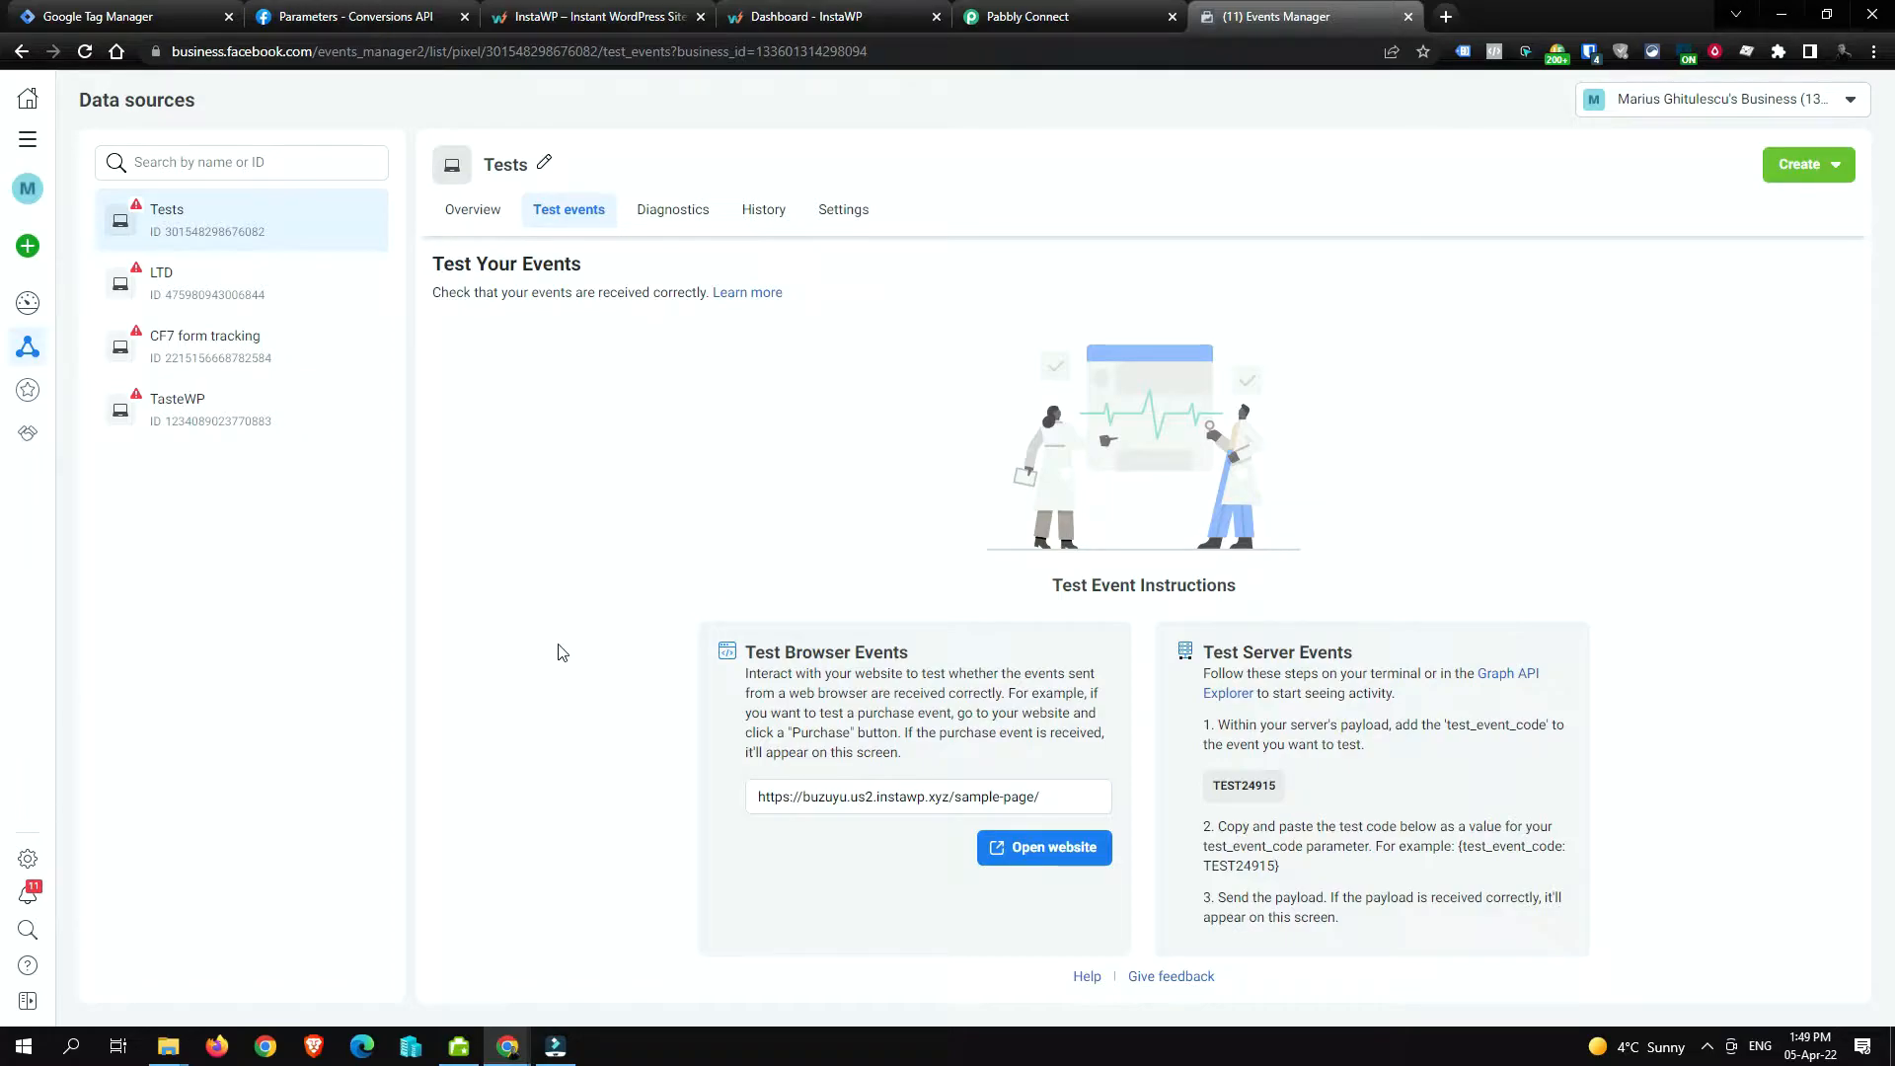
# Step: From the Tests pixel's Test events, launch the test site's sample page in a new tab
pyautogui.click(1052, 849)
pyautogui.click(1244, 16)
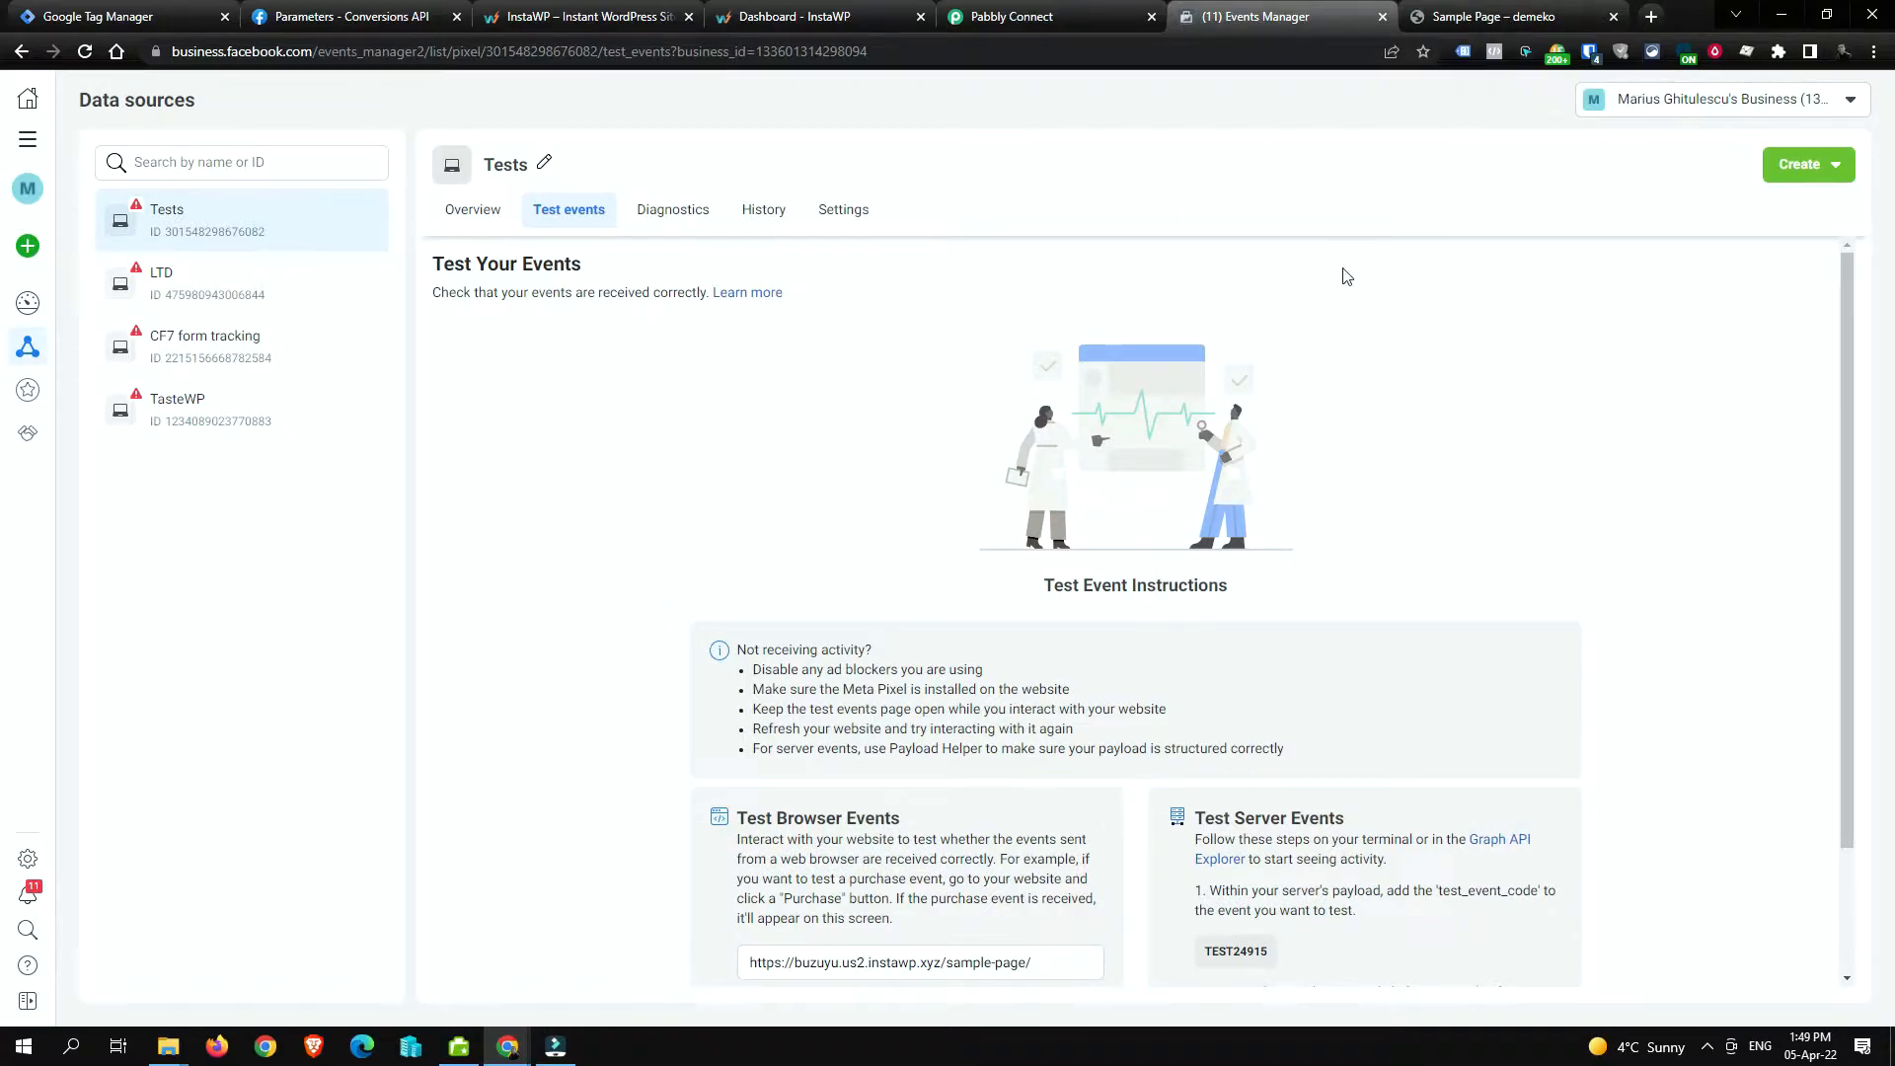
# Step: On the sample page's contact form, enter the sender's name and e-mail address
pyautogui.click(1510, 18)
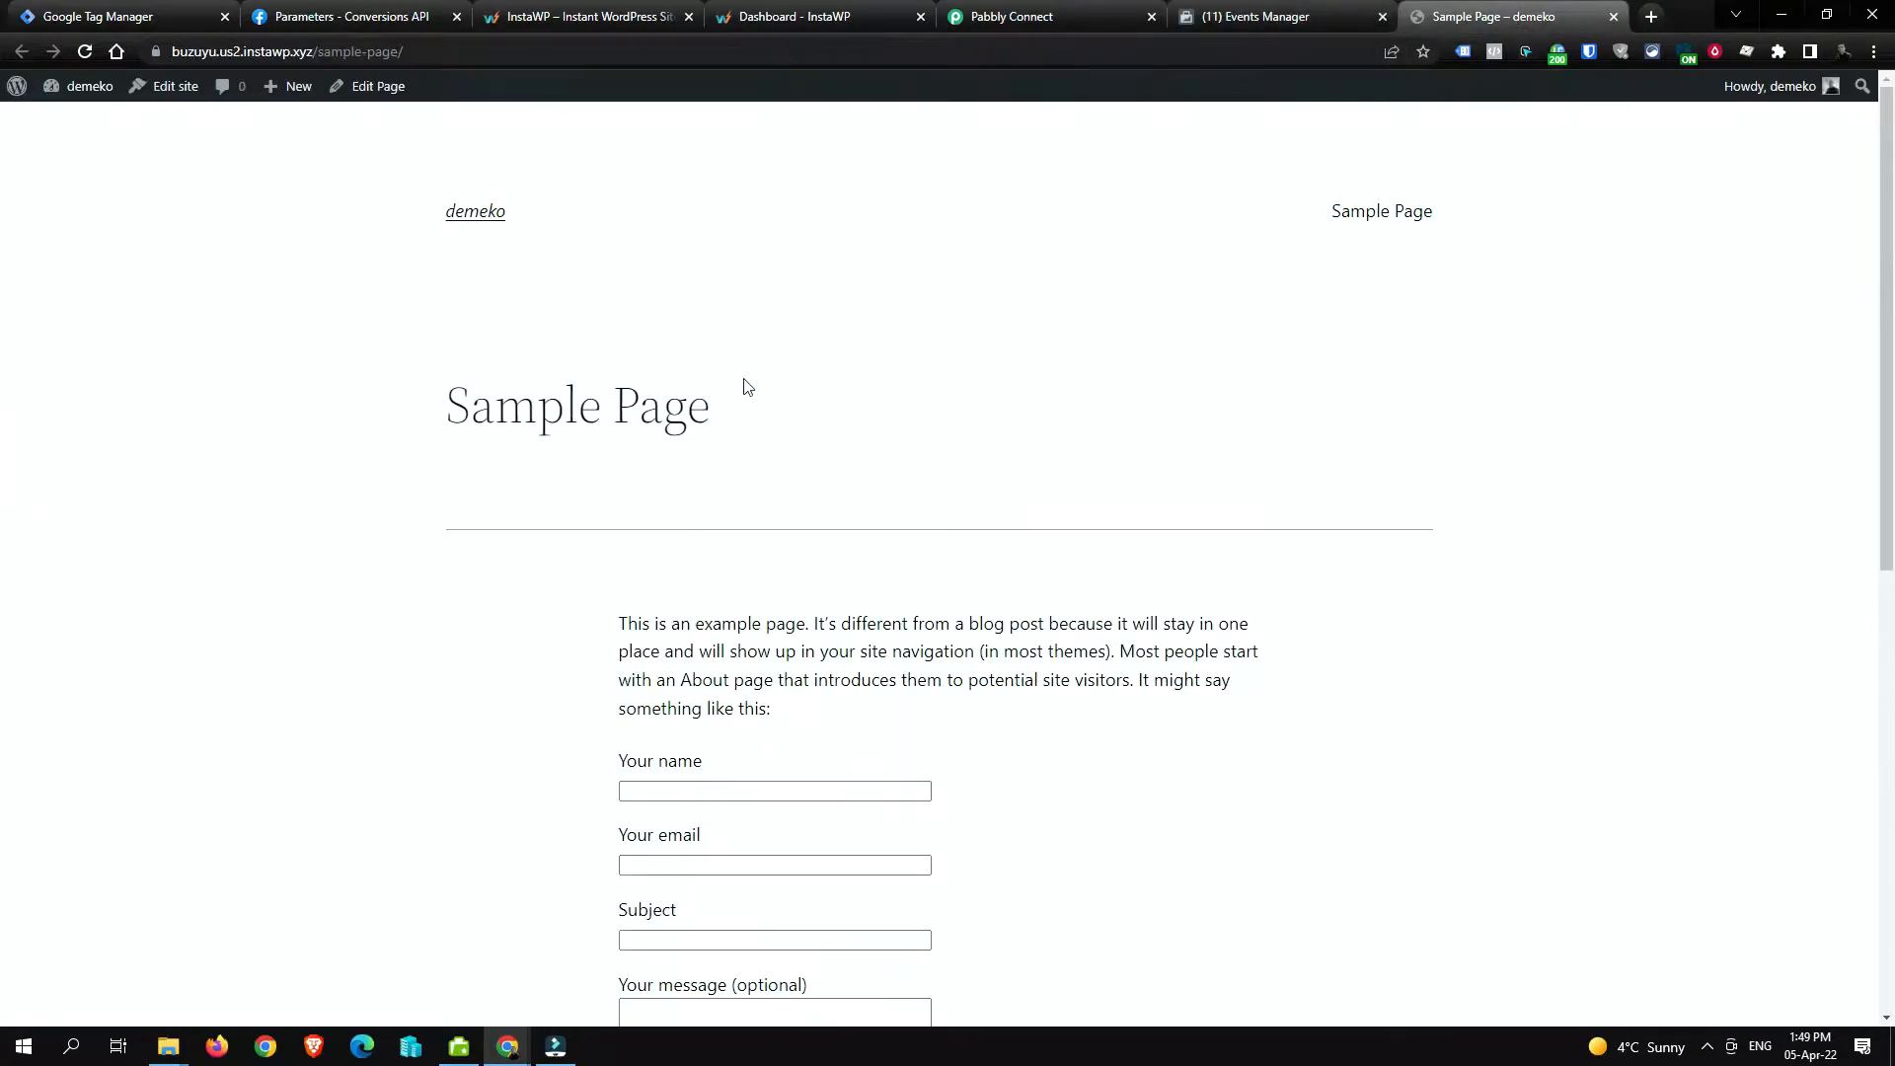
pyautogui.scroll(-2, 840, 338)
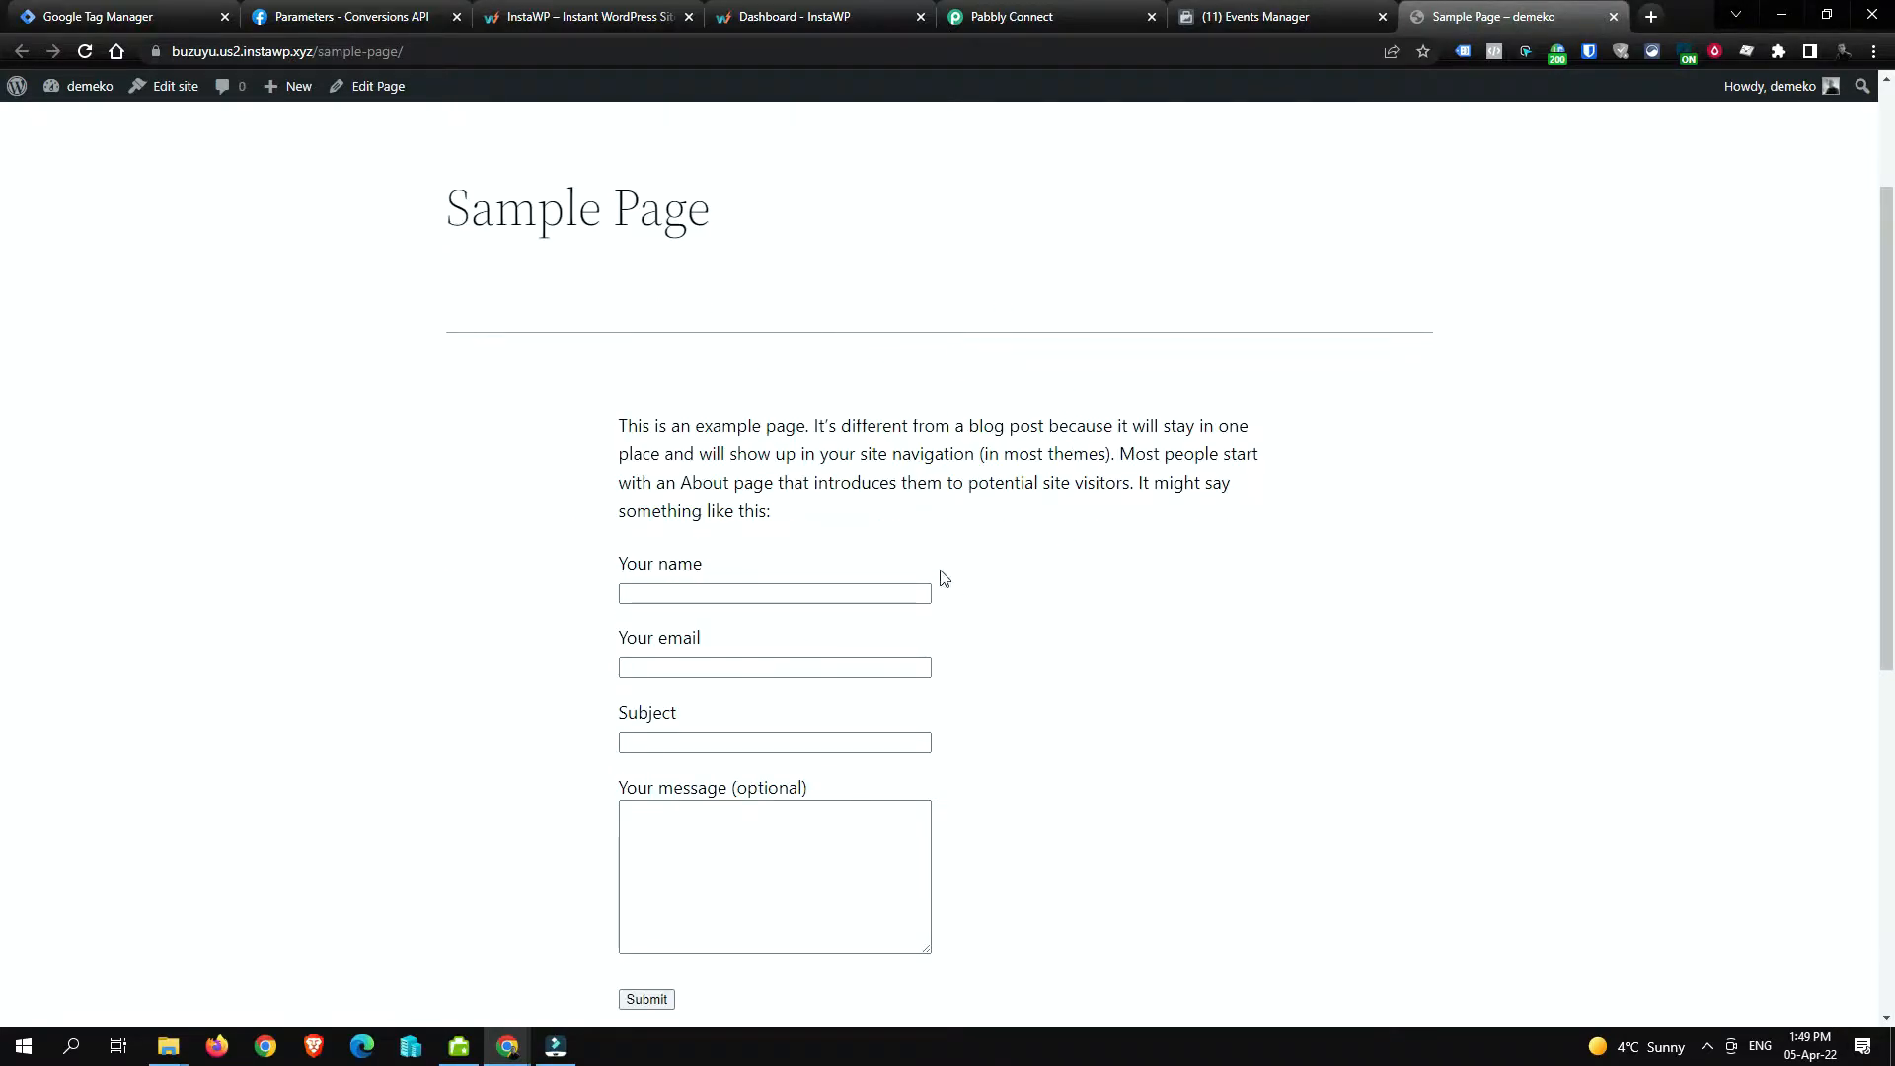
pyautogui.scroll(-1, 931, 550)
pyautogui.click(786, 487)
pyautogui.click(785, 487)
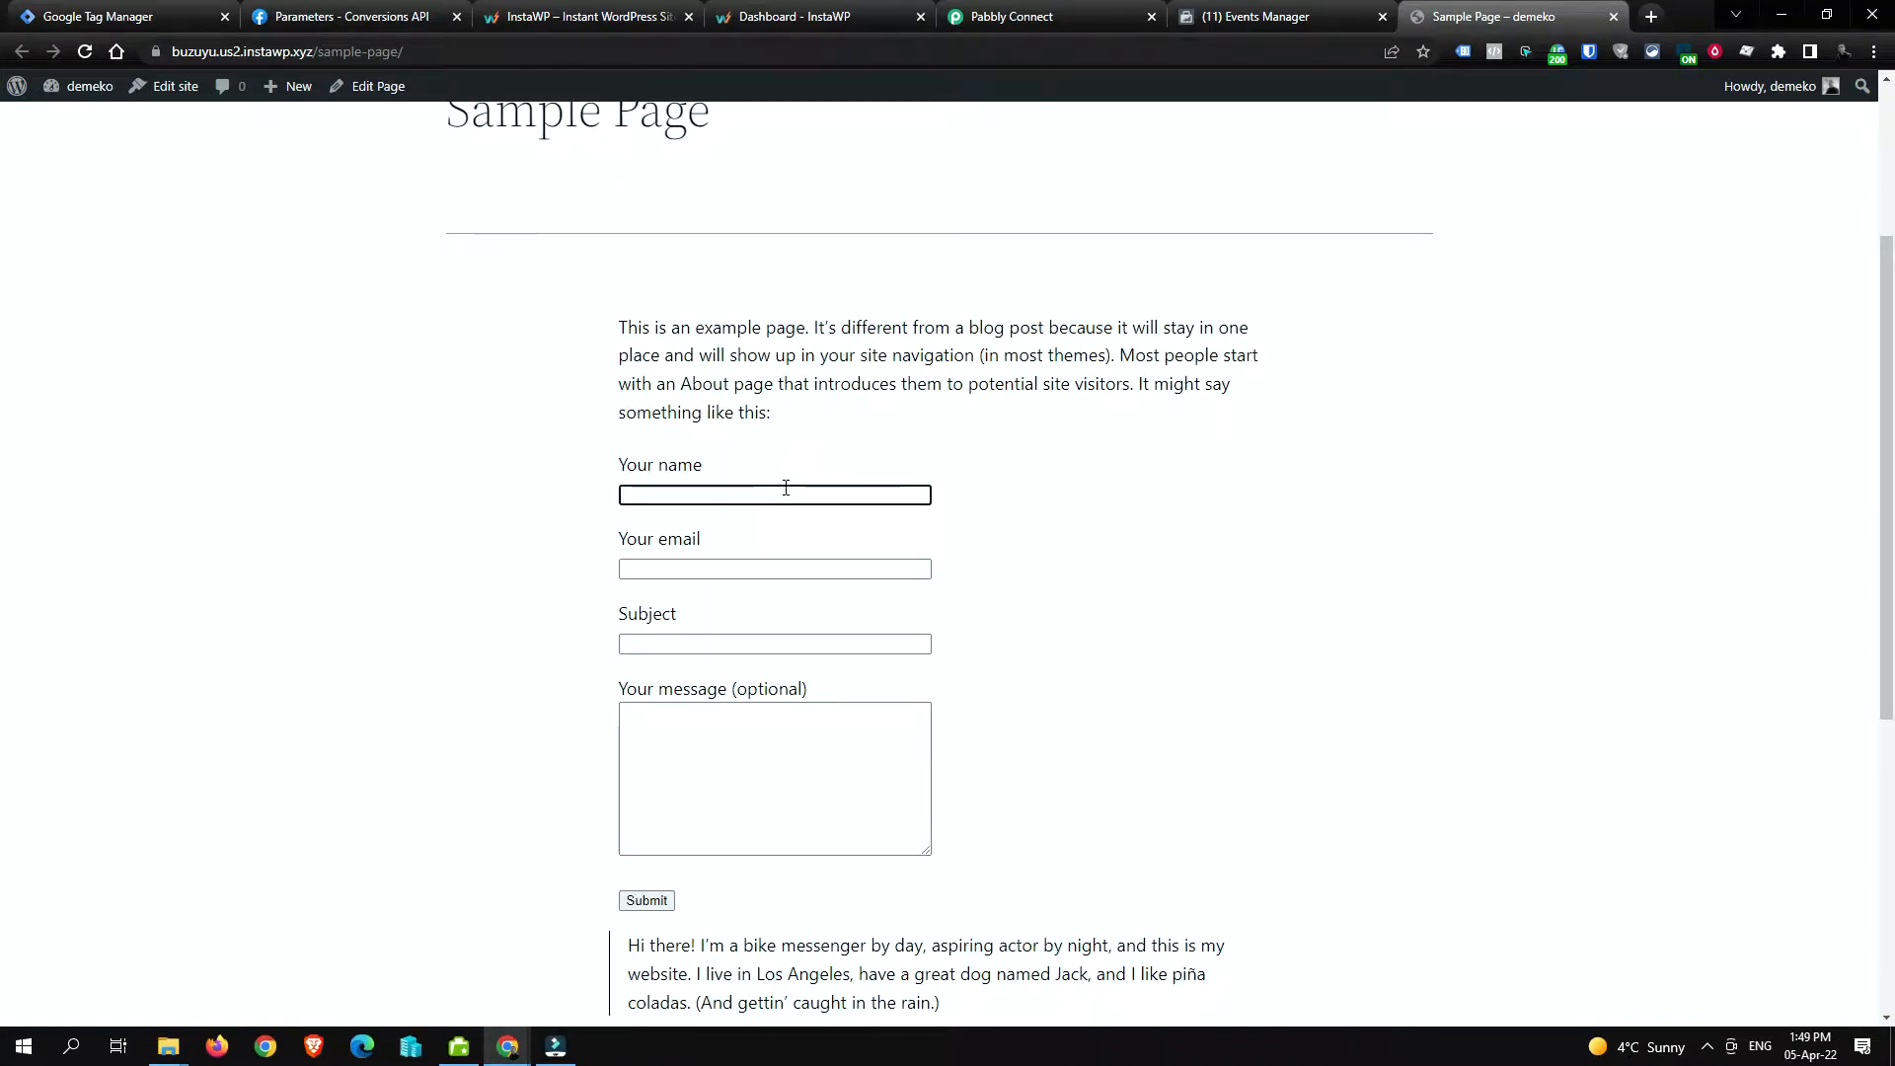
pyautogui.write('Marius')
pyautogui.press('Tab')
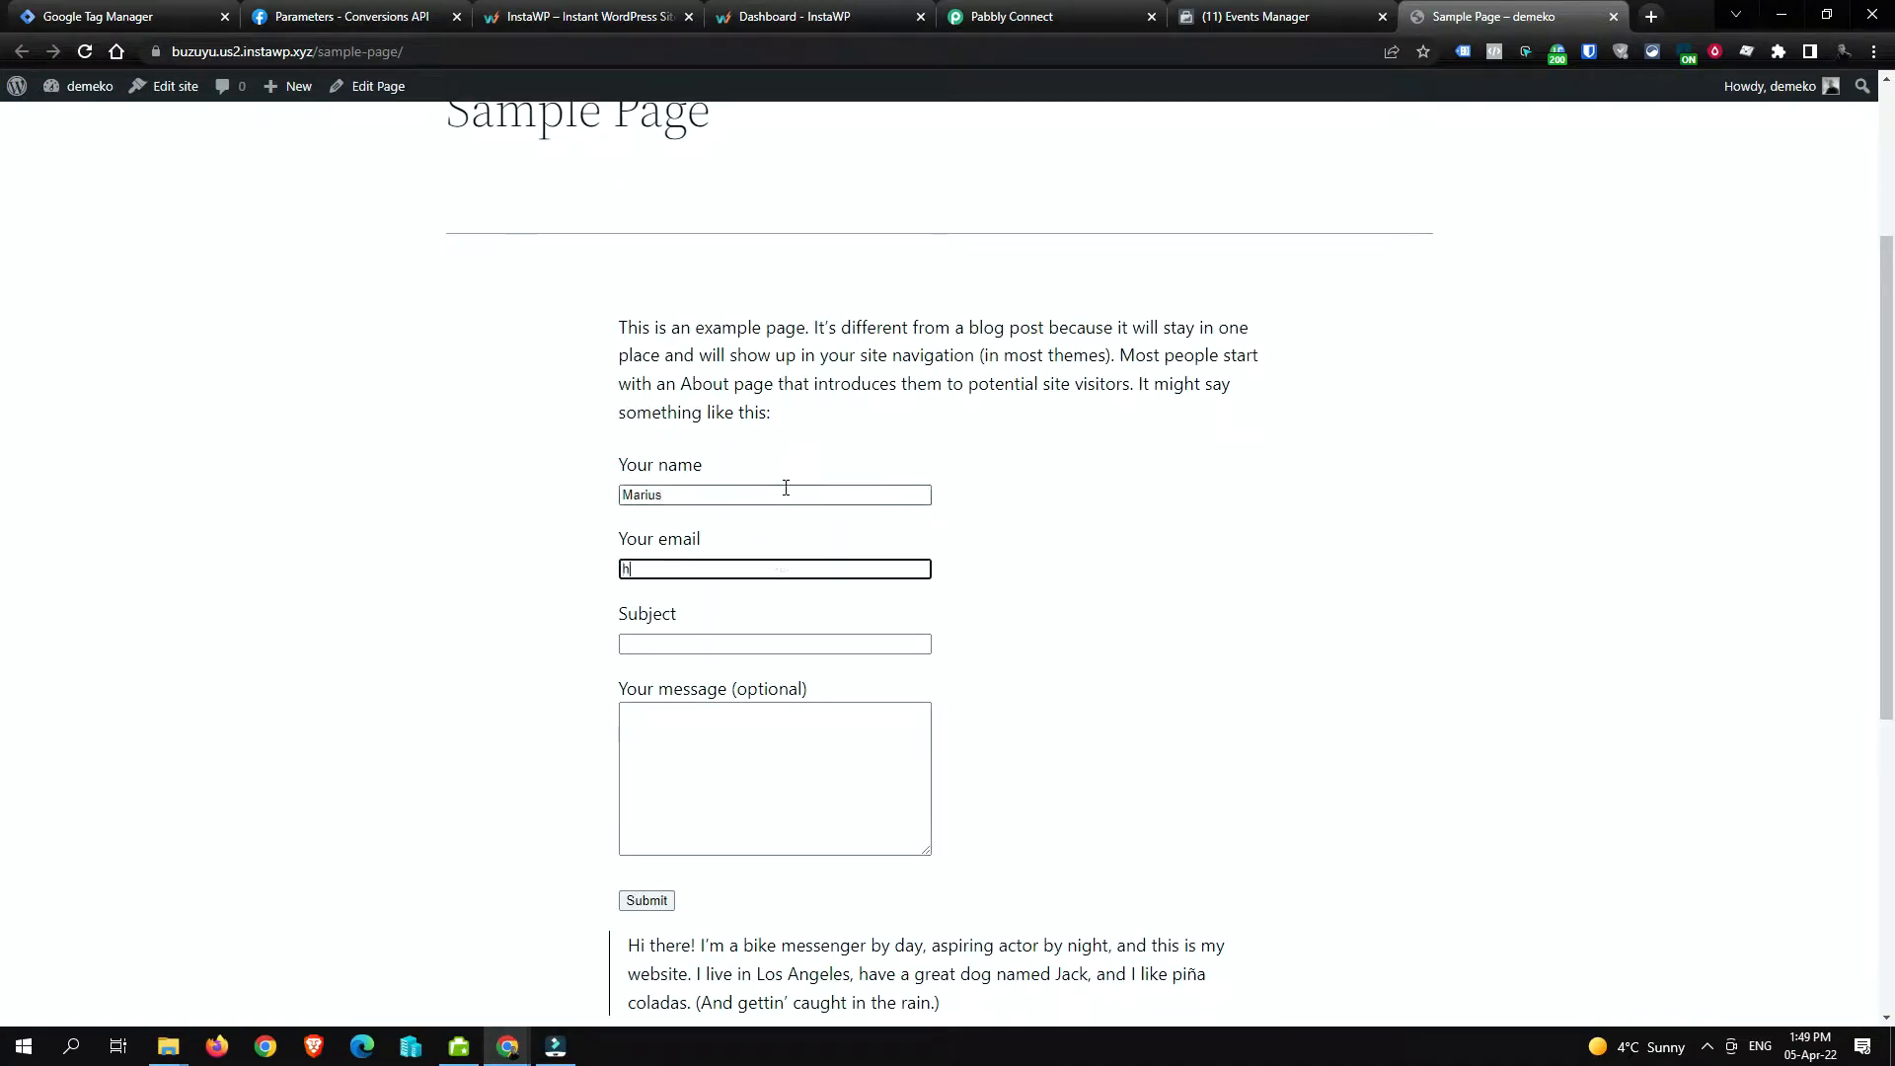
# Step: Fill subject 'Hello' and message 'How are you?', then submit the contact form
pyautogui.press('Tab')
pyautogui.write('Hello')
pyautogui.press('Tab')
pyautogui.write('How are you')
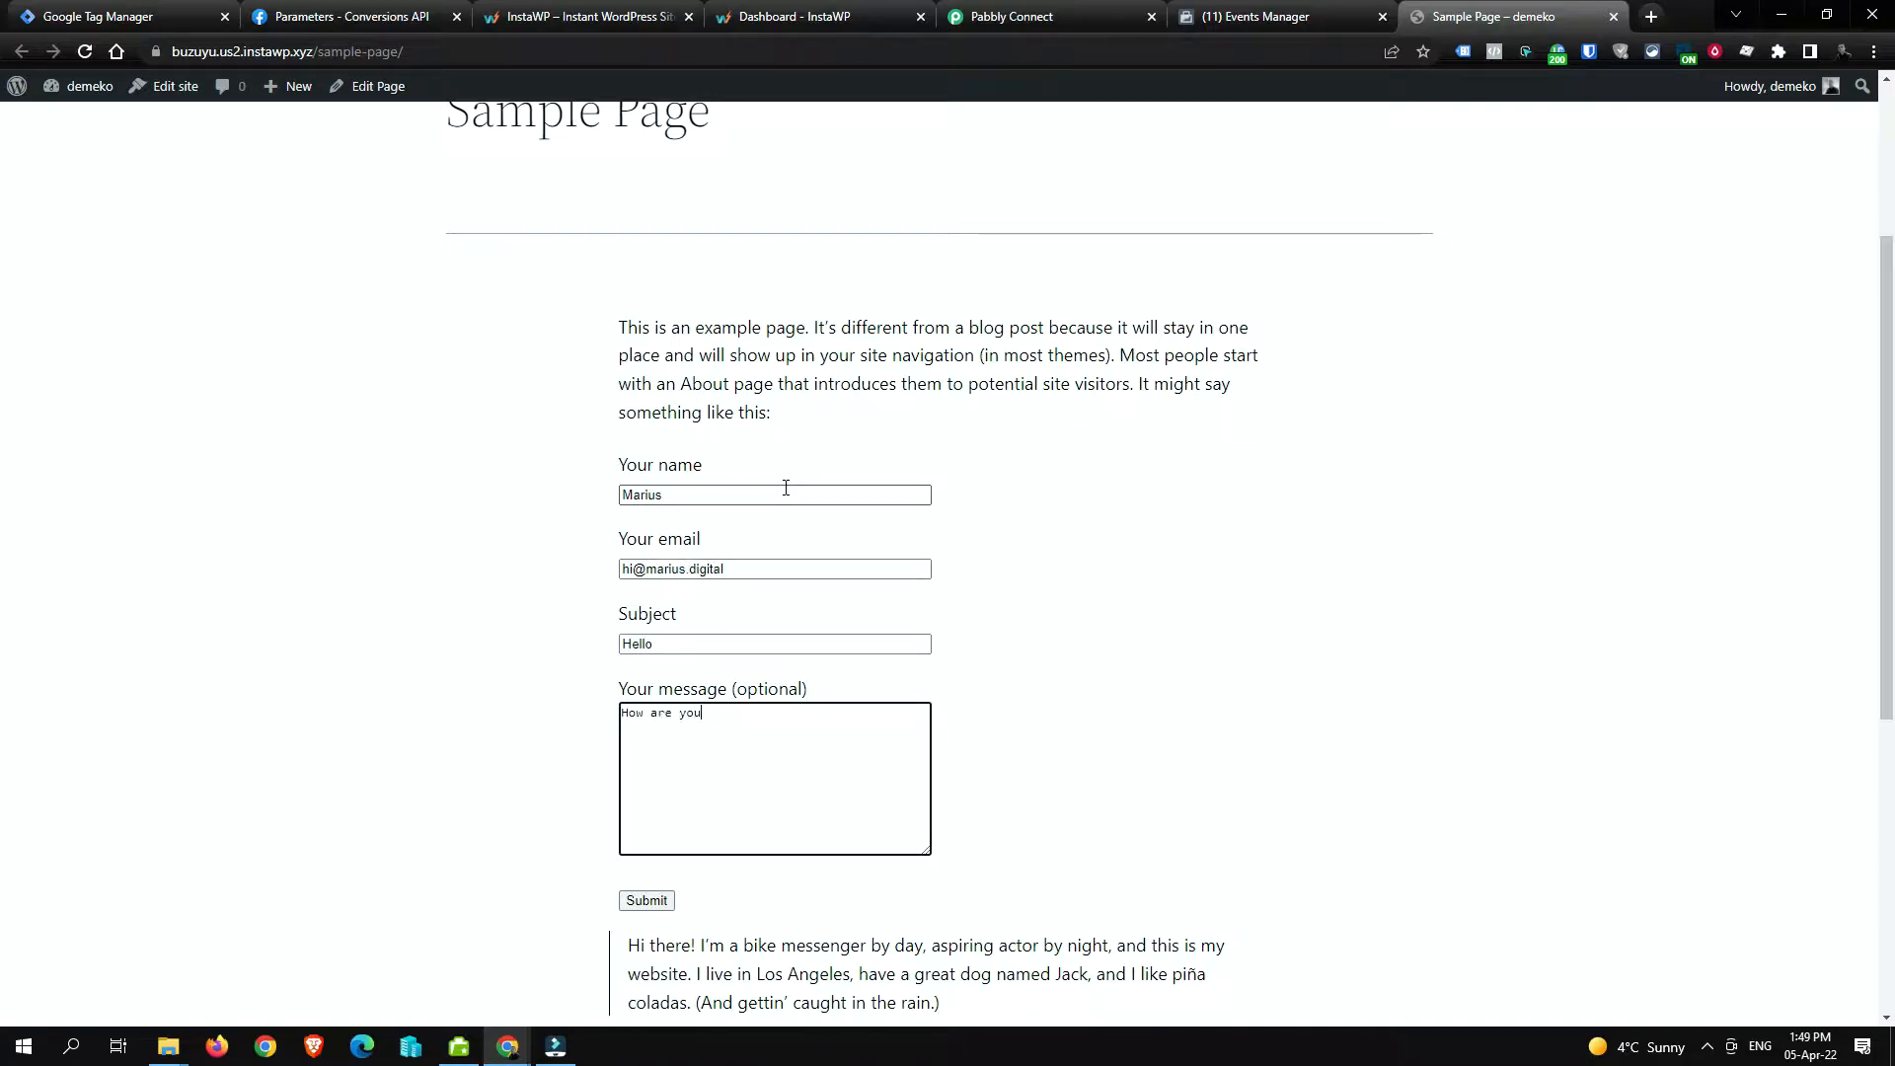
pyautogui.write('?')
pyautogui.click(652, 901)
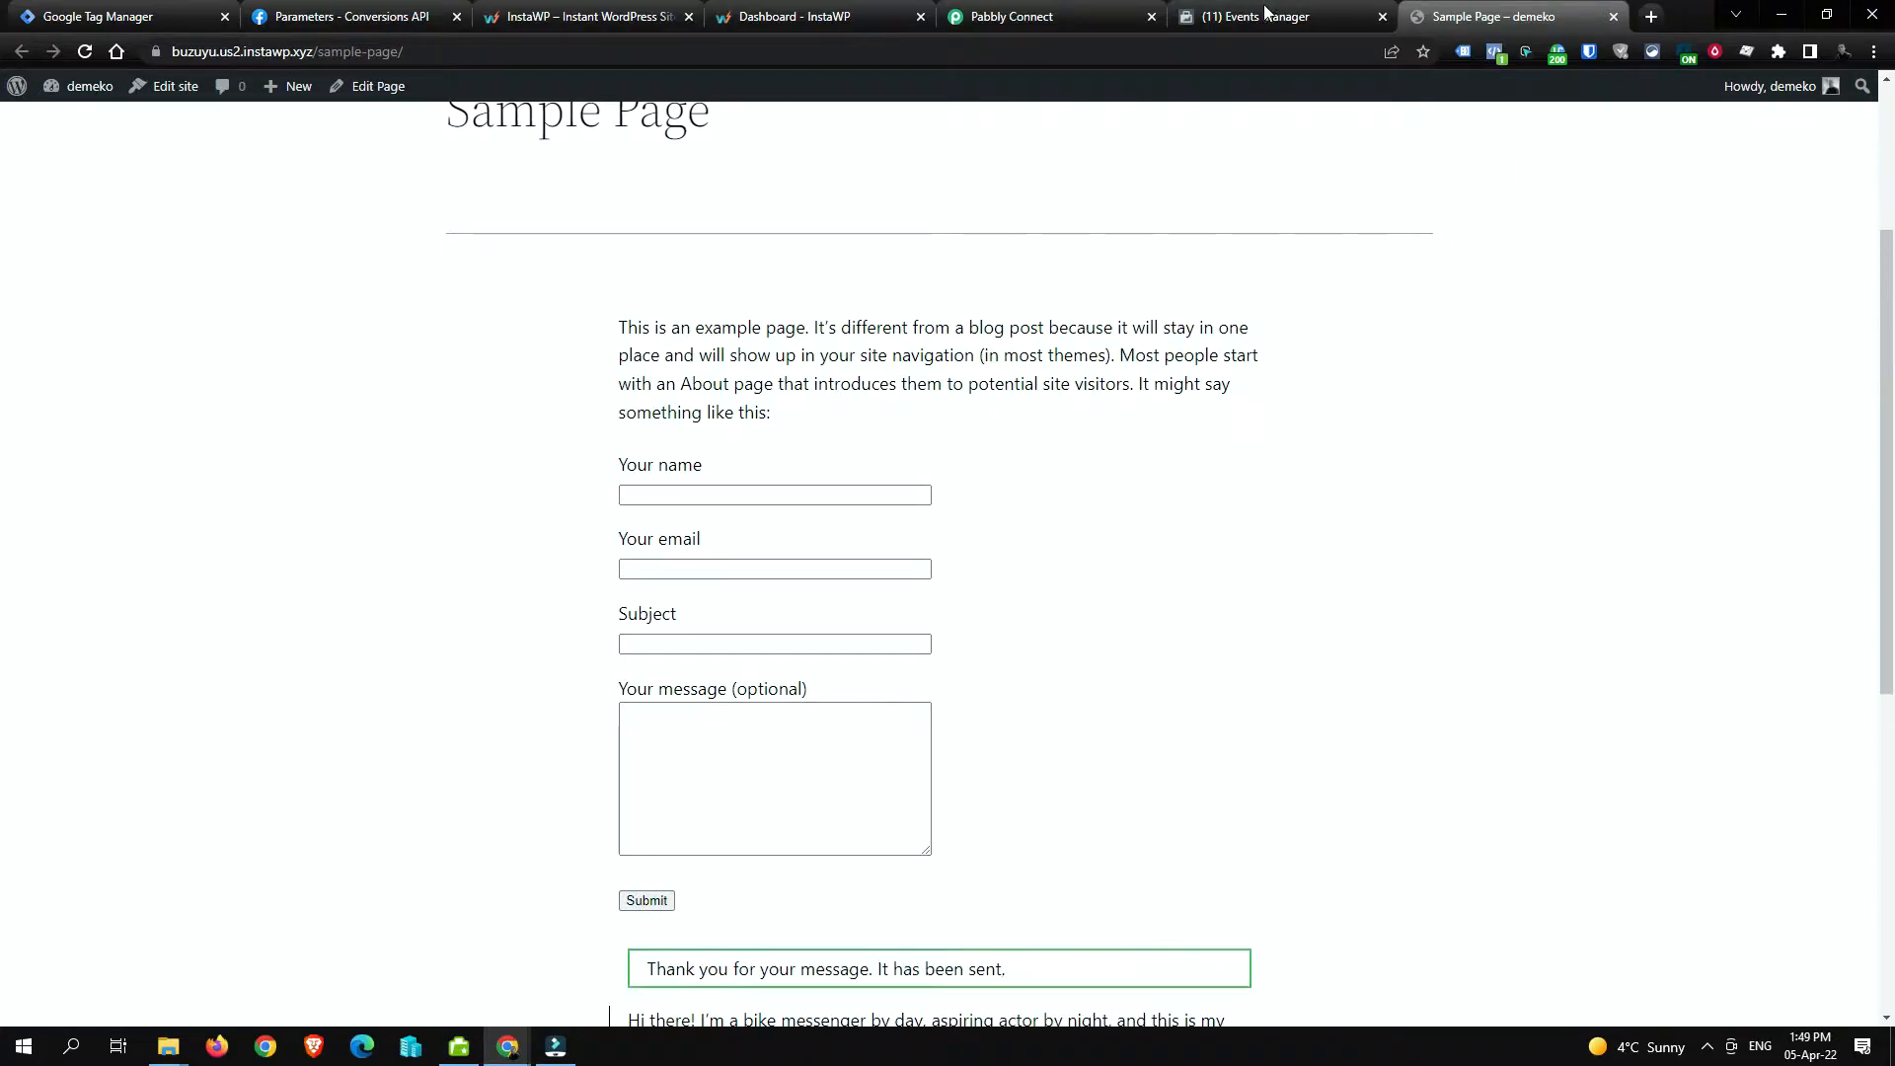
pyautogui.click(1293, 26)
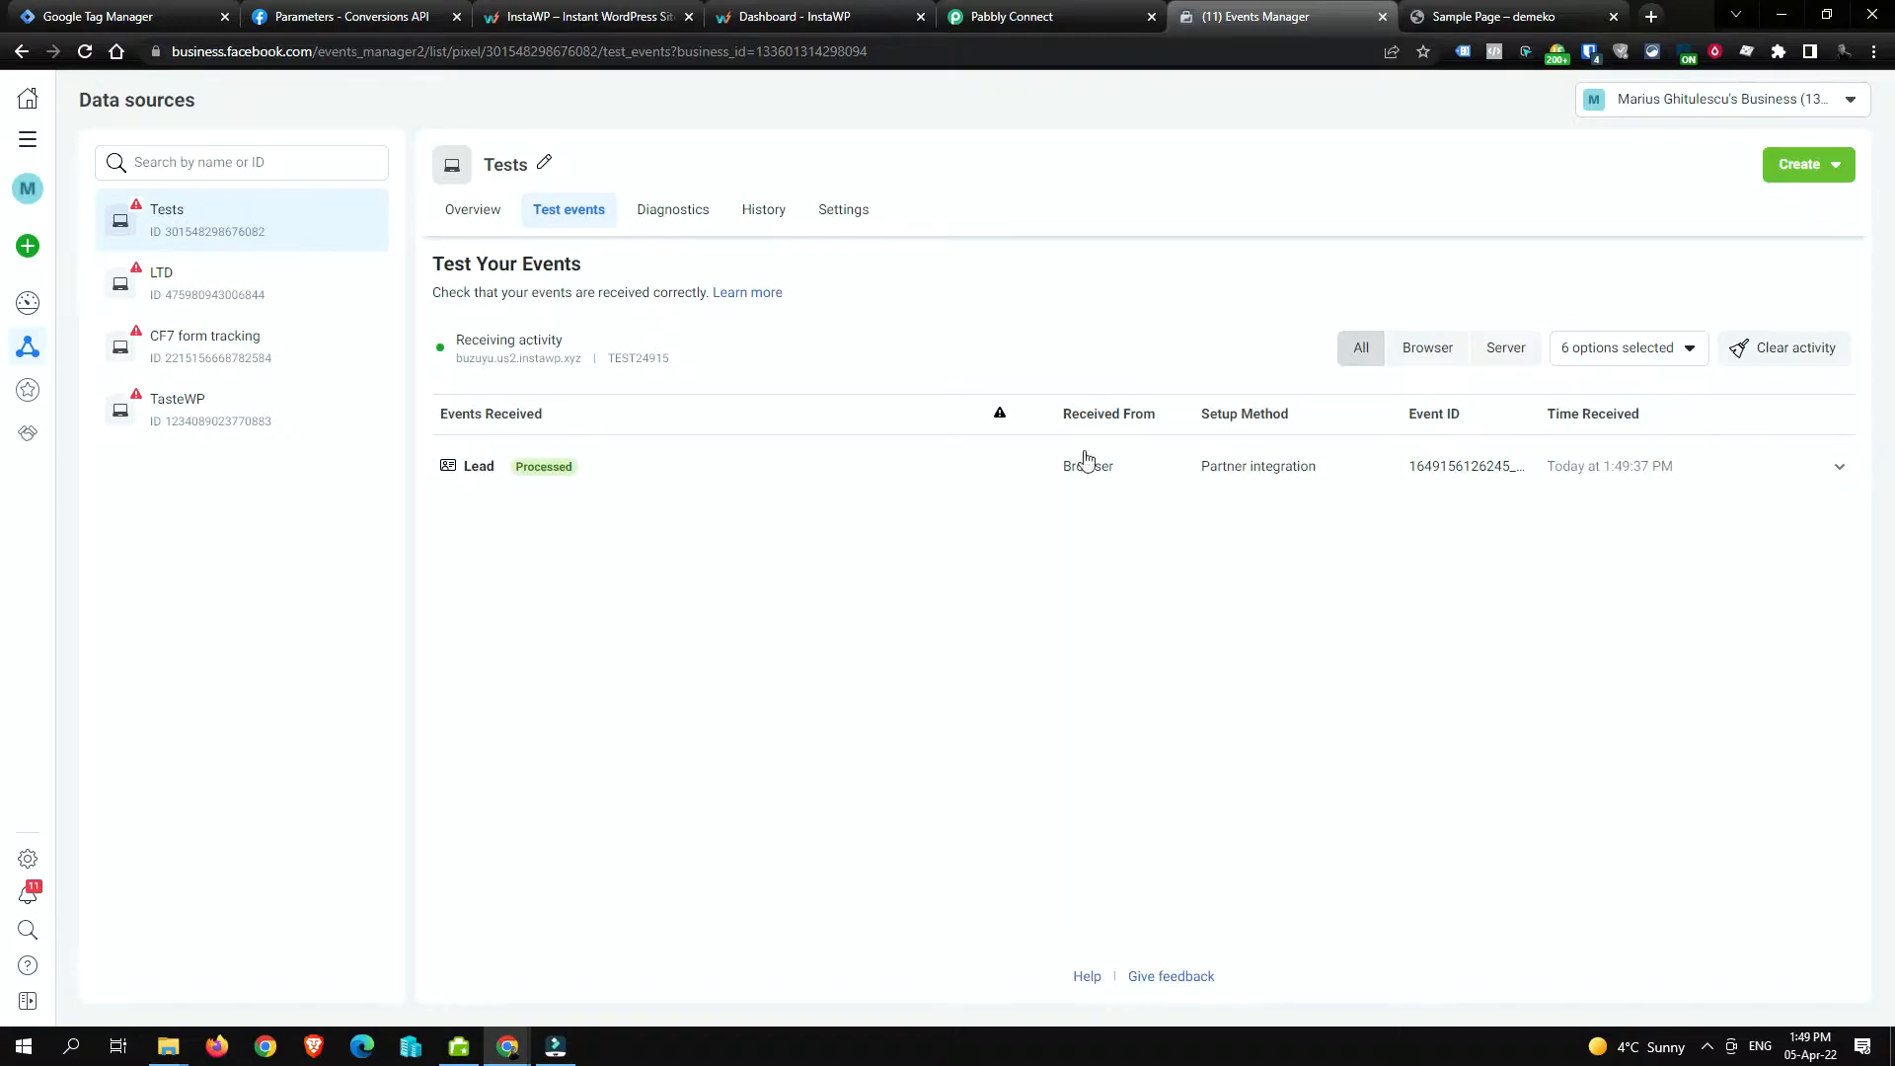
# Step: Expand the browser Lead and deduplicated server Lead events and compare their matching Event ids
pyautogui.click(964, 478)
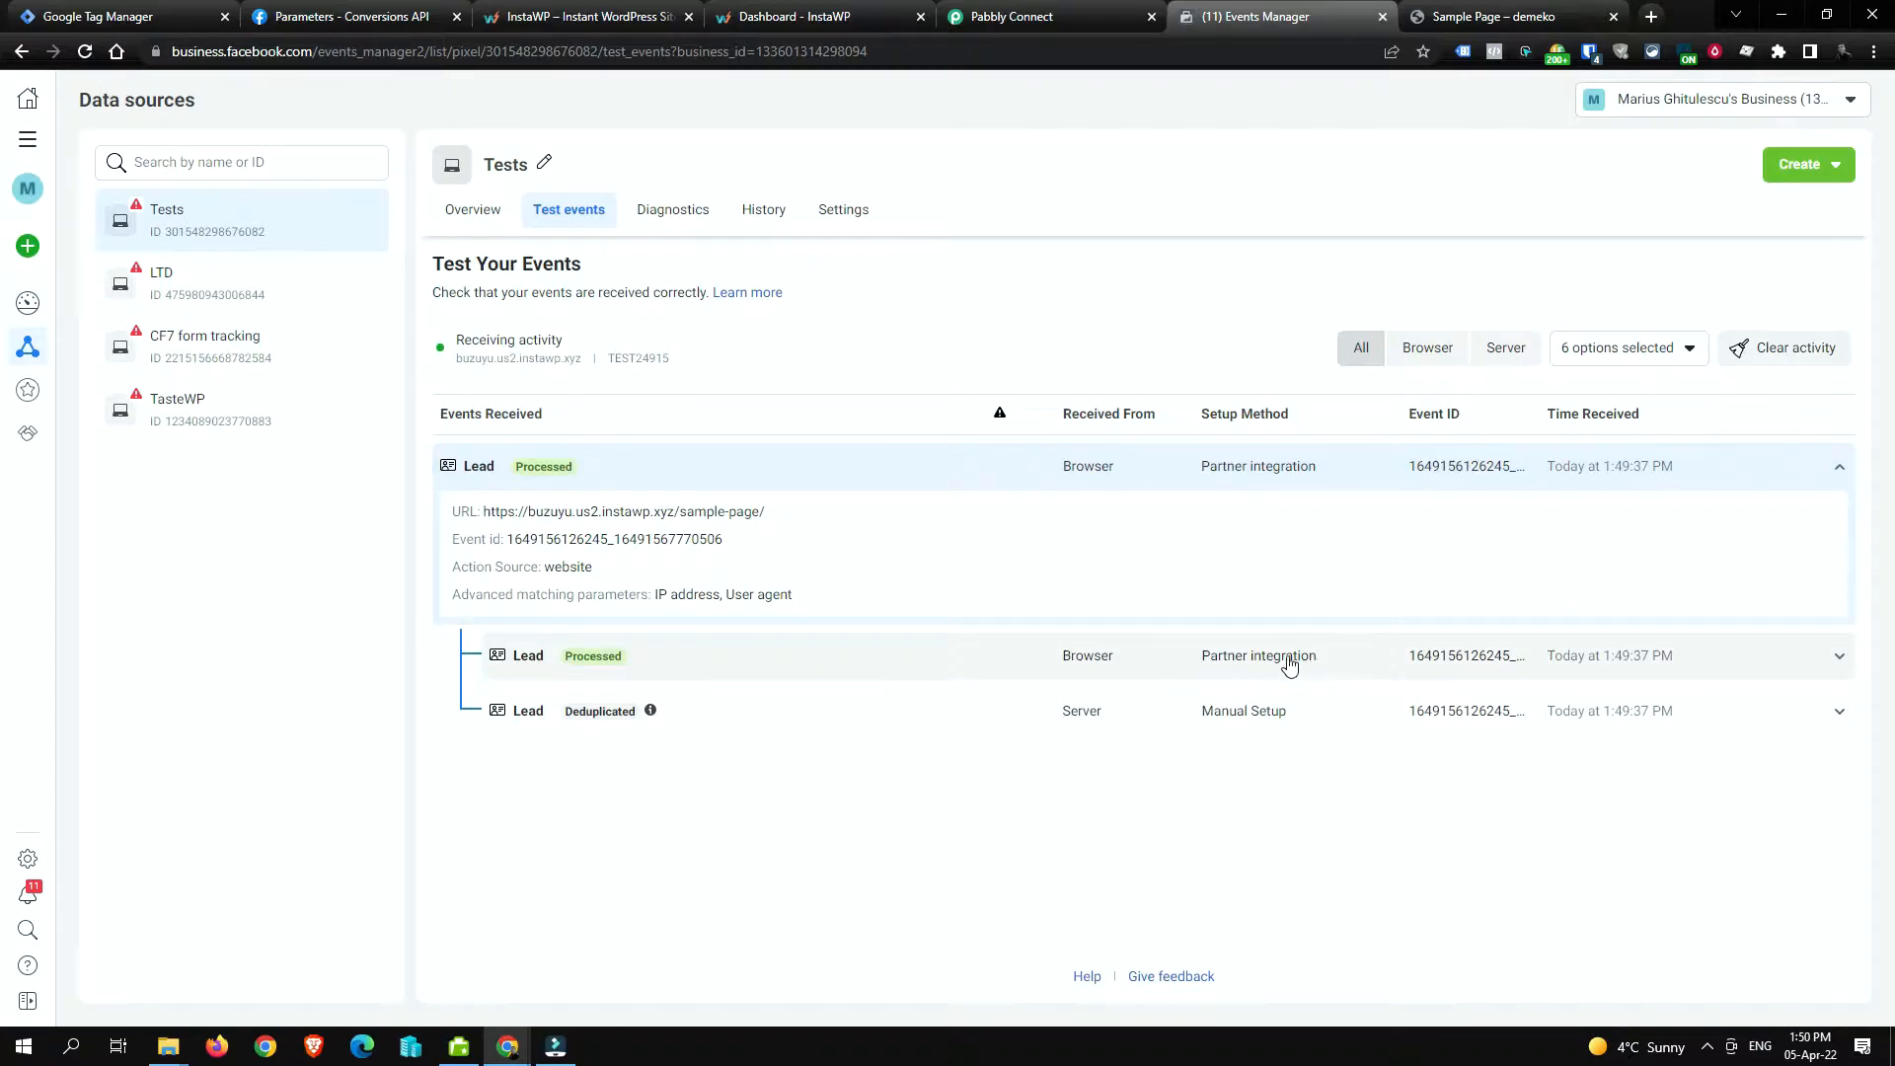
pyautogui.click(1020, 721)
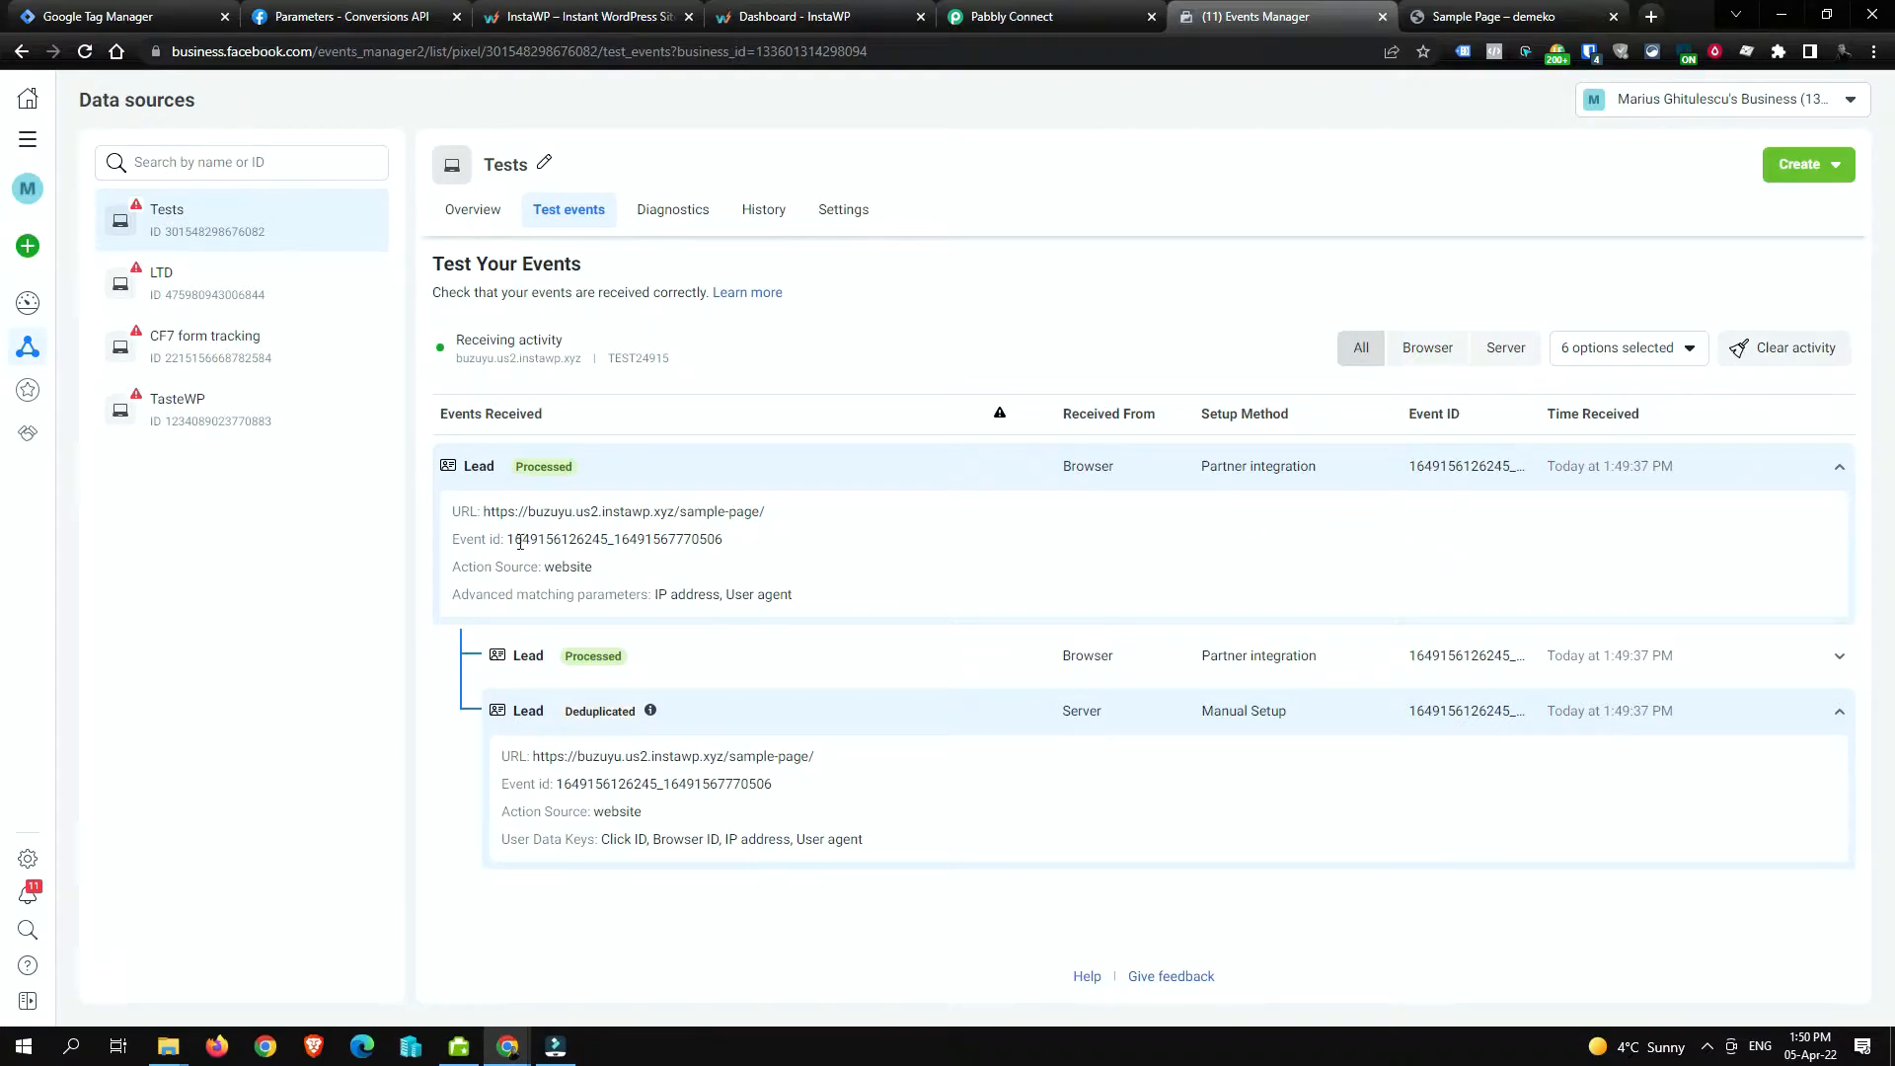
pyautogui.moveTo(510, 544); pyautogui.dragTo(725, 543)
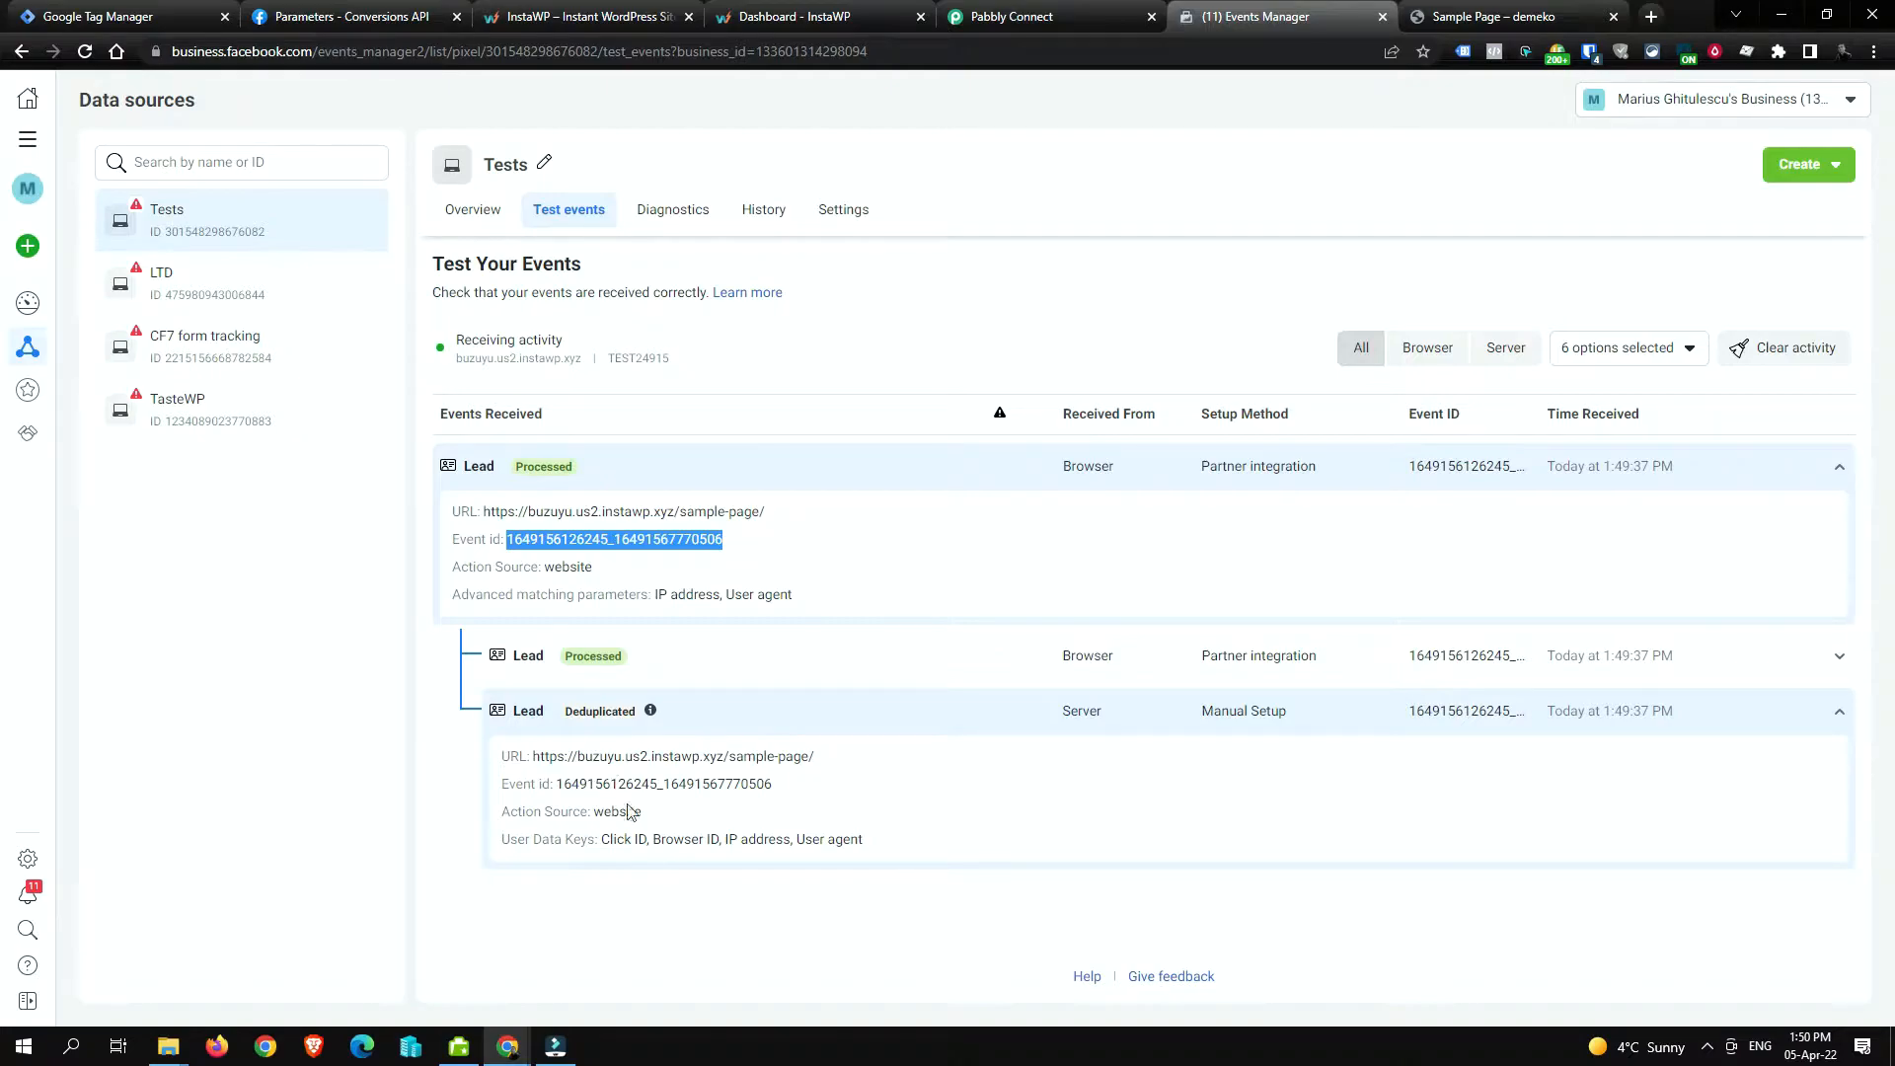
pyautogui.click(1020, 549)
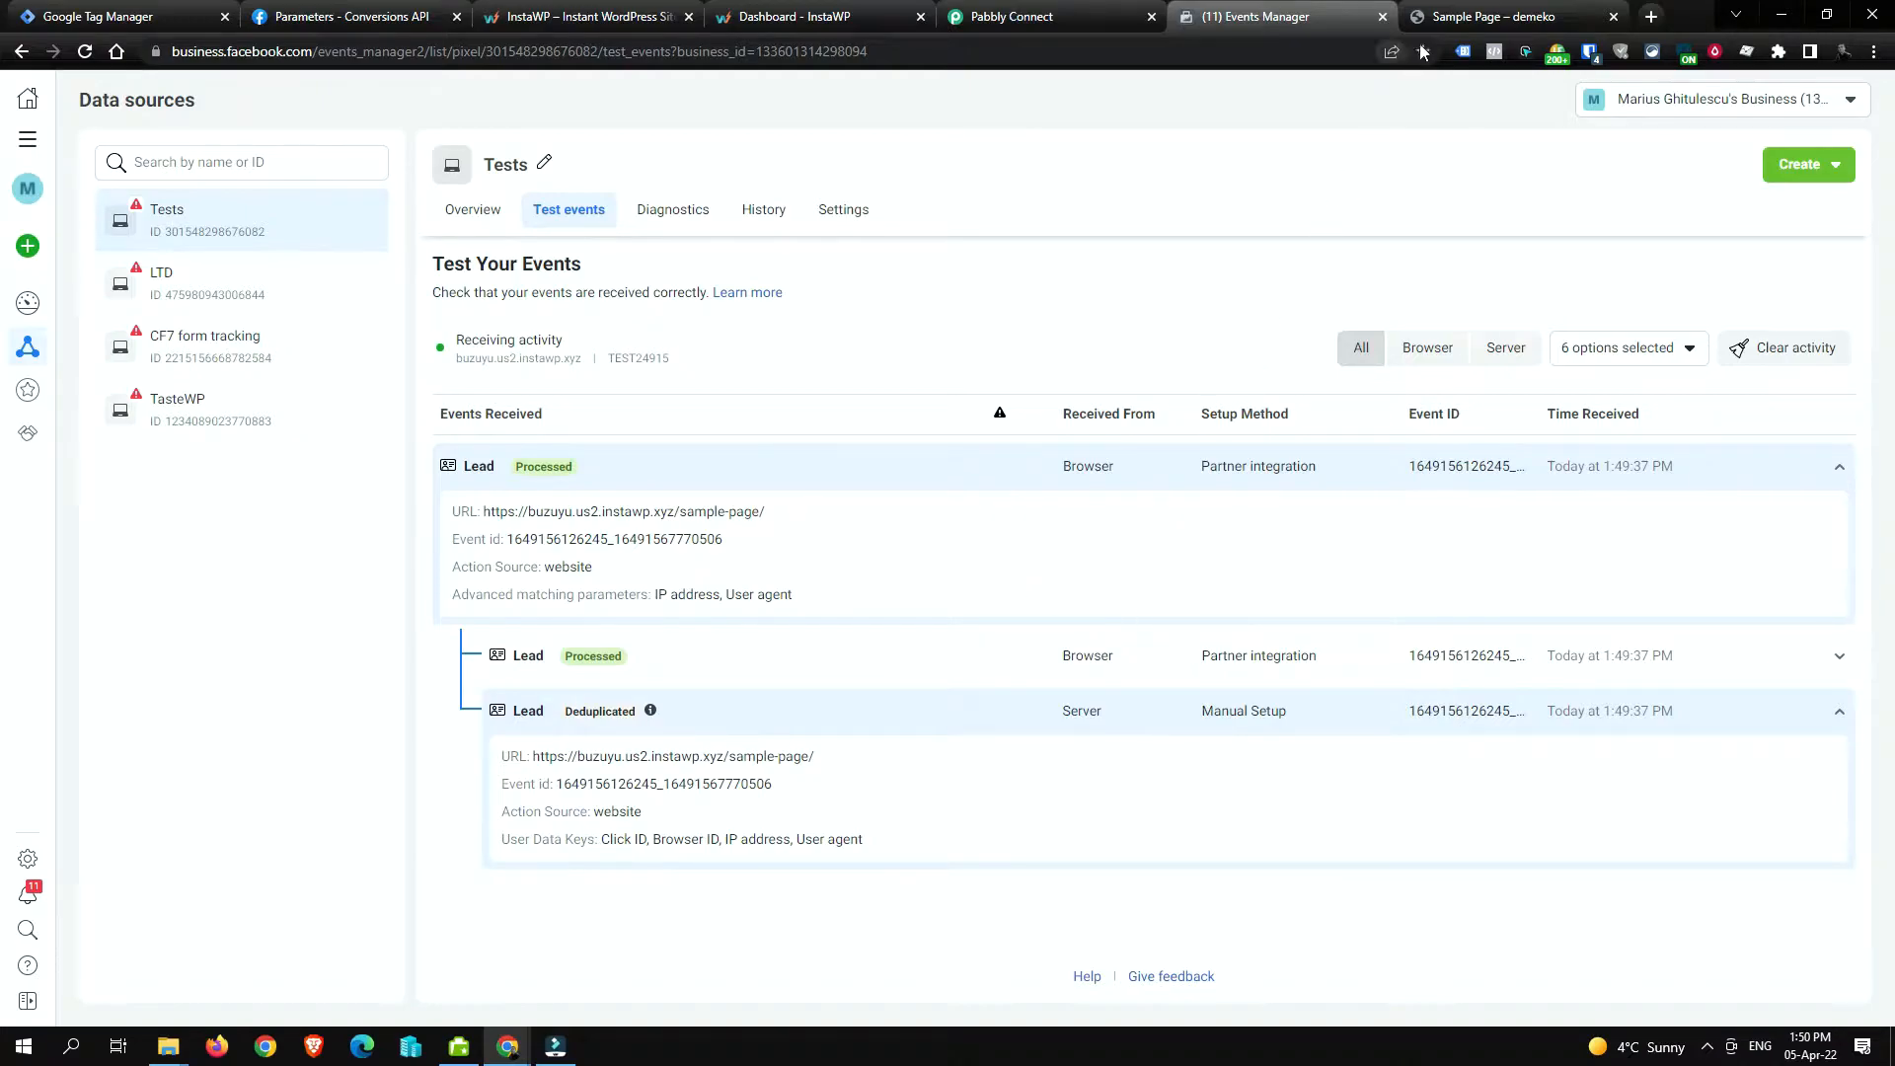
# Step: Close the InstaWP homepage tab and create a new WordPress site from the dashboard
pyautogui.click(604, 15)
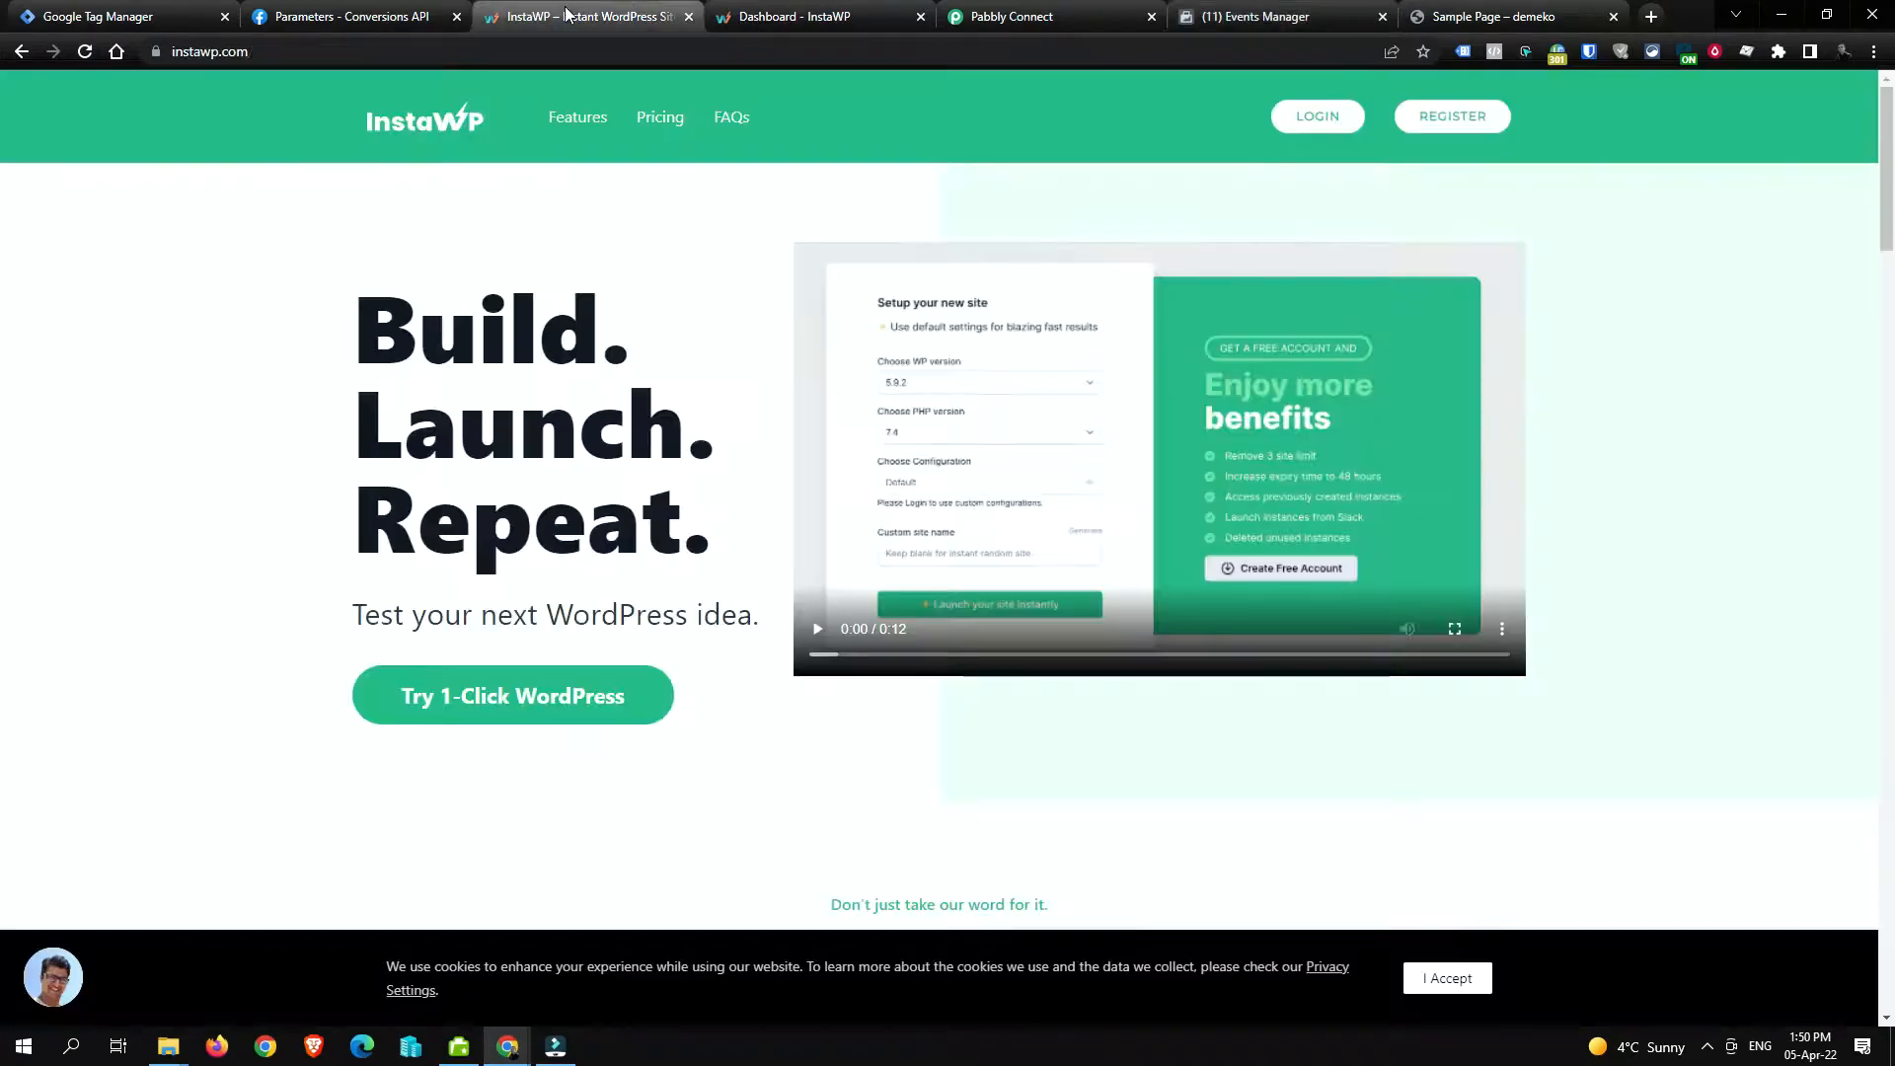
pyautogui.middleClick(609, 8)
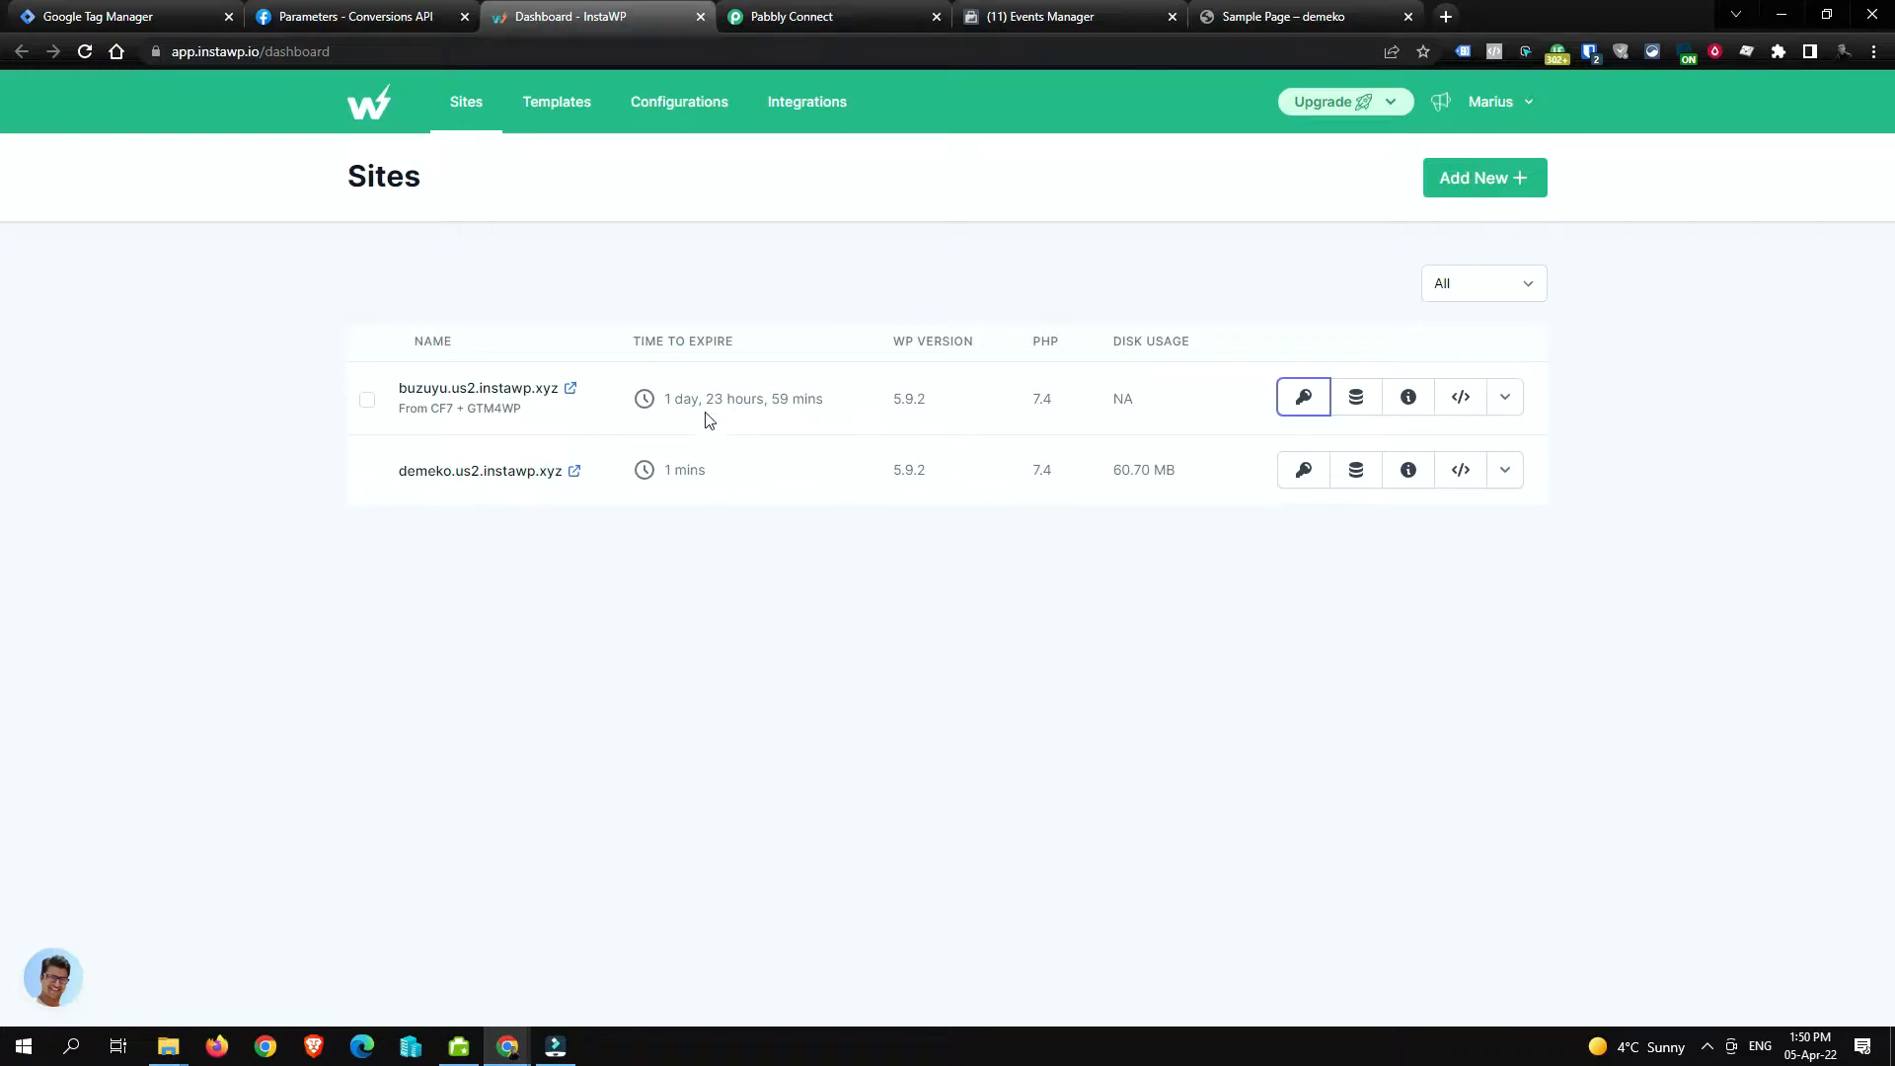
pyautogui.click(1480, 188)
pyautogui.click(1060, 775)
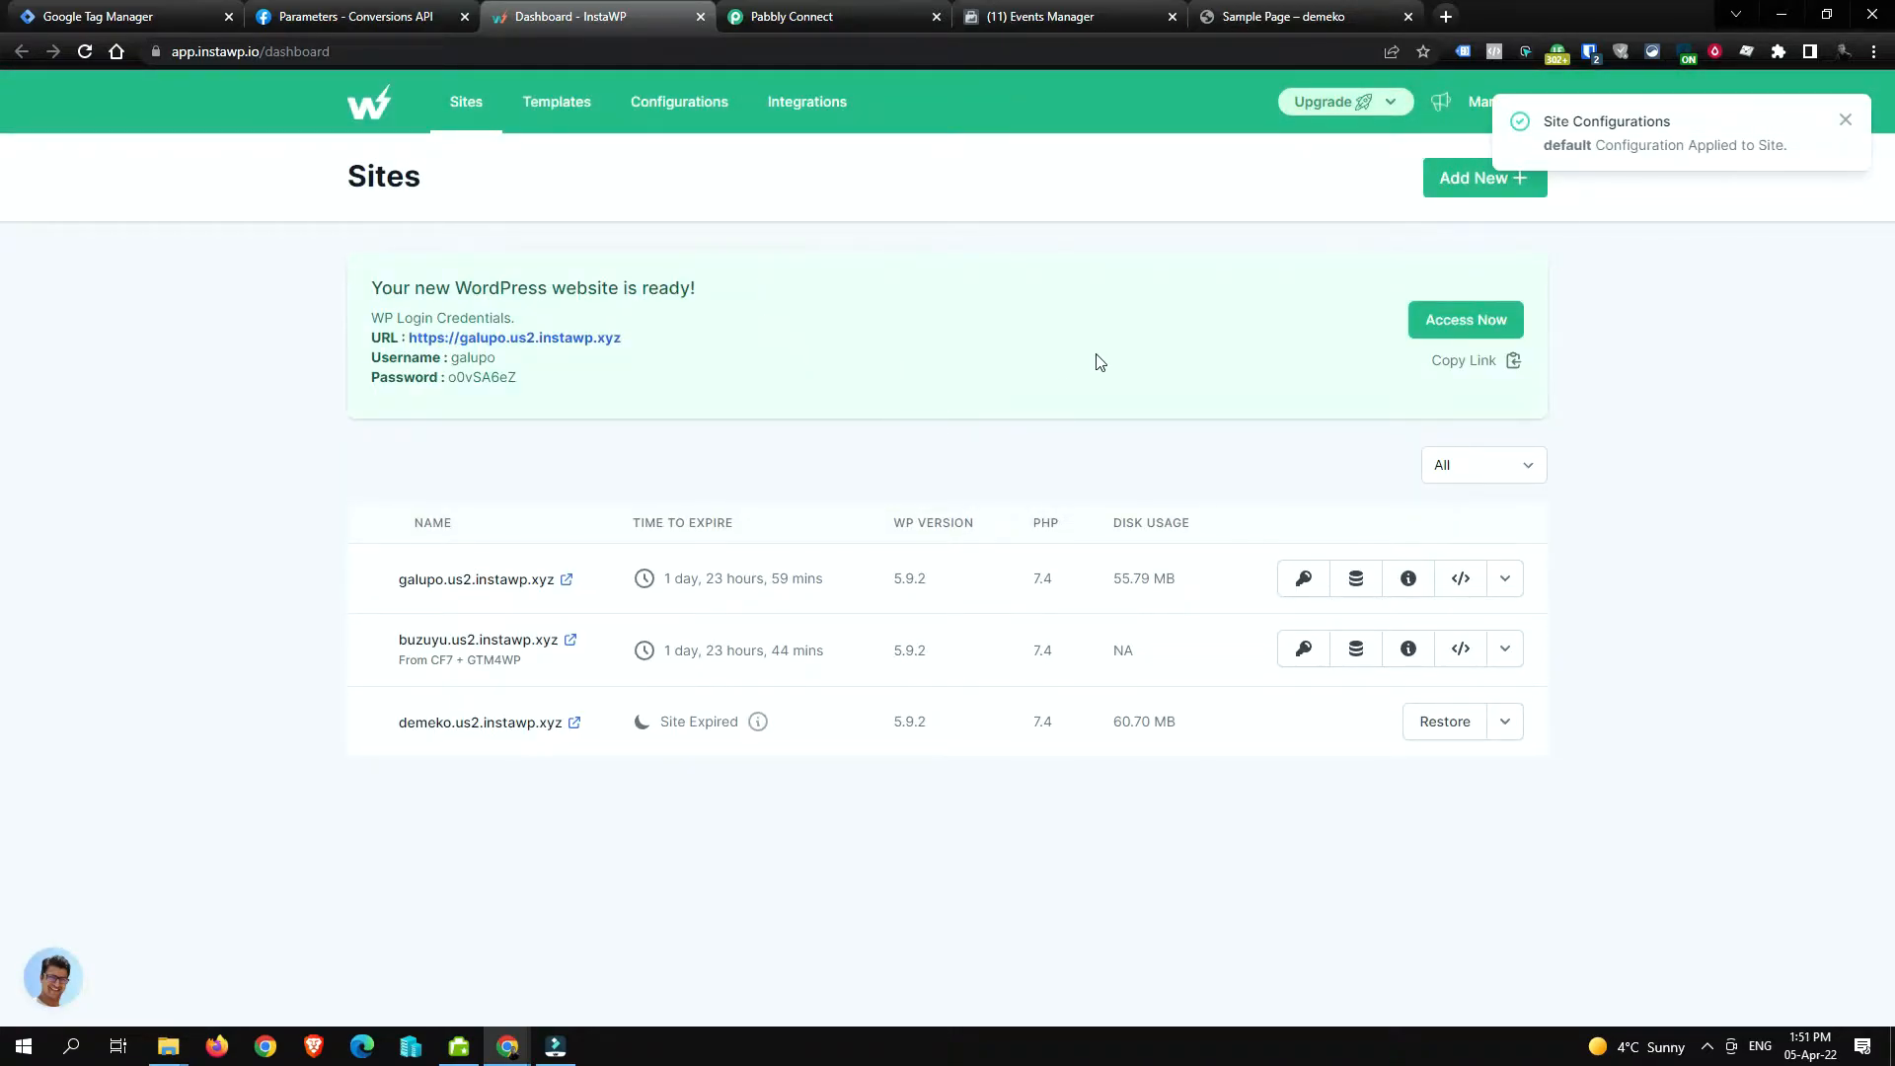
# Step: Open the new galupo.us2.instawp.xyz site and log into its WP Admin
pyautogui.click(561, 585)
pyautogui.moveTo(835, 17); pyautogui.dragTo(1436, 13)
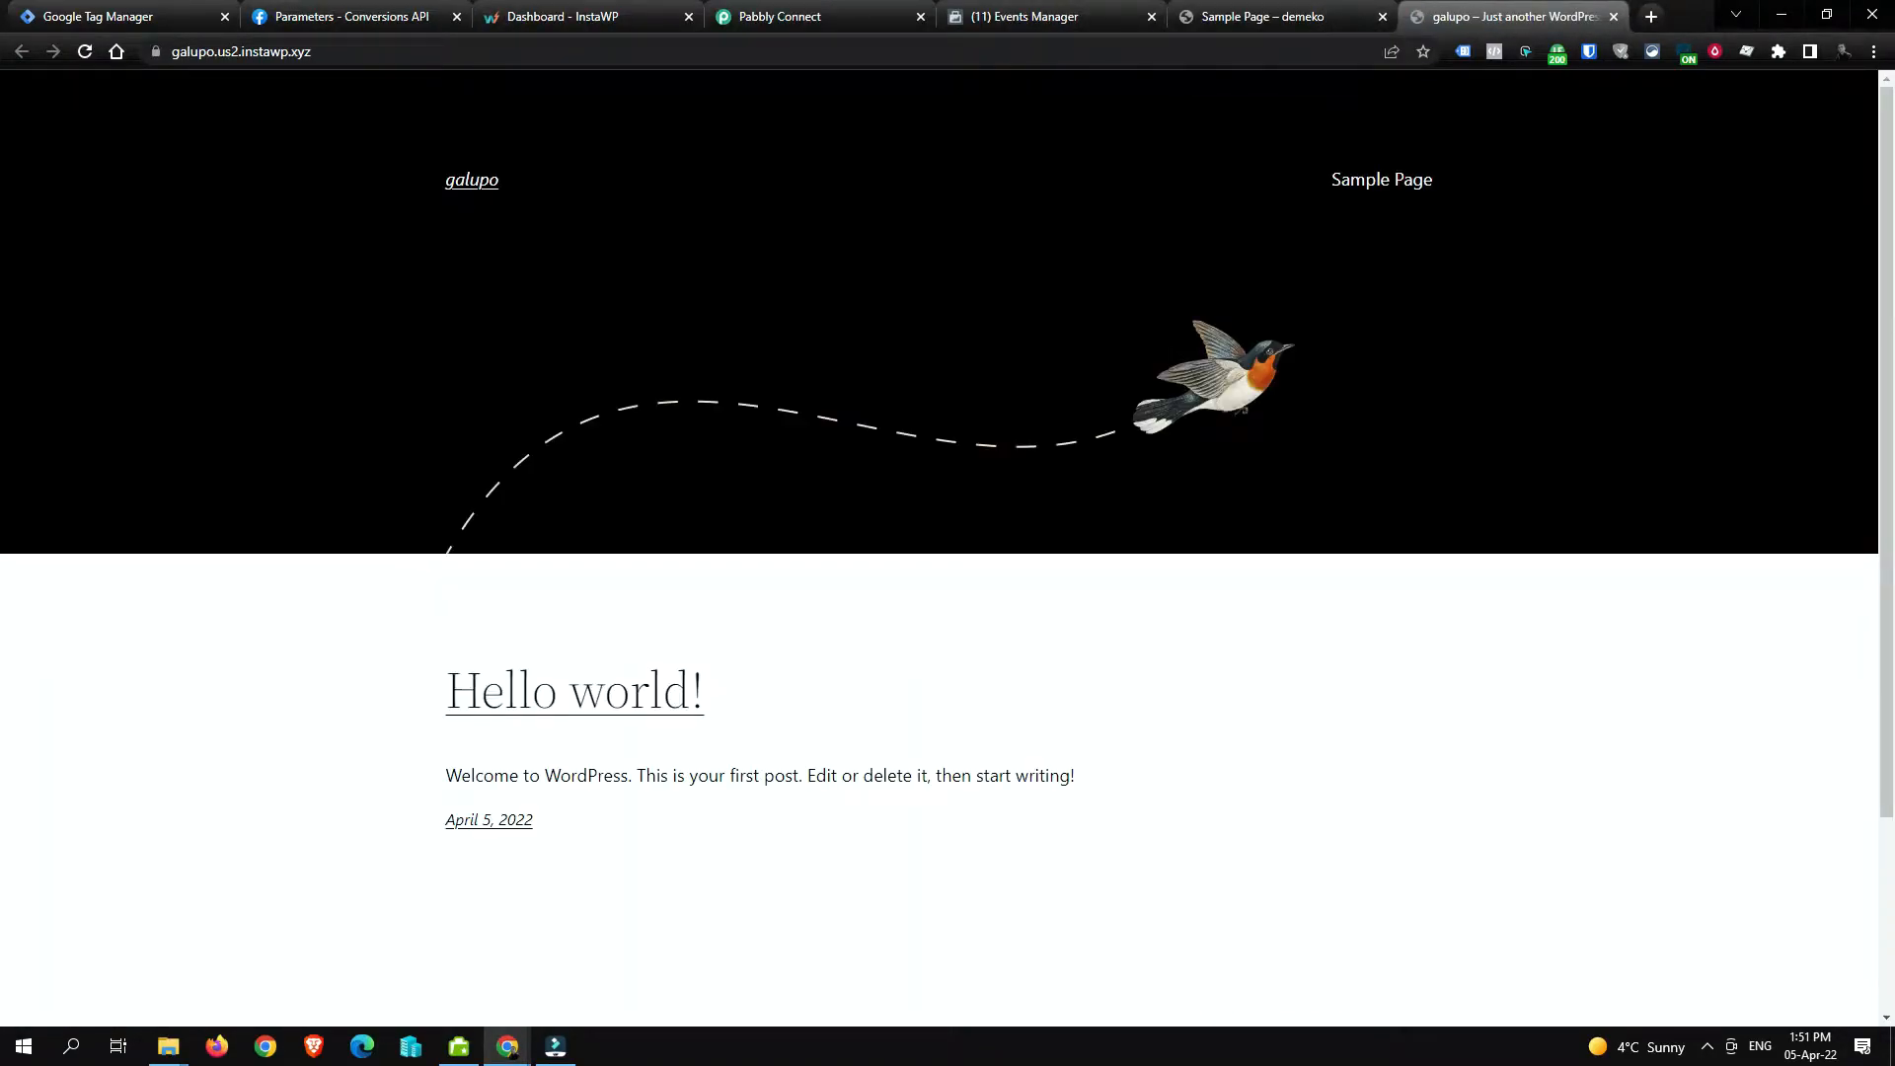
pyautogui.click(624, 16)
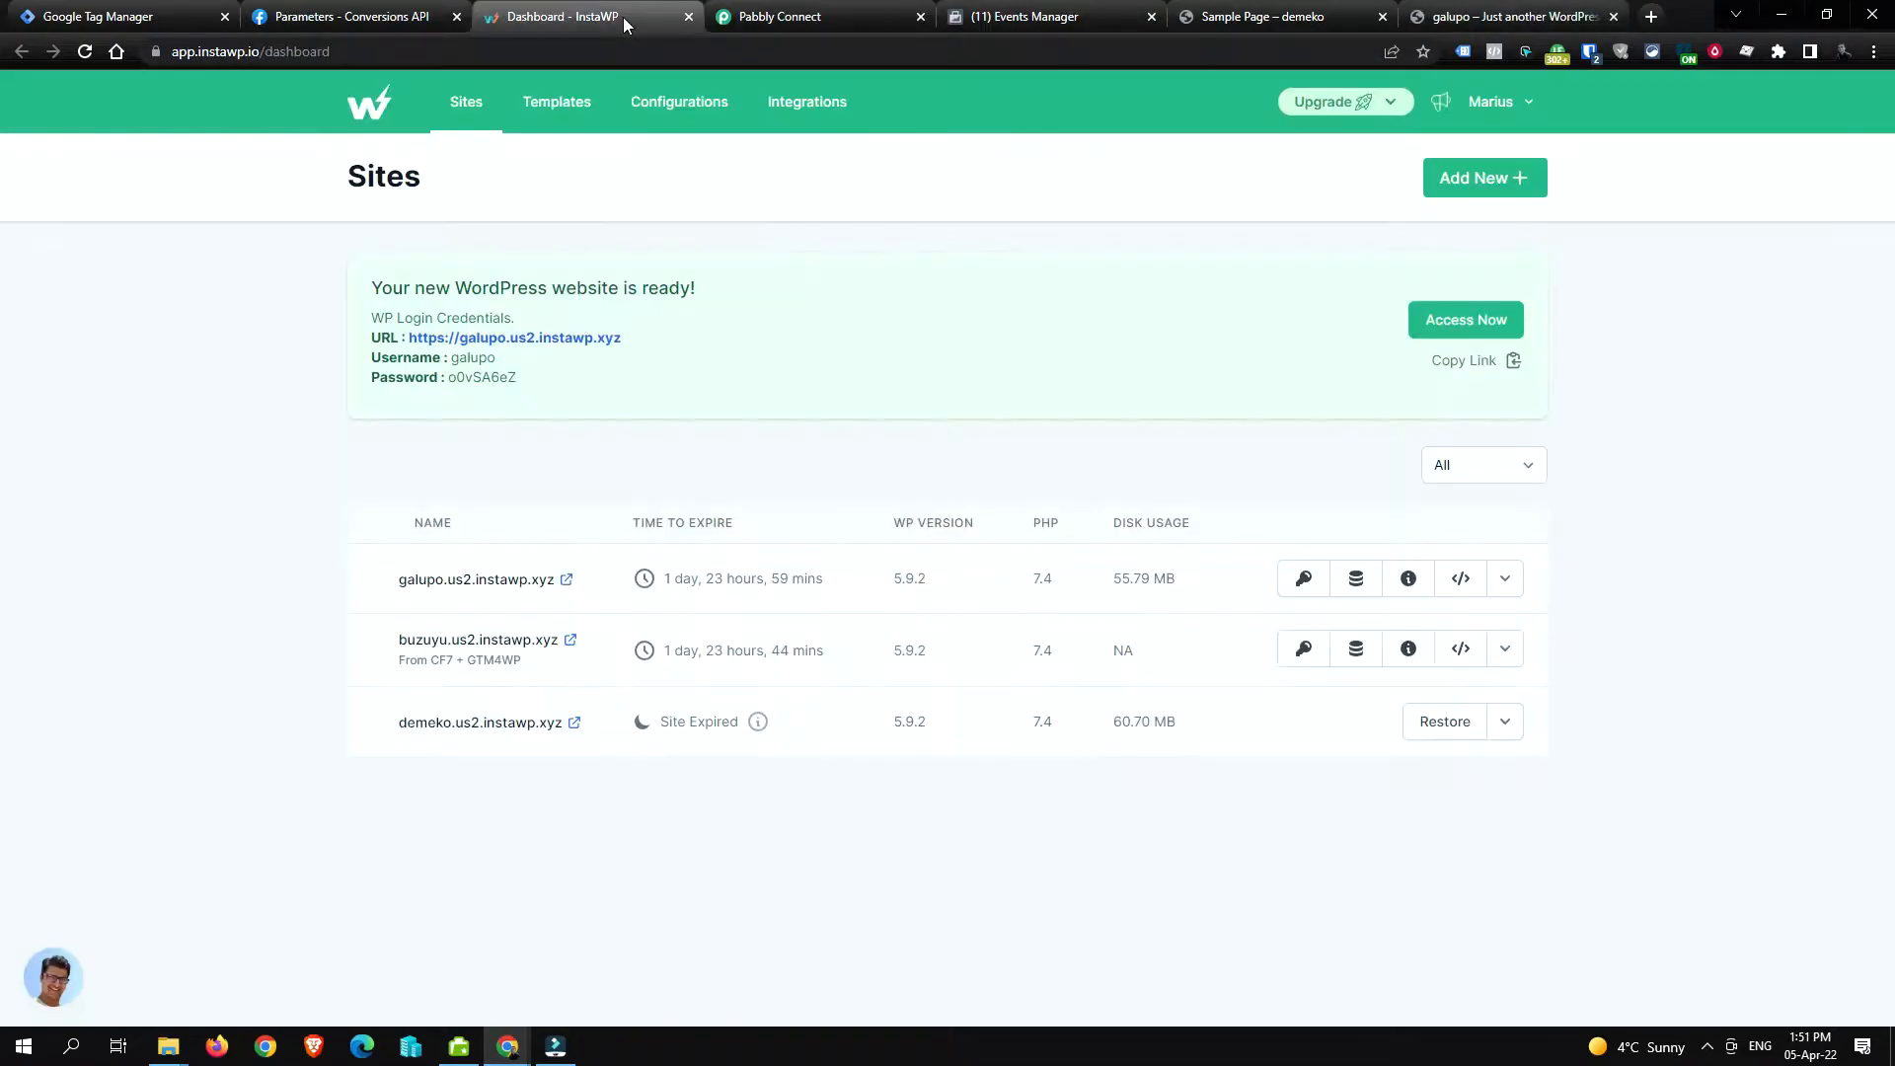
pyautogui.click(1308, 585)
pyautogui.middleClick(1521, 18)
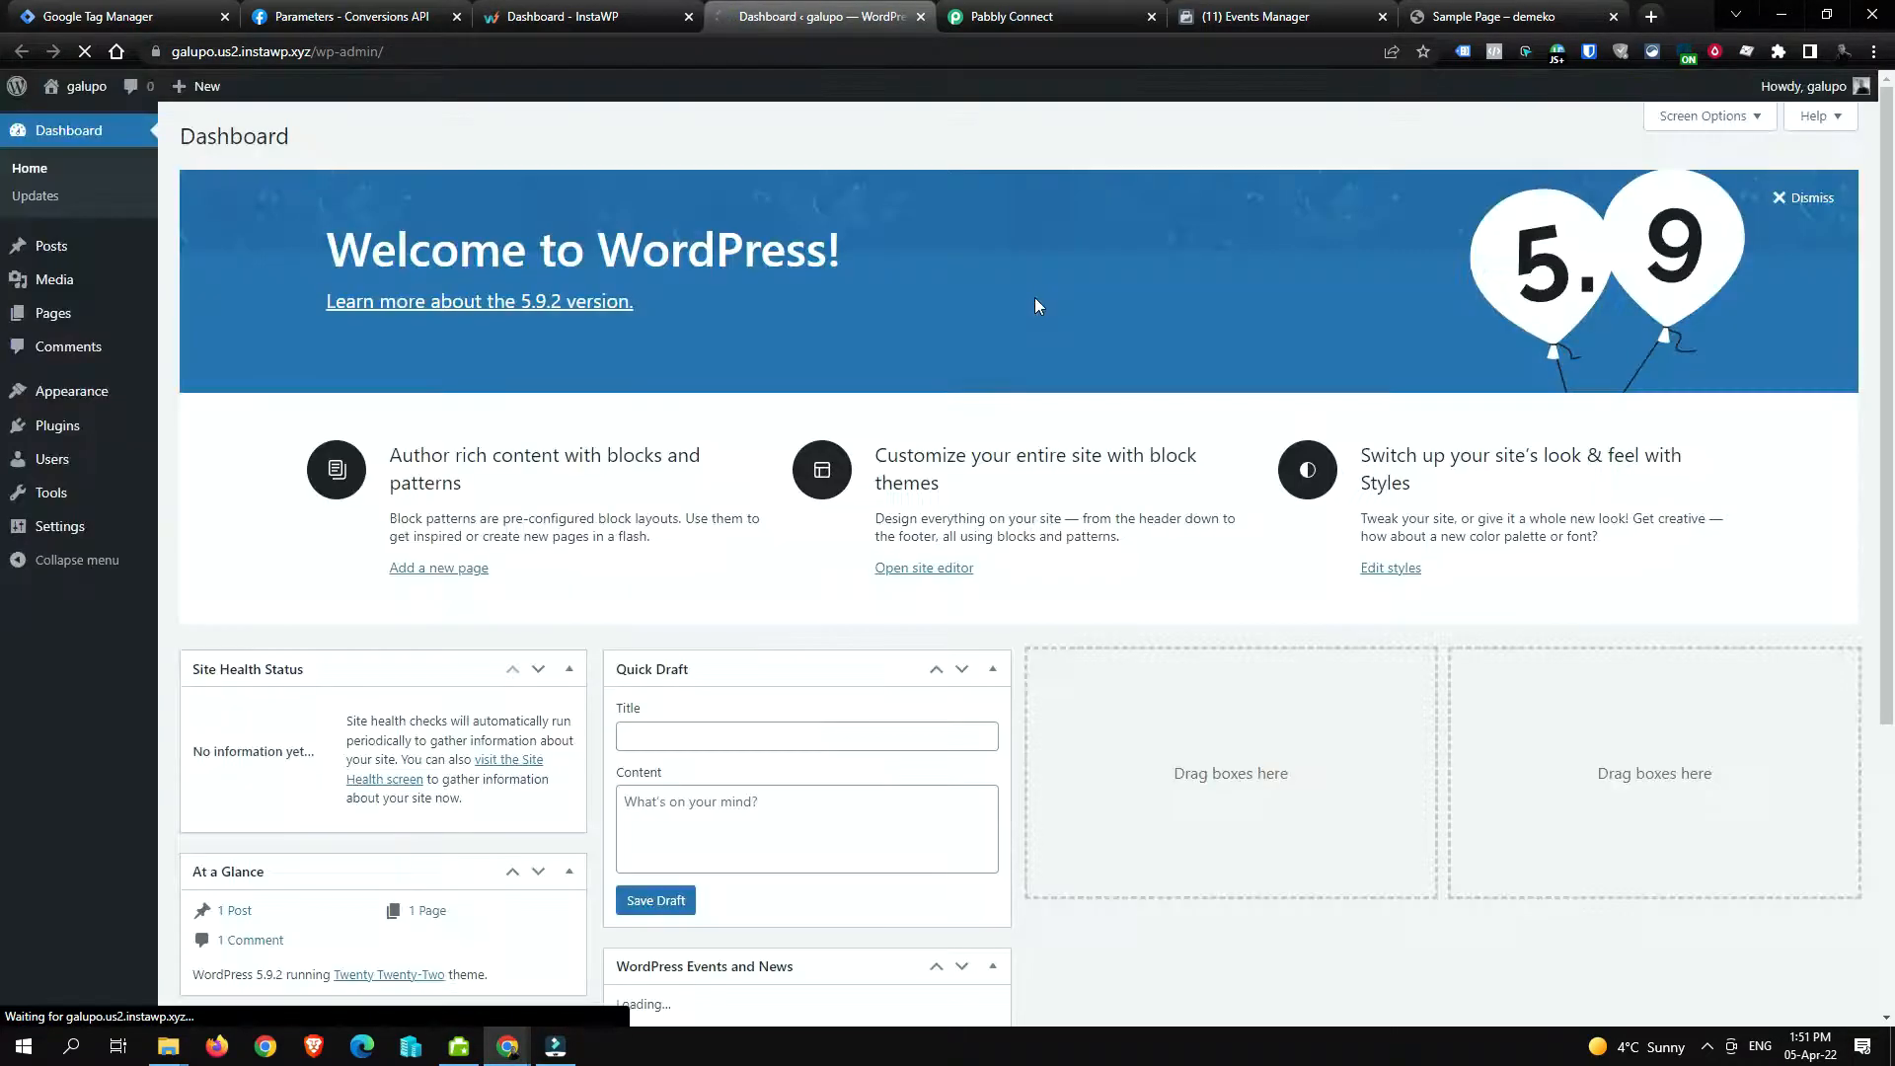
# Step: Preview the galupo site's front page, then return to the admin dashboard
pyautogui.click(84, 92)
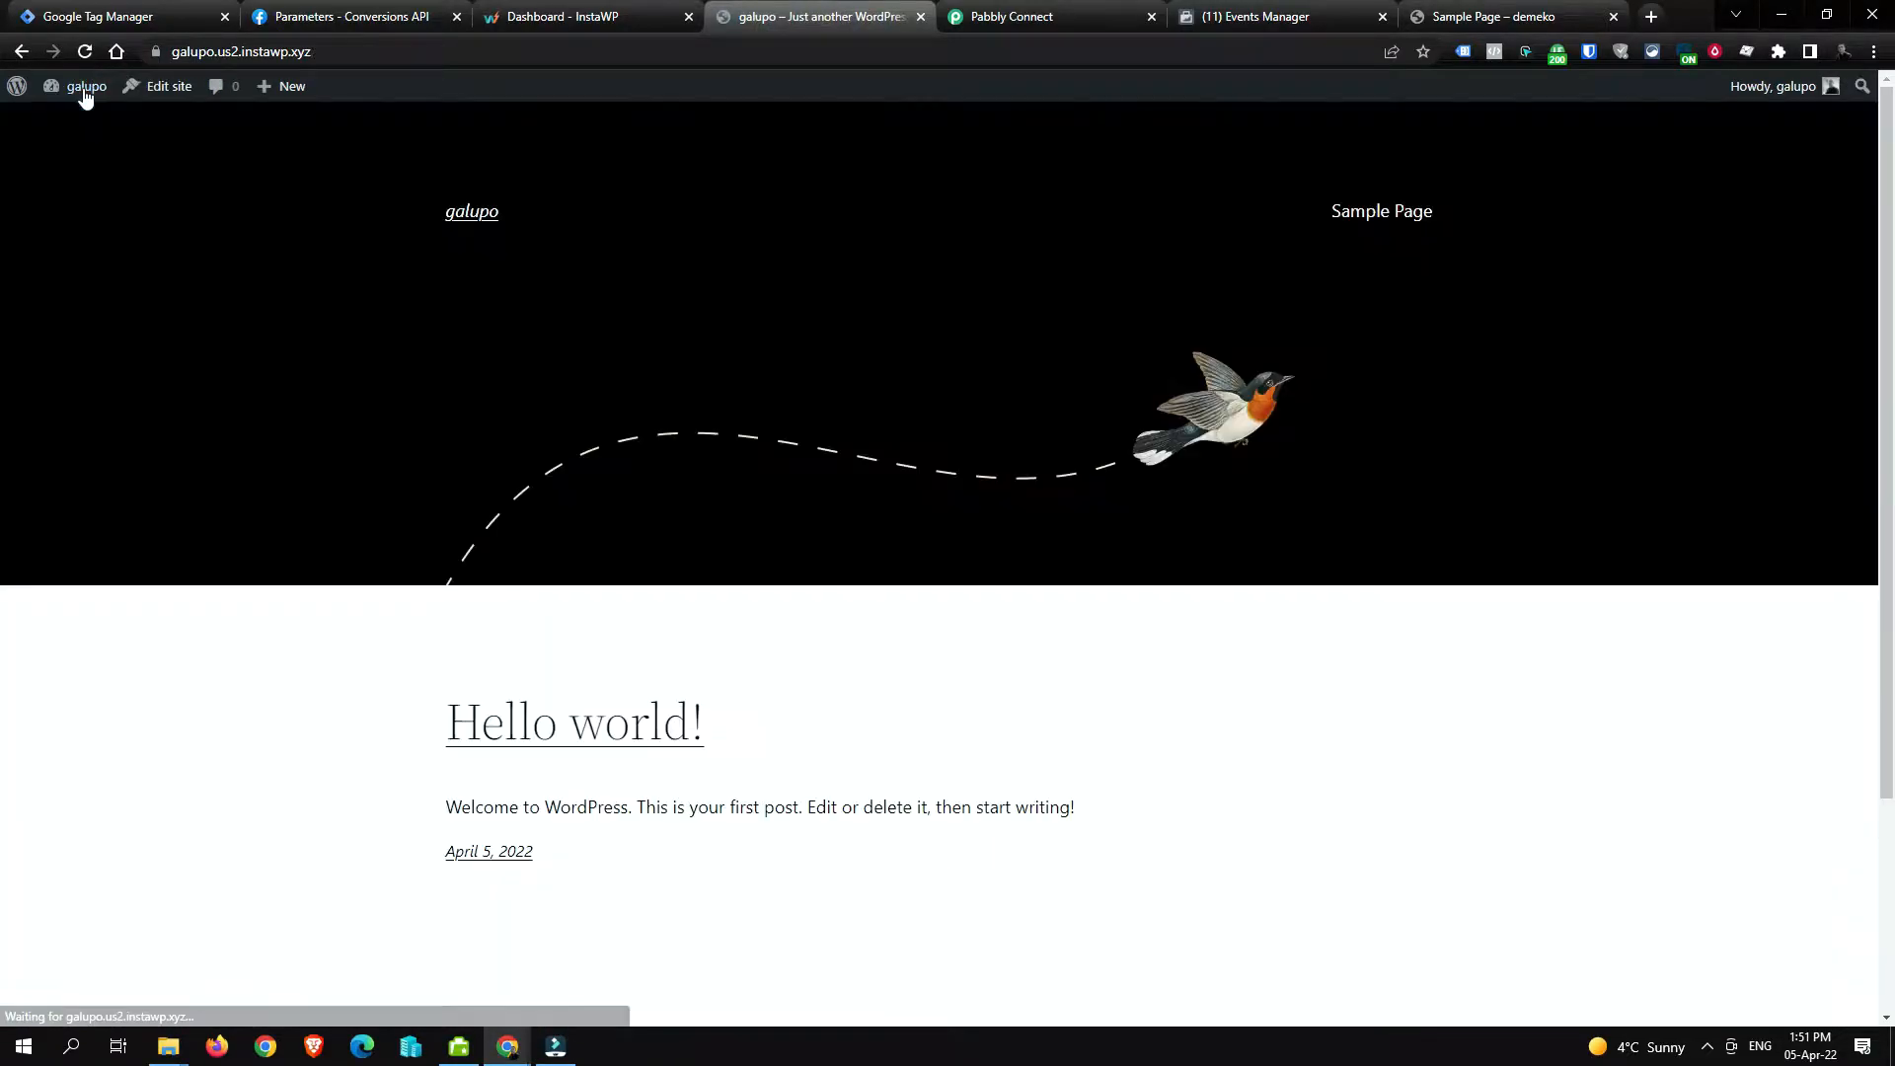
pyautogui.scroll(-3, 711, 380)
pyautogui.scroll(3, 711, 380)
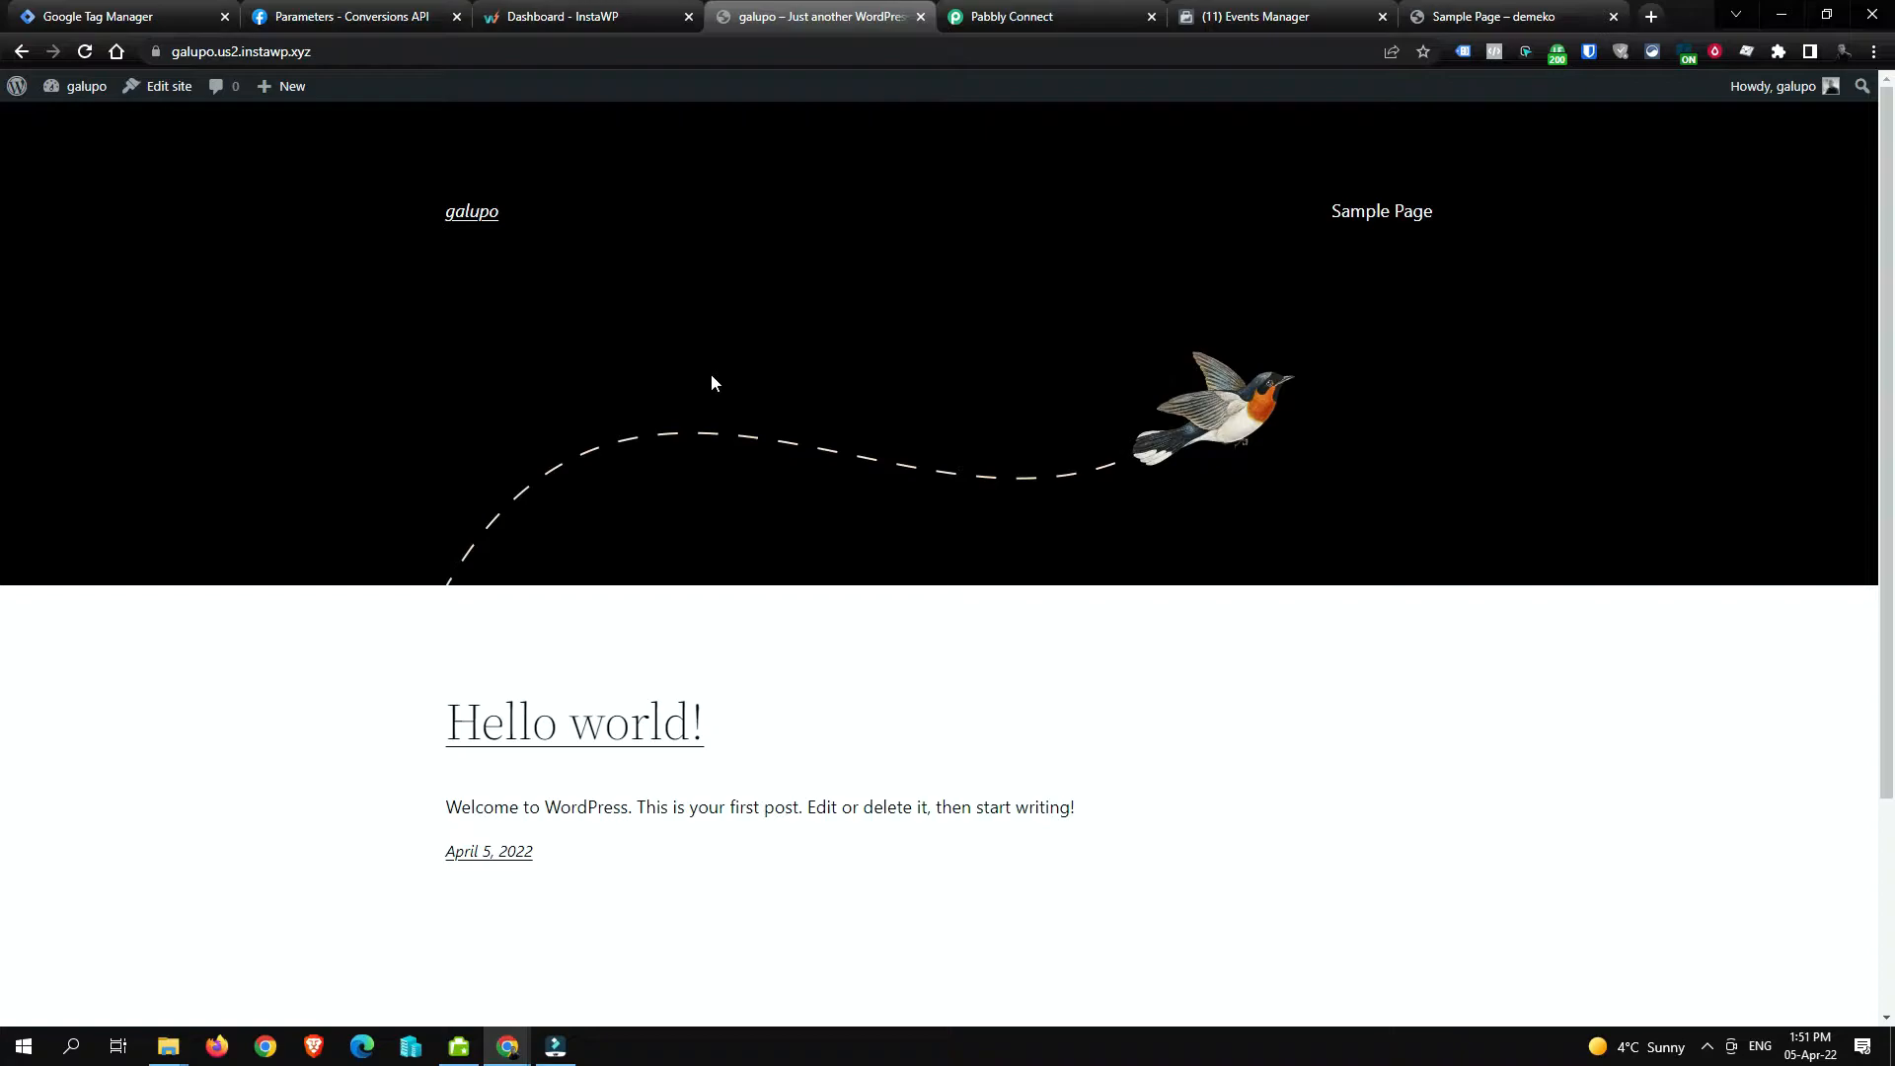
pyautogui.click(81, 104)
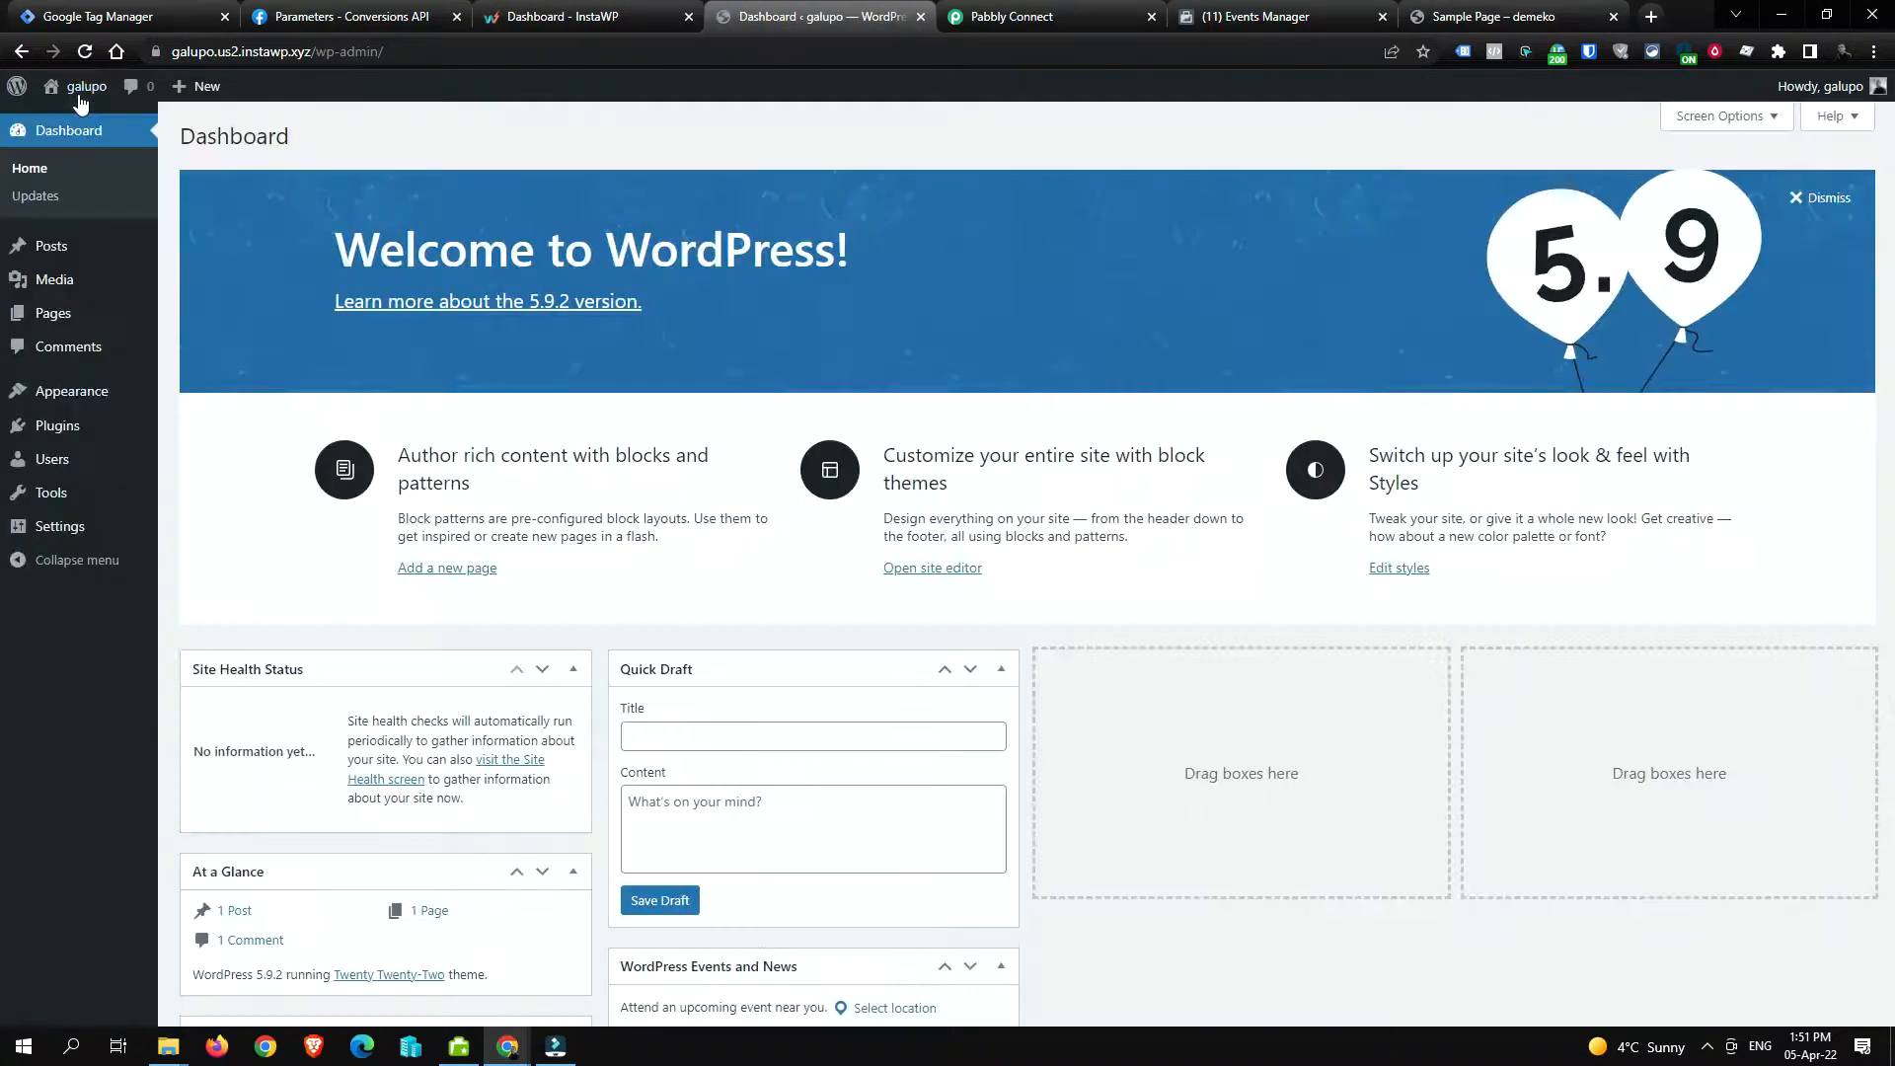
# Step: Bulk-delete all installed plugins, Akismet Anti-Spam and Hello Dolly, from the Plugins page
pyautogui.click(139, 436)
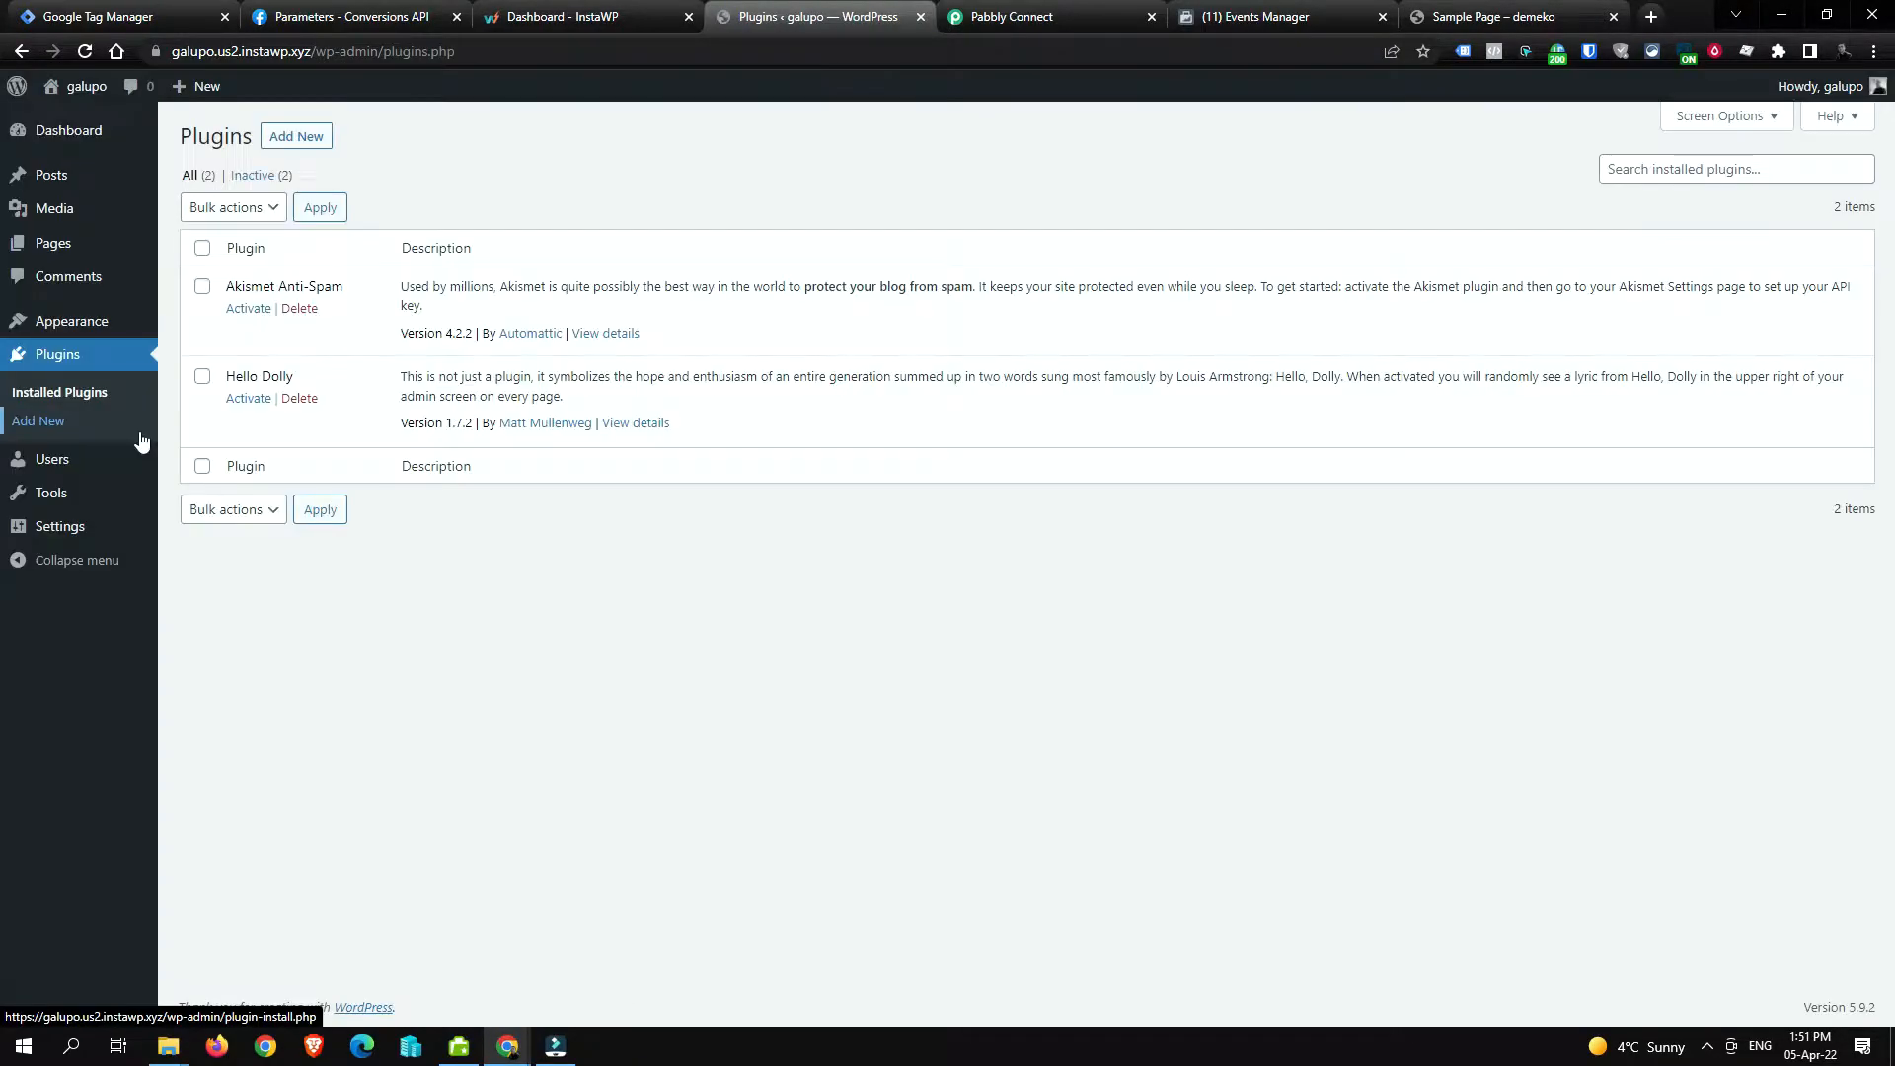
pyautogui.click(202, 247)
pyautogui.click(233, 207)
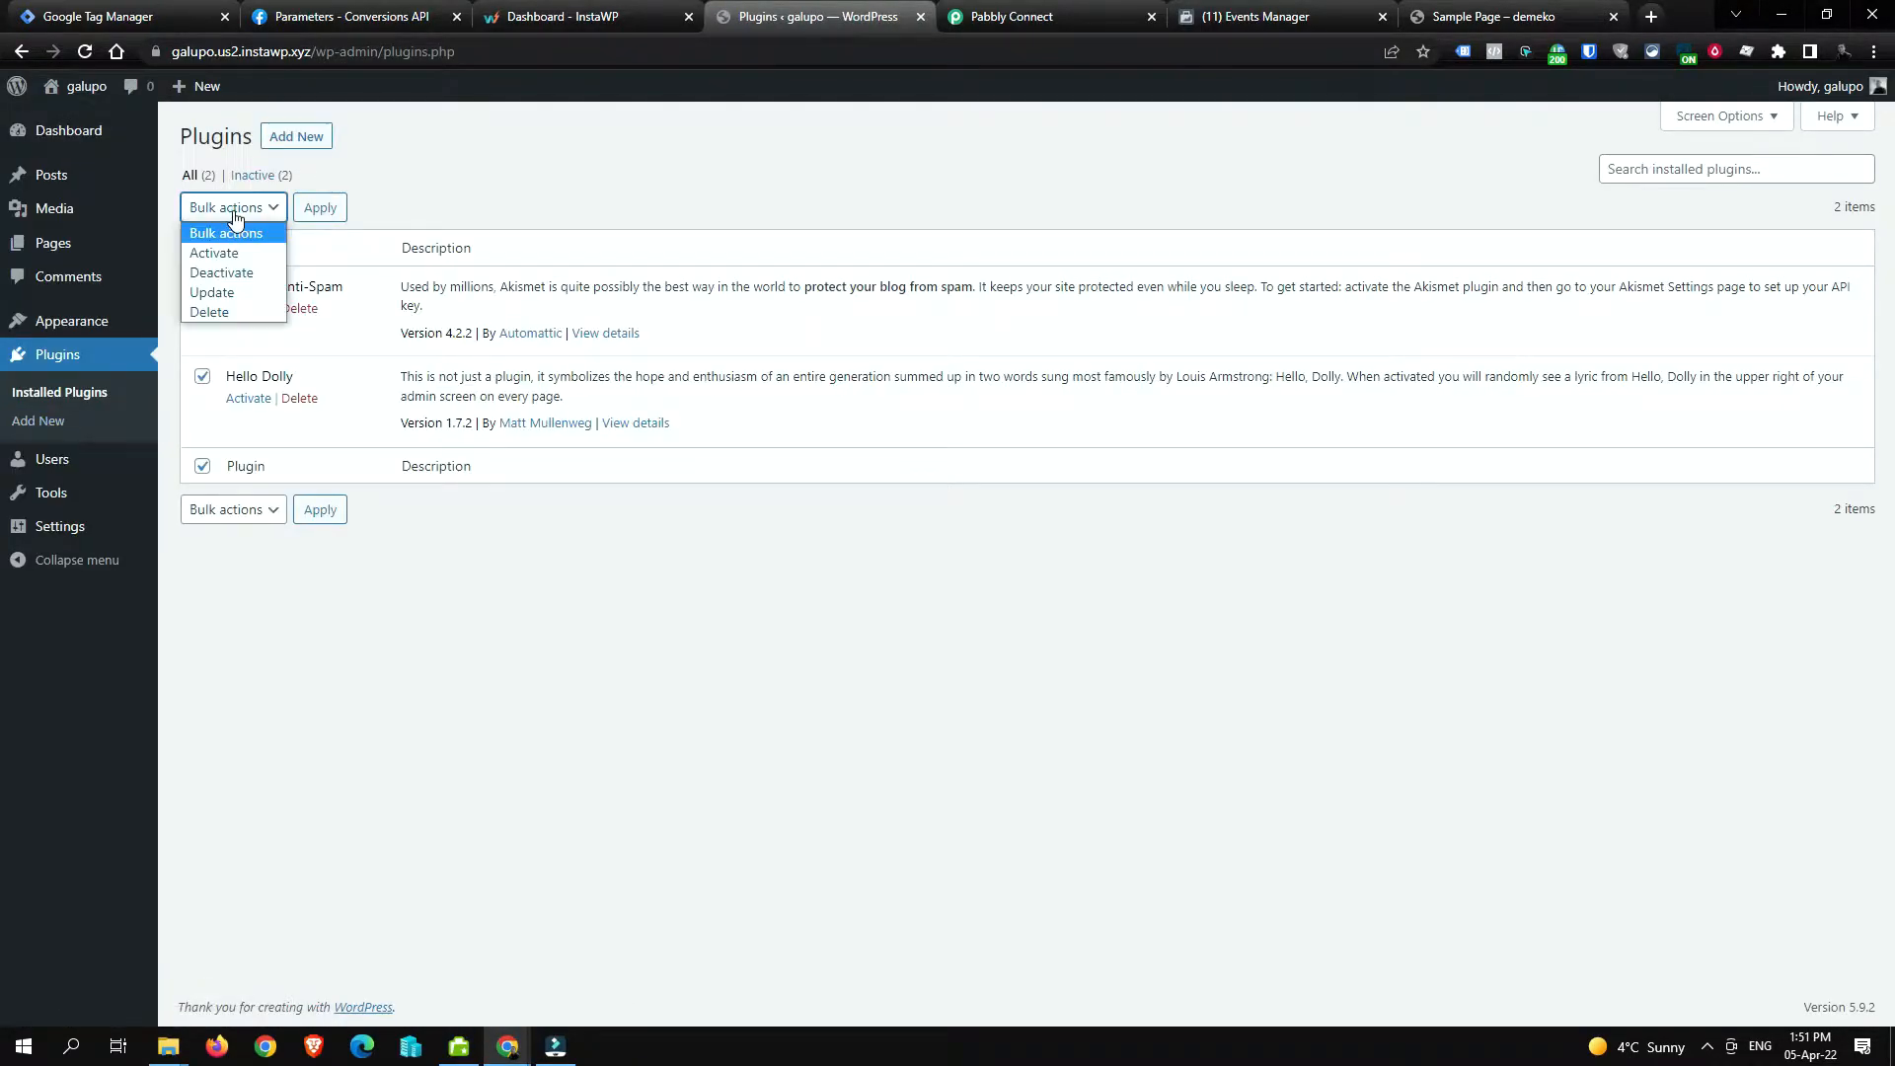
pyautogui.click(253, 312)
pyautogui.click(320, 207)
pyautogui.click(1030, 184)
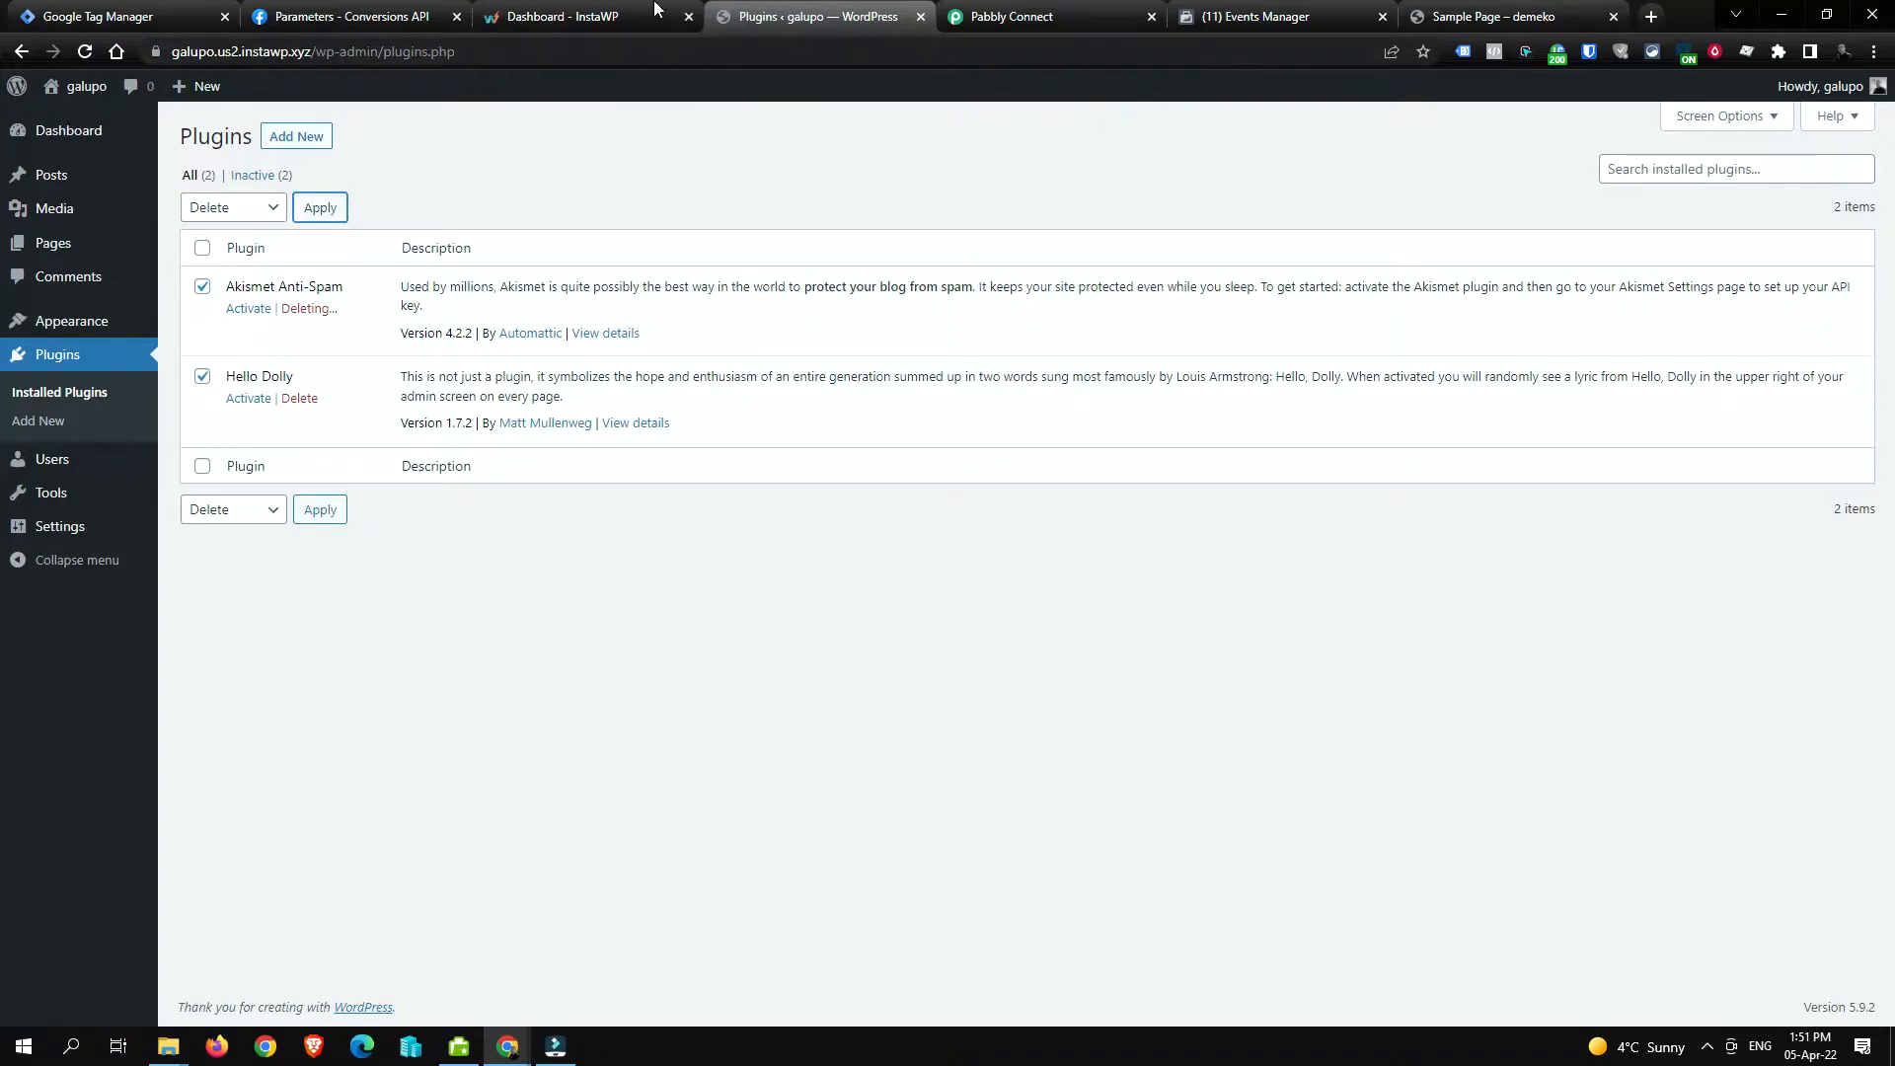
pyautogui.hotkey('ctrl', 'shift', 'pagedown')
pyautogui.hotkey('ctrl', 'shift', 'pagedown')
pyautogui.hotkey('ctrl', 'shift', 'pagedown')
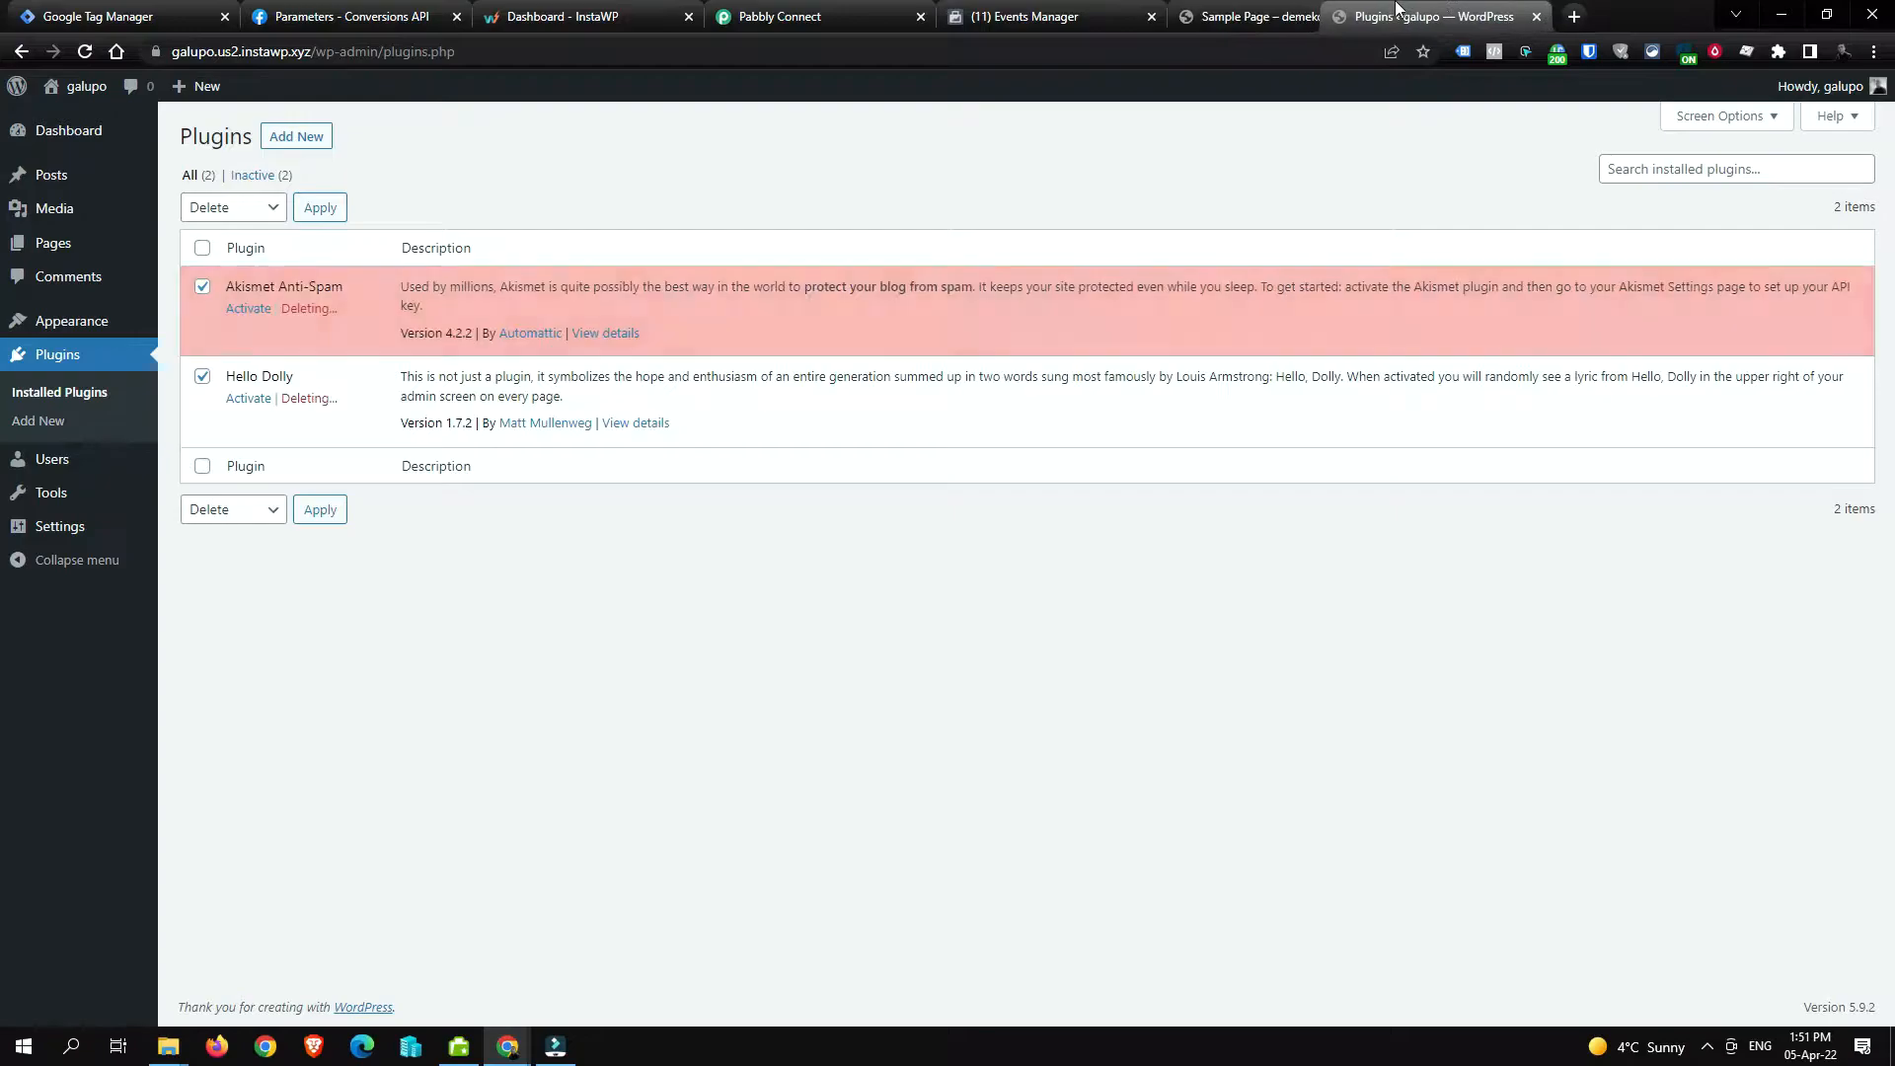
pyautogui.middleClick(1241, 12)
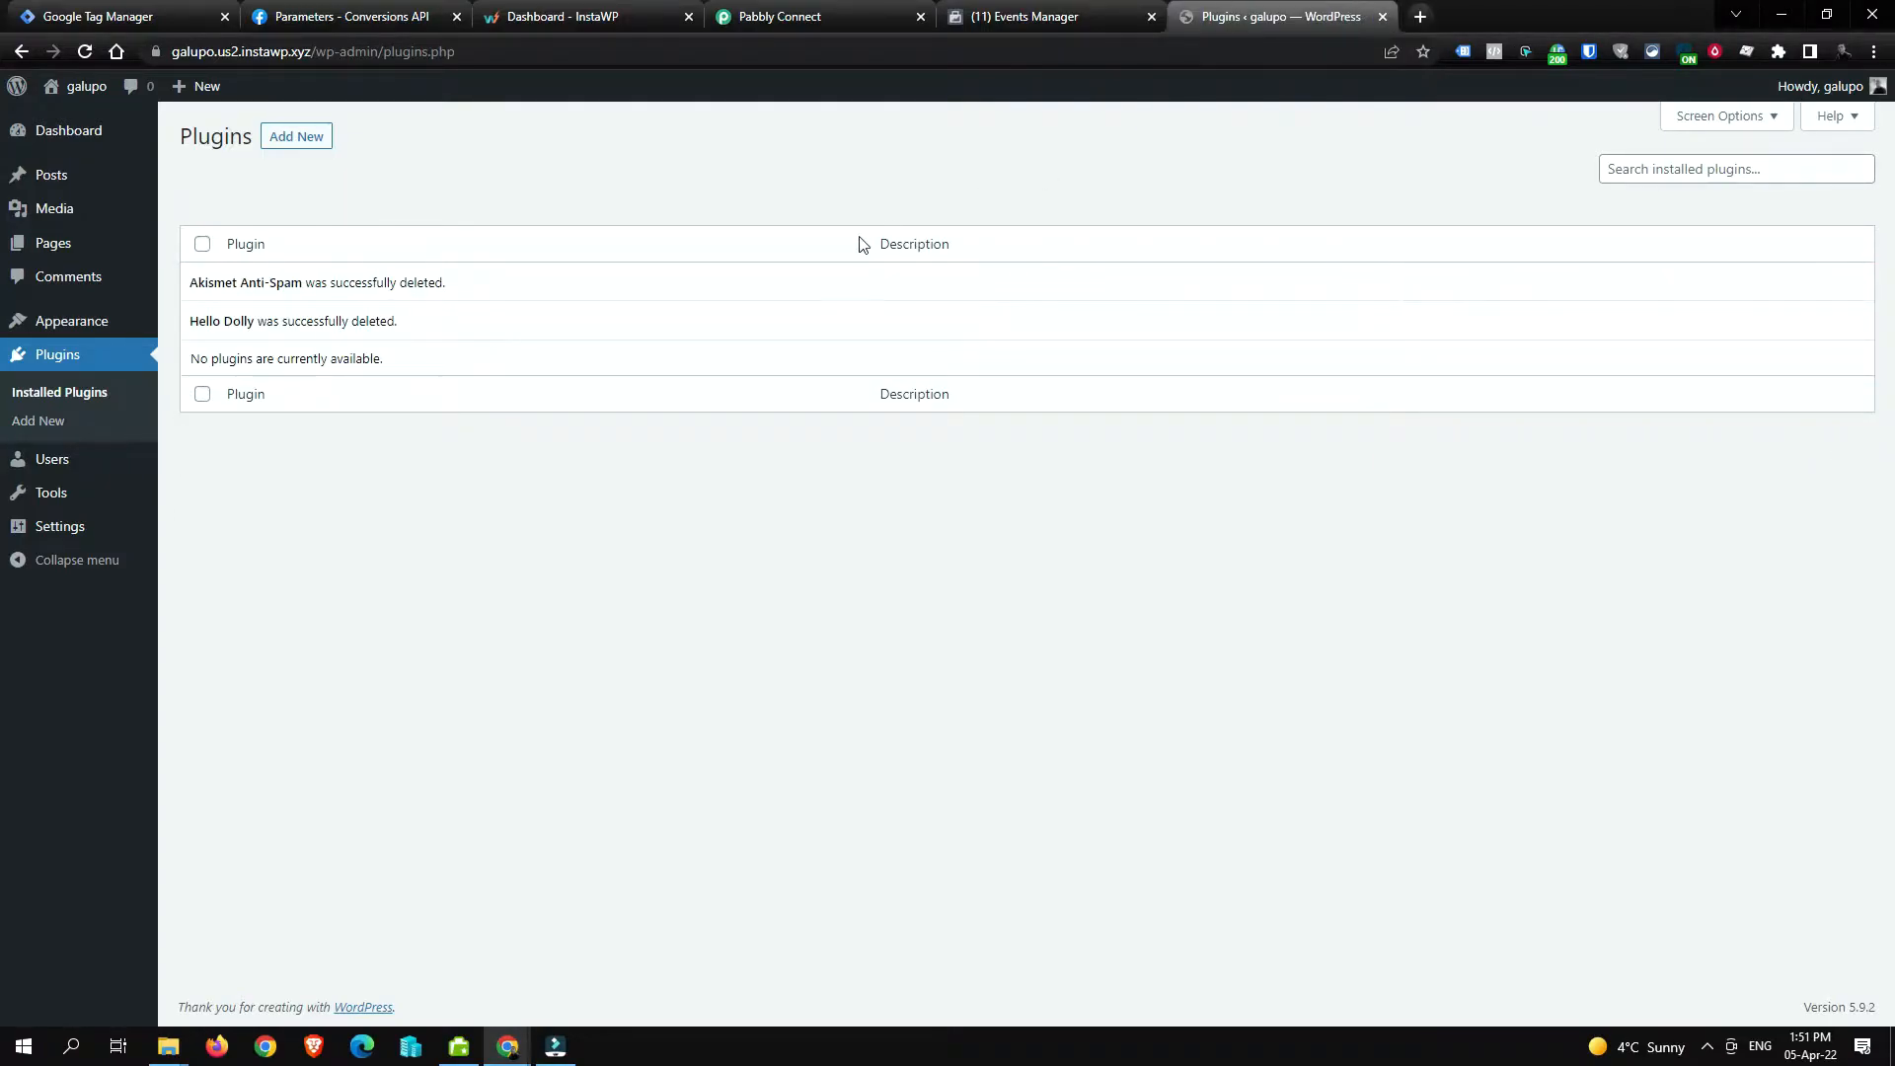
# Step: Search 'contact form', then install and activate Contact Form 7
pyautogui.click(302, 138)
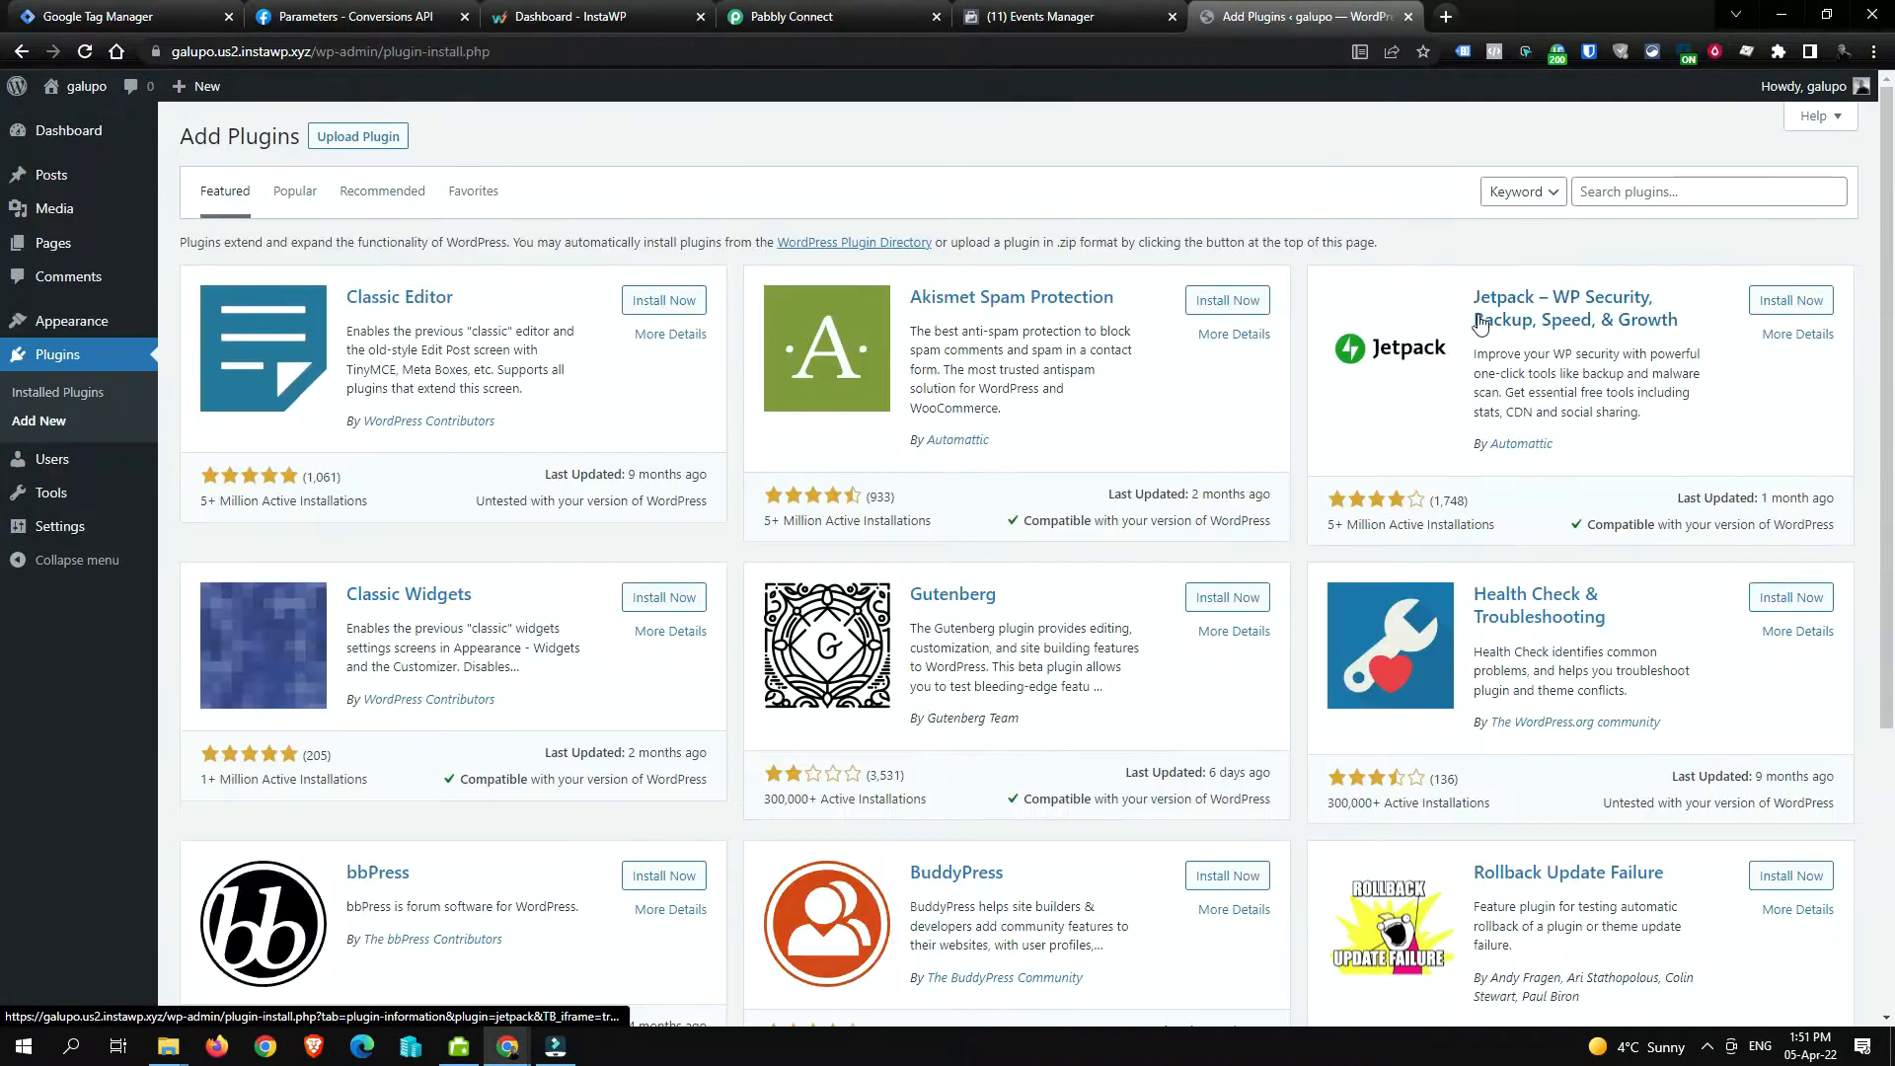
pyautogui.click(1691, 193)
pyautogui.write('contact')
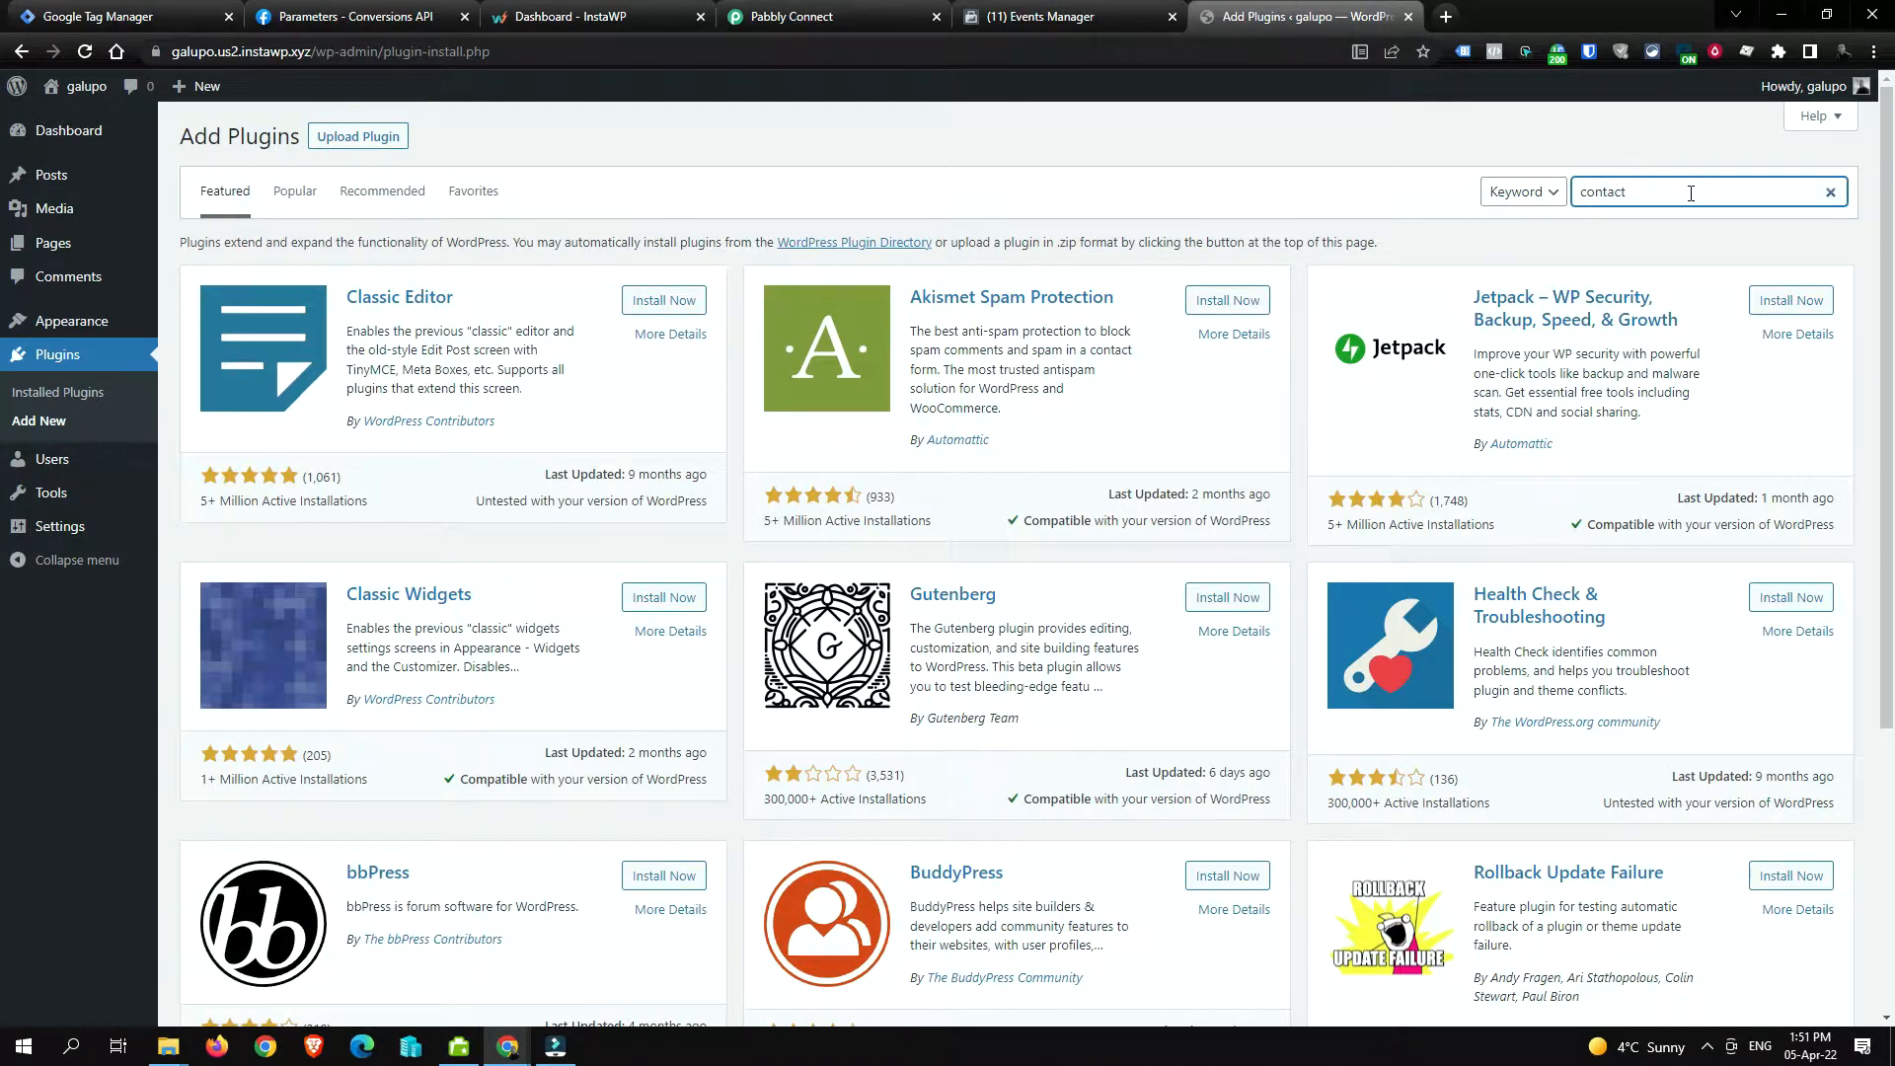
pyautogui.write(' form')
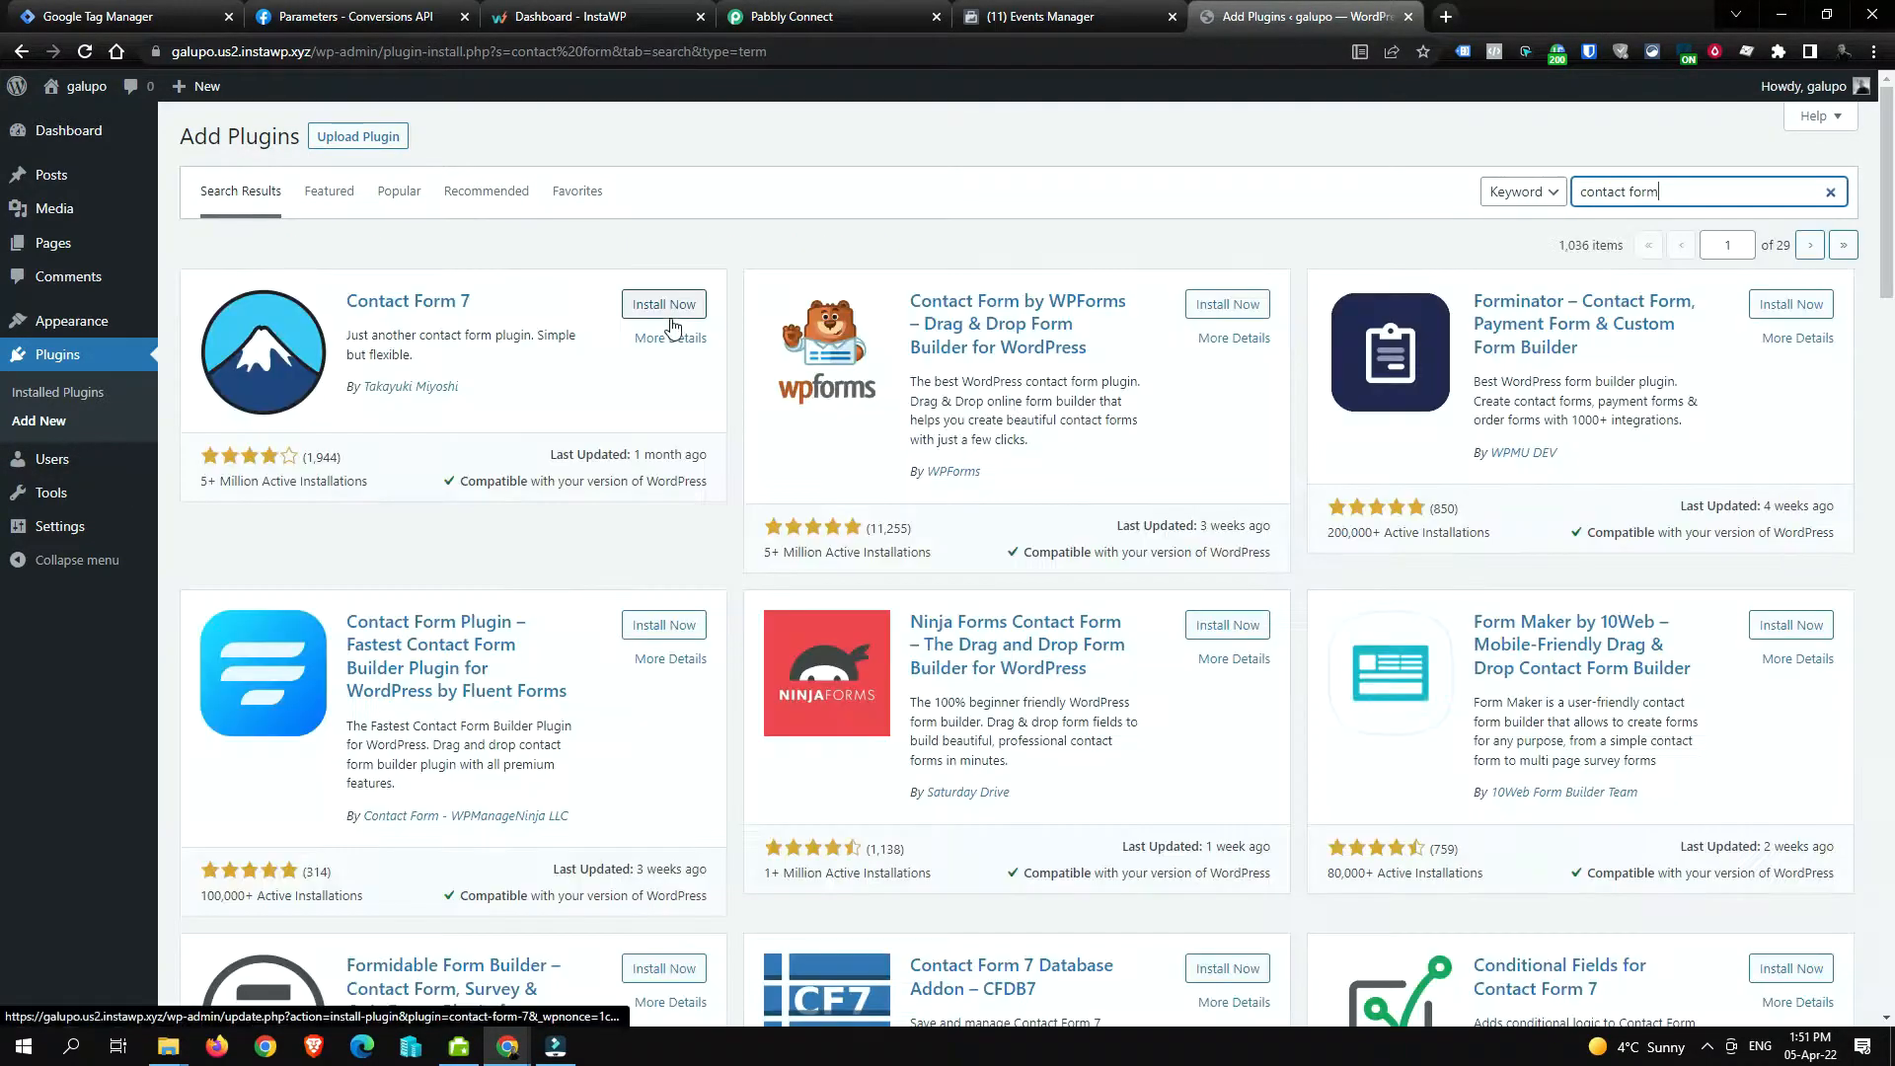
pyautogui.click(668, 308)
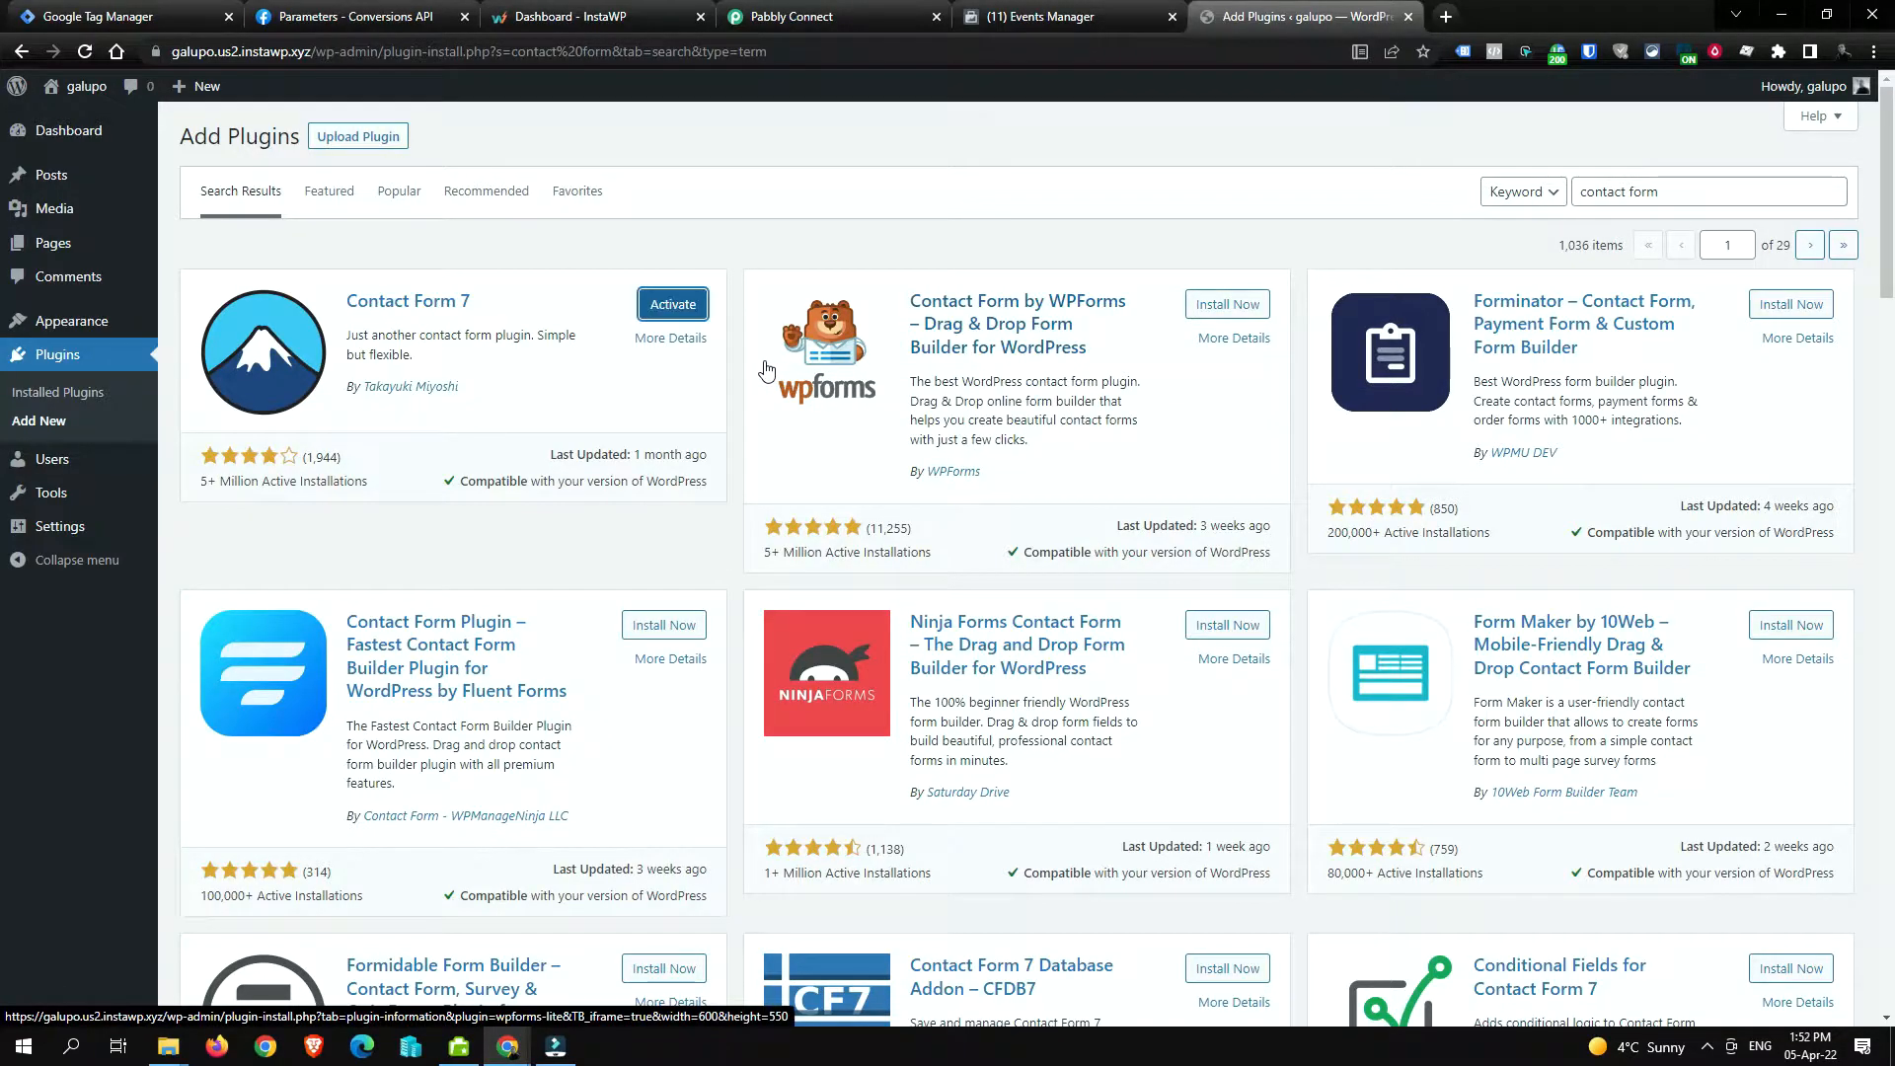
pyautogui.click(679, 307)
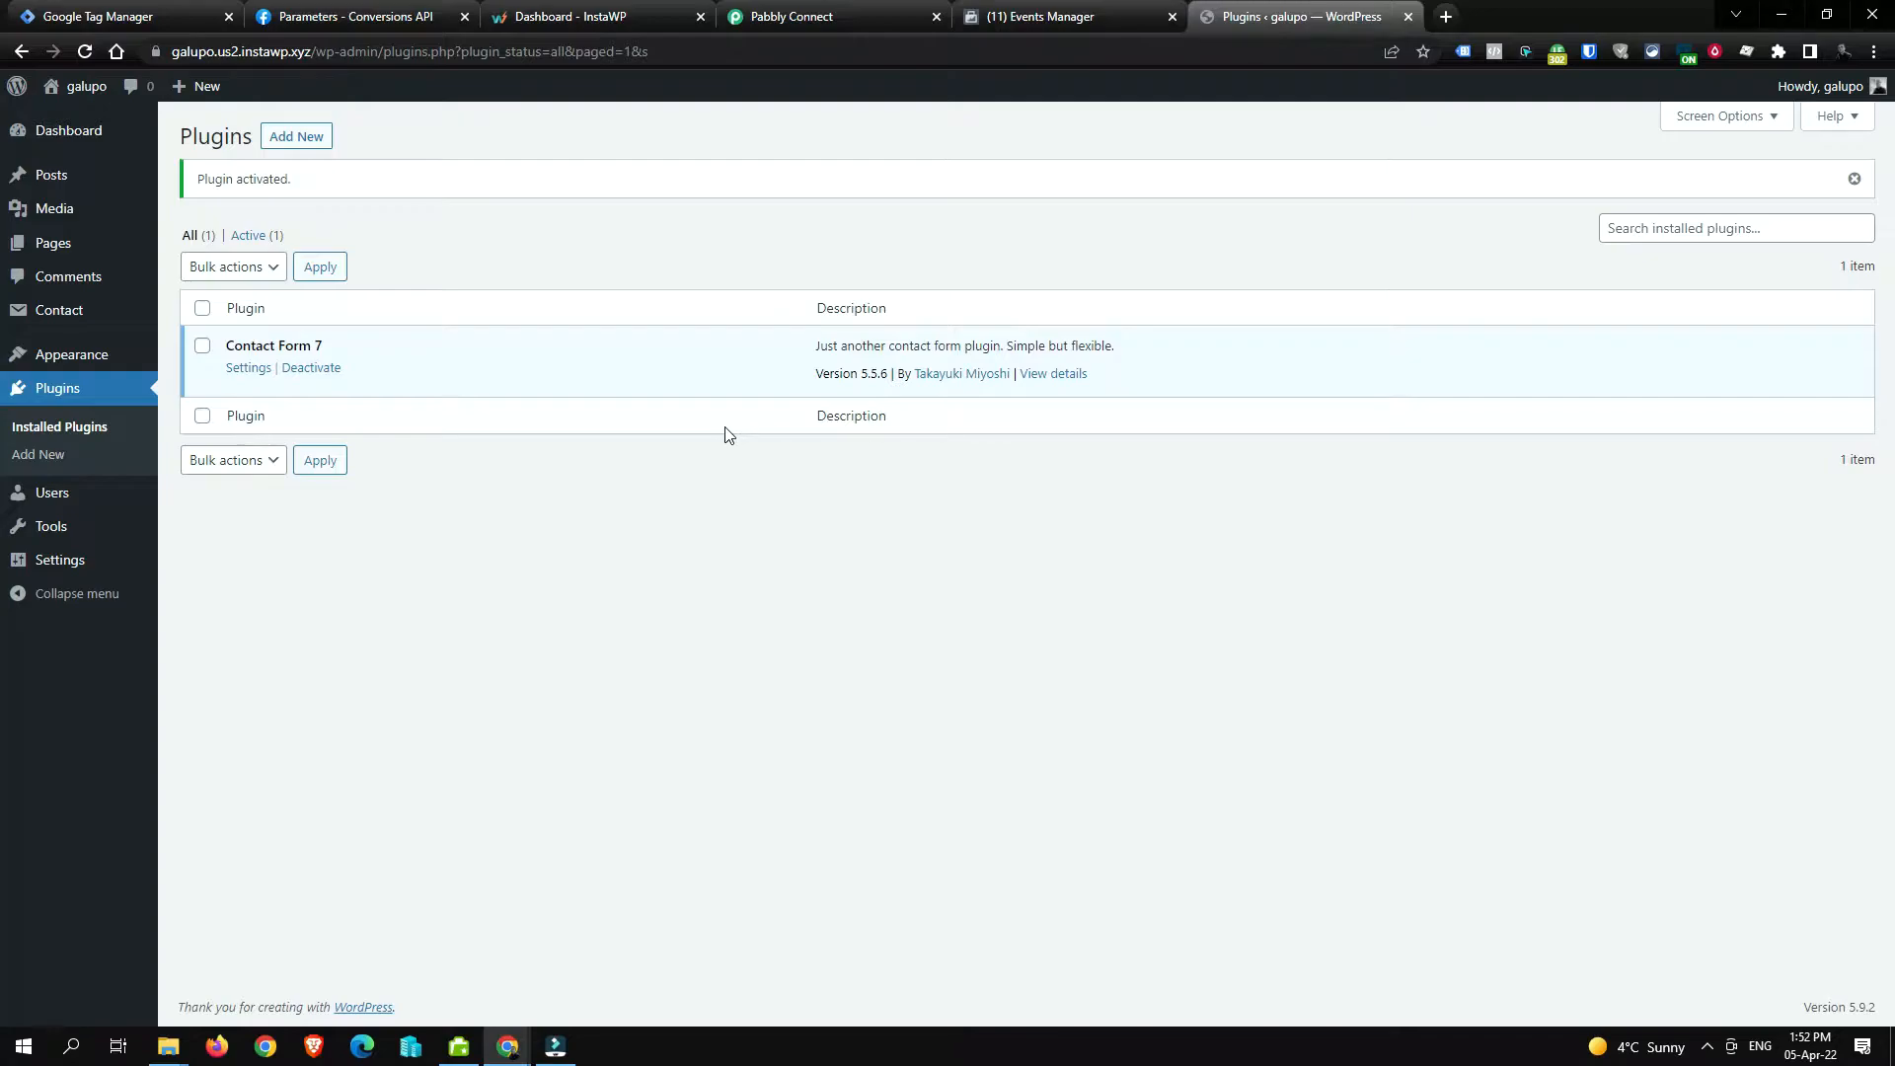
# Step: Search 'gtm4wp', then install and activate Google Tag Manager for WordPress
pyautogui.click(118, 449)
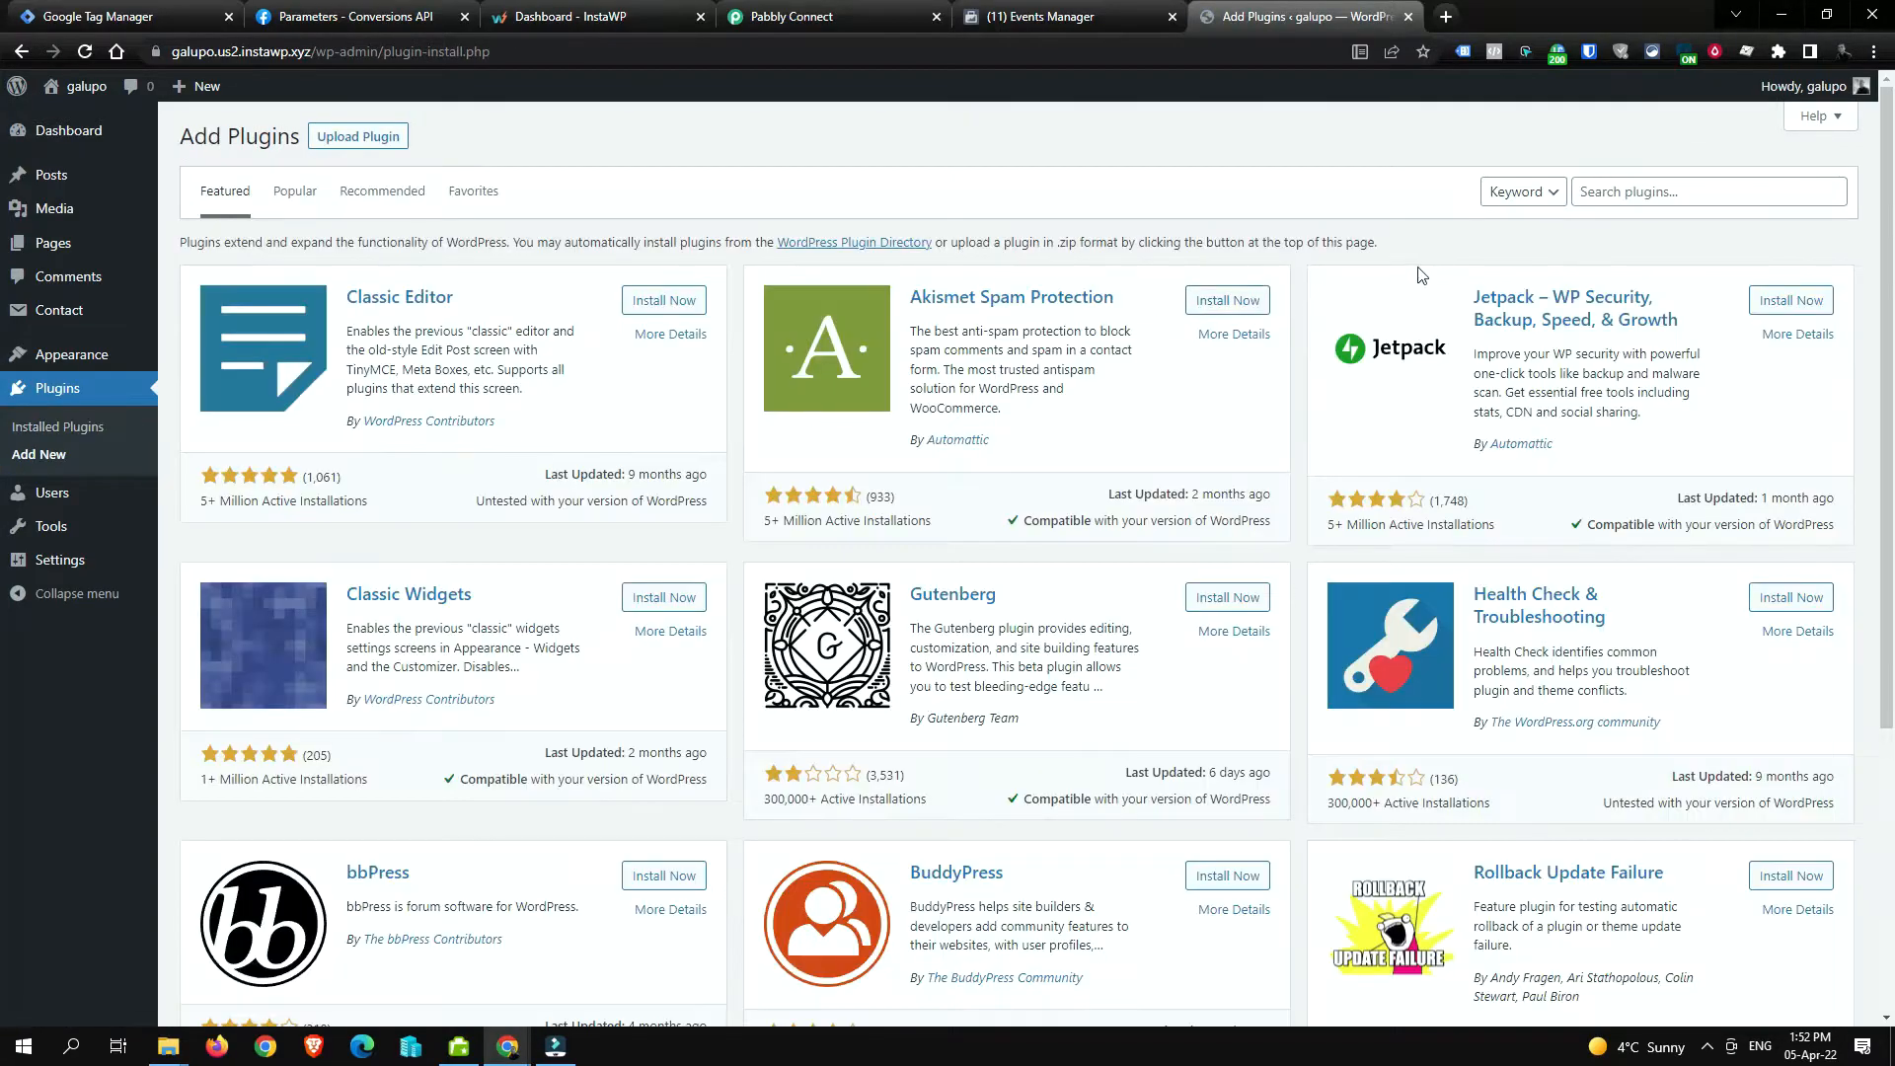
pyautogui.click(1637, 194)
pyautogui.write('gtm4w')
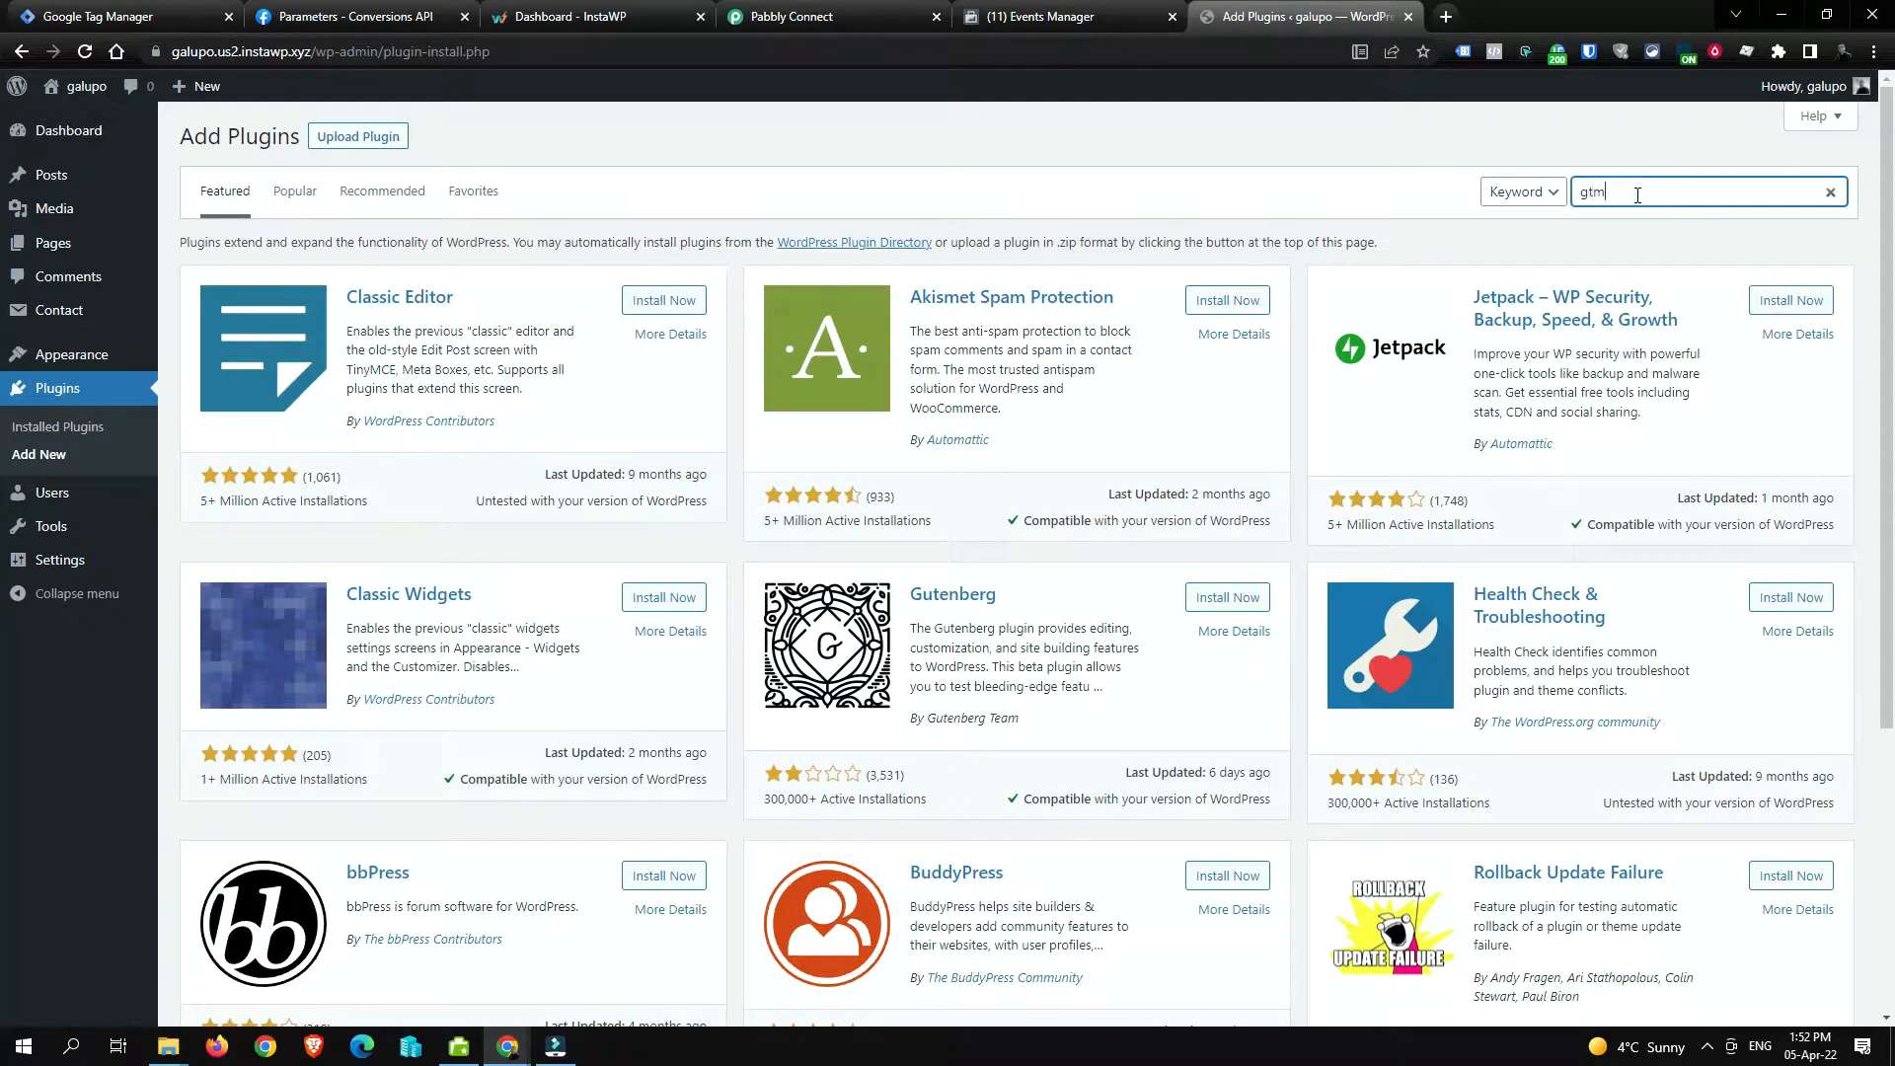
pyautogui.write('p')
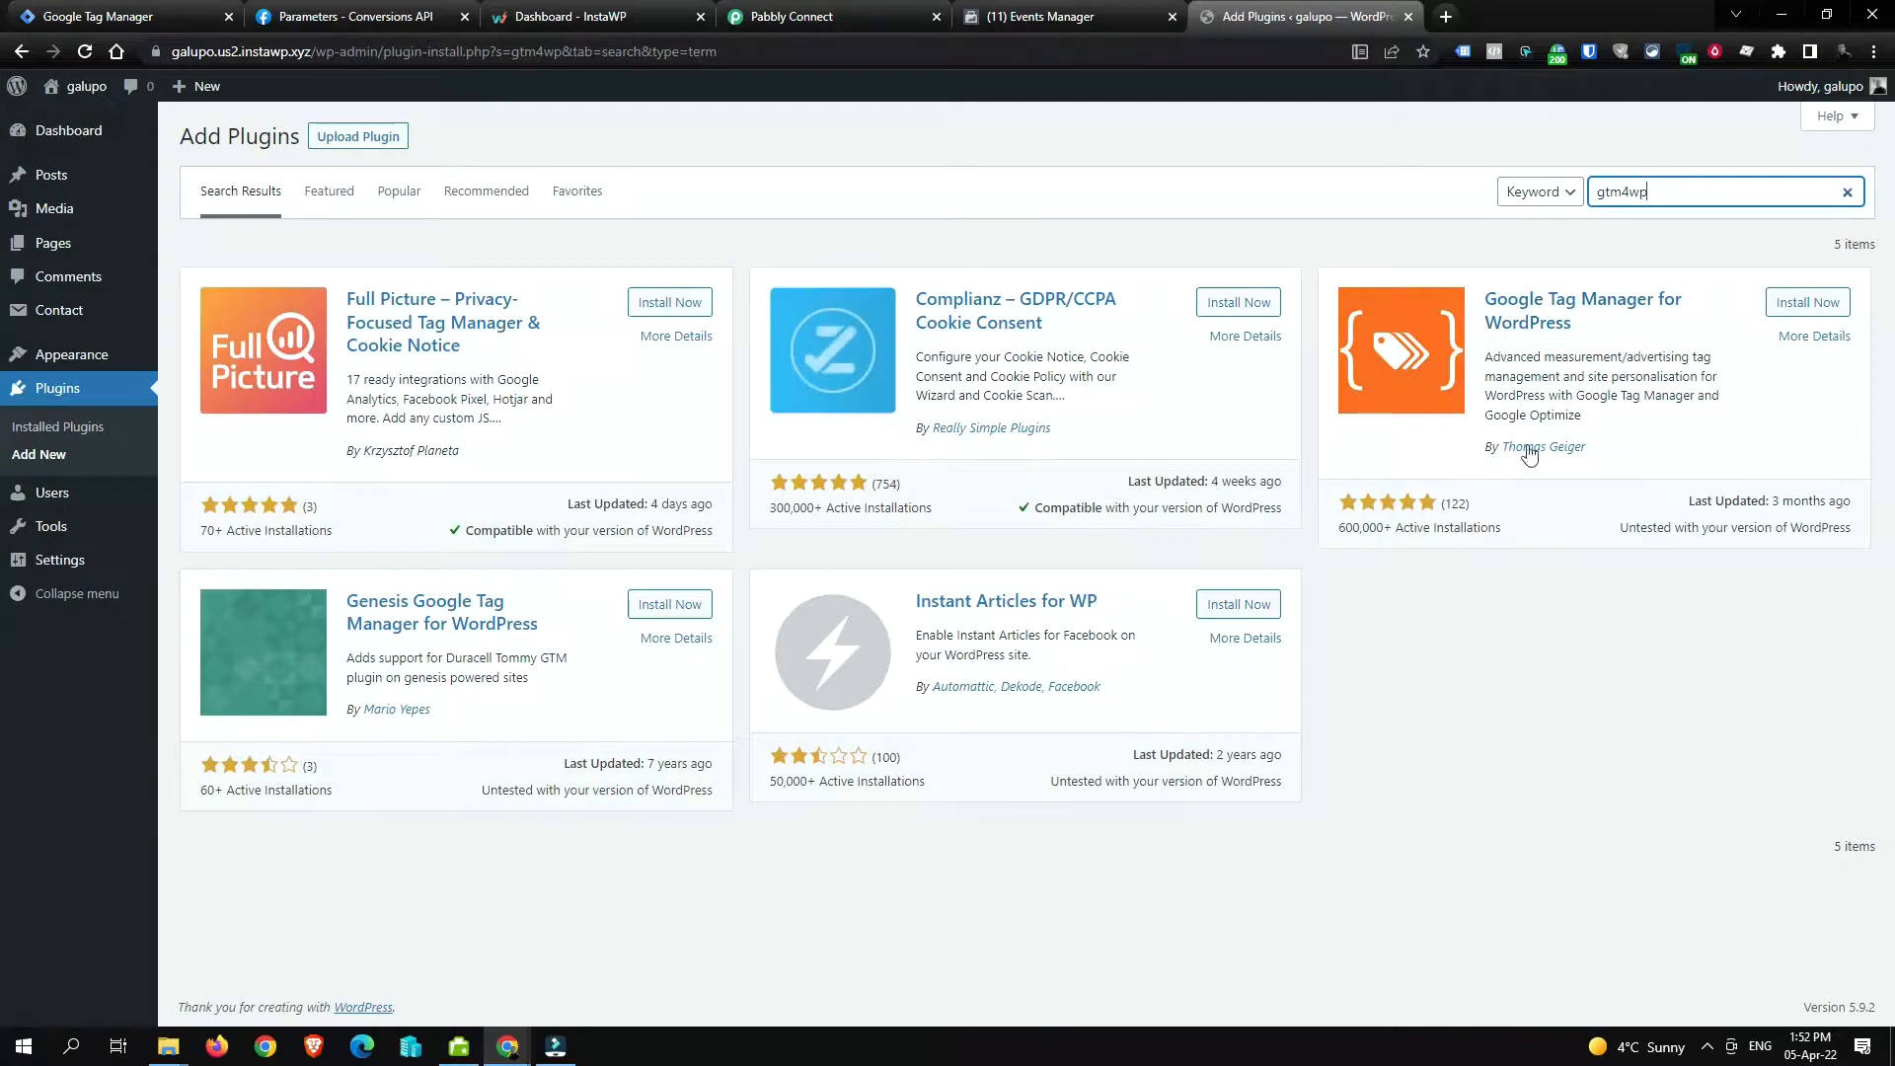
pyautogui.click(1814, 306)
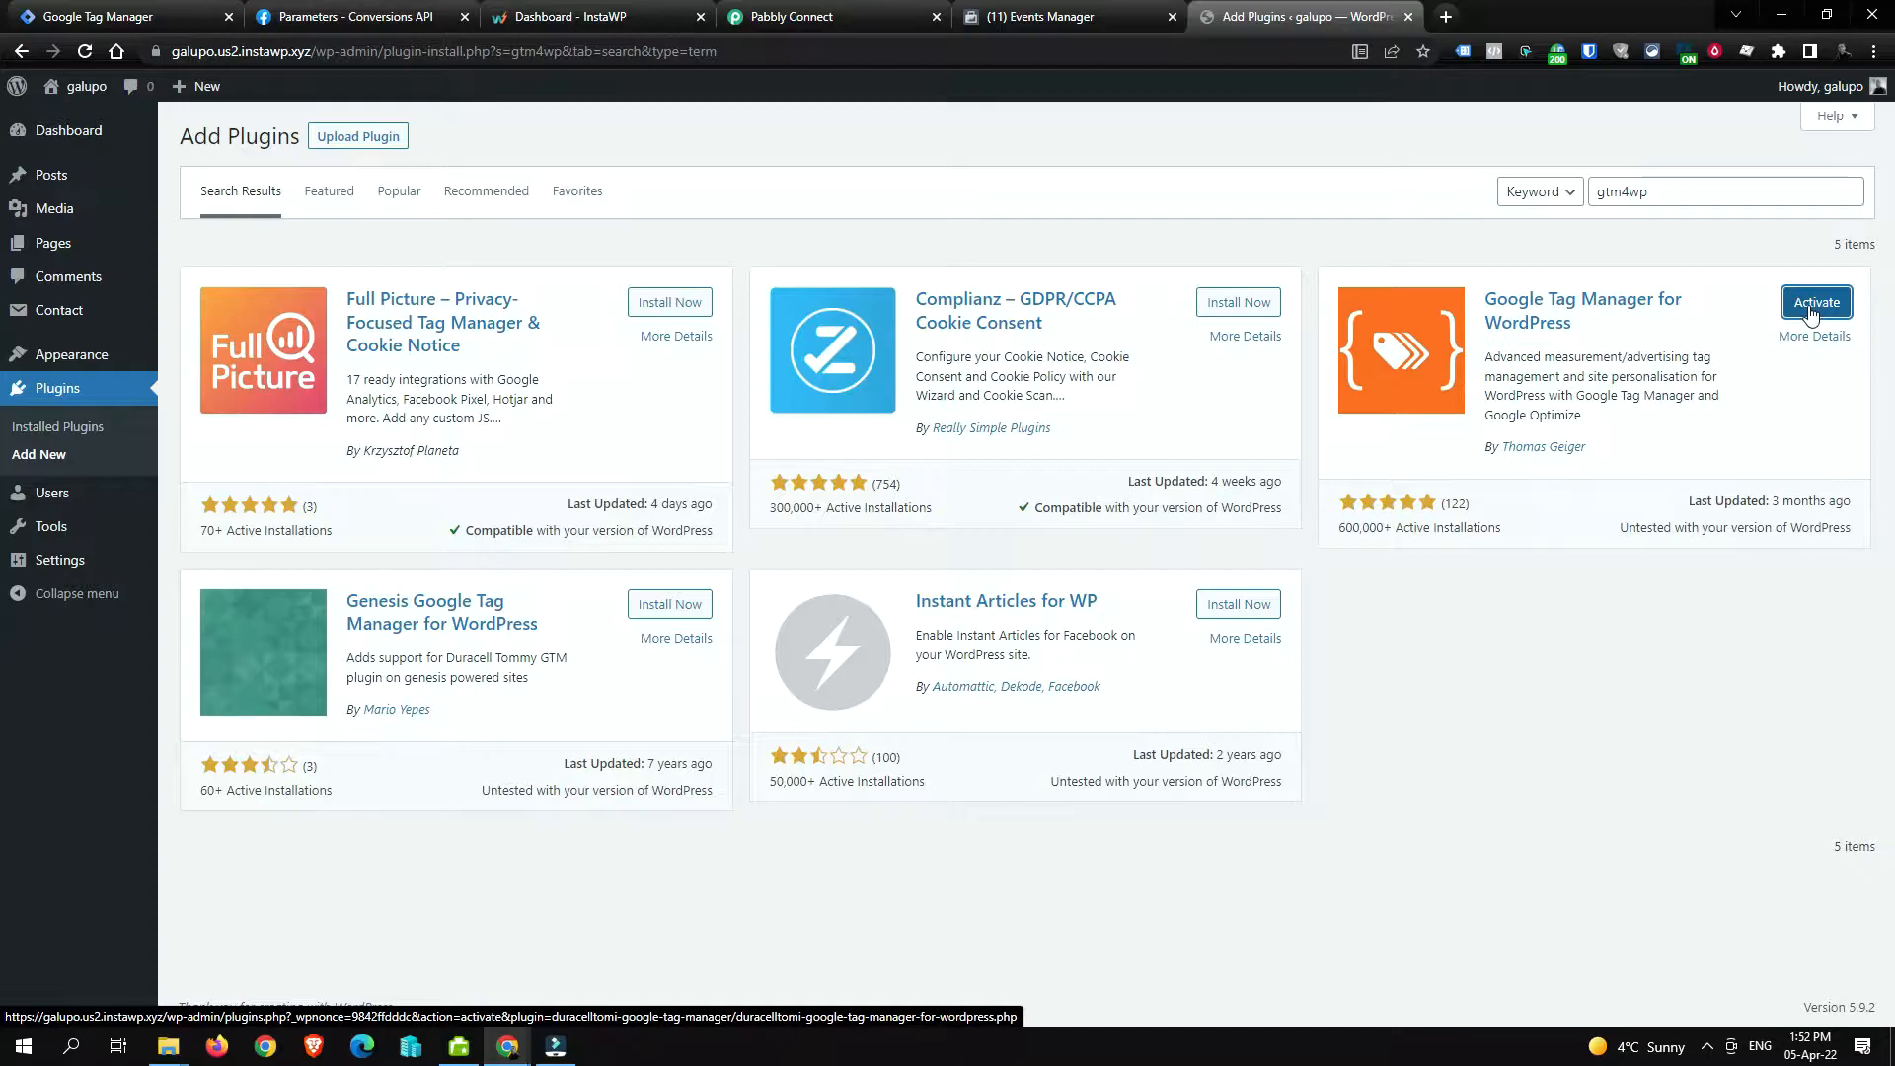
pyautogui.click(1813, 308)
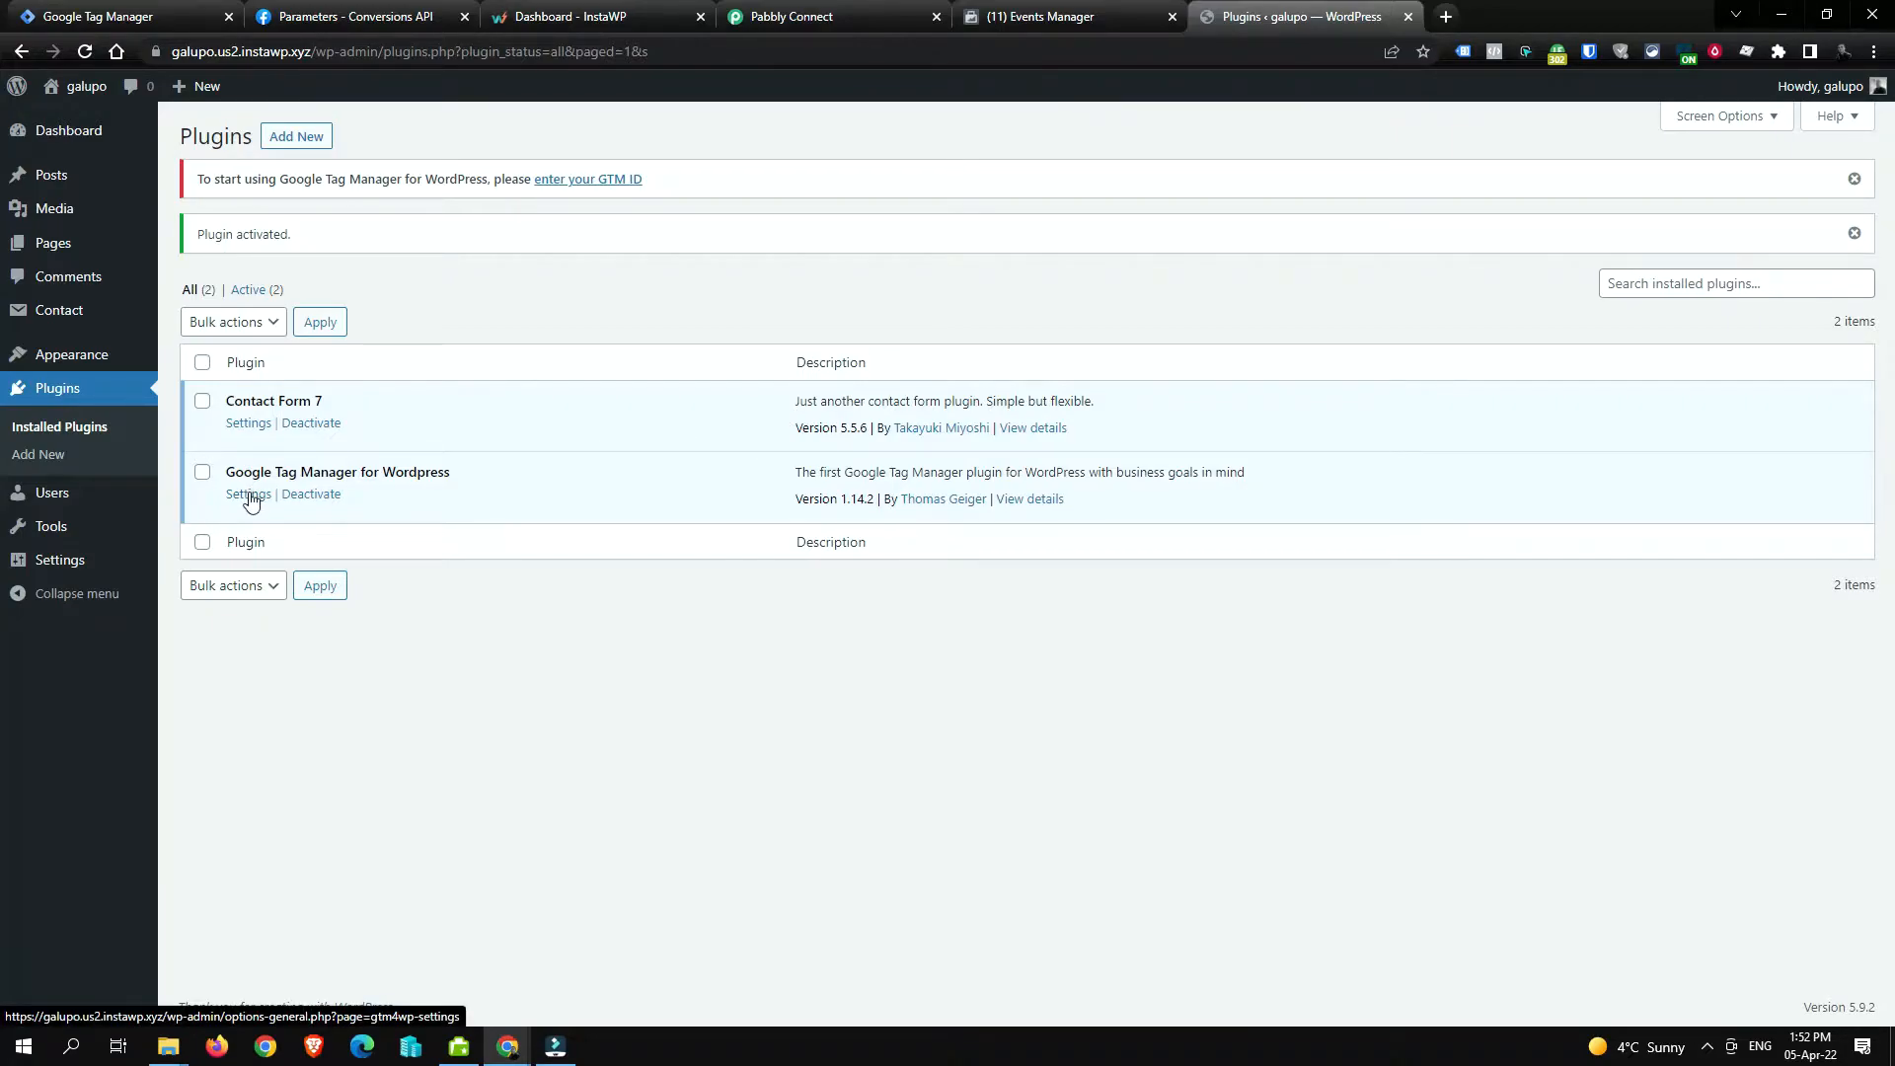
pyautogui.click(249, 495)
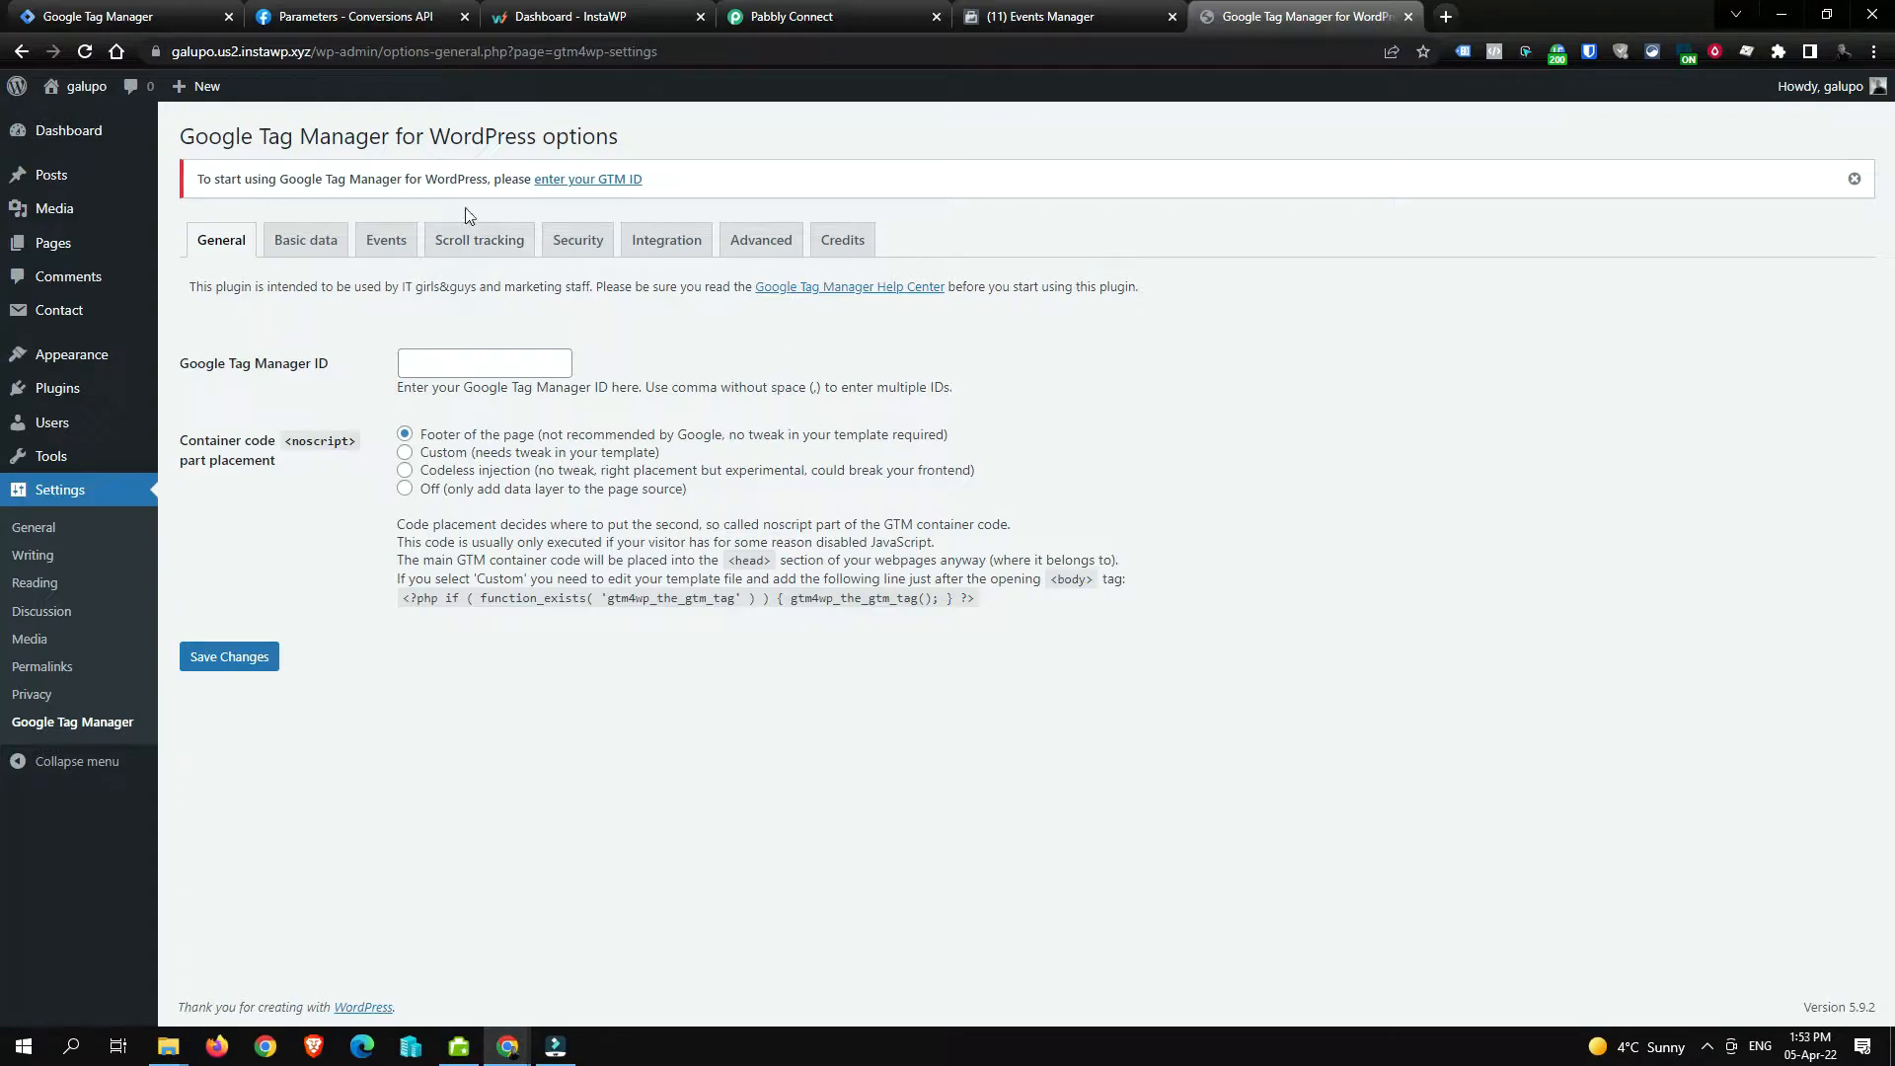
# Step: Switch to Google Tag Manager's Add a New Account form
pyautogui.click(167, 18)
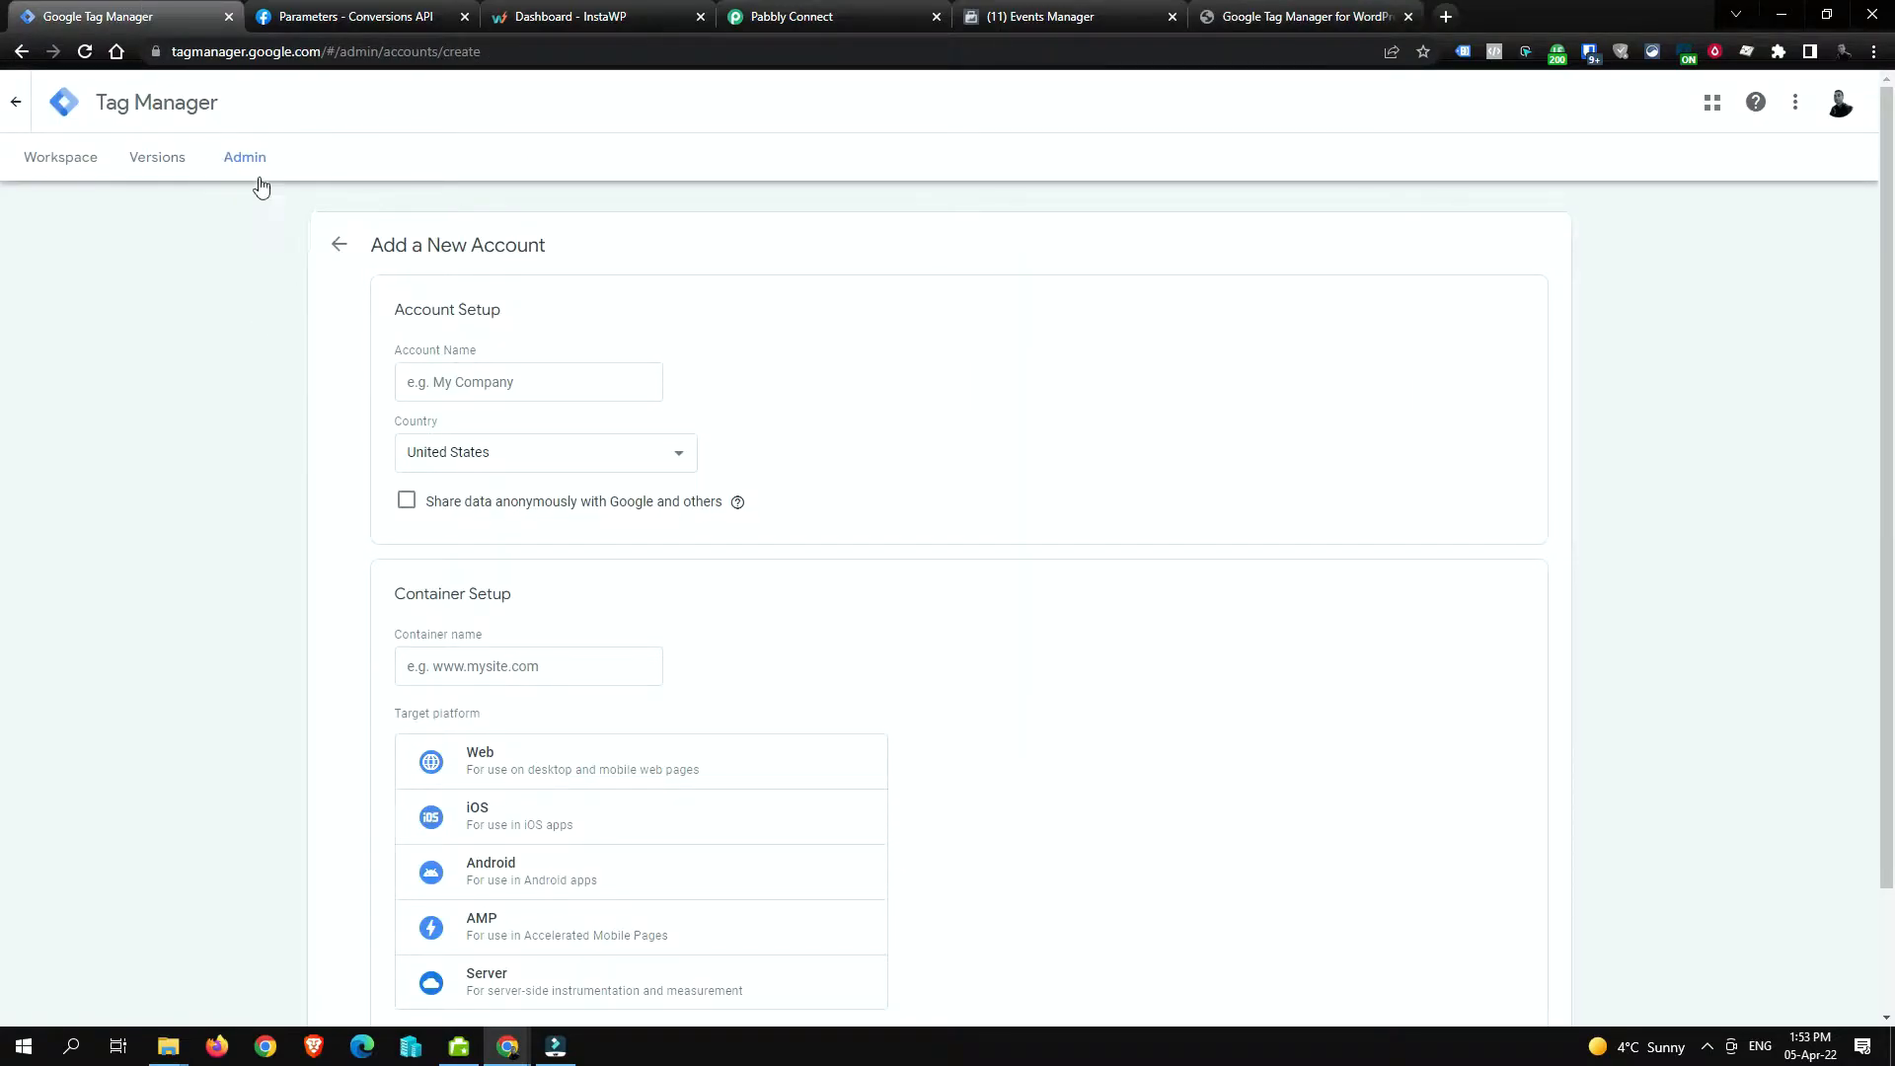
# Step: Name the new Tag Manager account 'CF7 to Facebook CAPI'
pyautogui.click(557, 394)
pyautogui.write('CF7 to Facebook CAPI')
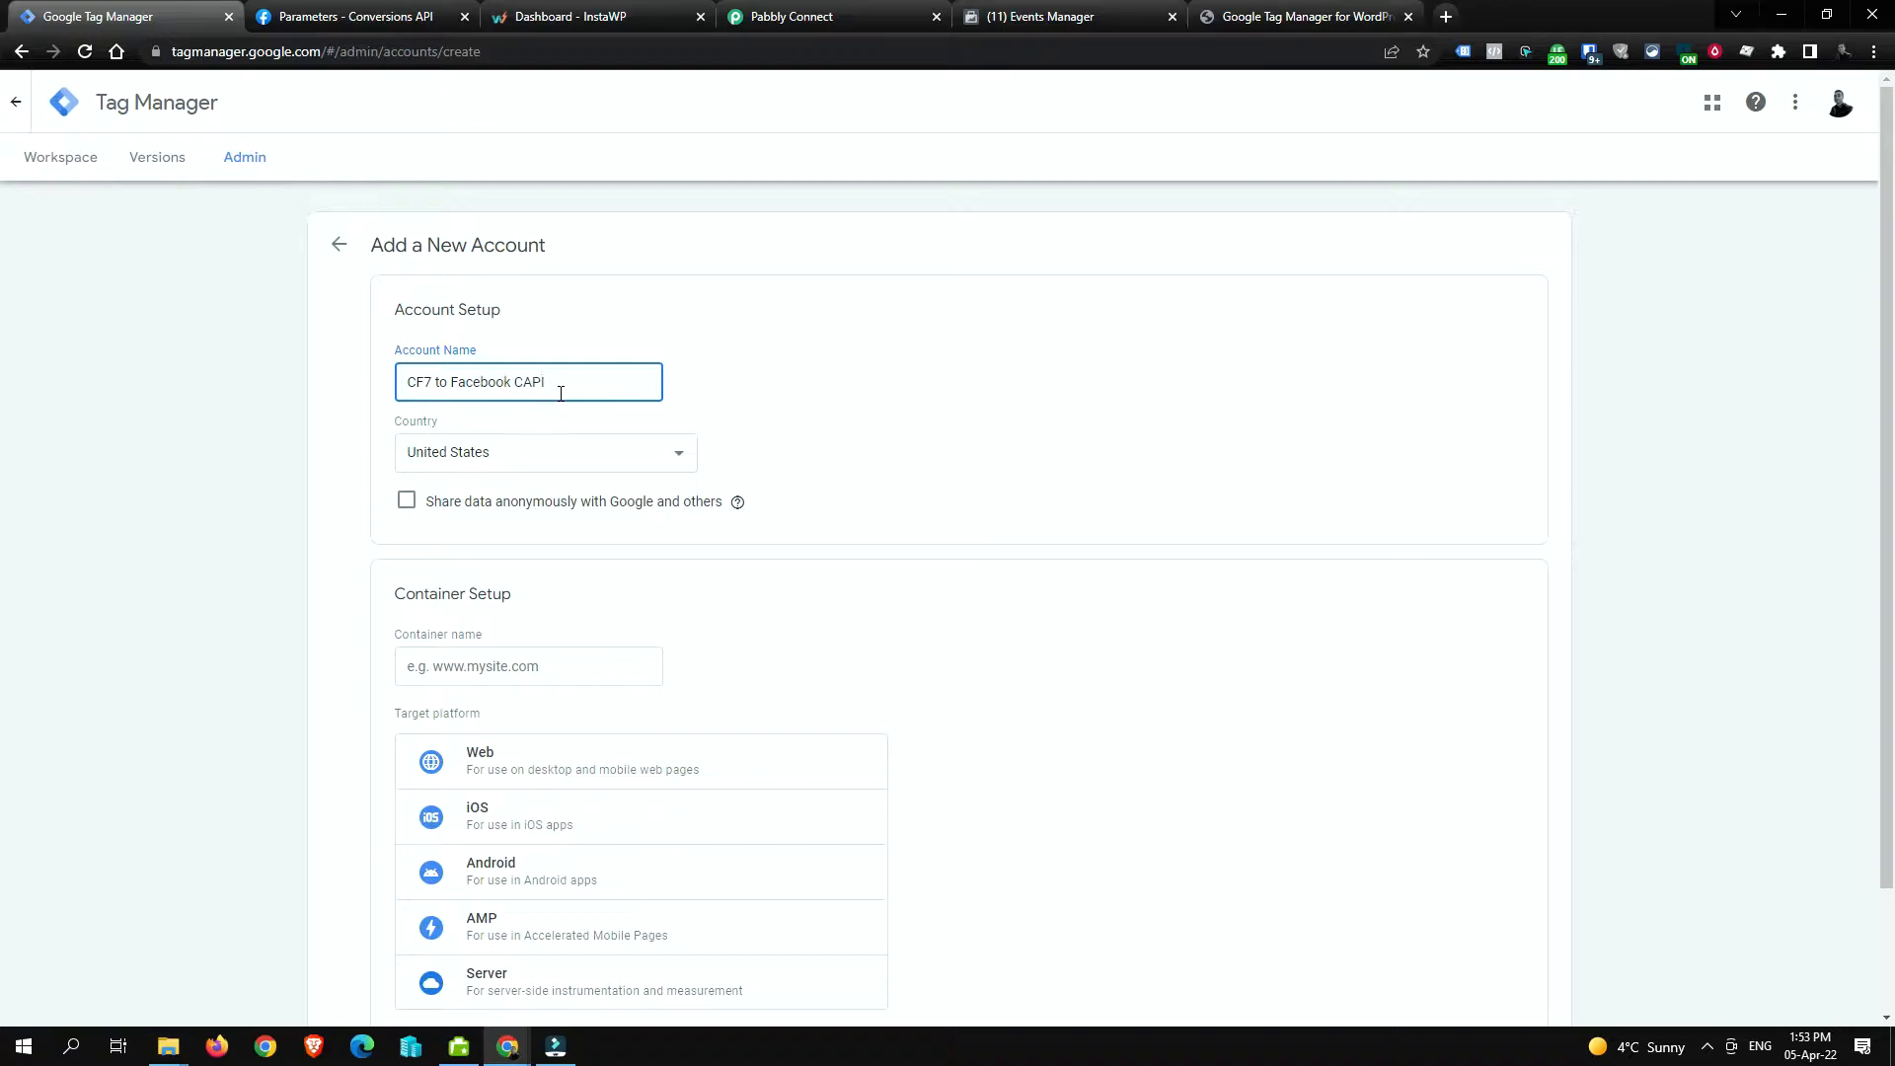
pyautogui.click(888, 415)
pyautogui.scroll(-2, 730, 406)
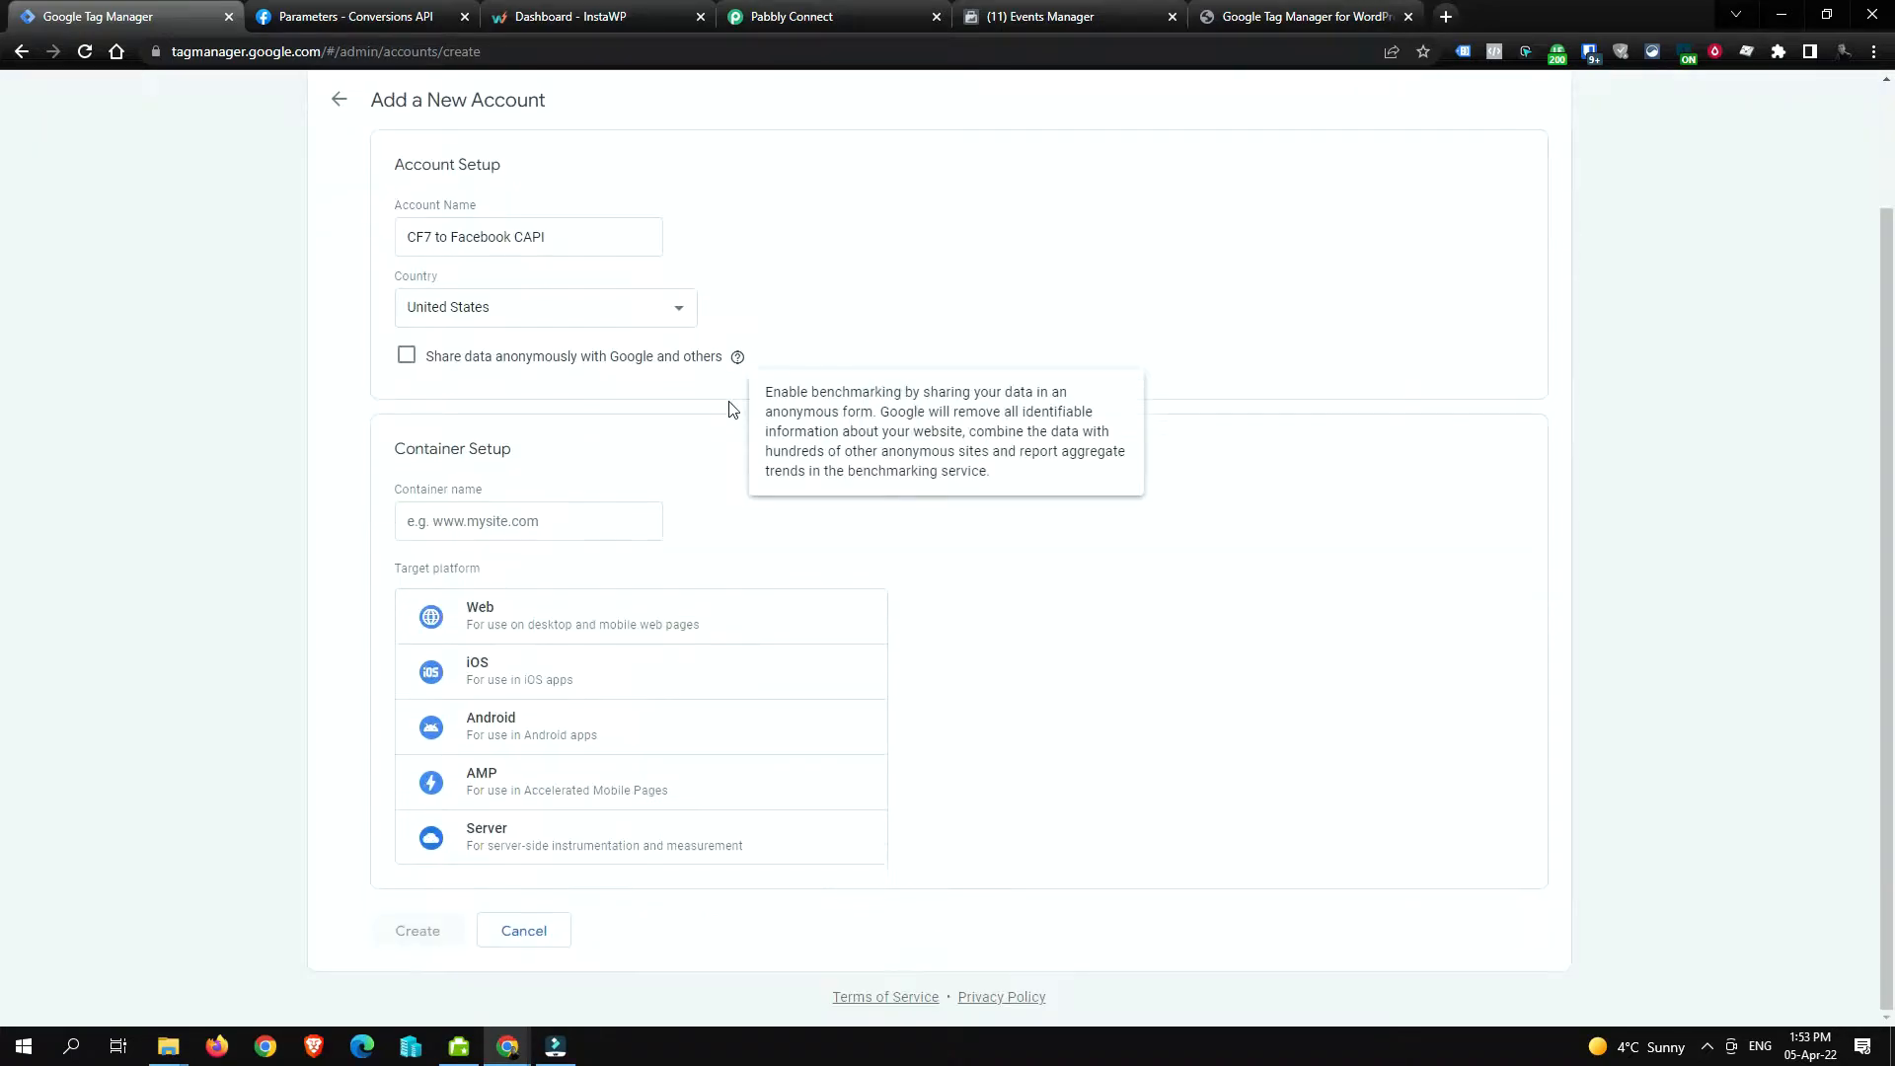
# Step: Copy the site domain galupo.us2.instawp.xyz from the WordPress plugin options
pyautogui.click(589, 508)
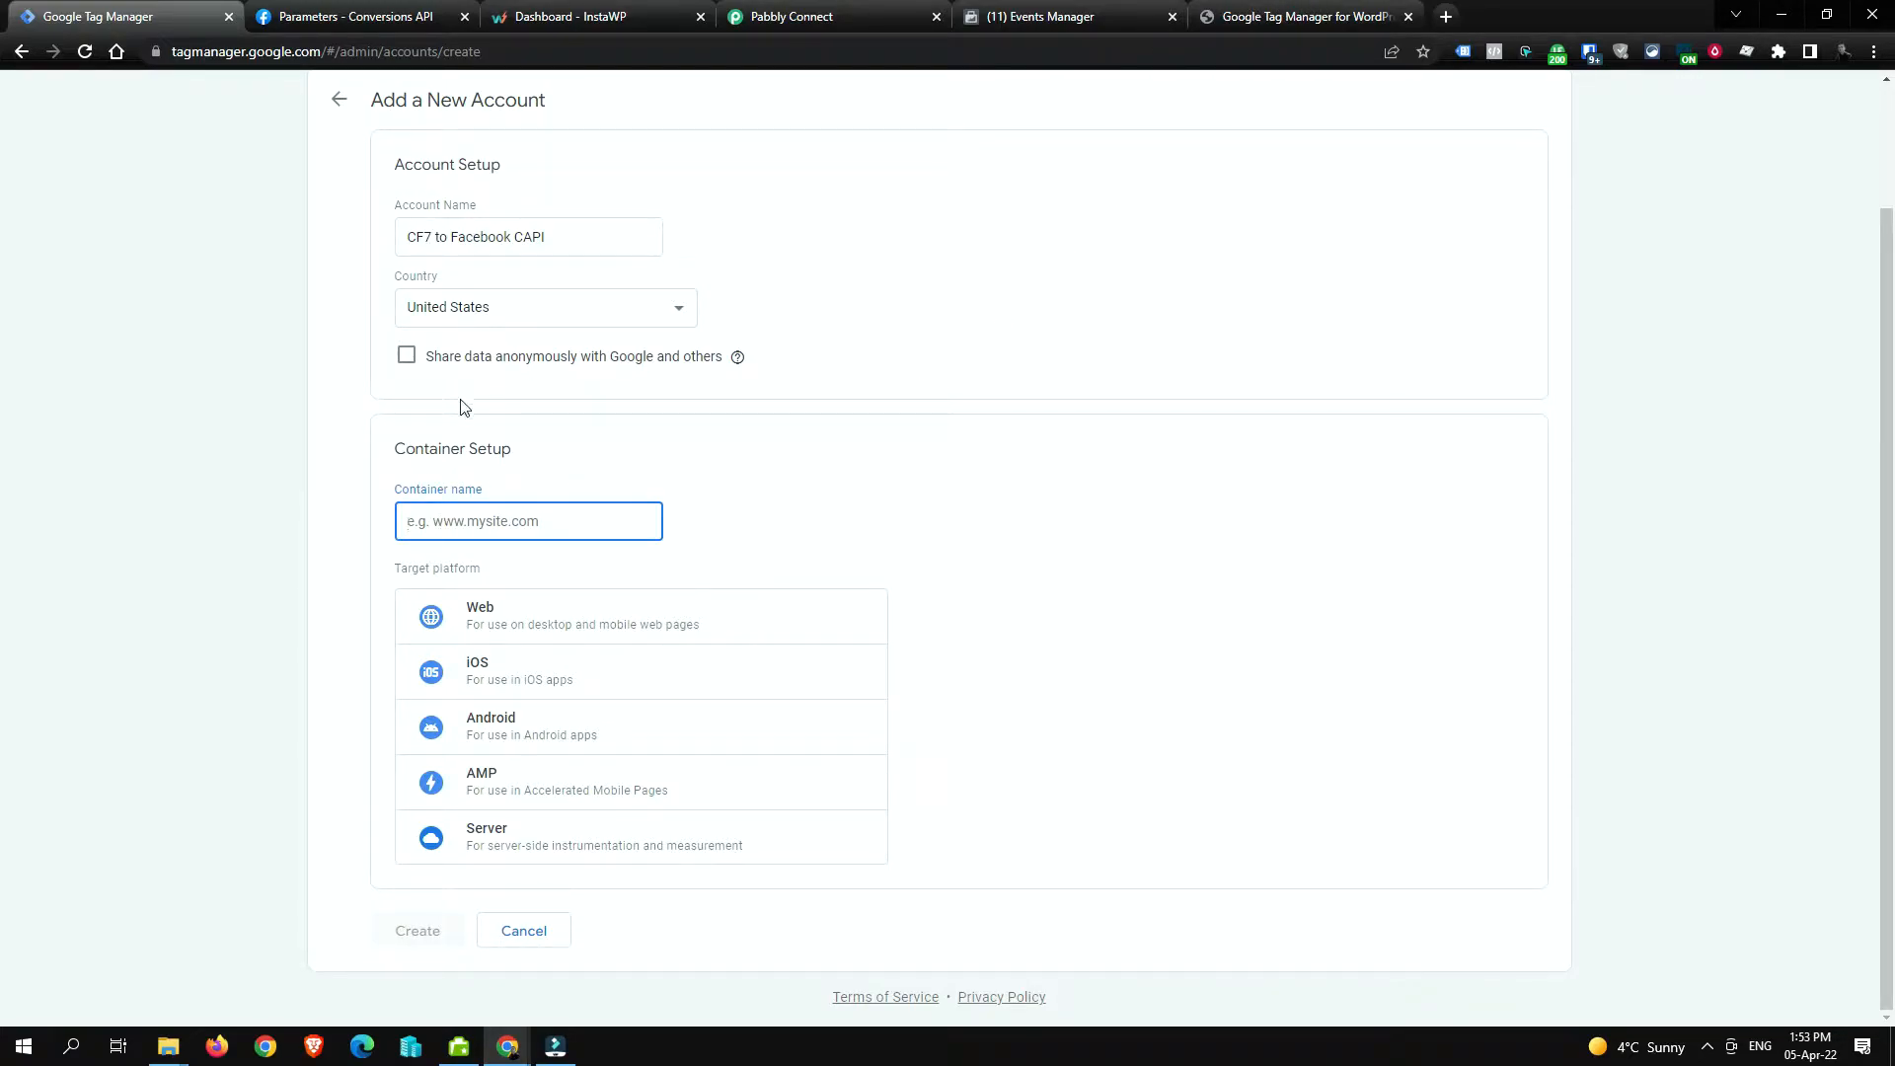
pyautogui.click(471, 522)
pyautogui.click(444, 524)
pyautogui.click(539, 521)
pyautogui.click(534, 517)
pyautogui.click(1253, 20)
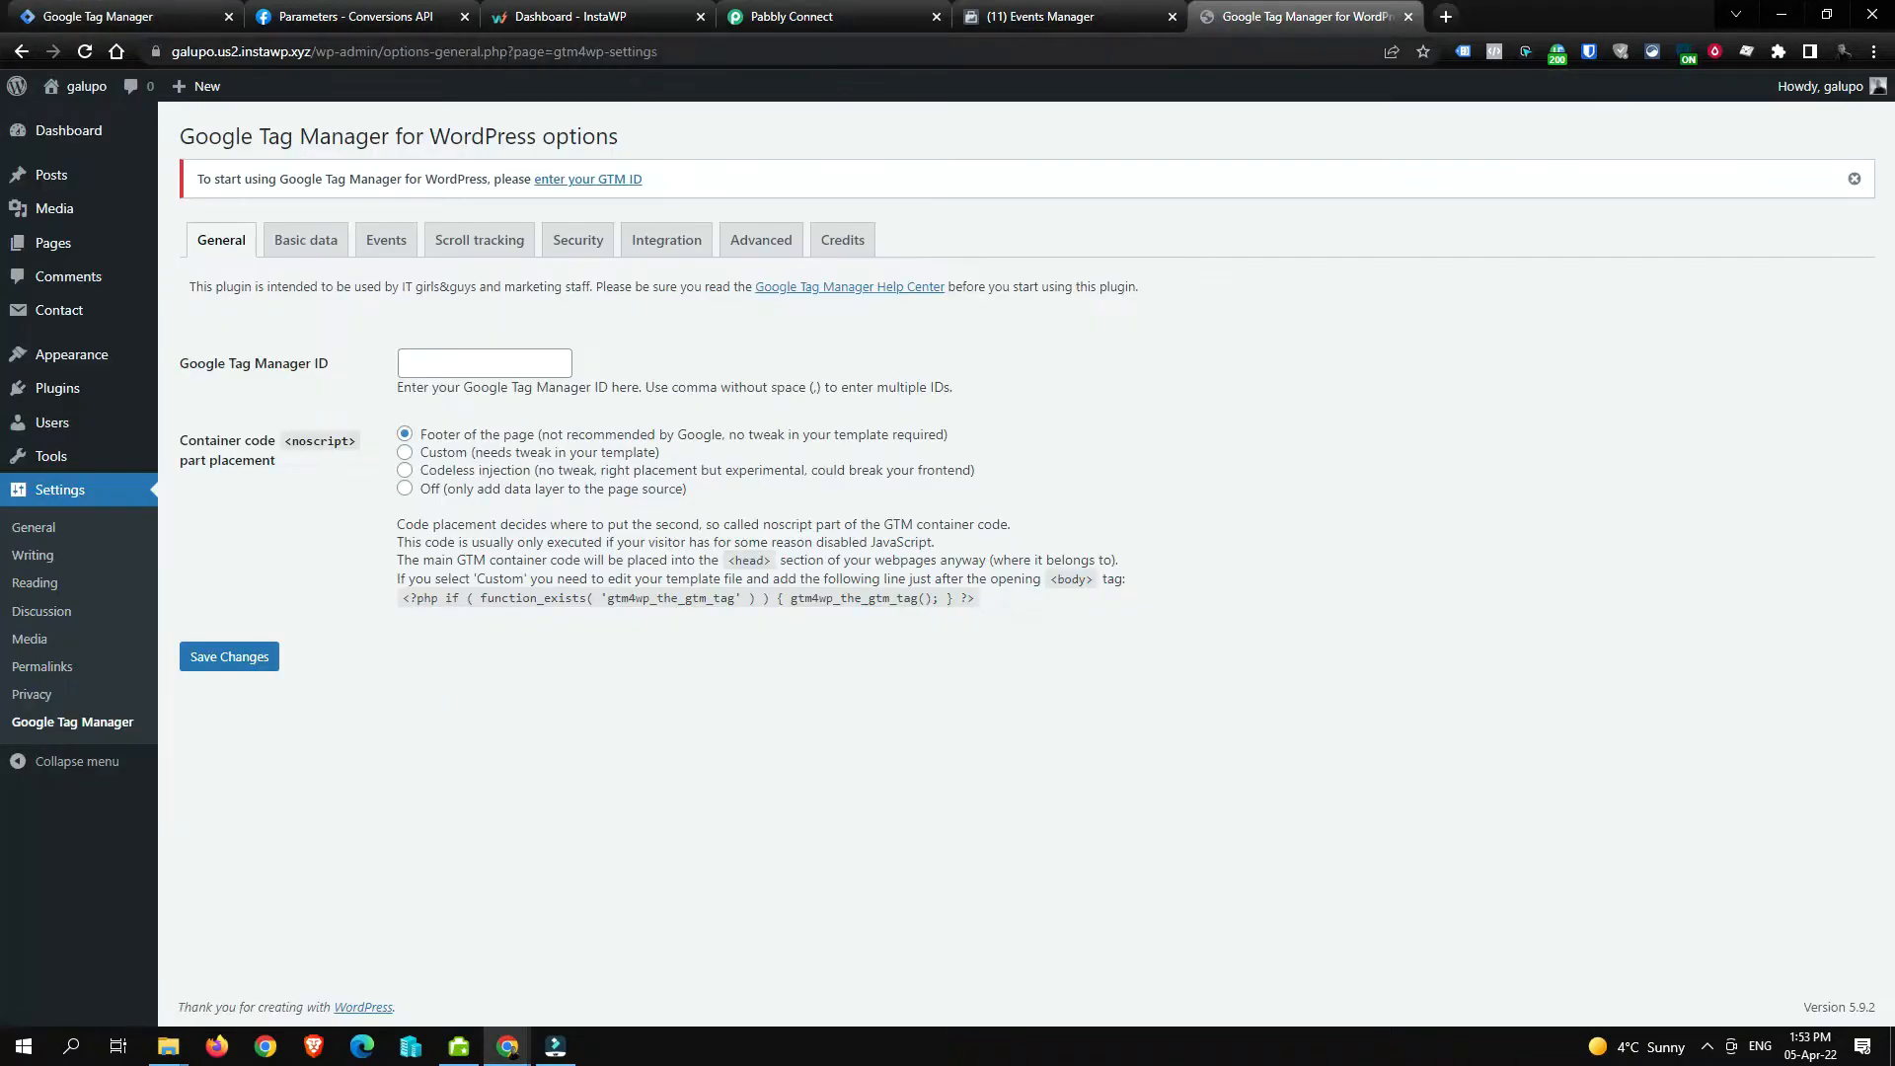
pyautogui.moveTo(311, 53); pyautogui.dragTo(180, 58)
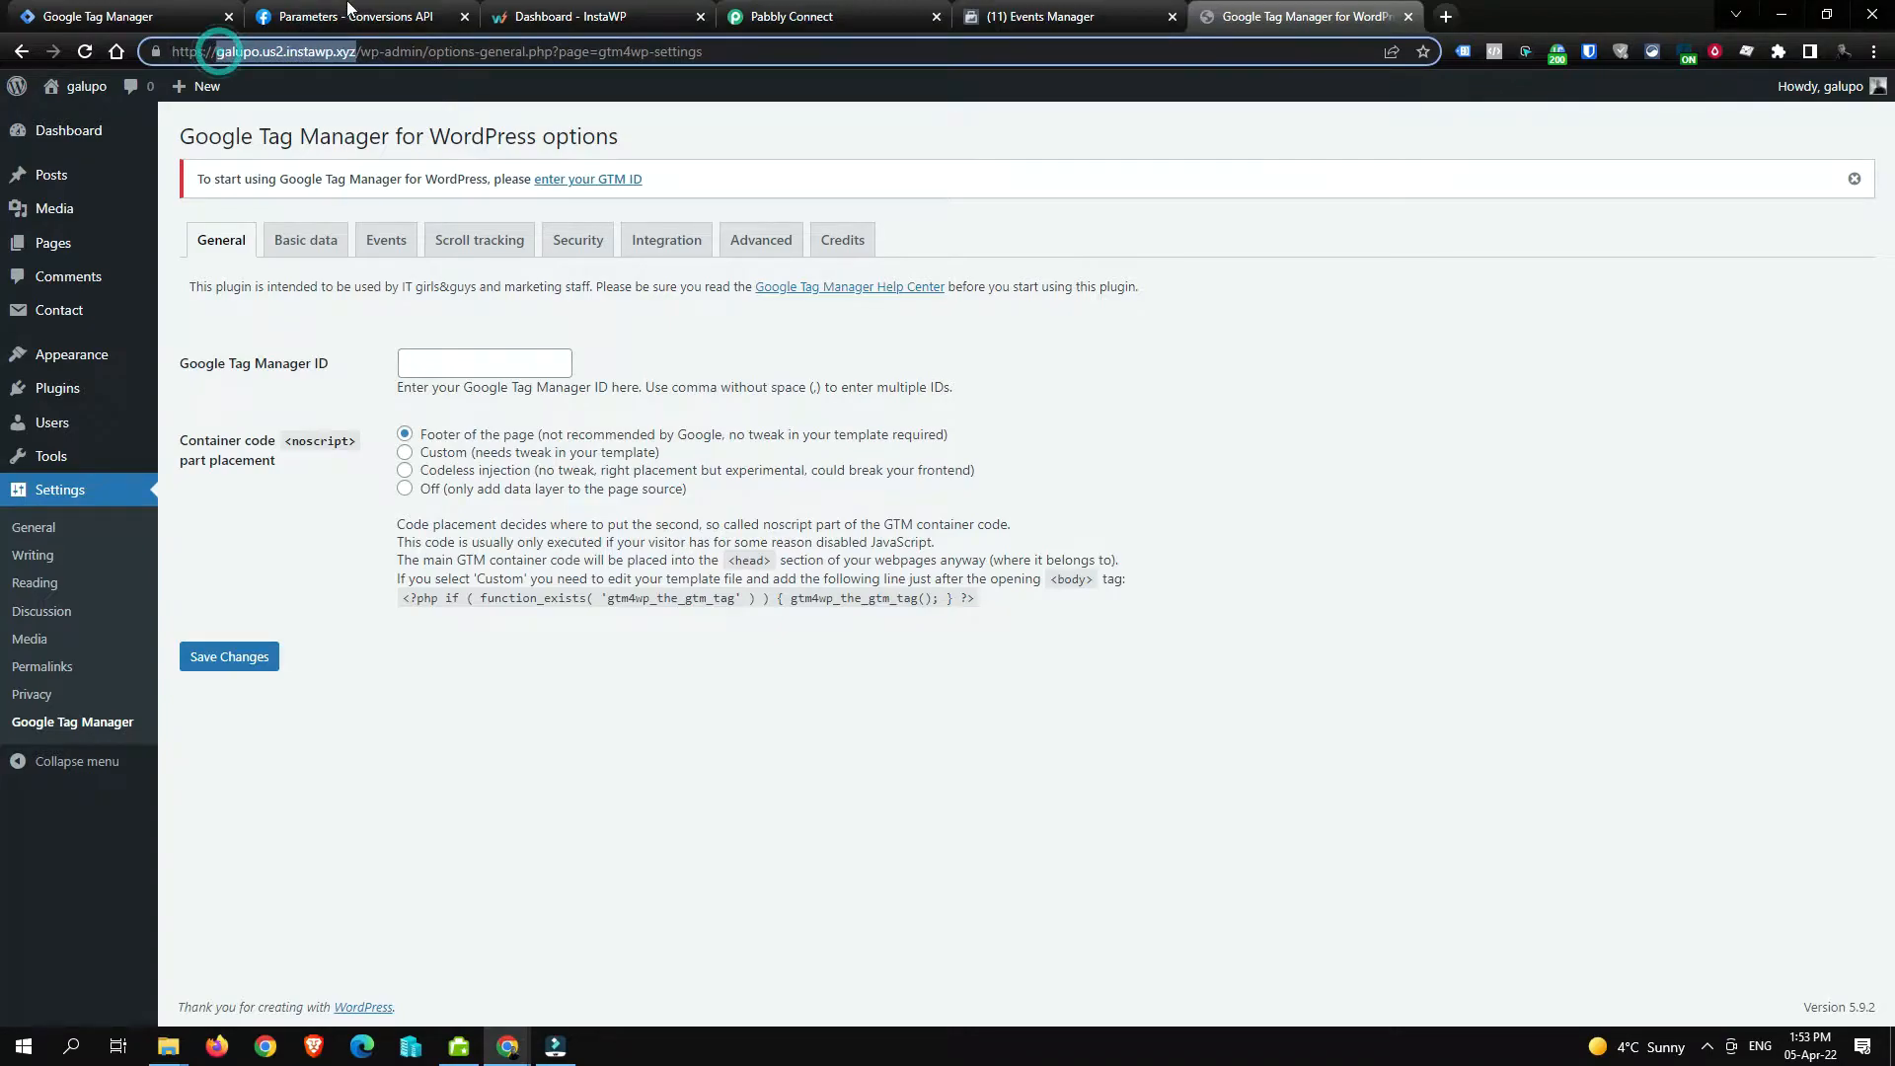
pyautogui.click(404, 8)
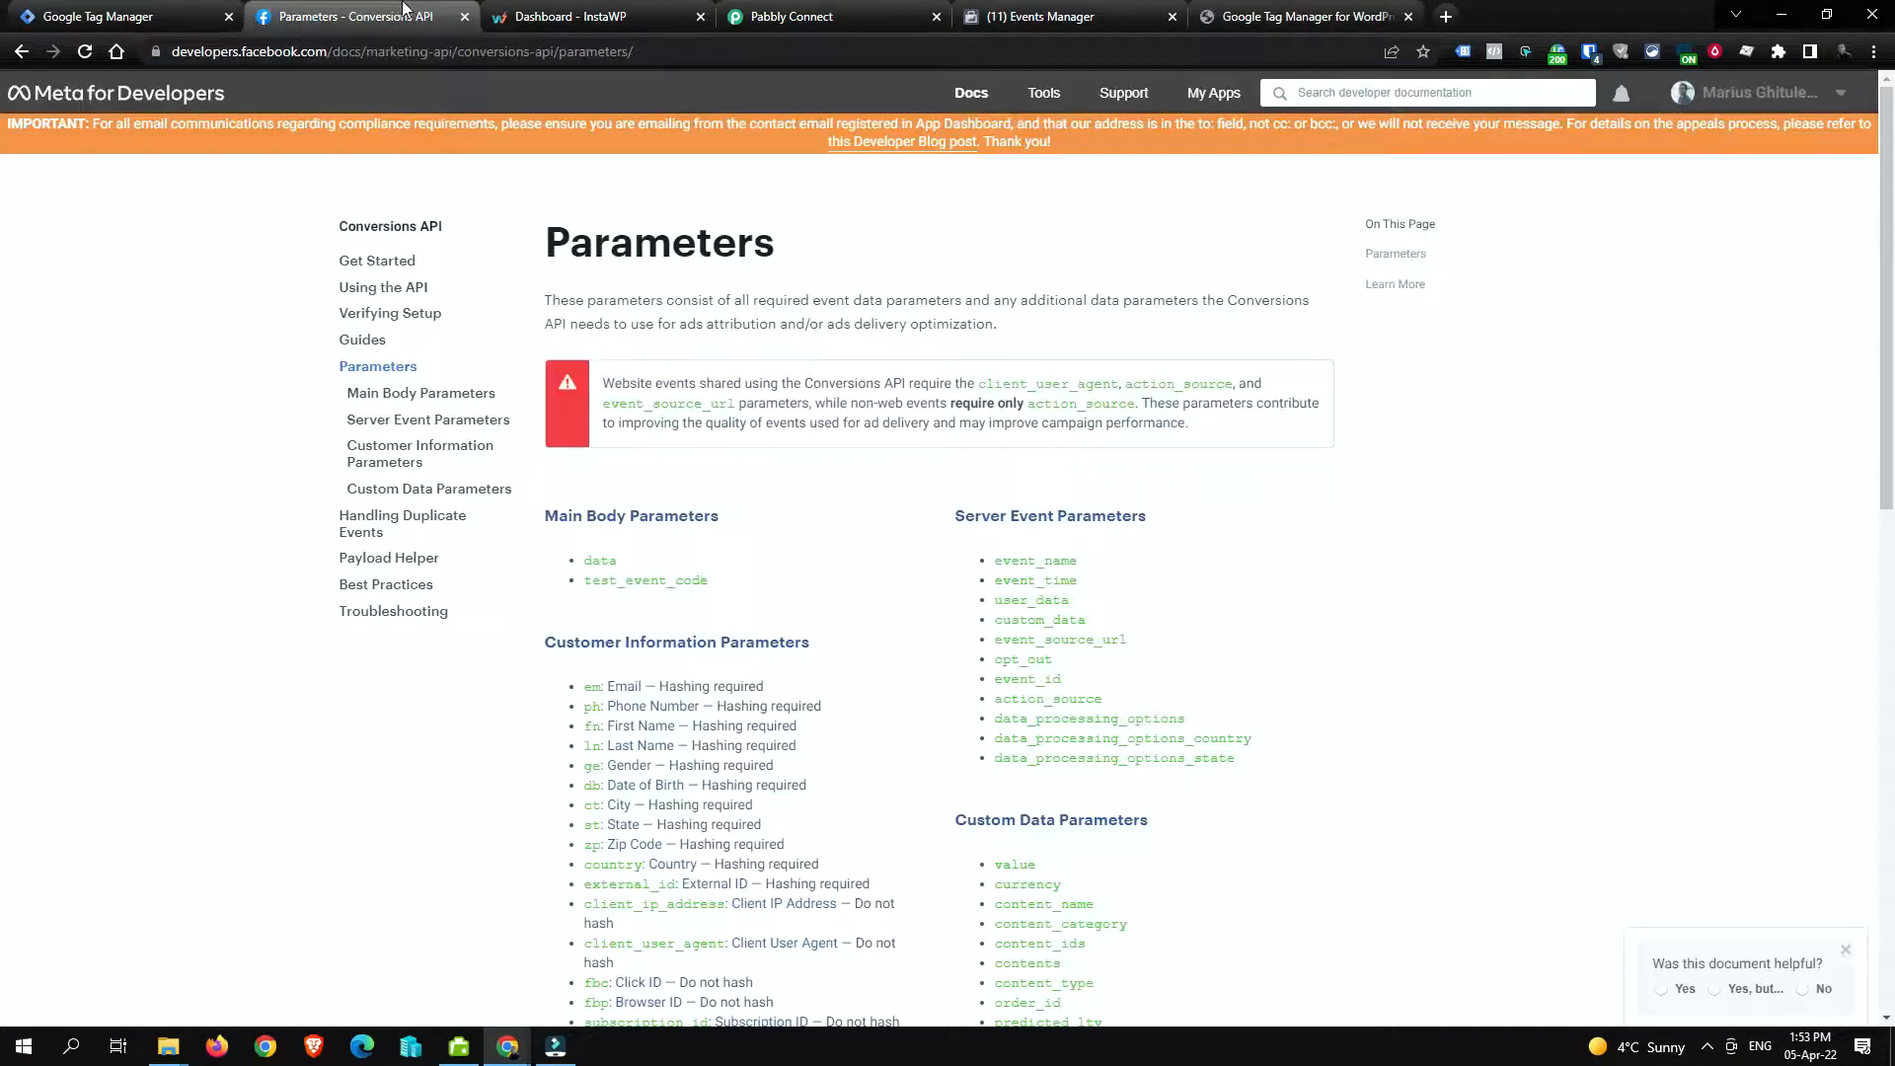
pyautogui.click(546, 10)
pyautogui.click(854, 10)
pyautogui.click(1036, 12)
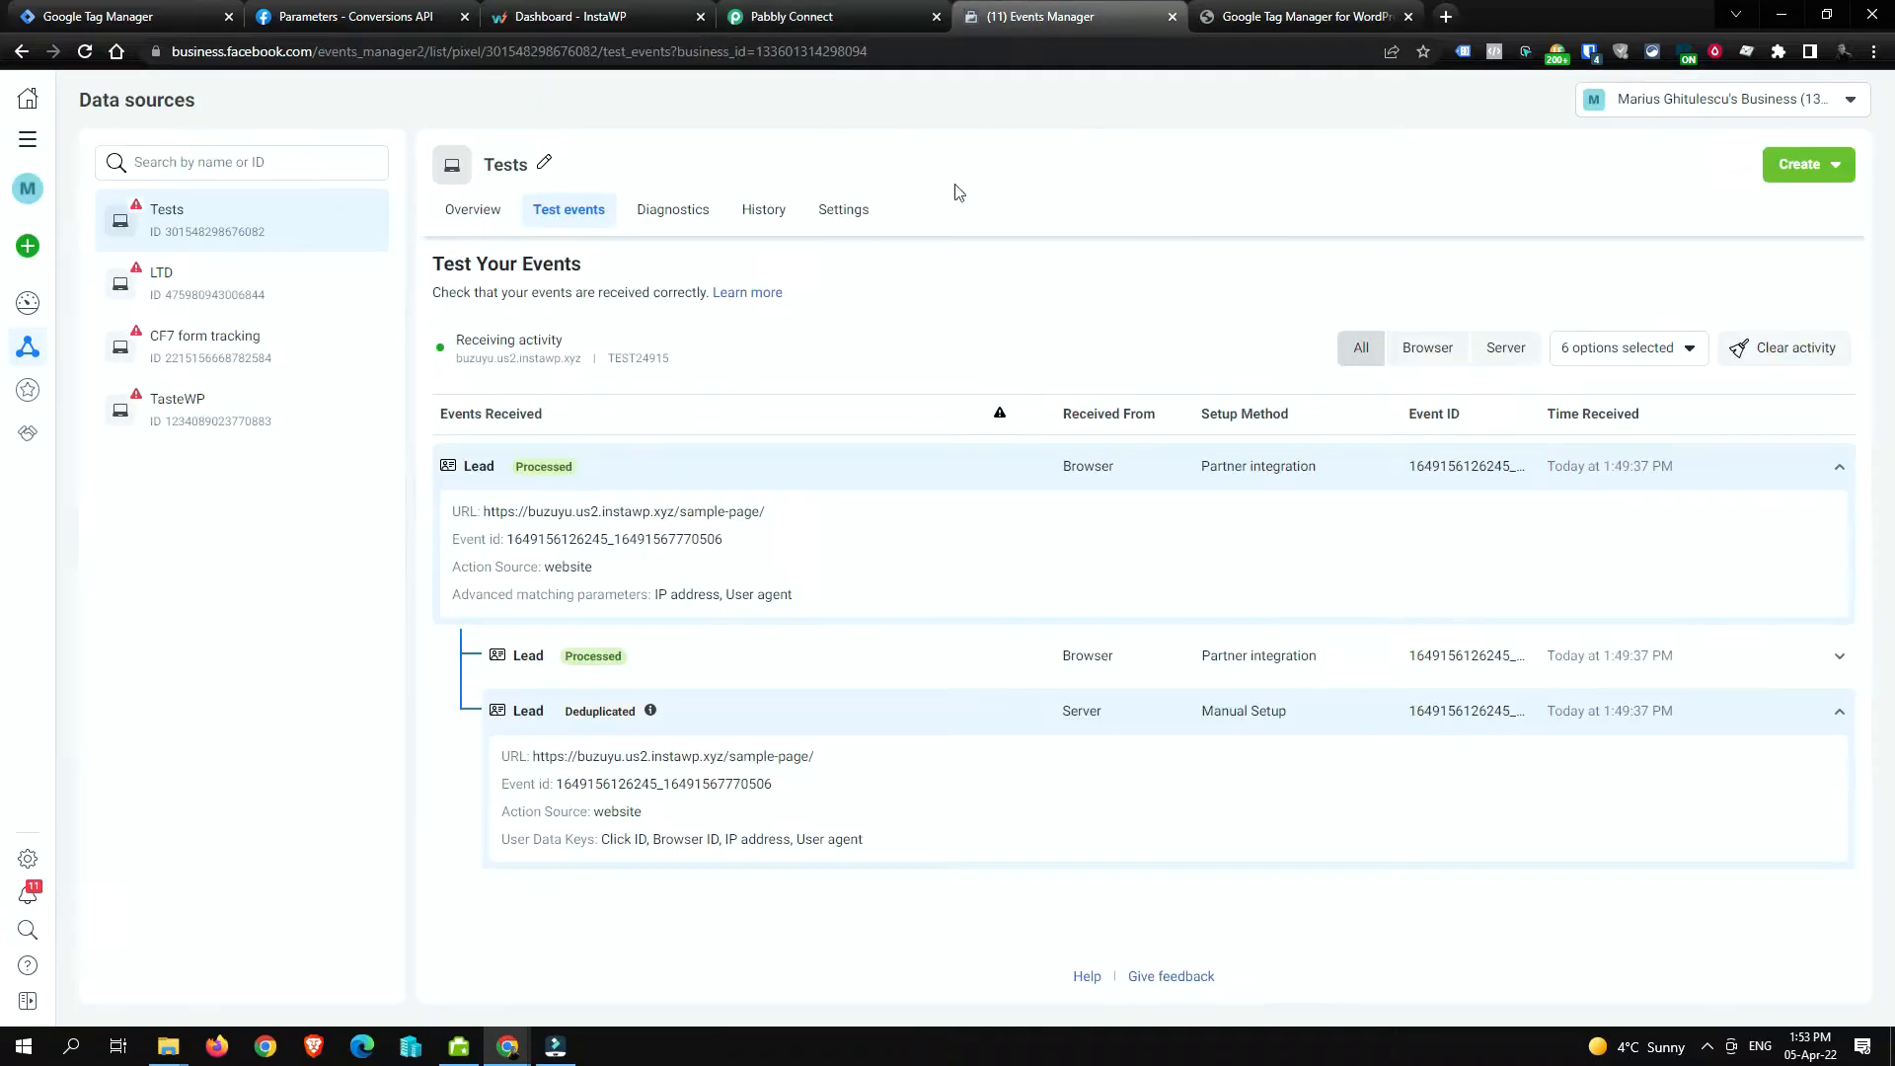
pyautogui.click(144, 8)
# Step: Paste galupo.us2.instawp.xyz as a Web container name, create it and accept the Terms
pyautogui.click(487, 515)
pyautogui.write('galupo.us2.instawp.xyz')
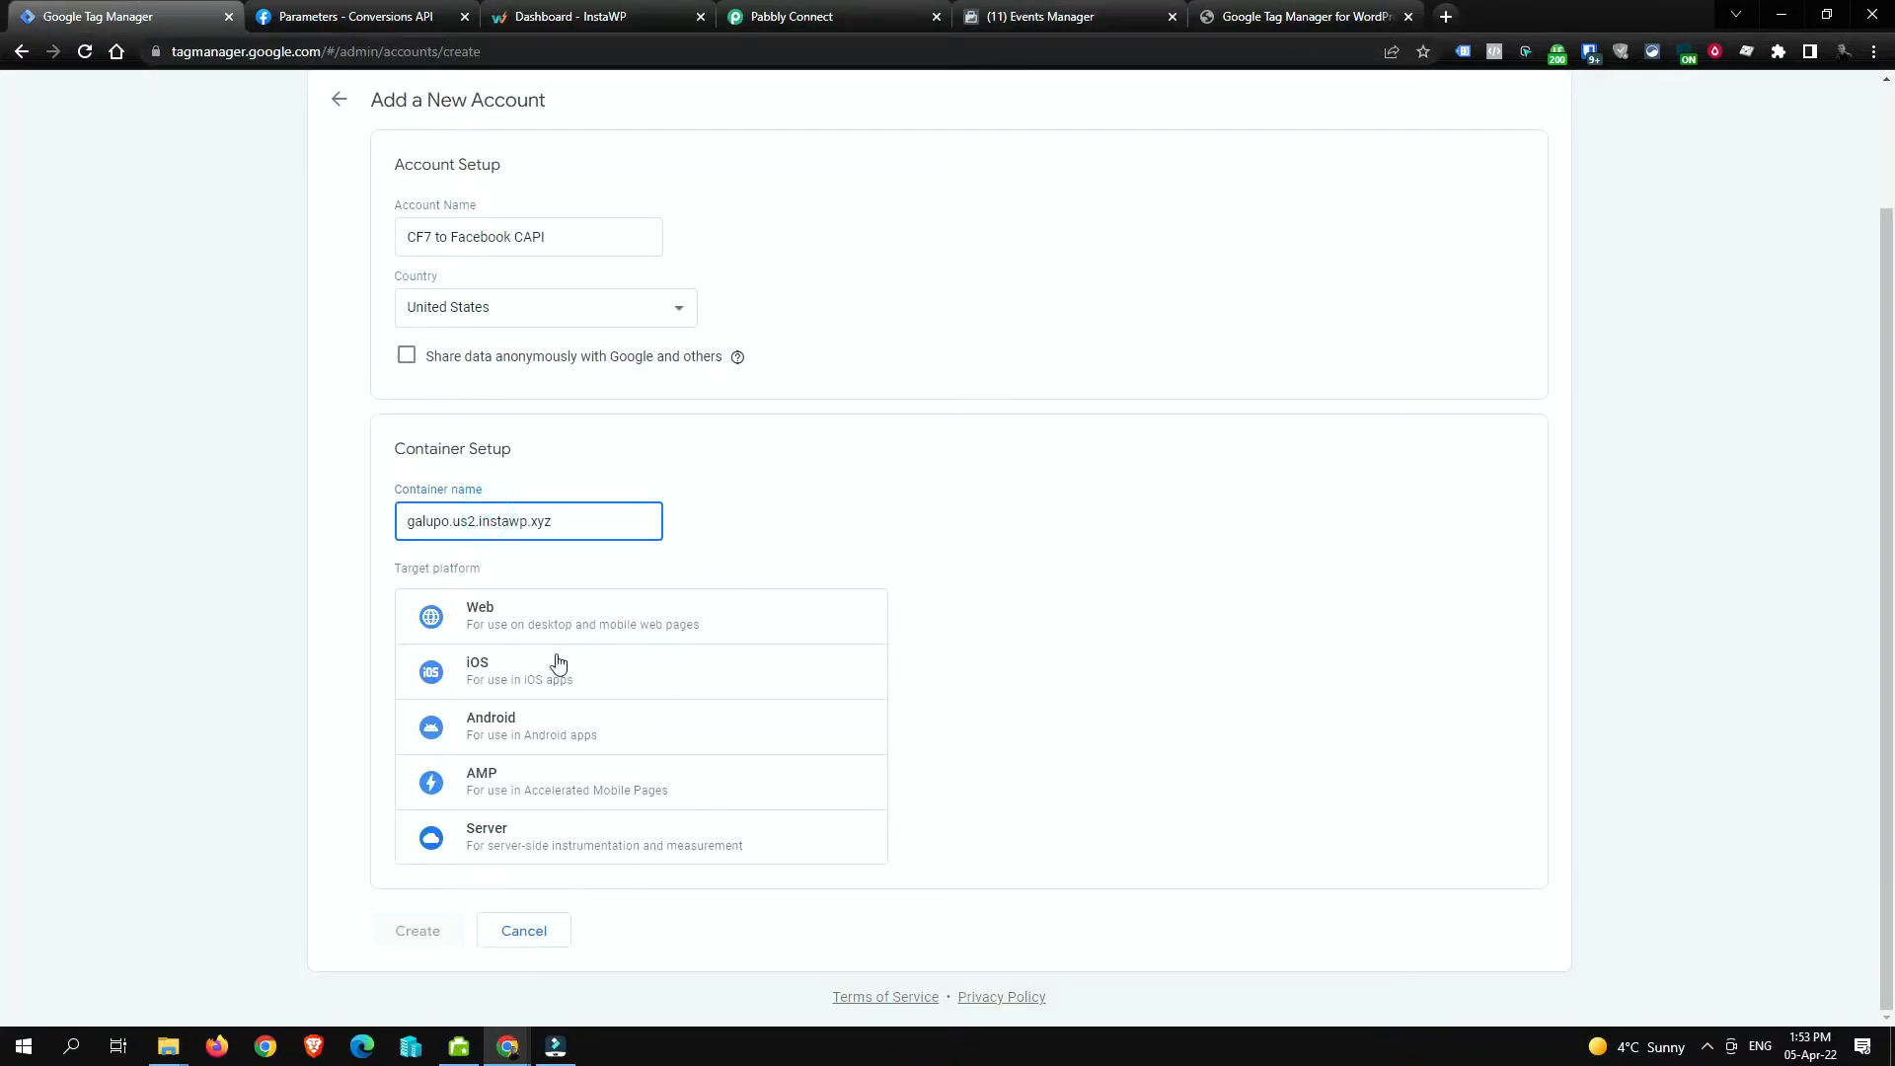
pyautogui.click(572, 617)
pyautogui.click(416, 932)
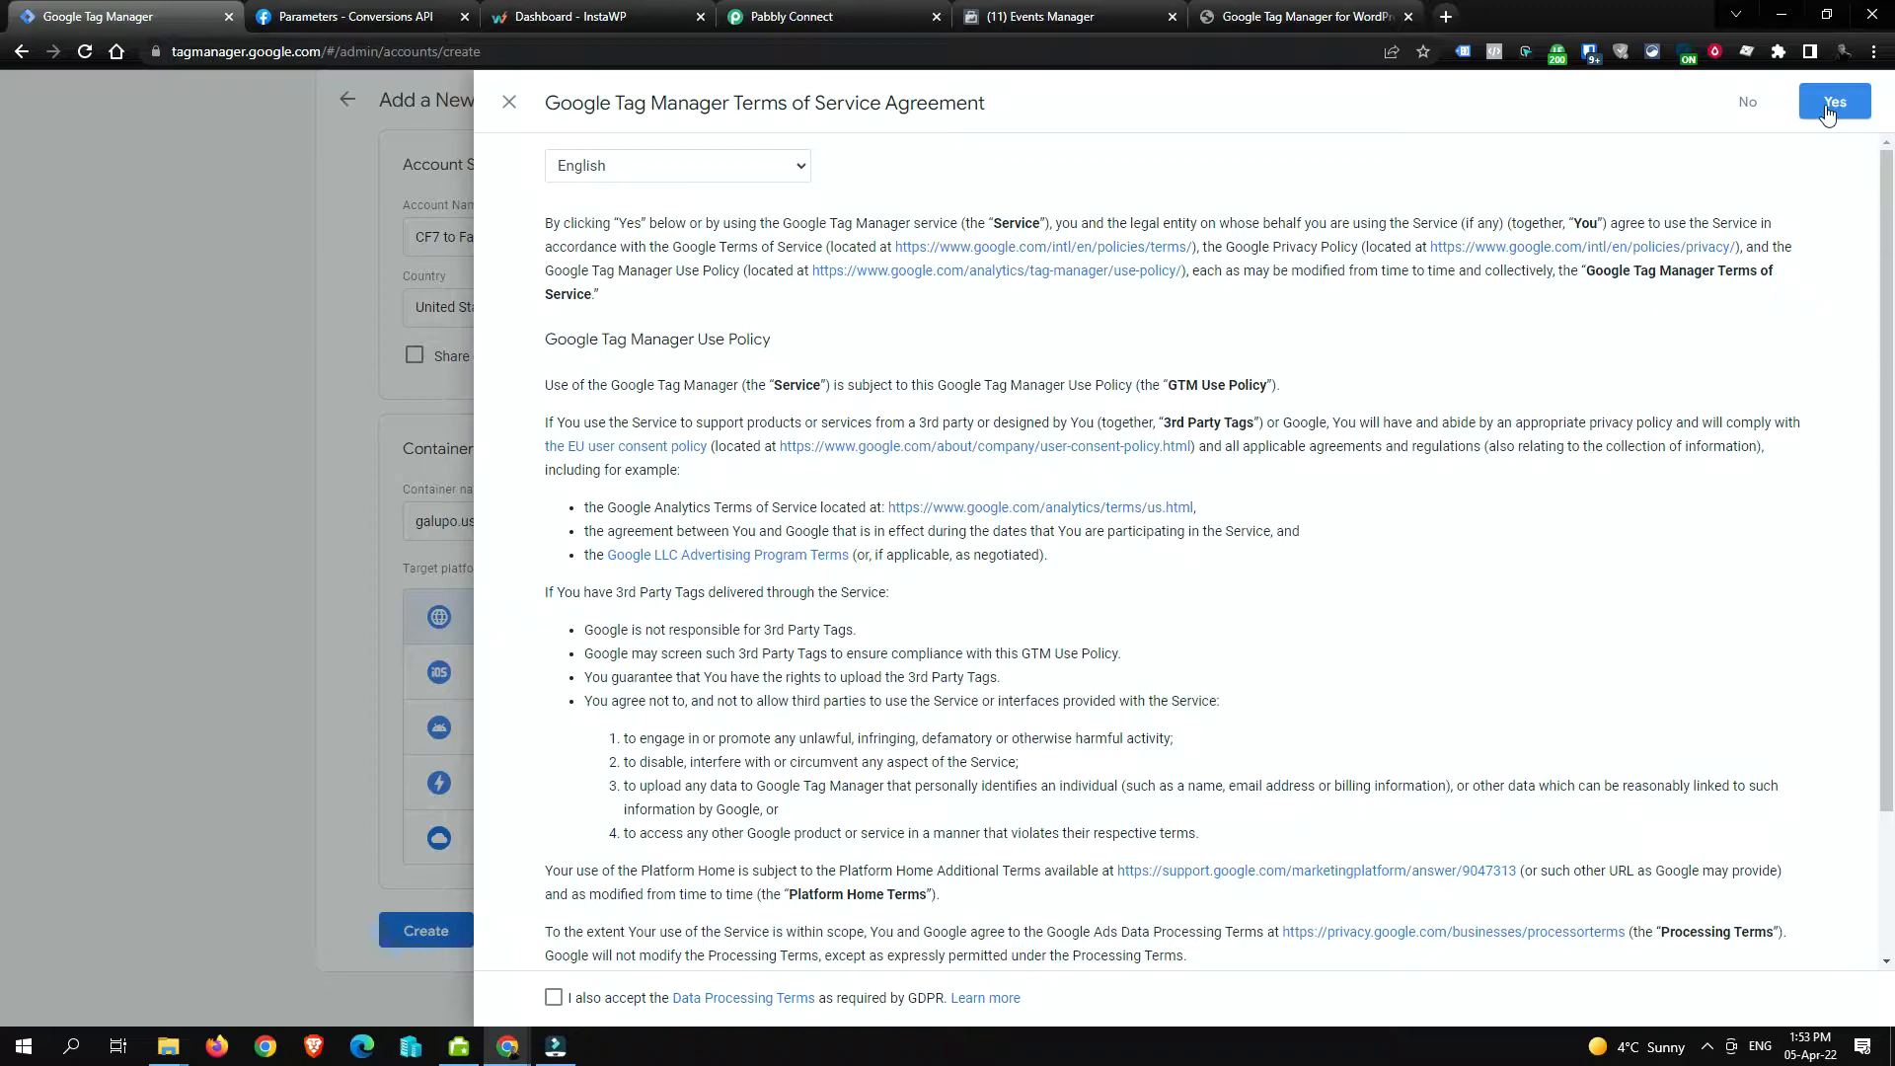
pyautogui.click(1828, 106)
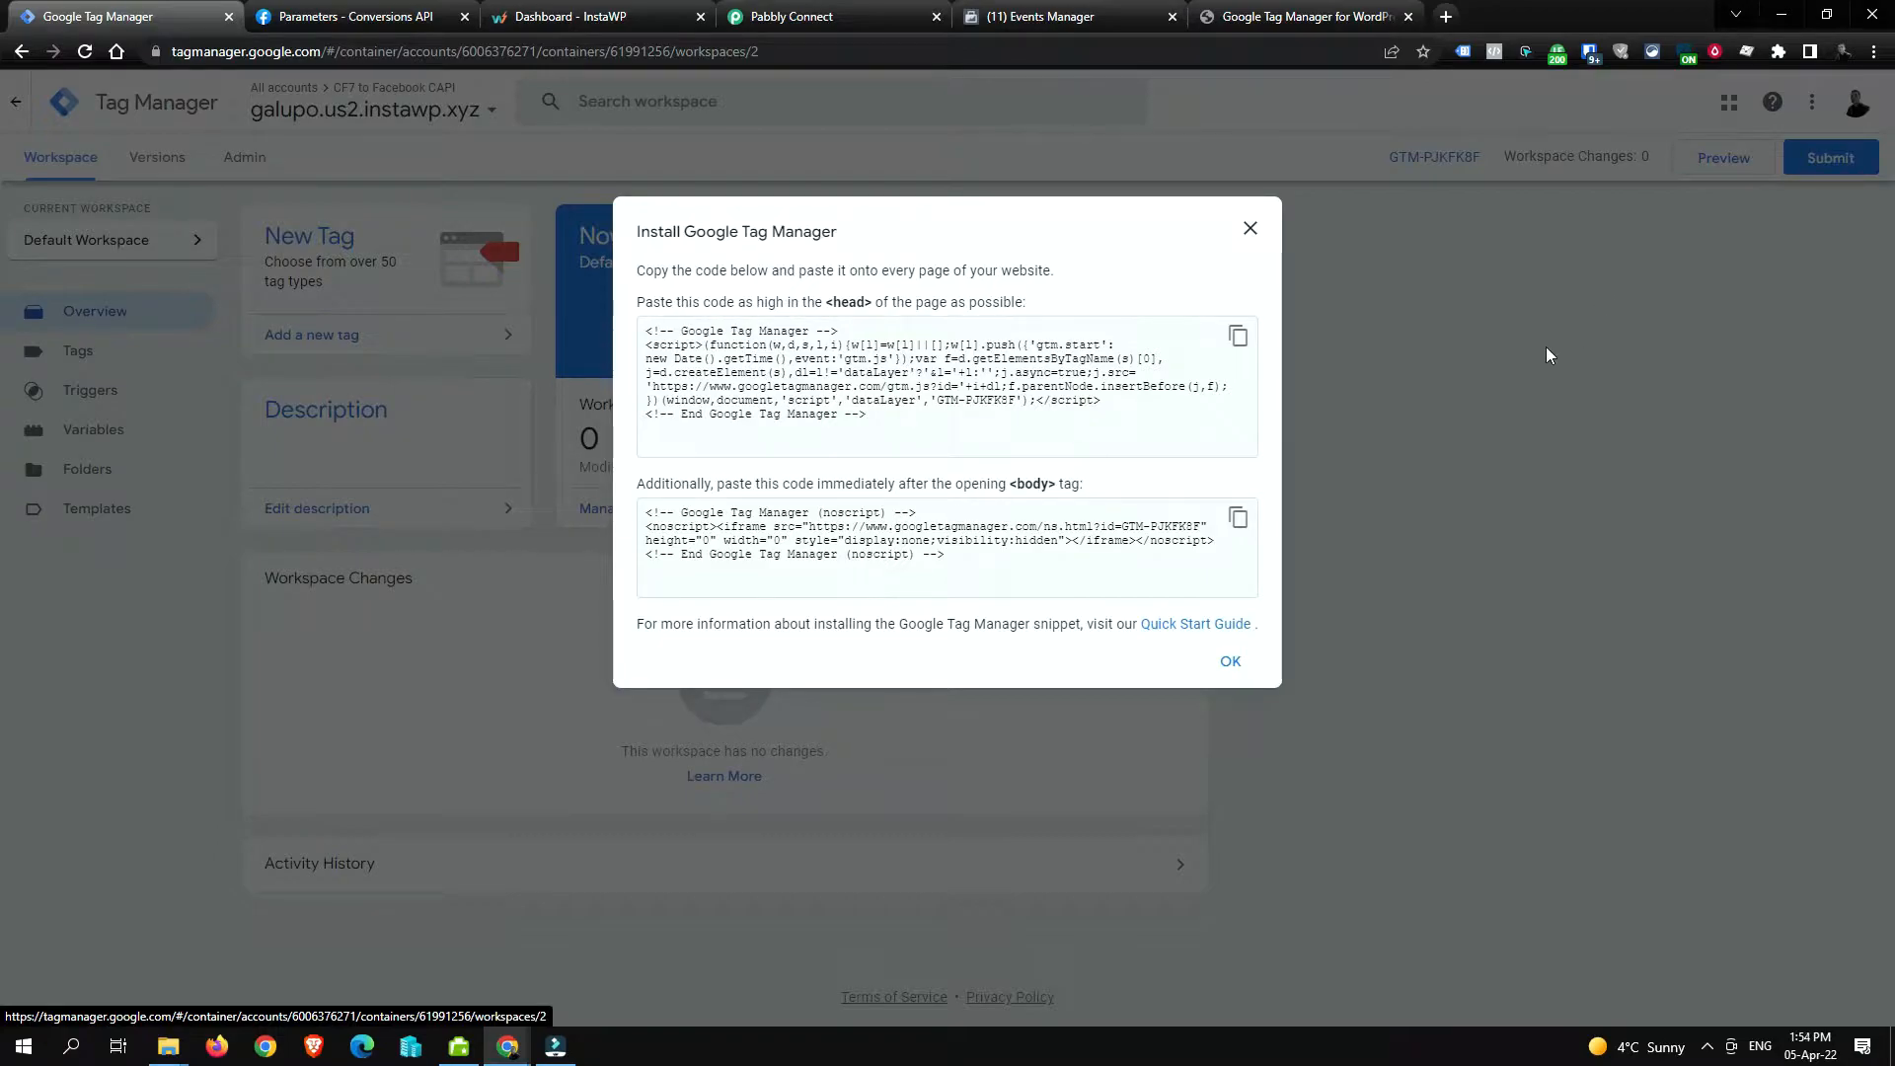
# Step: Close the install-code window and copy the container ID GTM-PJKFK8F from the header
pyautogui.moveTo(938, 401); pyautogui.dragTo(1007, 408)
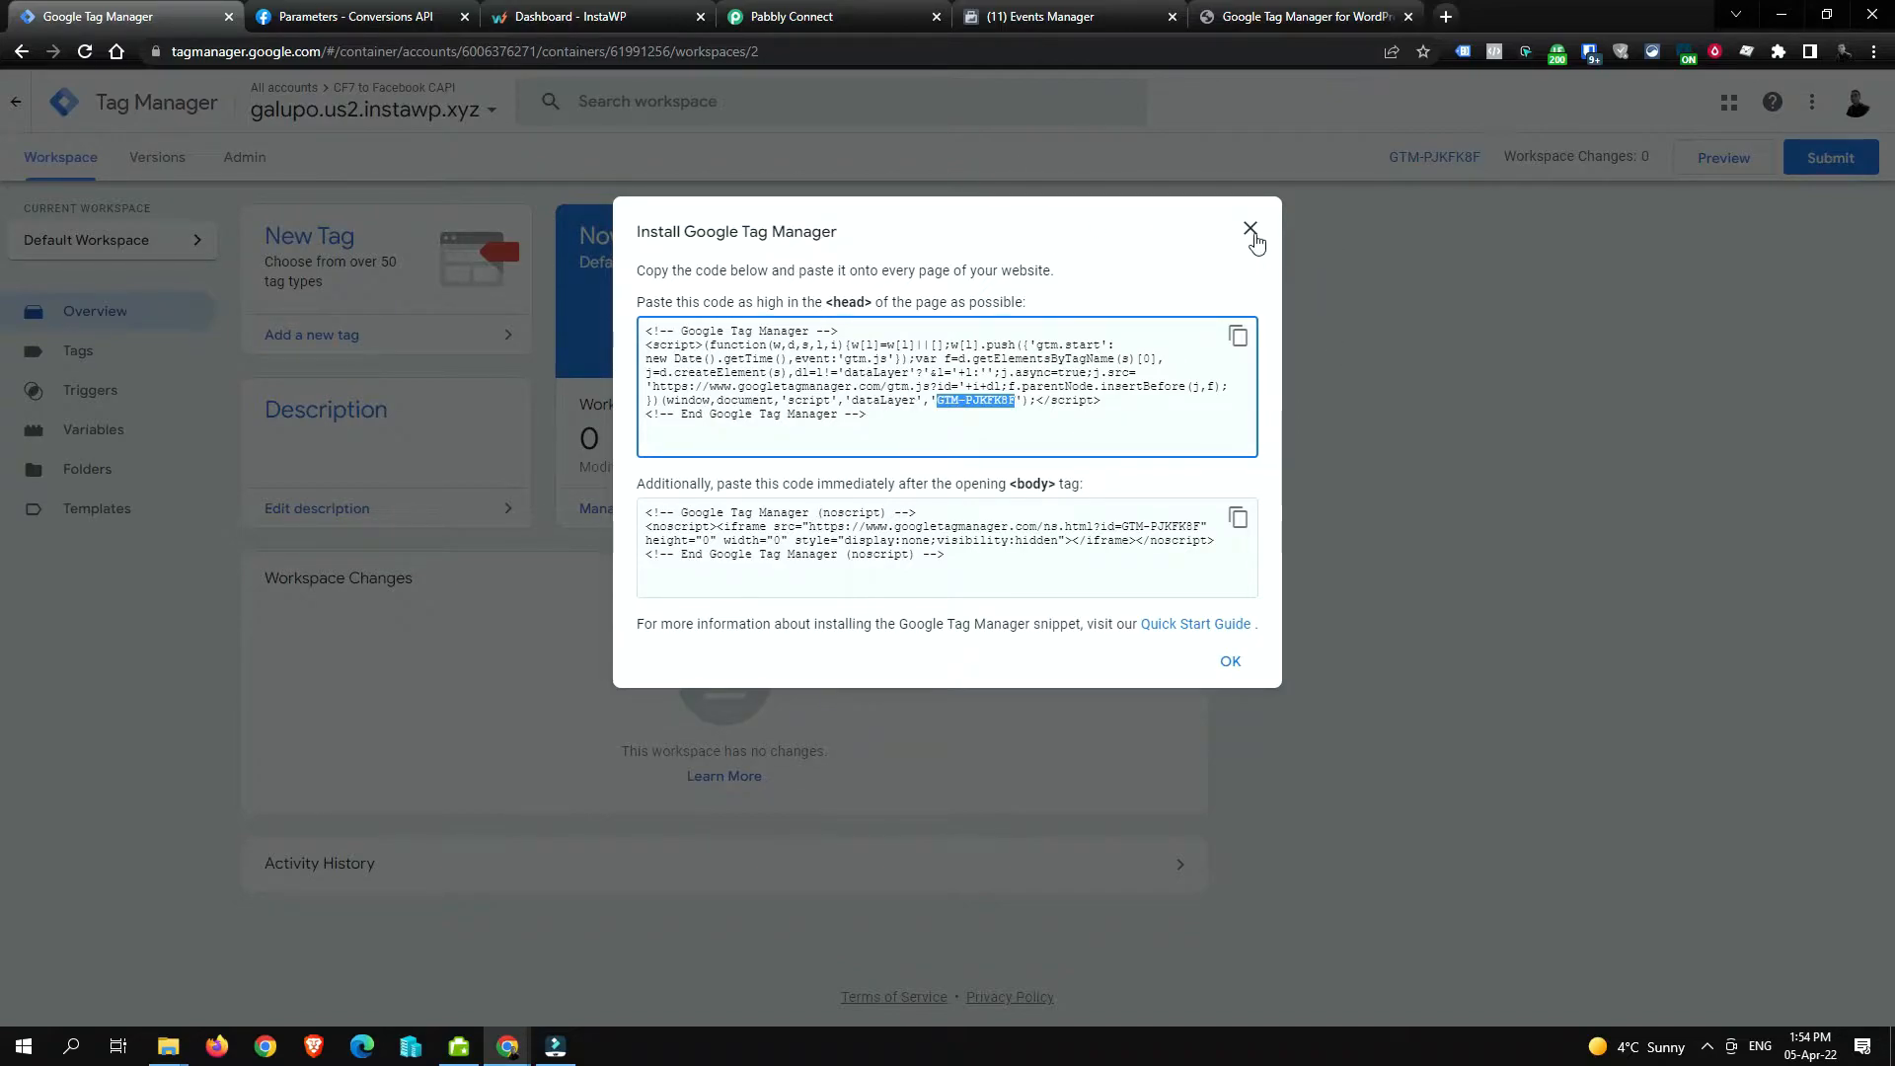
pyautogui.click(1251, 230)
pyautogui.moveTo(1379, 150); pyautogui.dragTo(1483, 158)
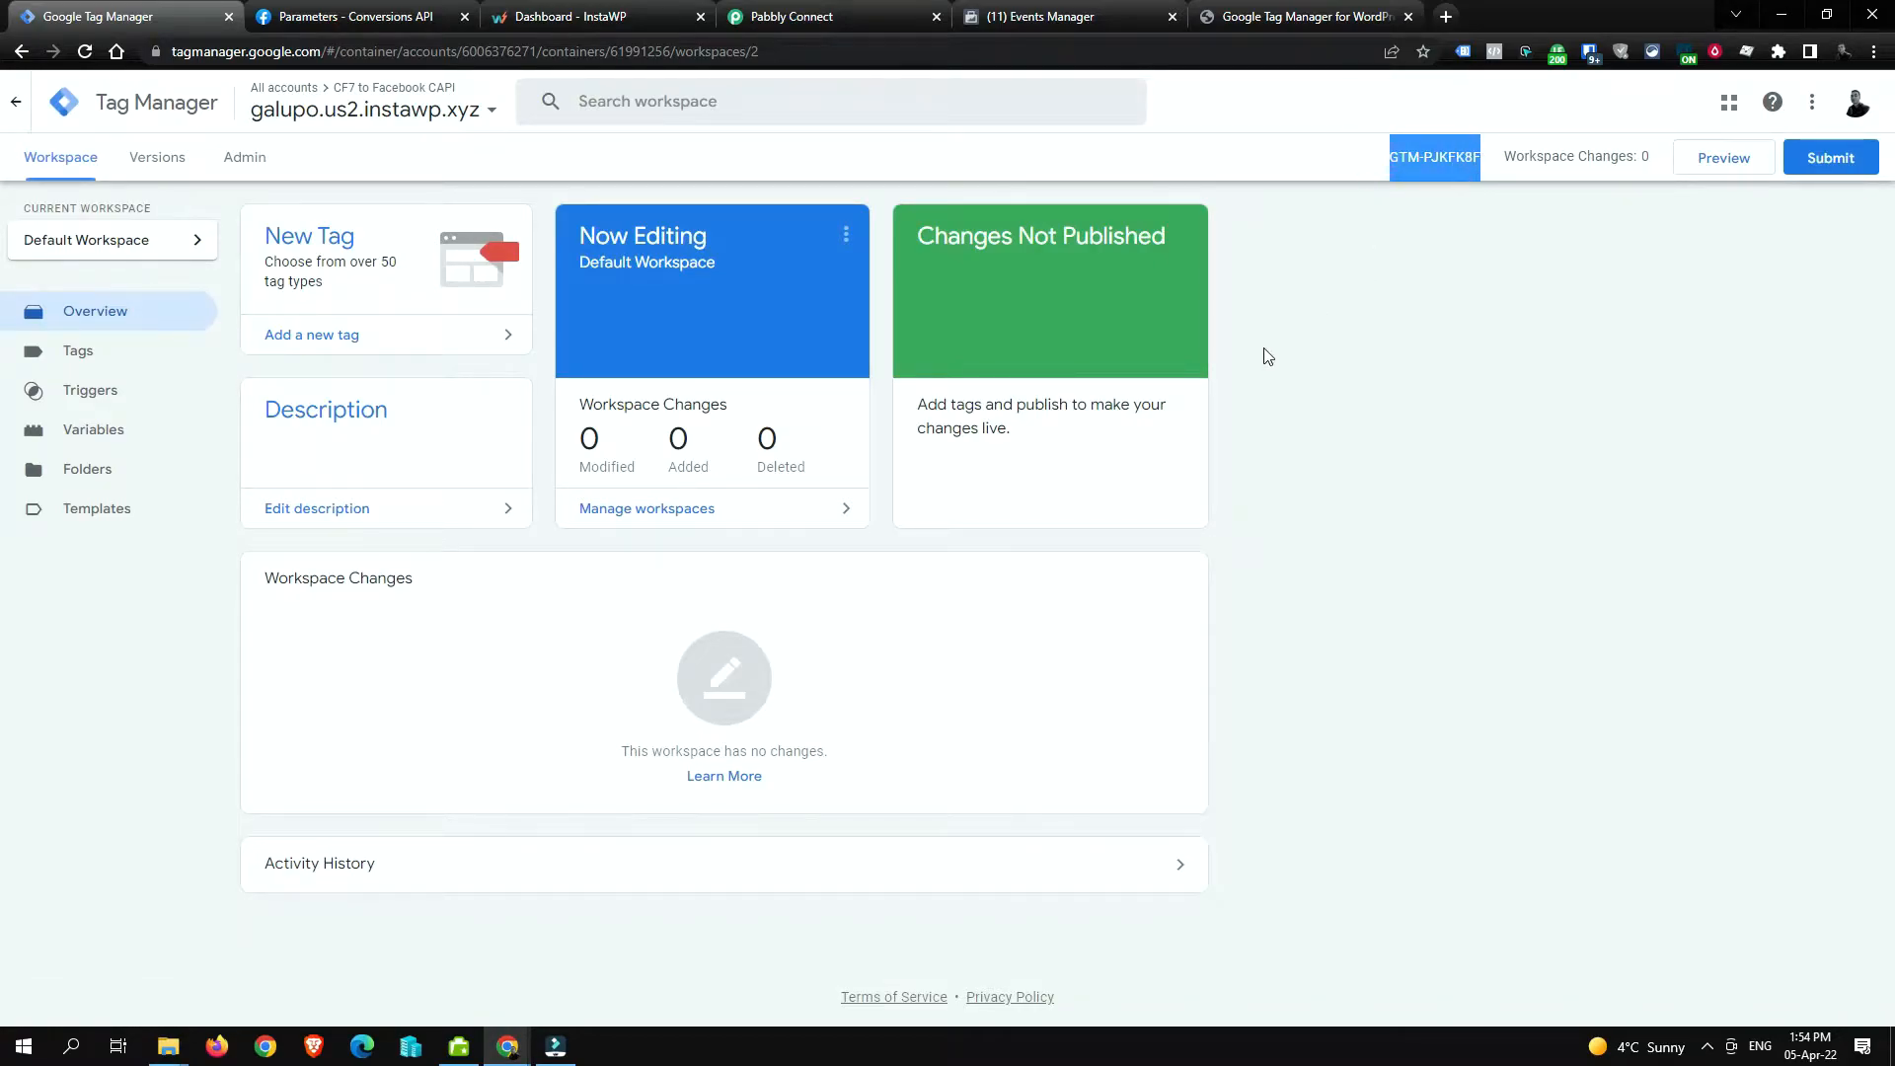
pyautogui.rightClick(1443, 168)
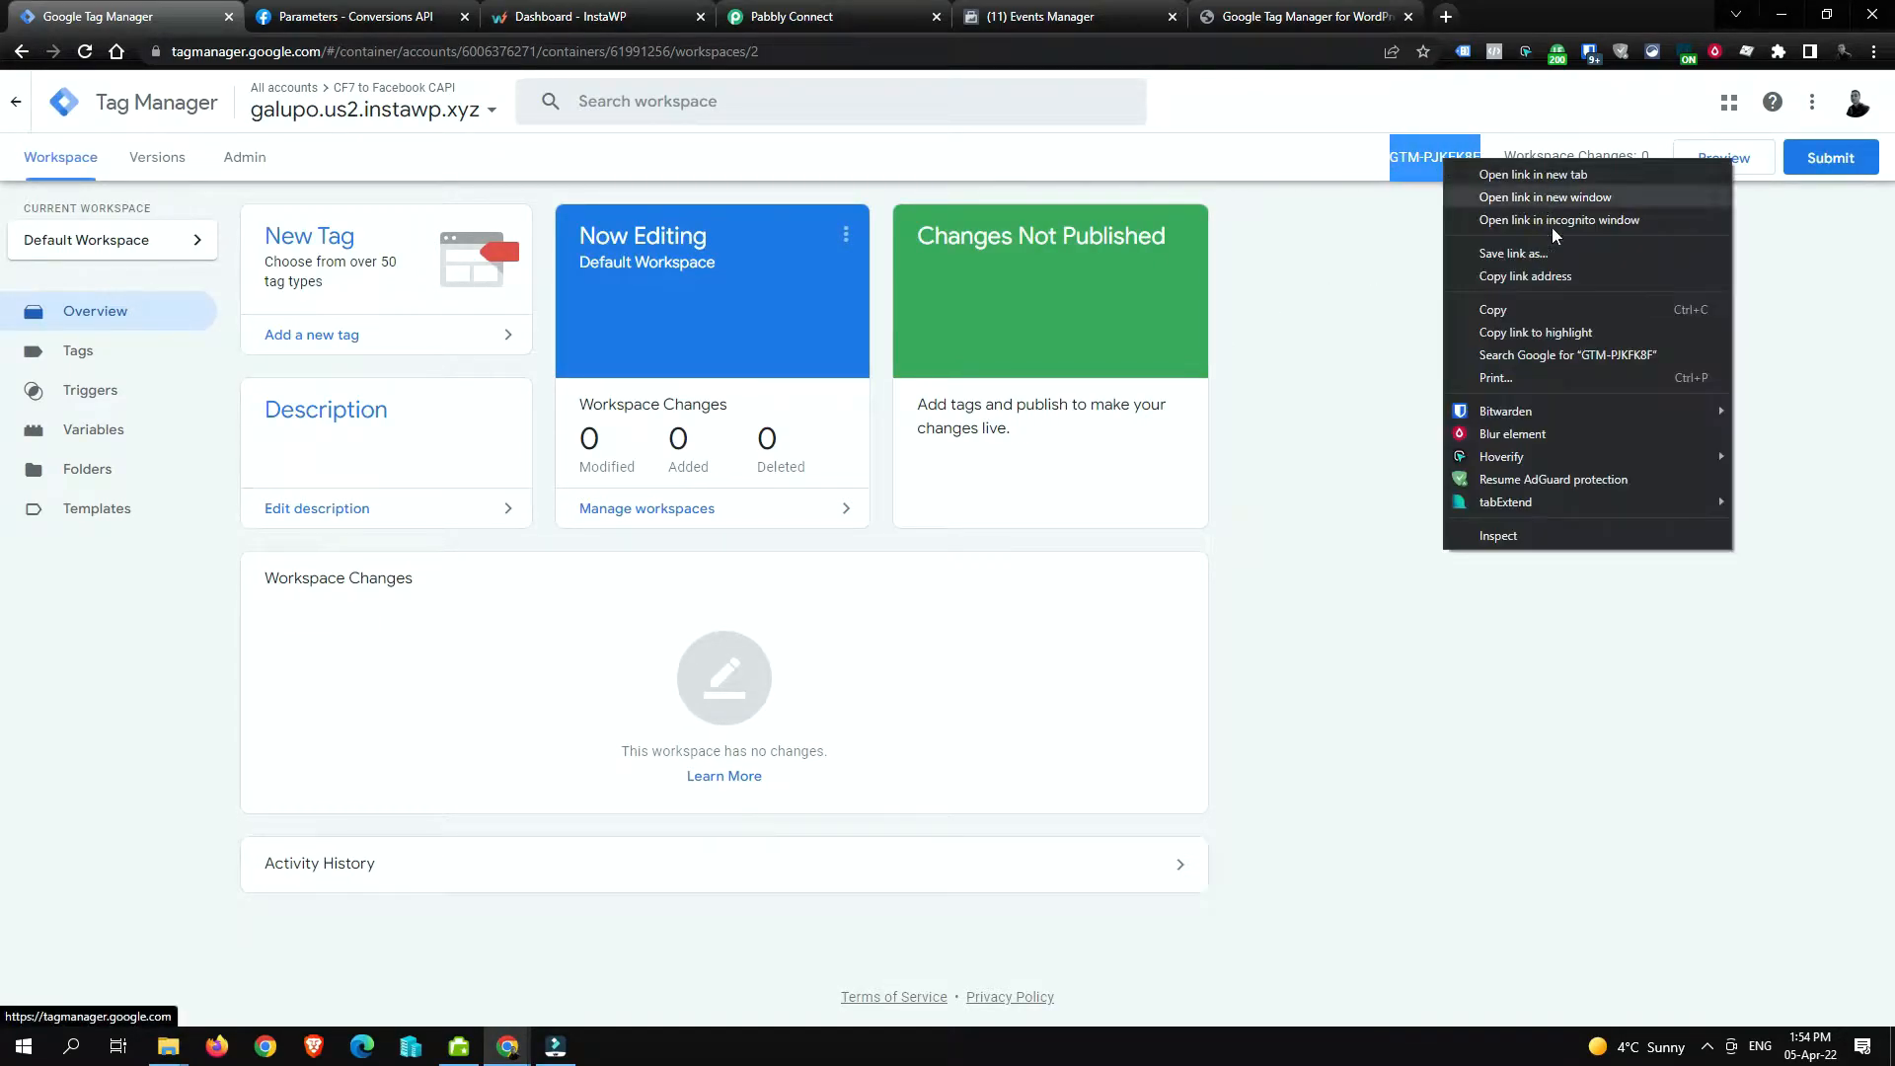
pyautogui.click(1544, 314)
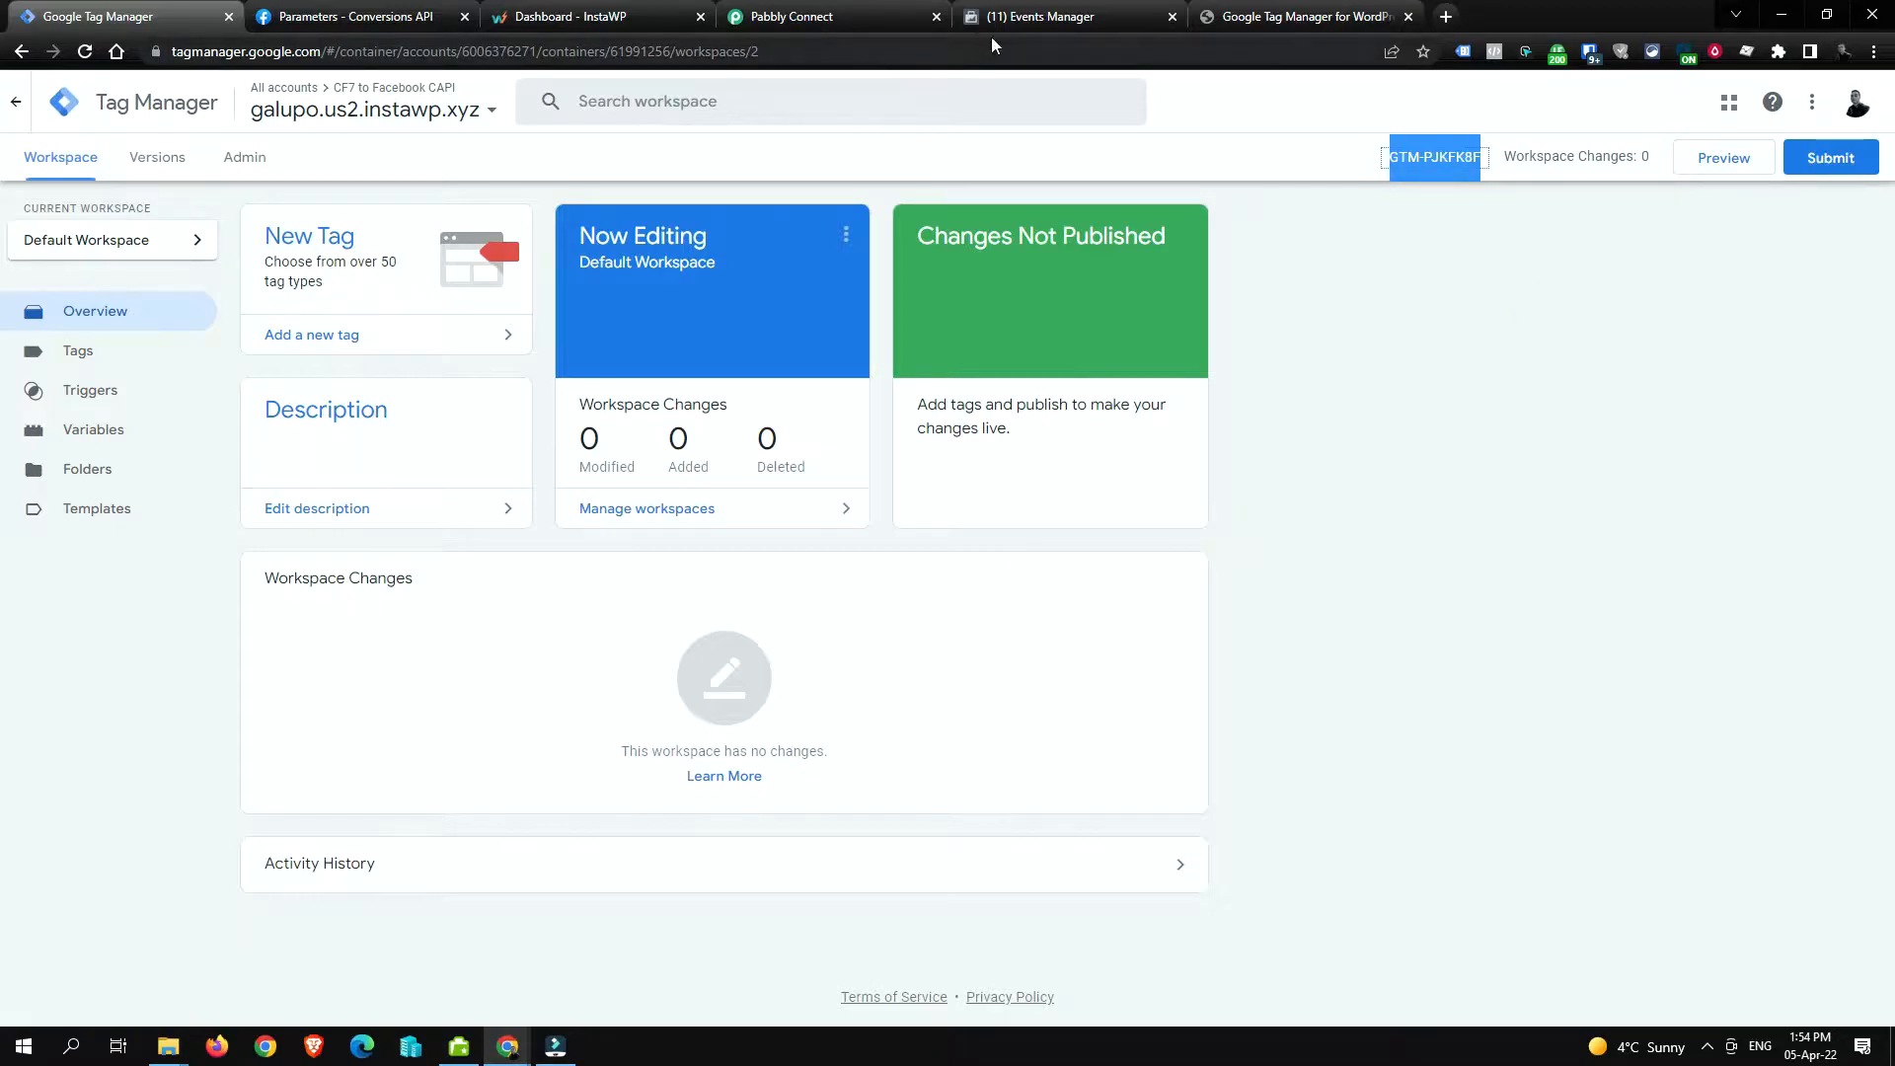
pyautogui.click(1239, 18)
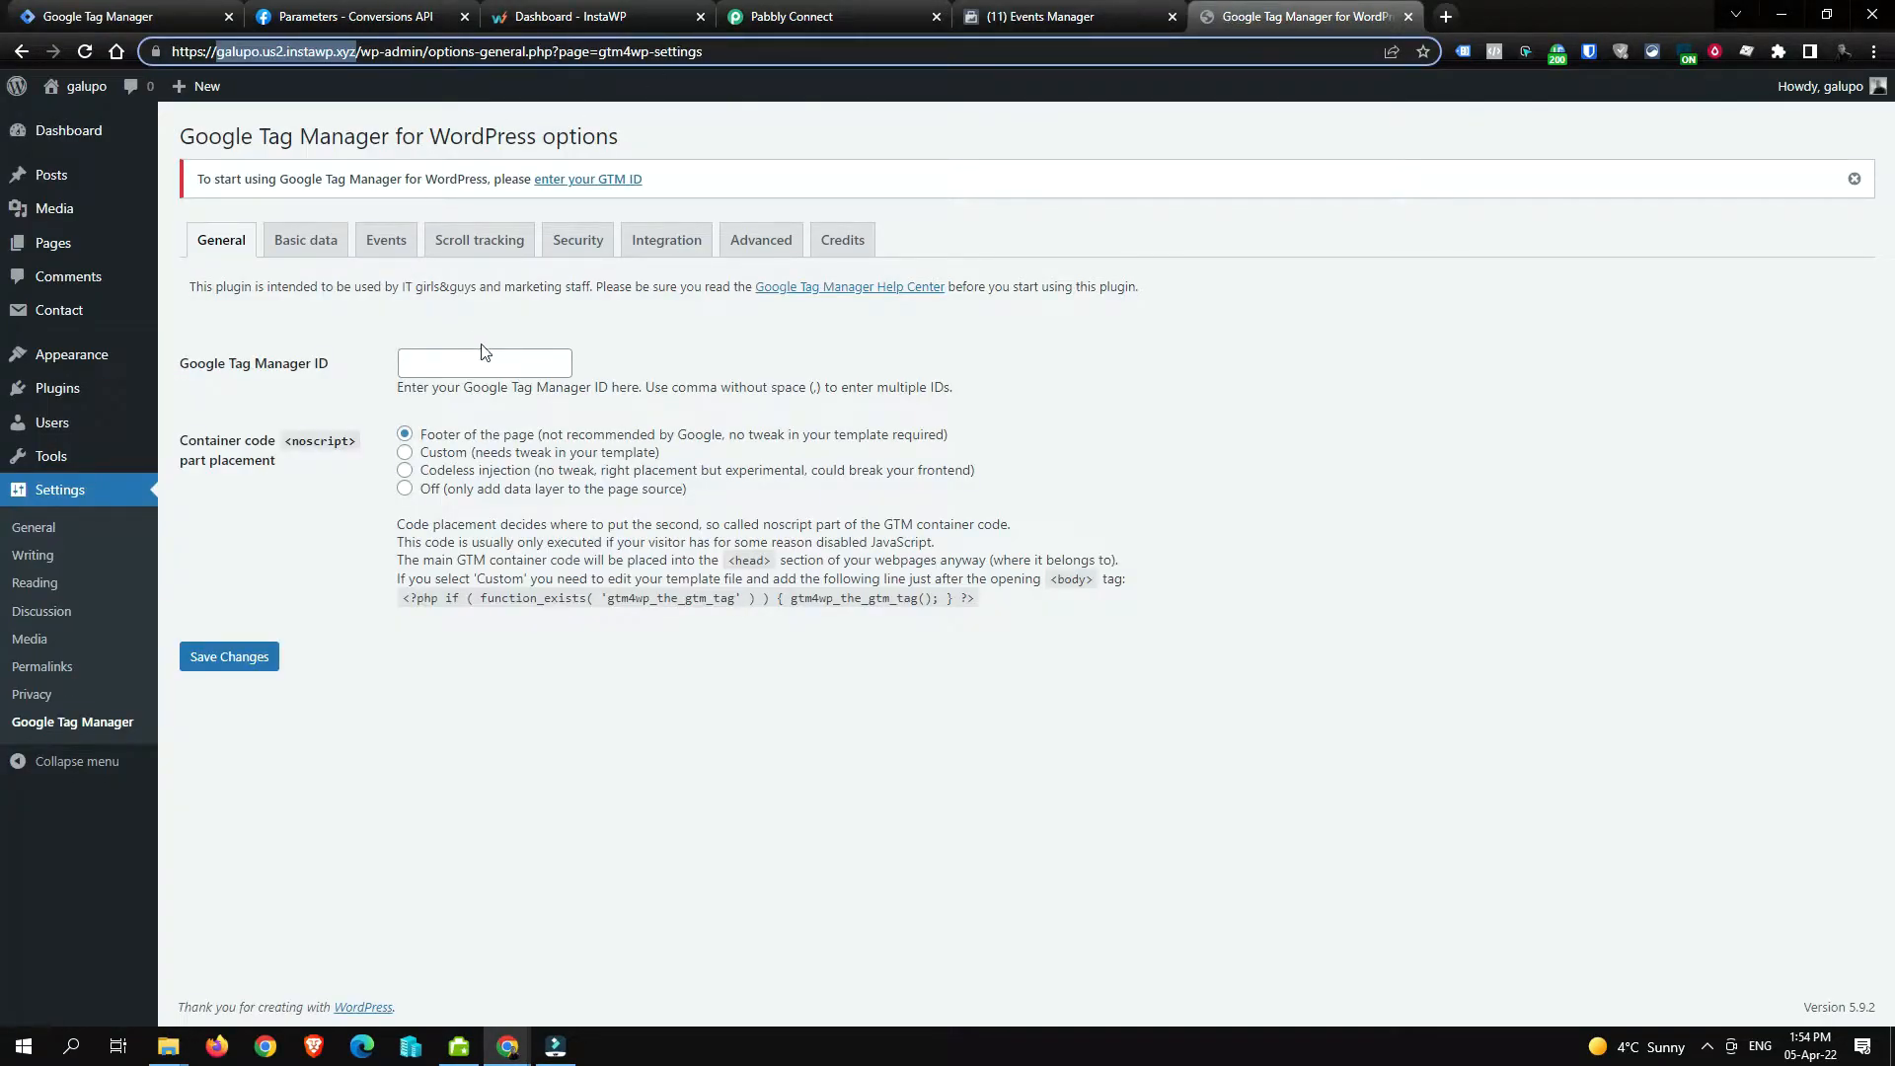
# Step: Paste GTM-PJKFK8F into the Google Tag Manager ID field and save, resubmitting after reload
pyautogui.click(551, 368)
pyautogui.hotkey('ctrl', 'v')
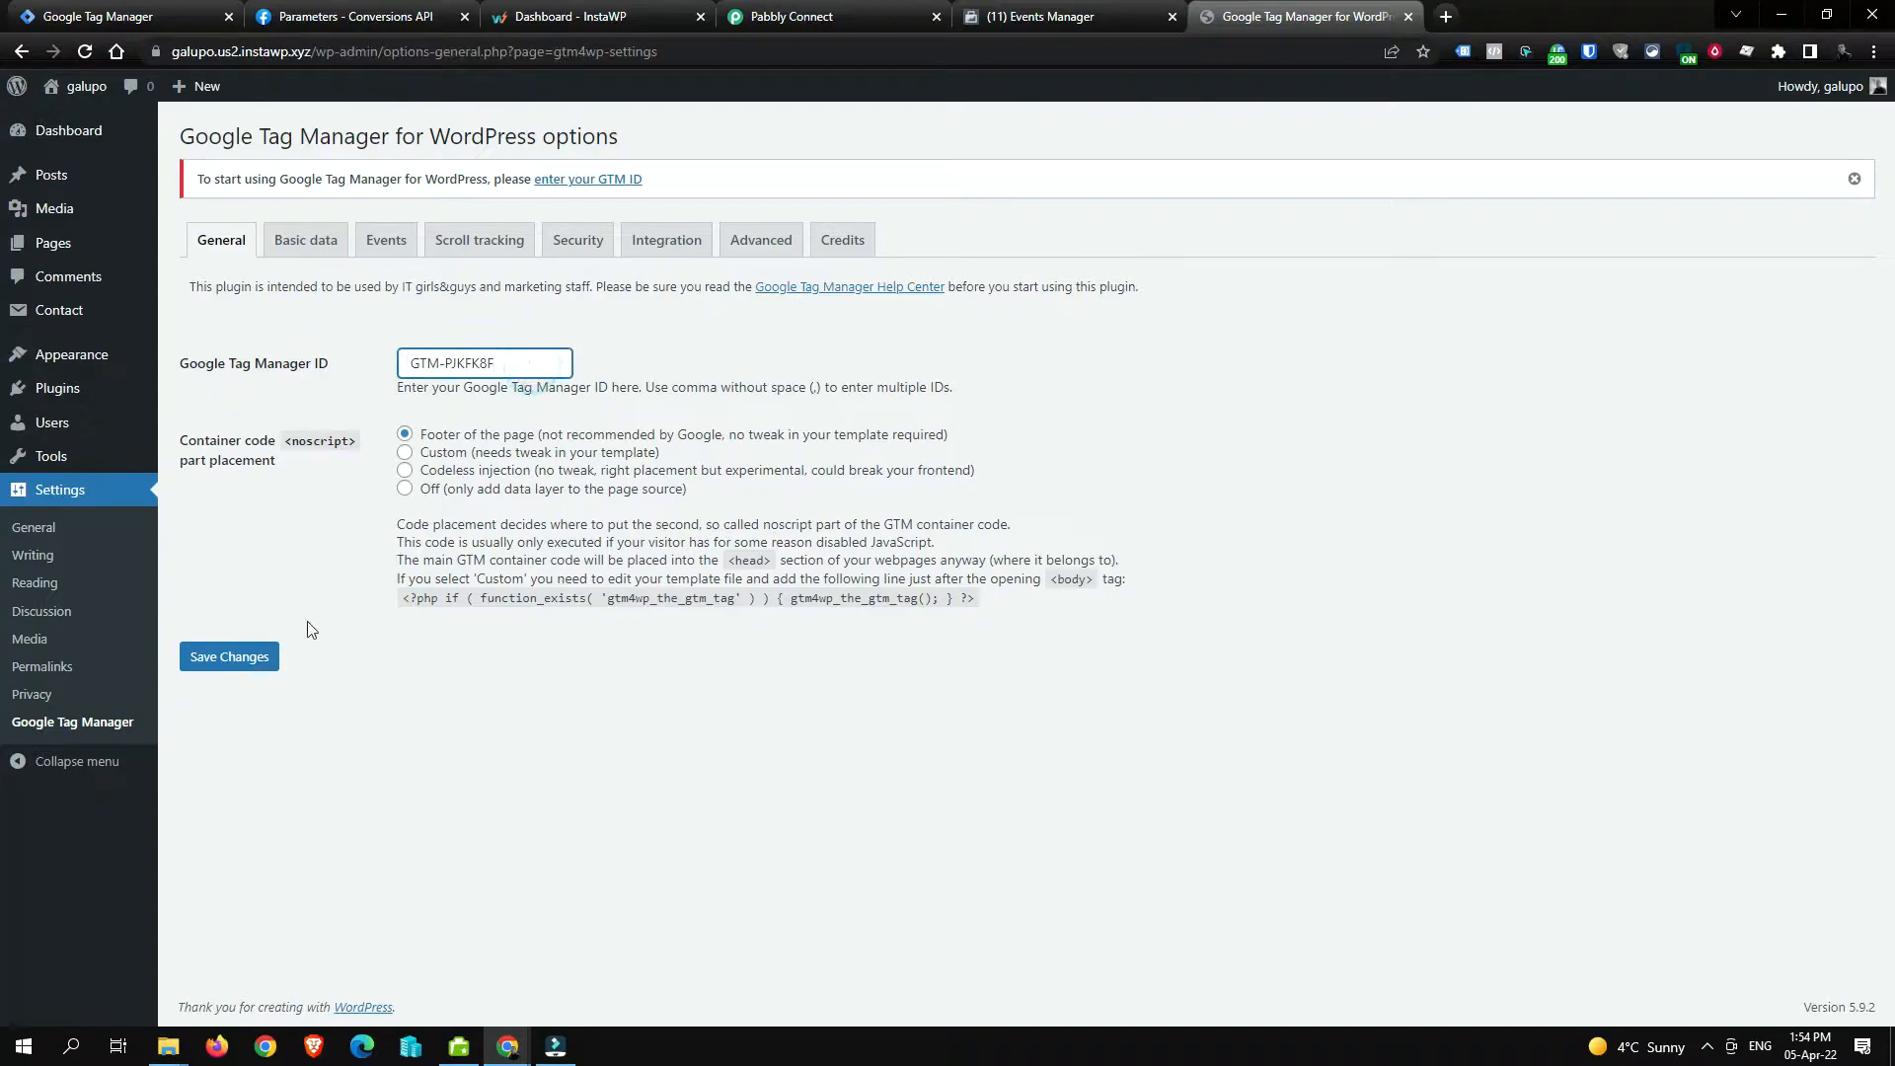
pyautogui.click(261, 666)
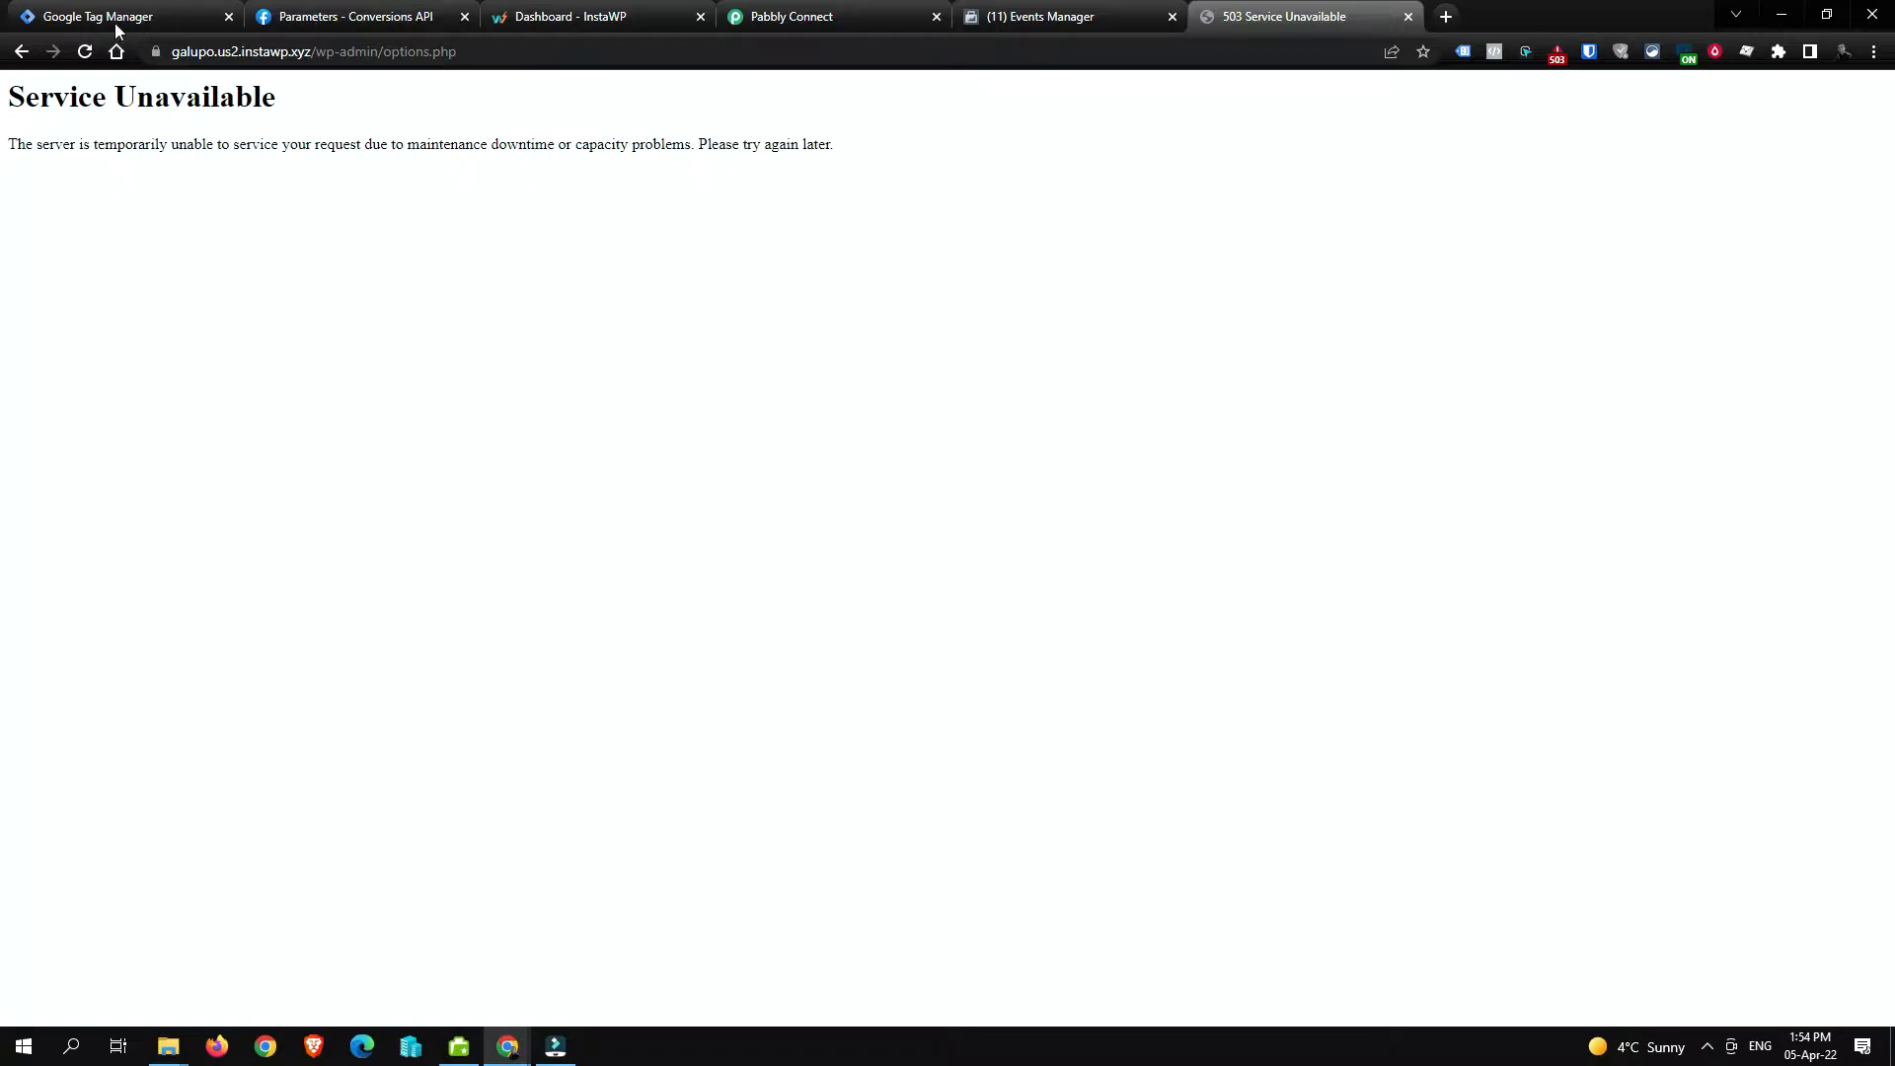
pyautogui.click(87, 51)
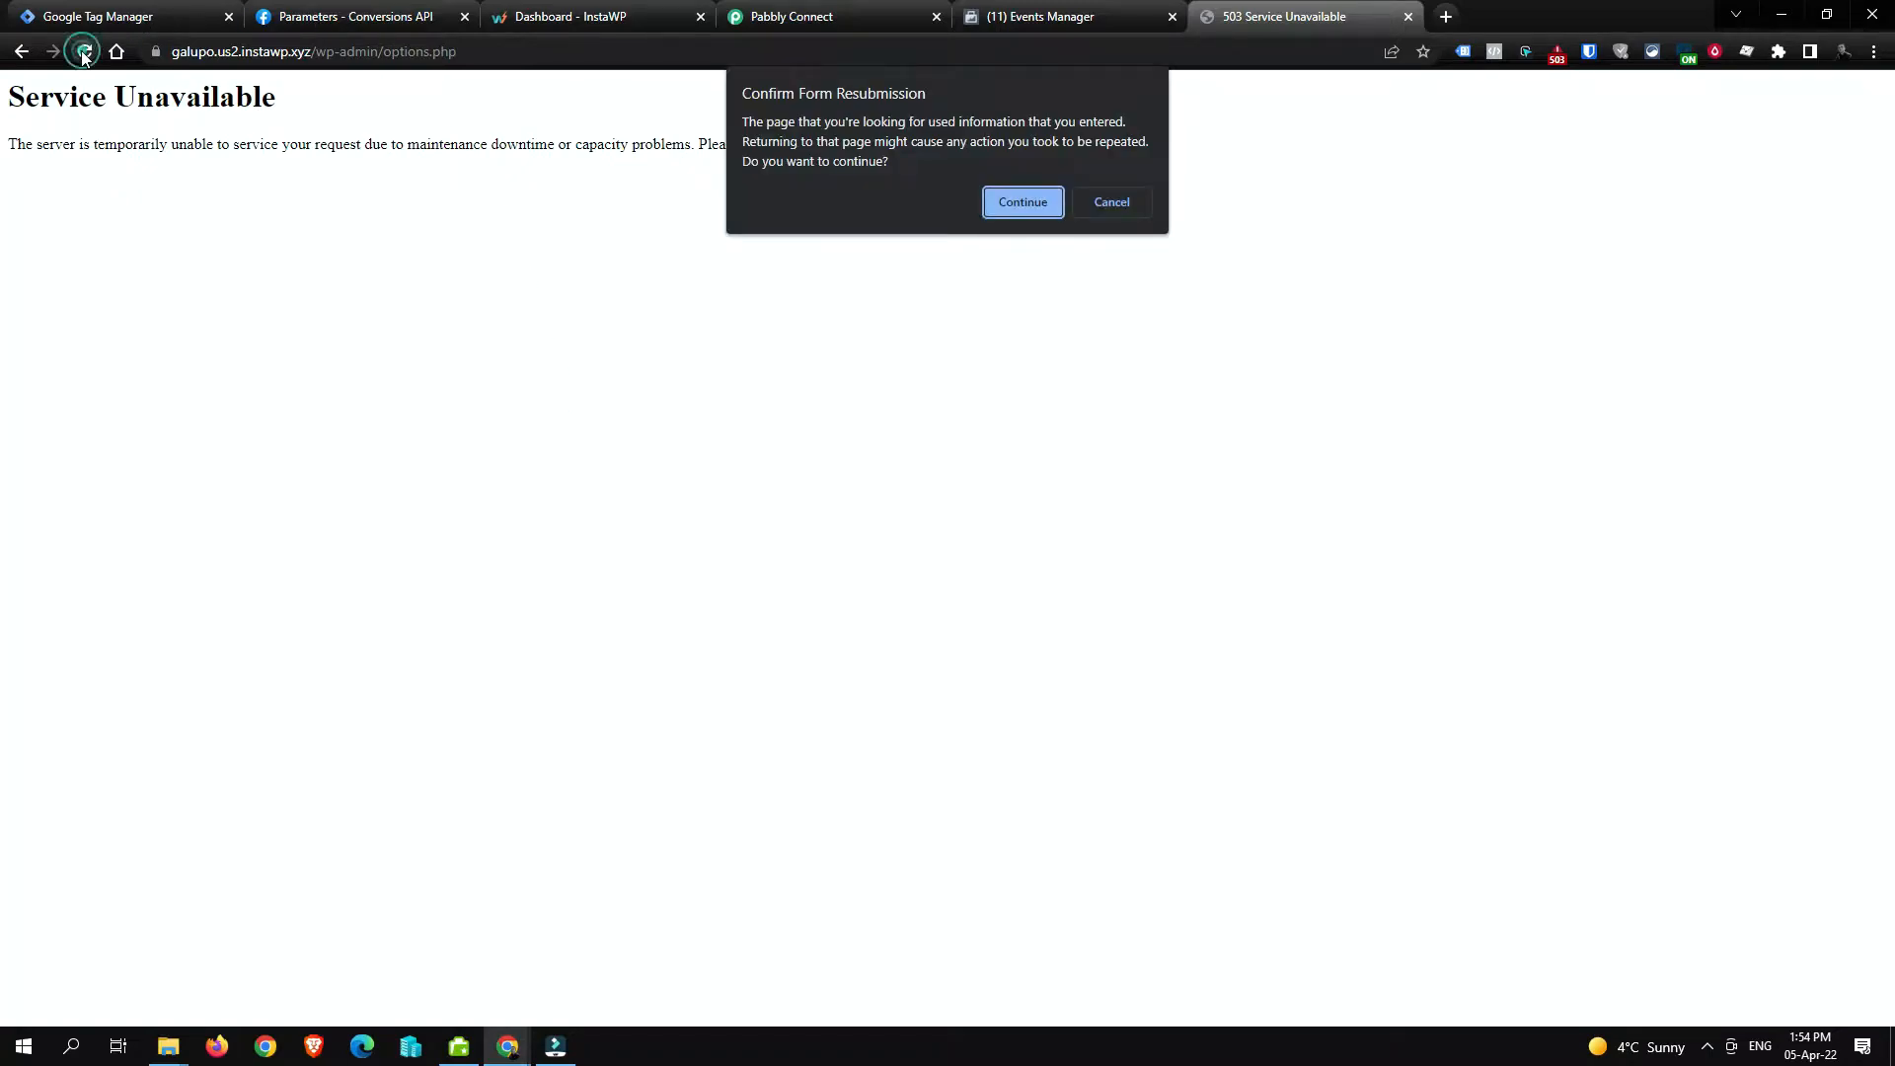
pyautogui.click(1022, 204)
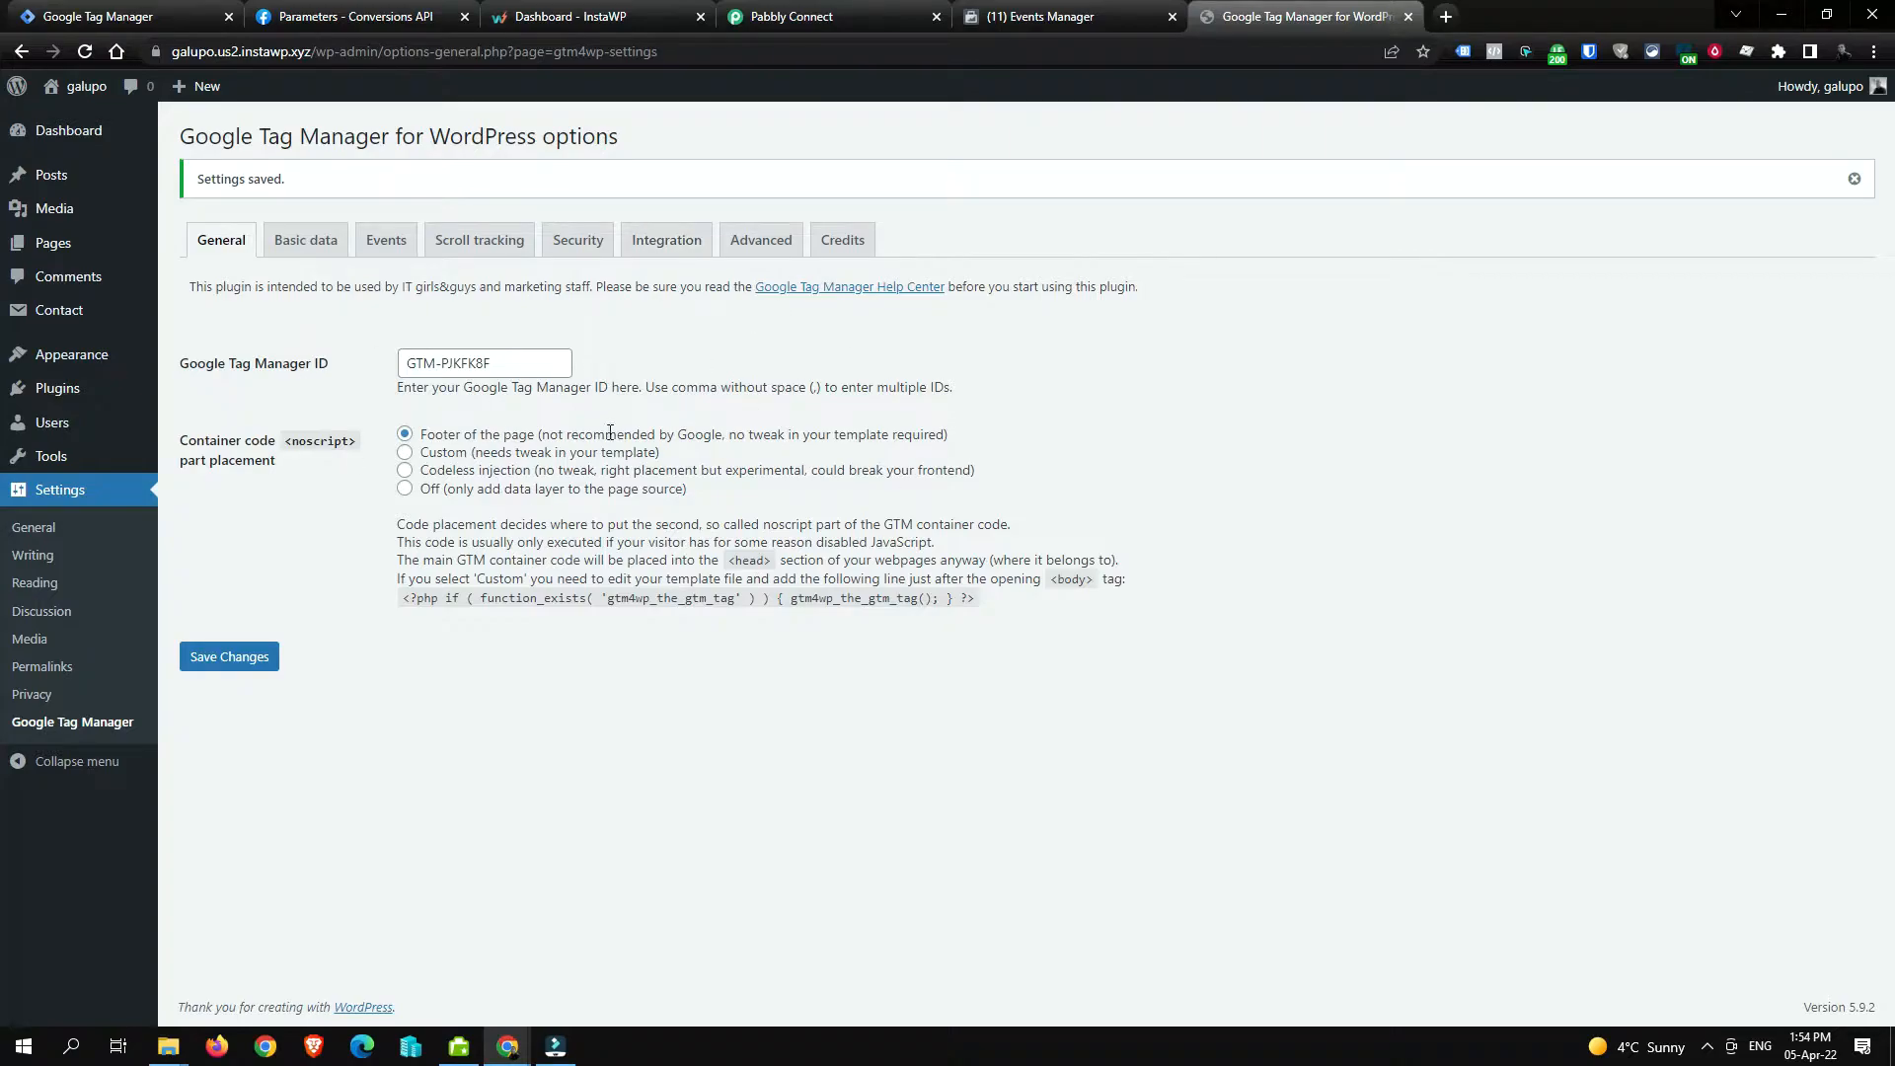
# Step: Review the GTM-PJKFK8F container's installation code snippet in Admin, then return to the workspace overview
pyautogui.click(193, 12)
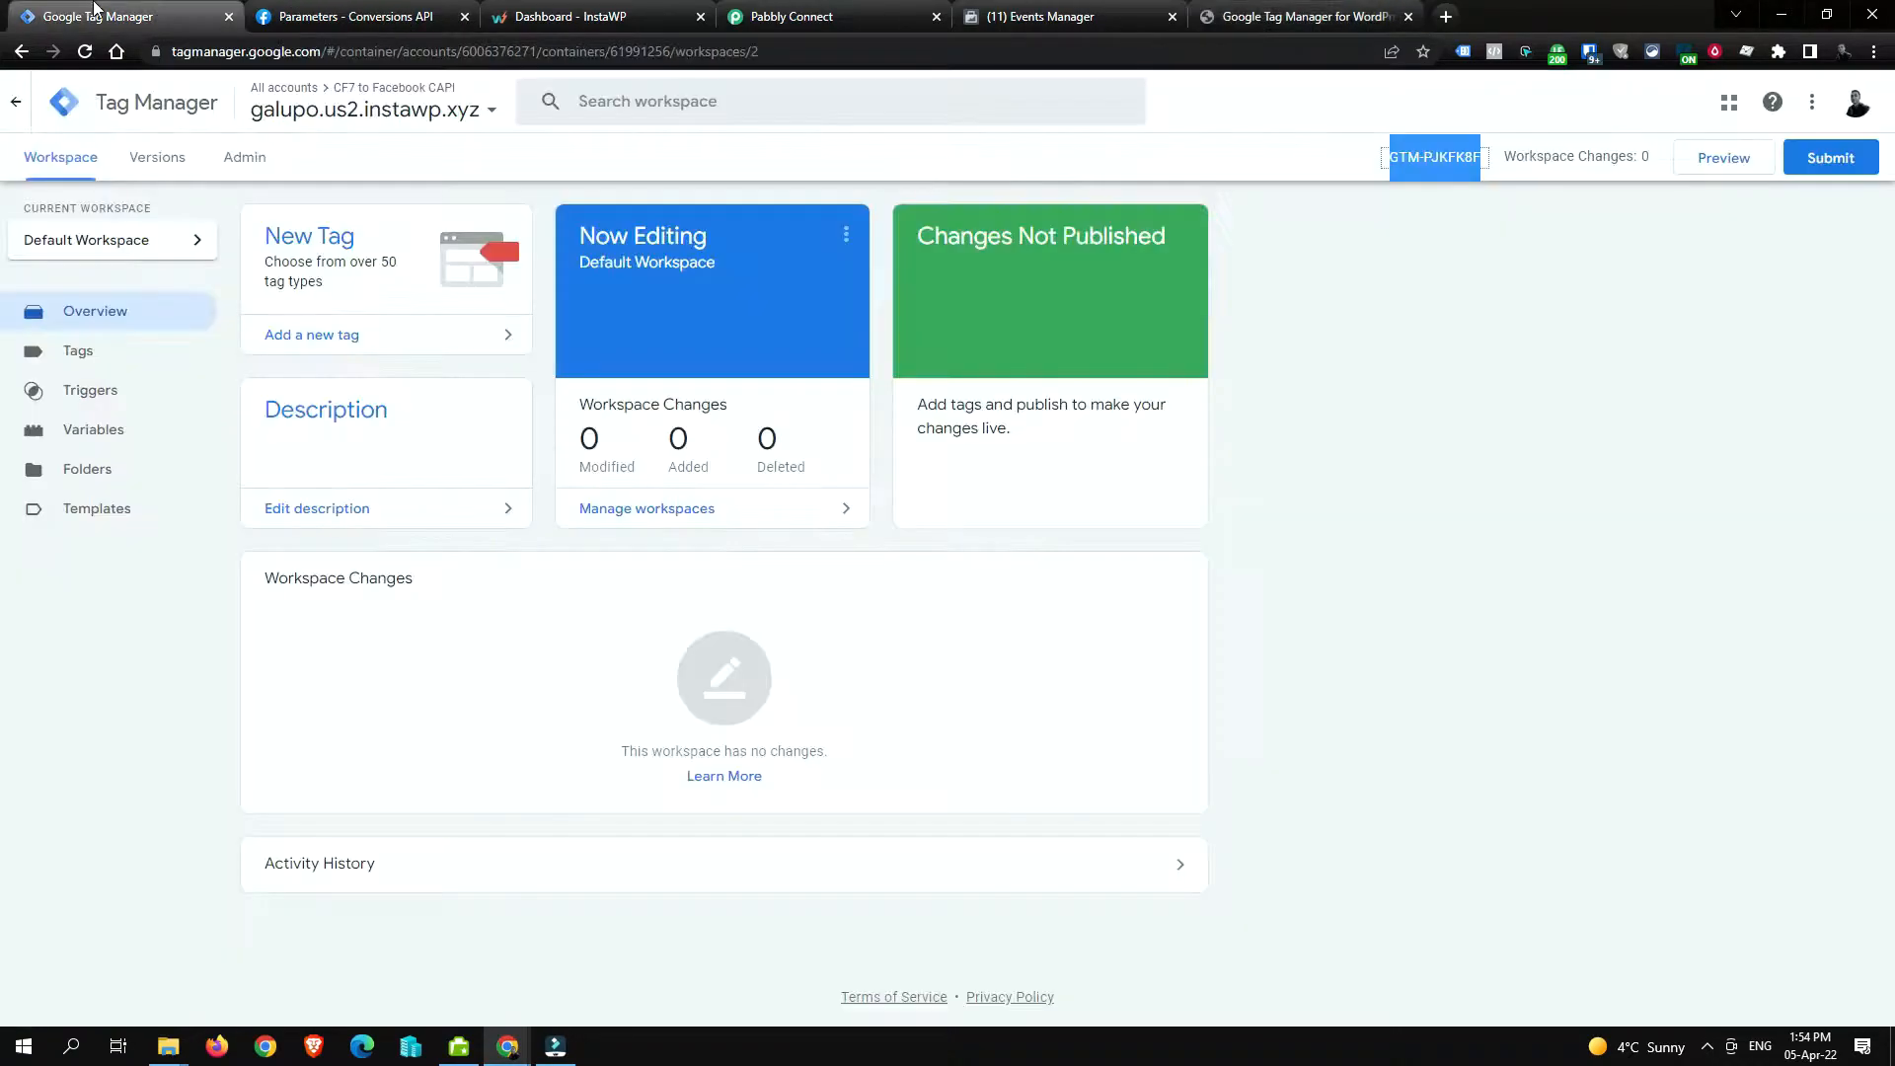
pyautogui.click(242, 163)
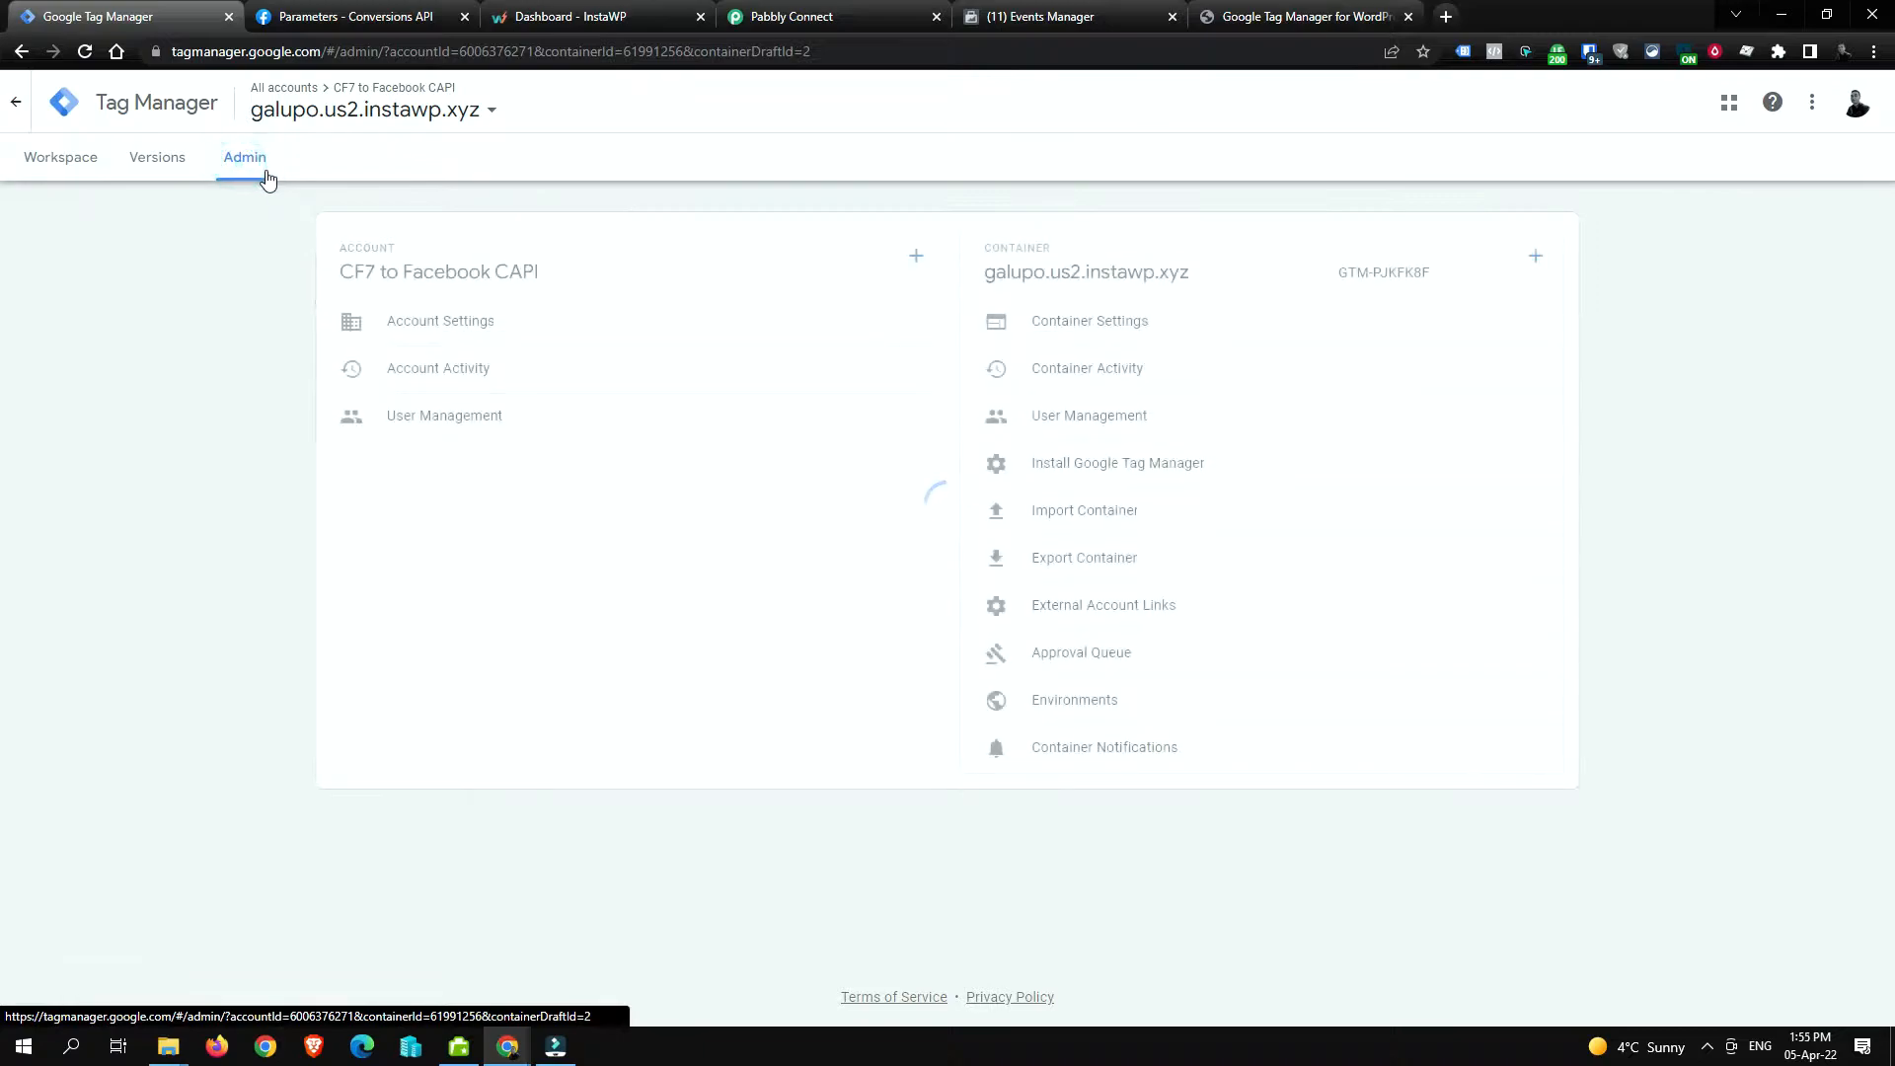
pyautogui.click(1192, 466)
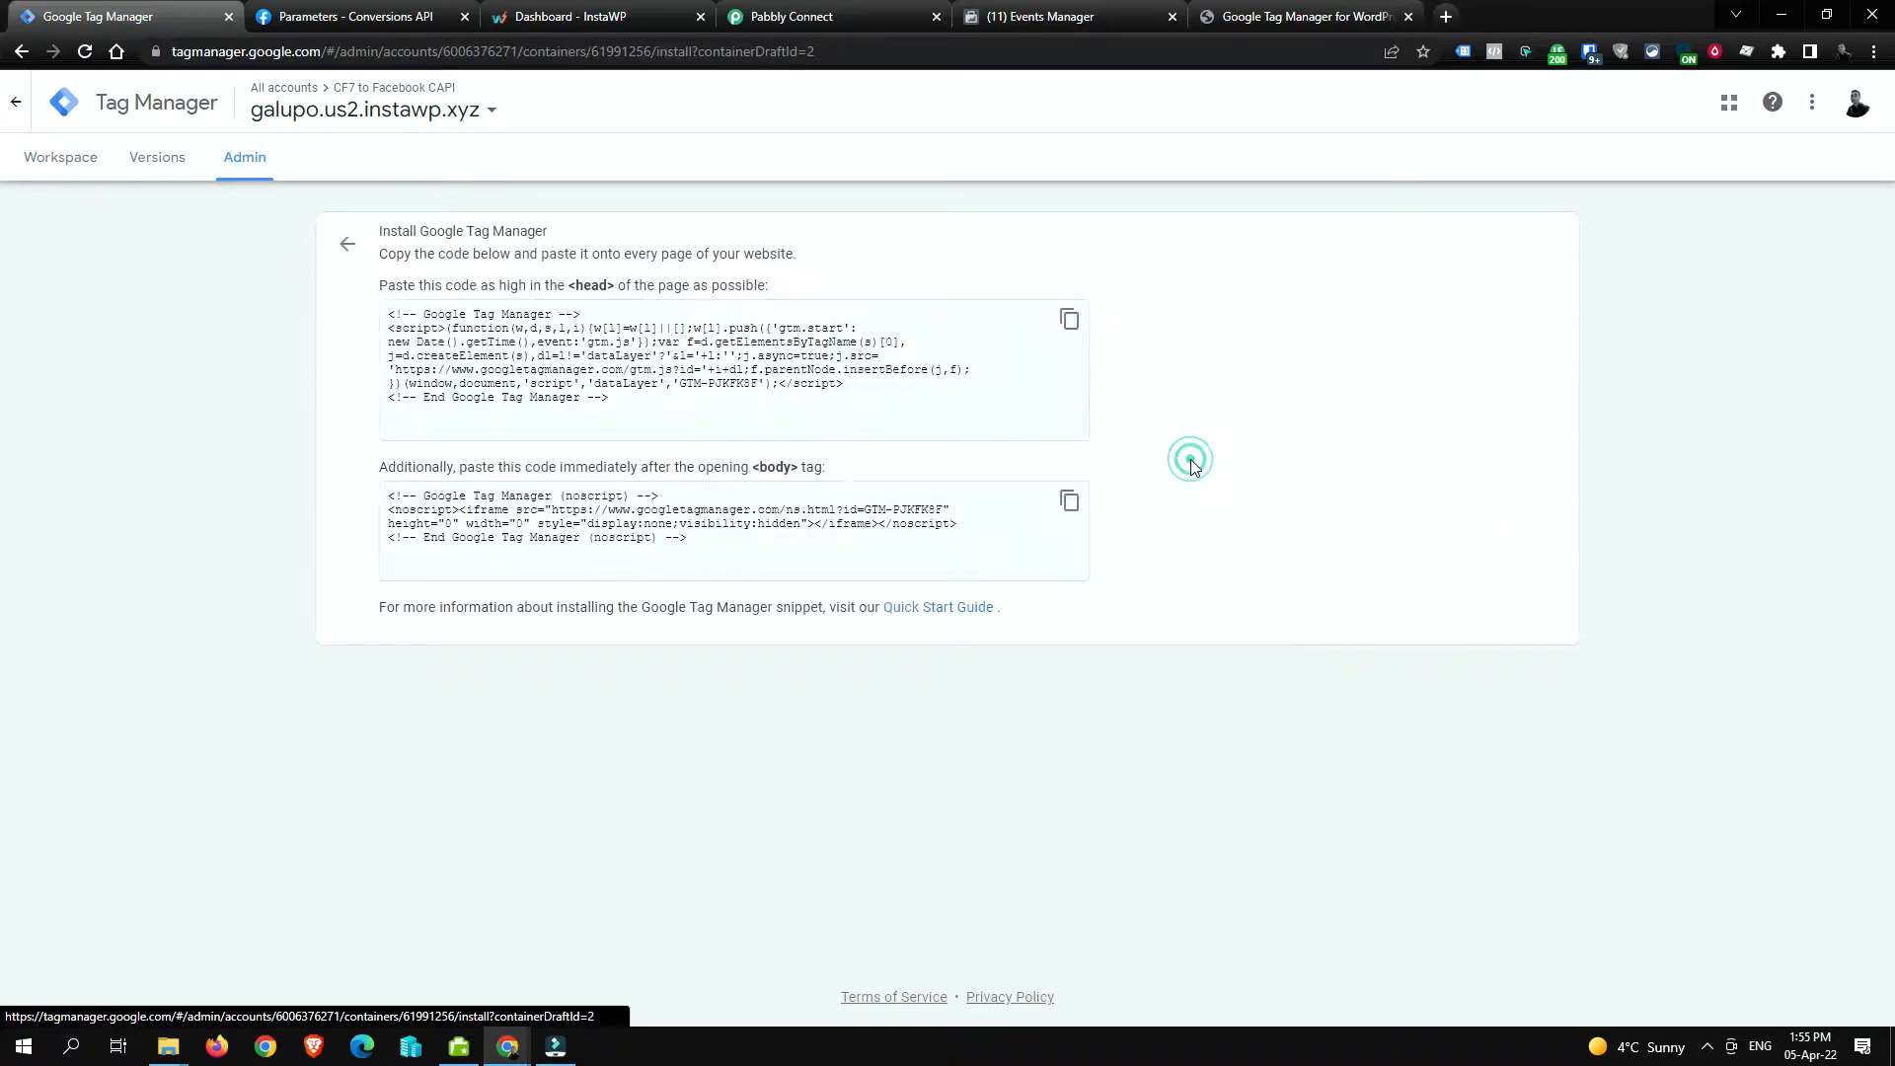
pyautogui.moveTo(396, 312); pyautogui.dragTo(917, 408)
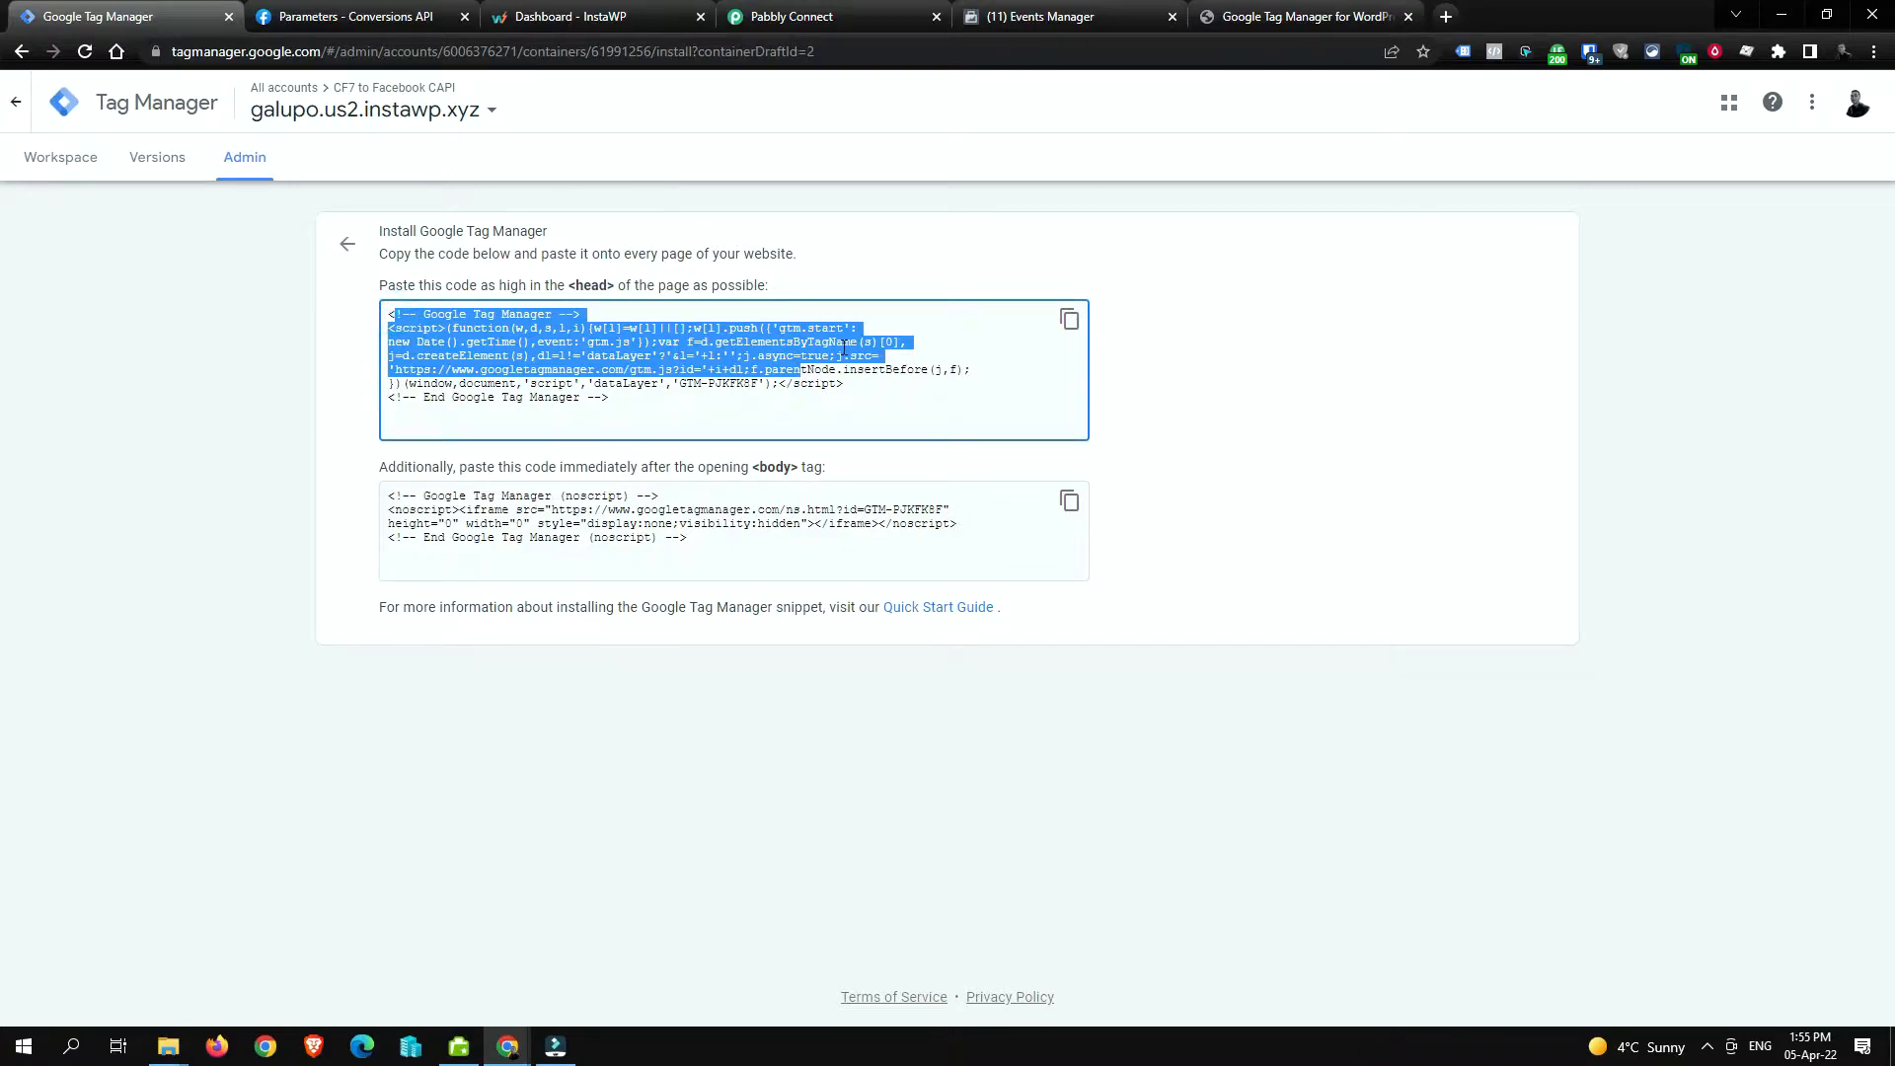
pyautogui.click(71, 160)
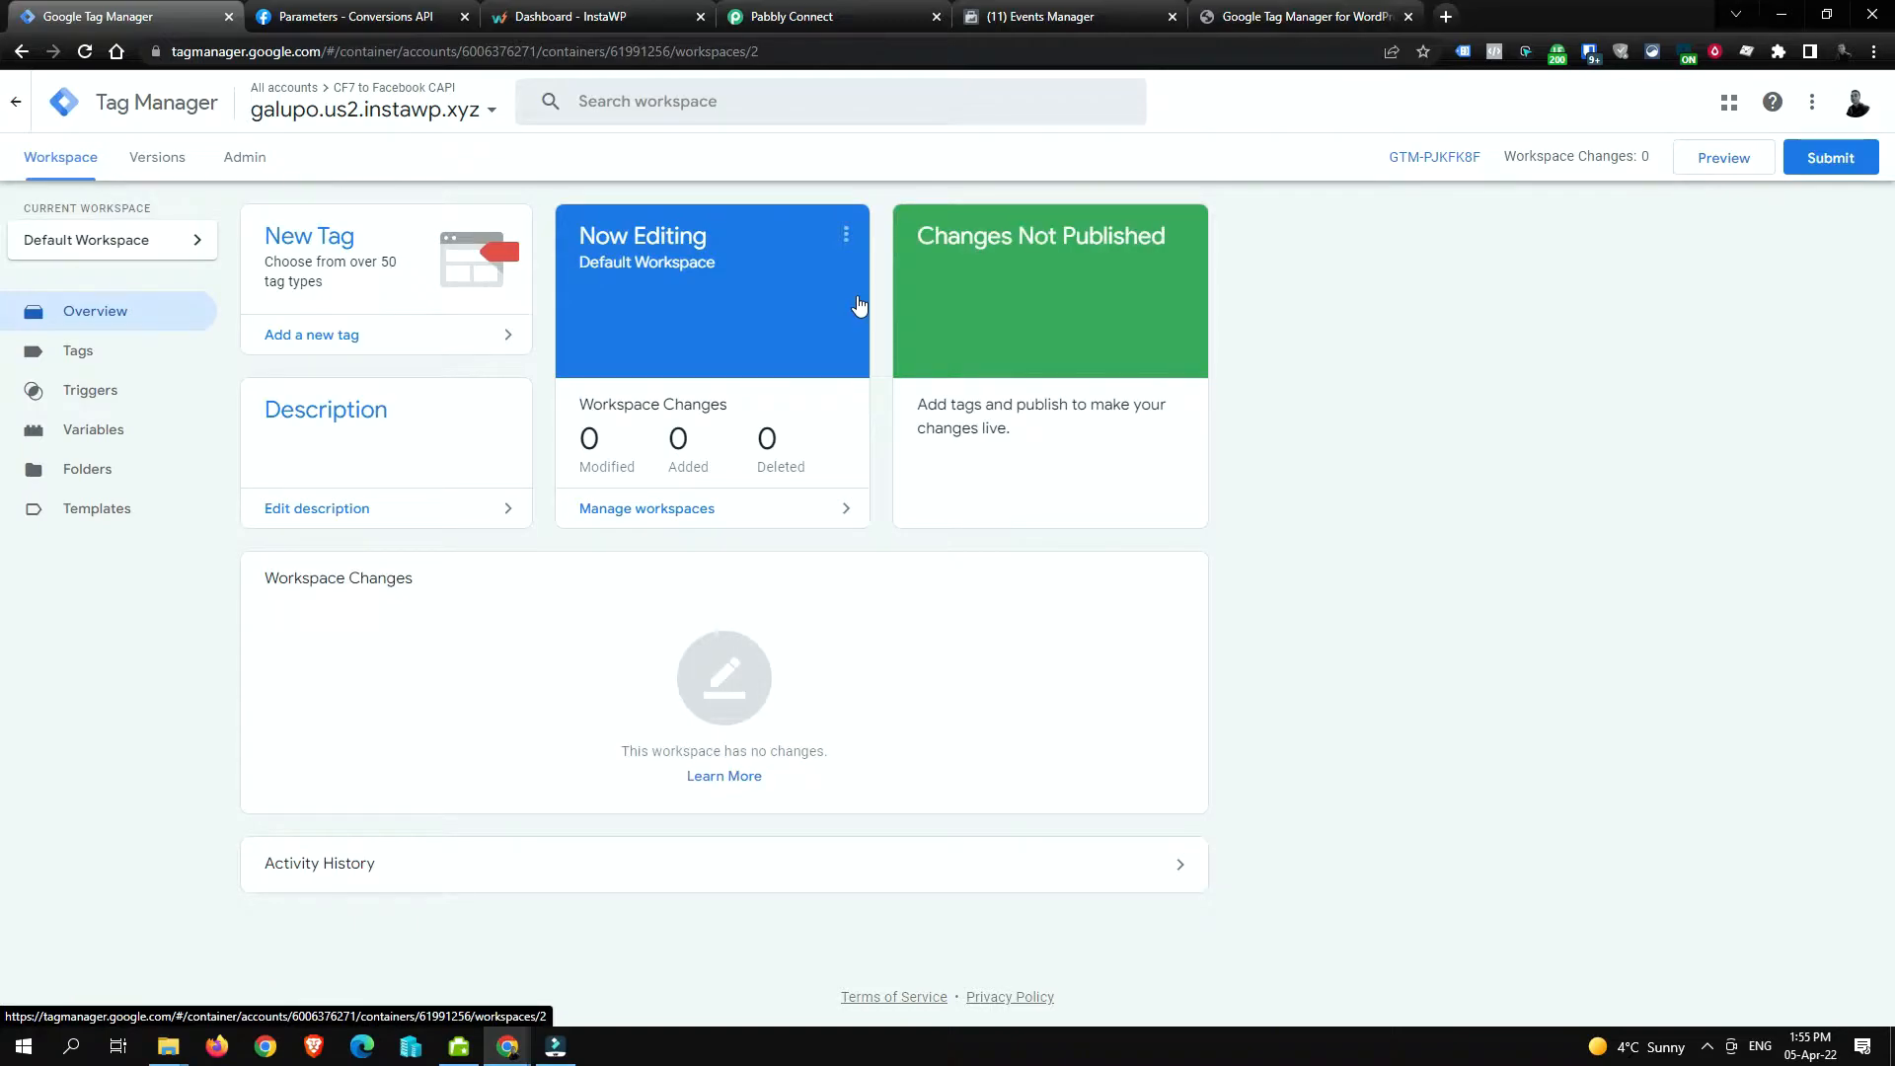
pyautogui.click(1277, 10)
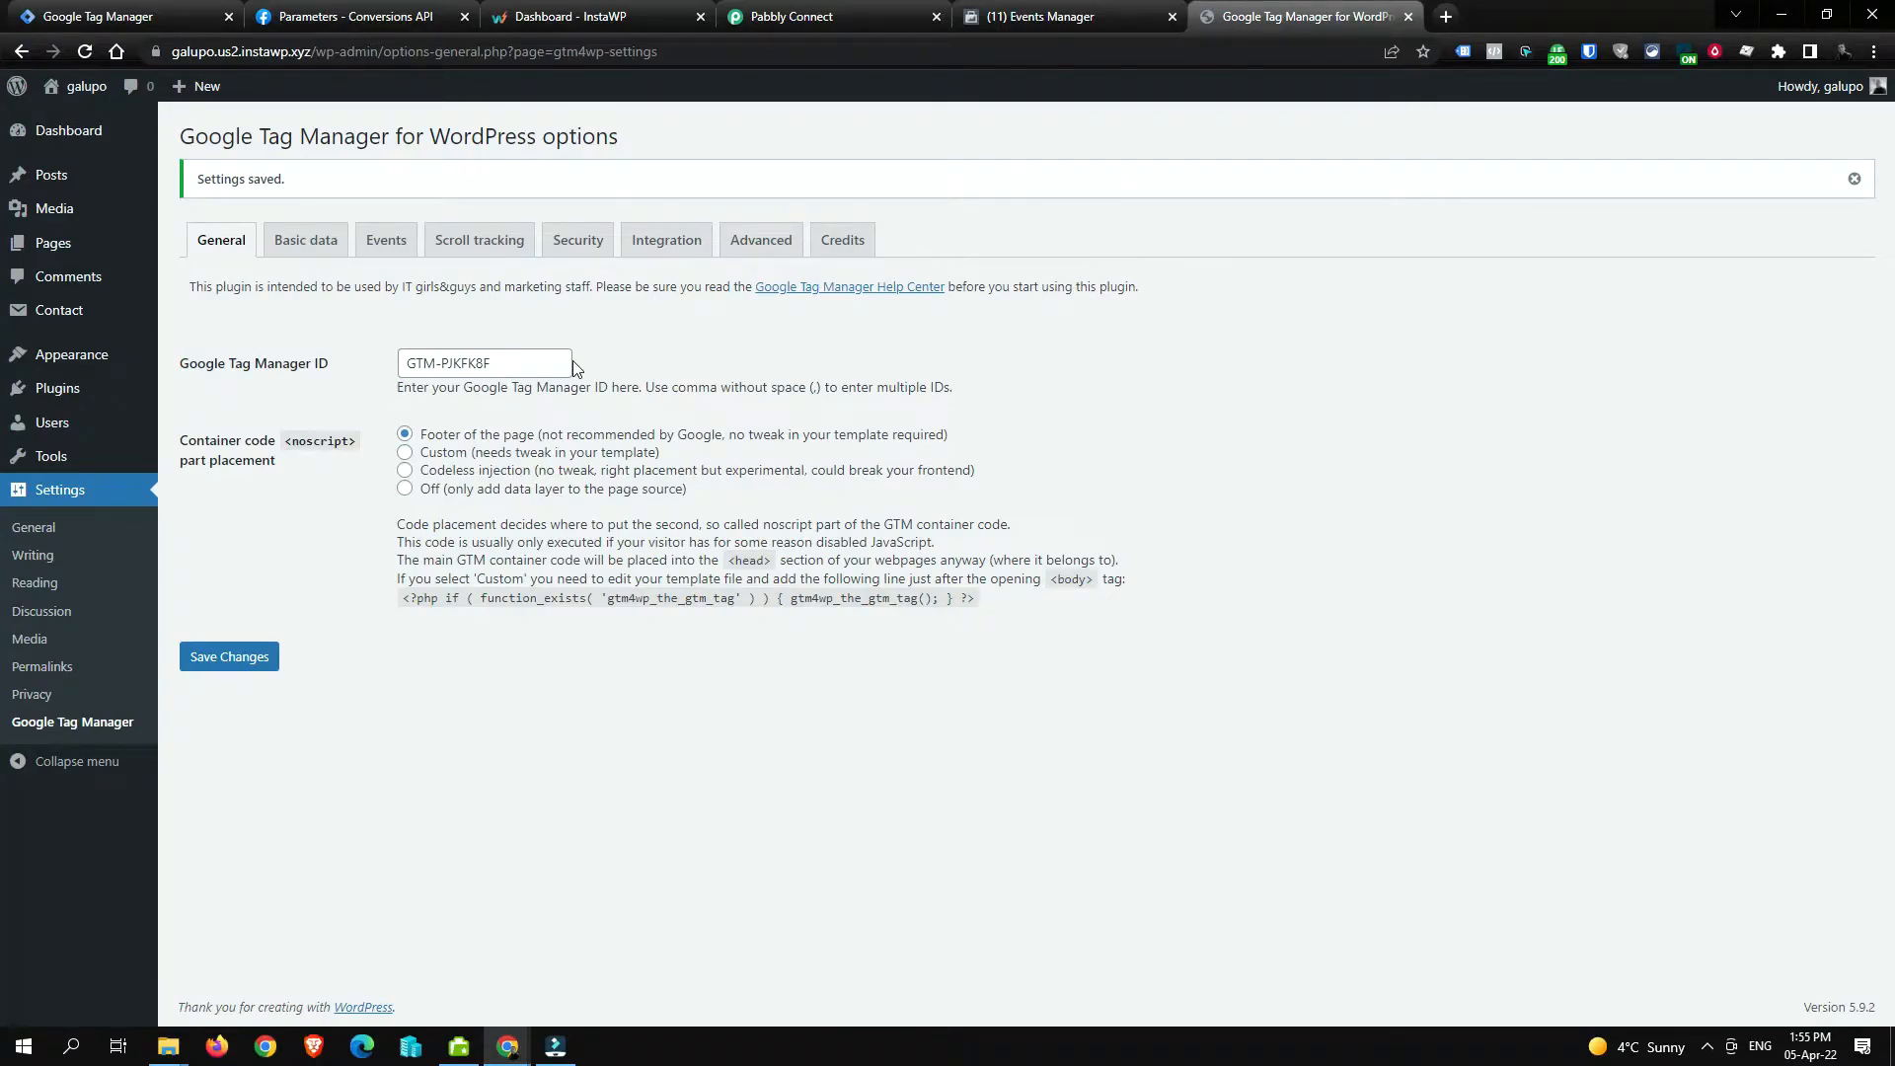
# Step: Enable the Visitor IP option under Basic data > Visitors and save the plugin settings
pyautogui.click(316, 255)
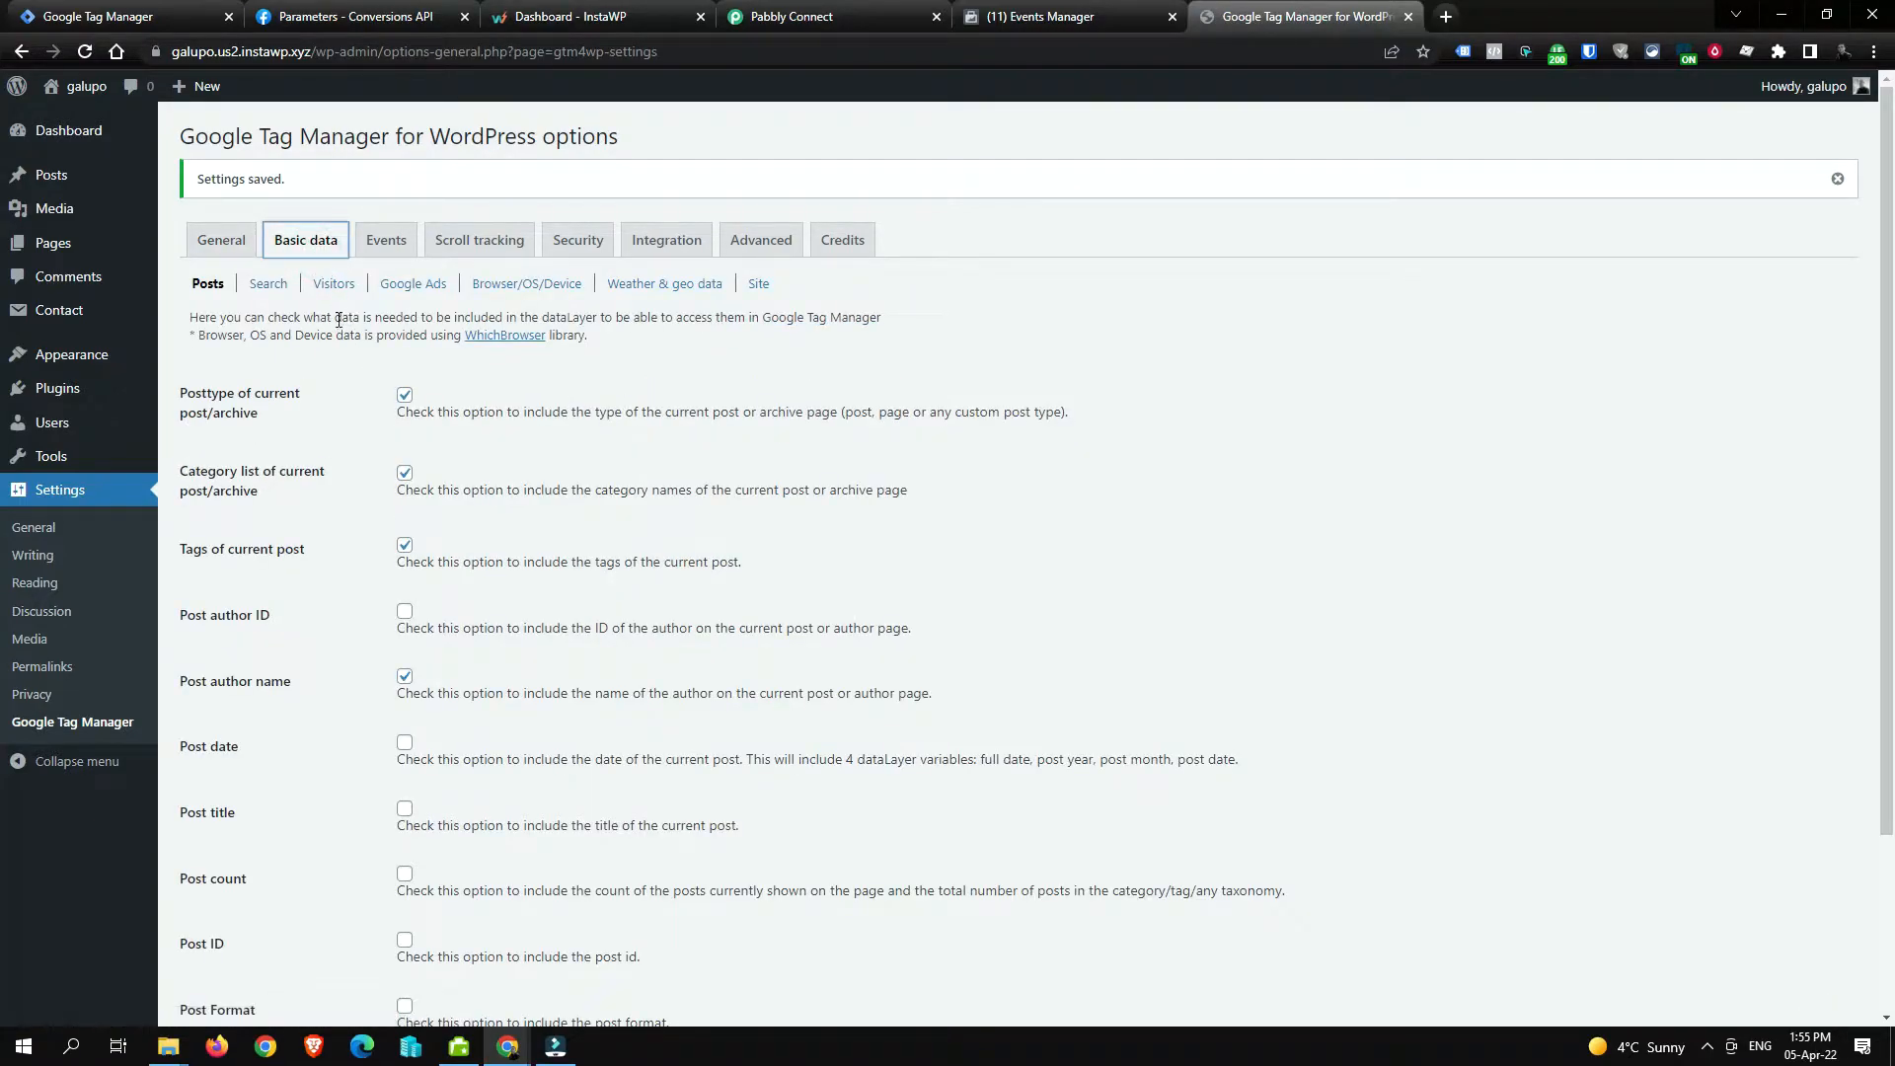
pyautogui.click(333, 284)
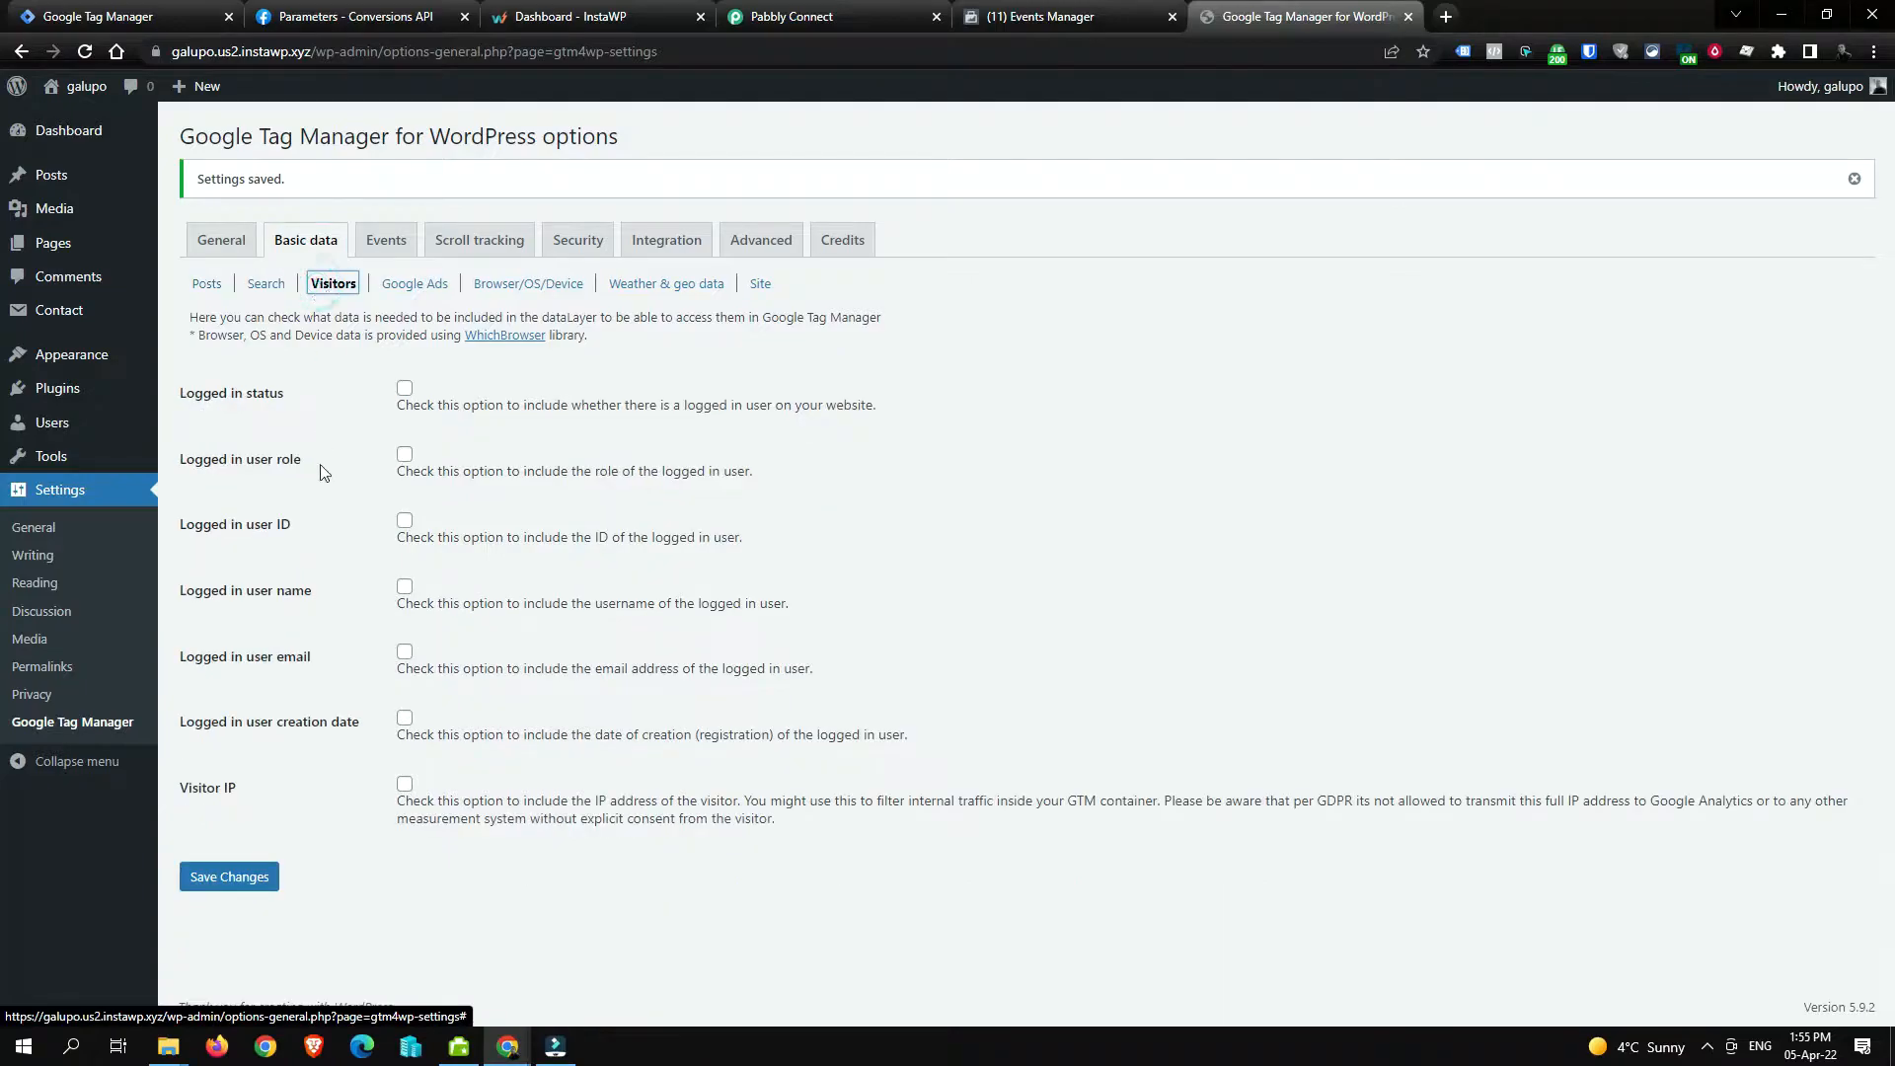
pyautogui.click(404, 784)
pyautogui.click(248, 878)
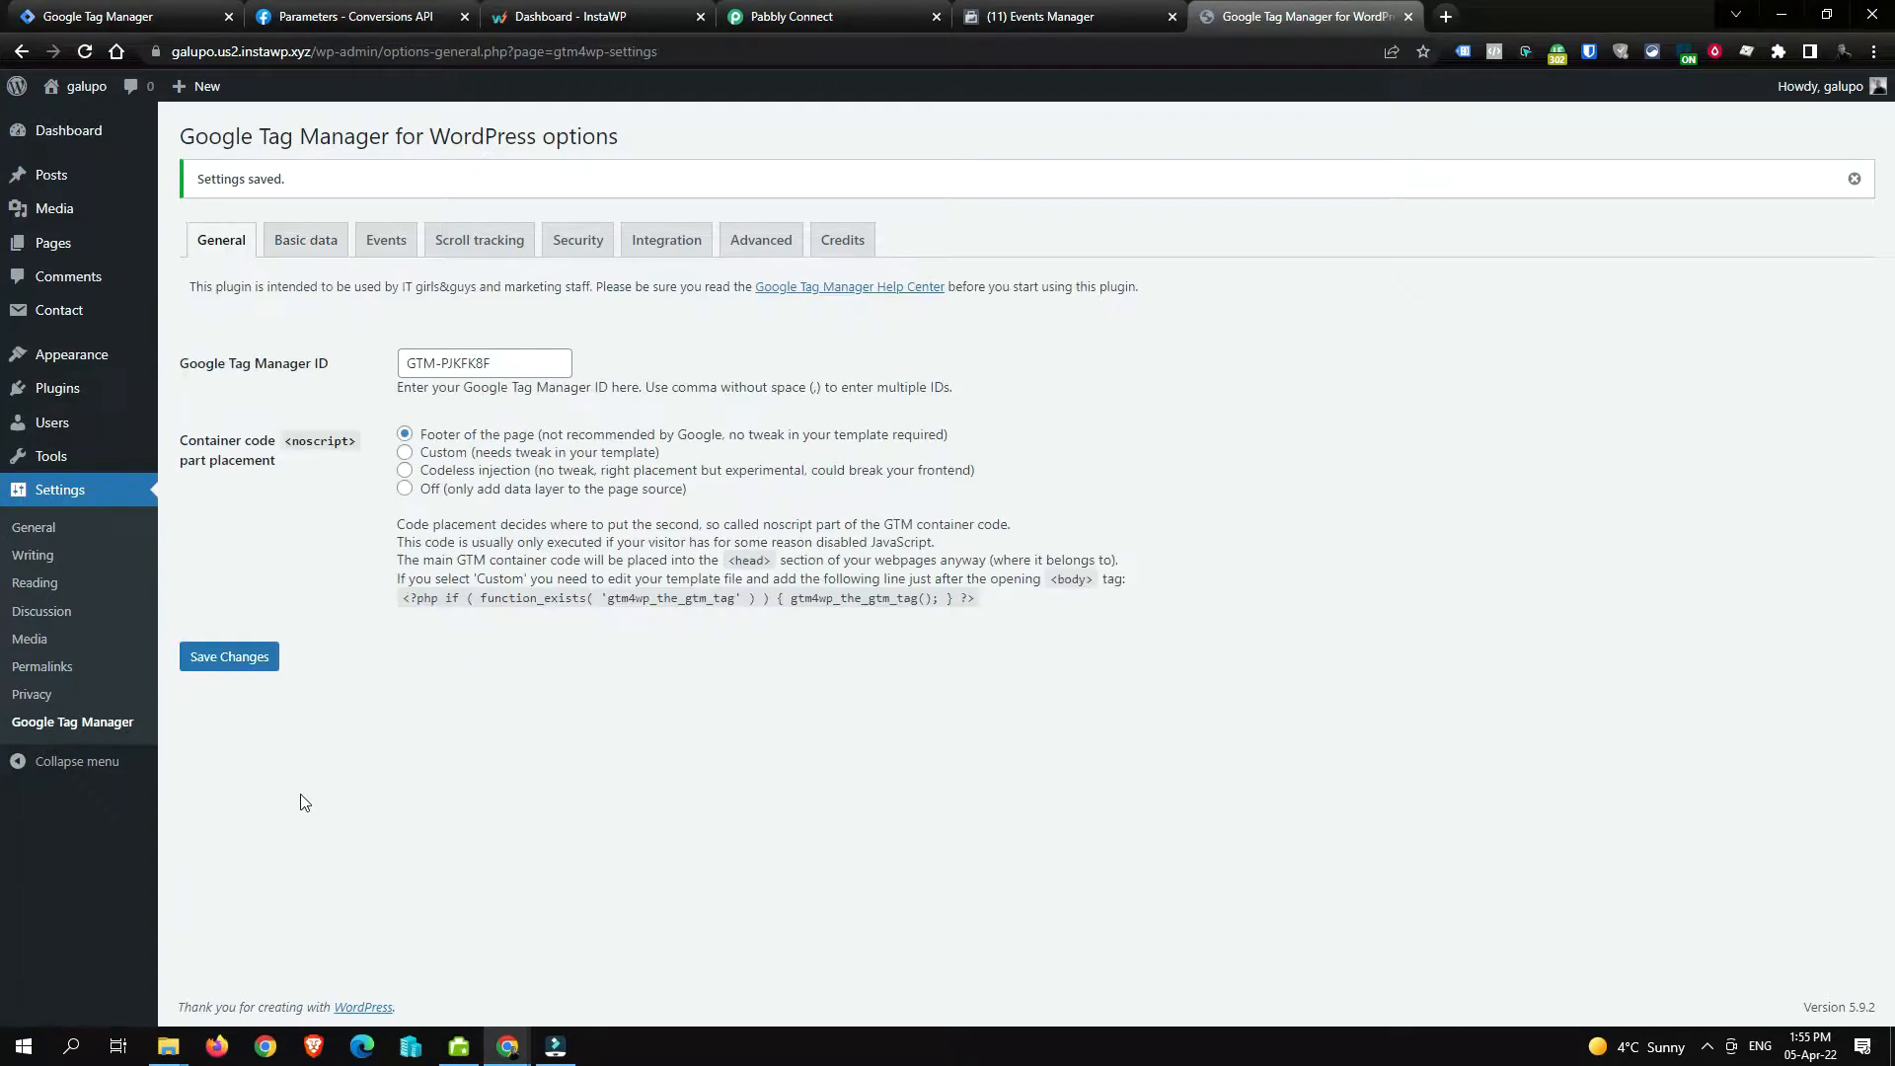
# Step: Tick the Contact Form 7 option under the Integration tab and save the plugin settings
pyautogui.click(395, 245)
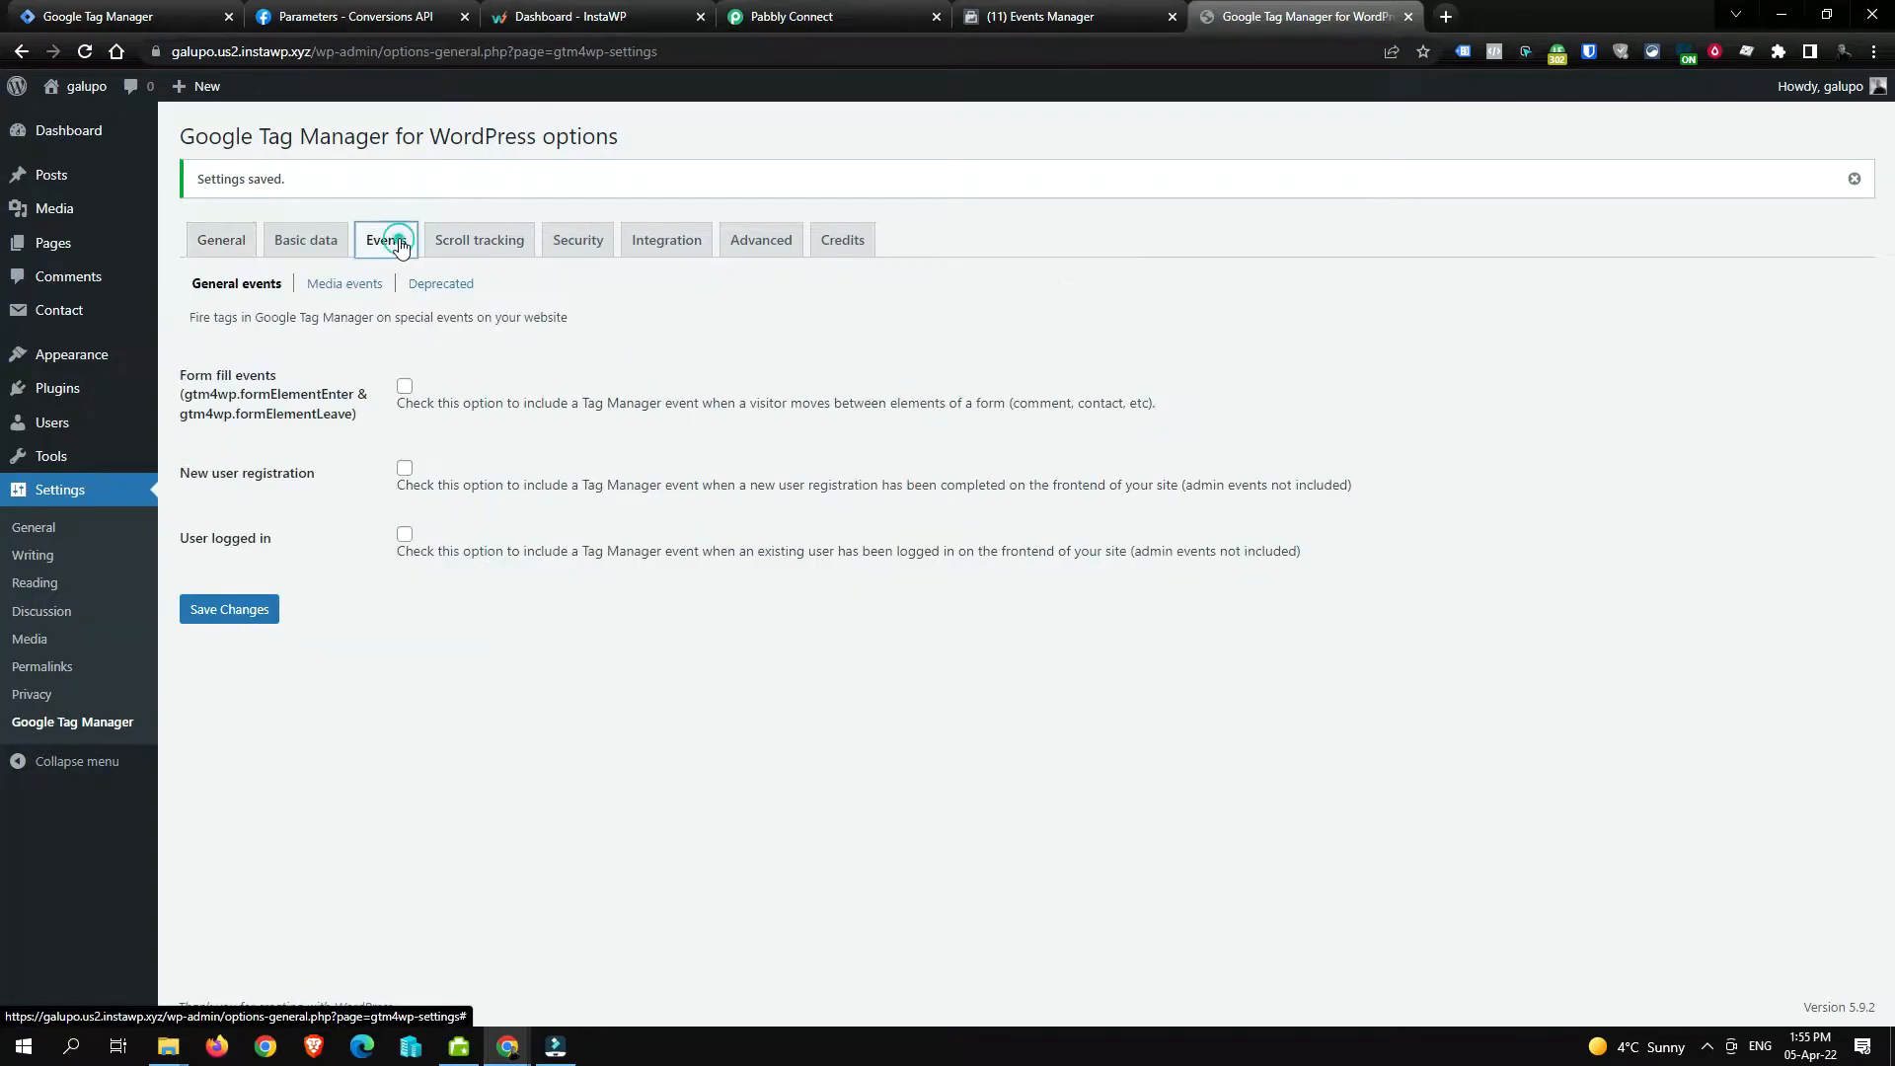
pyautogui.click(326, 242)
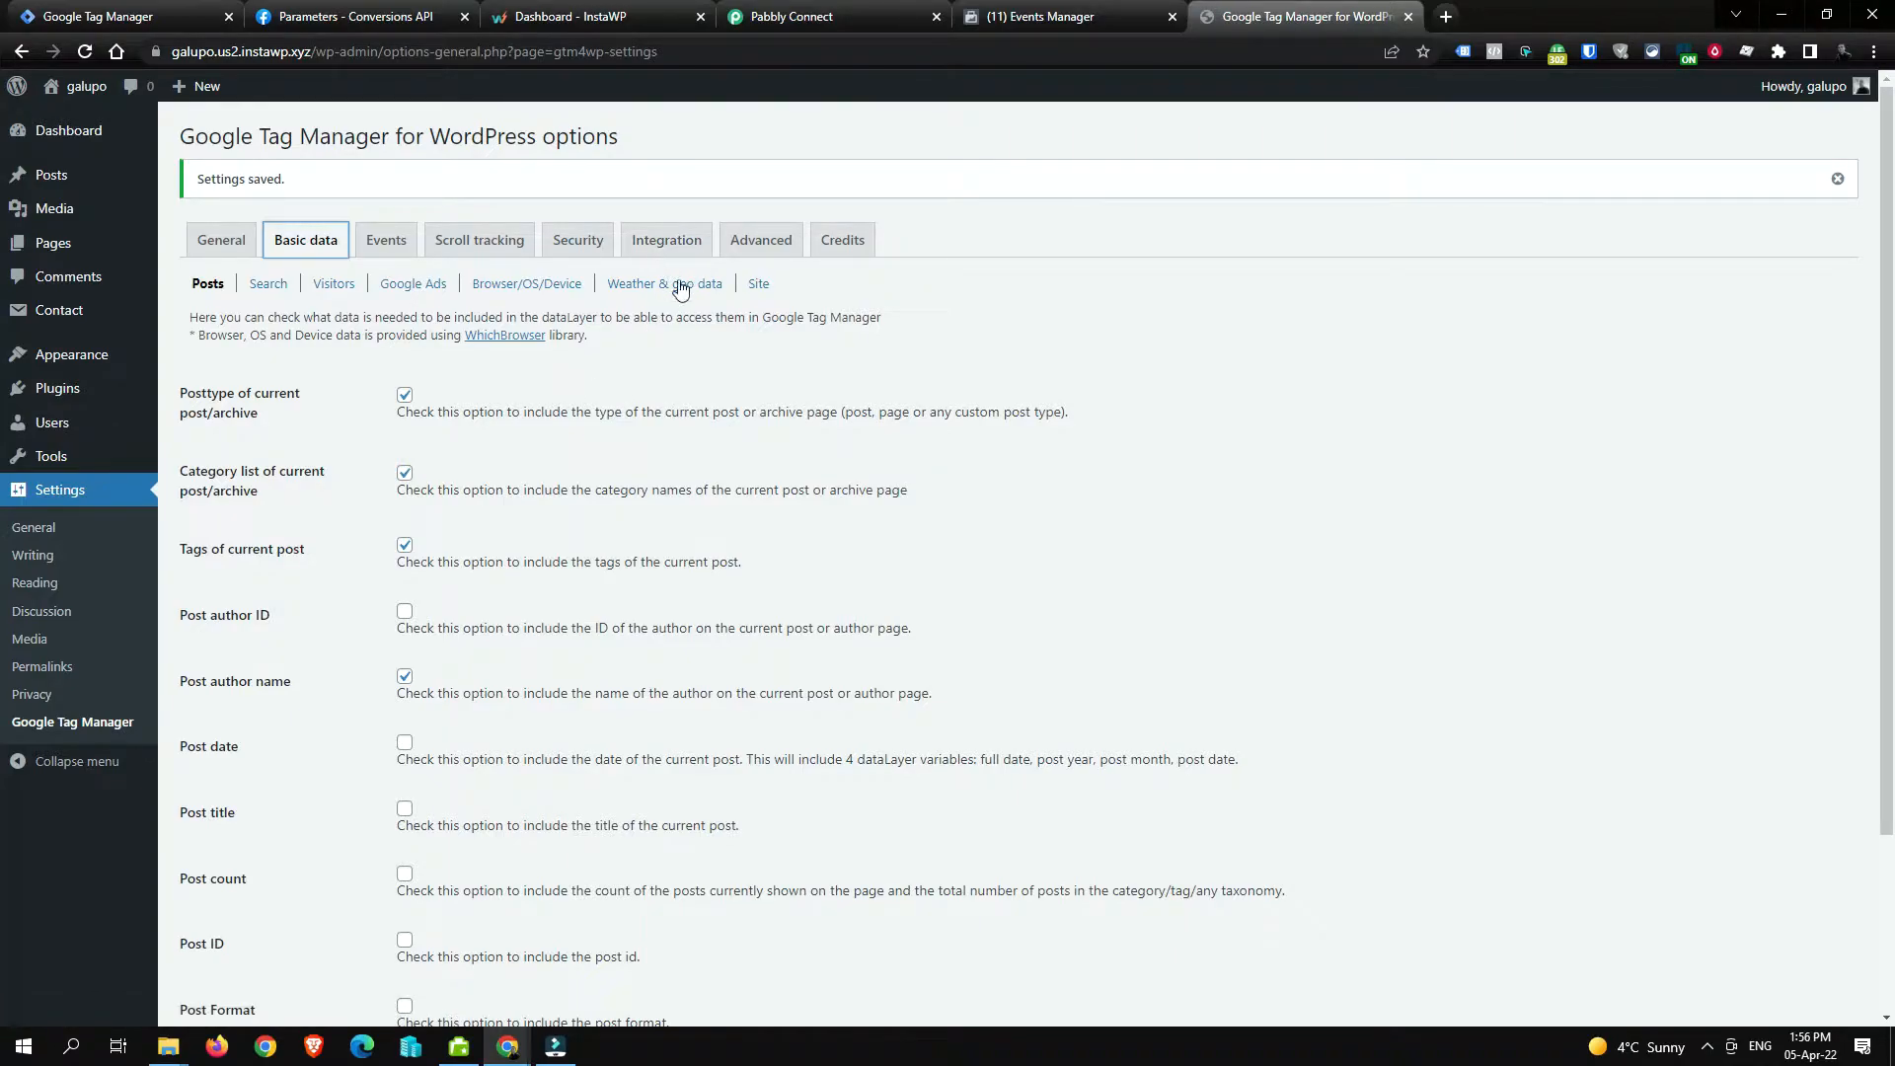
pyautogui.click(670, 249)
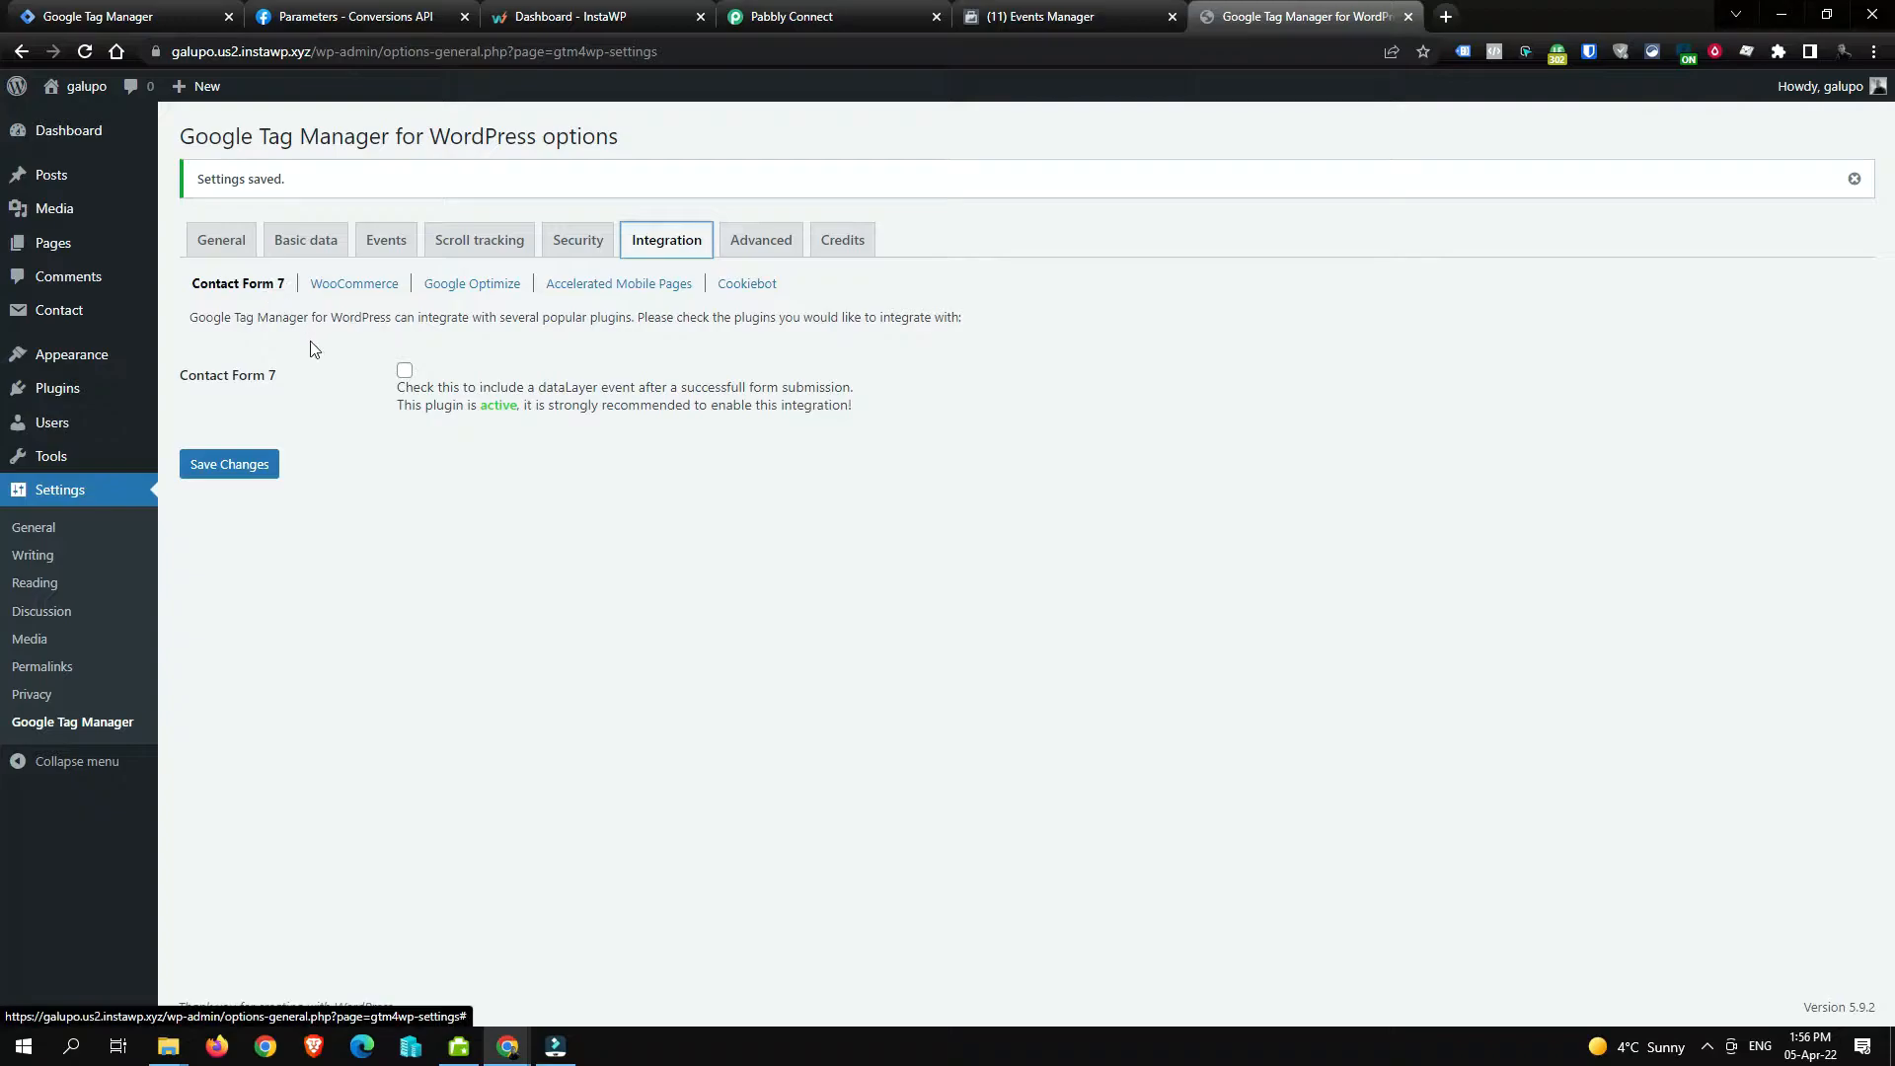
pyautogui.click(406, 375)
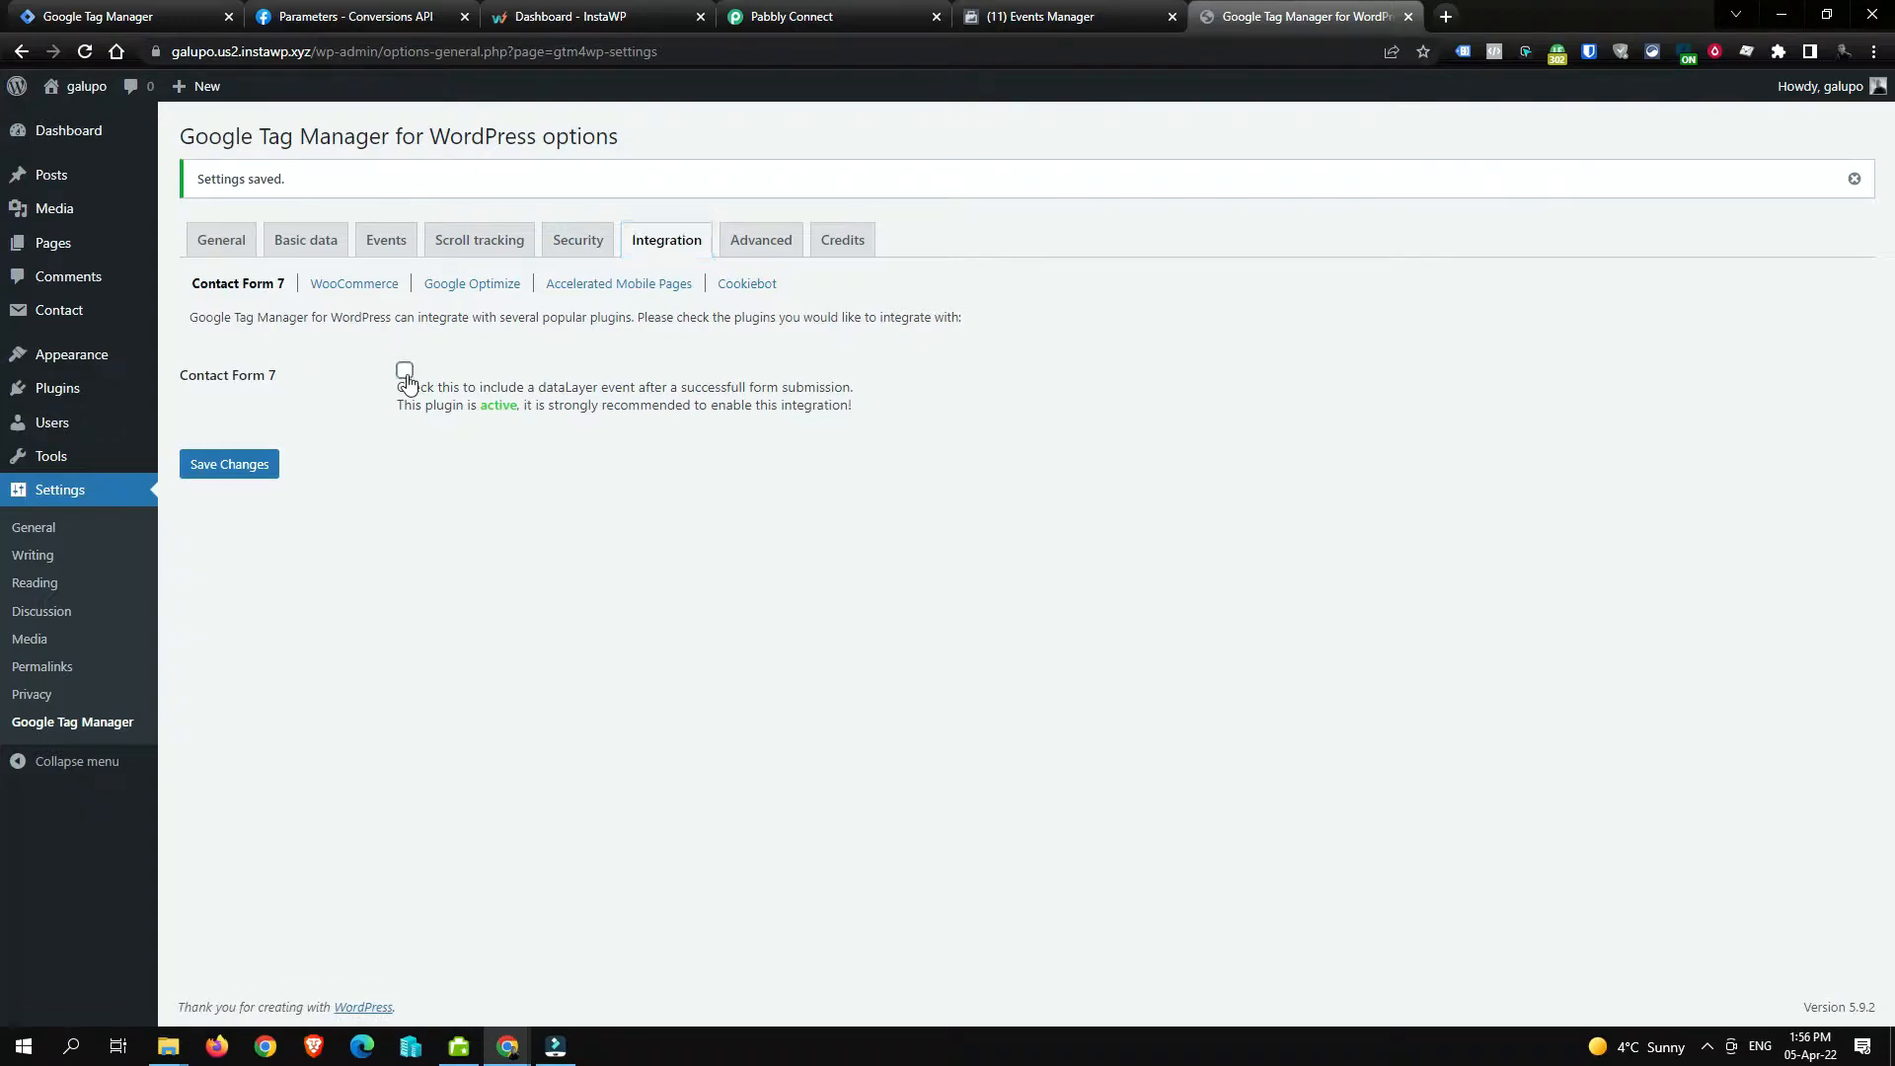
pyautogui.click(235, 466)
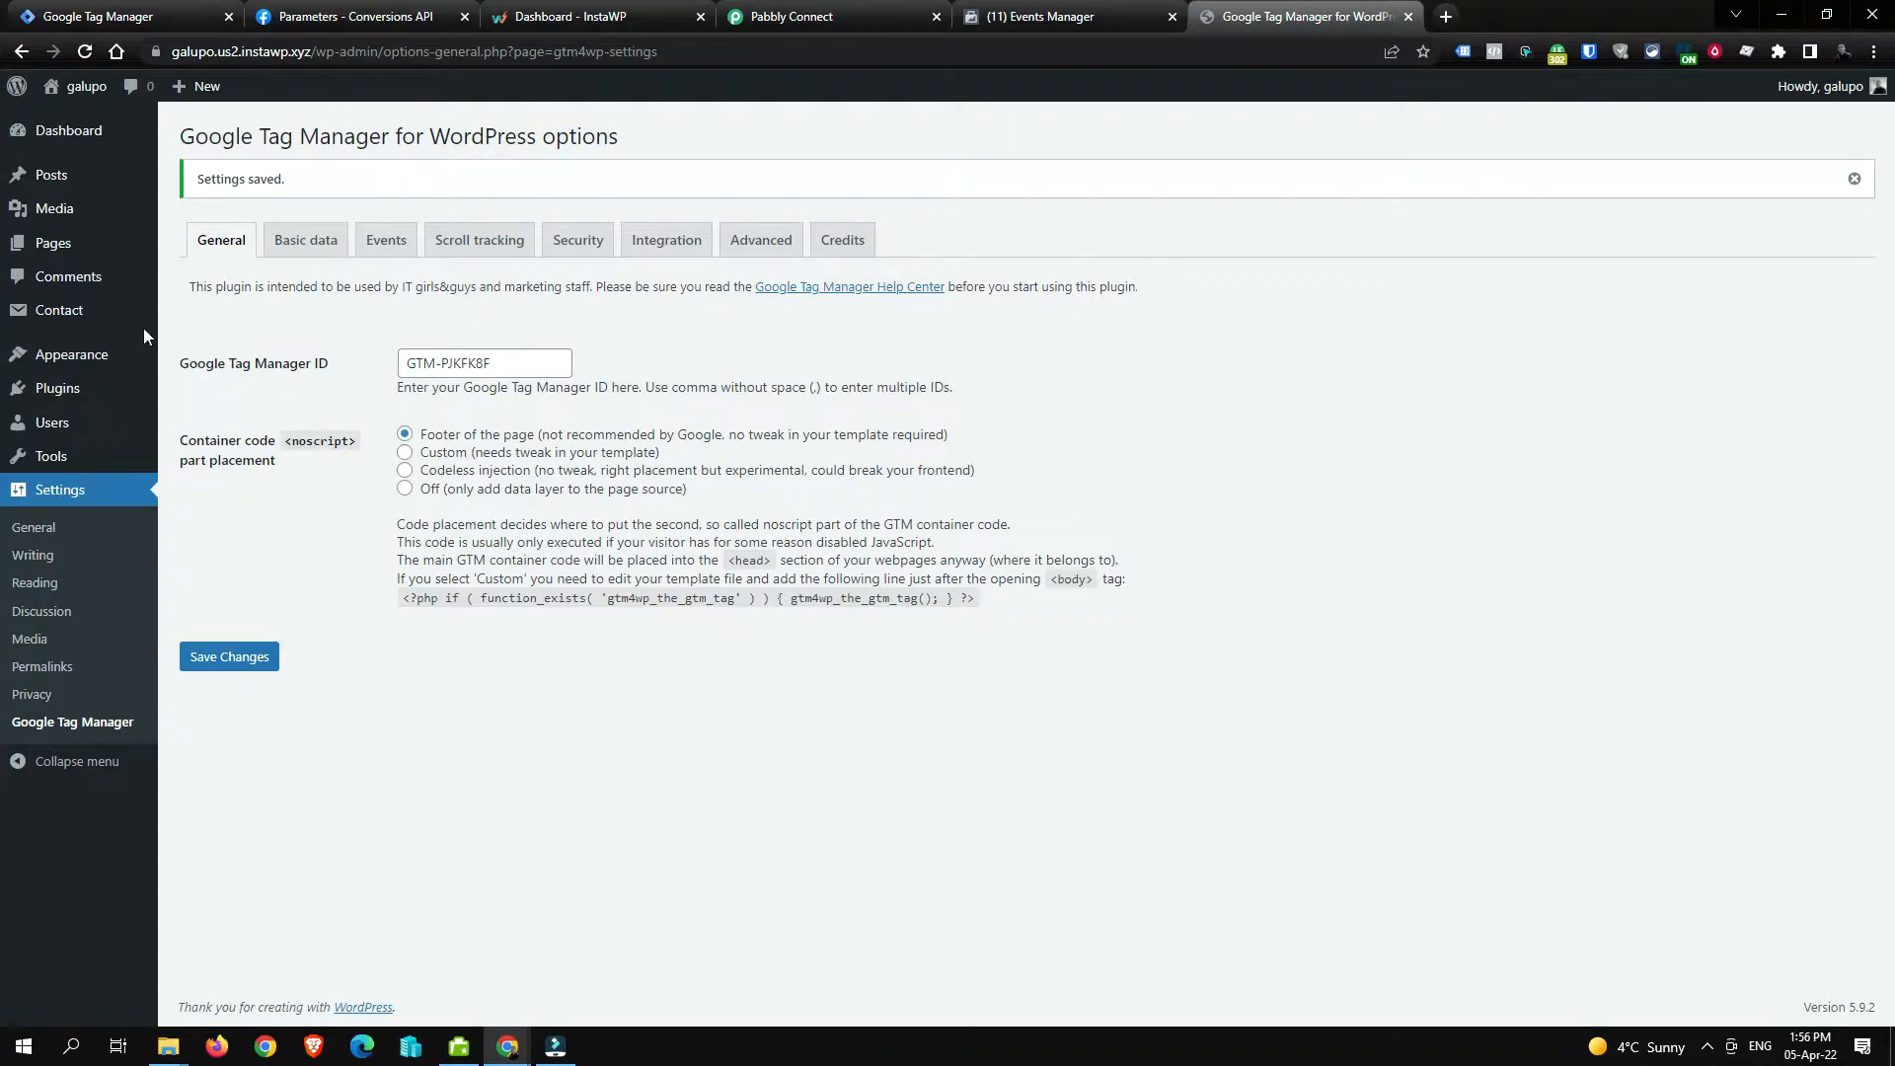
pyautogui.moveTo(104, 313)
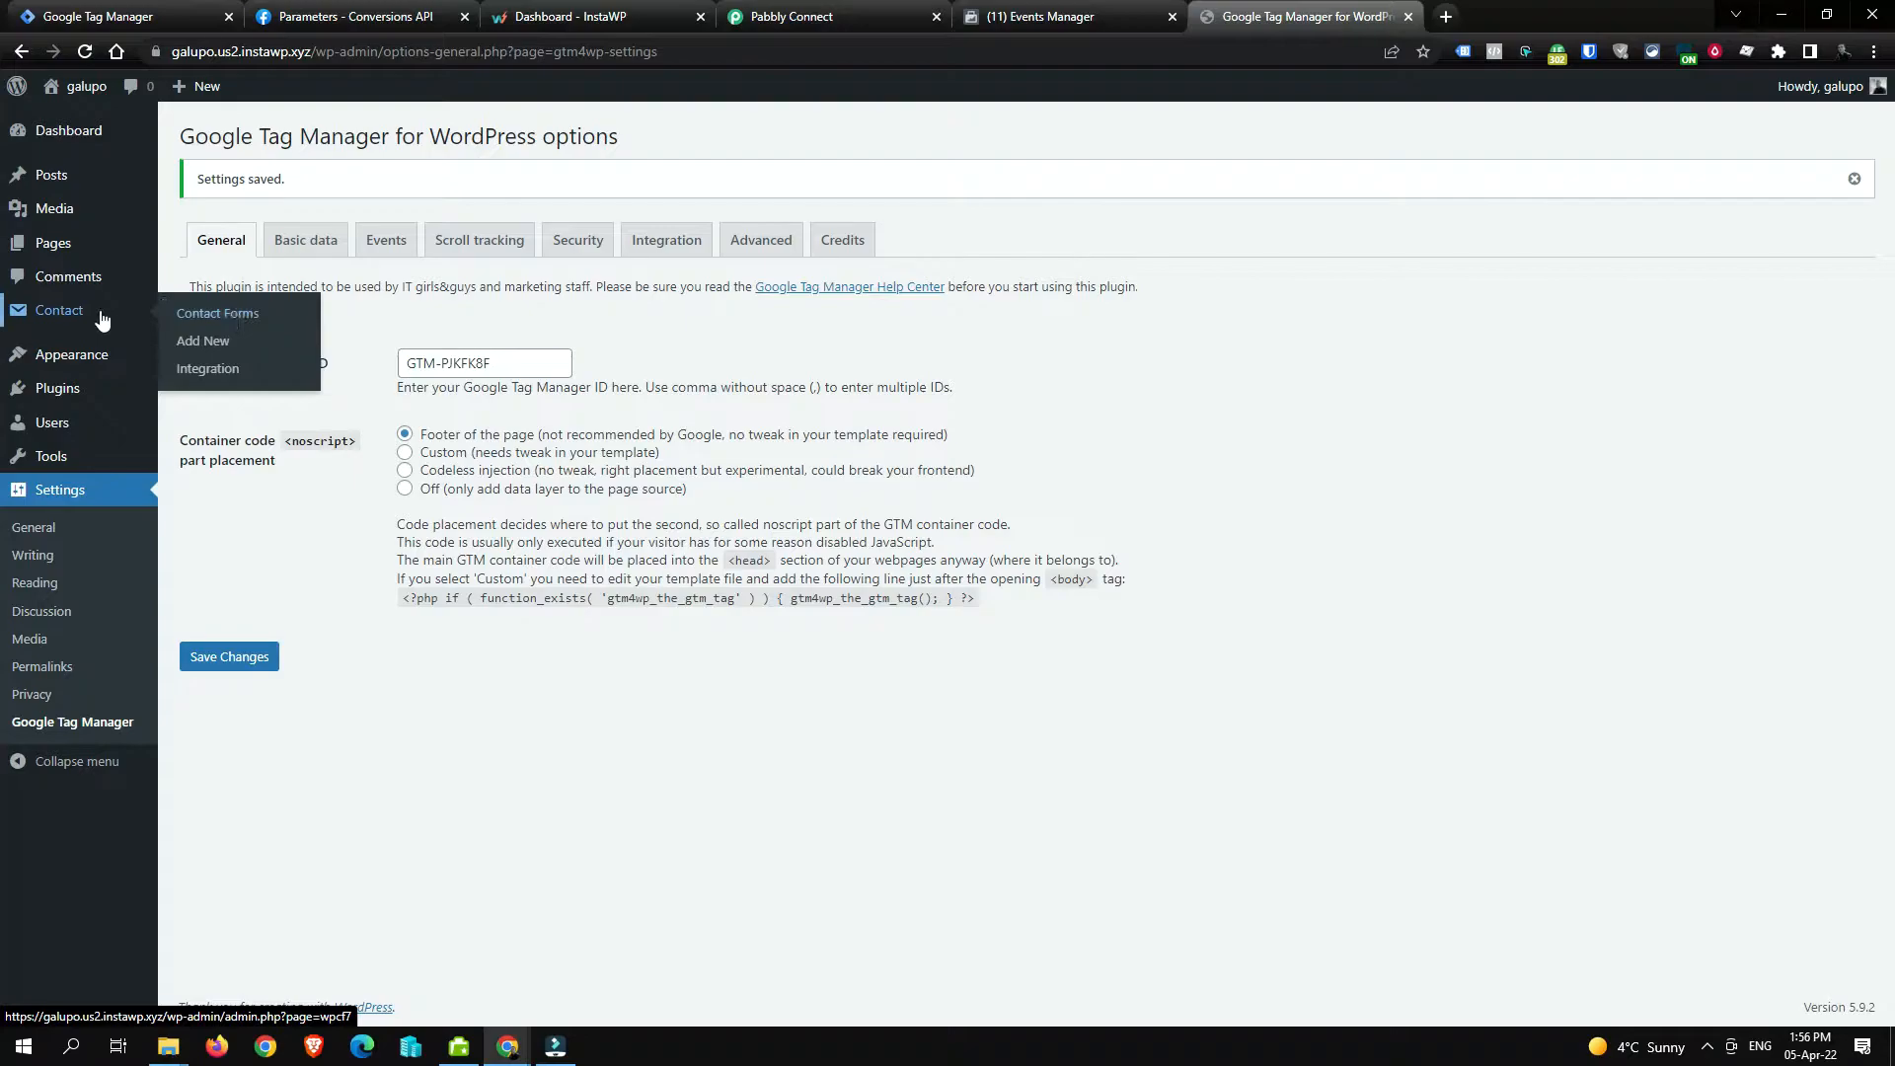
# Step: Copy the Contact form 1 shortcode and open the Sample Page in the editor
pyautogui.click(247, 326)
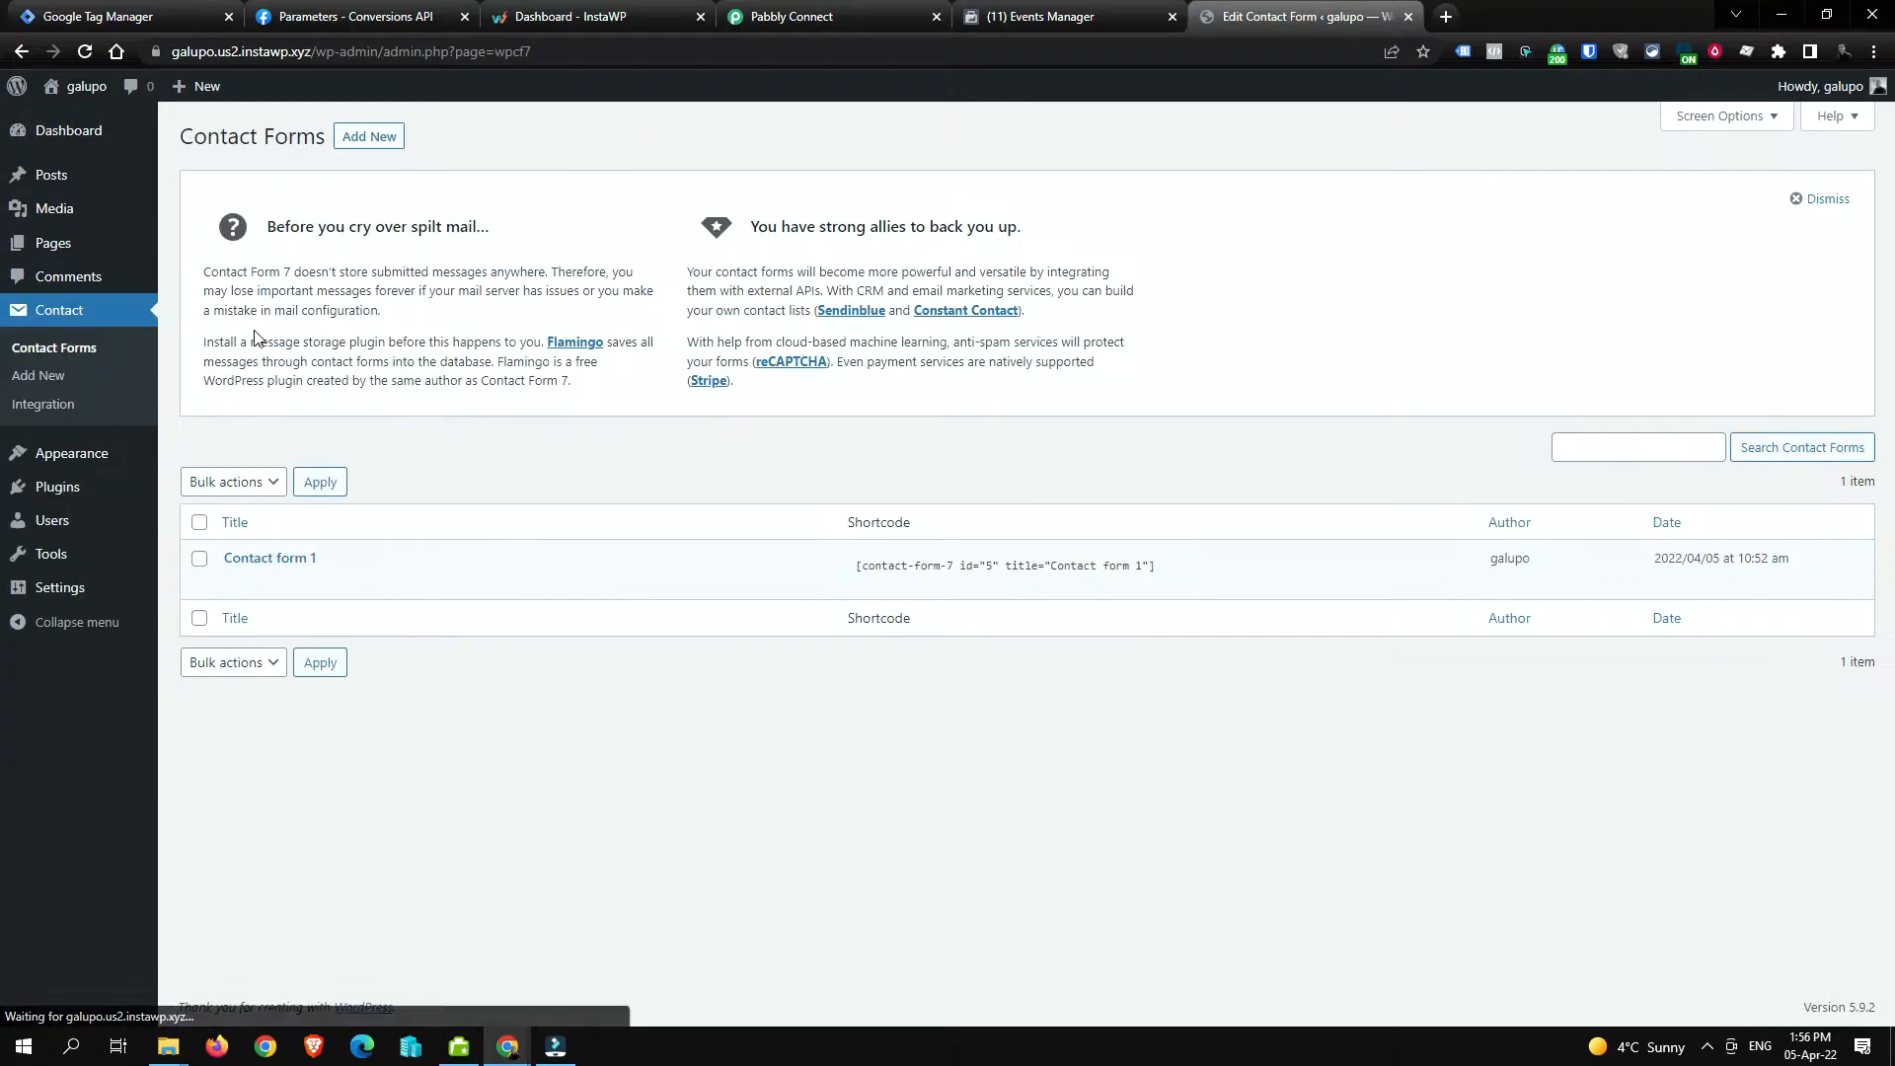
pyautogui.click(1074, 568)
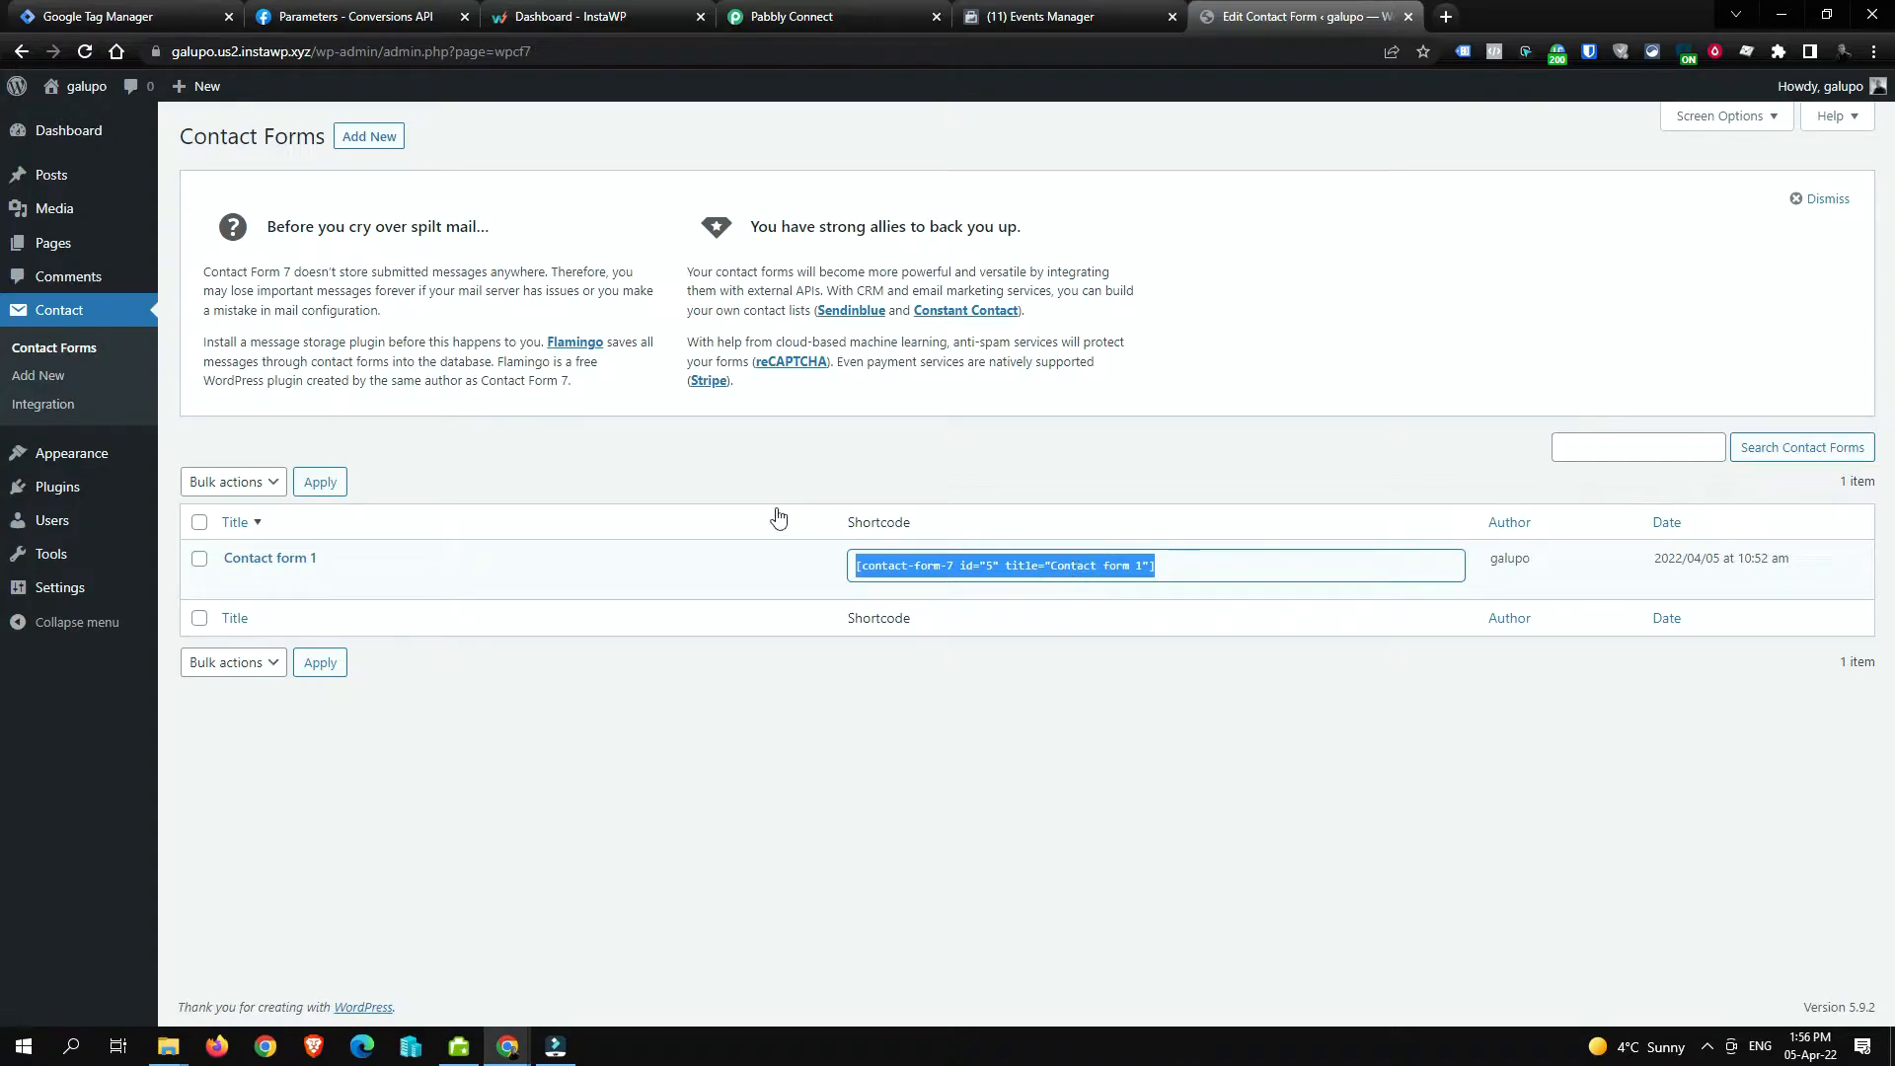
pyautogui.click(210, 254)
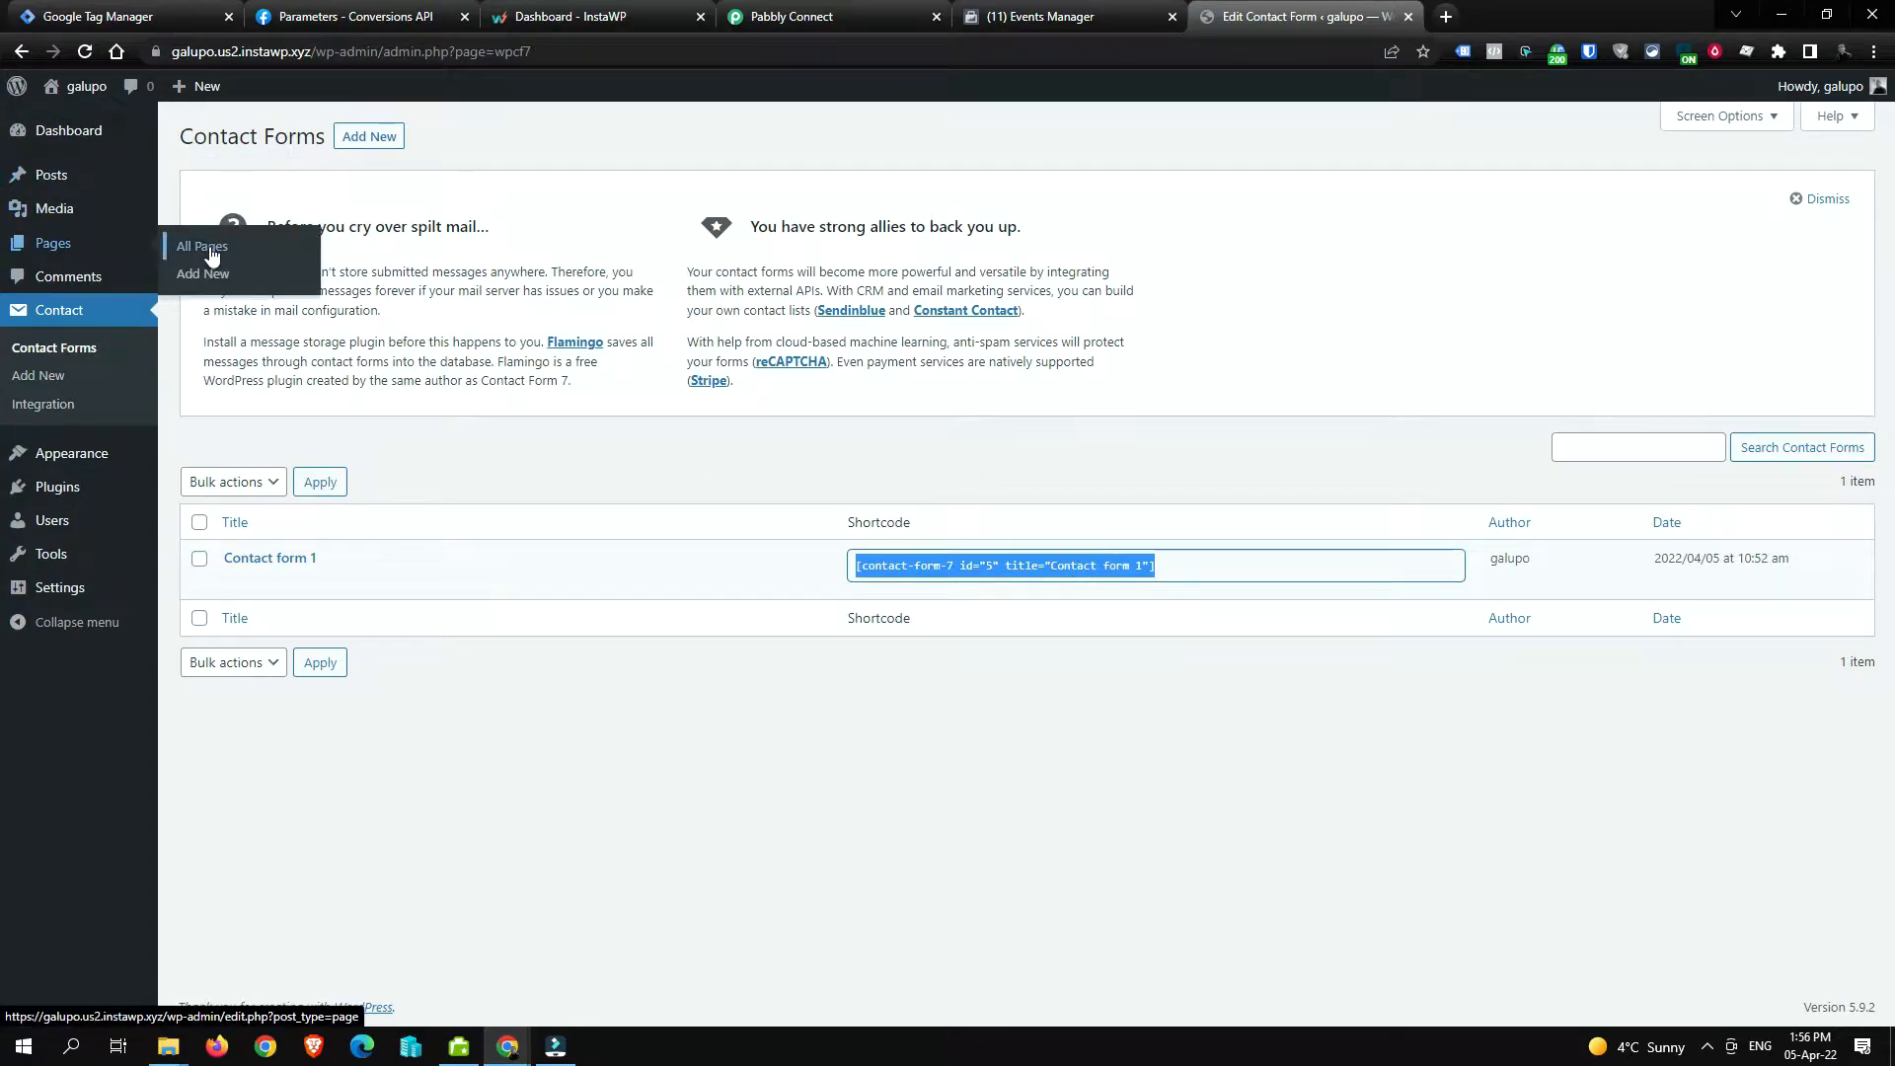
pyautogui.click(213, 257)
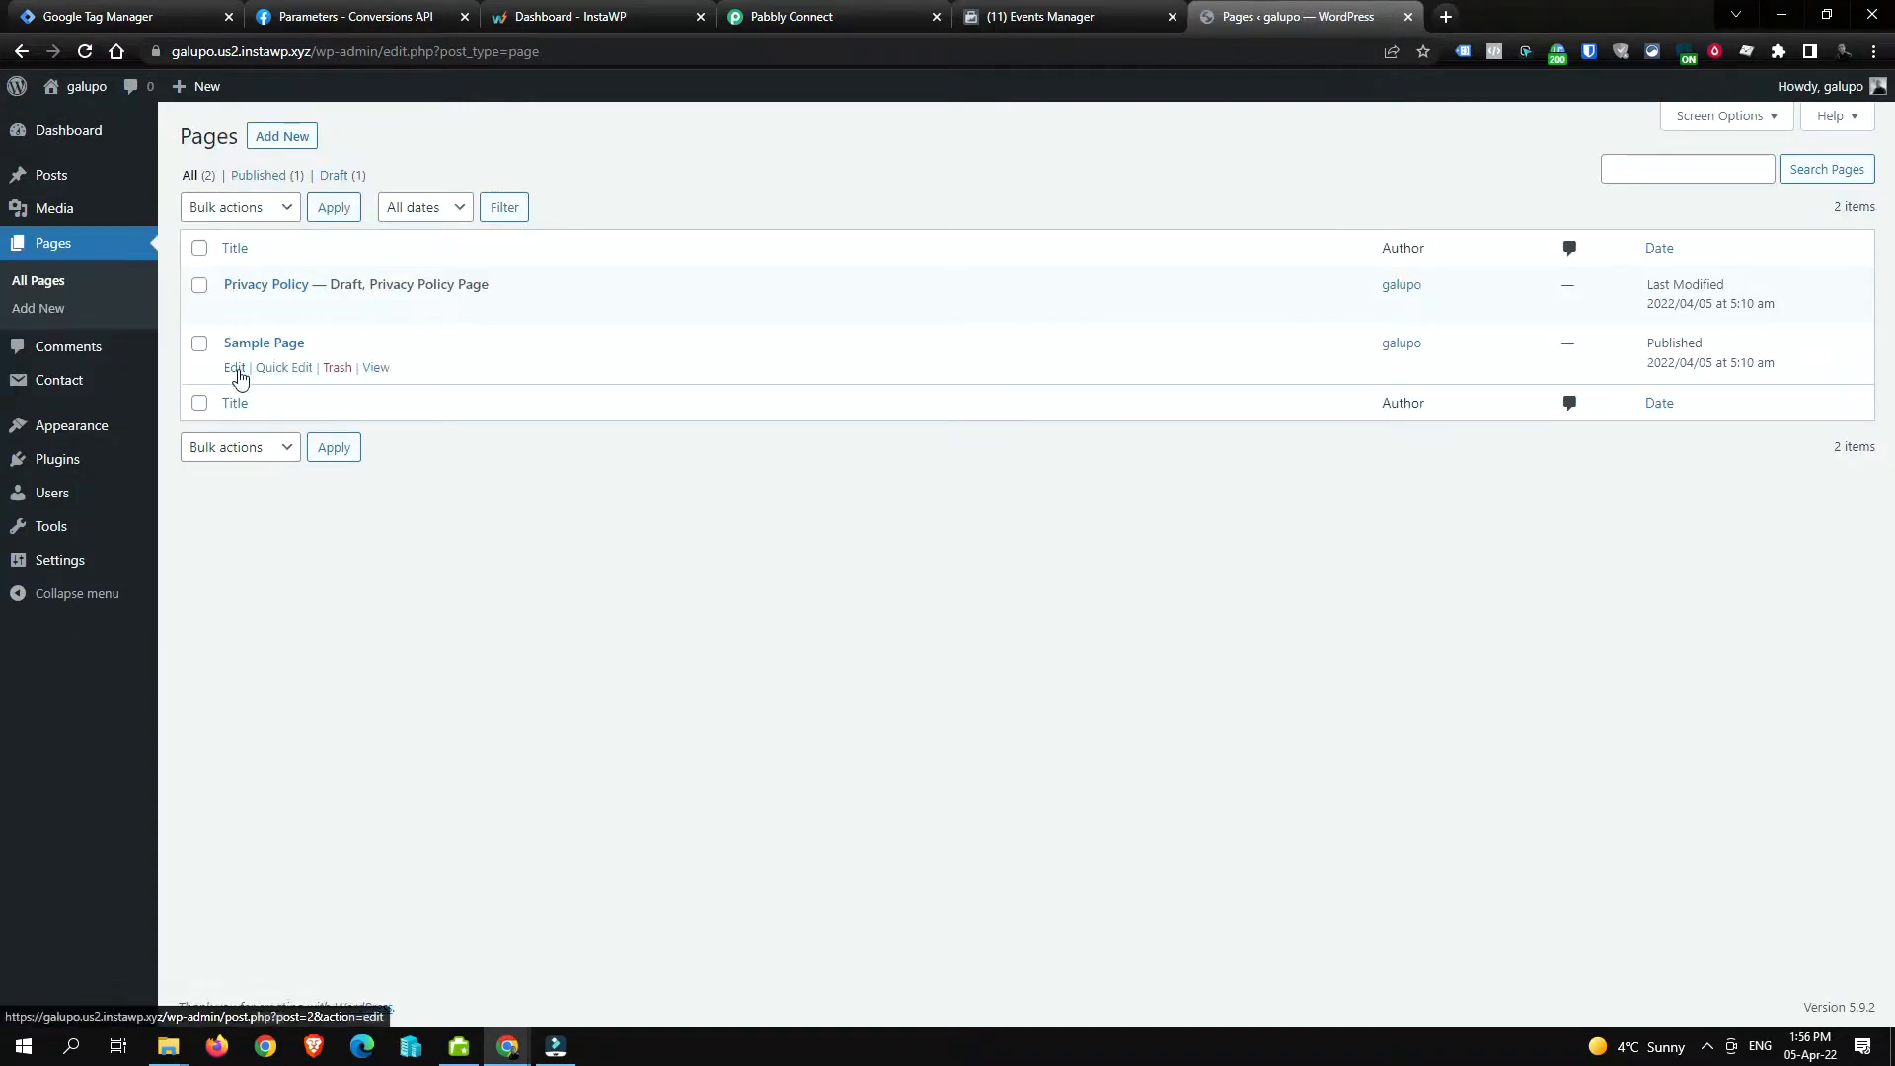
pyautogui.click(236, 370)
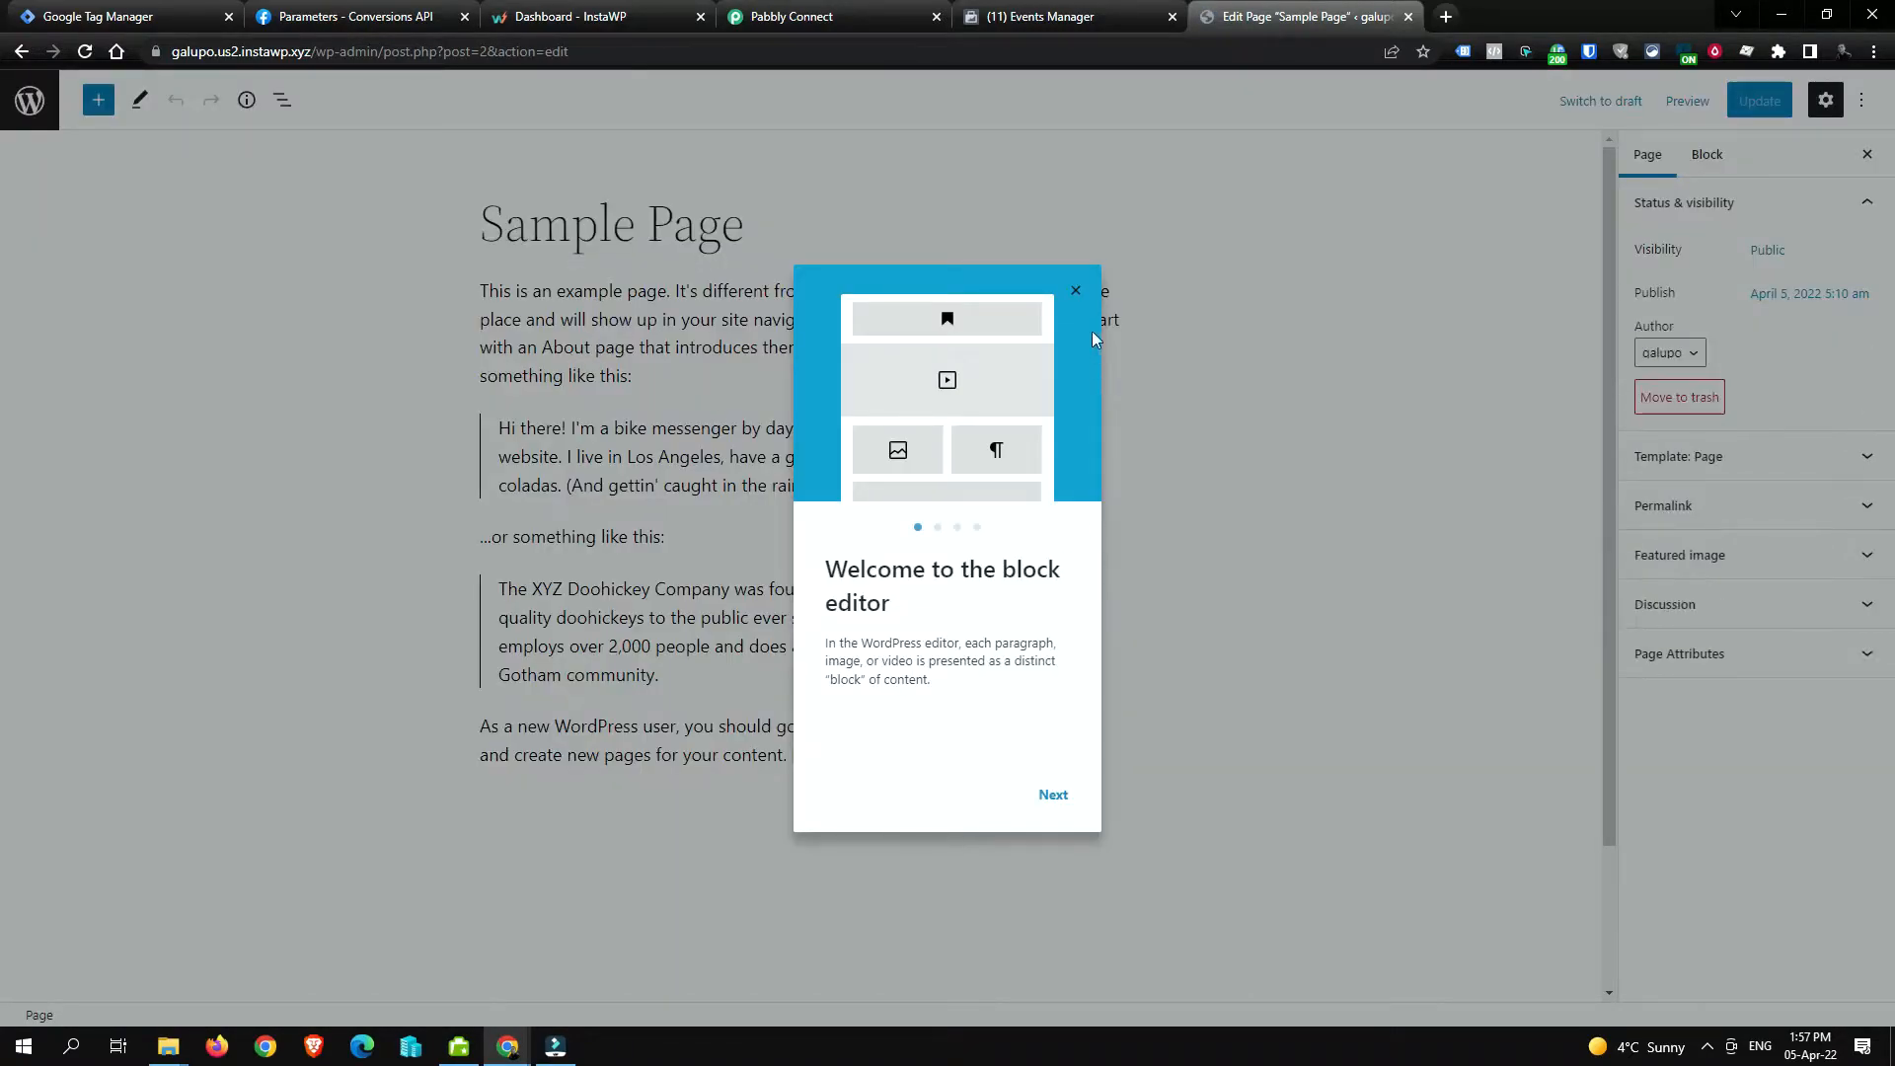
# Step: Insert the contact form above the Sample Page text and update the page
pyautogui.click(1076, 291)
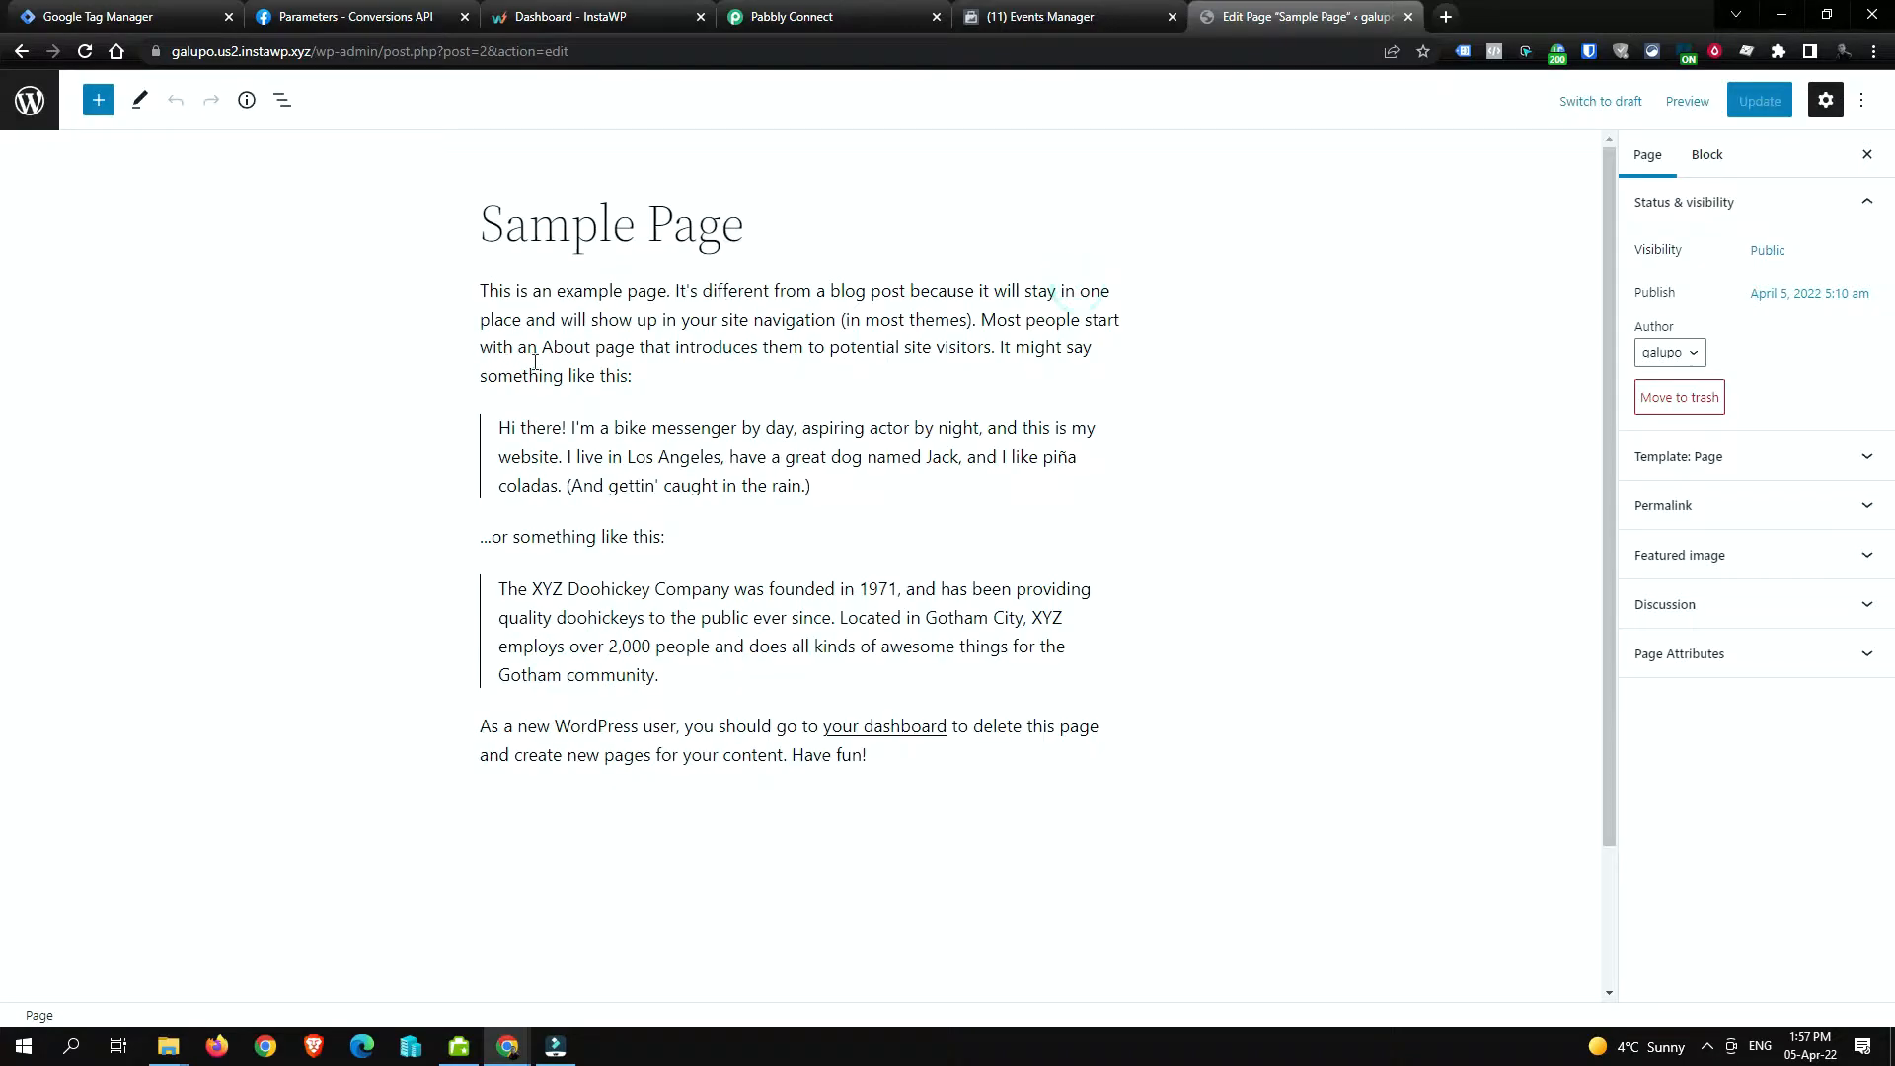
pyautogui.click(476, 291)
pyautogui.press('Return')
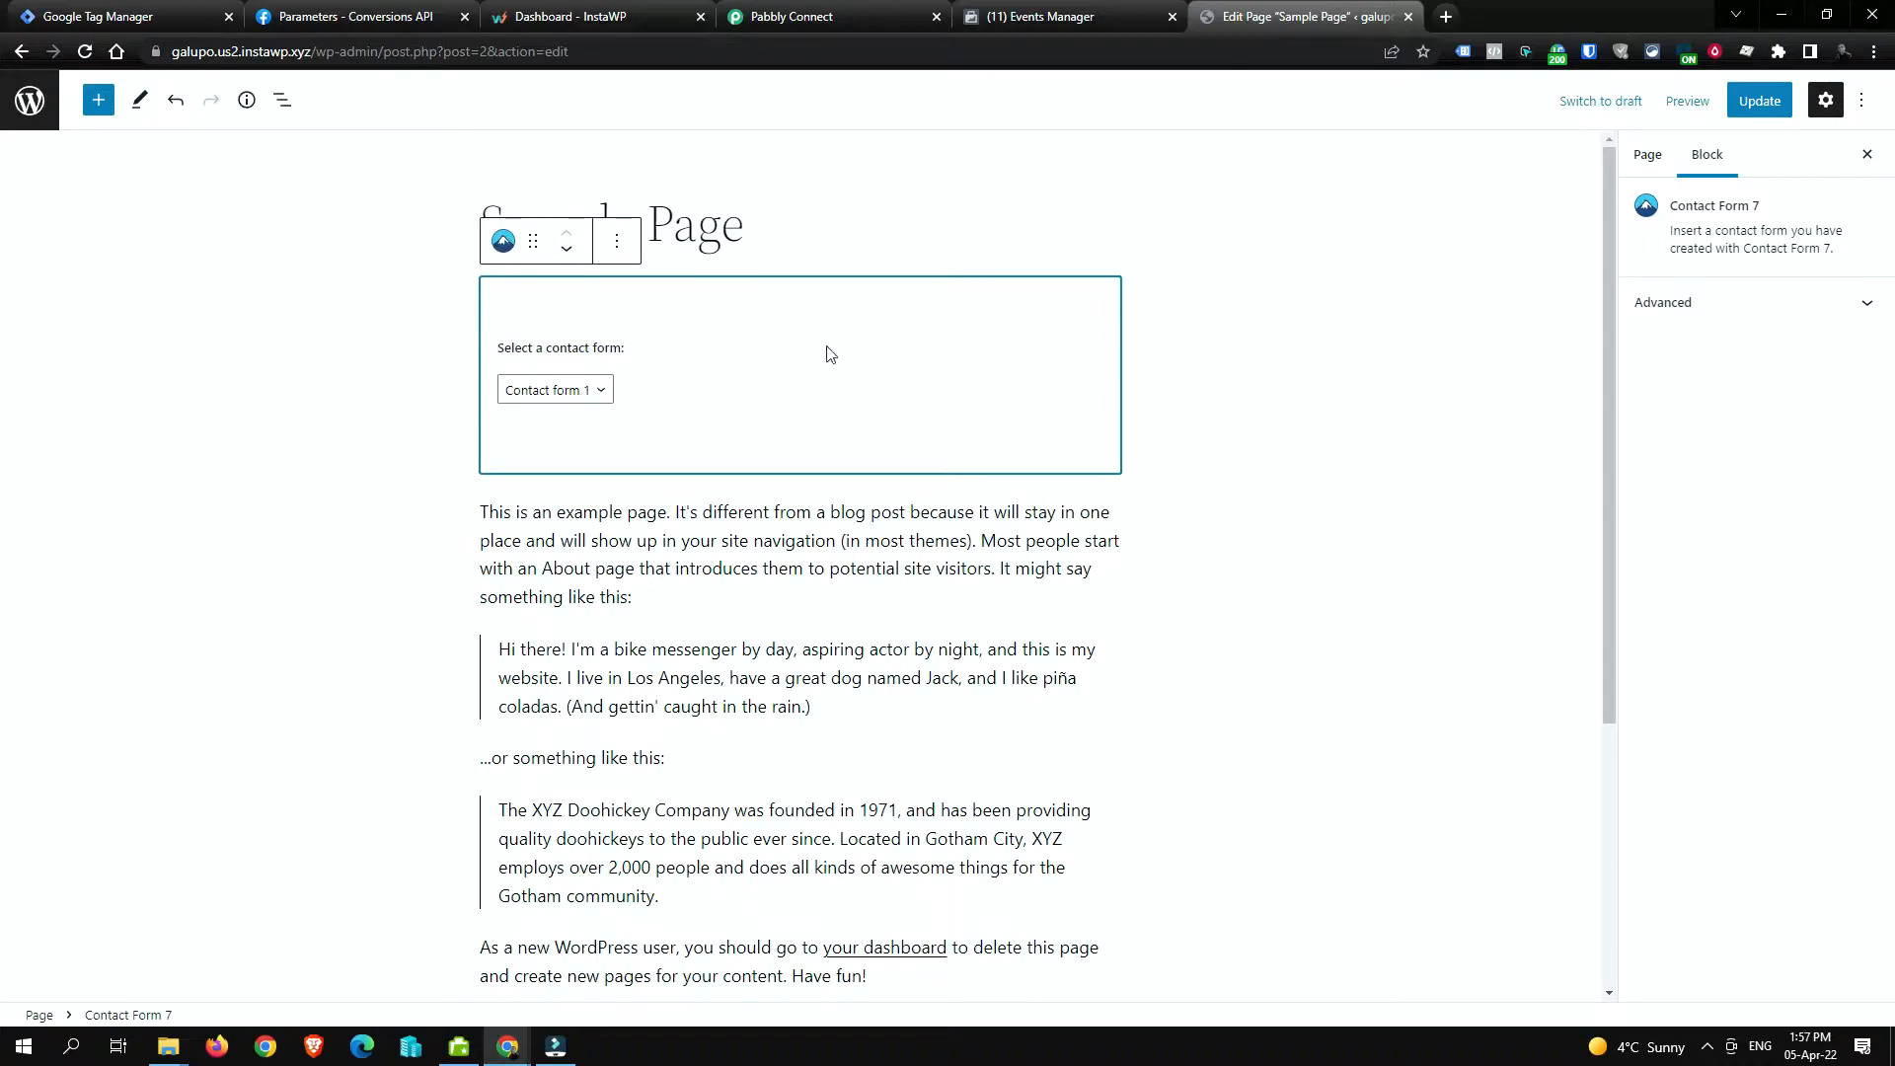
pyautogui.click(1780, 107)
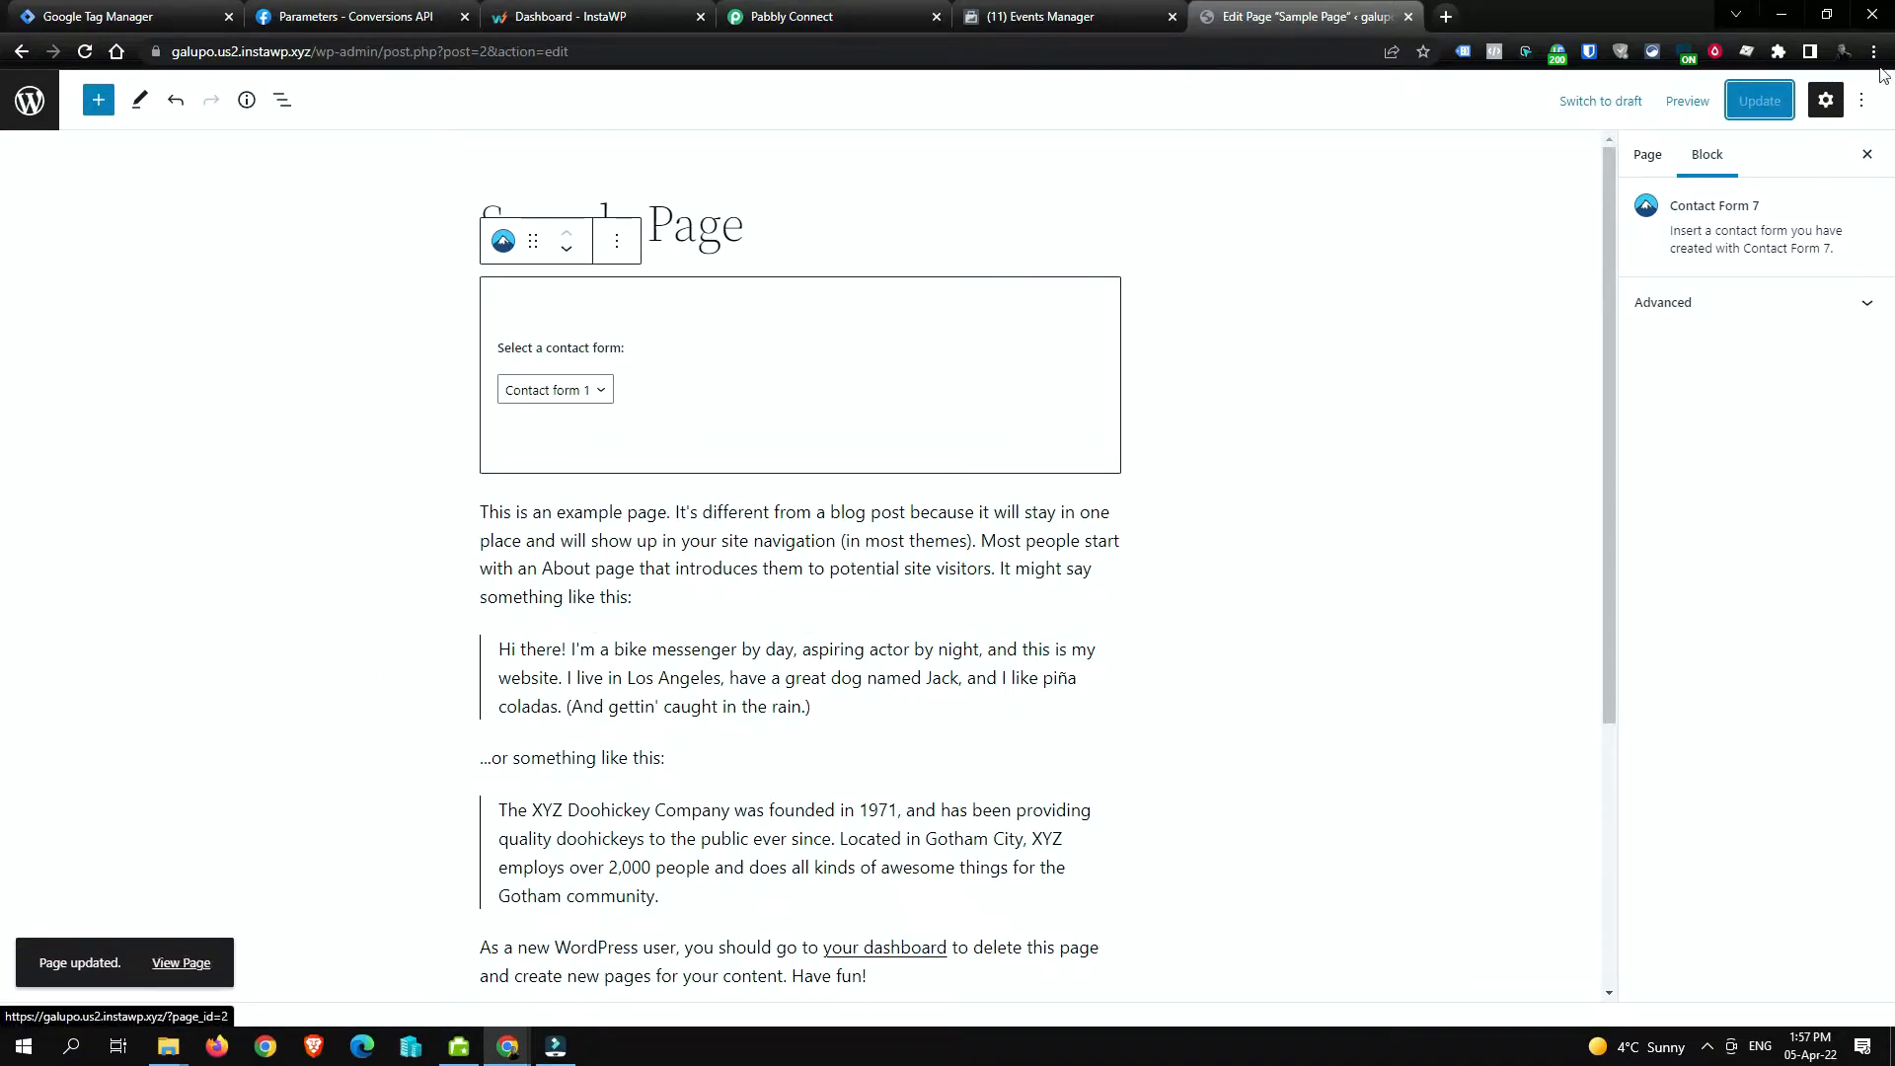
# Step: View the live Sample Page to confirm the contact form appears
pyautogui.click(181, 962)
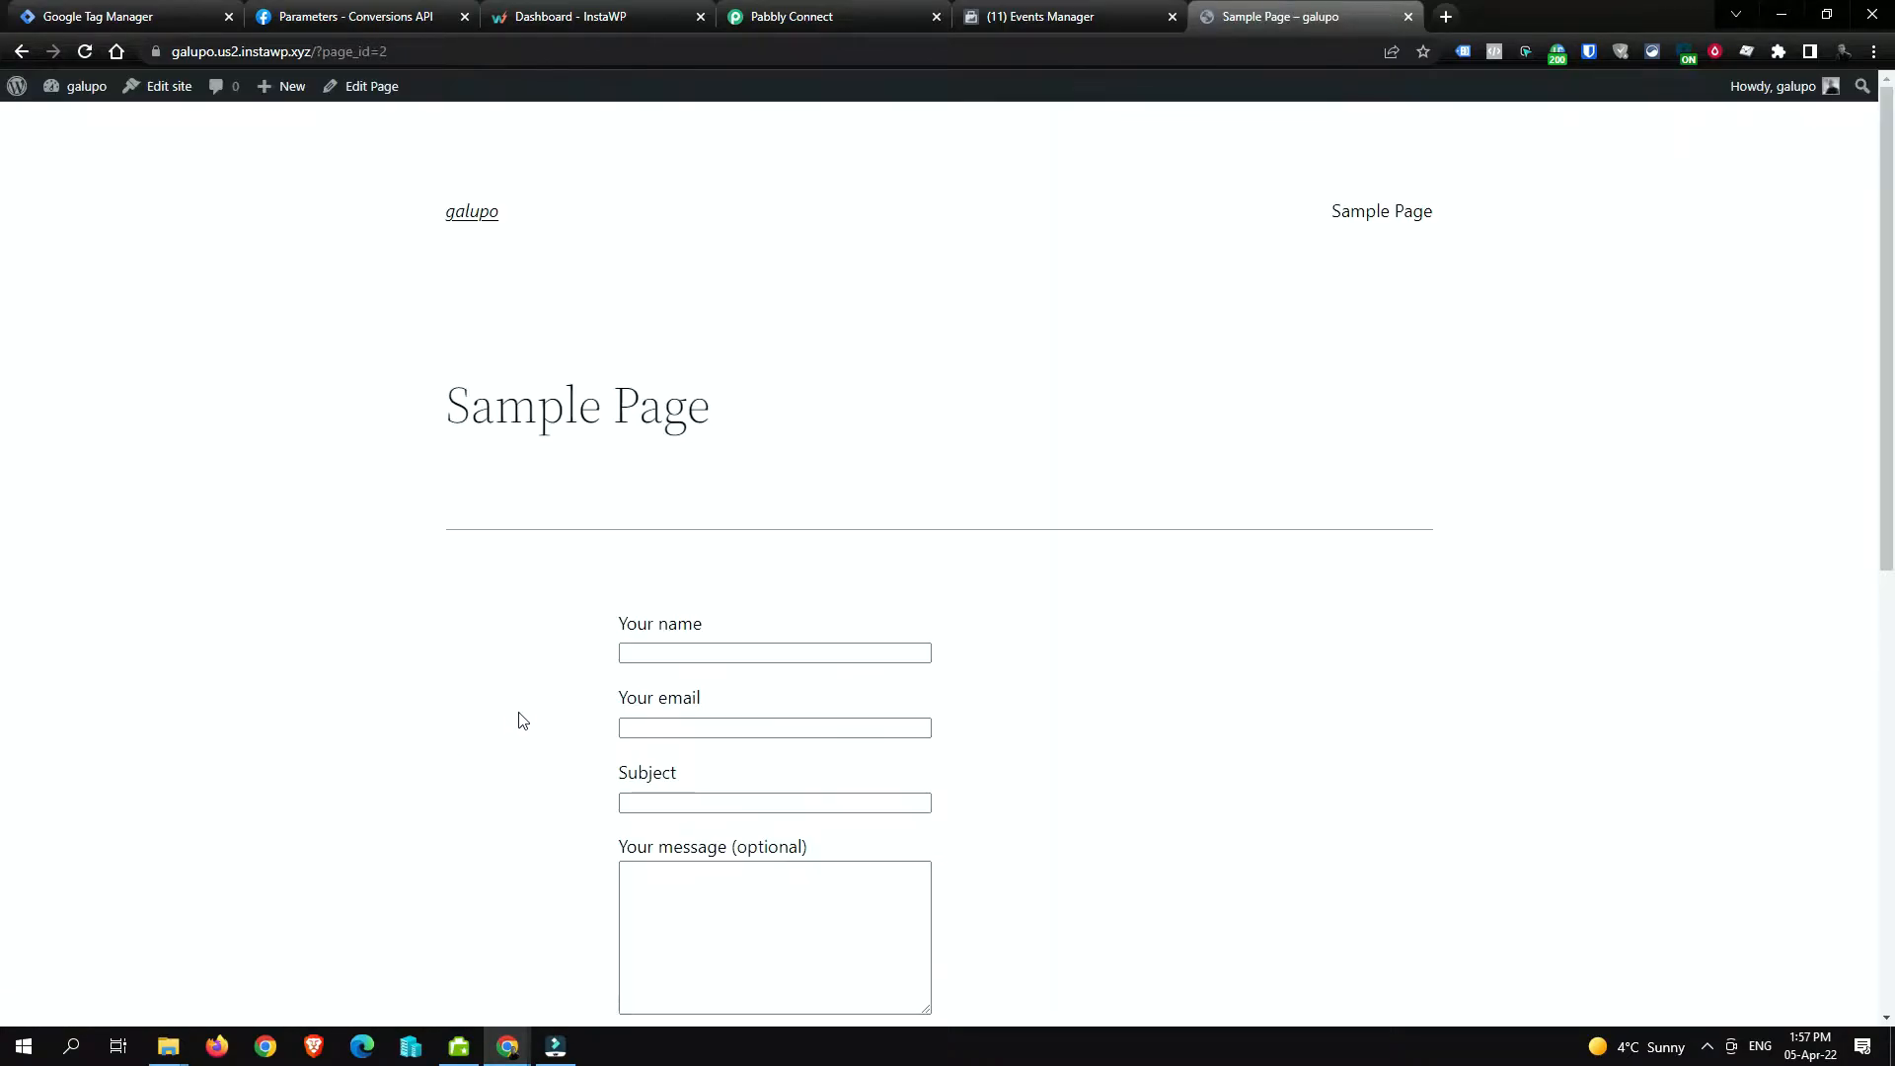
pyautogui.scroll(-4, 766, 689)
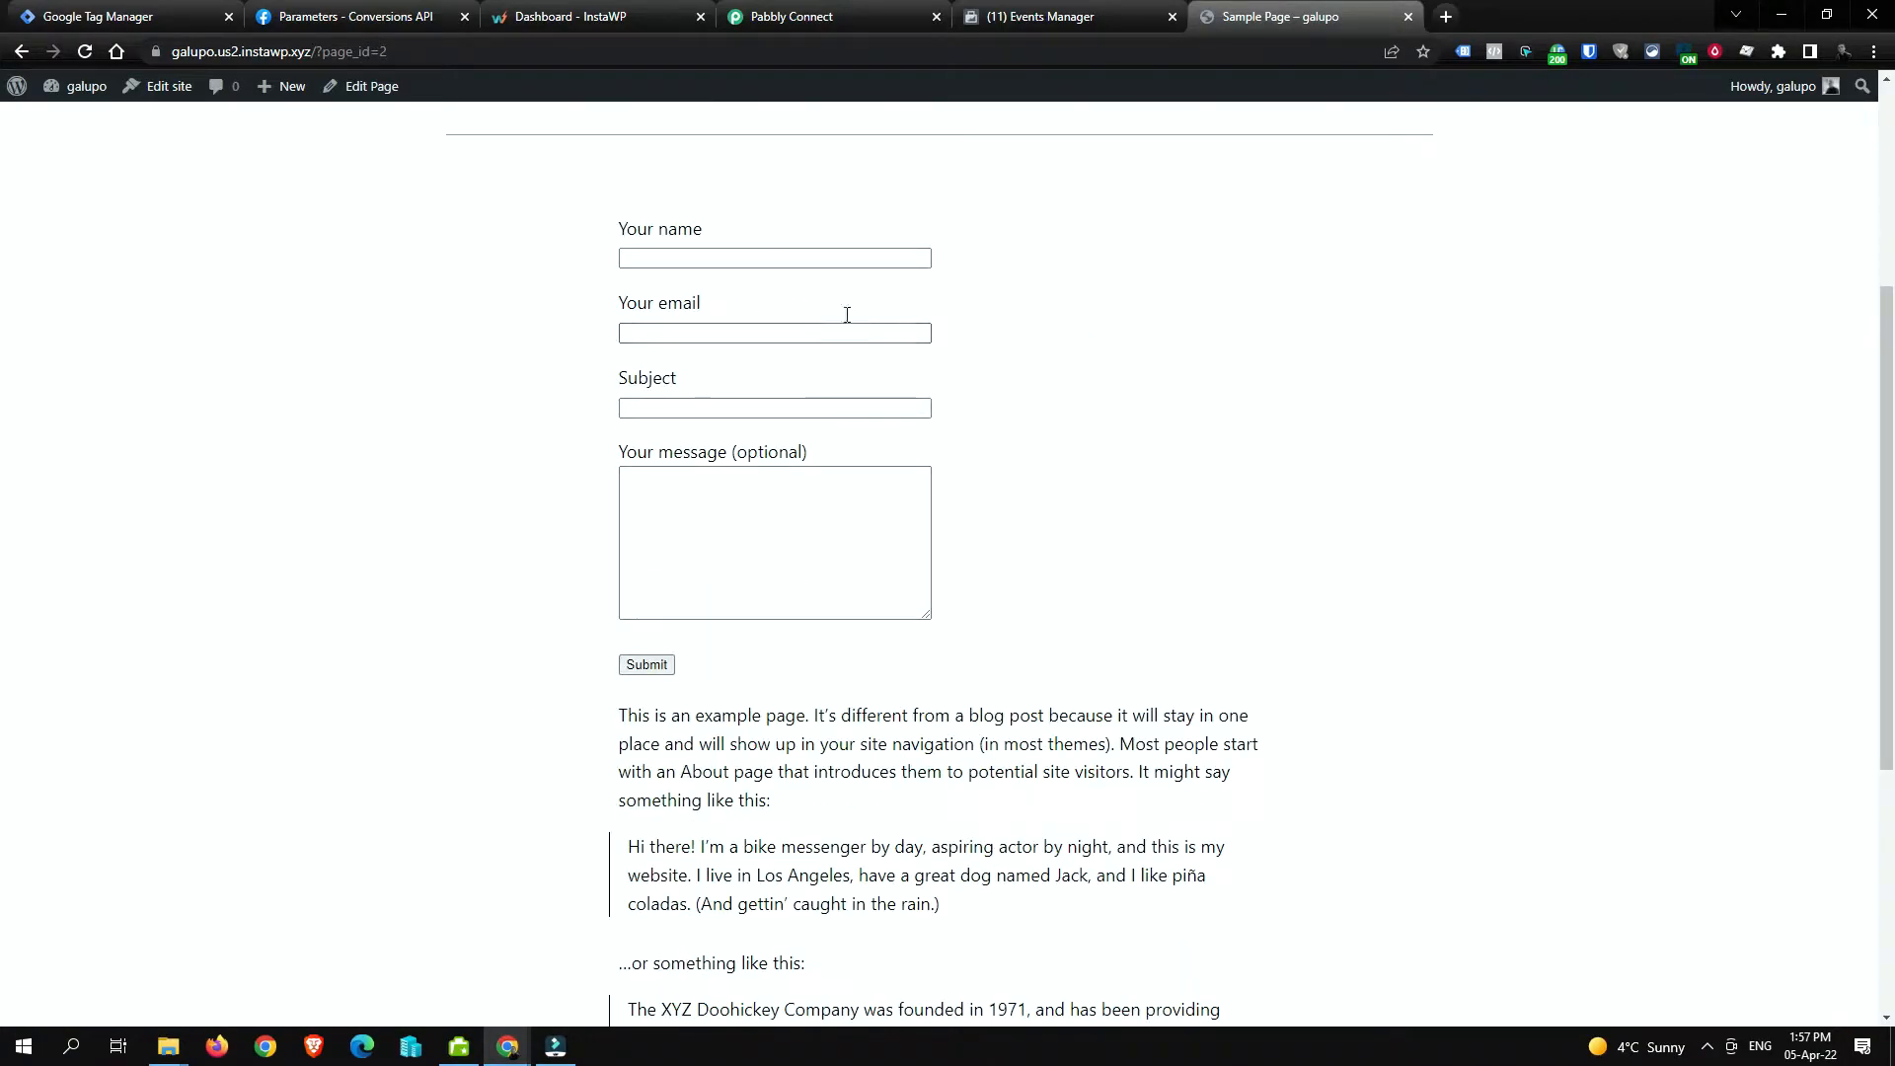
pyautogui.scroll(-5, 794, 425)
pyautogui.scroll(7, 793, 424)
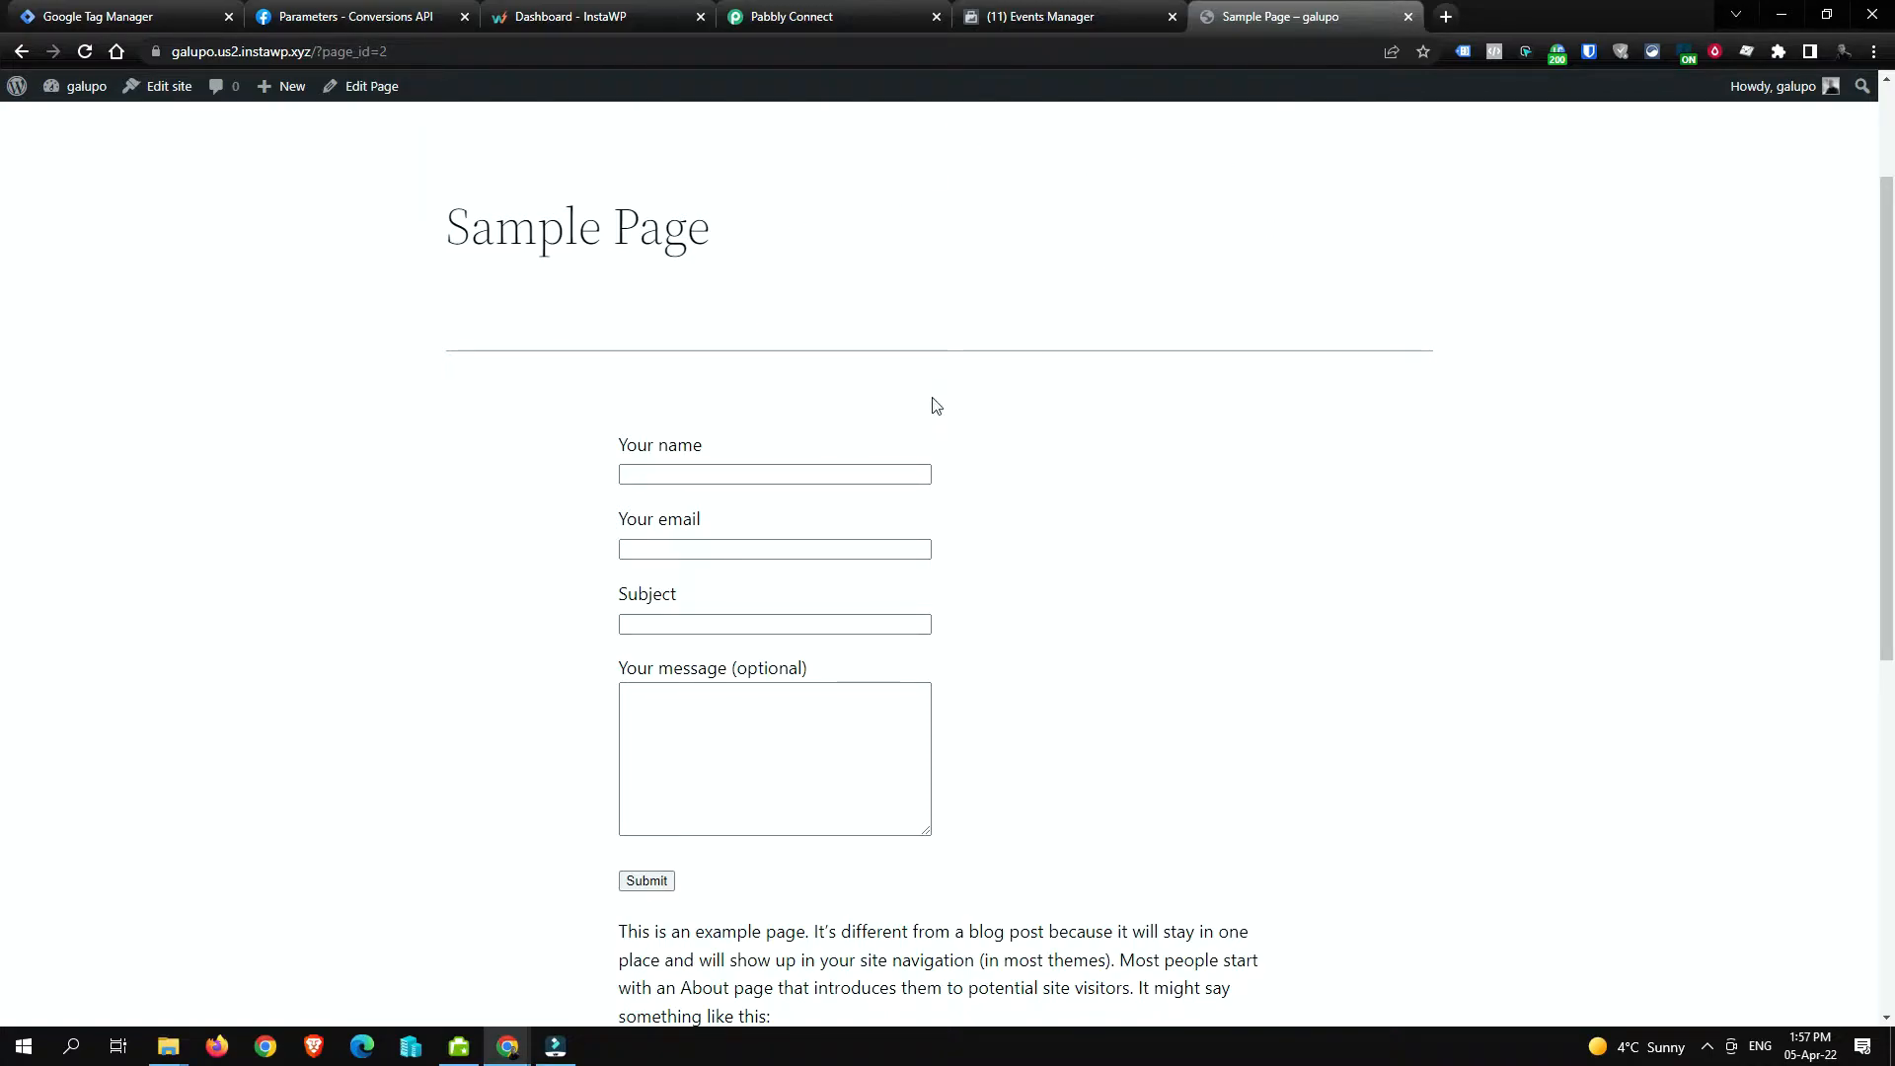
# Step: Launch Preview mode for container GTM-PJKFK8F and return to the Sample Page's address
pyautogui.click(156, 10)
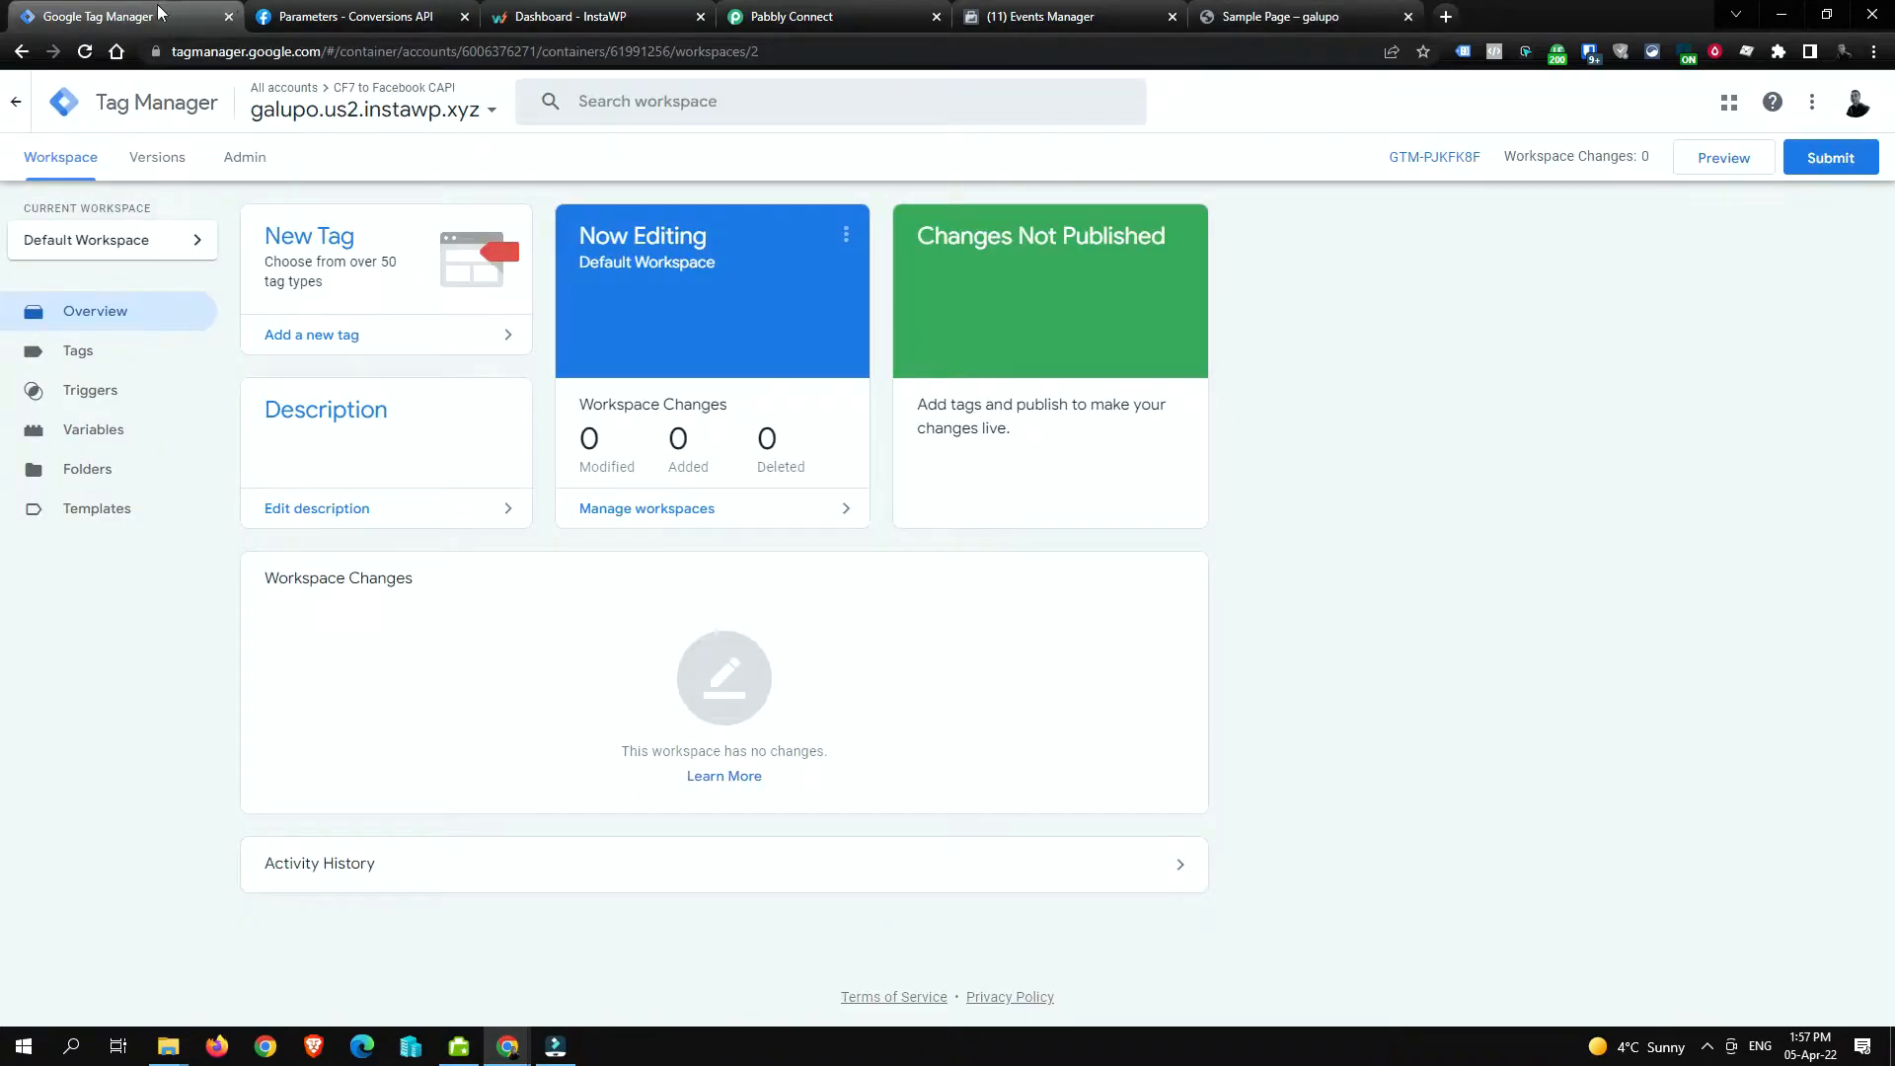
pyautogui.moveTo(158, 10); pyautogui.dragTo(1031, 12)
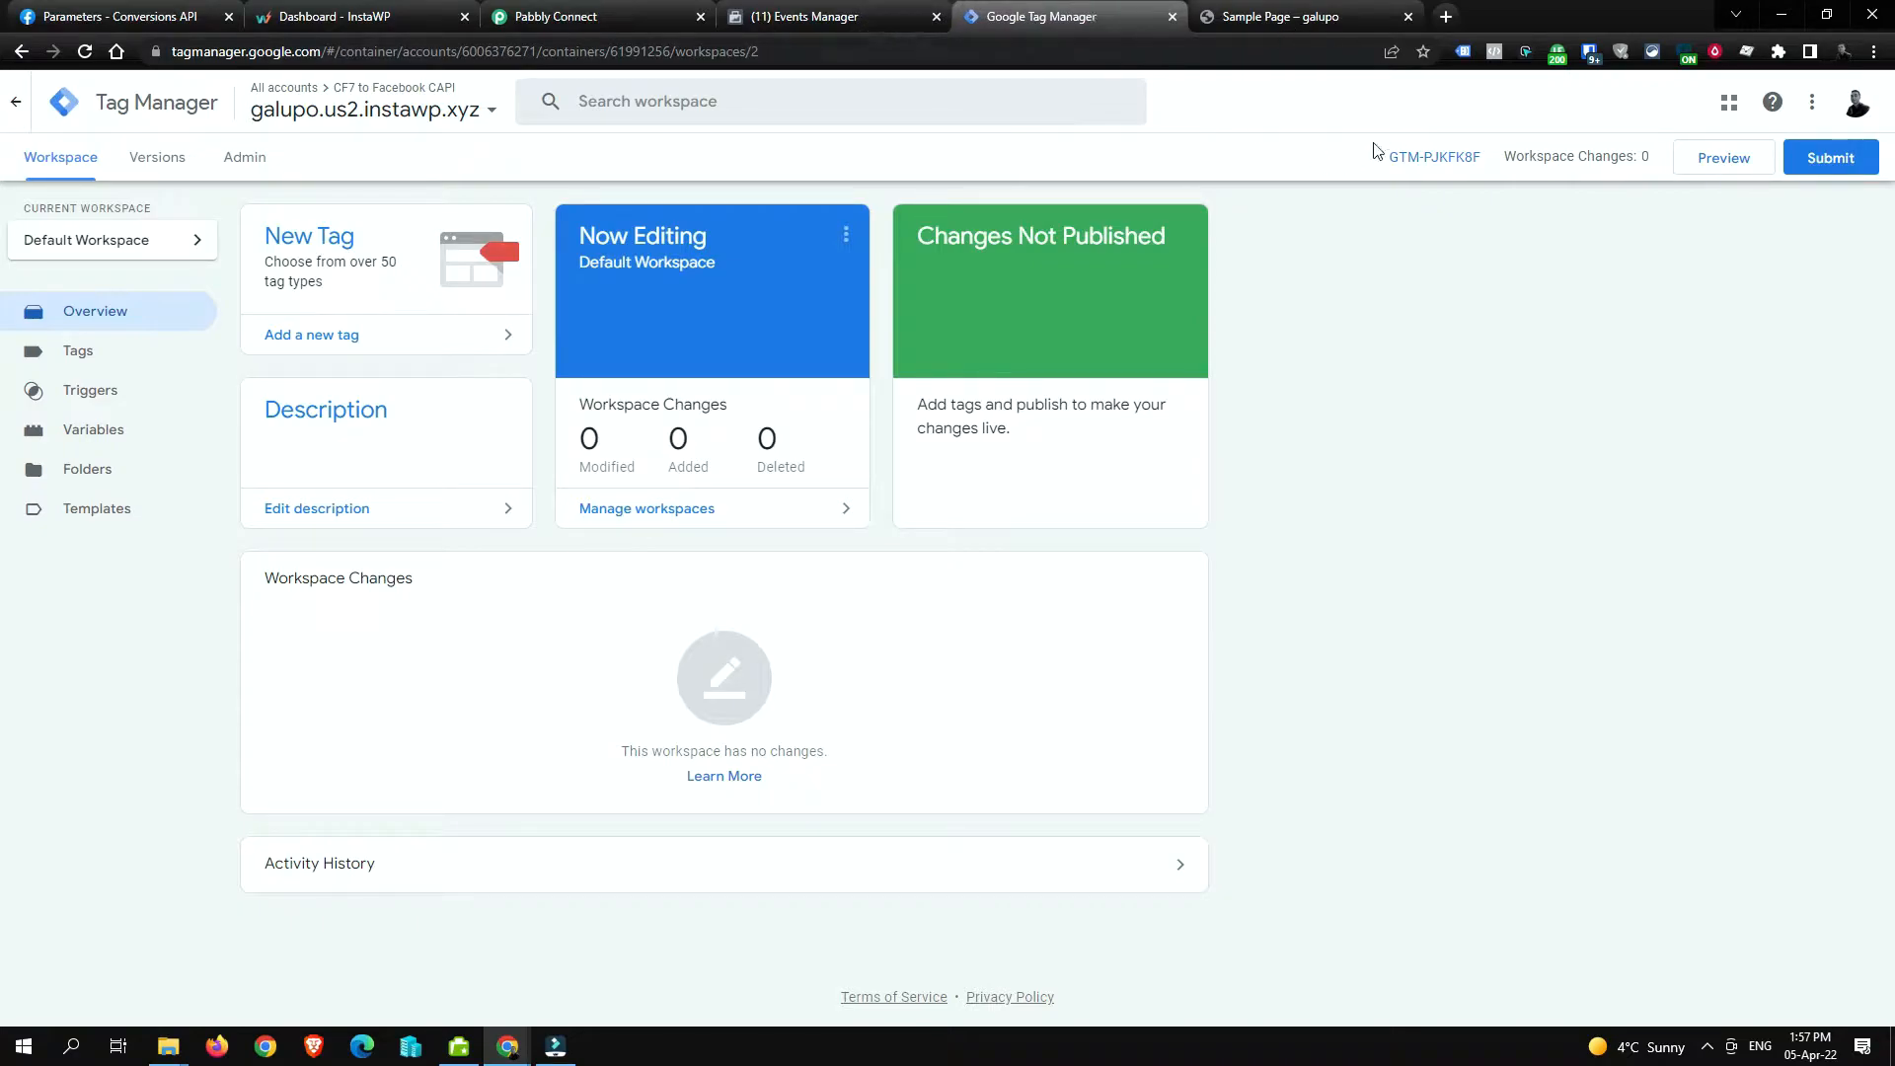
pyautogui.click(1723, 164)
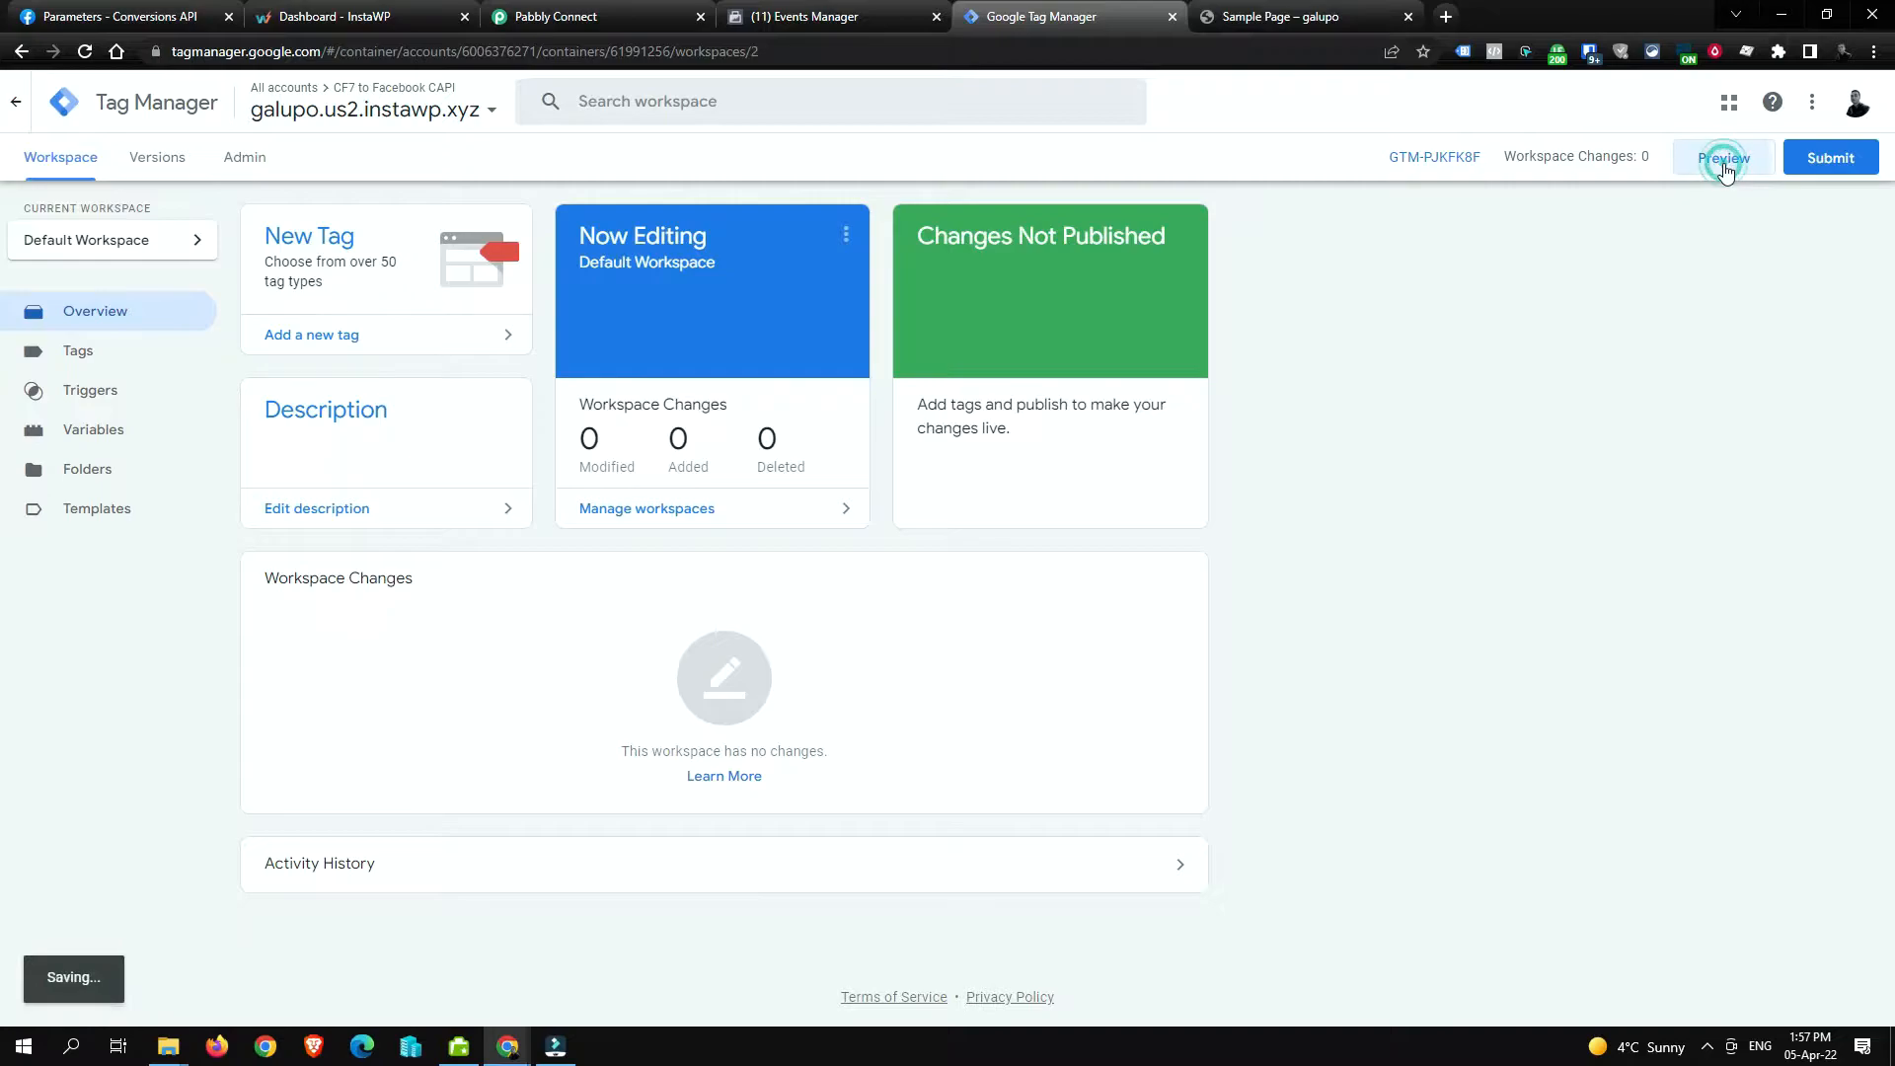
pyautogui.click(1488, 21)
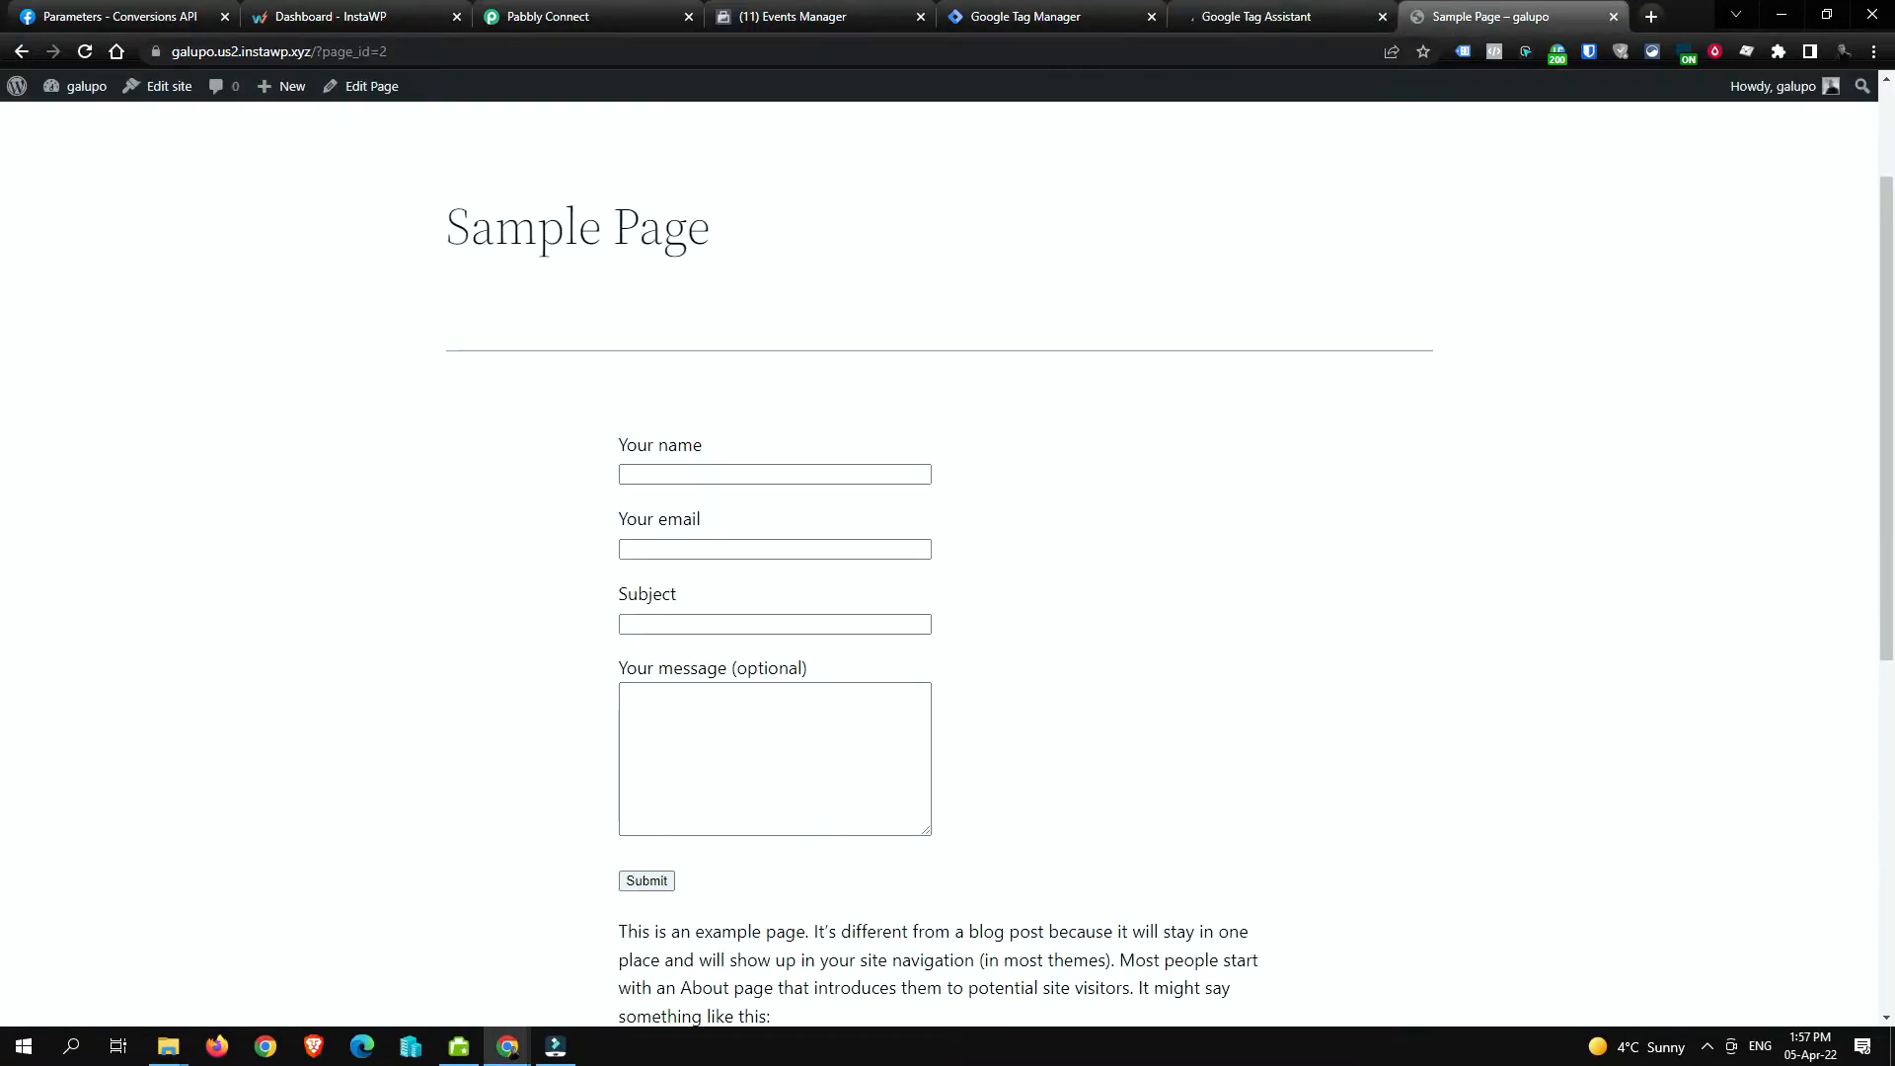
pyautogui.click(553, 52)
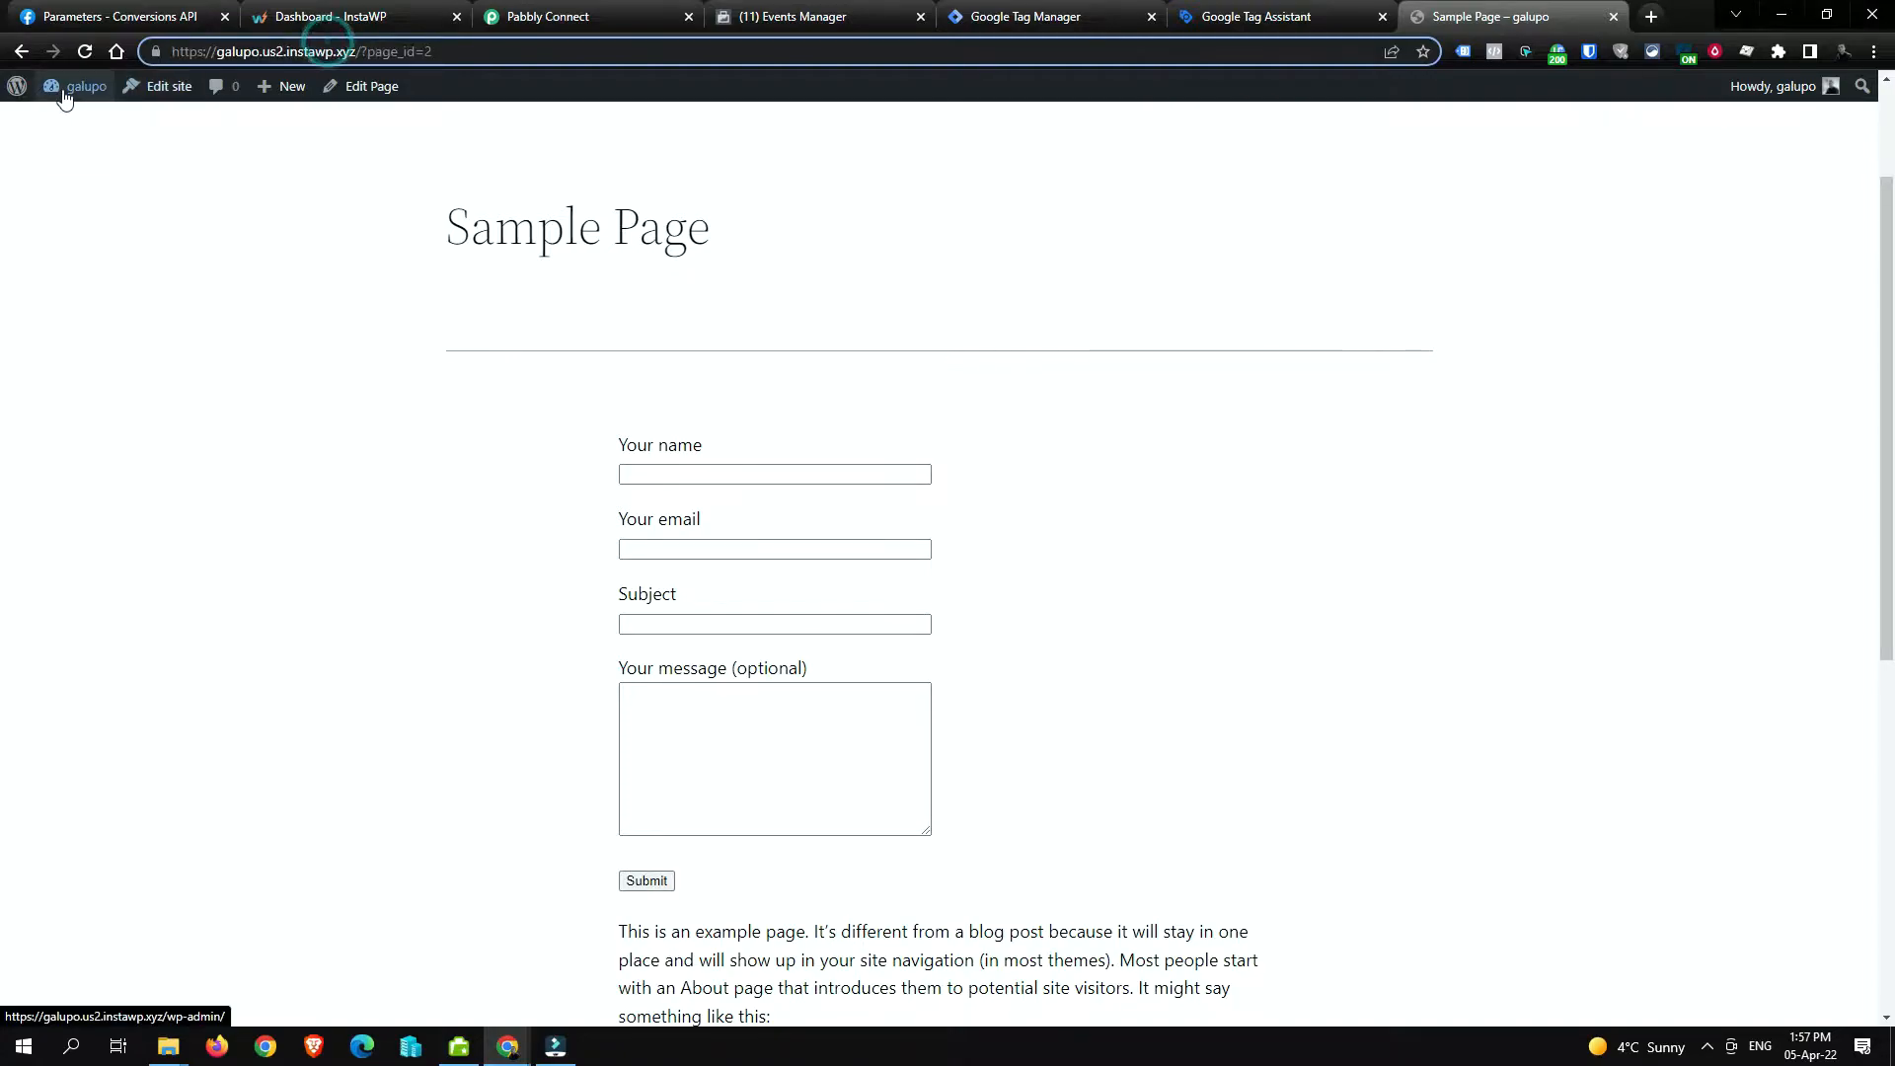
# Step: Set the WordPress permalink structure to Post name and save
pyautogui.doubleClick(429, 51)
pyautogui.click(79, 86)
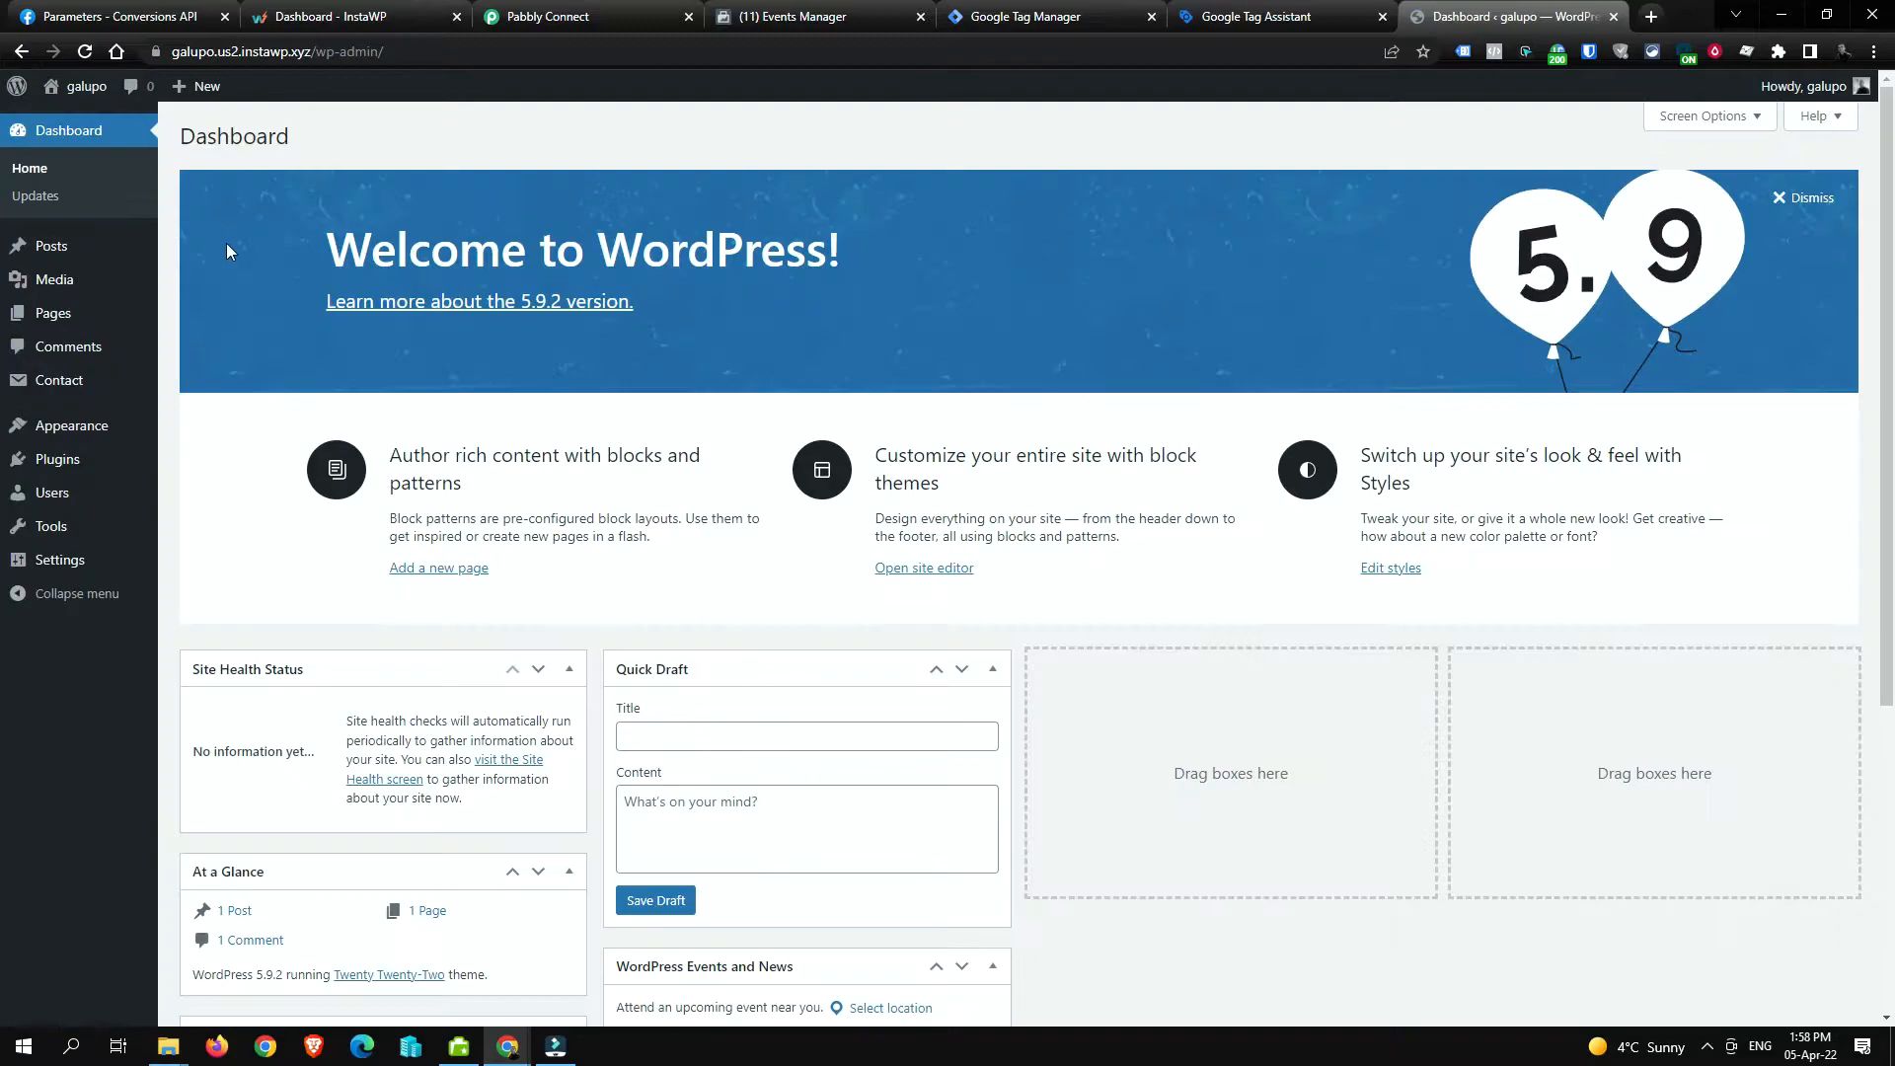
pyautogui.moveTo(106, 572)
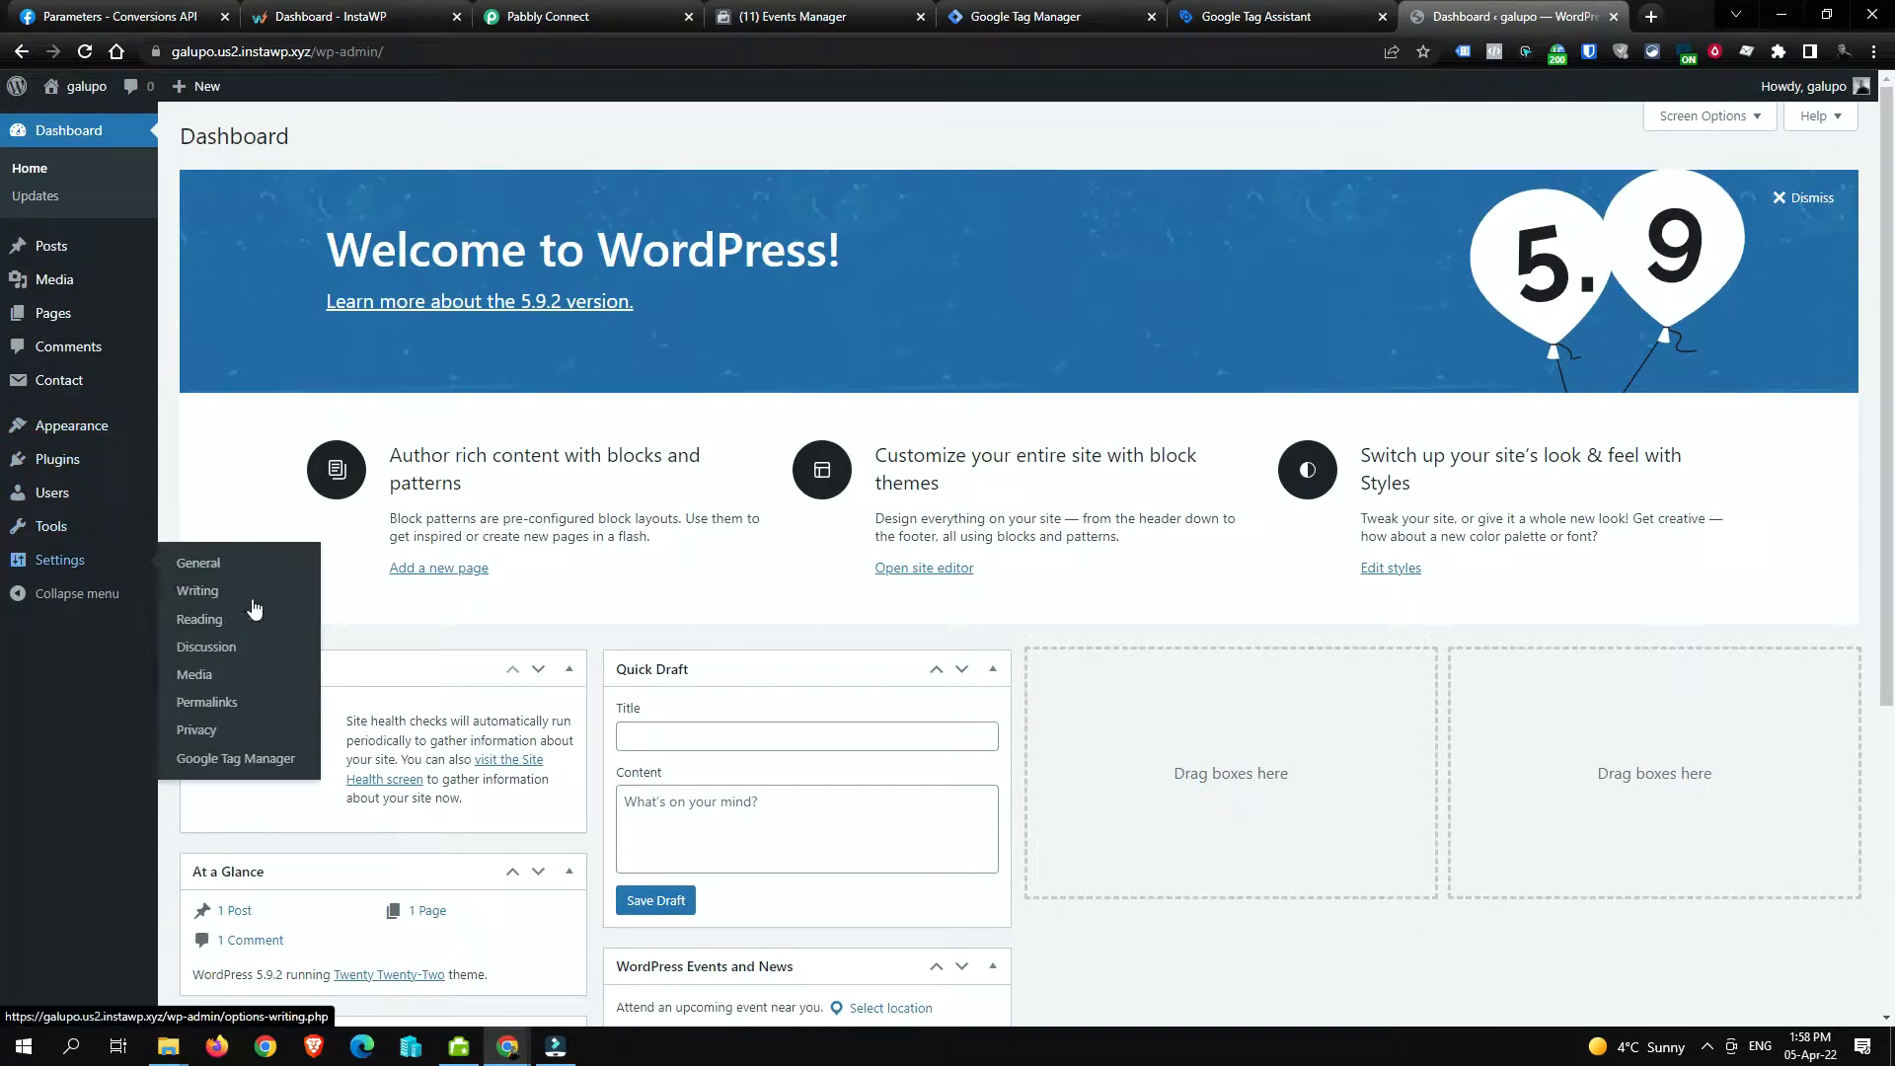
pyautogui.click(263, 704)
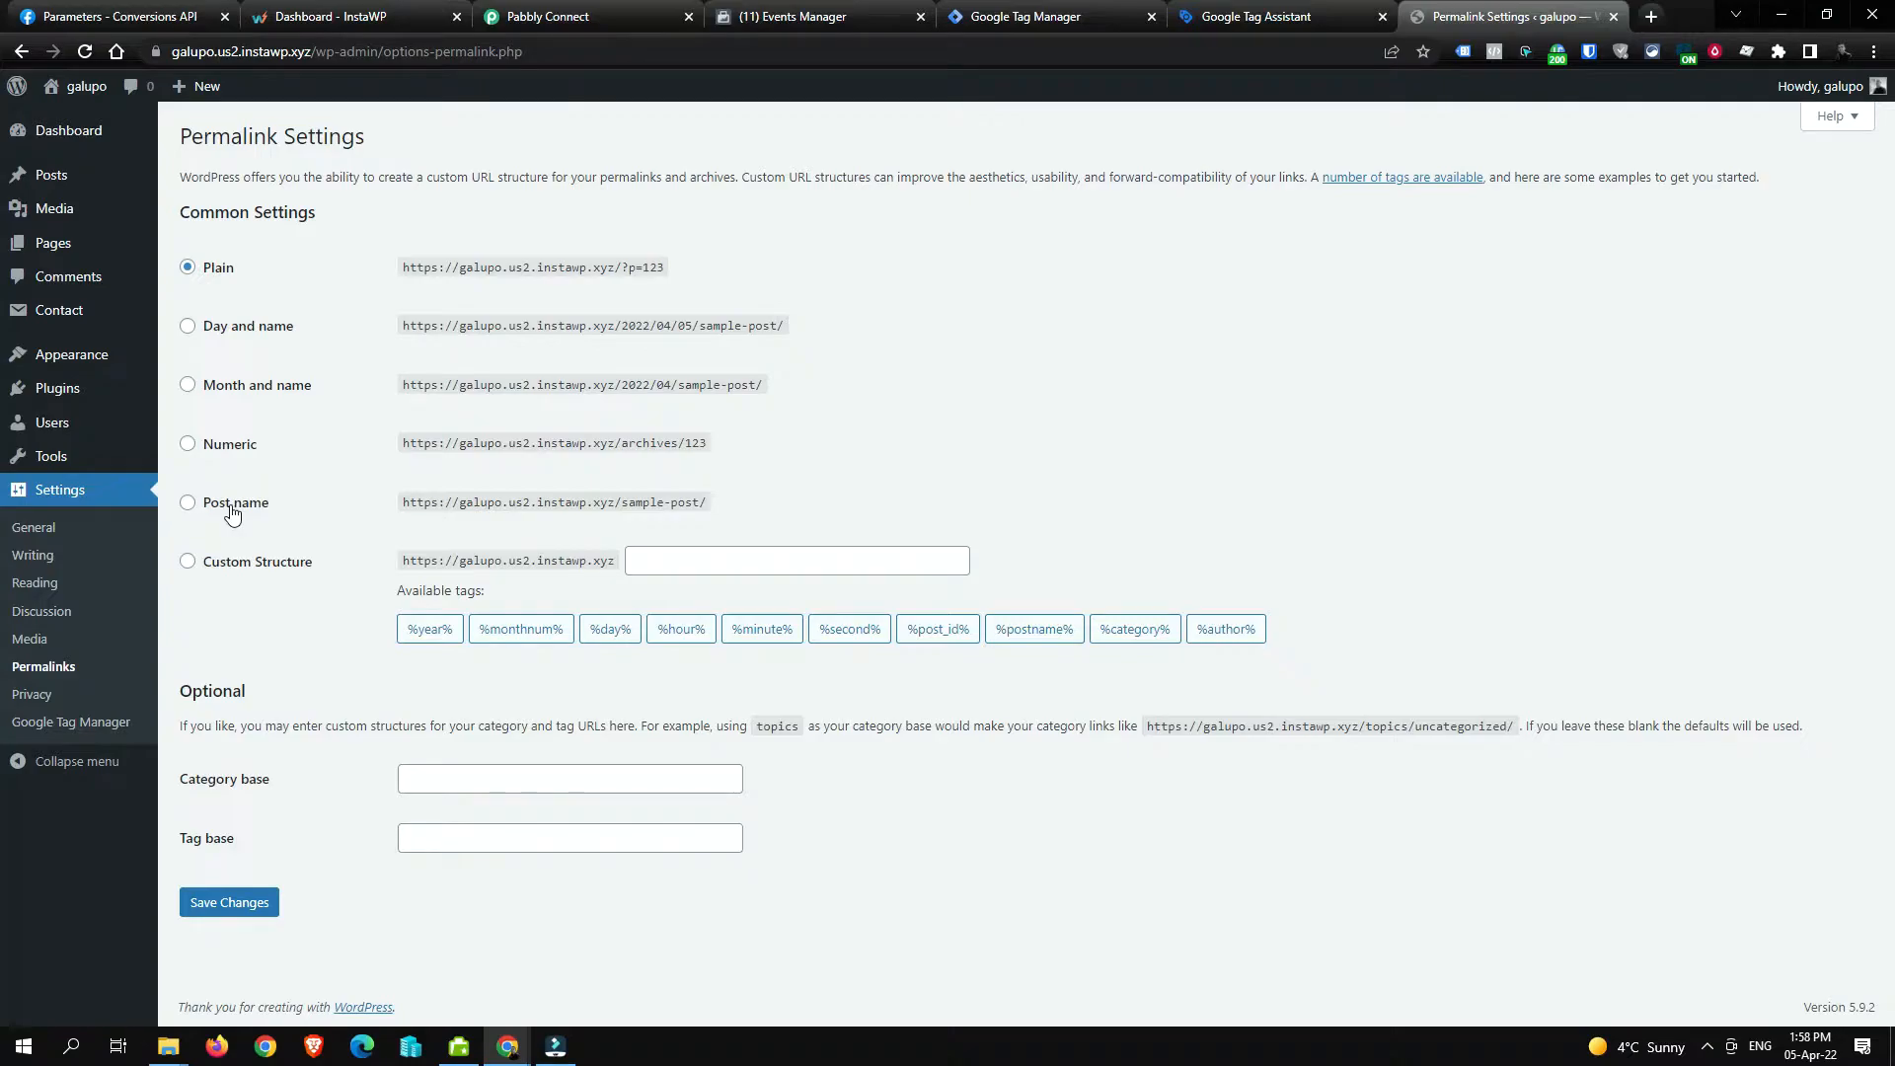
pyautogui.click(232, 506)
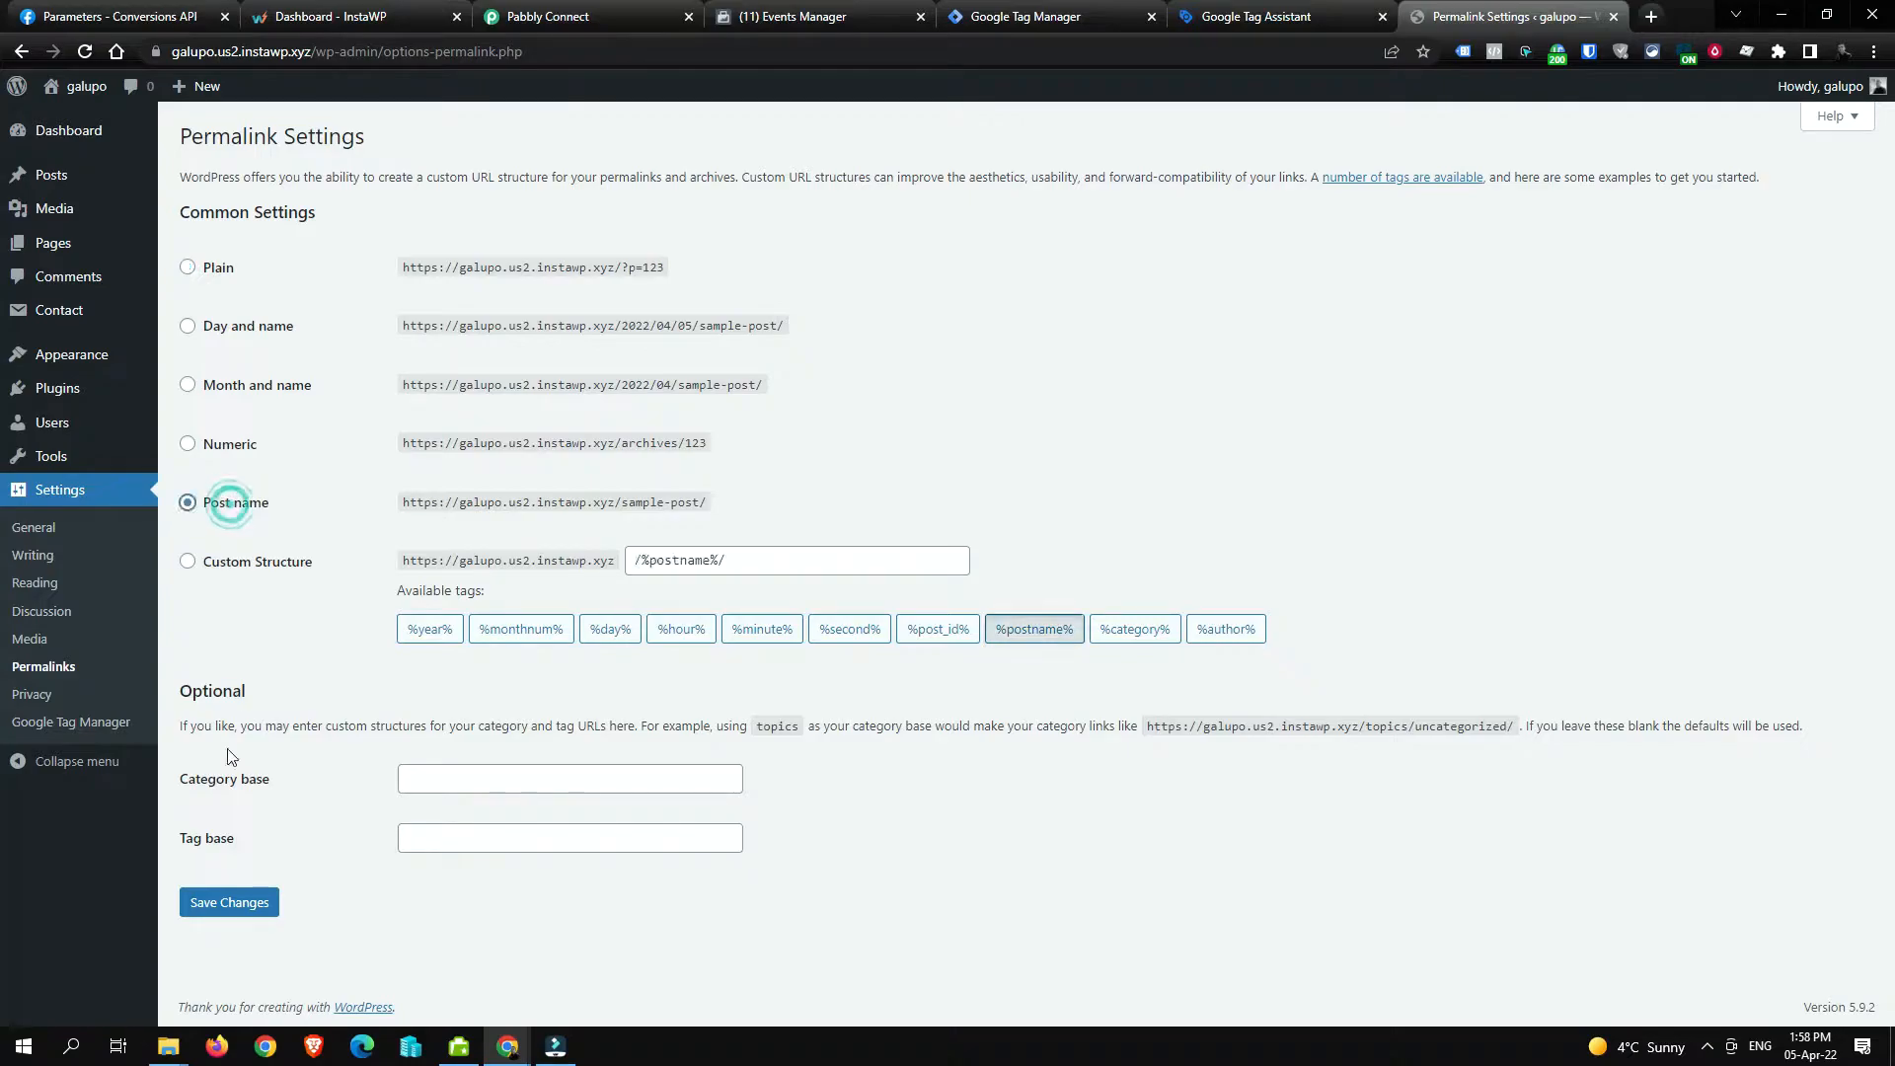
pyautogui.click(259, 904)
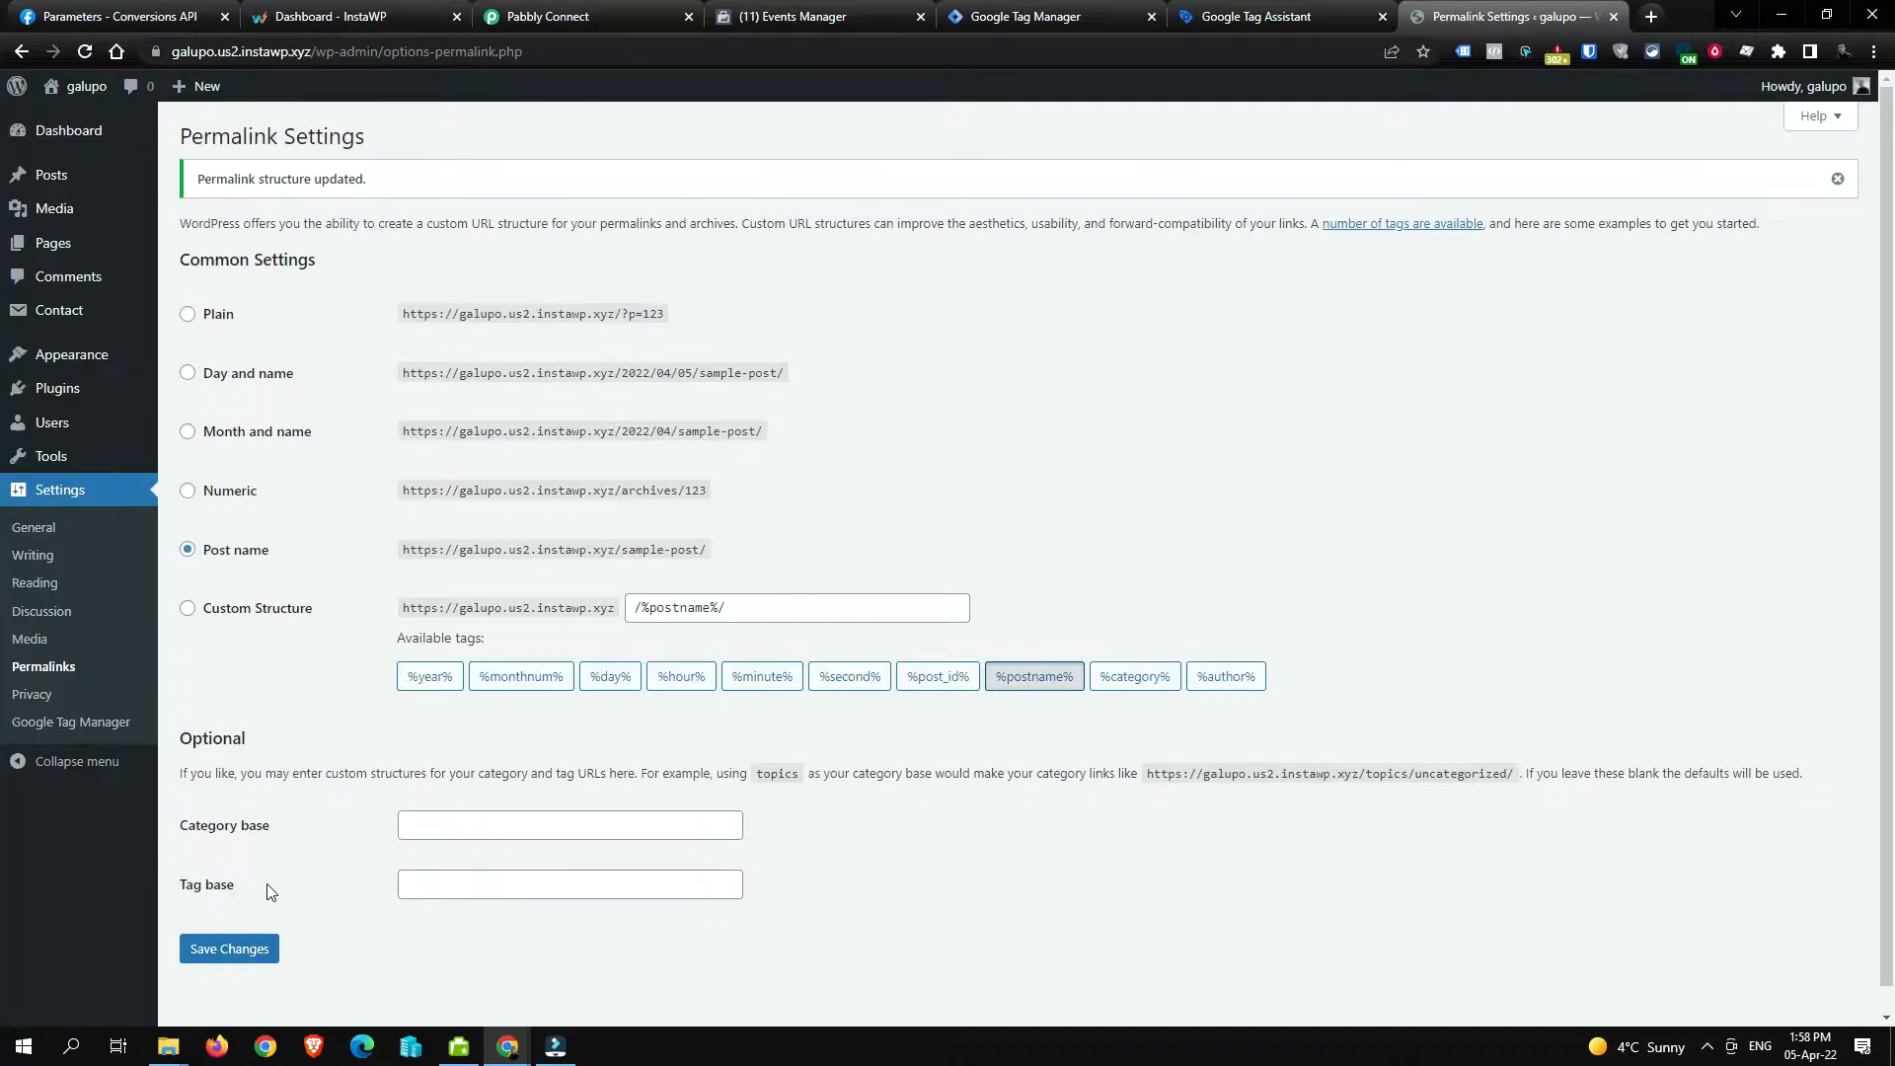
# Step: Open the live Sample Page and copy its /sample-page/ URL
pyautogui.click(74, 91)
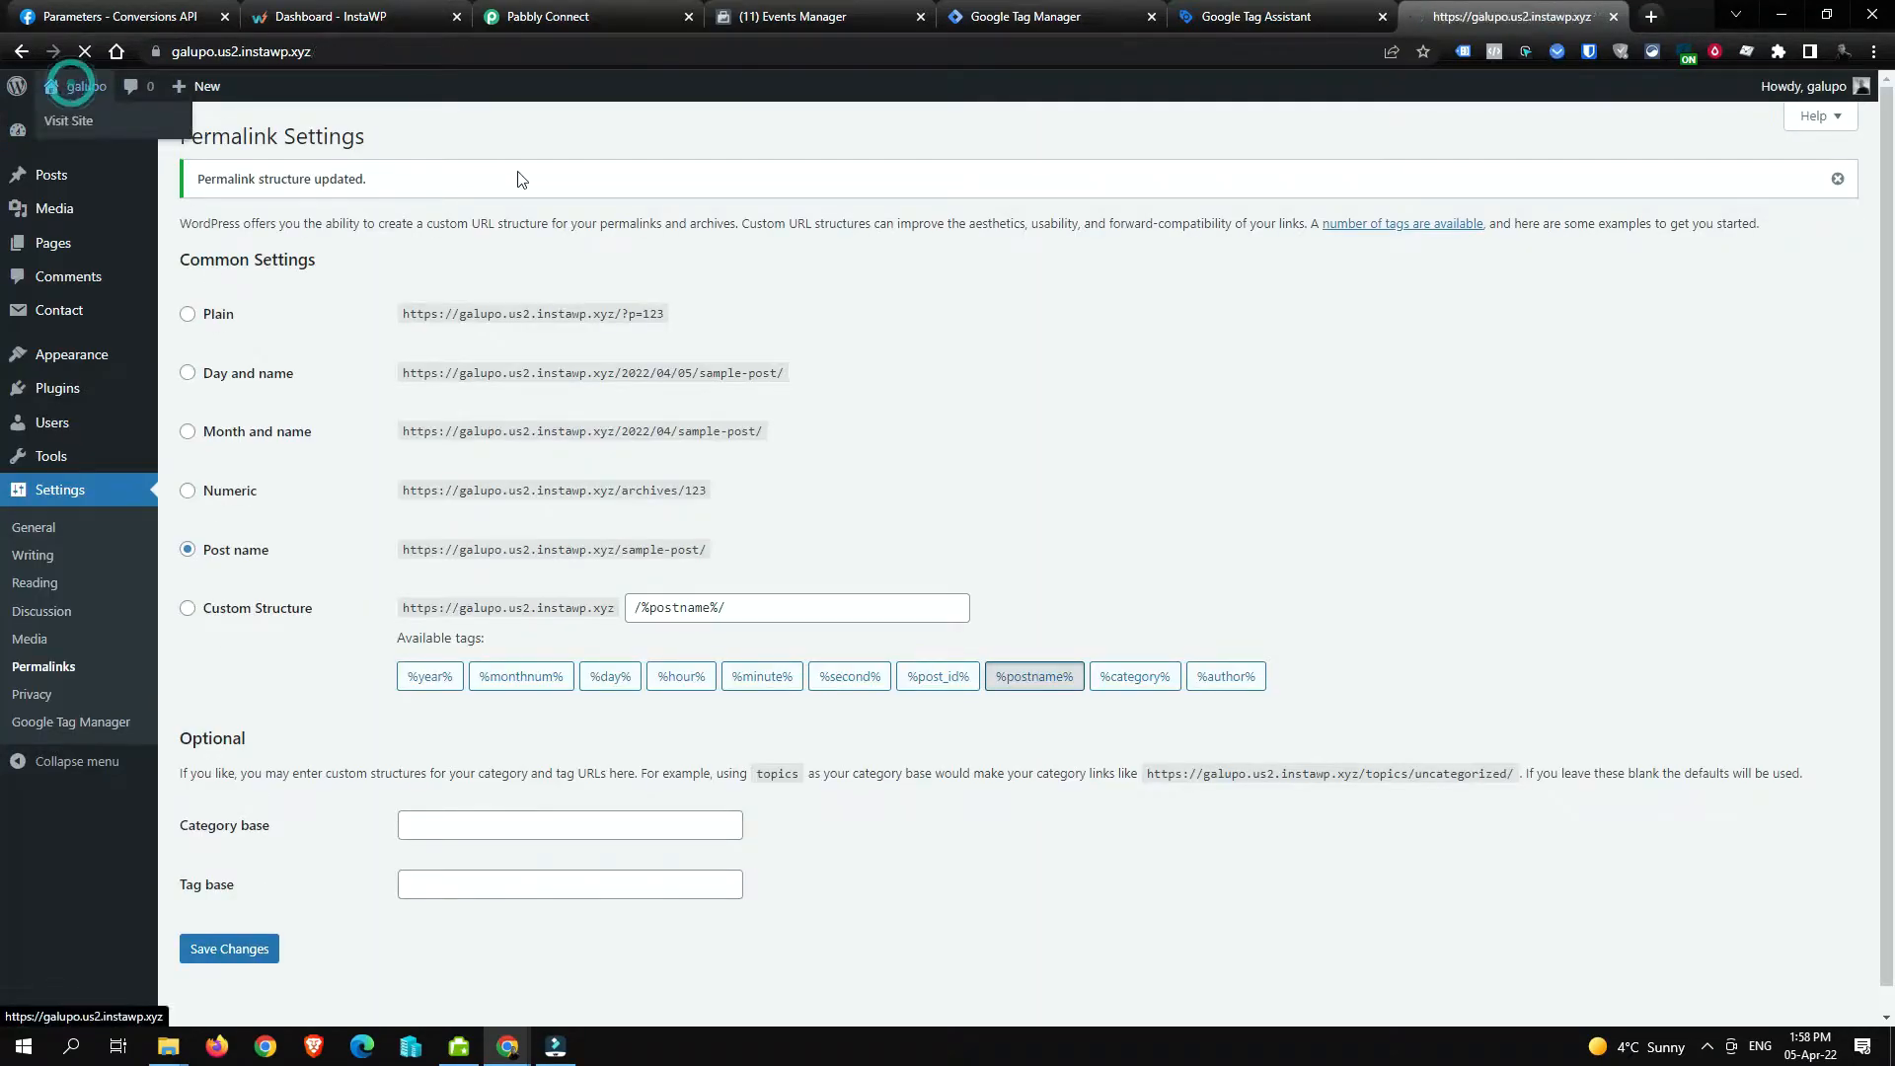
pyautogui.click(1414, 212)
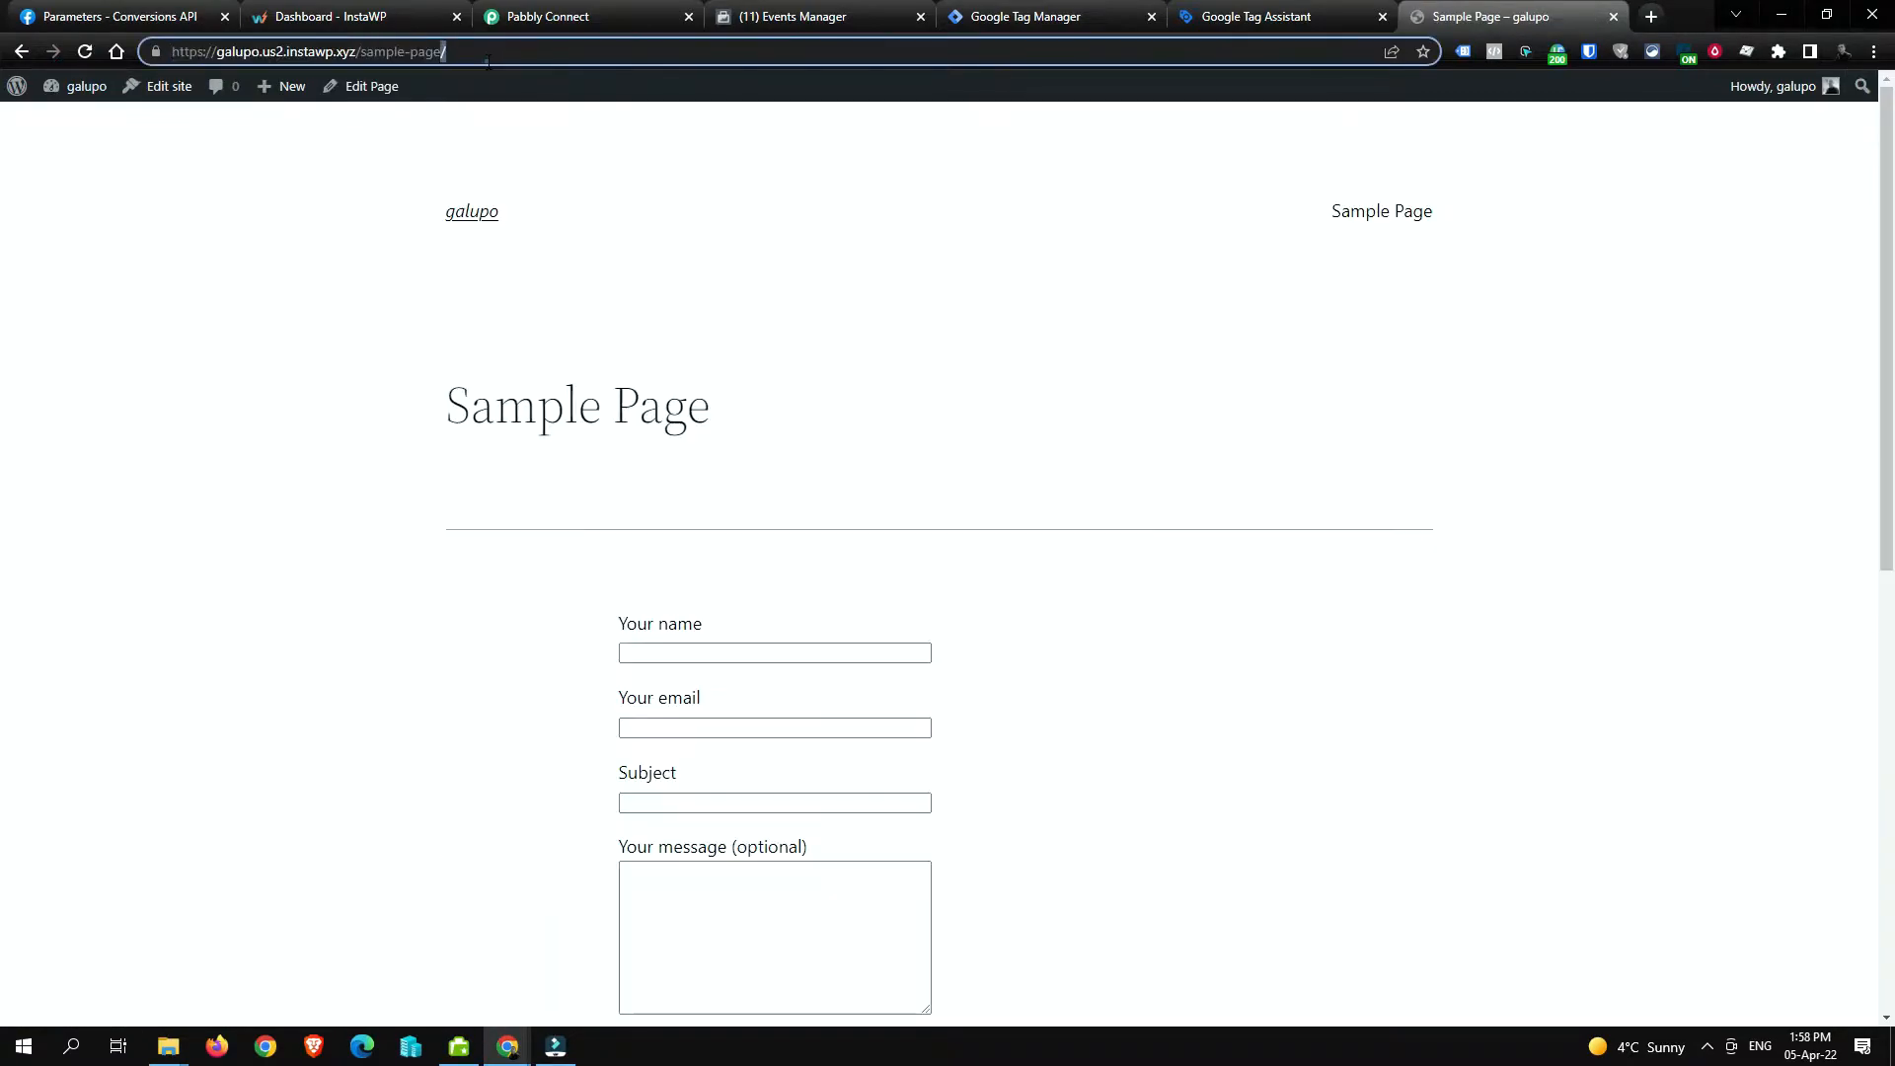
pyautogui.click(487, 59)
pyautogui.hotkey('ctrl', 'c')
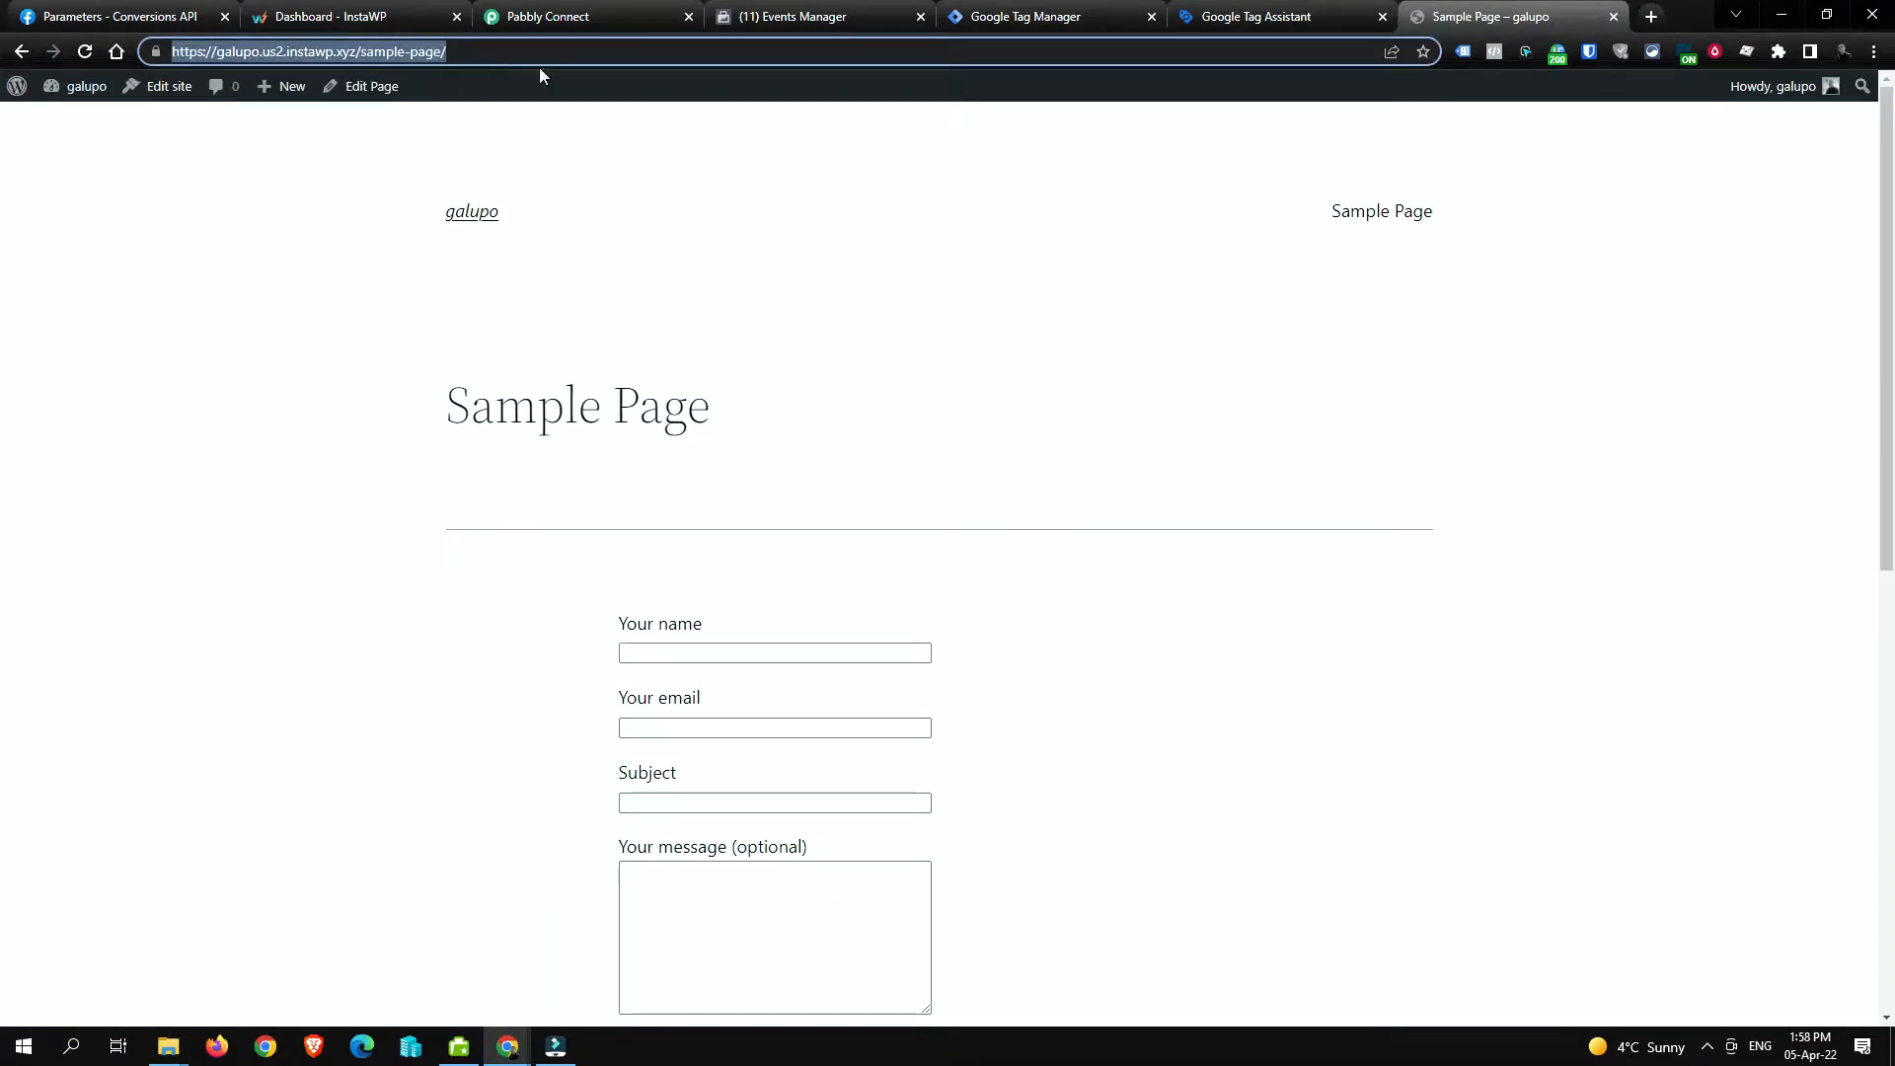
# Step: Paste the sample-page URL into Tag Assistant's website field and connect debug mode
pyautogui.click(1293, 18)
pyautogui.click(761, 556)
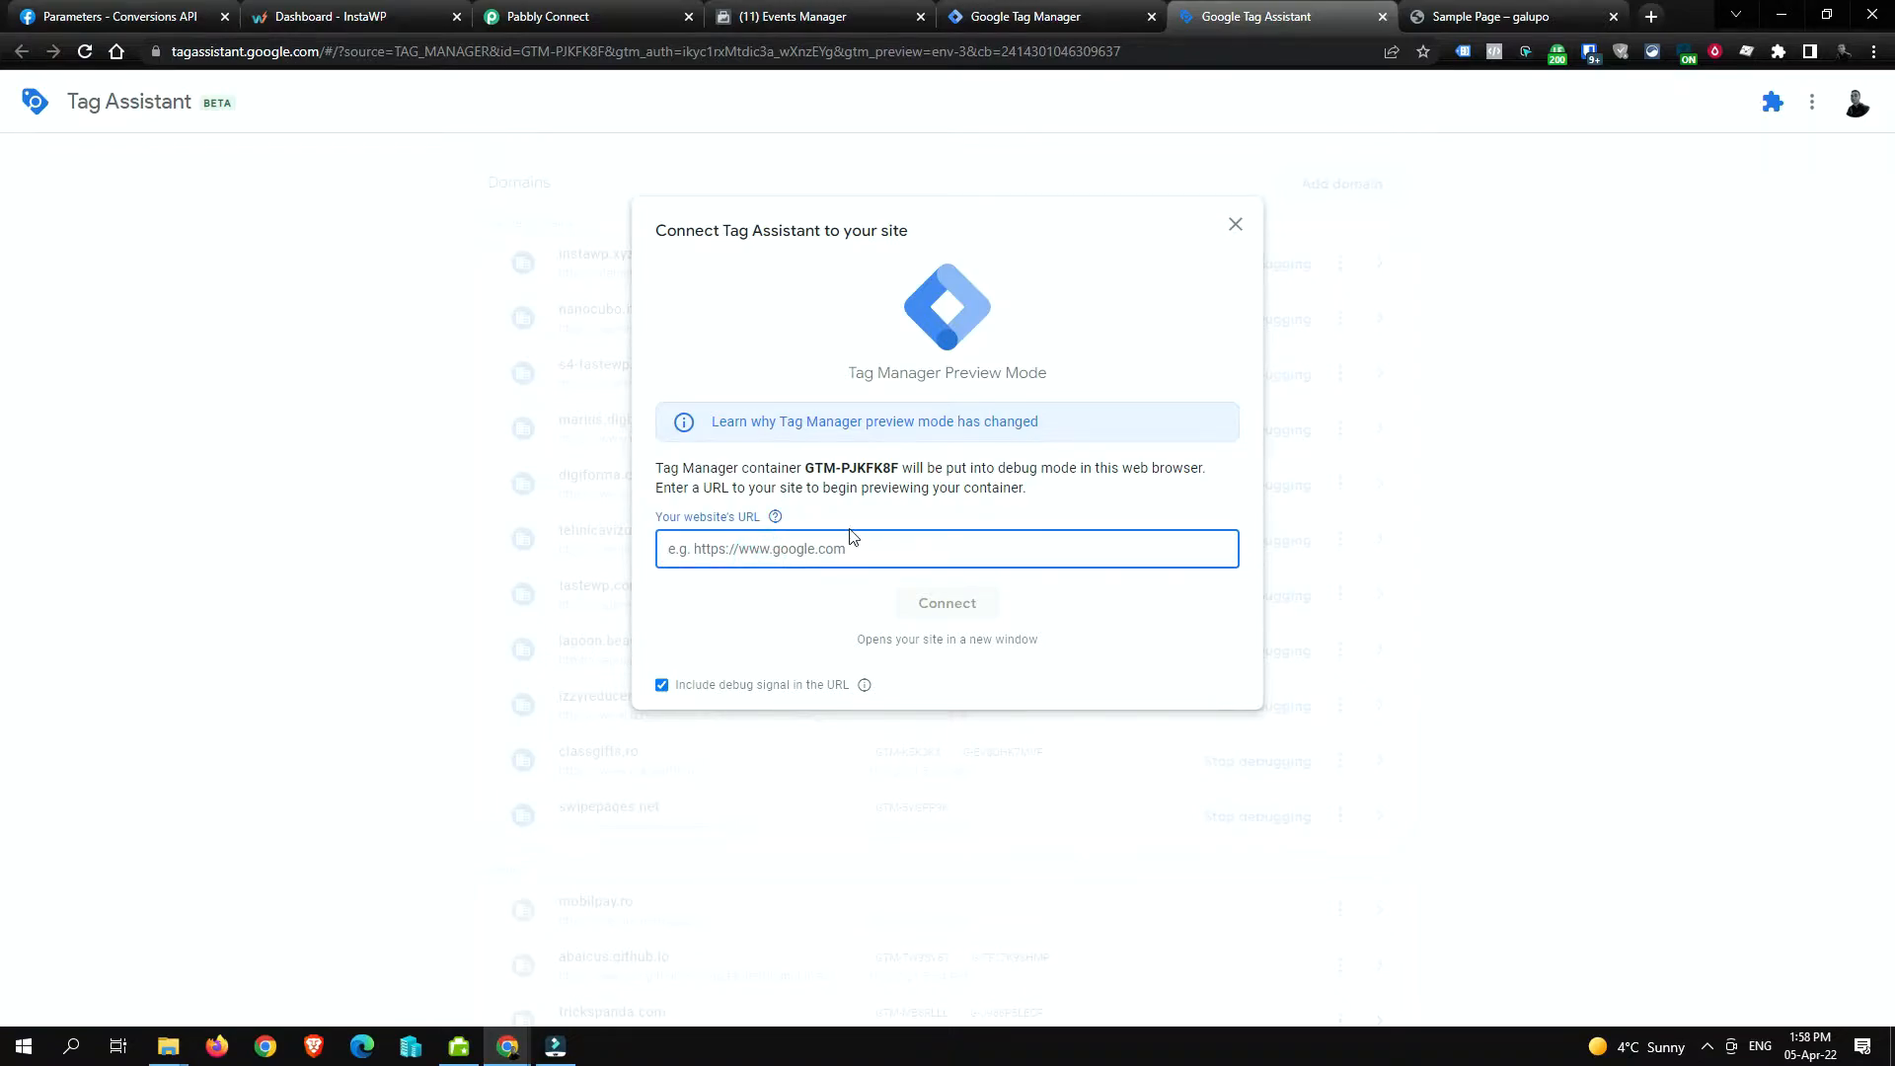
pyautogui.hotkey('ctrl', 'v')
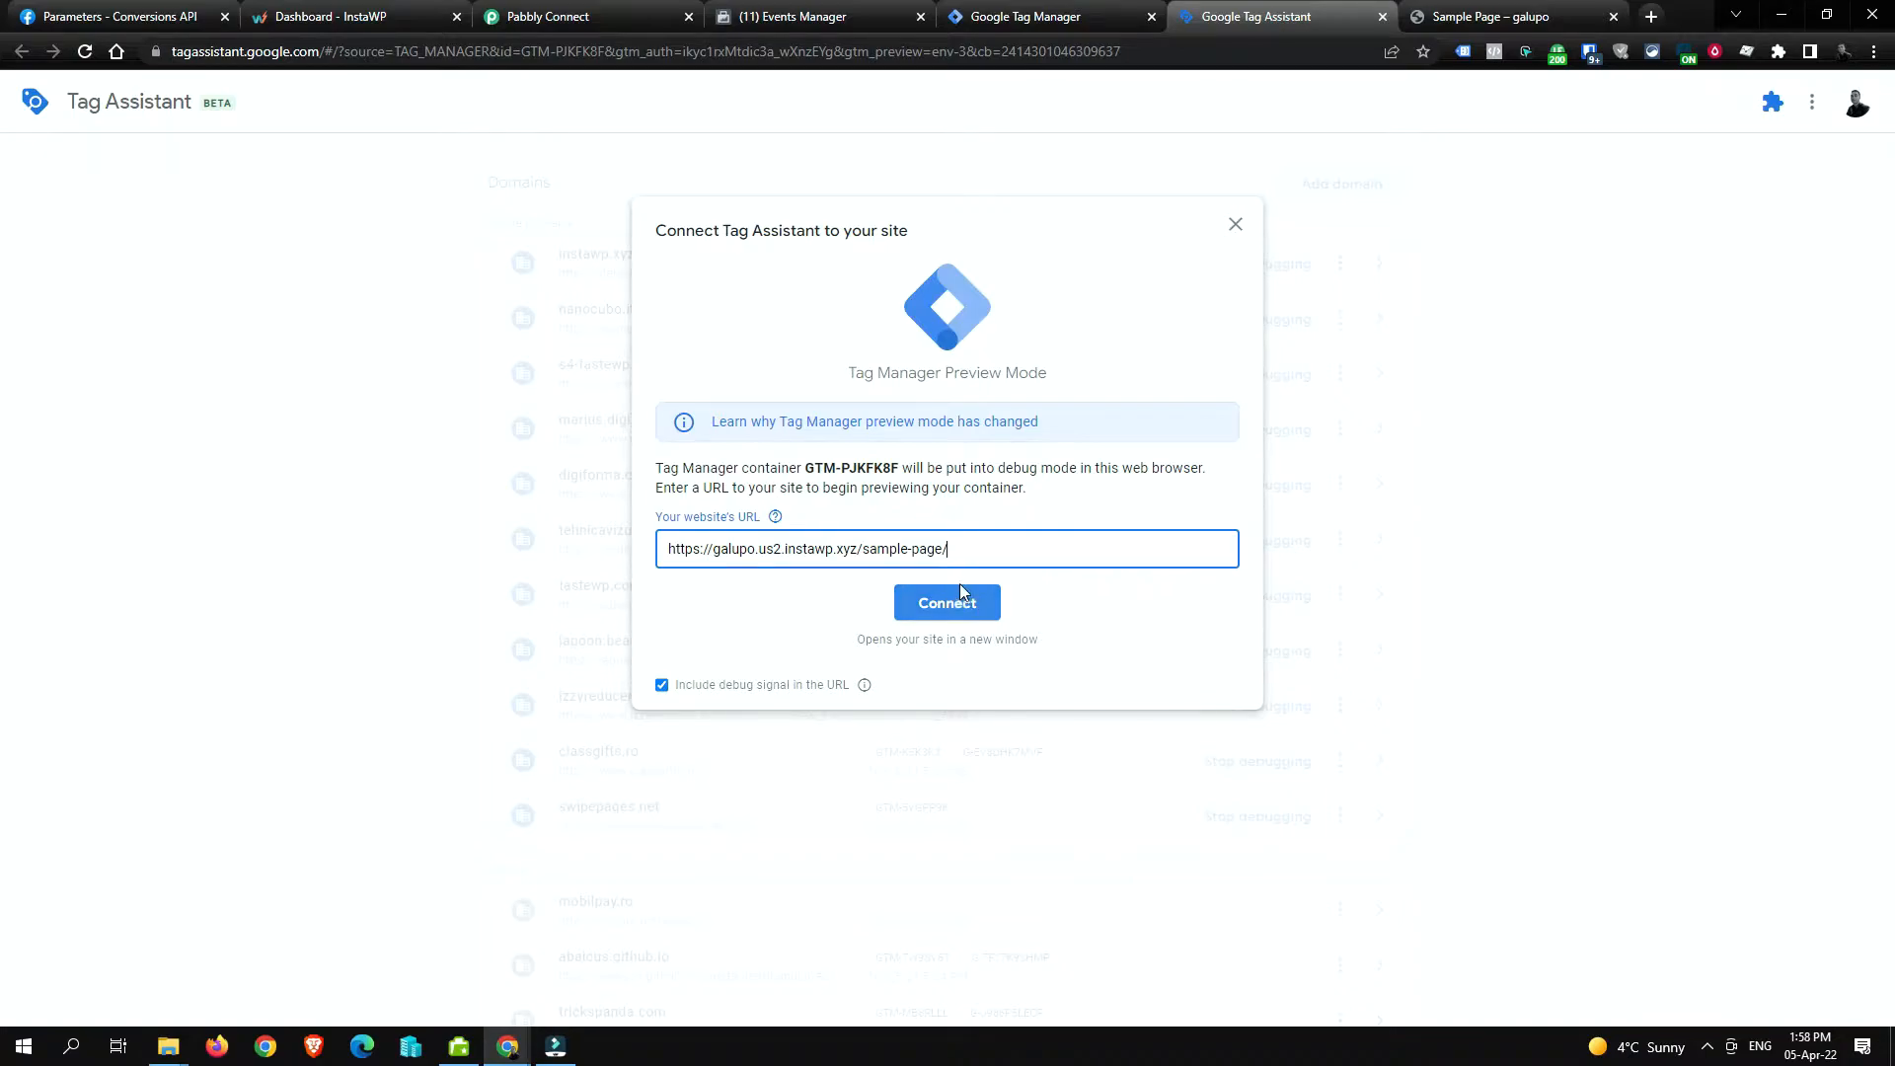
pyautogui.click(966, 604)
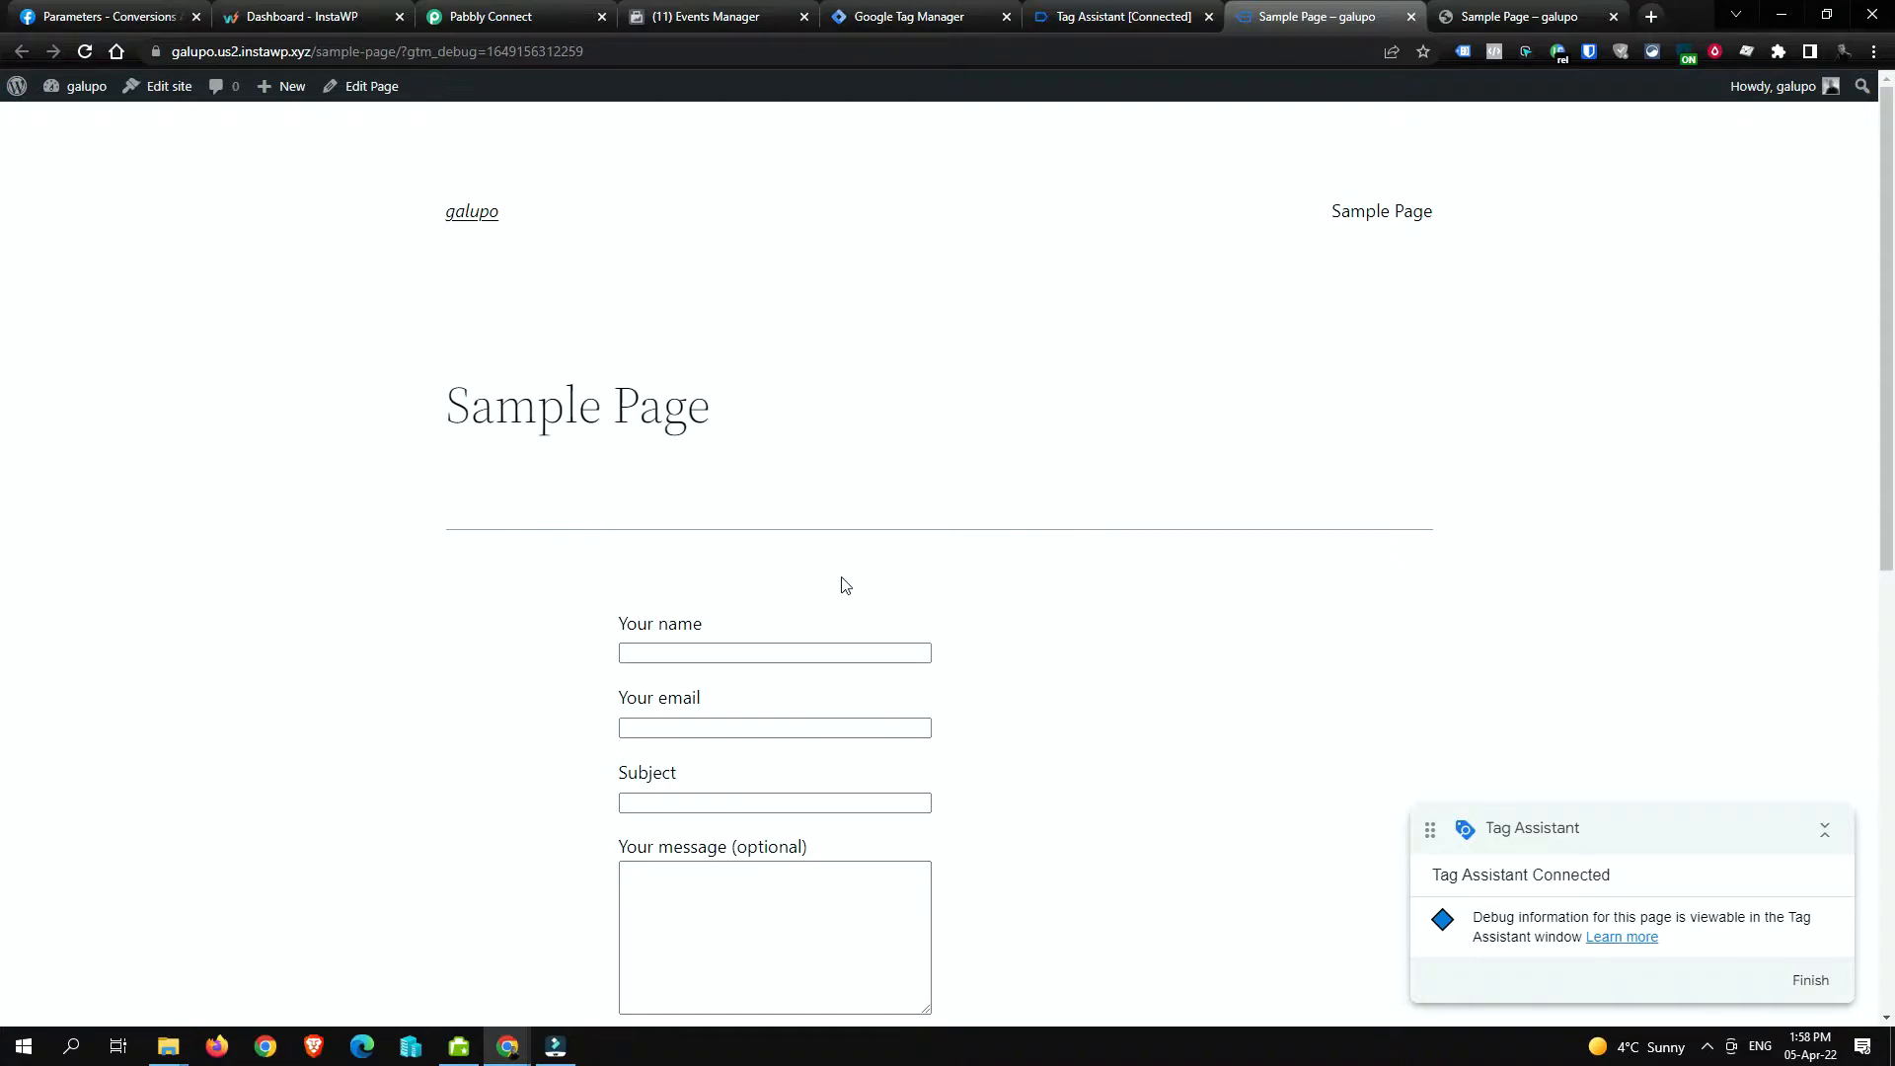
pyautogui.scroll(-2, 840, 581)
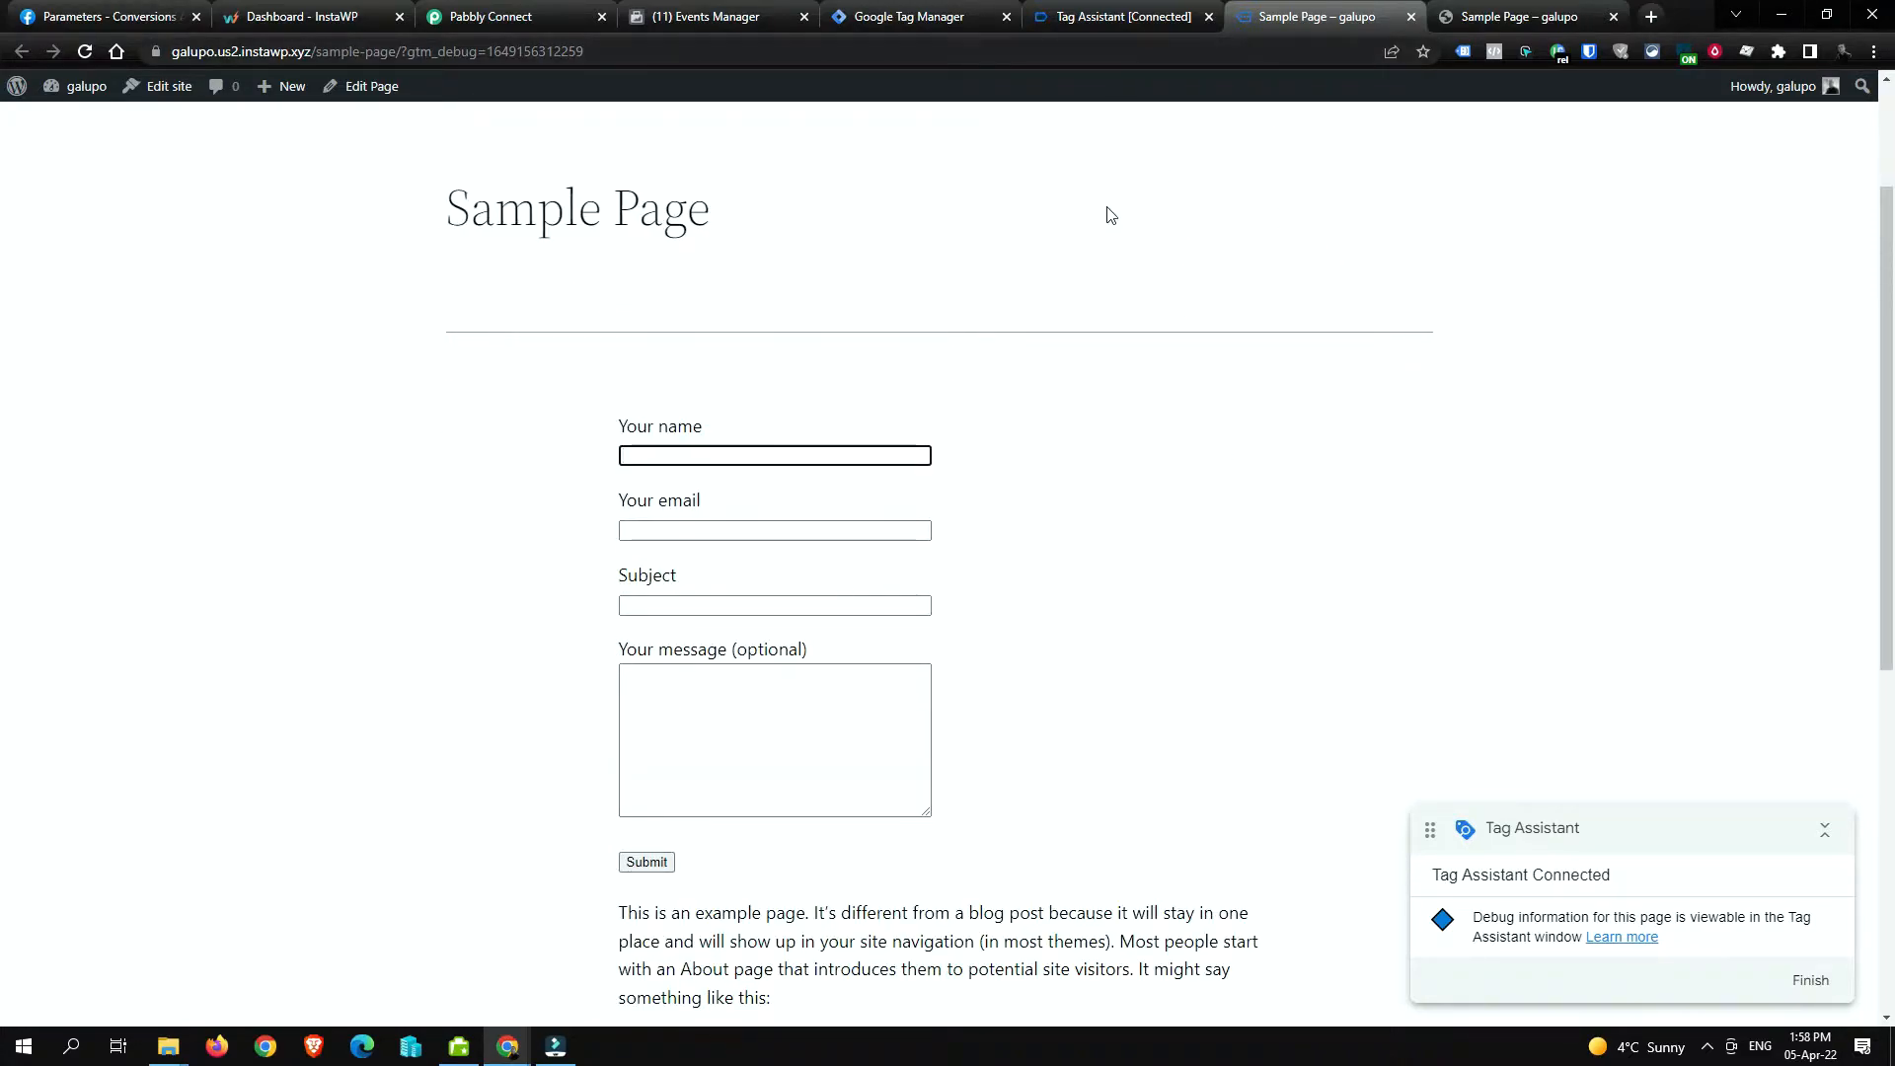
pyautogui.scroll(-3, 683, 474)
pyautogui.click(1133, 20)
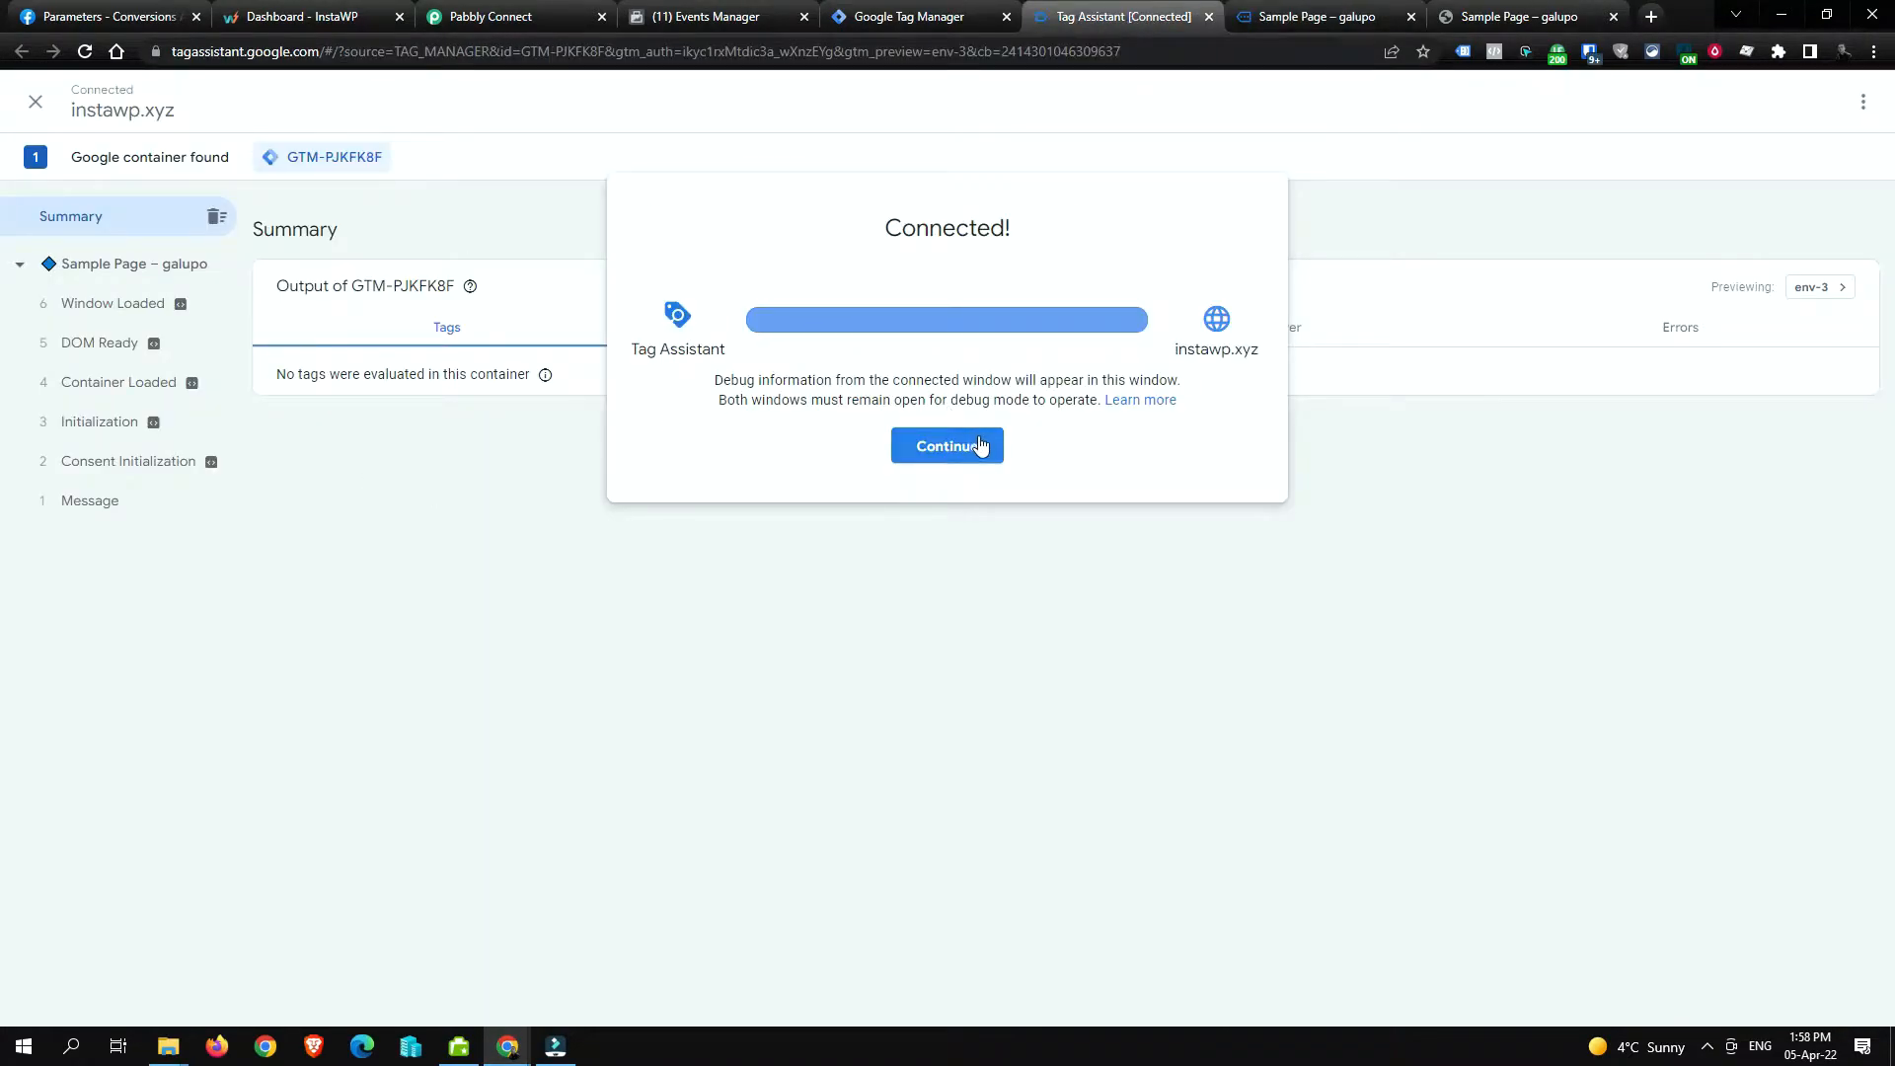
# Step: Dismiss the Connected notice, inspect the Window Loaded event, and go back to the Sample Page
pyautogui.click(979, 445)
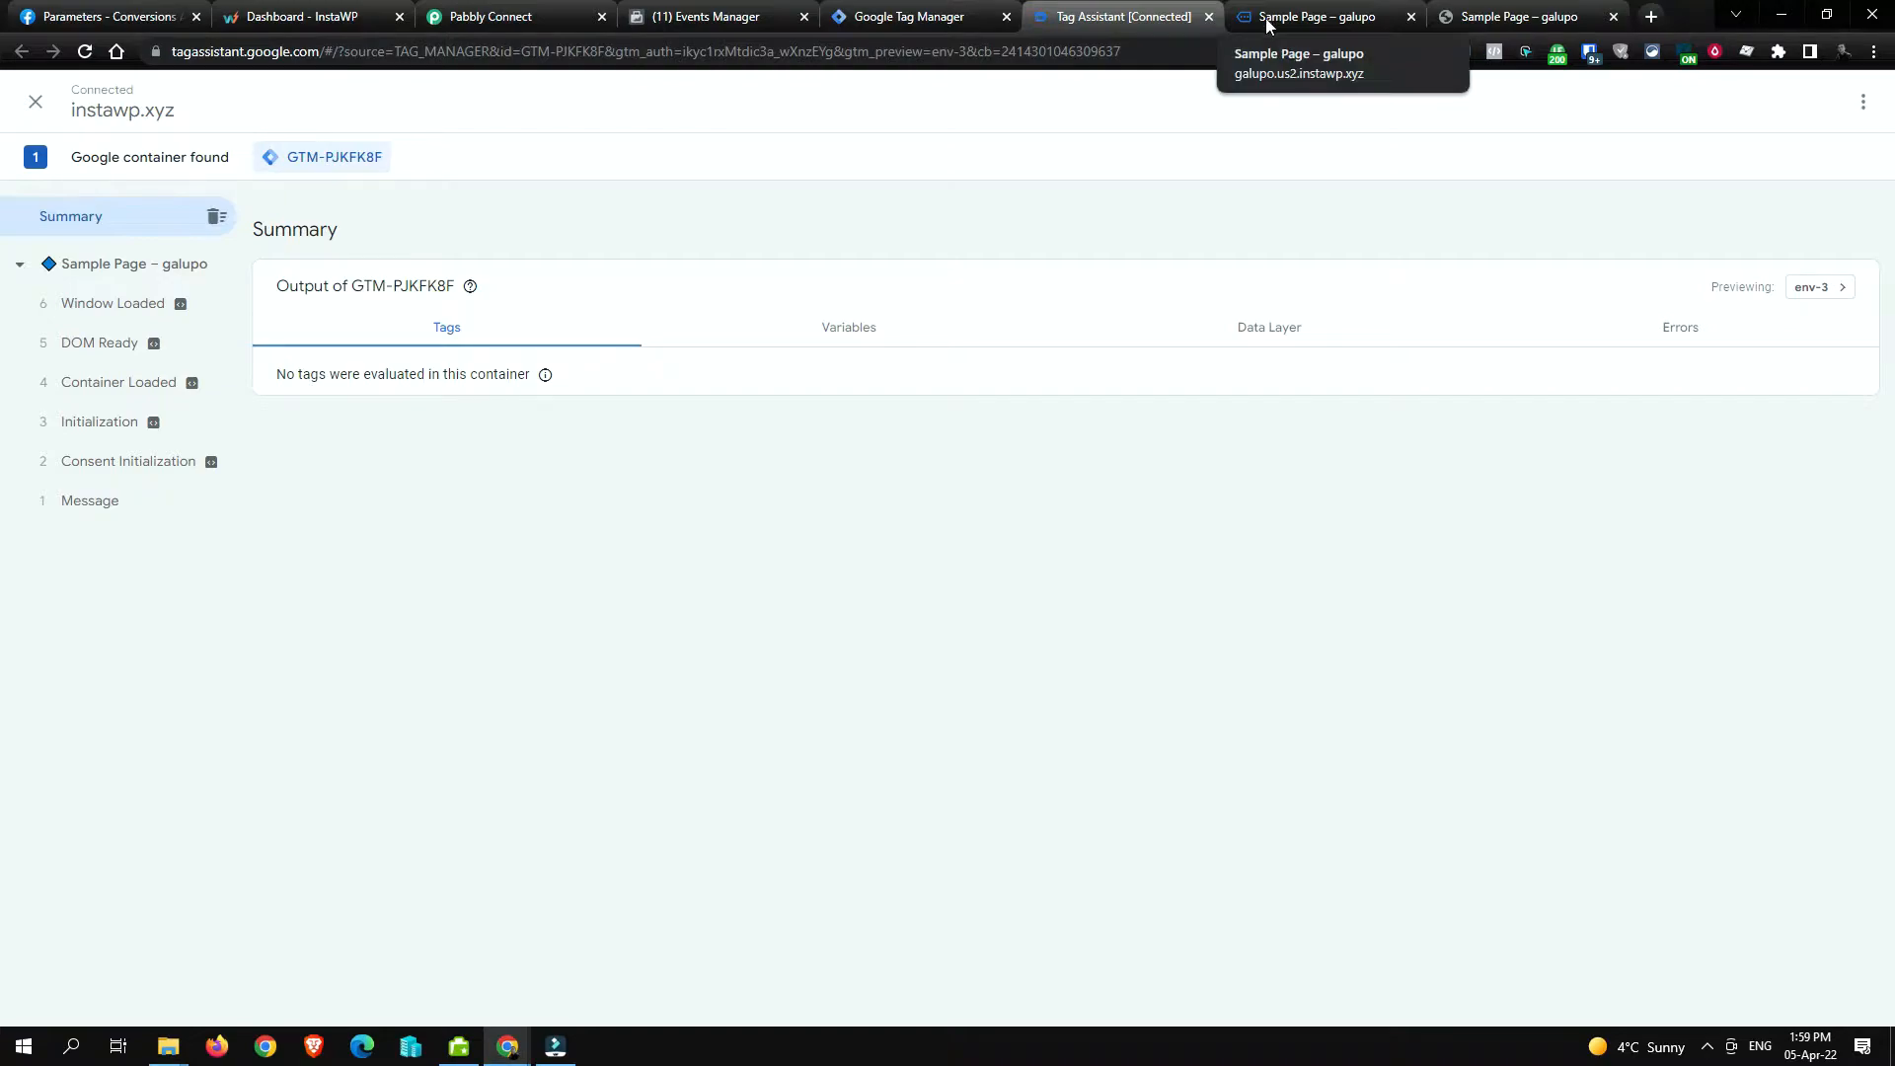
pyautogui.click(91, 303)
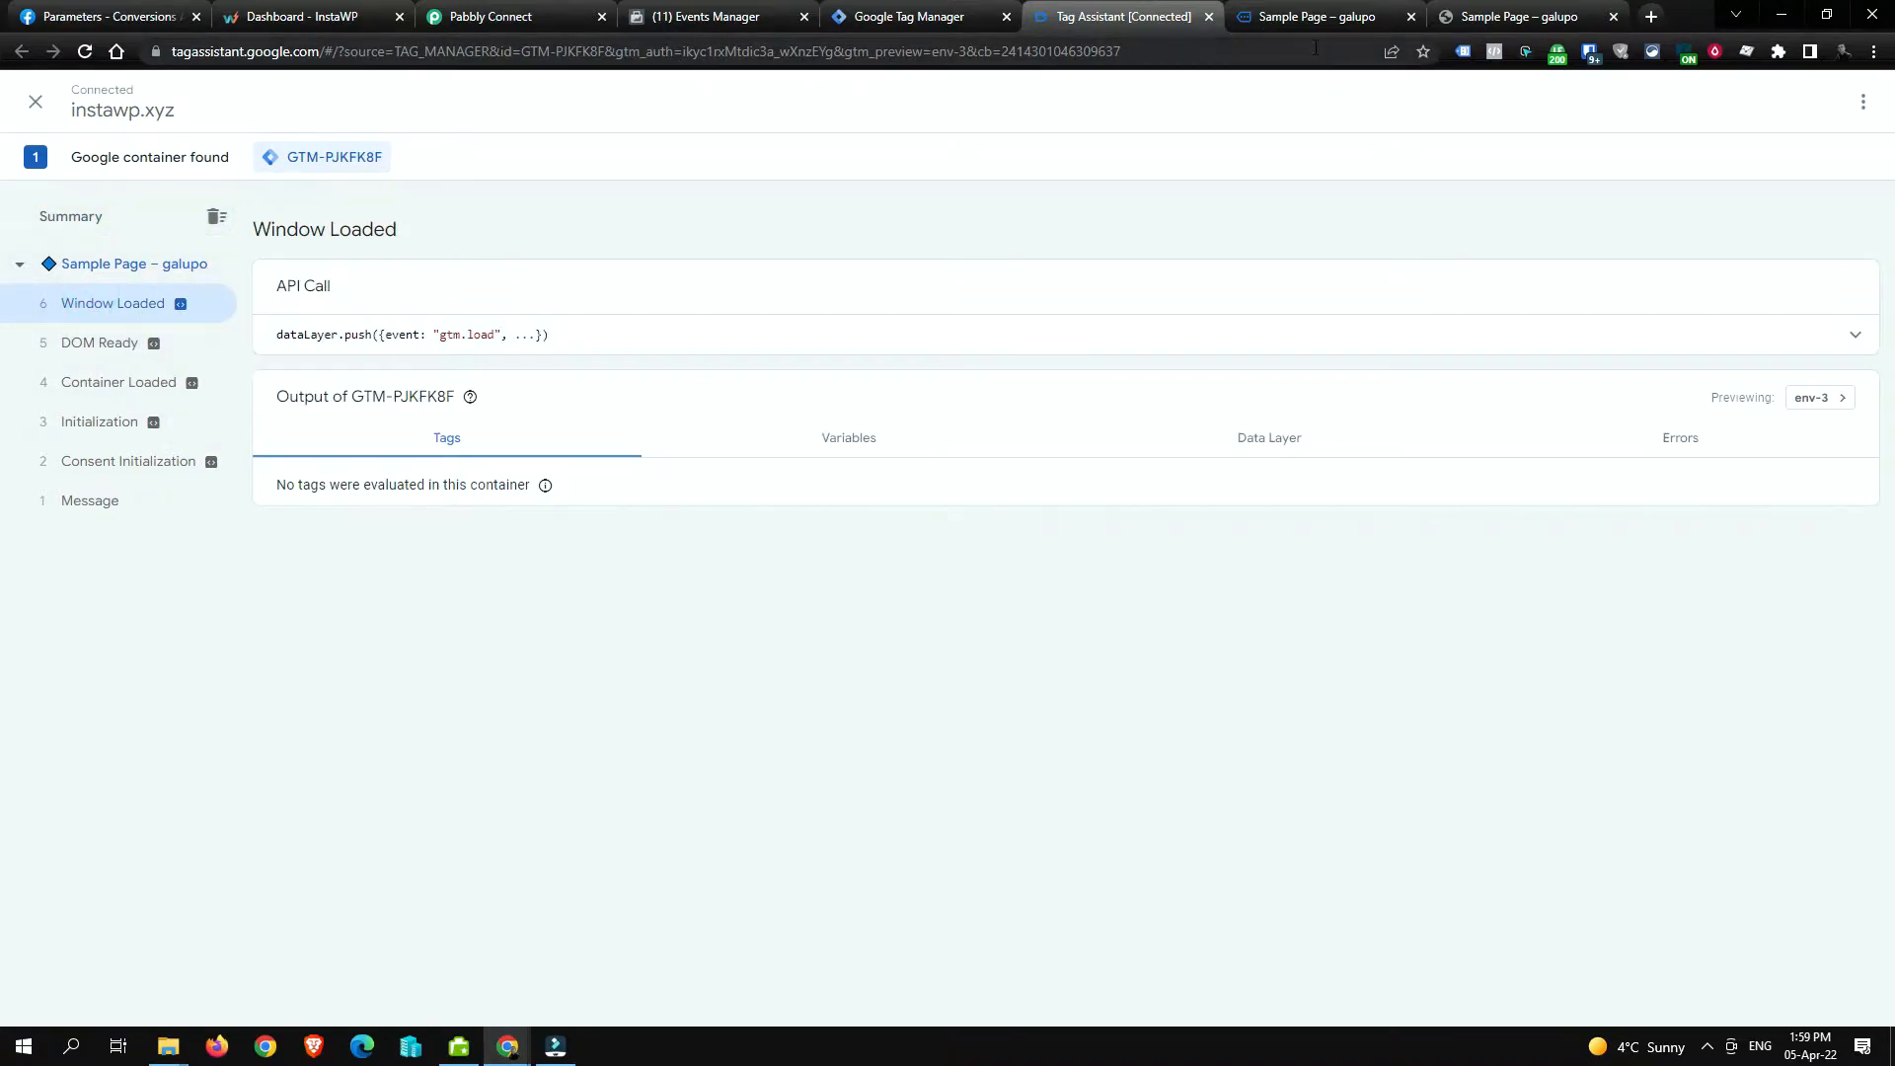
pyautogui.click(1293, 24)
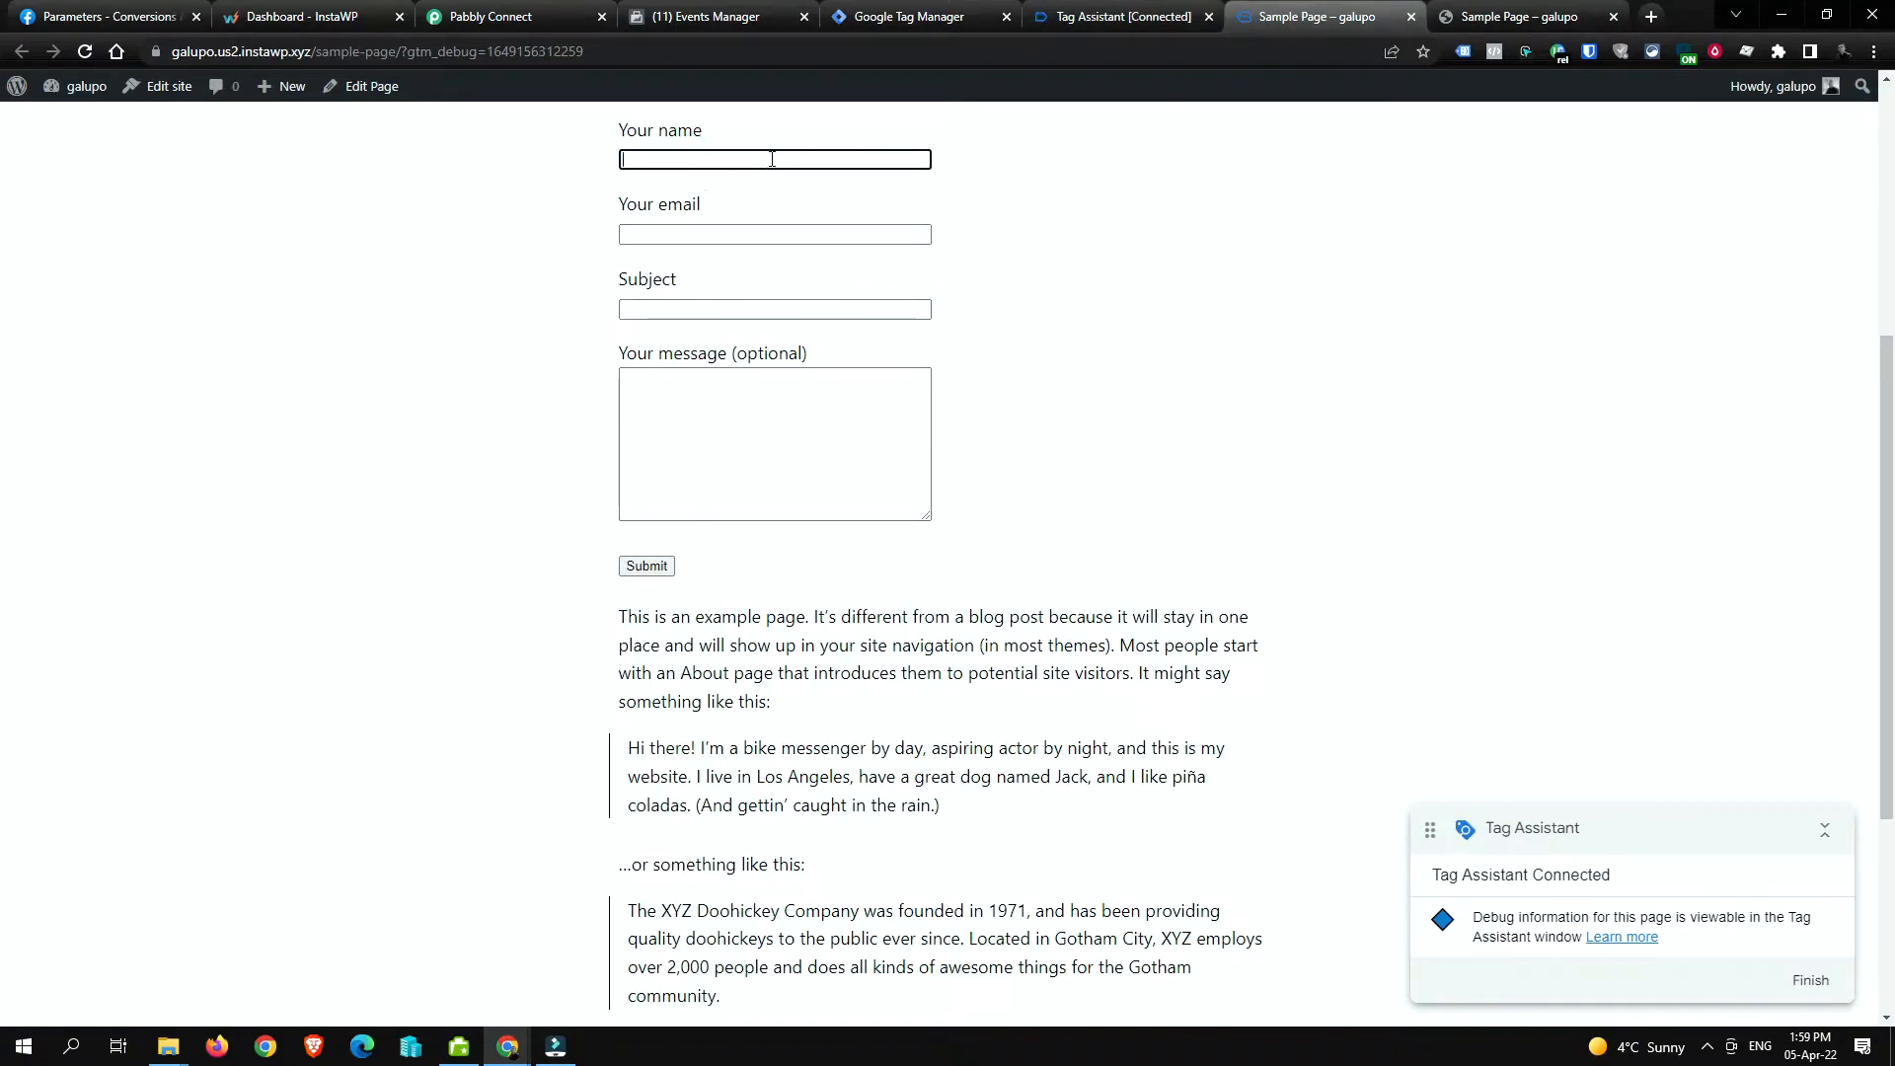
# Step: Submit the form with a test name, email, subject 'Hello' and message 'World'
pyautogui.write('Marius')
pyautogui.press('Tab')
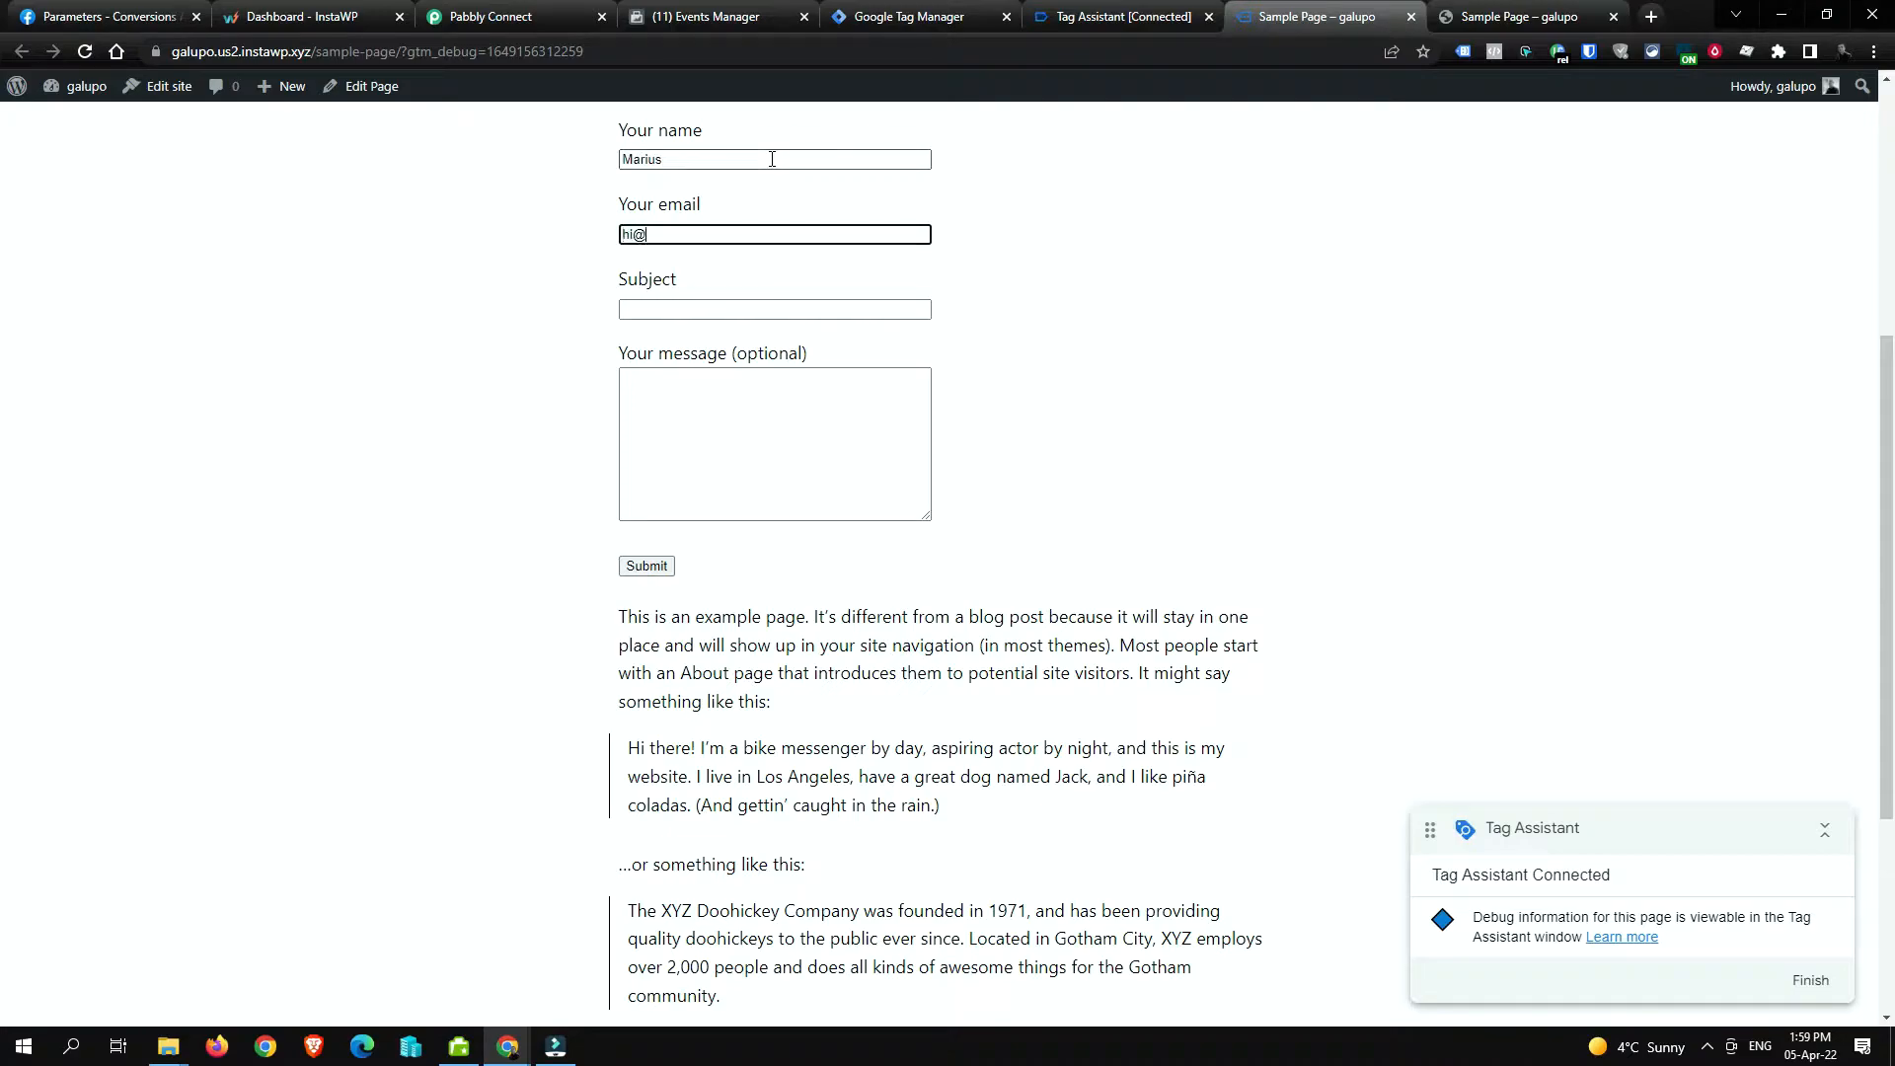
pyautogui.press('Tab')
pyautogui.write('Hello')
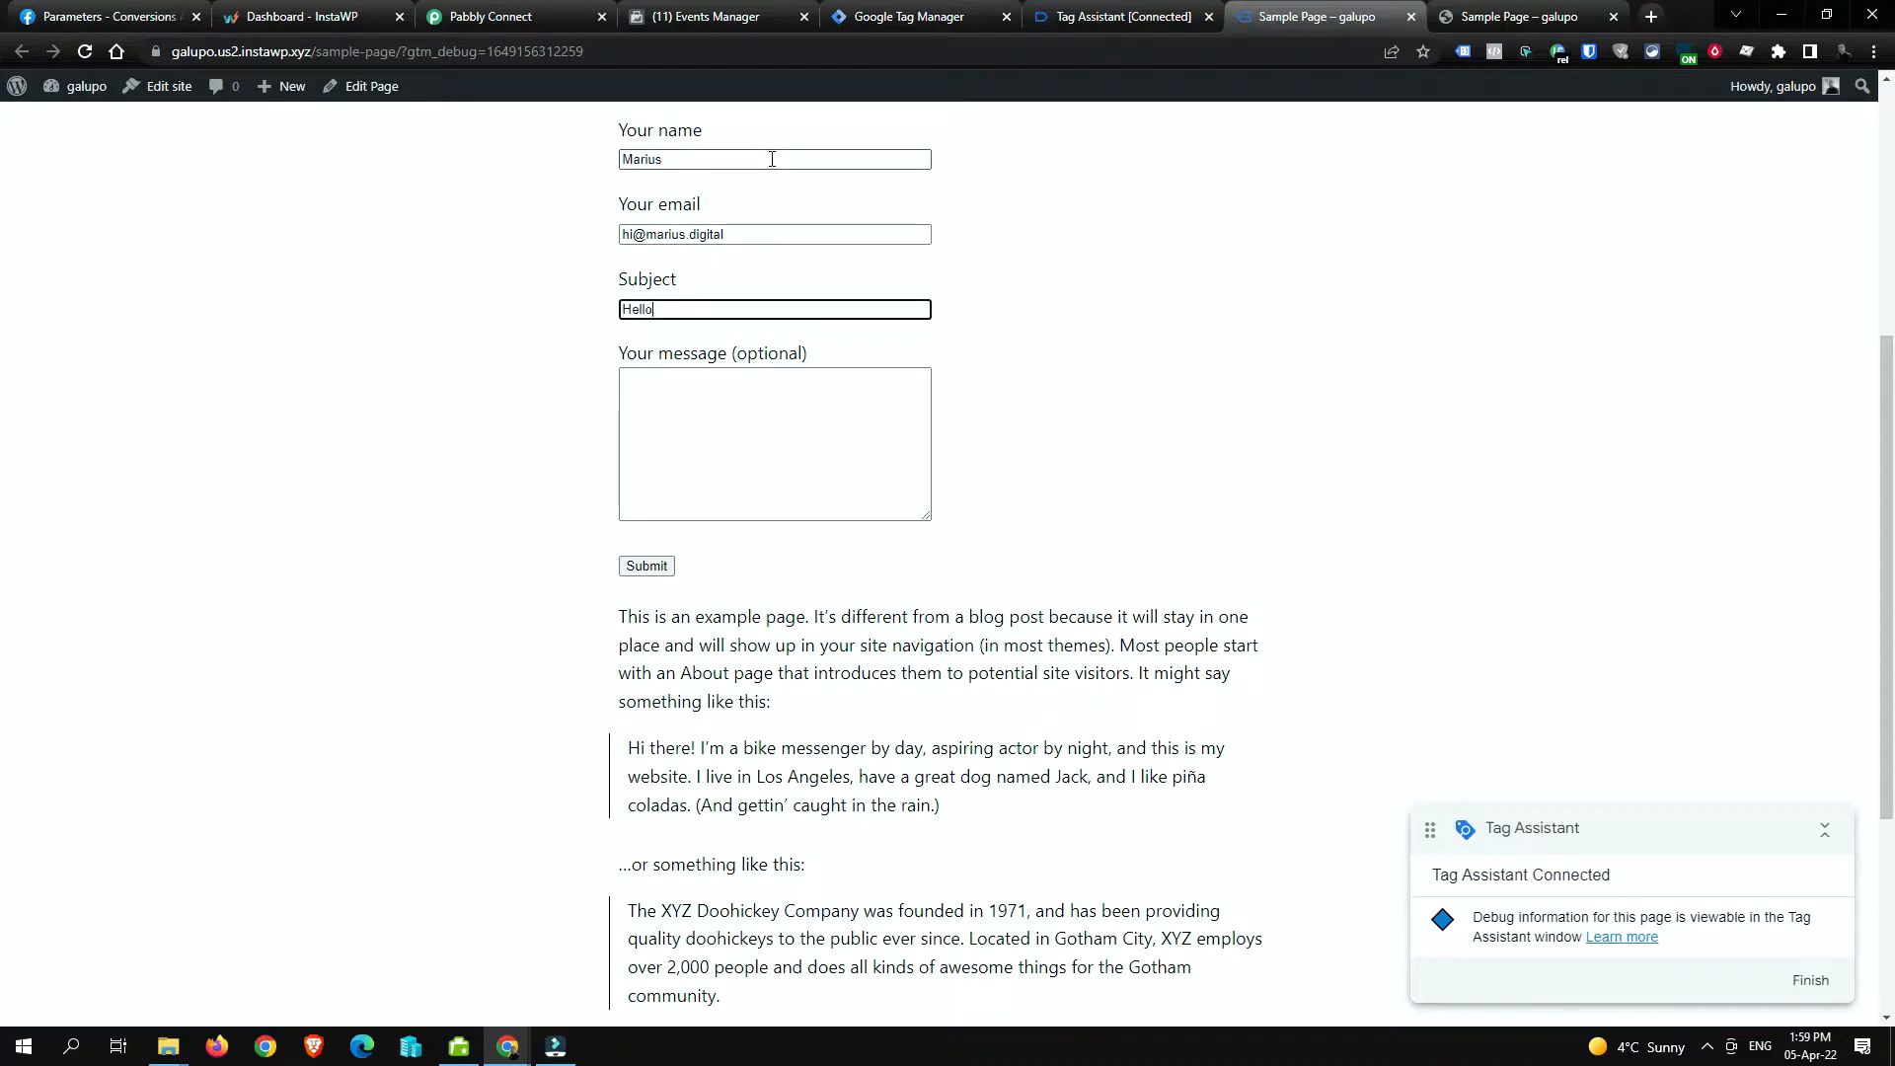
pyautogui.press('Tab')
pyautogui.write('World')
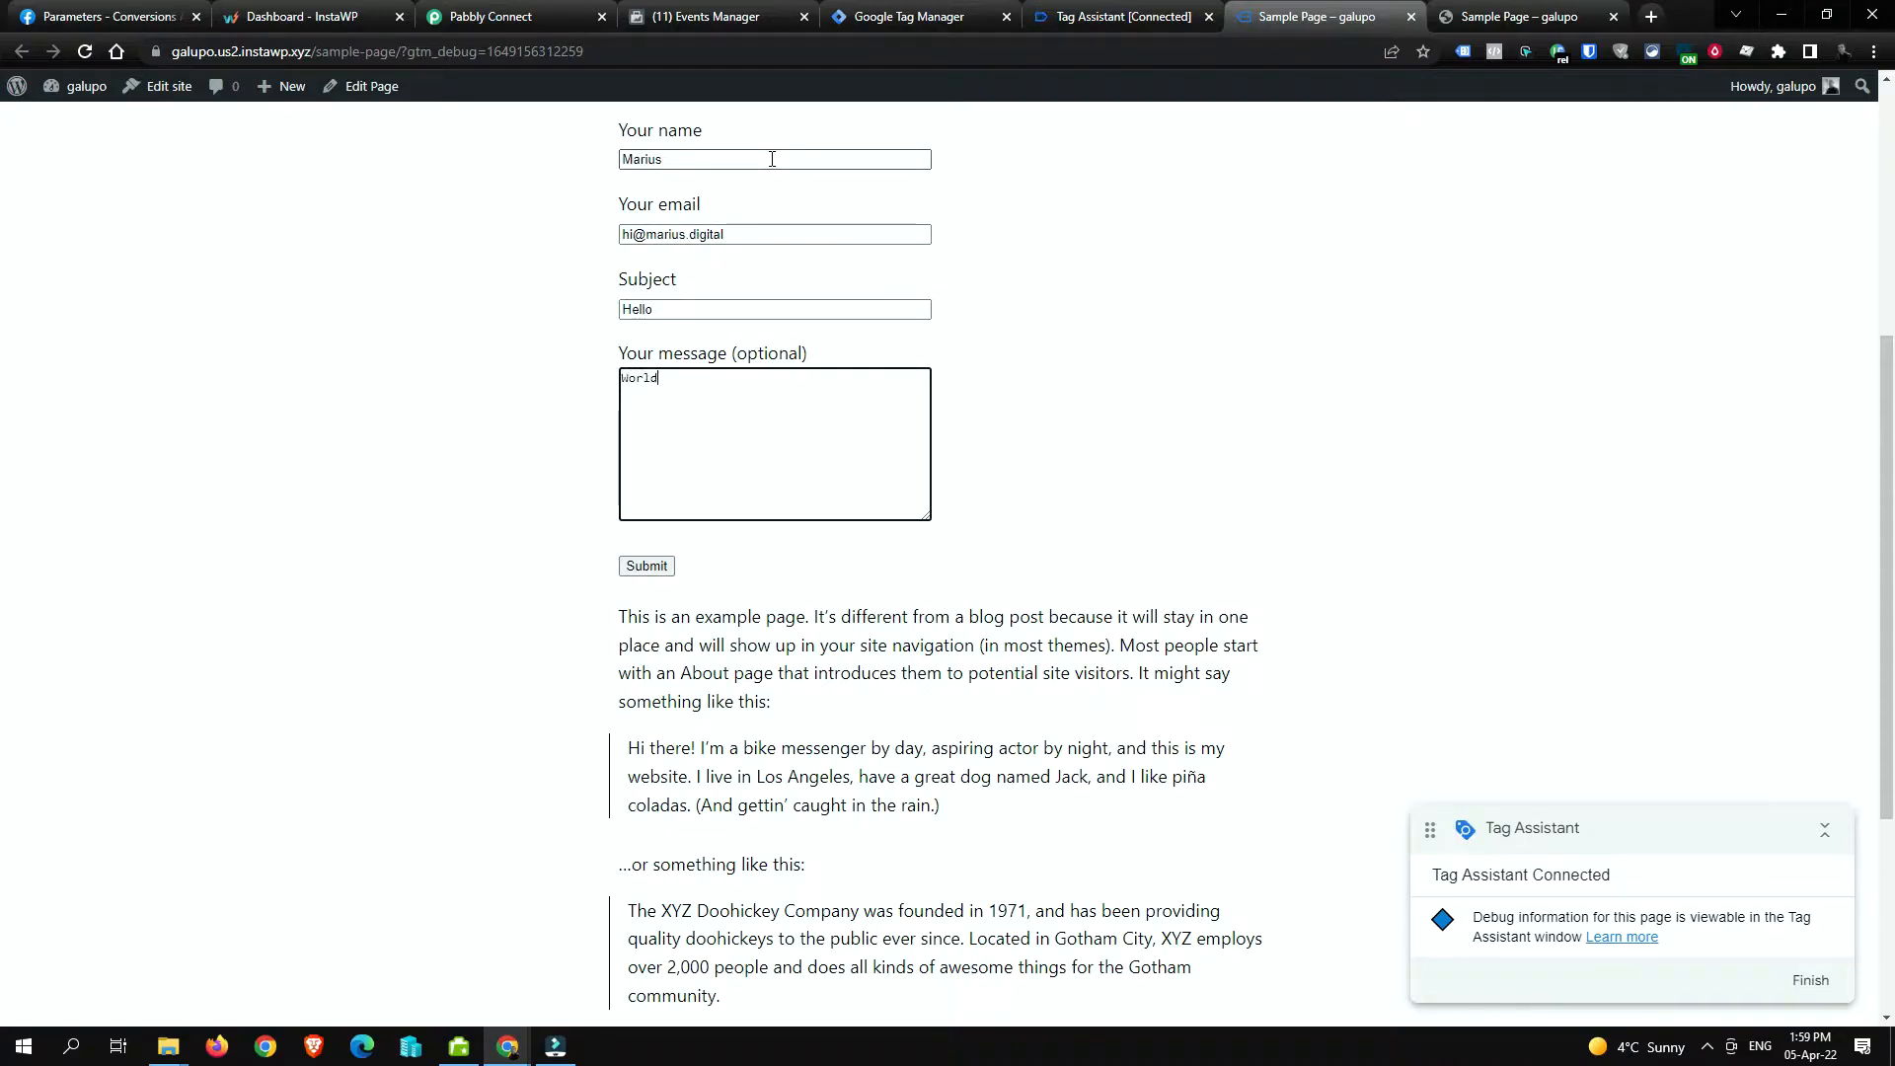
pyautogui.click(643, 565)
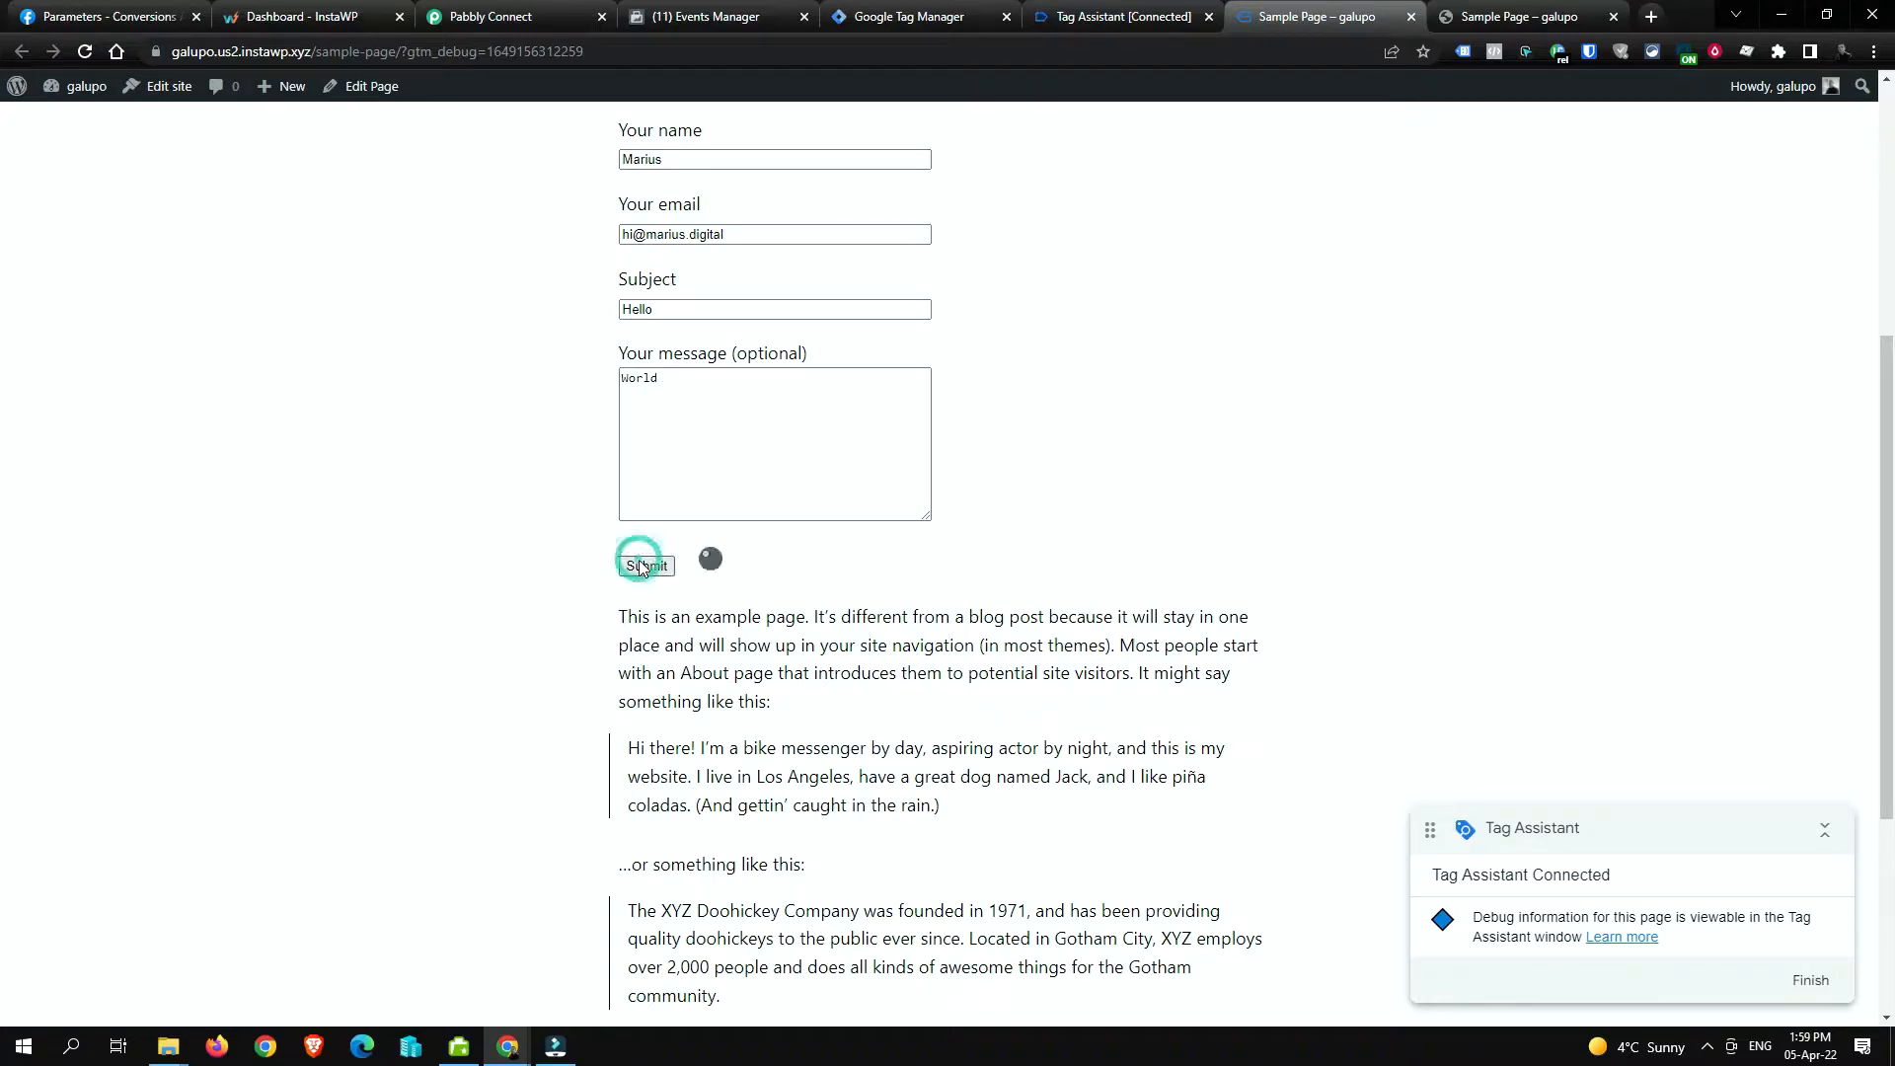
pyautogui.moveTo(643, 635); pyautogui.dragTo(1086, 643)
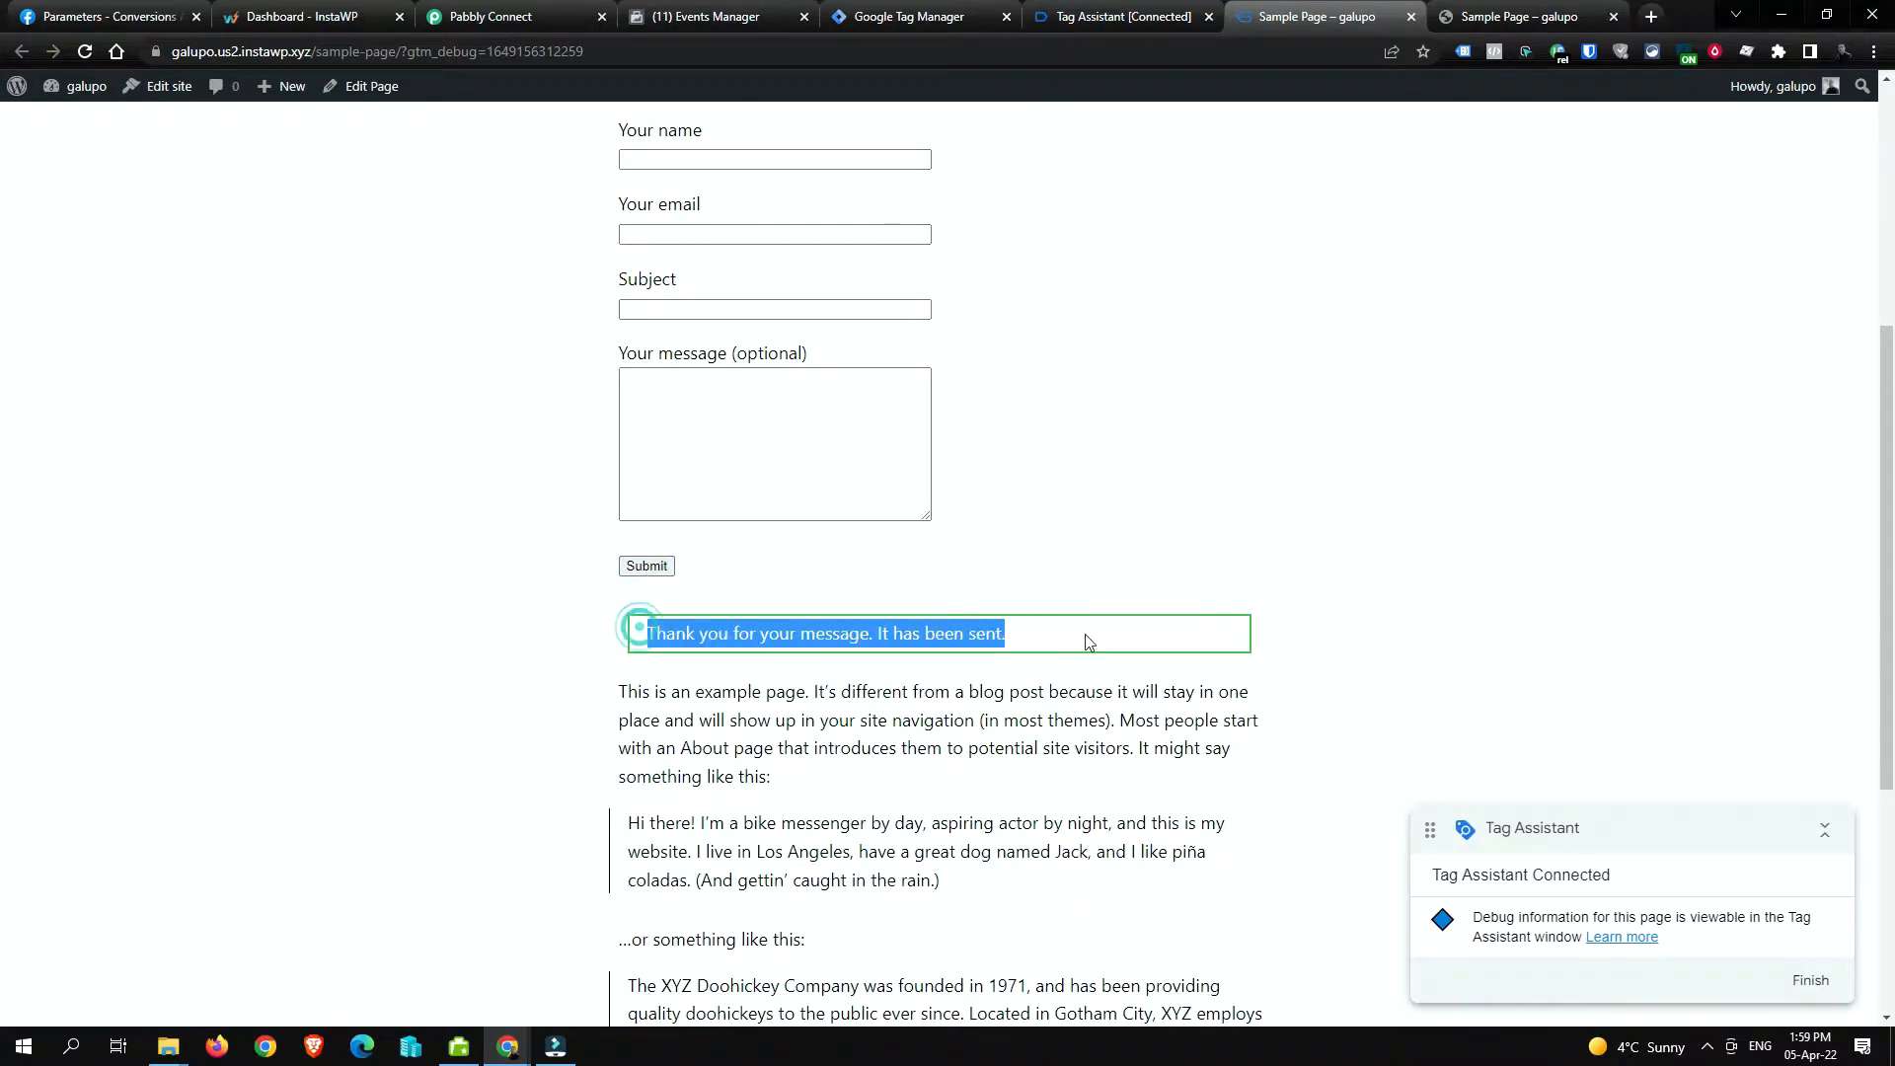
pyautogui.click(1130, 14)
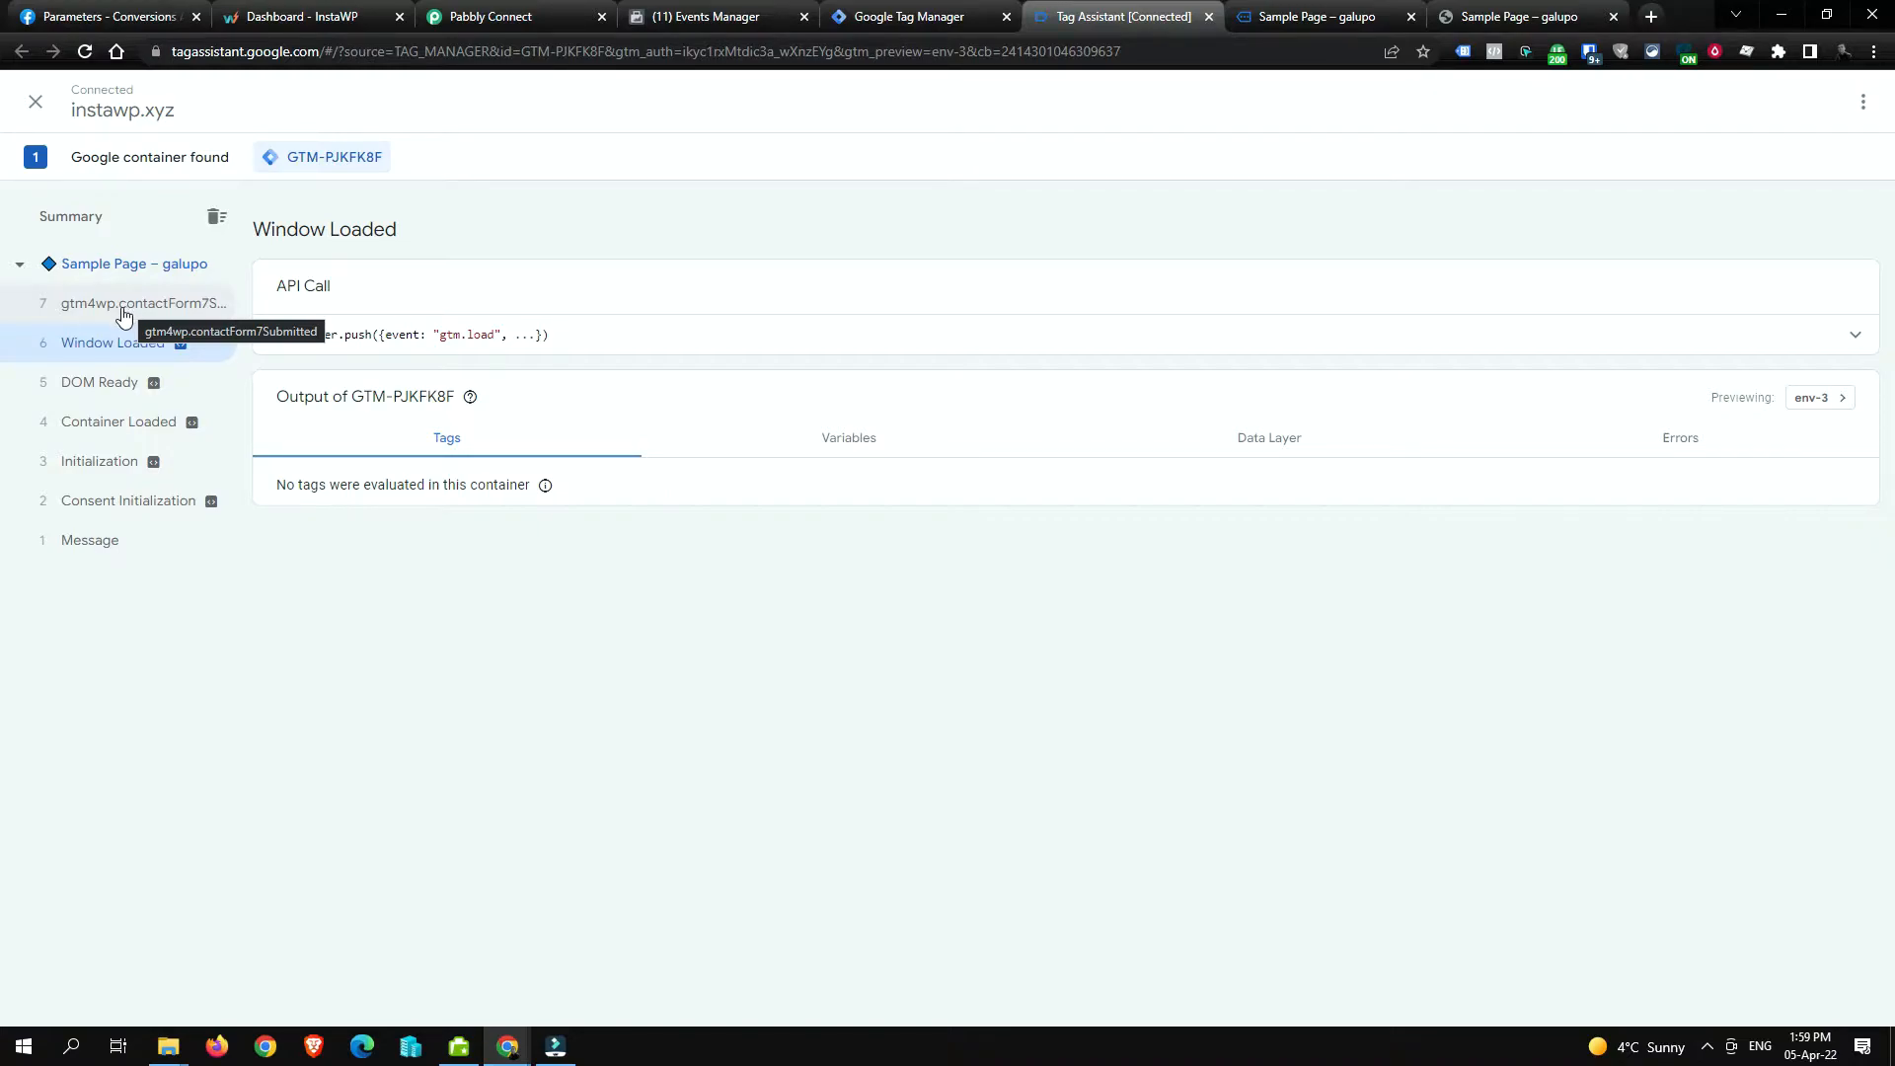
# Step: Inspect the gtm4wp.contactForm7Submitted data layer, checking the visitor IP and submitted field values
pyautogui.click(123, 310)
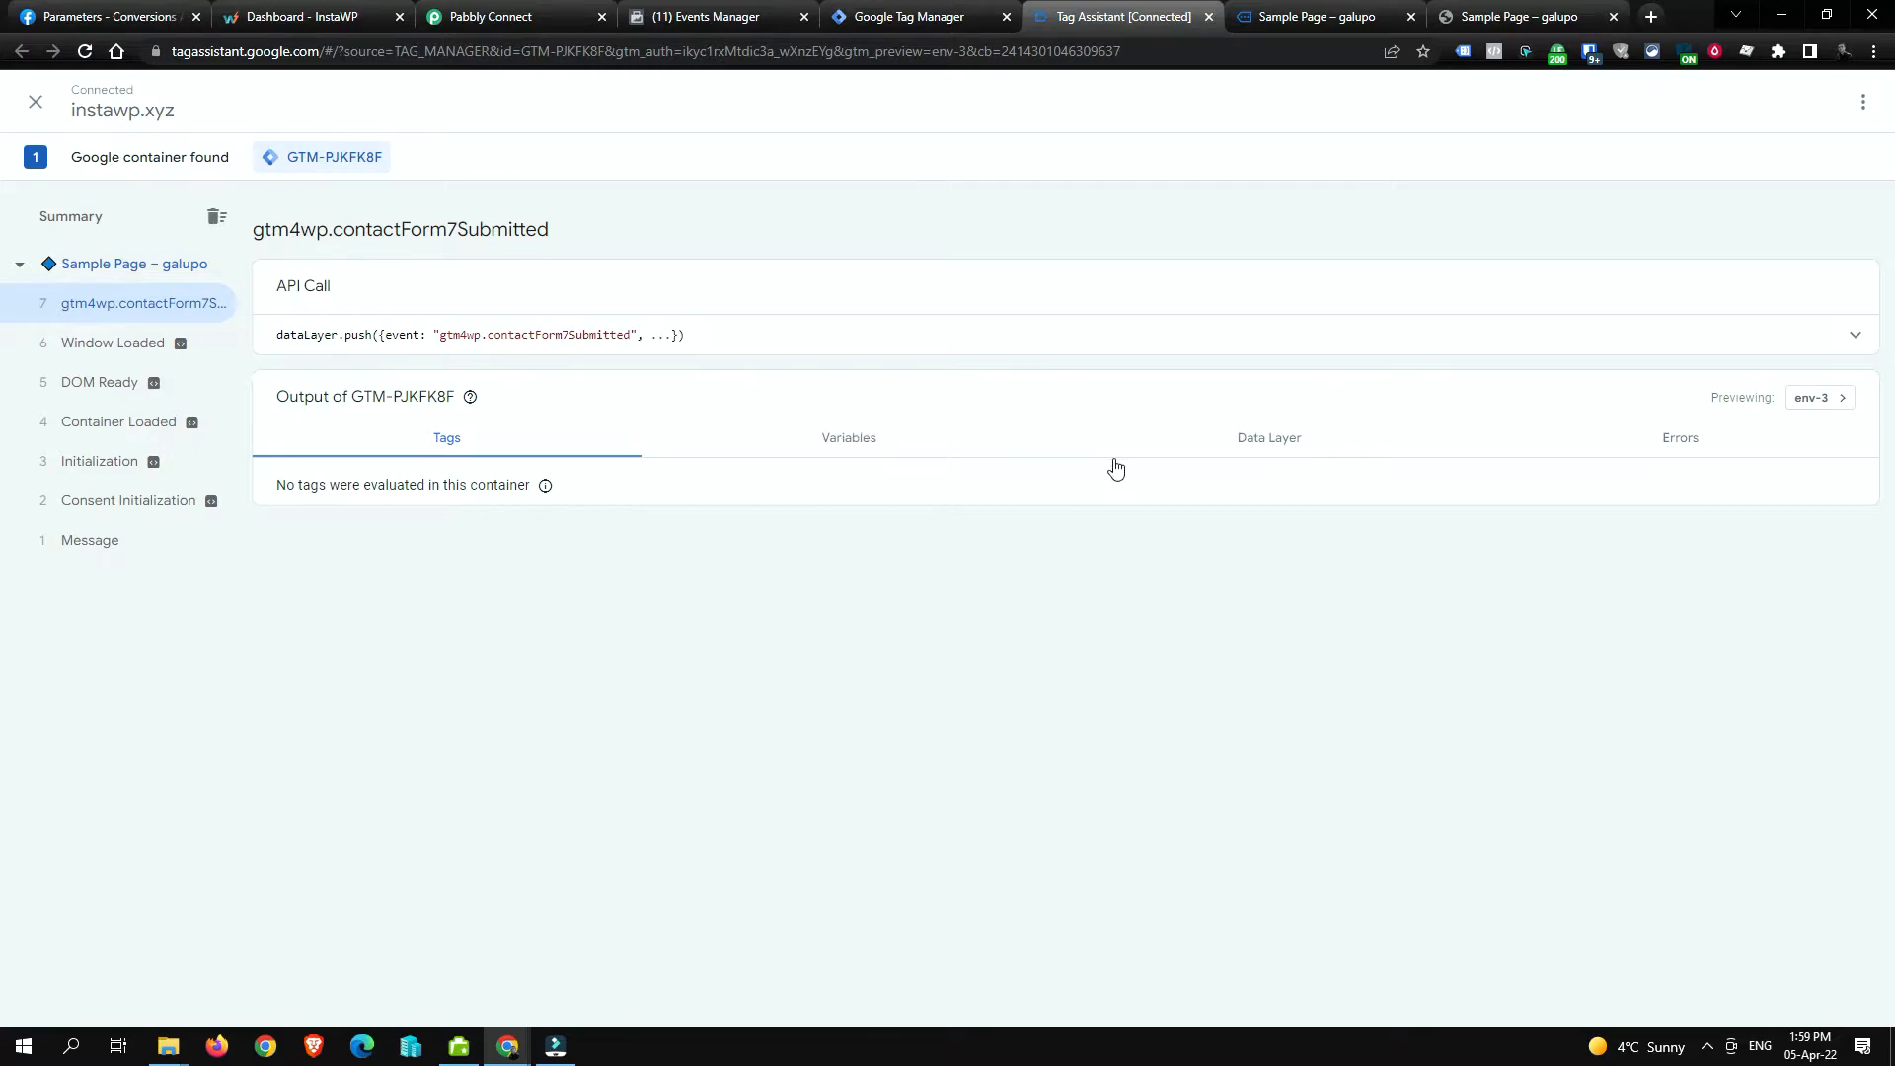
pyautogui.click(1246, 447)
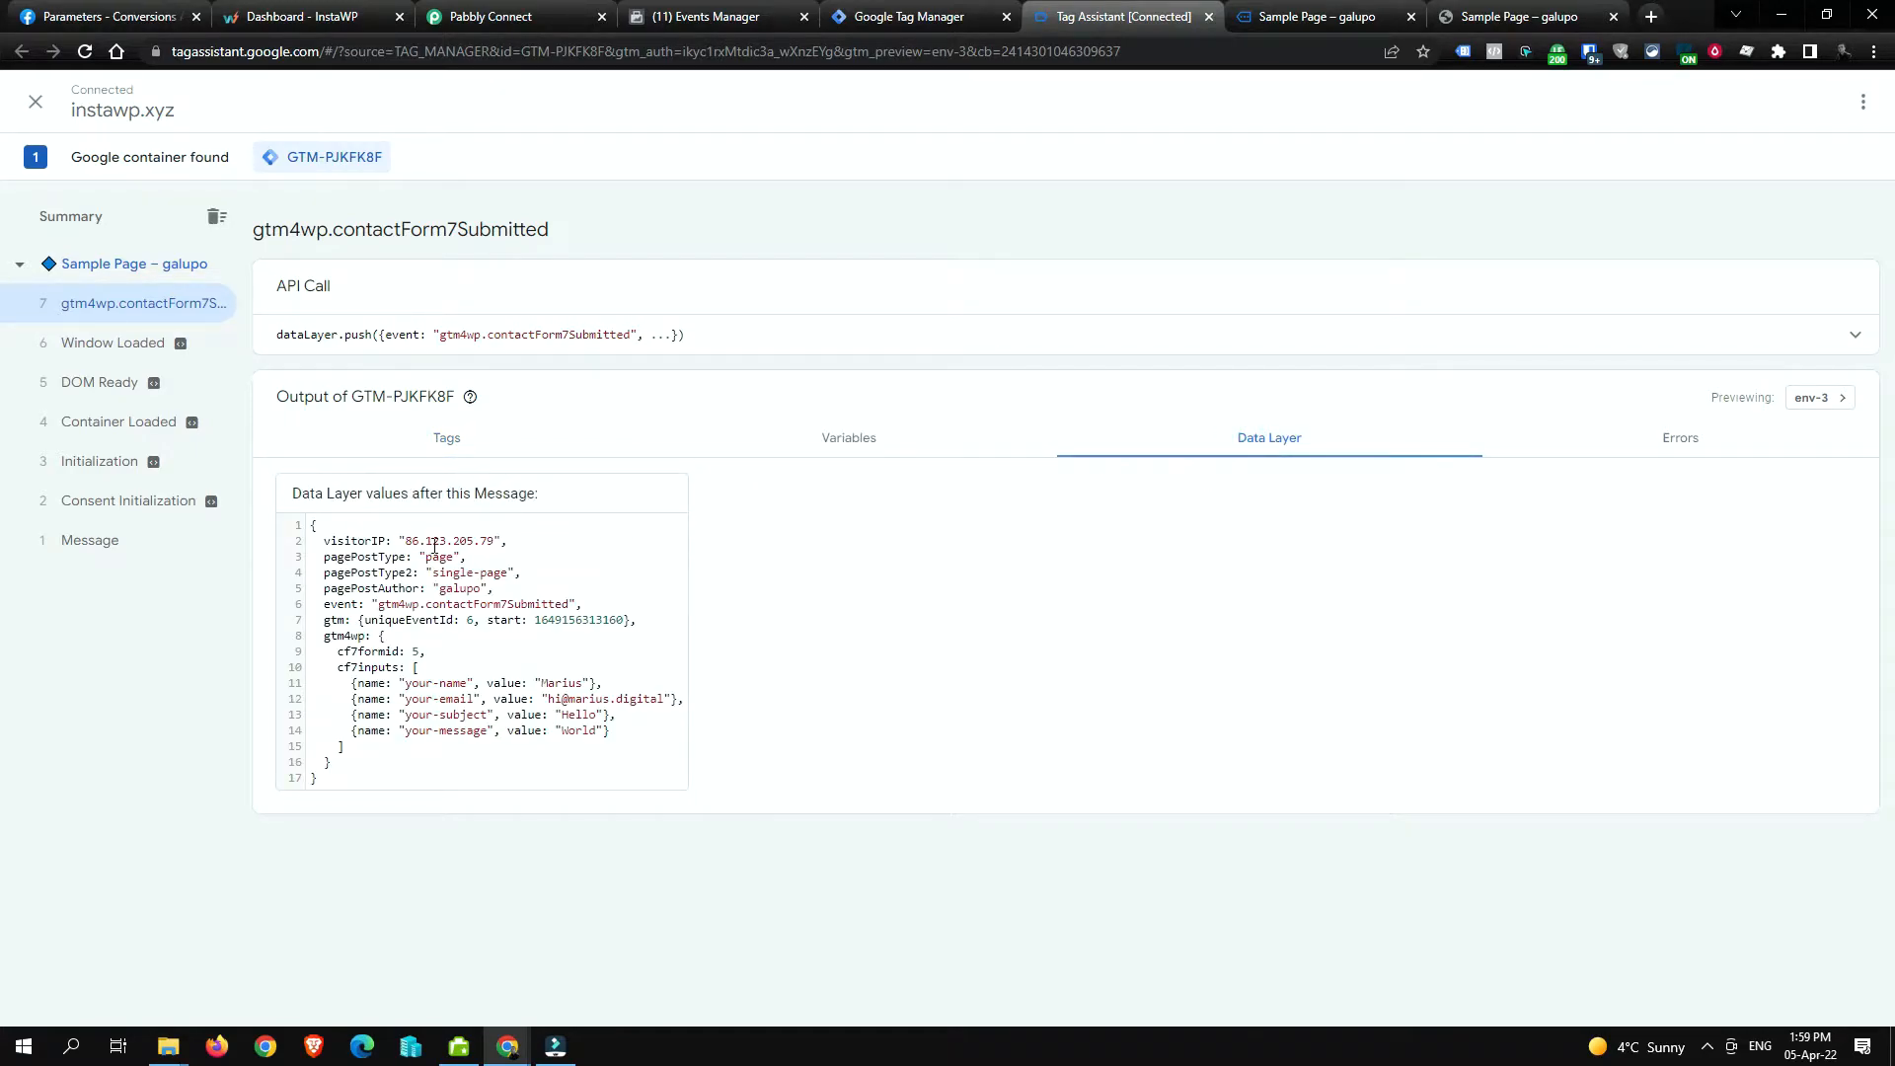
pyautogui.moveTo(400, 535); pyautogui.dragTo(495, 535)
pyautogui.moveTo(358, 682); pyautogui.dragTo(315, 683)
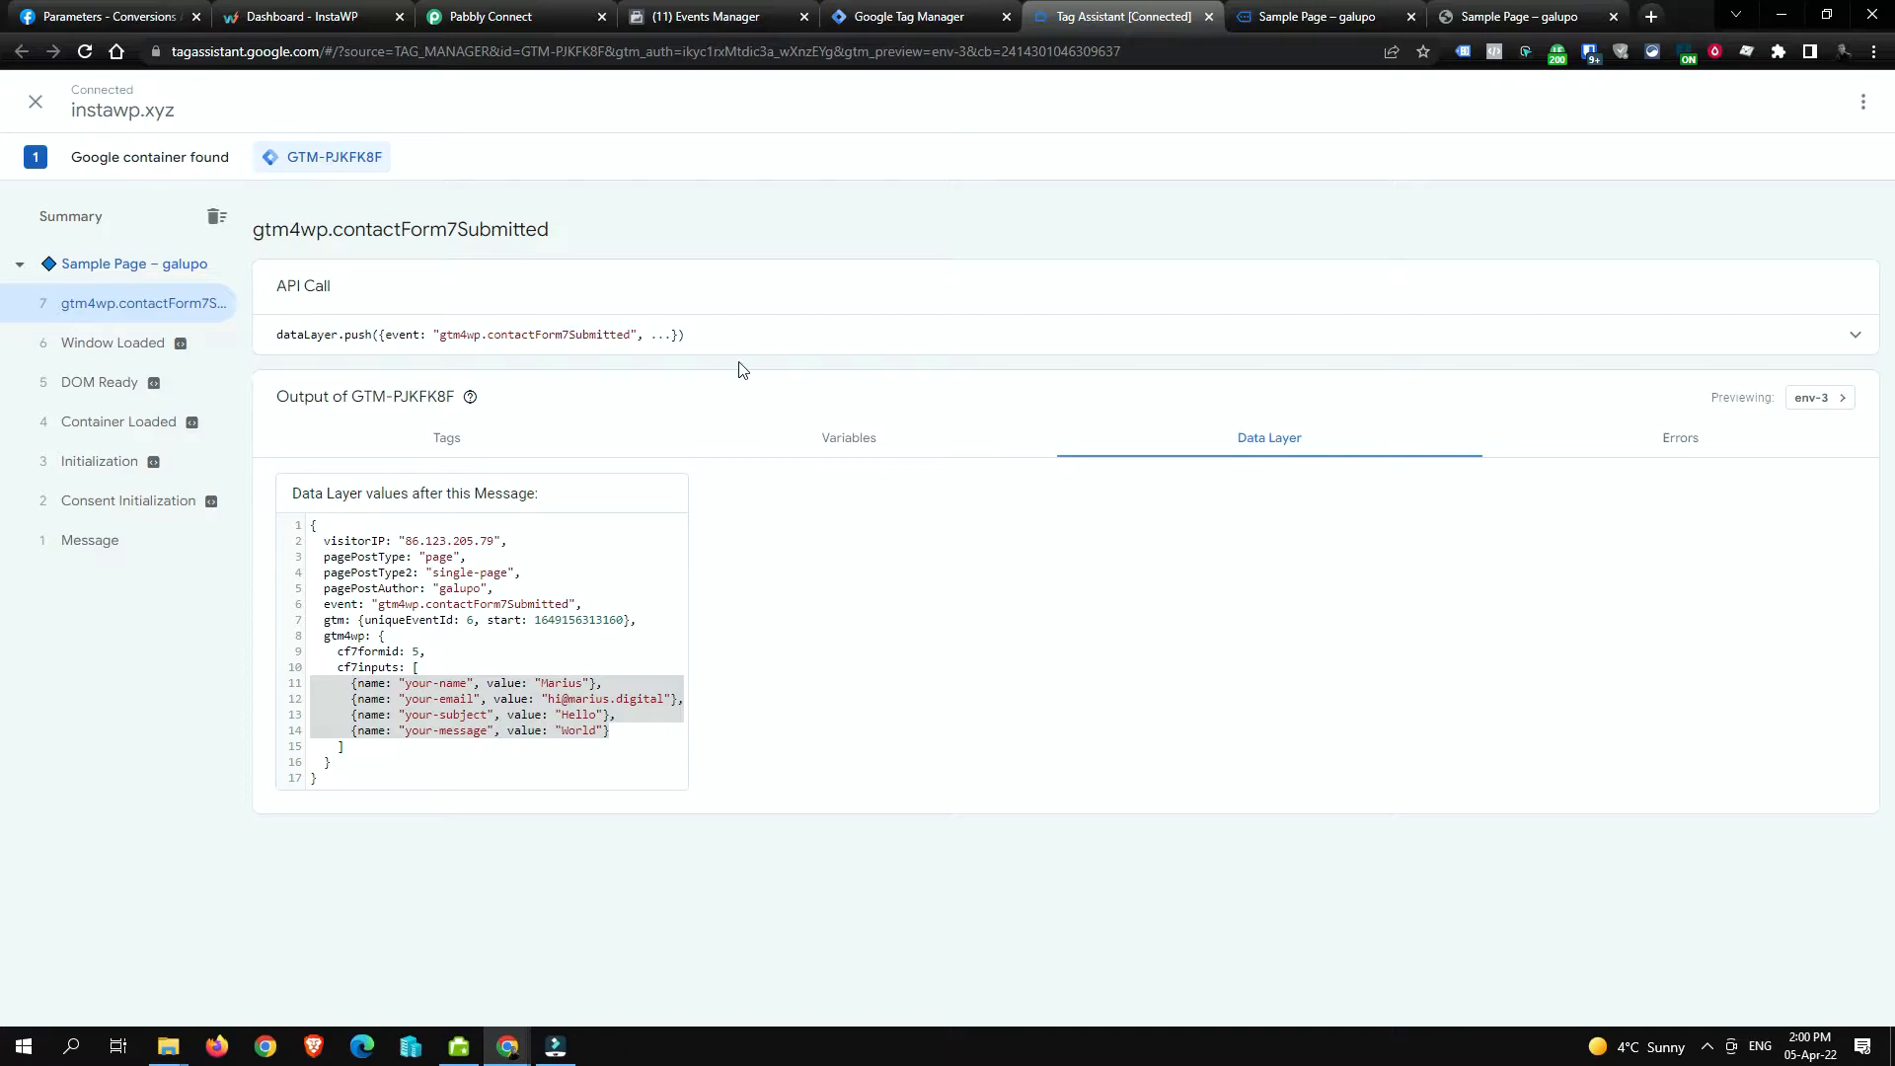
pyautogui.click(956, 12)
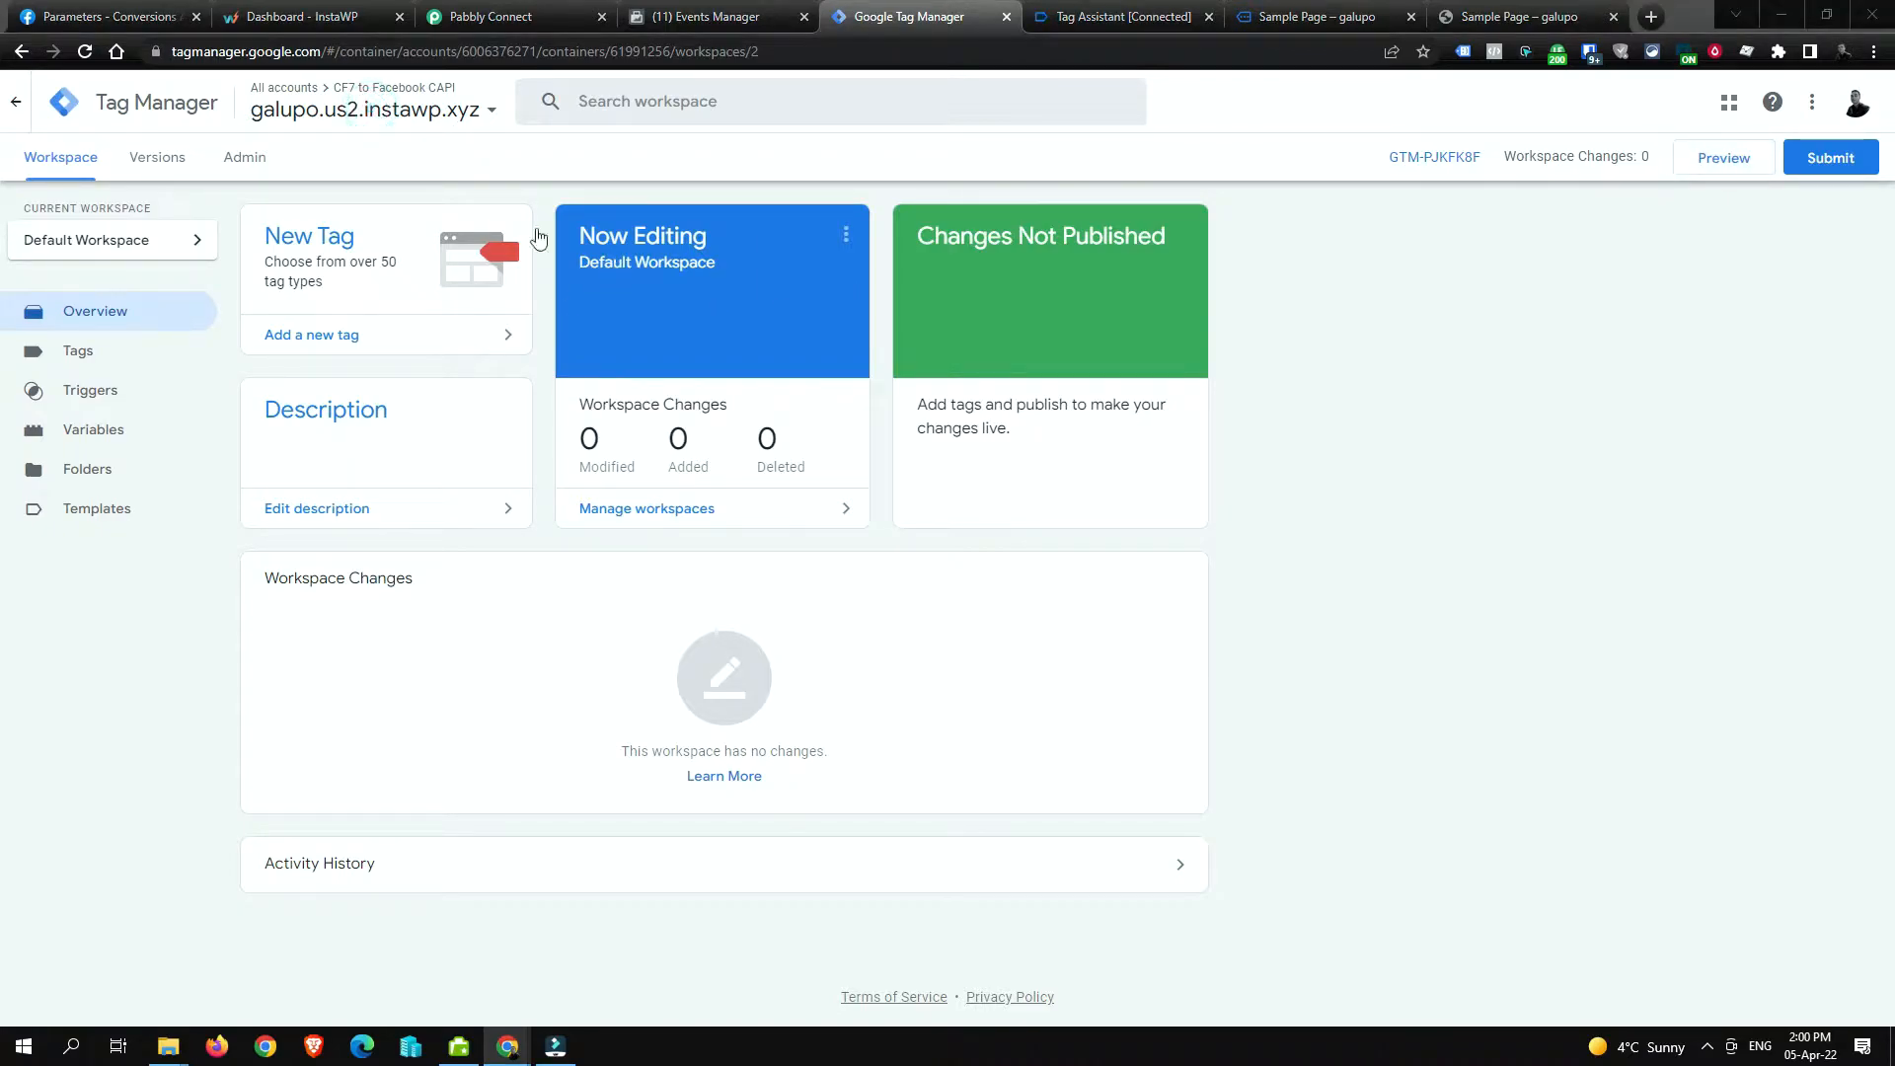
# Step: Import GTM-5LVDWTM_workspace6.json into Default Workspace using Merge with conflicting items renamed
pyautogui.click(260, 170)
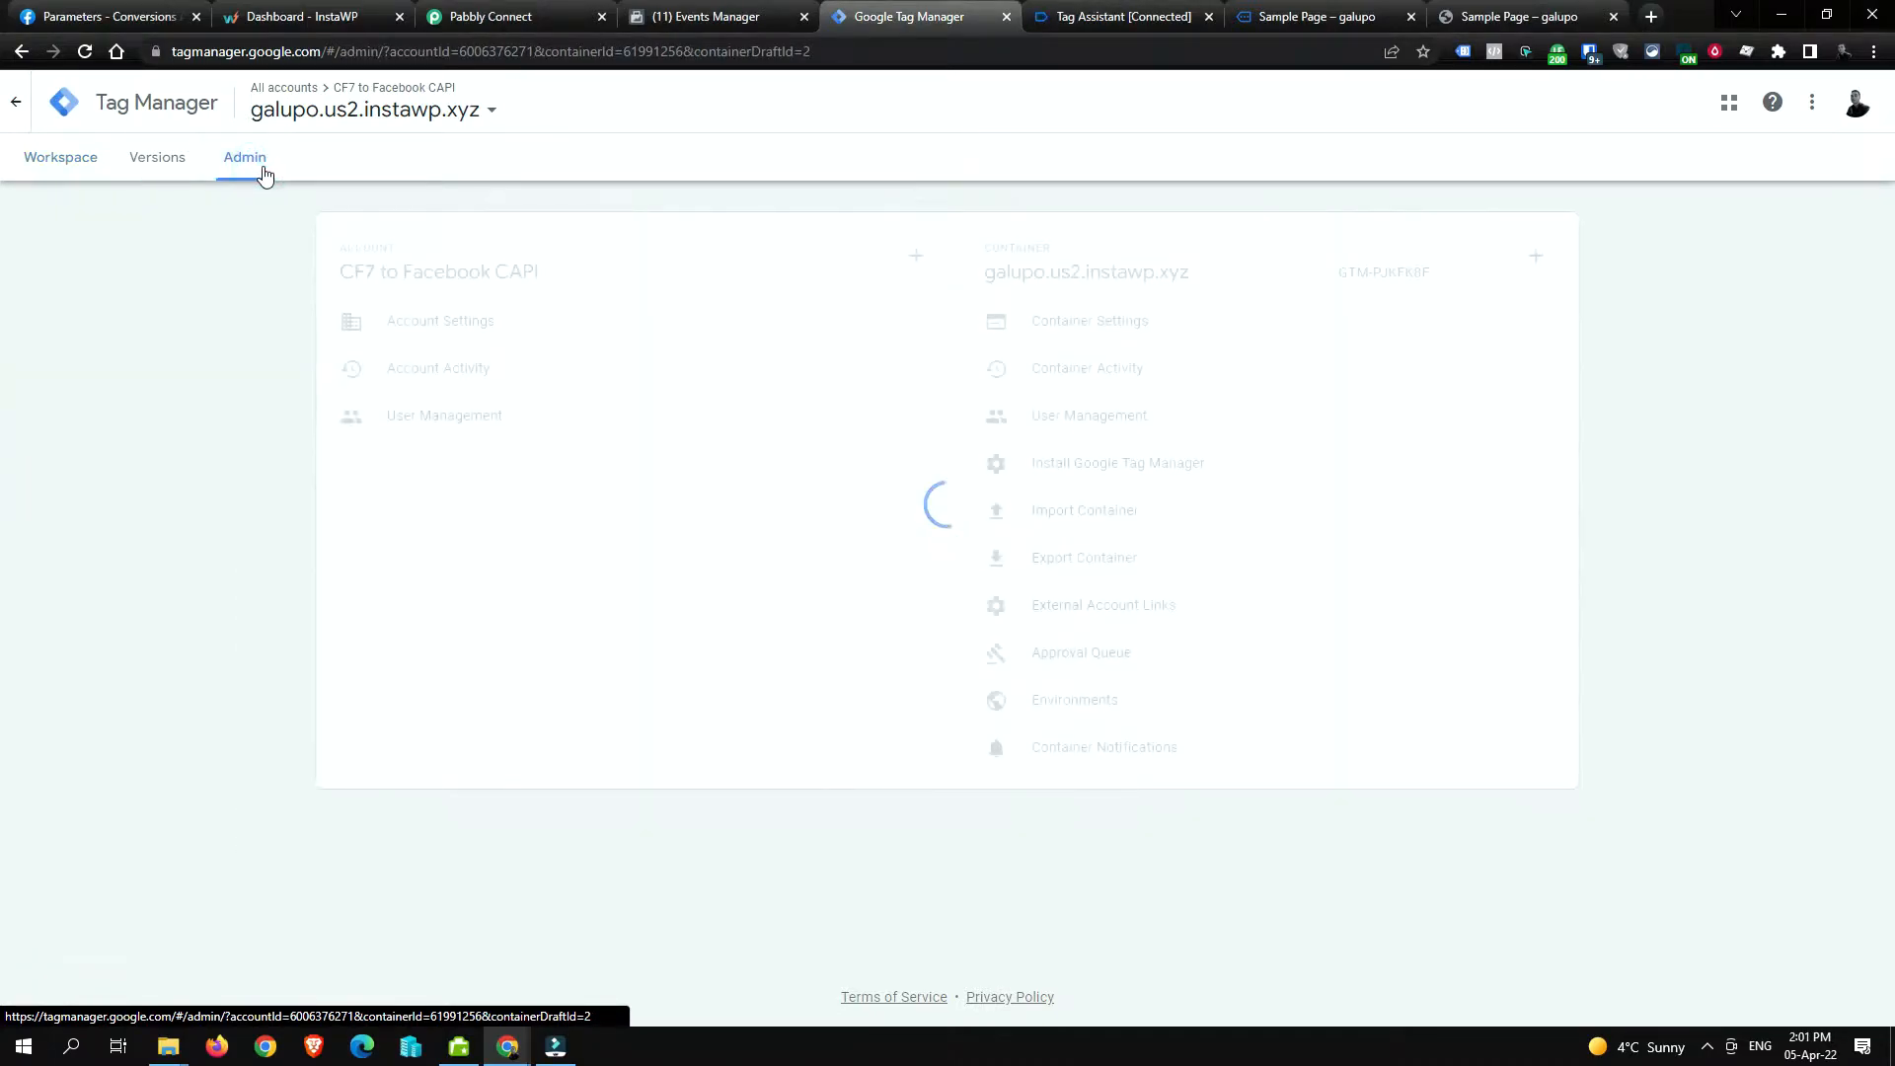
pyautogui.click(1138, 514)
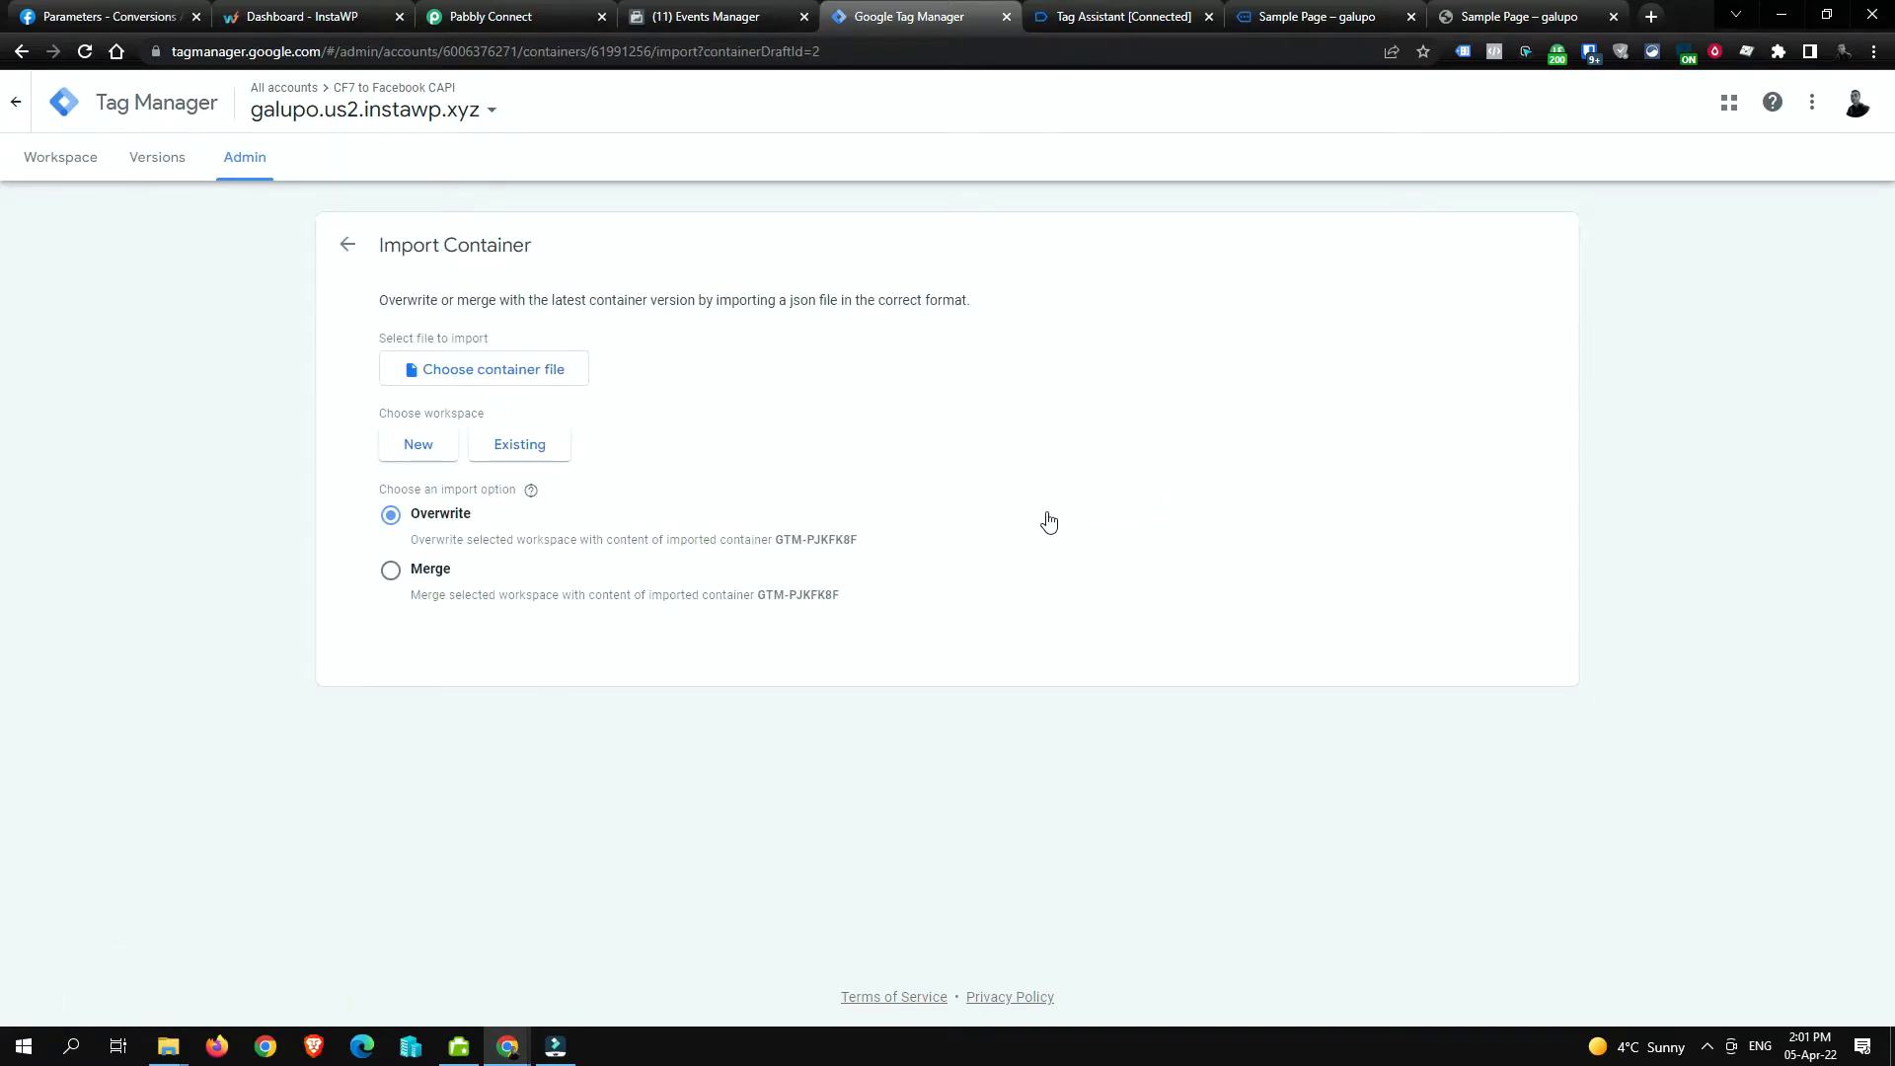
pyautogui.click(519, 374)
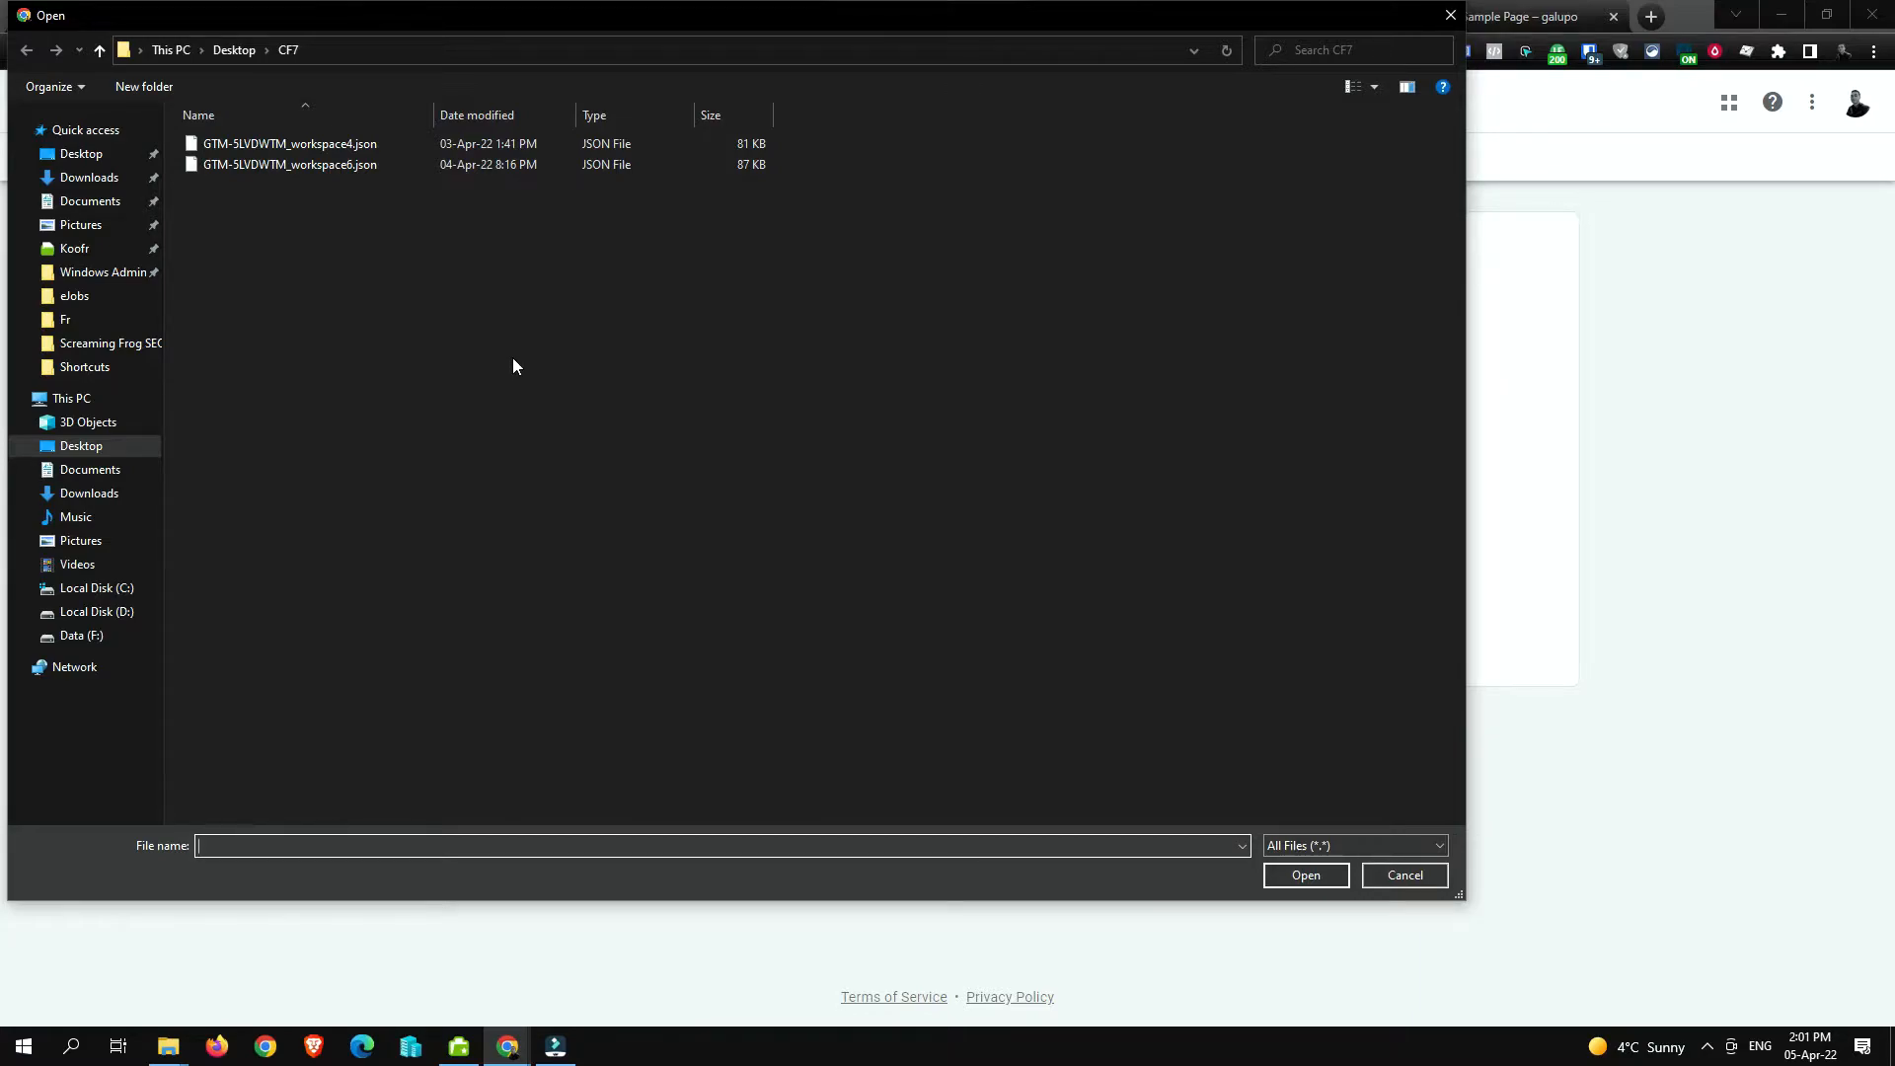
pyautogui.click(336, 174)
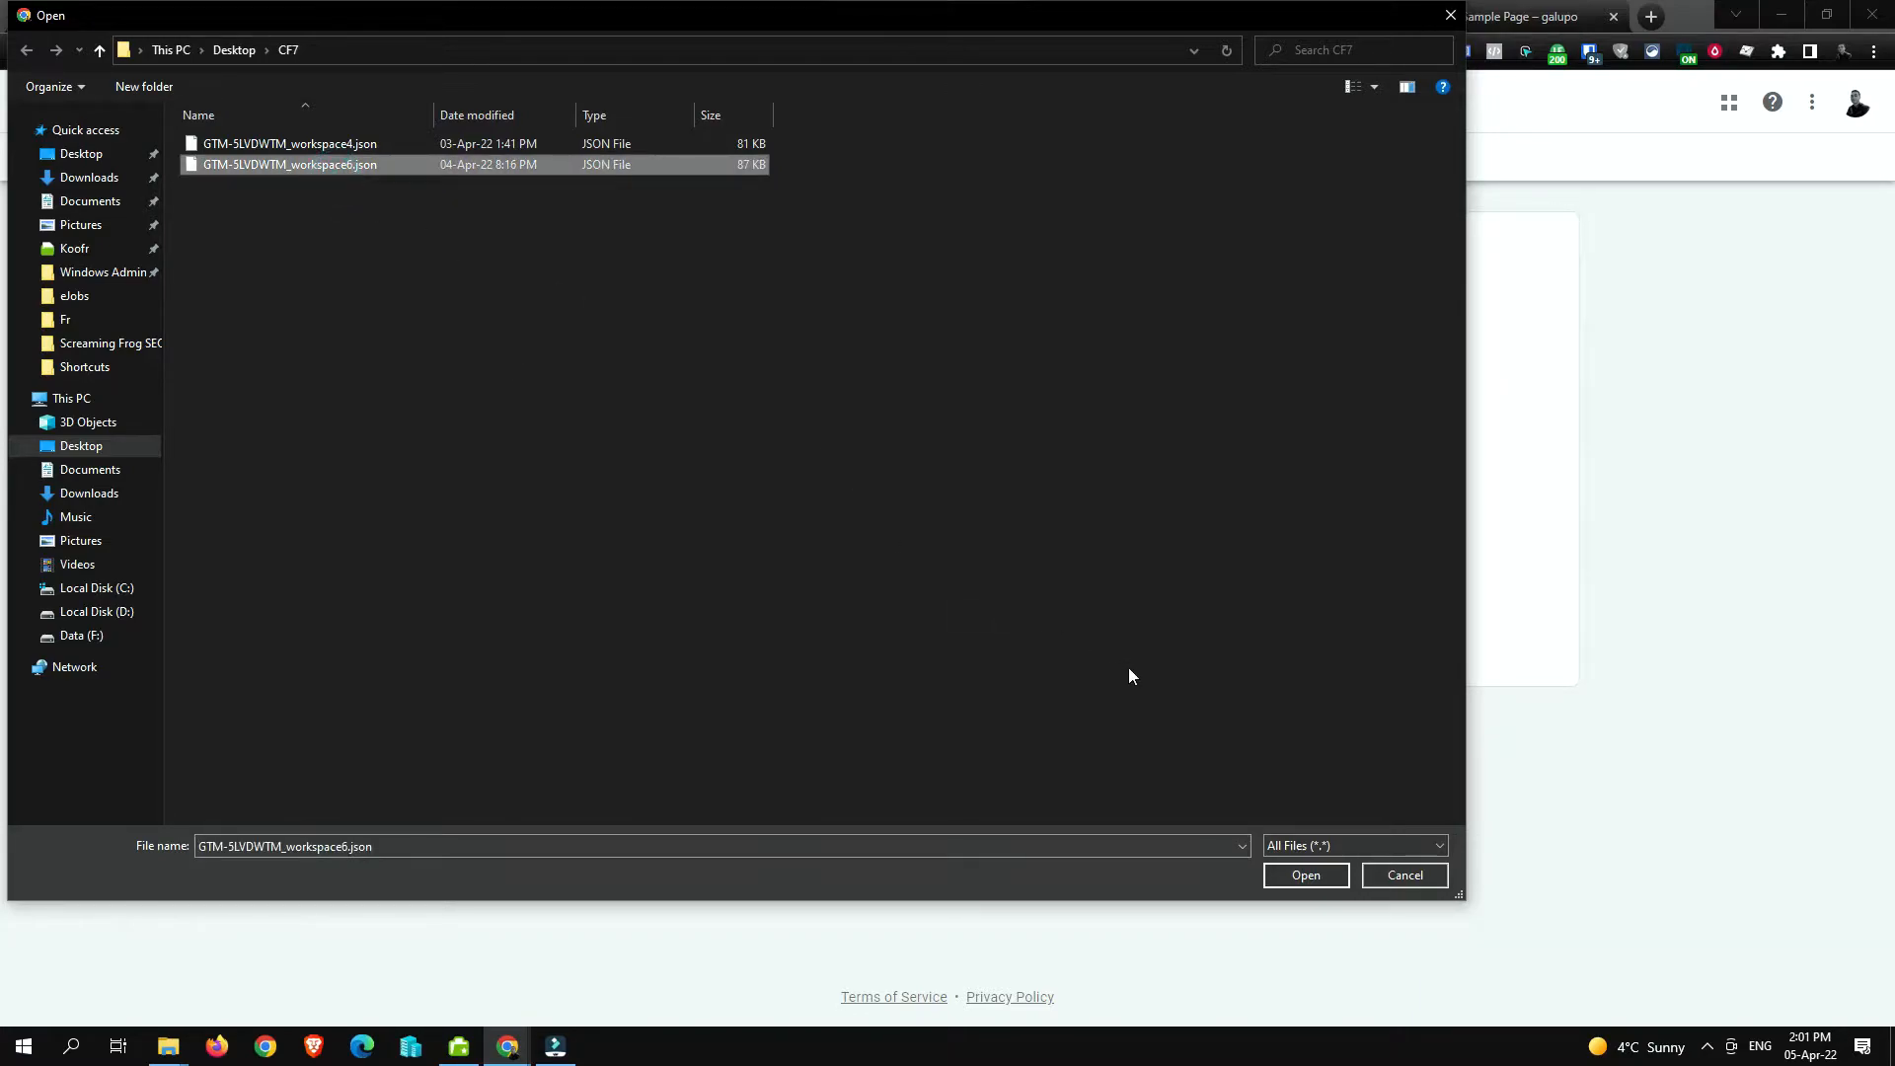
pyautogui.click(1305, 876)
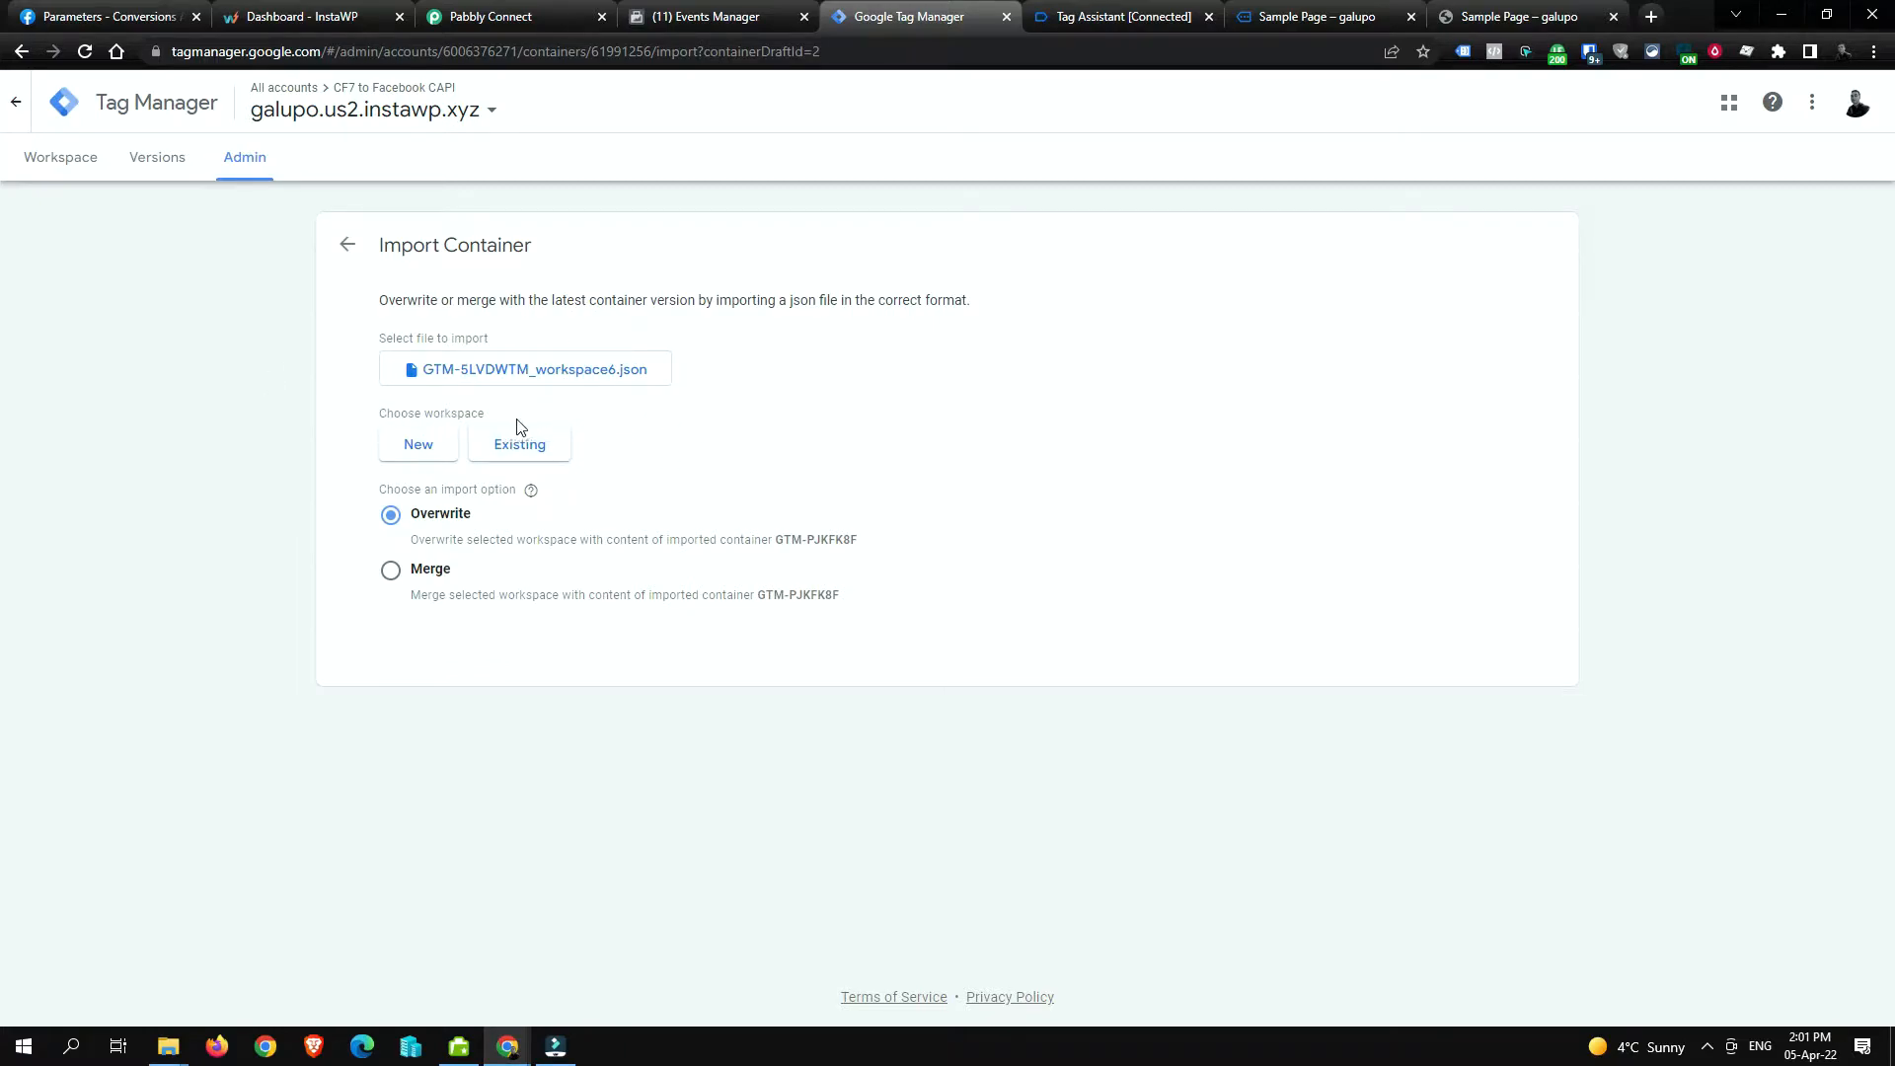
pyautogui.click(509, 459)
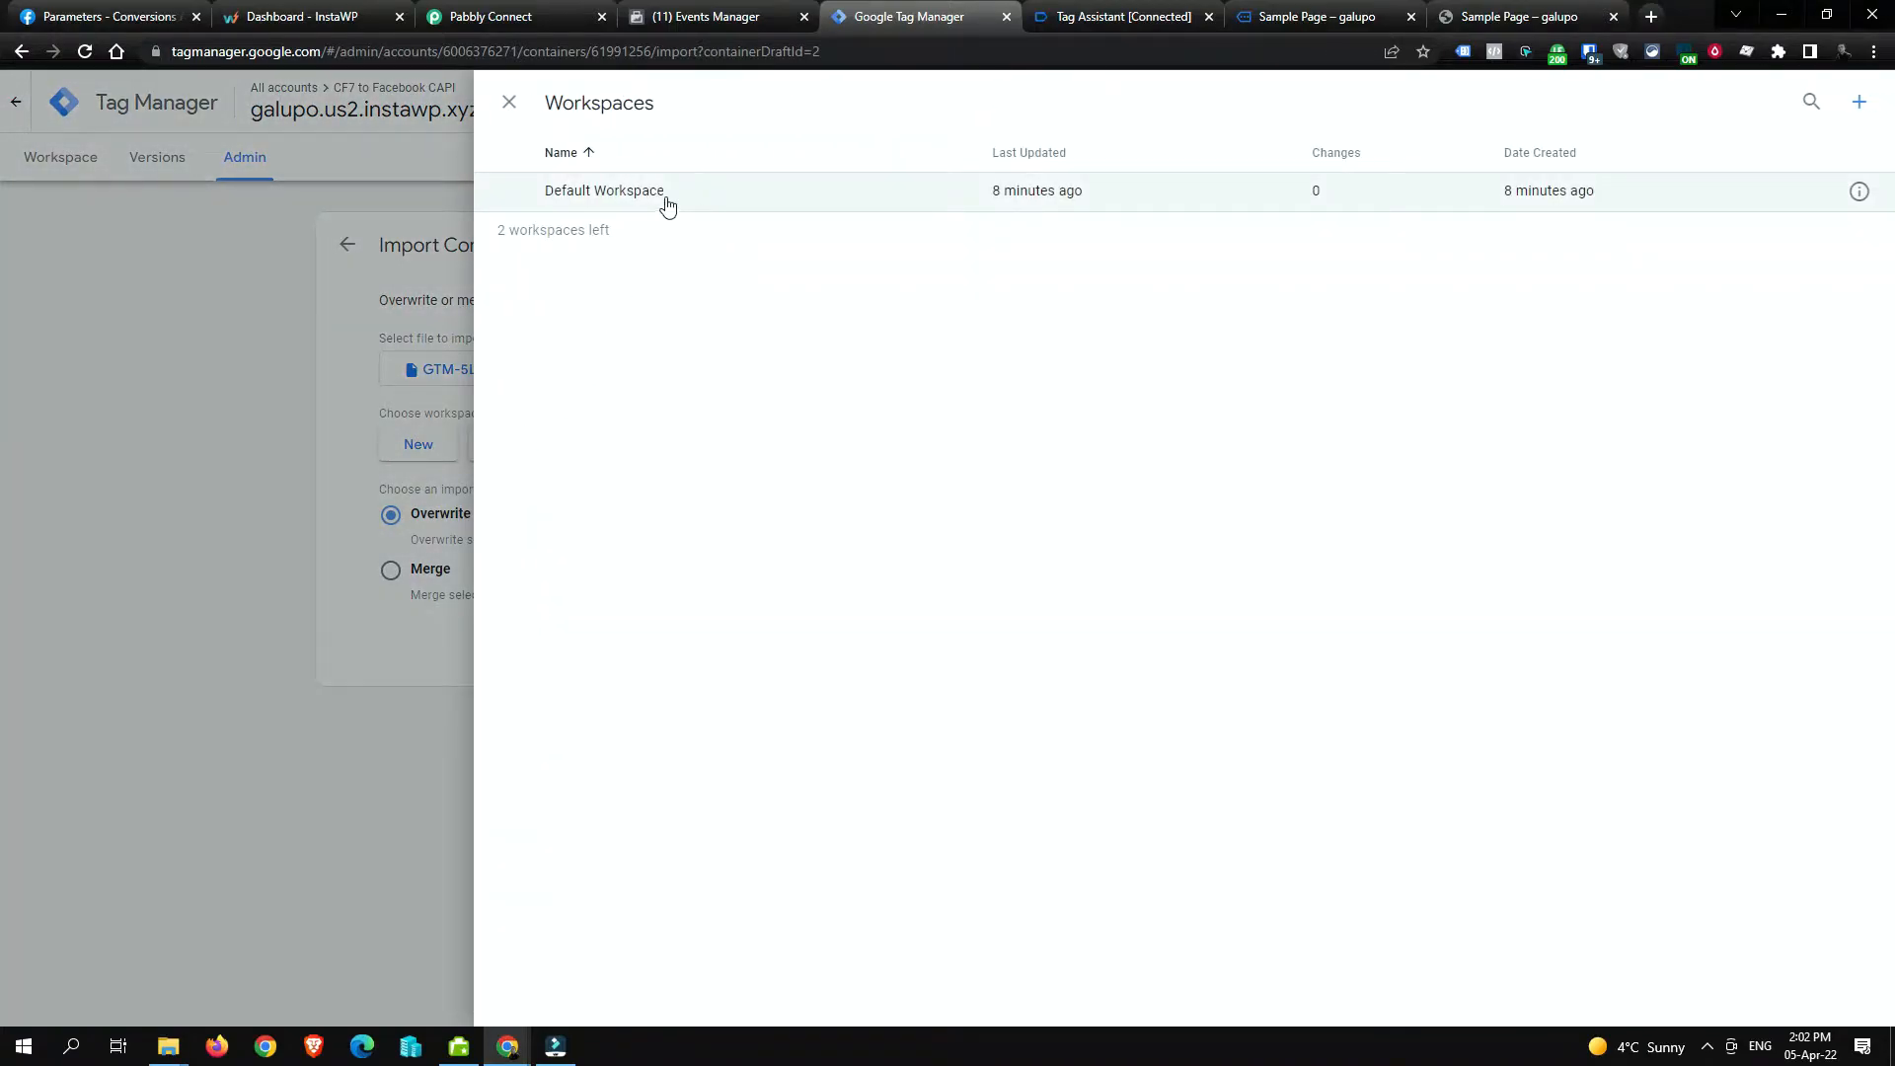
pyautogui.click(664, 203)
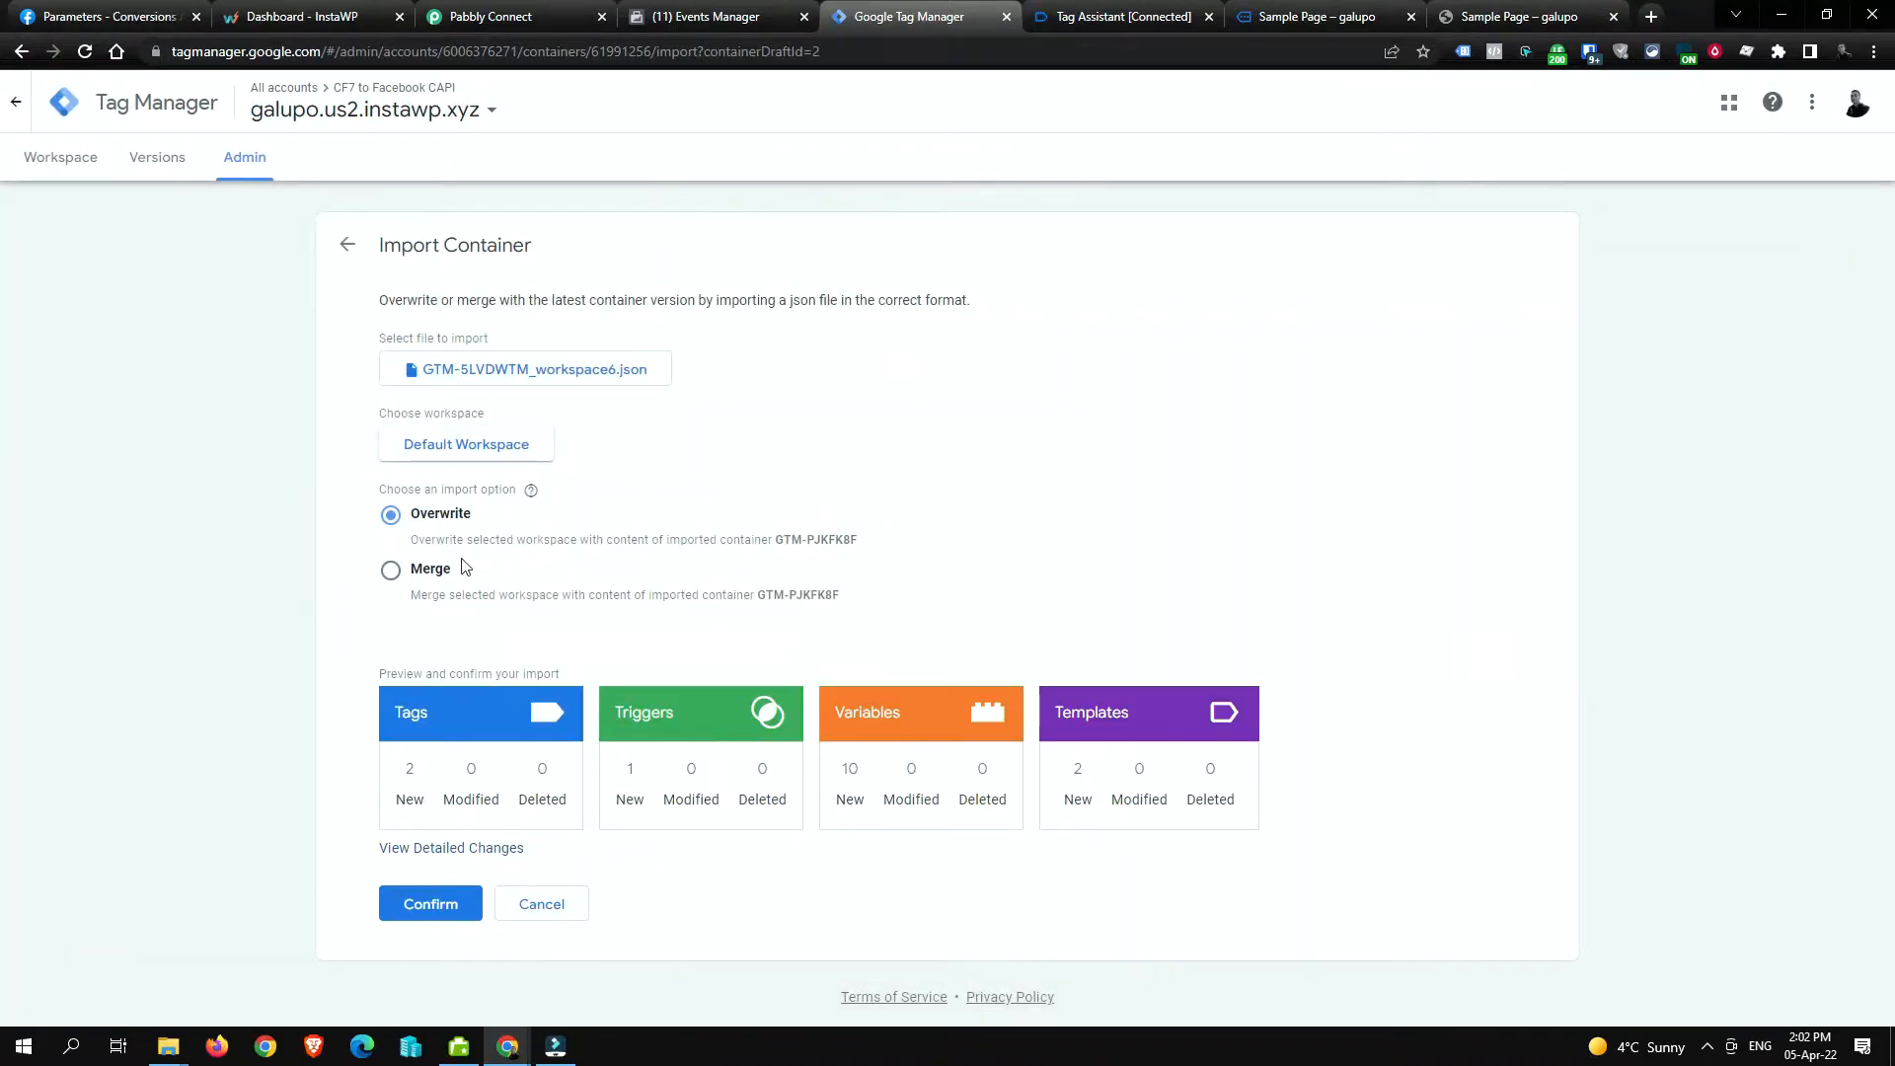
pyautogui.click(391, 570)
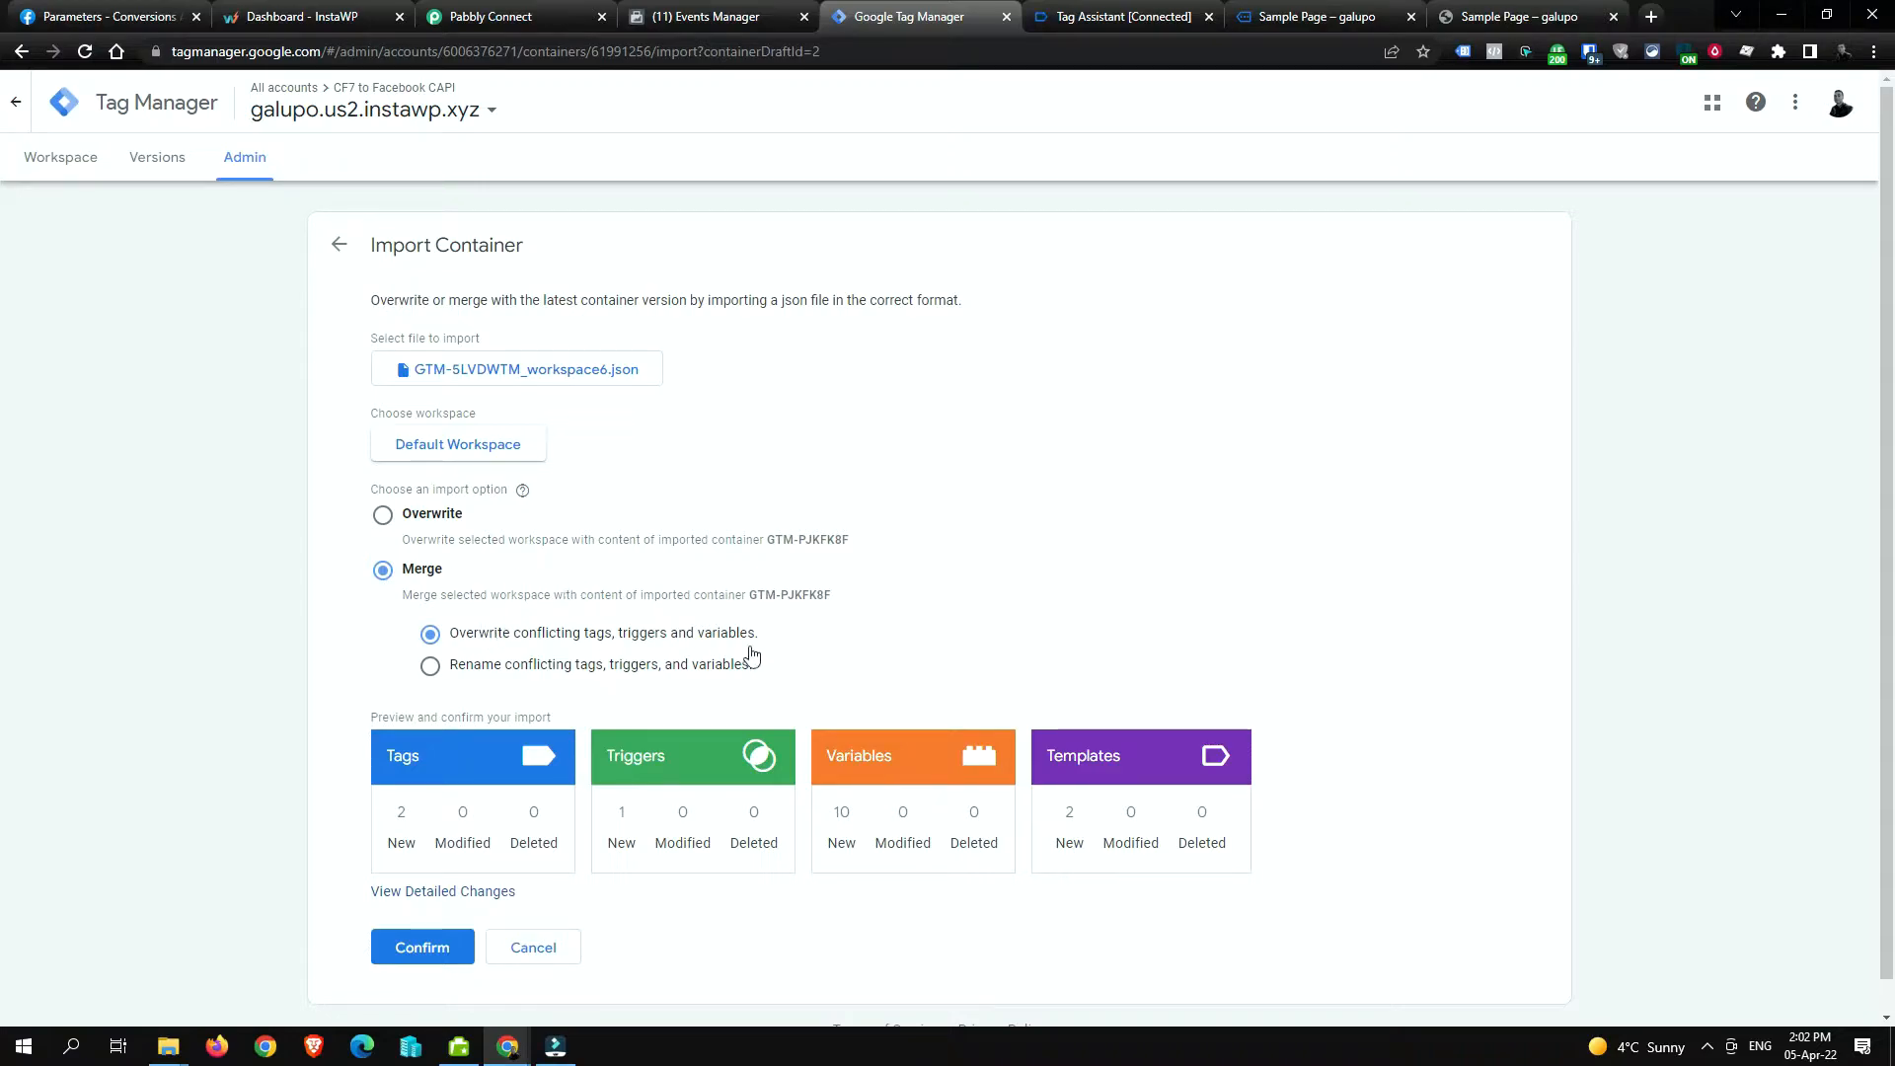
pyautogui.click(429, 668)
pyautogui.scroll(-1, 691, 730)
pyautogui.click(428, 917)
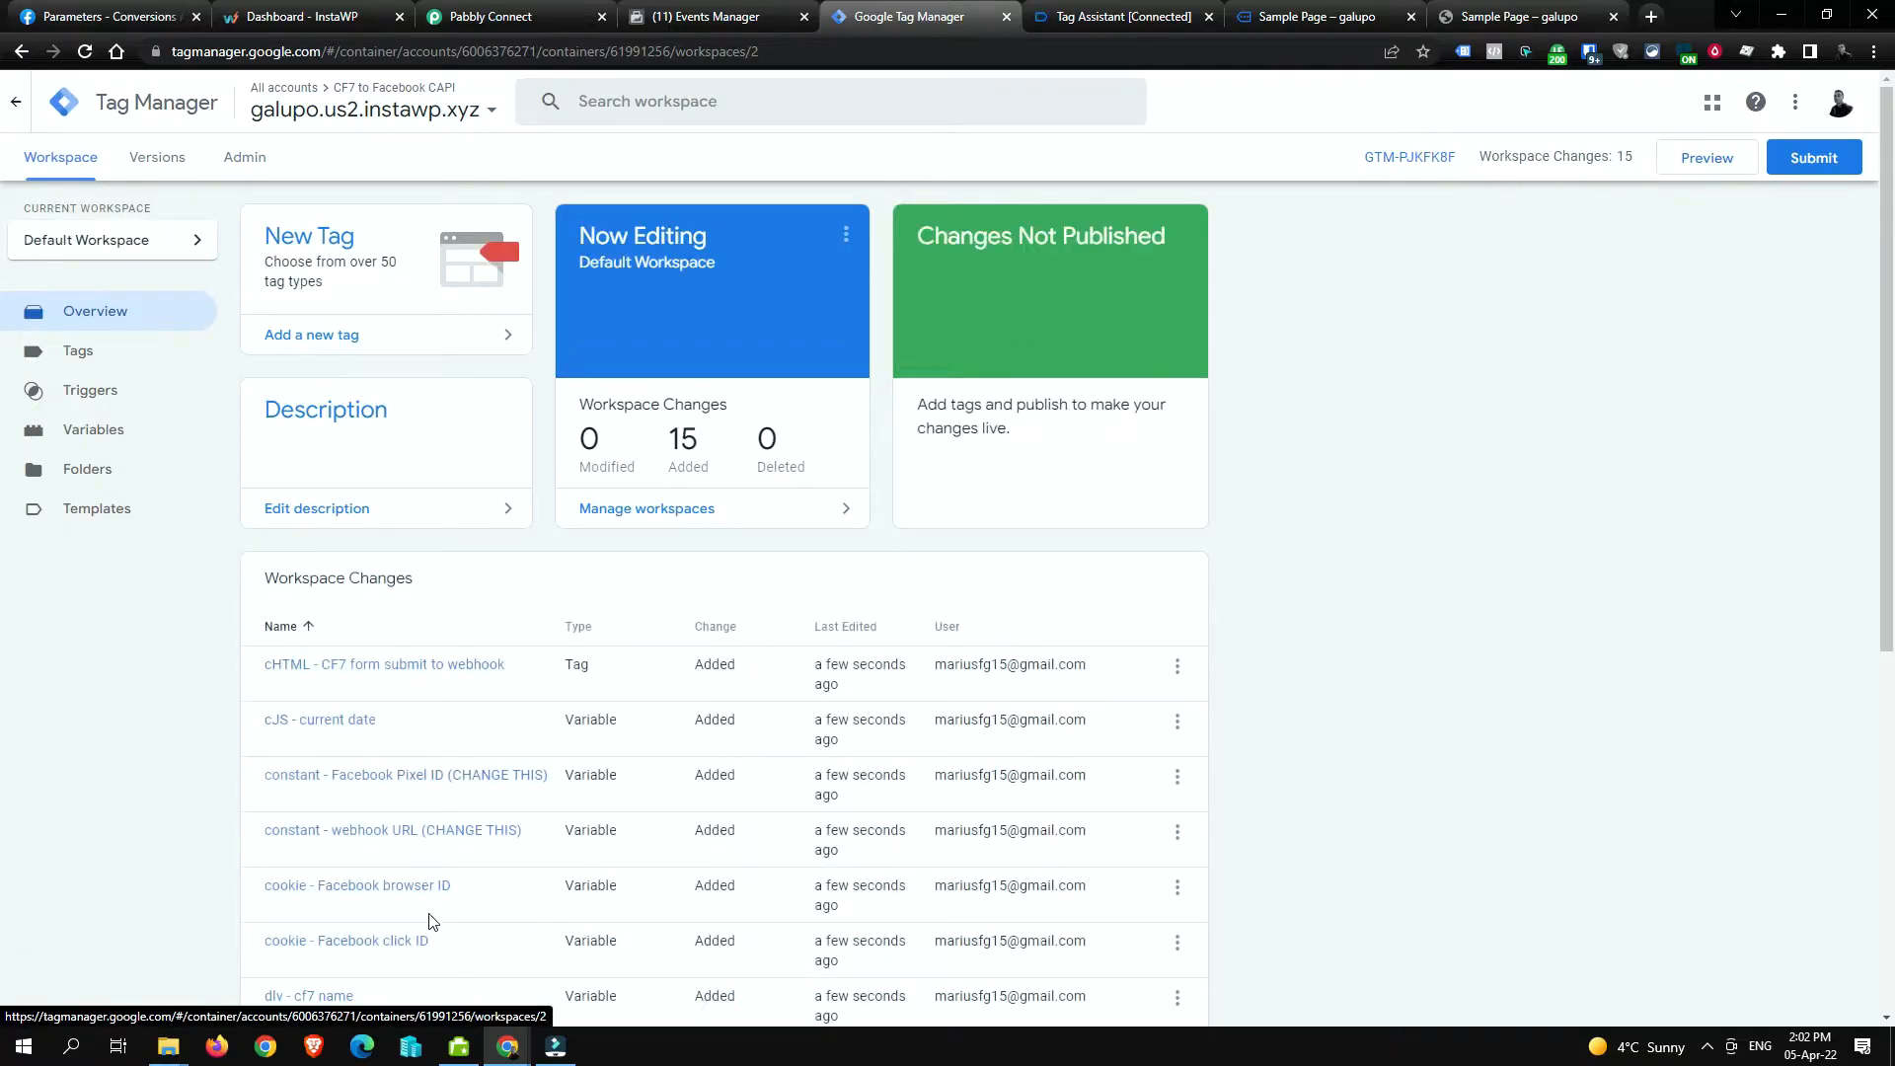
# Step: Show the Tags list with the cHTML webhook tag and the Facebook - CF7 Lead tag
pyautogui.click(162, 352)
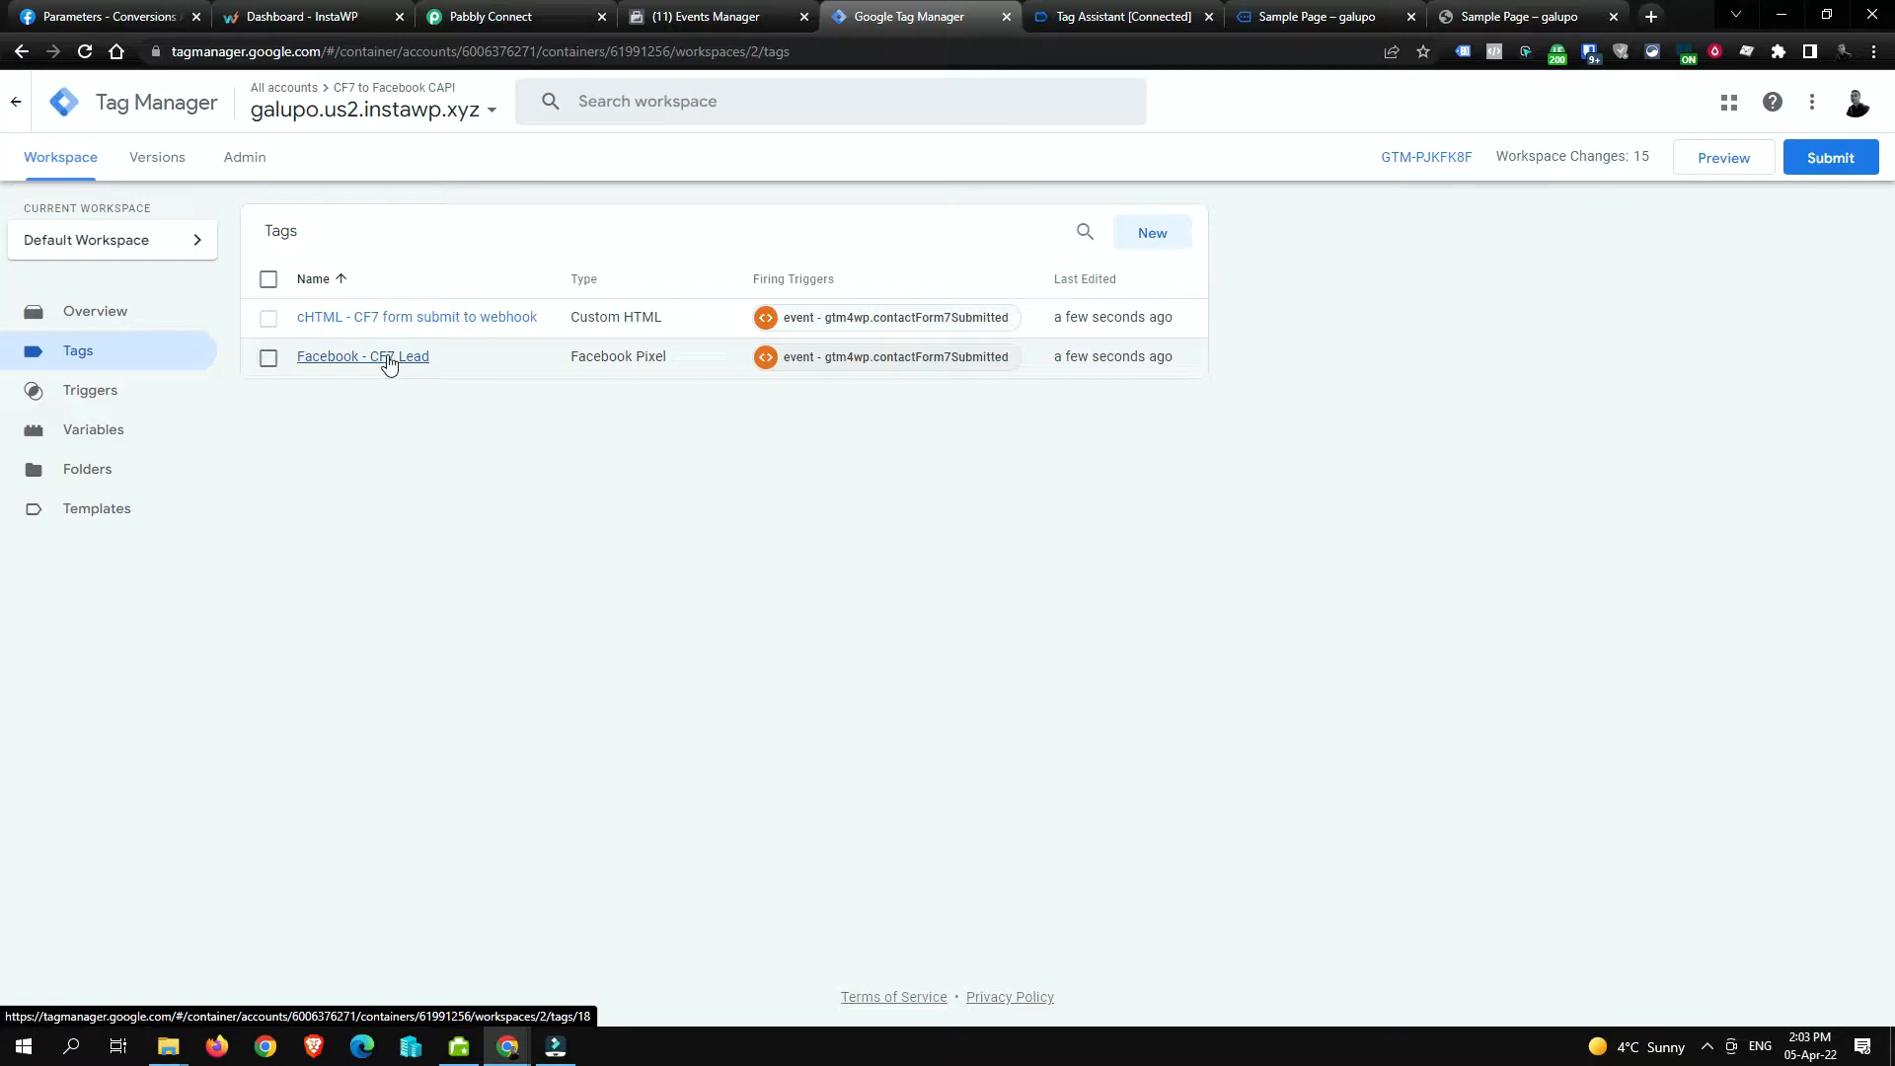
pyautogui.click(268, 319)
pyautogui.click(268, 319)
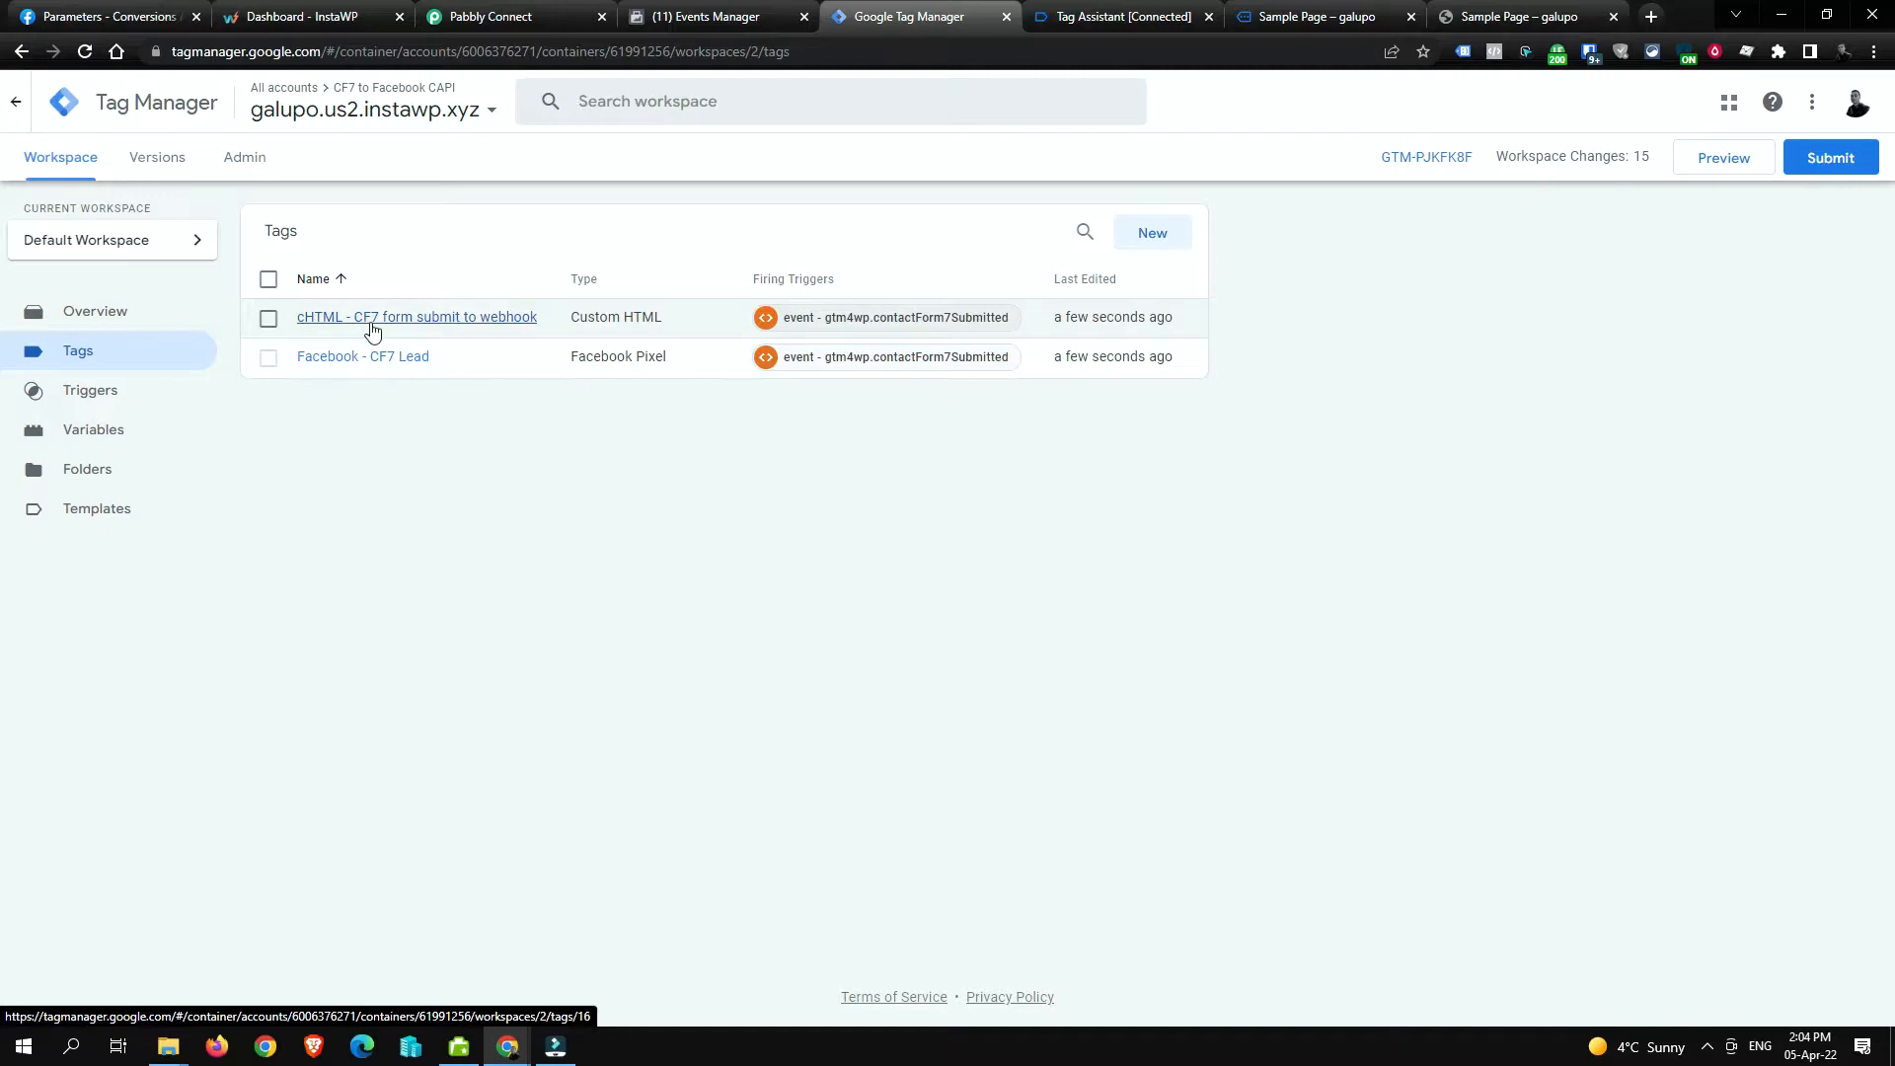
pyautogui.click(357, 364)
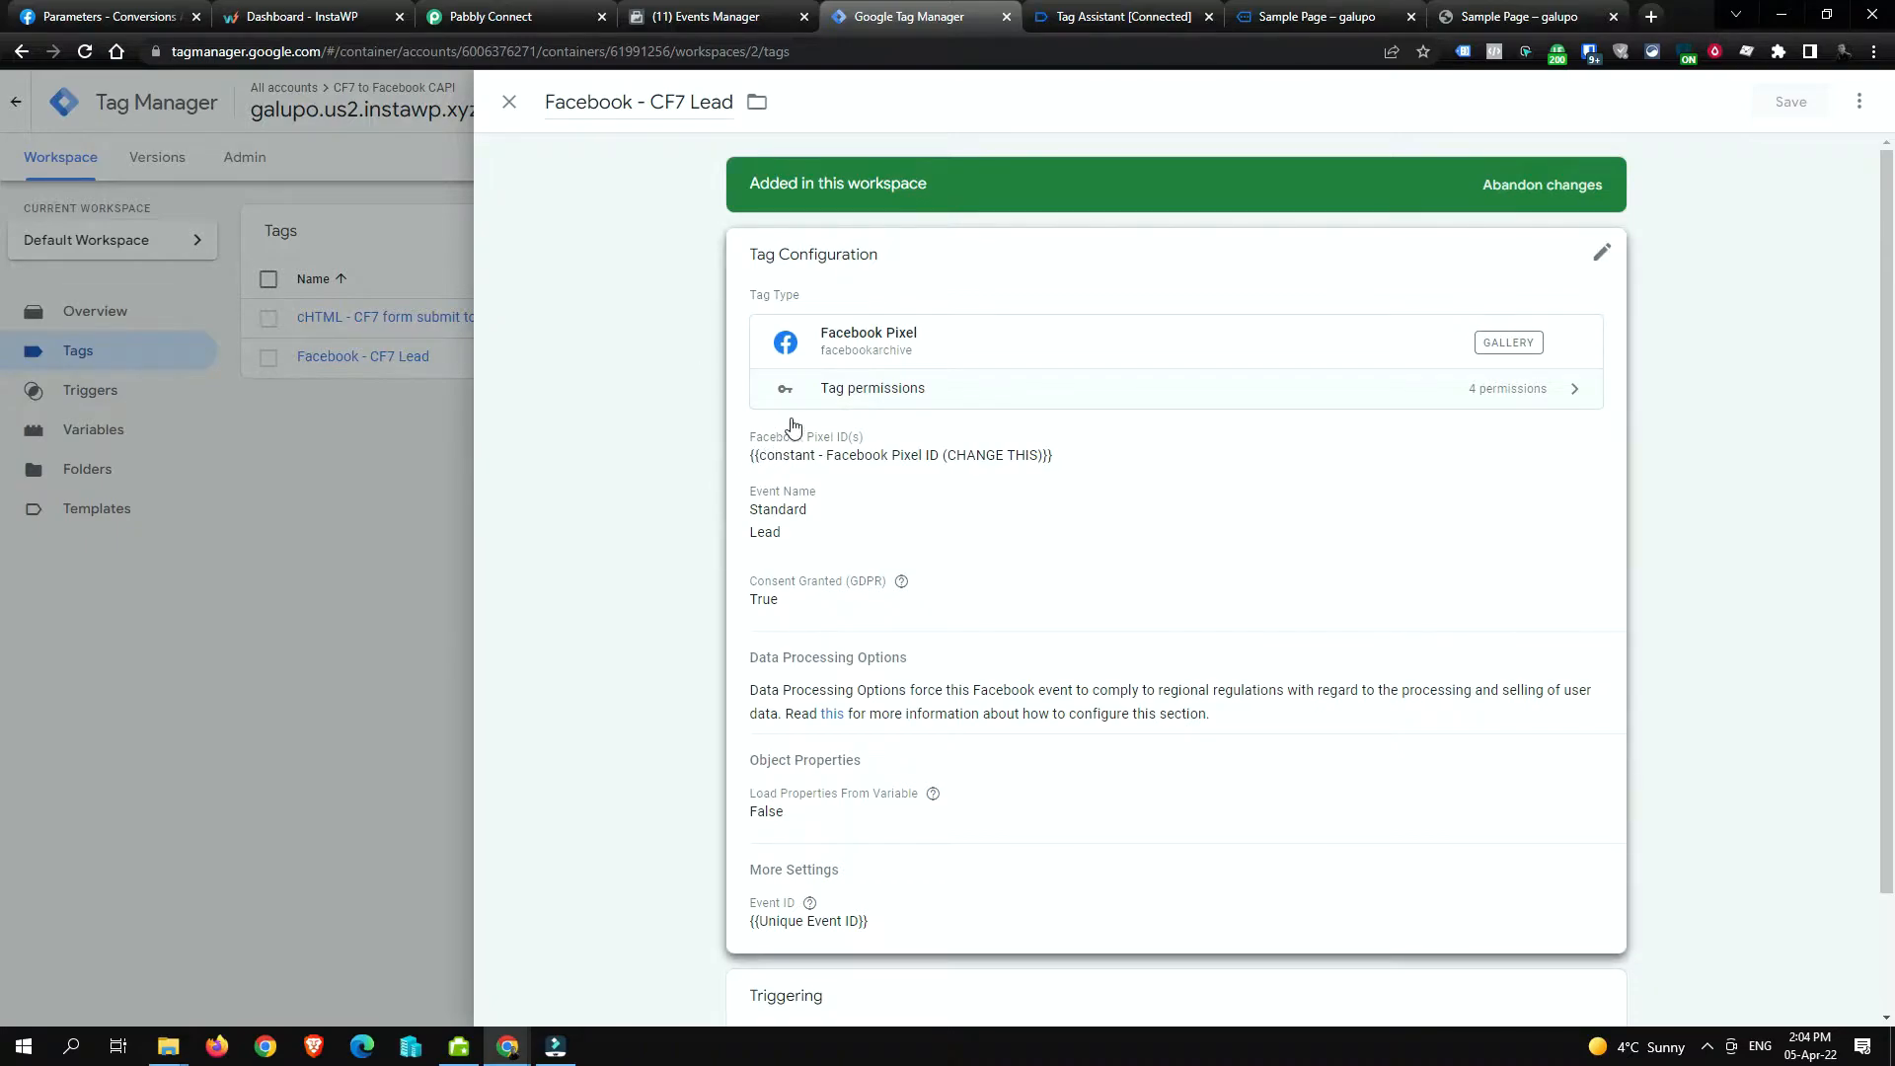
pyautogui.click(1018, 464)
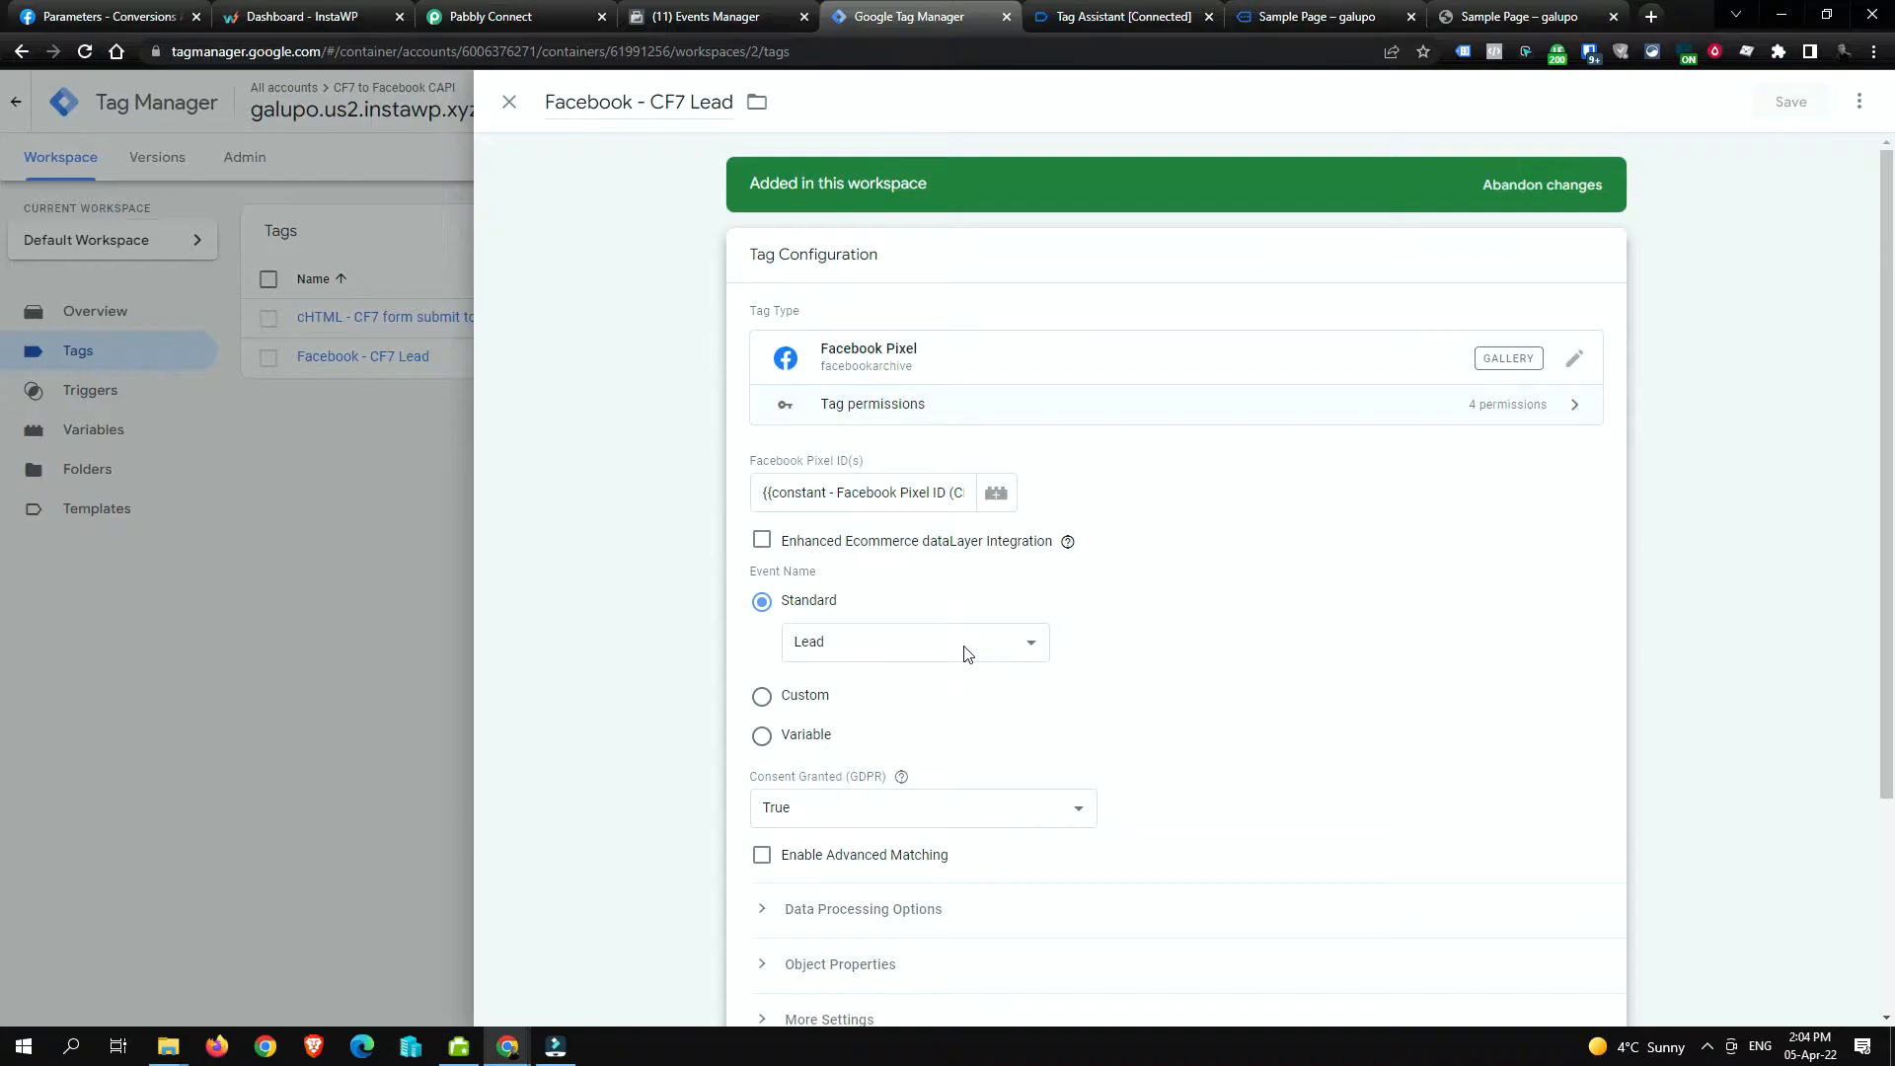
pyautogui.click(998, 644)
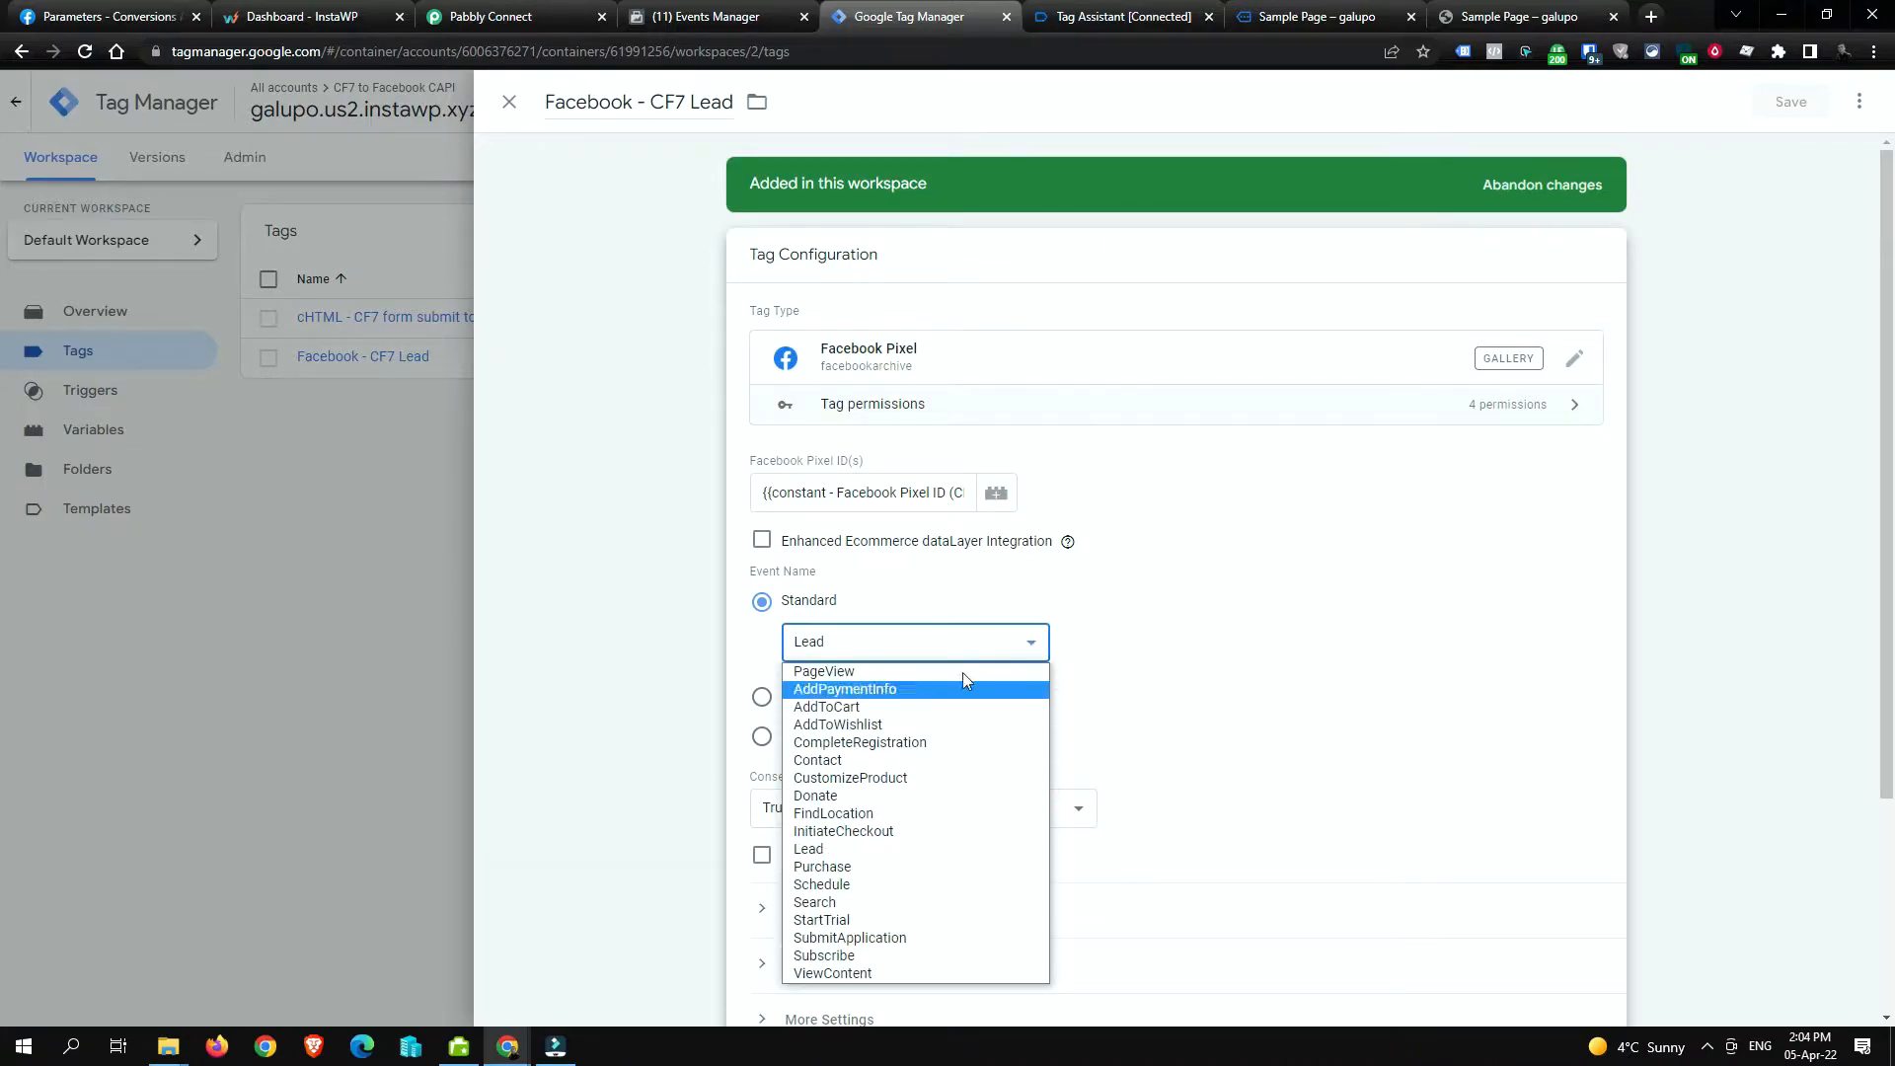
pyautogui.click(1185, 631)
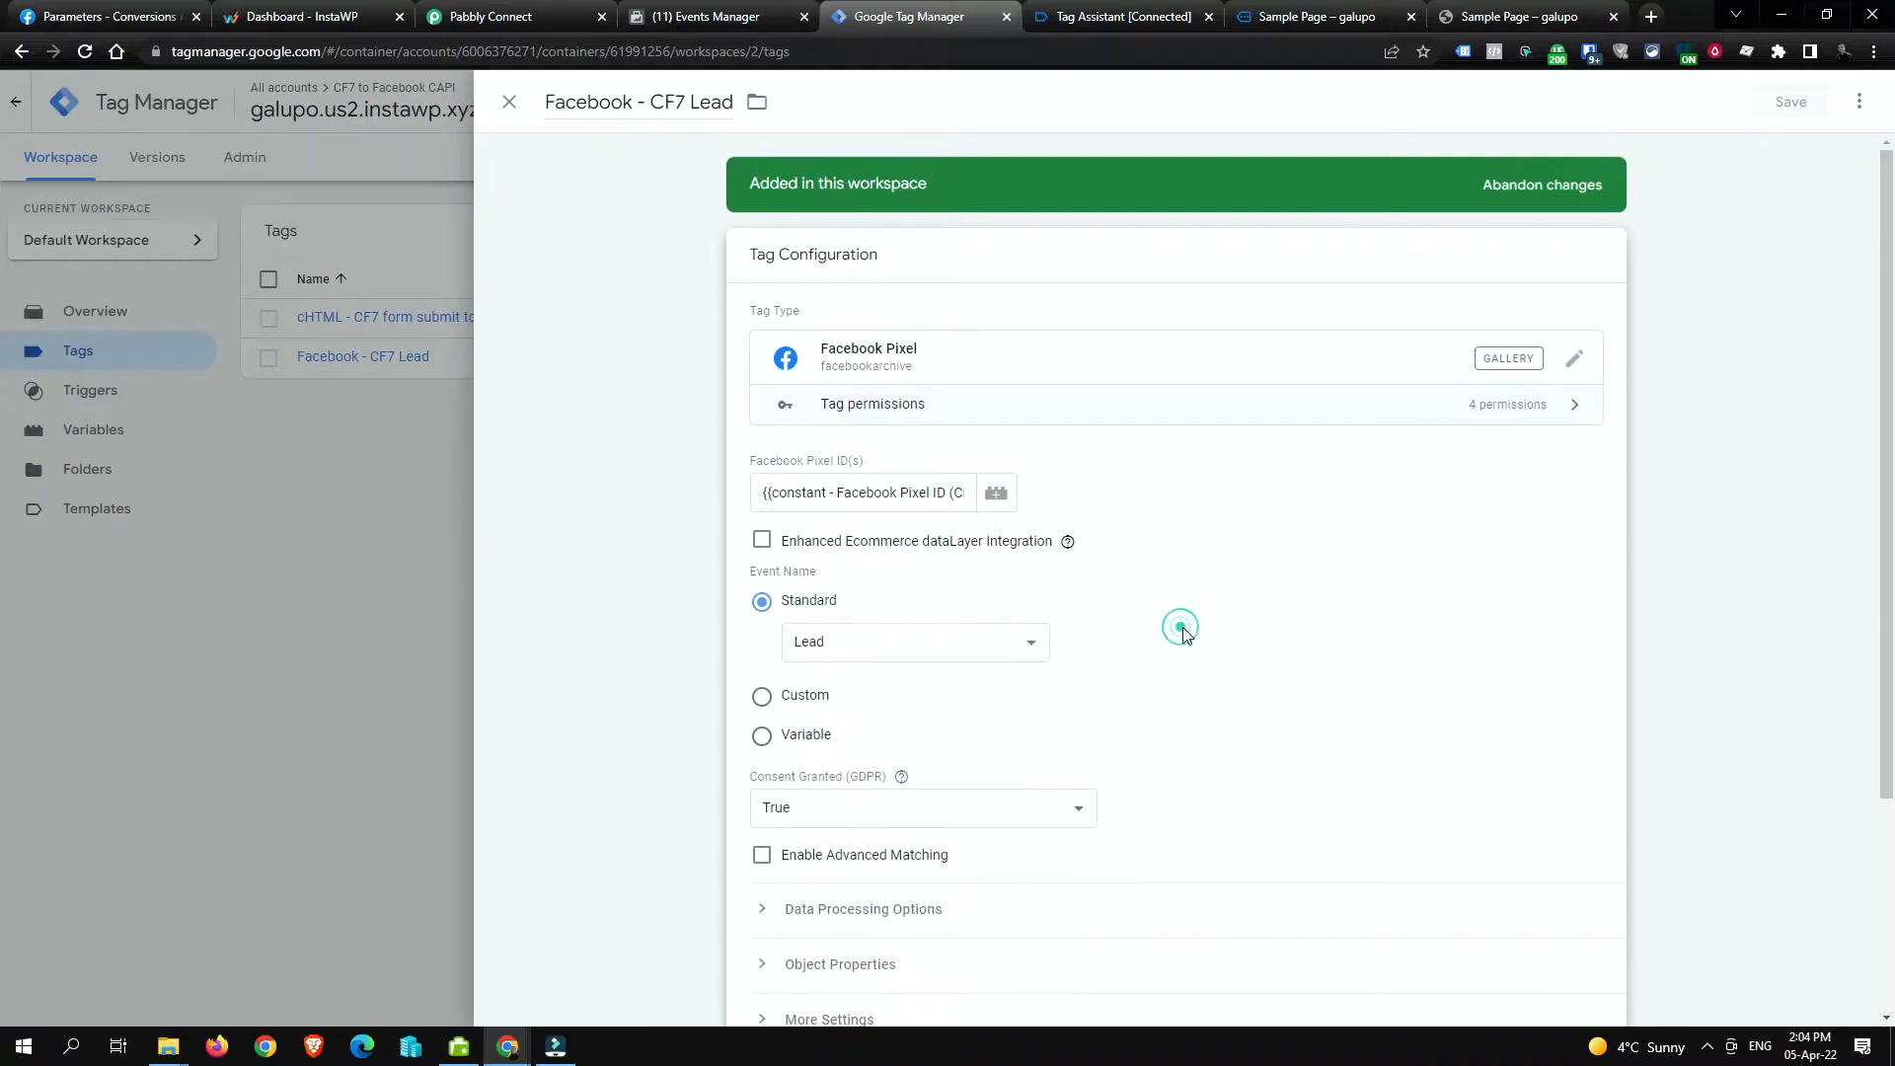
pyautogui.scroll(-2, 1190, 606)
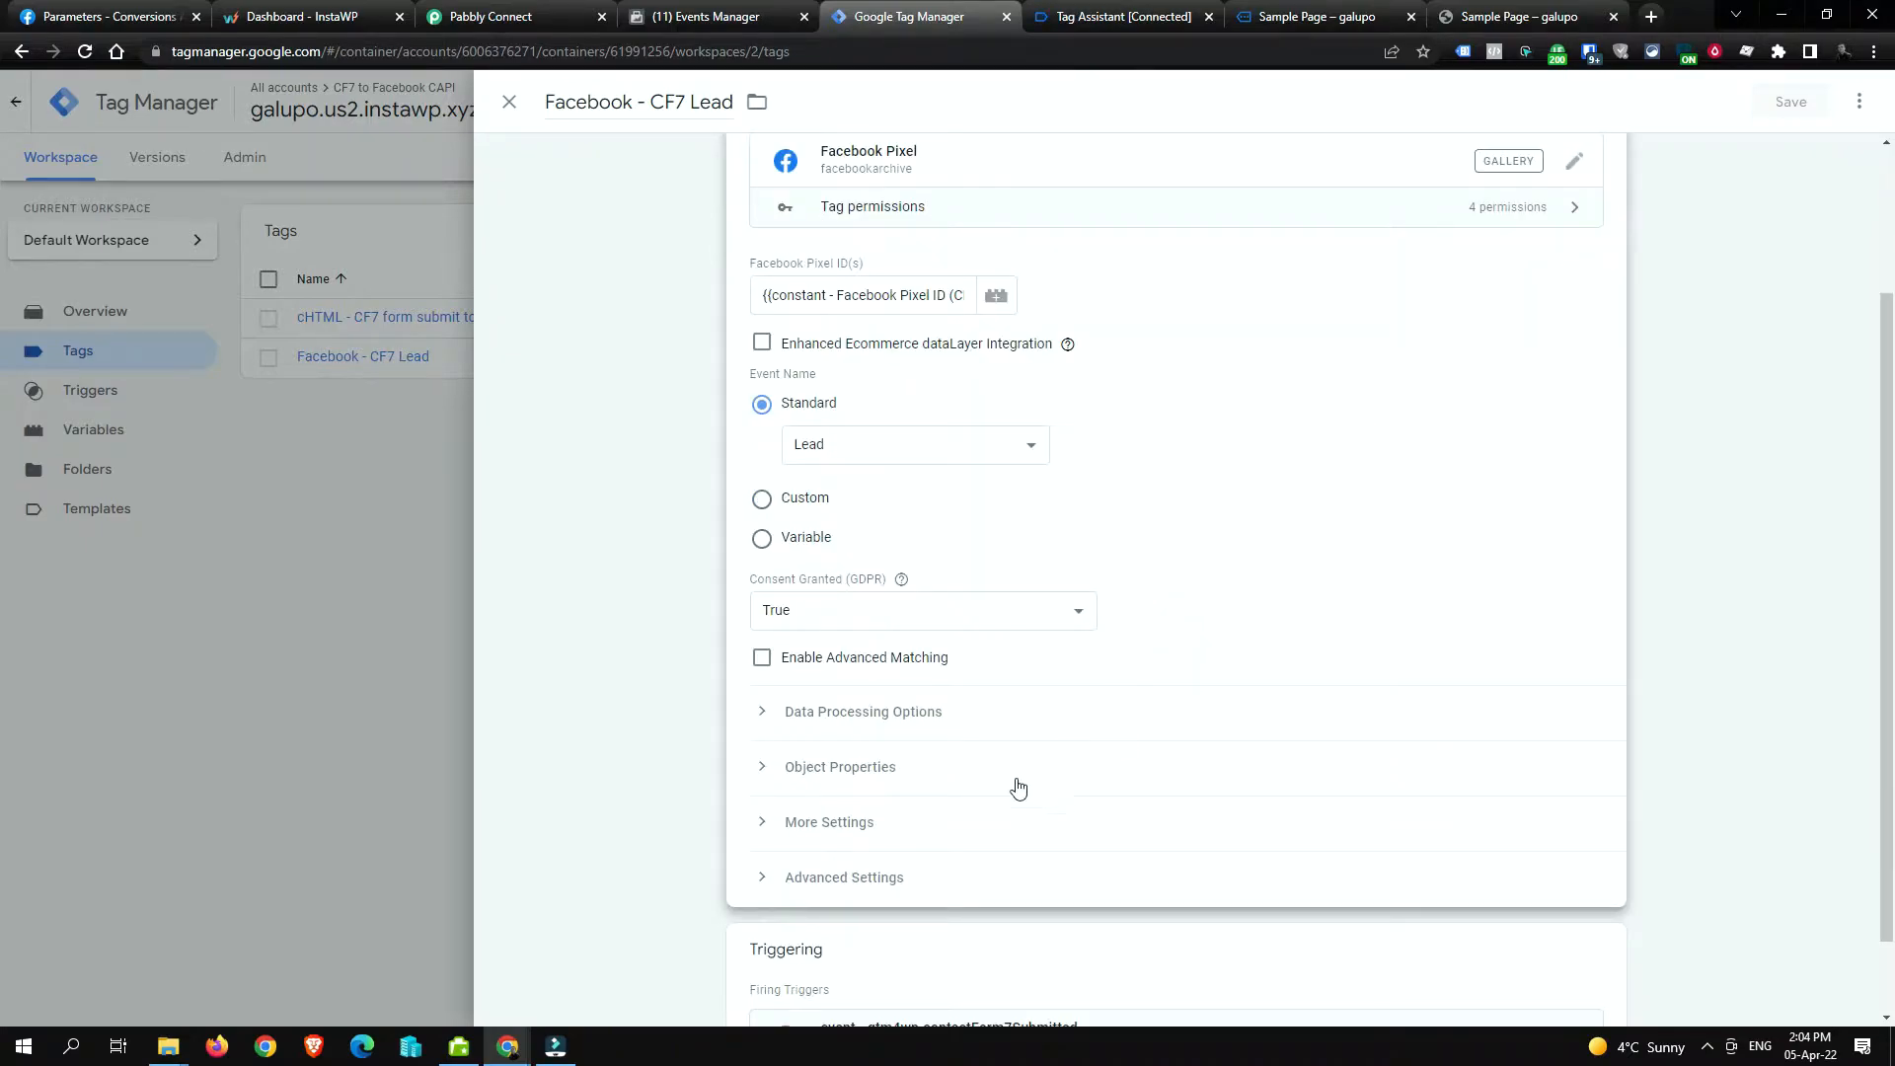
pyautogui.click(941, 823)
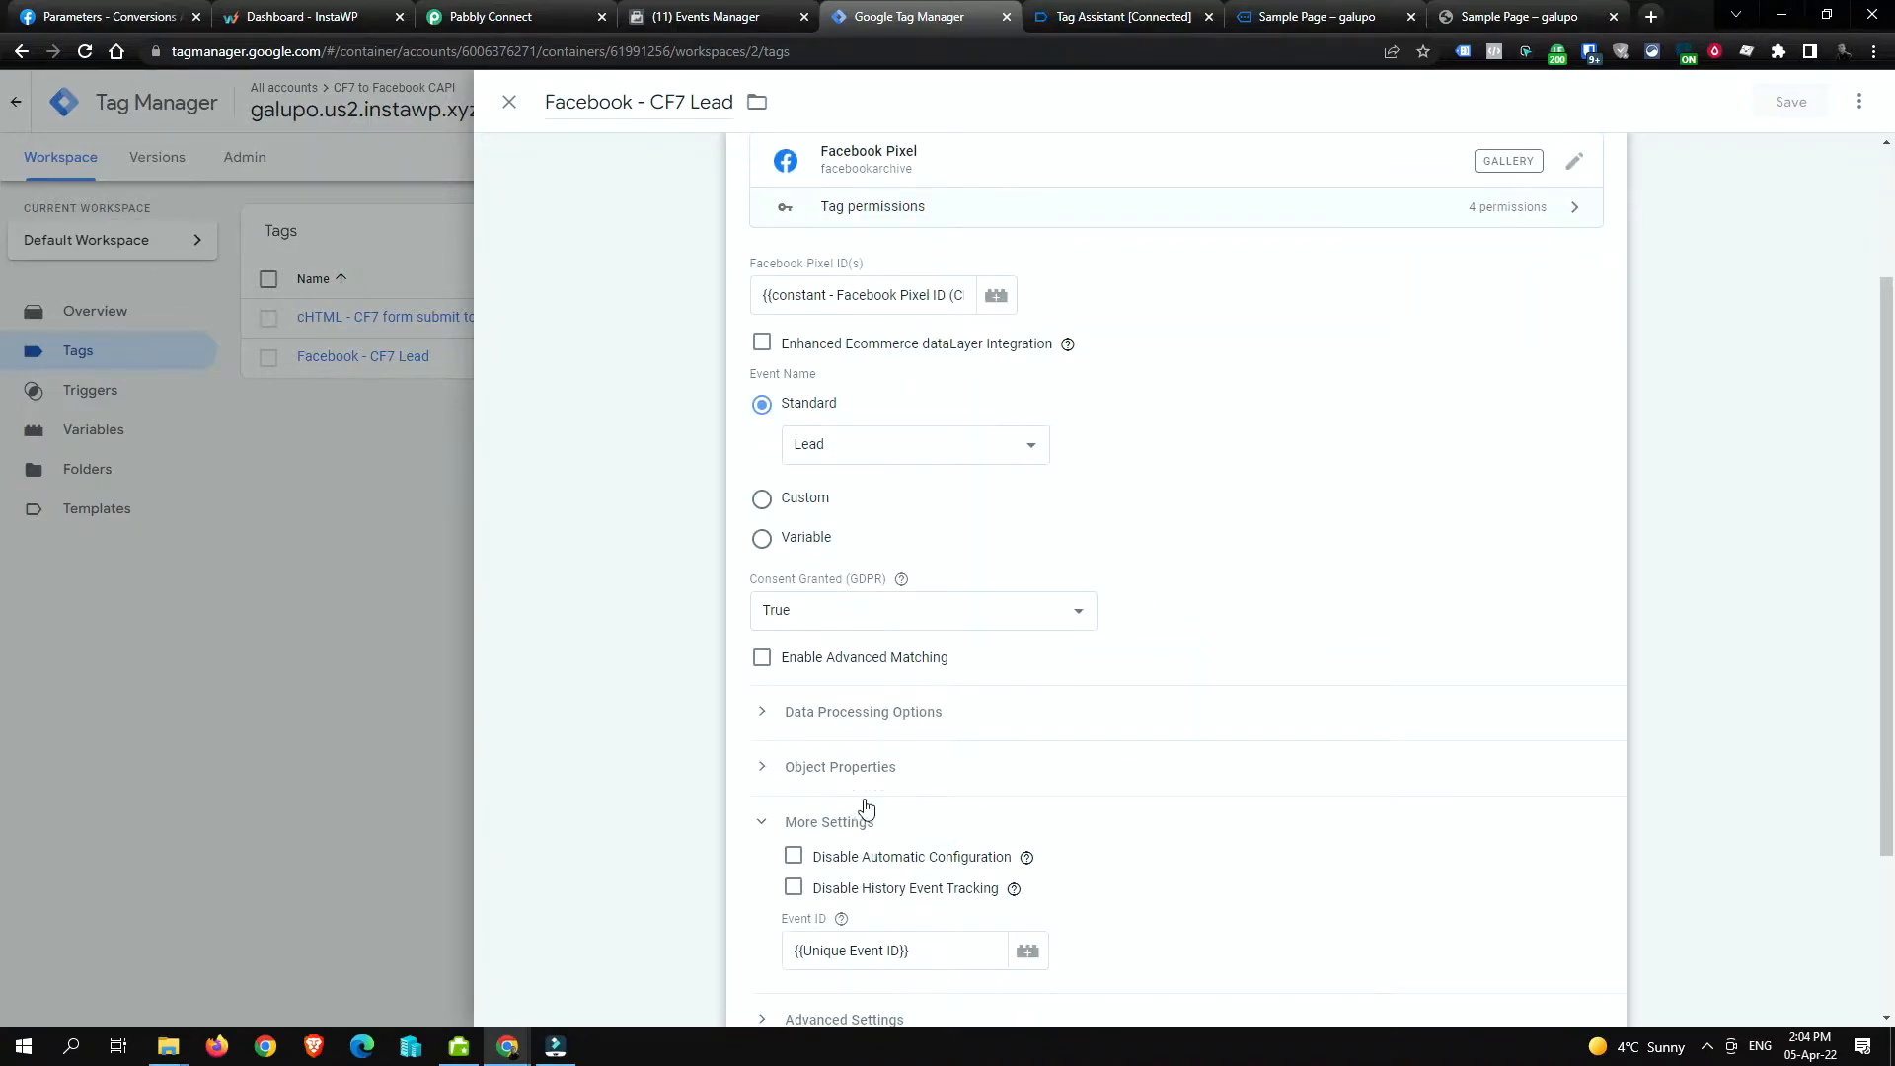
pyautogui.scroll(-2, 938, 819)
pyautogui.moveTo(807, 731)
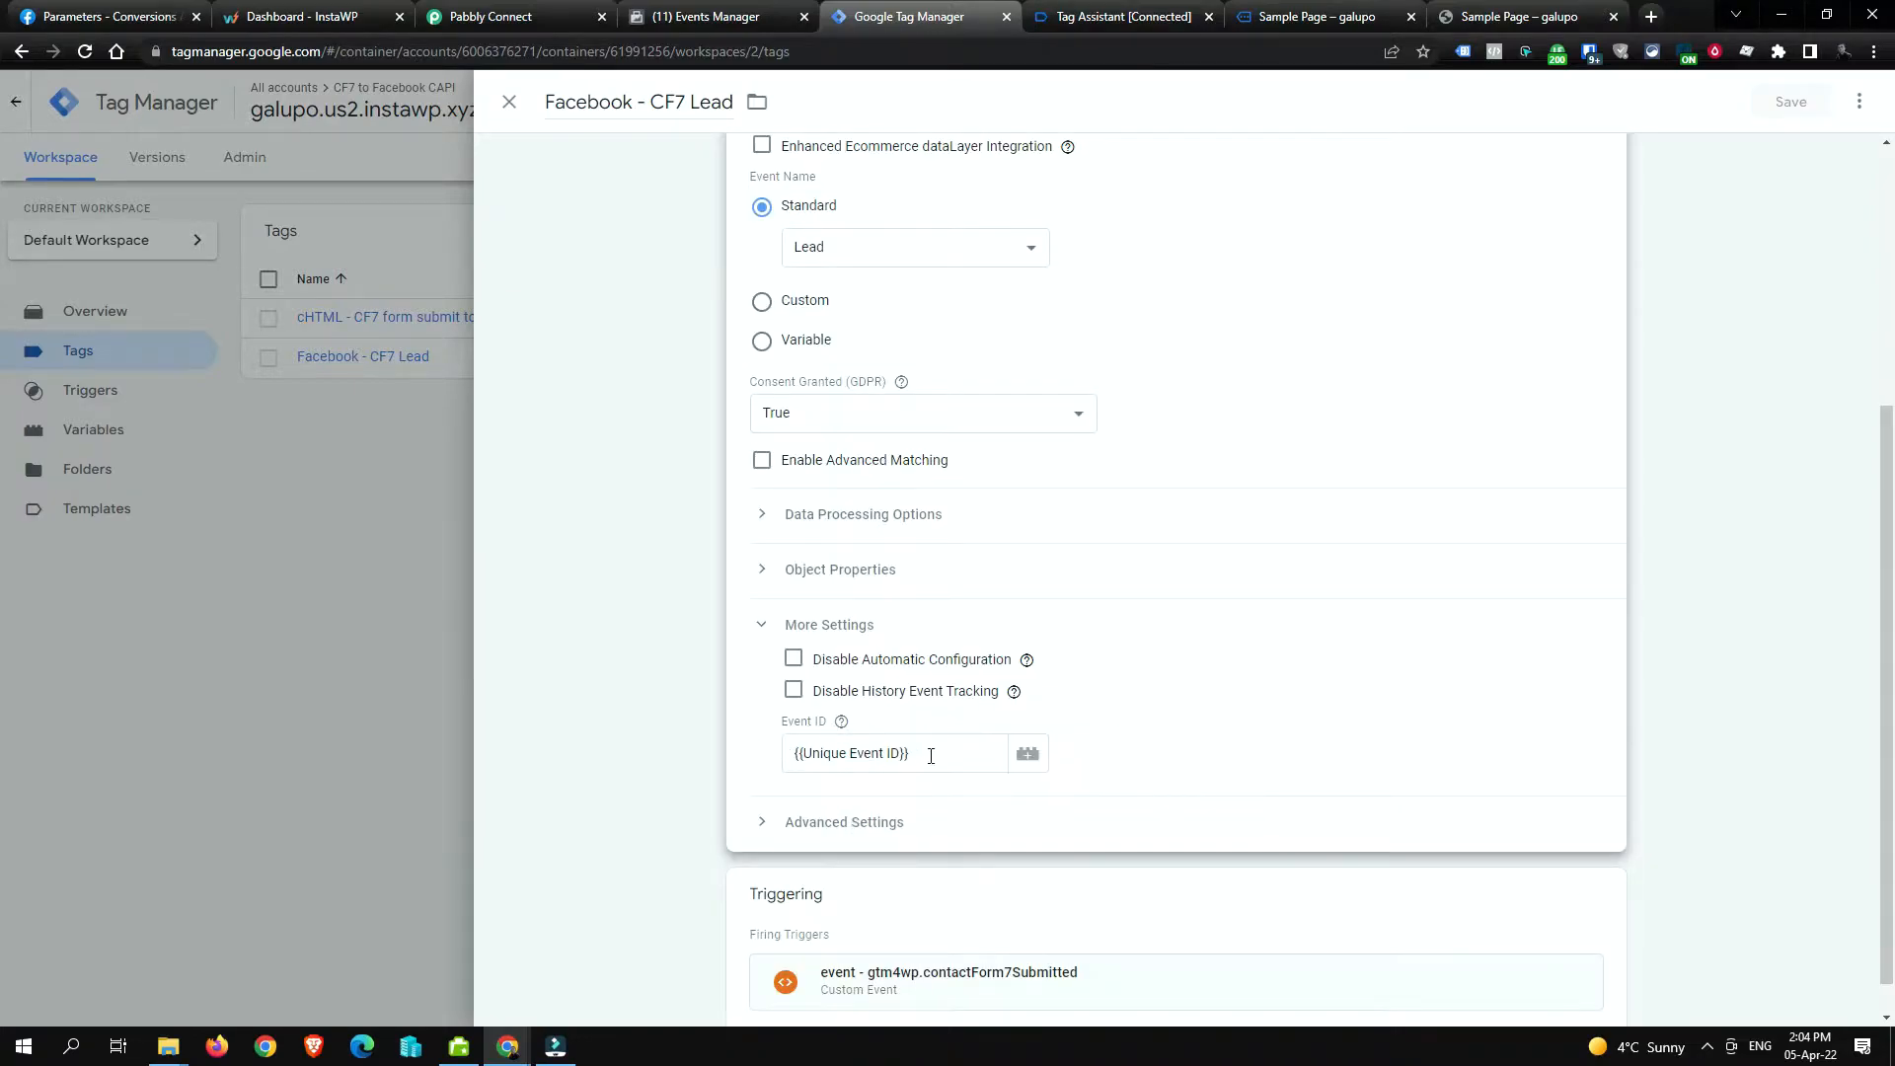
pyautogui.moveTo(934, 753); pyautogui.dragTo(790, 754)
pyautogui.click(1003, 784)
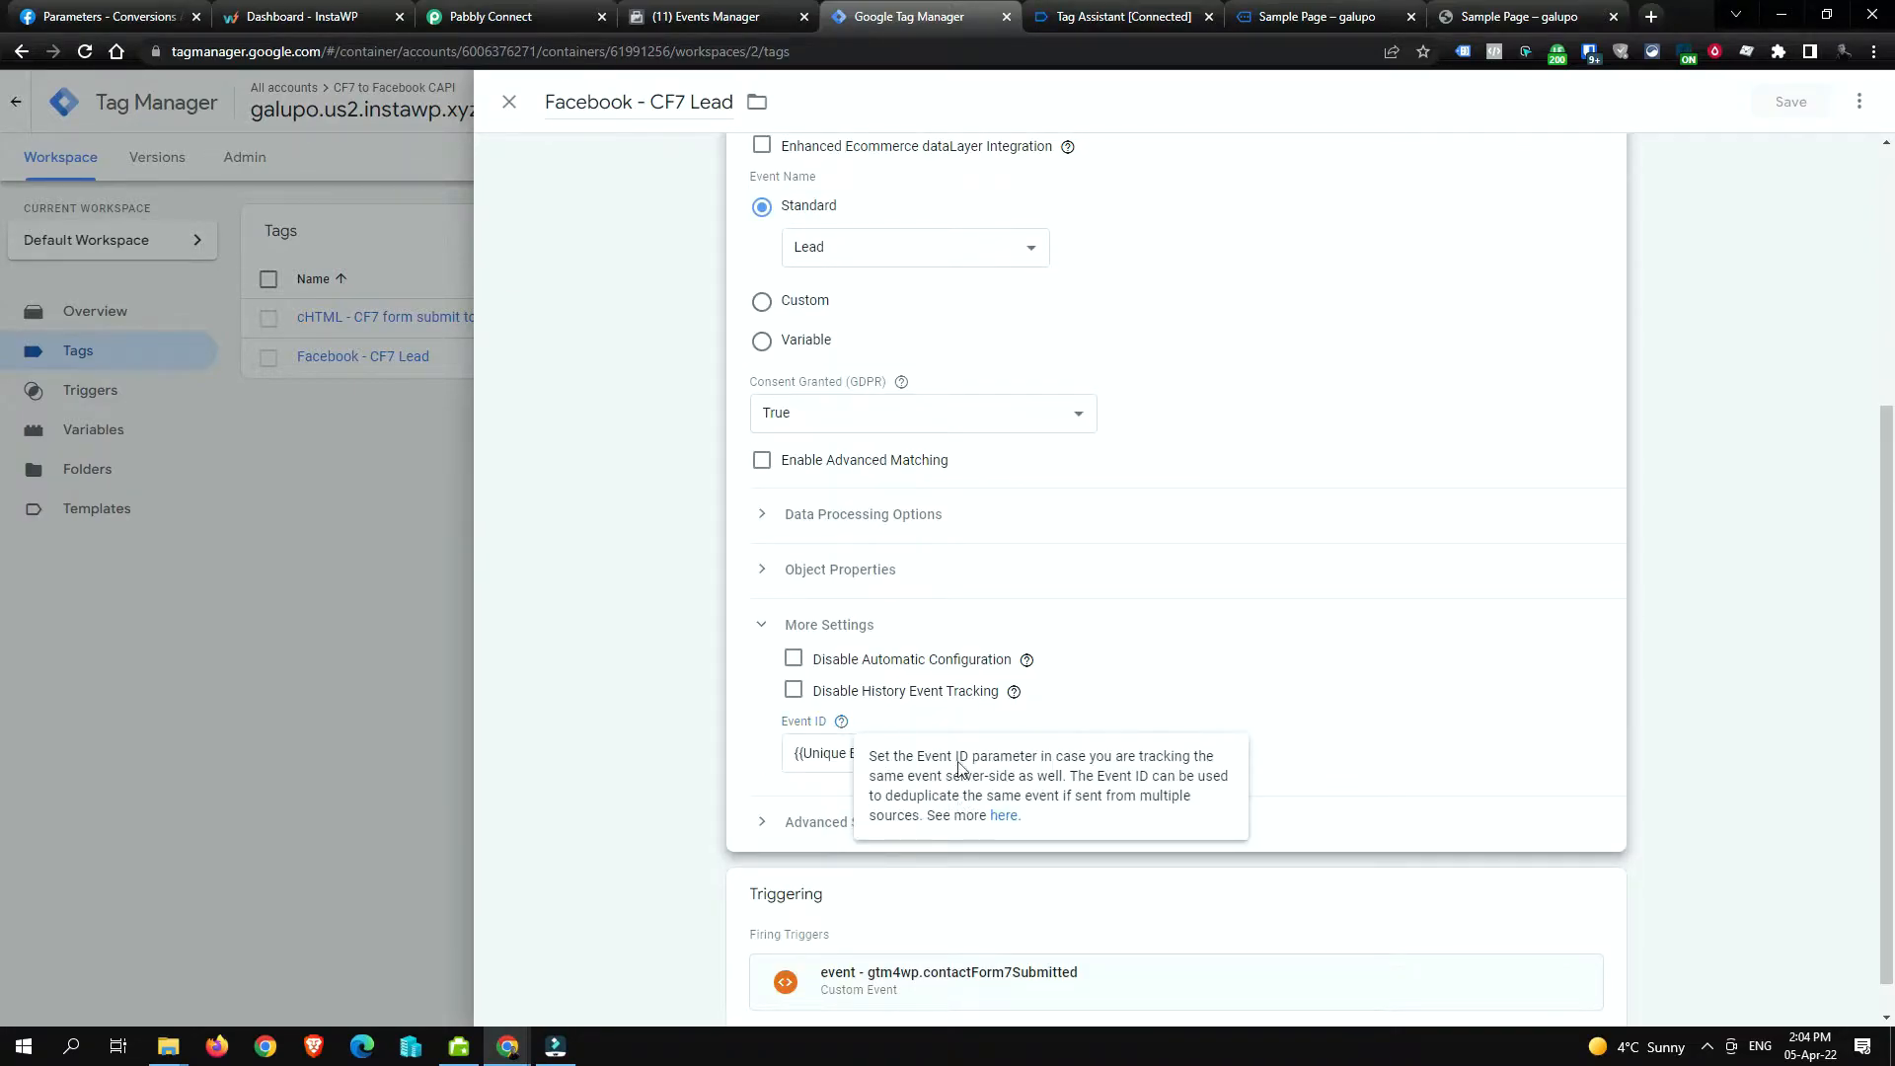
pyautogui.moveTo(943, 750); pyautogui.dragTo(745, 749)
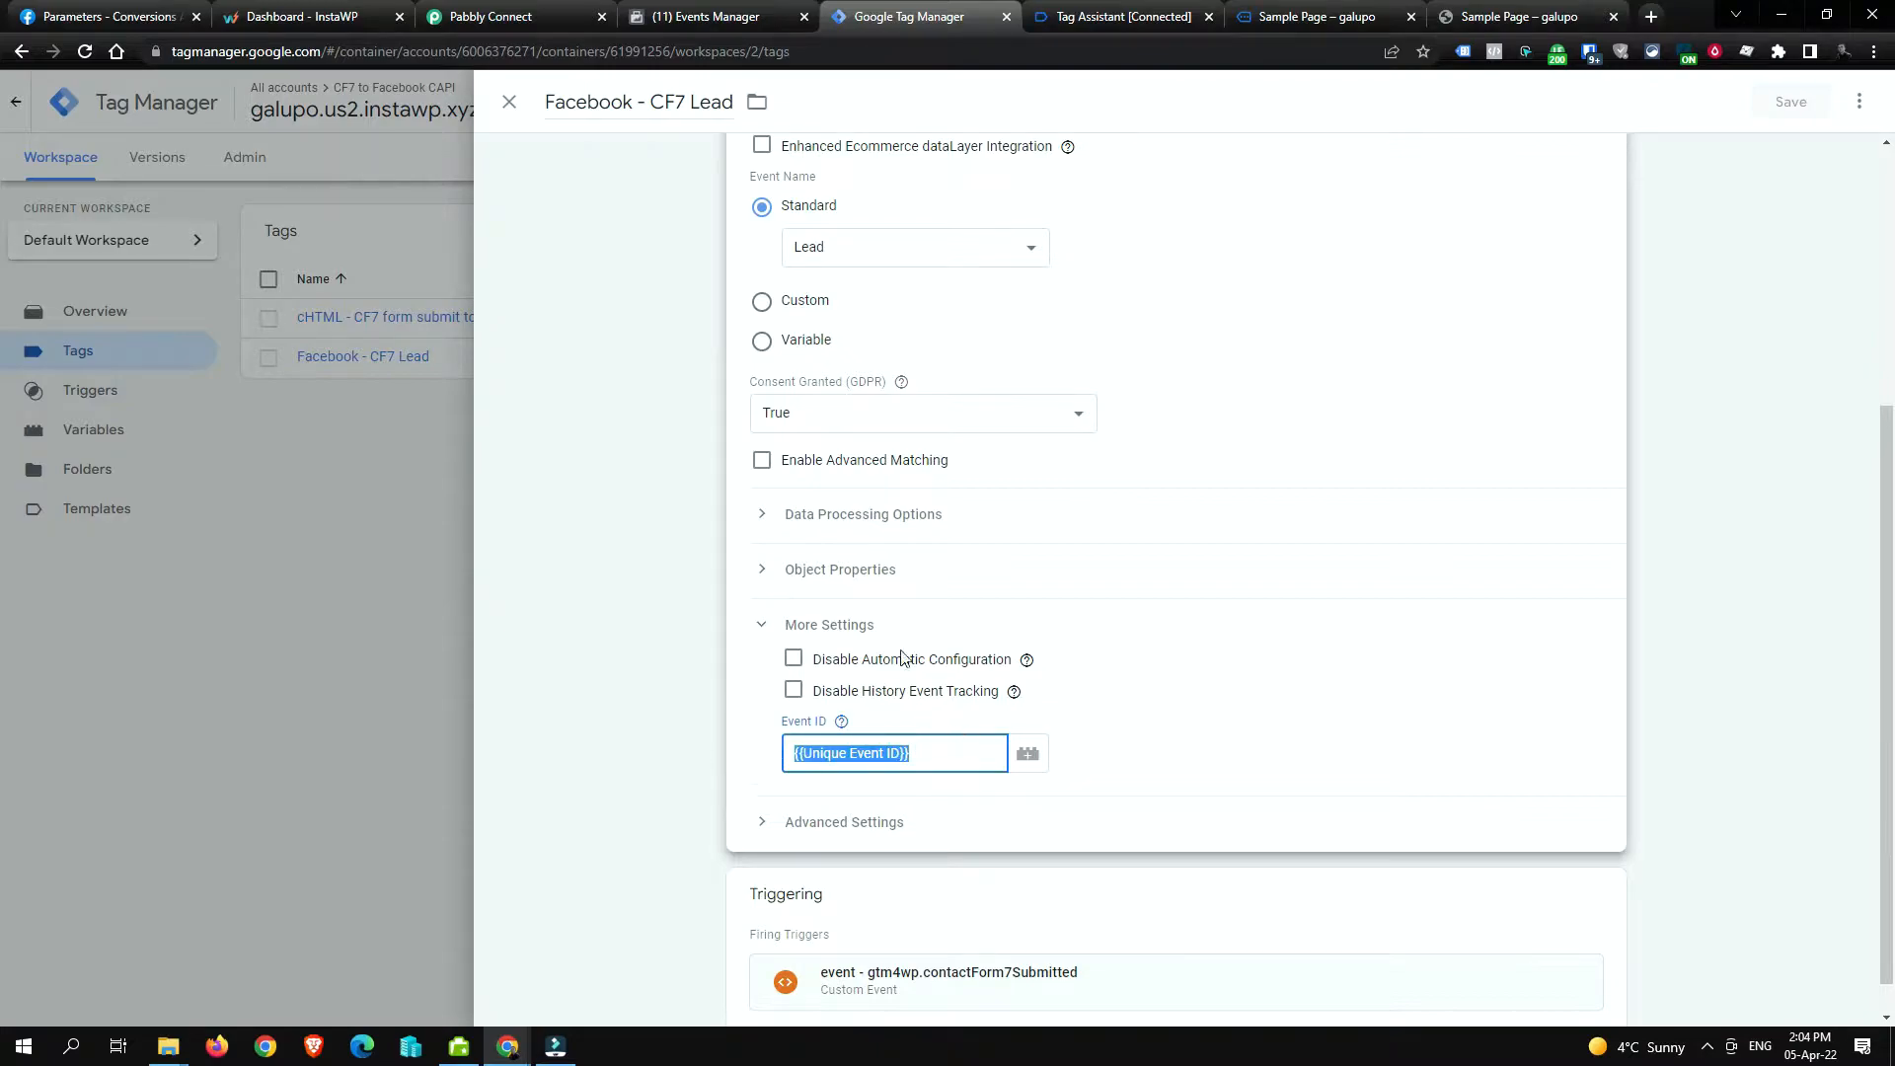
pyautogui.scroll(4, 878, 531)
pyautogui.scroll(-1, 878, 531)
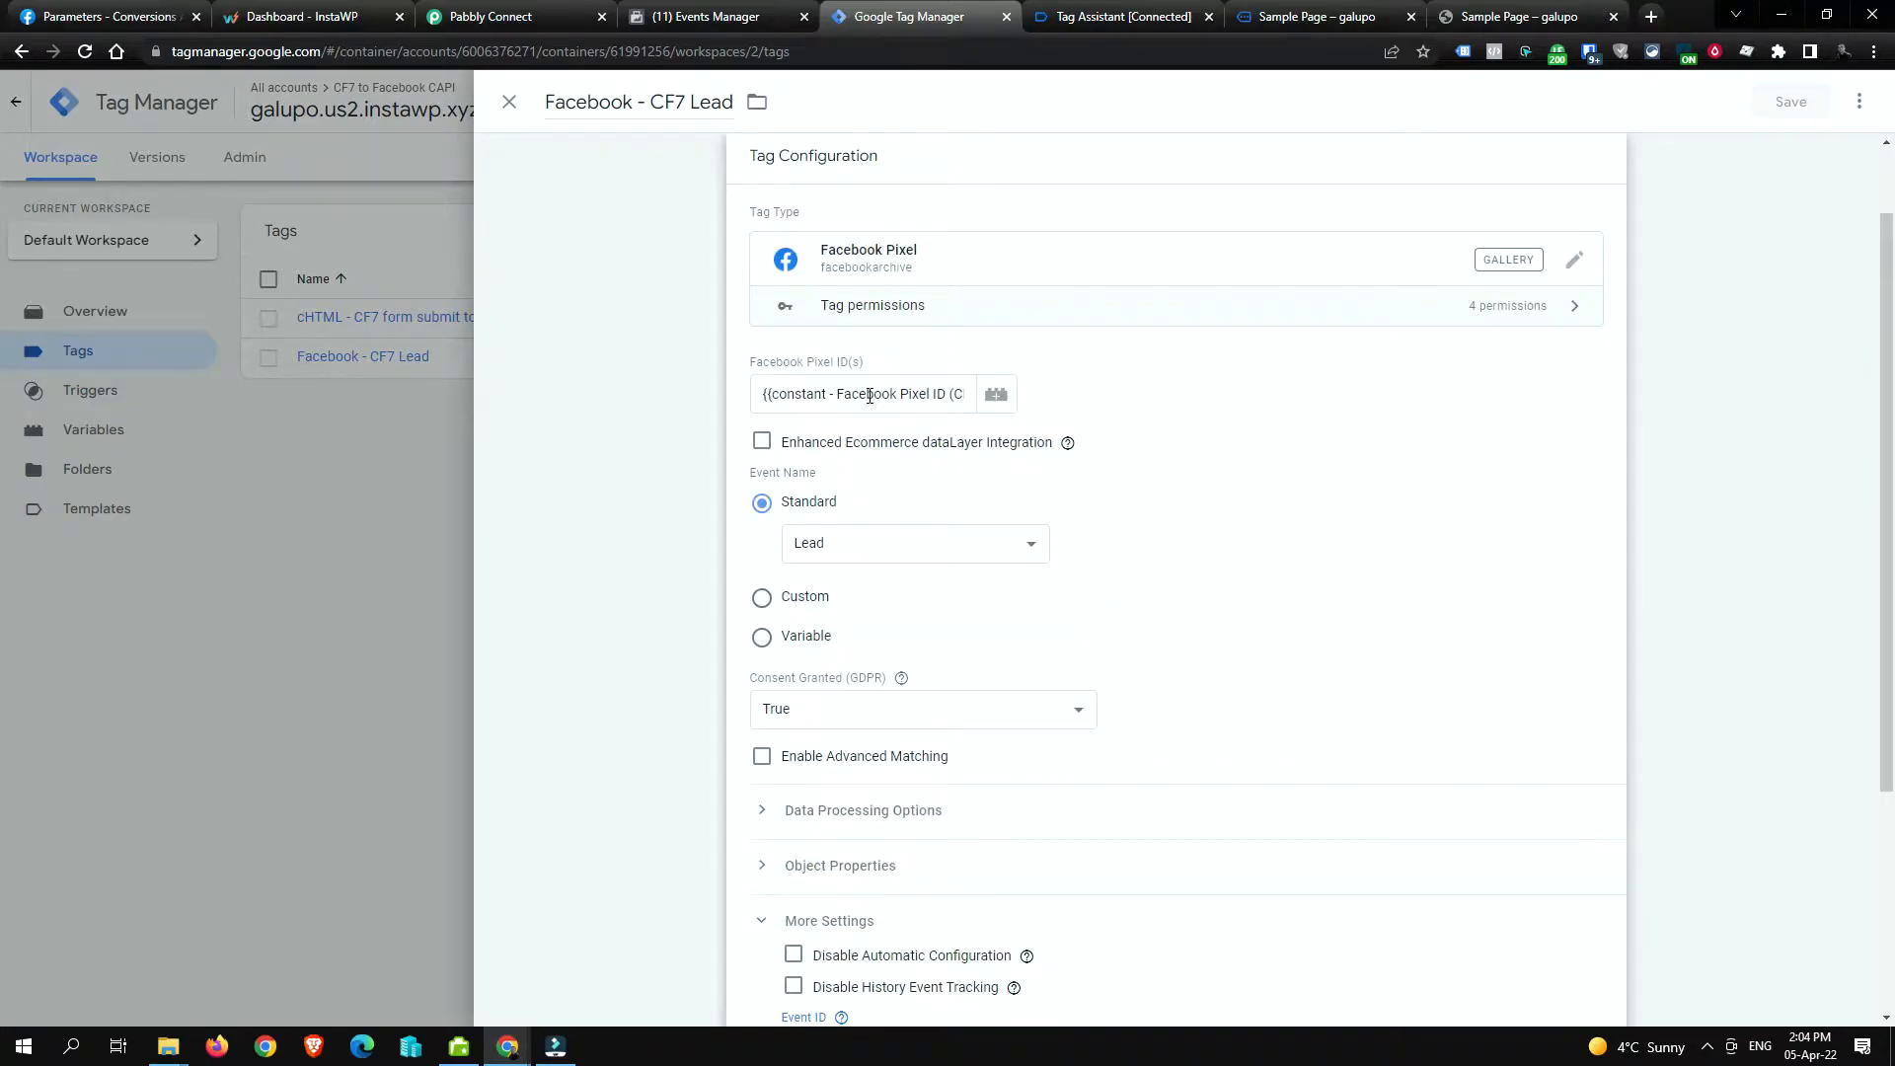
pyautogui.moveTo(867, 394); pyautogui.dragTo(971, 398)
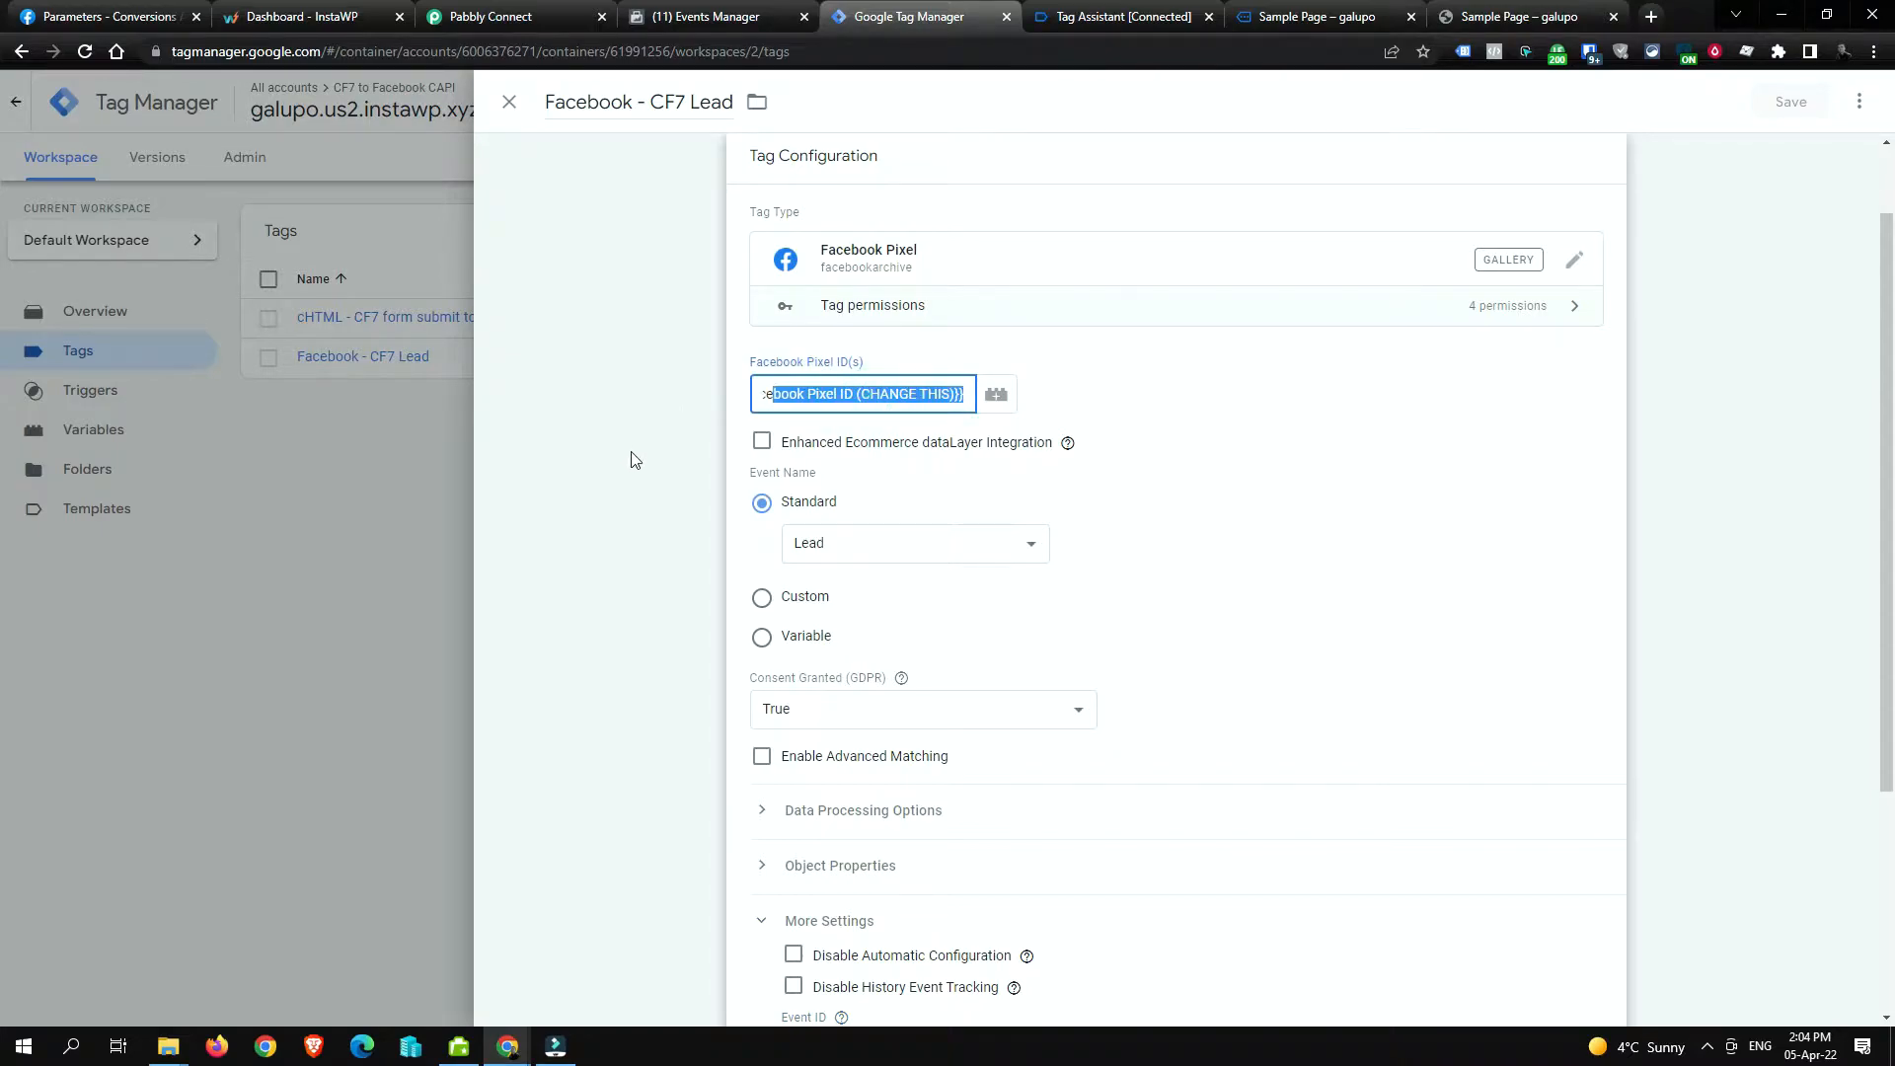
pyautogui.click(840, 393)
pyautogui.tripleClick(889, 393)
pyautogui.click(510, 103)
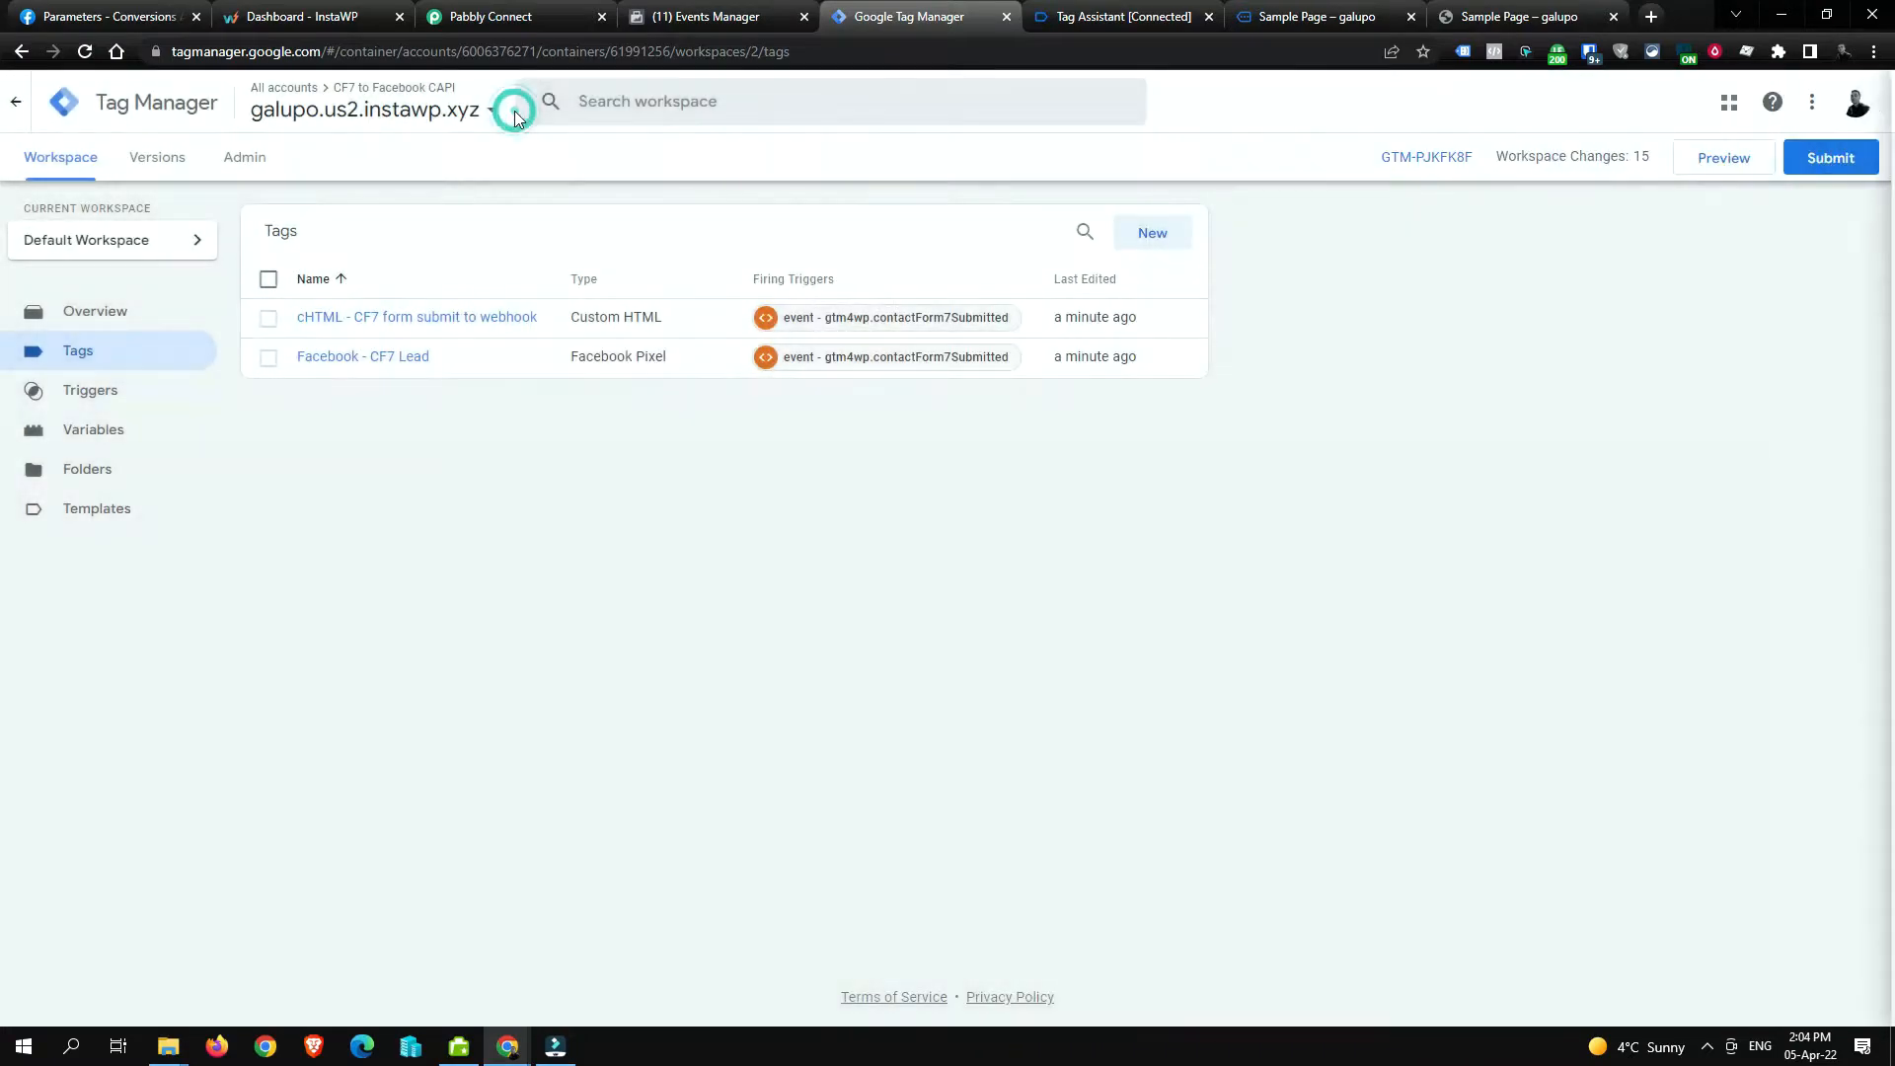
pyautogui.click(400, 318)
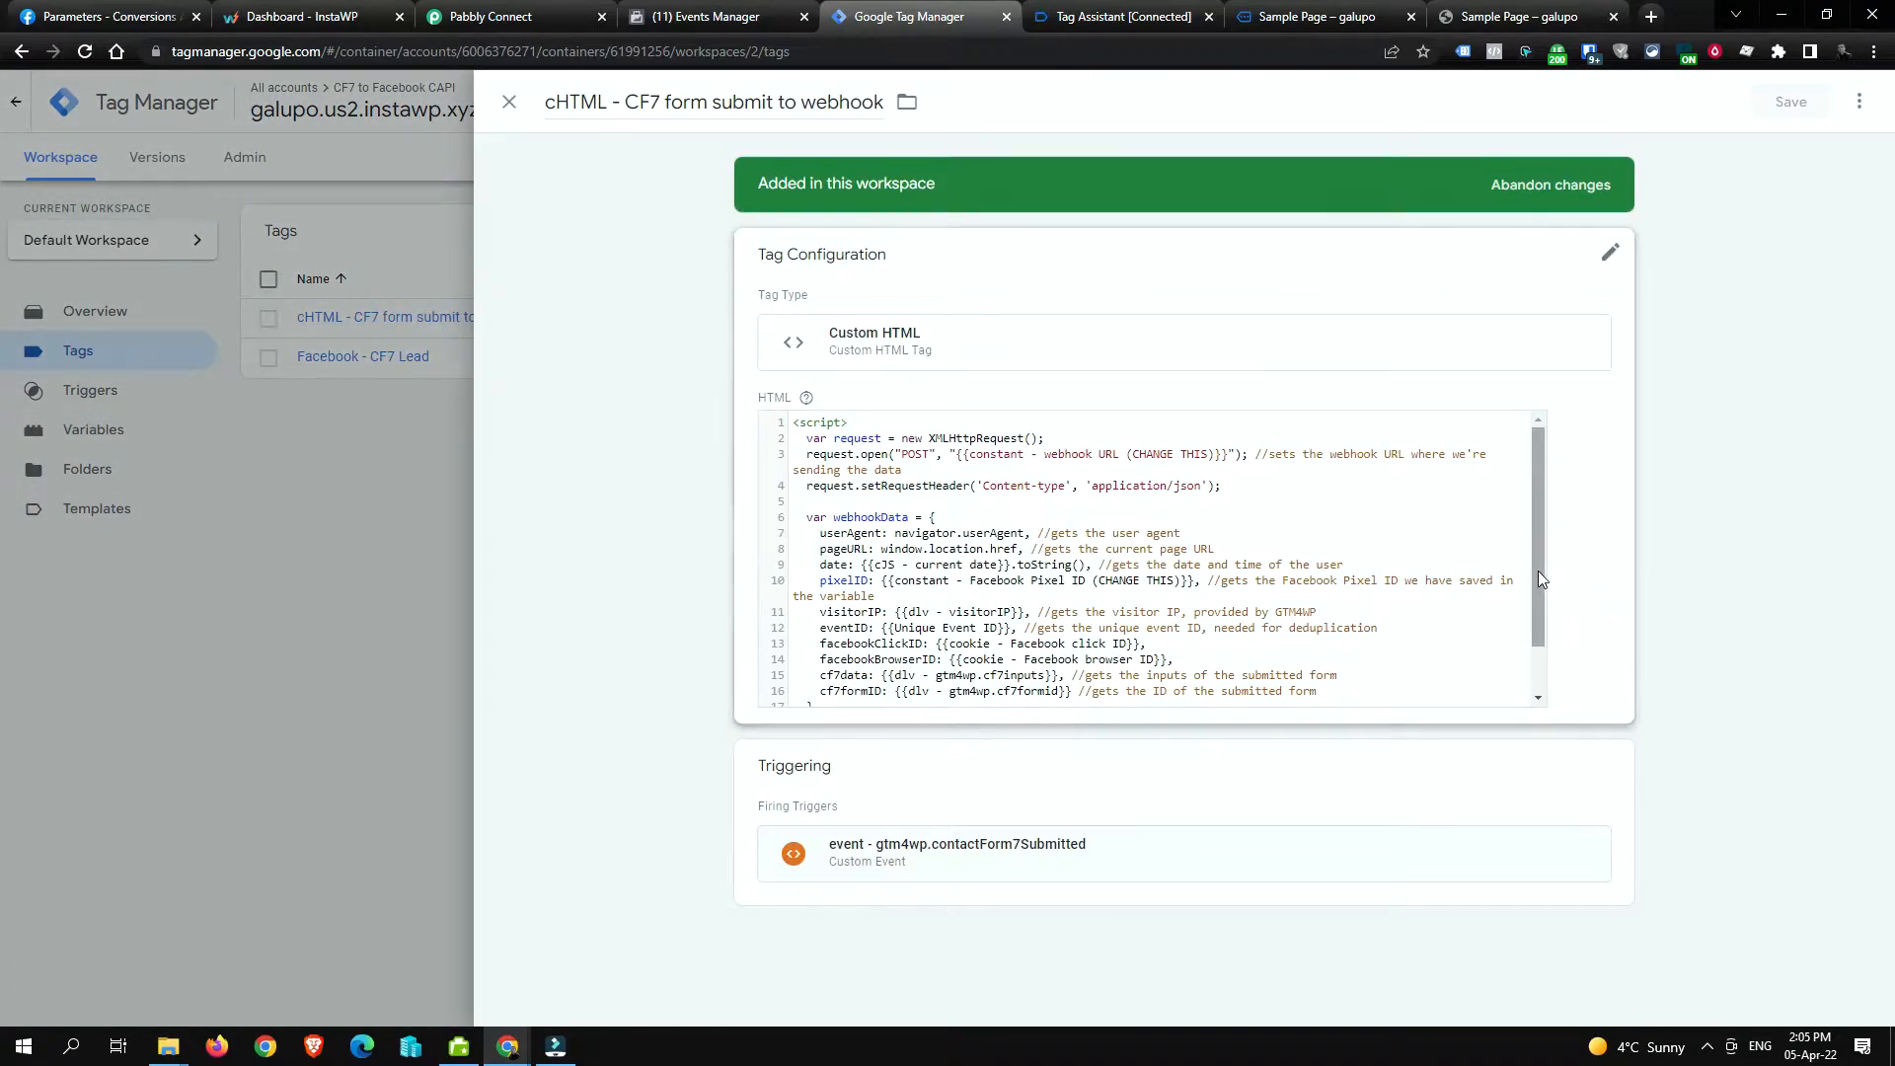
pyautogui.moveTo(1538, 570)
pyautogui.mouseDown()
pyautogui.moveTo(1538, 614)
pyautogui.moveTo(1536, 559)
pyautogui.mouseUp()
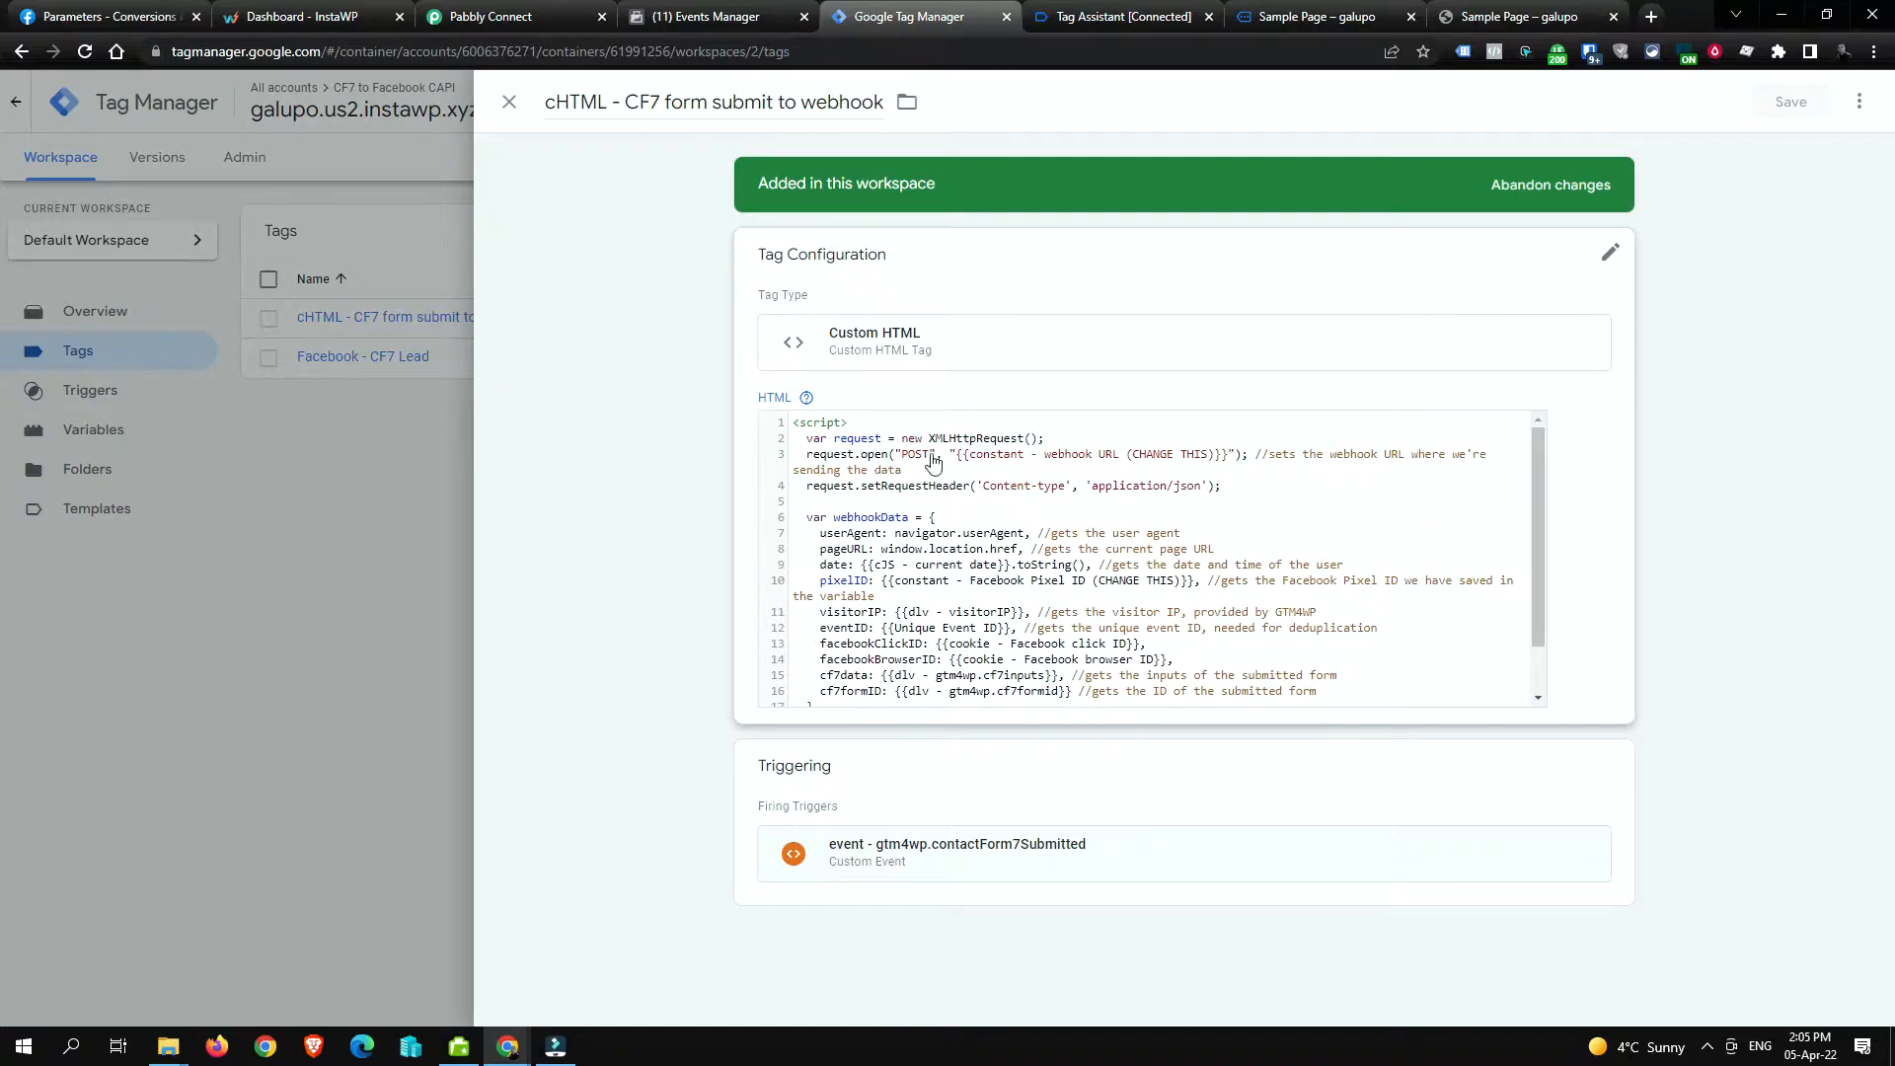
pyautogui.click(957, 457)
pyautogui.moveTo(956, 459); pyautogui.dragTo(1227, 458)
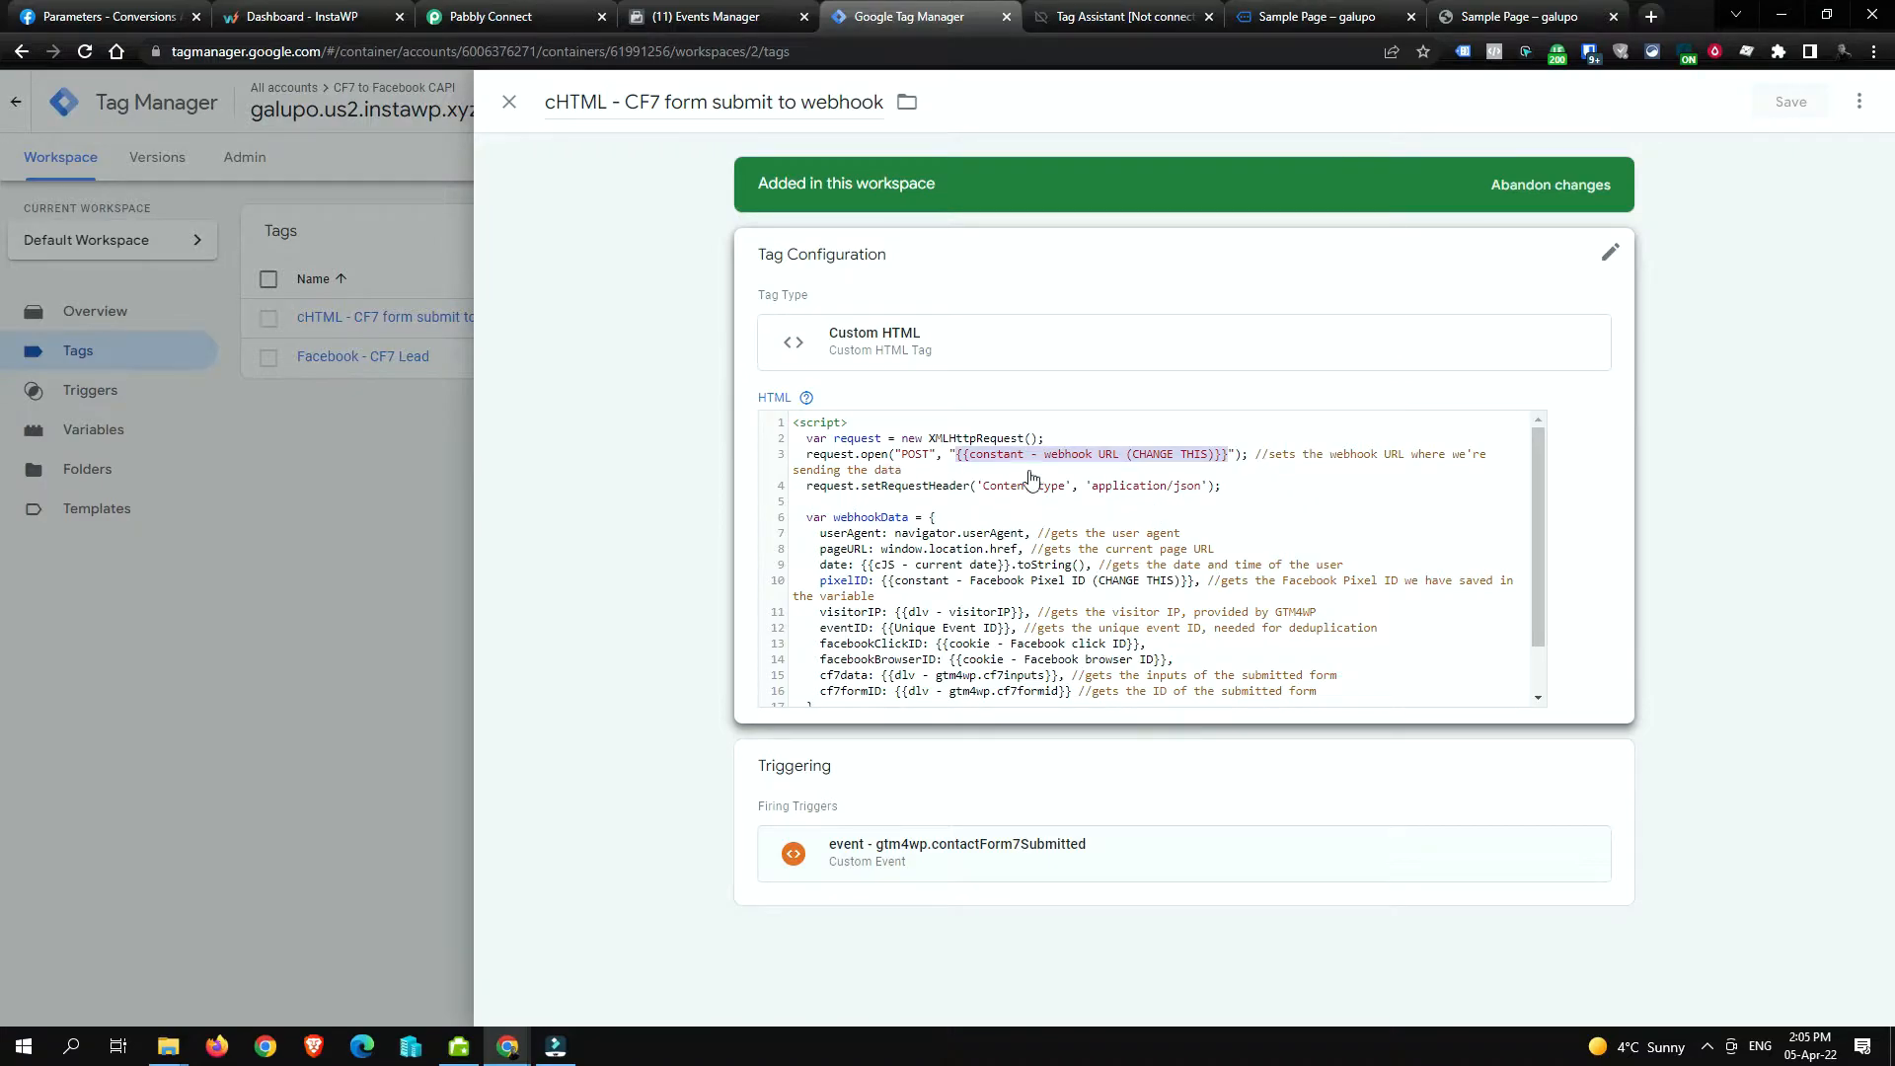
pyautogui.click(839, 533)
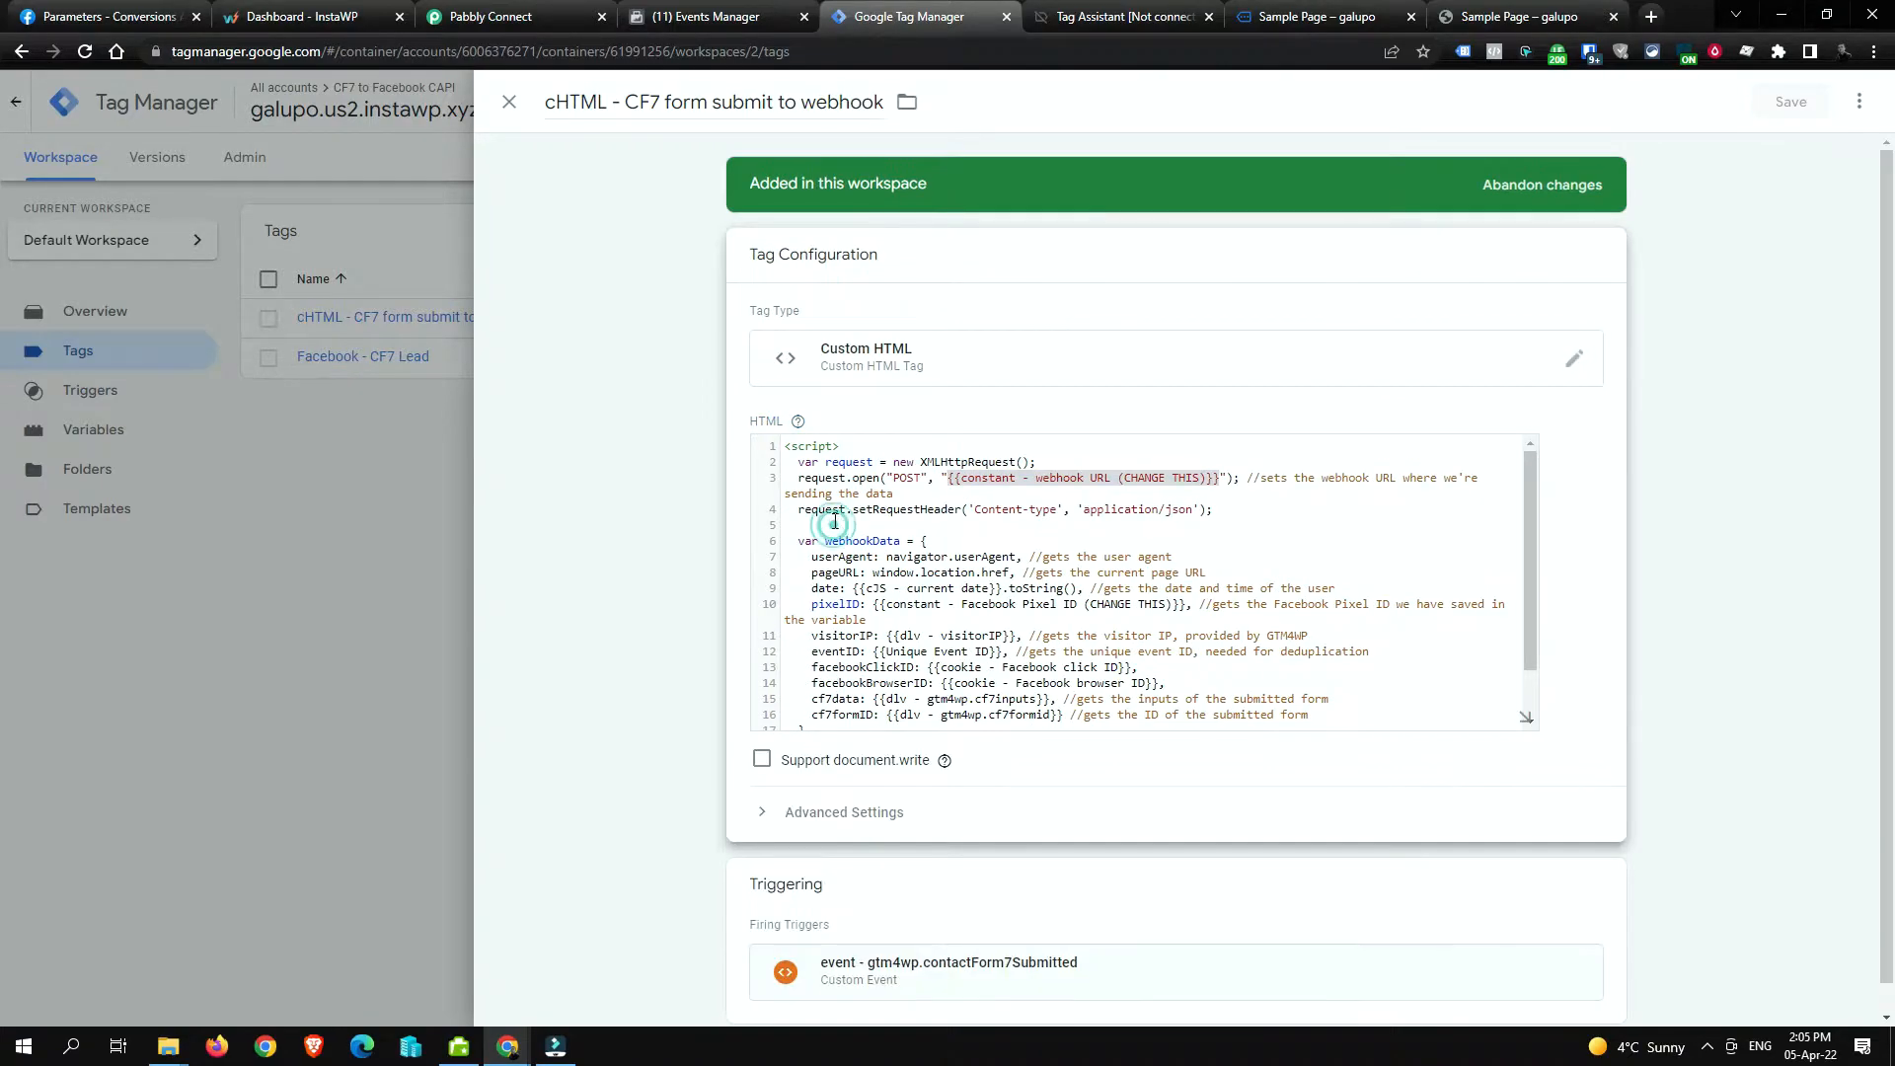
pyautogui.click(963, 542)
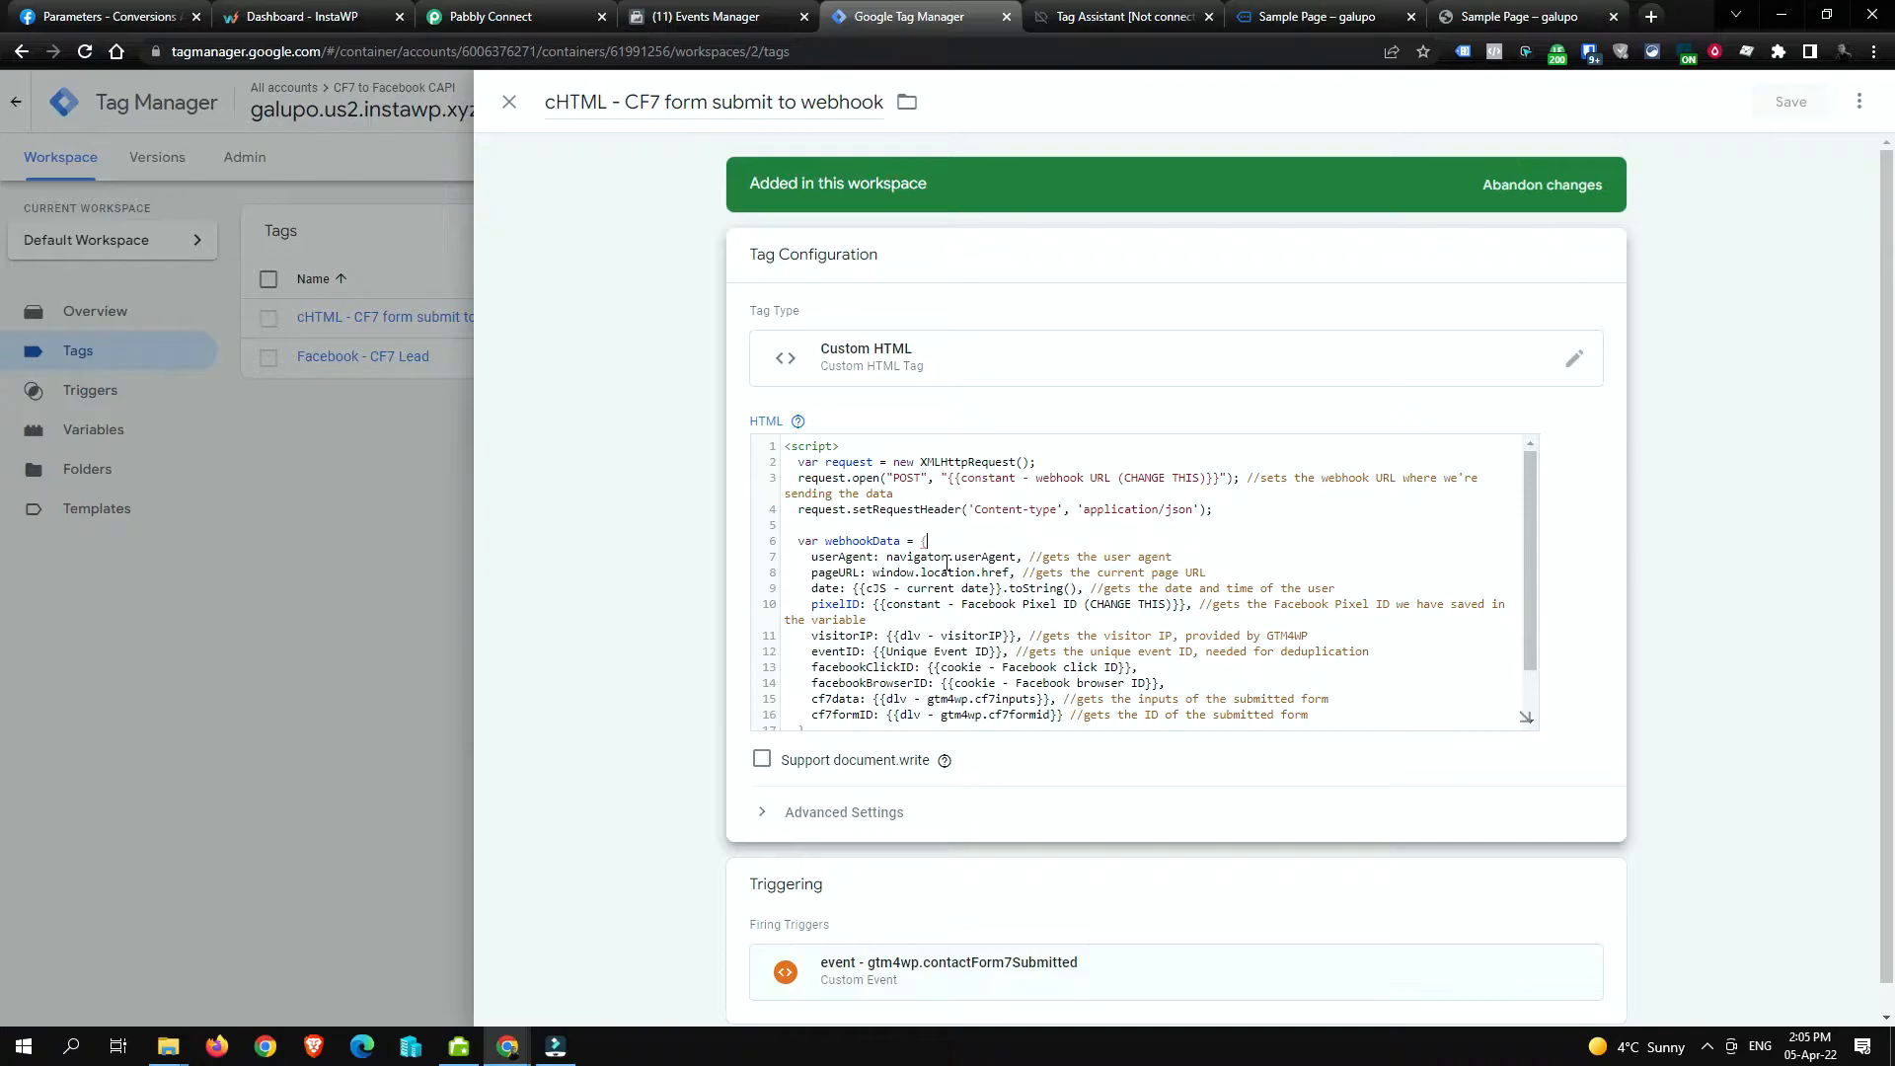
pyautogui.scroll(-1, 949, 563)
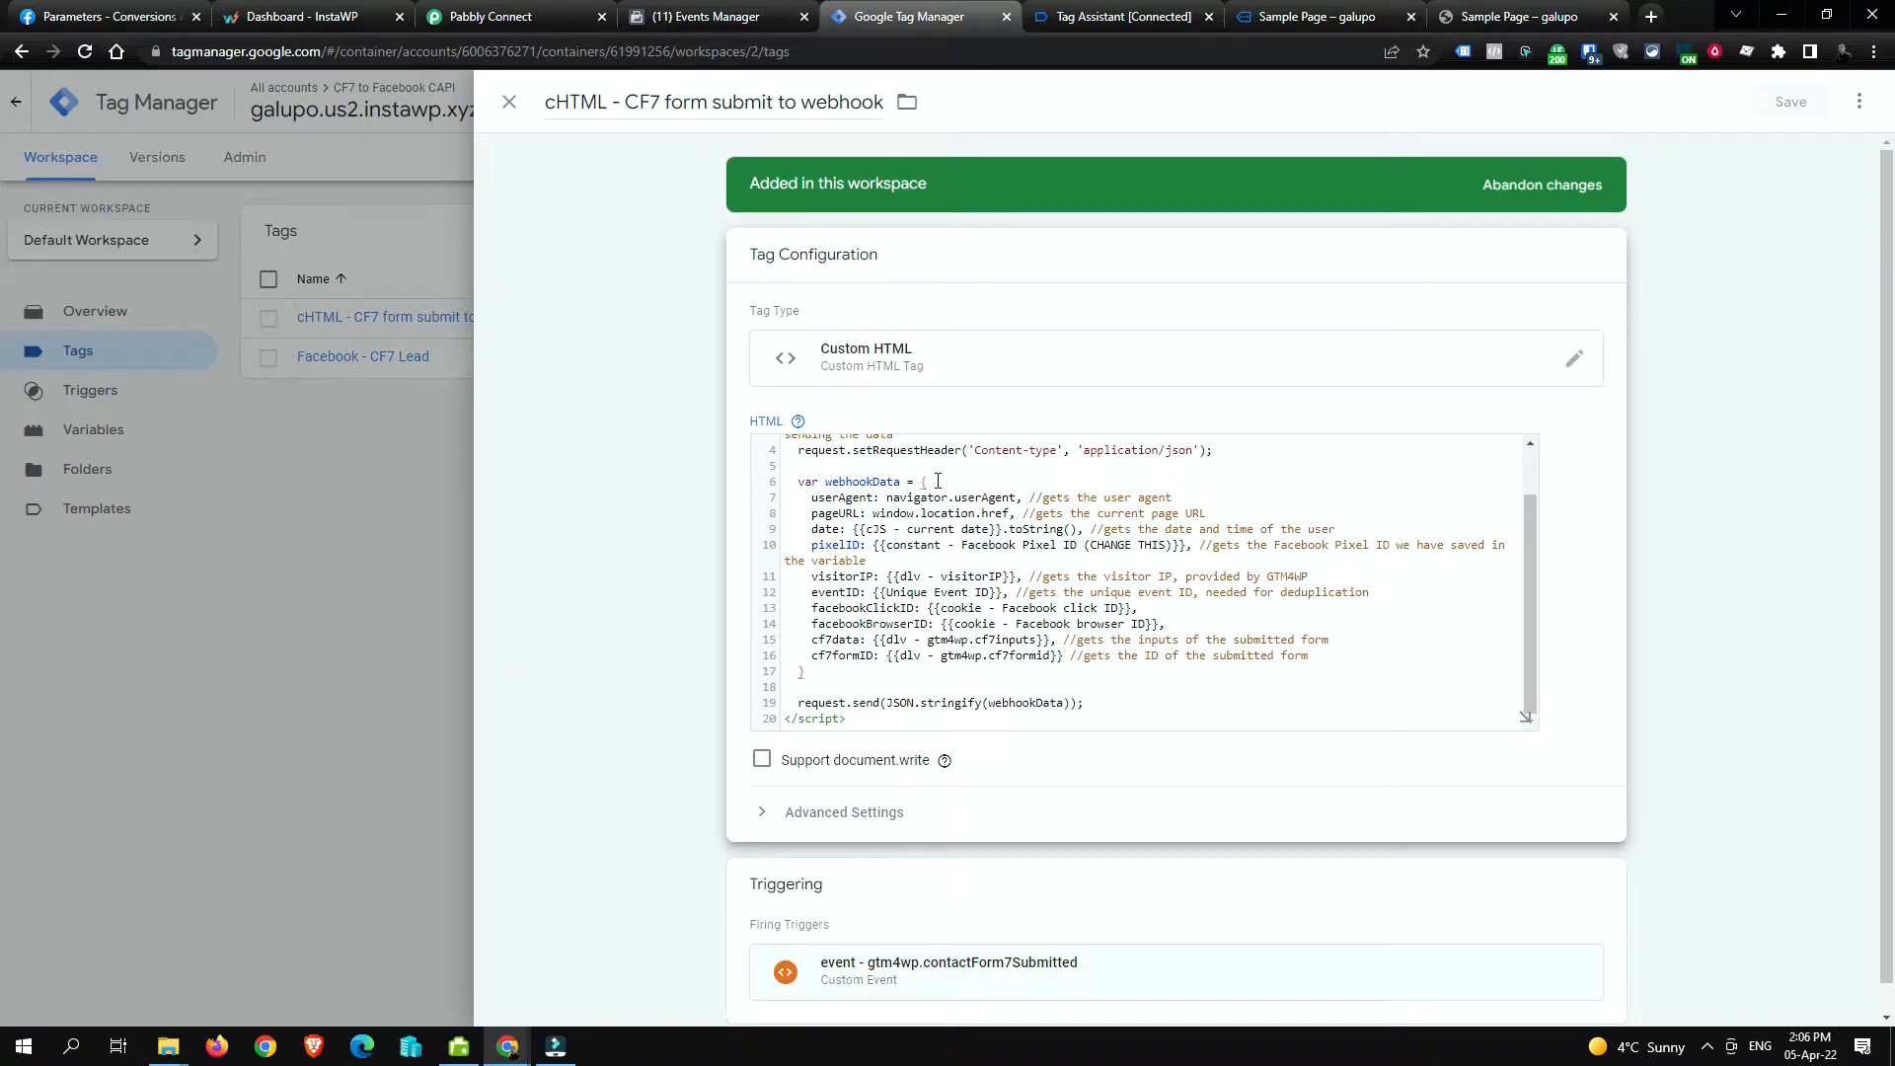
pyautogui.moveTo(937, 481); pyautogui.dragTo(1339, 649)
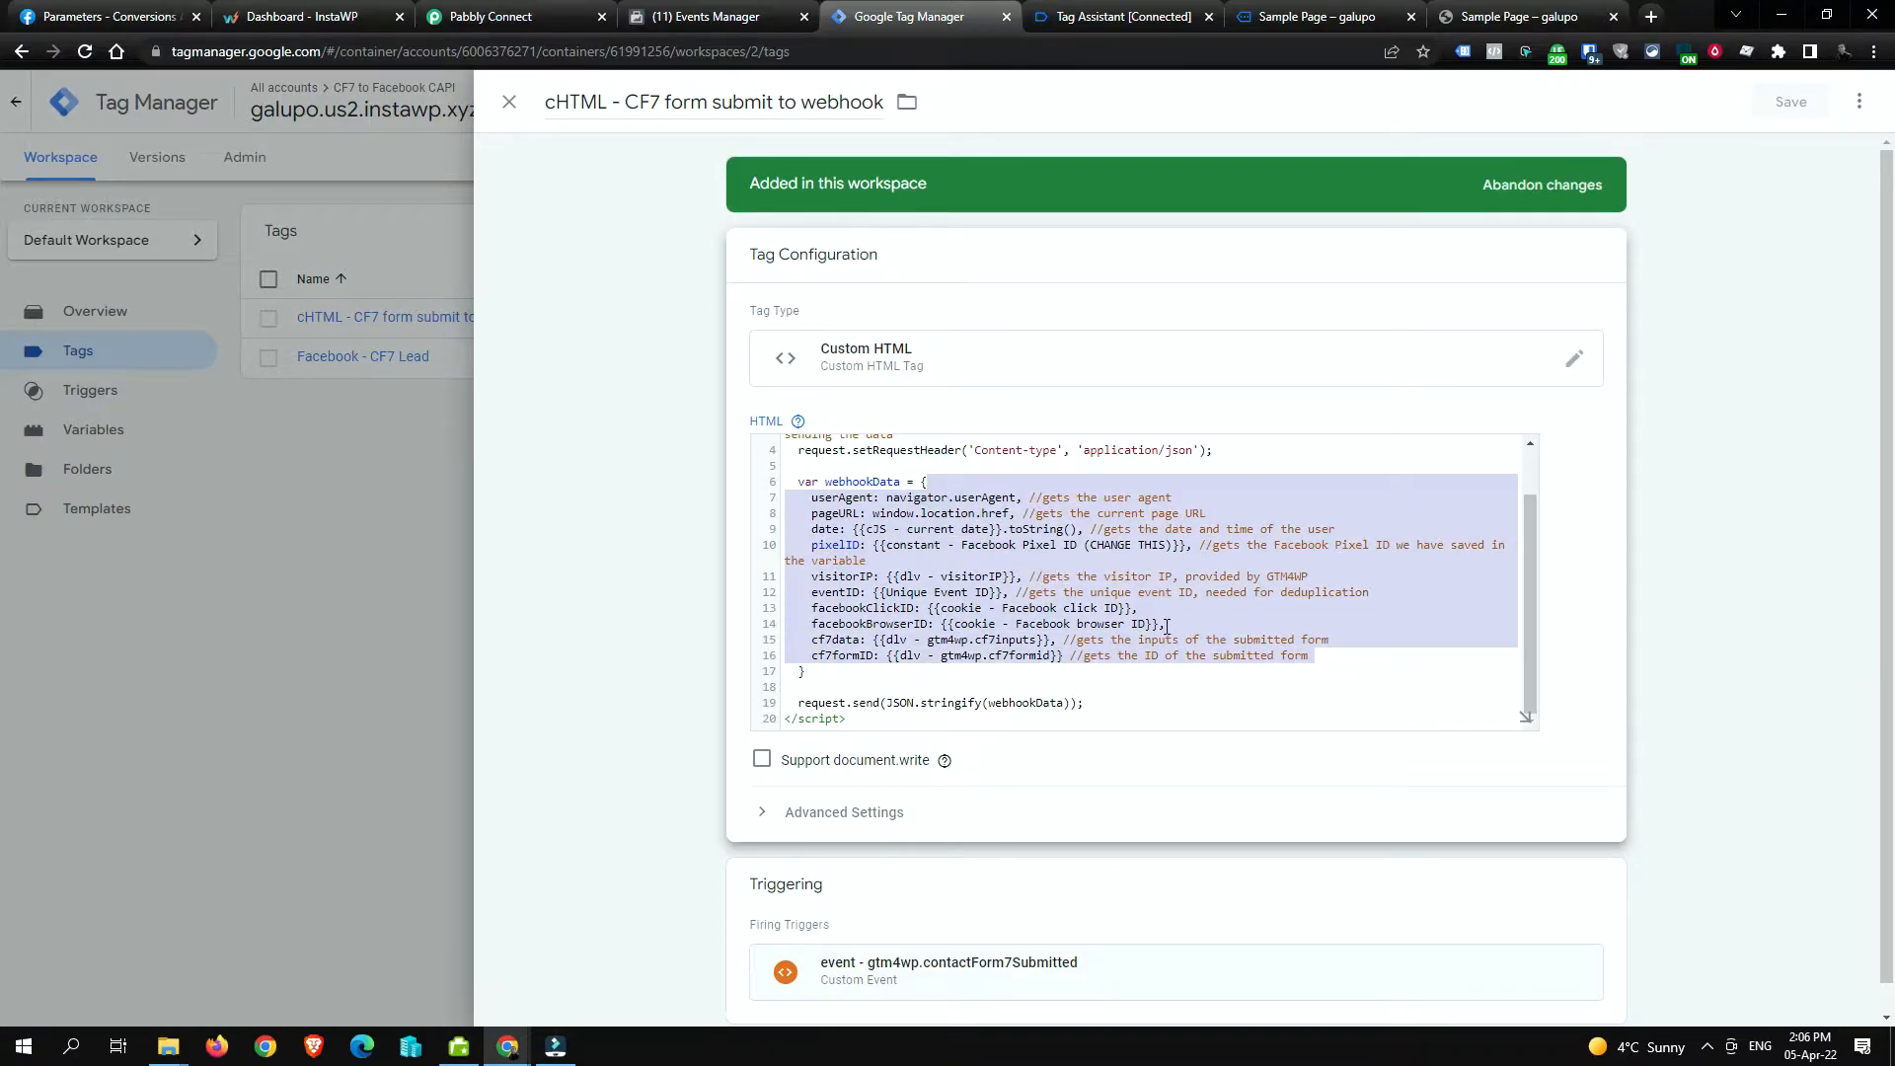
pyautogui.click(1335, 655)
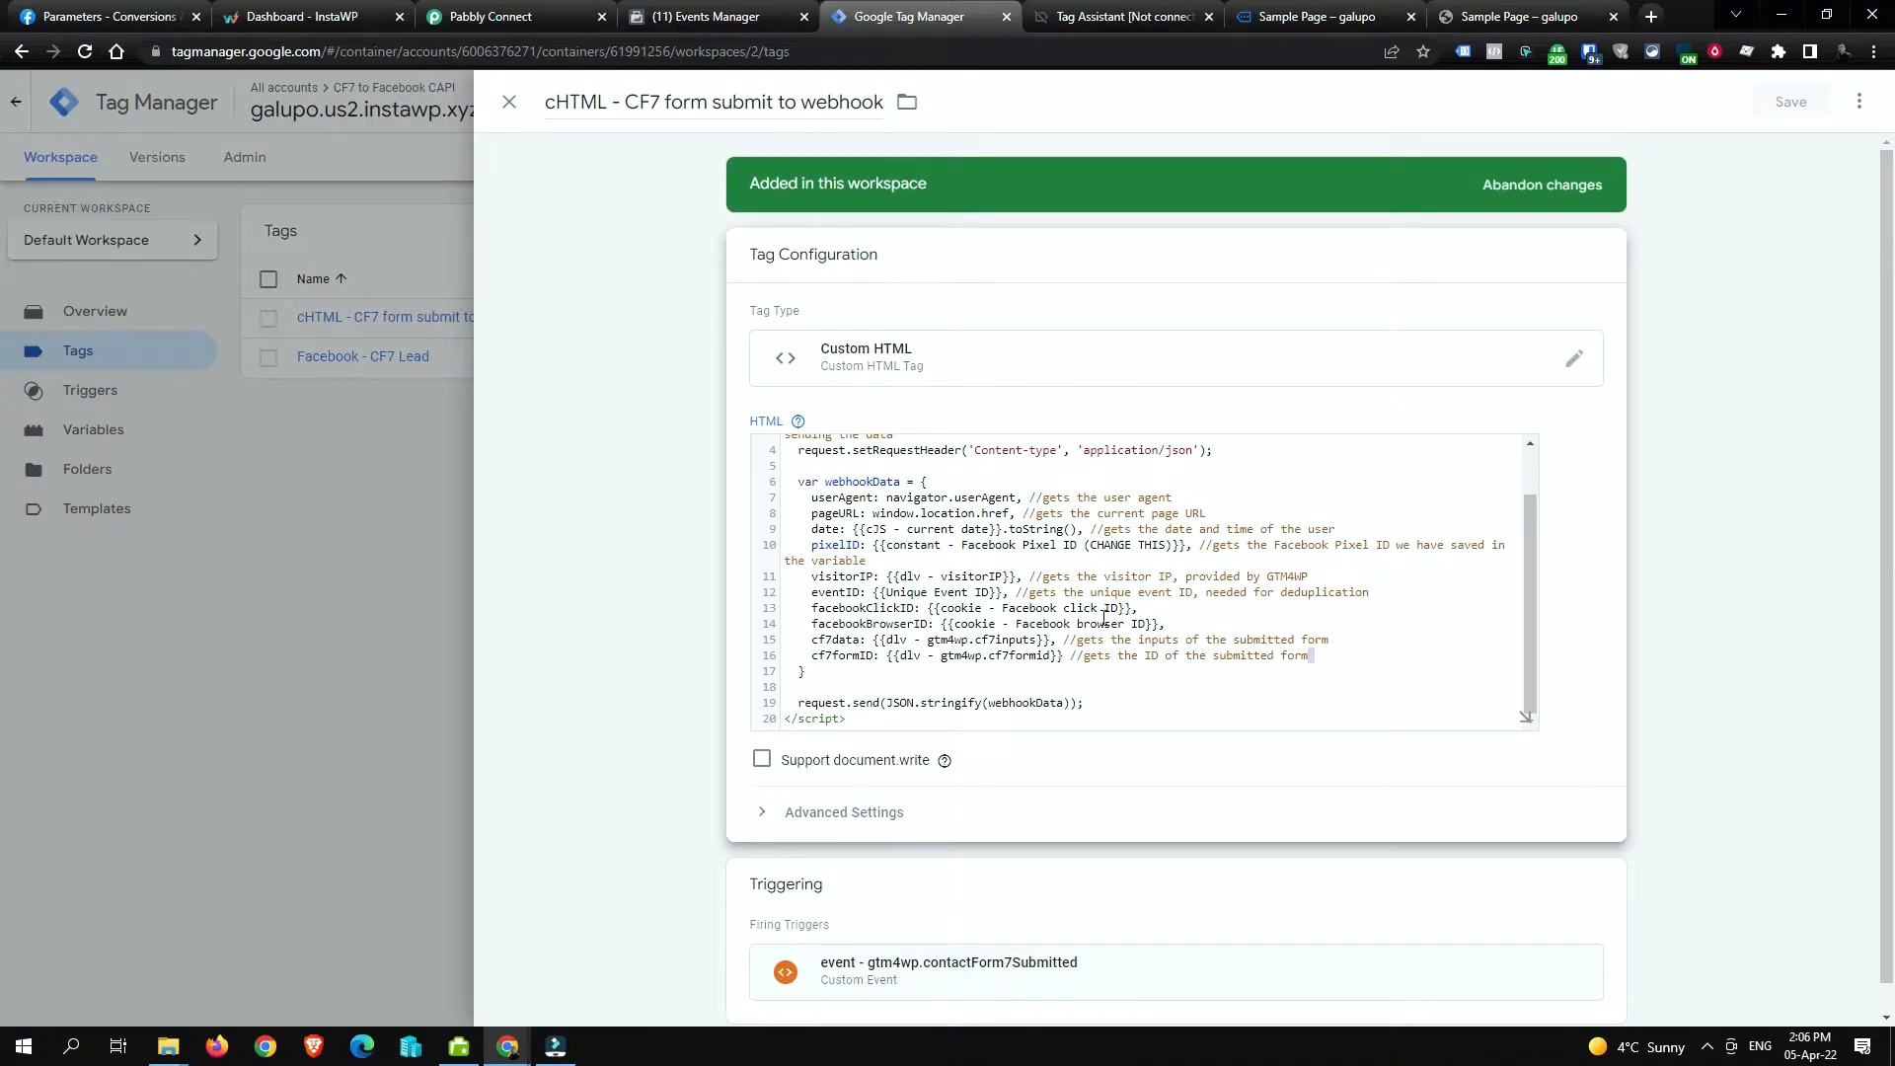
pyautogui.click(339, 570)
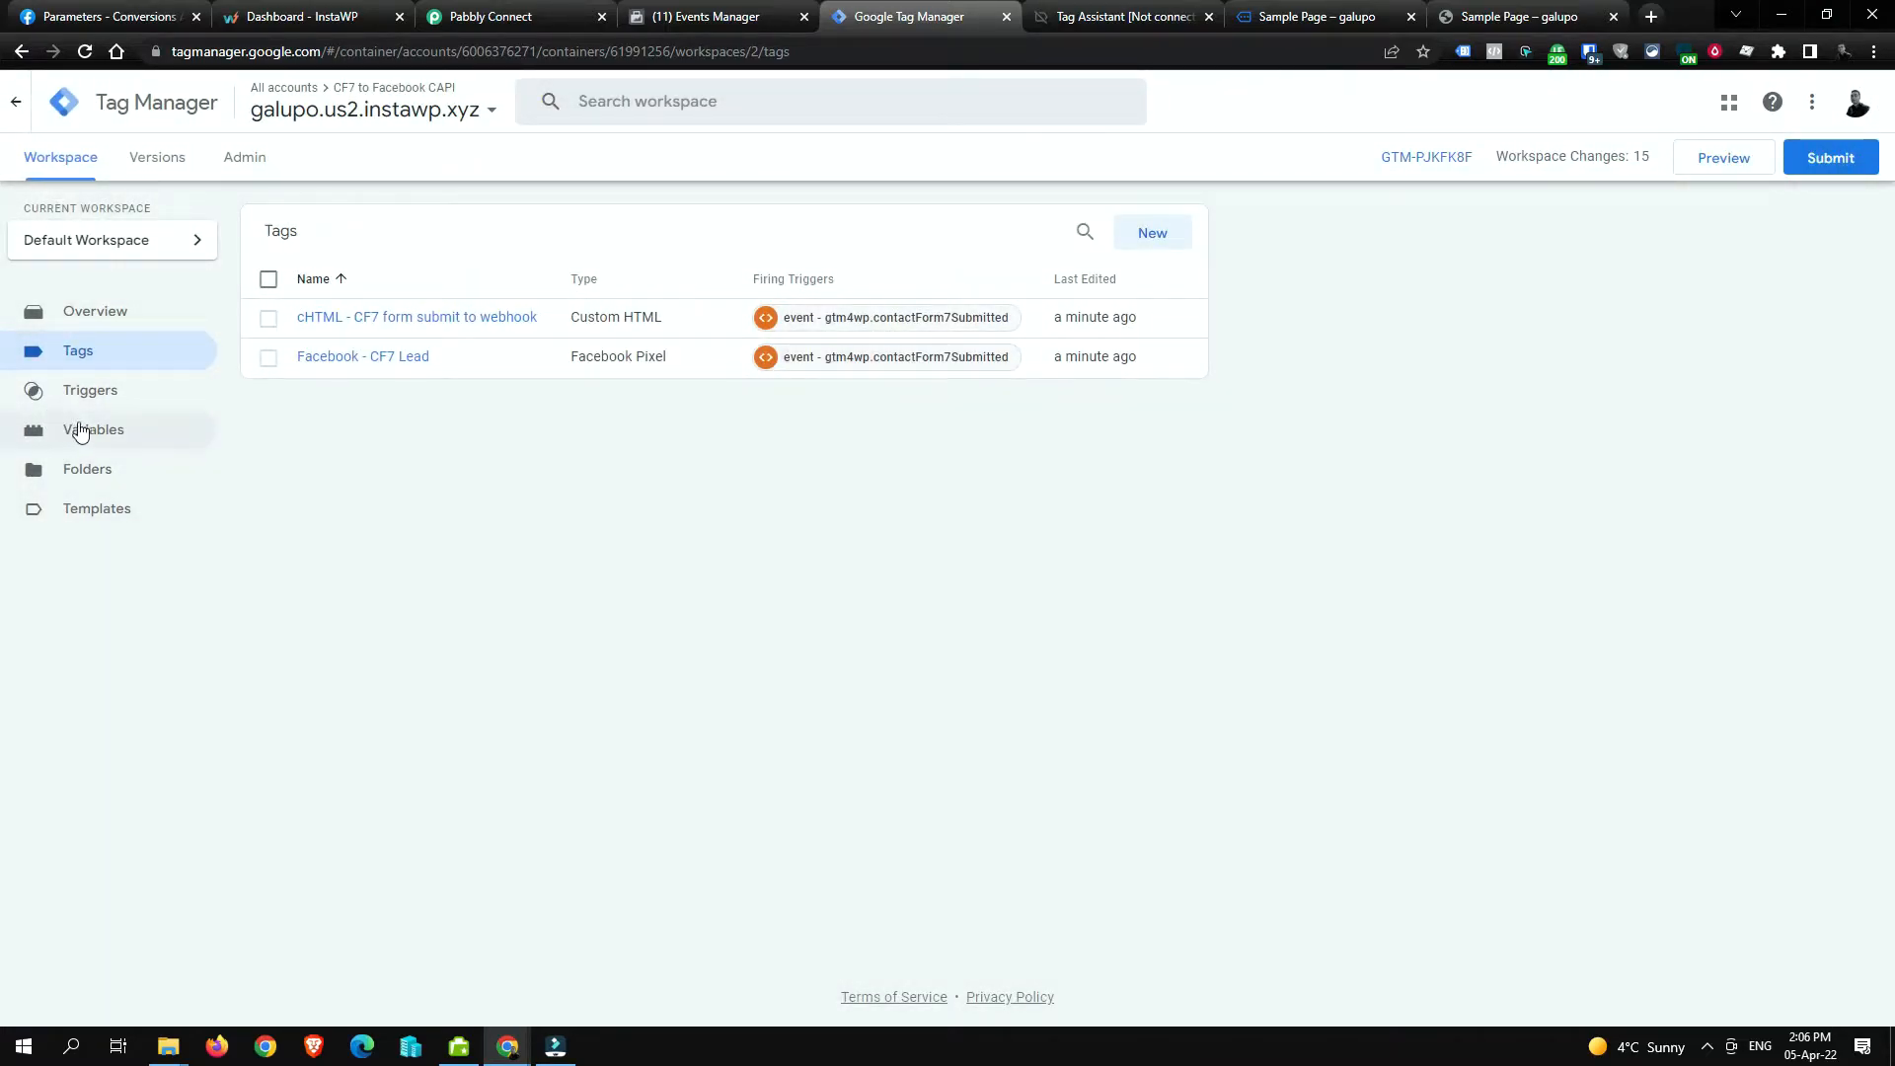
# Step: Open 'constant - Facebook Pixel ID (CHANGE THIS)' for editing and select its current value
pyautogui.click(90, 429)
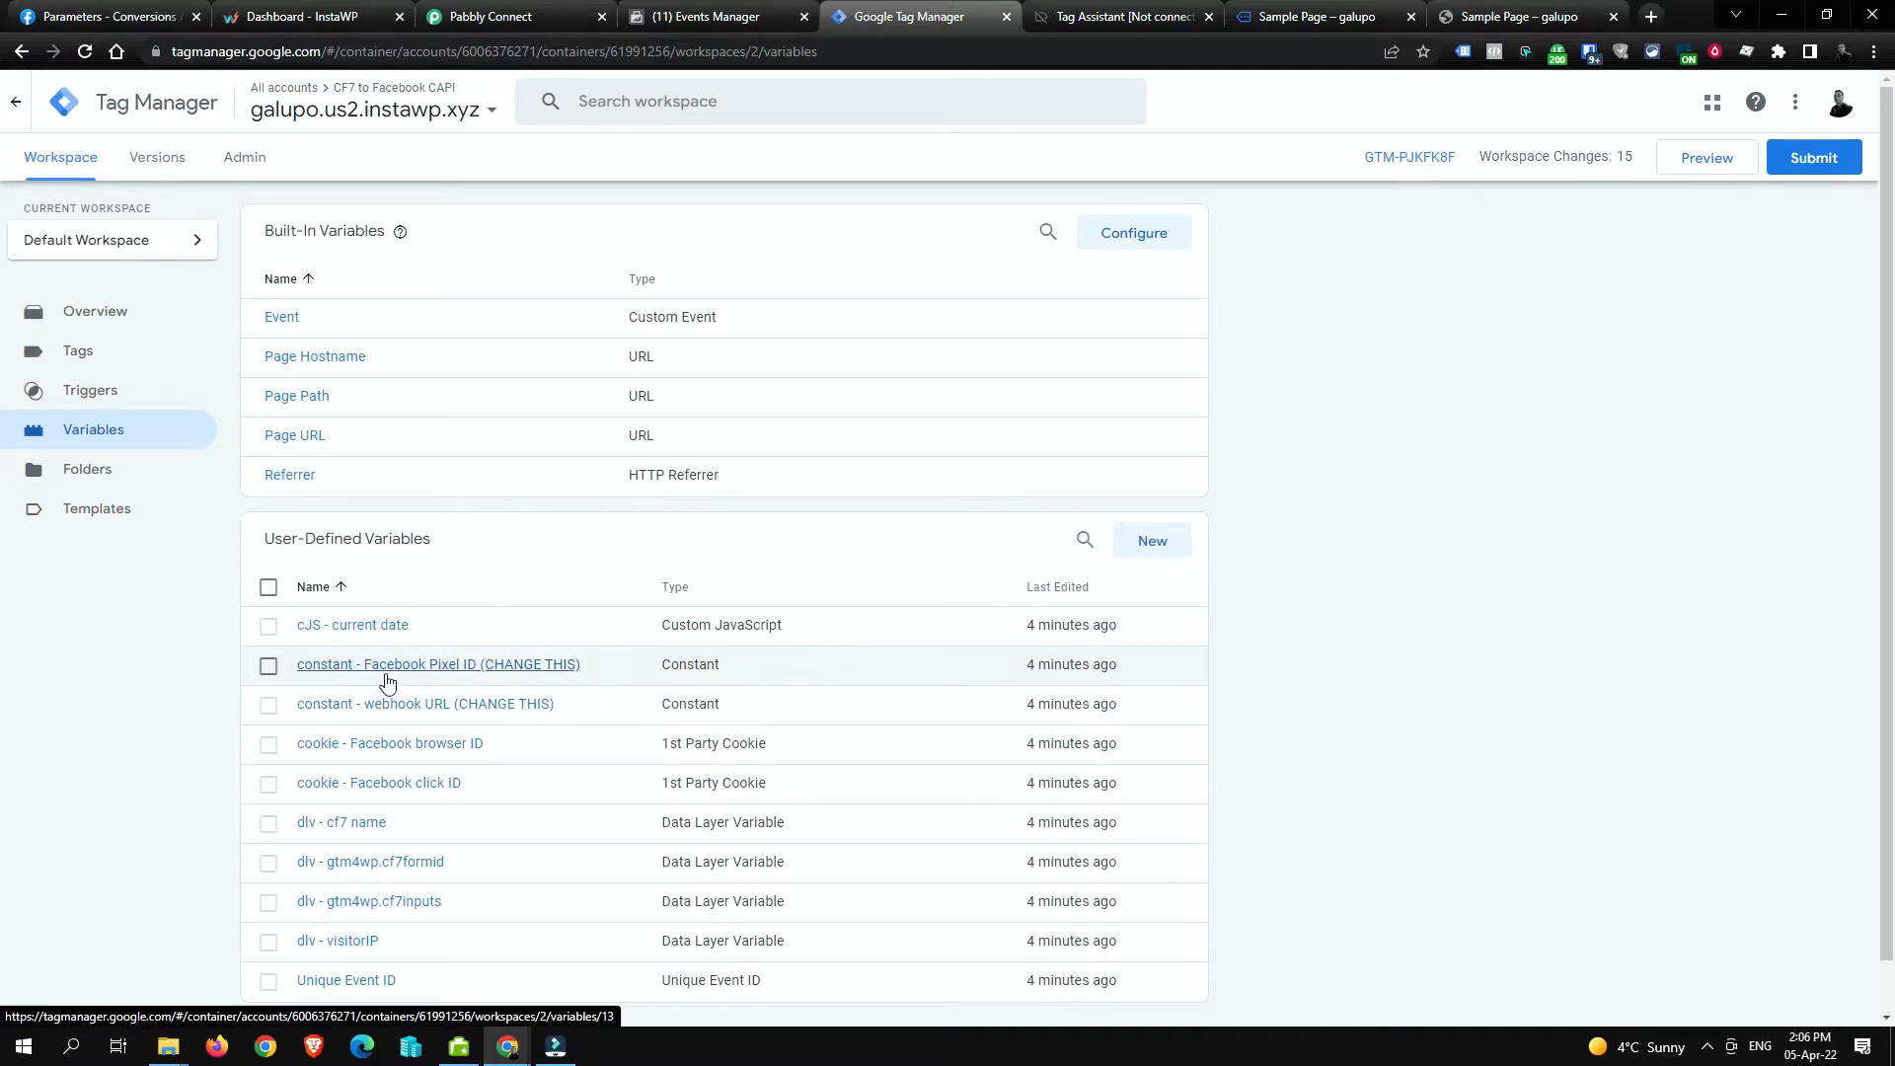
pyautogui.click(418, 665)
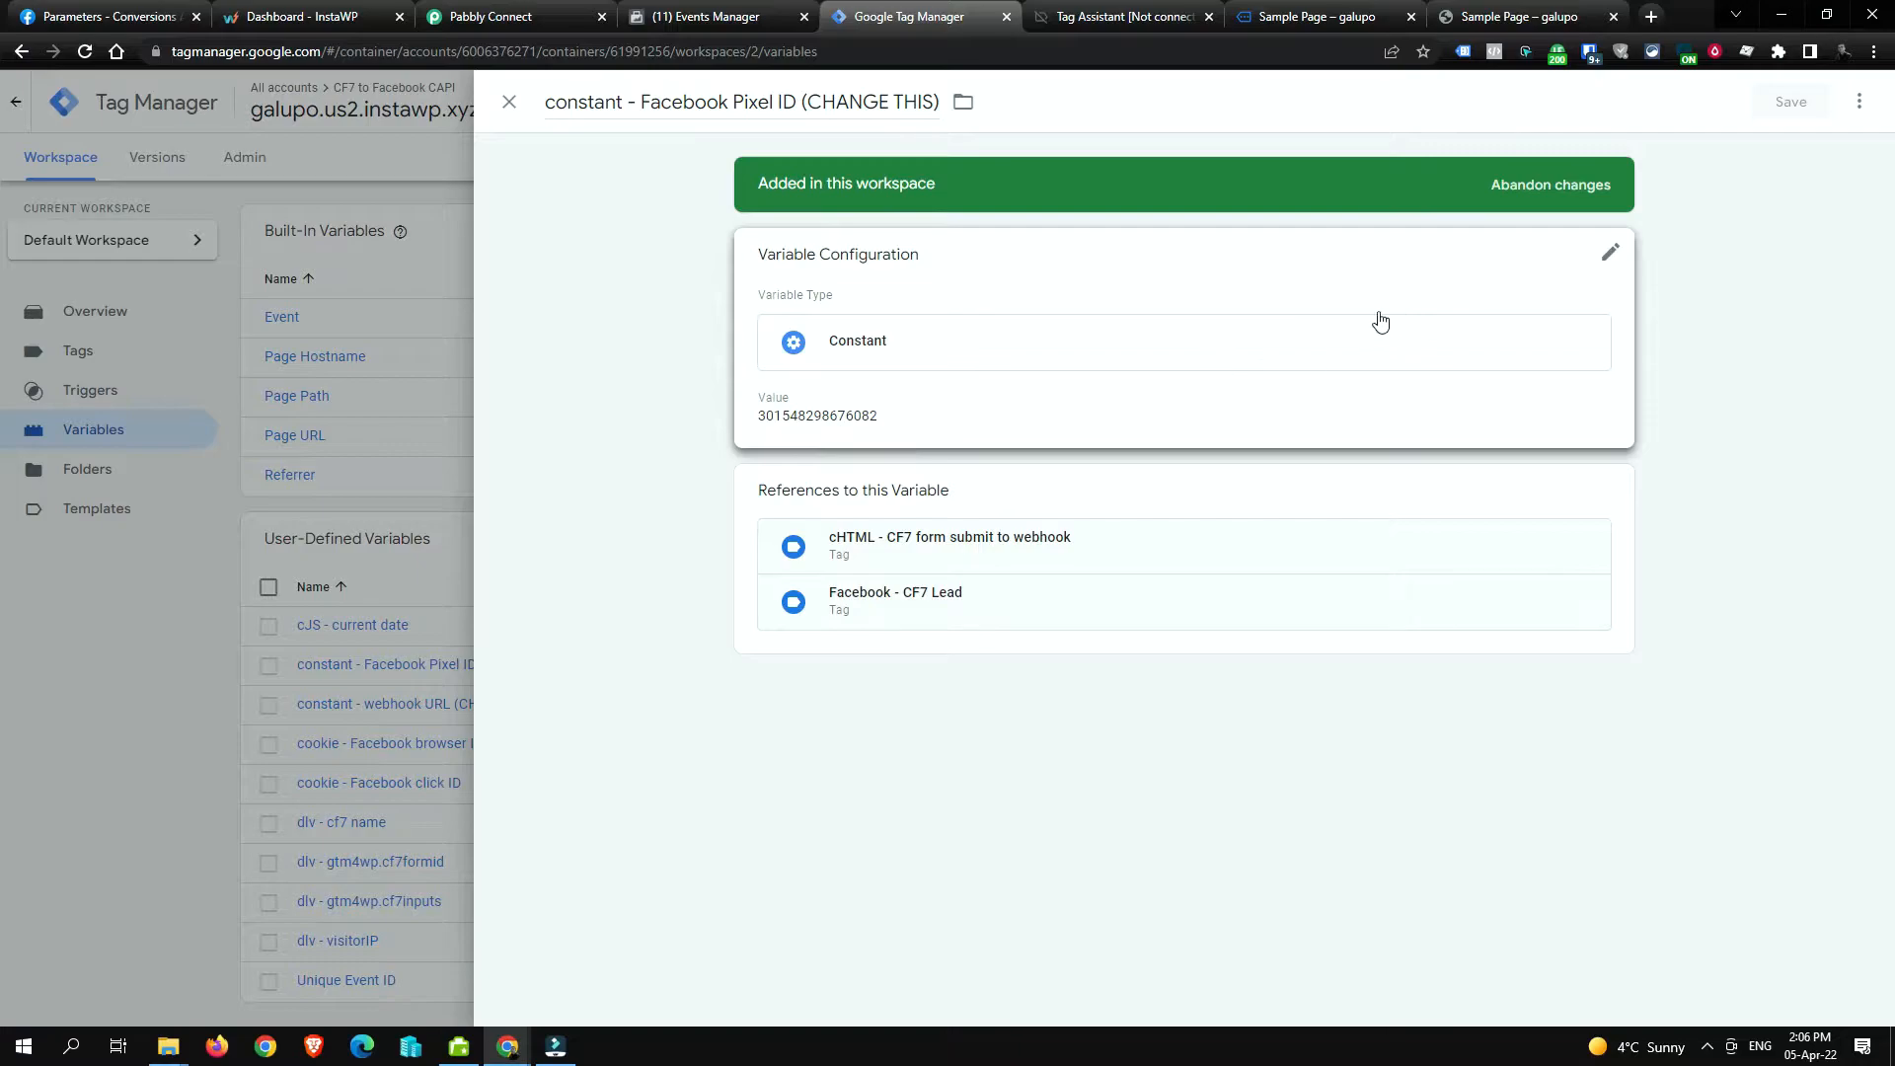
pyautogui.click(866, 414)
pyautogui.doubleClick(895, 449)
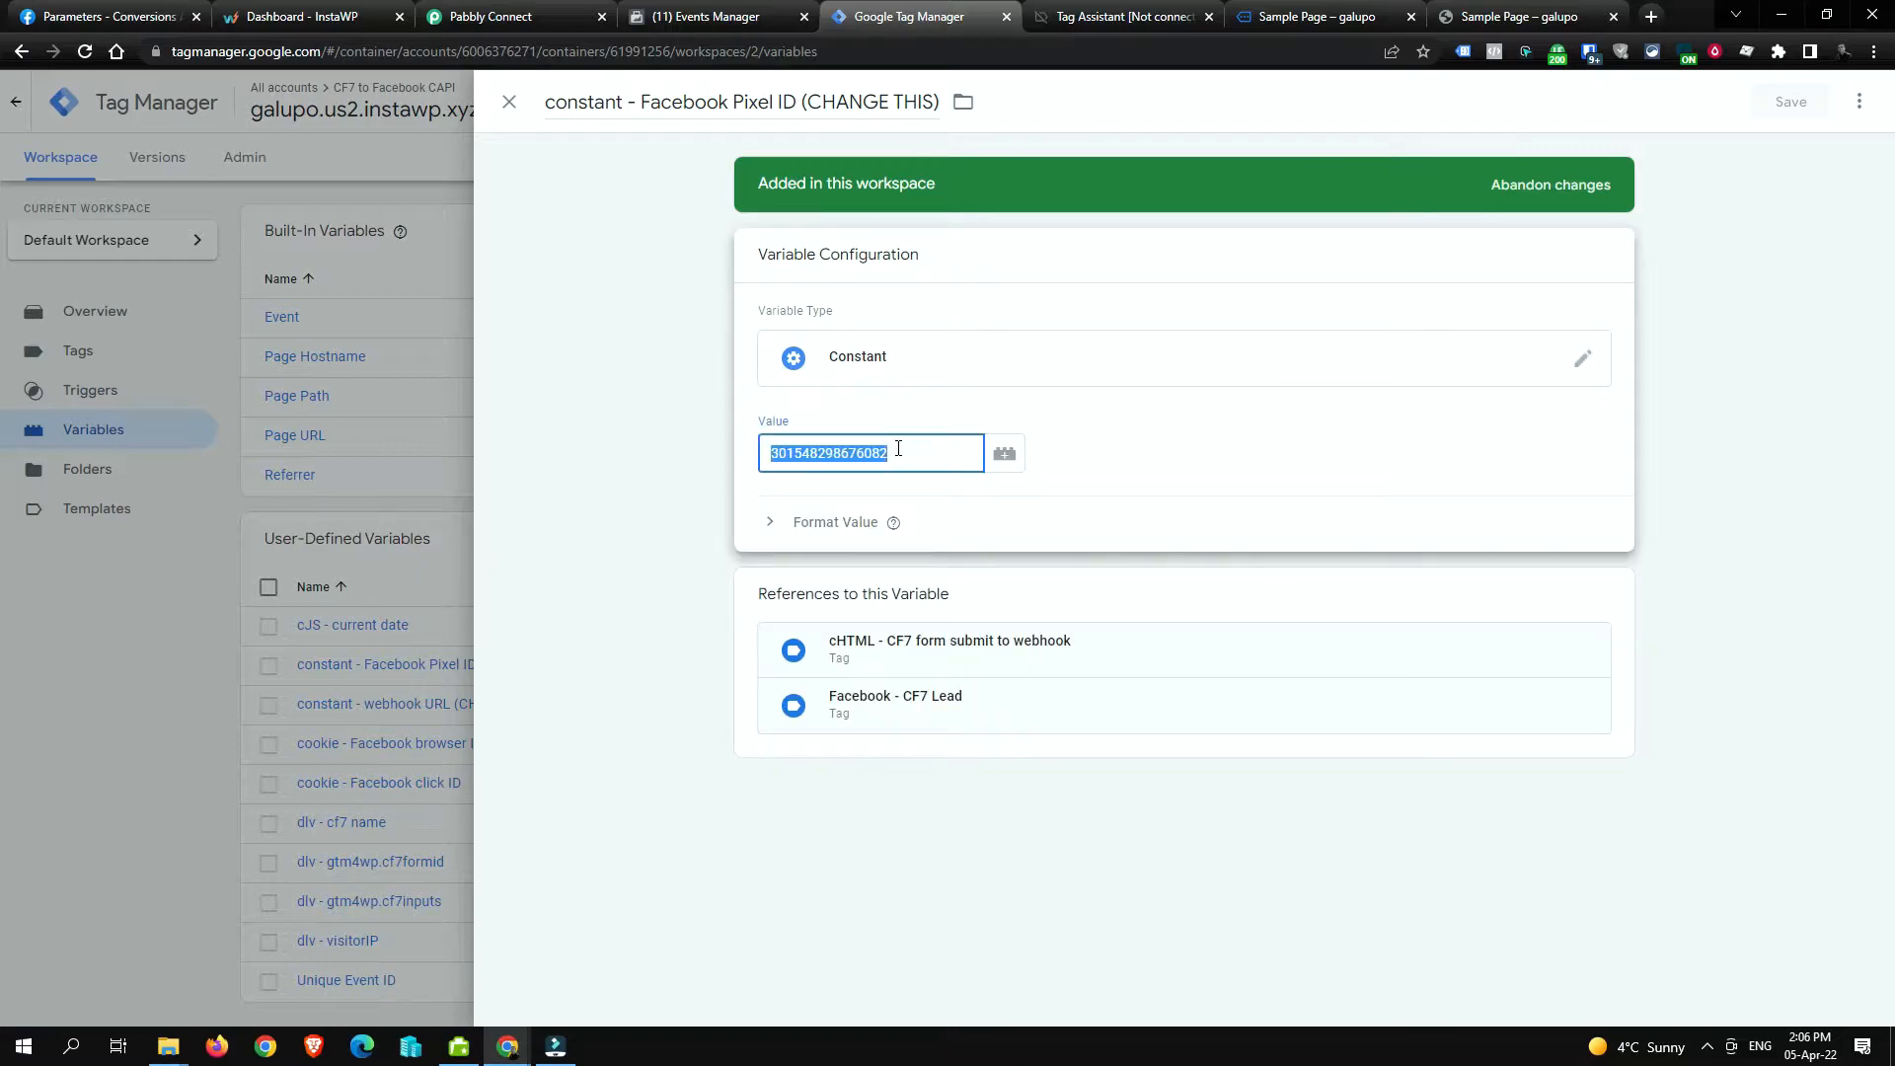
pyautogui.click(827, 551)
pyautogui.doubleClick(880, 470)
# Step: Copy the Tests pixel's Pixel ID from its settings in Facebook Events Manager
pyautogui.click(683, 18)
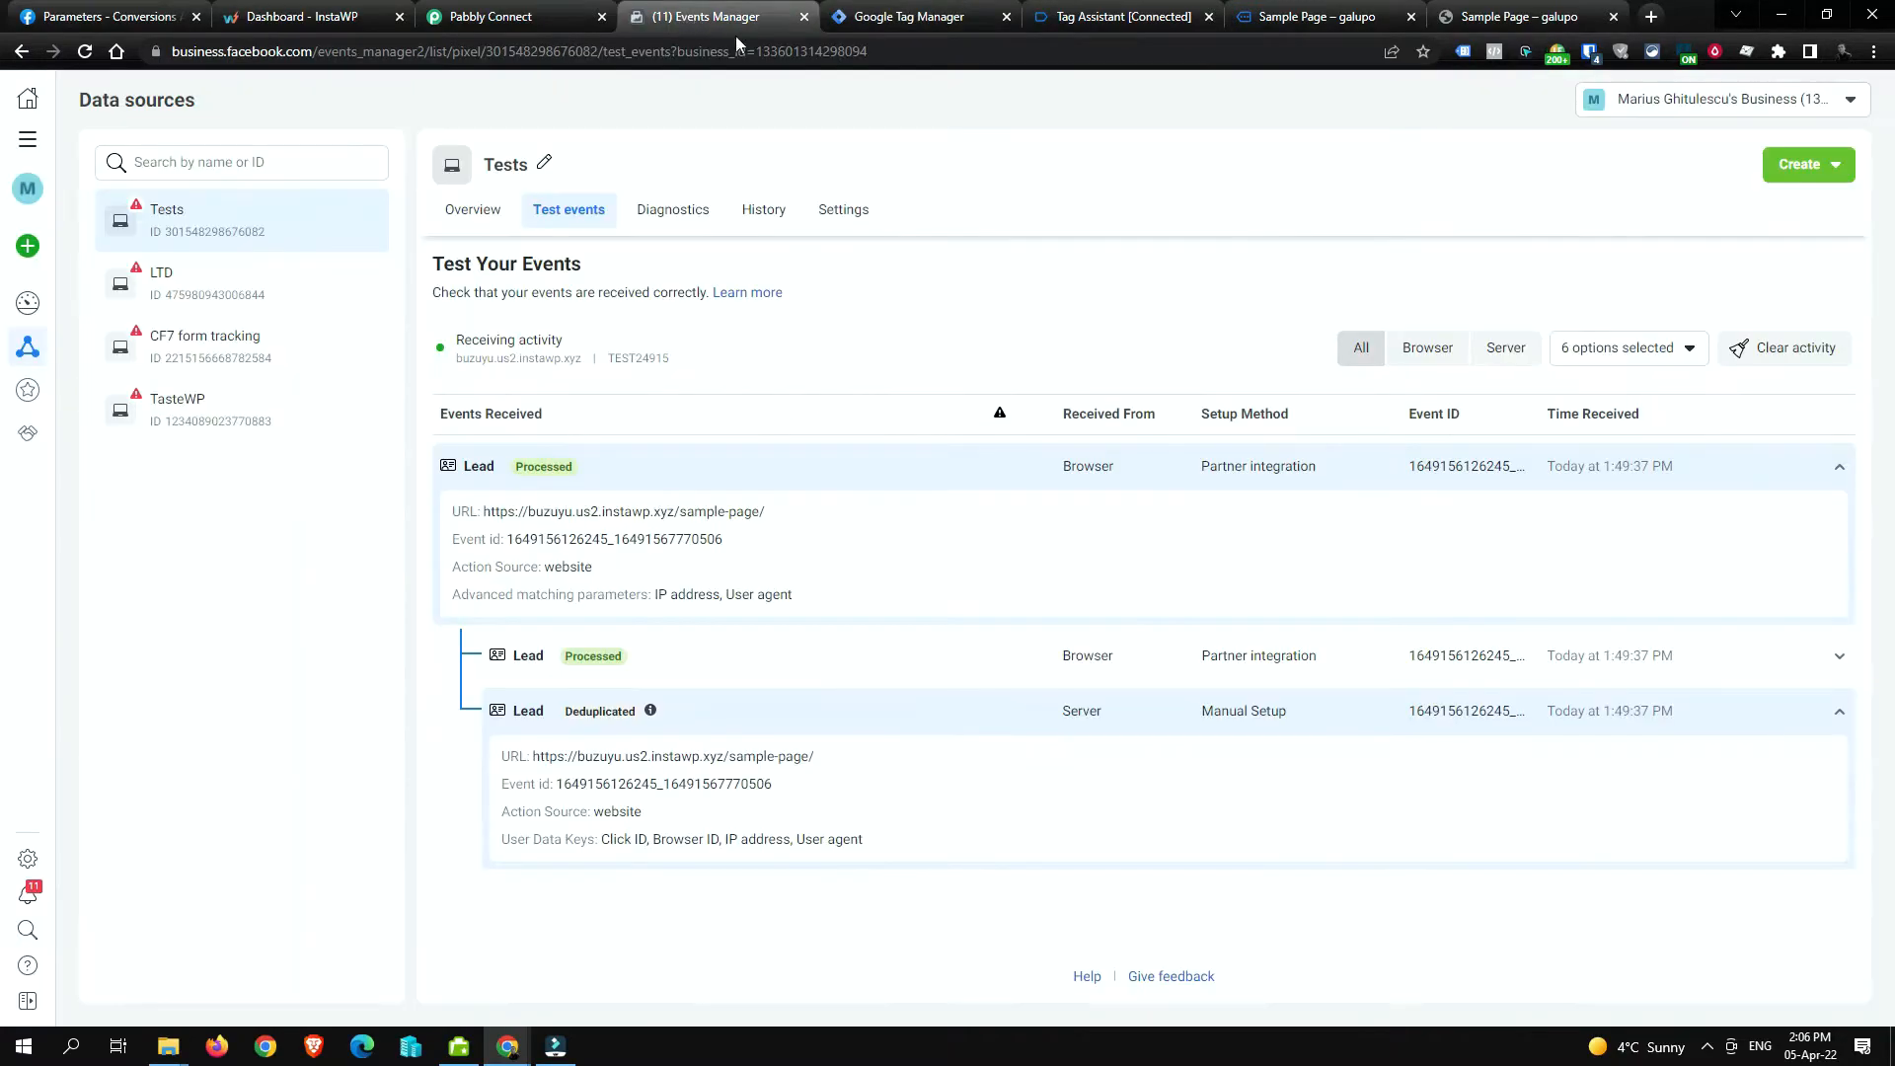
pyautogui.doubleClick(261, 233)
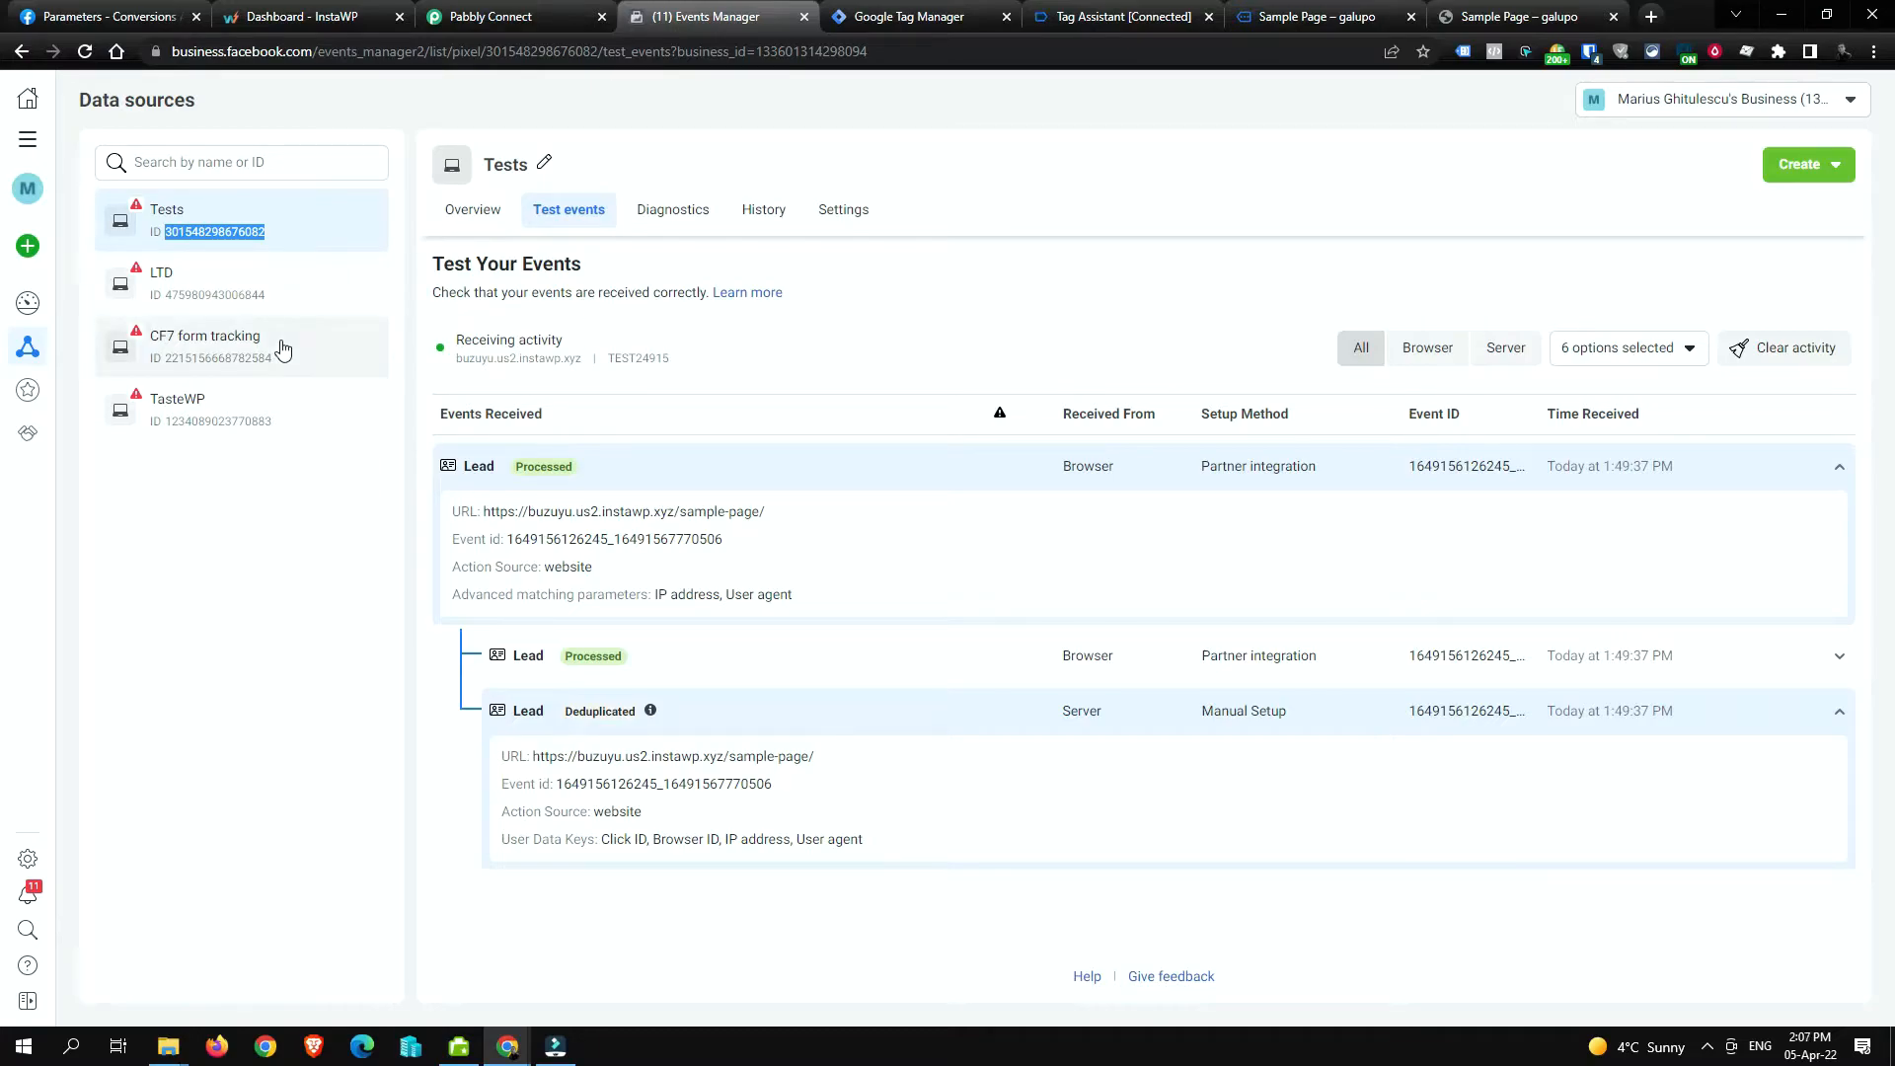
pyautogui.click(845, 215)
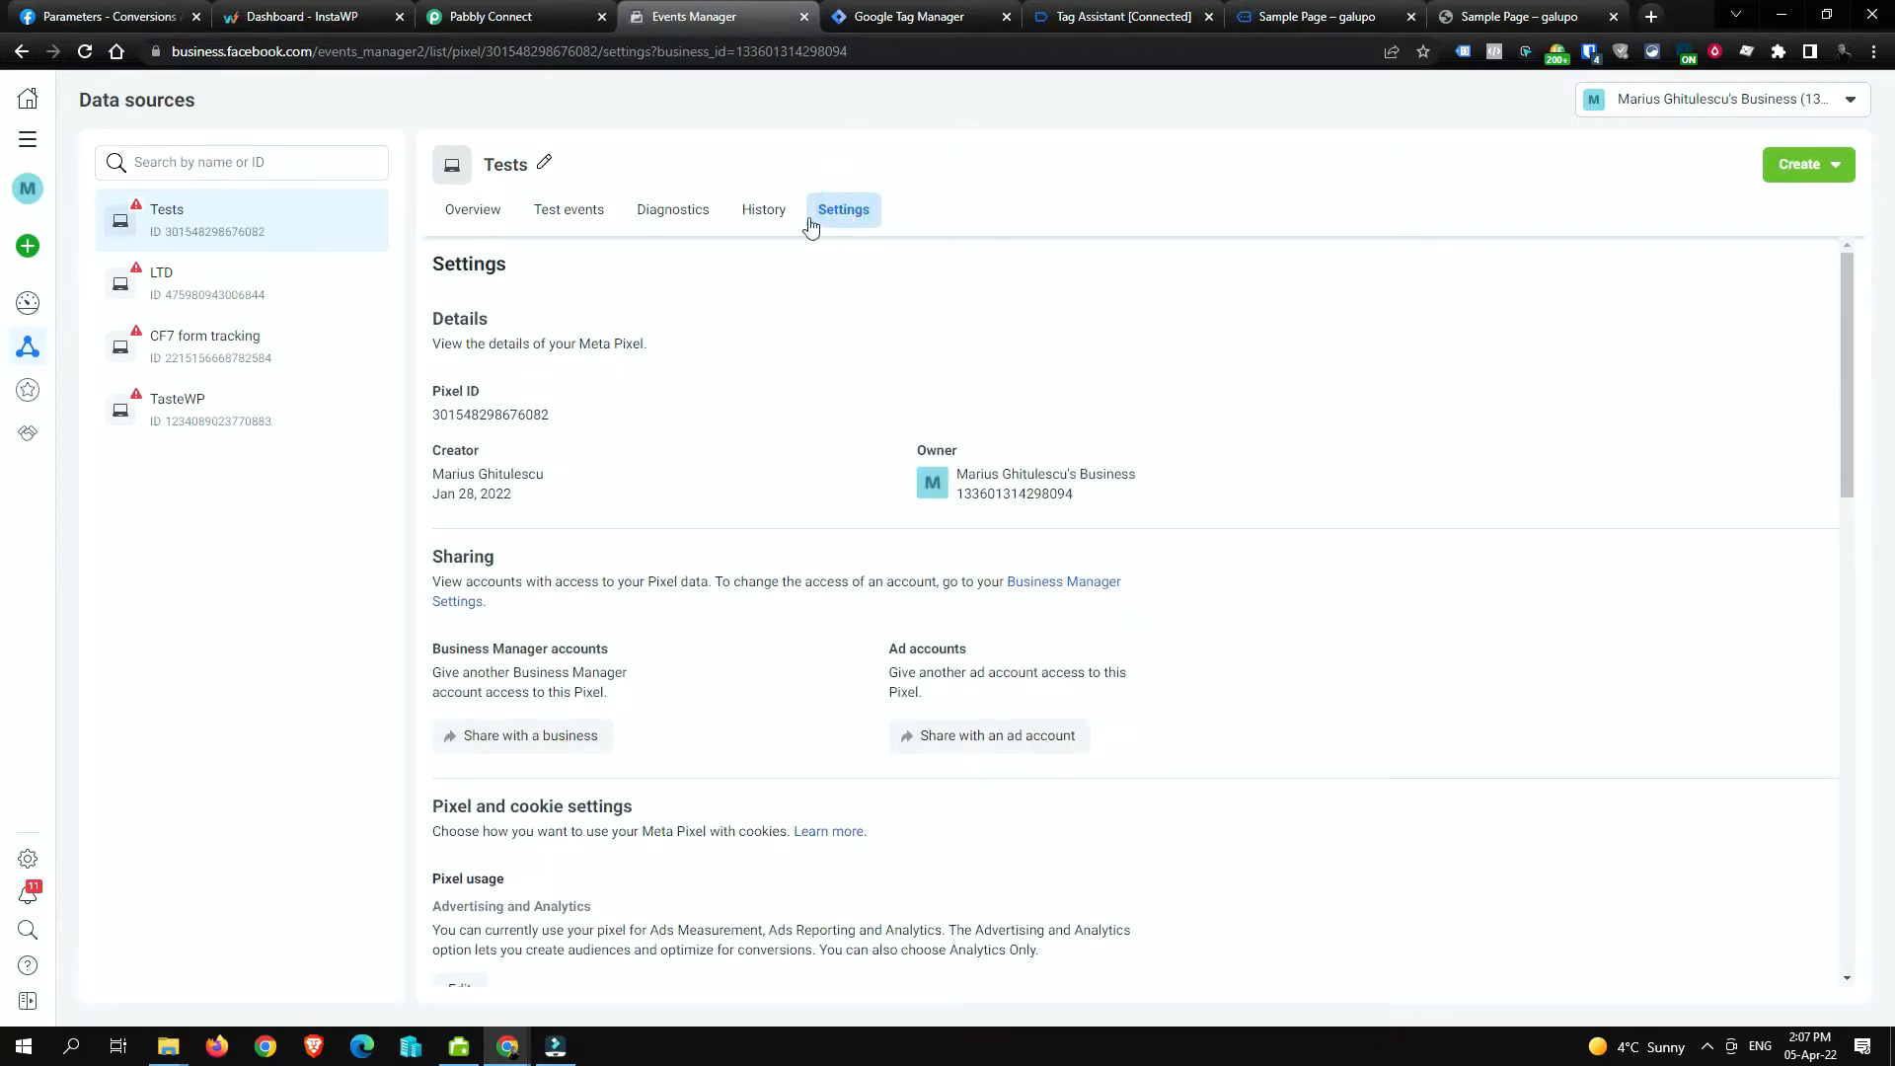
pyautogui.click(495, 417)
pyautogui.click(498, 420)
# Step: Replace the Pixel ID constant's old value with the copied pixel ID and save it
pyautogui.click(940, 10)
pyautogui.doubleClick(917, 437)
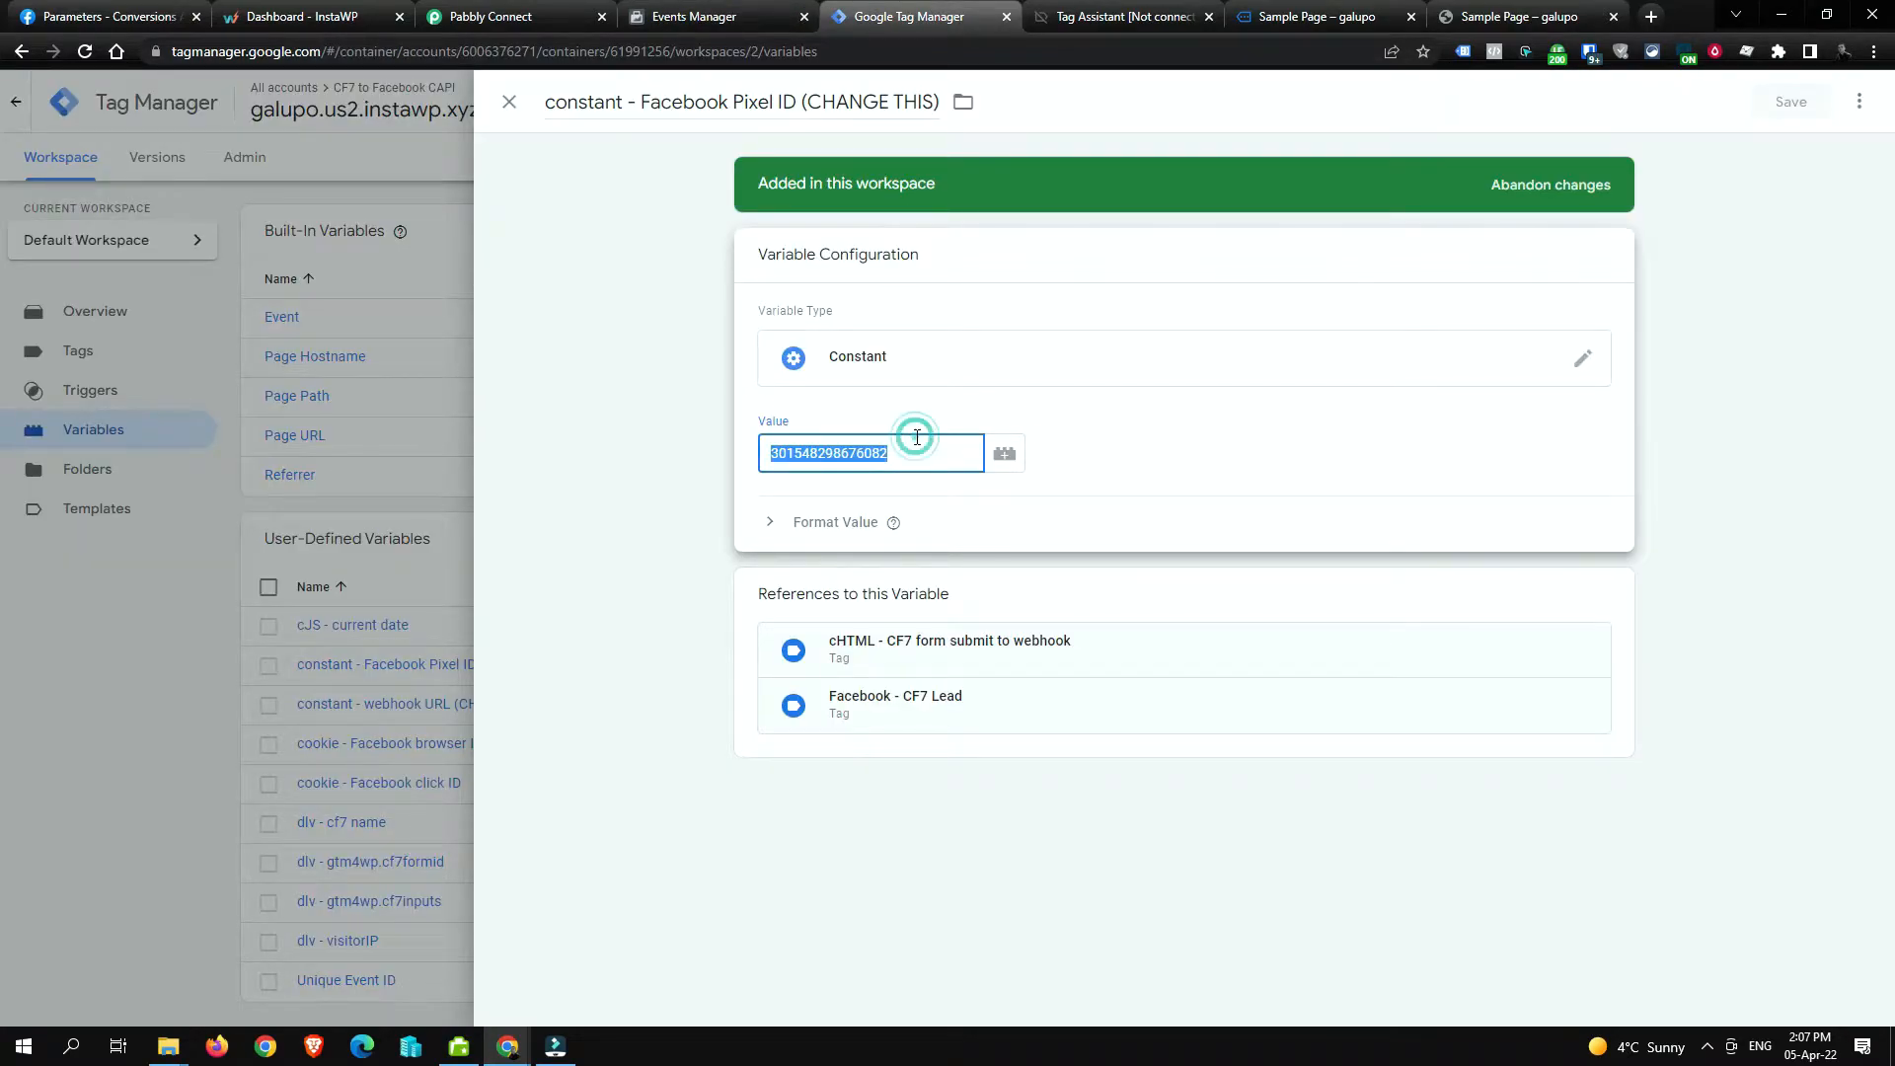
pyautogui.press('BackSpace')
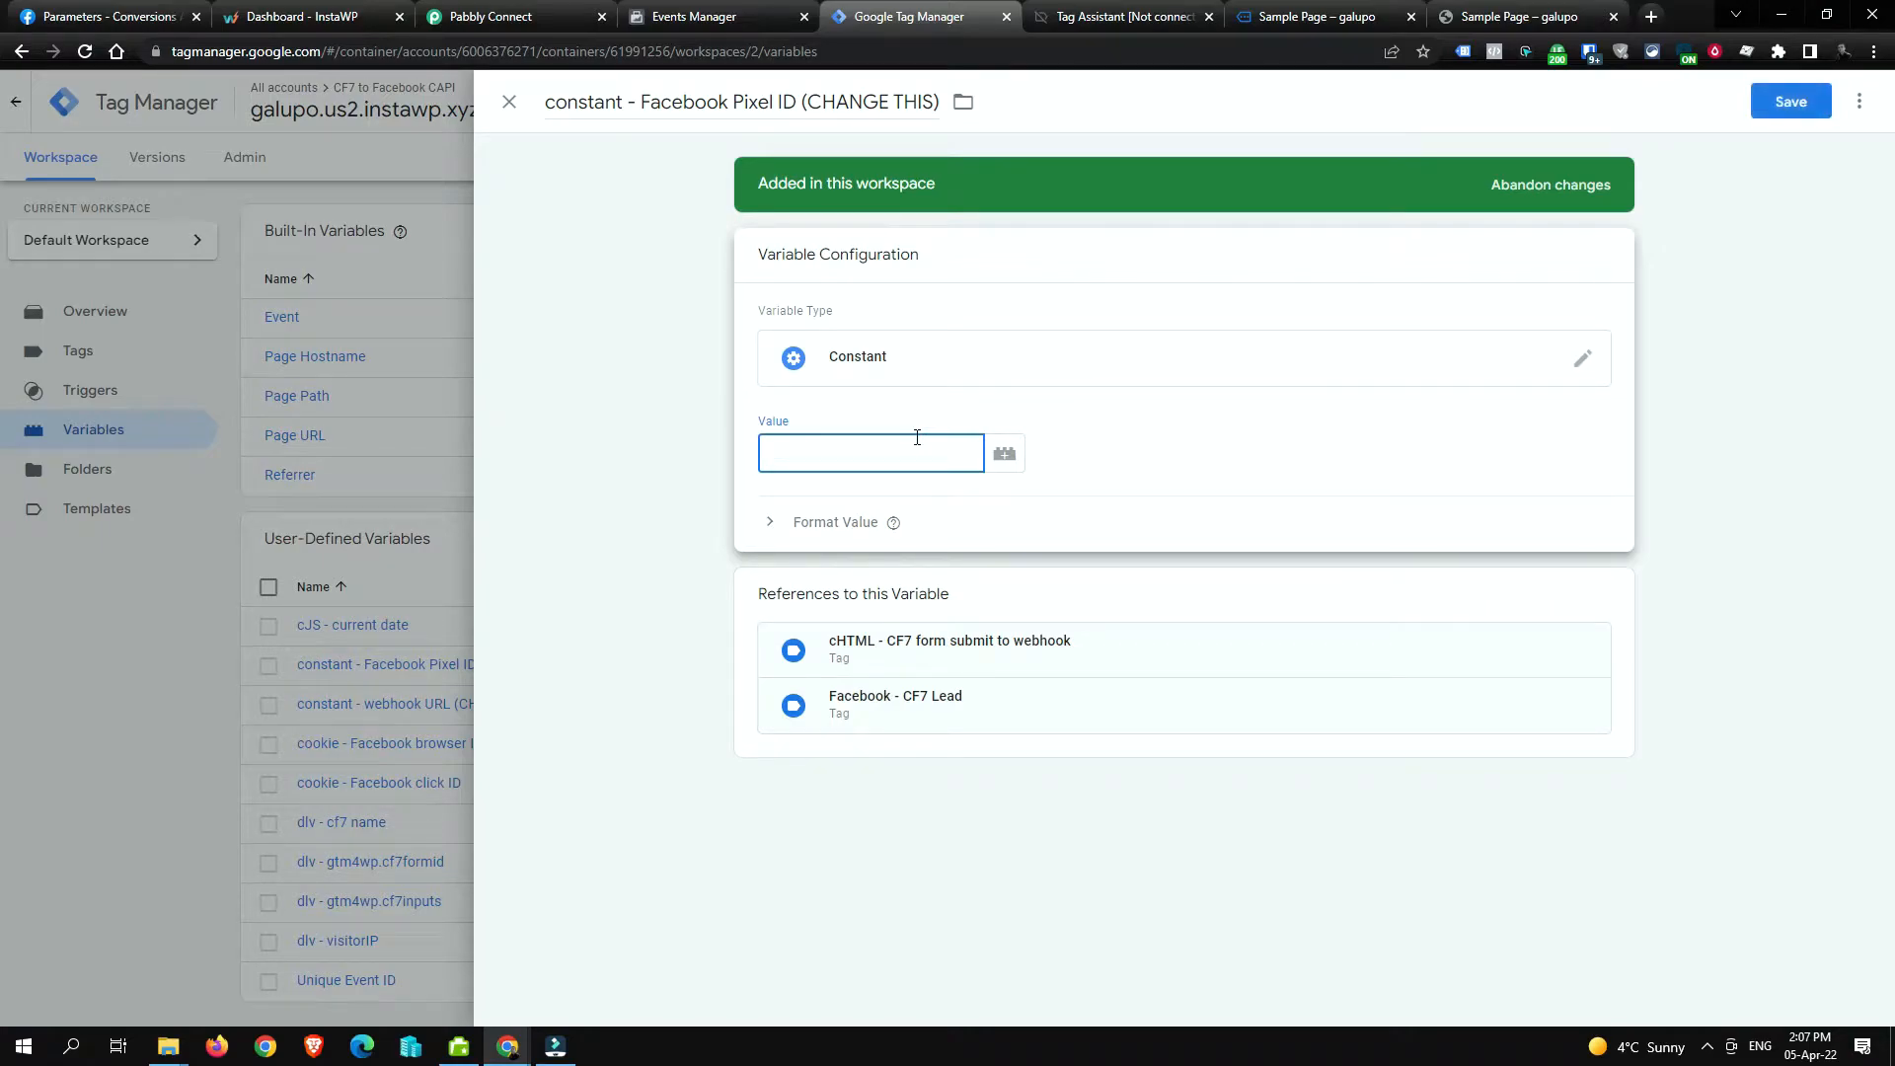
pyautogui.rightClick(810, 452)
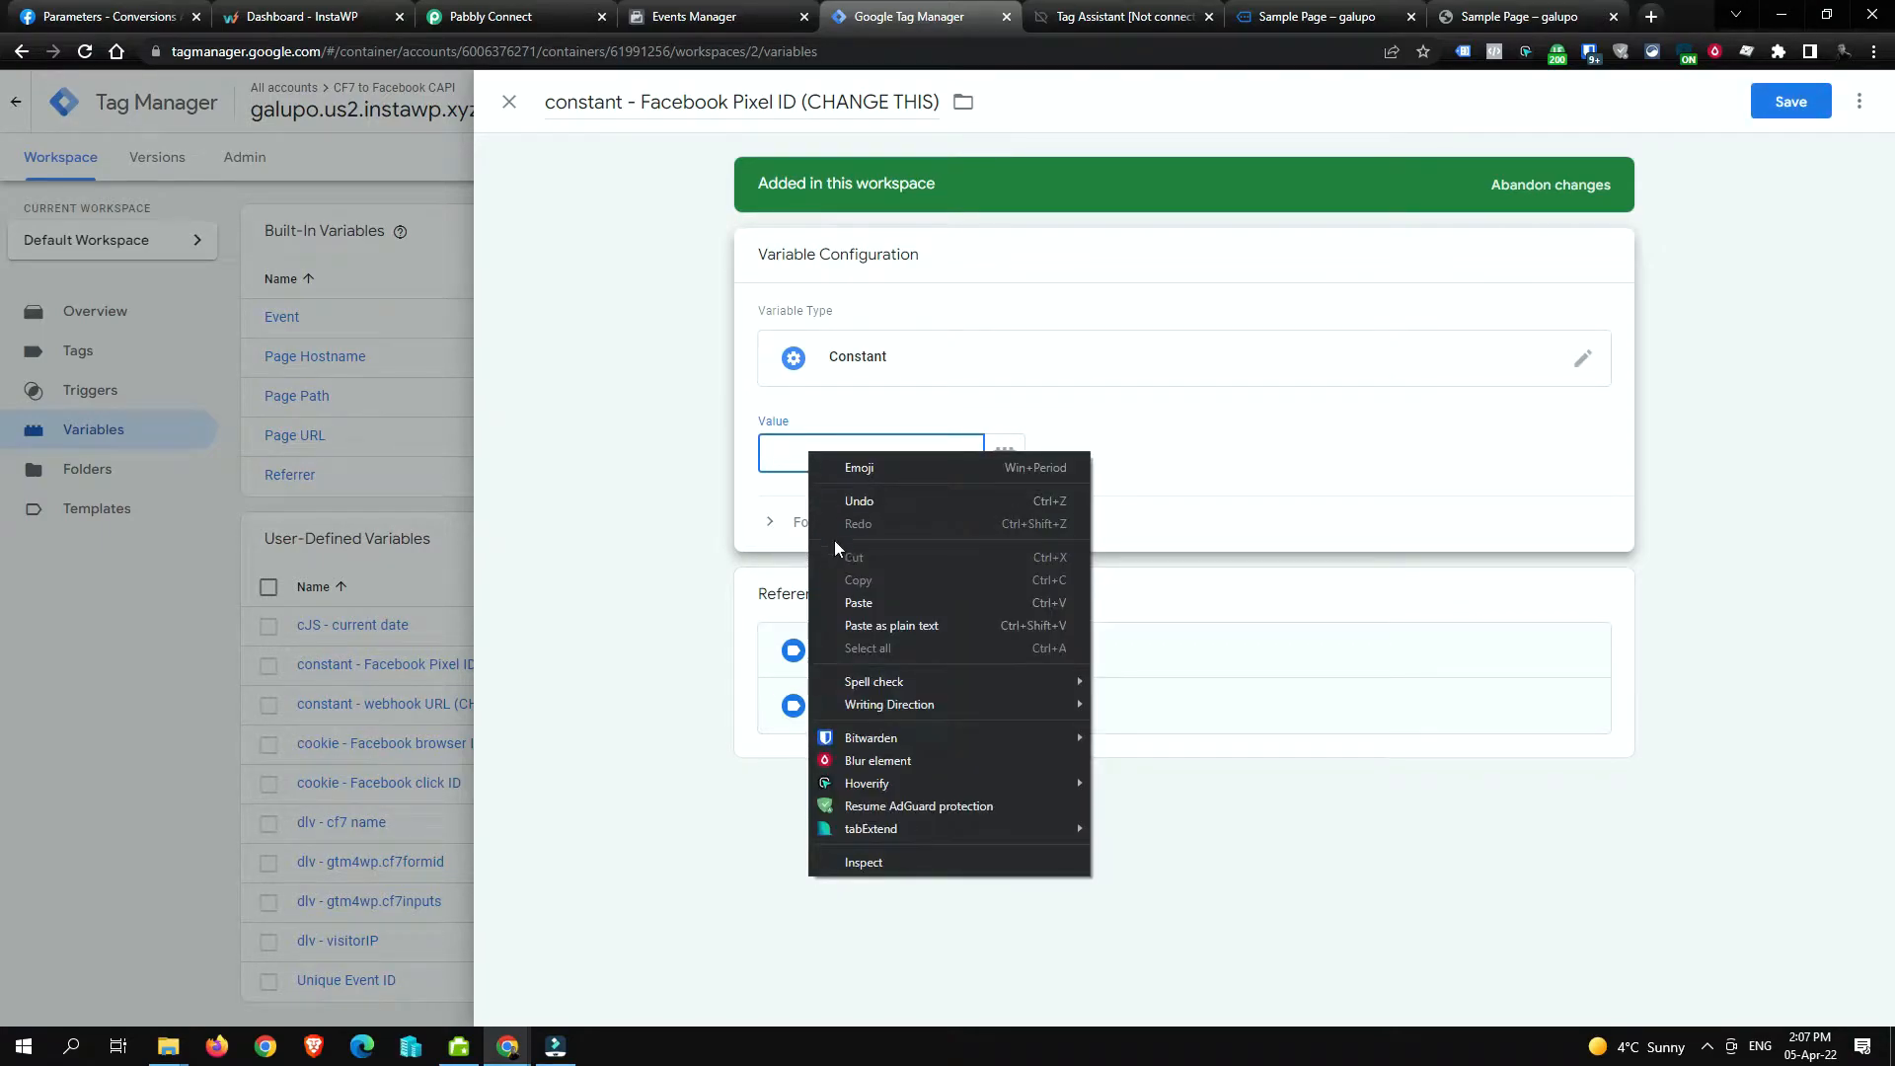
pyautogui.click(916, 604)
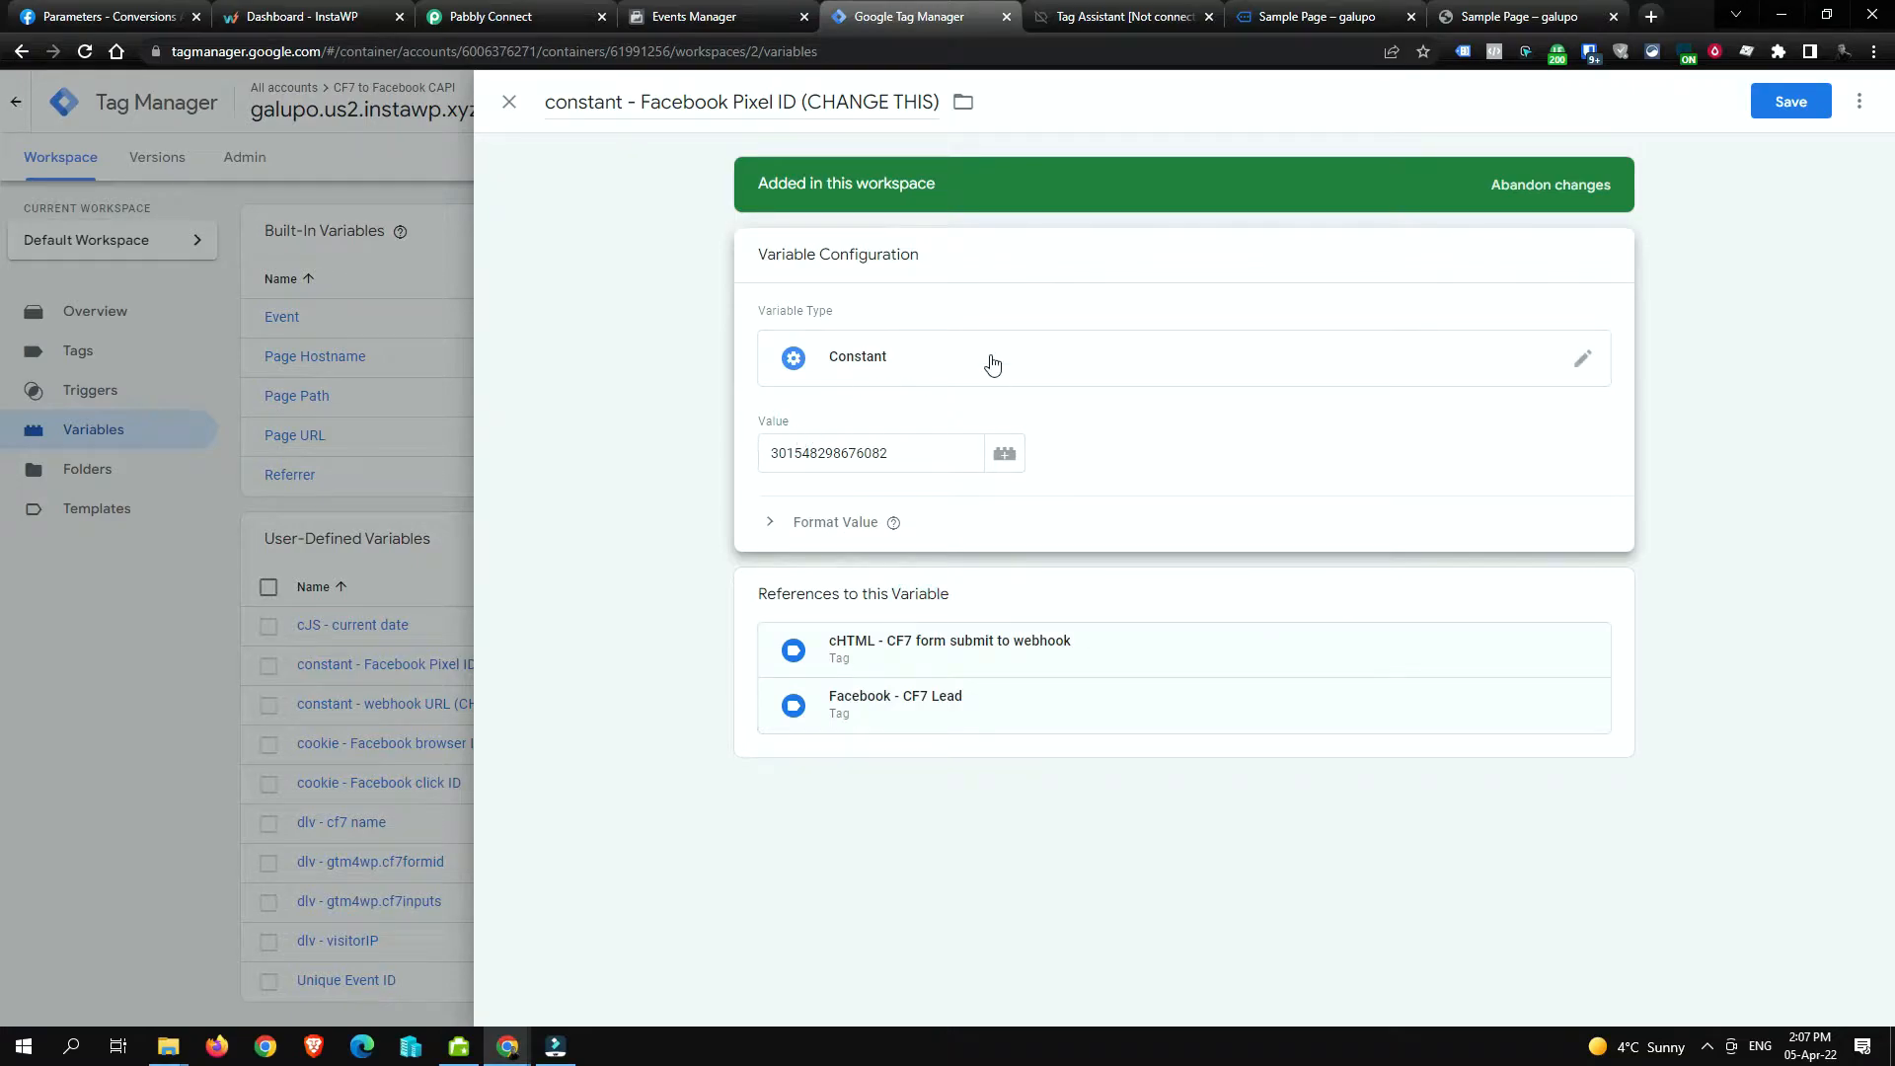
pyautogui.click(1763, 108)
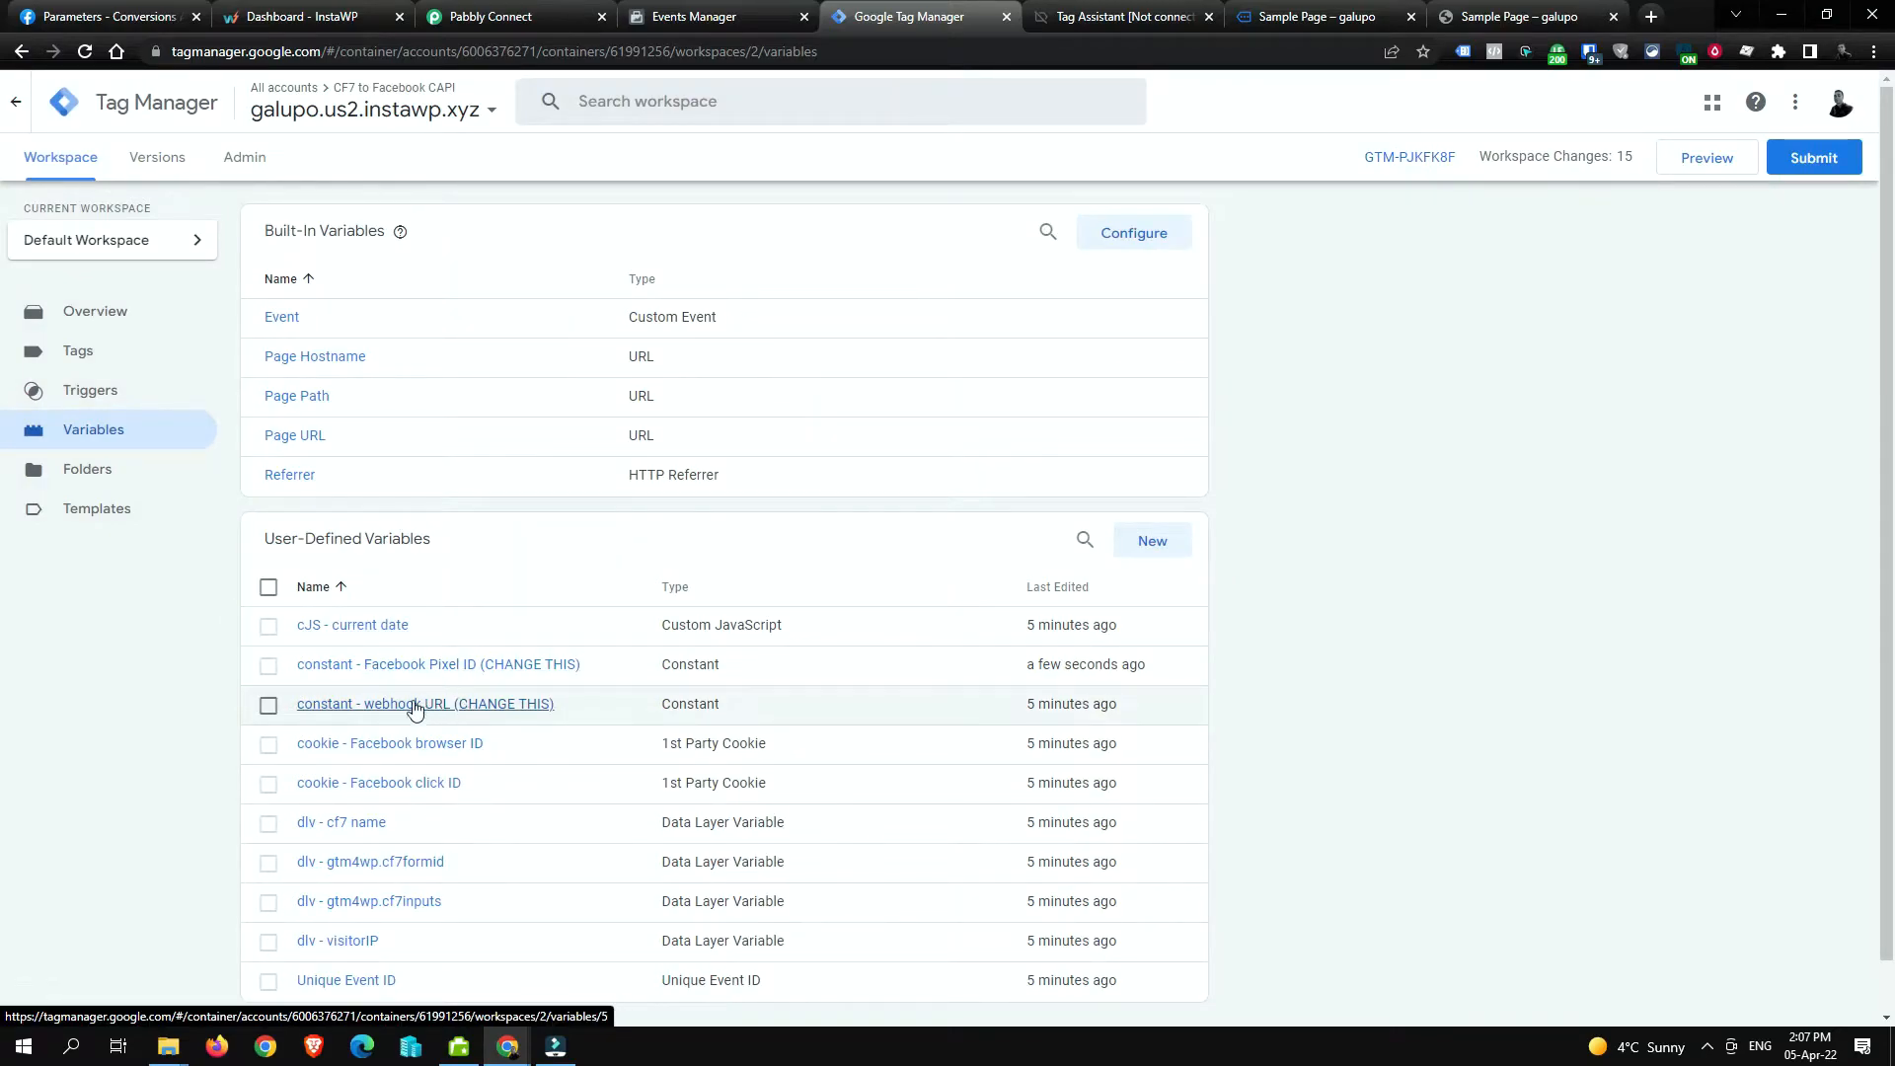
# Step: Open the webhook URL constant and delete its old Pabbly webhook address from the value
pyautogui.click(485, 717)
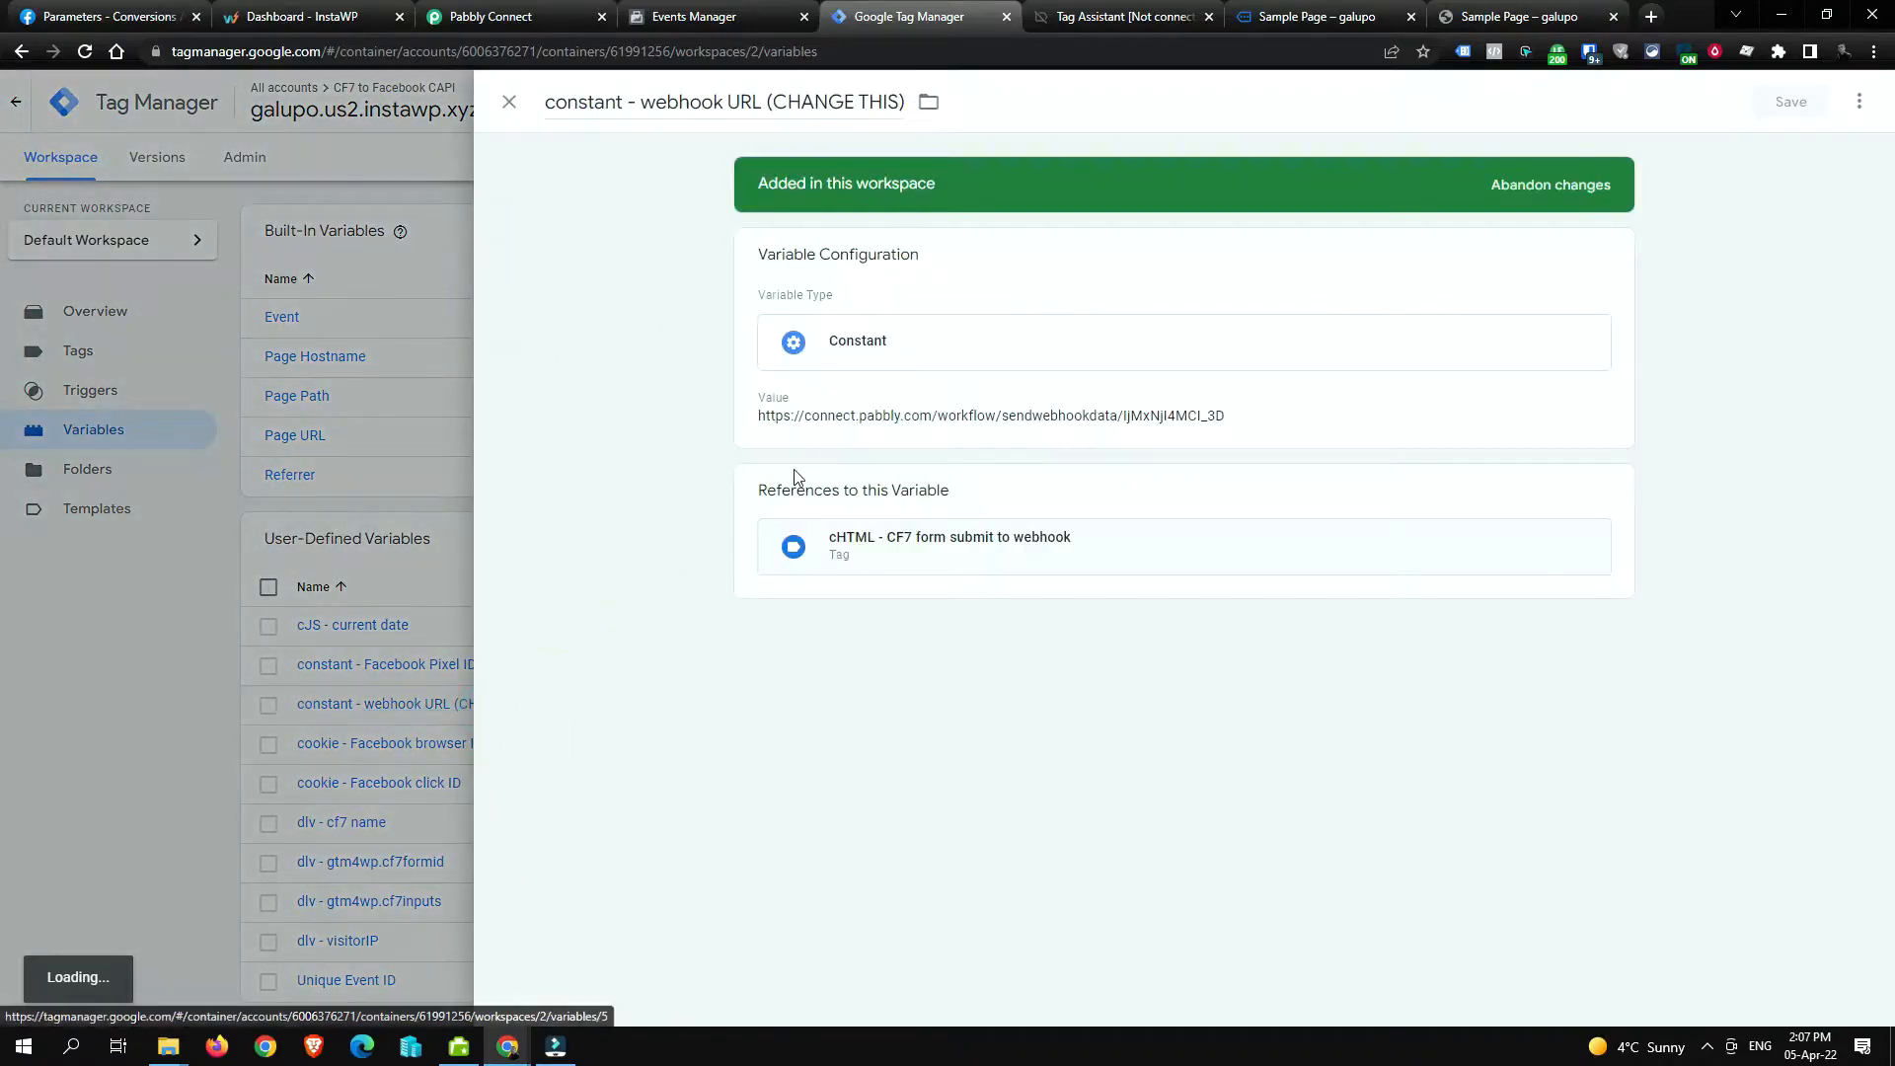
pyautogui.click(876, 404)
pyautogui.tripleClick(866, 453)
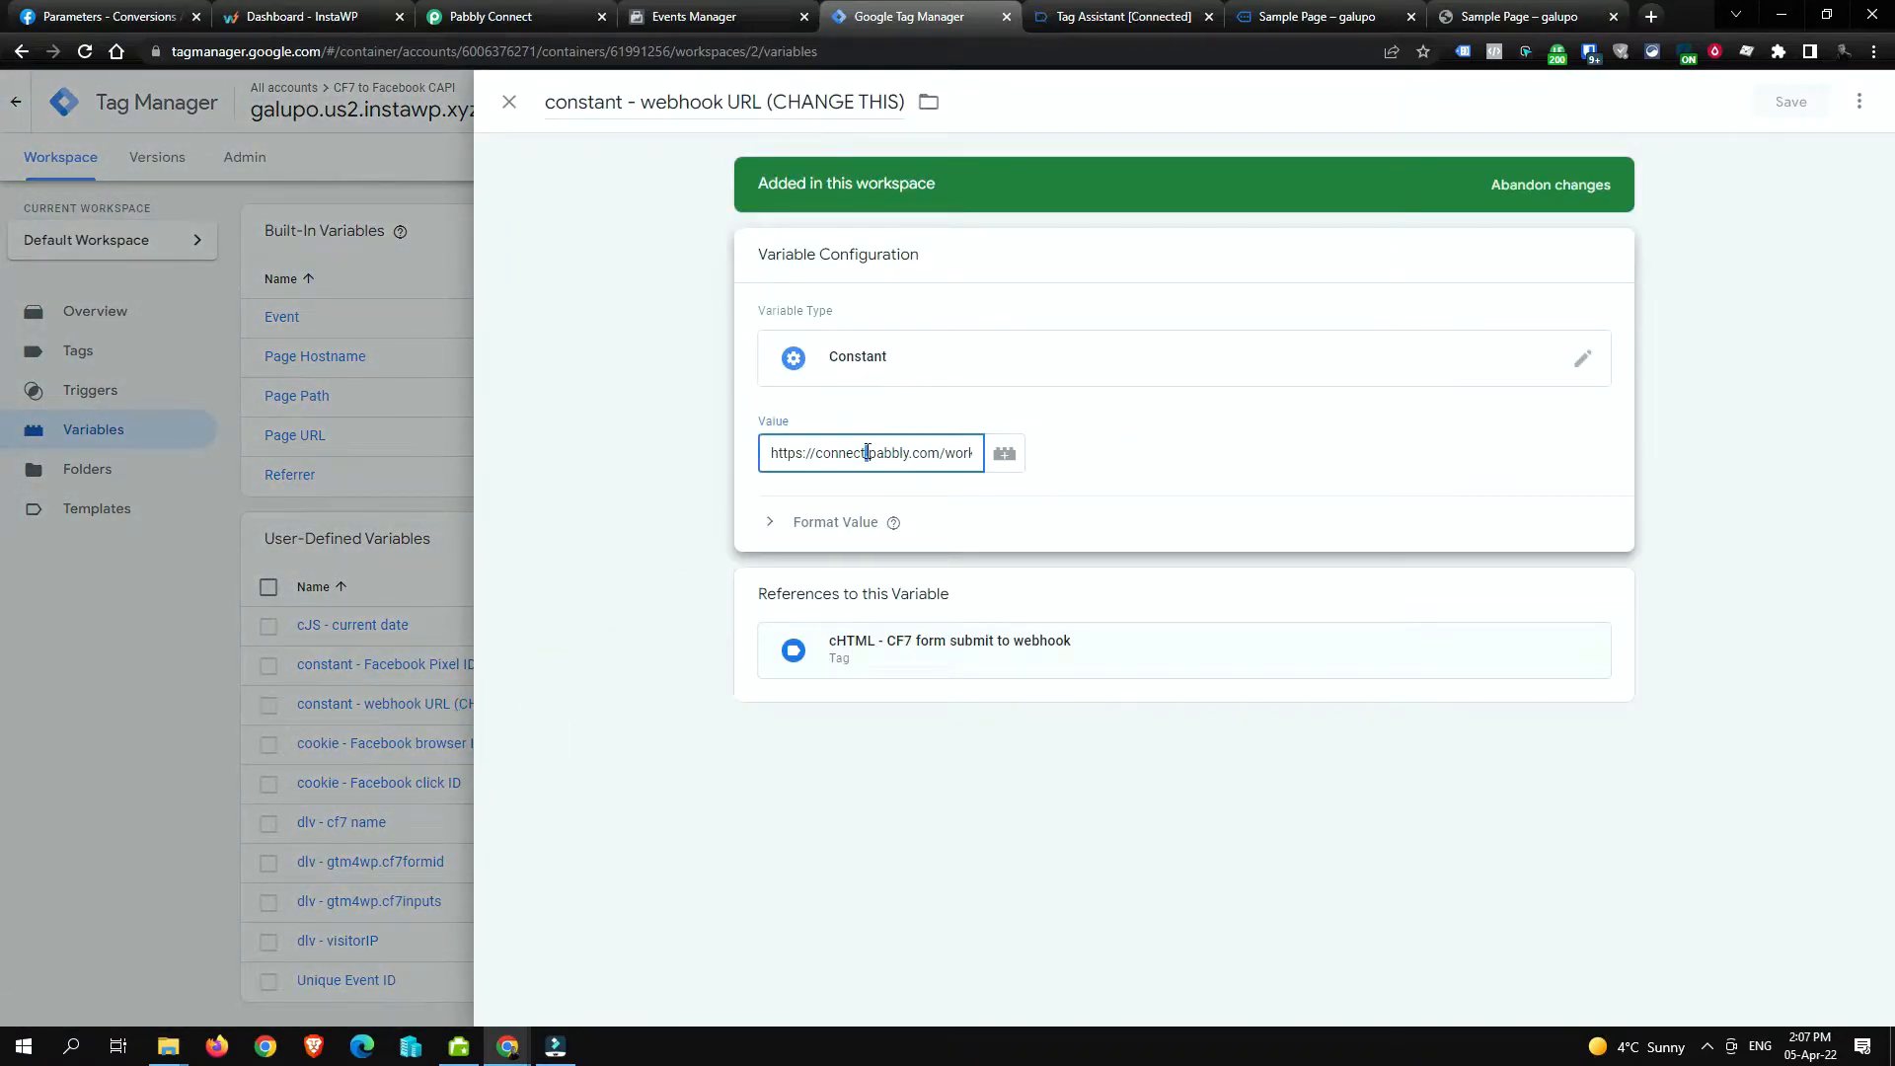
pyautogui.click(857, 452)
pyautogui.tripleClick(857, 452)
pyautogui.moveTo(862, 452); pyautogui.dragTo(1072, 453)
pyautogui.click(926, 445)
pyautogui.tripleClick(916, 447)
pyautogui.press('BackSpace')
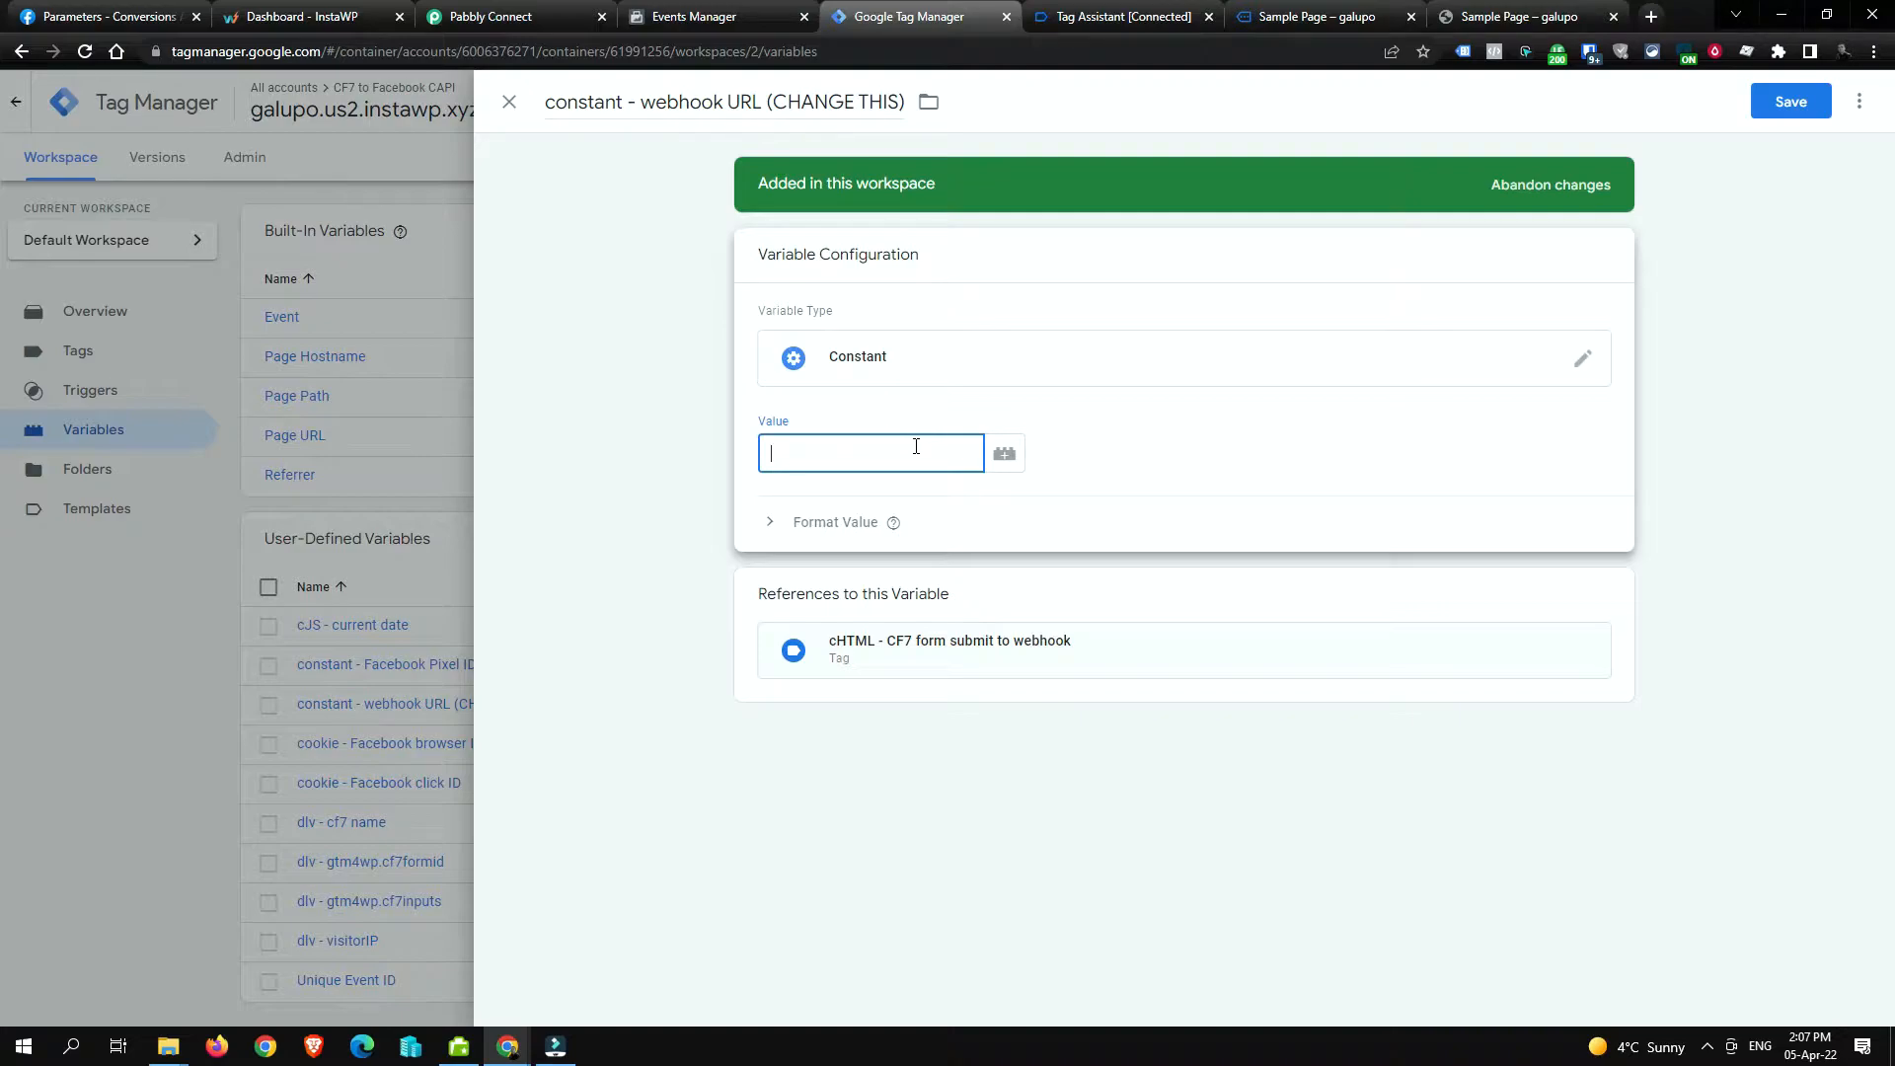
# Step: Begin a new workflow in Pabbly Connect and turn off the page-blurring extension
pyautogui.click(502, 20)
pyautogui.click(1510, 219)
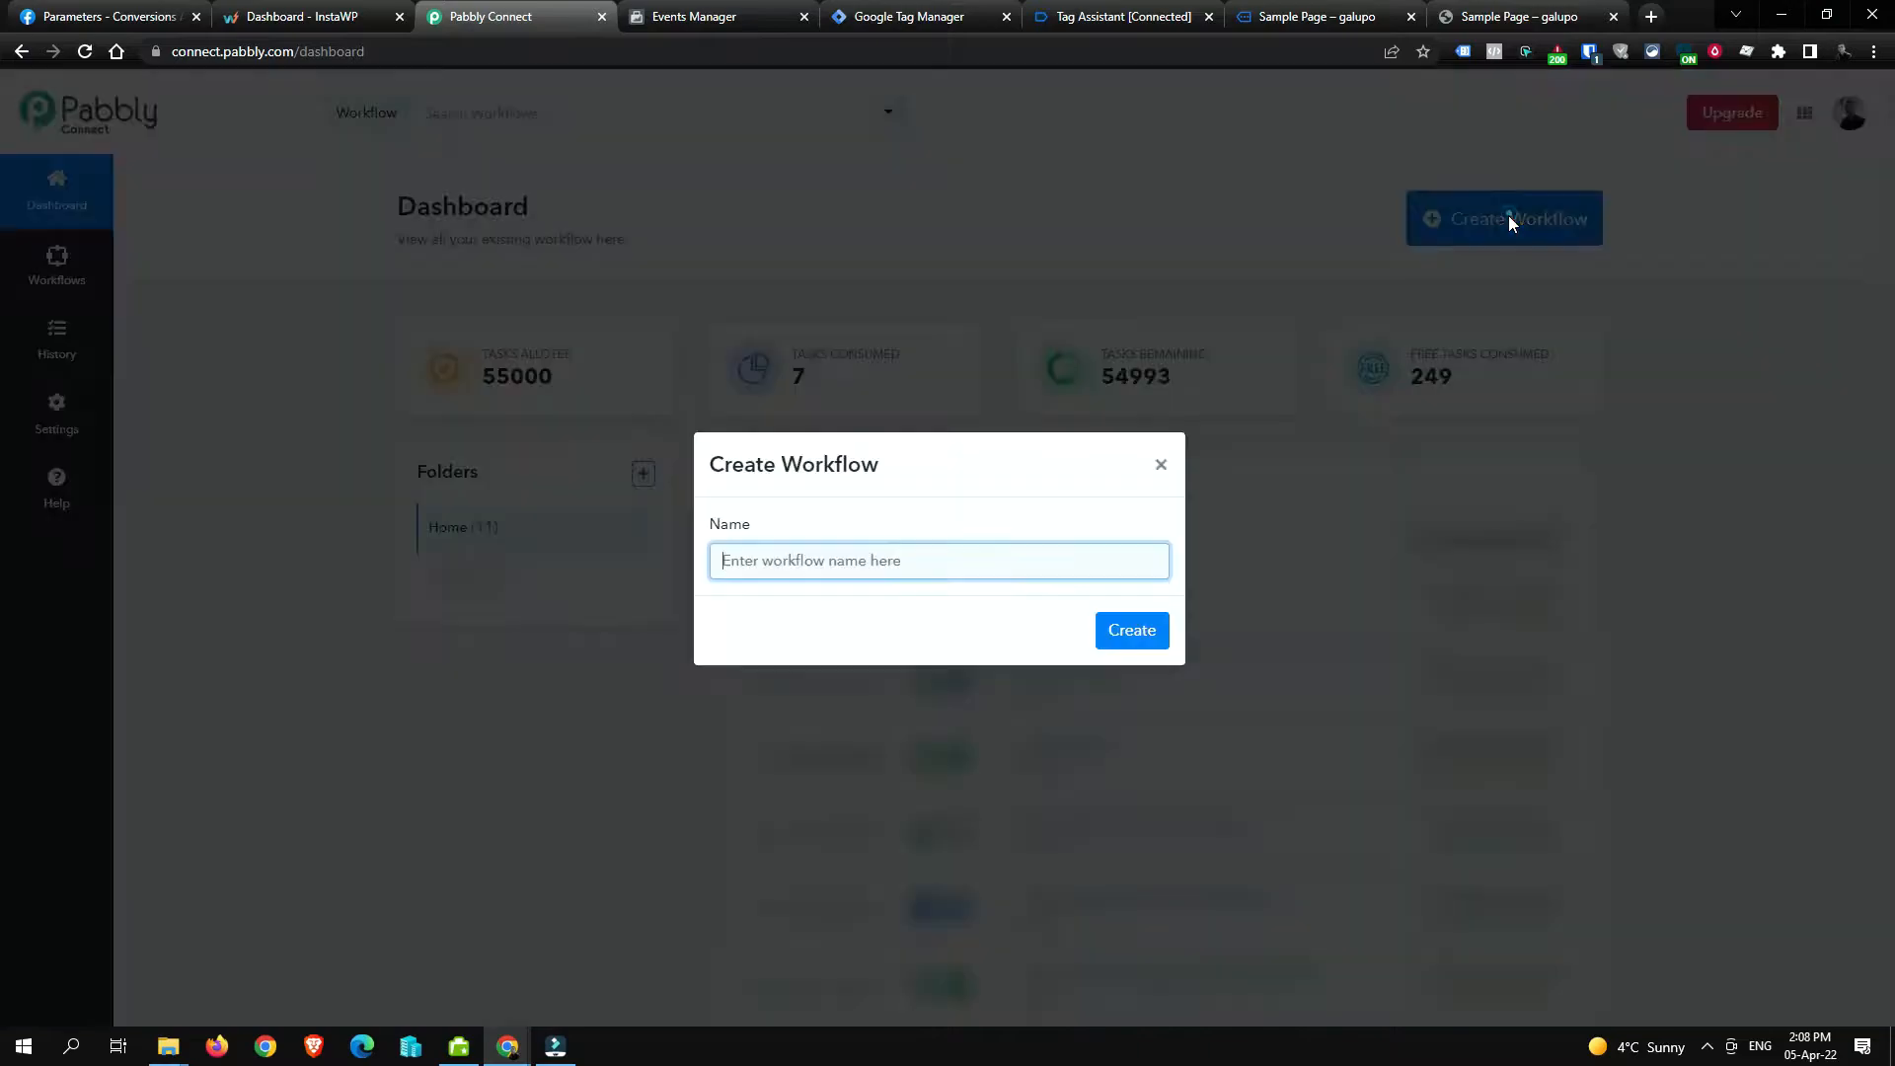
pyautogui.click(845, 541)
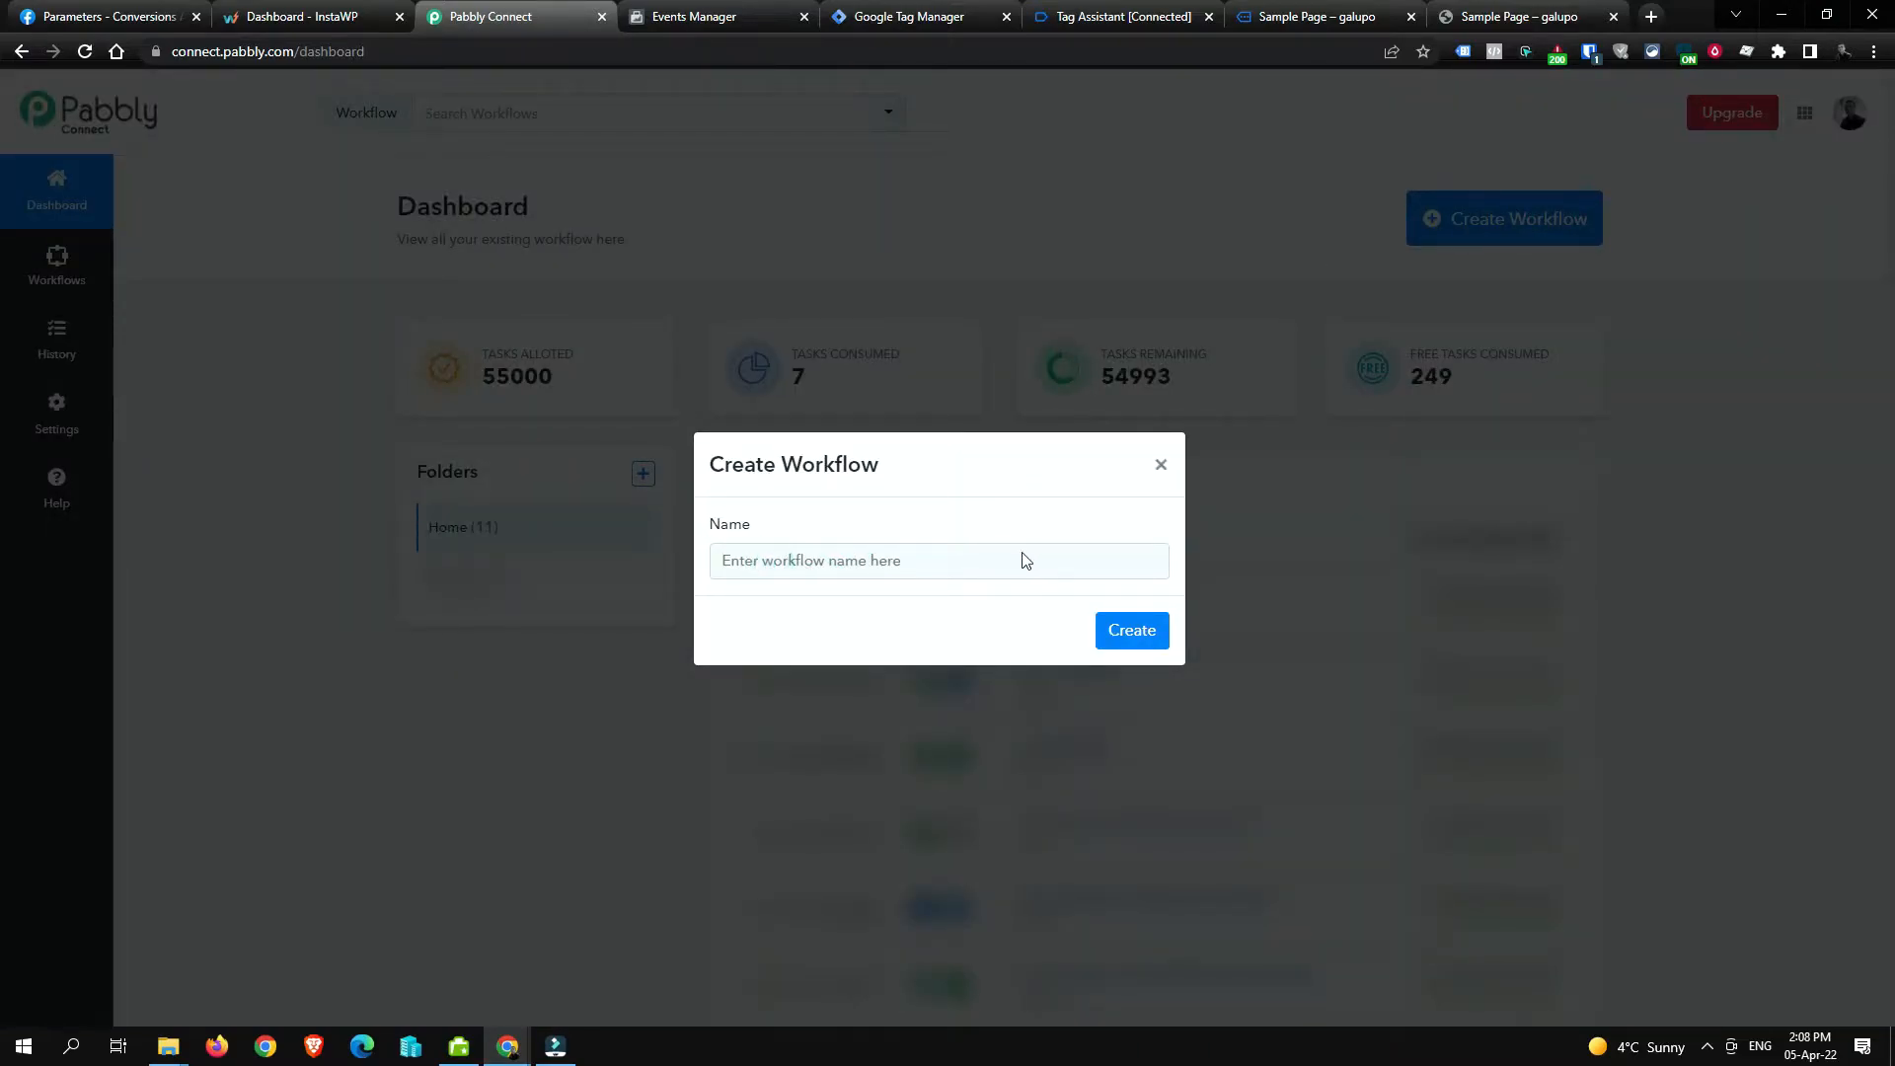
pyautogui.click(1715, 52)
pyautogui.click(1693, 137)
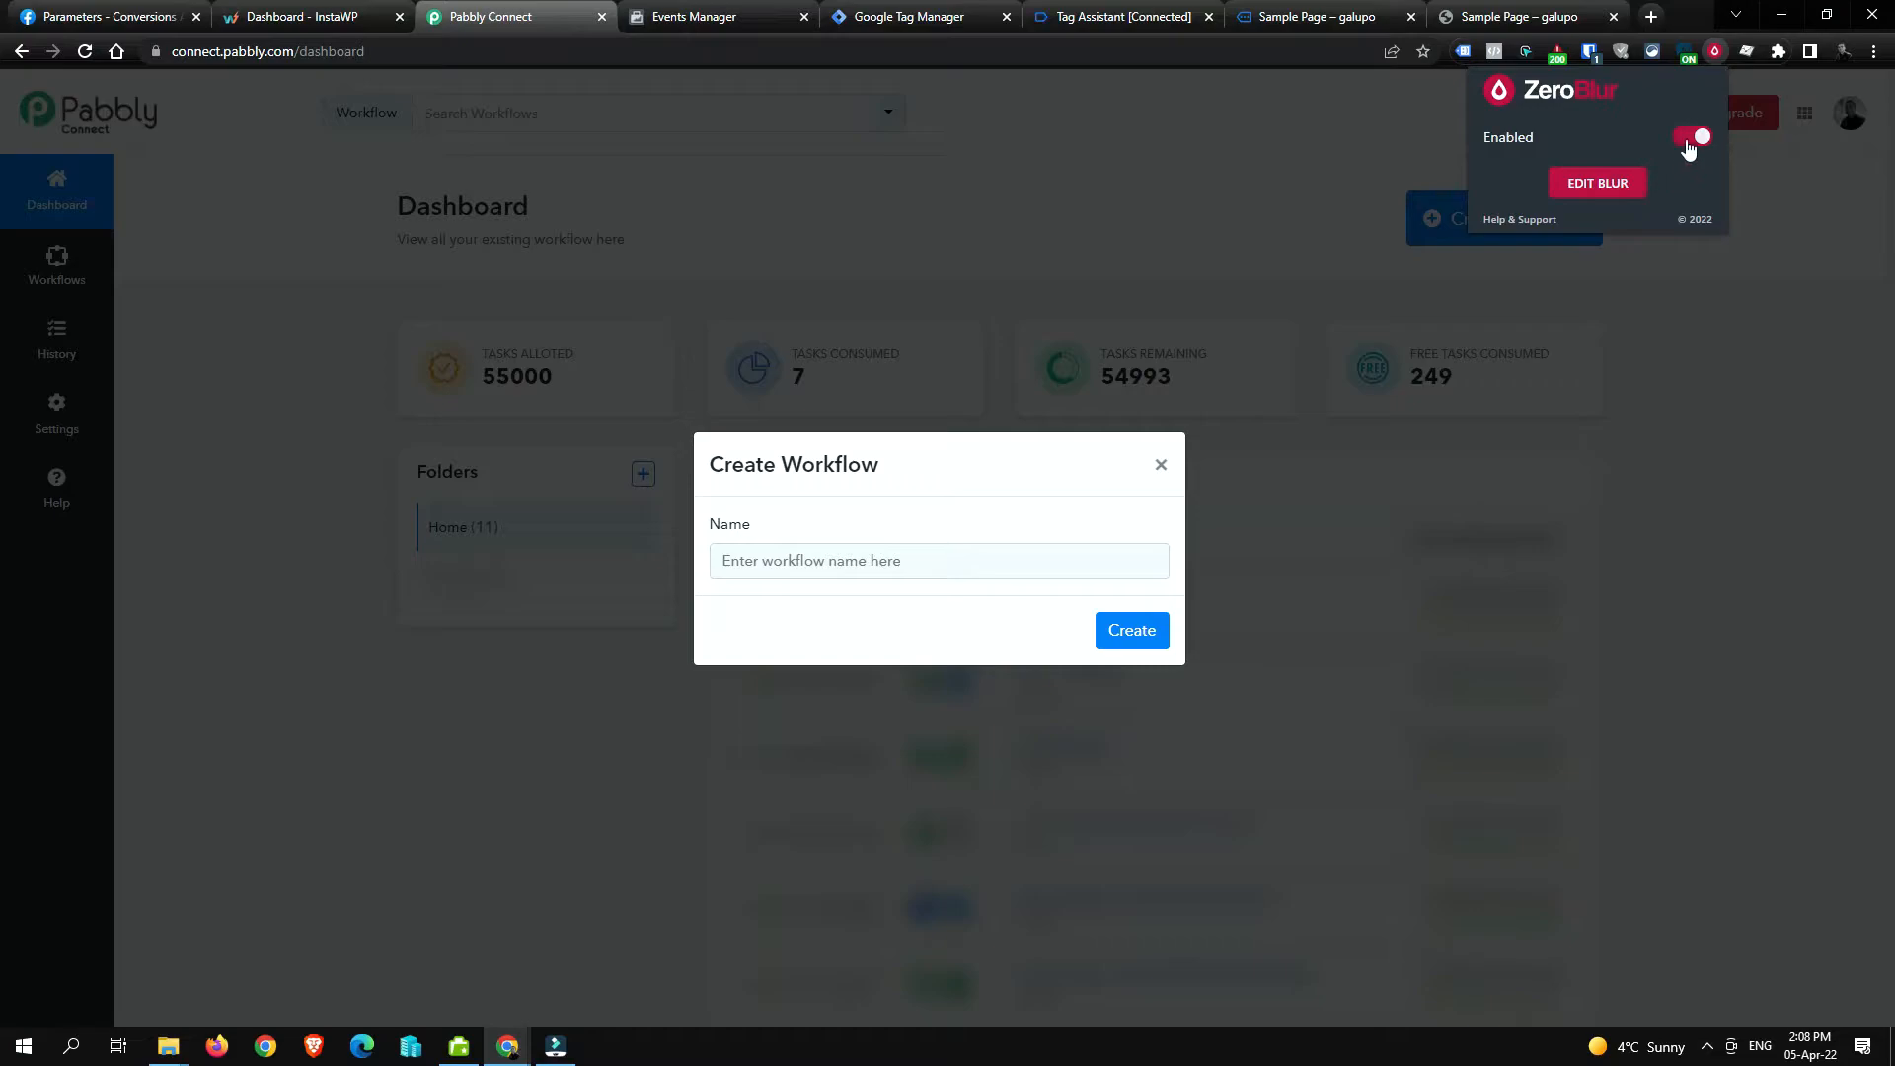
# Step: Name the workflow 'CF7 to Facebook CAPI to Google Sheet' and create it
pyautogui.click(985, 564)
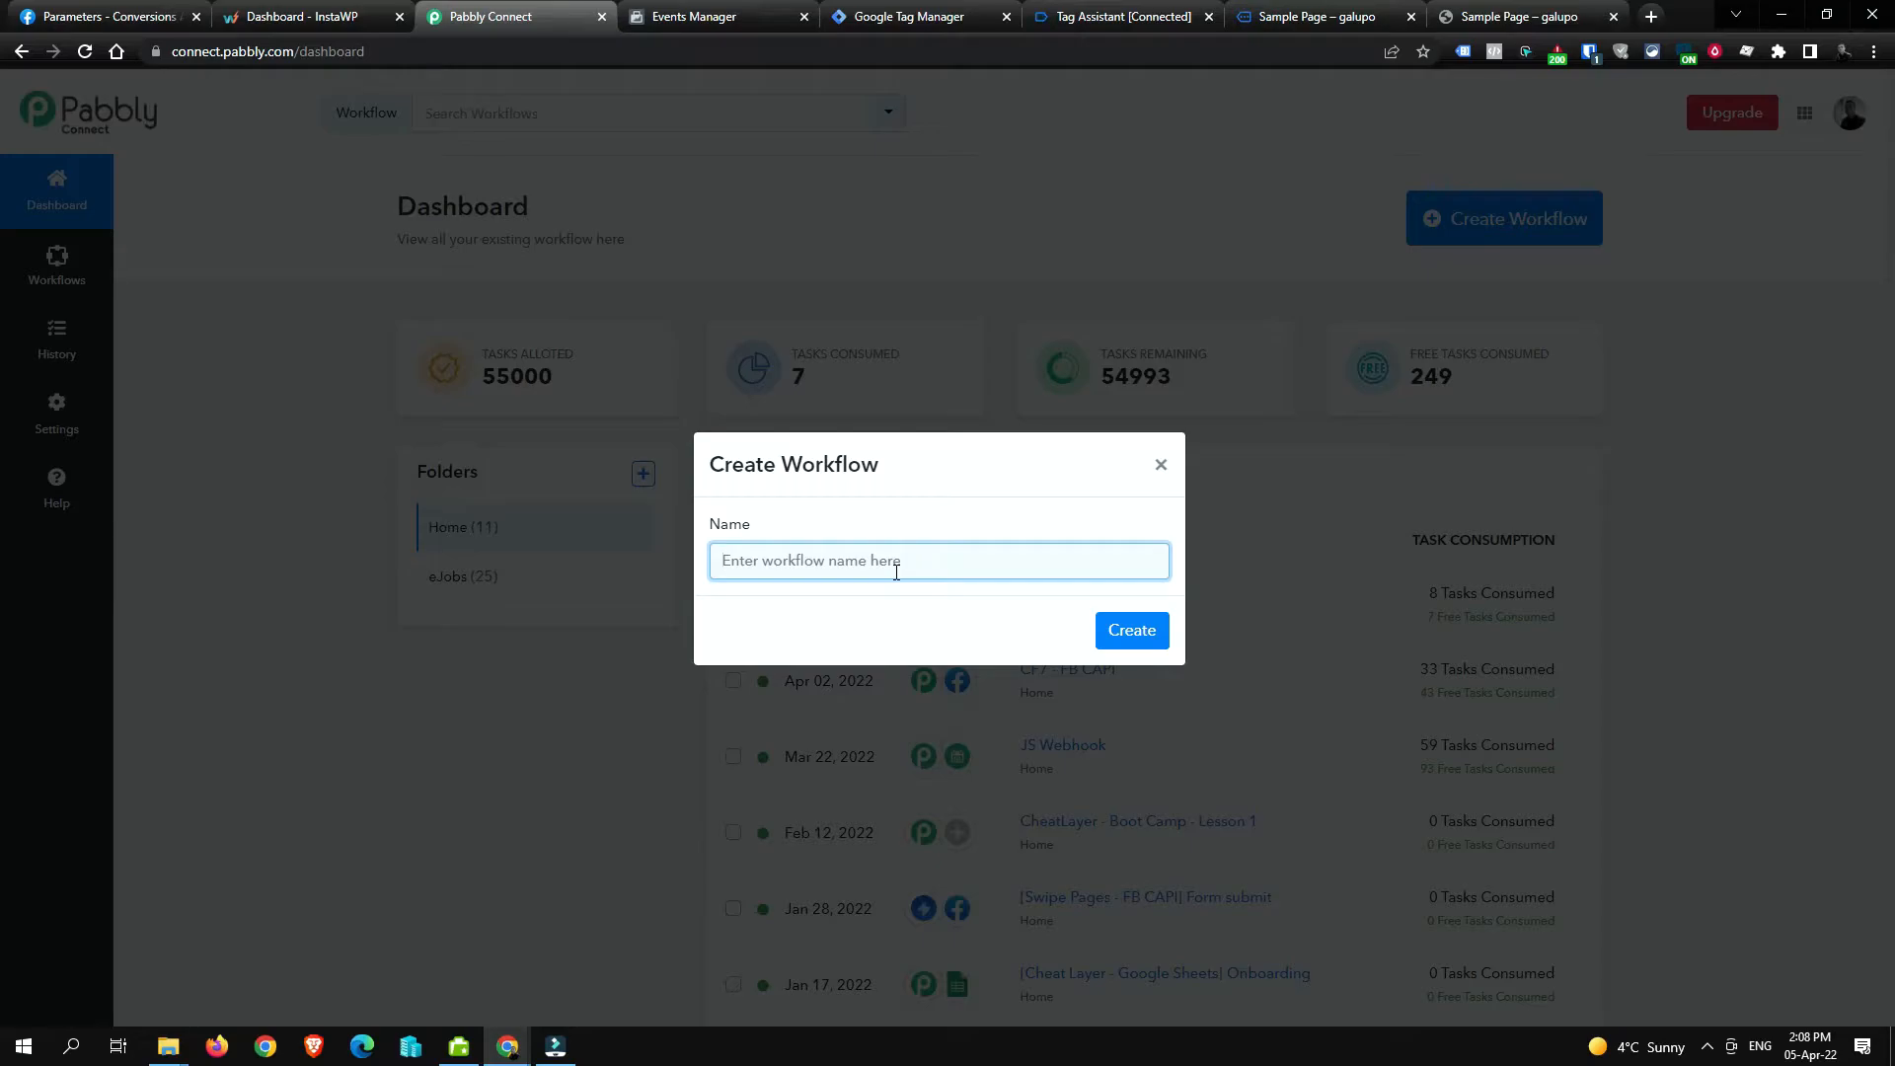
pyautogui.write('CF7 to Facebook CAPI to Google Sheets')
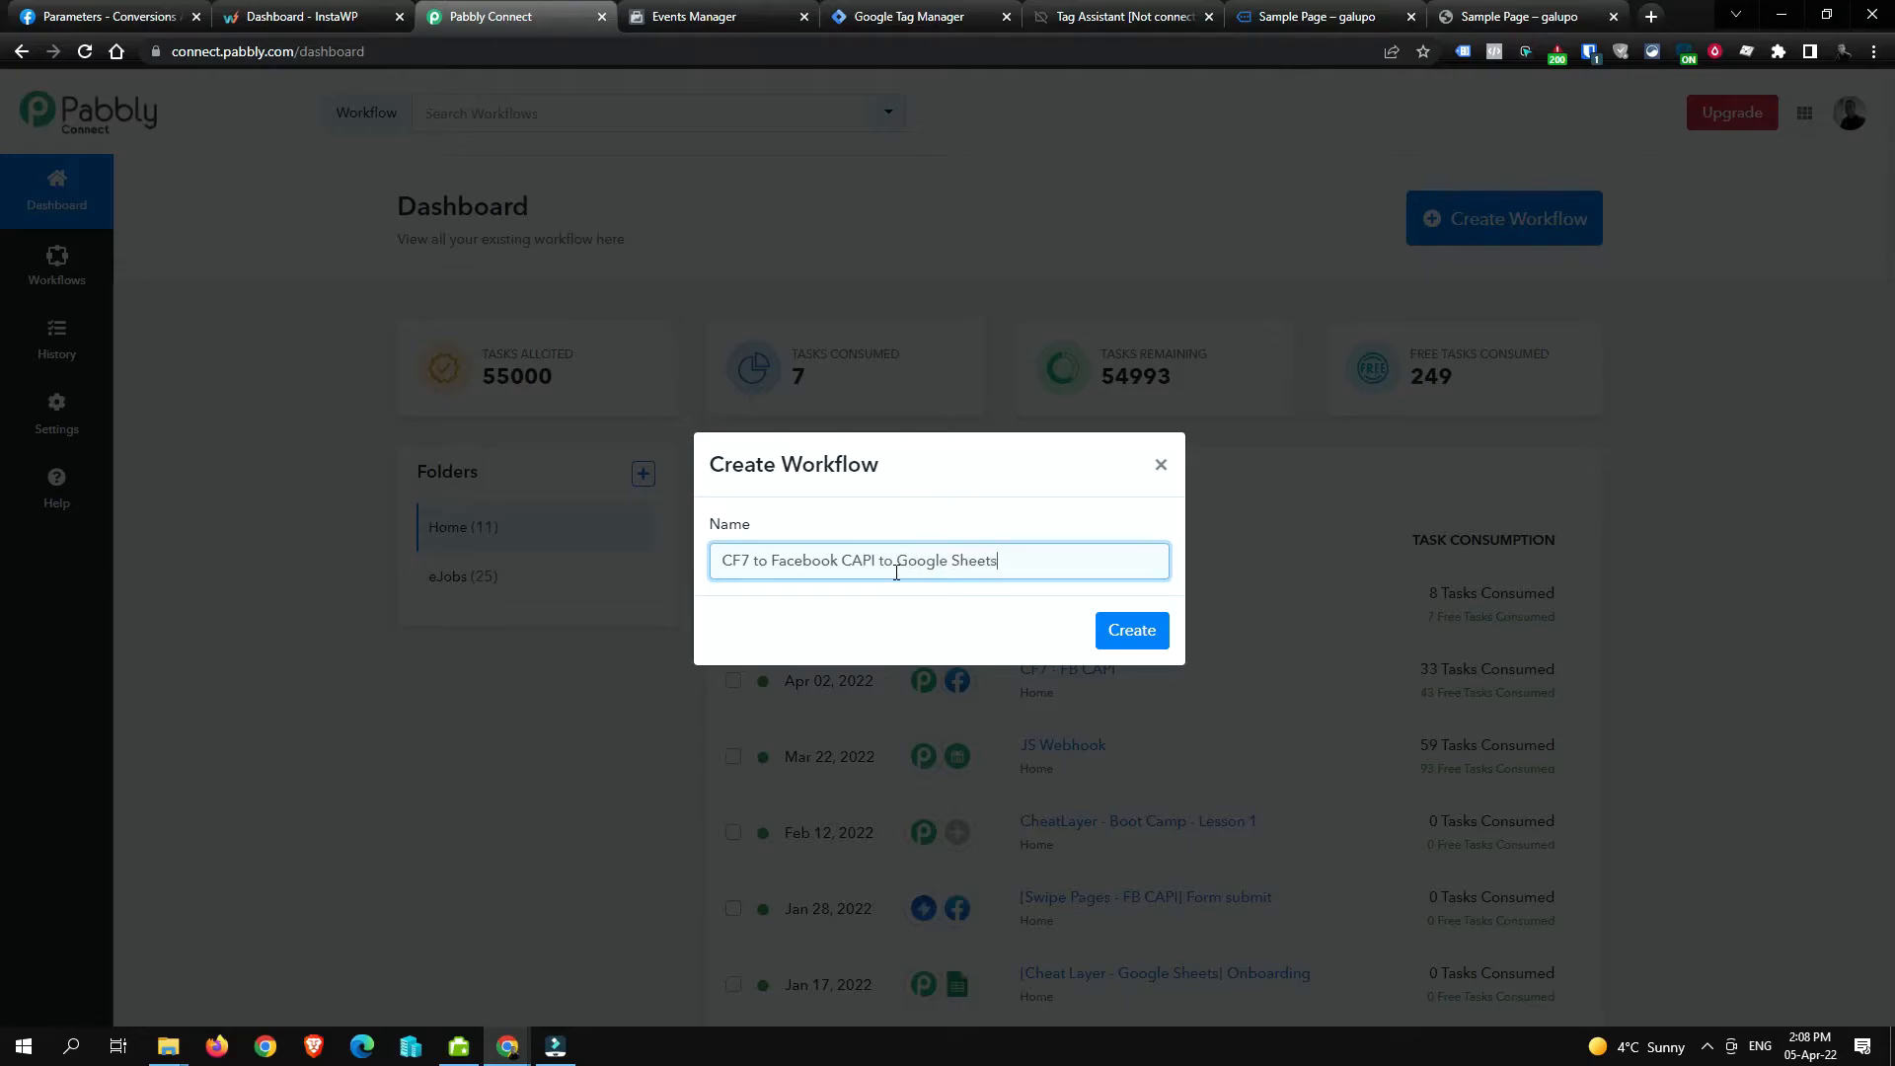
pyautogui.click(1145, 635)
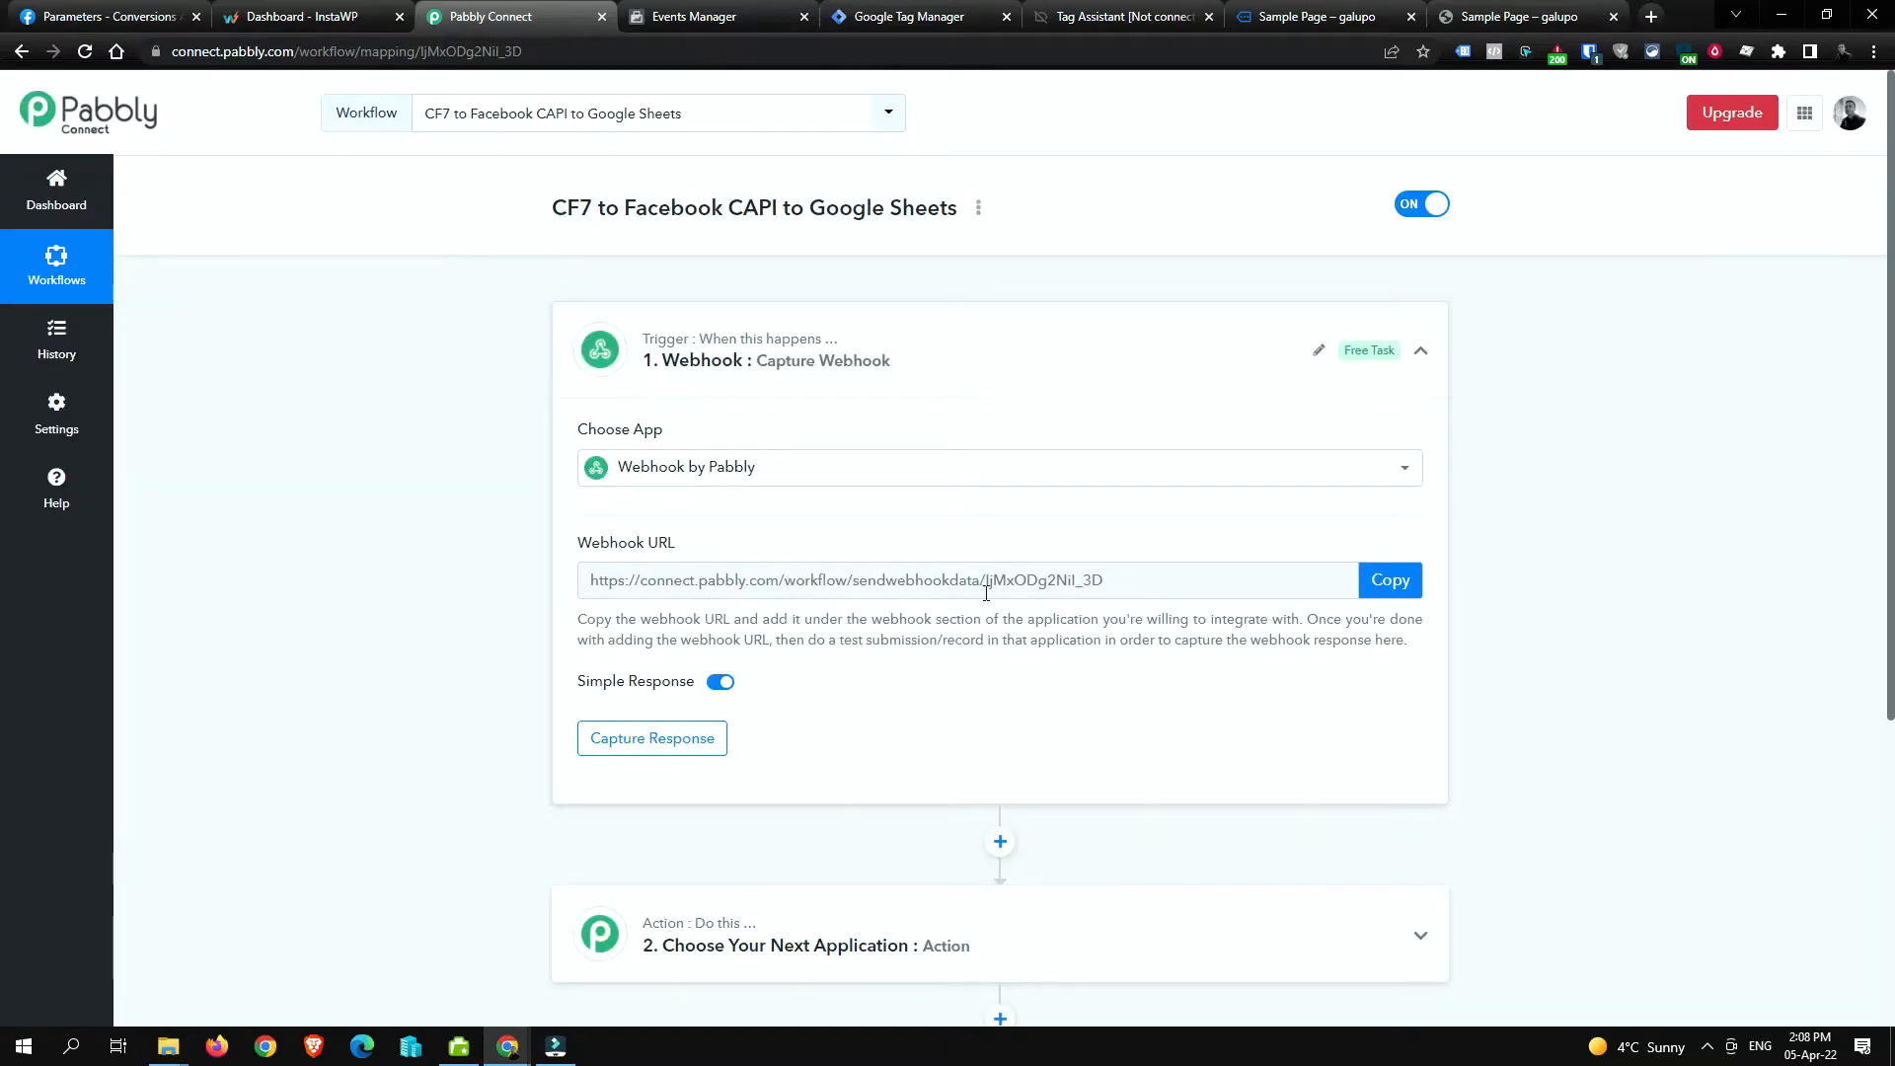
# Step: Copy the generated webhook URL from the Webhook by Pabbly trigger
pyautogui.click(1408, 597)
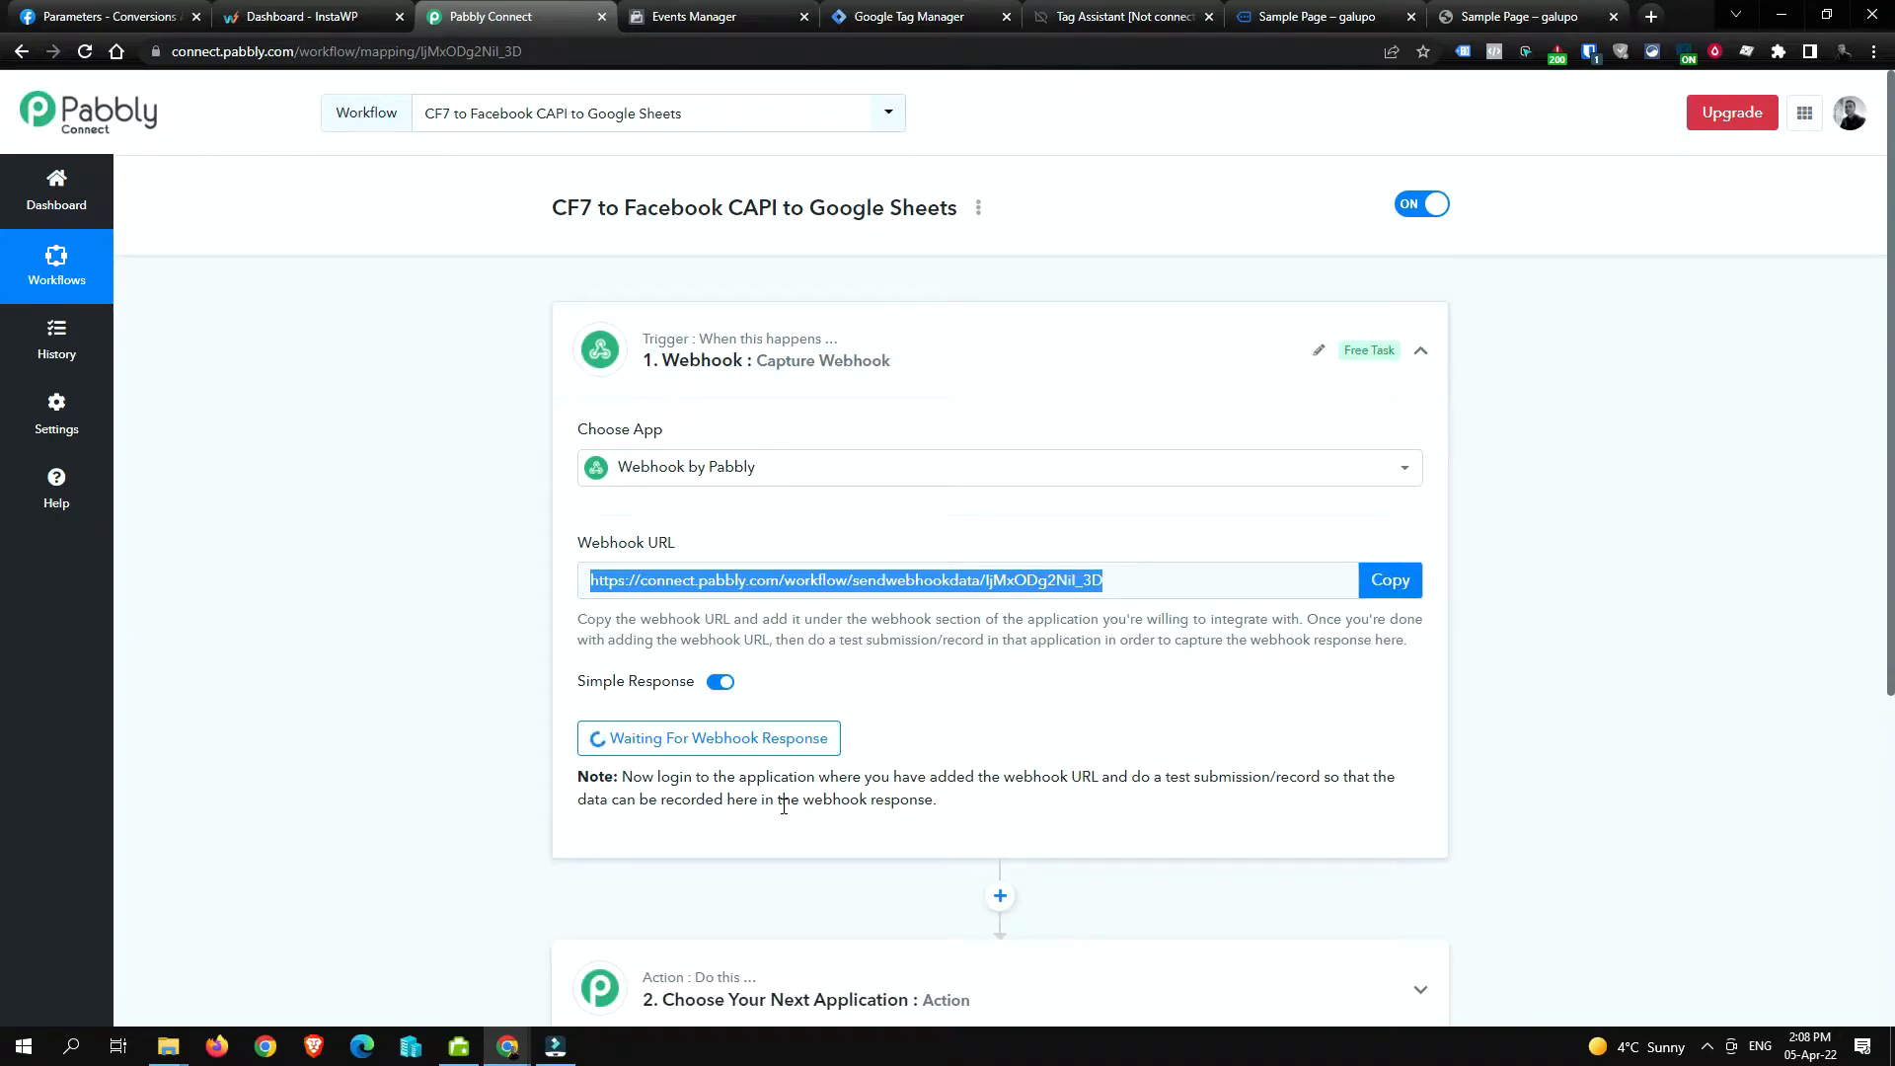
pyautogui.scroll(-1, 741, 637)
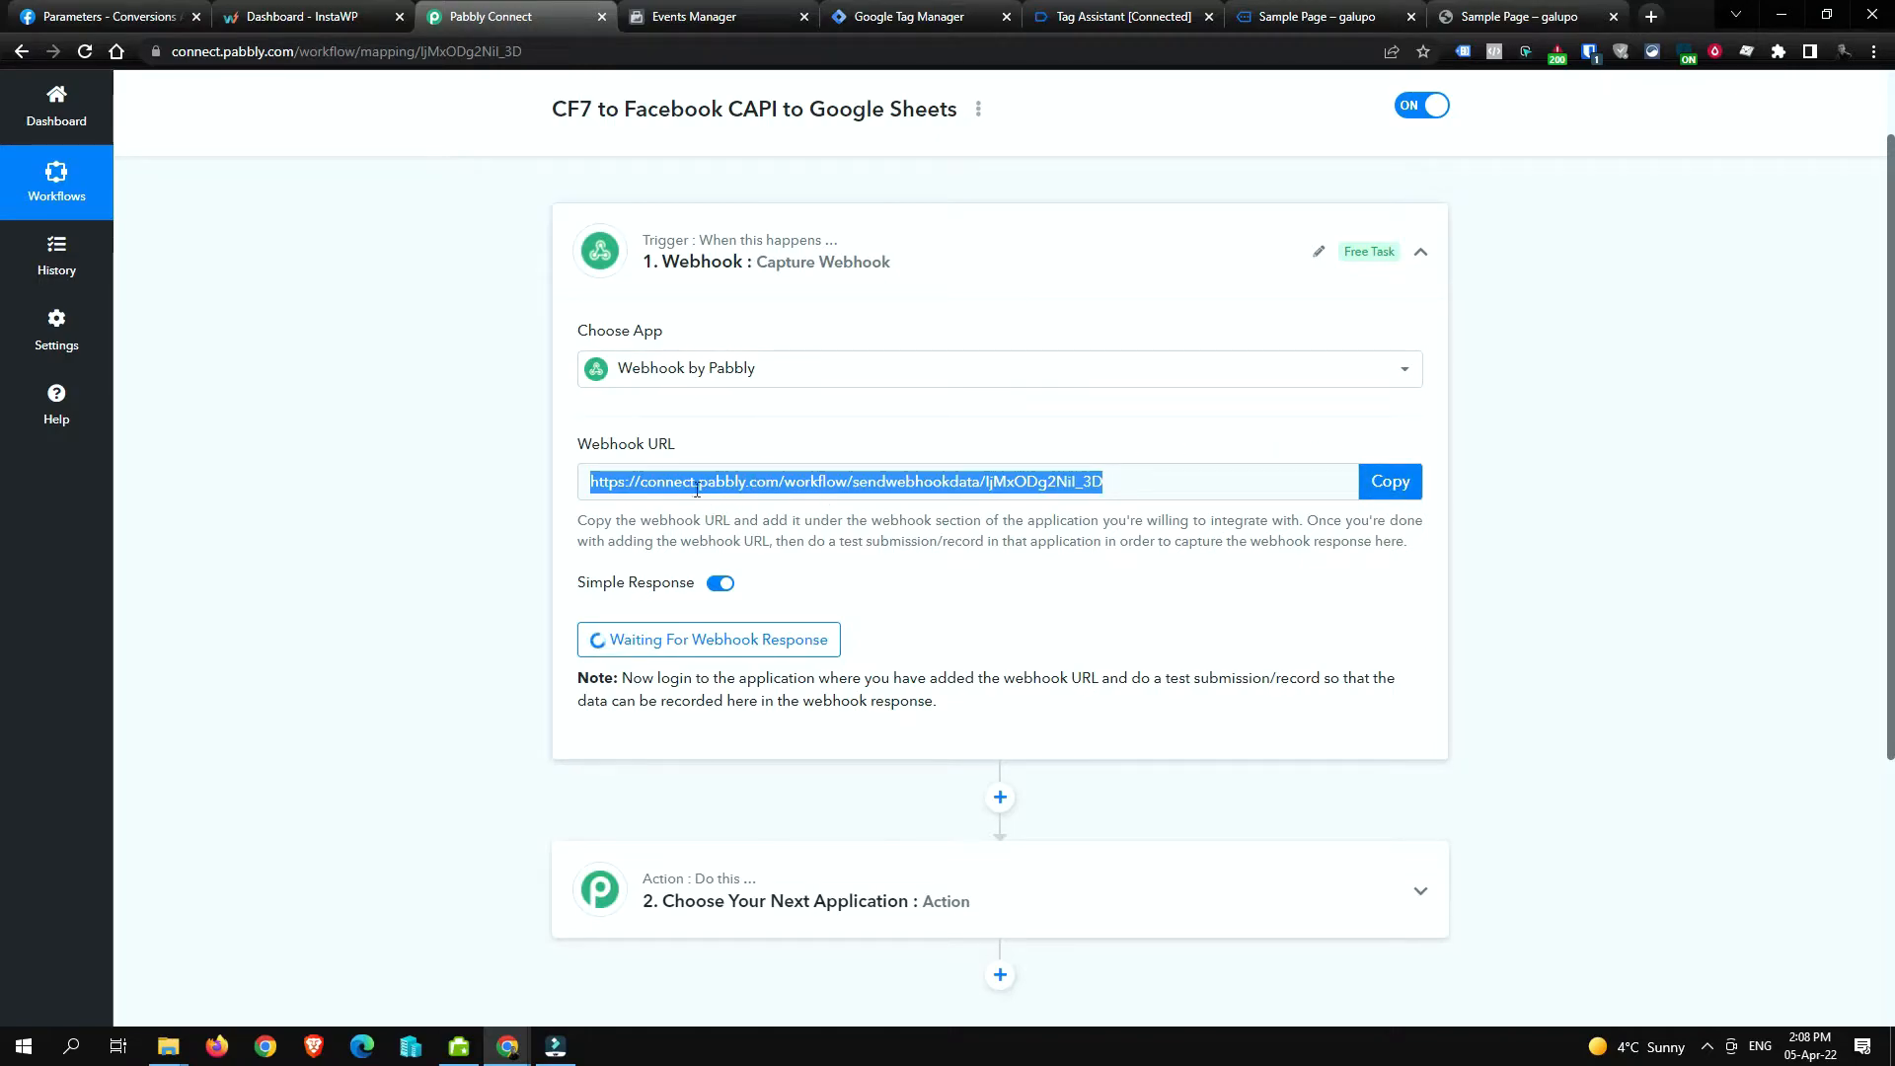
pyautogui.click(1404, 481)
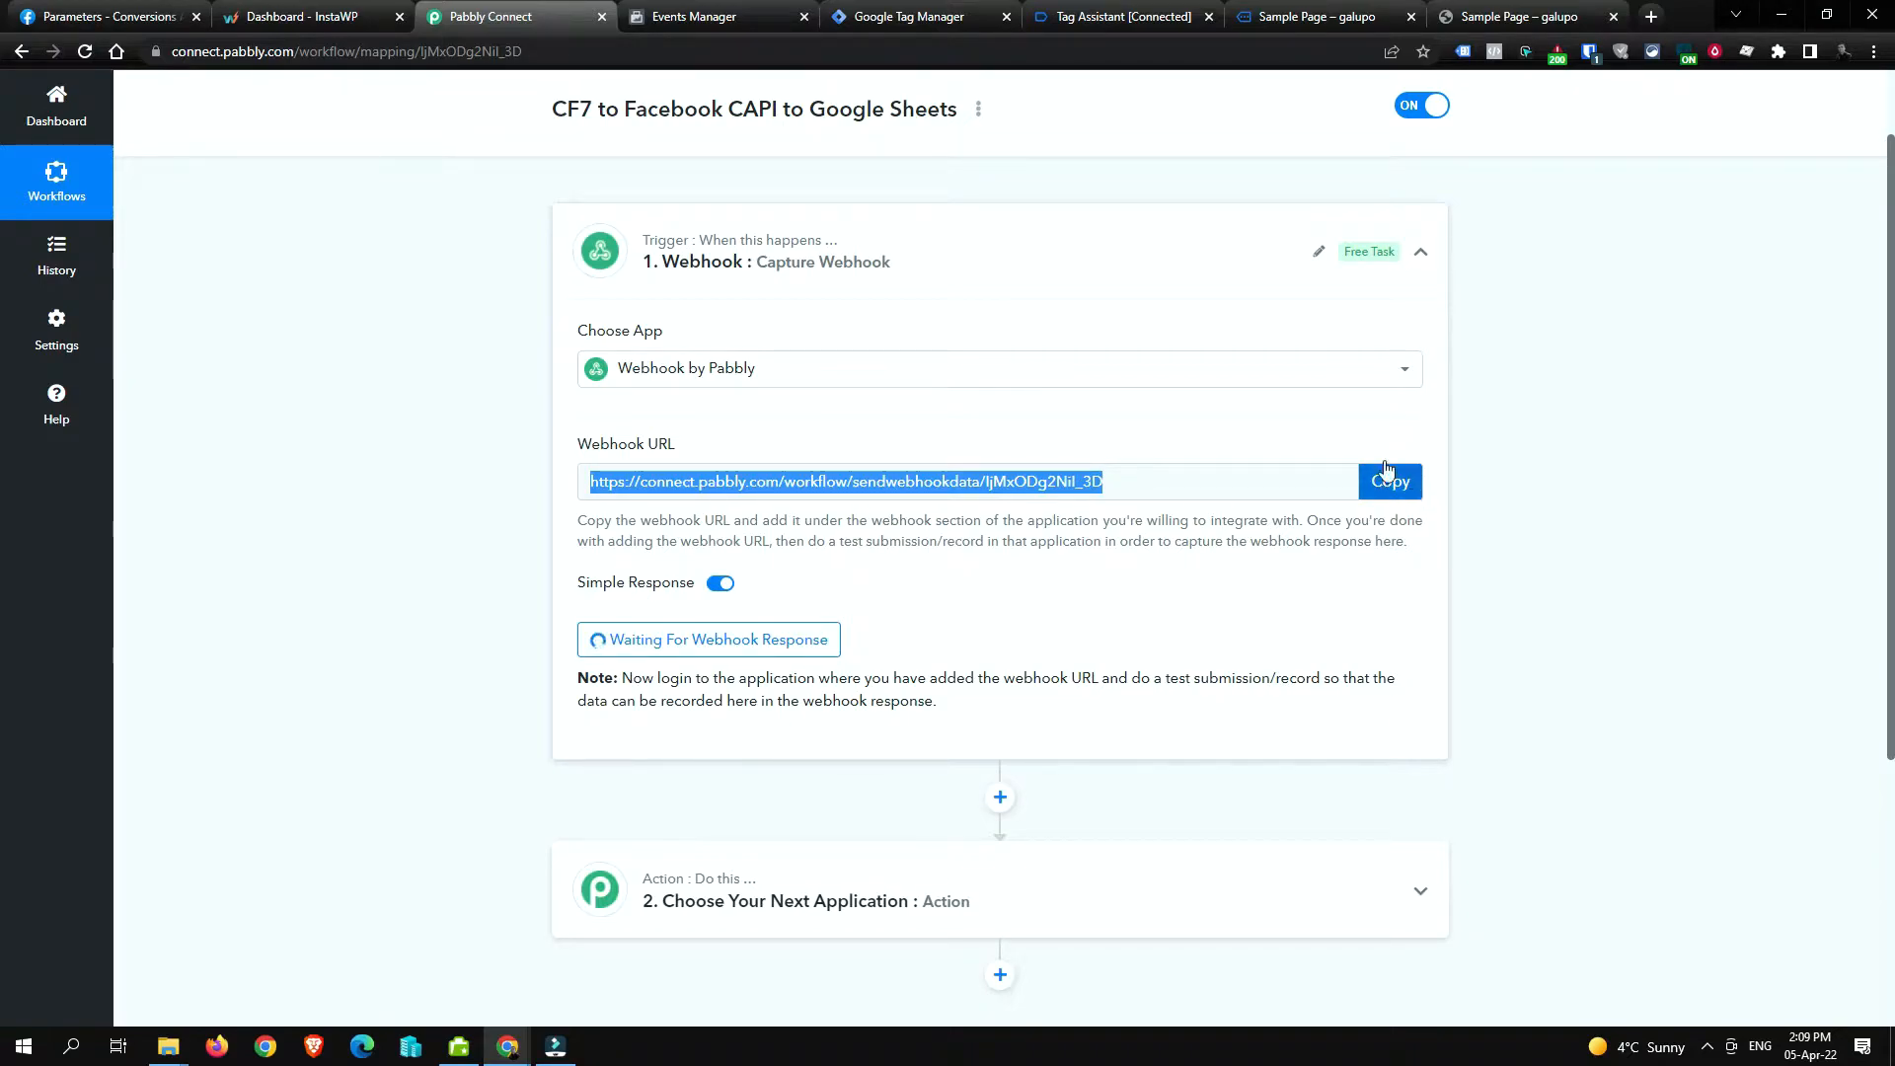
# Step: Paste the new Pabbly webhook URL into the constant's Value field
pyautogui.click(884, 11)
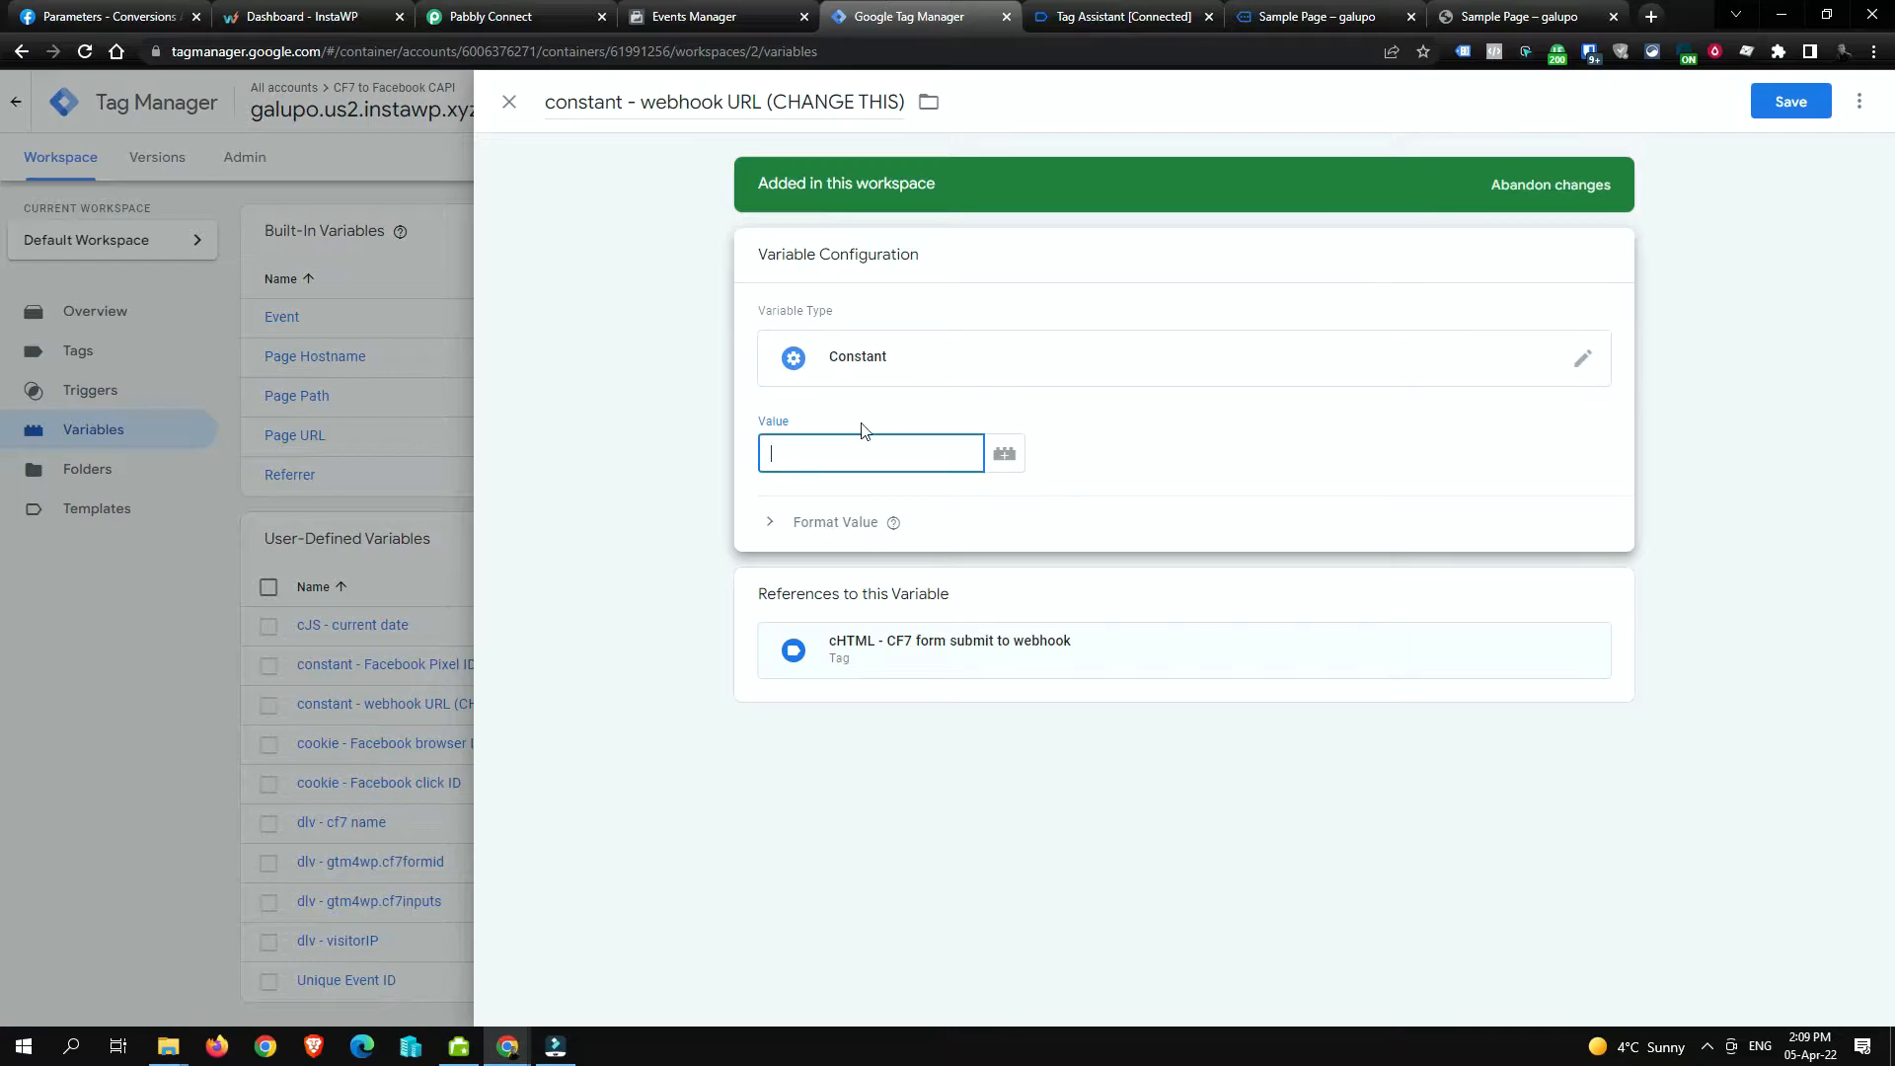
pyautogui.rightClick(813, 459)
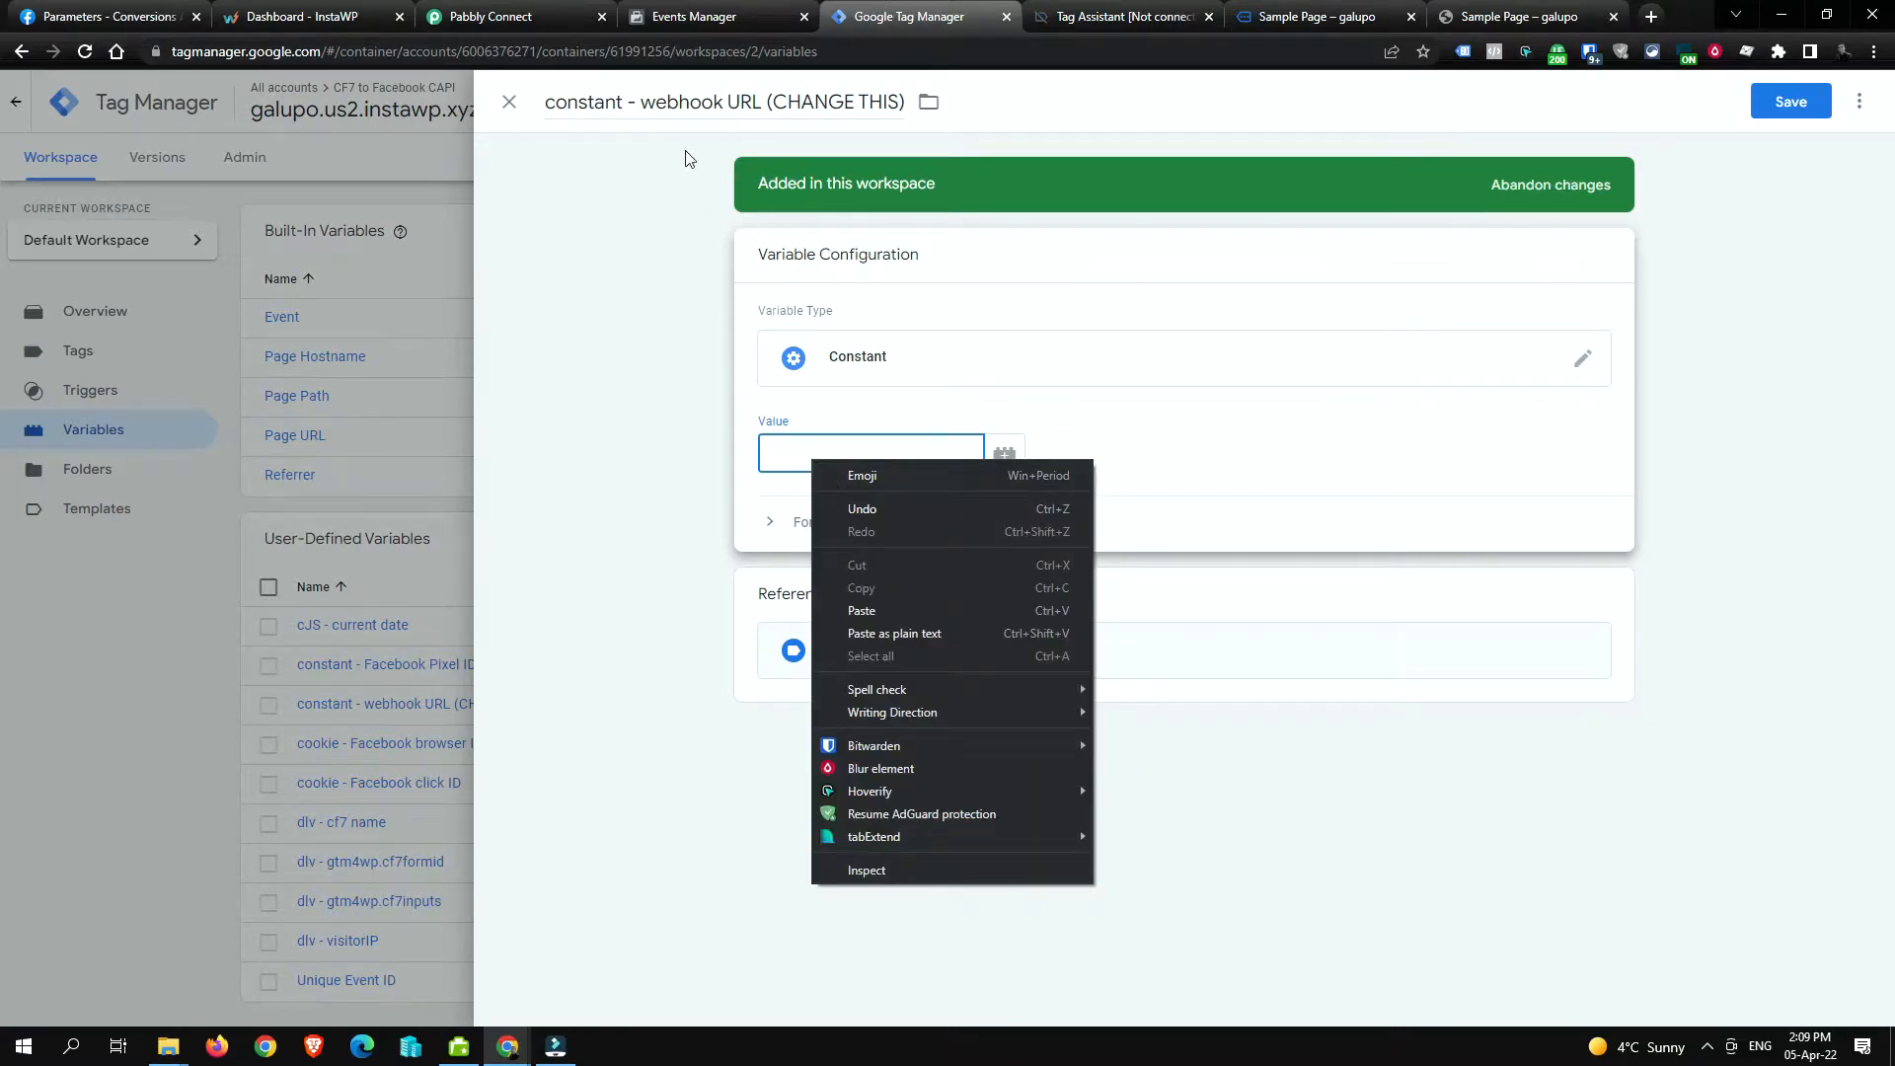
pyautogui.click(904, 610)
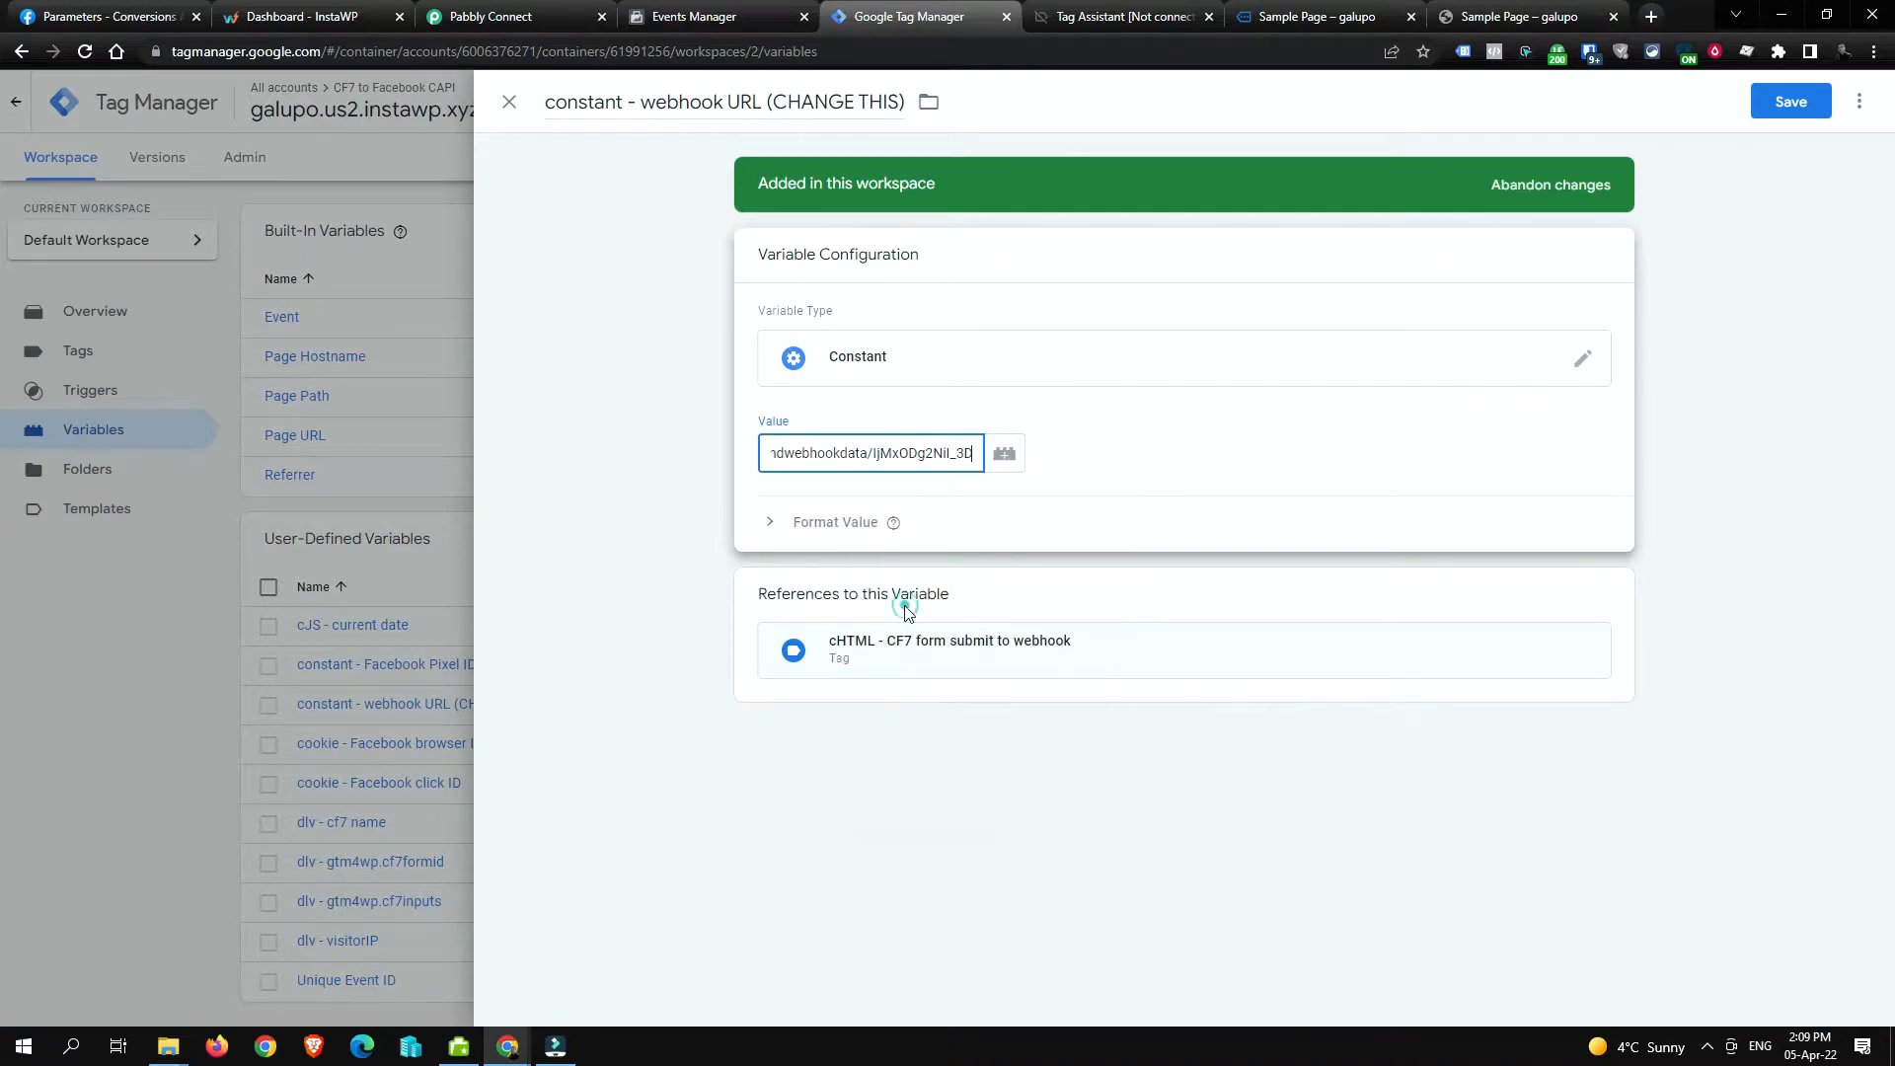
# Step: Rename the variable to 'constant - webhook URL' by removing '(CHANGE THIS)', and save
pyautogui.click(770, 102)
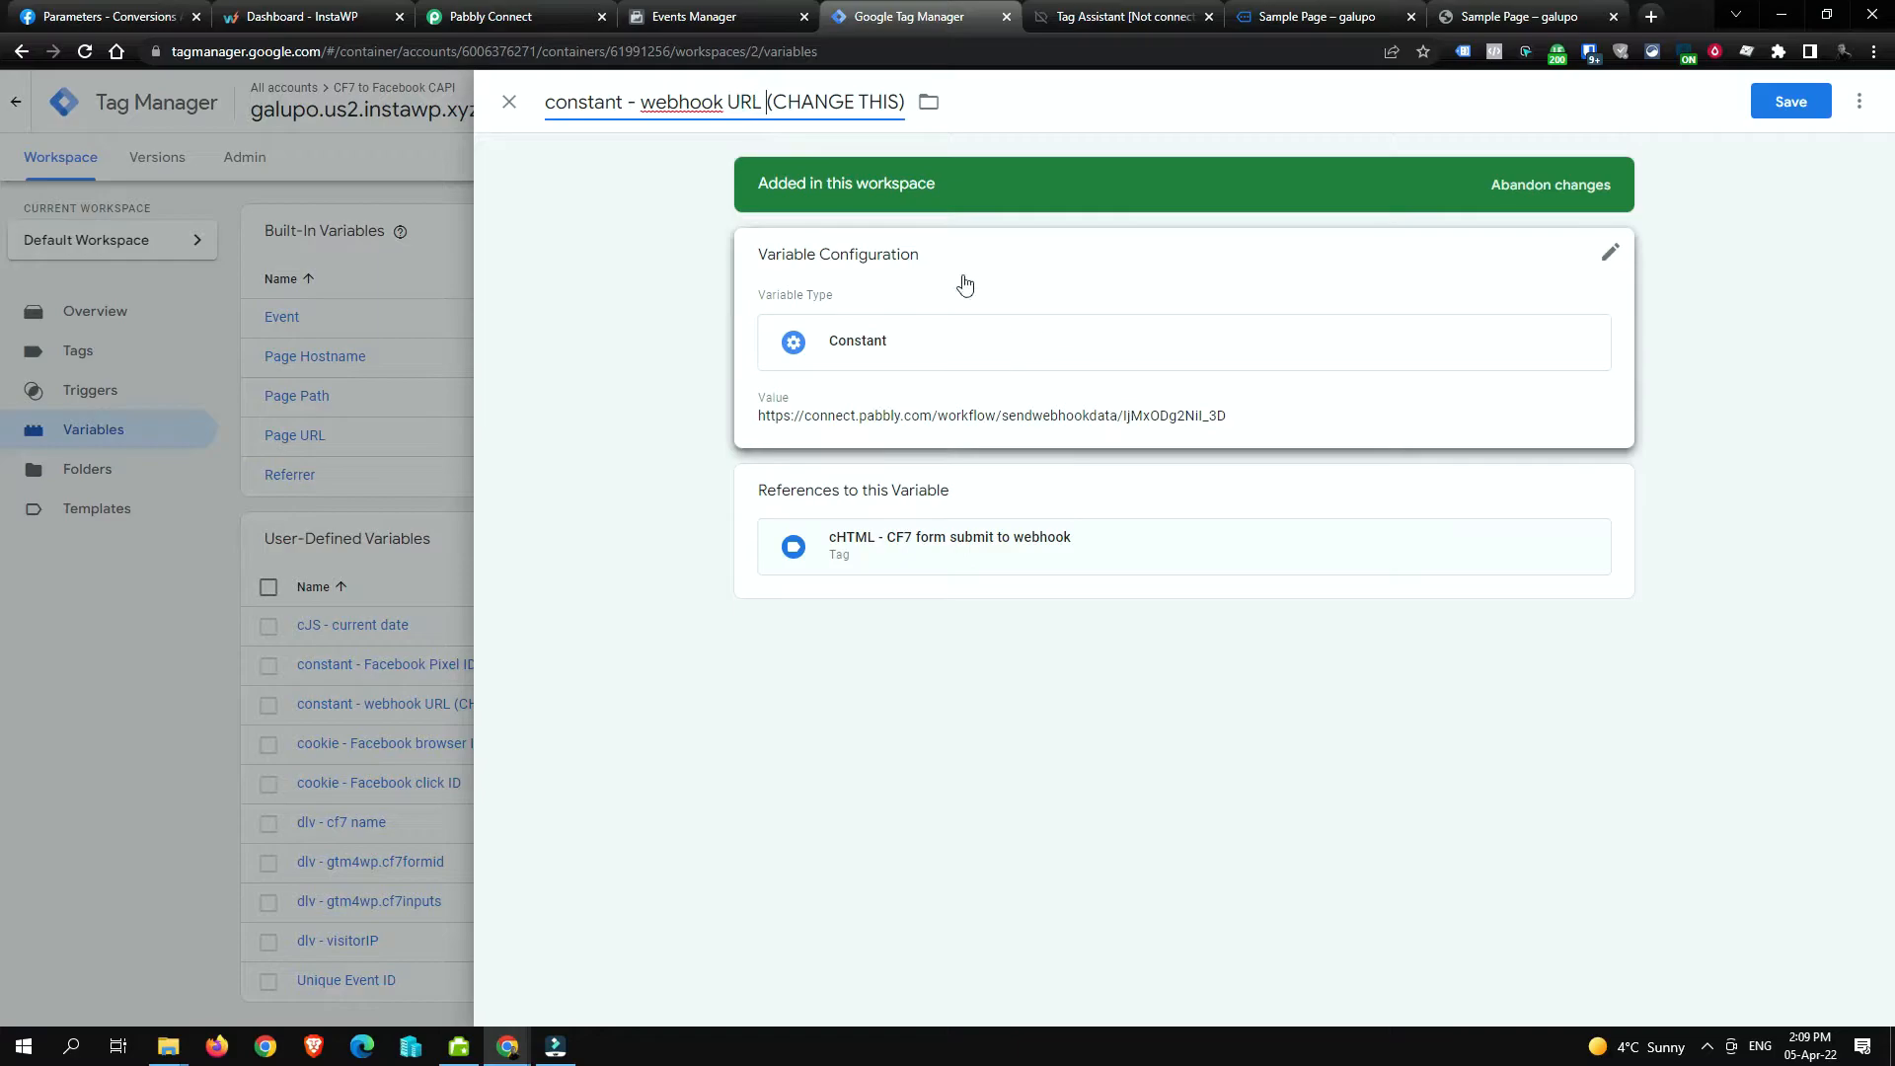
pyautogui.moveTo(906, 102); pyautogui.dragTo(766, 102)
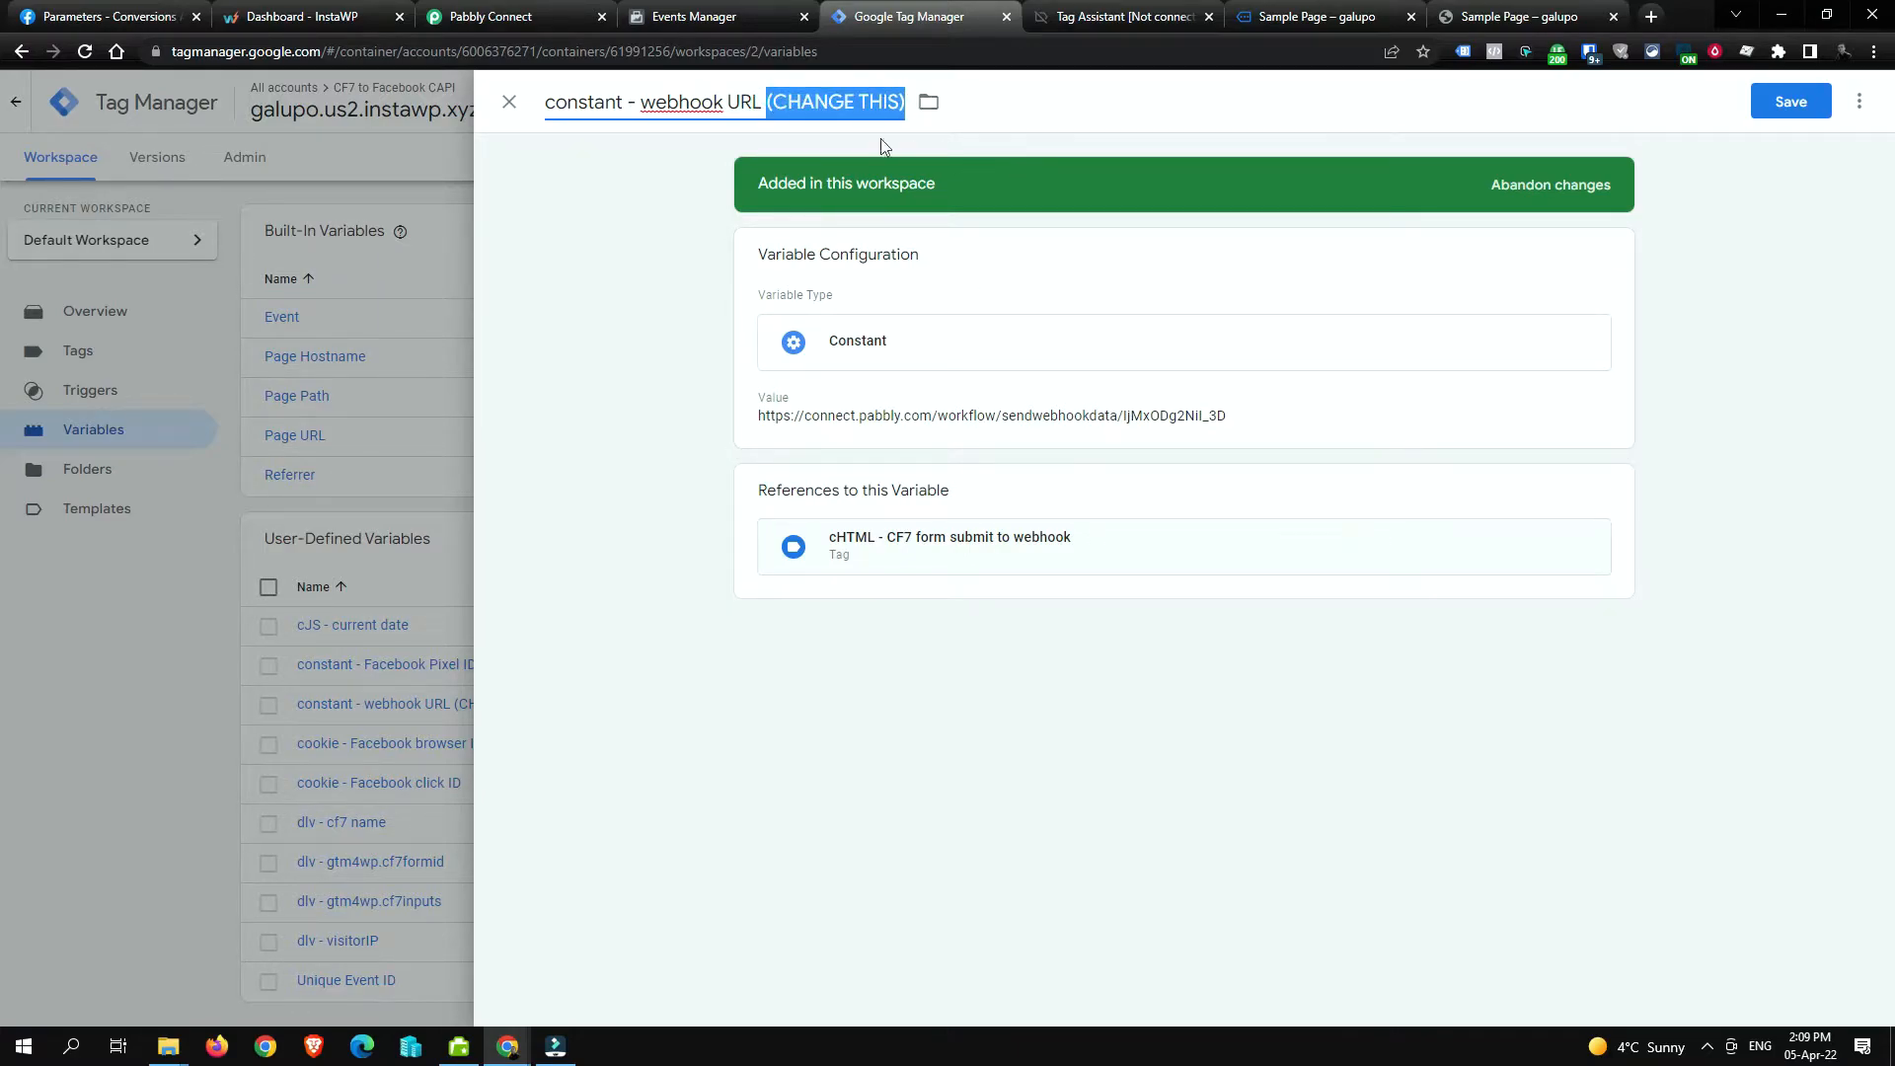
pyautogui.press('BackSpace')
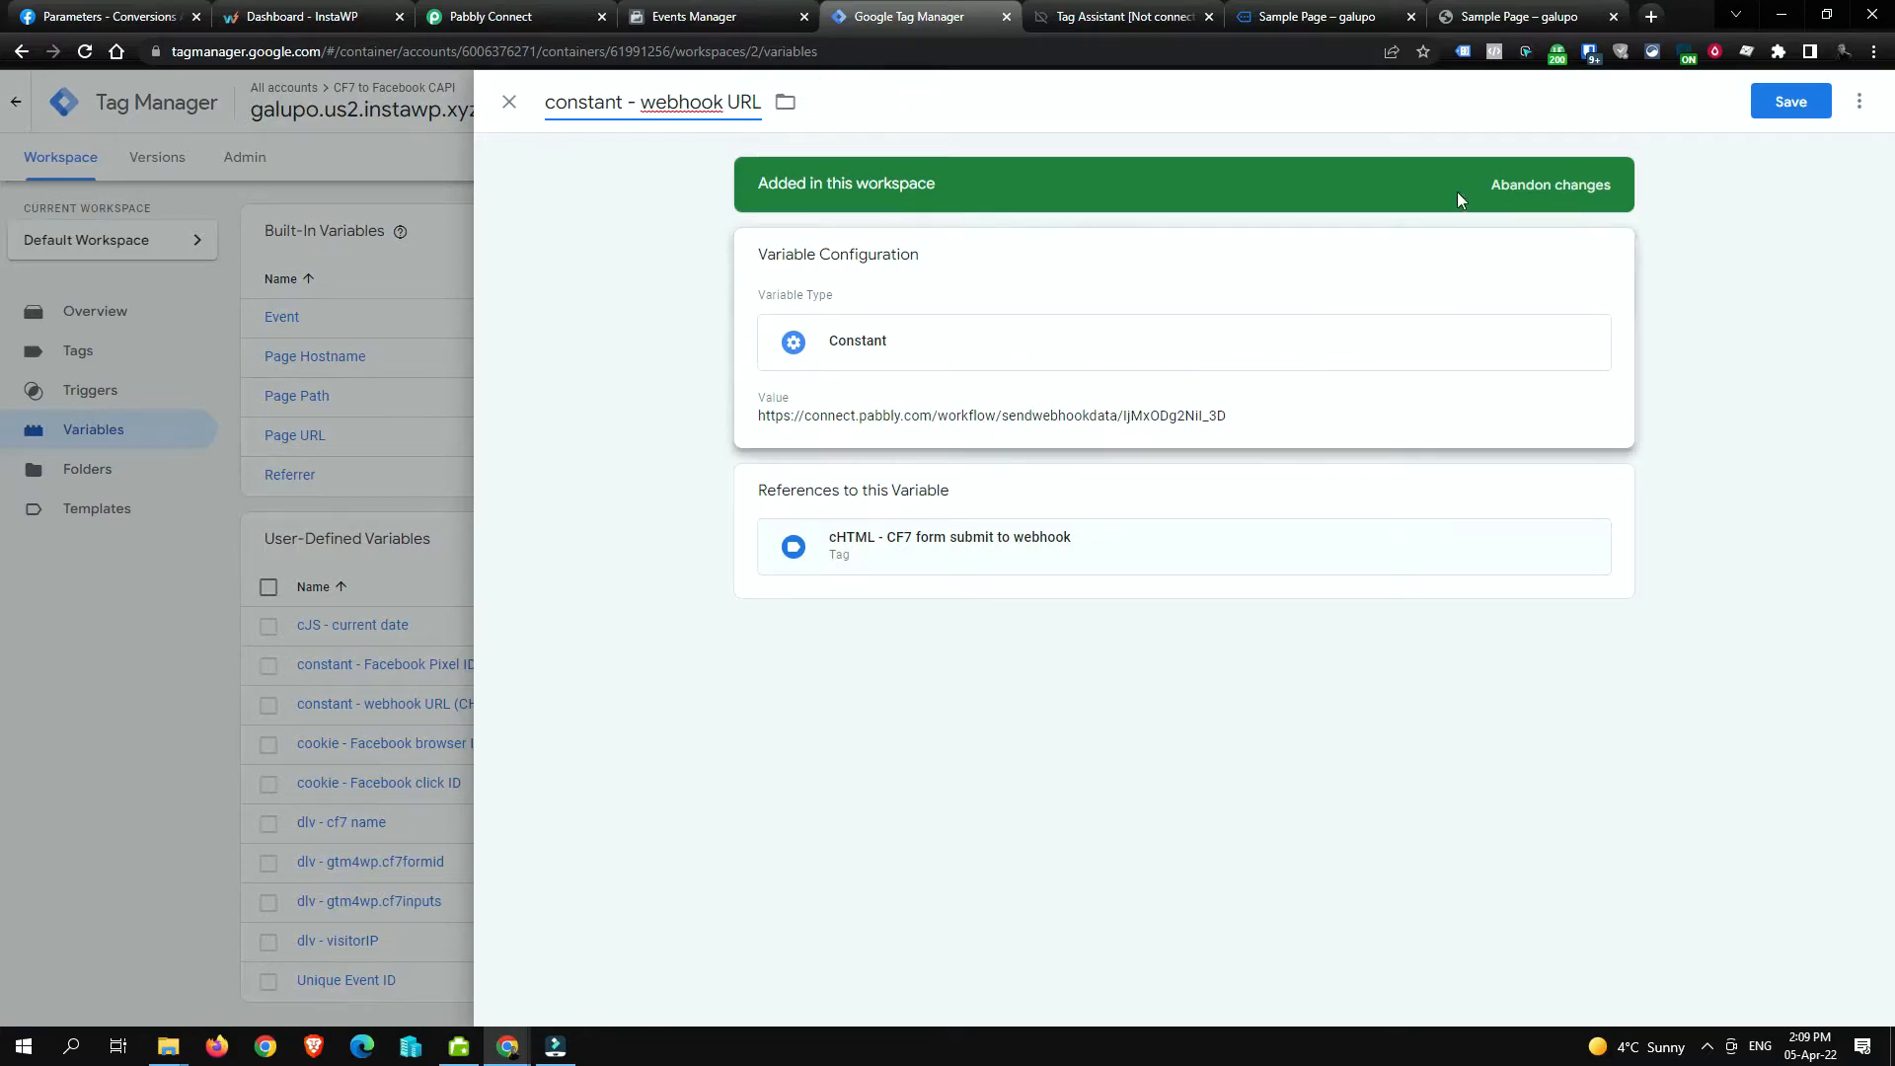
pyautogui.click(1791, 103)
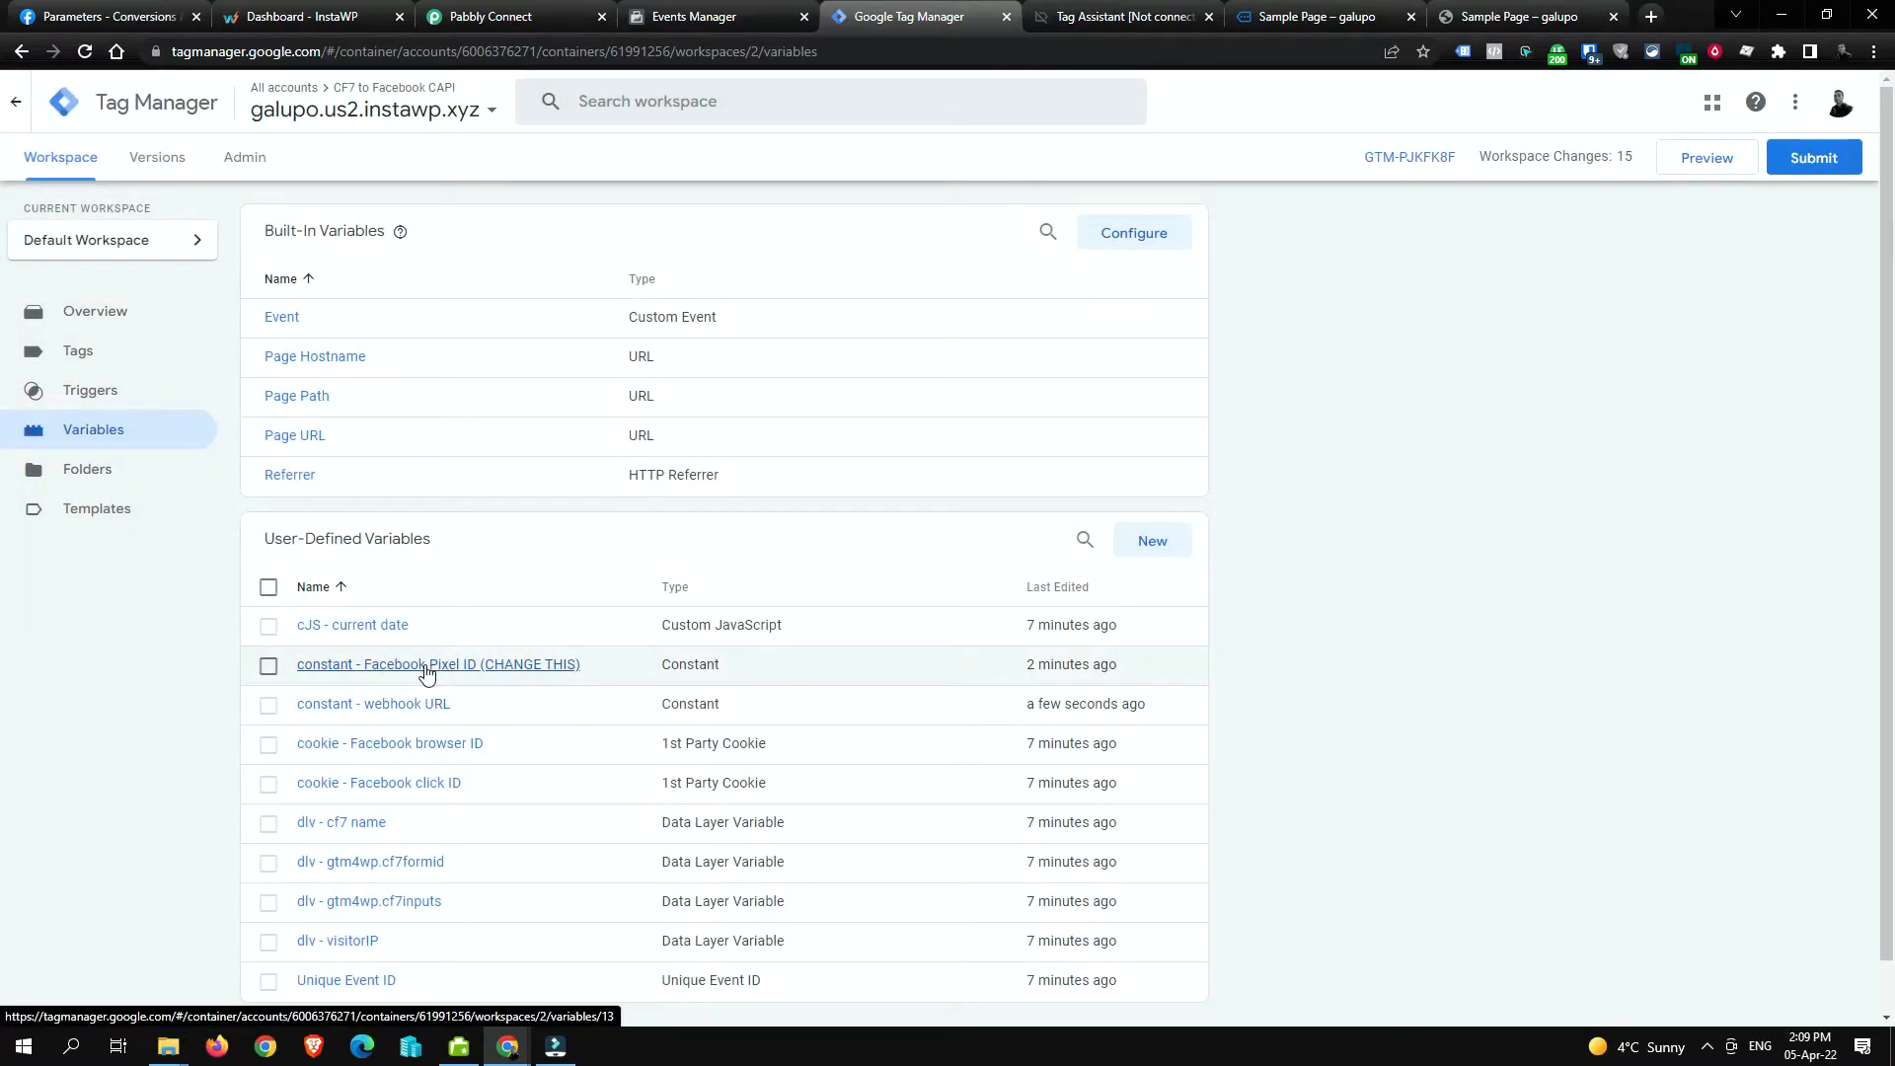
# Step: Rename the pixel constant to 'constant - Facebook Pixel ID', save, and return to Pabbly
pyautogui.click(426, 668)
pyautogui.moveTo(801, 102); pyautogui.dragTo(940, 100)
pyautogui.press('BackSpace')
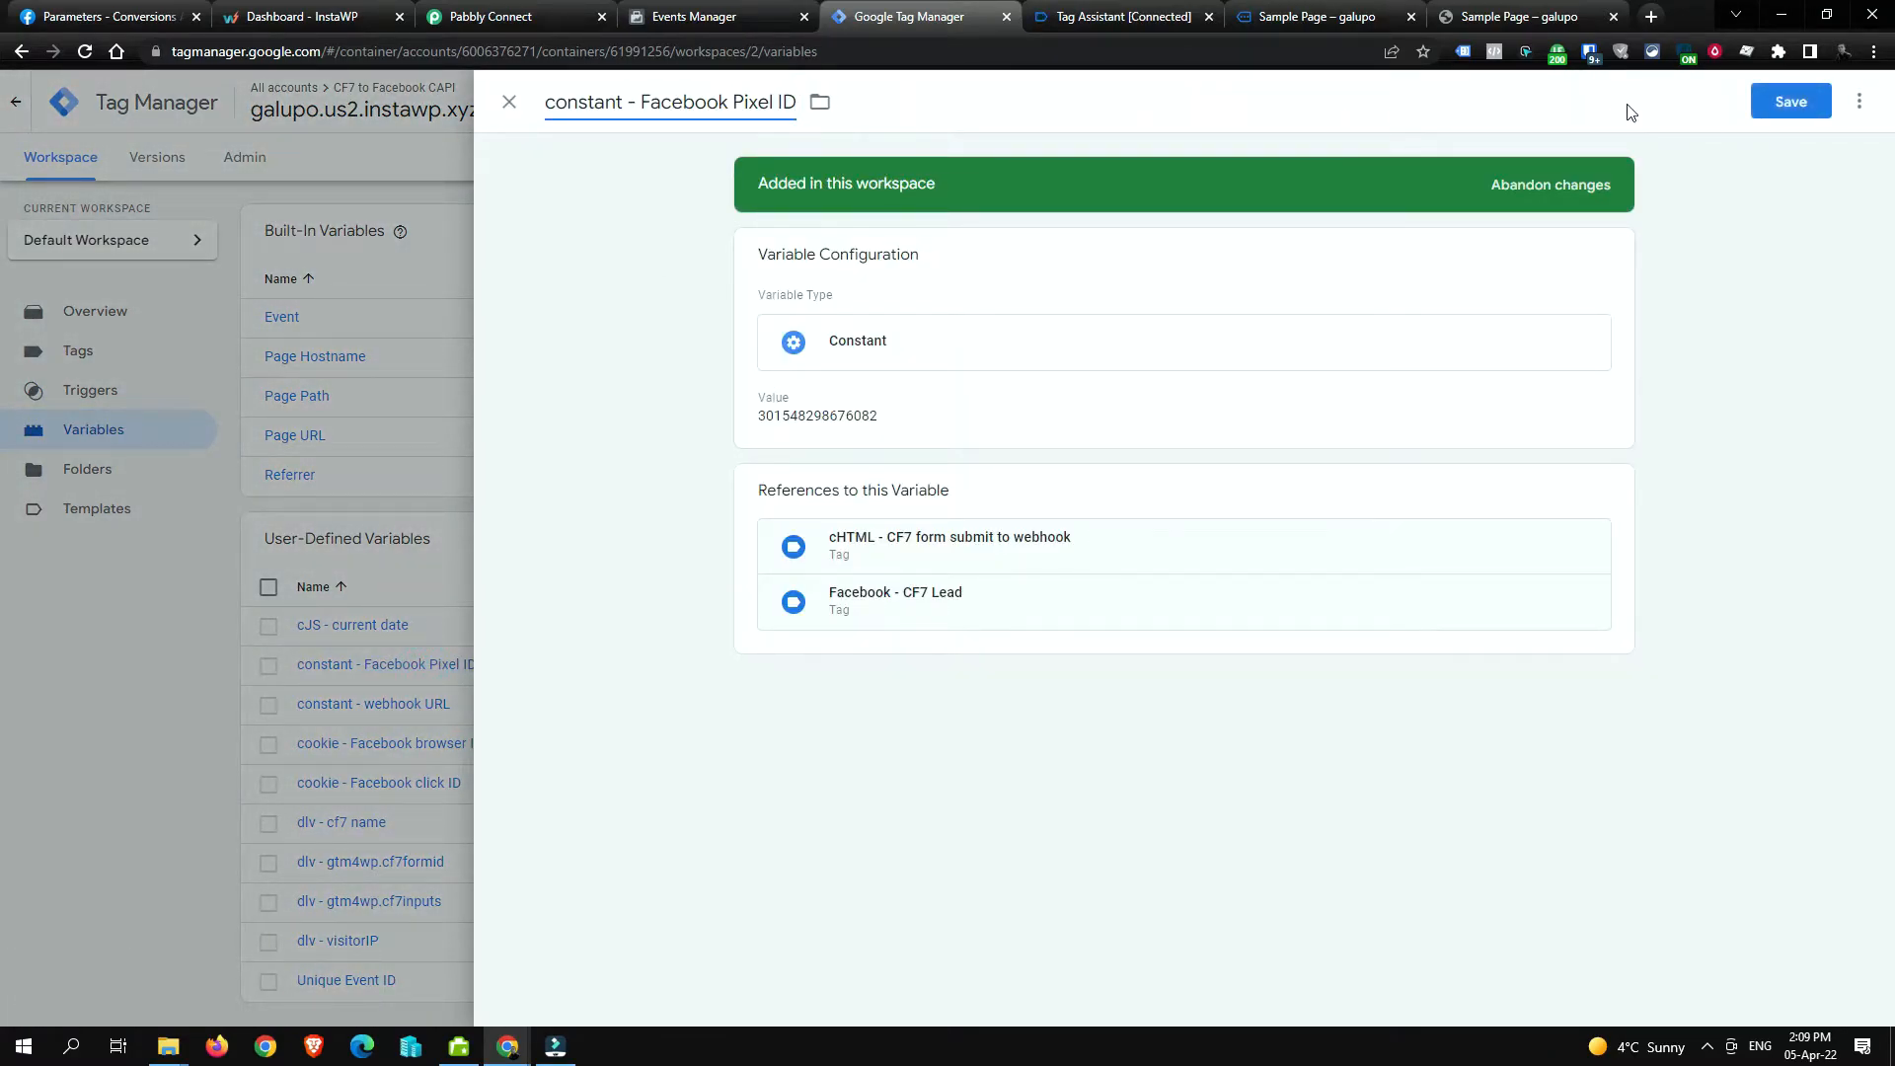
pyautogui.click(1774, 112)
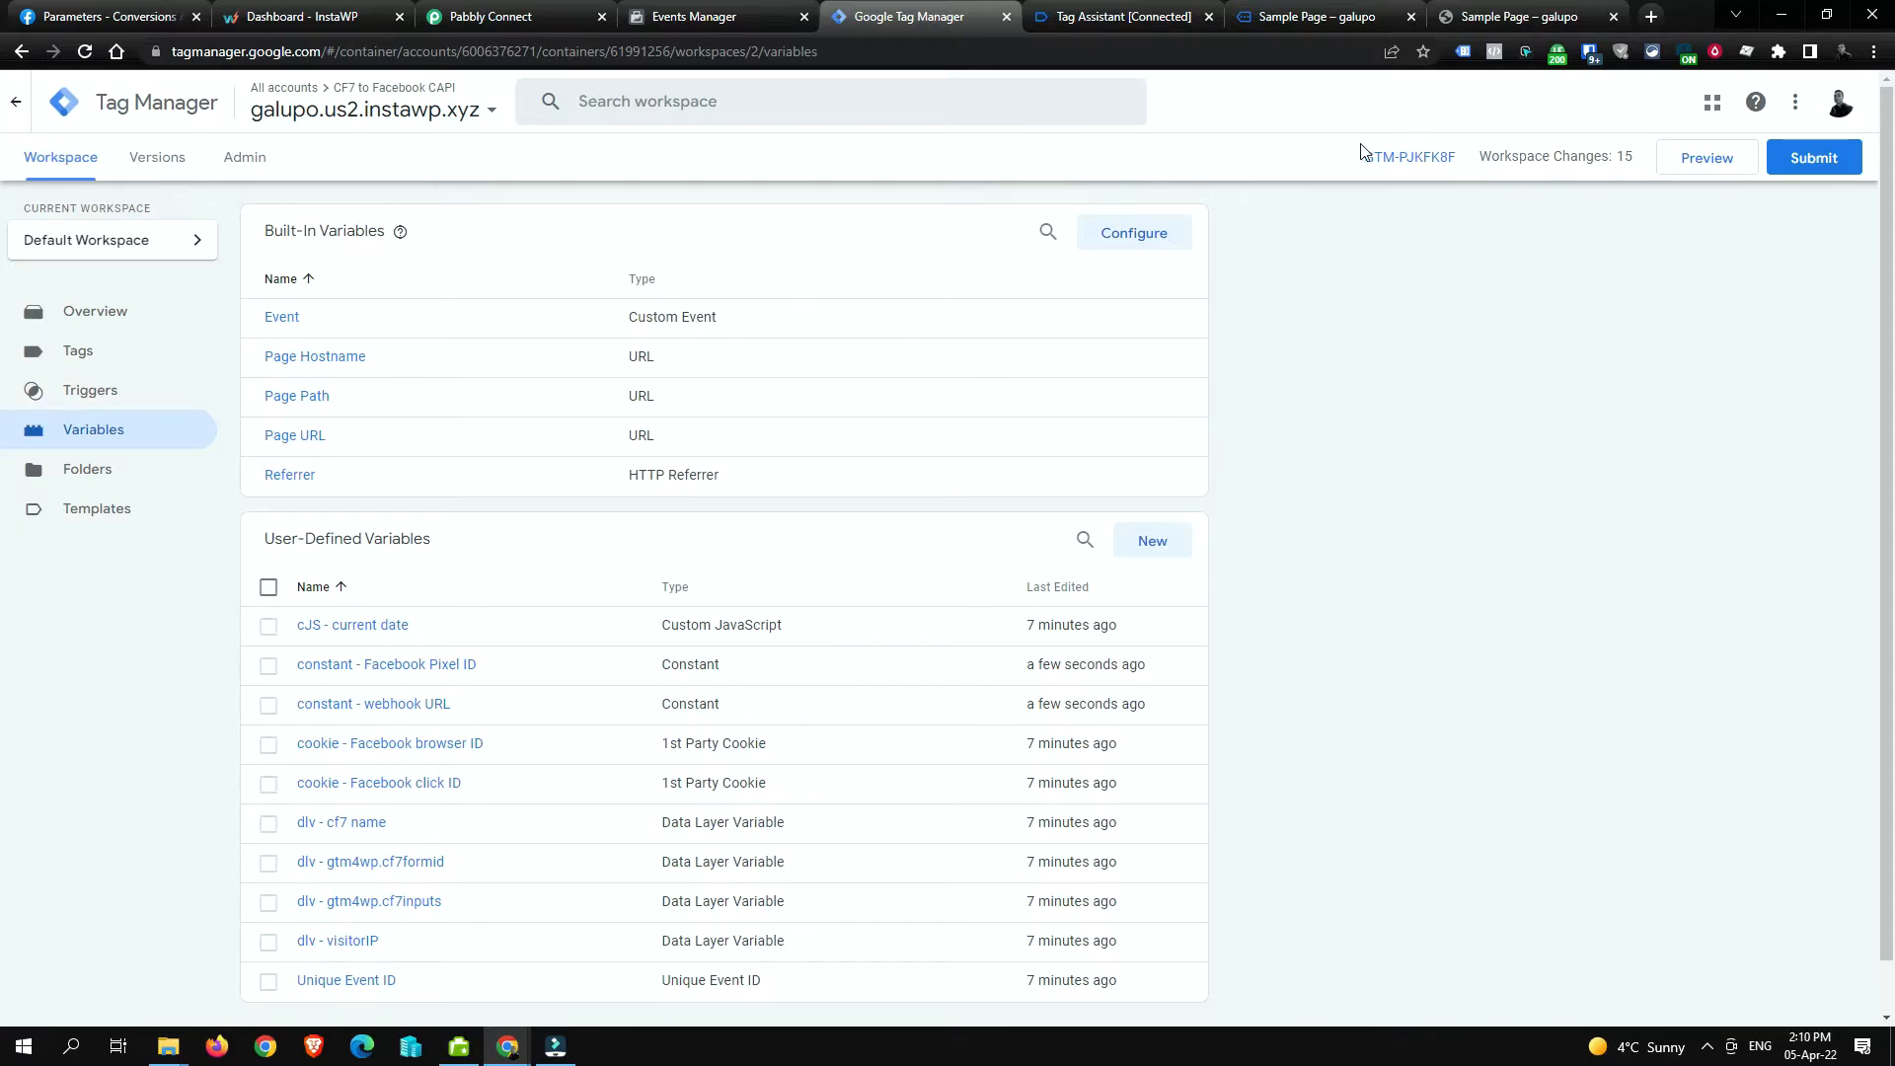
pyautogui.click(508, 12)
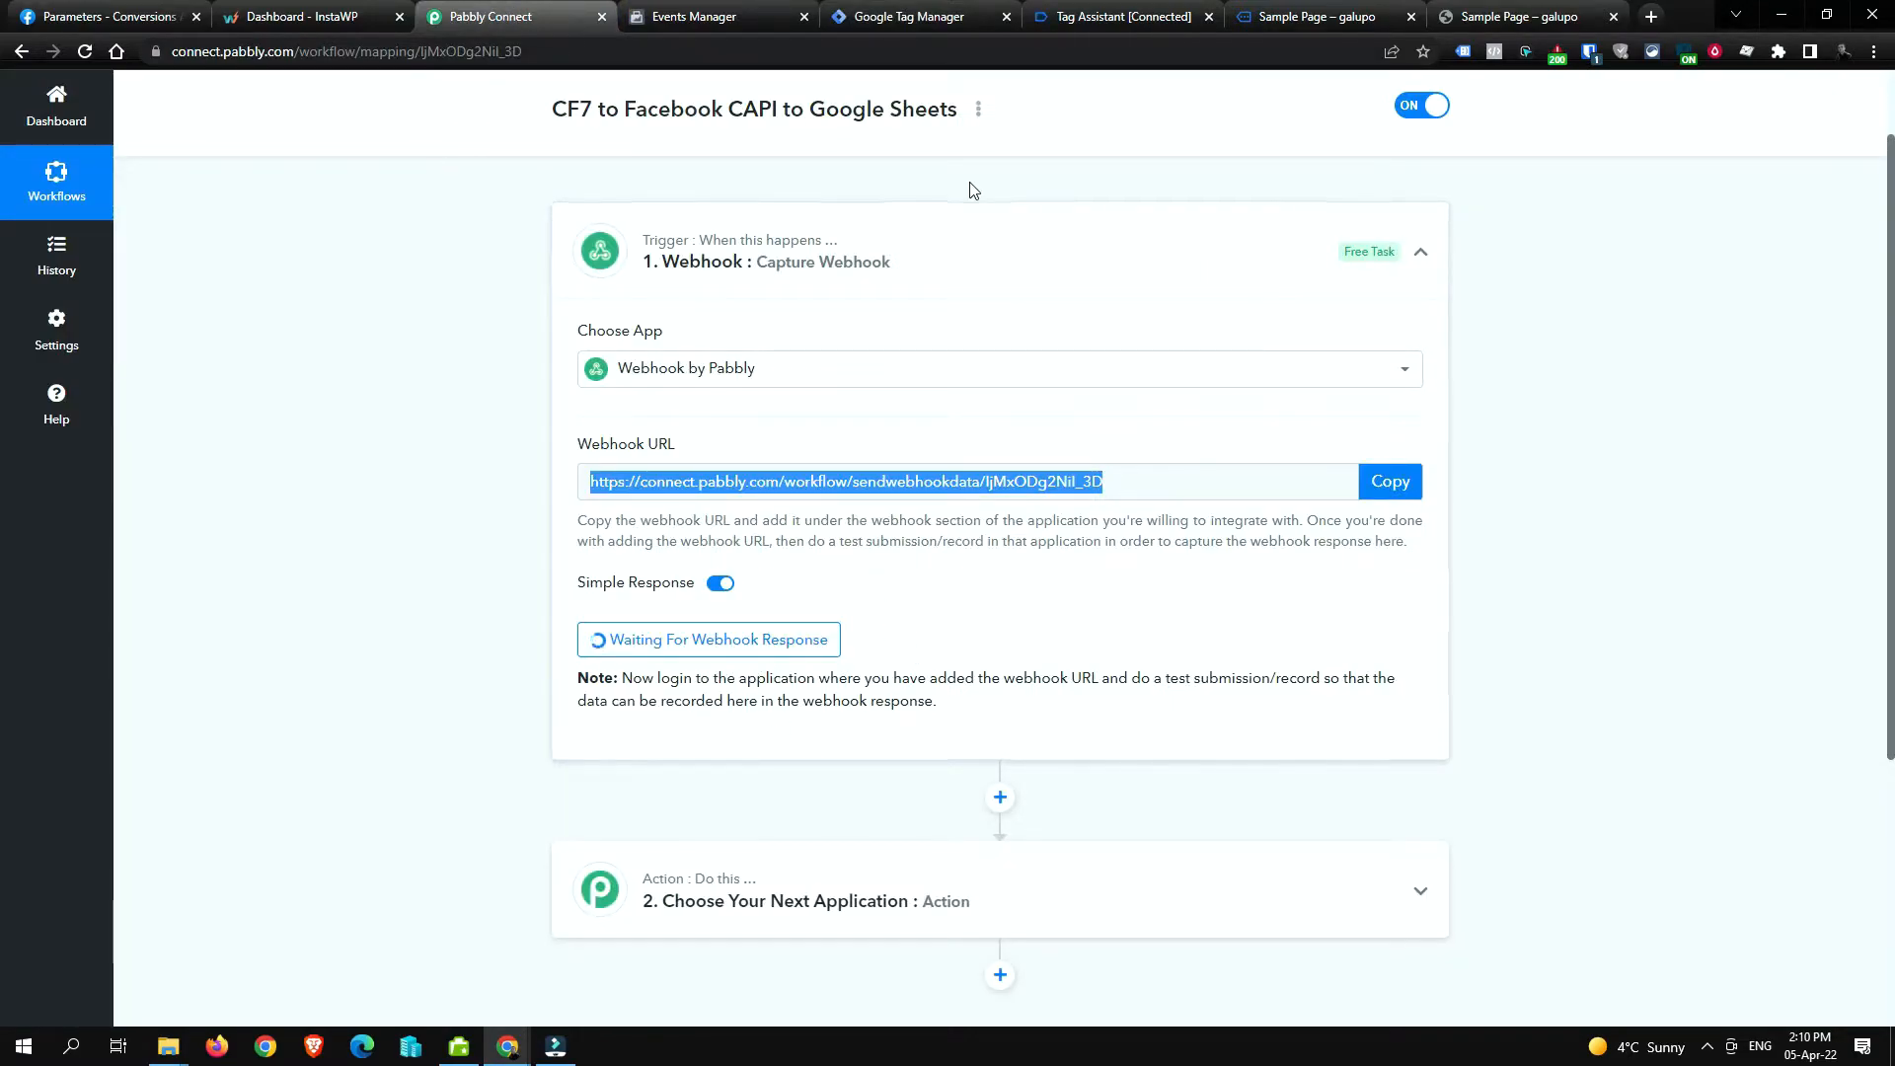
# Step: Close the old Tag Assistant and sample page tabs and return to Tag Manager
pyautogui.click(901, 14)
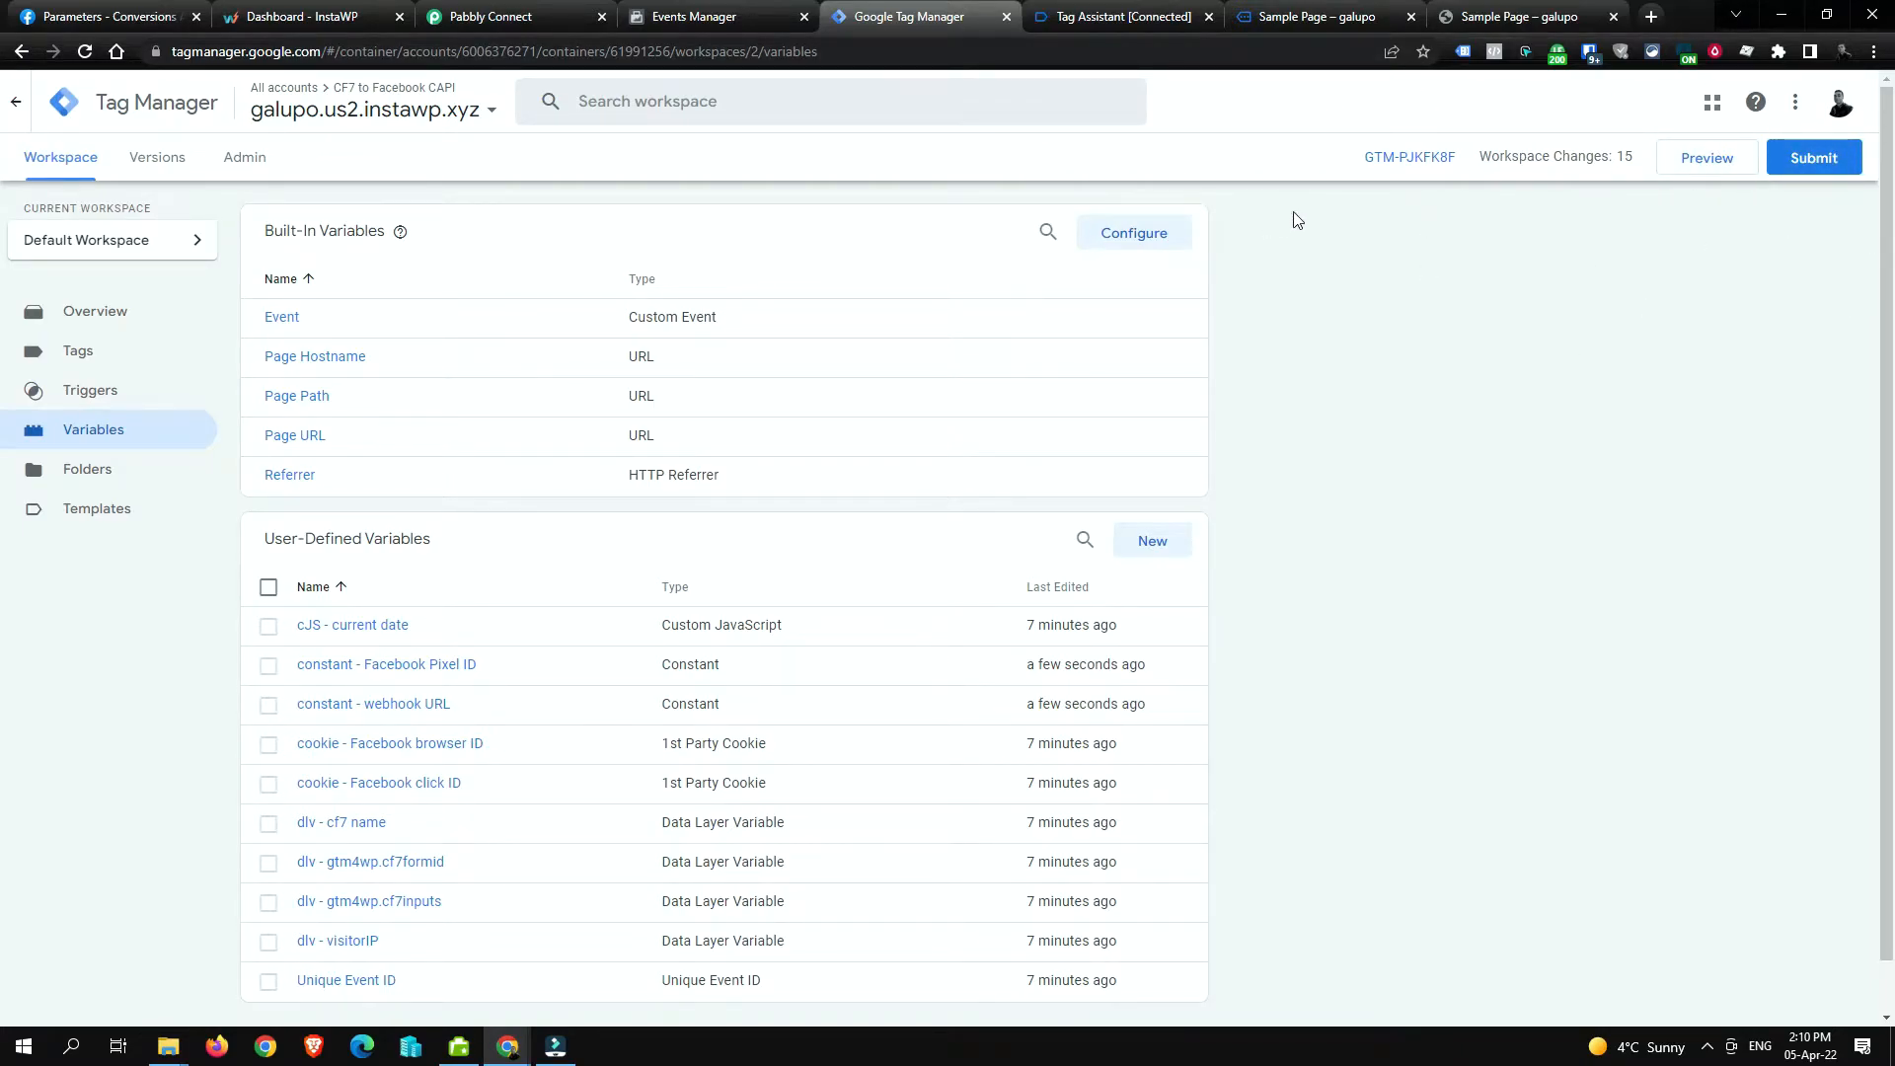
pyautogui.click(1093, 8)
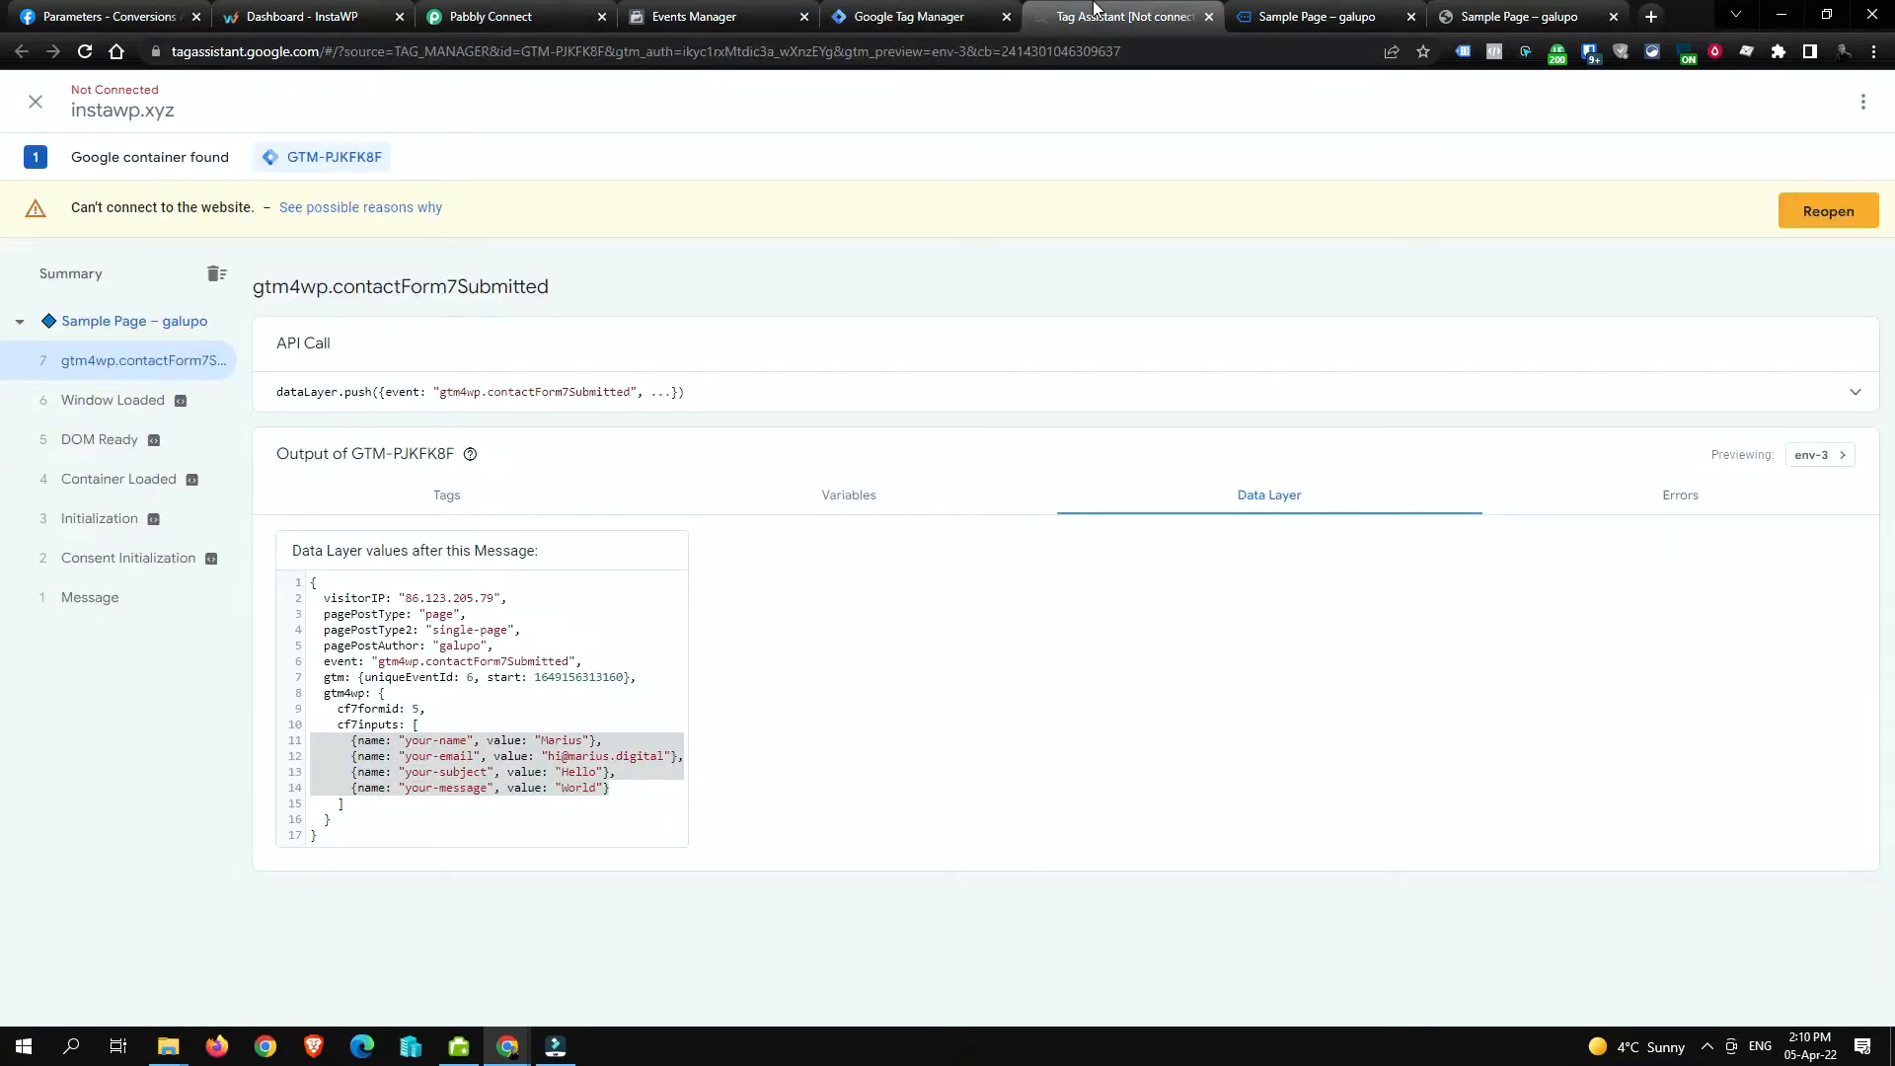
pyautogui.middleClick(1167, 5)
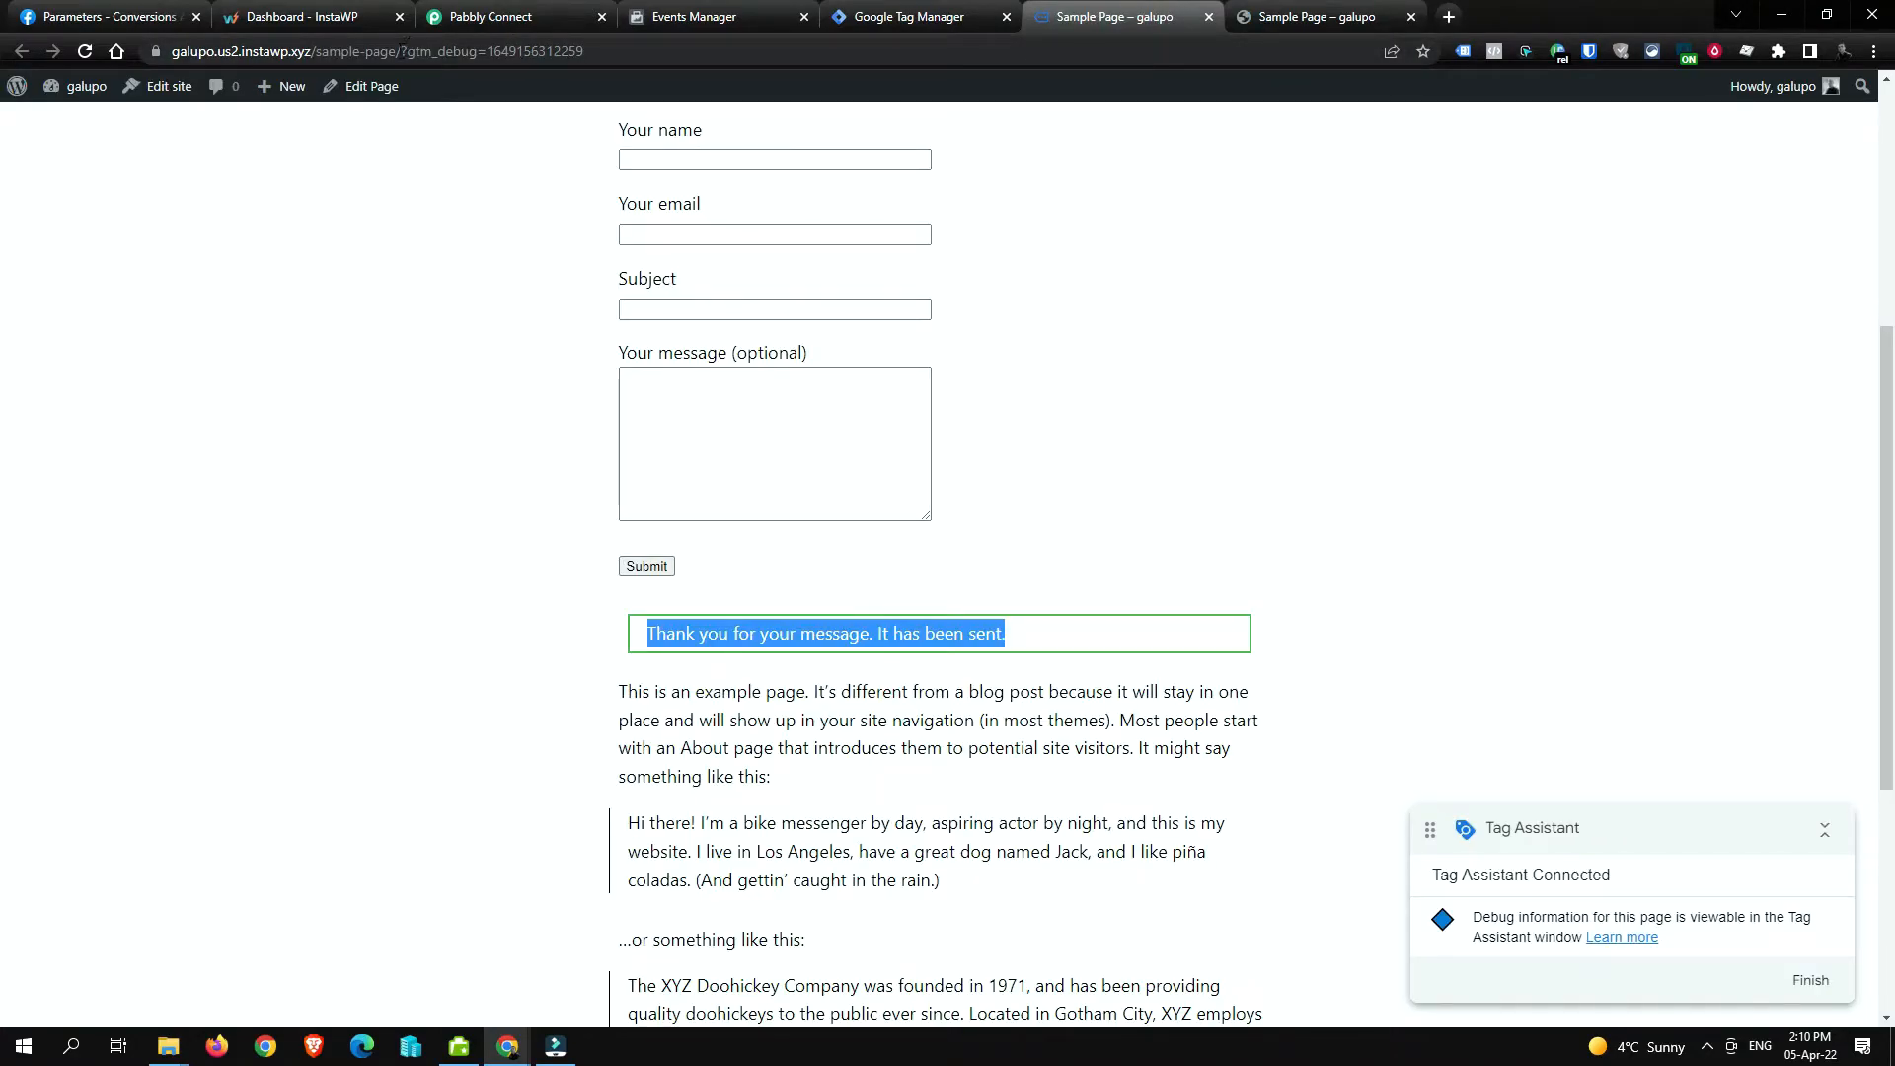
pyautogui.moveTo(170, 51); pyautogui.dragTo(399, 51)
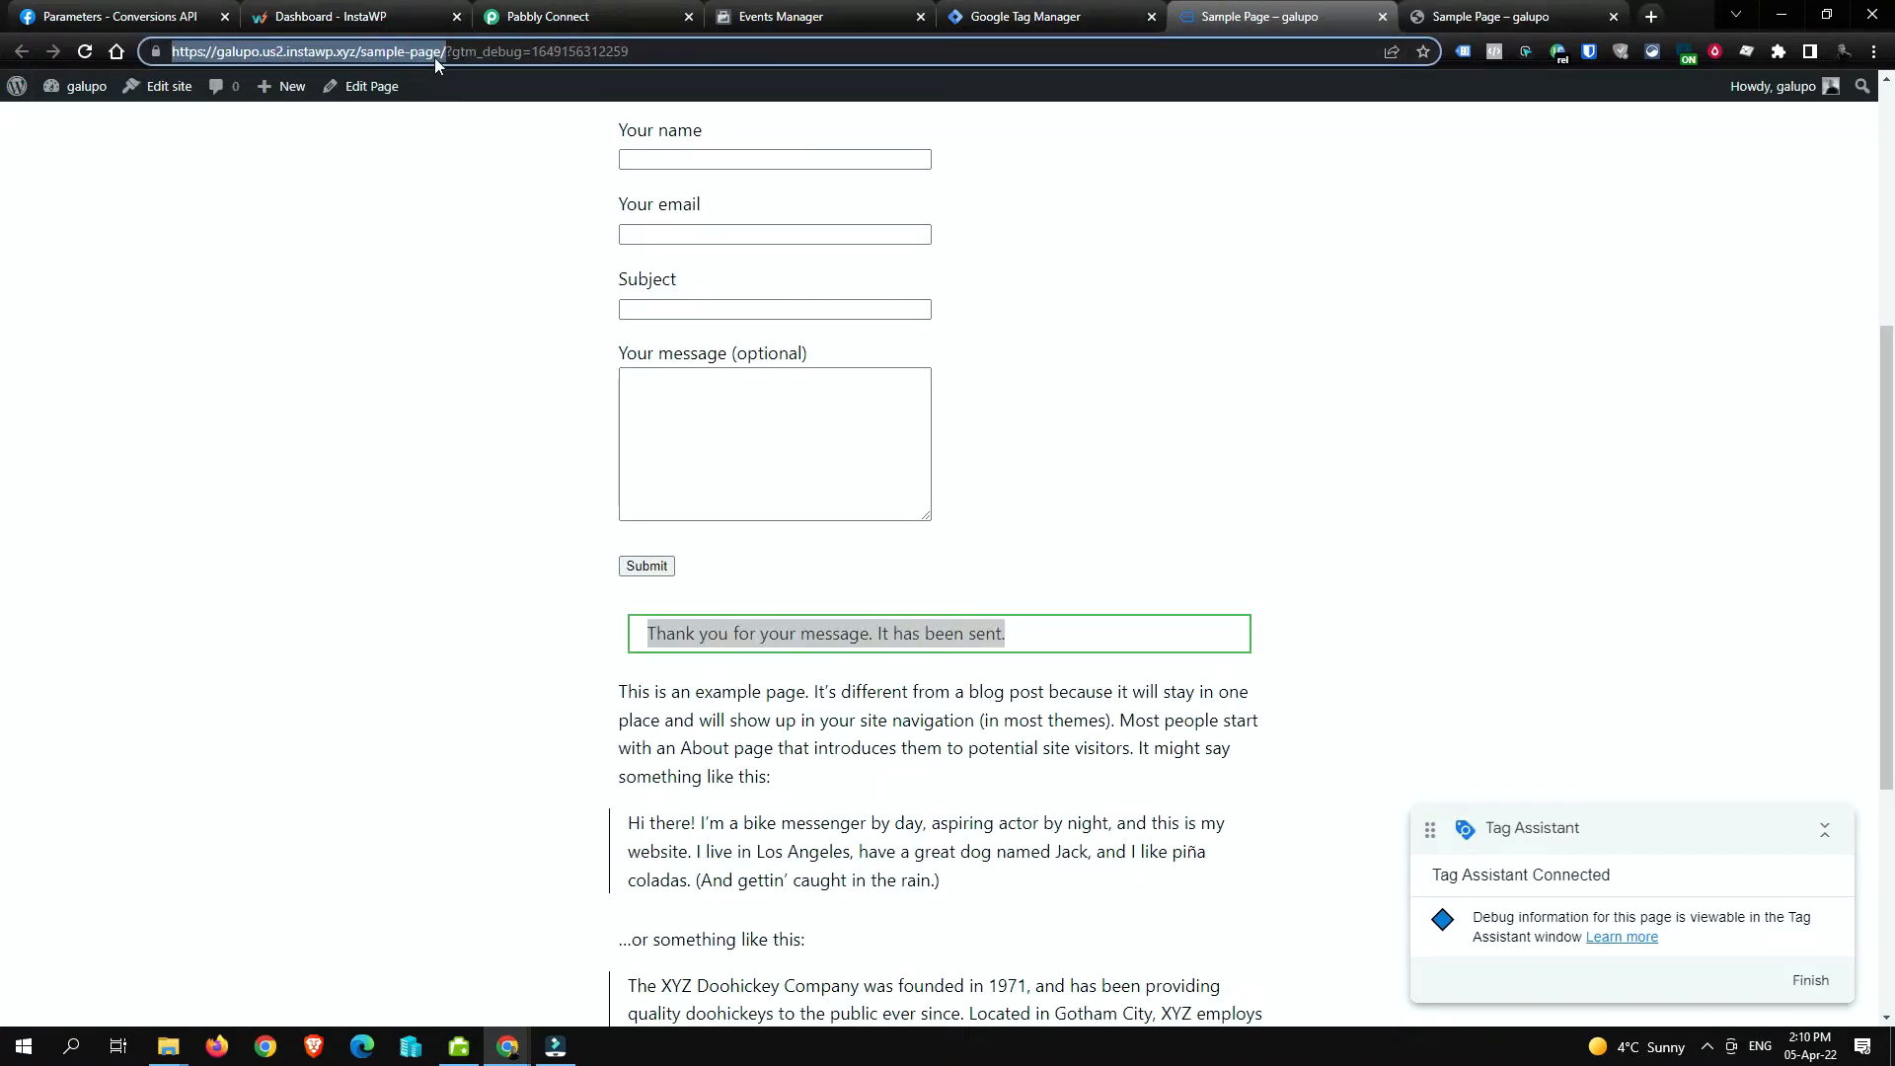
pyautogui.middleClick(1217, 12)
pyautogui.click(1044, 14)
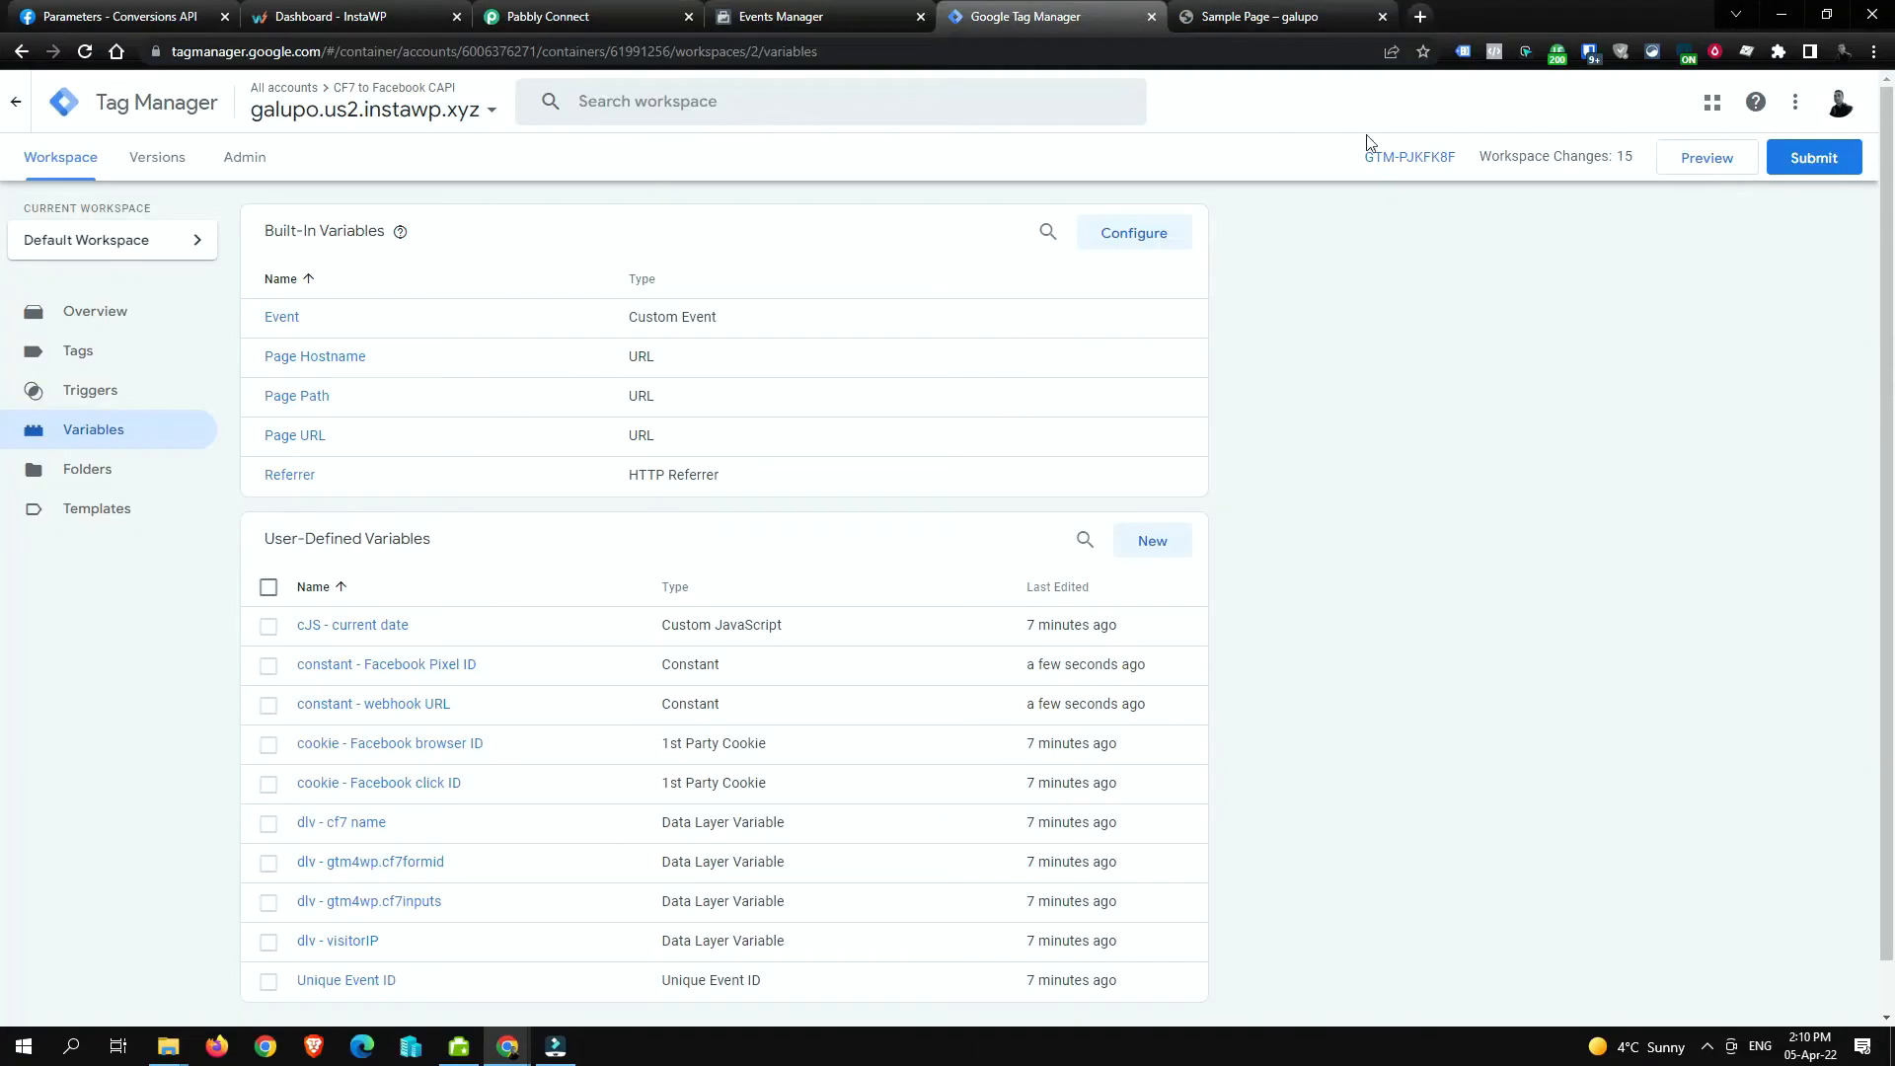
# Step: Connect a new preview session to the sample page URL, then go back to the variables
pyautogui.click(1688, 172)
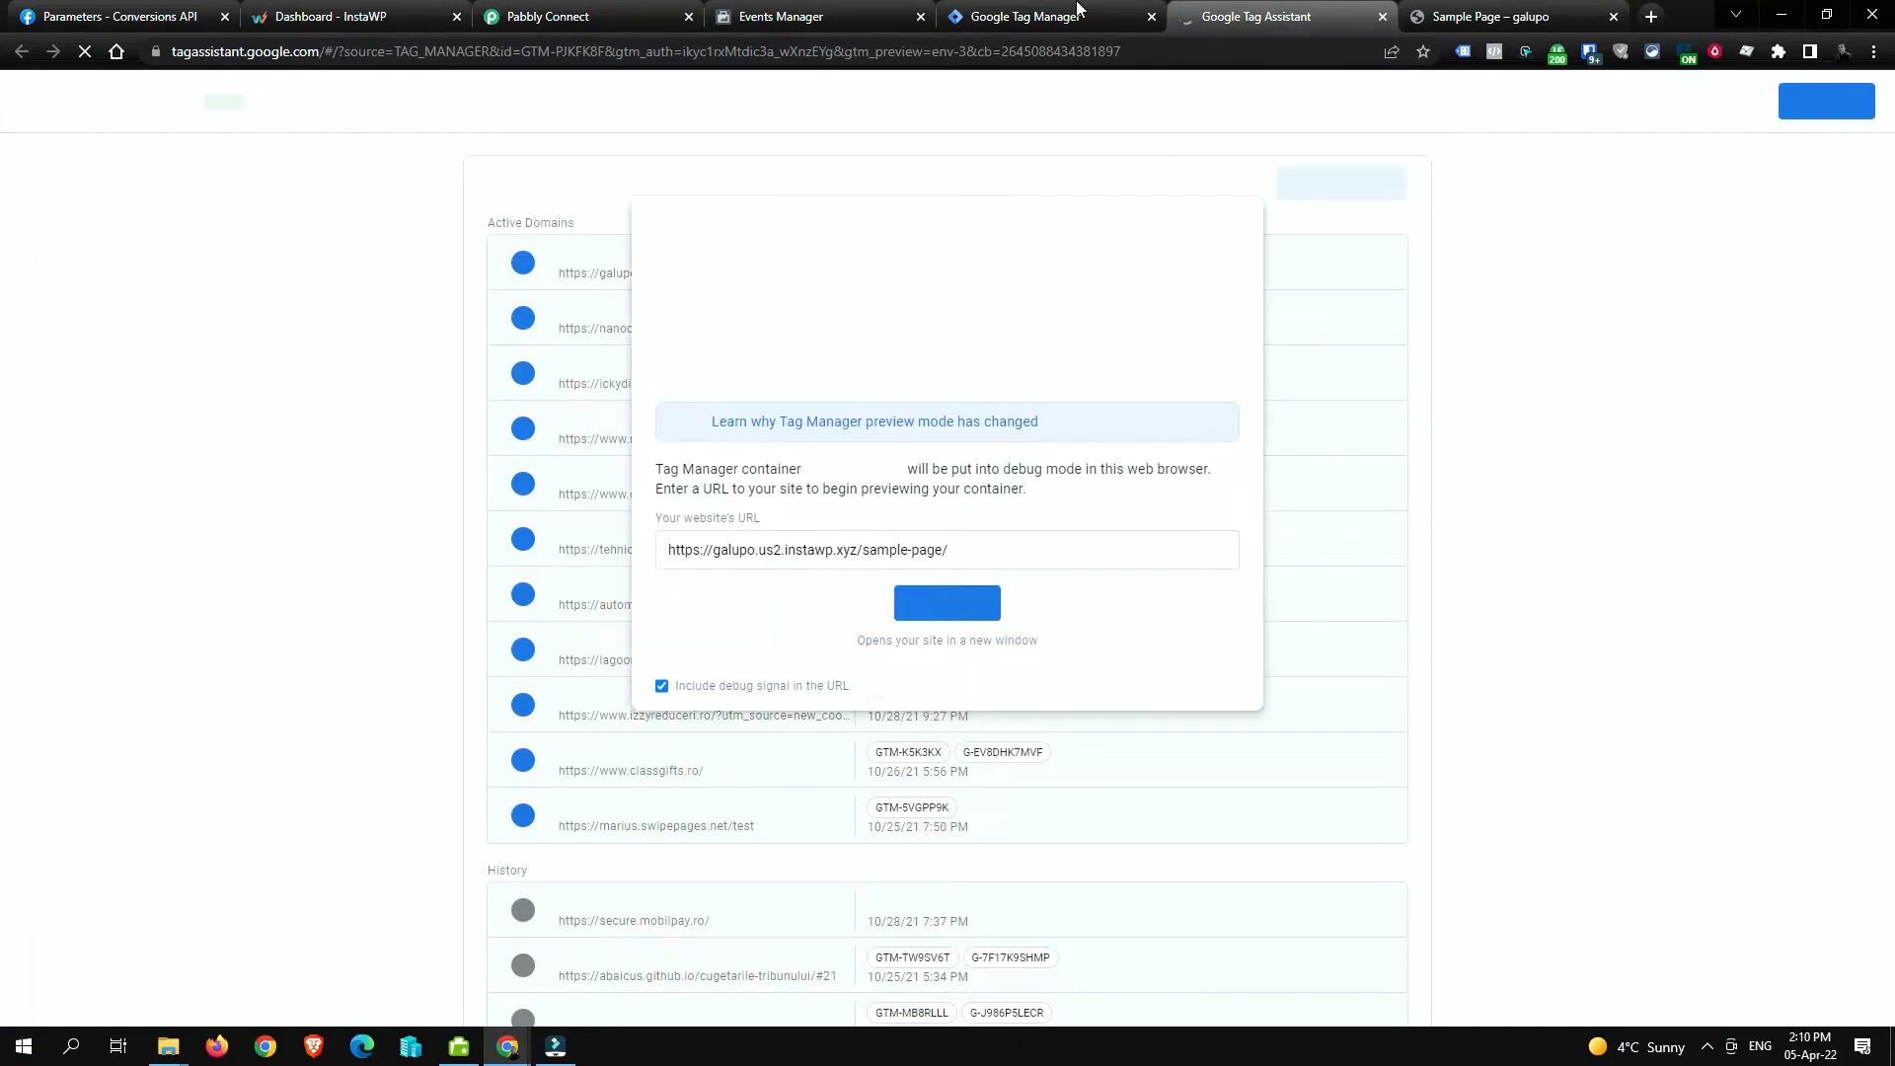
pyautogui.click(1016, 538)
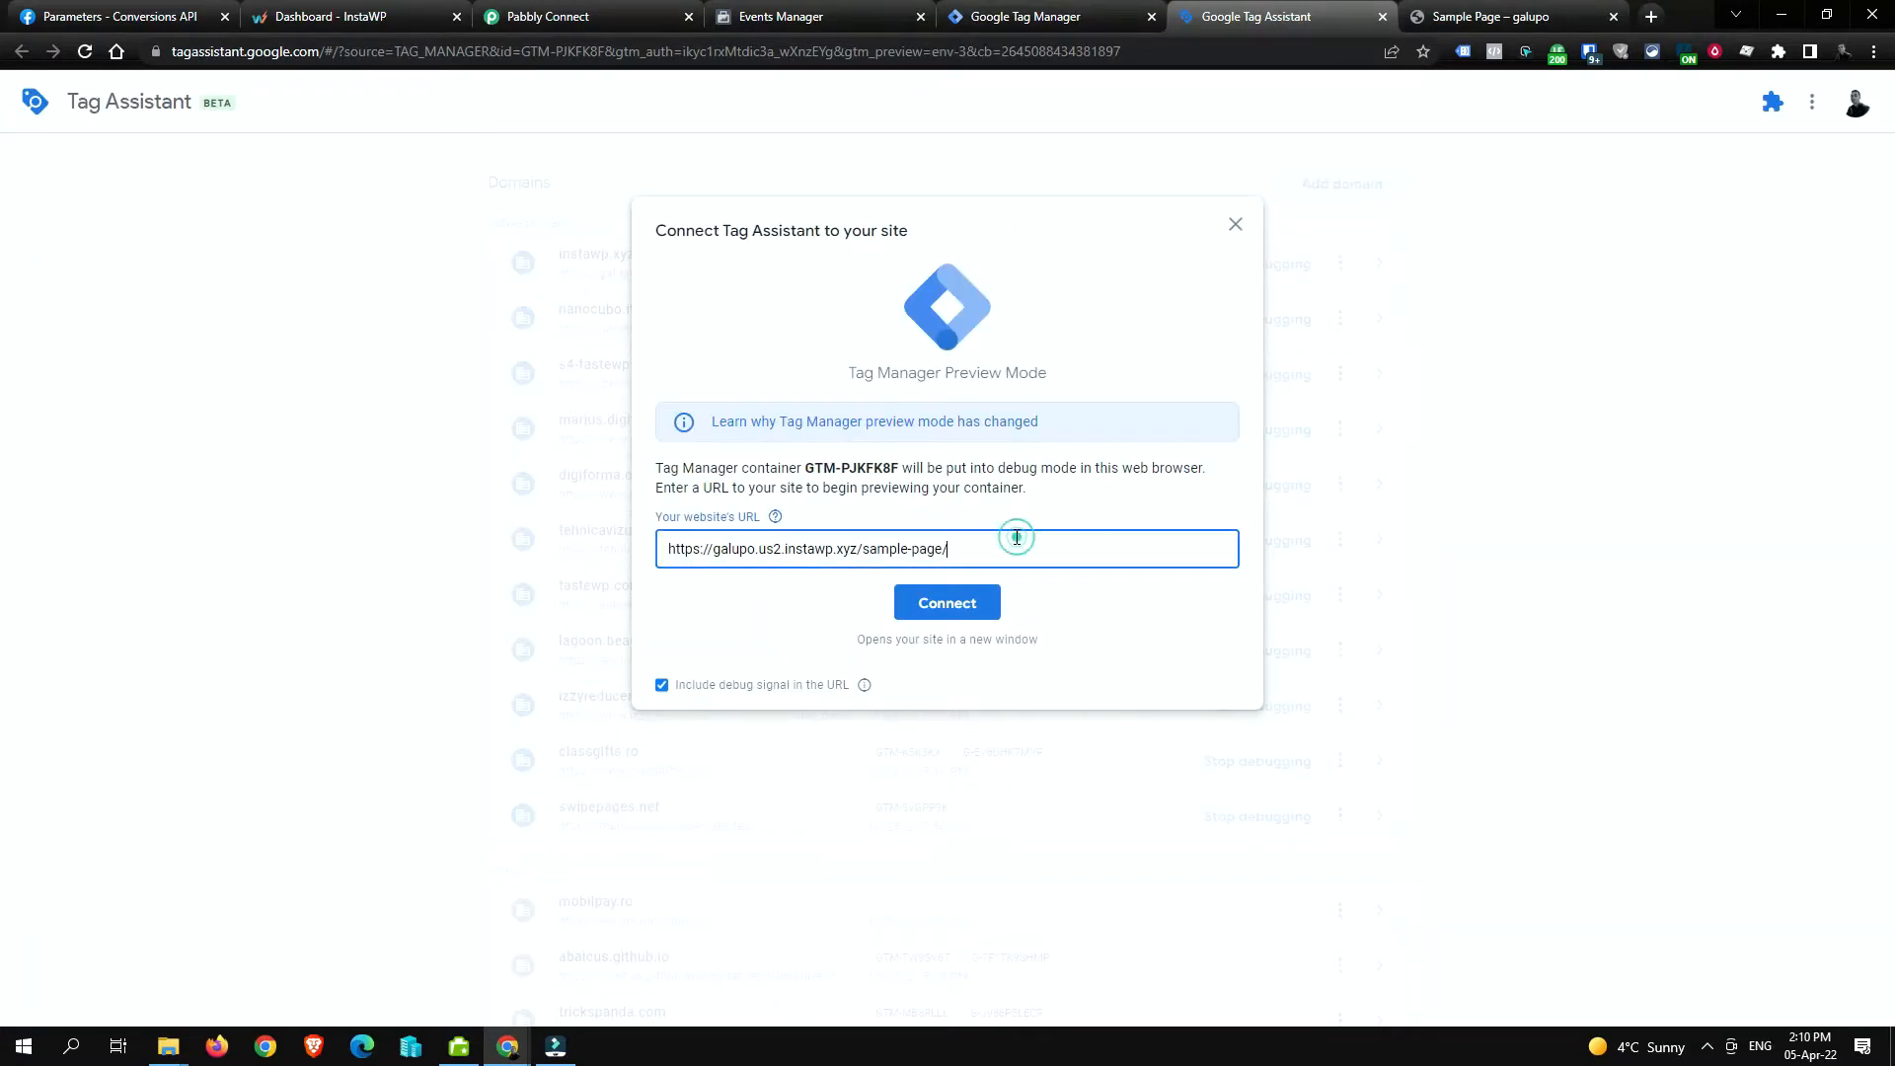
pyautogui.click(959, 599)
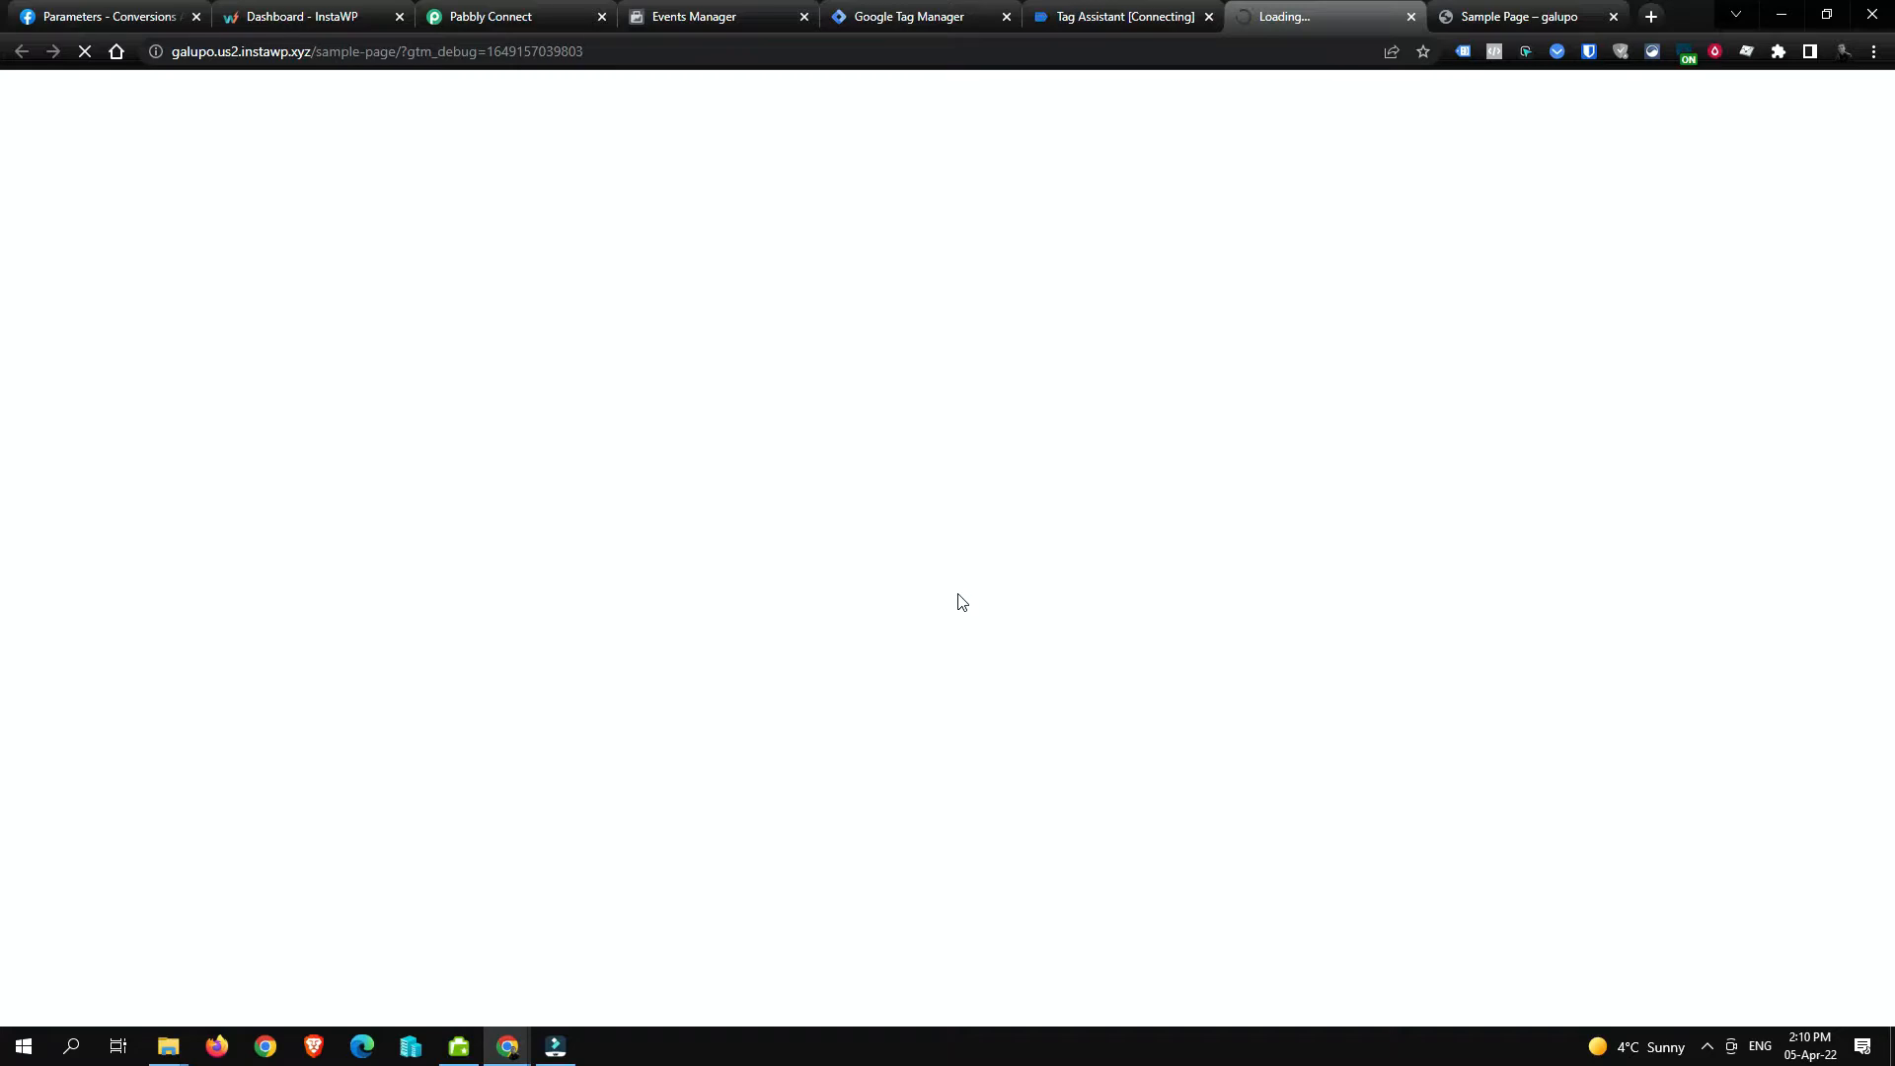
pyautogui.click(956, 14)
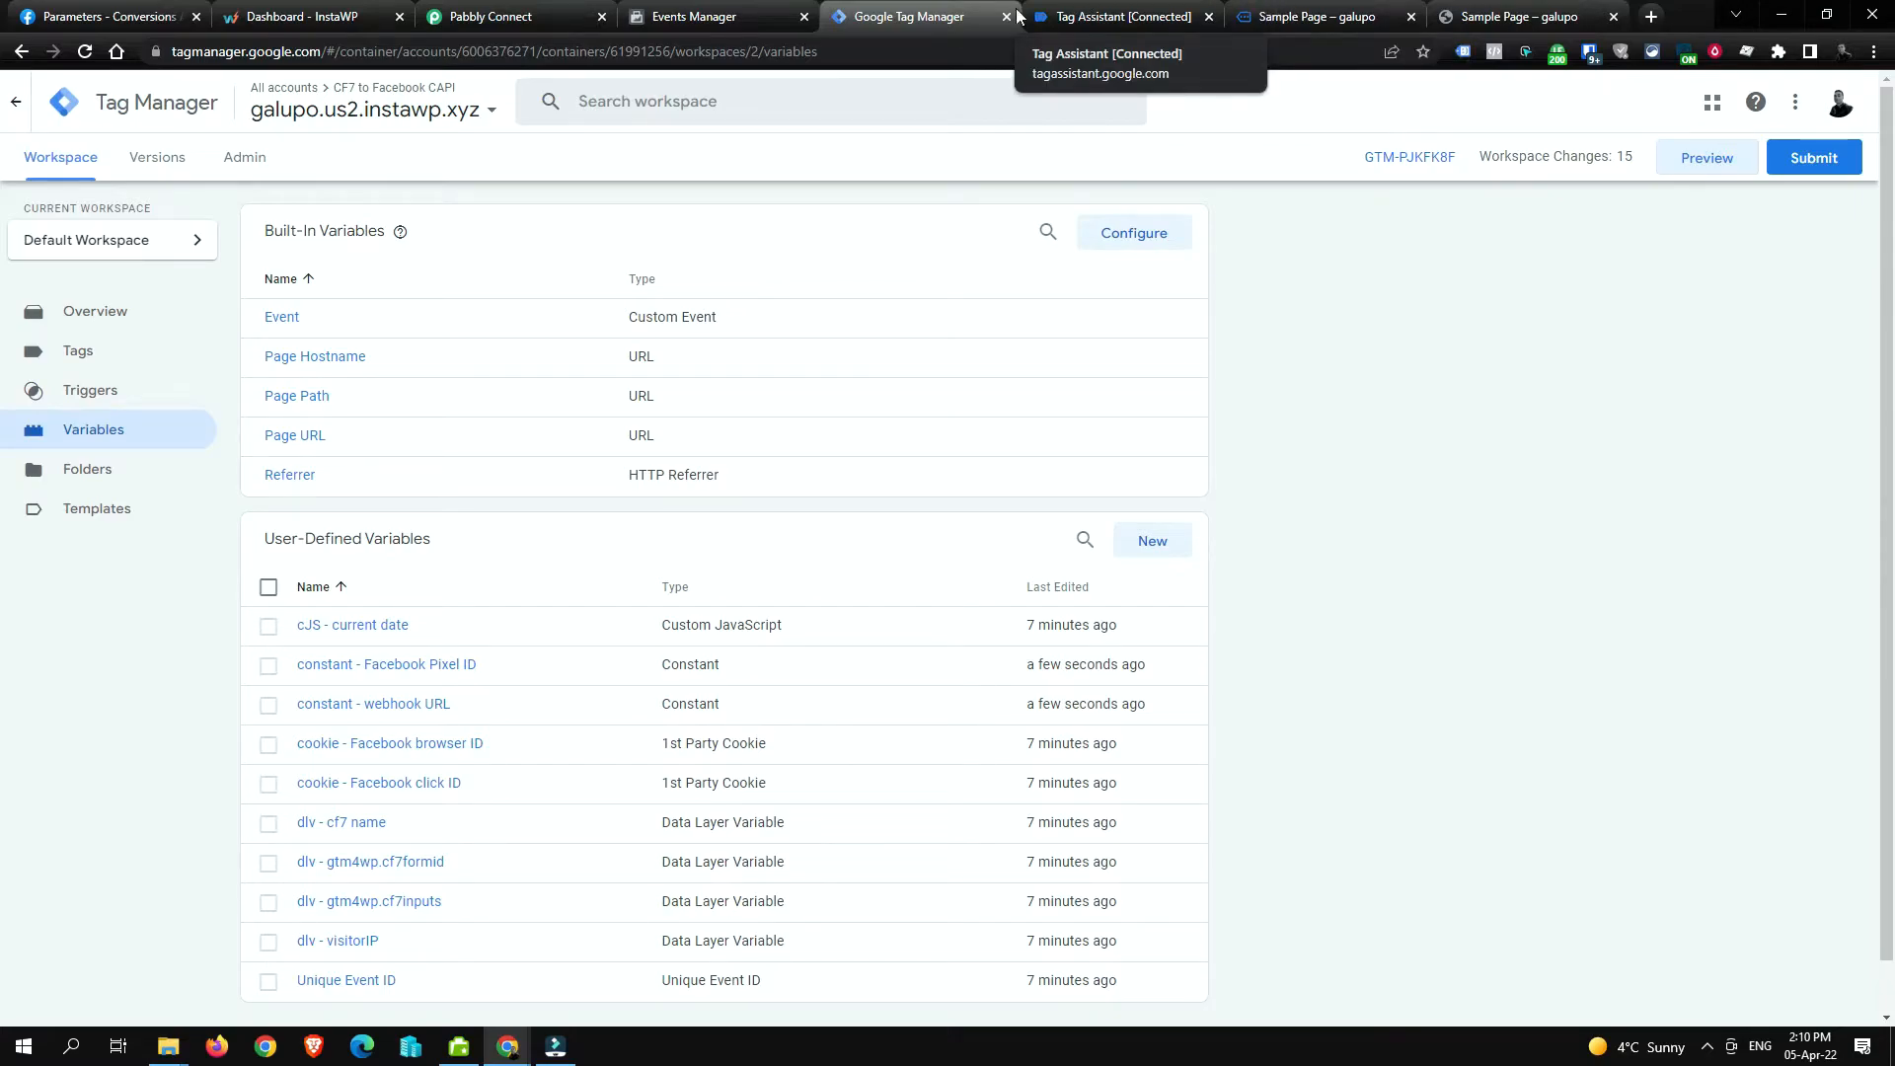
# Step: Fill the sample page form with a name, an e-mail, subject 'Hello' and message 'How are you data'
pyautogui.click(508, 14)
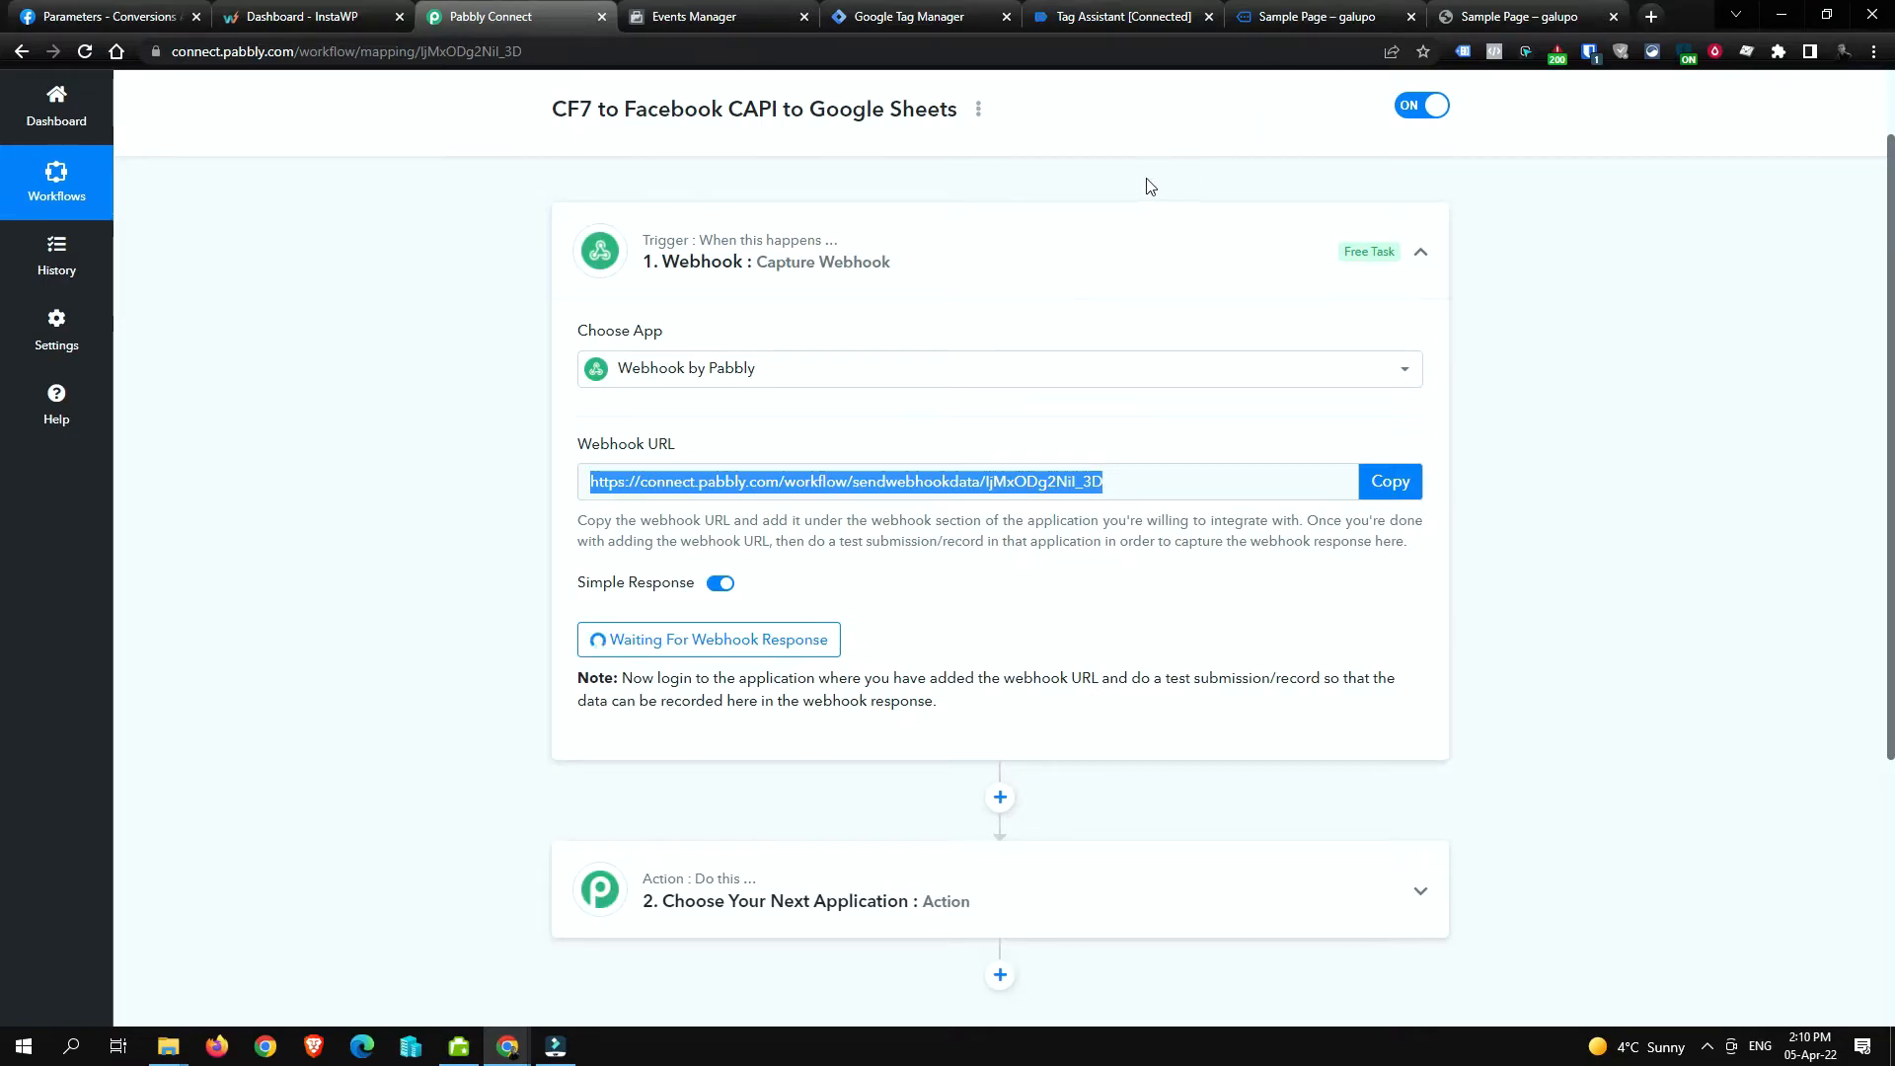
pyautogui.click(1286, 18)
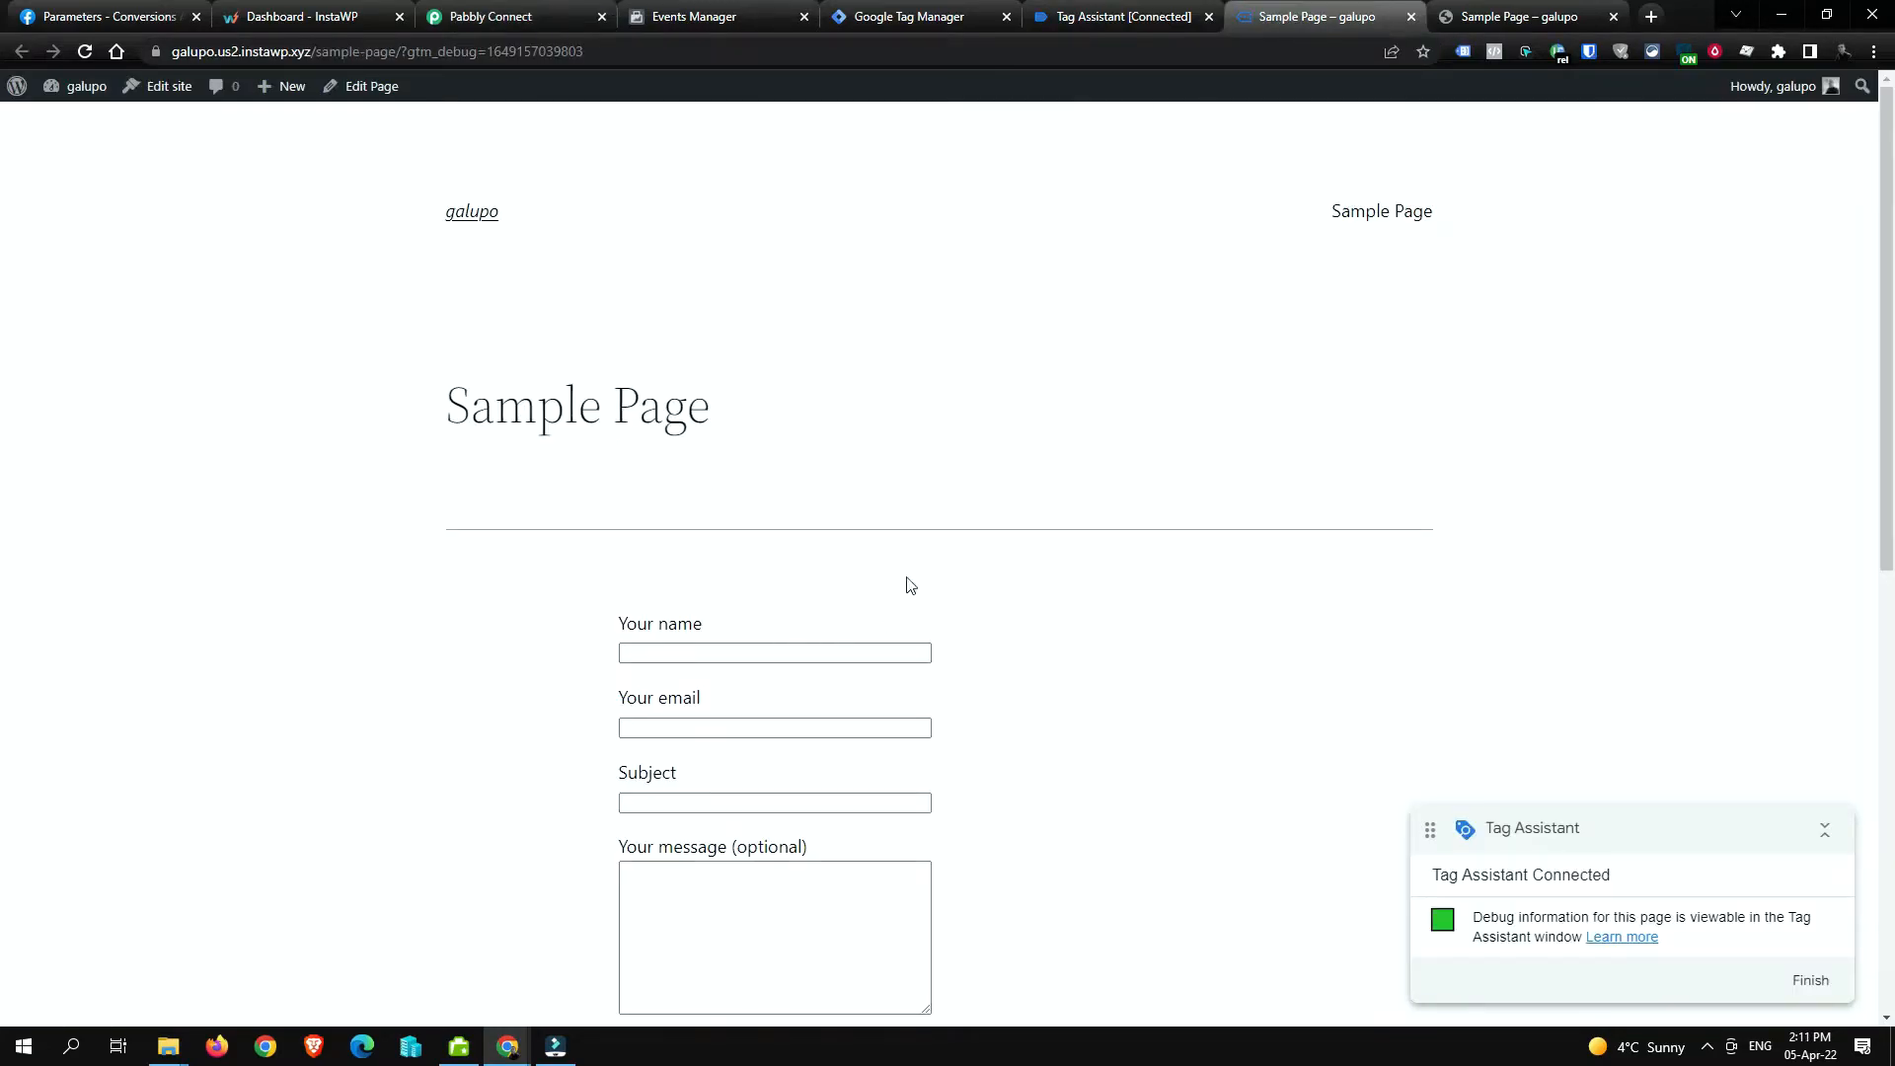
pyautogui.scroll(-2, 1119, 590)
pyautogui.click(768, 457)
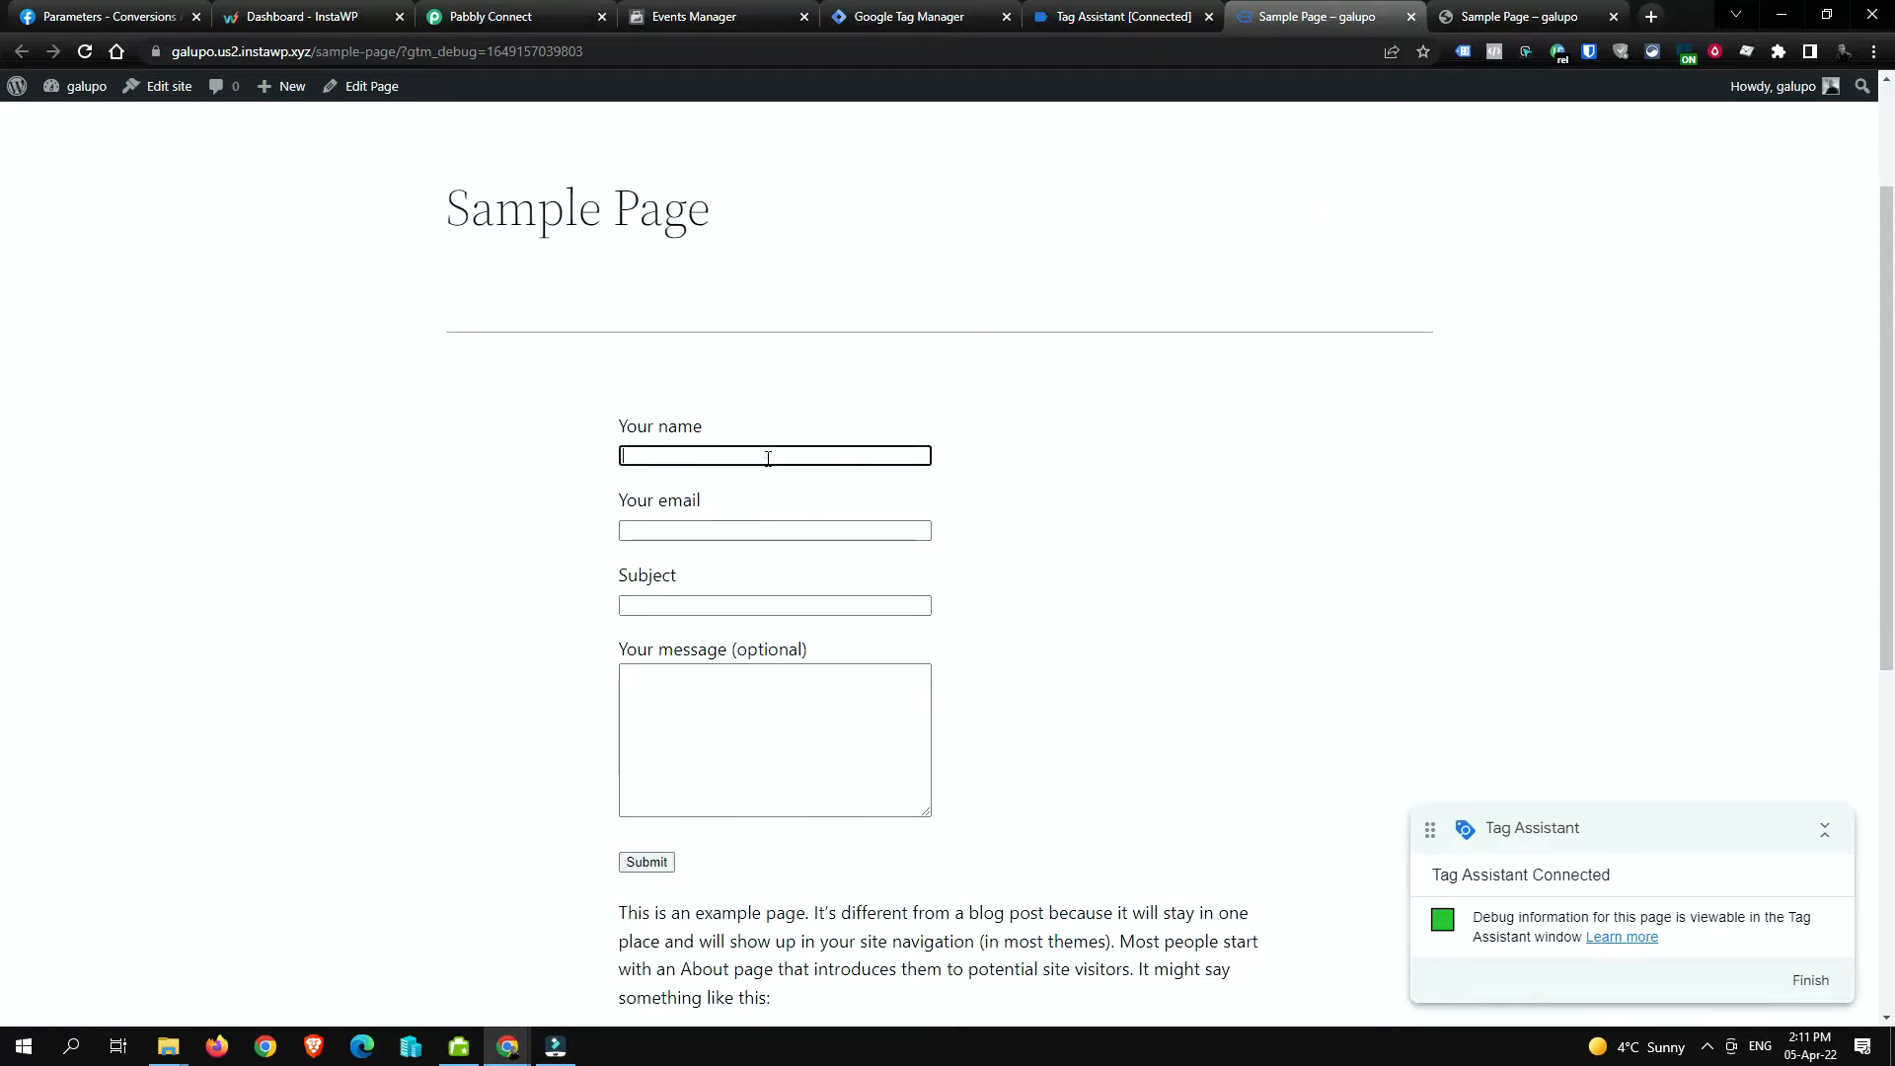
pyautogui.write('Marius')
pyautogui.press('Tab')
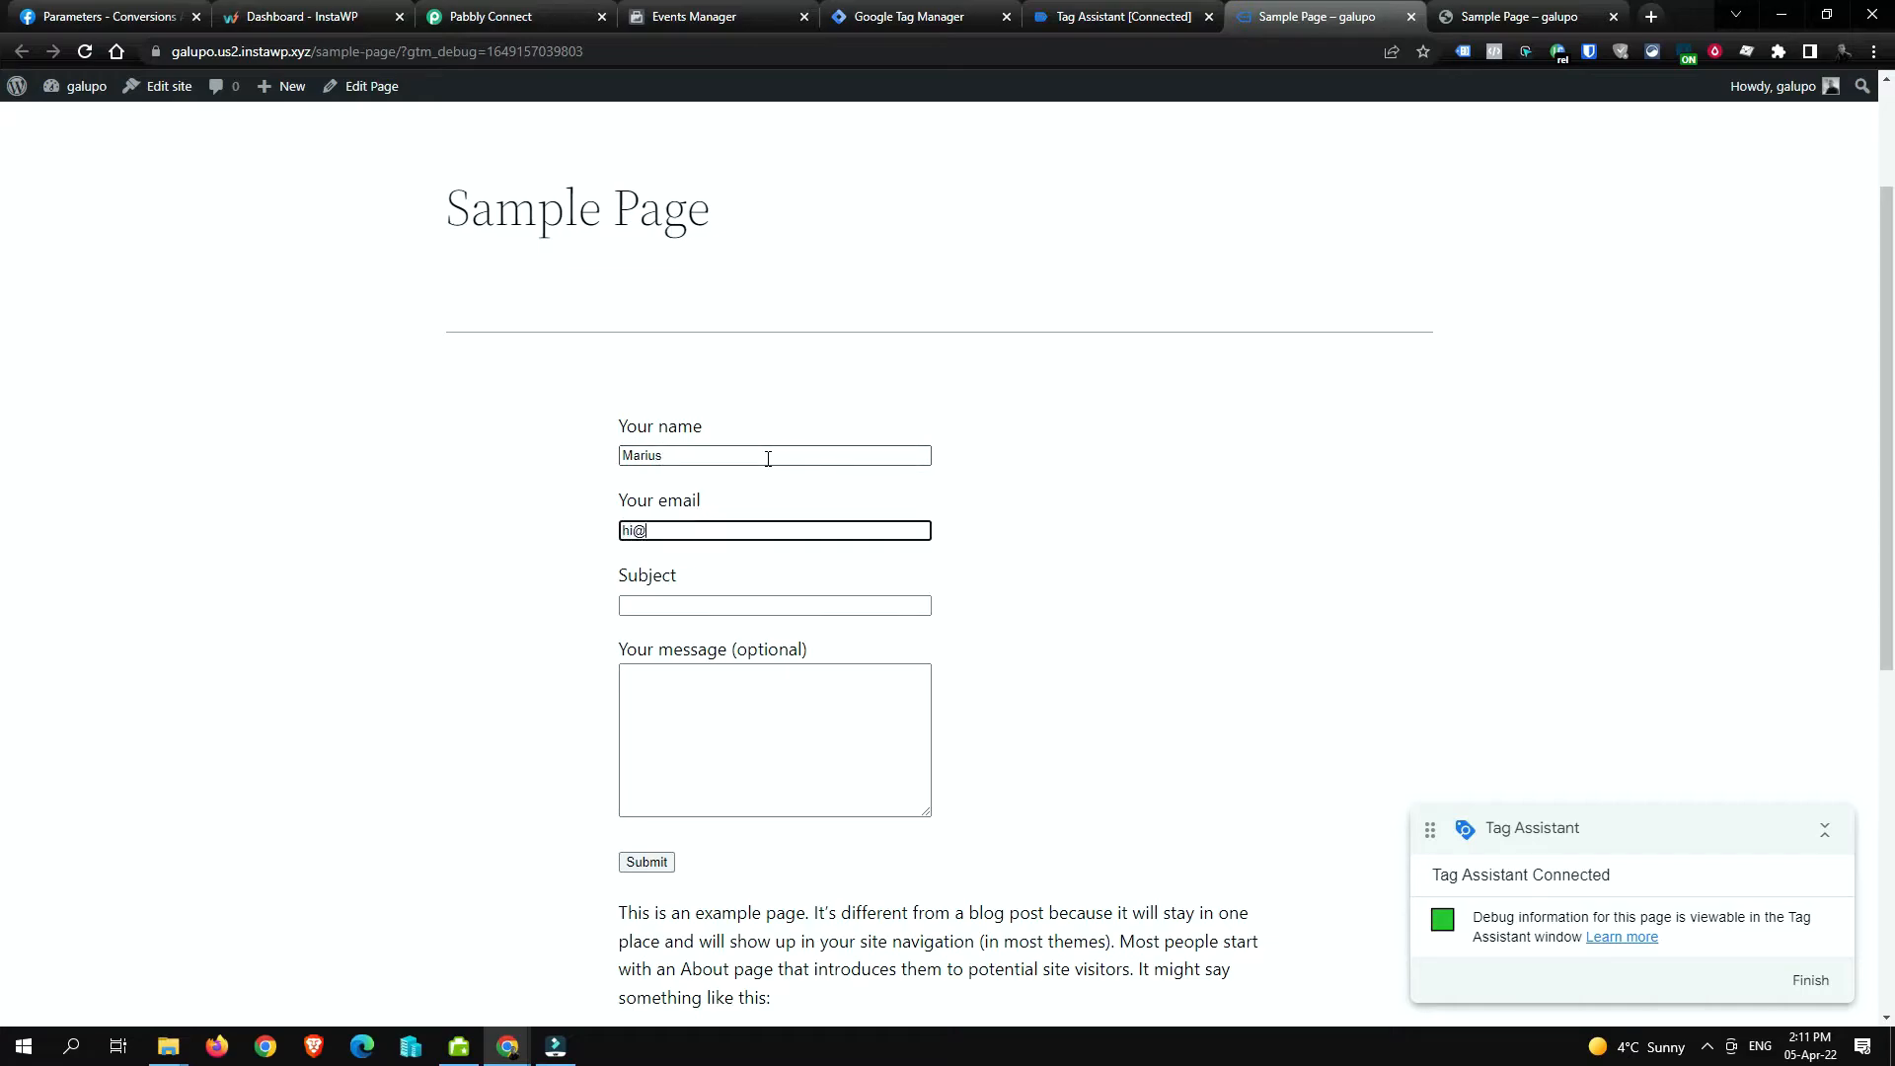
pyautogui.press('Tab')
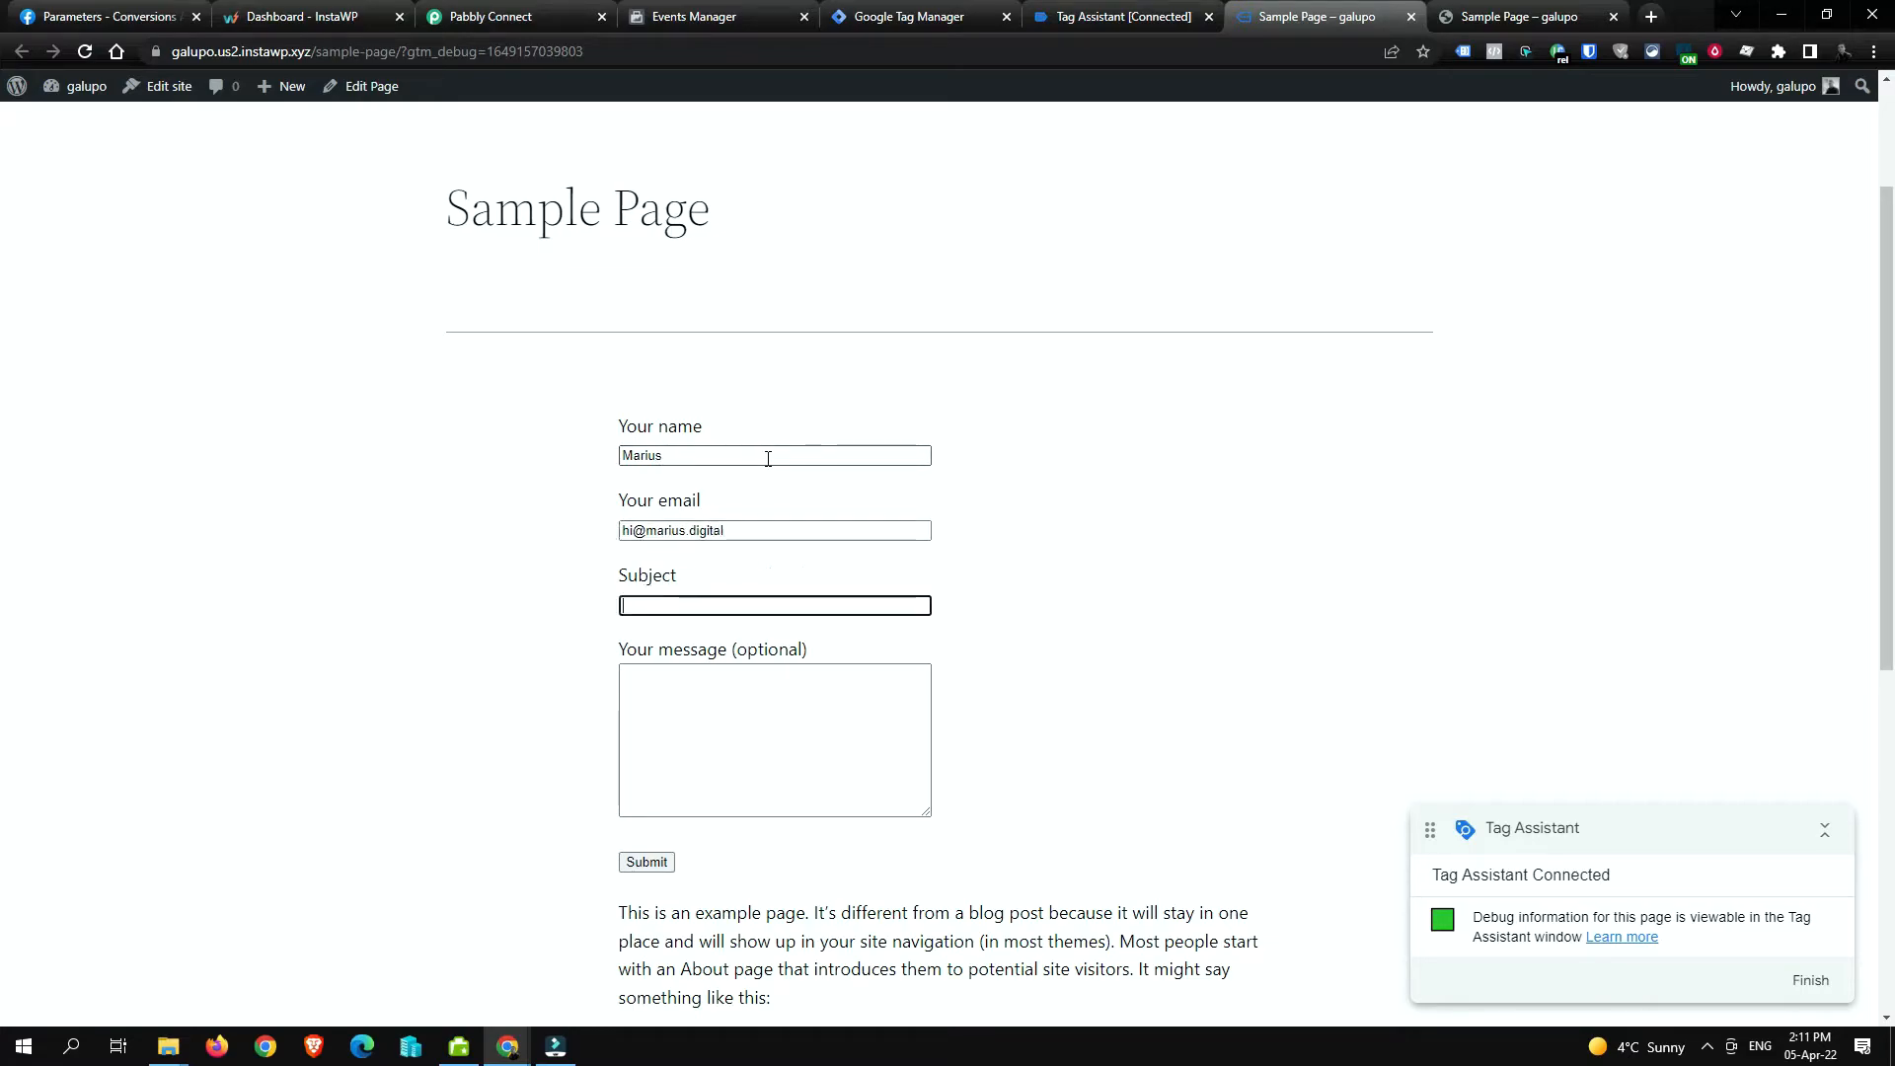
pyautogui.write('Hello')
pyautogui.press('Tab')
pyautogui.write('How are you data')
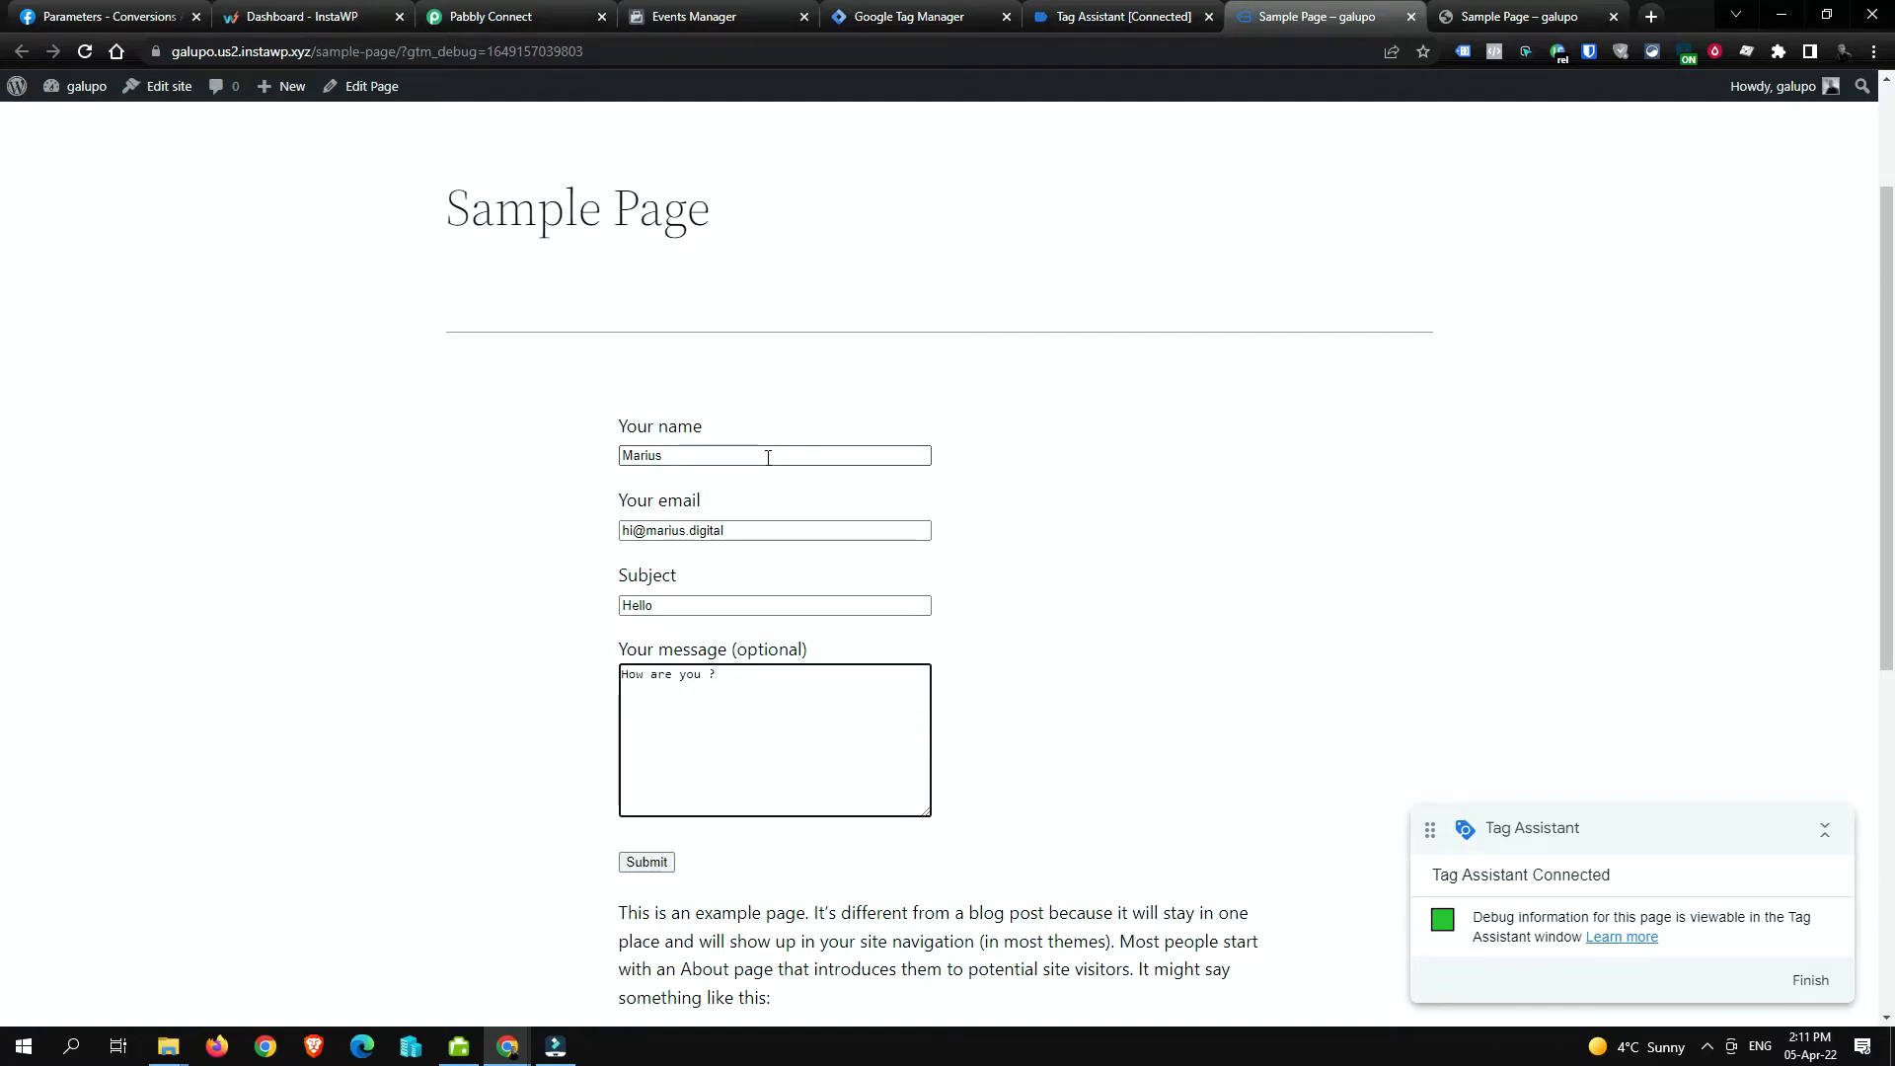
# Step: Submit the contact form and highlight the message-sent confirmation
pyautogui.click(644, 865)
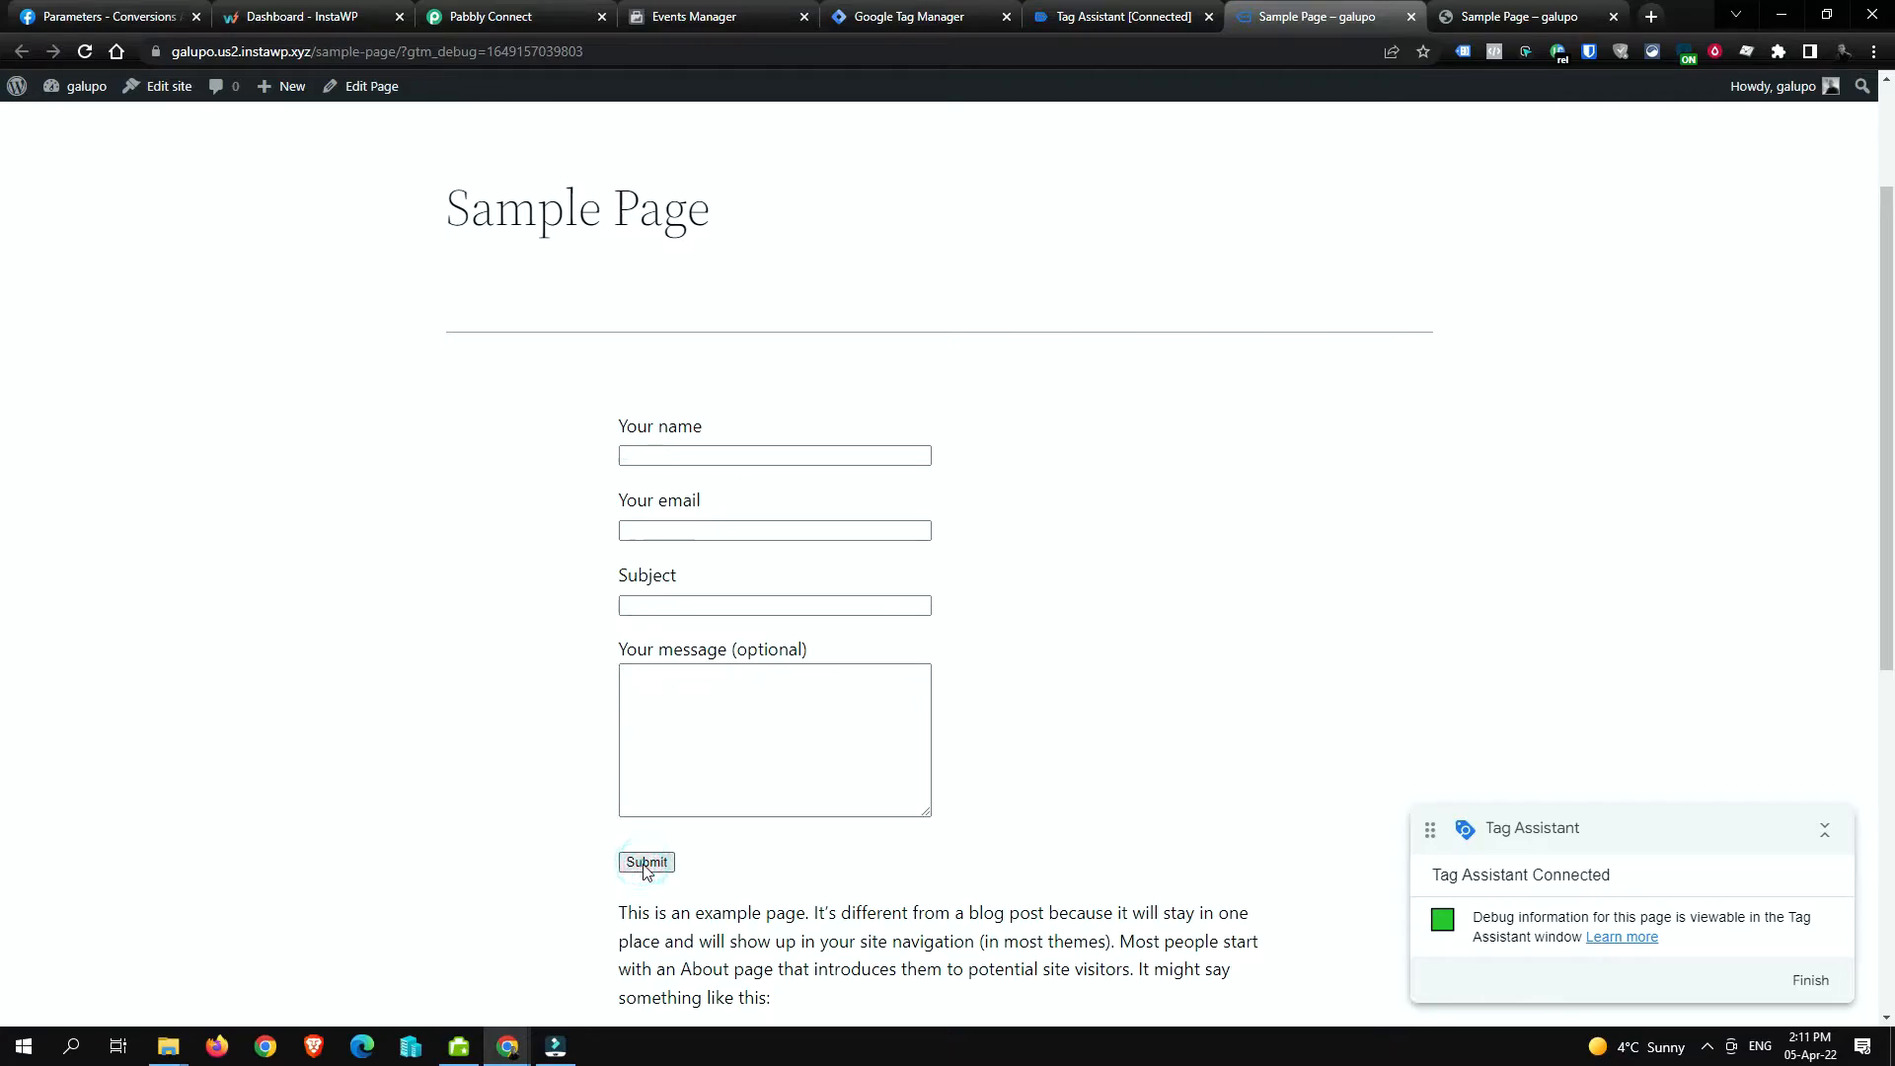
pyautogui.scroll(-1, 734, 834)
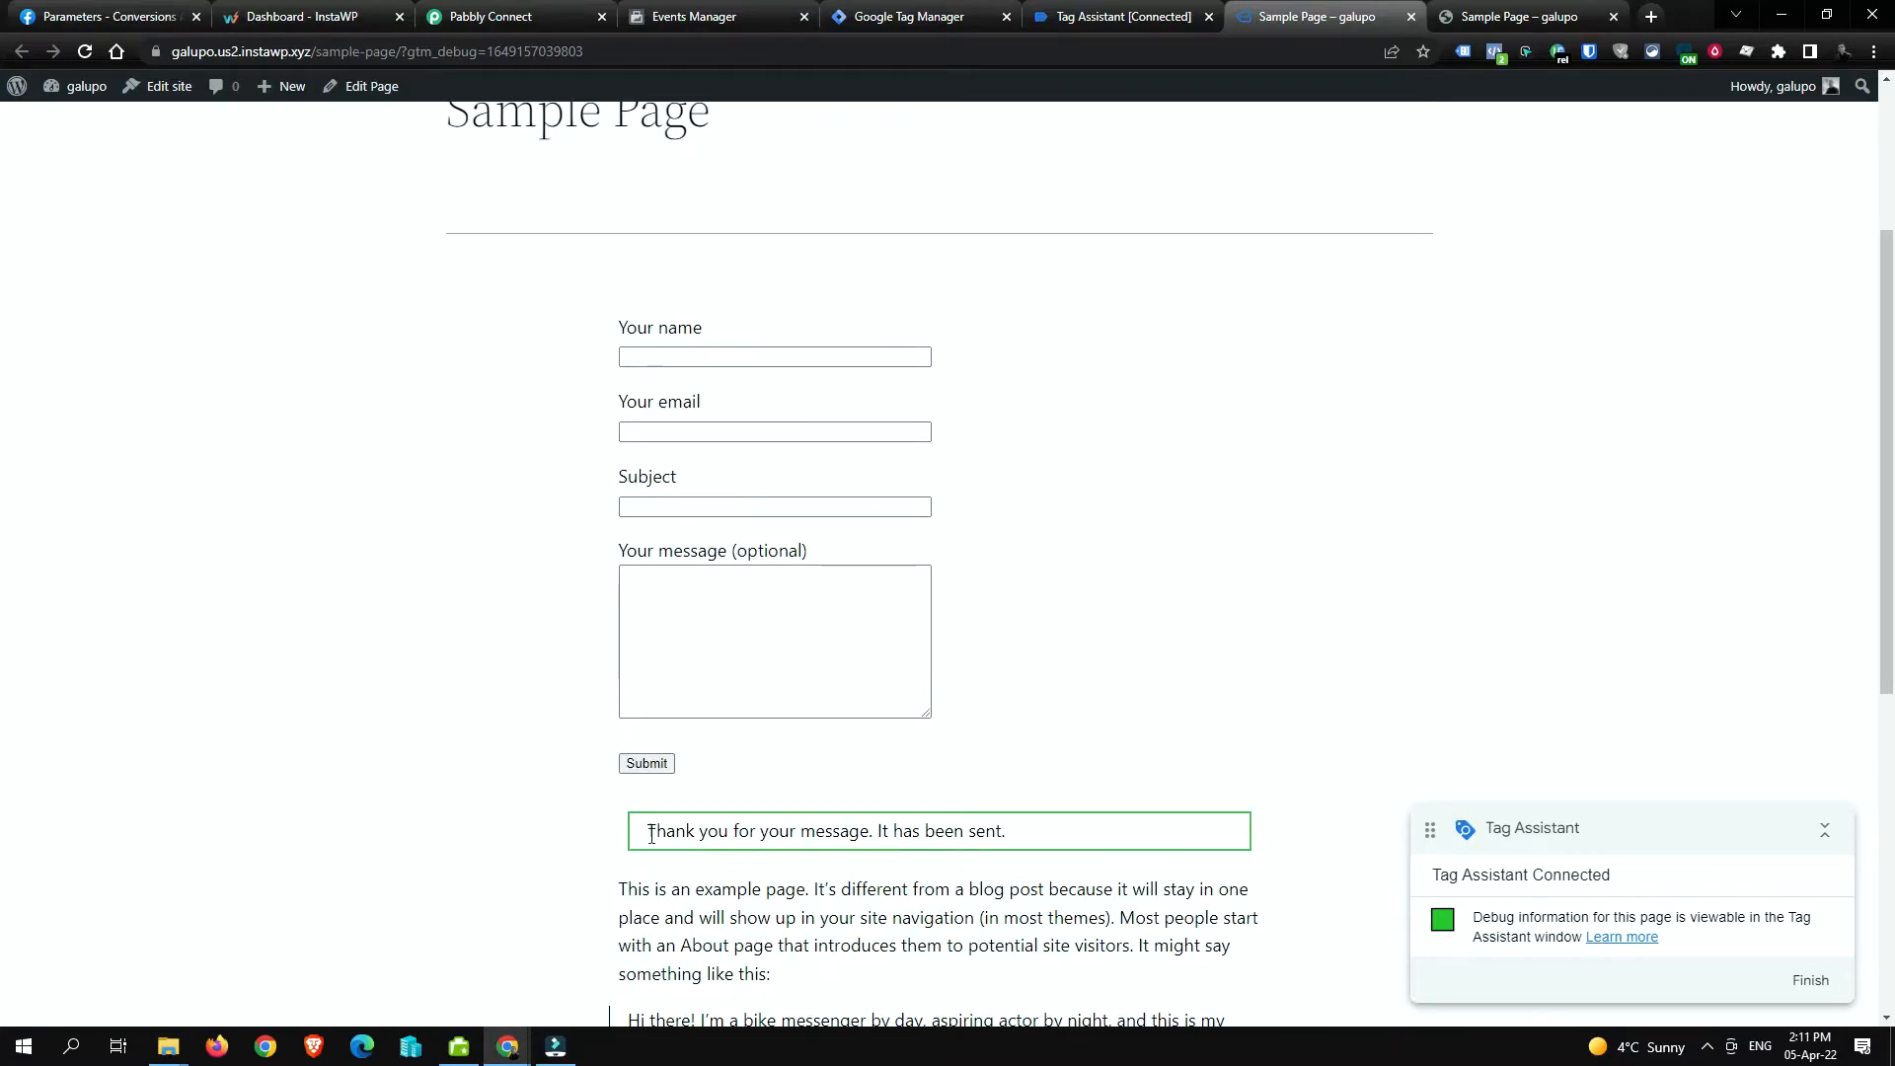
pyautogui.moveTo(650, 834); pyautogui.dragTo(1058, 838)
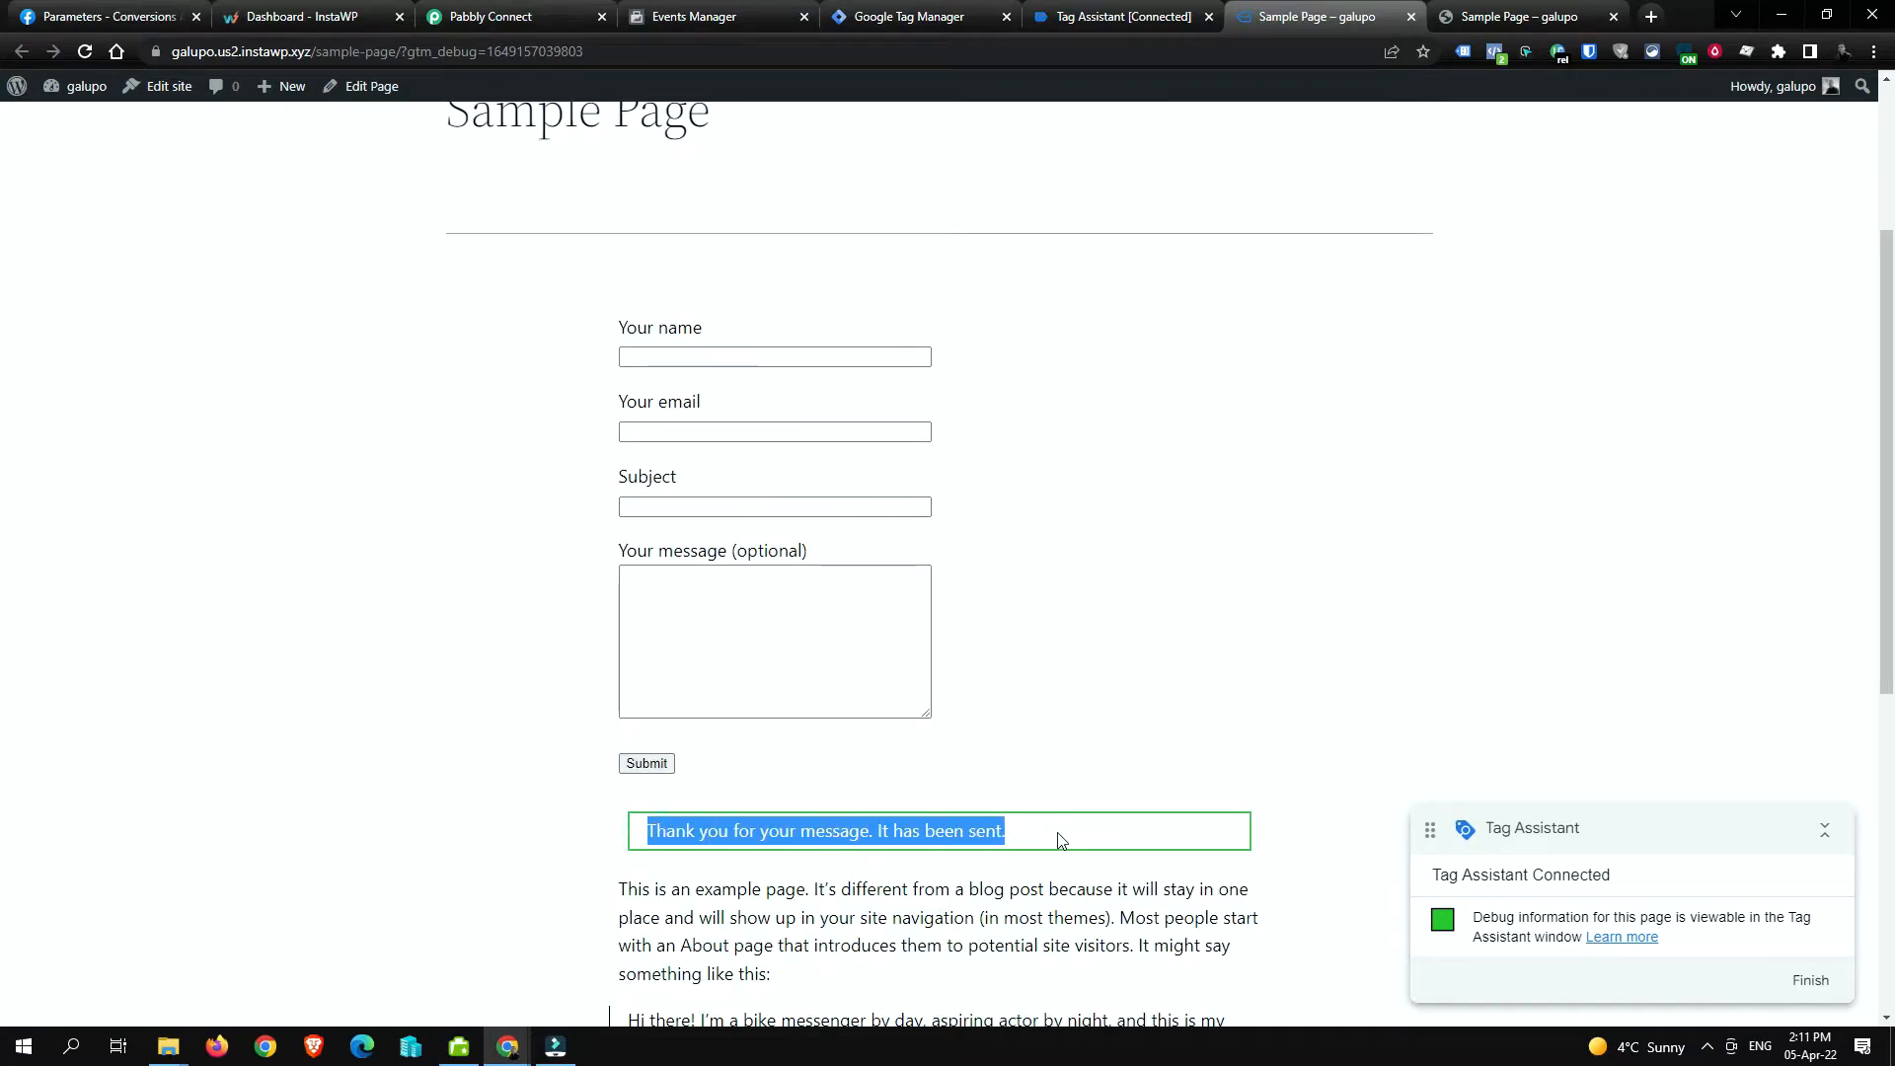
# Step: Confirm in Facebook Pixel Helper that a Lead event fired, then go to Events Manager for the Tests pixel
pyautogui.click(1495, 54)
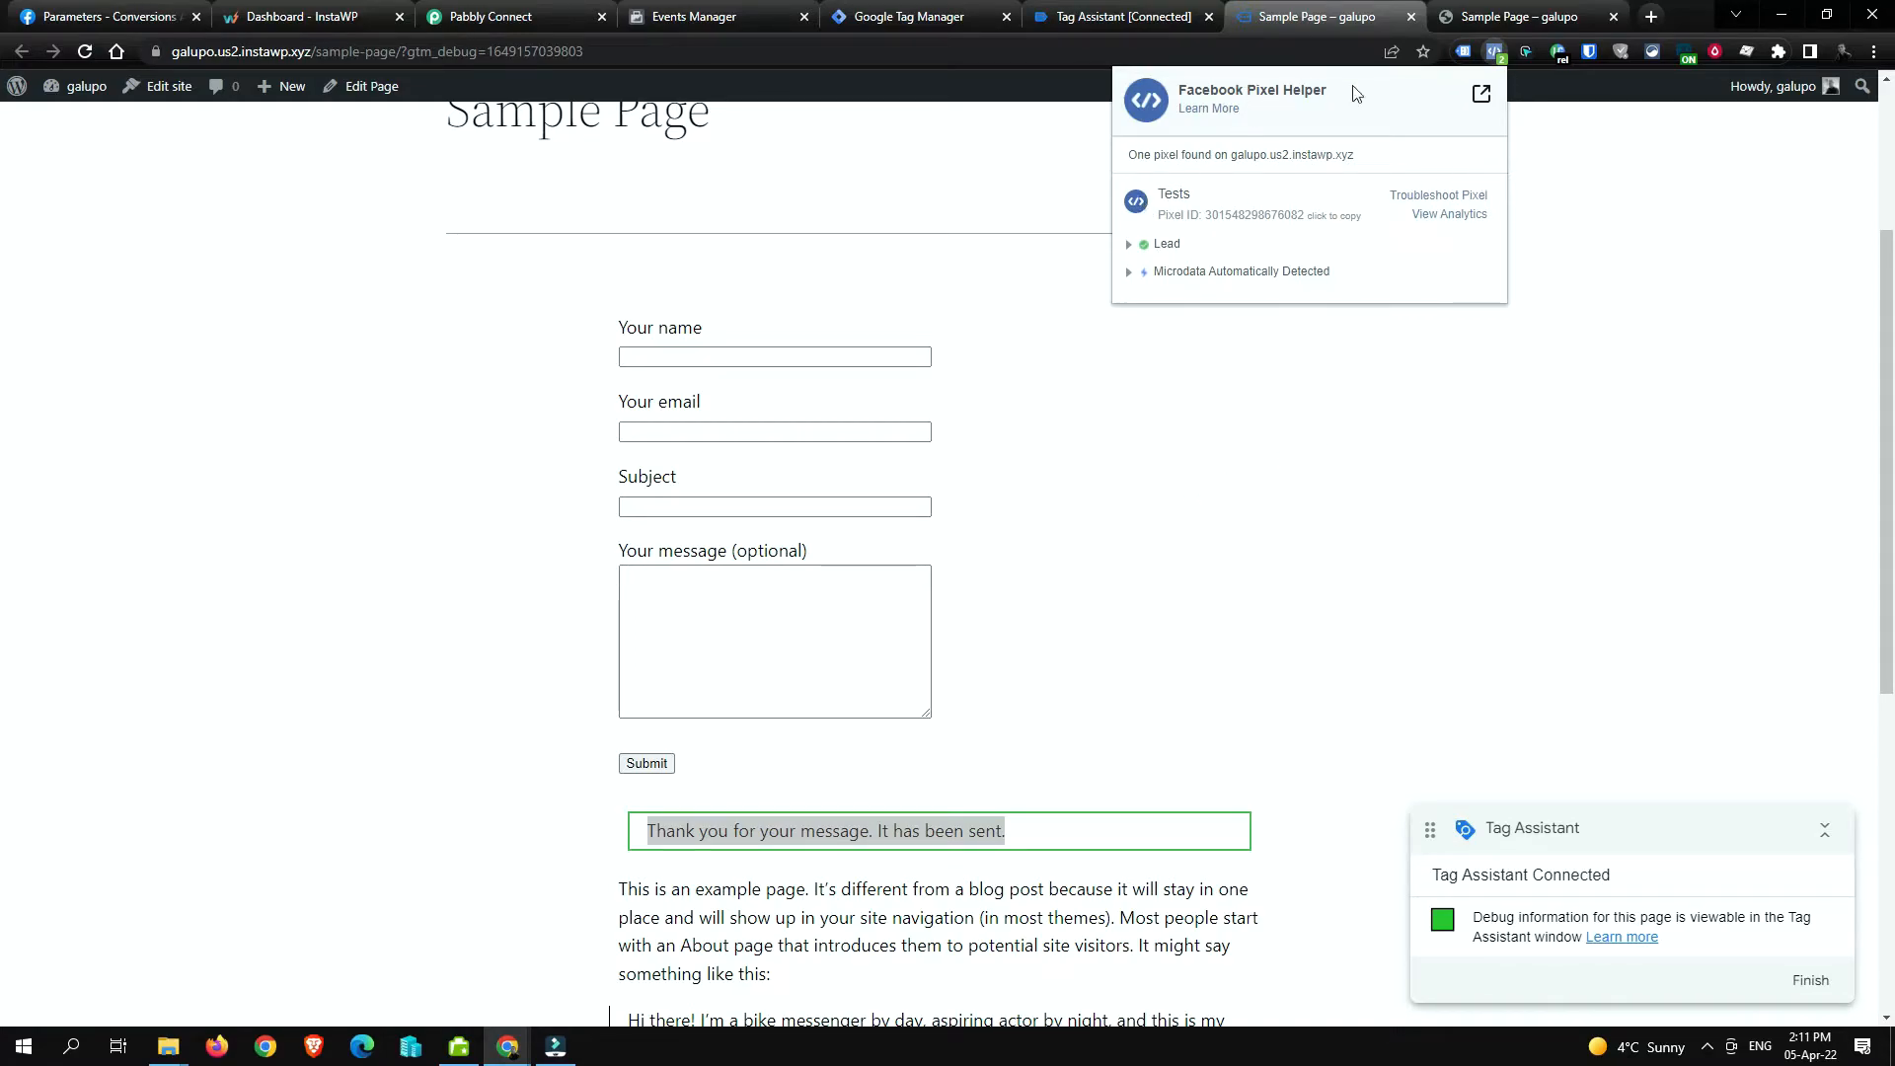
pyautogui.moveTo(1219, 79); pyautogui.dragTo(1351, 87)
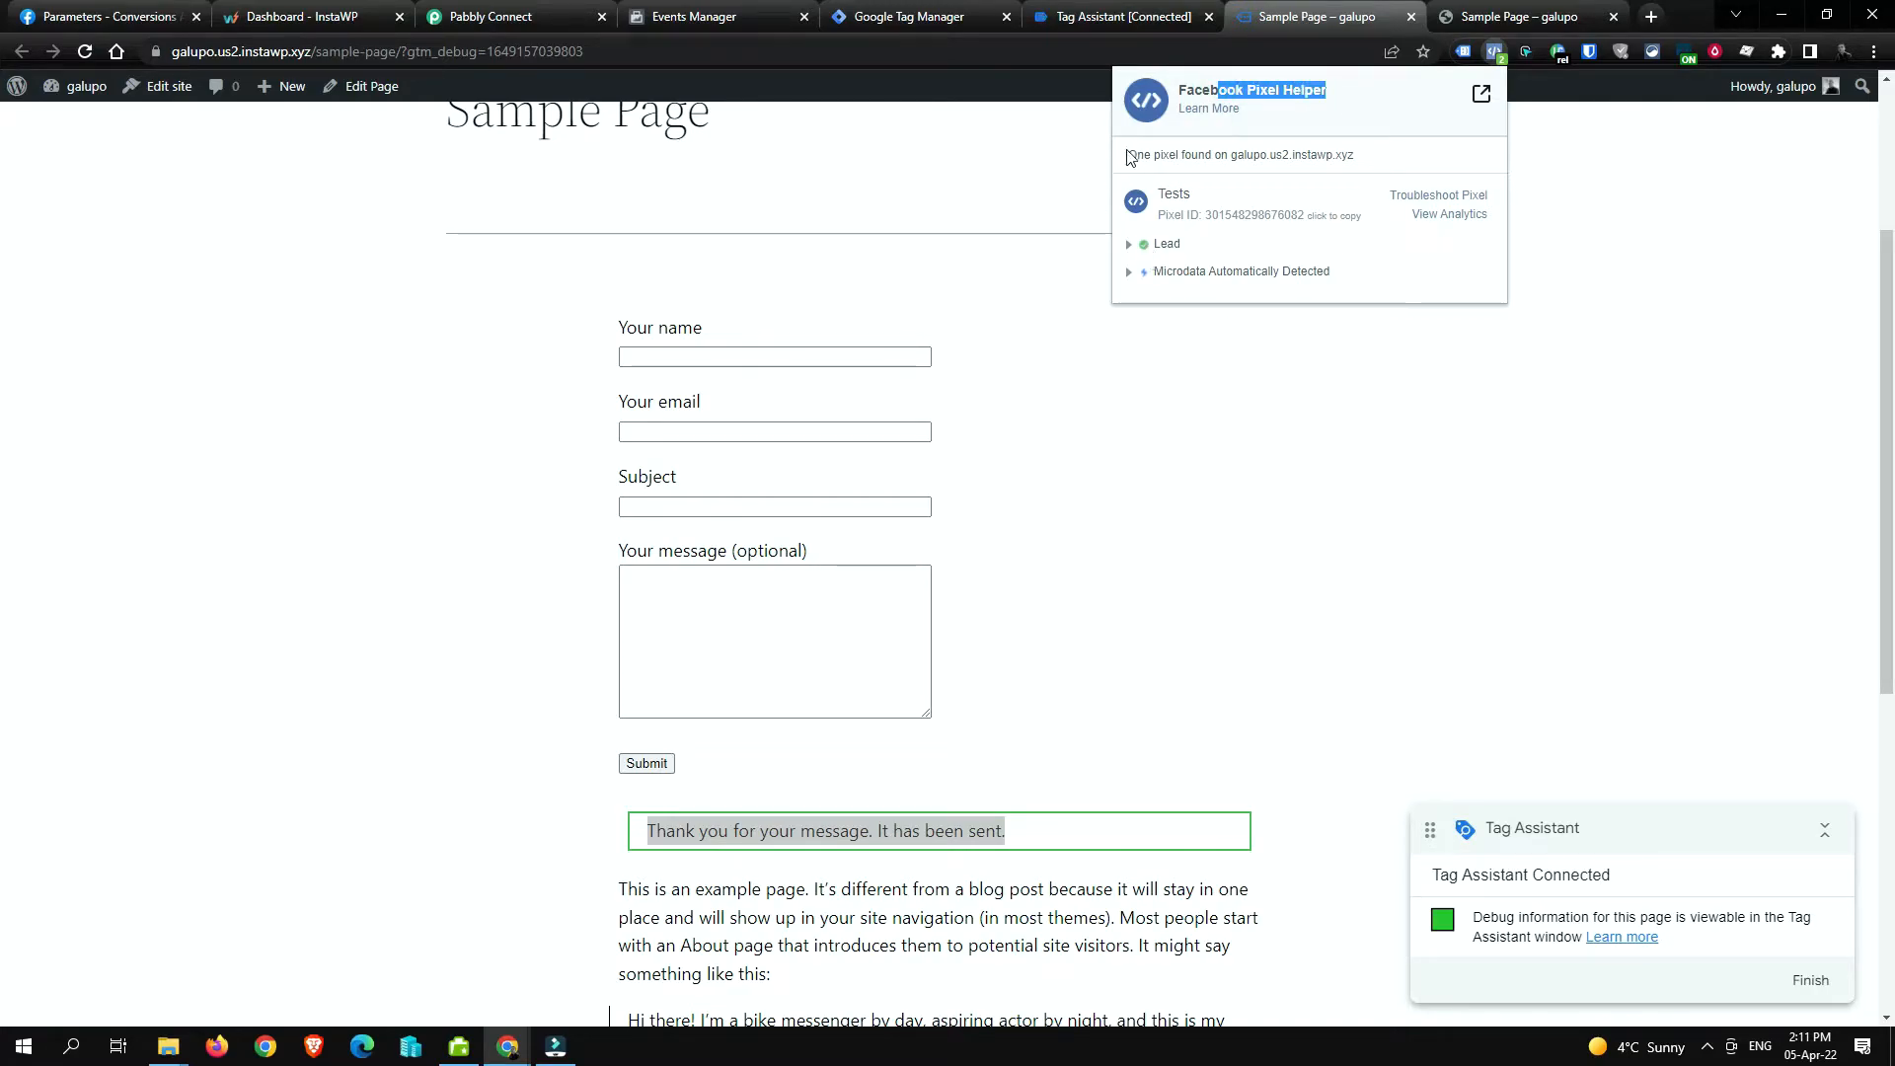
pyautogui.click(694, 17)
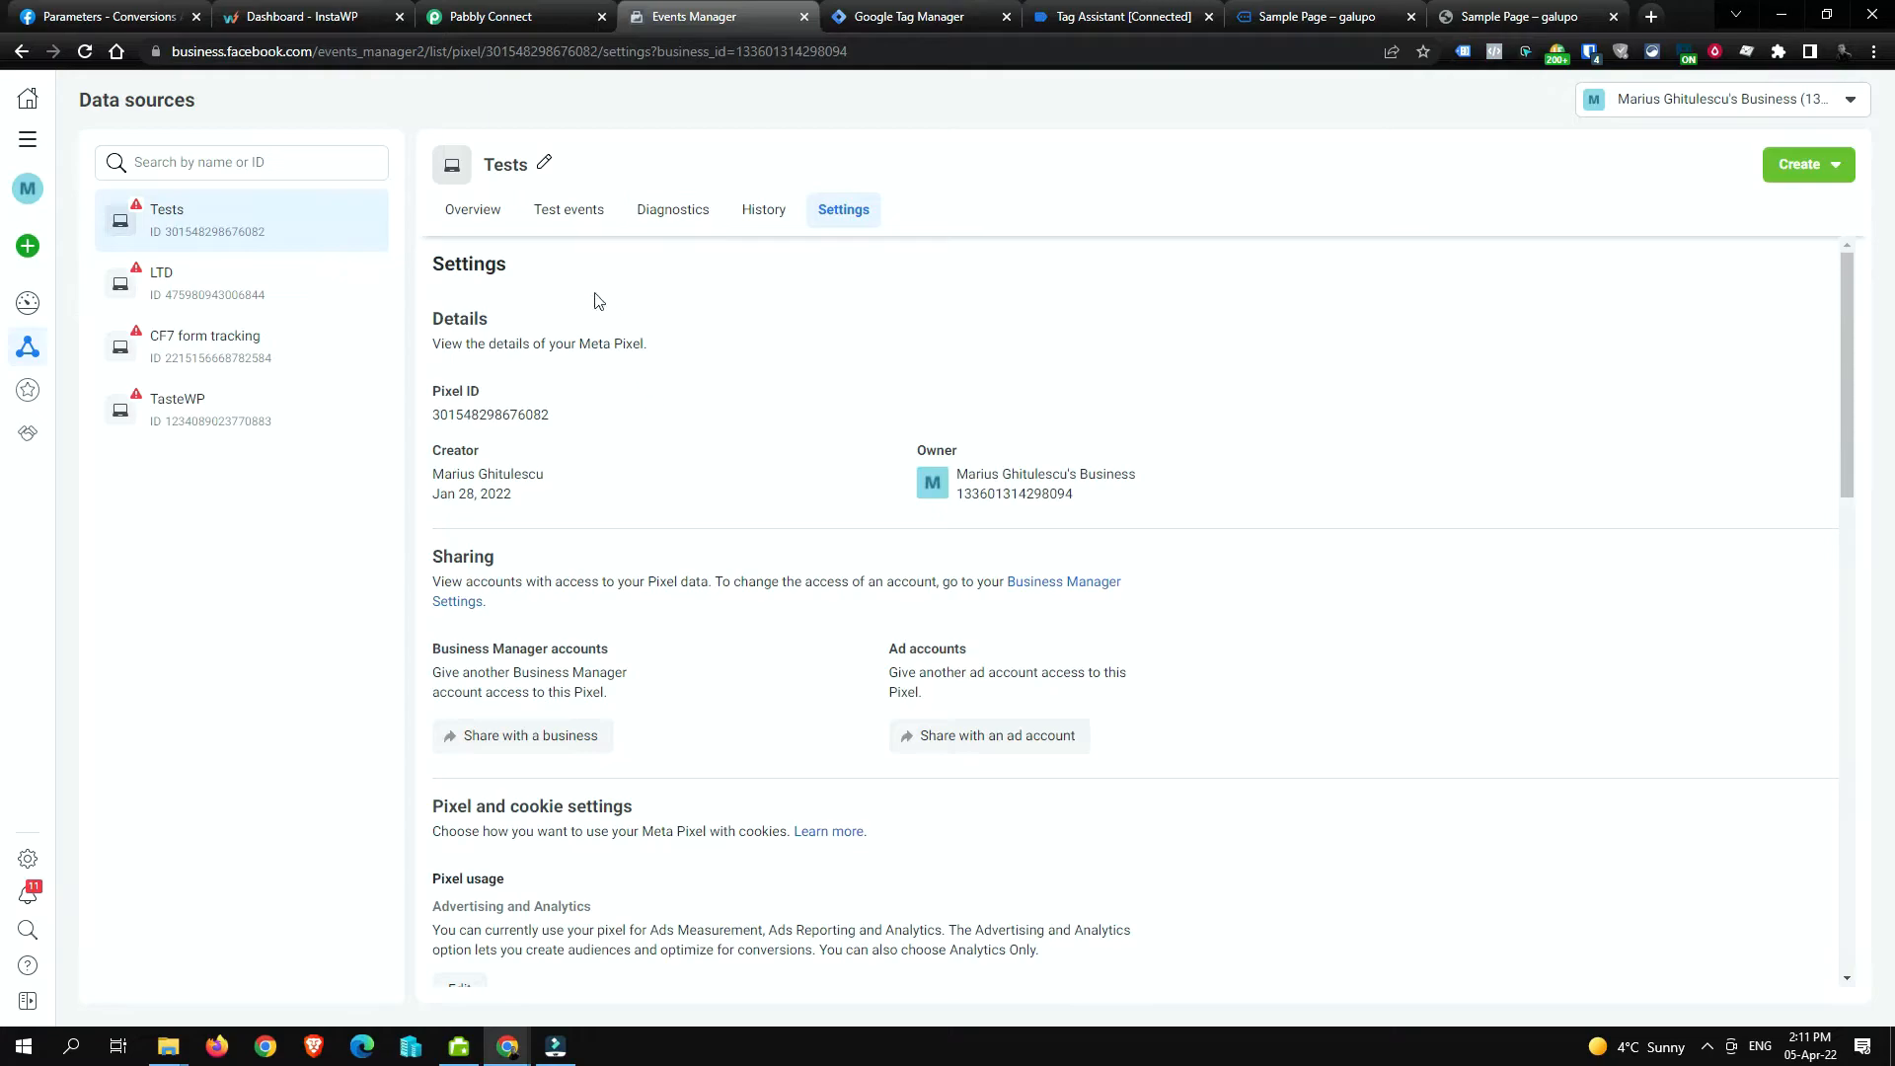
# Step: Show the Tests pixel's Test events list with its browser and server Lead events
pyautogui.click(583, 212)
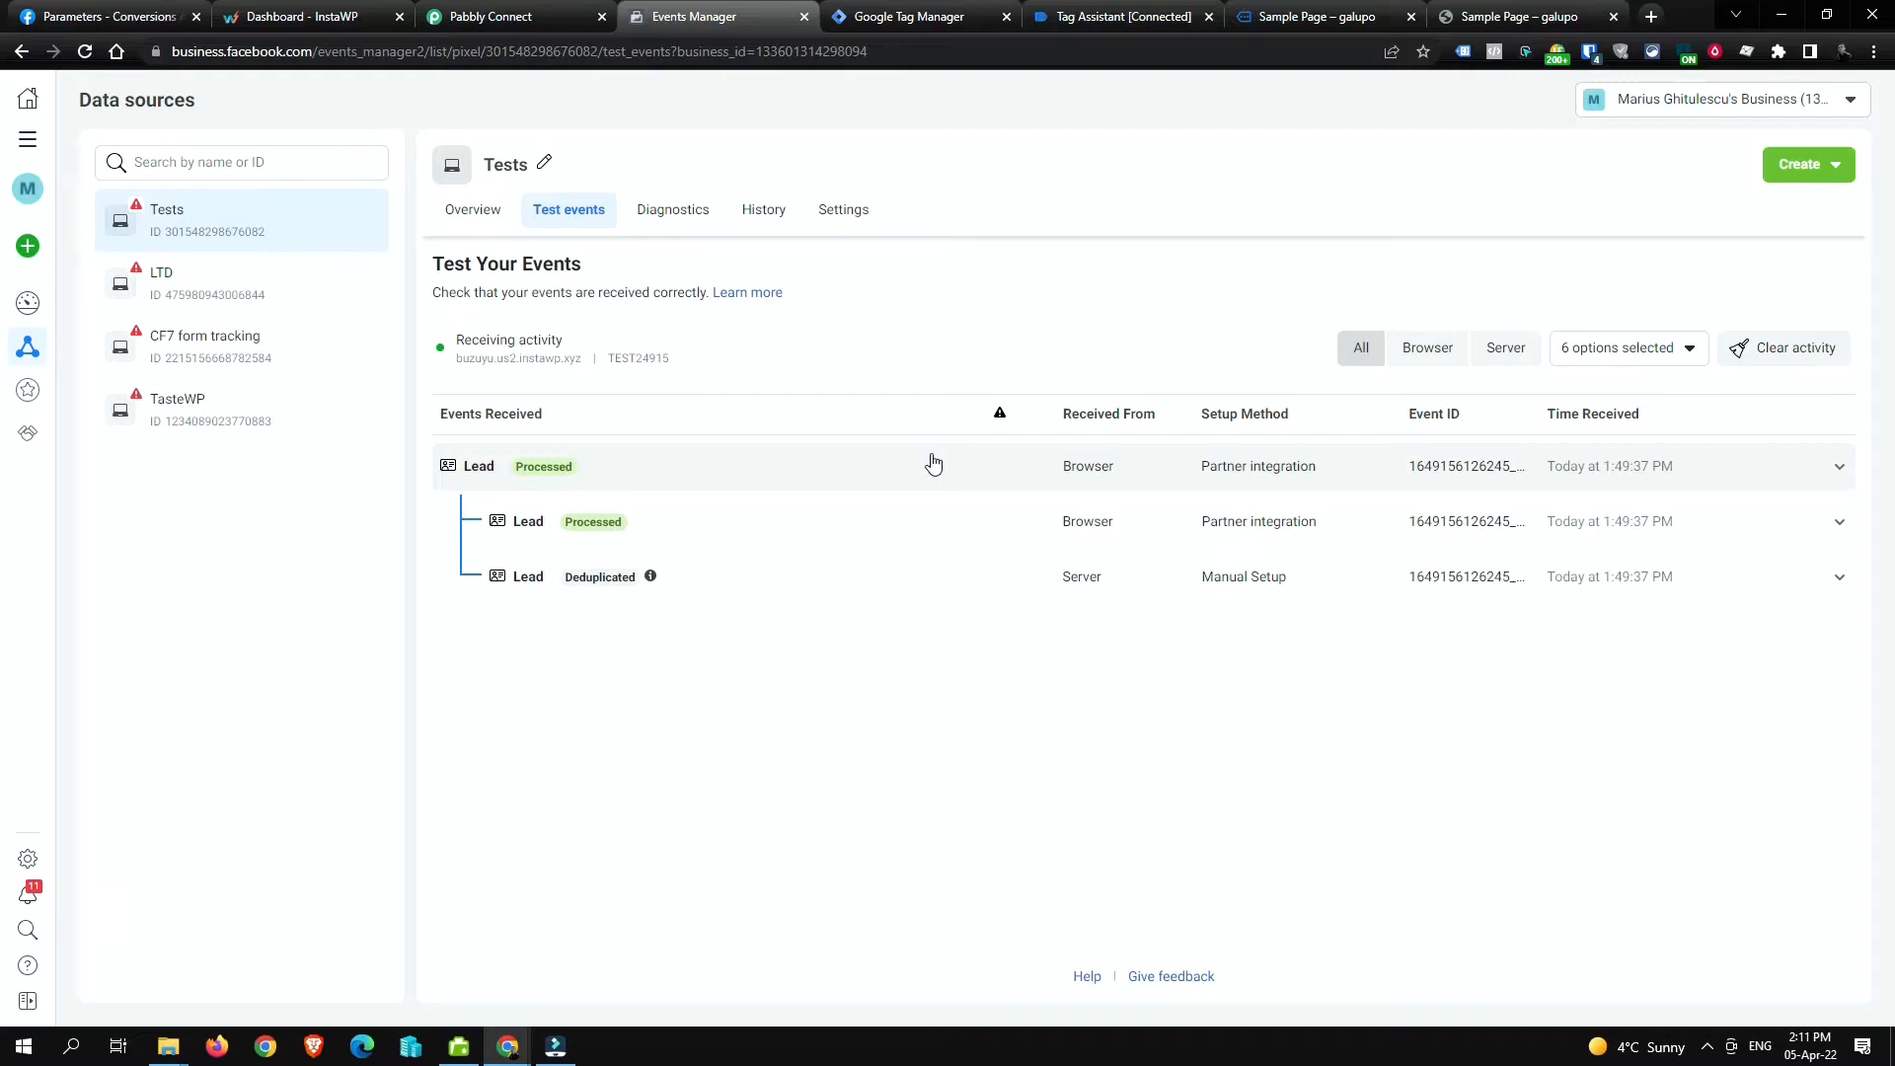
# Step: Inspect the captured PageURL, Date, PixelID, VisitorIP, FacebookClickID and FacebookBrowserID values in Pabbly
pyautogui.click(502, 9)
pyautogui.scroll(-2, 716, 514)
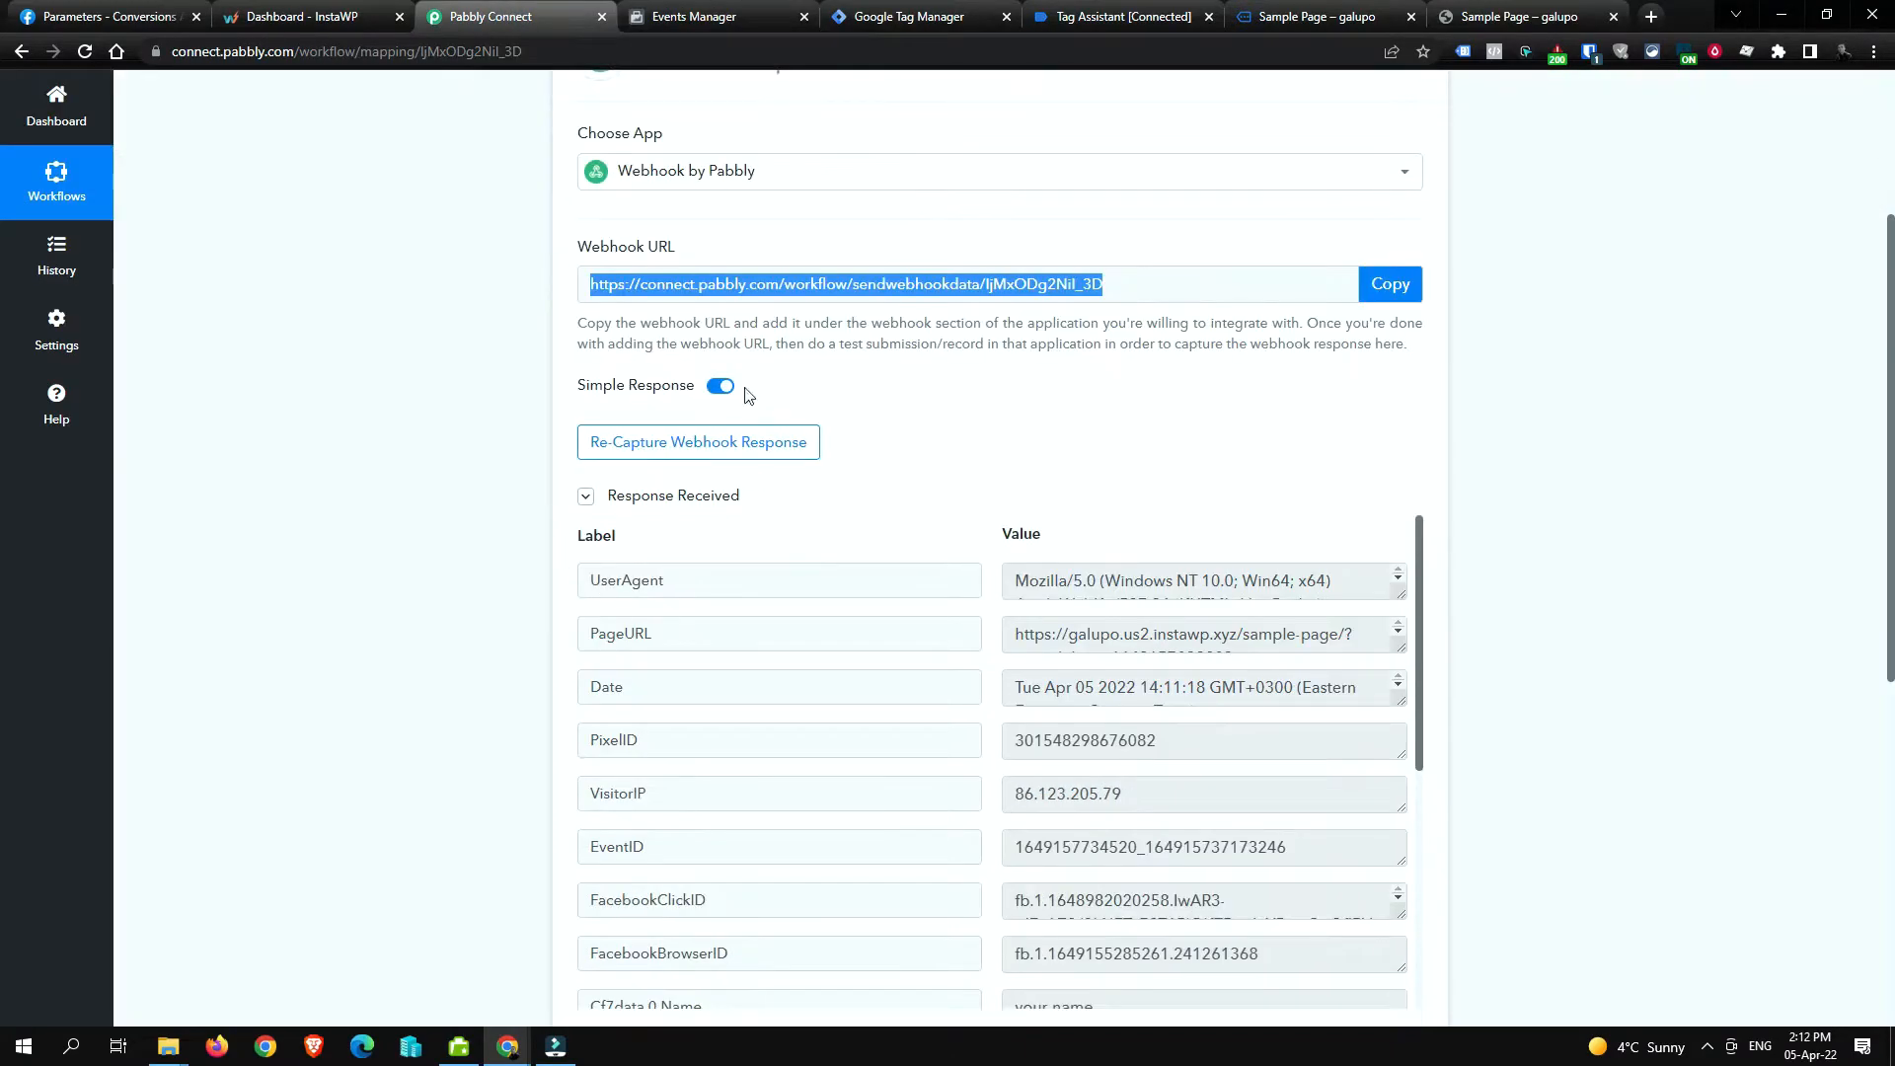
pyautogui.scroll(-1, 585, 504)
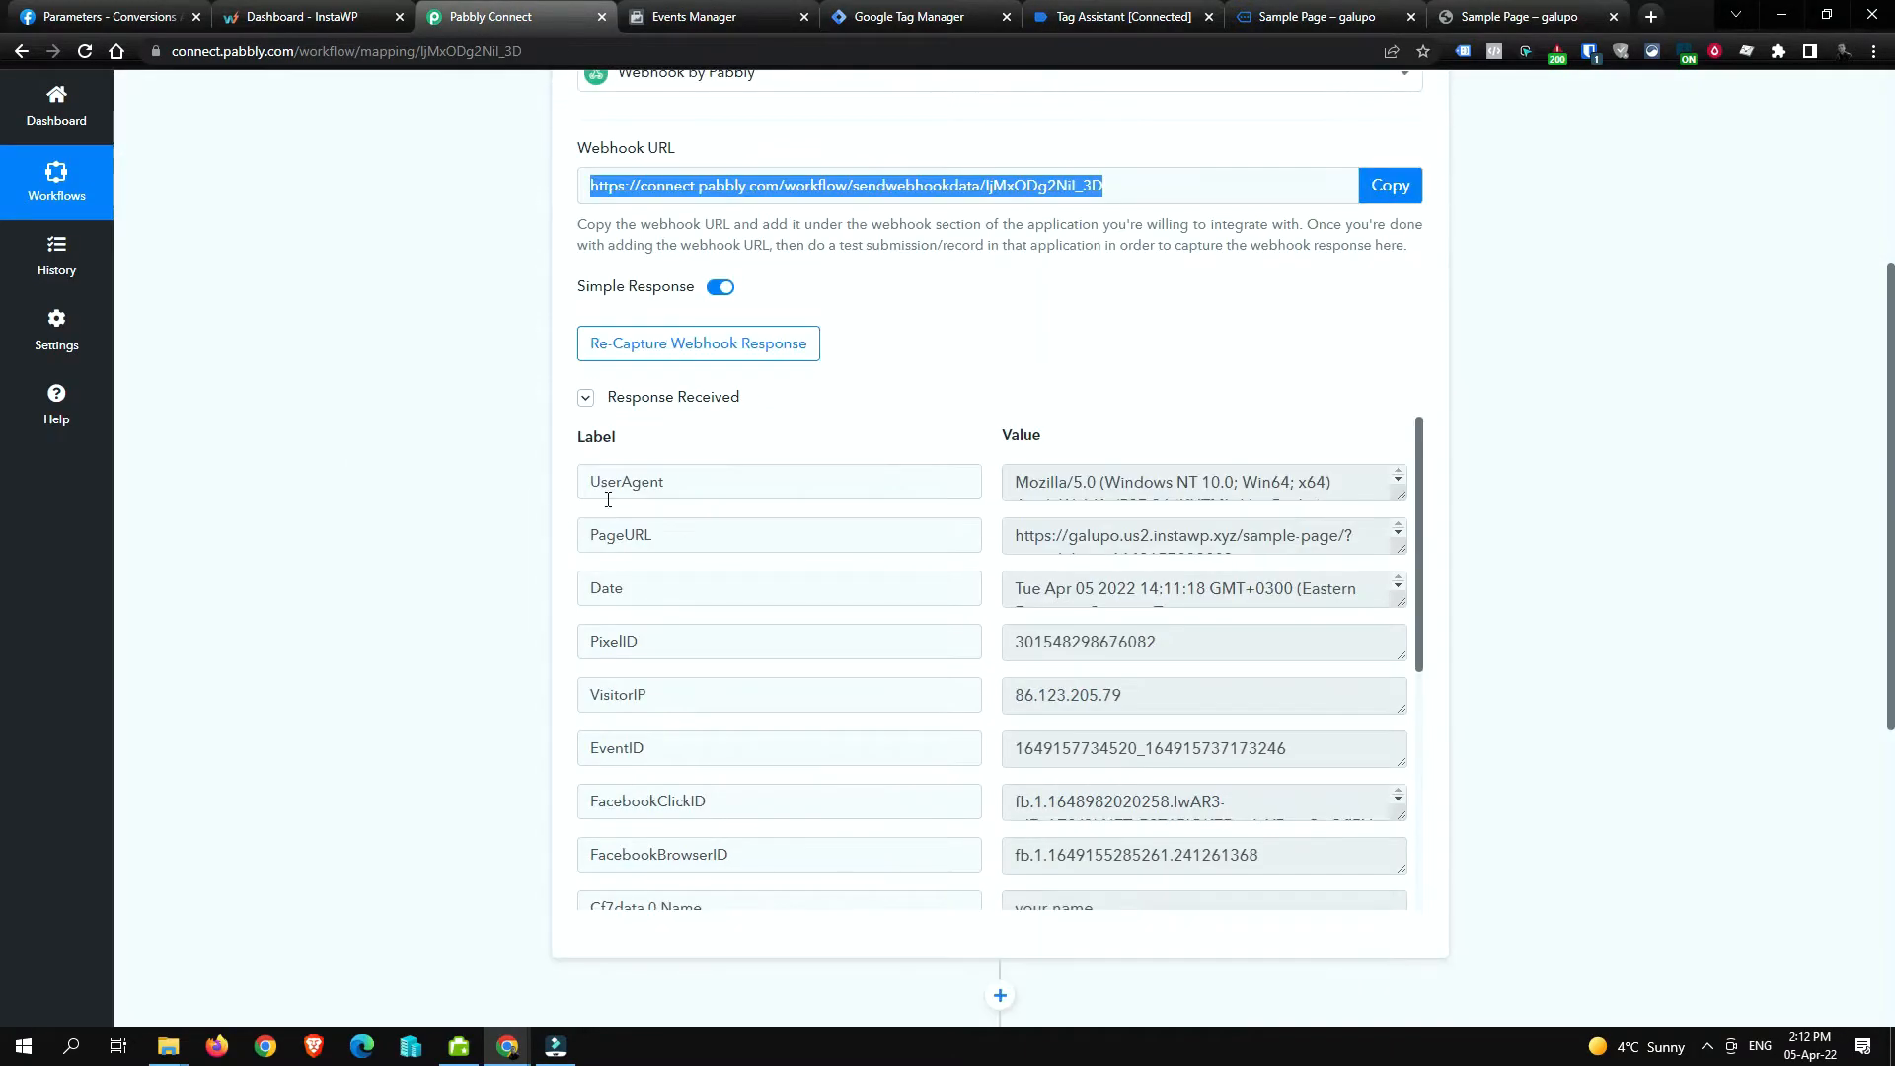
pyautogui.scroll(2, 1086, 361)
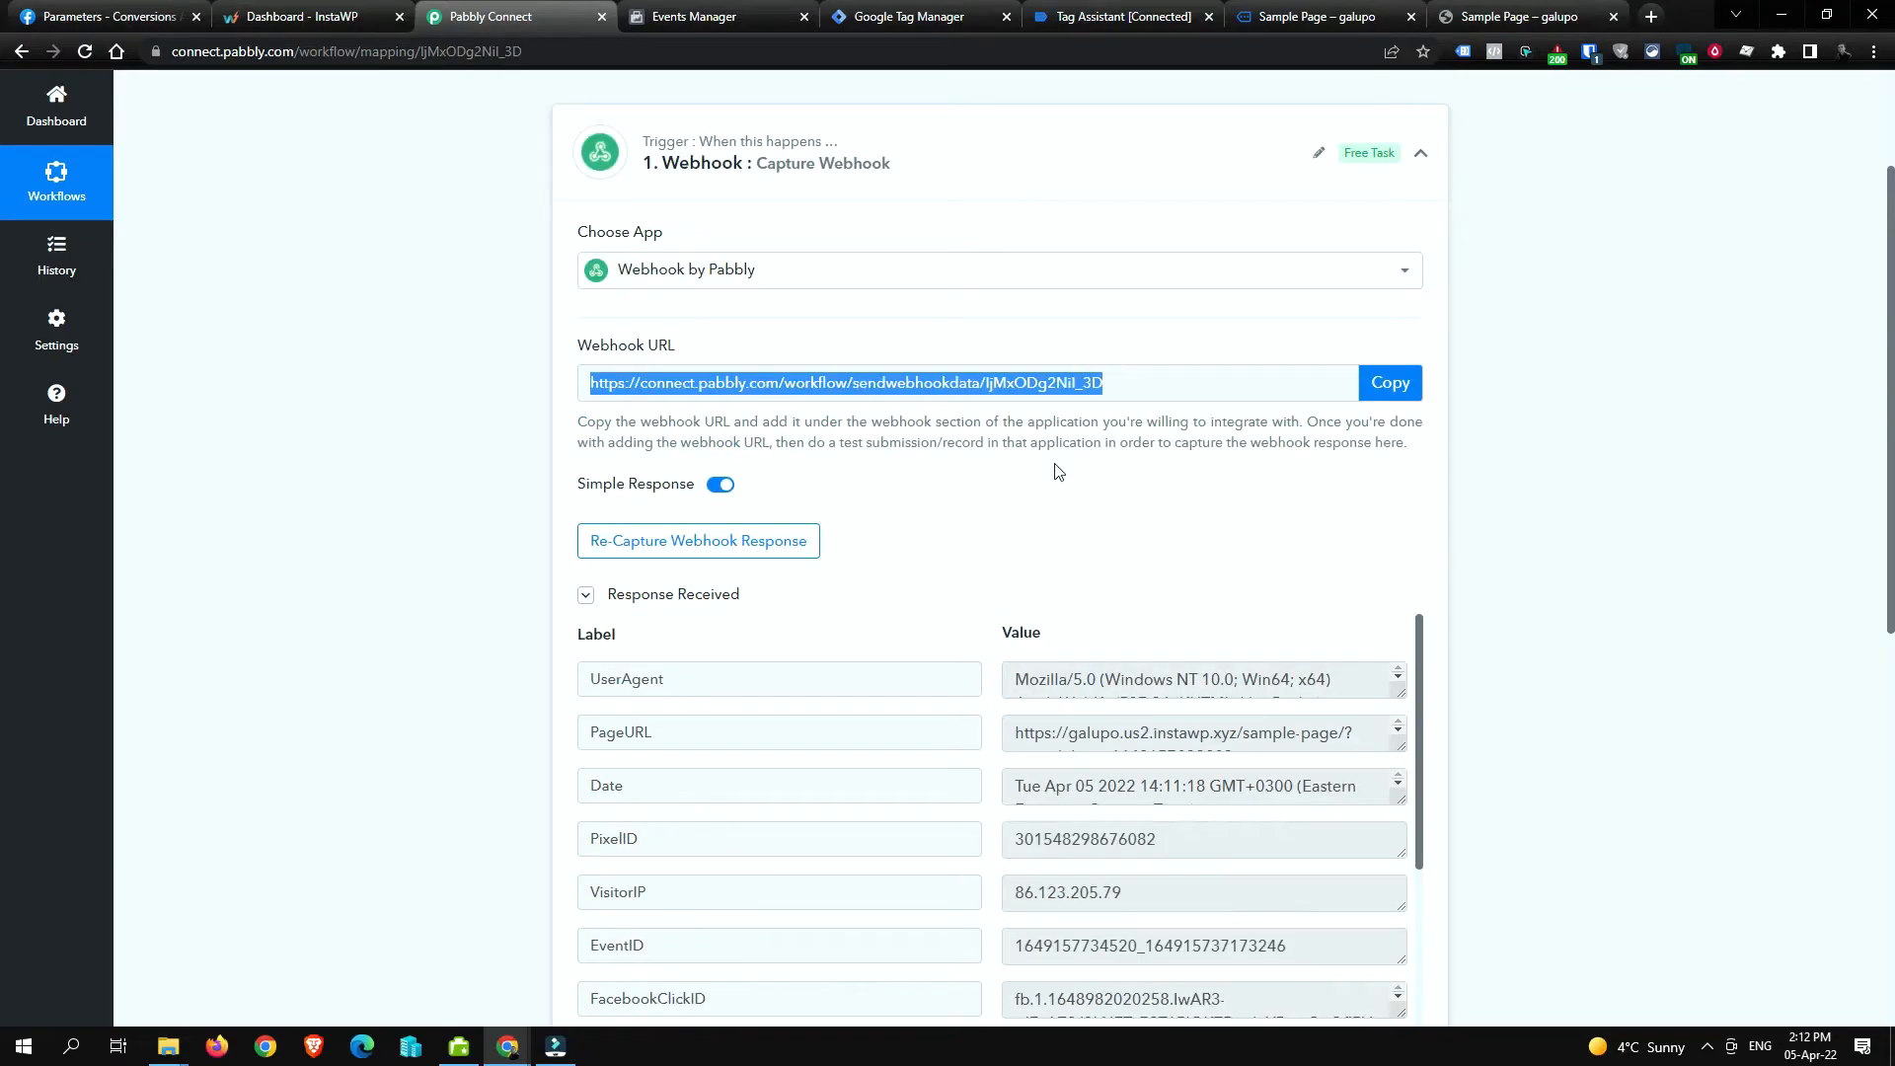
pyautogui.scroll(-1, 1060, 471)
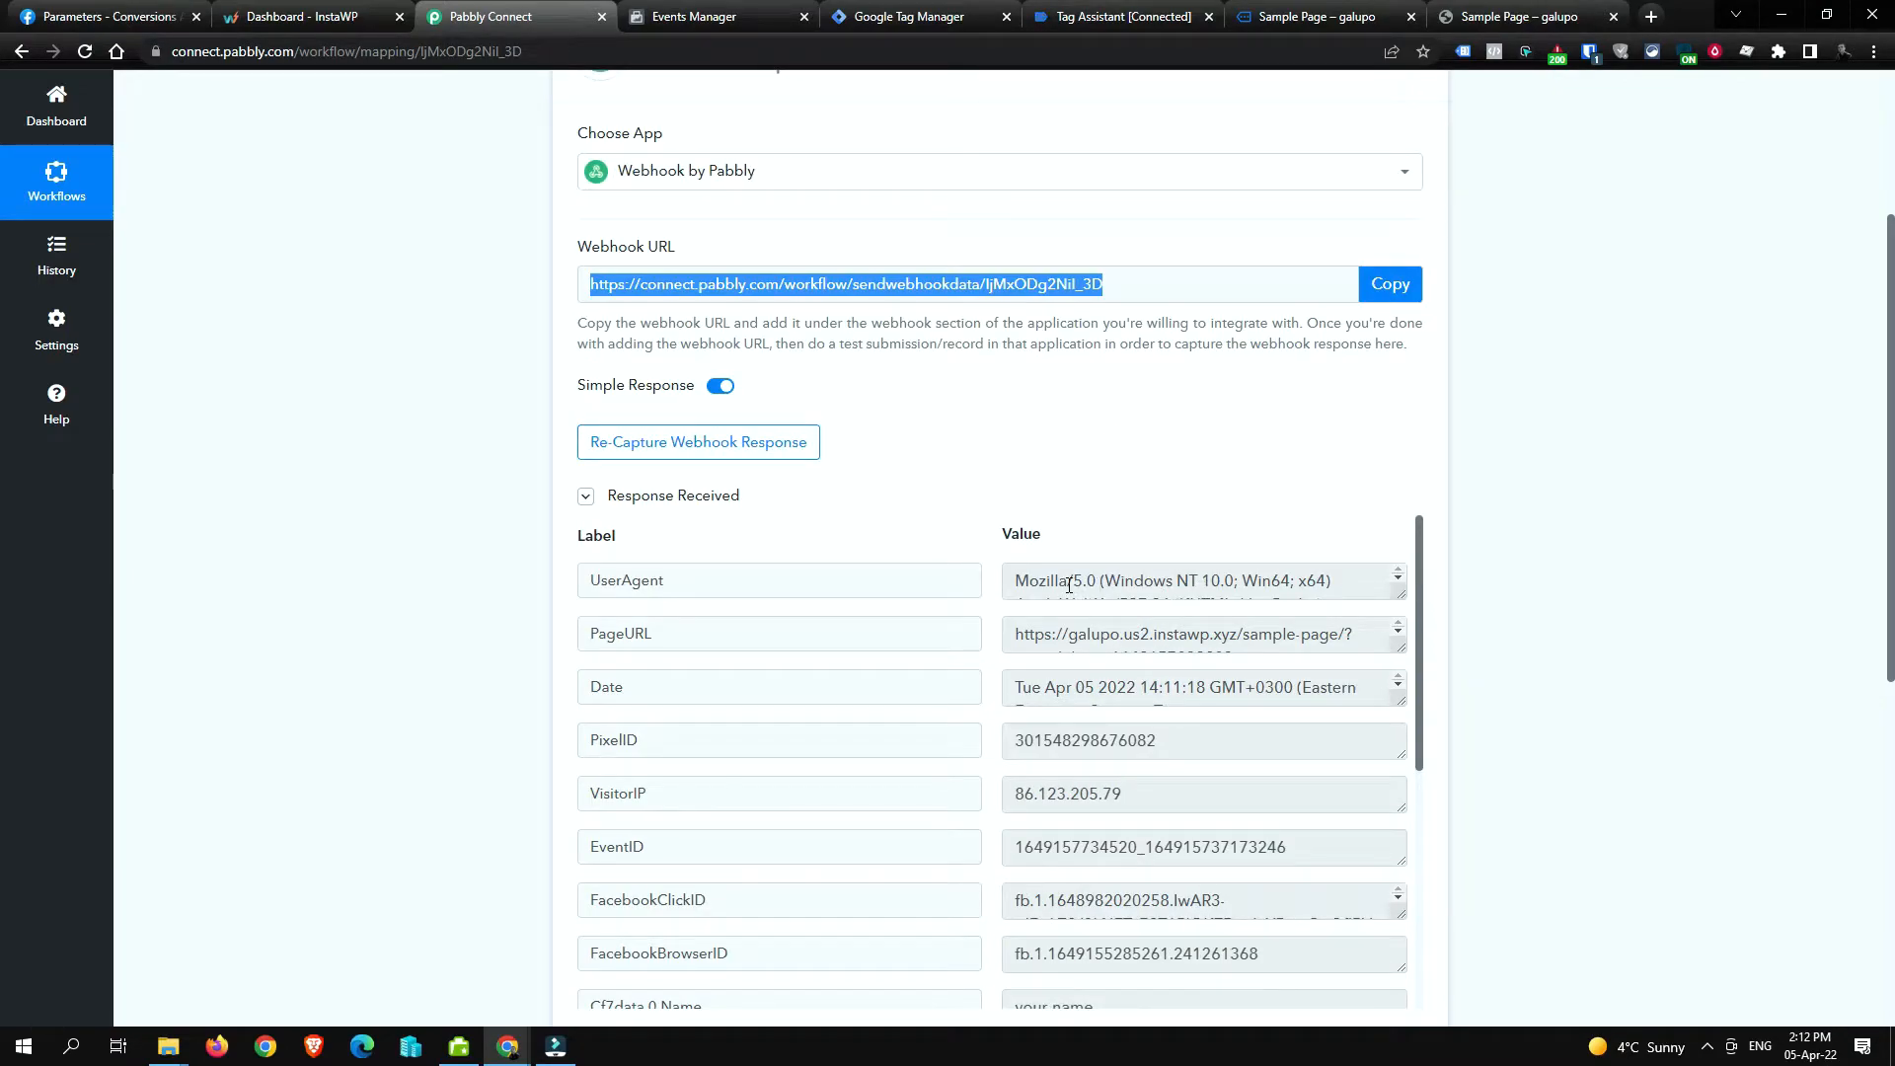
pyautogui.click(1076, 620)
pyautogui.click(1054, 688)
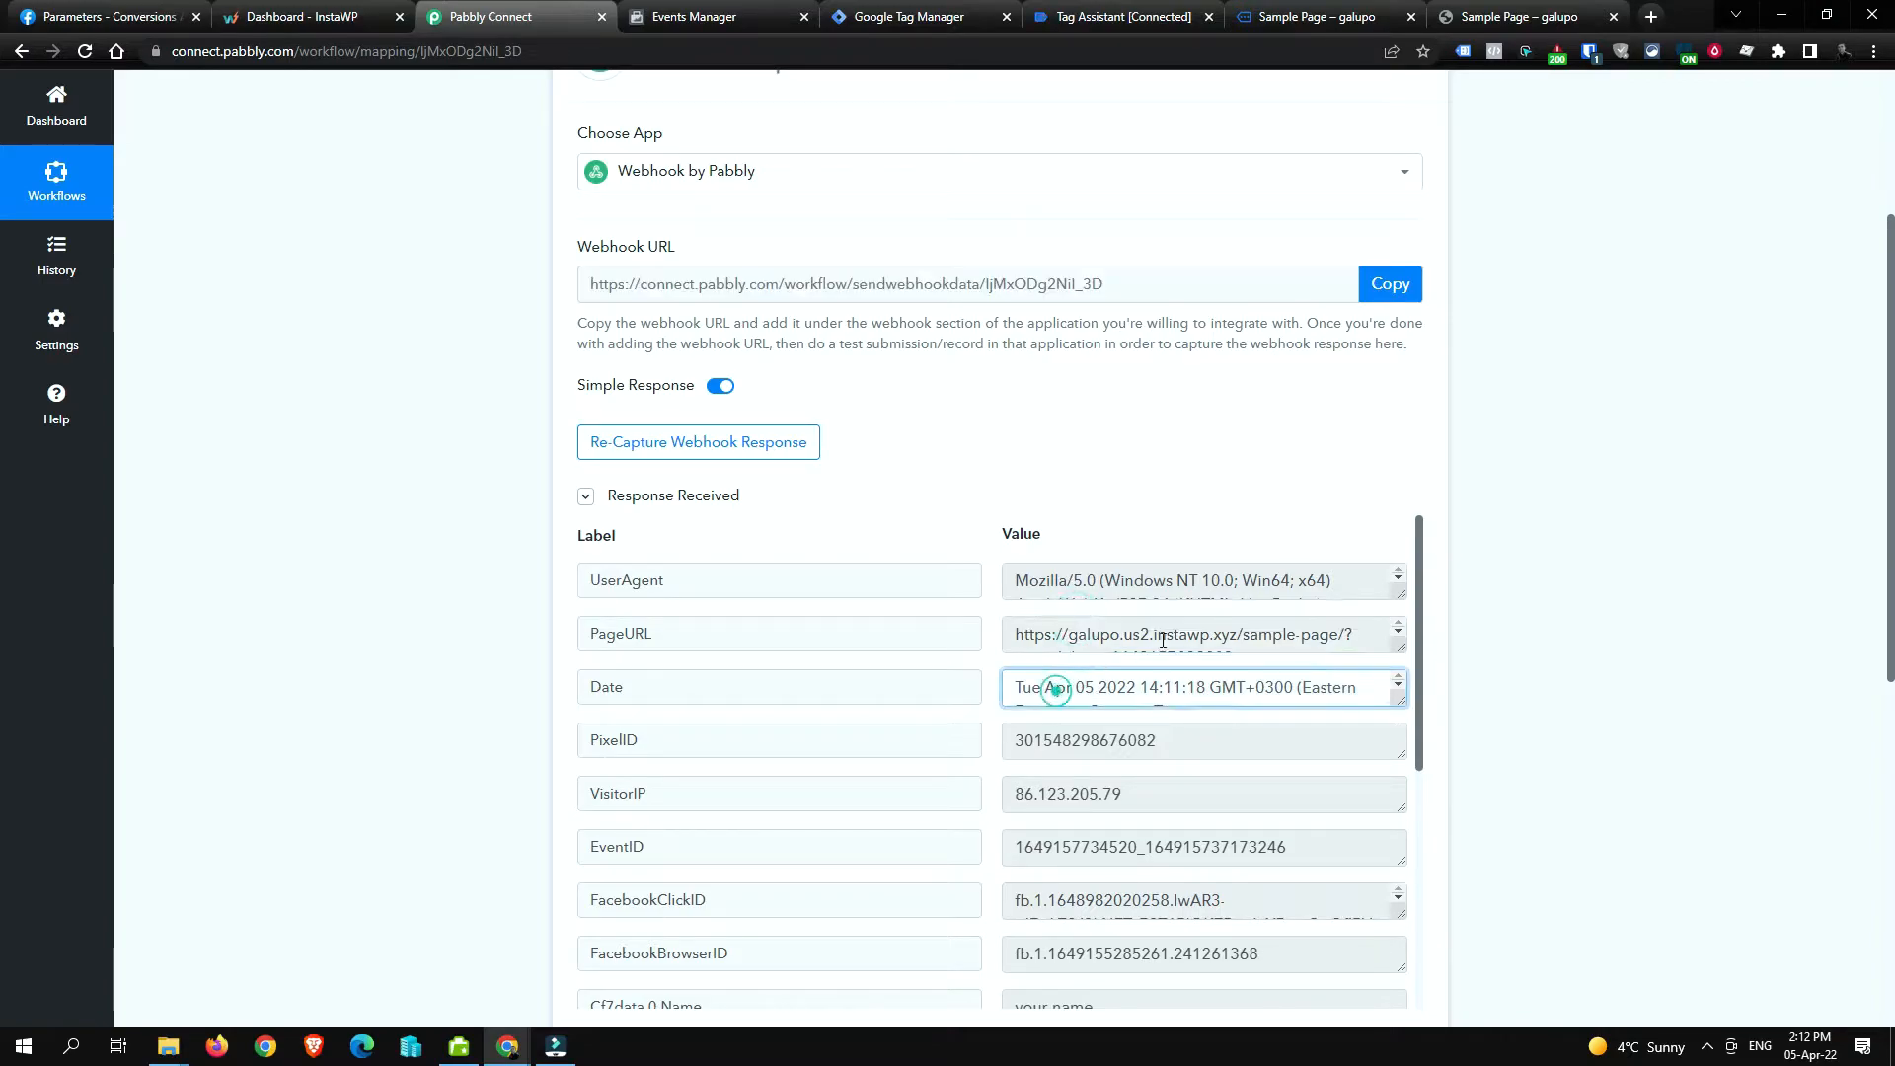
pyautogui.click(1170, 732)
pyautogui.scroll(-2, 1170, 732)
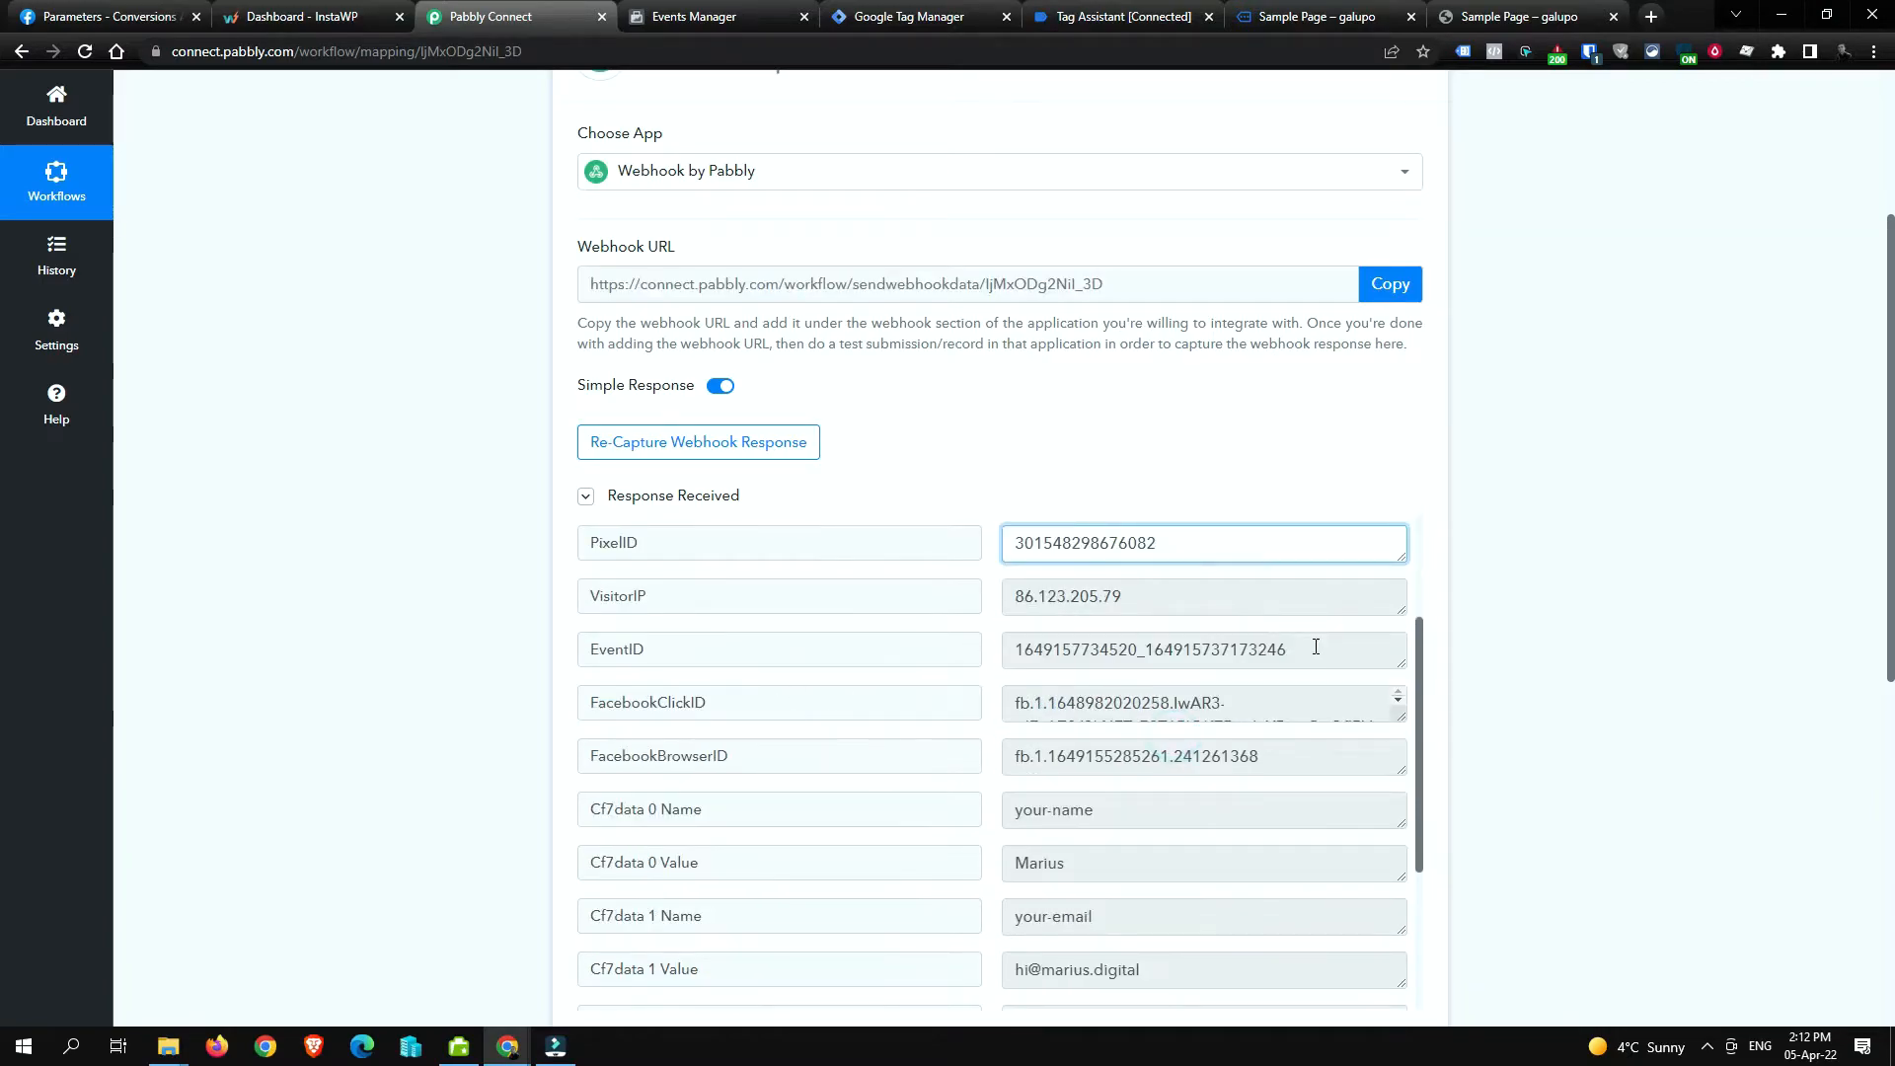
pyautogui.tripleClick(1219, 598)
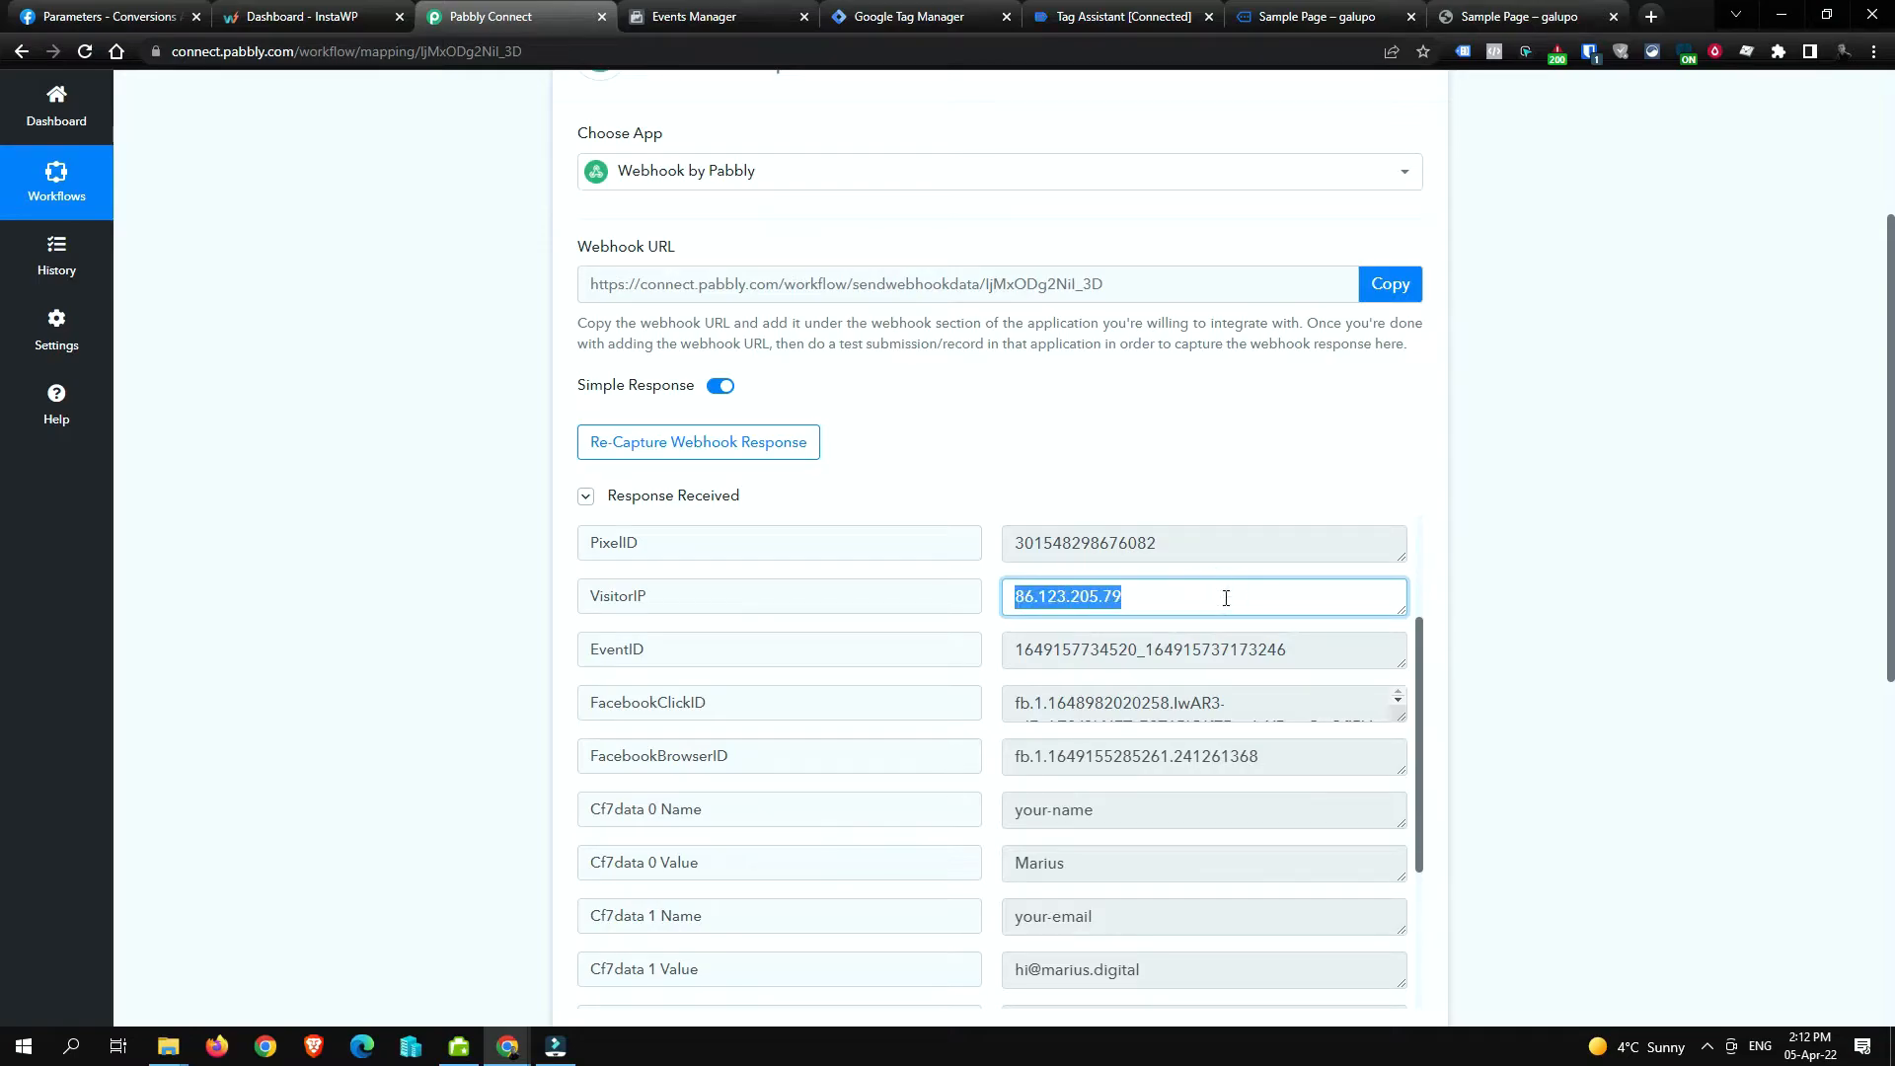
pyautogui.click(472, 580)
pyautogui.click(1116, 631)
pyautogui.scroll(-1, 627, 611)
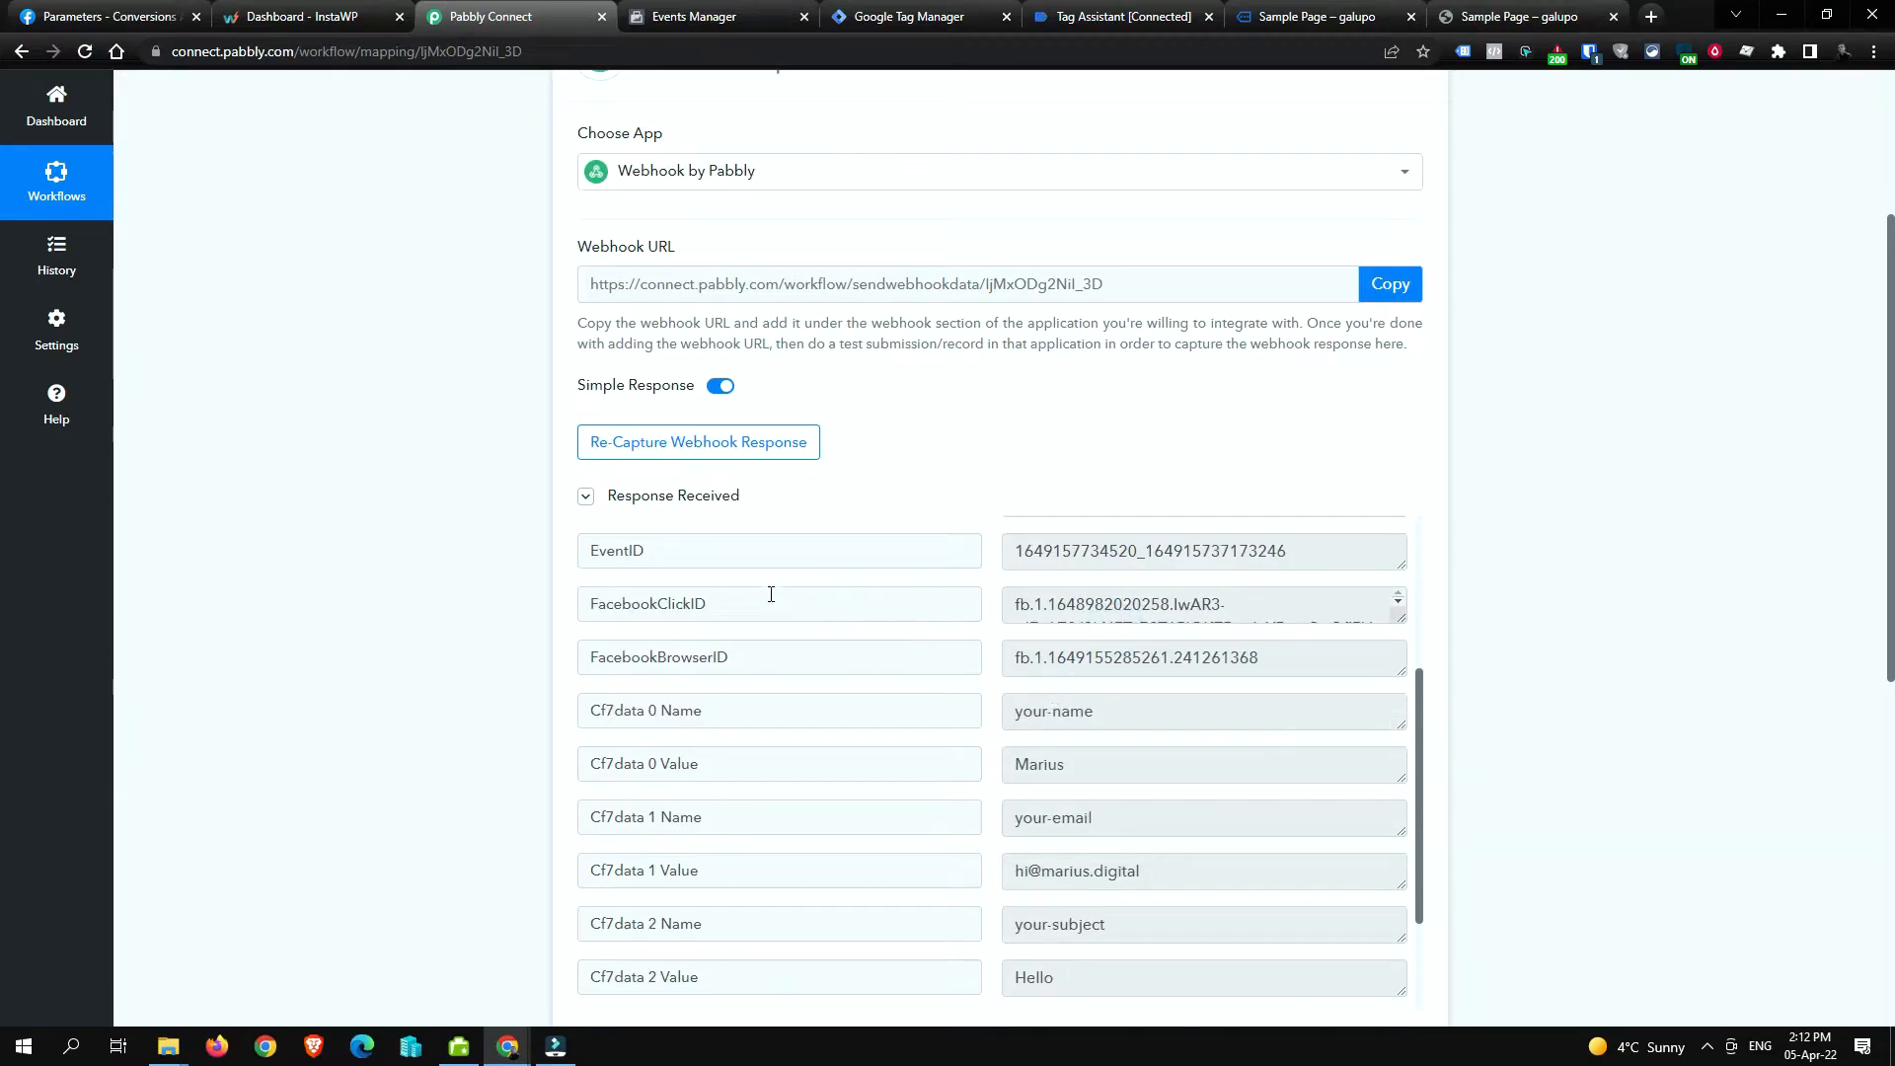
pyautogui.scroll(1, 957, 722)
pyautogui.click(1038, 703)
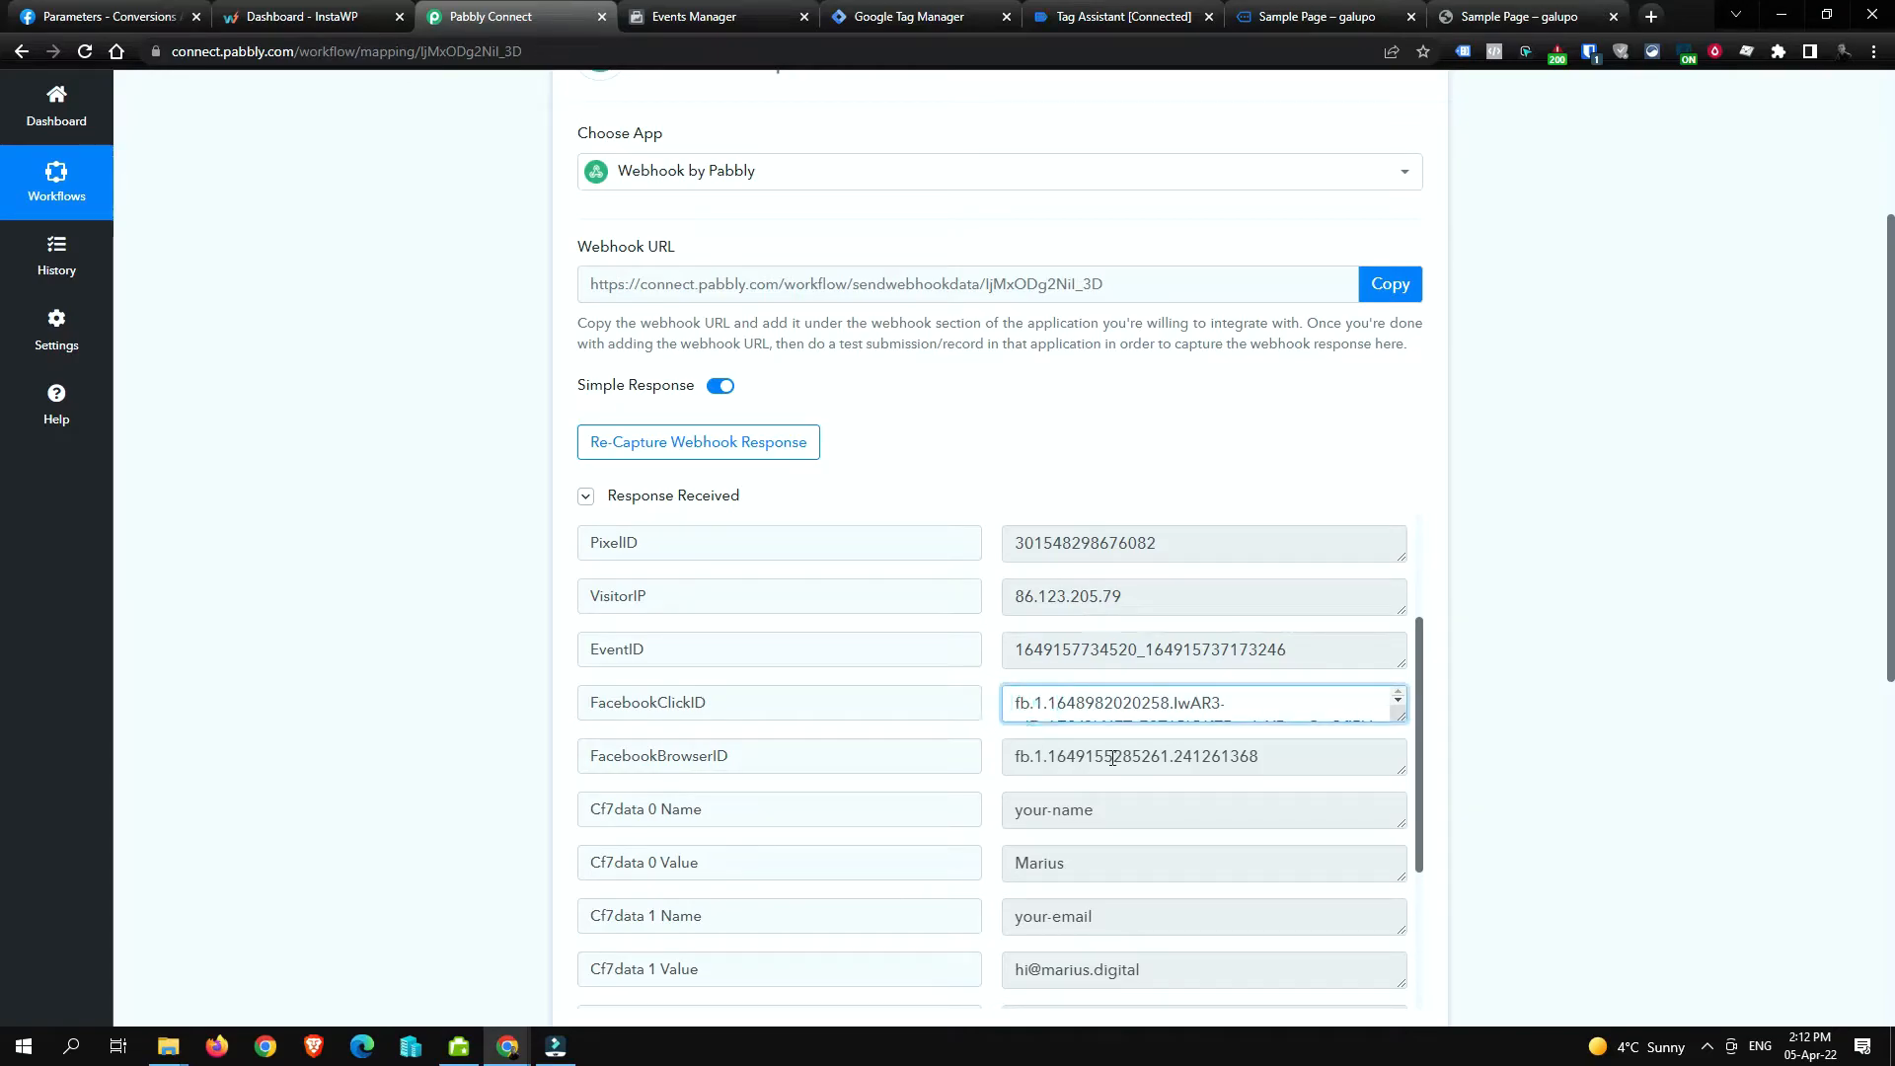
pyautogui.click(1112, 755)
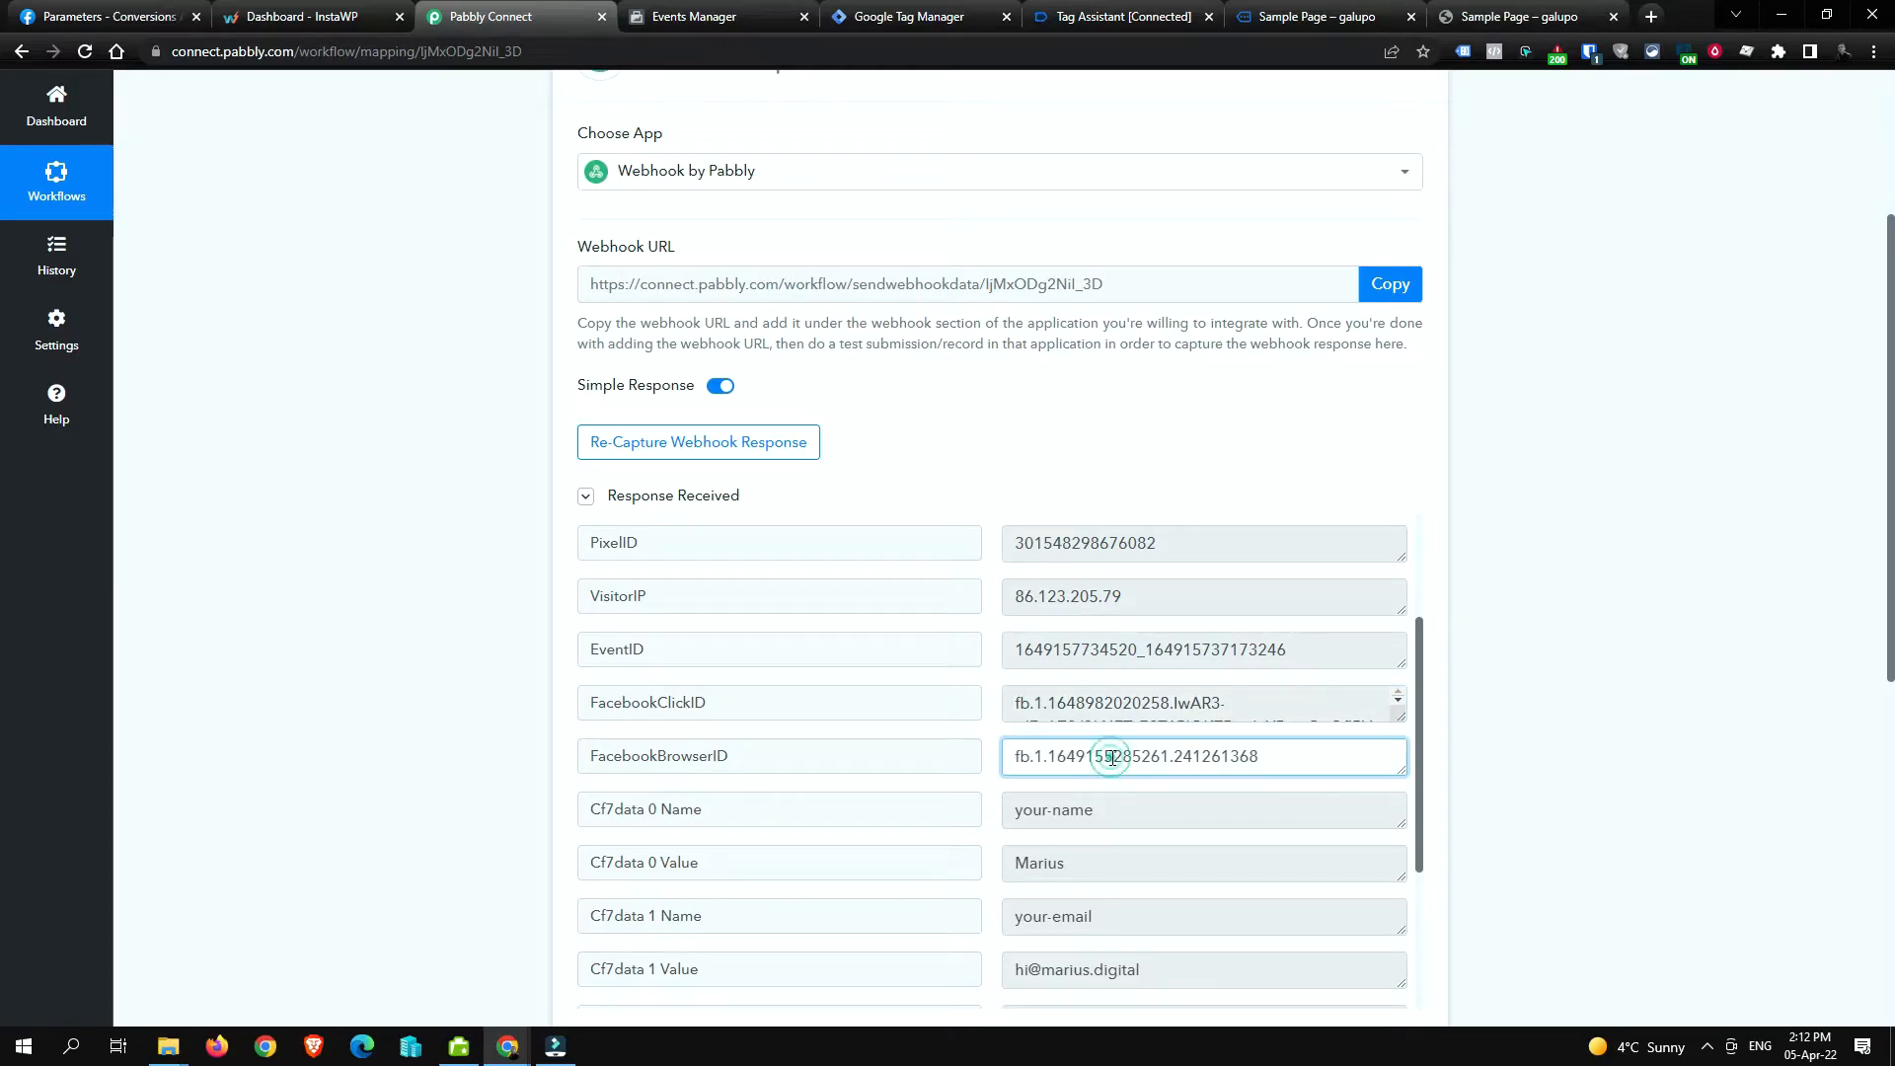
pyautogui.click(1441, 650)
pyautogui.scroll(-2, 1442, 650)
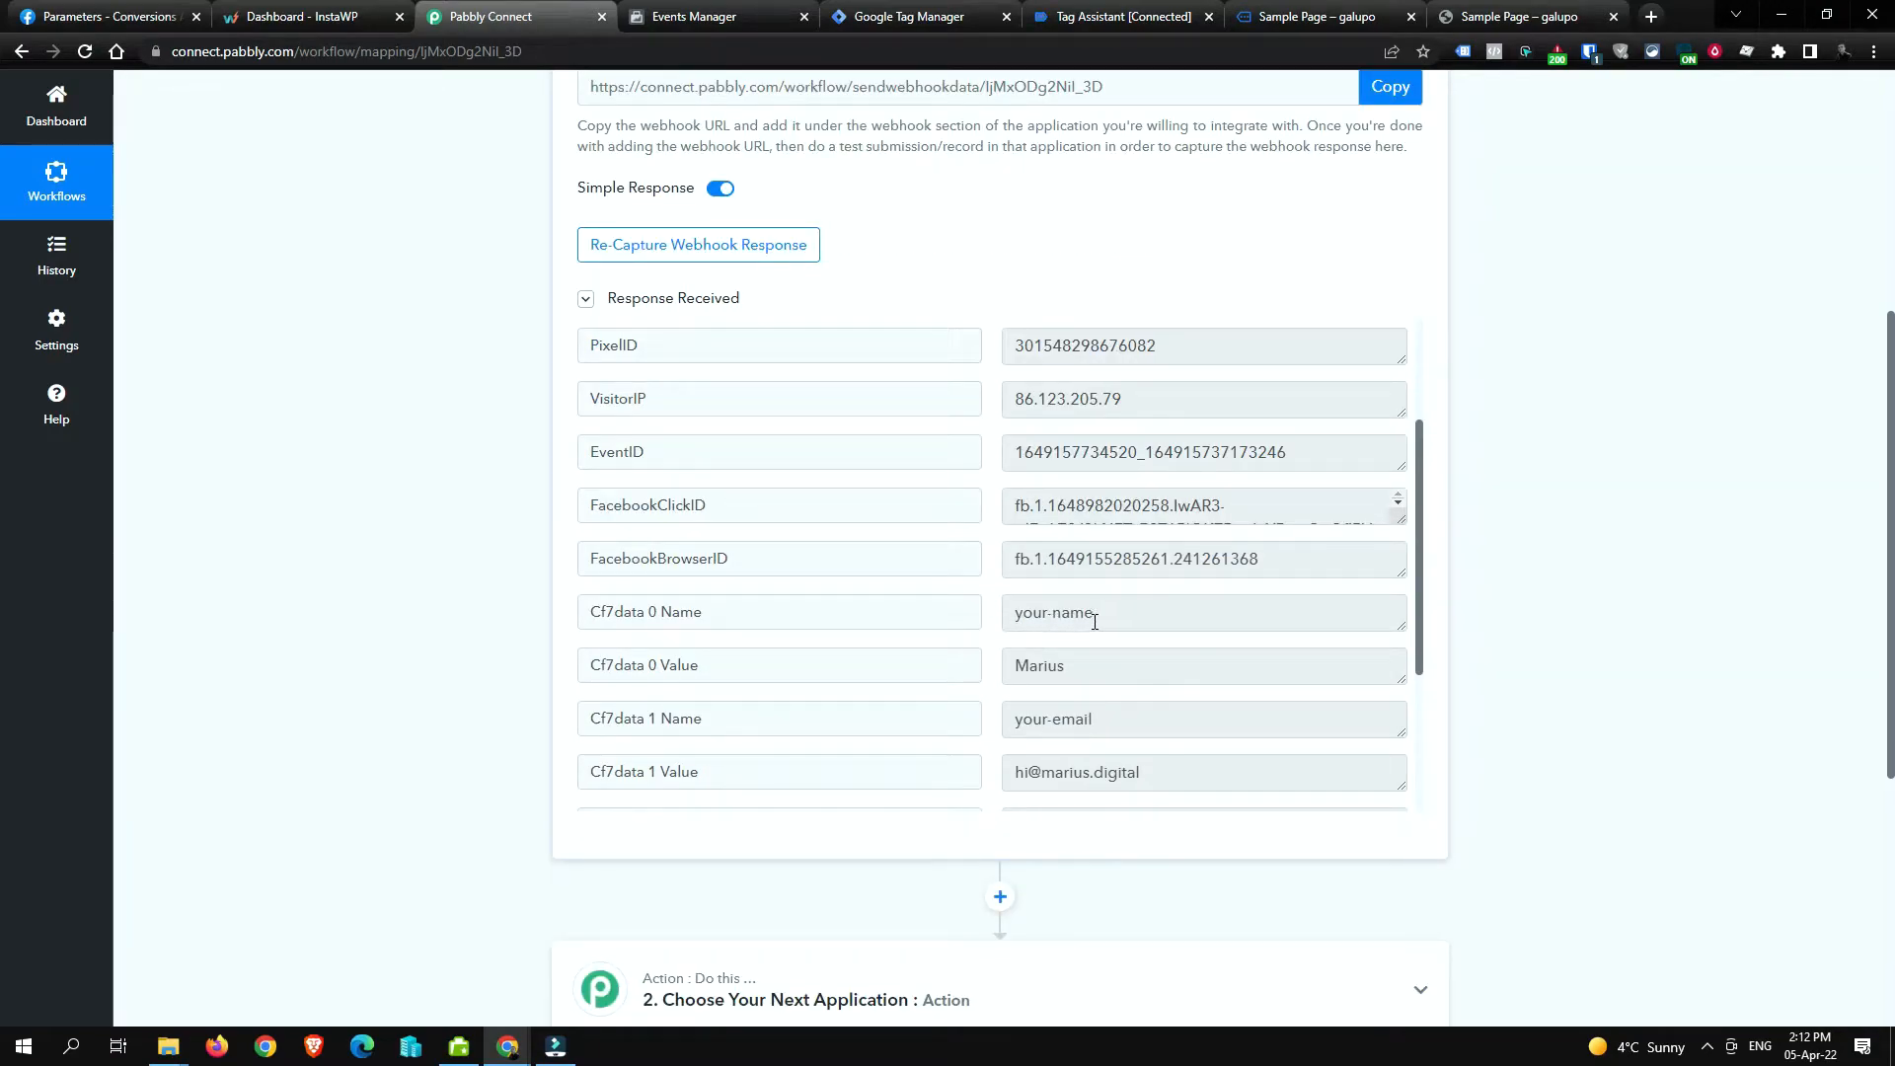
# Step: Check the submitted name, e-mail, subject 'Hello' and message values in the response
pyautogui.click(1185, 616)
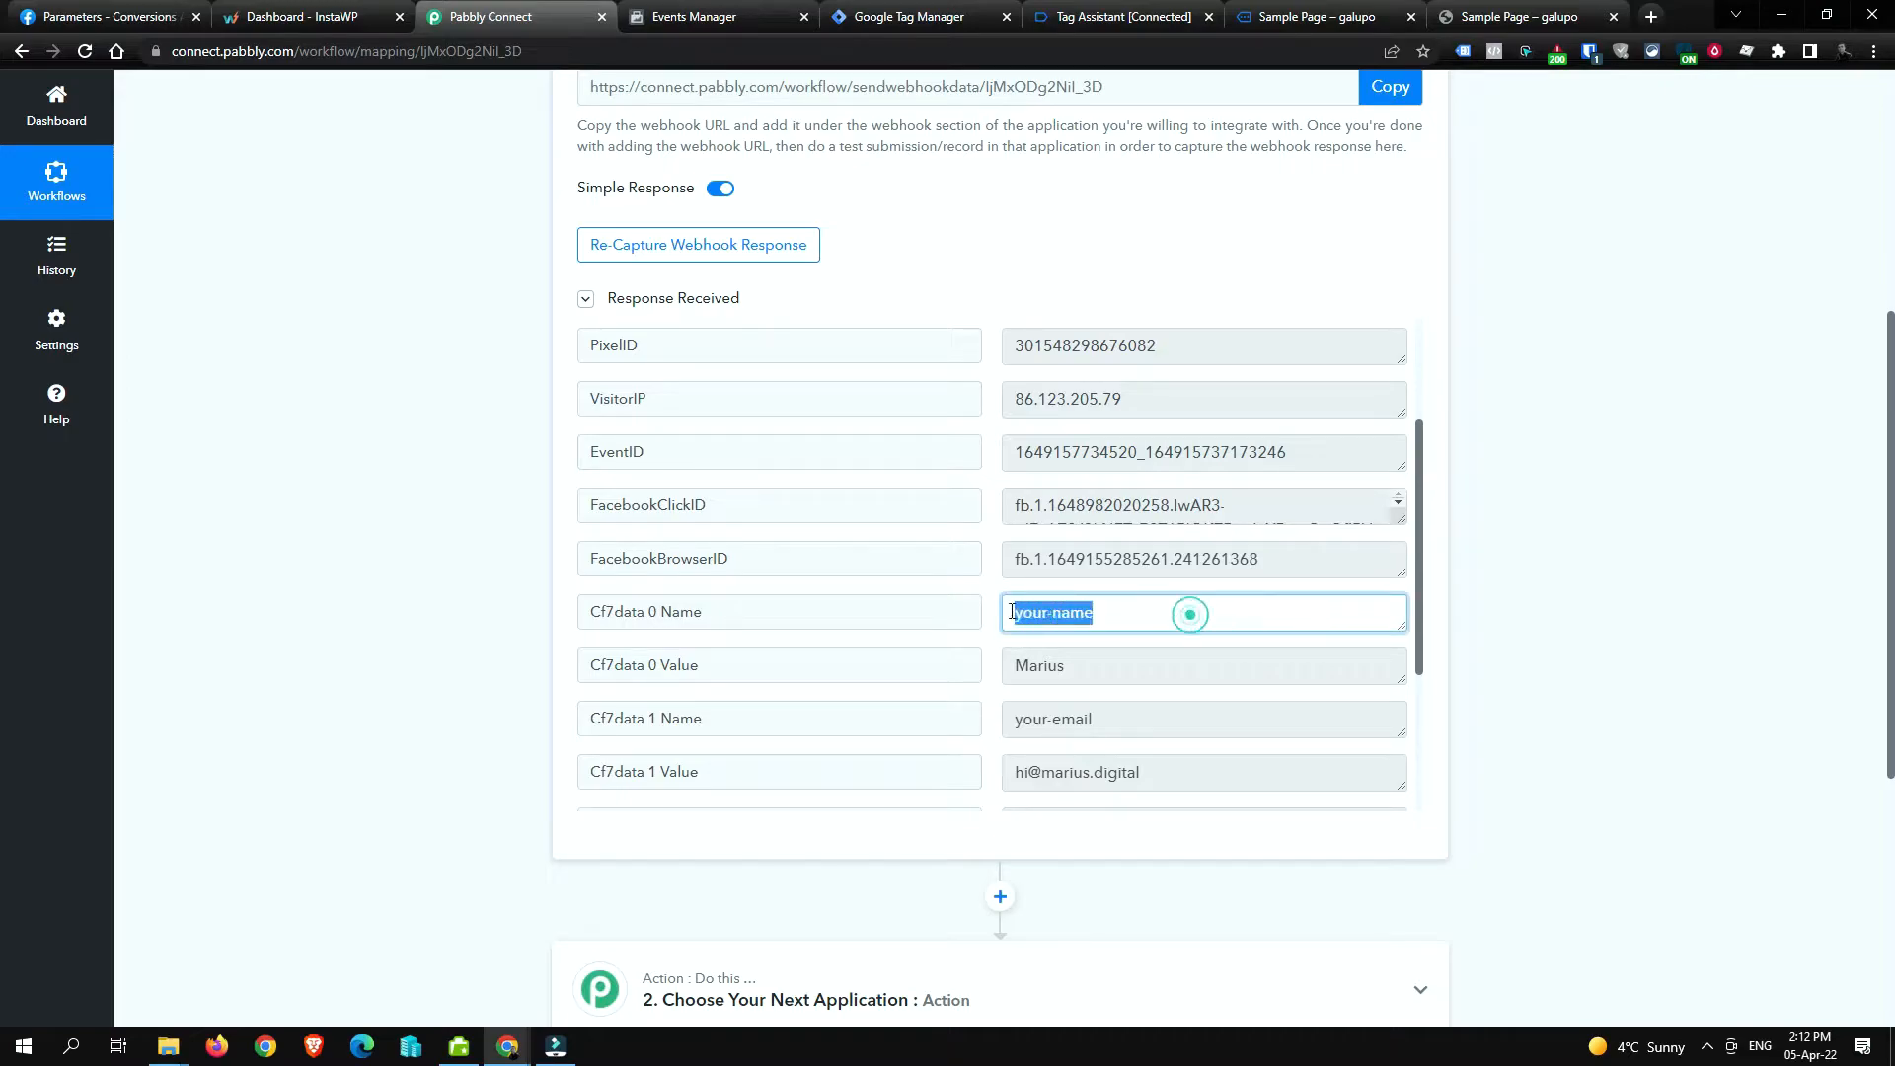
pyautogui.click(1134, 662)
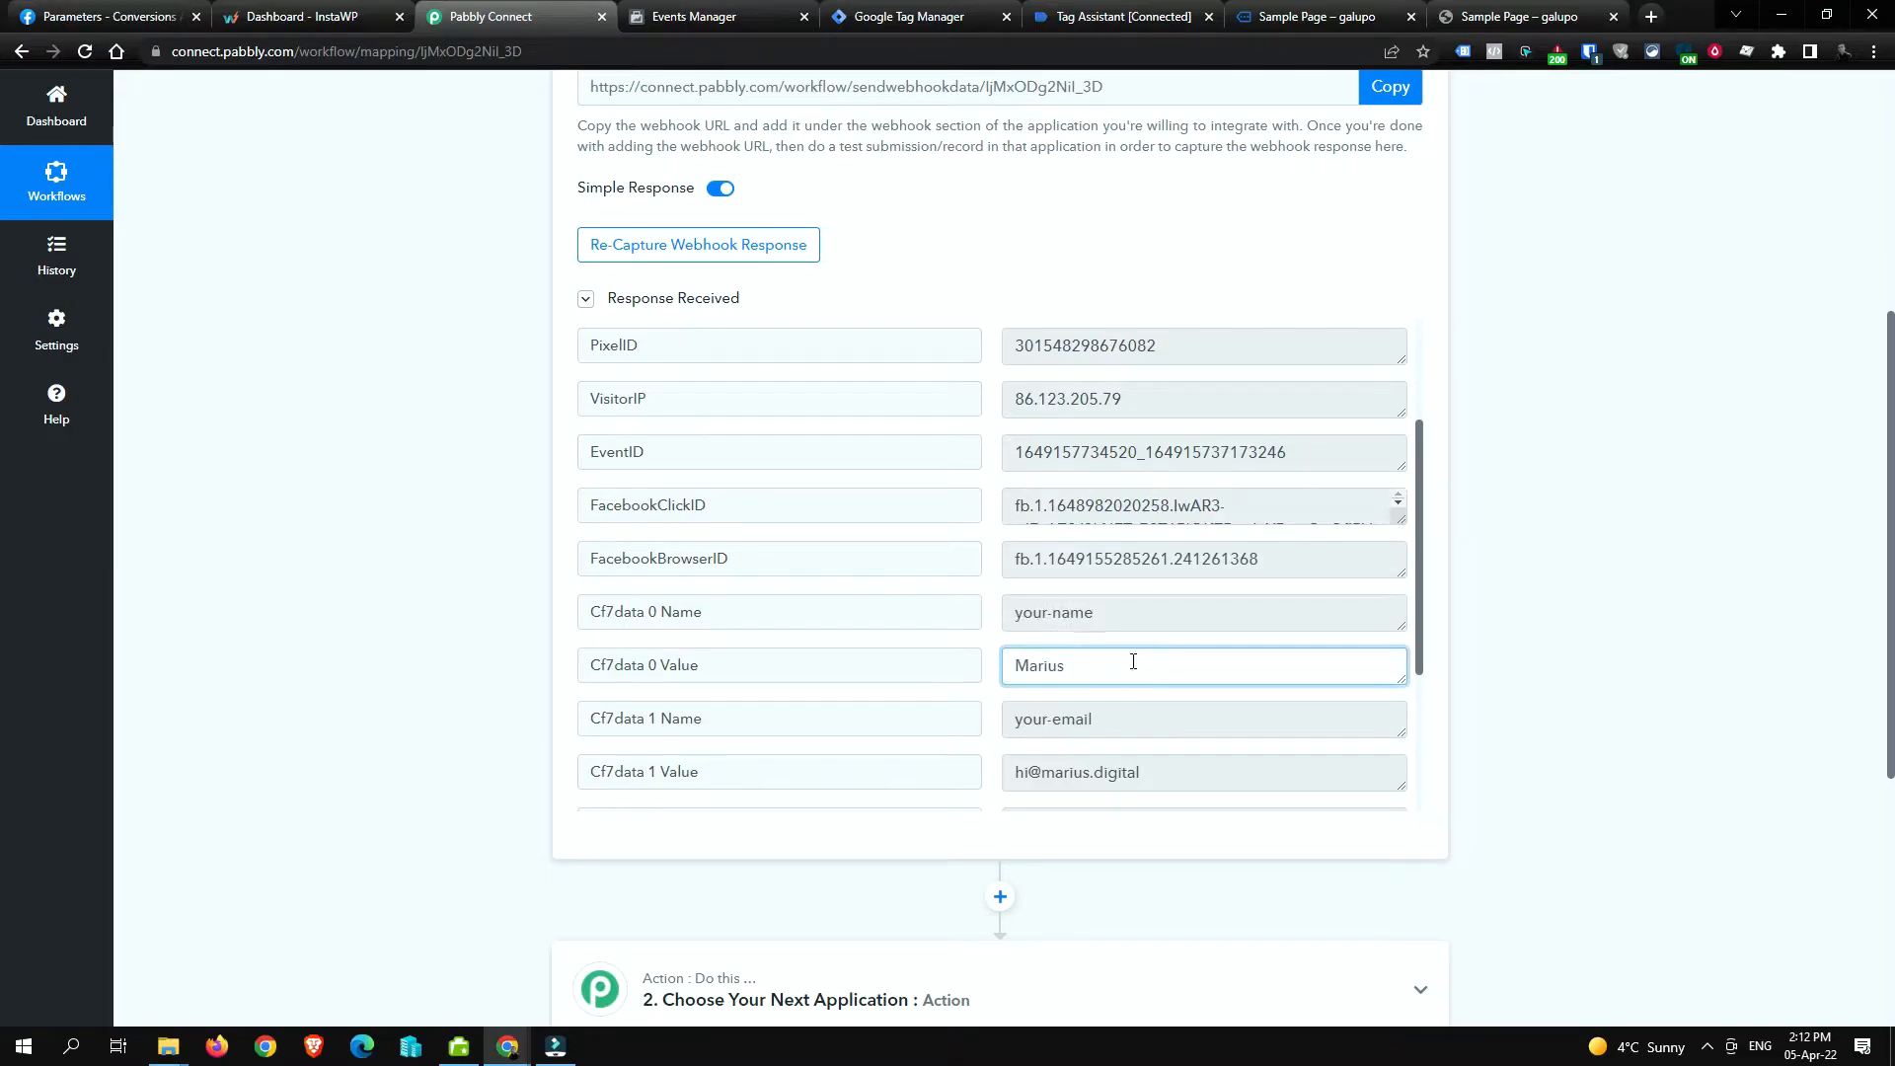
pyautogui.scroll(-1, 1134, 663)
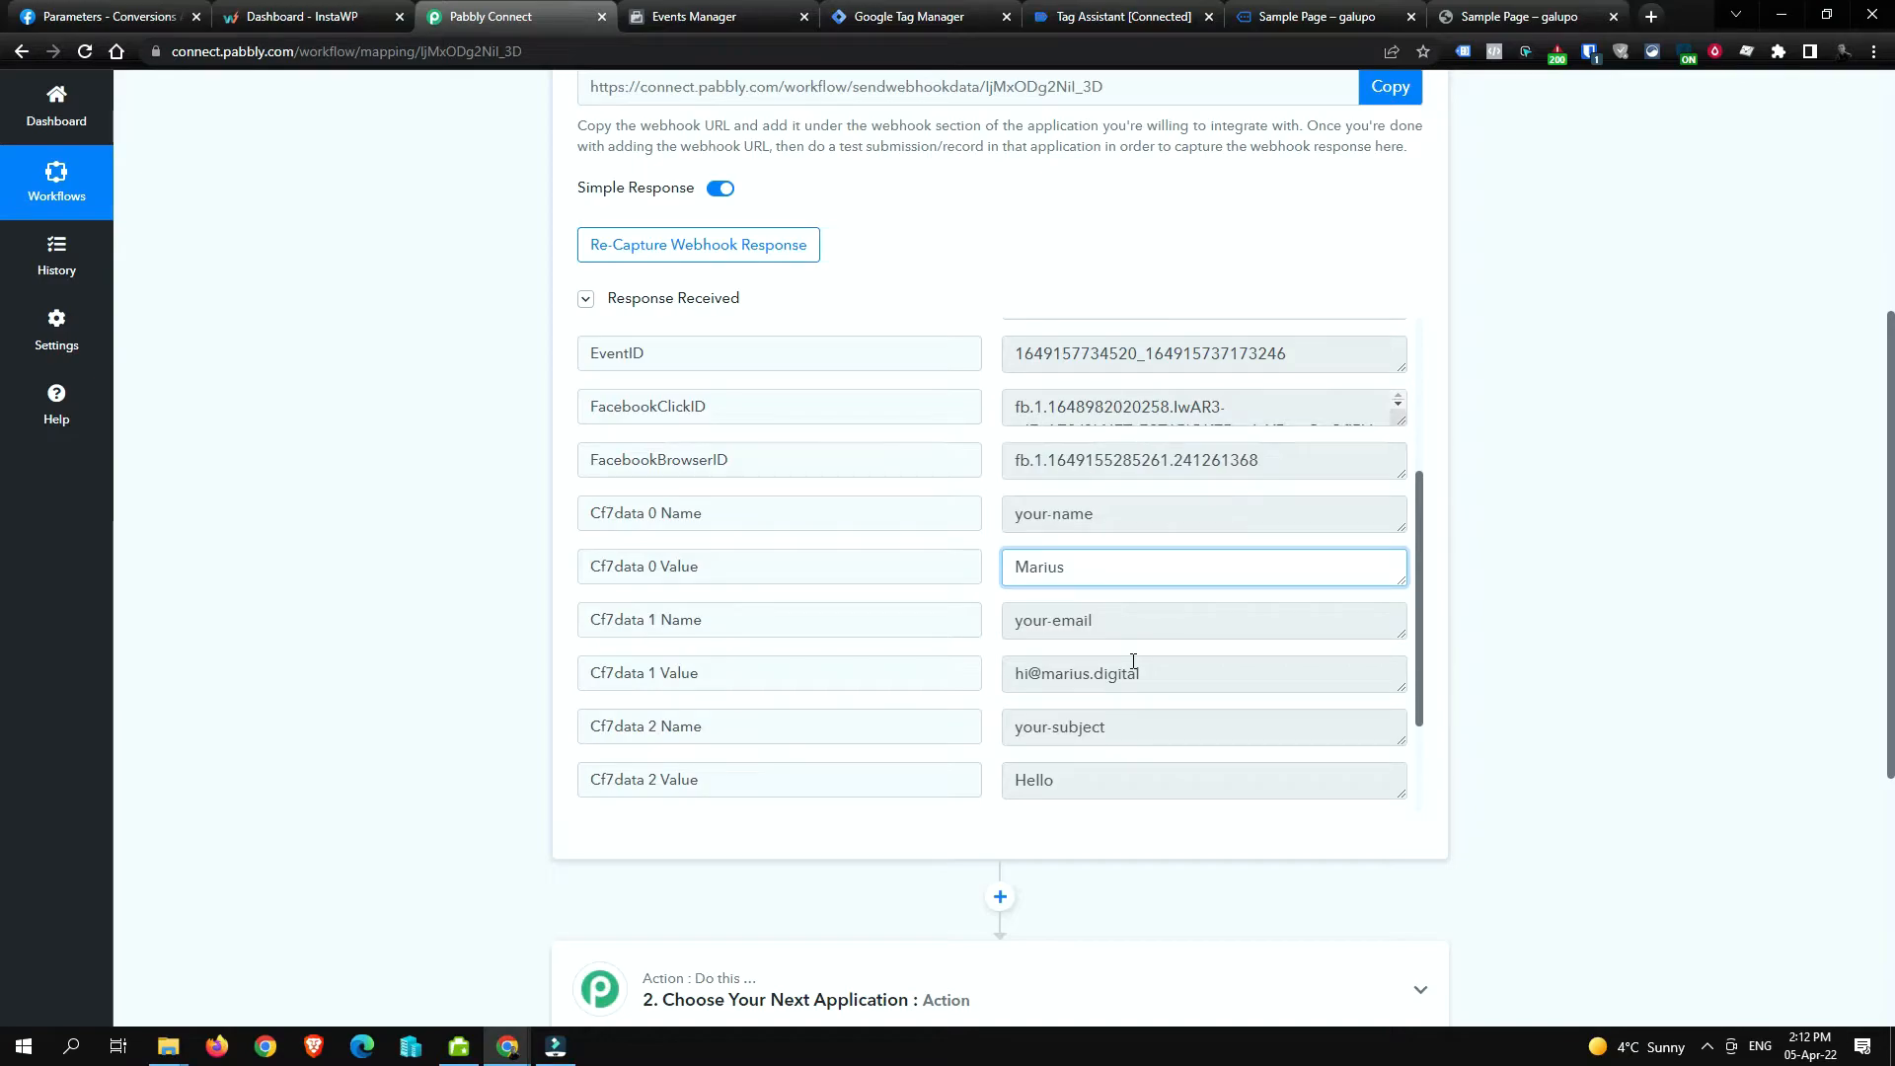
pyautogui.doubleClick(1135, 566)
pyautogui.tripleClick(1153, 676)
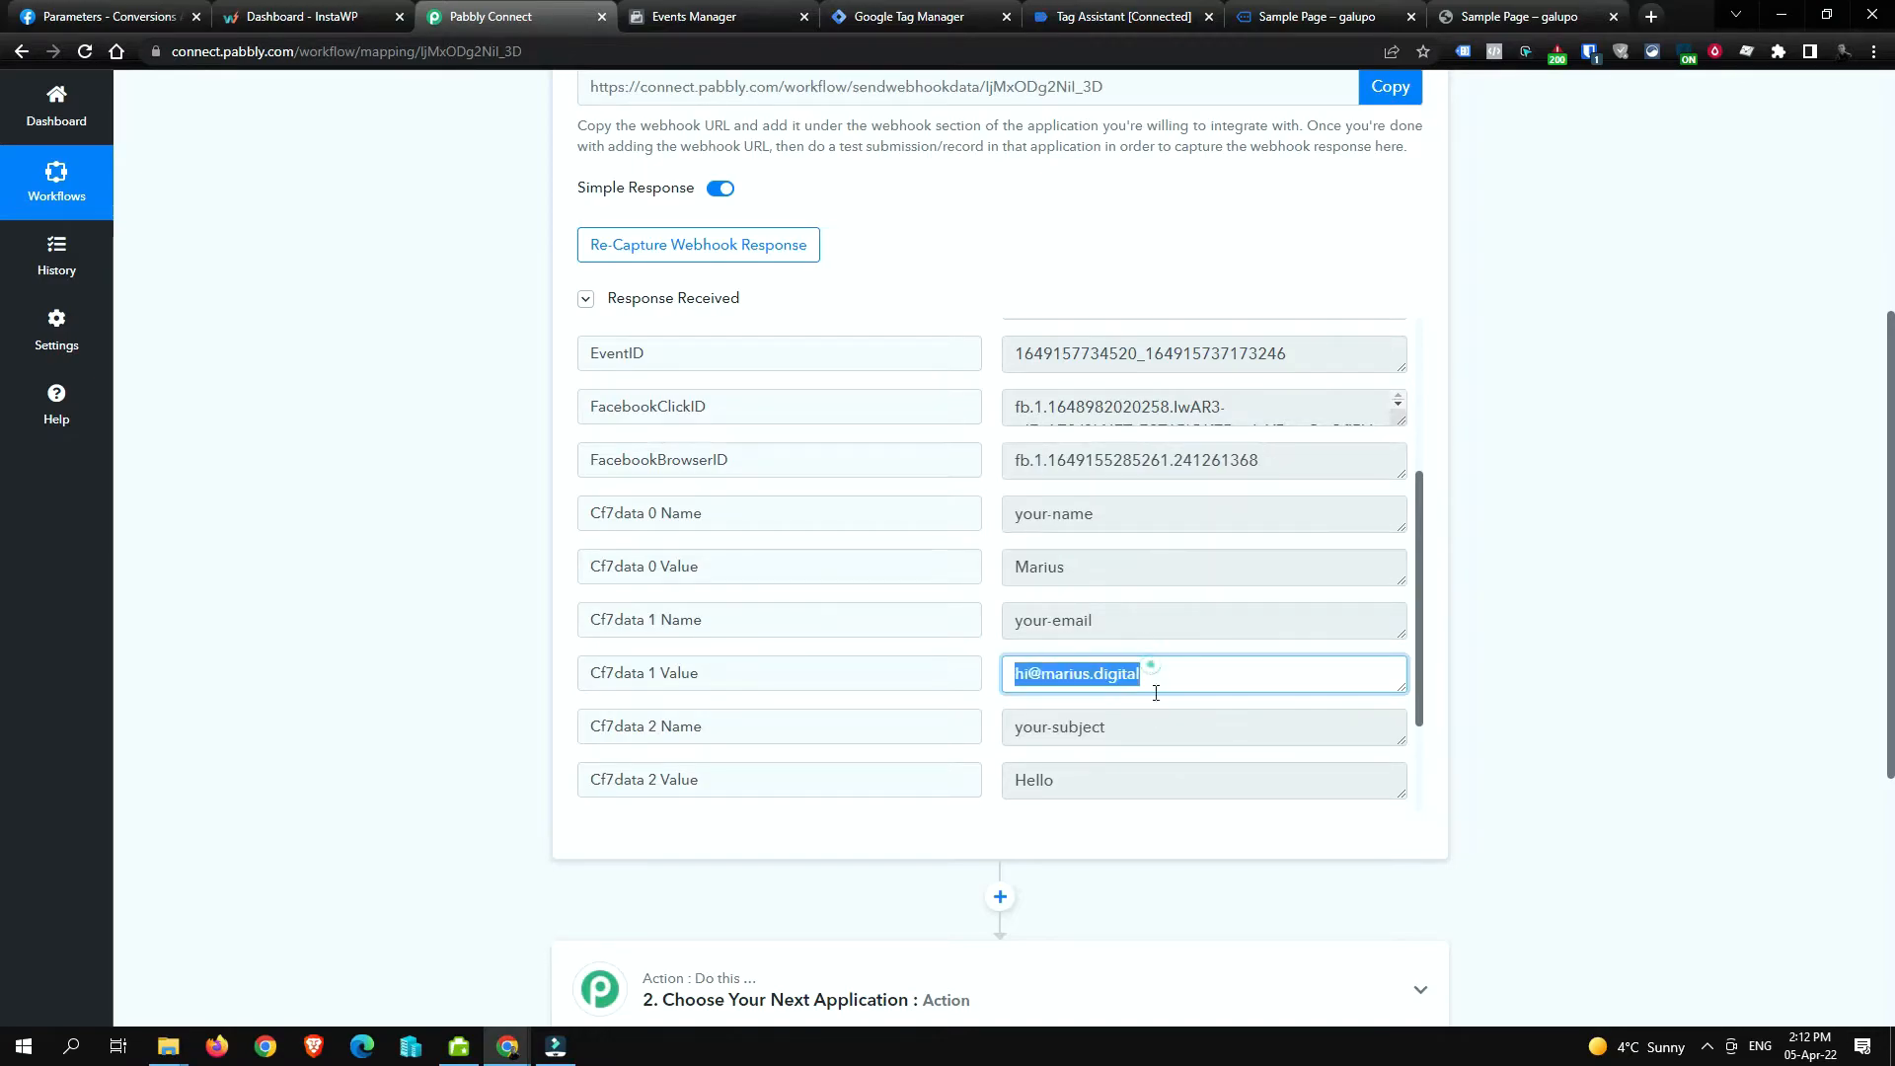
pyautogui.scroll(-1, 1185, 768)
pyautogui.click(1167, 679)
pyautogui.doubleClick(1165, 677)
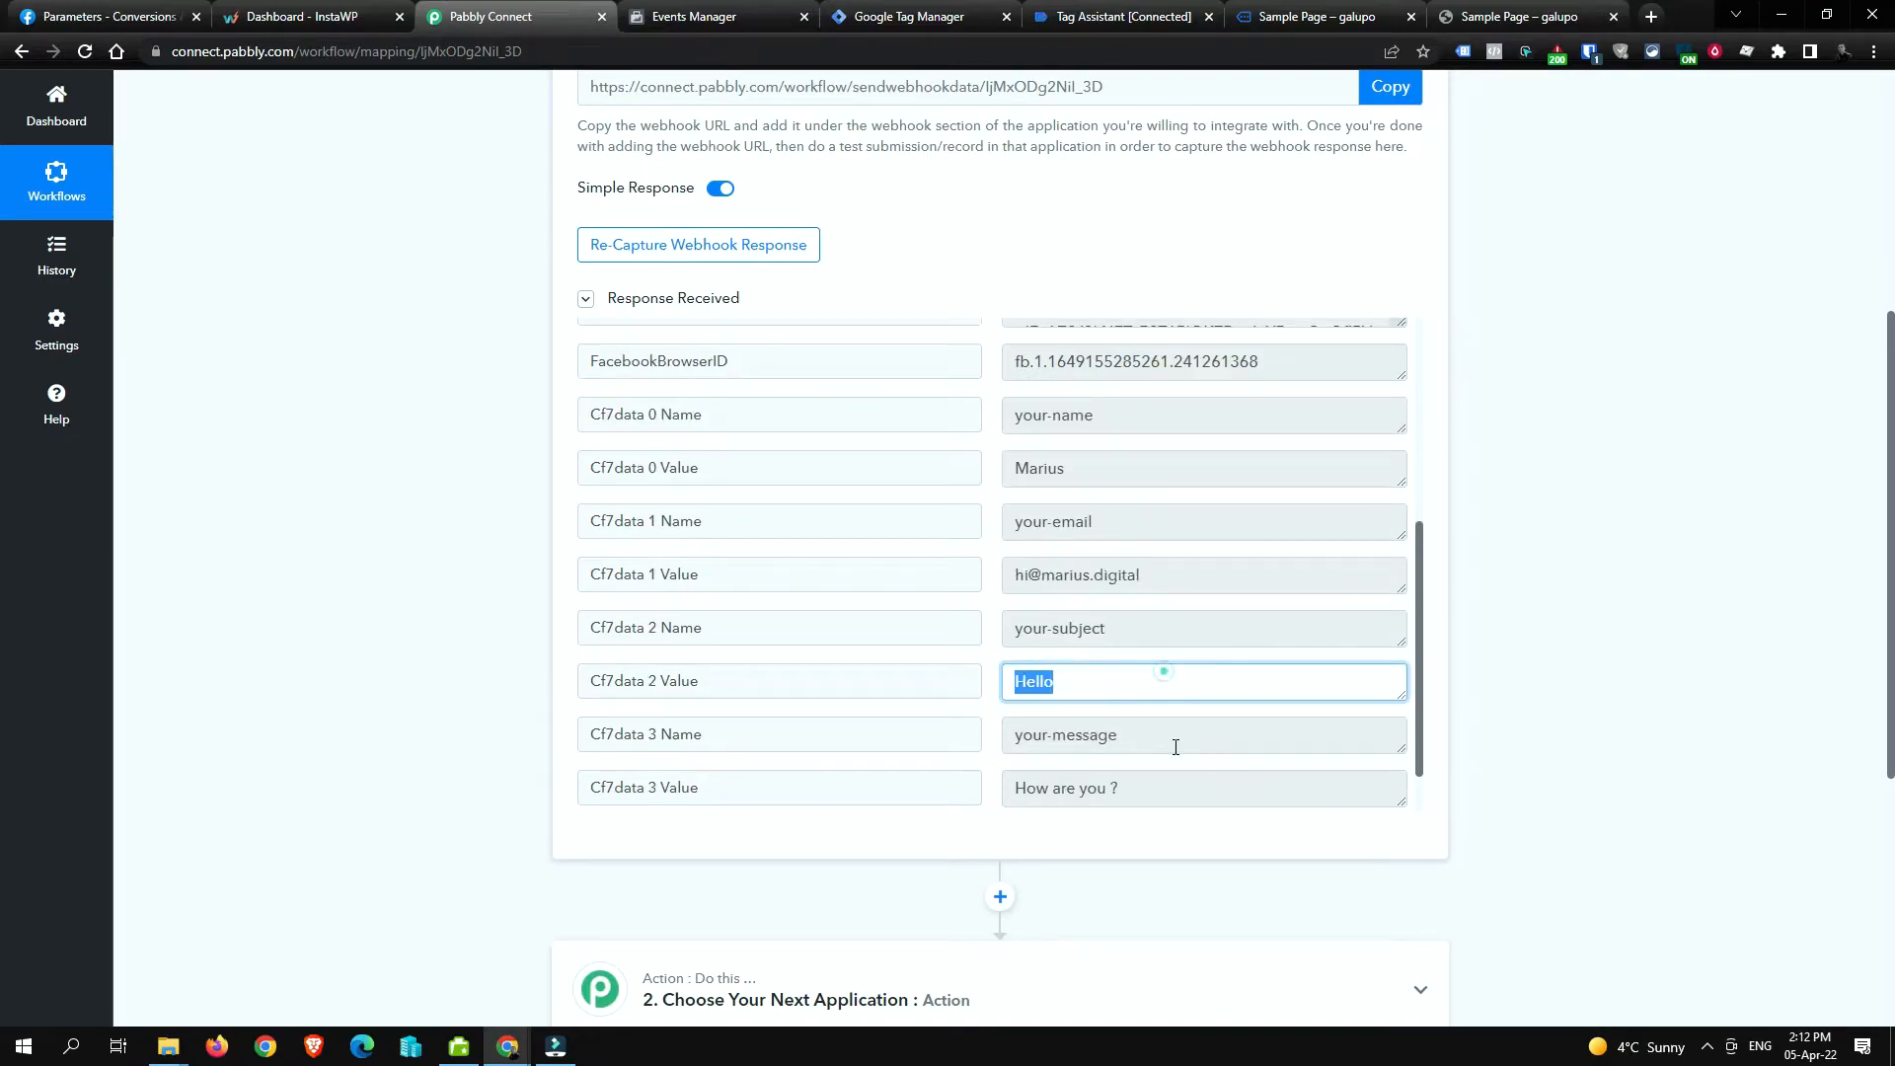
pyautogui.click(1188, 787)
pyautogui.tripleClick(1190, 790)
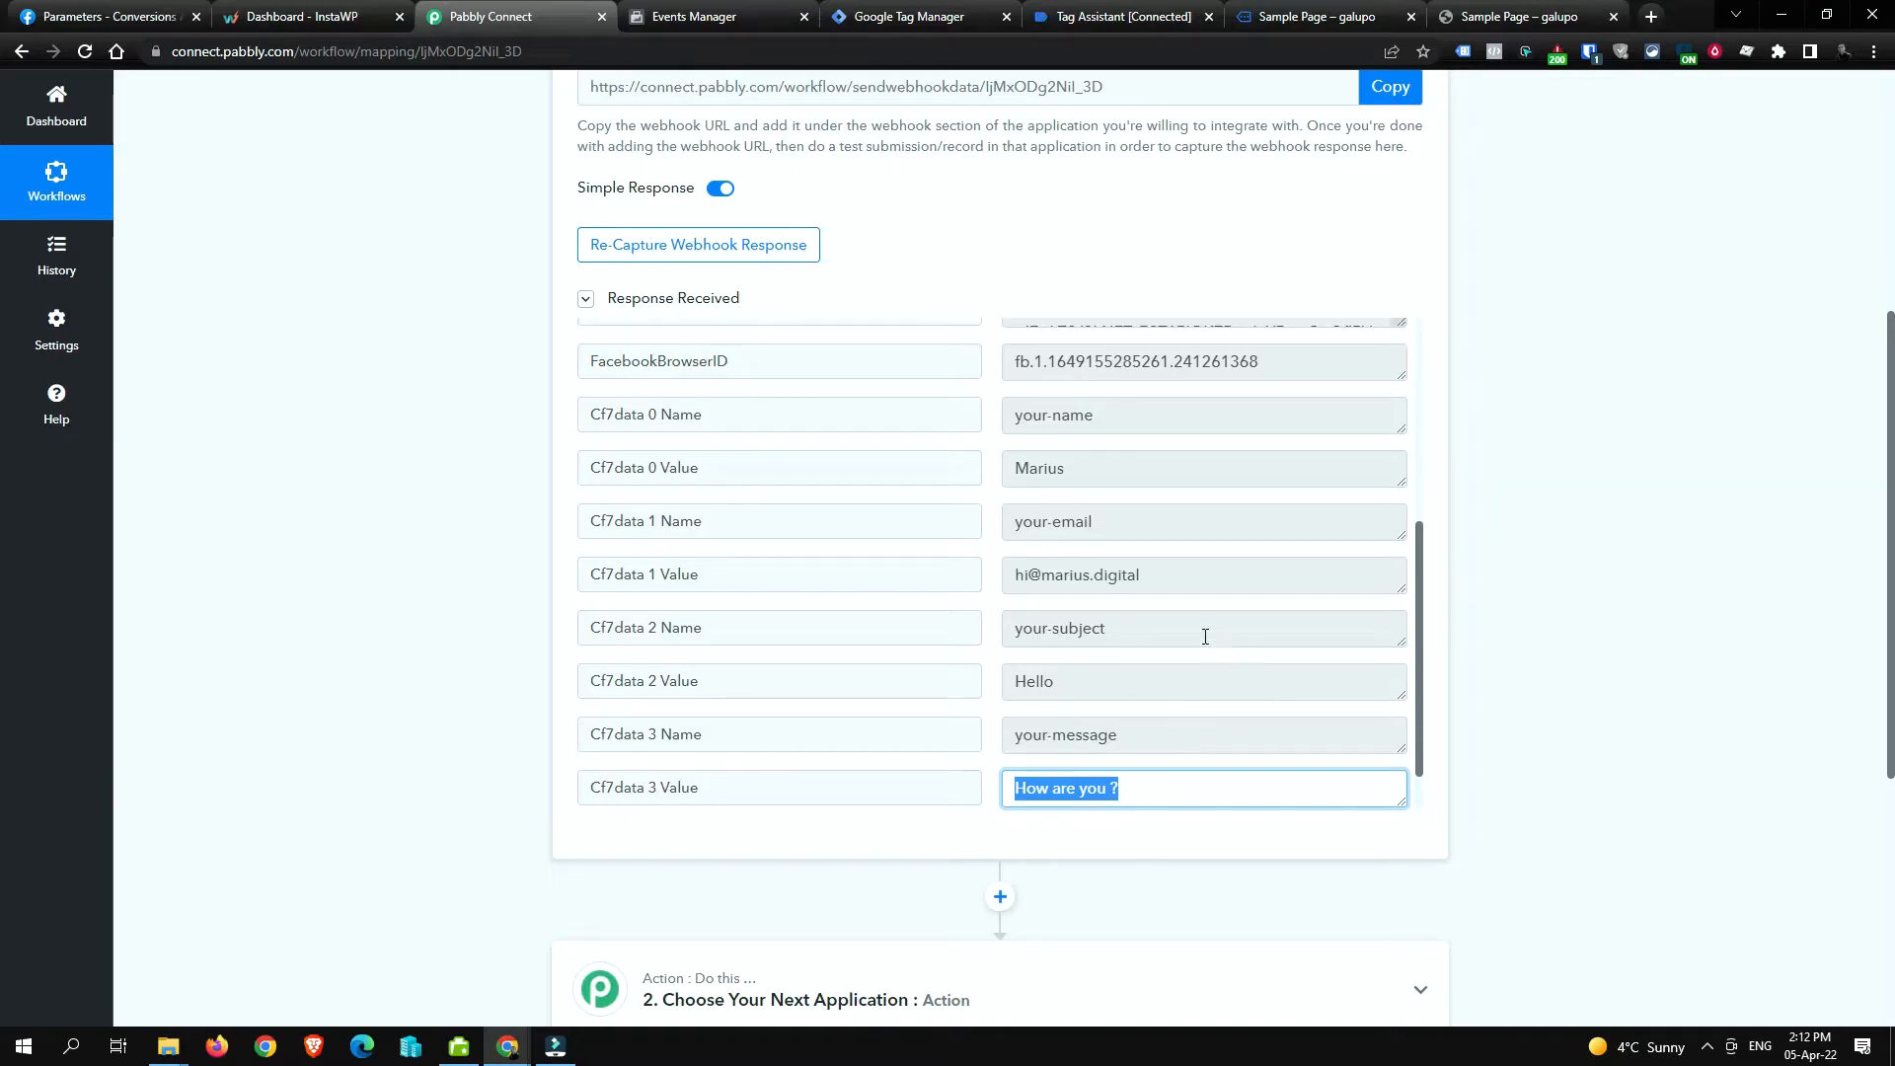
pyautogui.scroll(-1, 1205, 637)
pyautogui.click(450, 607)
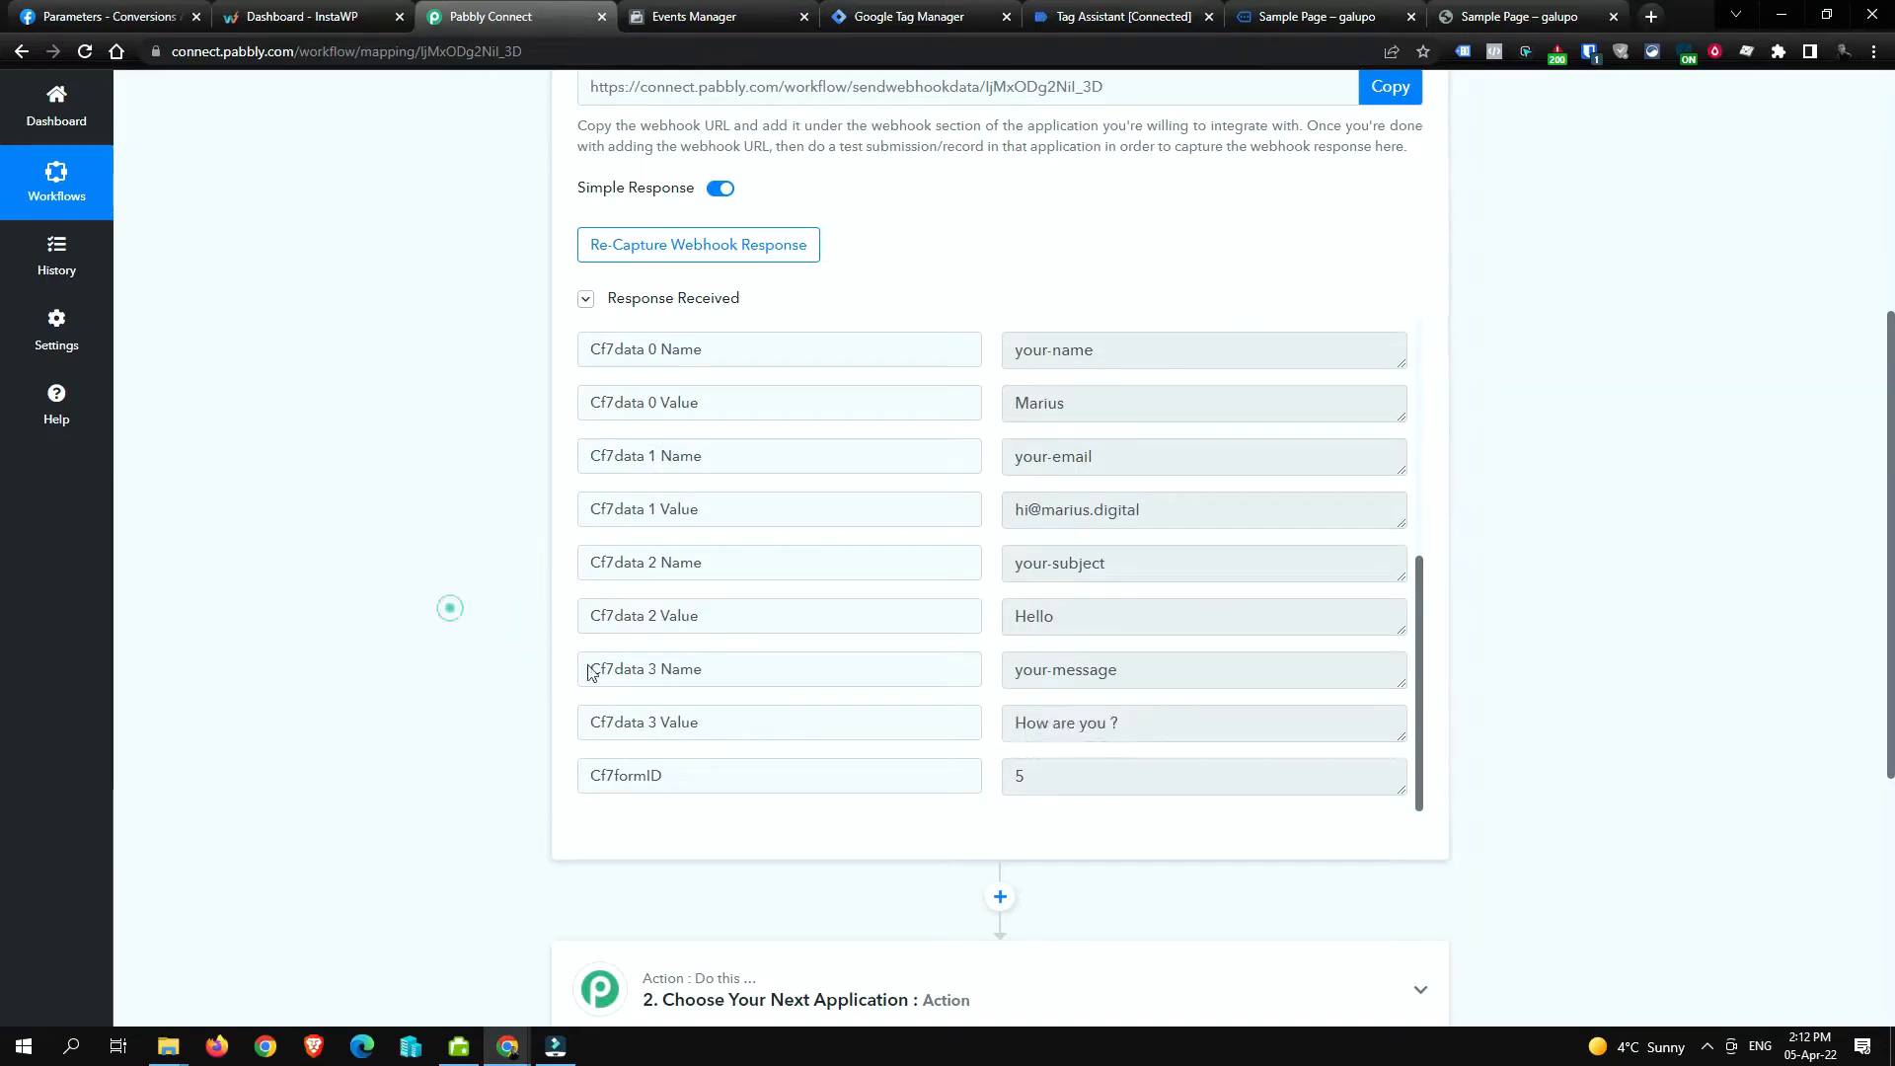
# Step: Select the captured Cf7formID value 5, then return to the Tag Manager variables
pyautogui.doubleClick(1069, 781)
pyautogui.click(1038, 785)
pyautogui.doubleClick(1038, 786)
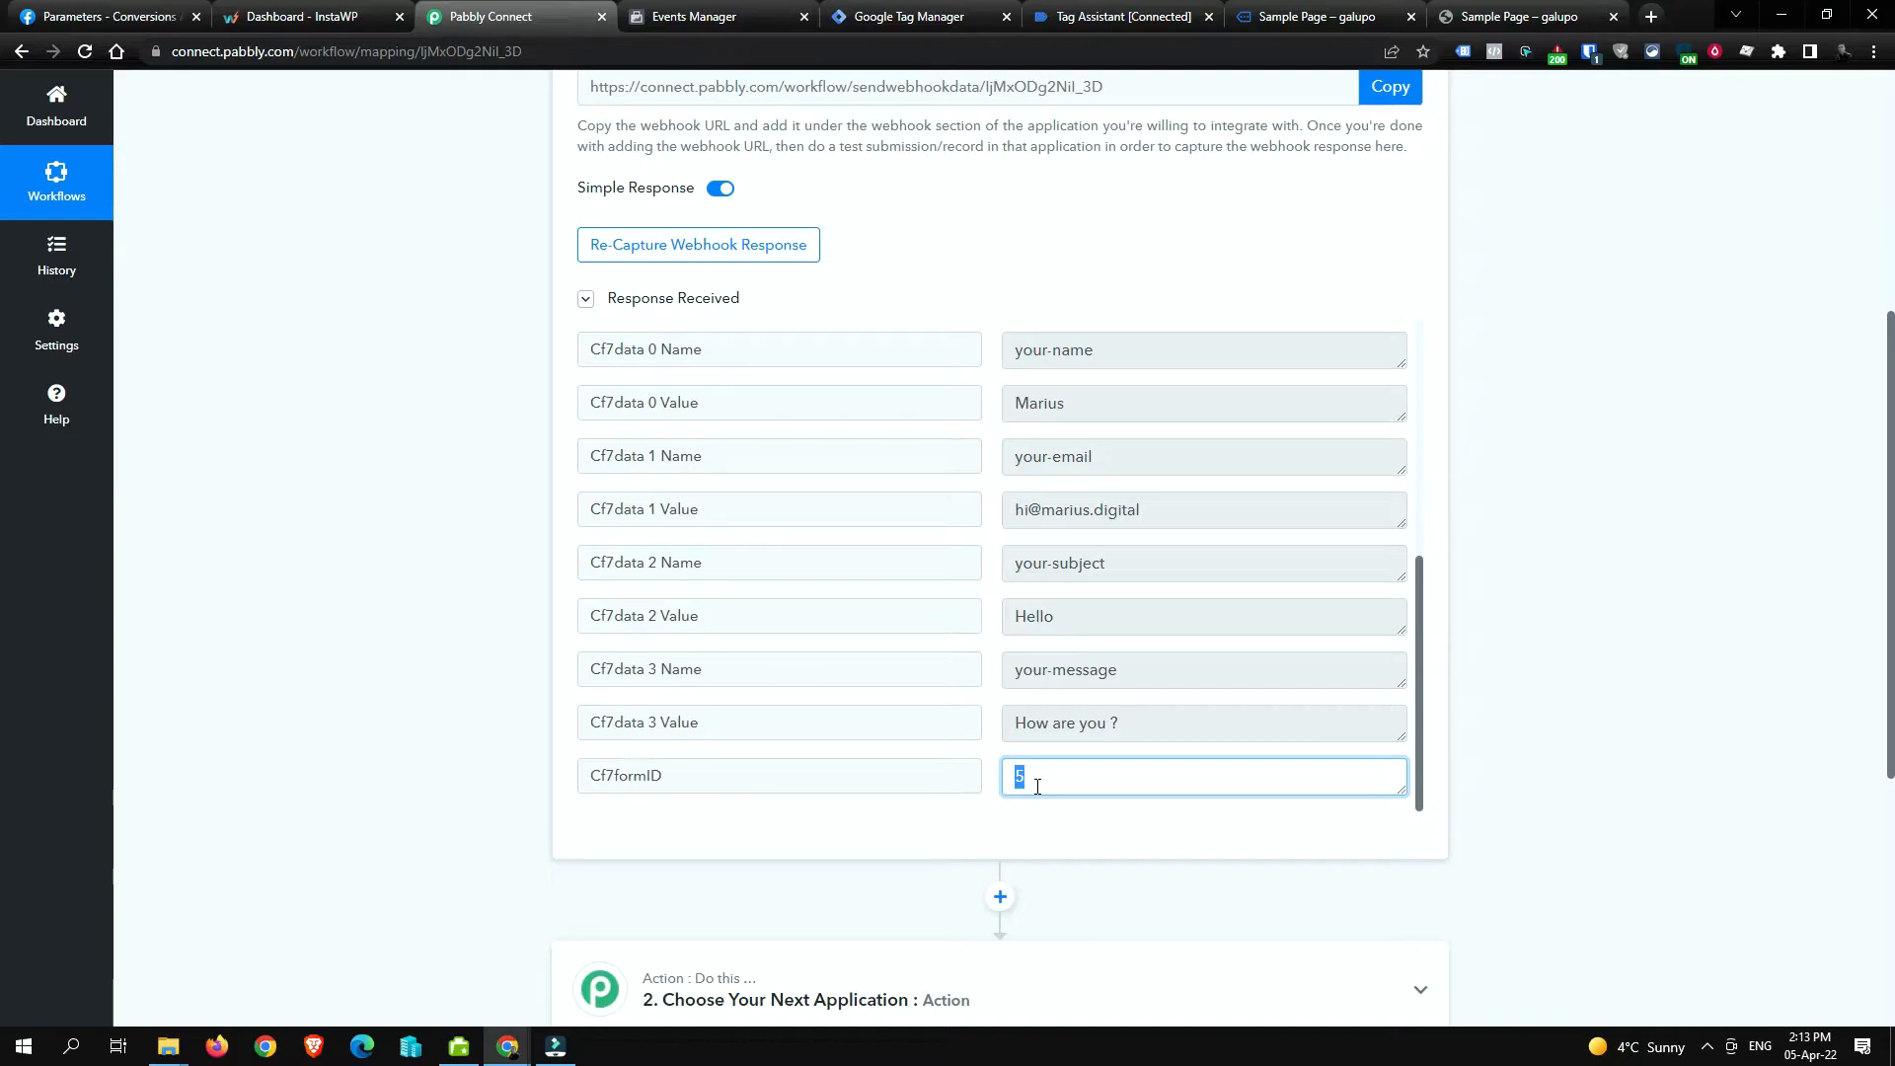
pyautogui.click(1020, 817)
pyautogui.scroll(-4, 1020, 817)
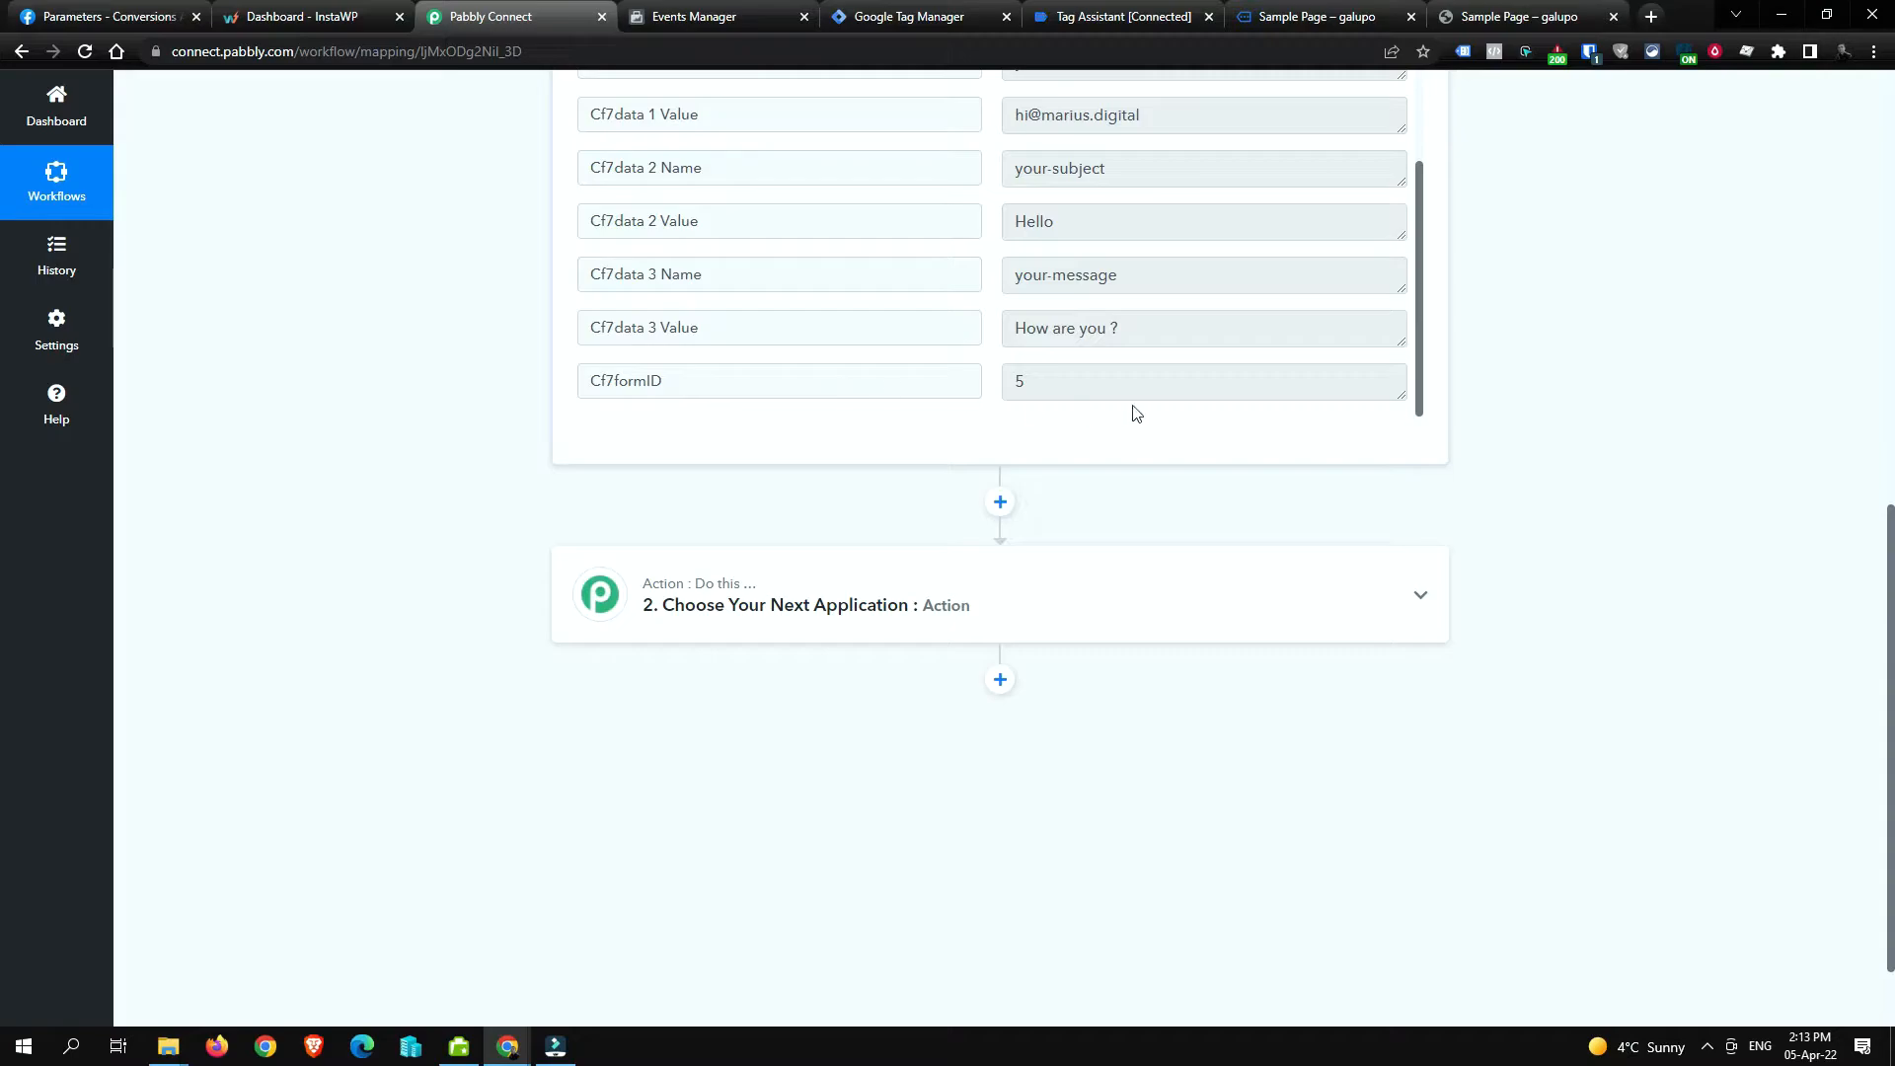
pyautogui.doubleClick(1059, 377)
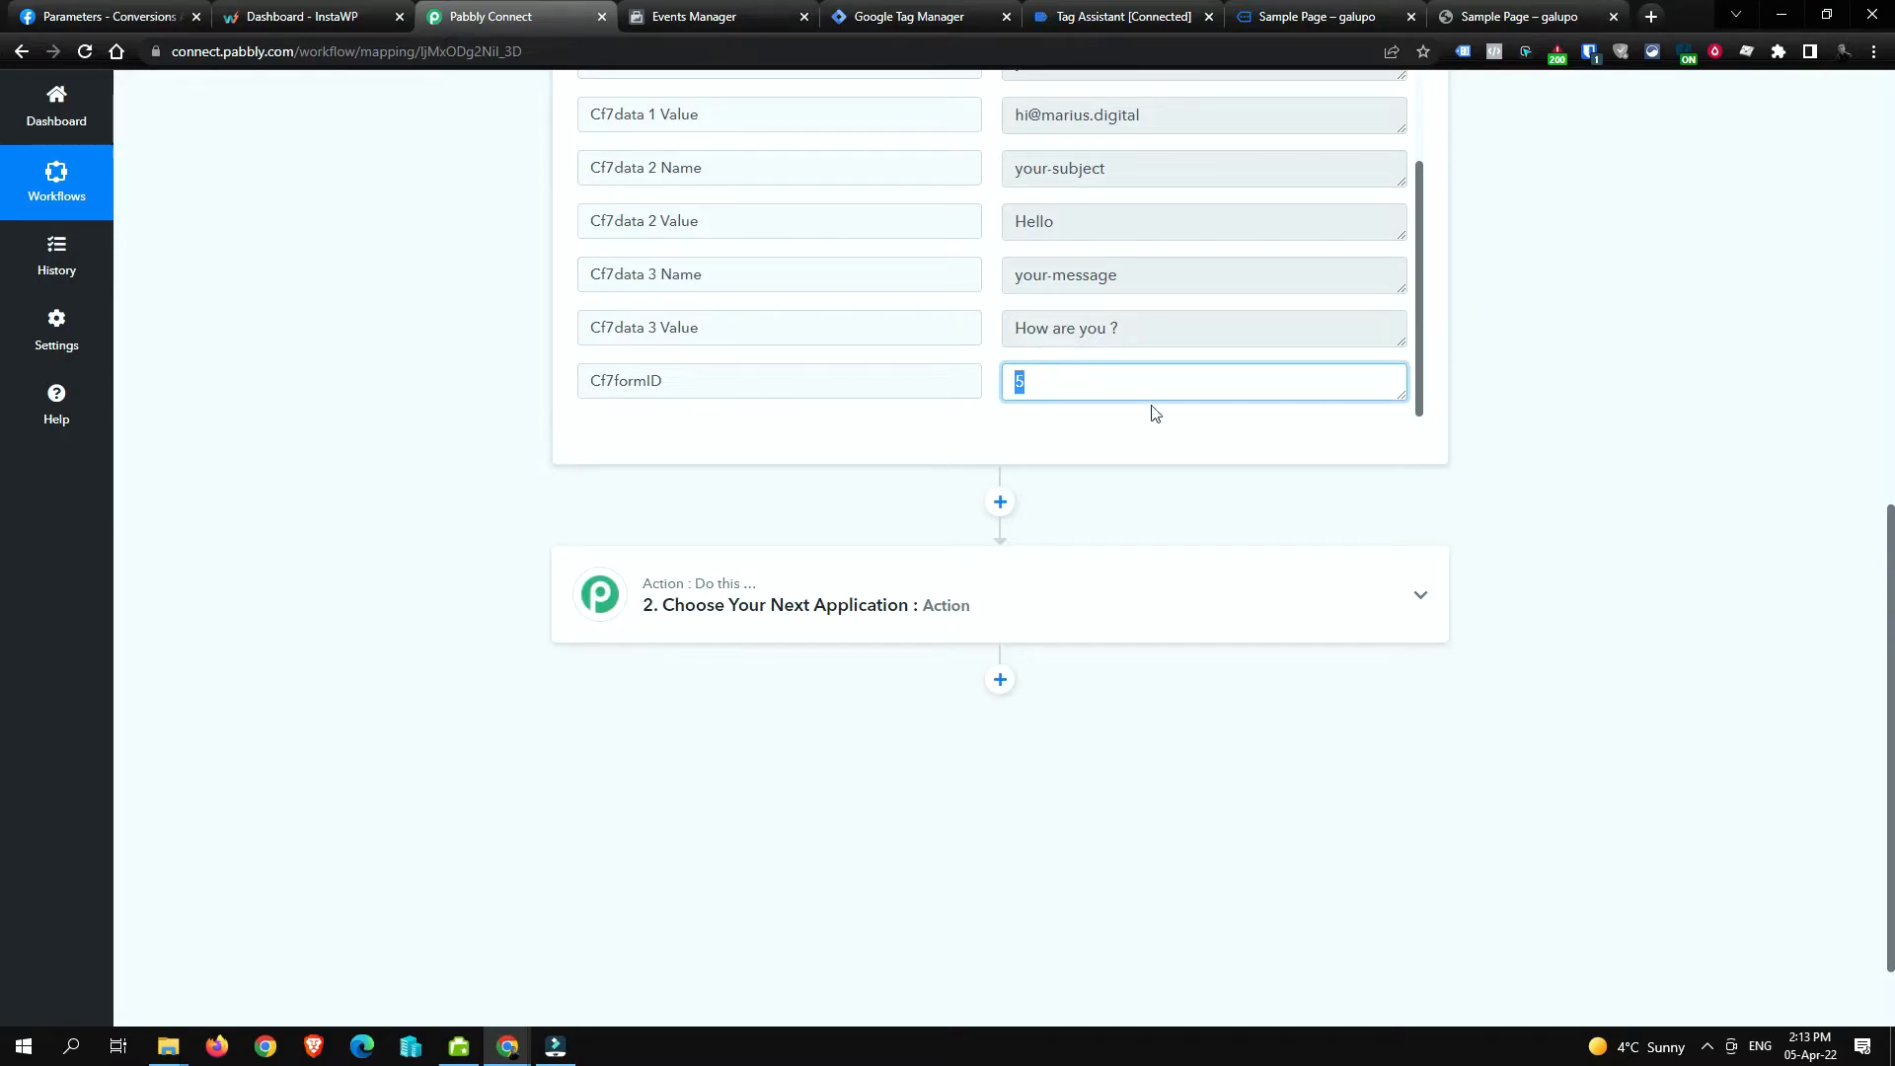
pyautogui.doubleClick(1015, 380)
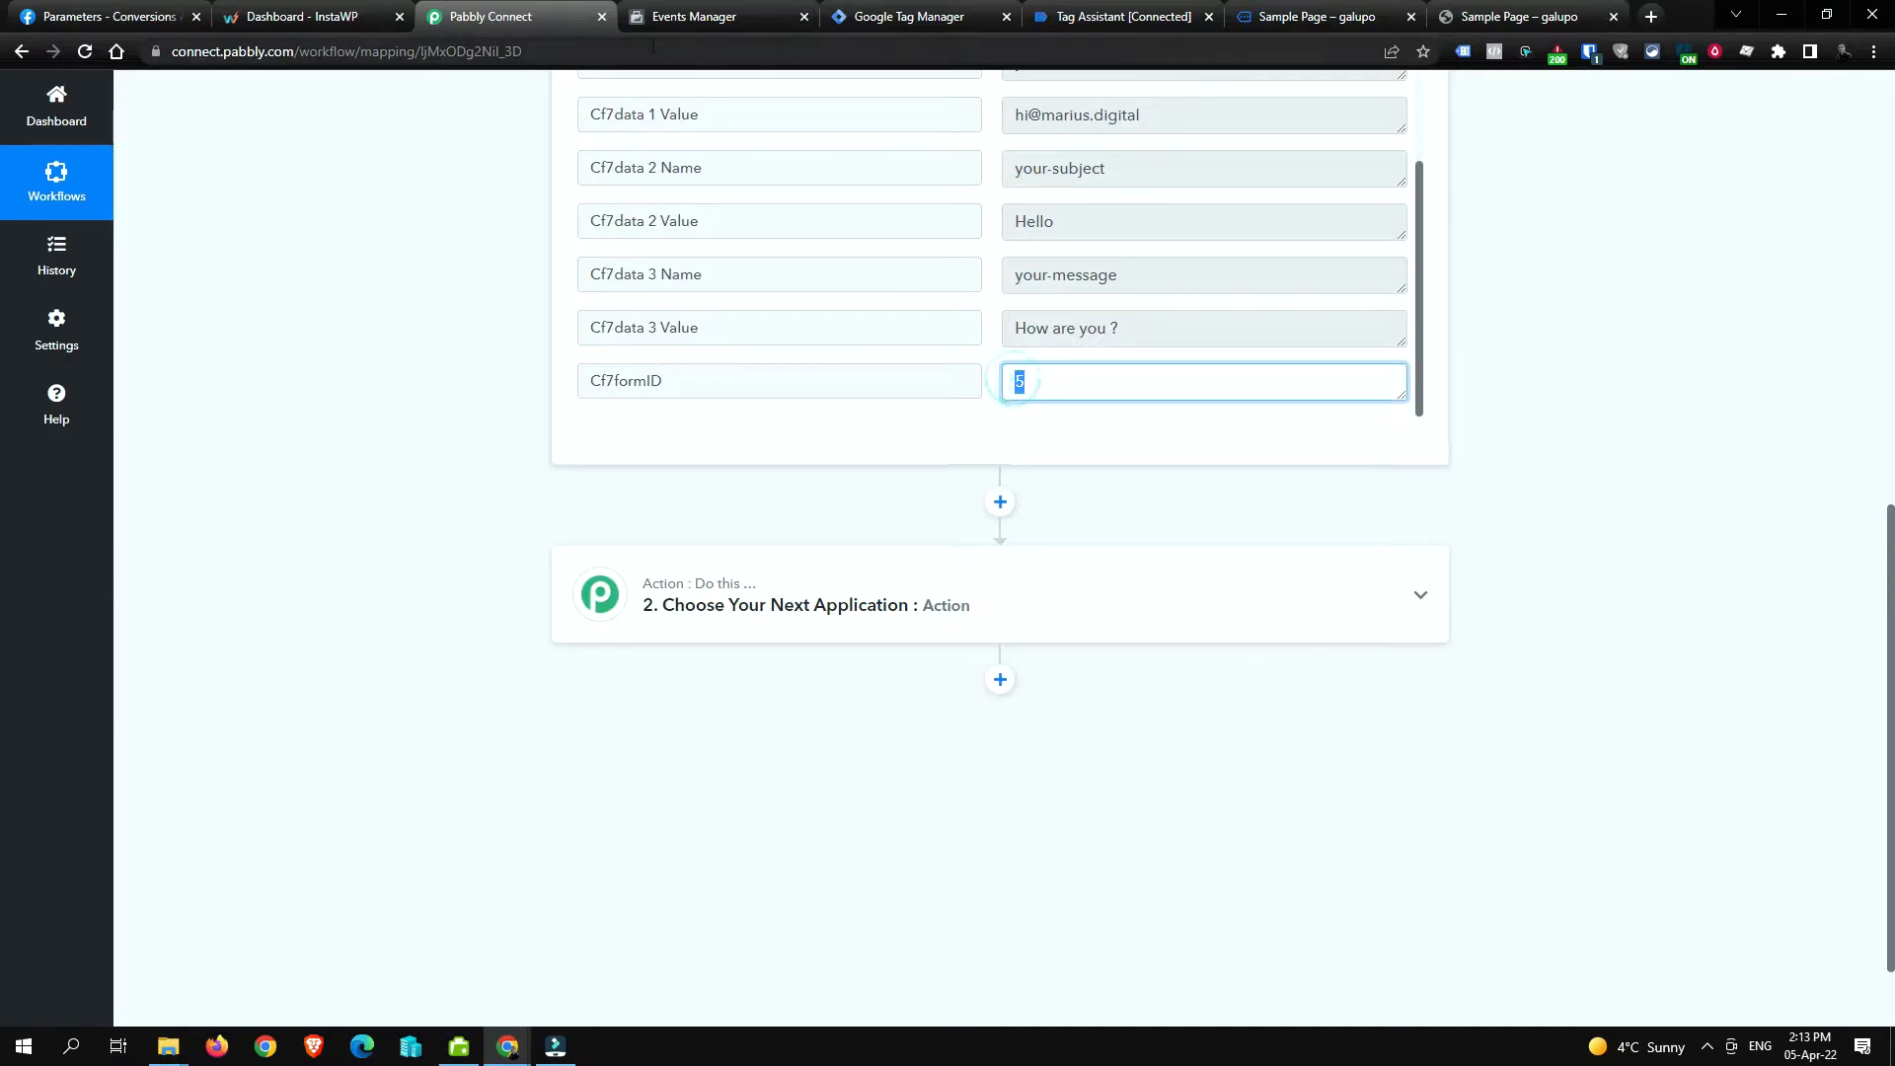
pyautogui.click(885, 12)
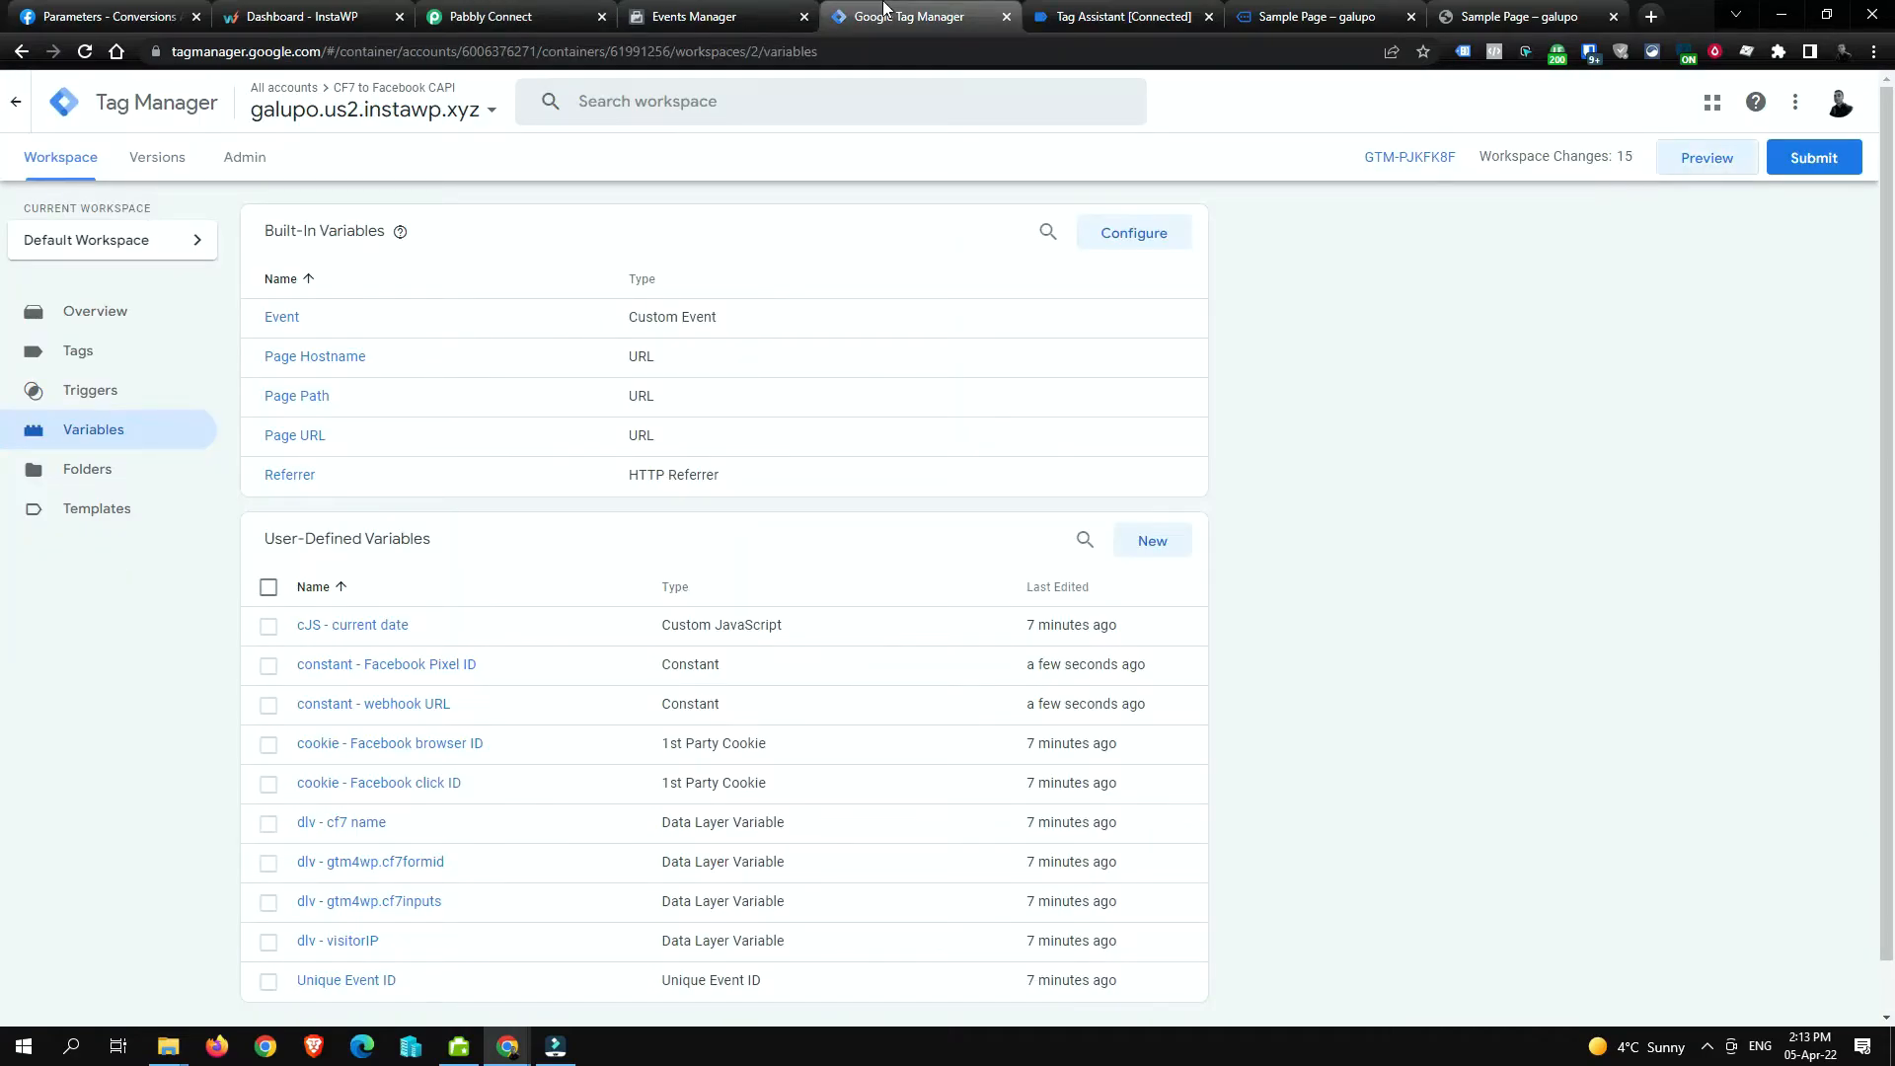
# Step: Review the variables list, then dismiss Tag Assistant's Connected notice to see the GTM-PJKFK8F summary
pyautogui.scroll(-1, 520, 507)
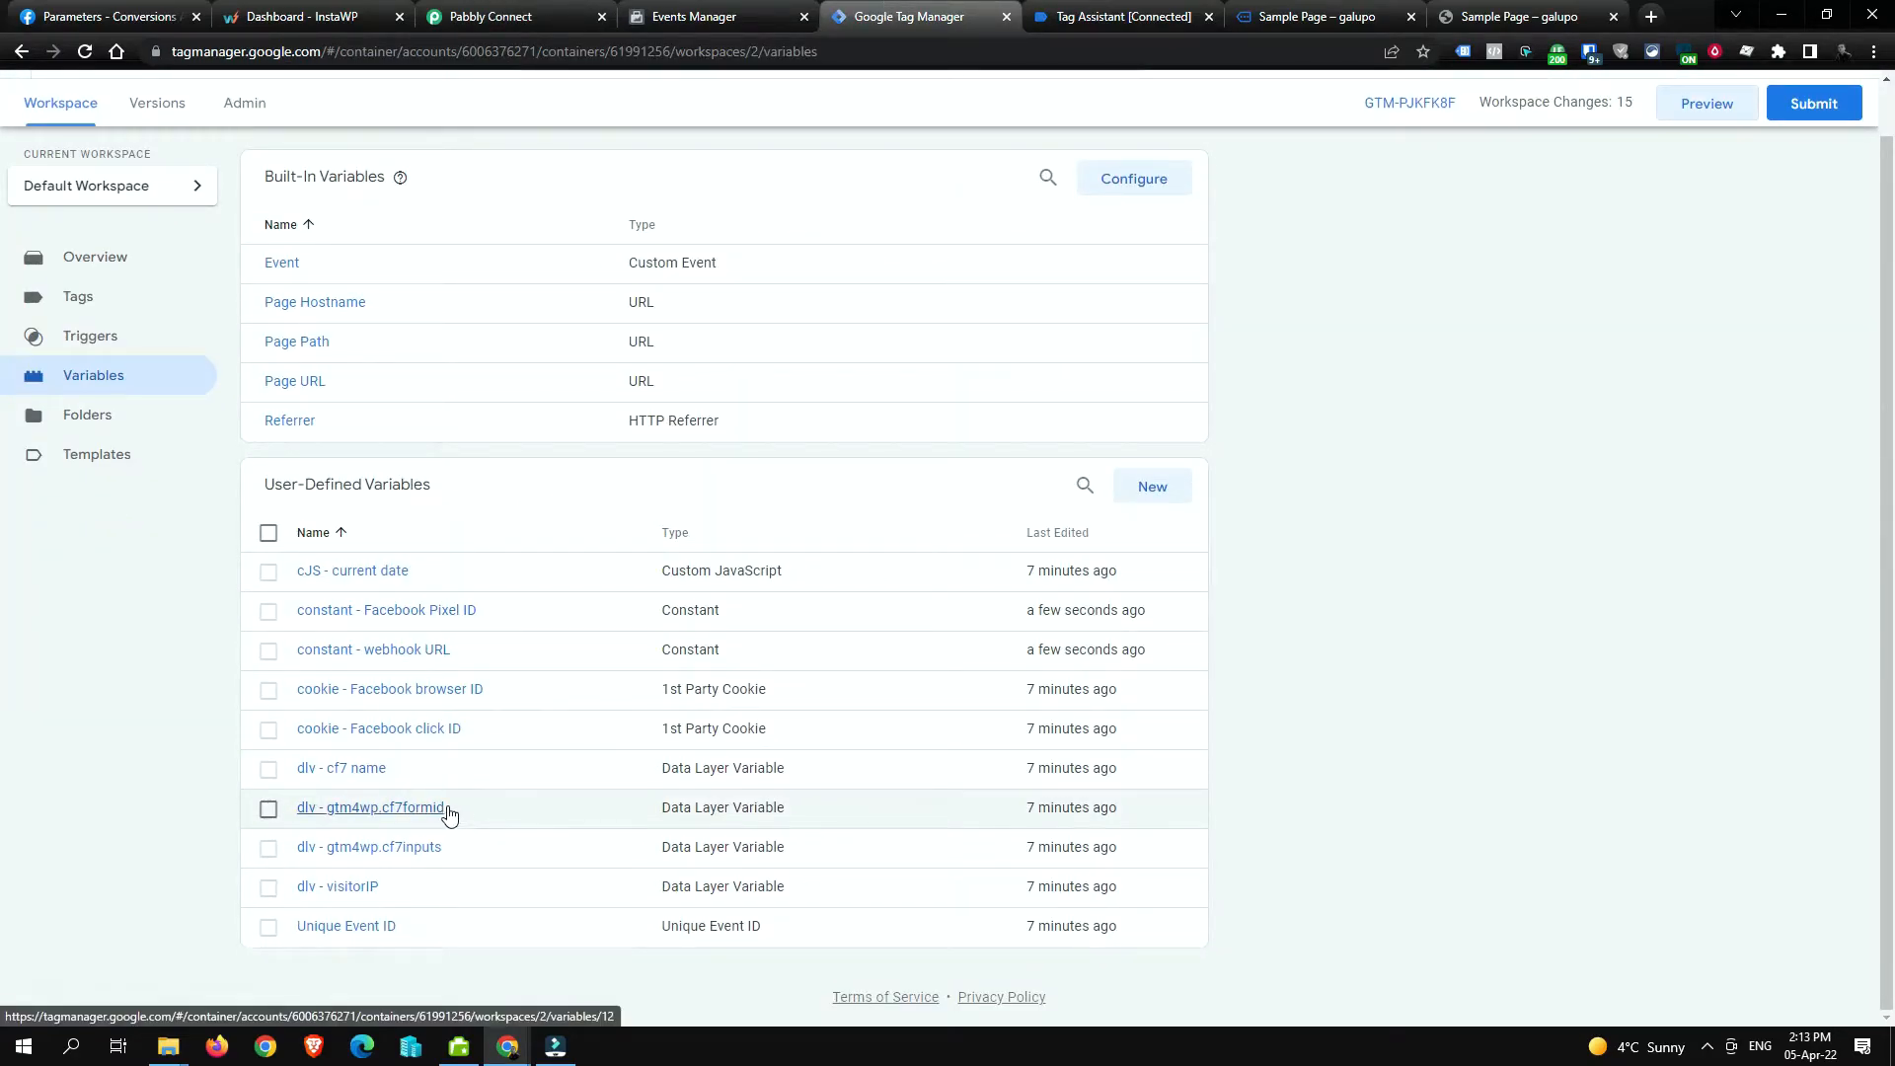
pyautogui.scroll(1, 975, 397)
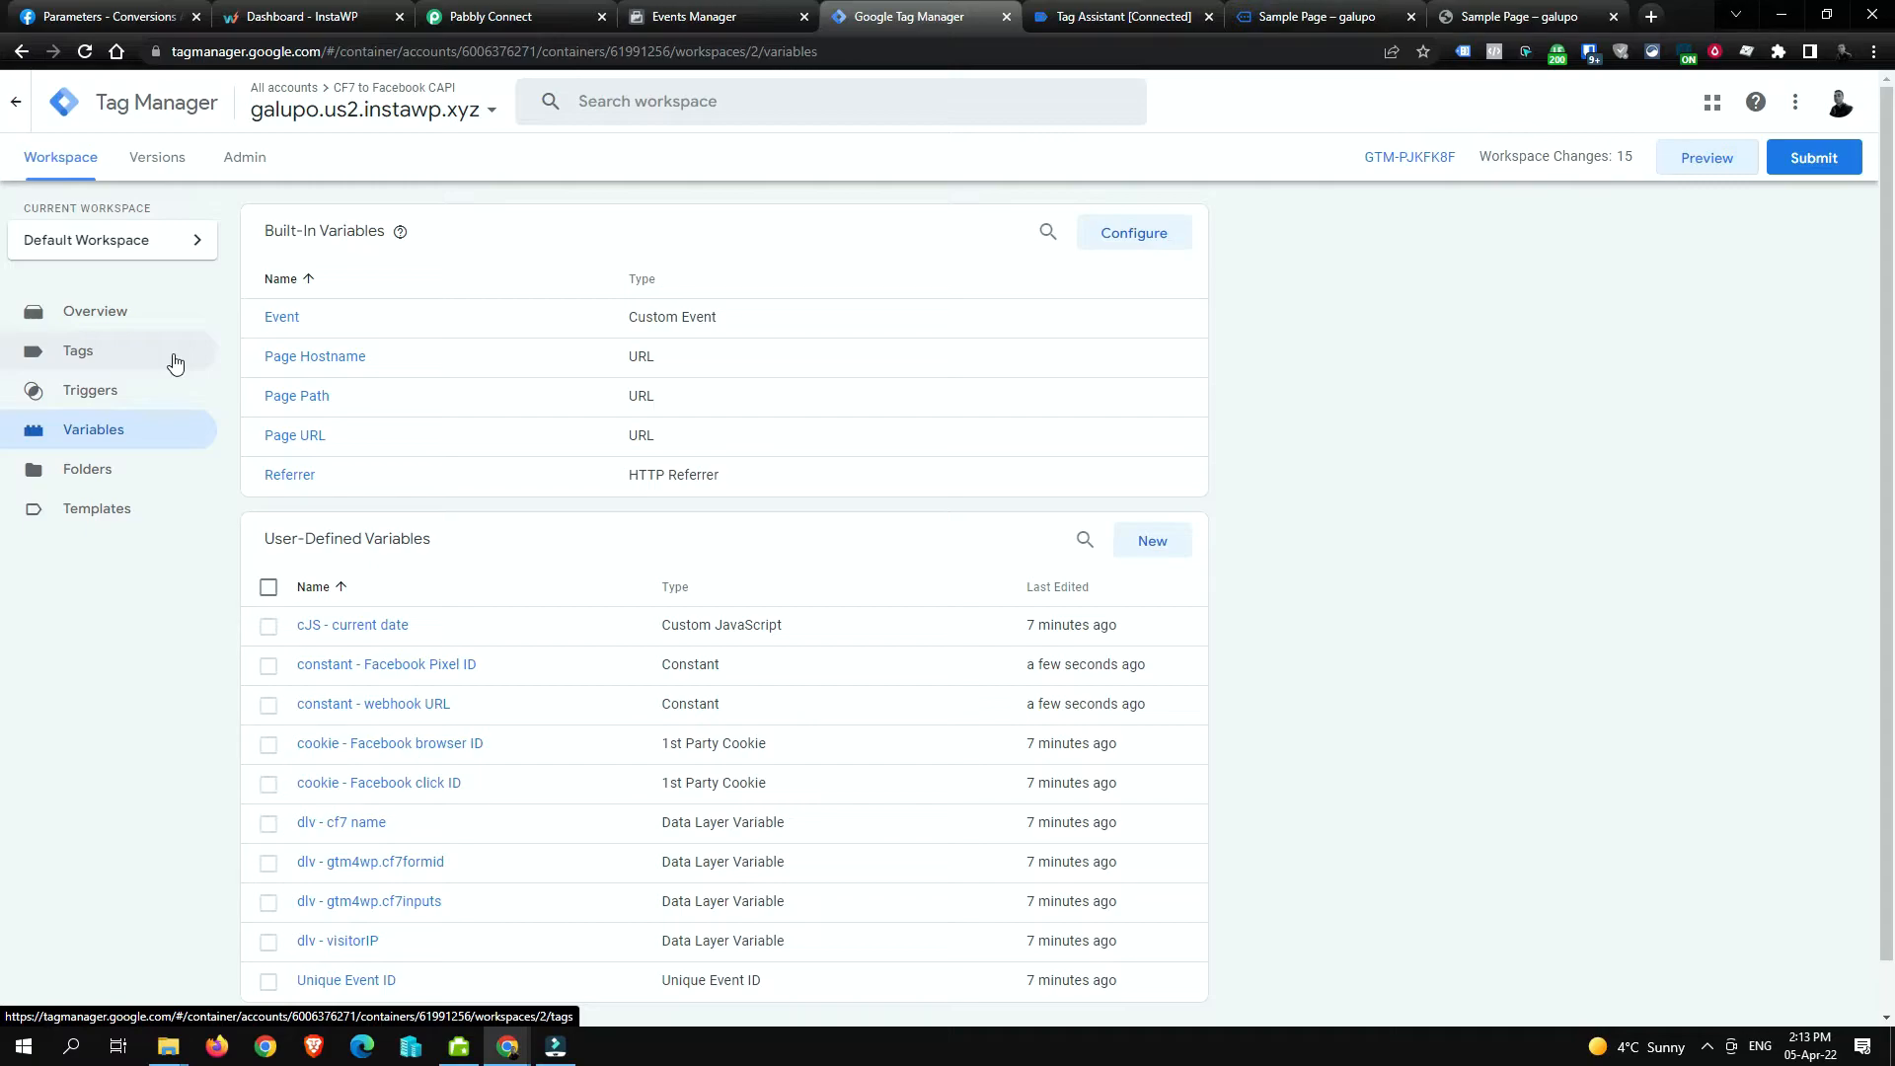
pyautogui.click(1135, 17)
pyautogui.click(972, 445)
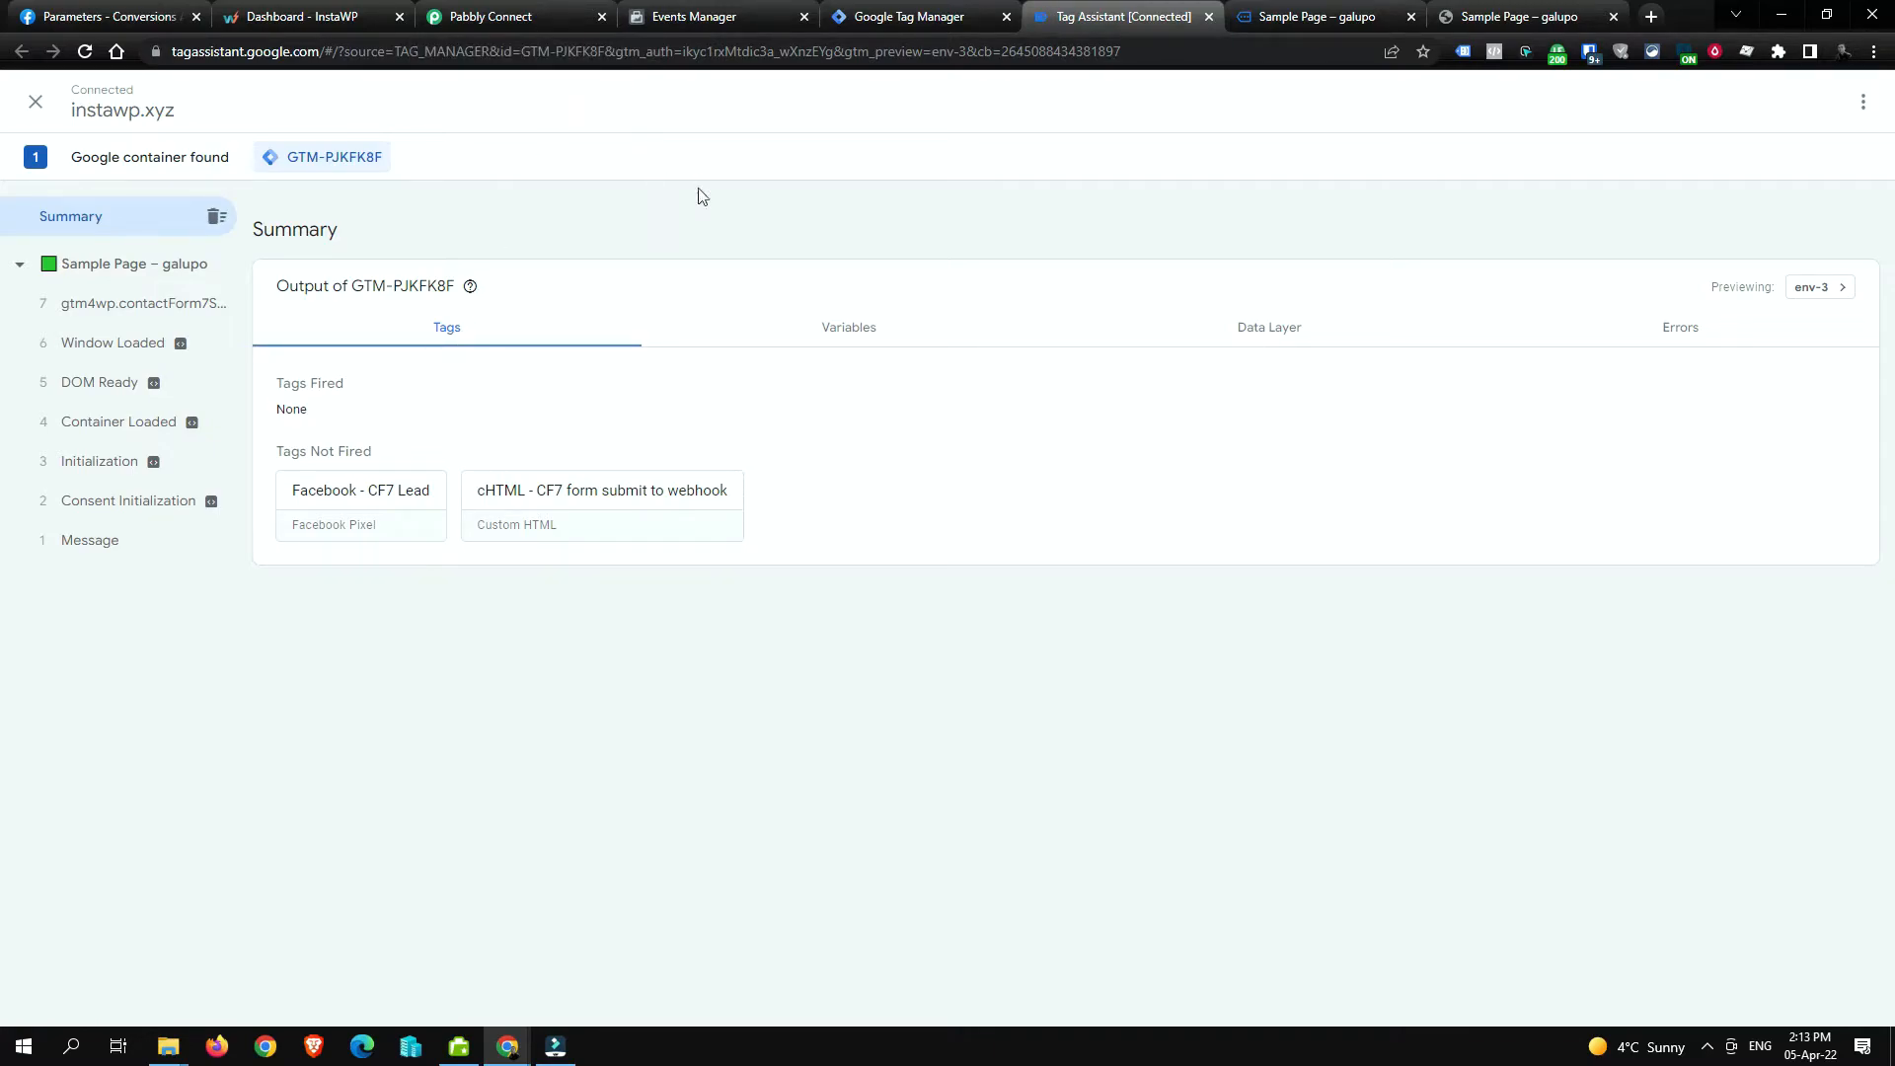
# Step: Open WordPress's Contact Forms list and select id 5 in Contact form 1's shortcode
pyautogui.click(1468, 10)
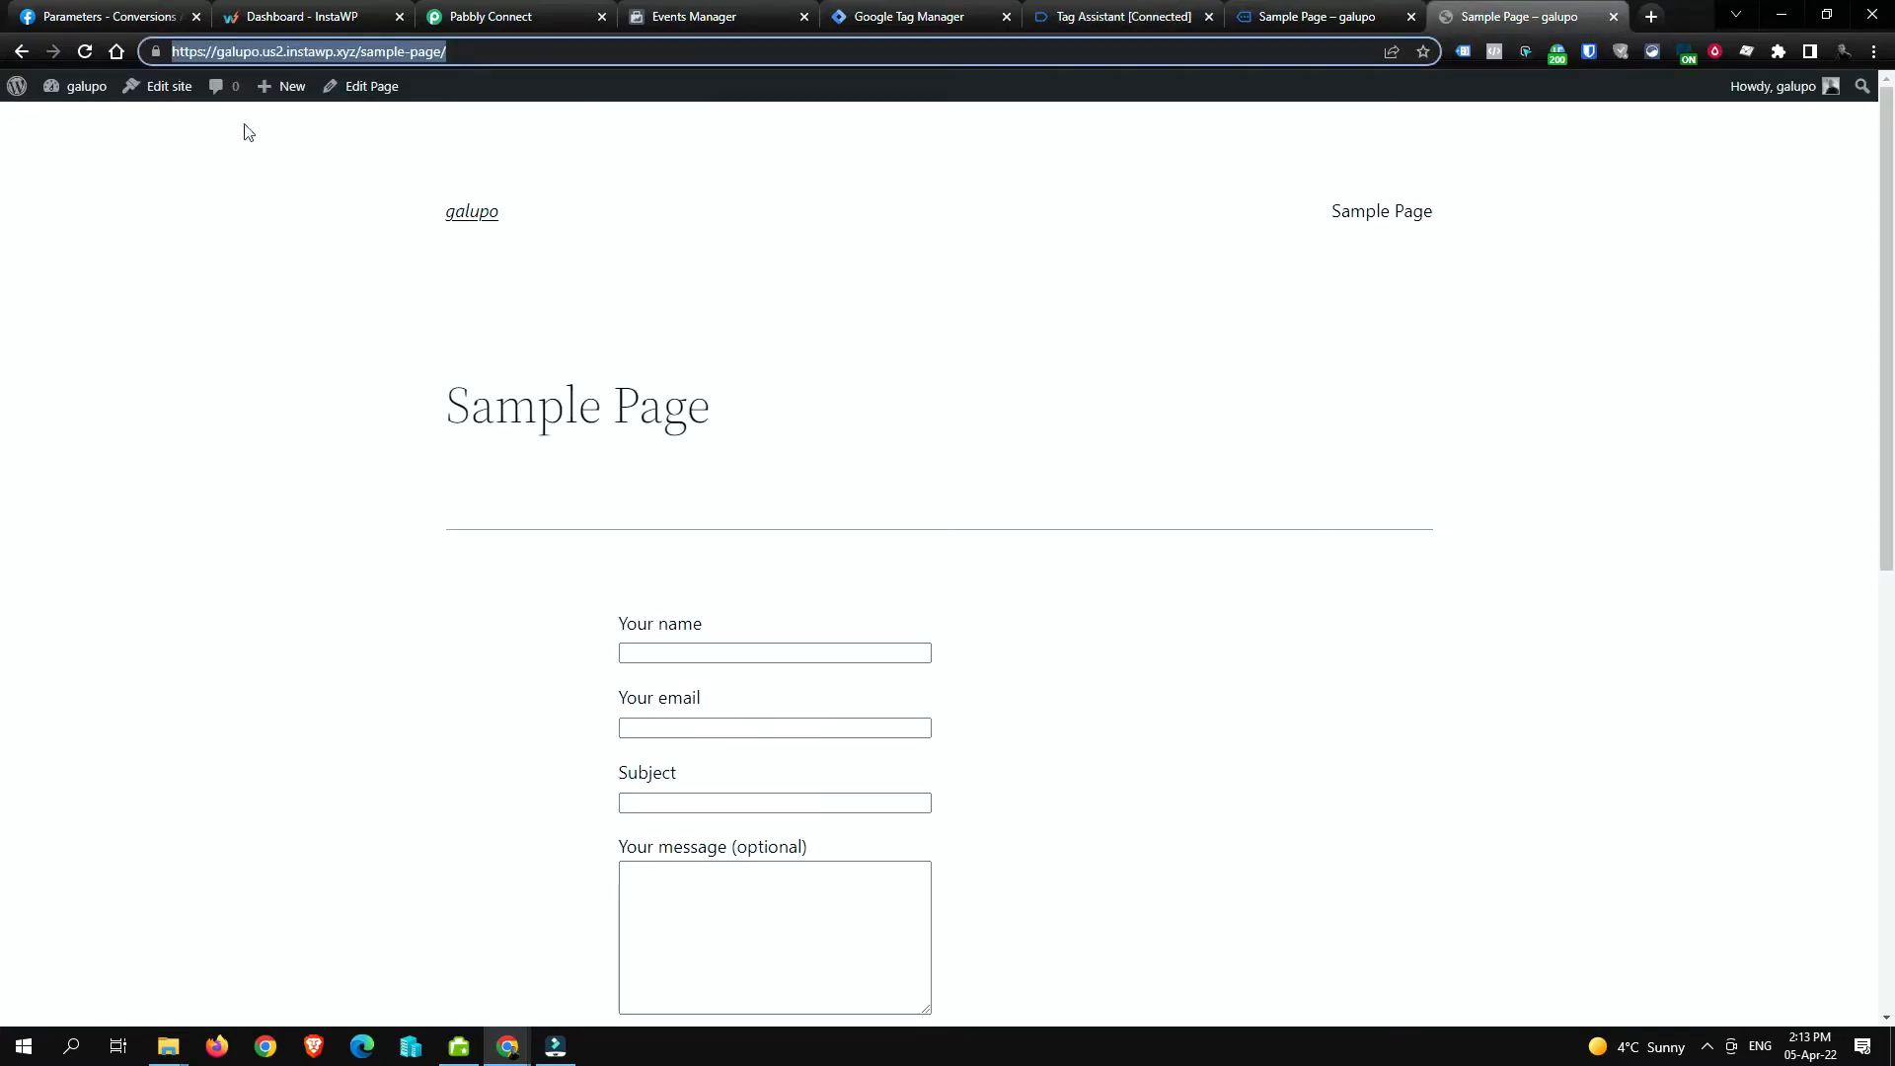
pyautogui.middleClick(77, 85)
pyautogui.click(1543, 10)
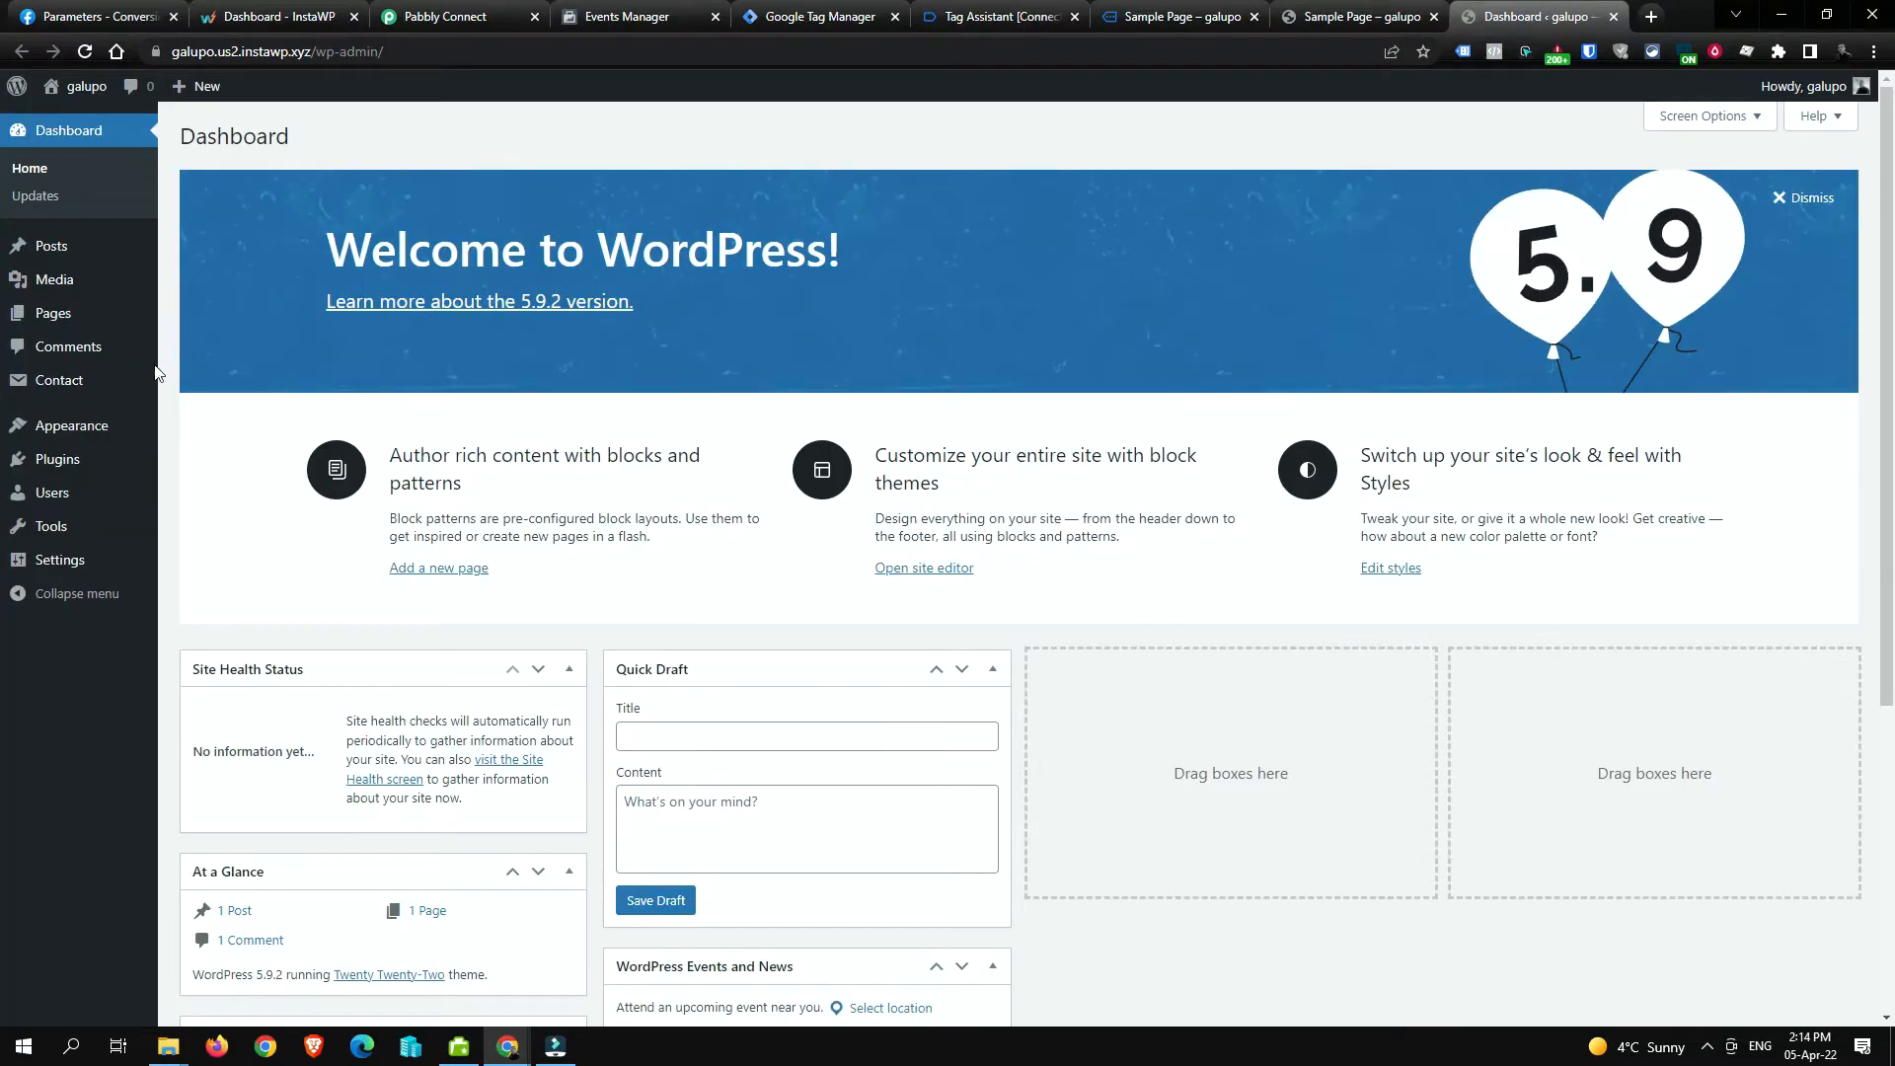
pyautogui.moveTo(148, 380)
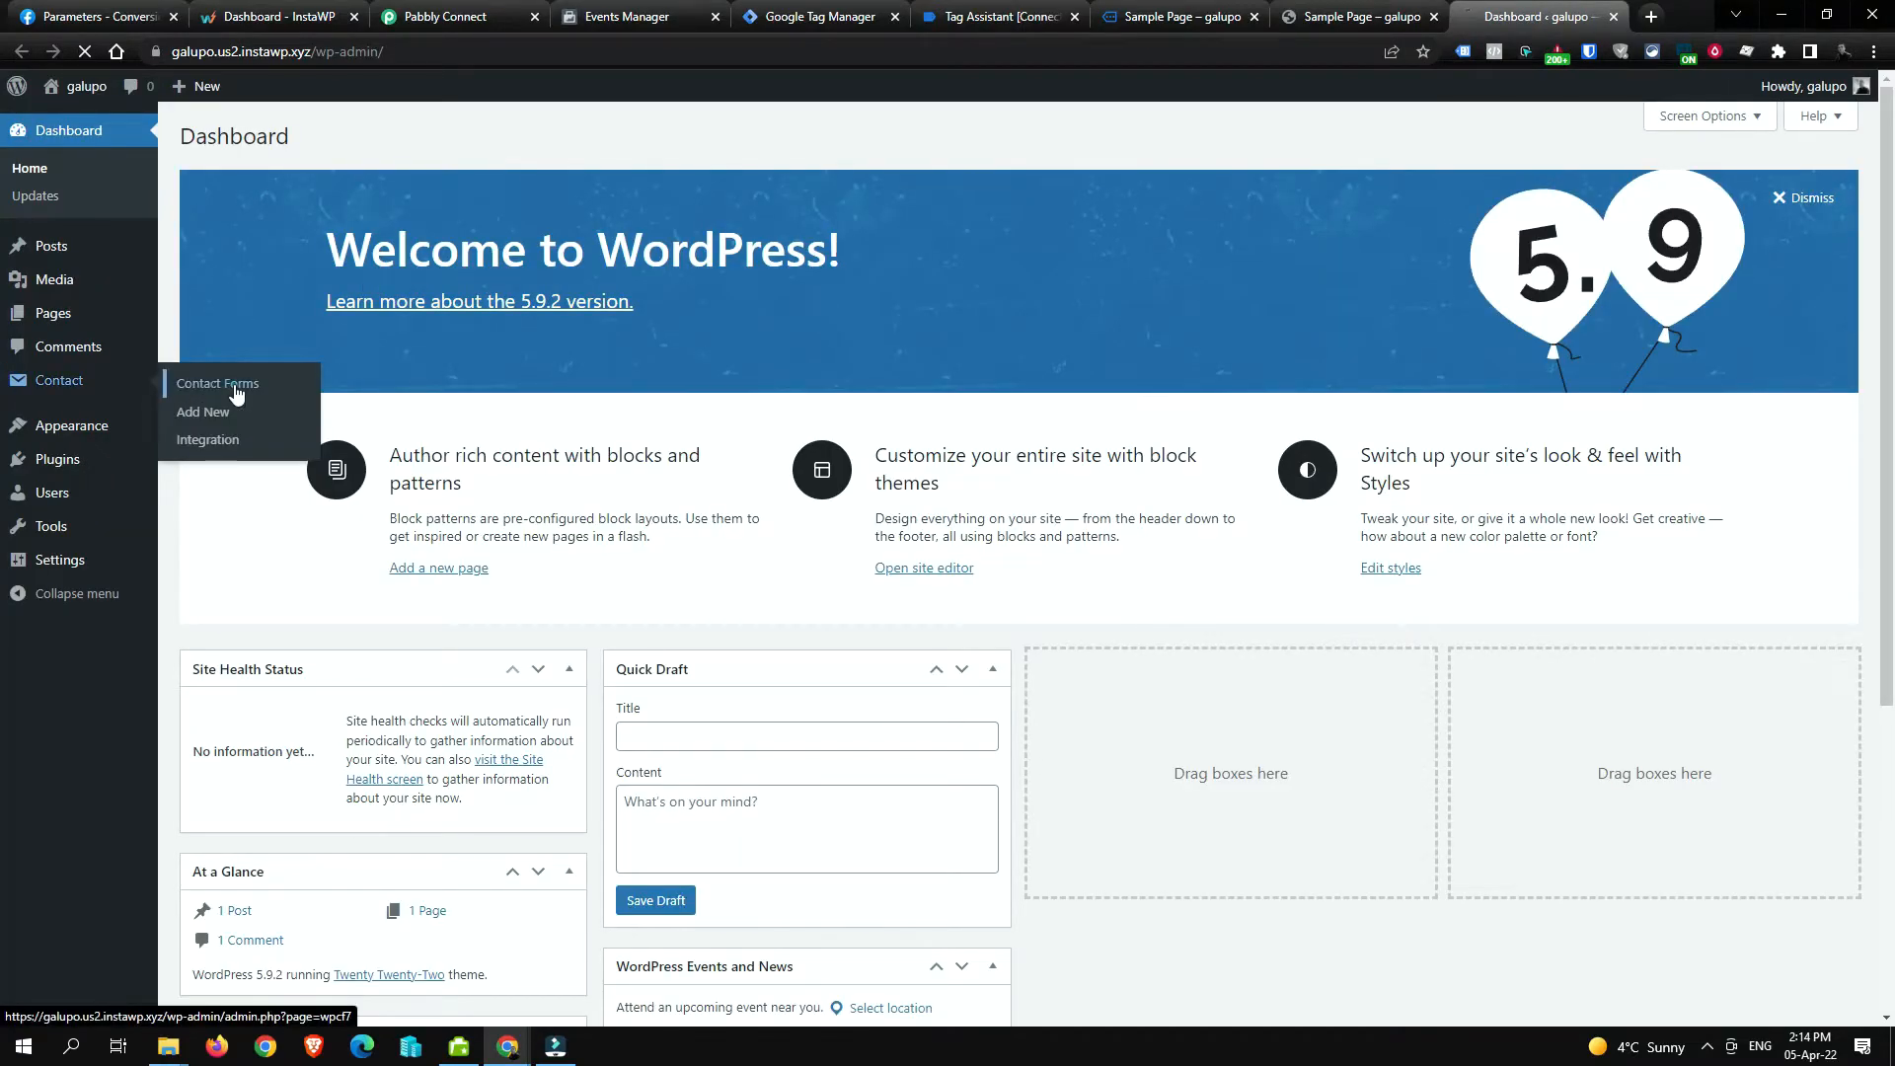
pyautogui.click(235, 383)
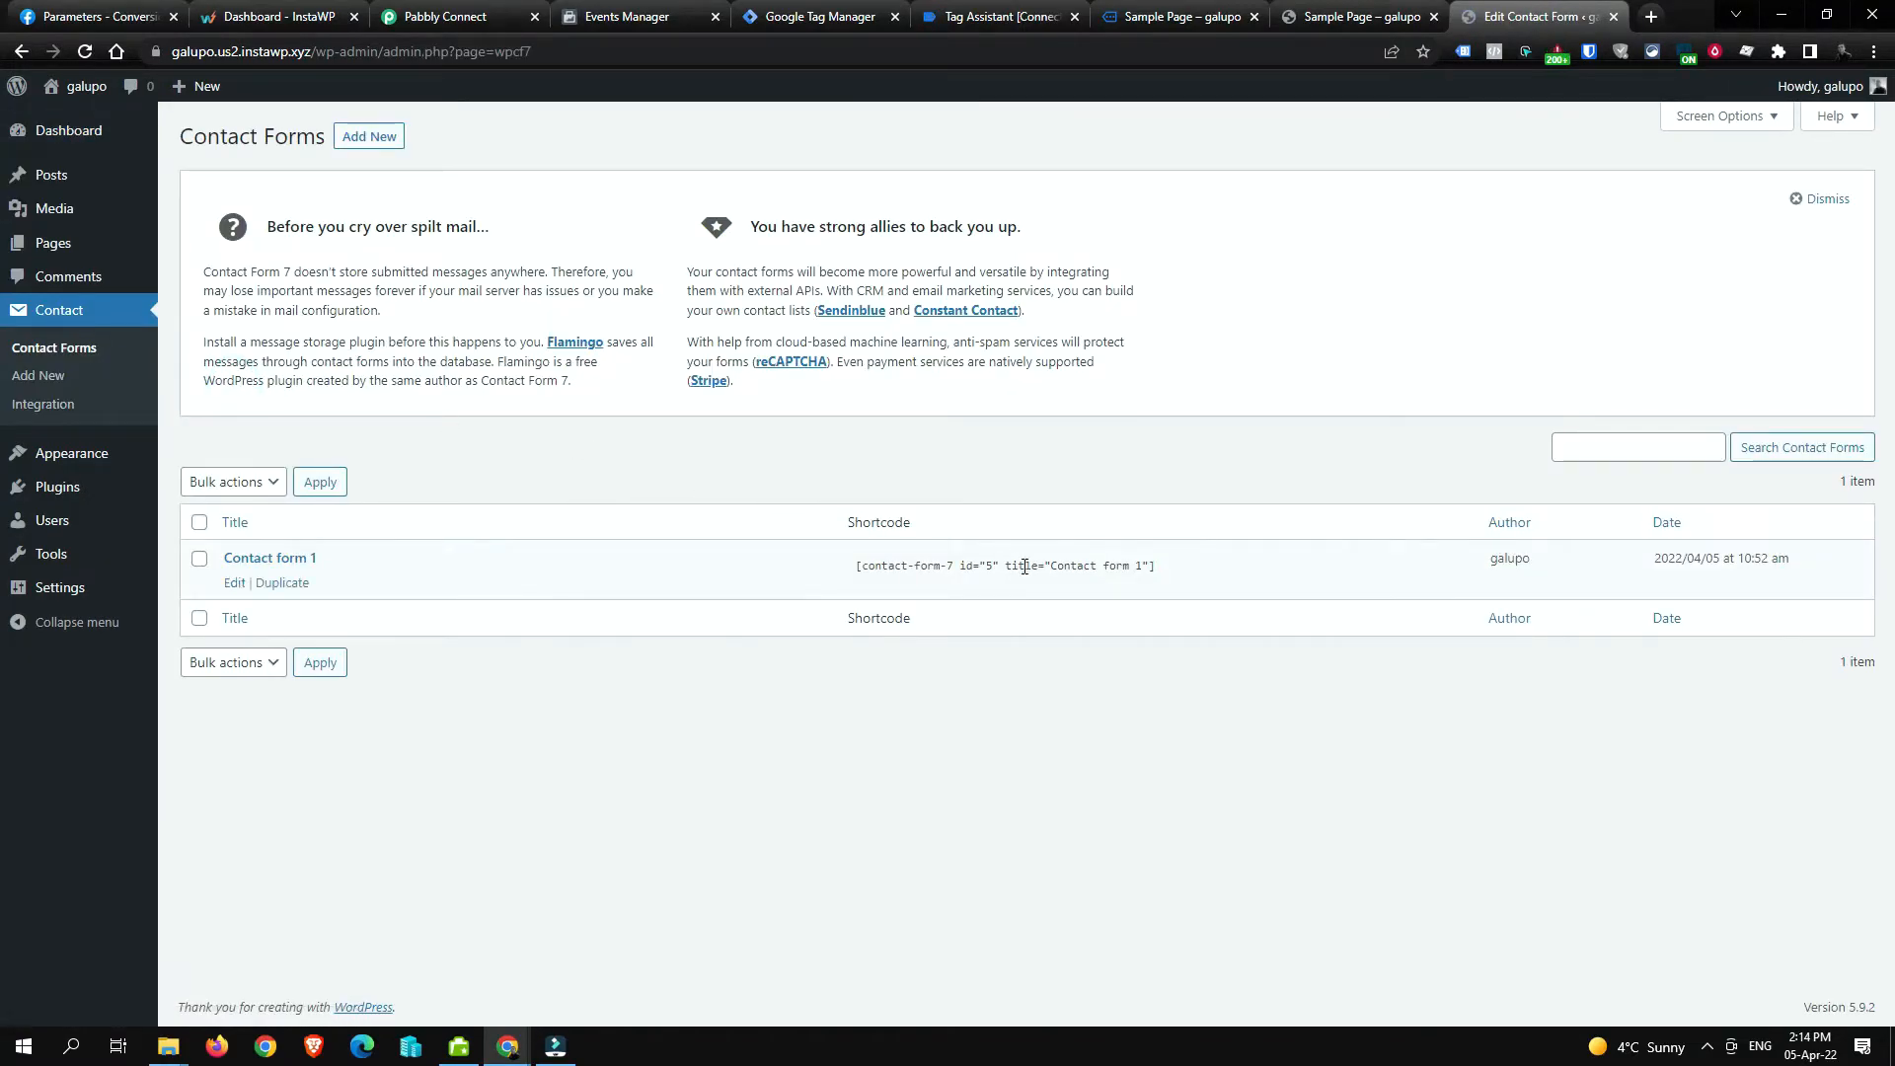
pyautogui.click(995, 571)
pyautogui.click(993, 567)
pyautogui.doubleClick(989, 566)
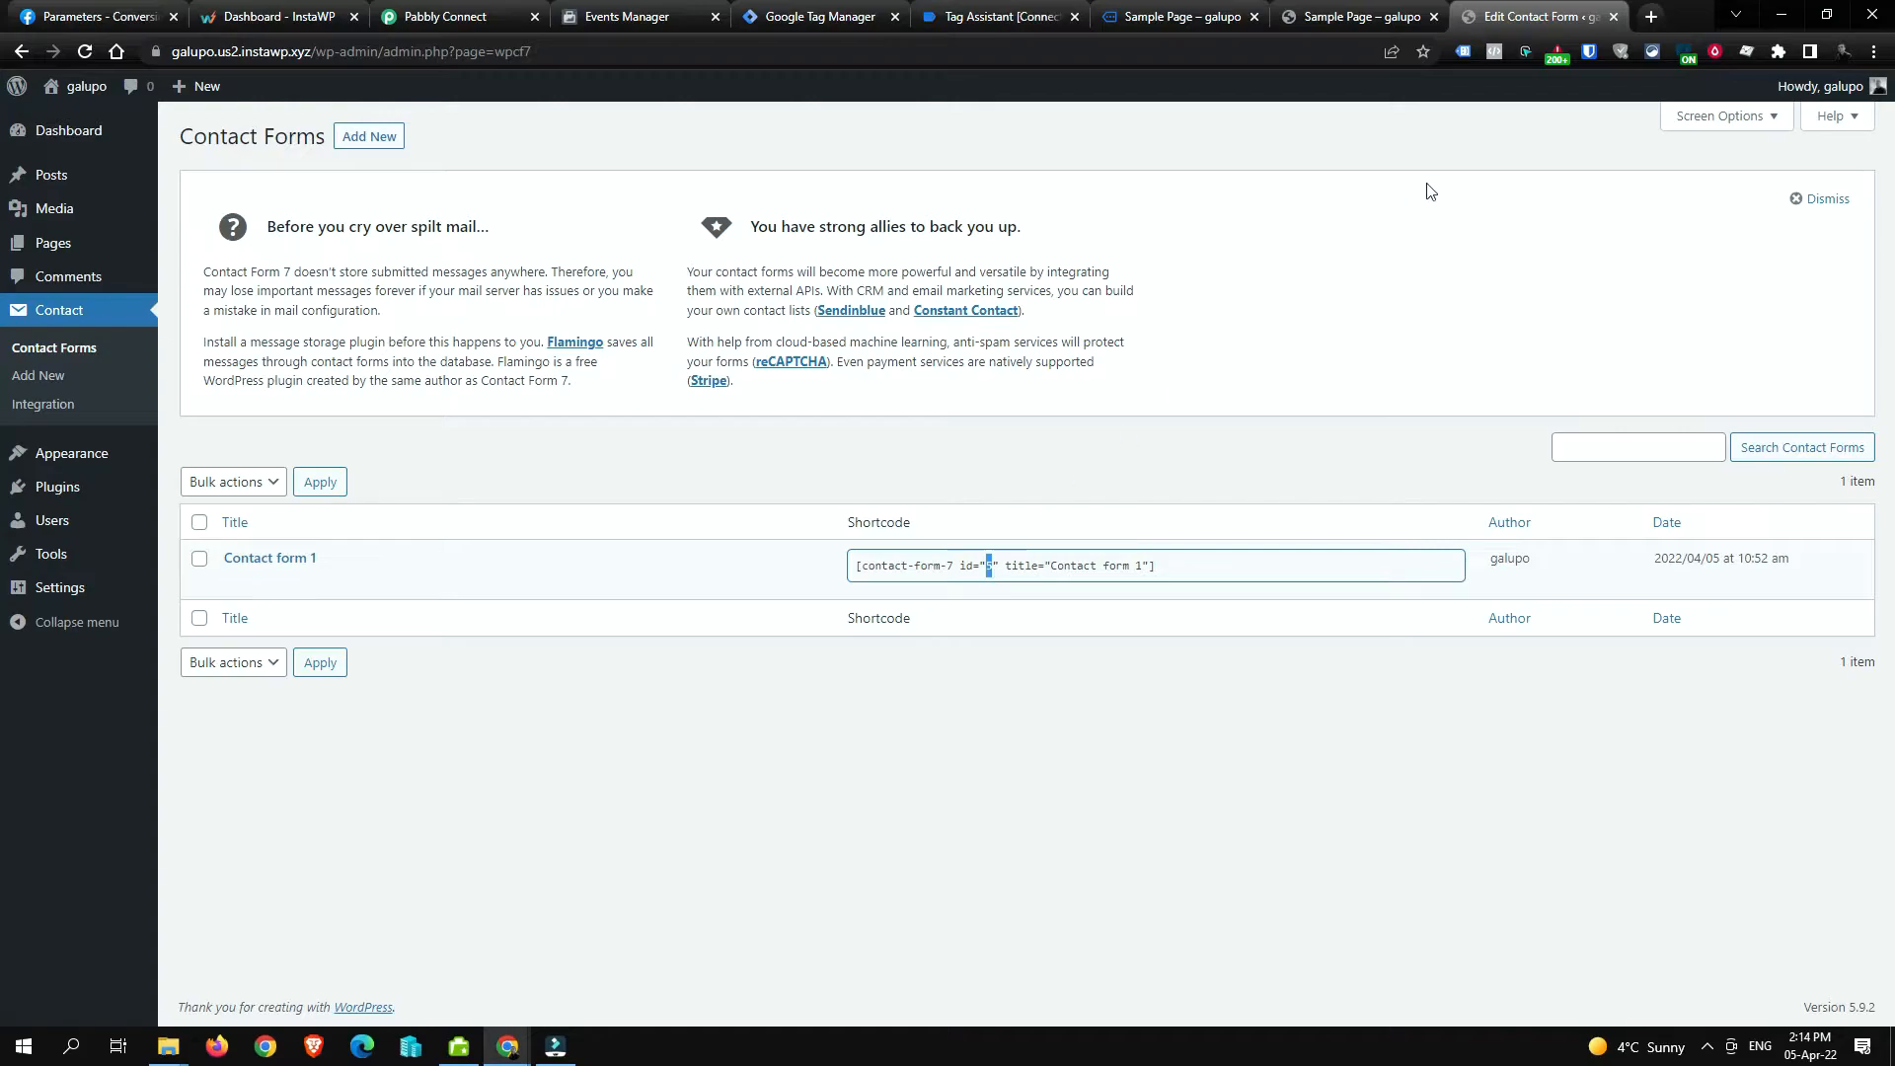
pyautogui.click(835, 12)
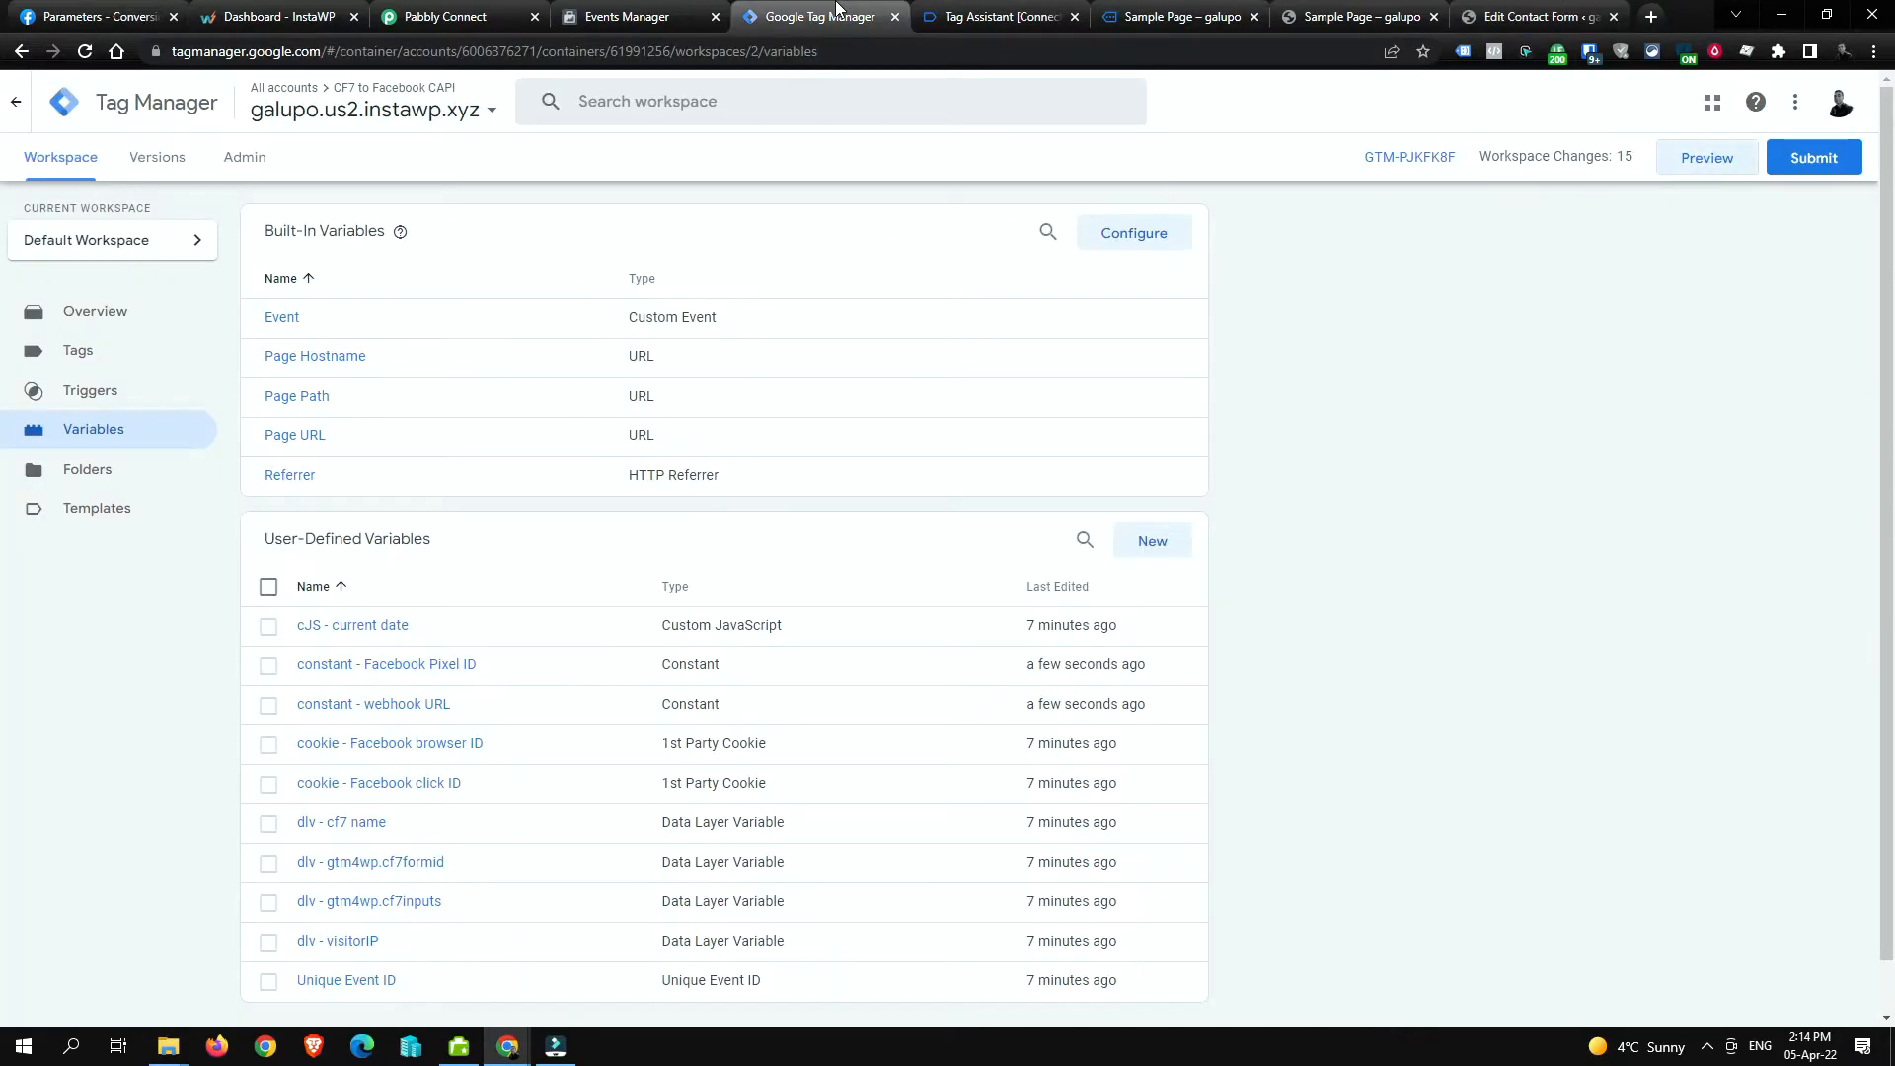
# Step: Limit the gtm4wp.contactForm7Submitted trigger to dlv - gtm4wp.cf7formid equals 5
pyautogui.click(172, 392)
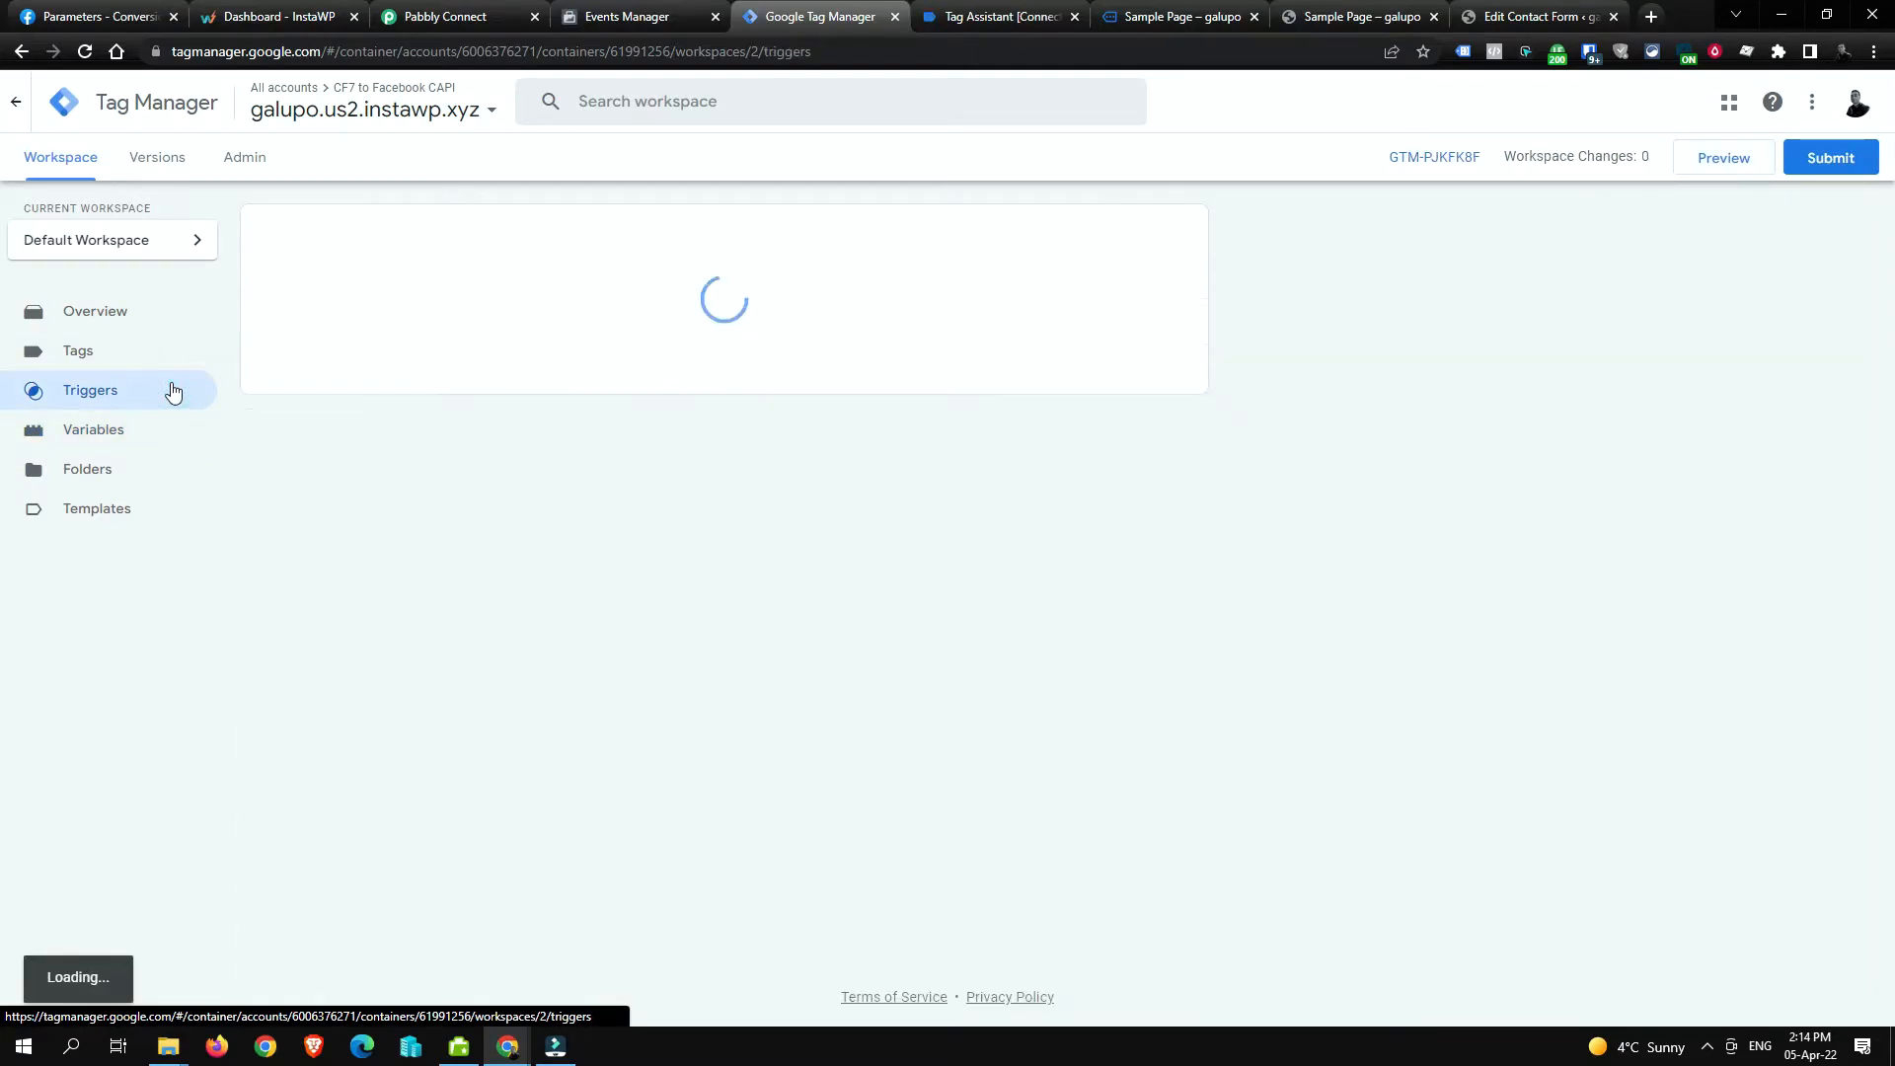
pyautogui.click(432, 317)
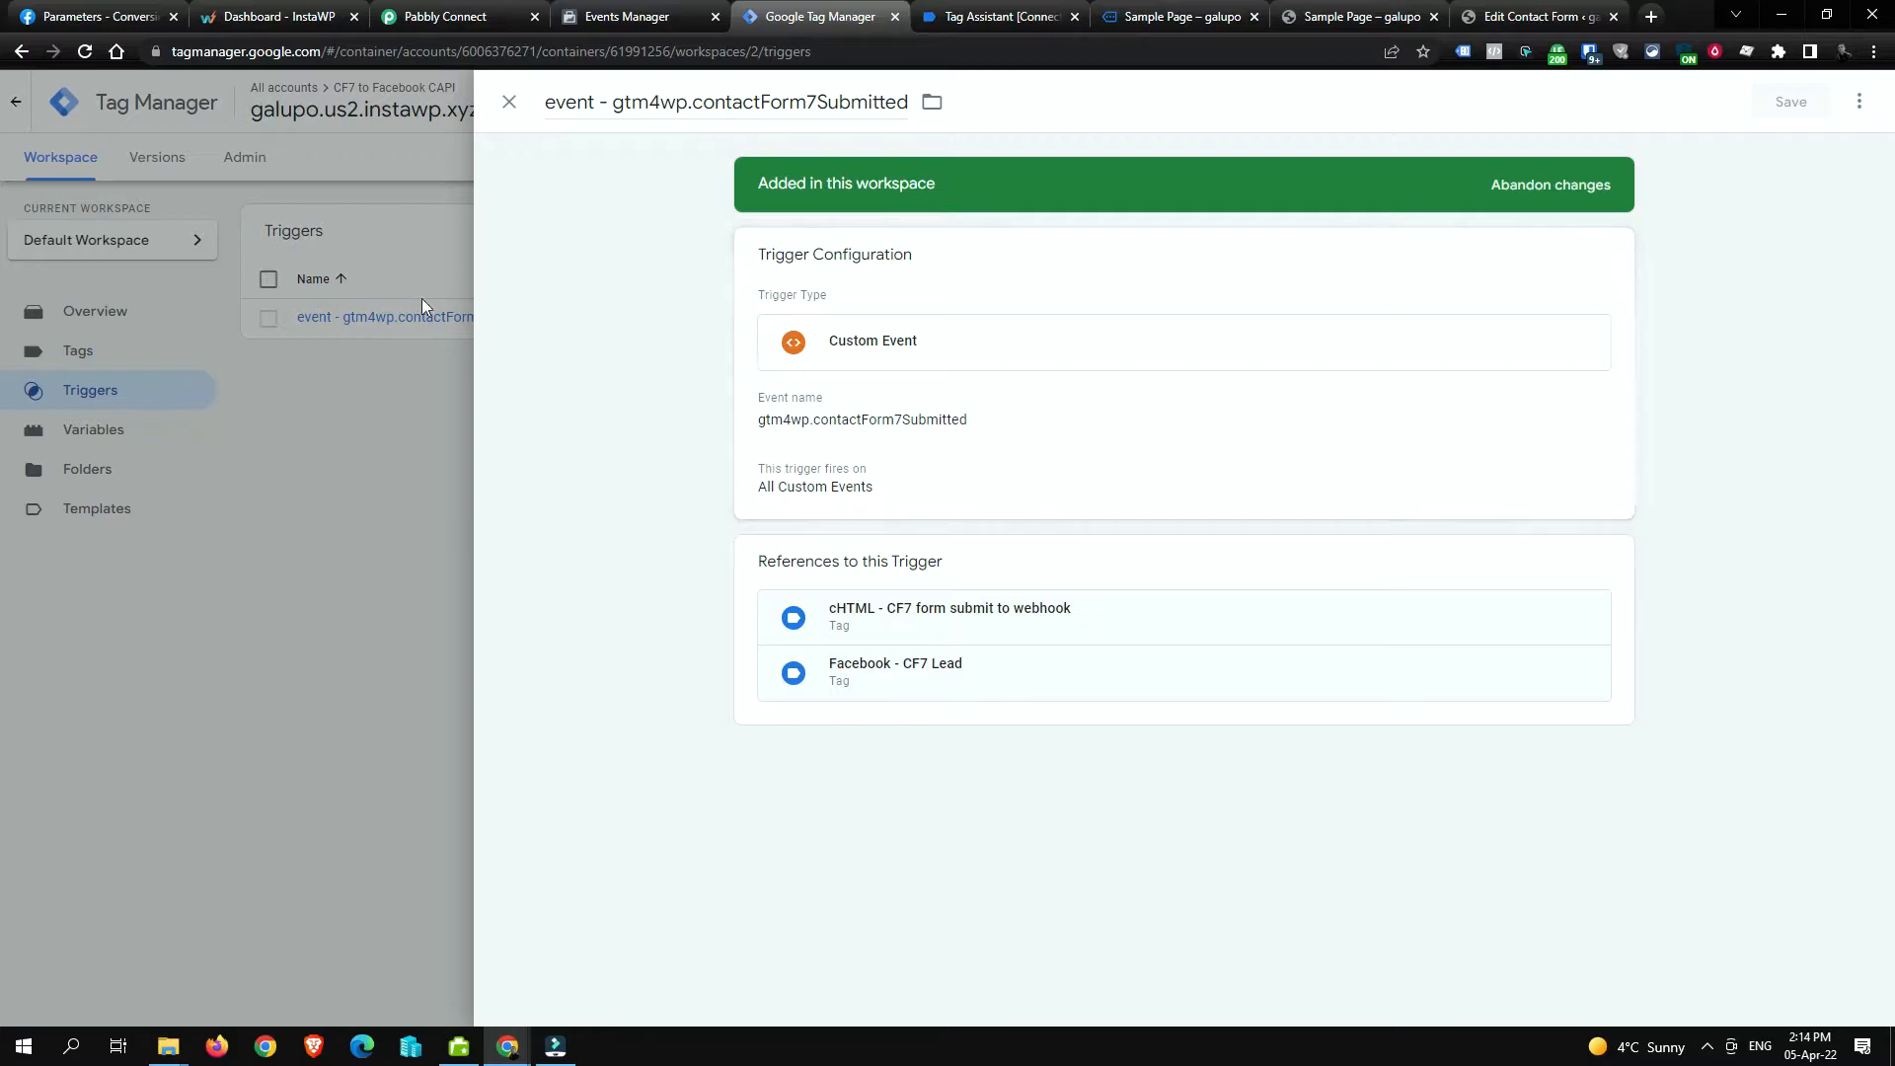
pyautogui.click(950, 464)
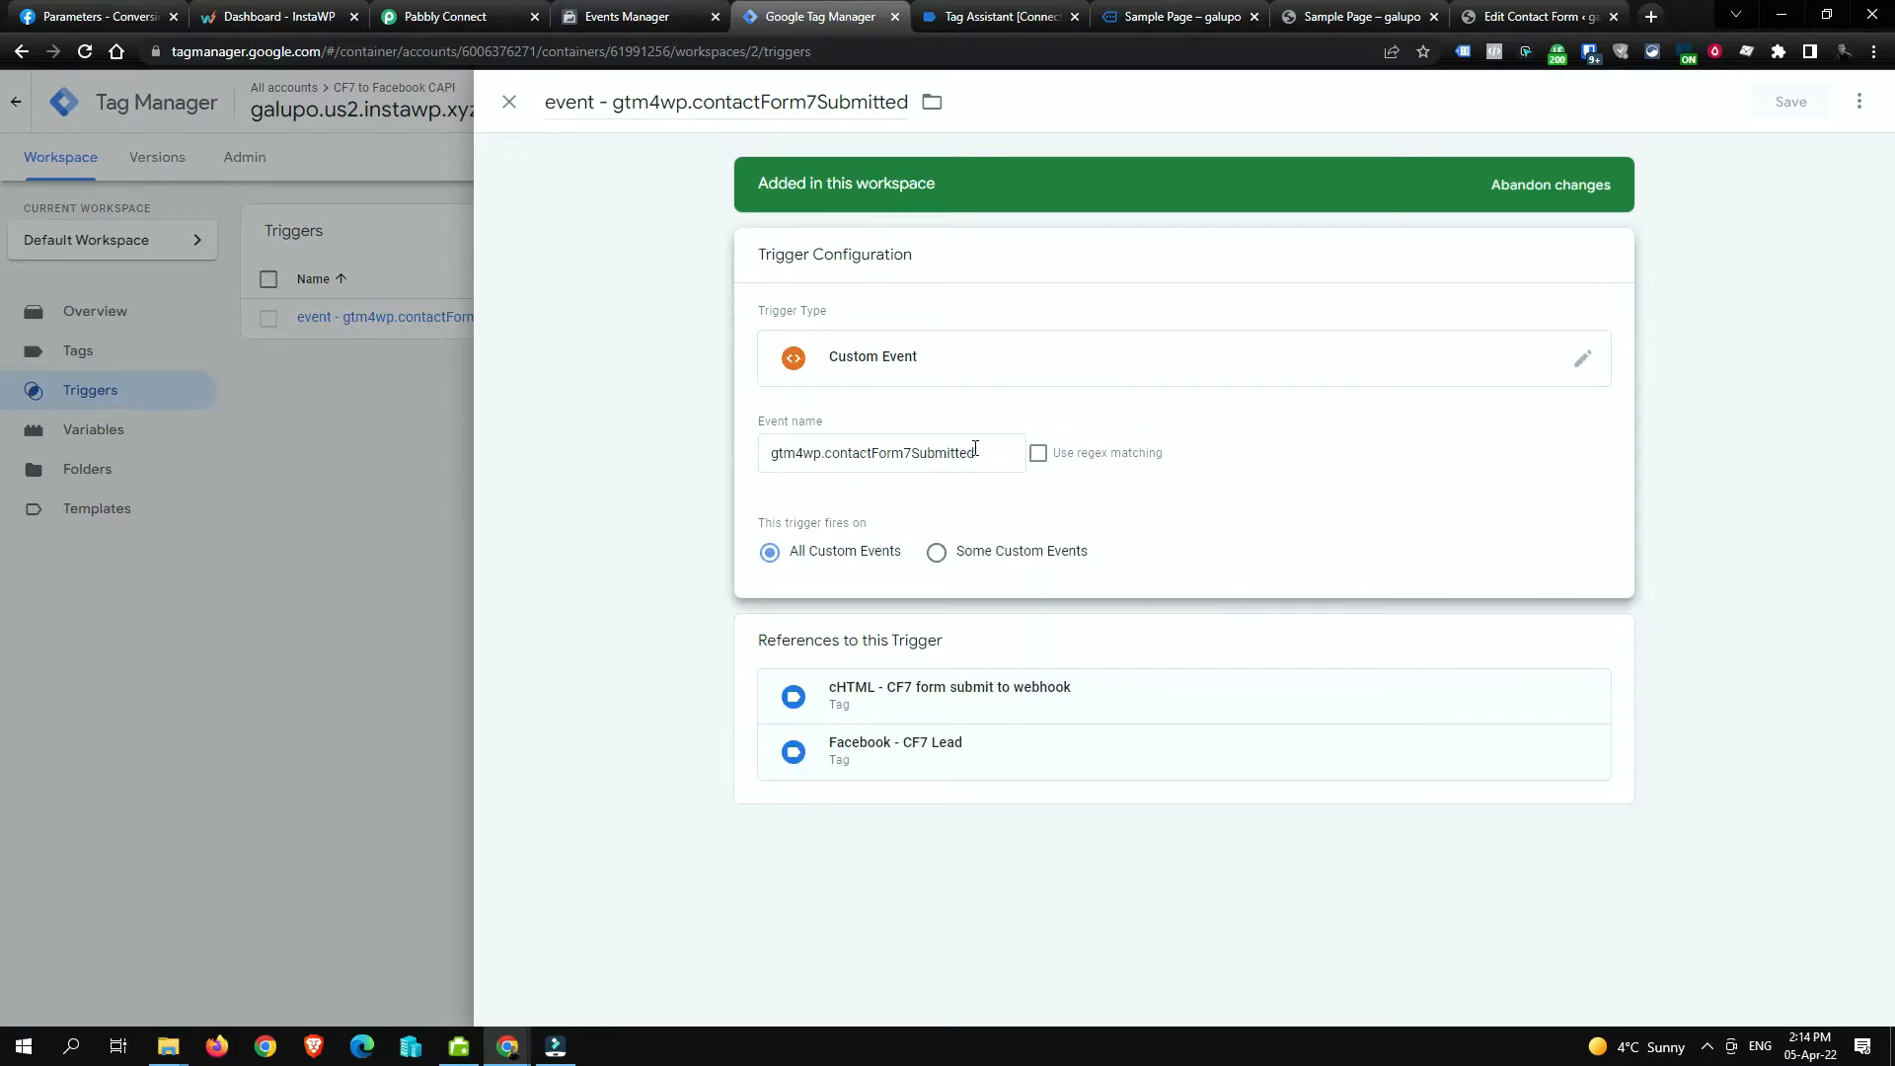
pyautogui.moveTo(773, 452); pyautogui.dragTo(819, 454)
pyautogui.click(836, 456)
pyautogui.click(1260, 517)
pyautogui.click(940, 553)
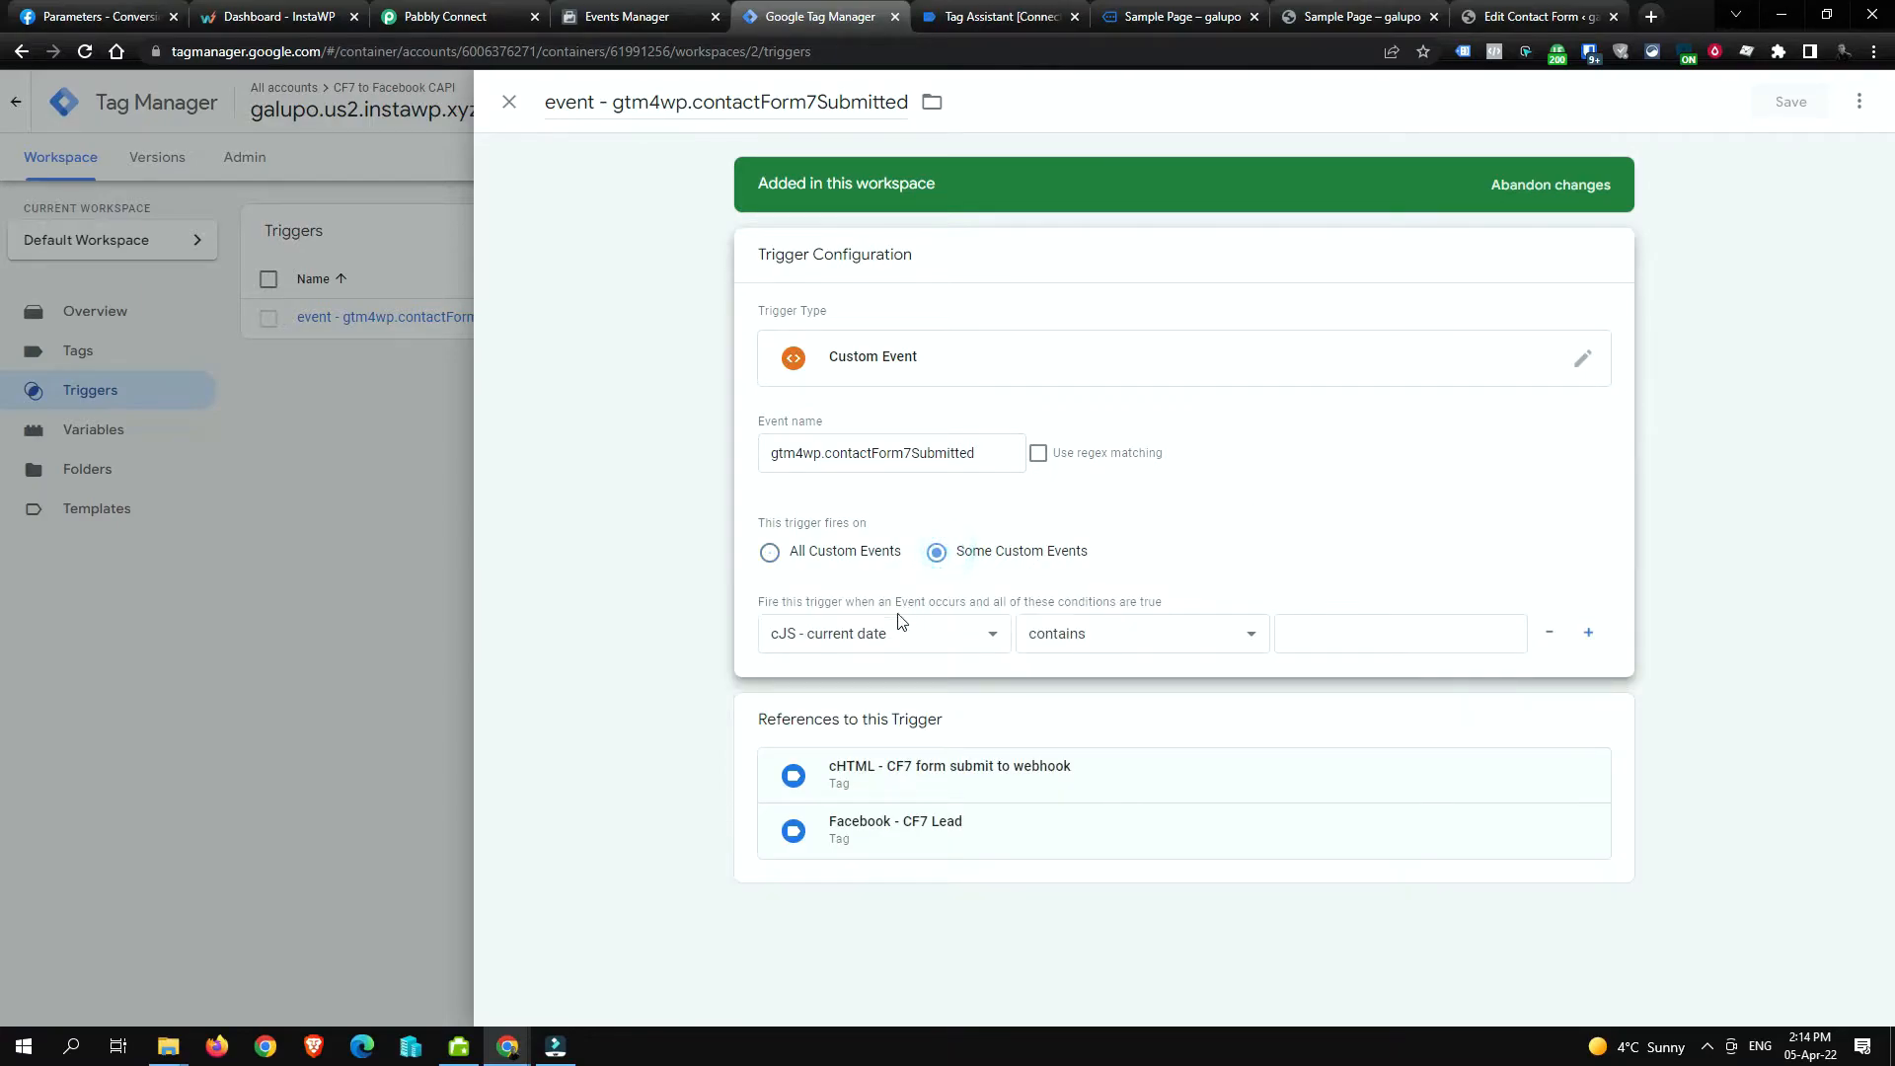
pyautogui.click(873, 634)
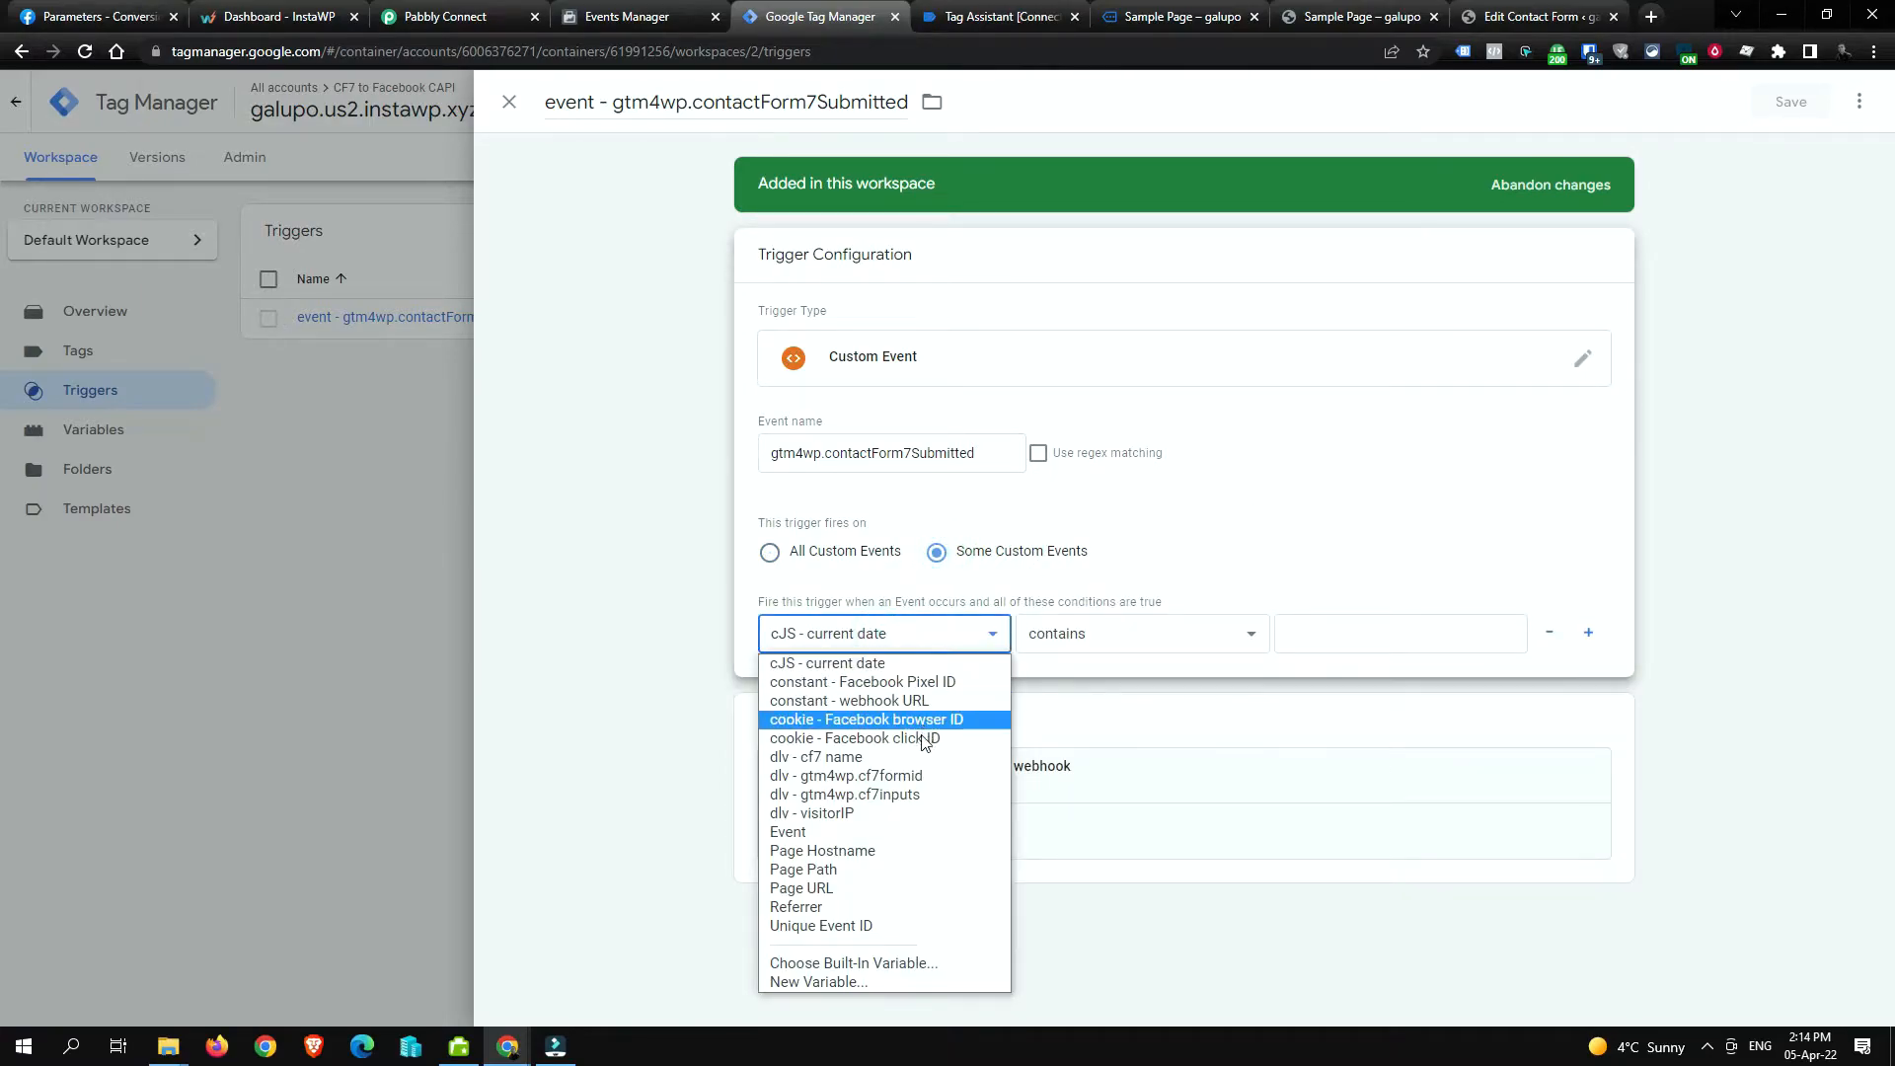
pyautogui.click(905, 777)
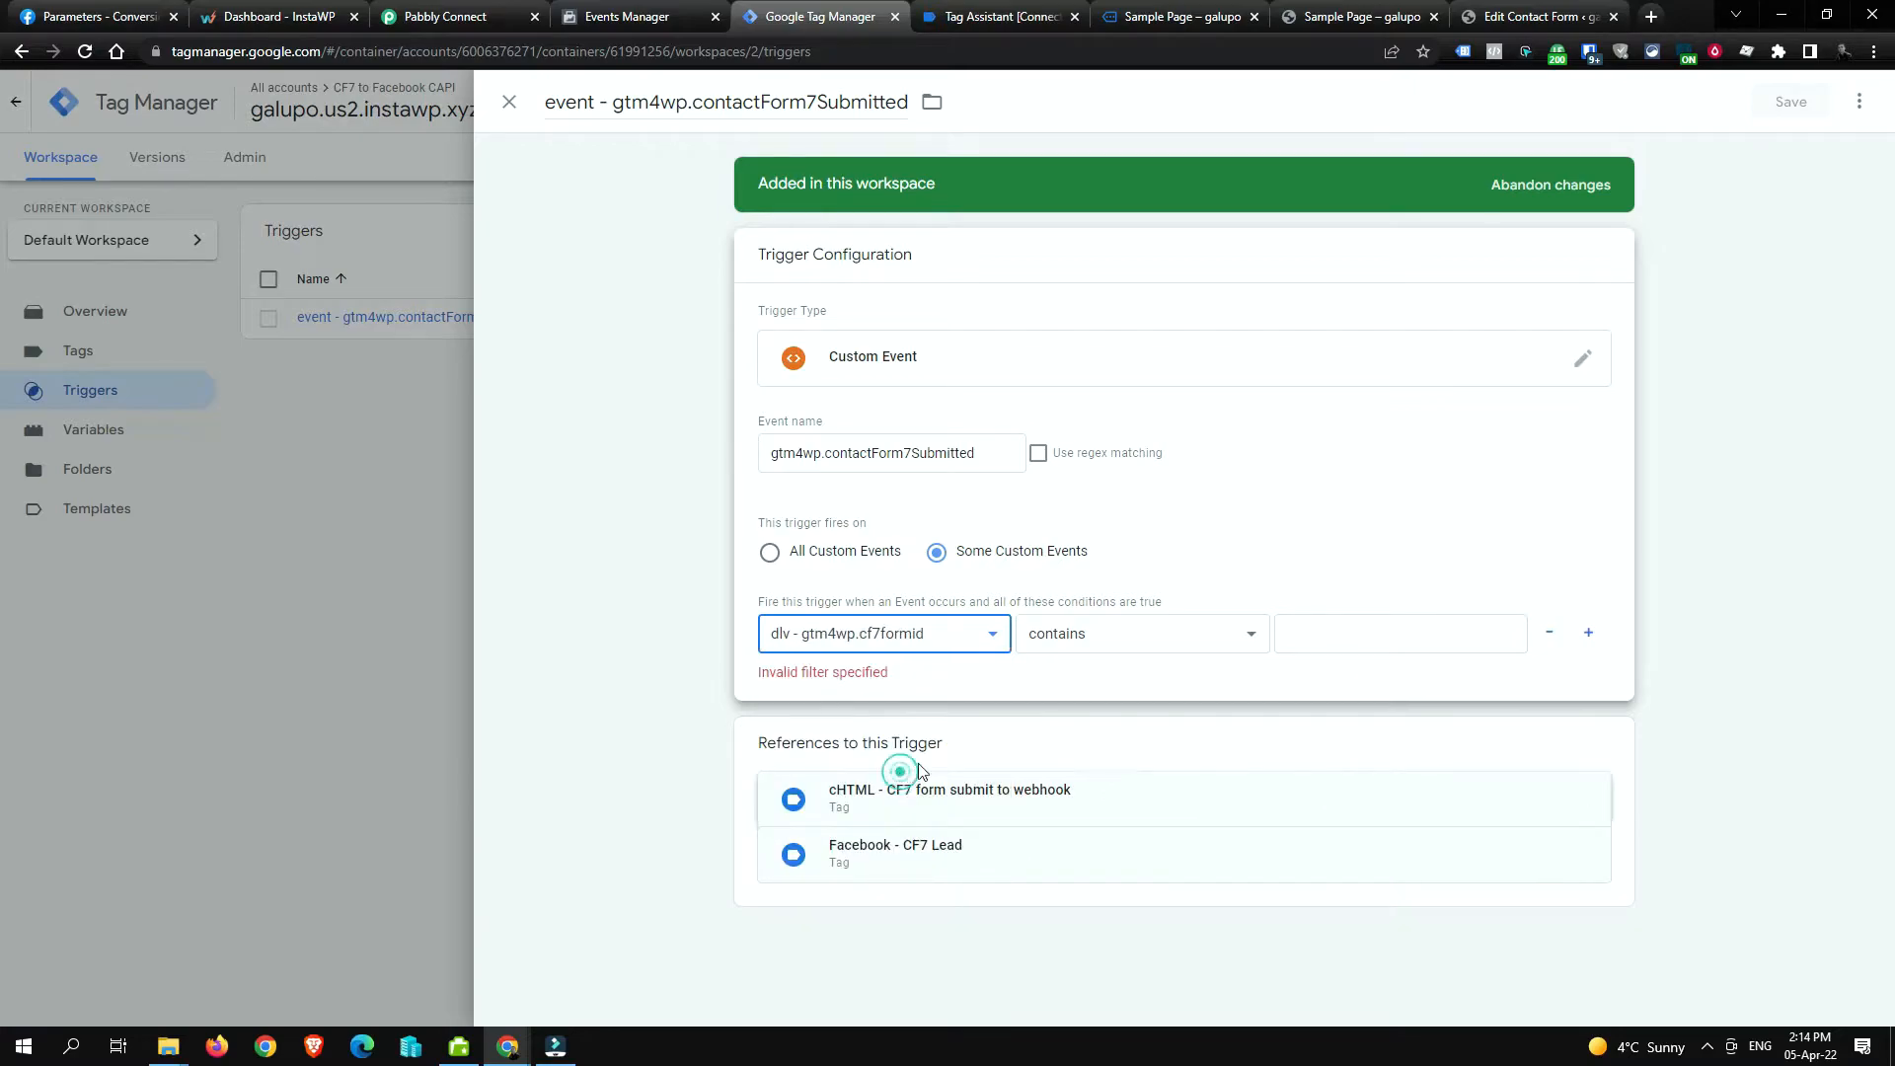
pyautogui.click(1127, 634)
pyautogui.click(1132, 663)
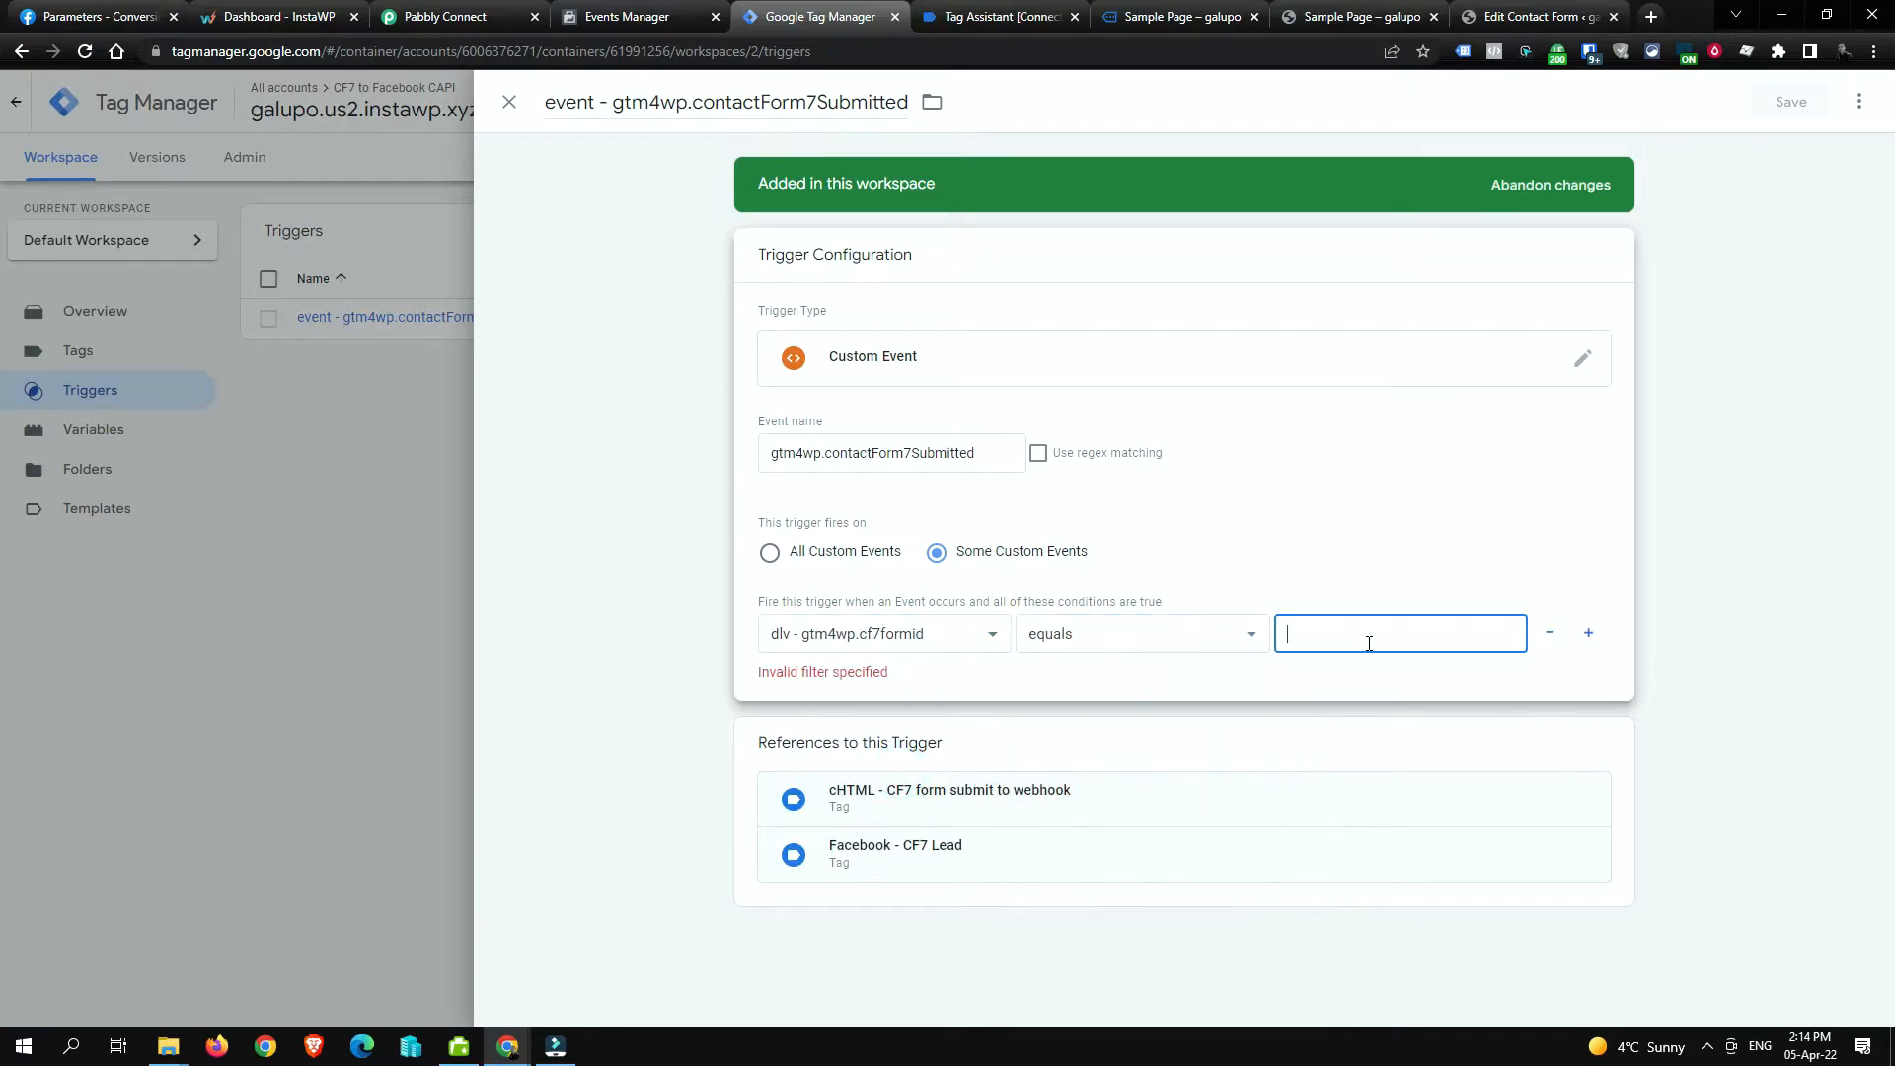
pyautogui.click(1366, 644)
pyautogui.write('5')
pyautogui.click(1454, 566)
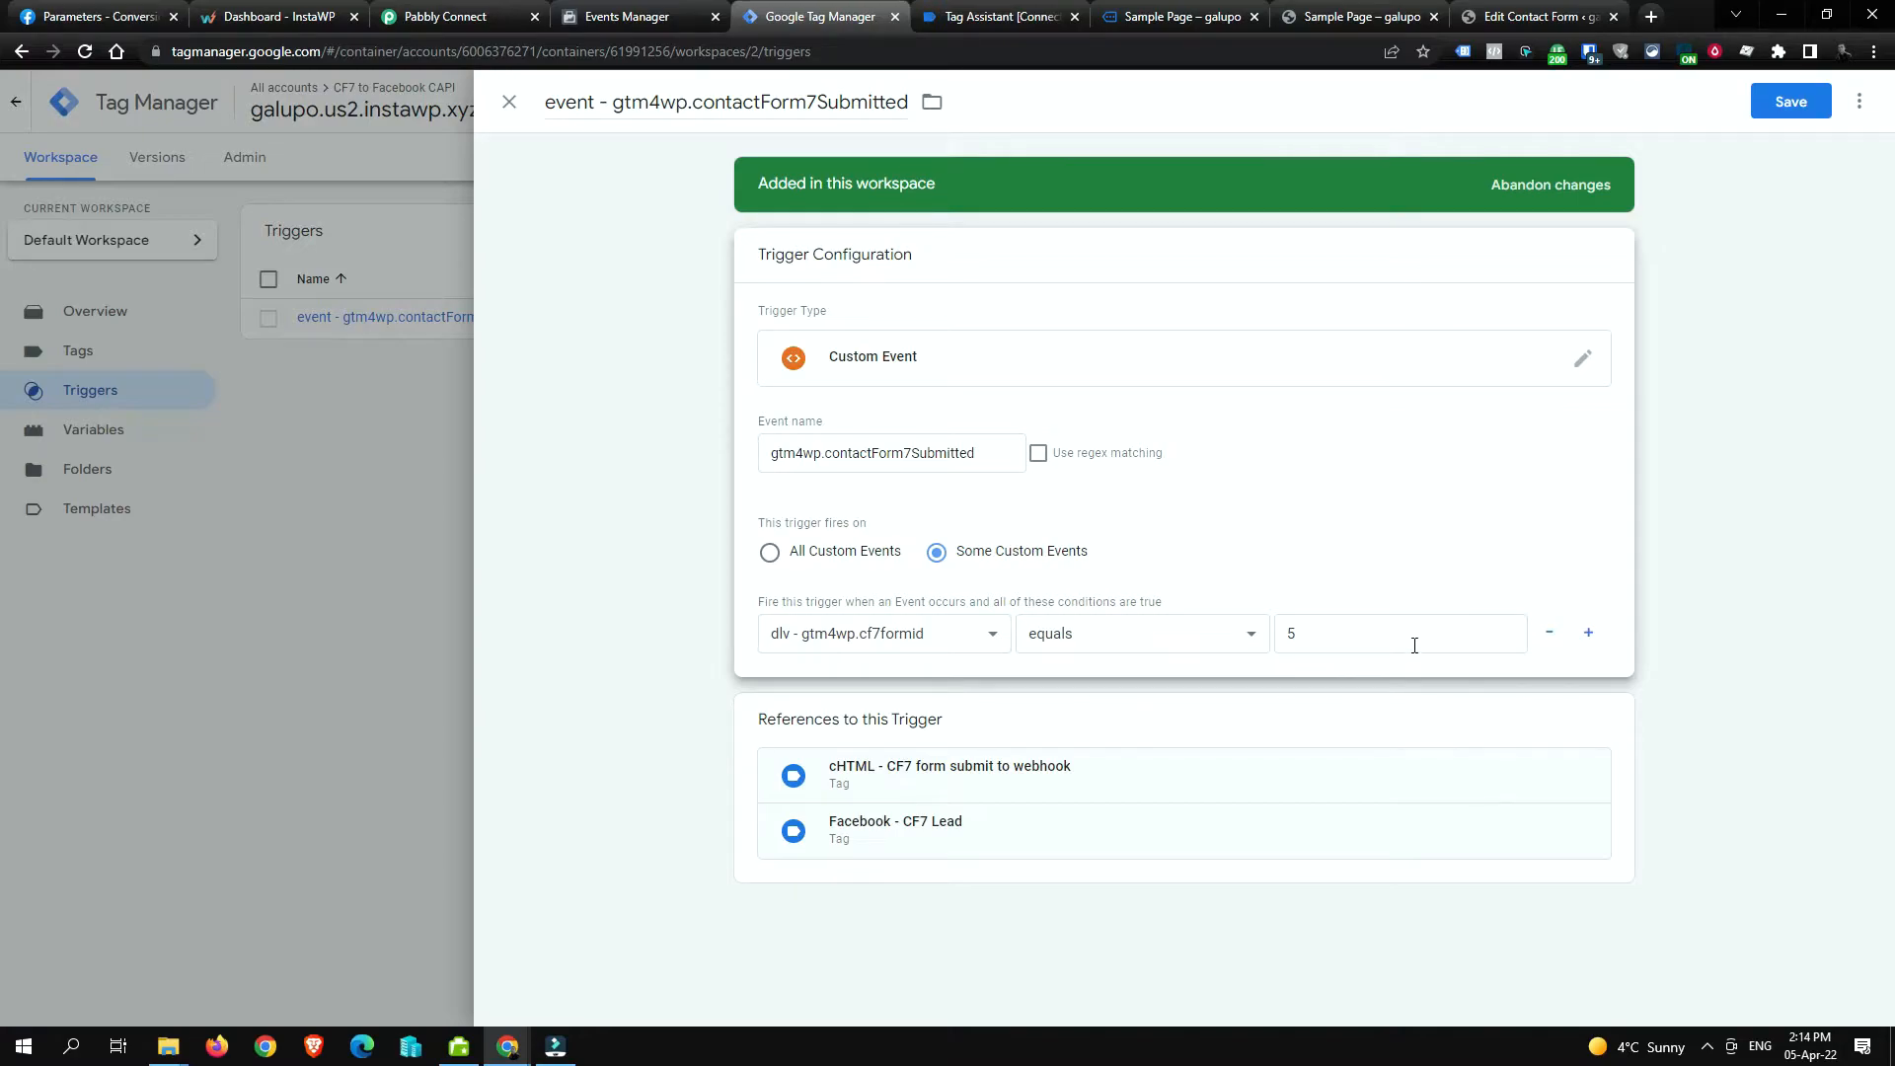
# Step: After rechecking WordPress and trying matches RegEx '5|7|10', restore equals 5 and save the trigger
pyautogui.click(1492, 15)
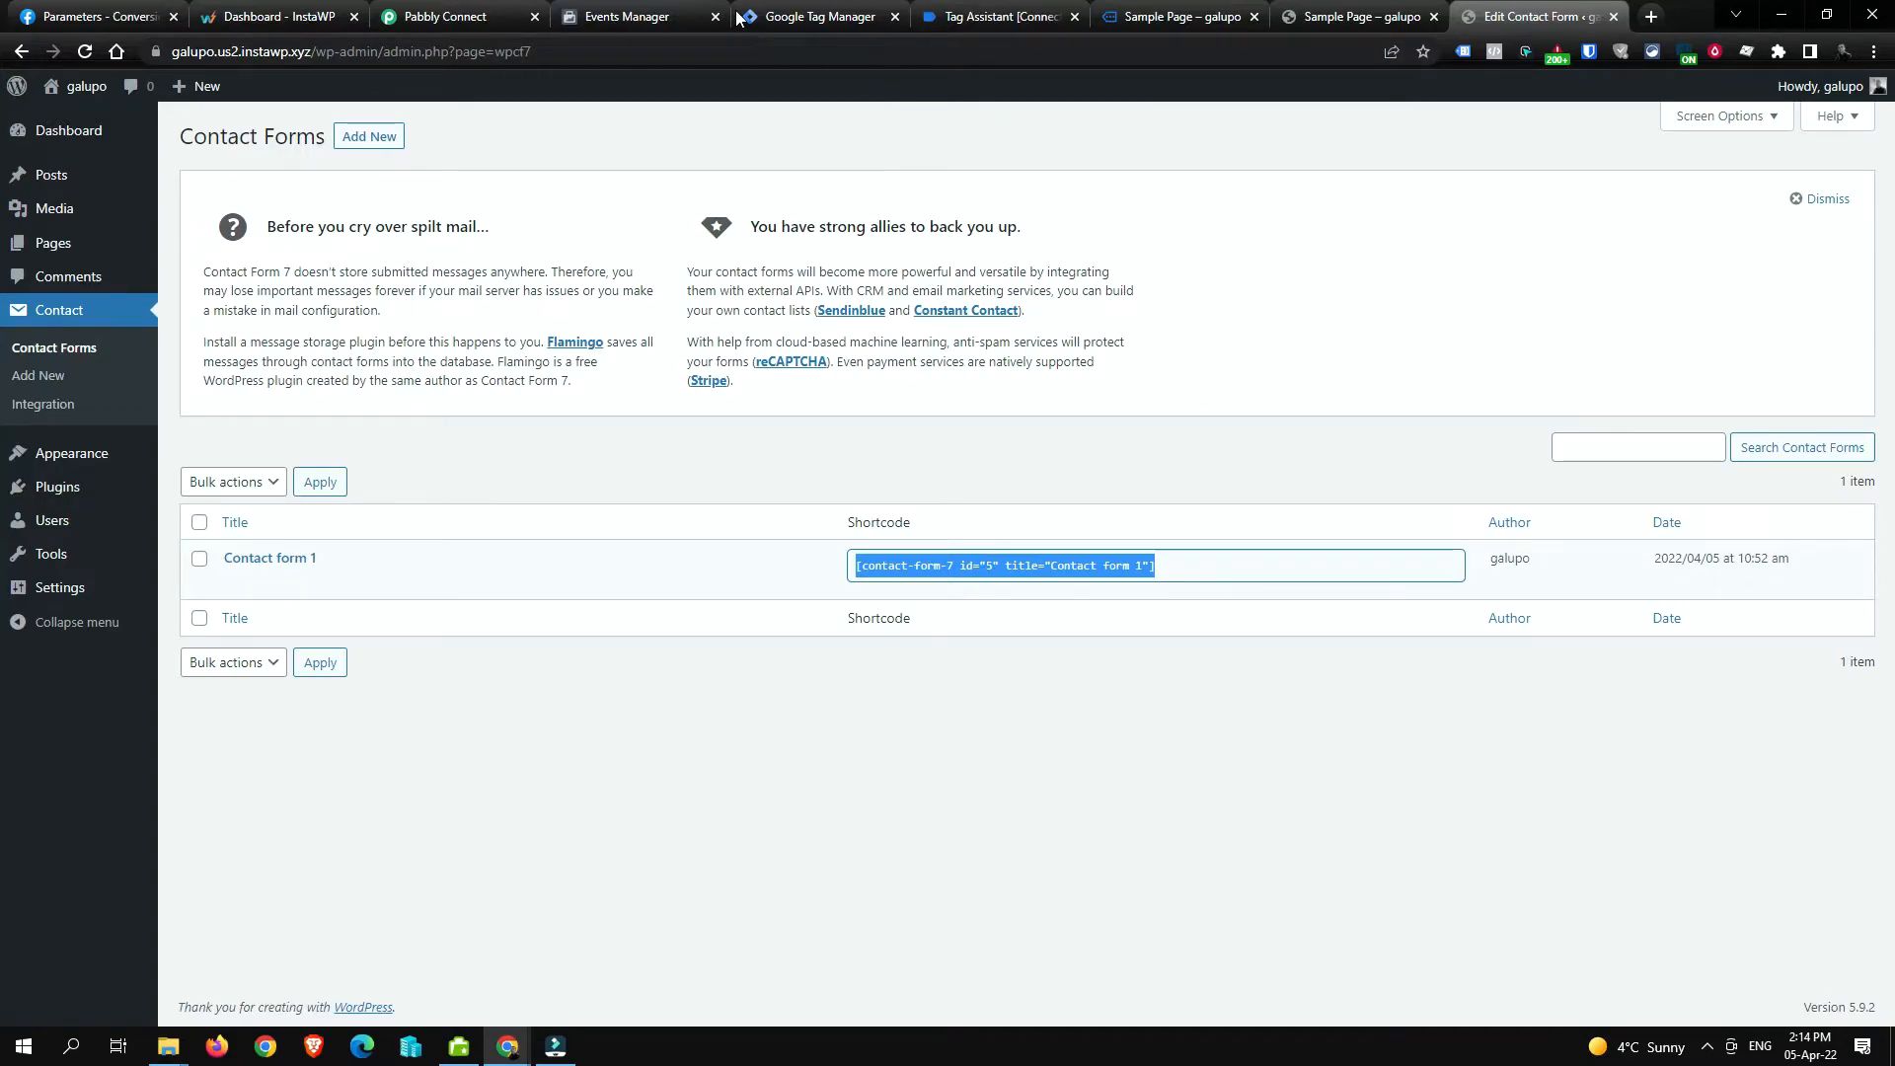
pyautogui.click(834, 12)
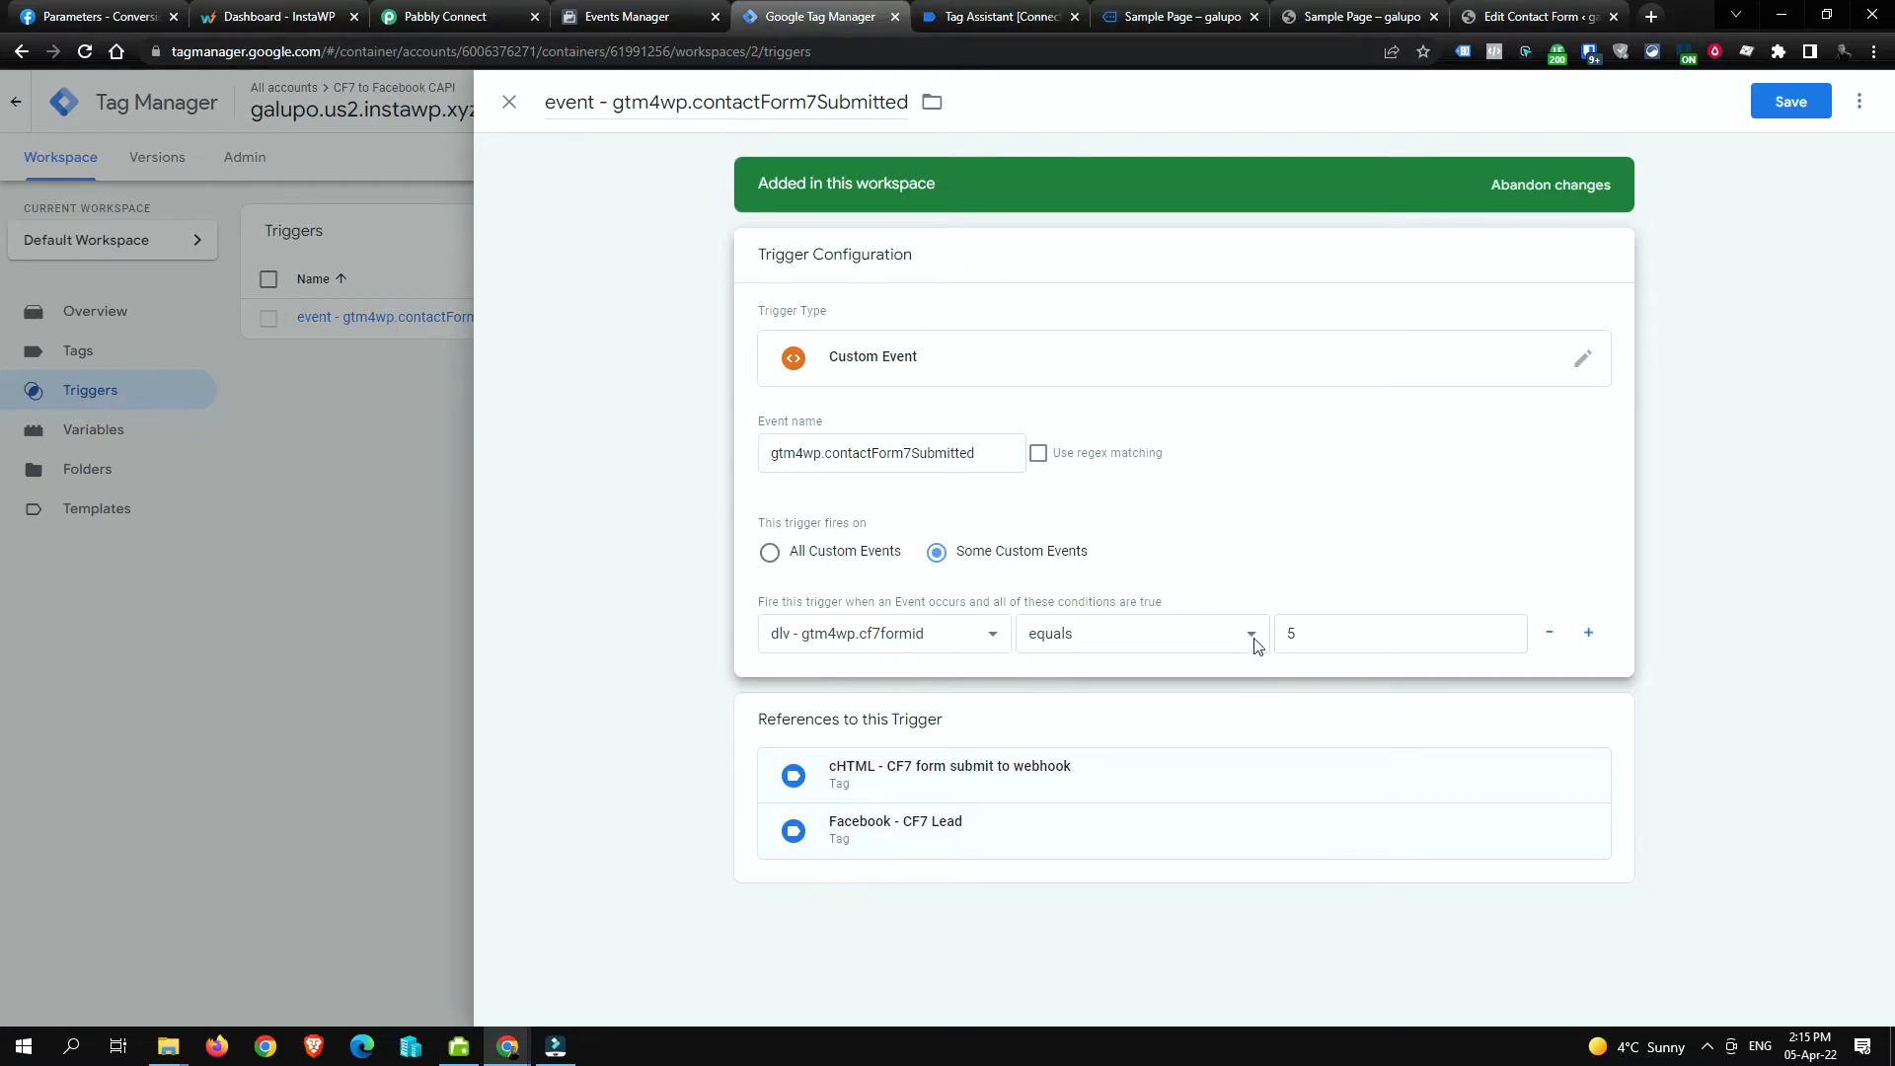
pyautogui.click(1195, 637)
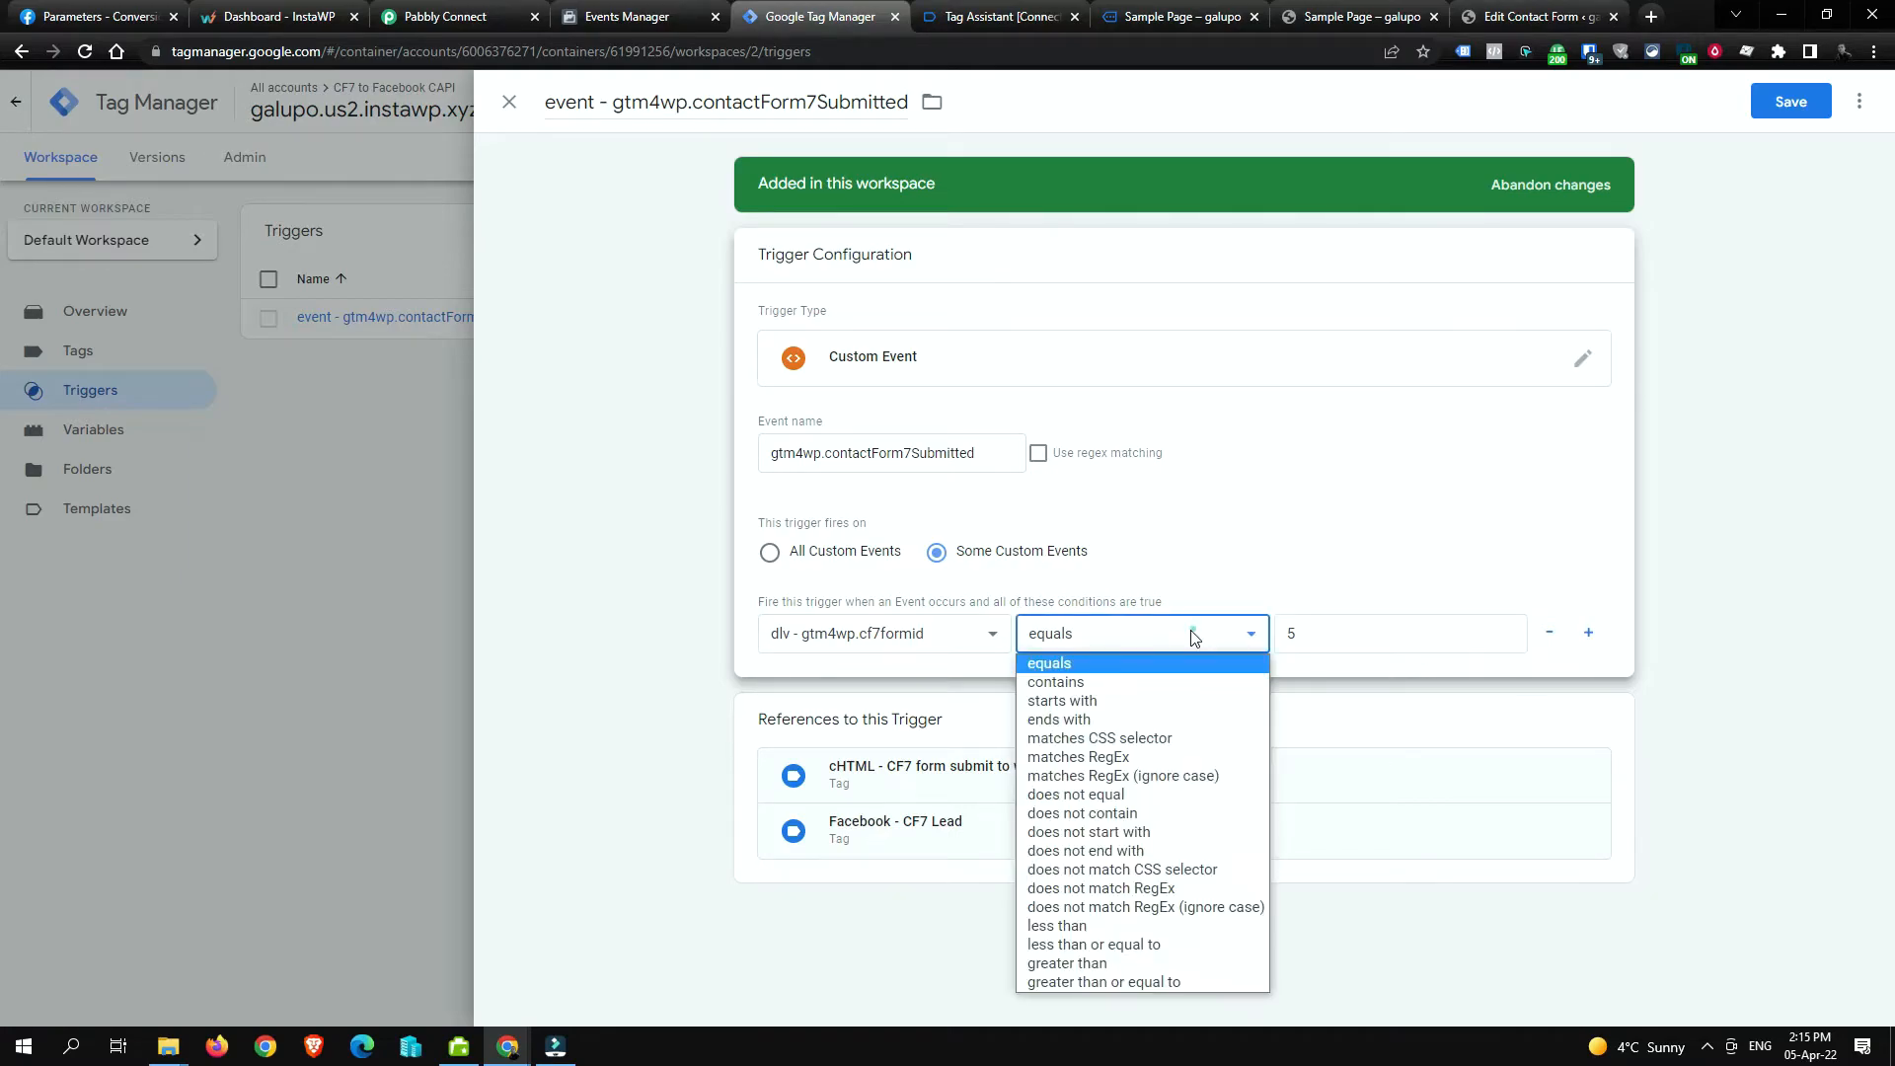
pyautogui.click(1185, 757)
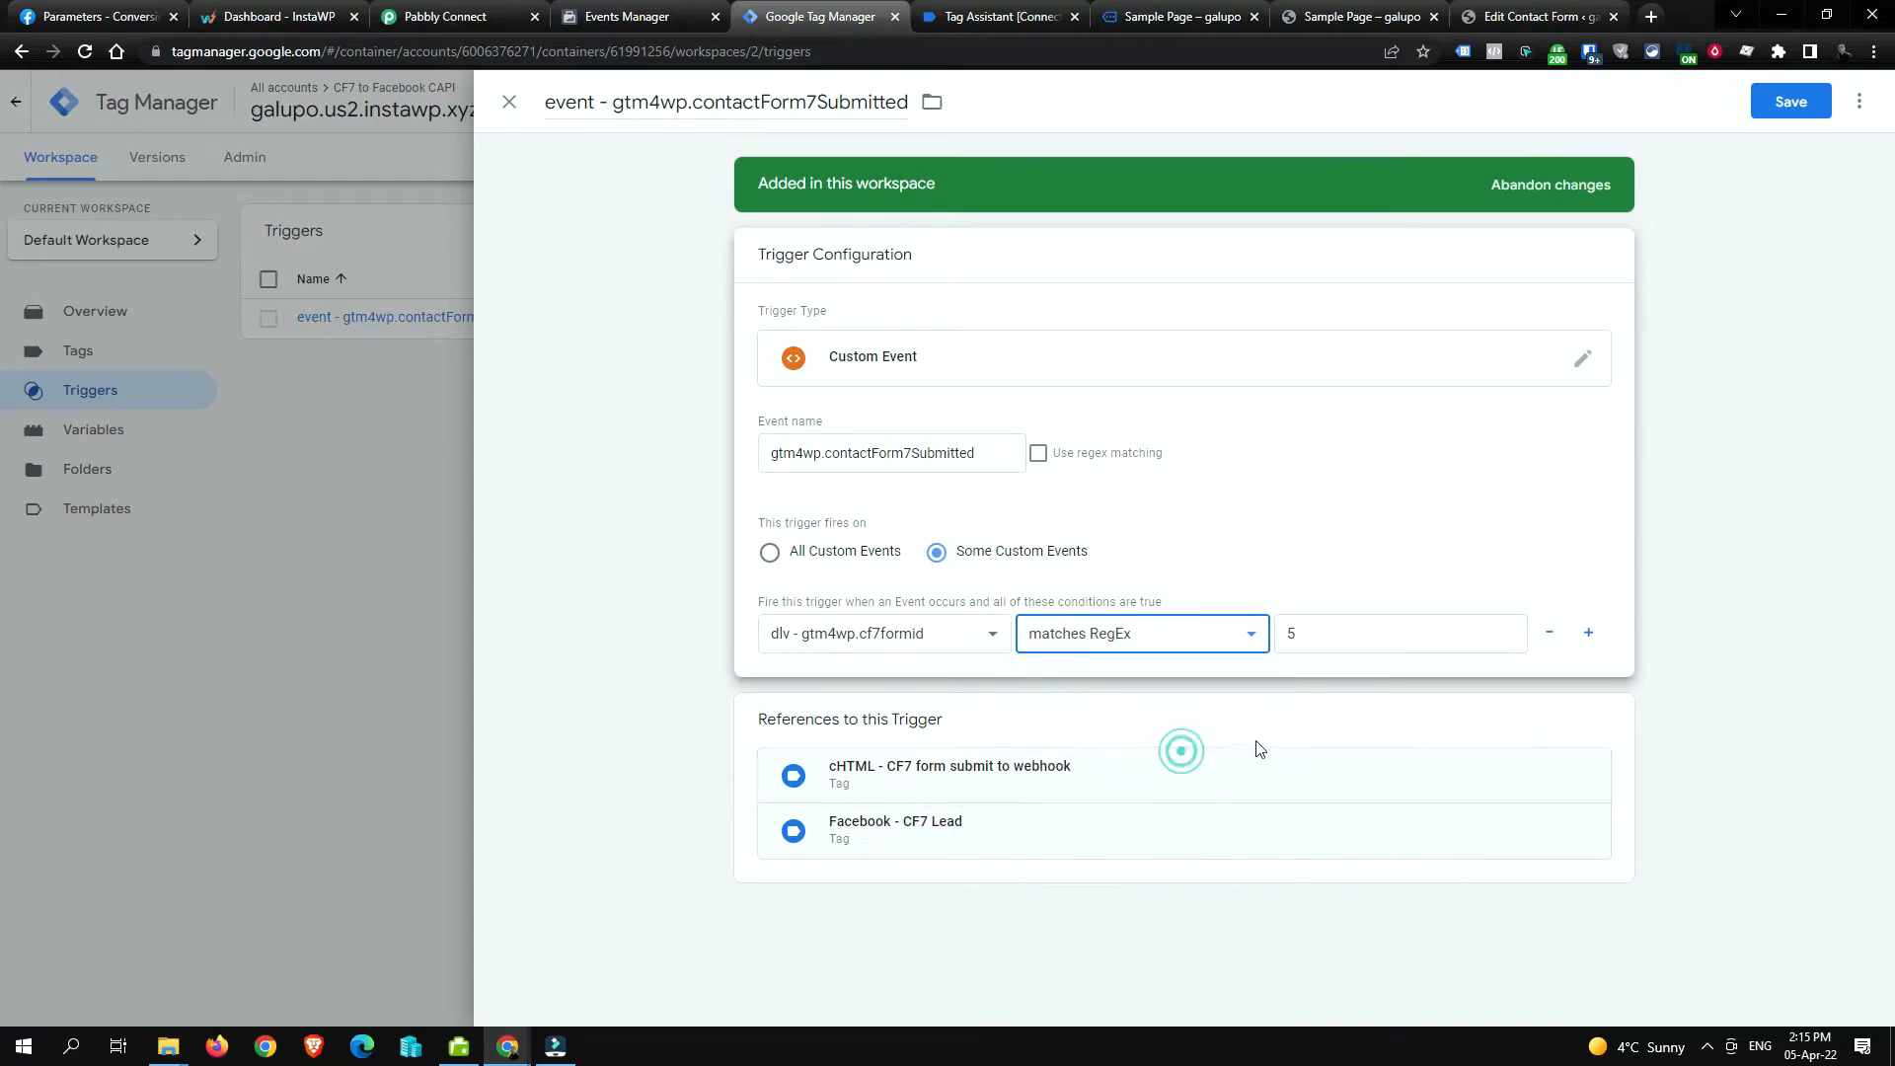
pyautogui.click(1360, 635)
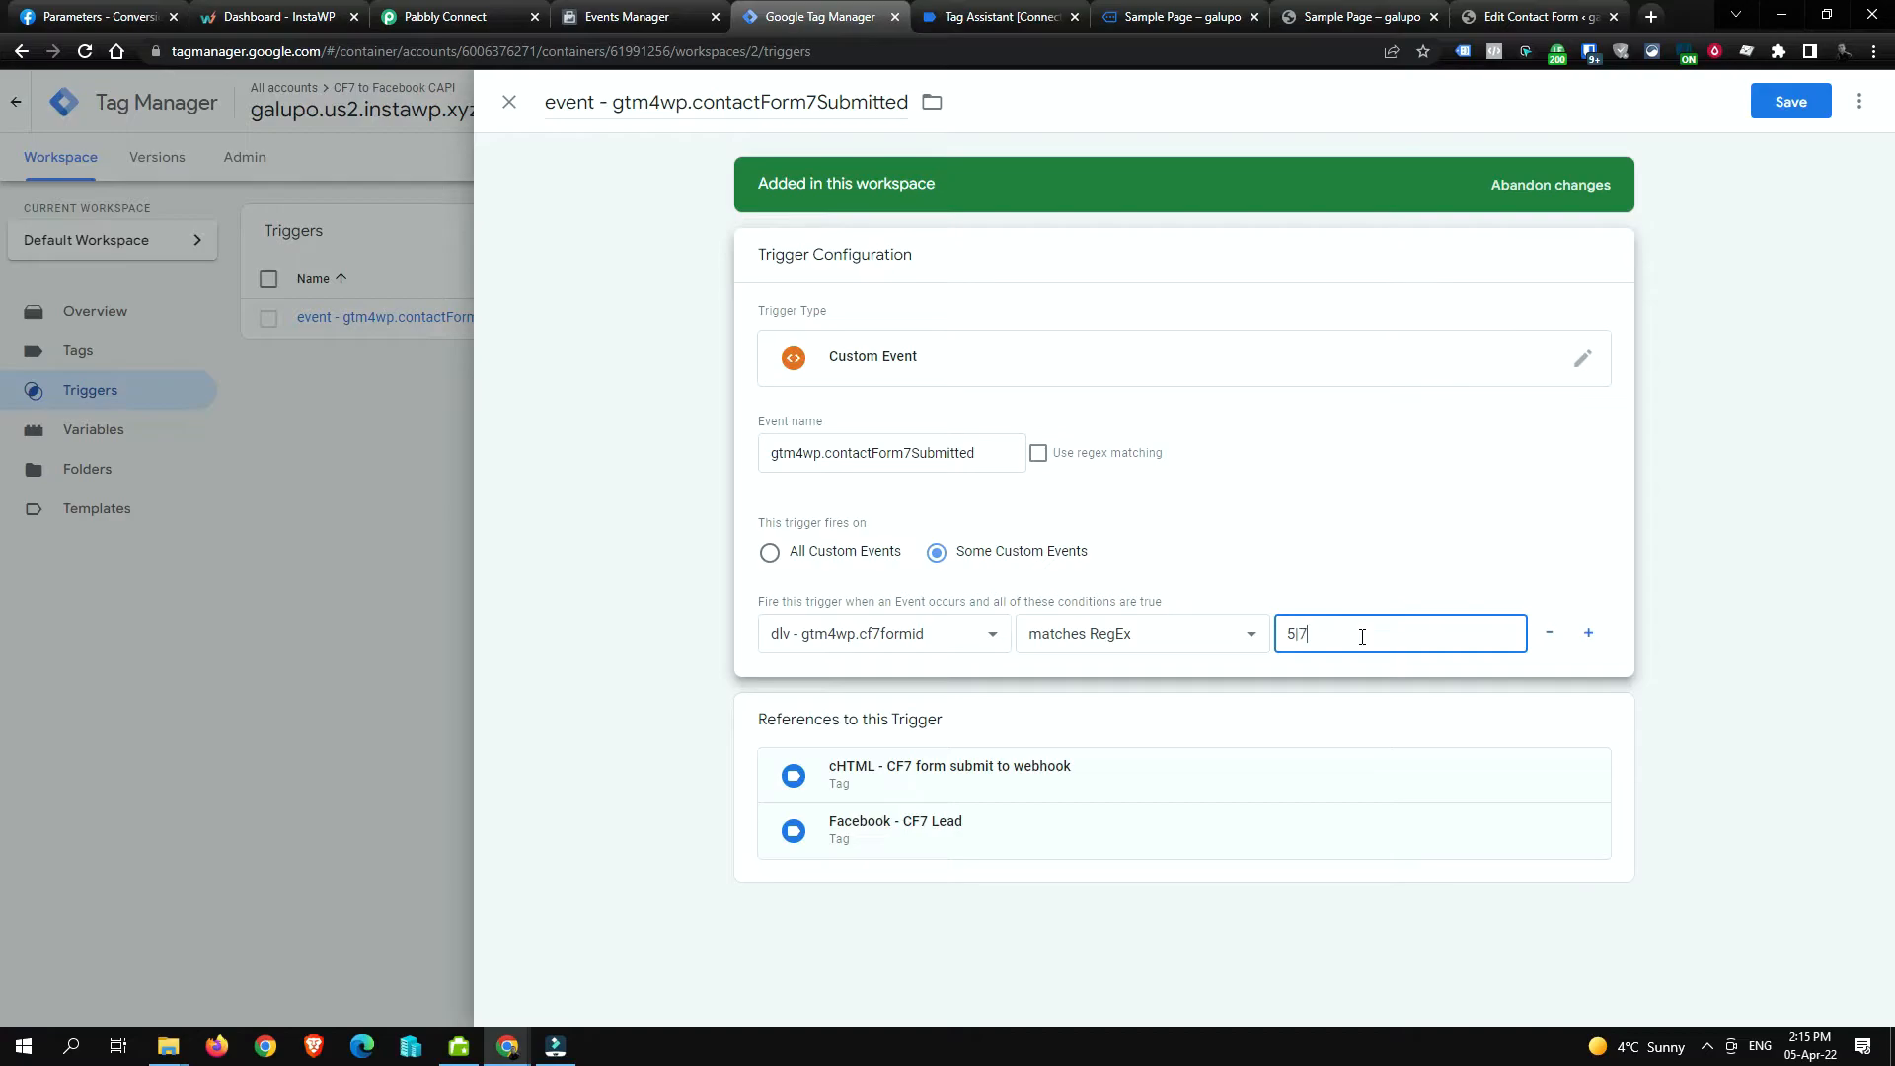
pyautogui.write('10')
pyautogui.click(1089, 632)
pyautogui.click(1089, 660)
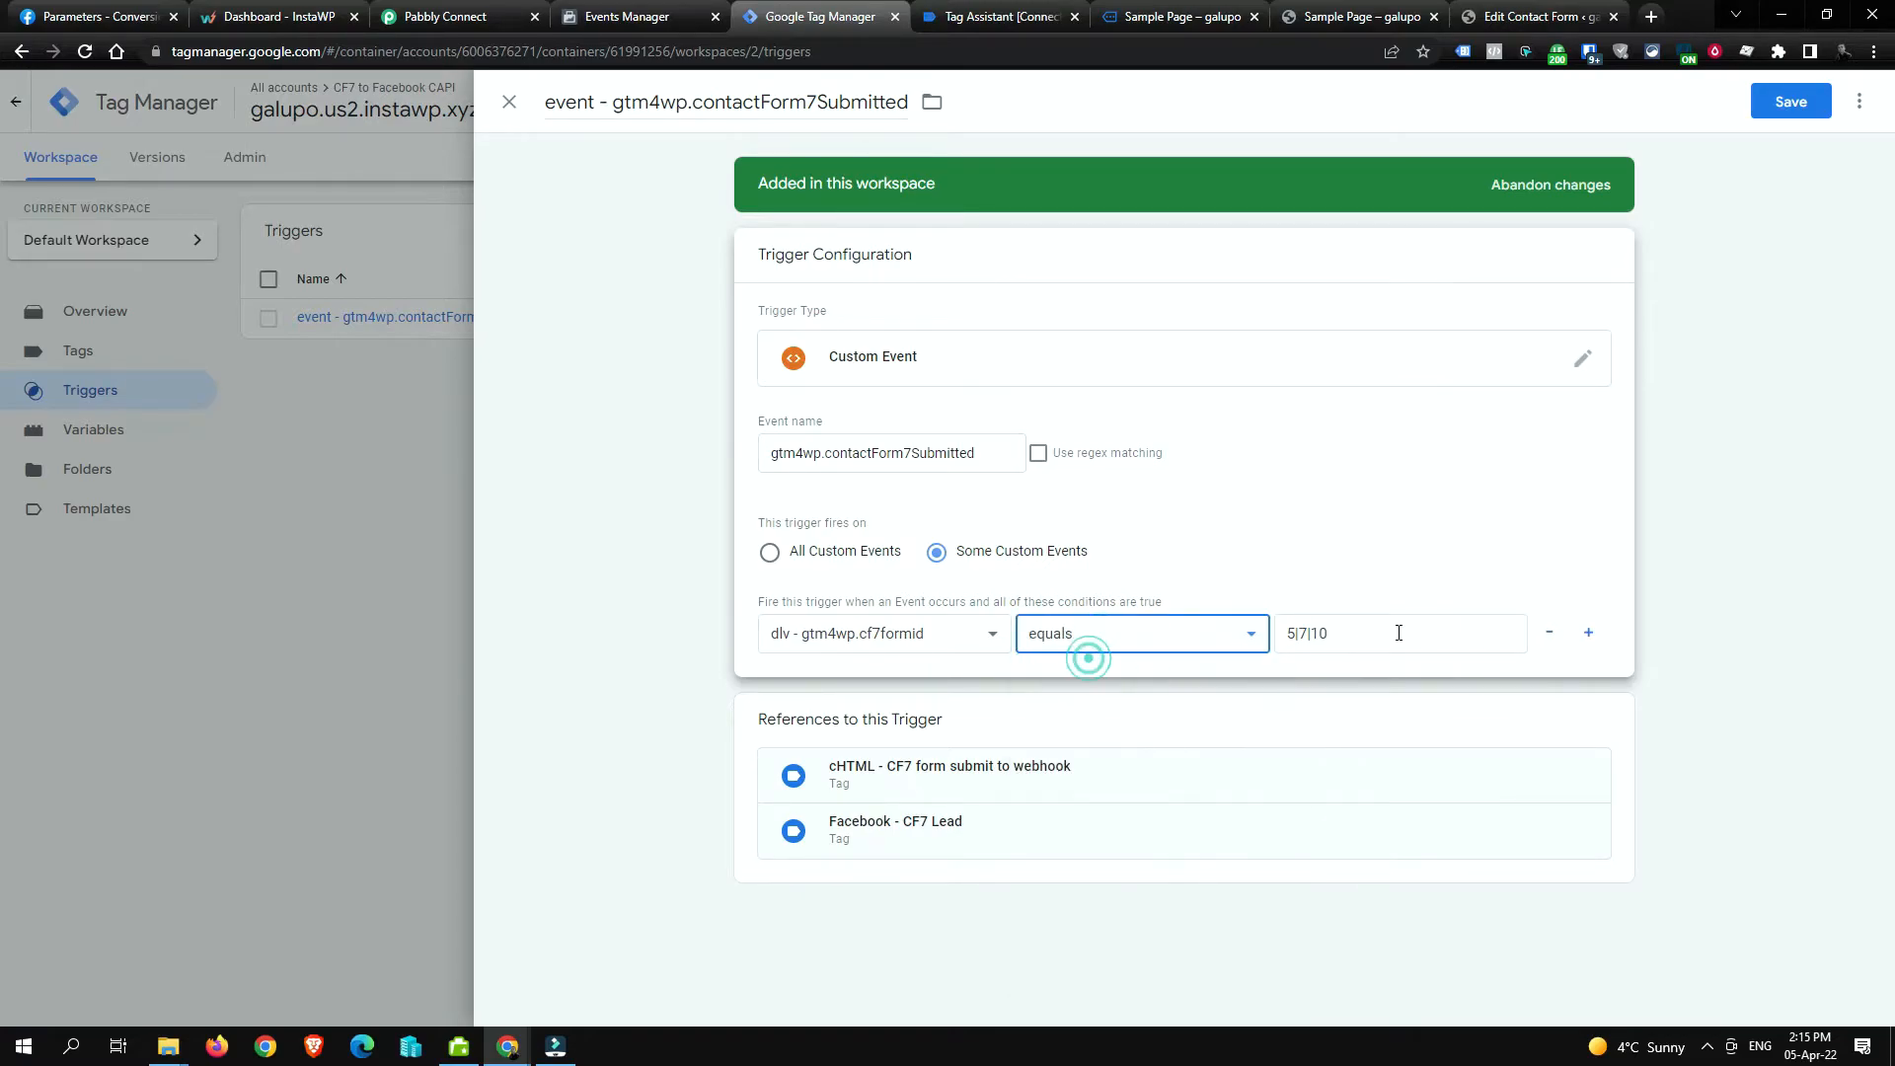
pyautogui.tripleClick(1399, 633)
pyautogui.write('5')
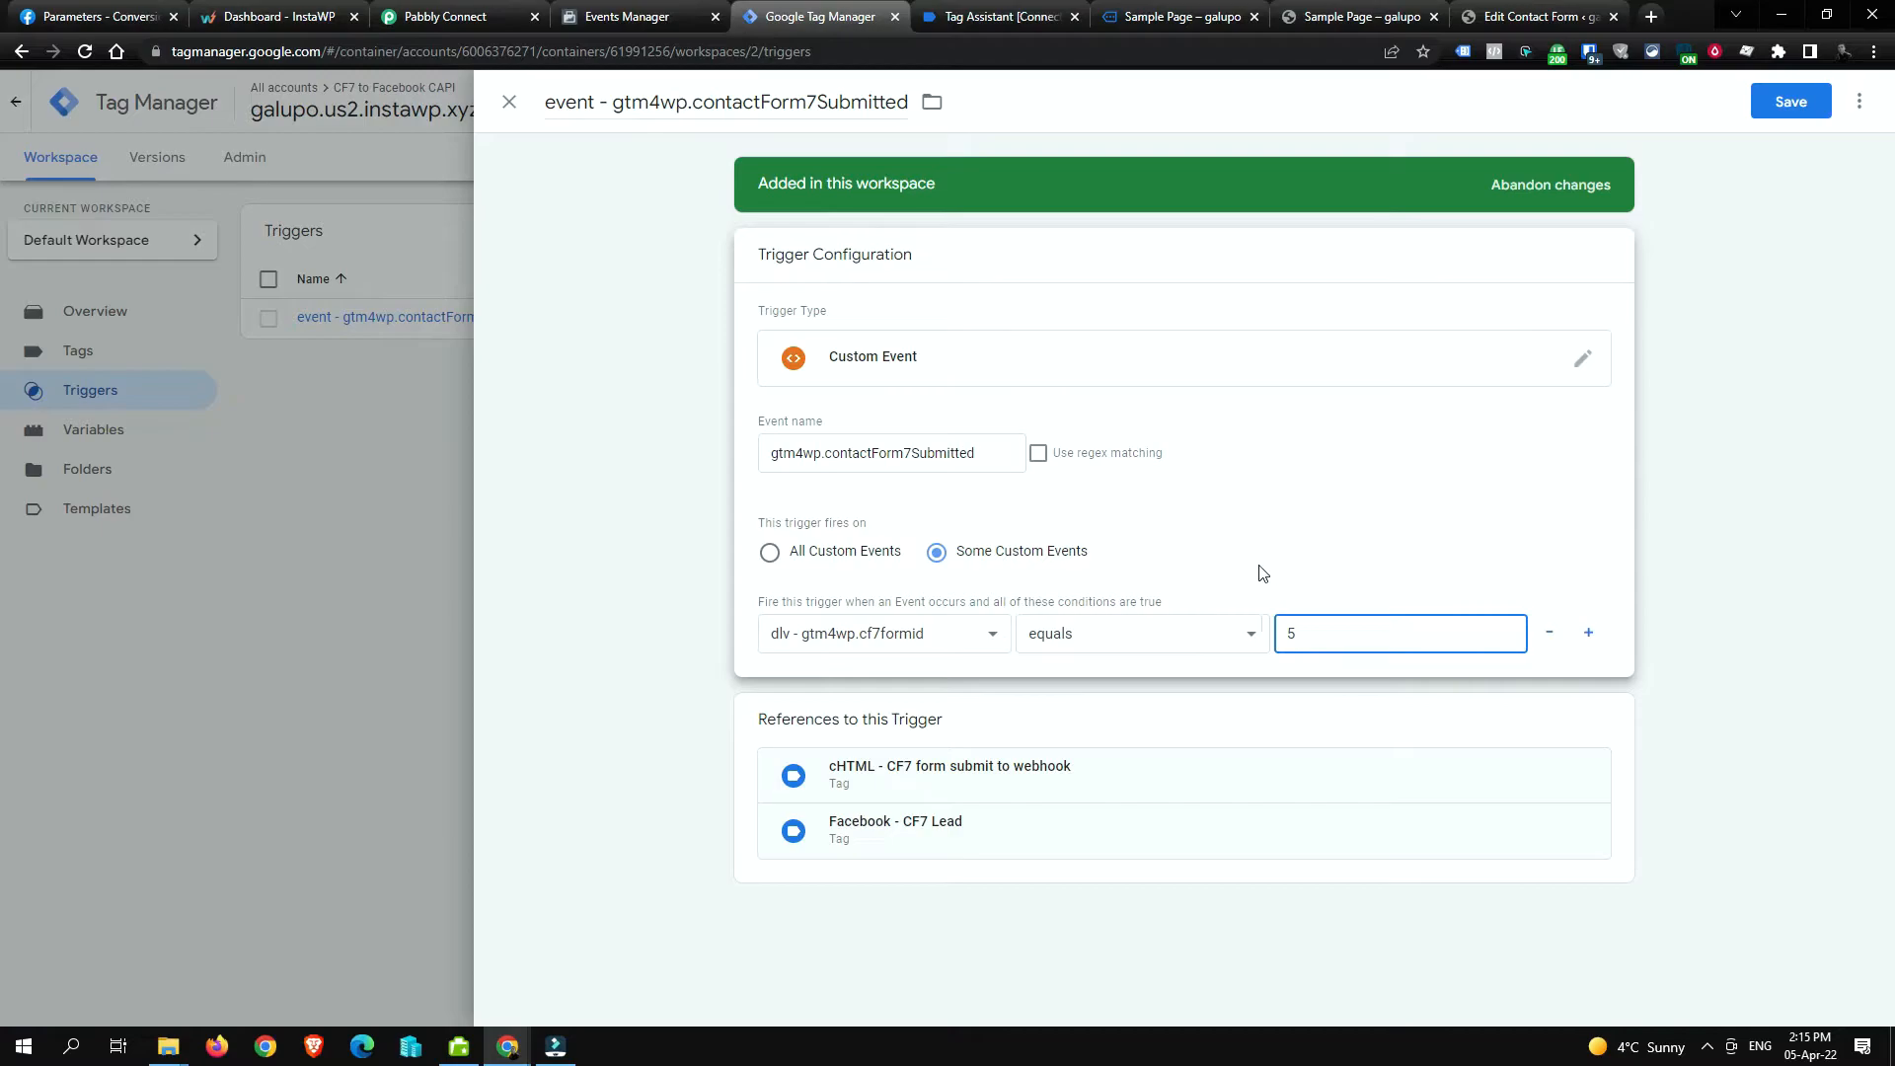
pyautogui.click(1776, 115)
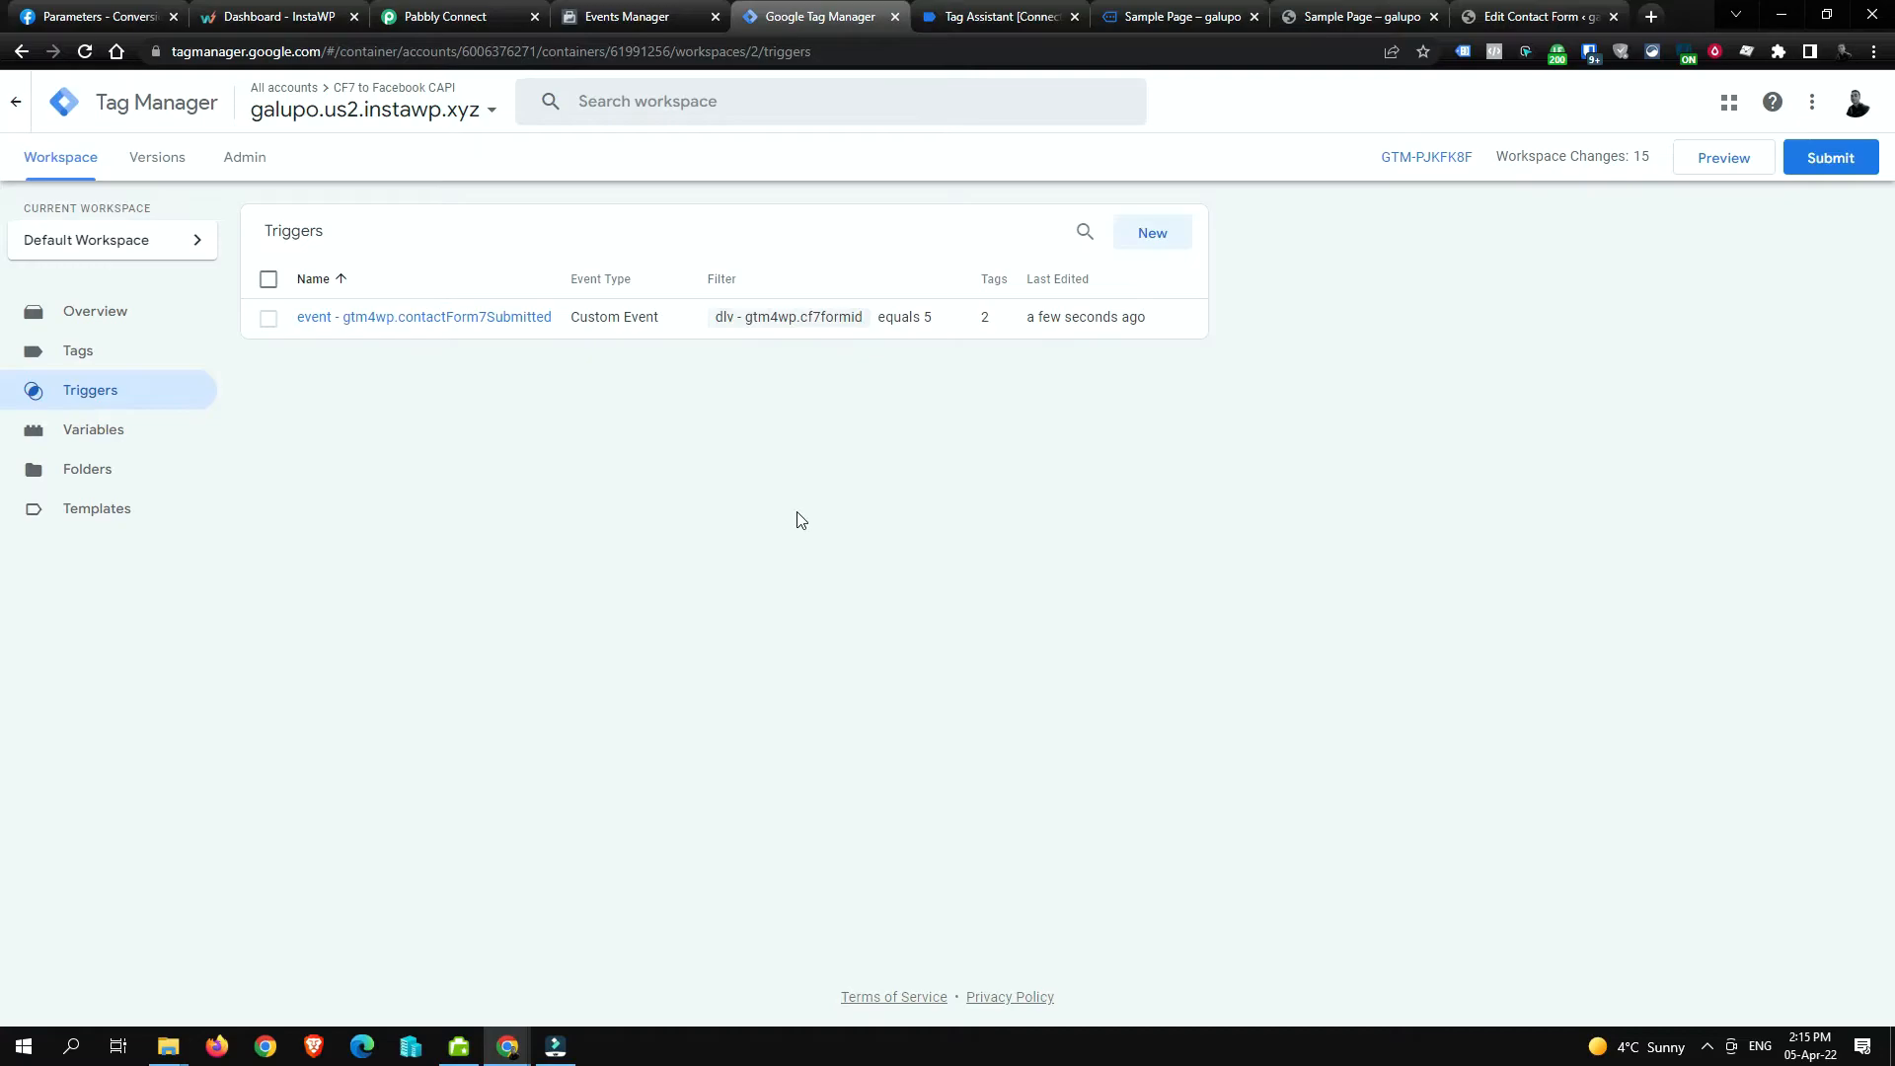
# Step: Enter form ID 5 into the Pabbly workflow's Cf7formID value and review the workflow
pyautogui.click(444, 8)
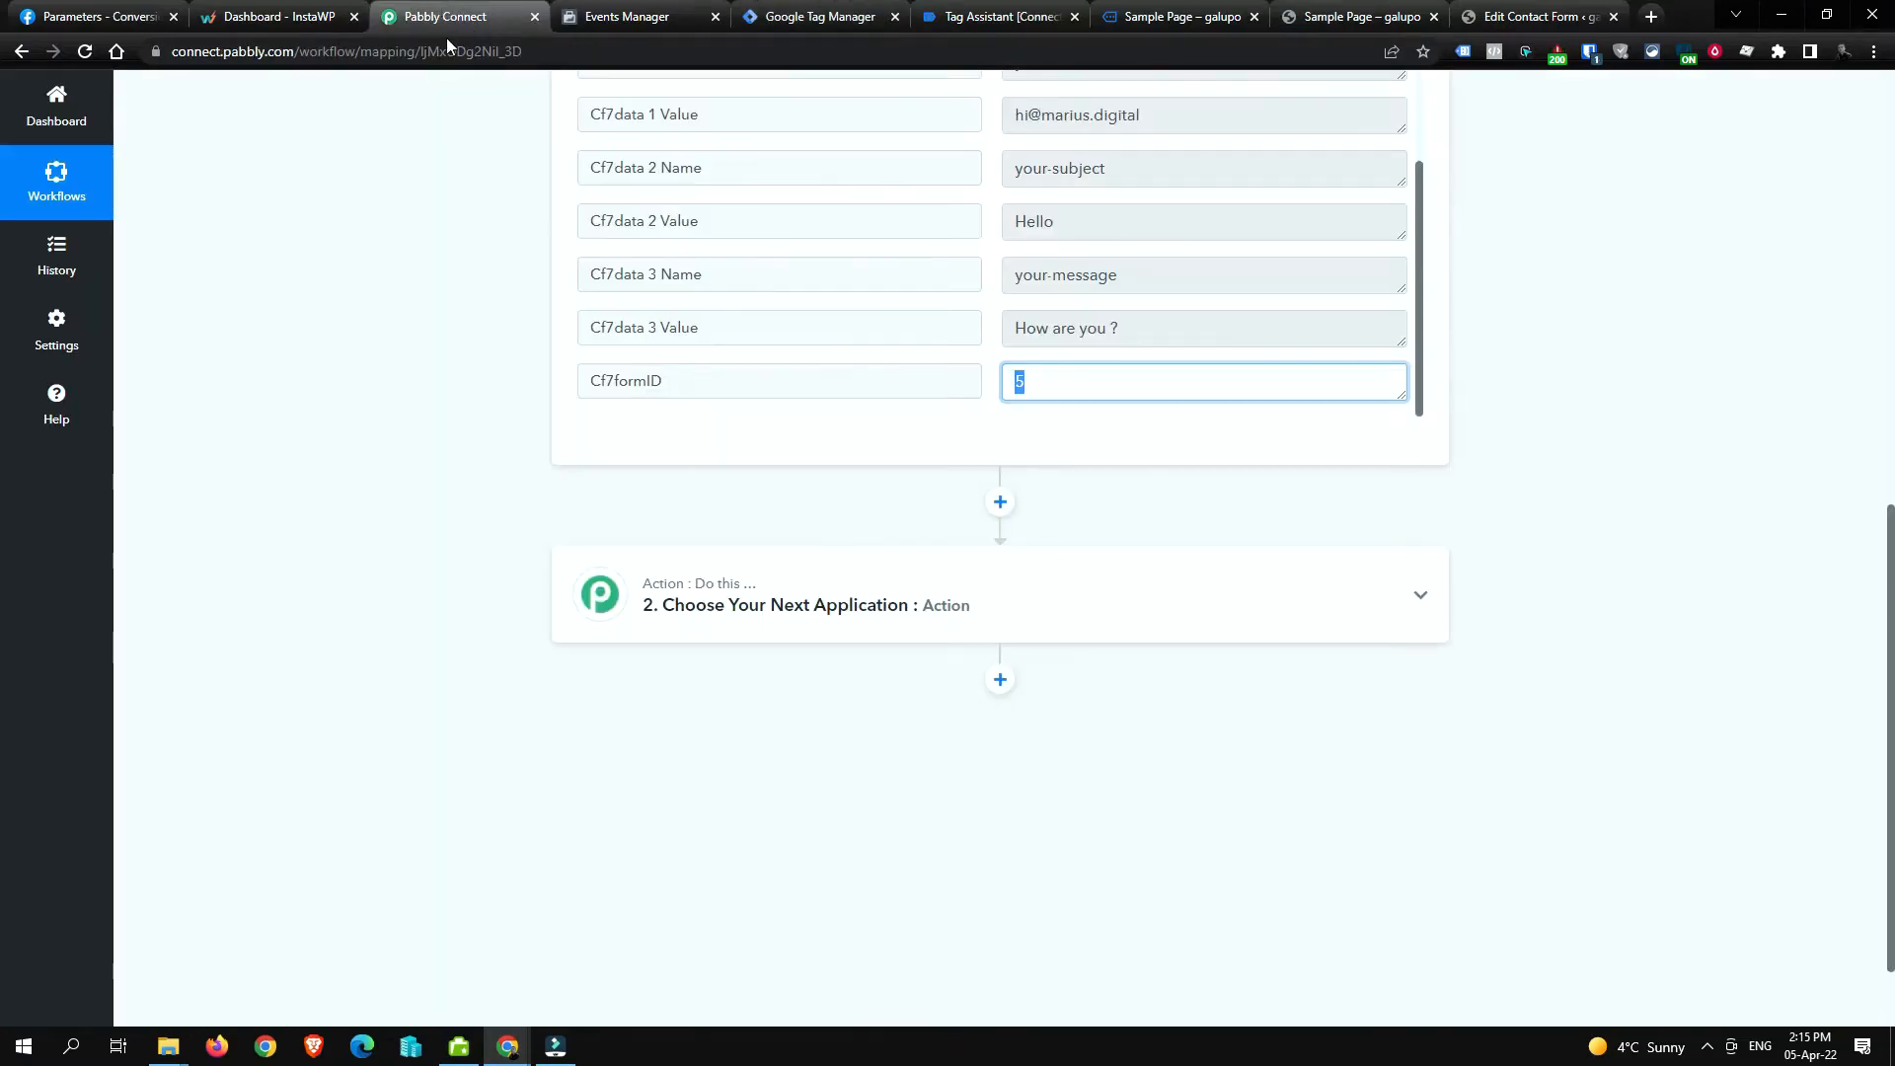
pyautogui.write('5')
pyautogui.click(741, 438)
pyautogui.scroll(5, 901, 601)
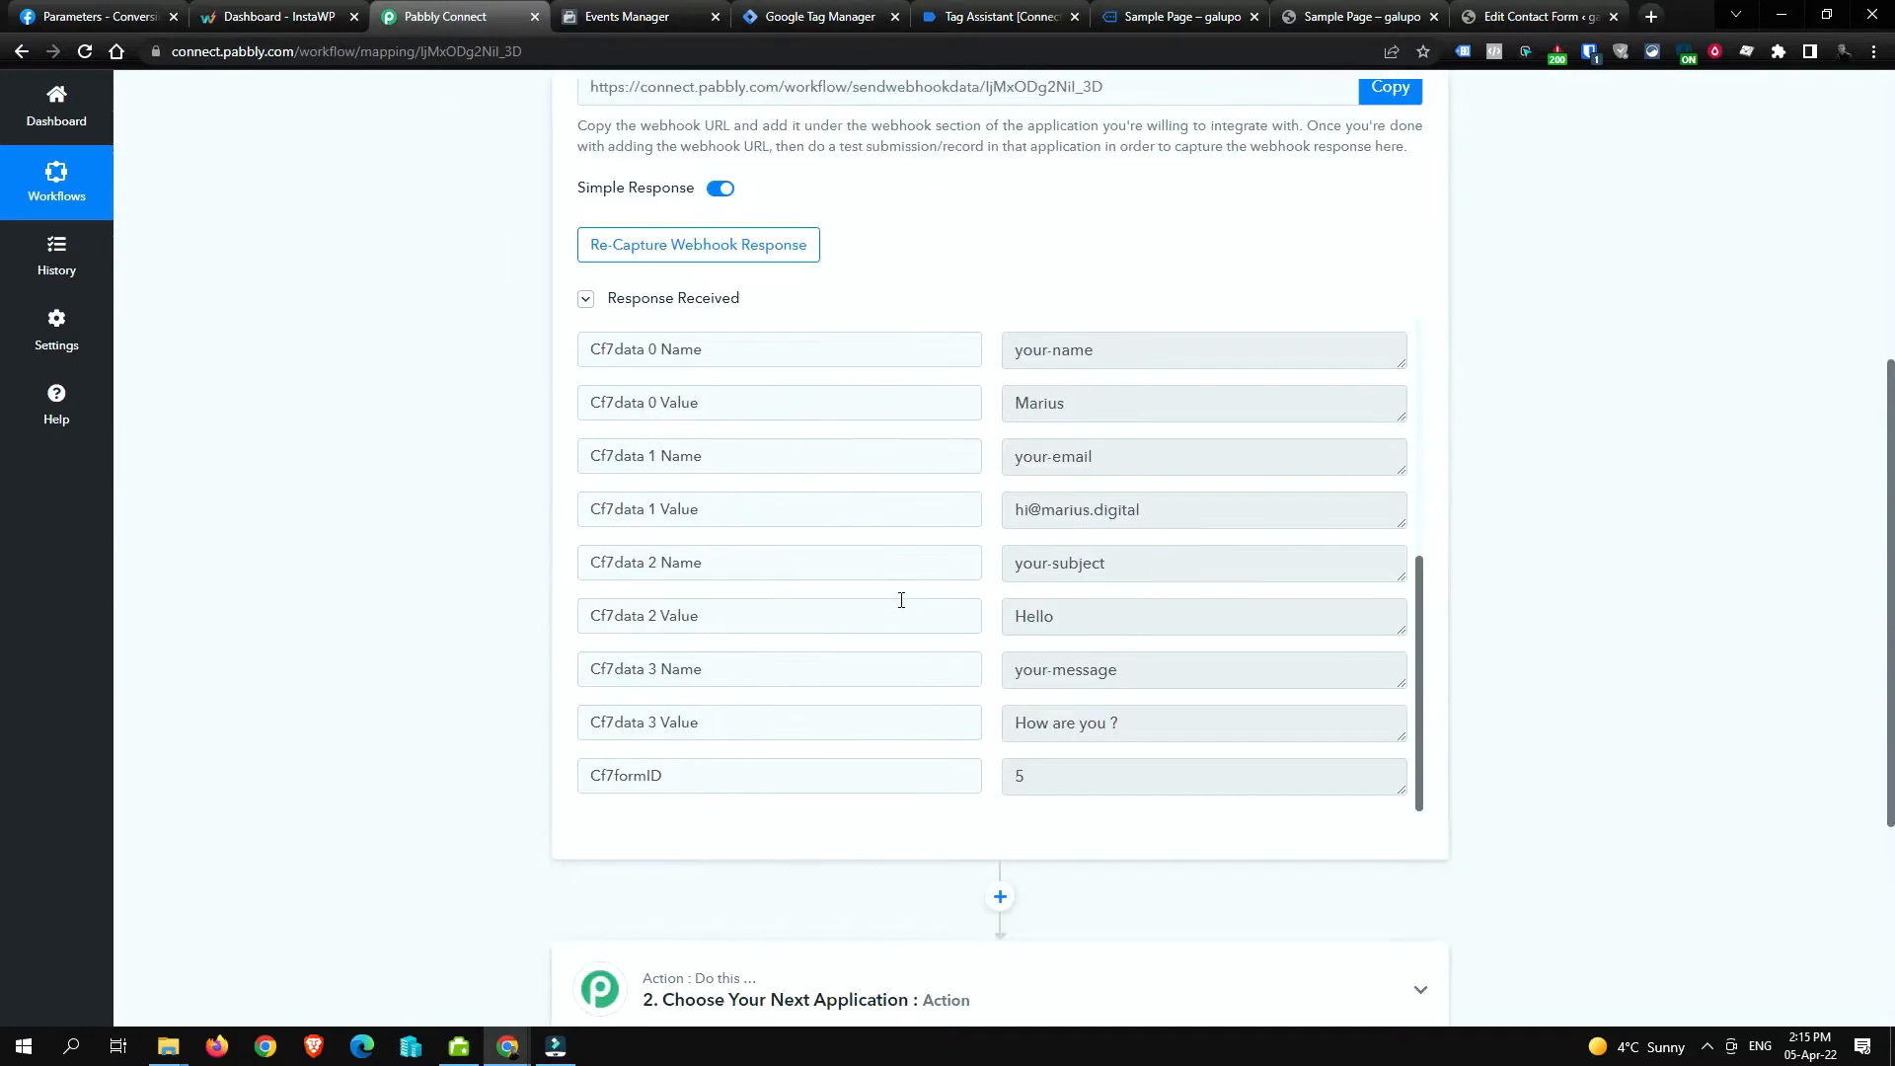
pyautogui.scroll(5, 922, 559)
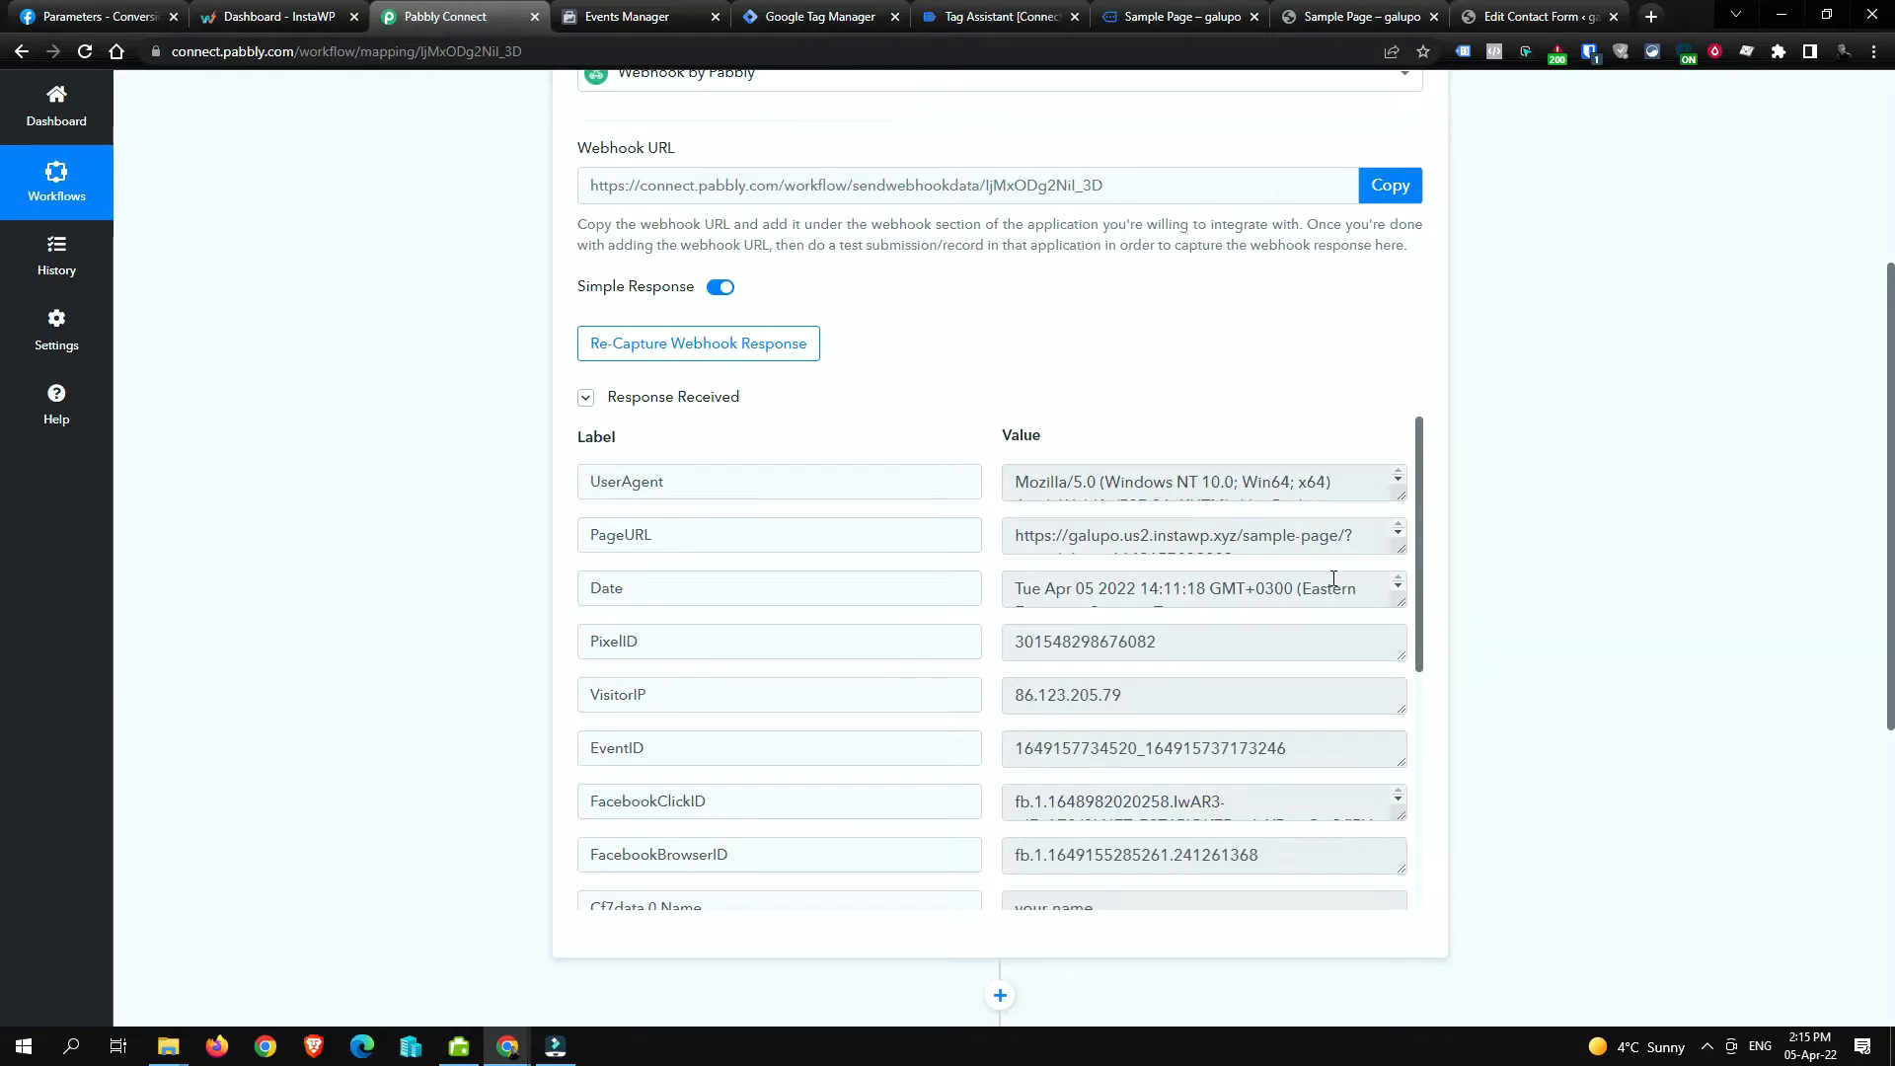
pyautogui.scroll(4, 1332, 578)
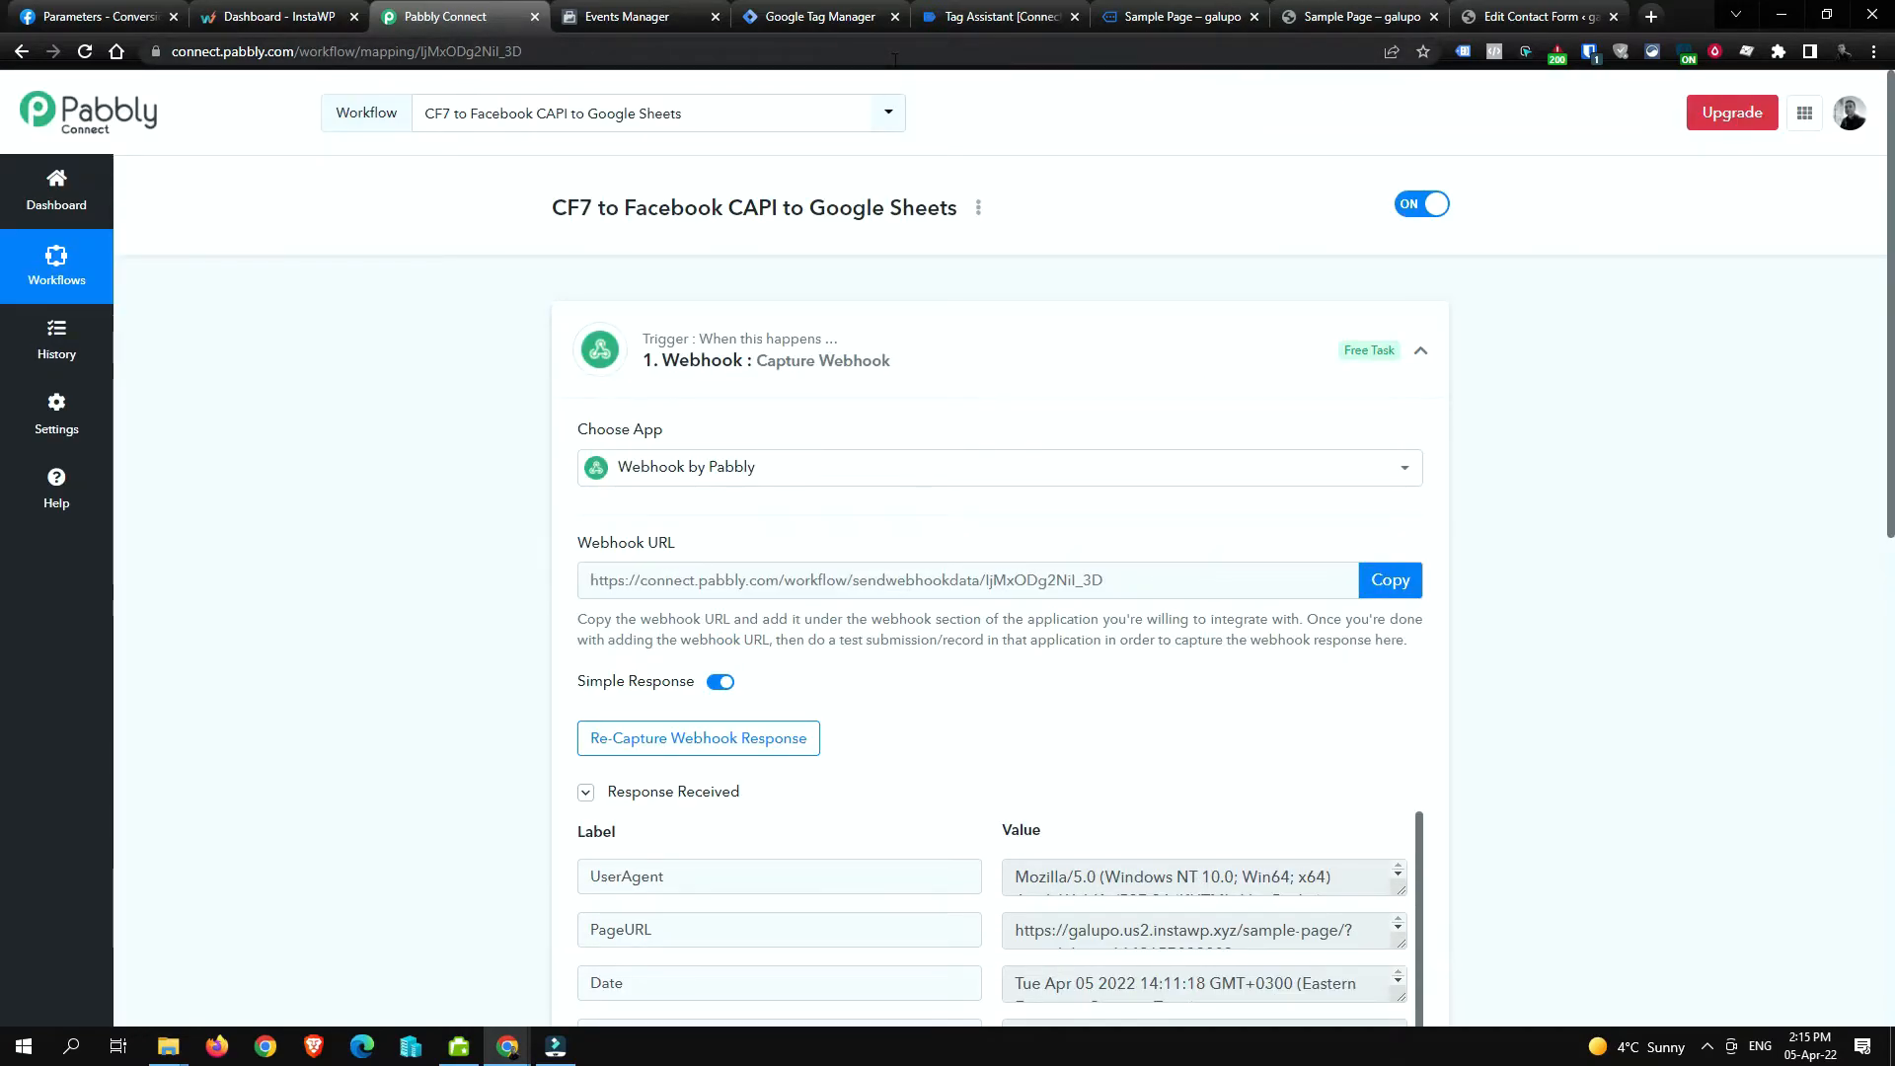
pyautogui.scroll(-2, 1216, 659)
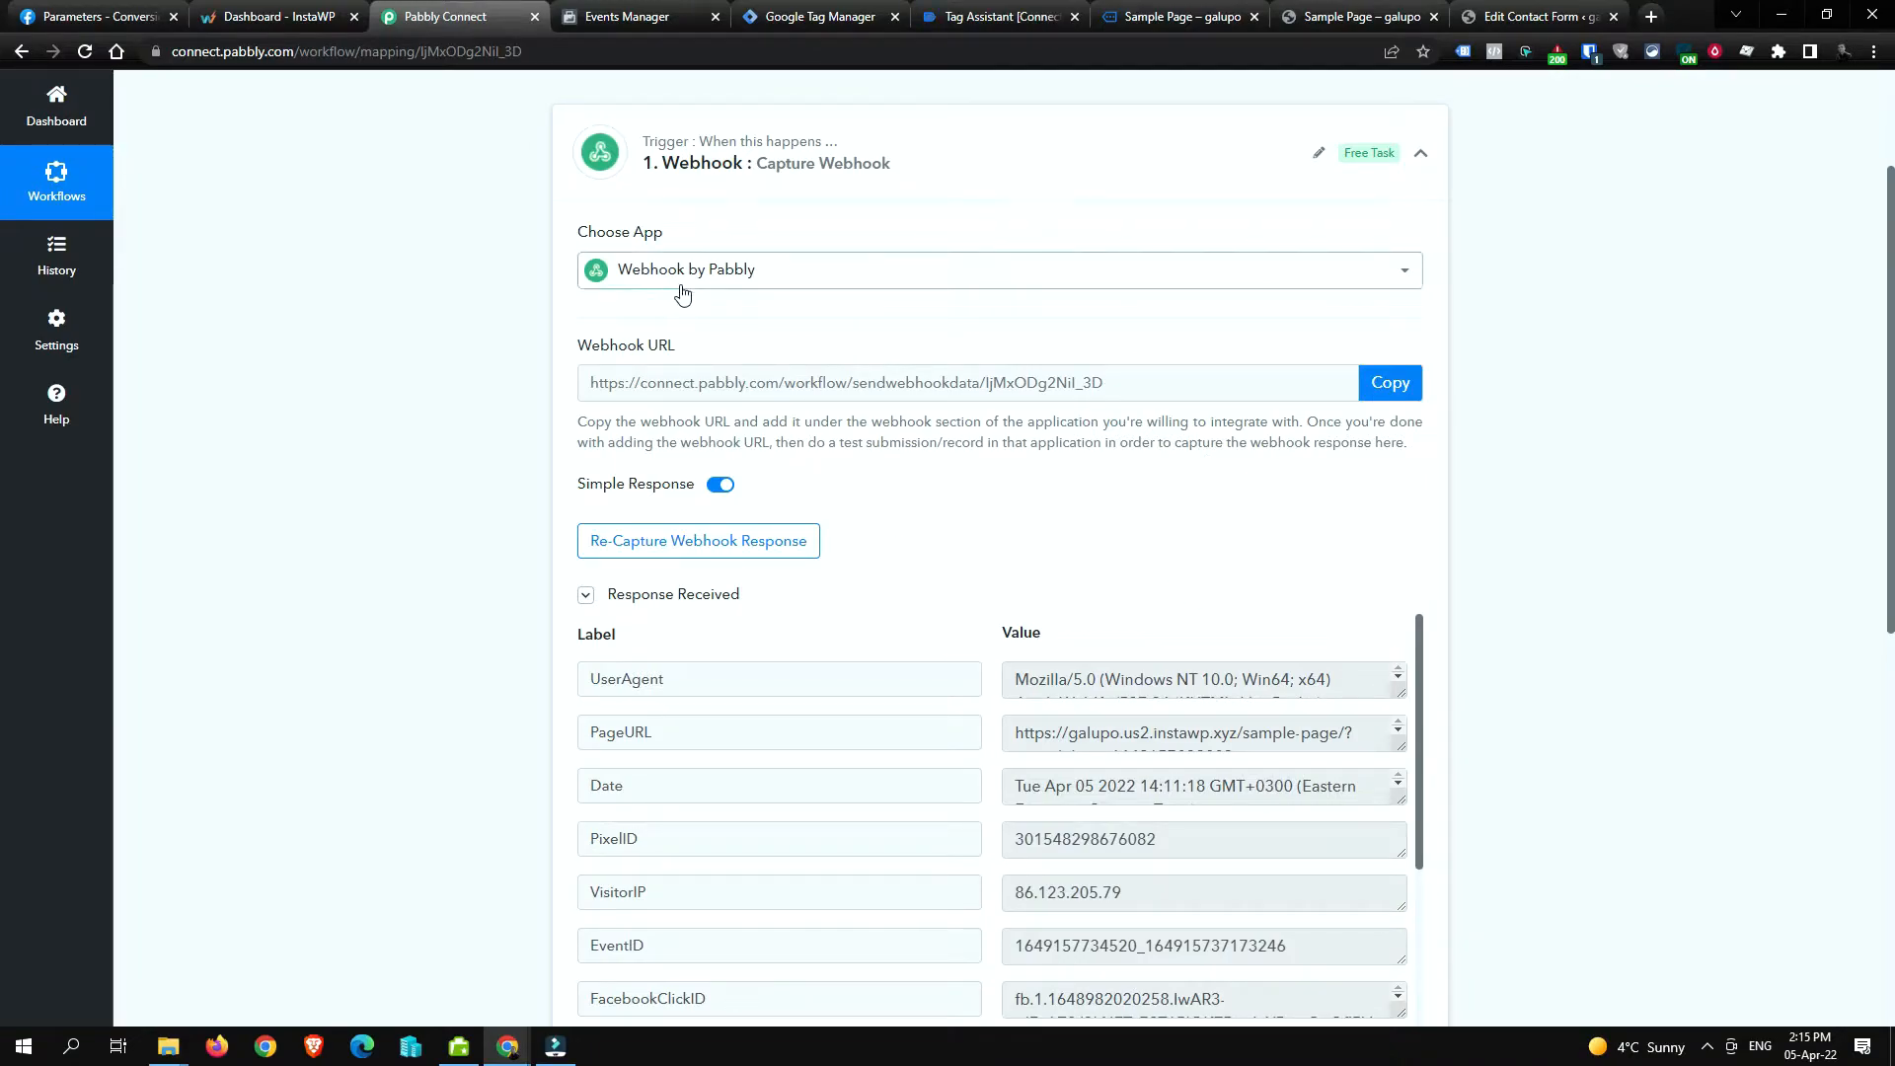
pyautogui.scroll(-4, 1066, 534)
pyautogui.scroll(-4, 1066, 534)
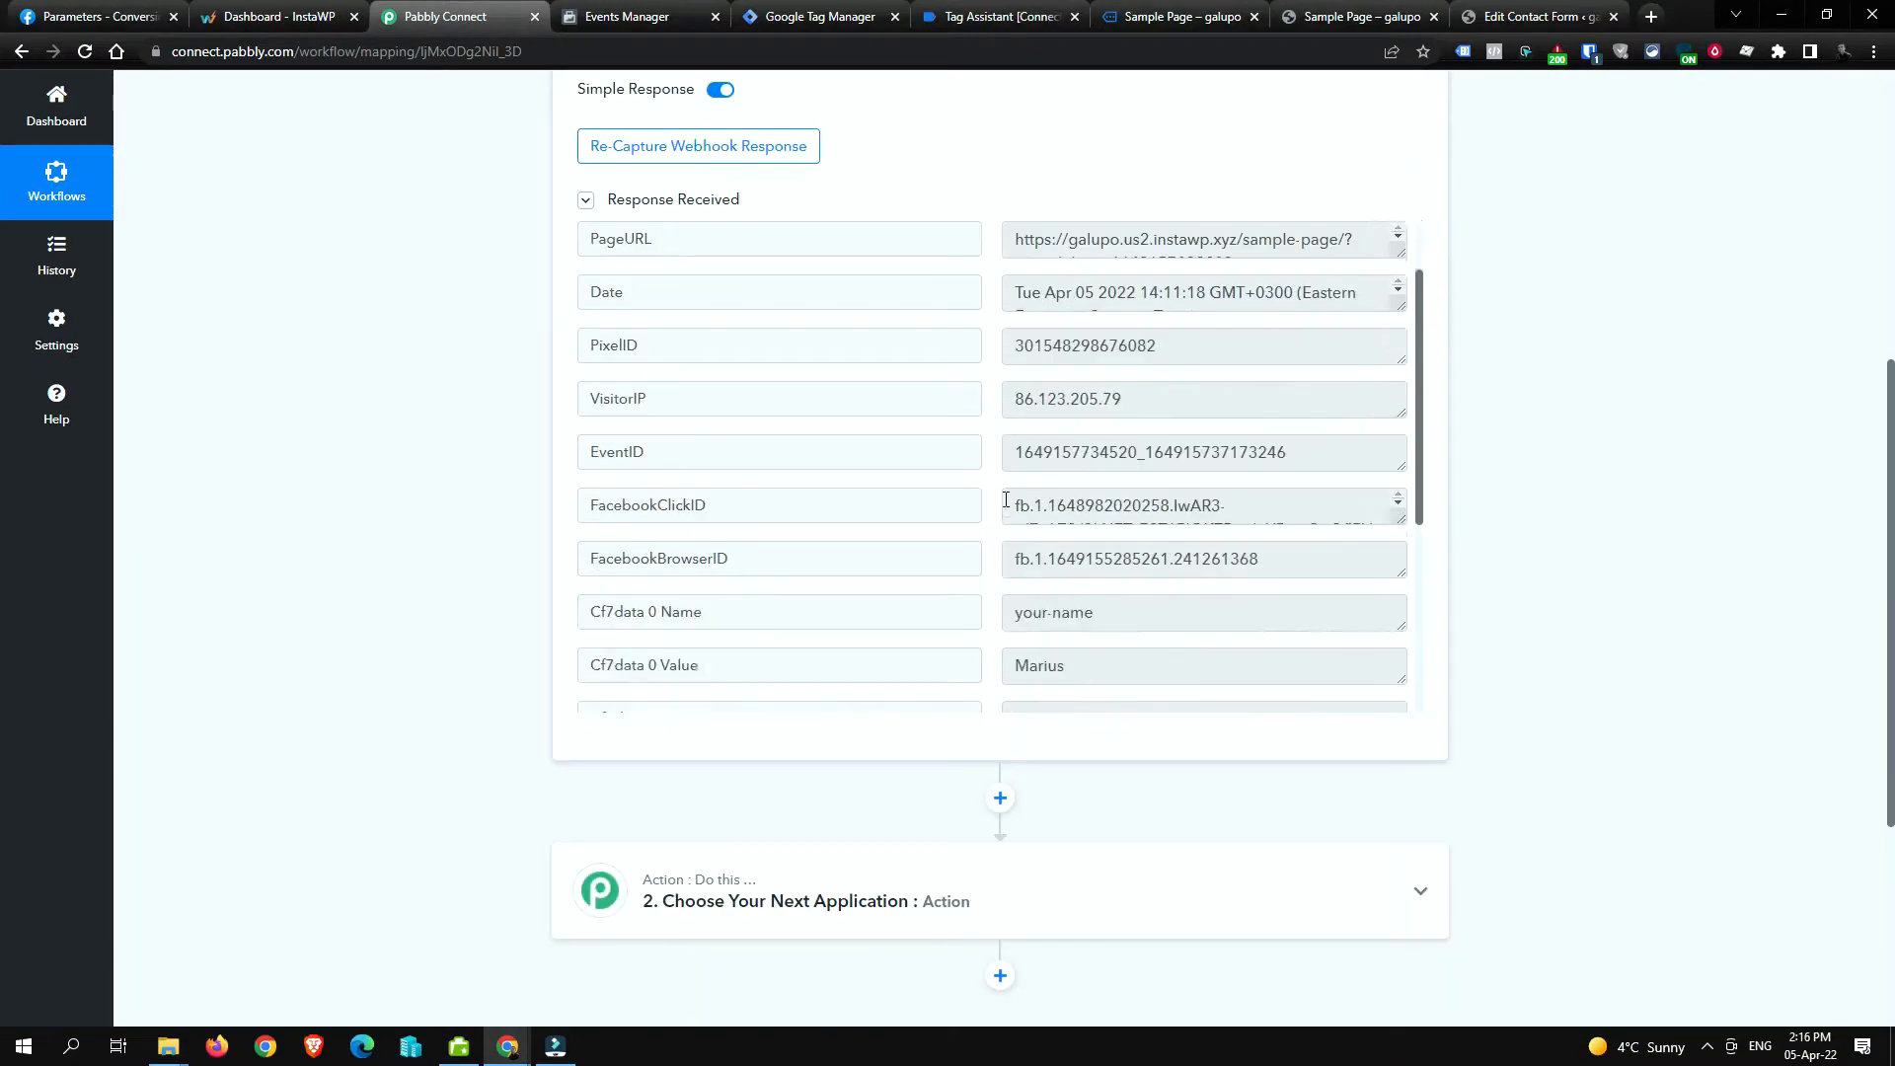
pyautogui.scroll(-3, 1612, 580)
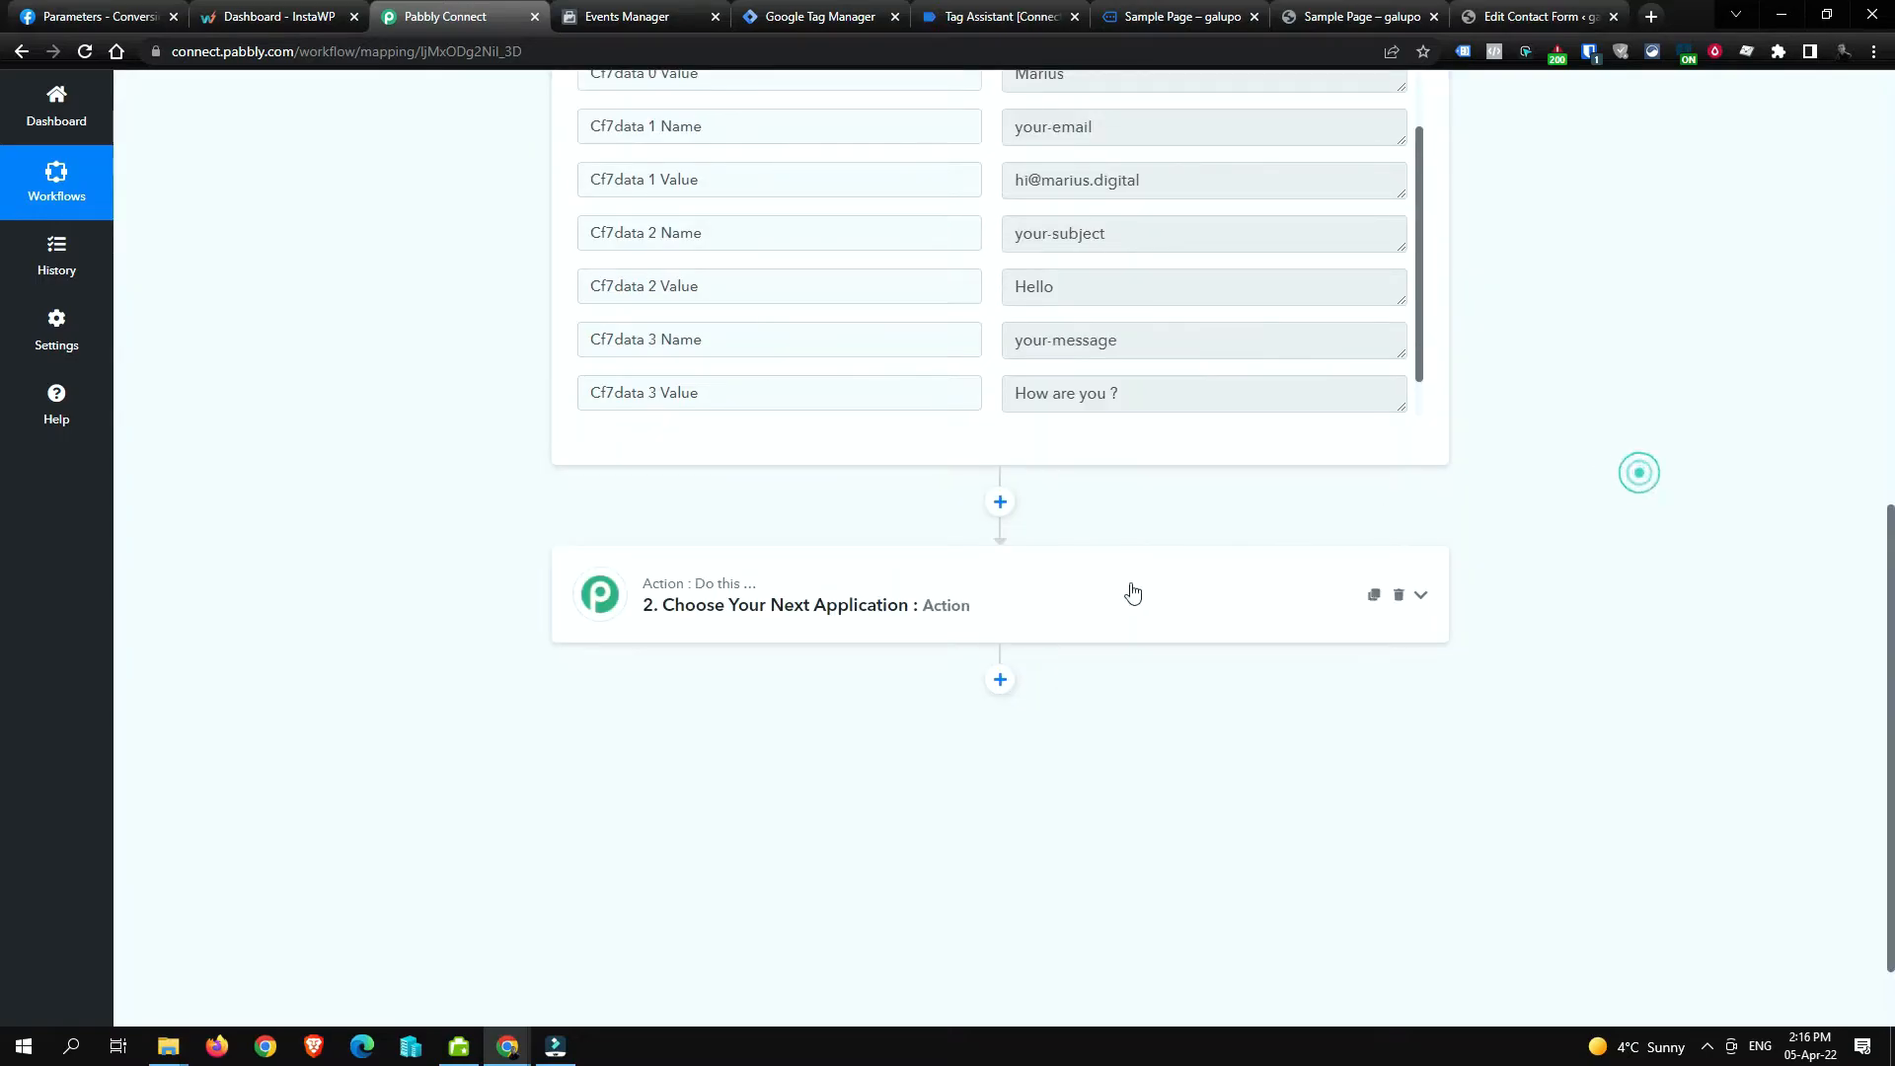
# Step: Search 'faceb', choose Facebook Conversions for step 2, and view its action events
pyautogui.click(1065, 598)
pyautogui.click(910, 703)
pyautogui.write('faceb')
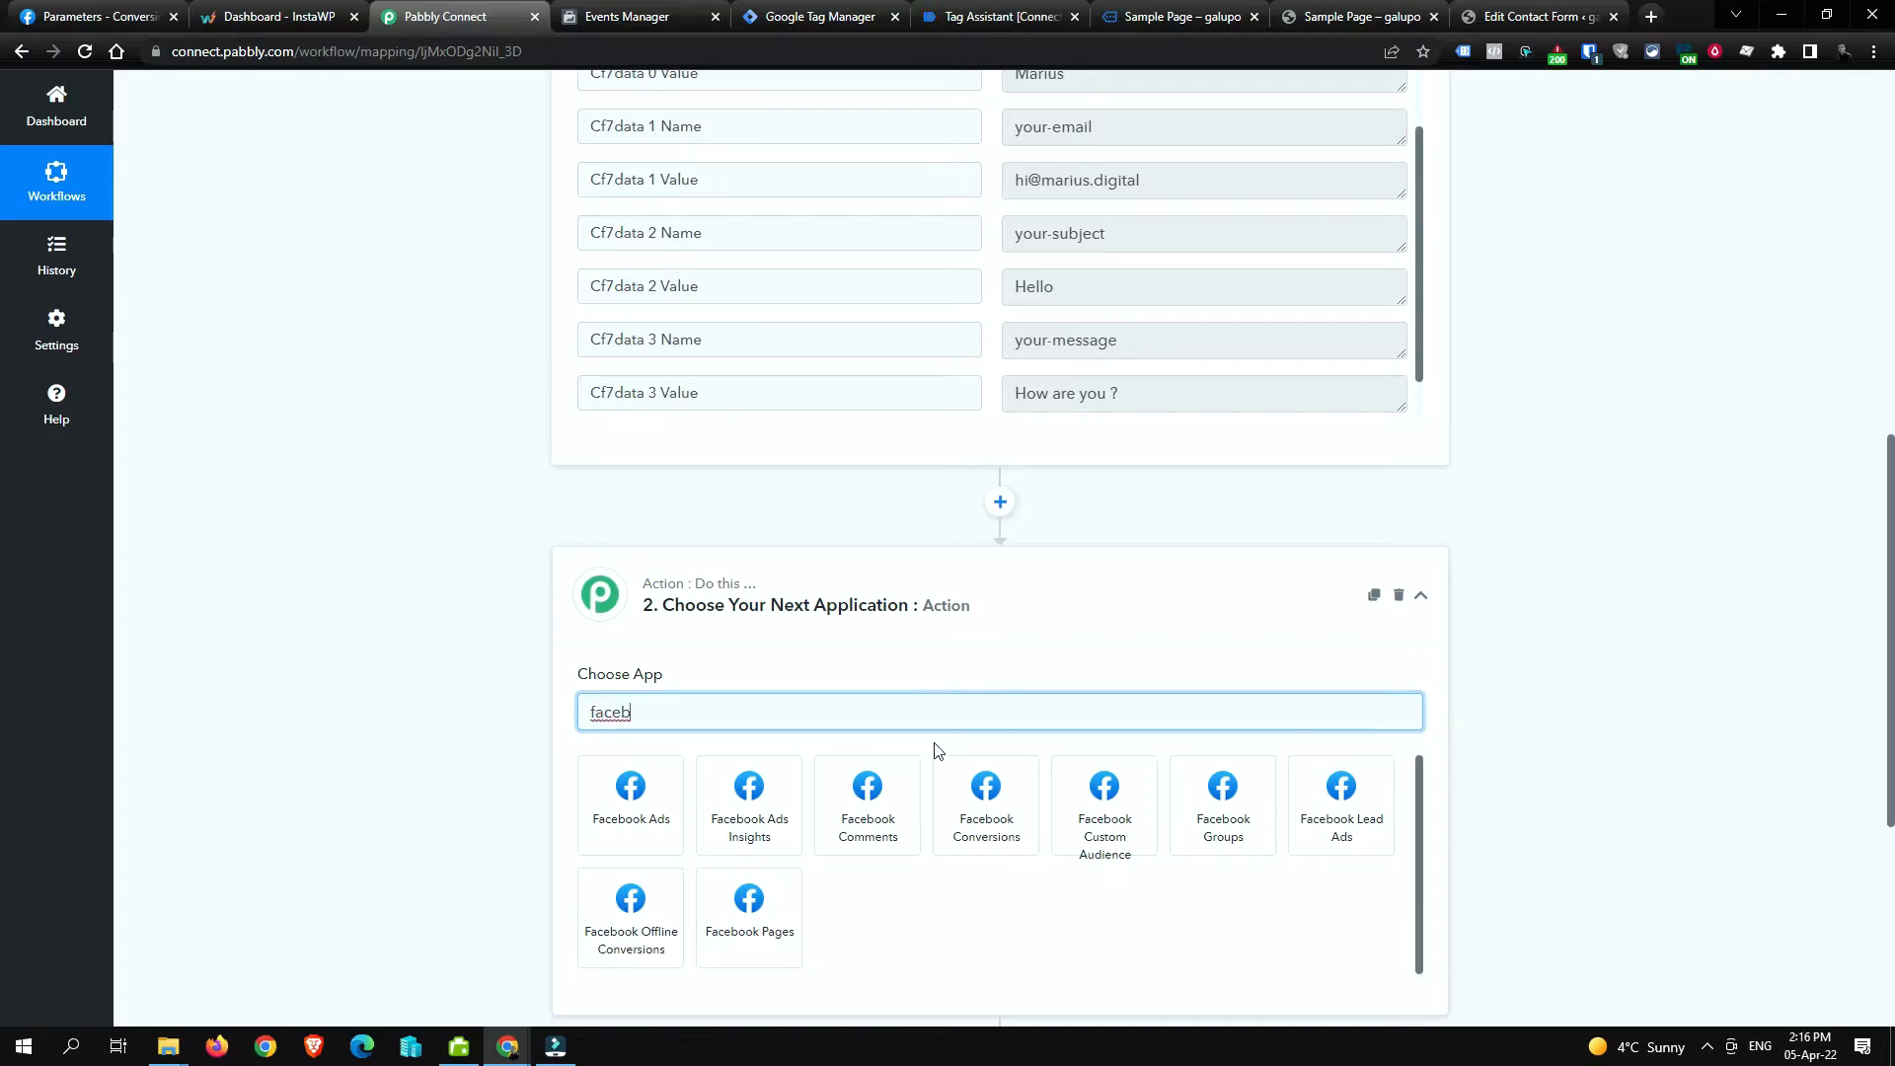
pyautogui.click(964, 793)
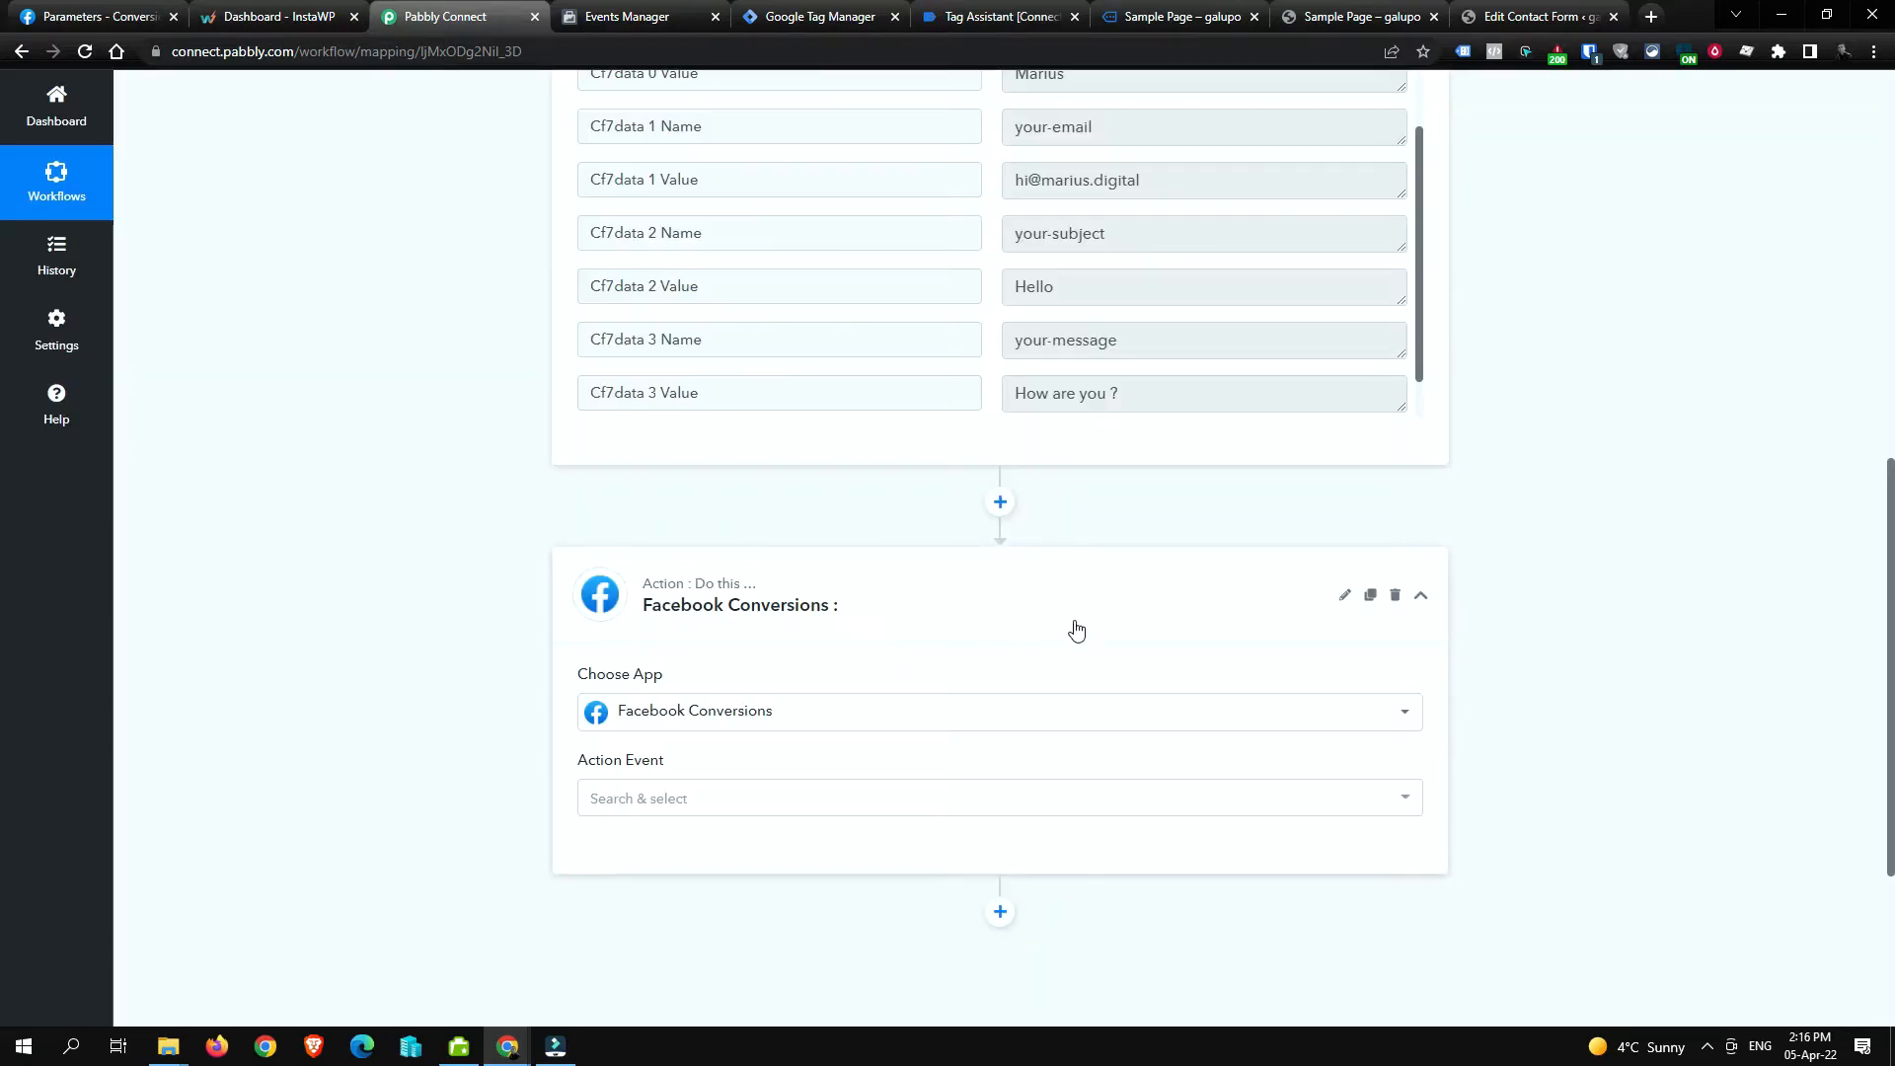
pyautogui.scroll(-2, 1214, 626)
pyautogui.click(764, 602)
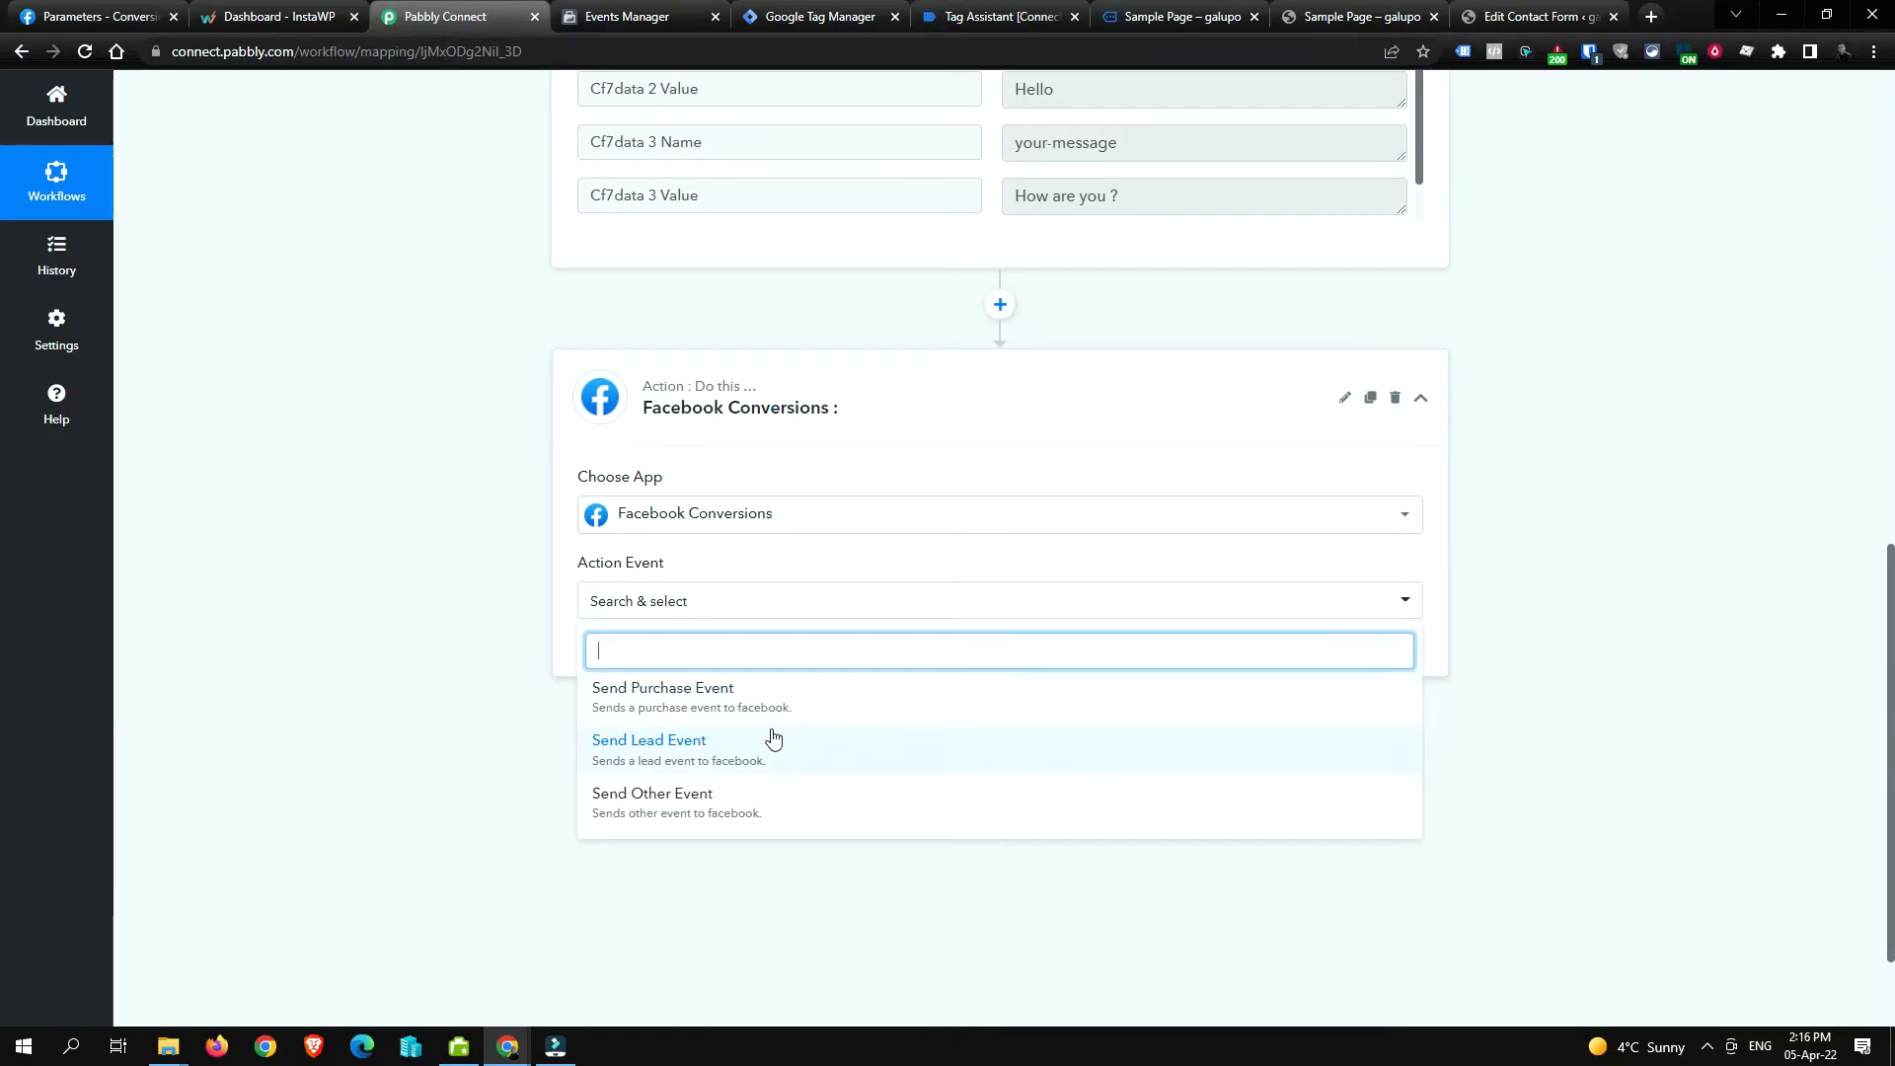
pyautogui.click(1170, 17)
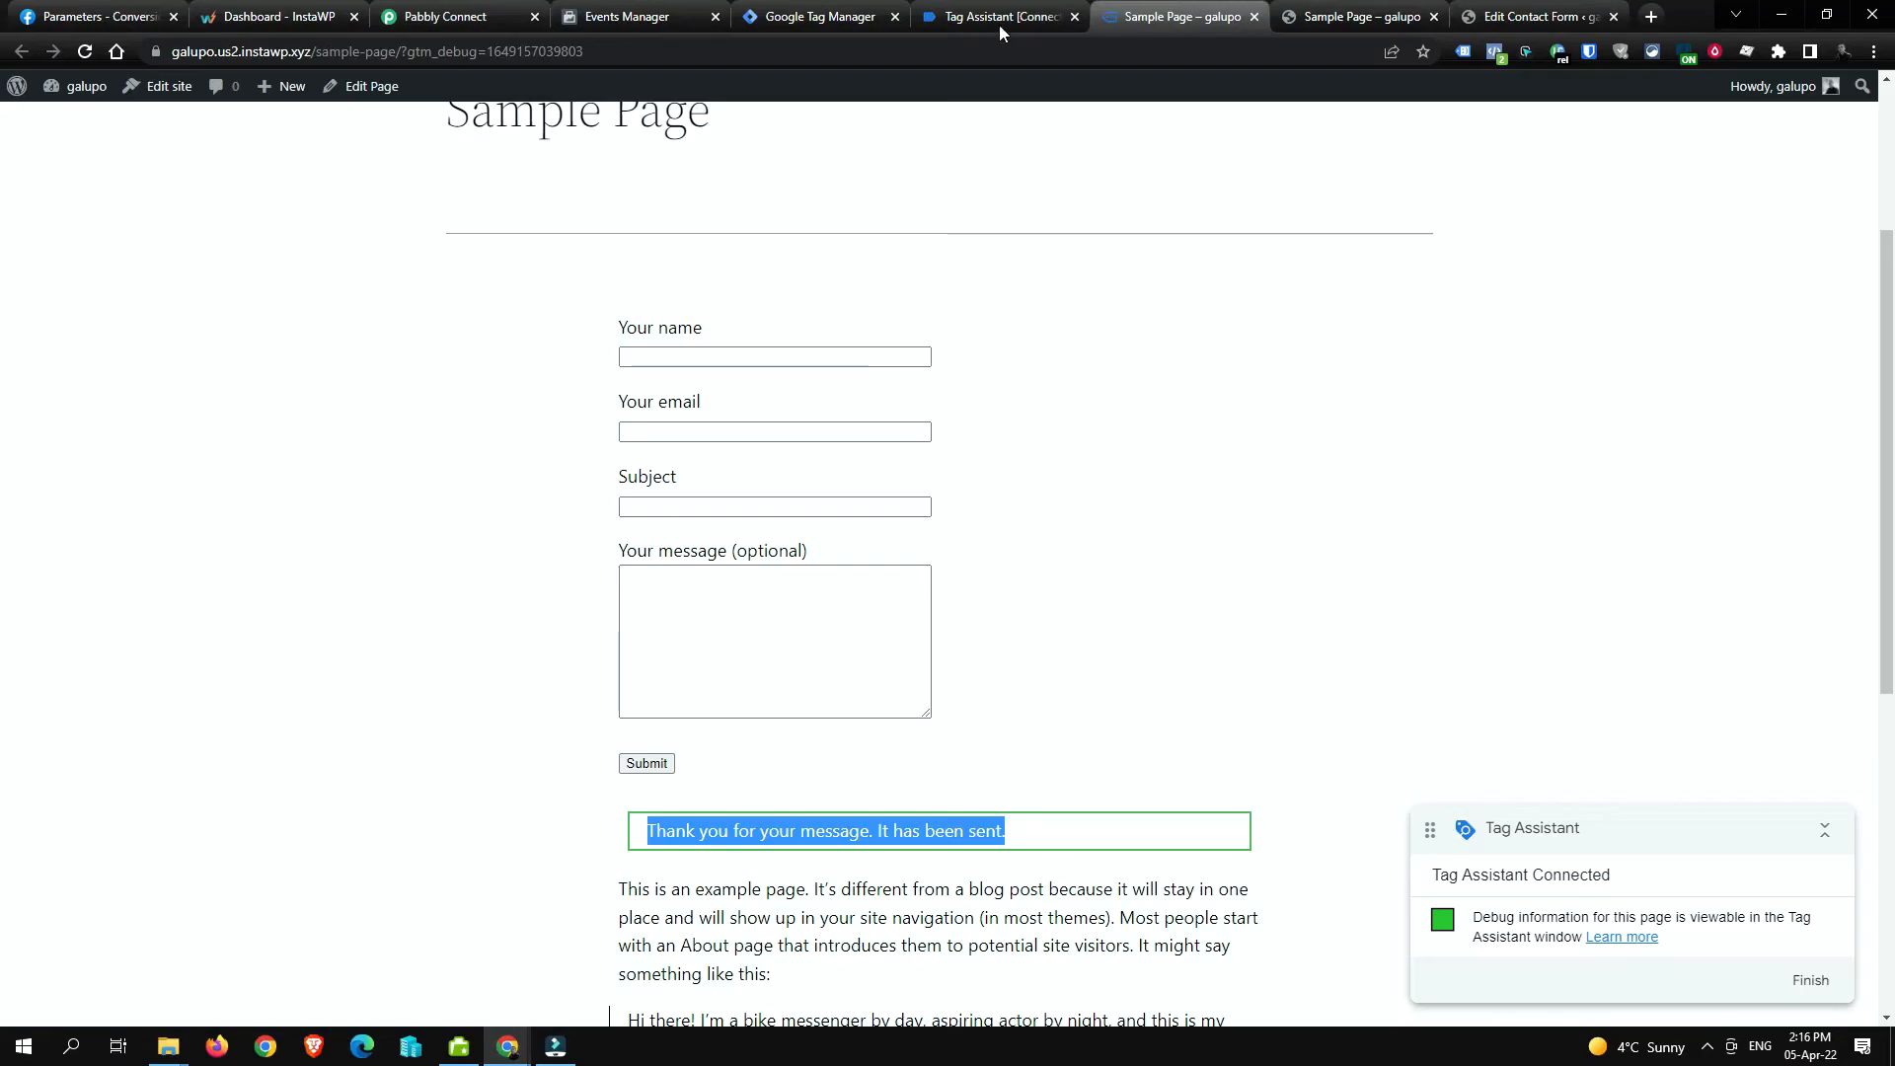
# Step: Open the Facebook - CF7 Lead tag, keep its Standard Lead event name, and save it
pyautogui.click(806, 10)
pyautogui.click(106, 343)
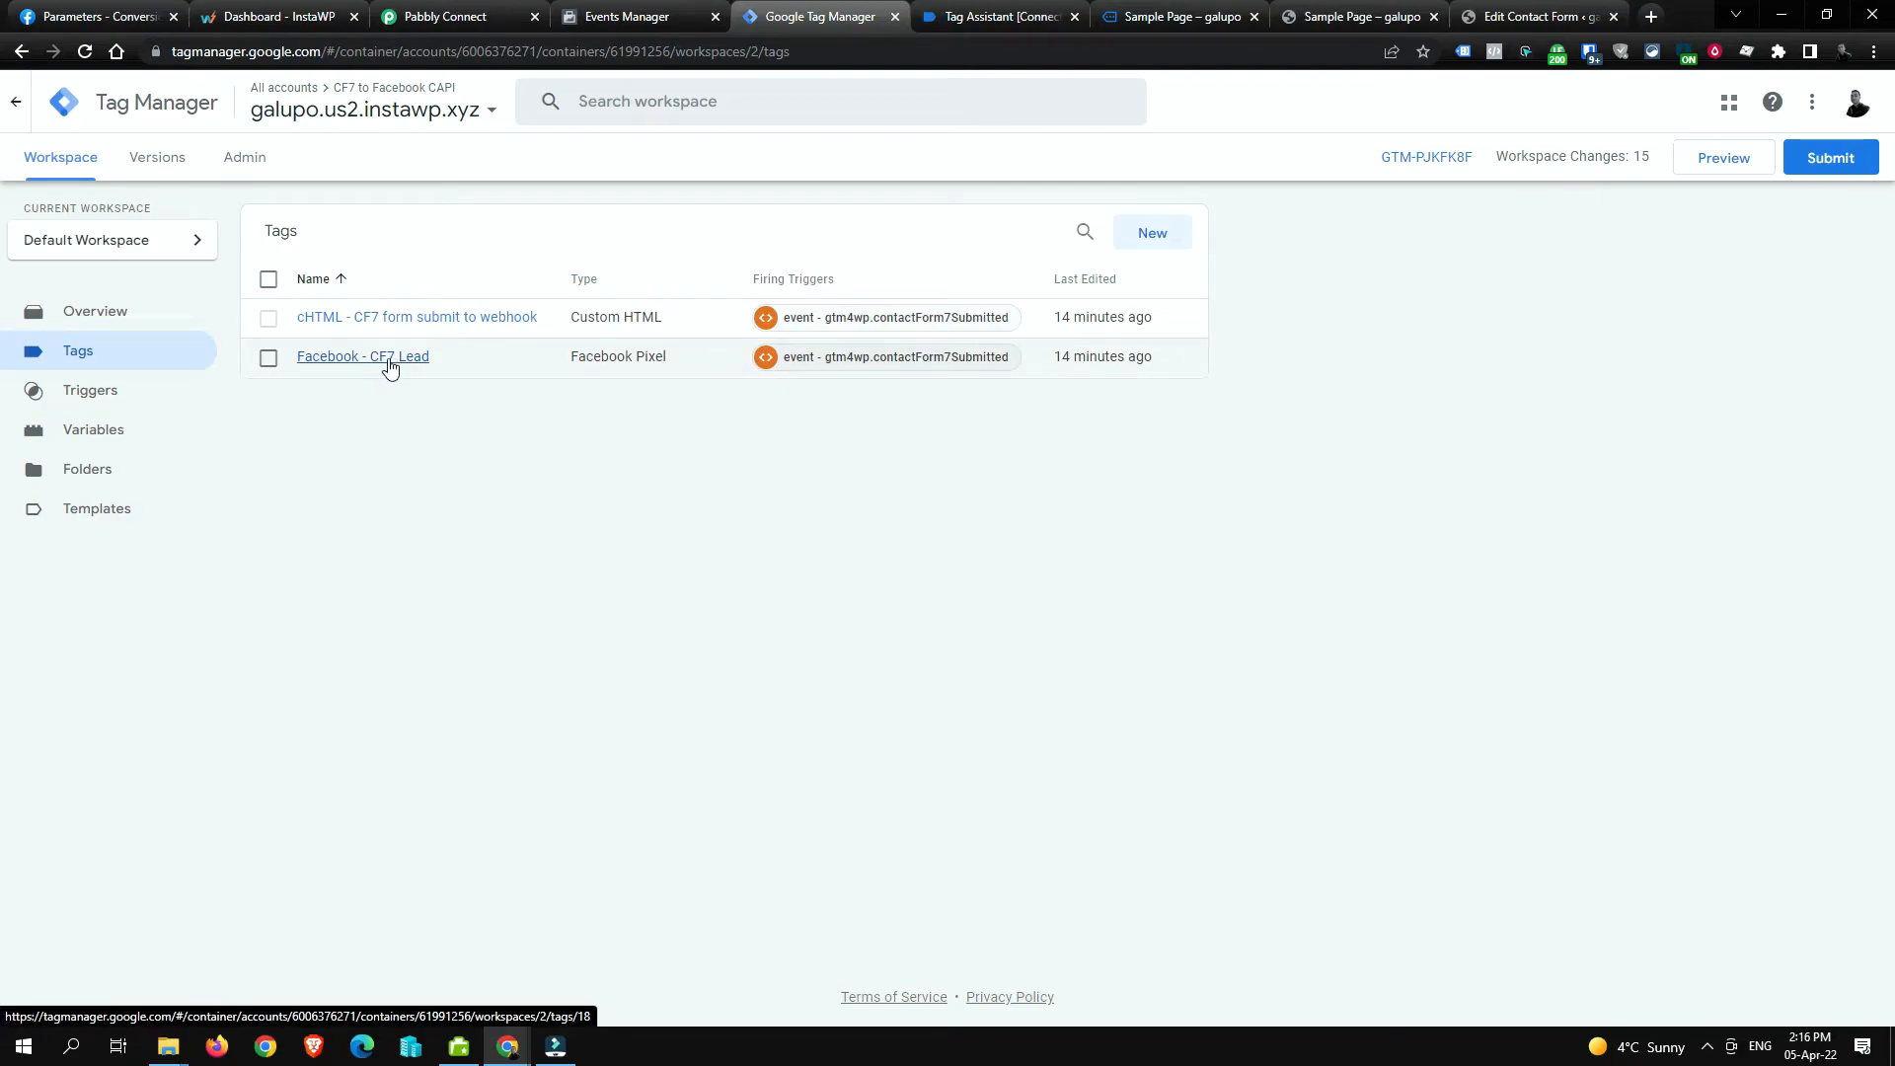
pyautogui.click(390, 360)
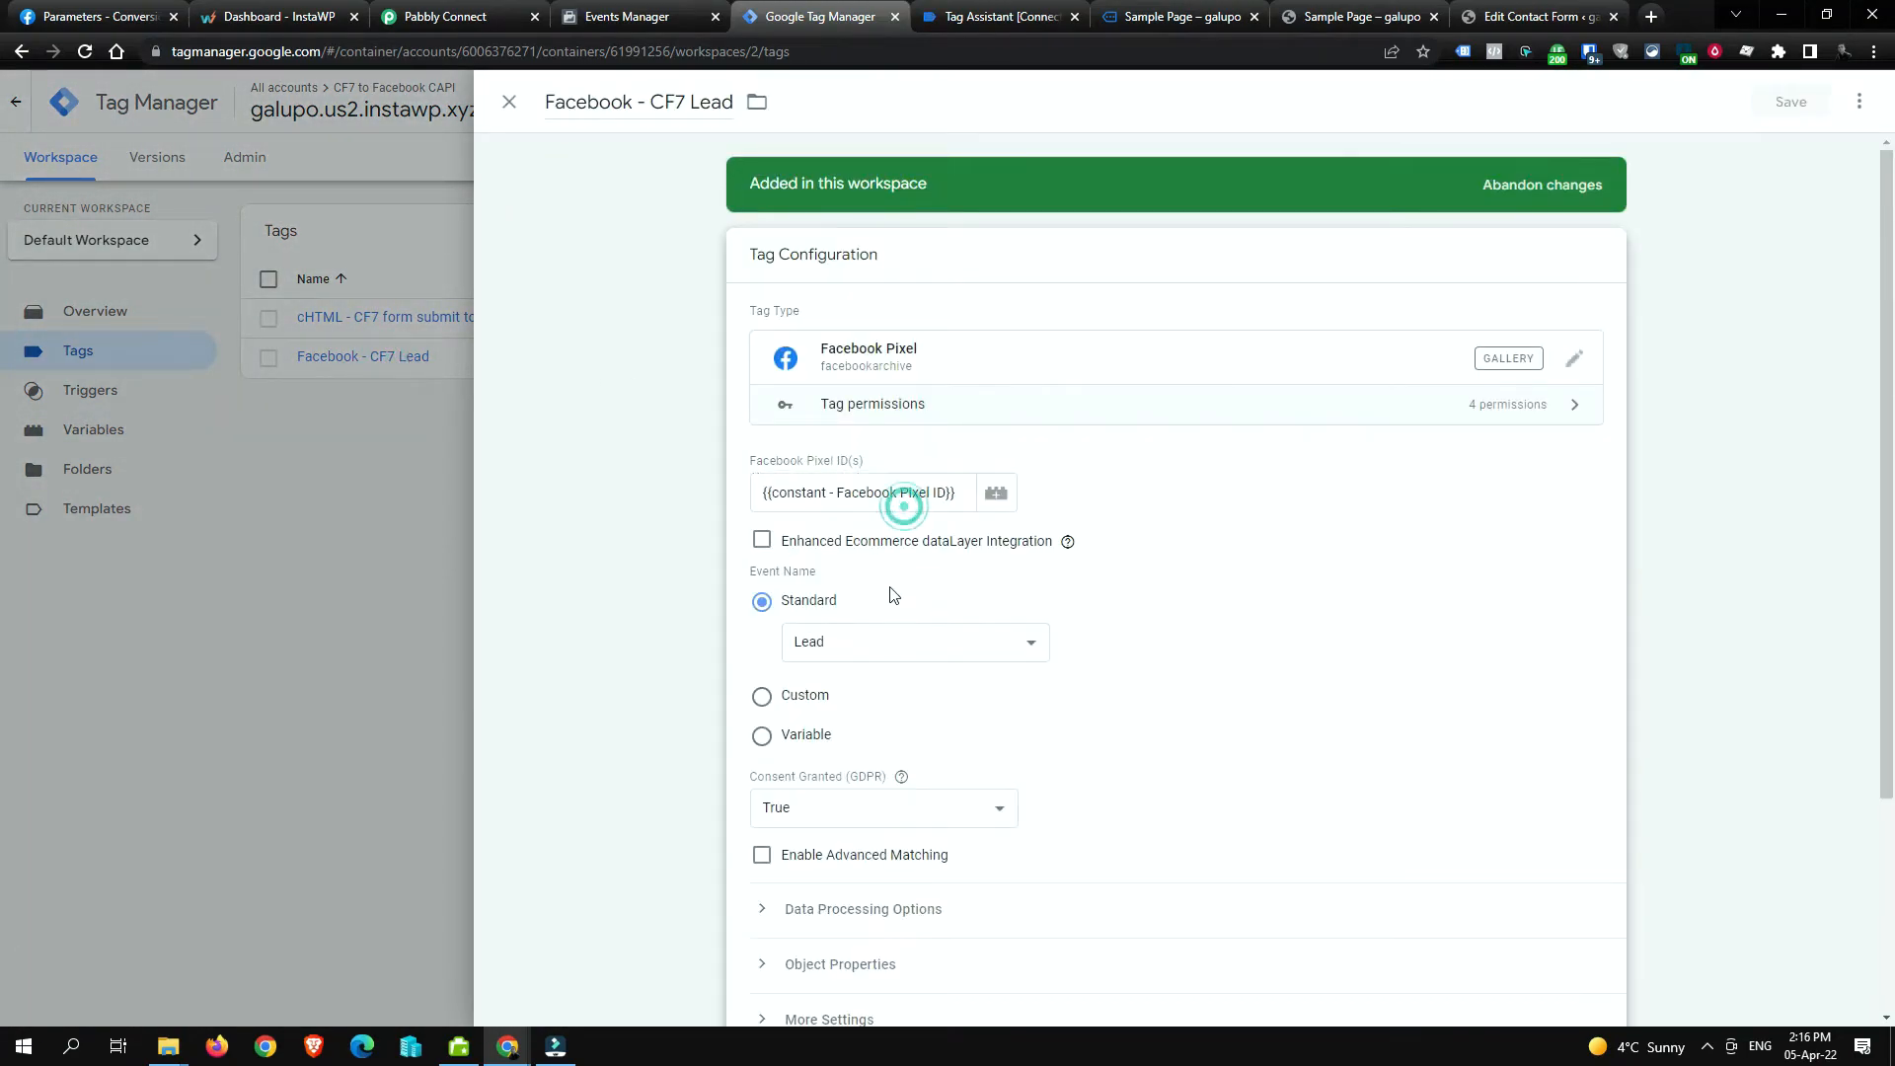
pyautogui.click(933, 643)
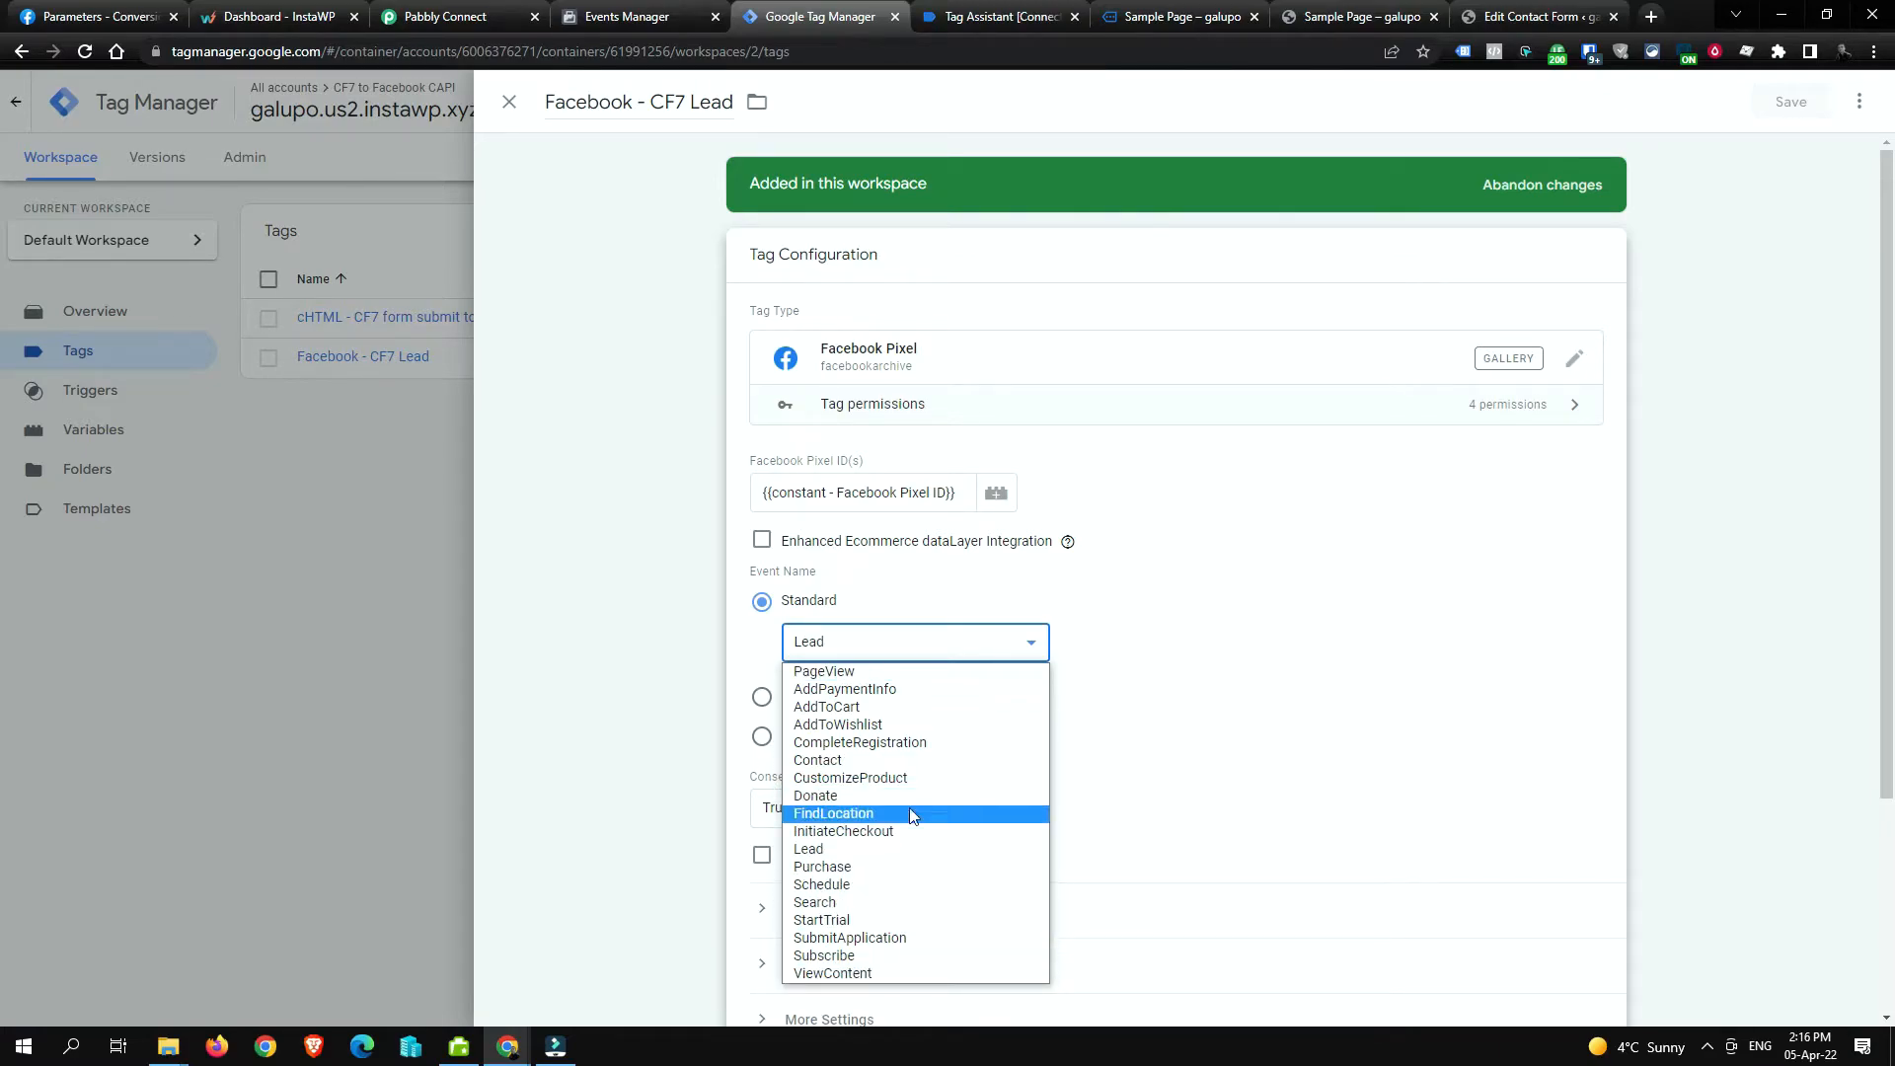
pyautogui.click(1254, 621)
pyautogui.click(762, 697)
pyautogui.click(810, 672)
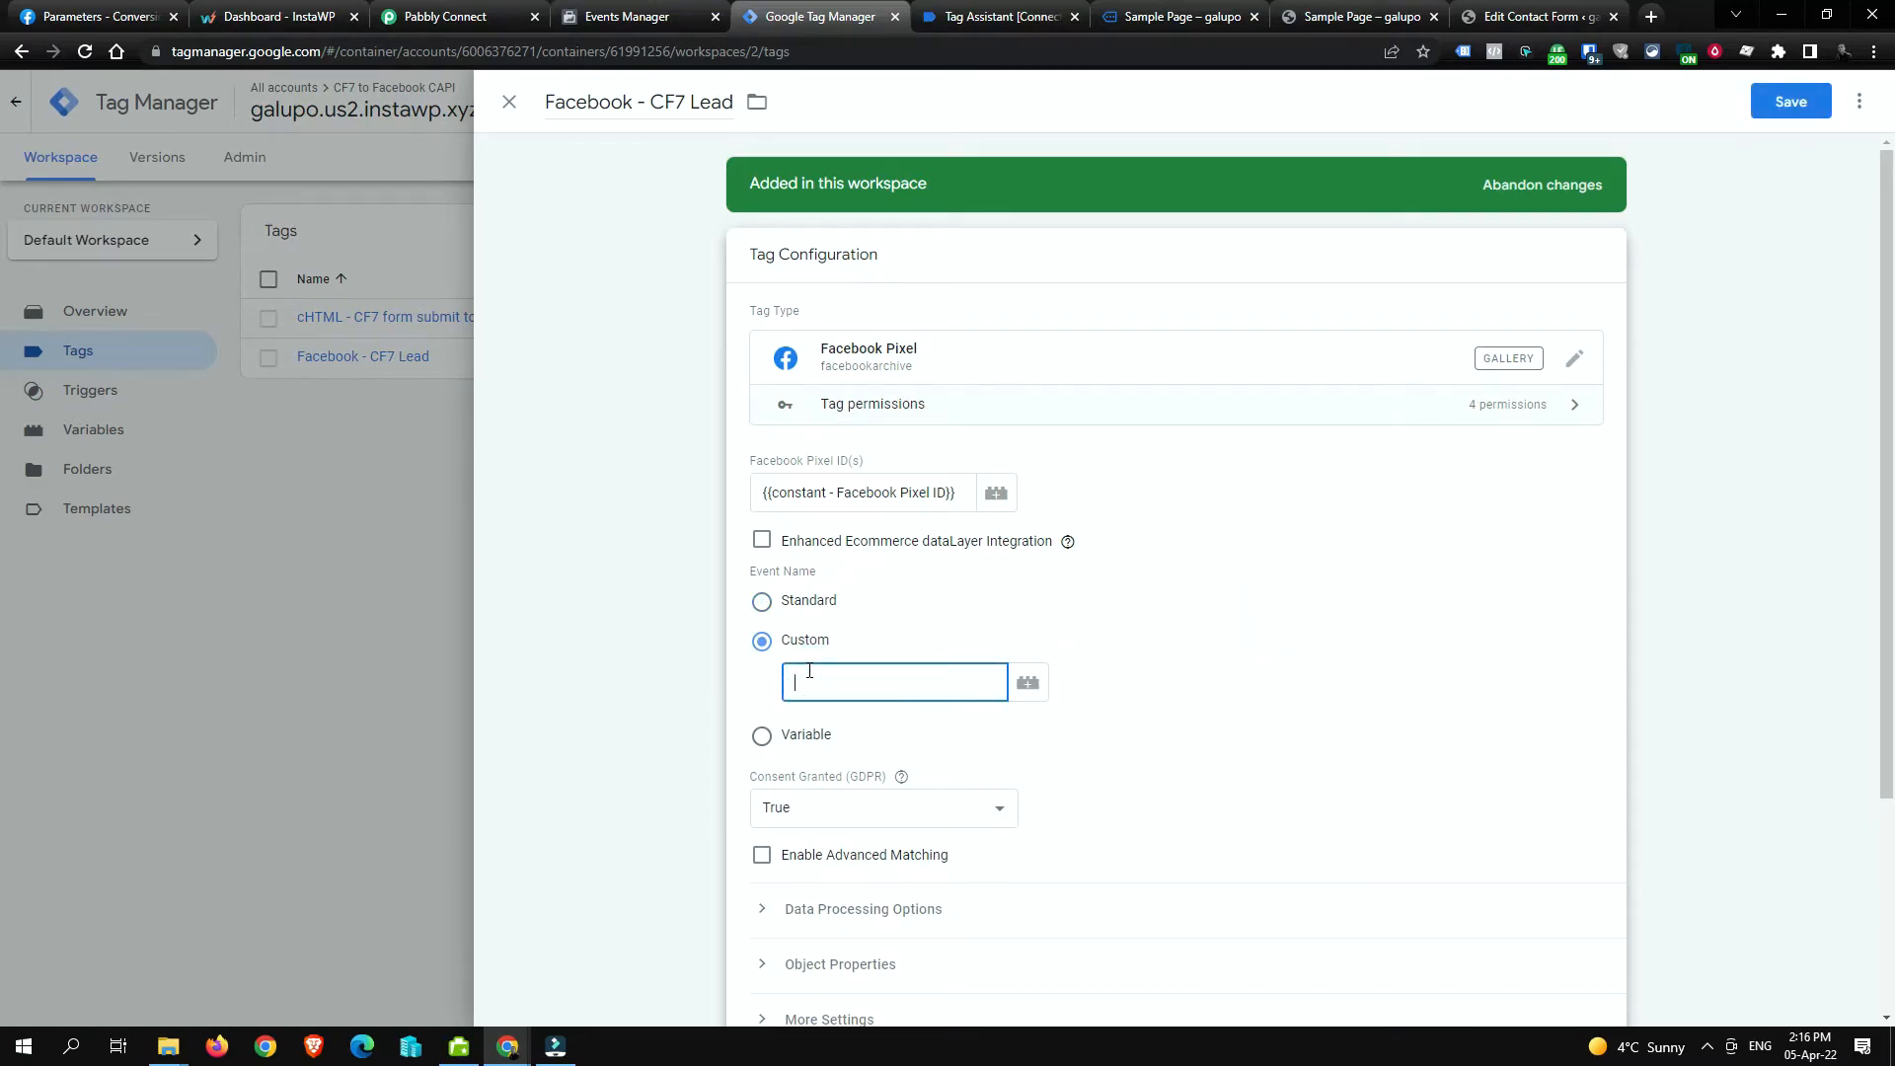
pyautogui.click(766, 602)
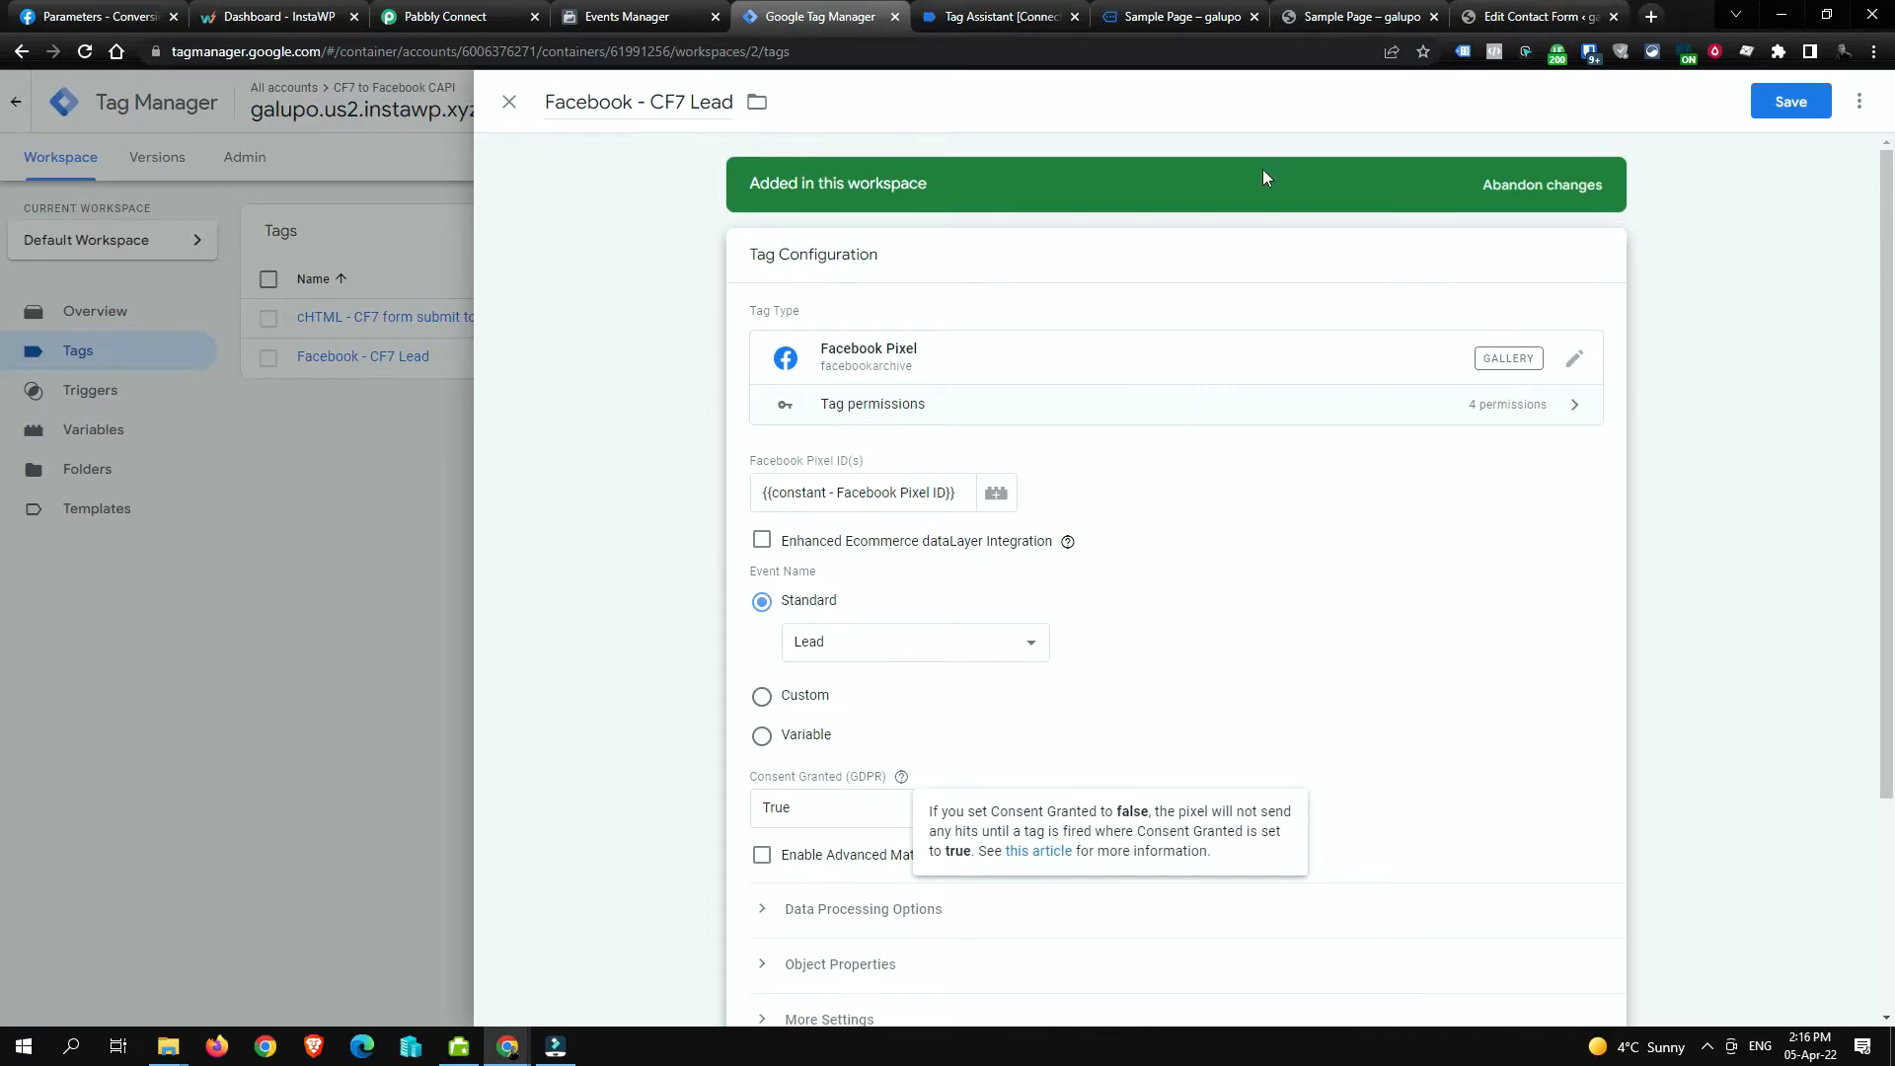
pyautogui.click(1791, 102)
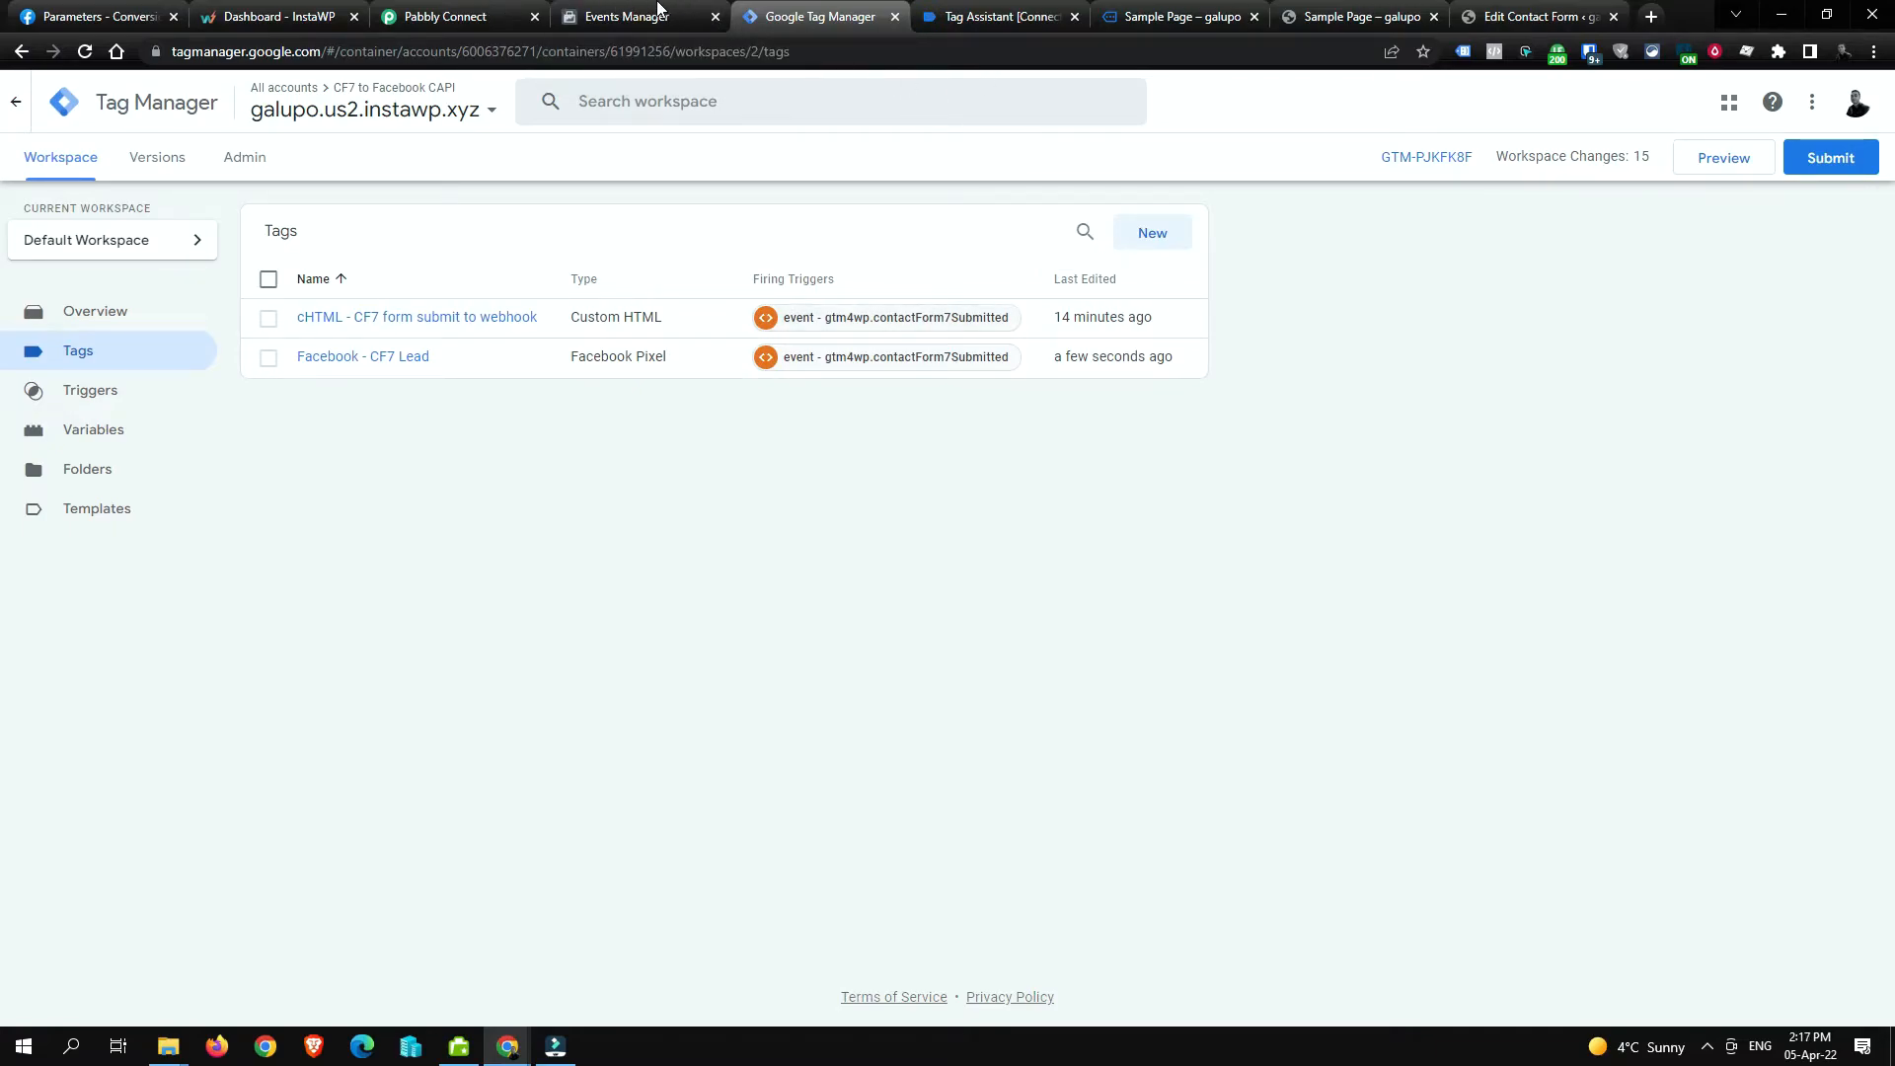
# Step: Set the Facebook Conversions action to Send Other Event using the existing Facebook Conversions #2 connection, and save
pyautogui.click(446, 16)
pyautogui.click(703, 802)
pyautogui.click(635, 654)
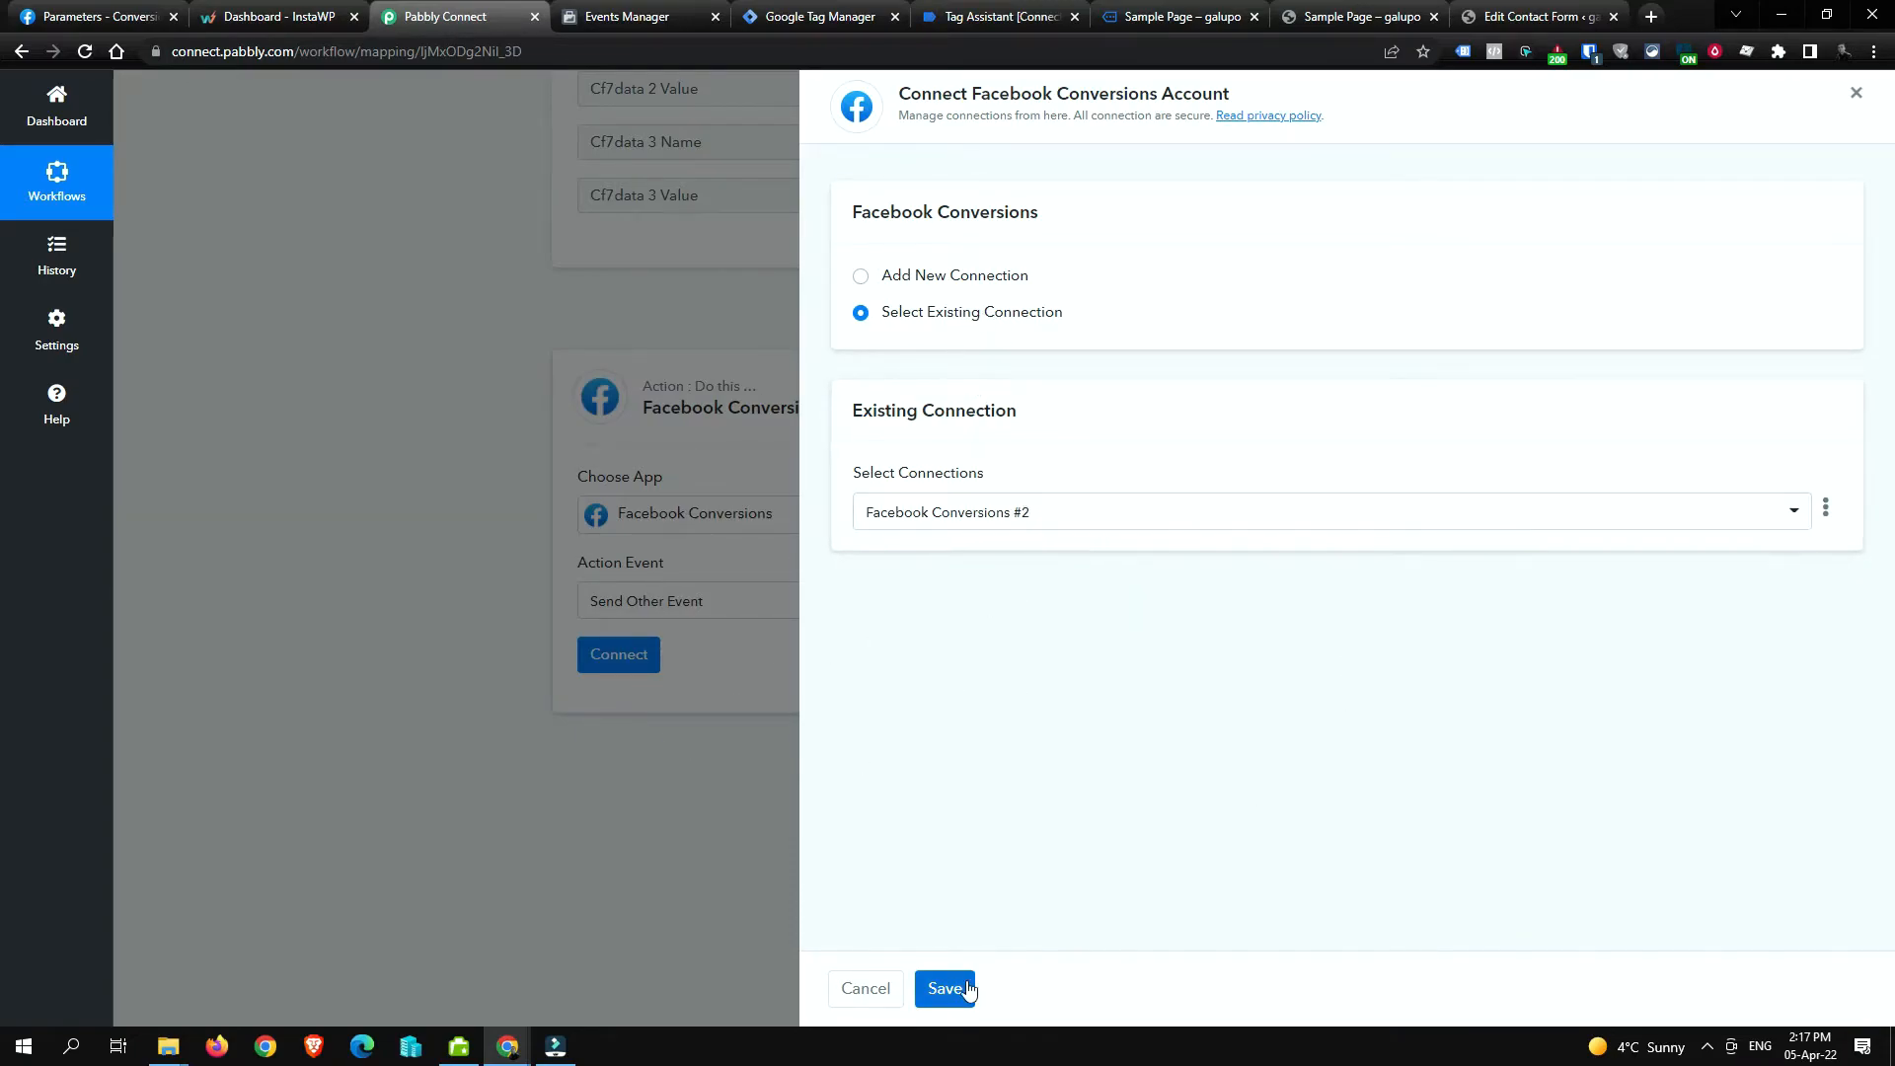
pyautogui.click(964, 523)
pyautogui.click(965, 523)
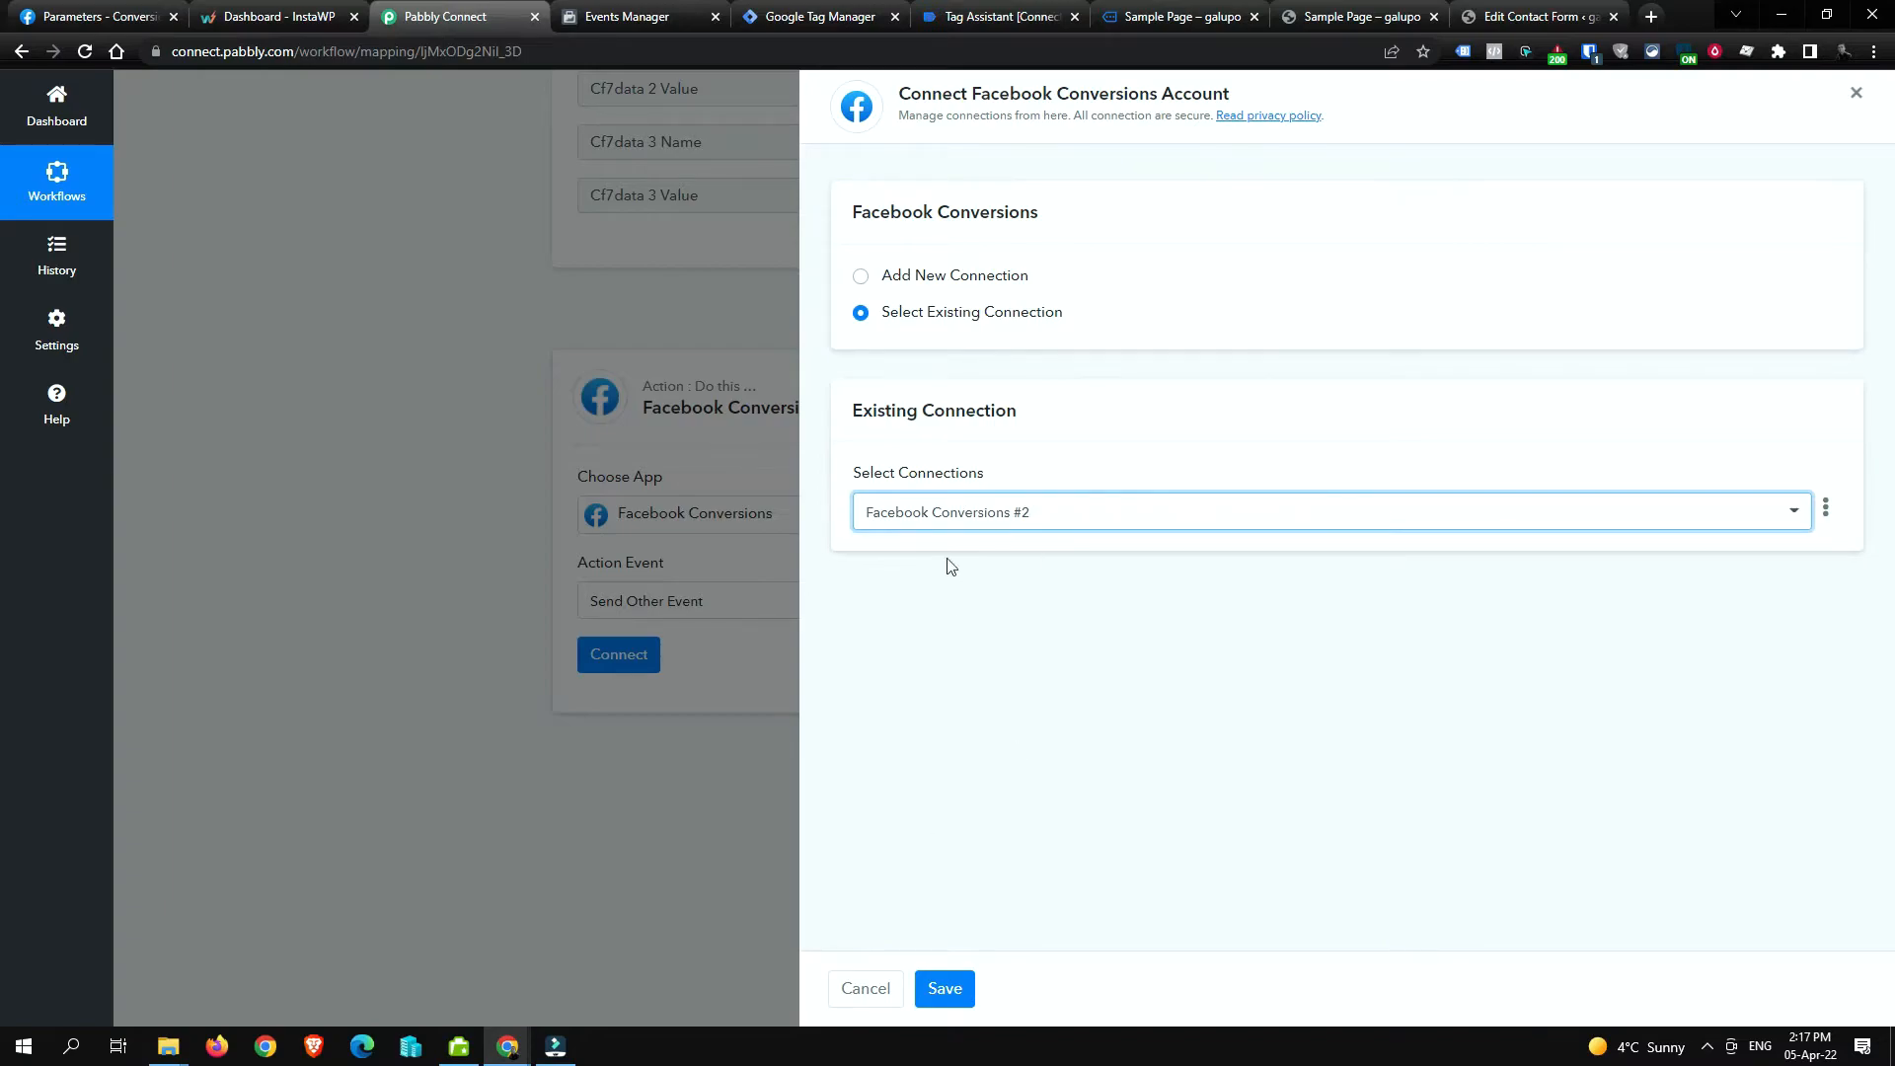
pyautogui.click(959, 992)
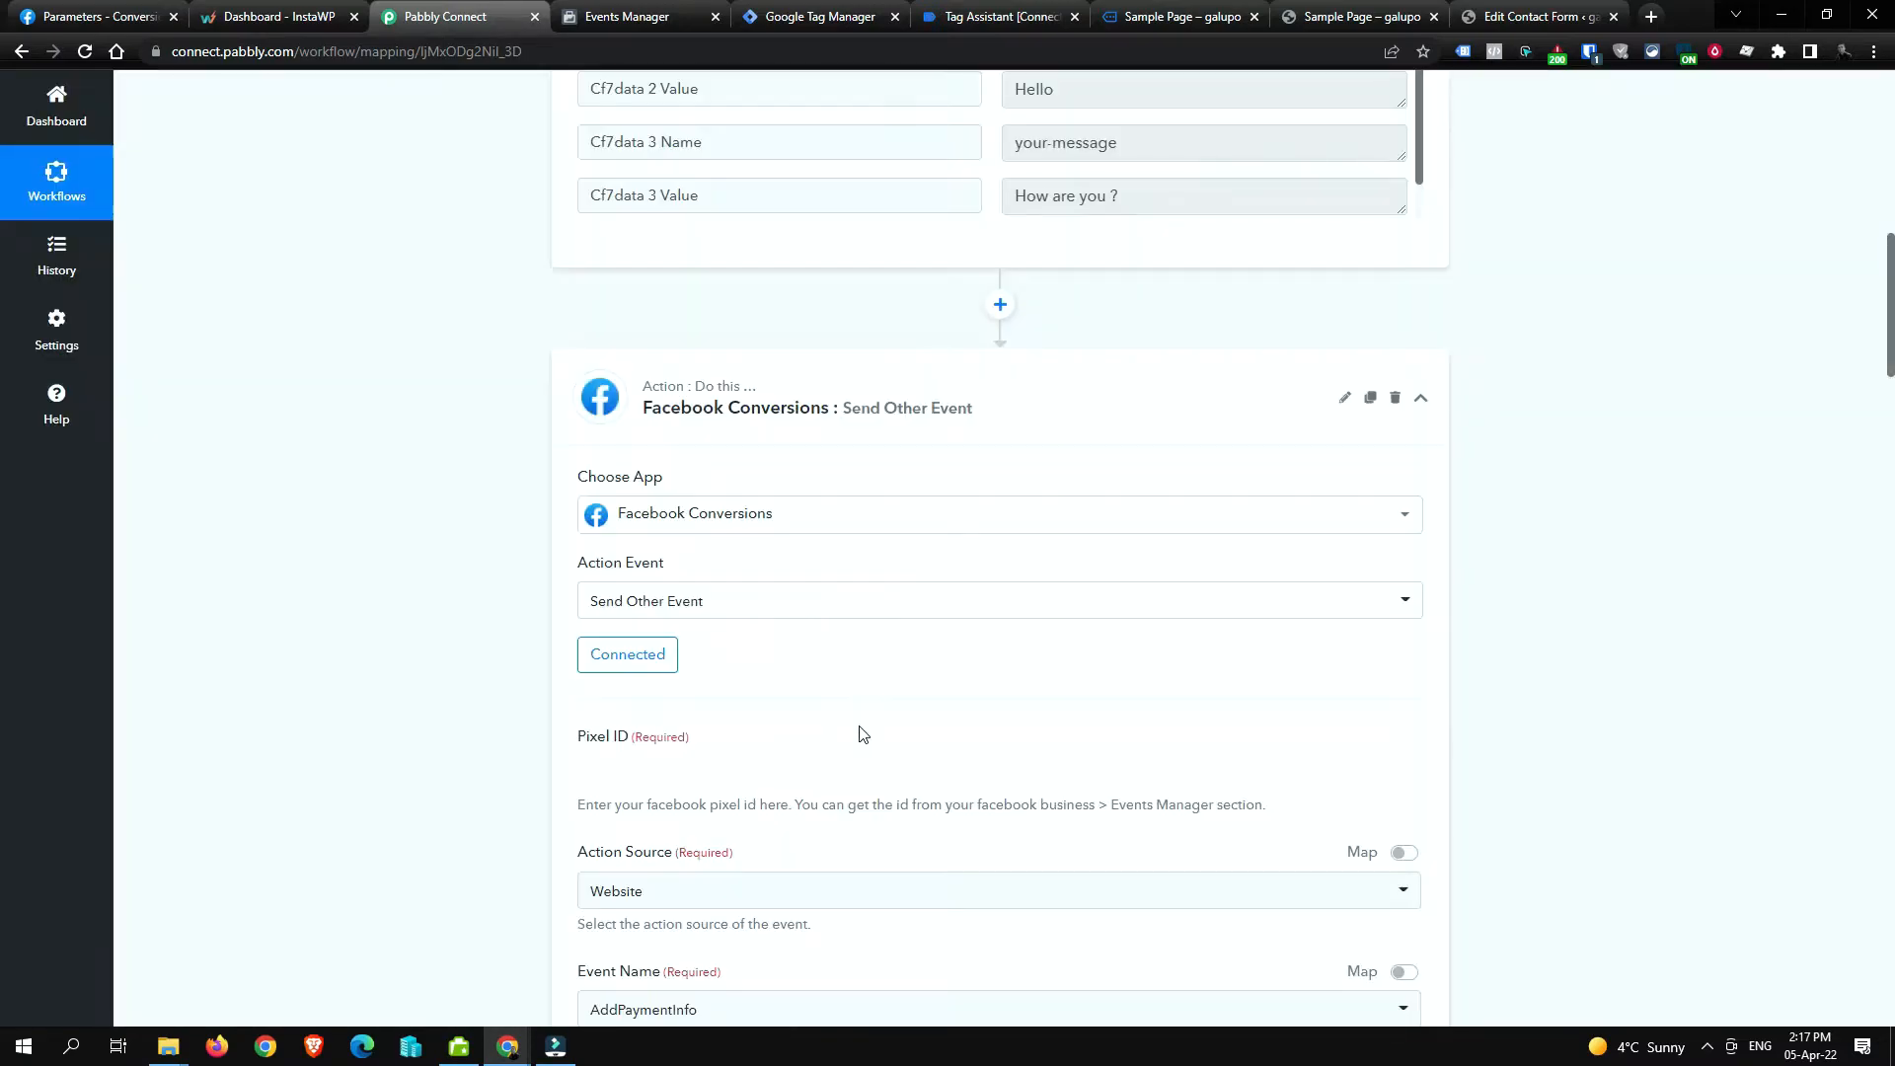
# Step: Browse the Event Name dropdown options without changing the selection
pyautogui.scroll(-3, 691, 707)
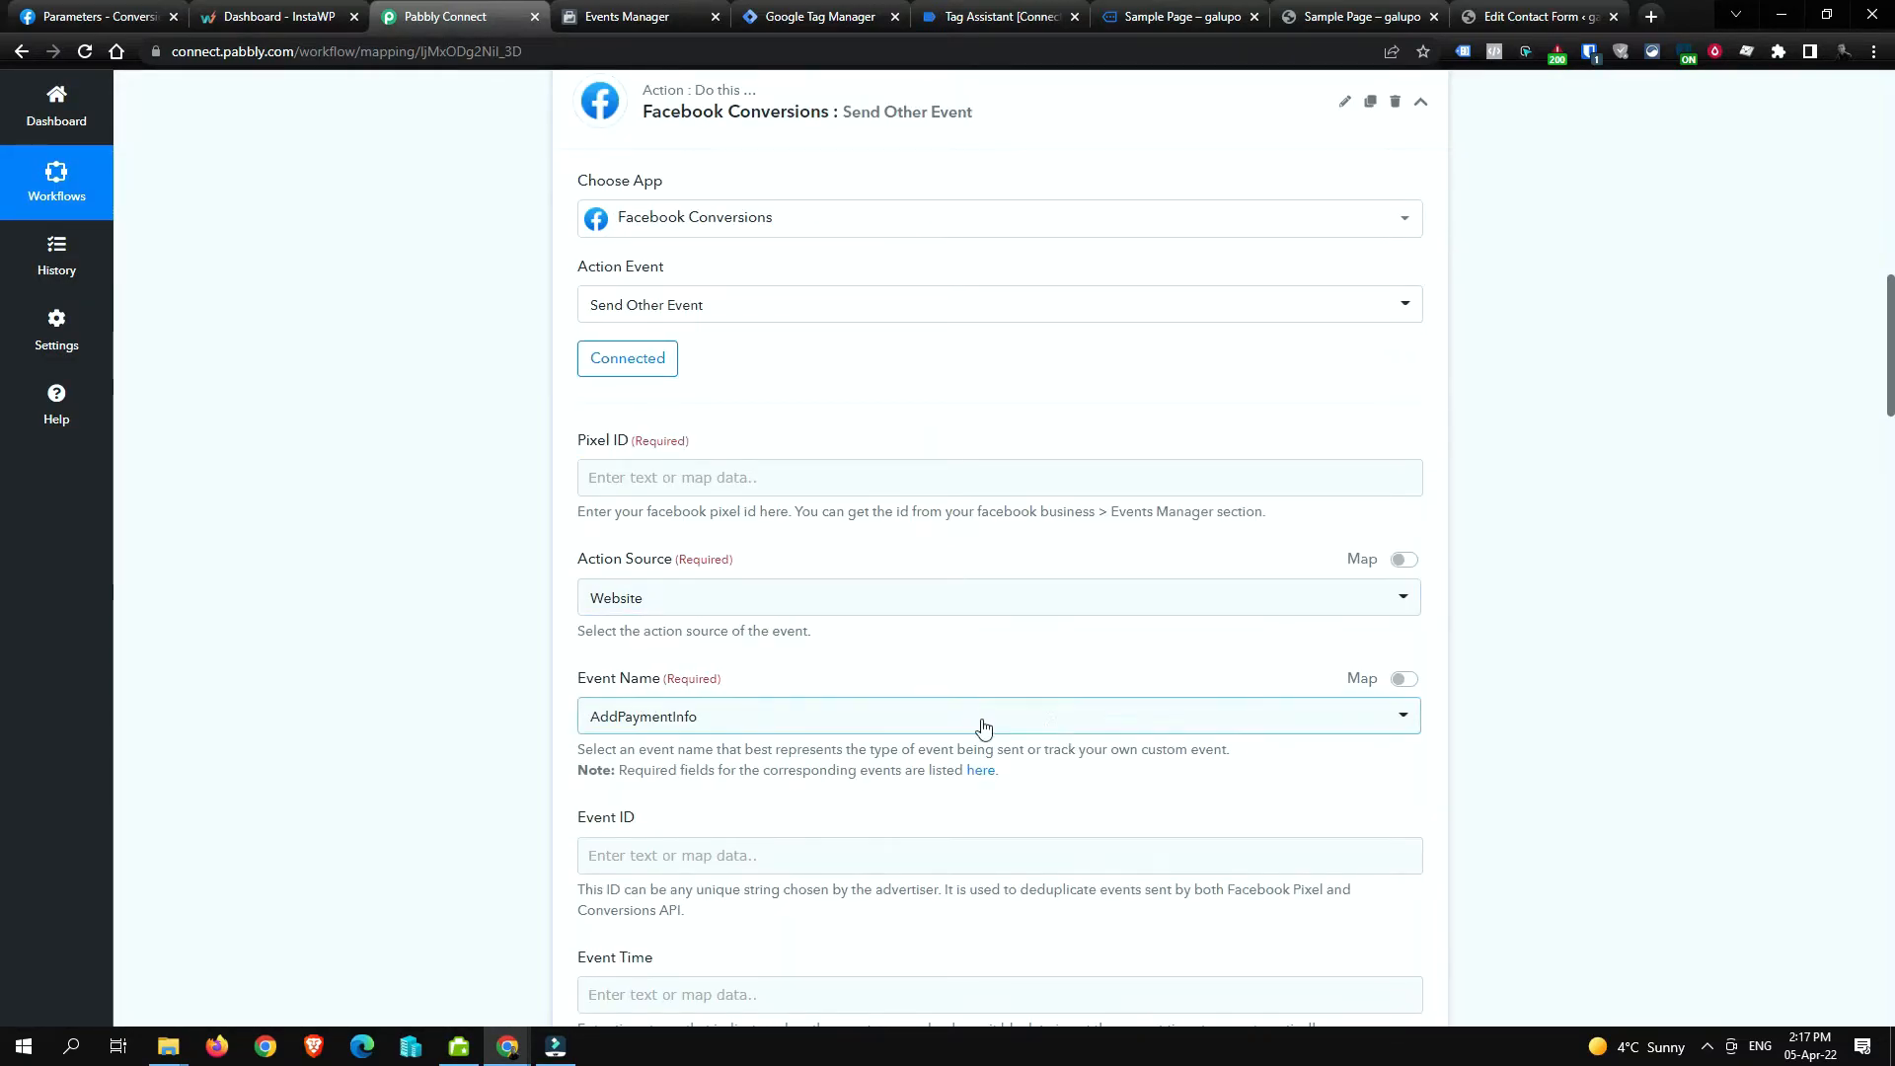
pyautogui.click(1205, 731)
pyautogui.scroll(-1, 907, 461)
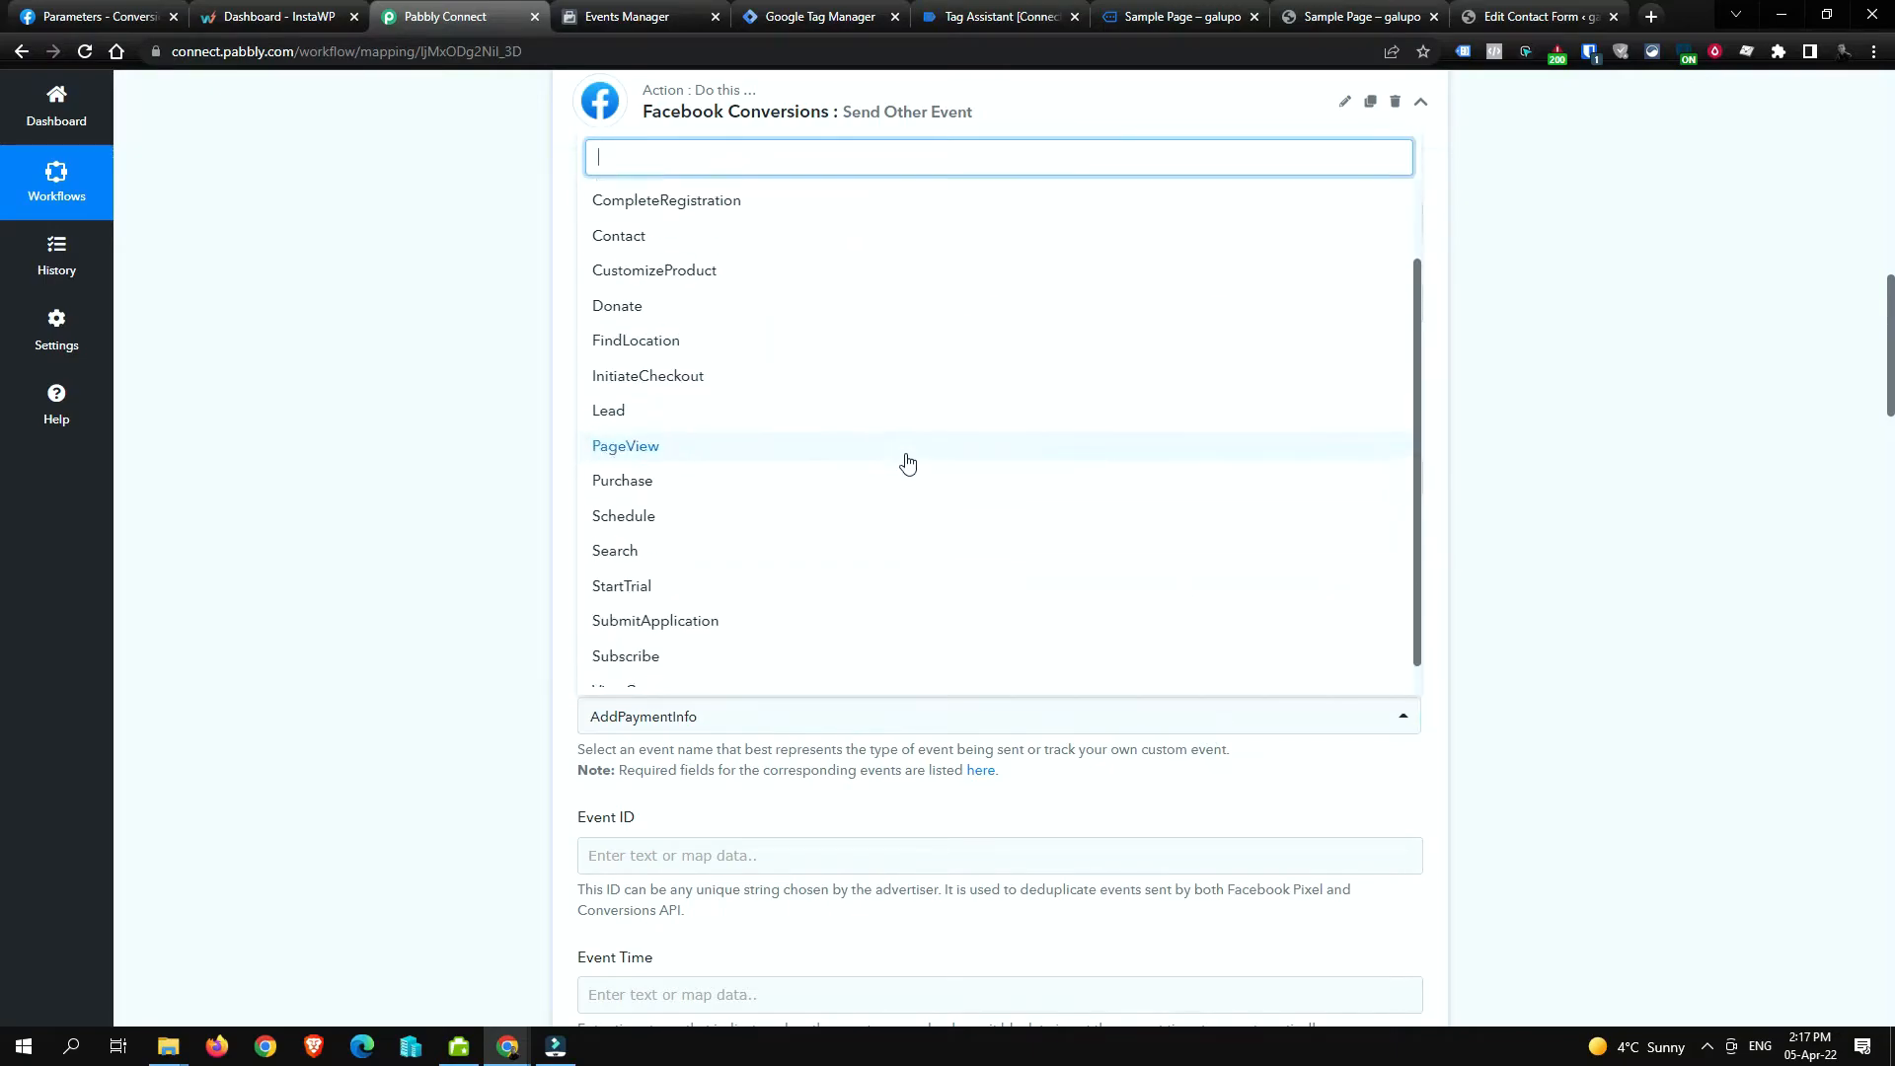
pyautogui.scroll(2, 834, 622)
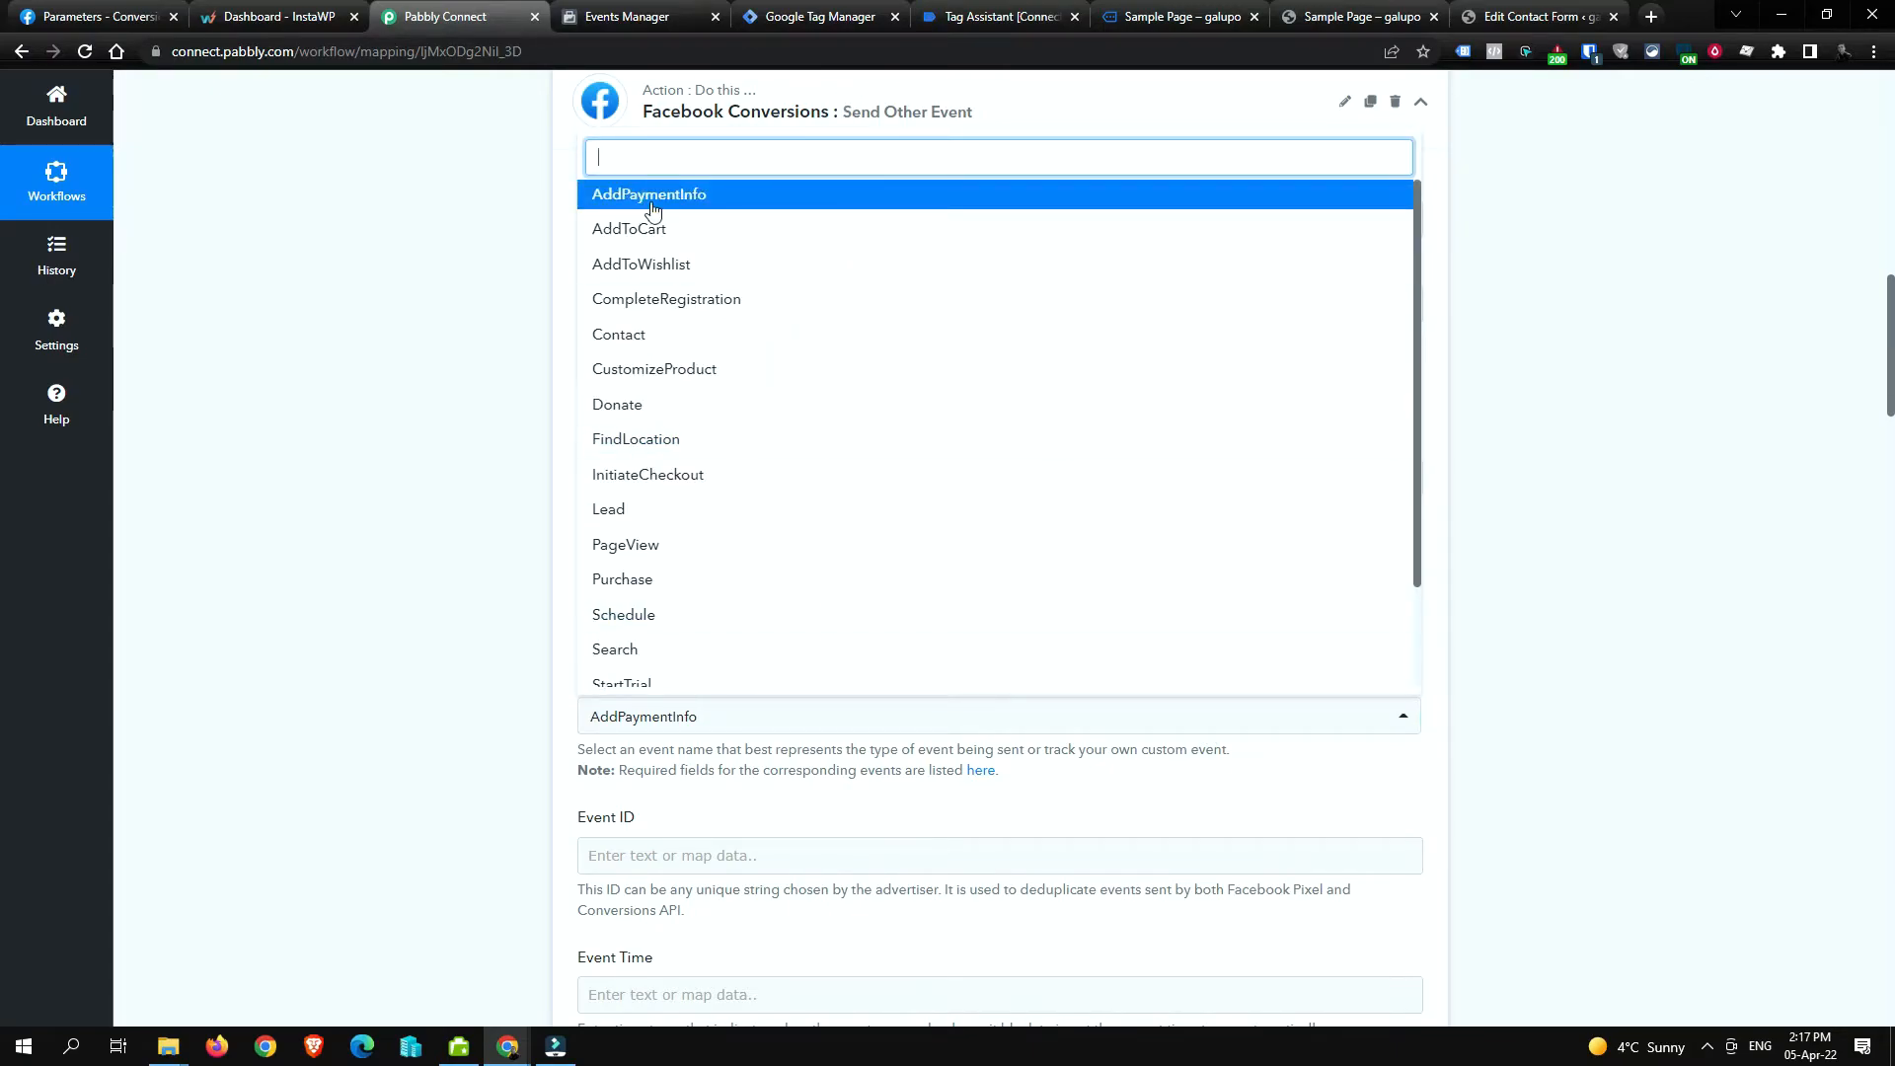
pyautogui.click(390, 528)
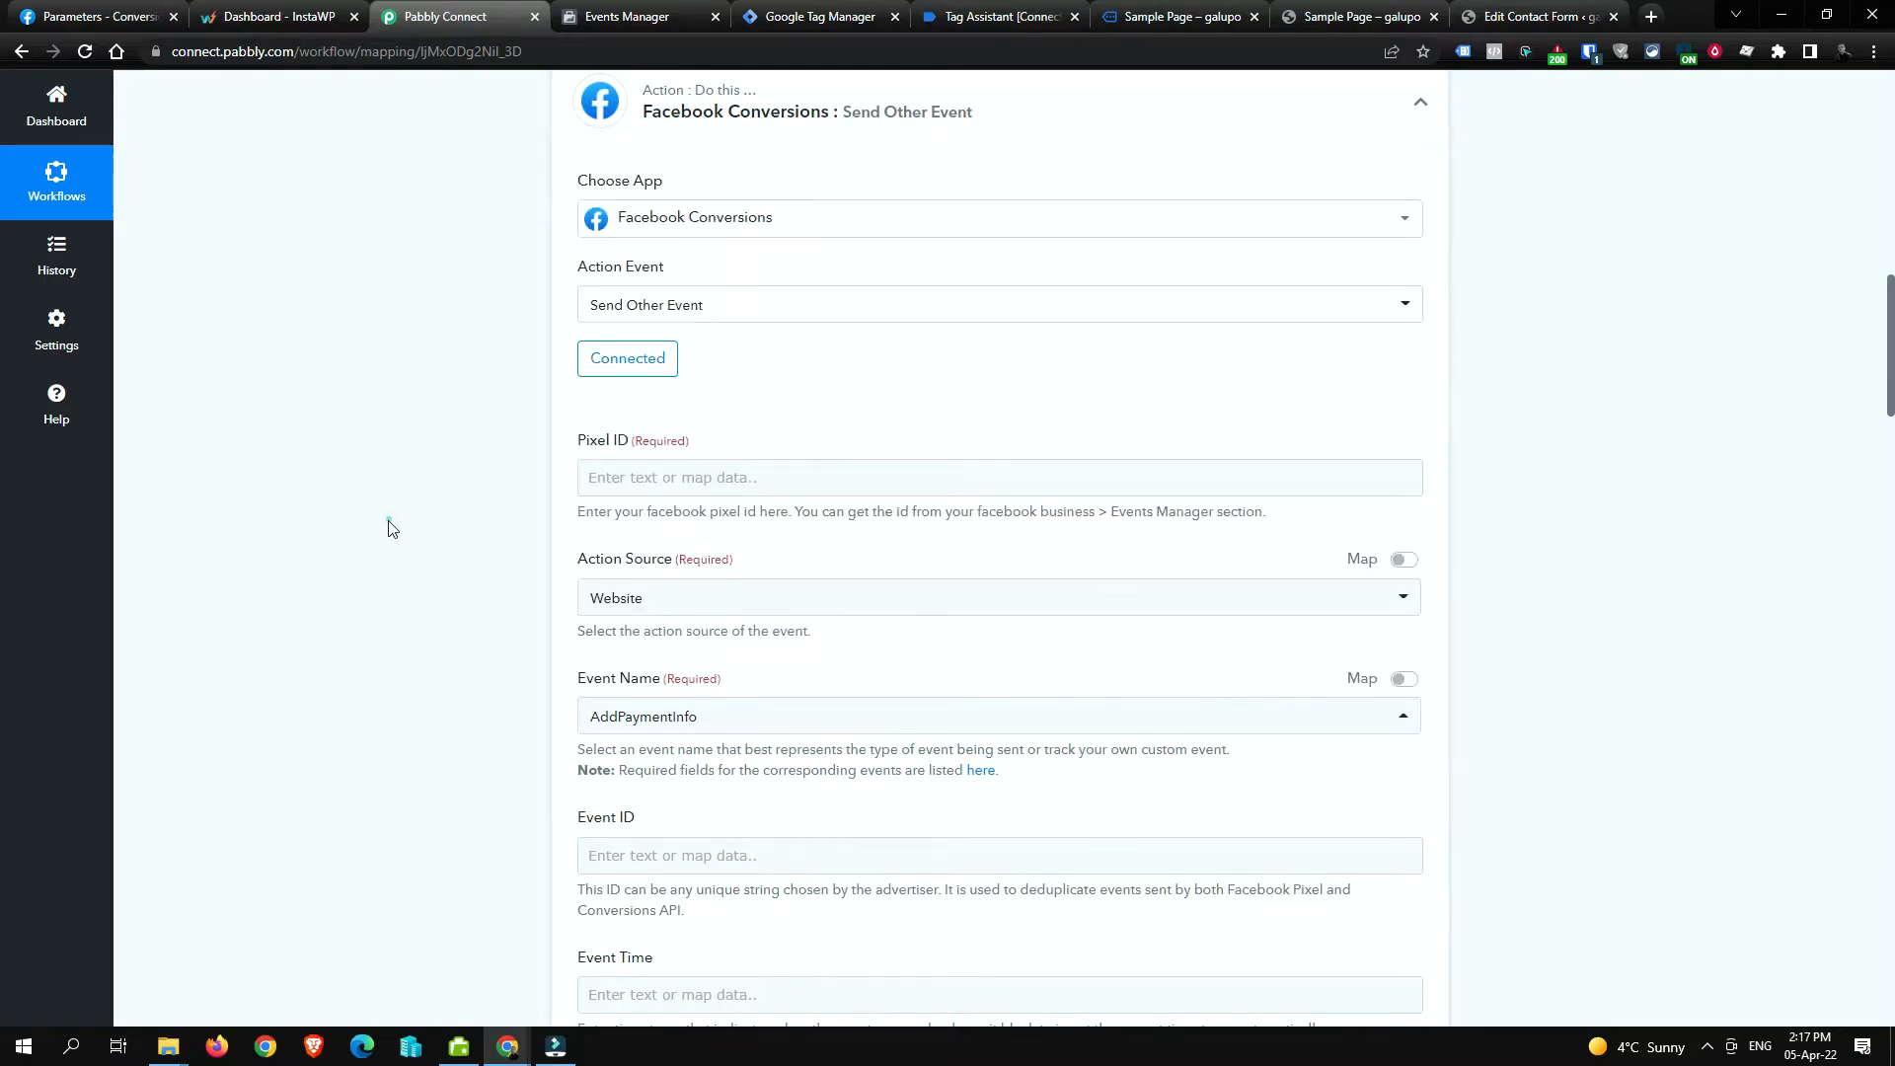
# Step: Switch the action event to Send Lead Event, reconnect the Facebook account and save
pyautogui.click(910, 312)
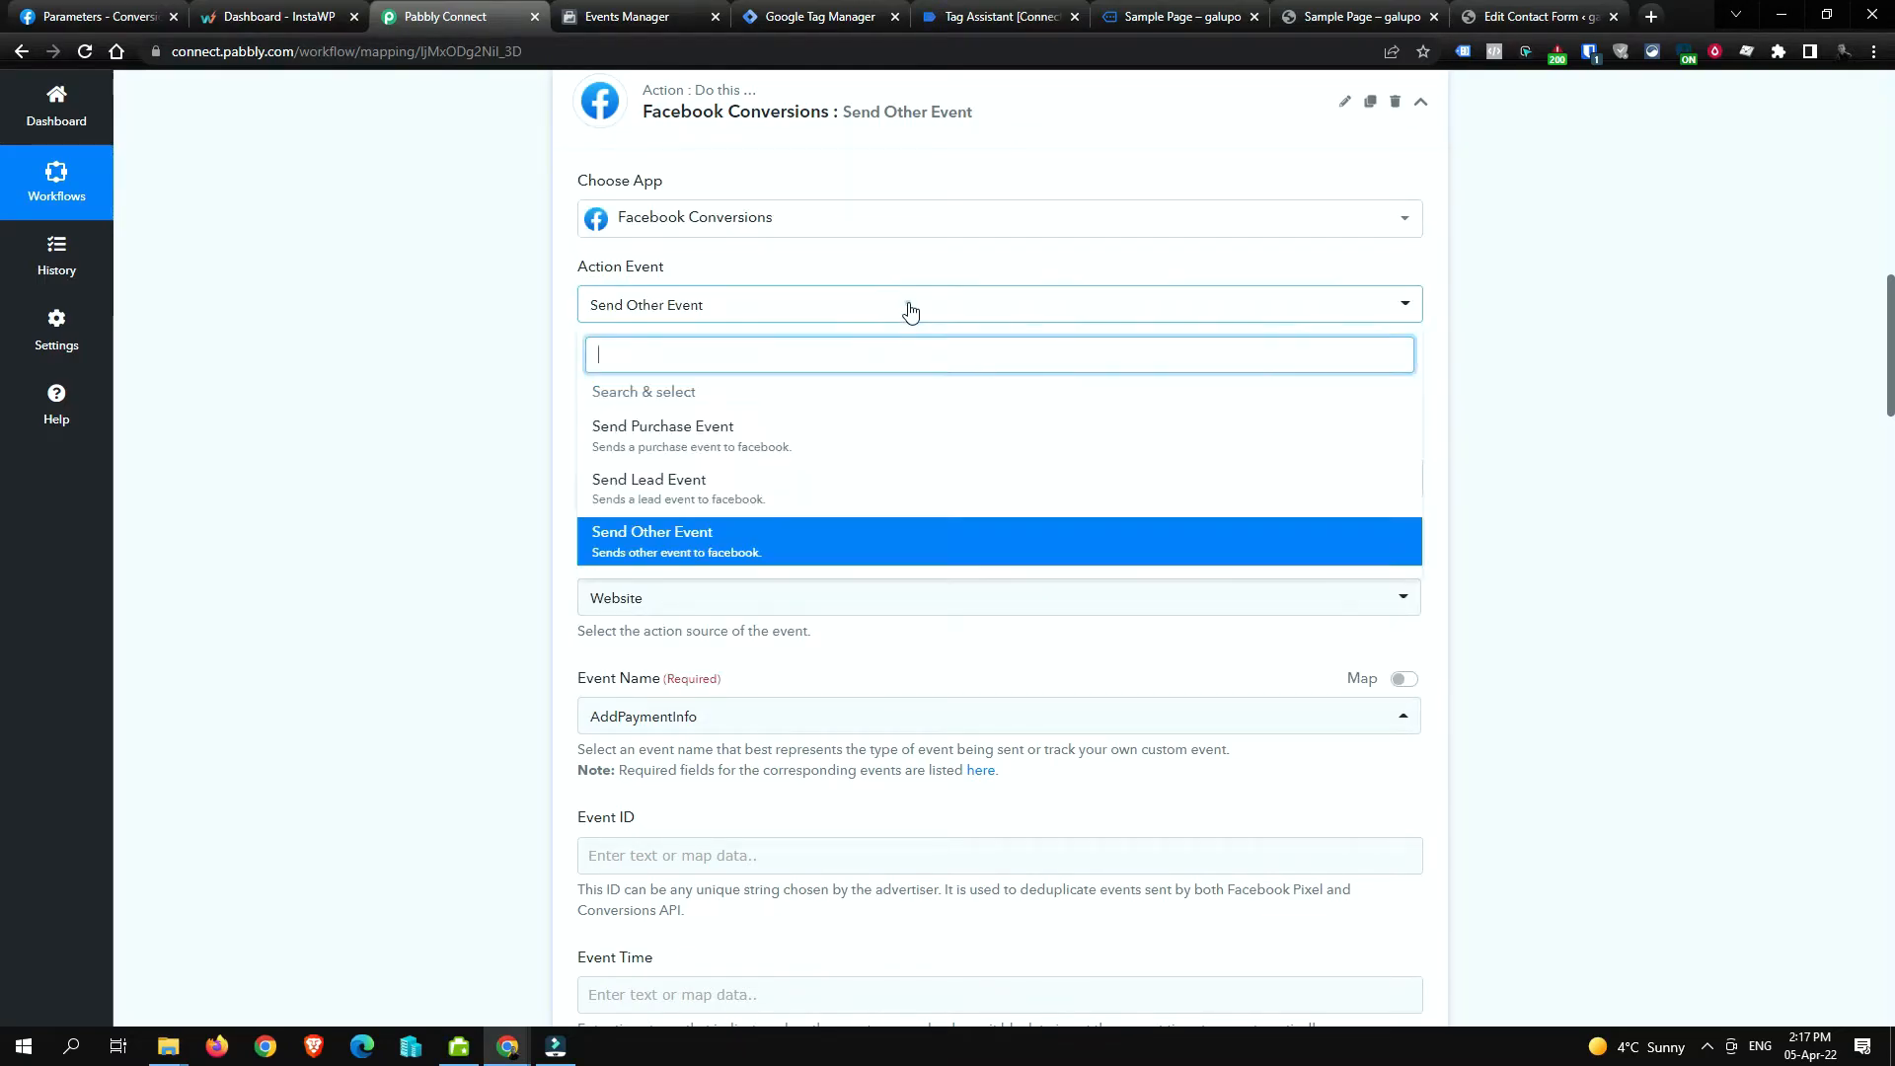
pyautogui.click(846, 490)
pyautogui.click(639, 474)
pyautogui.click(950, 983)
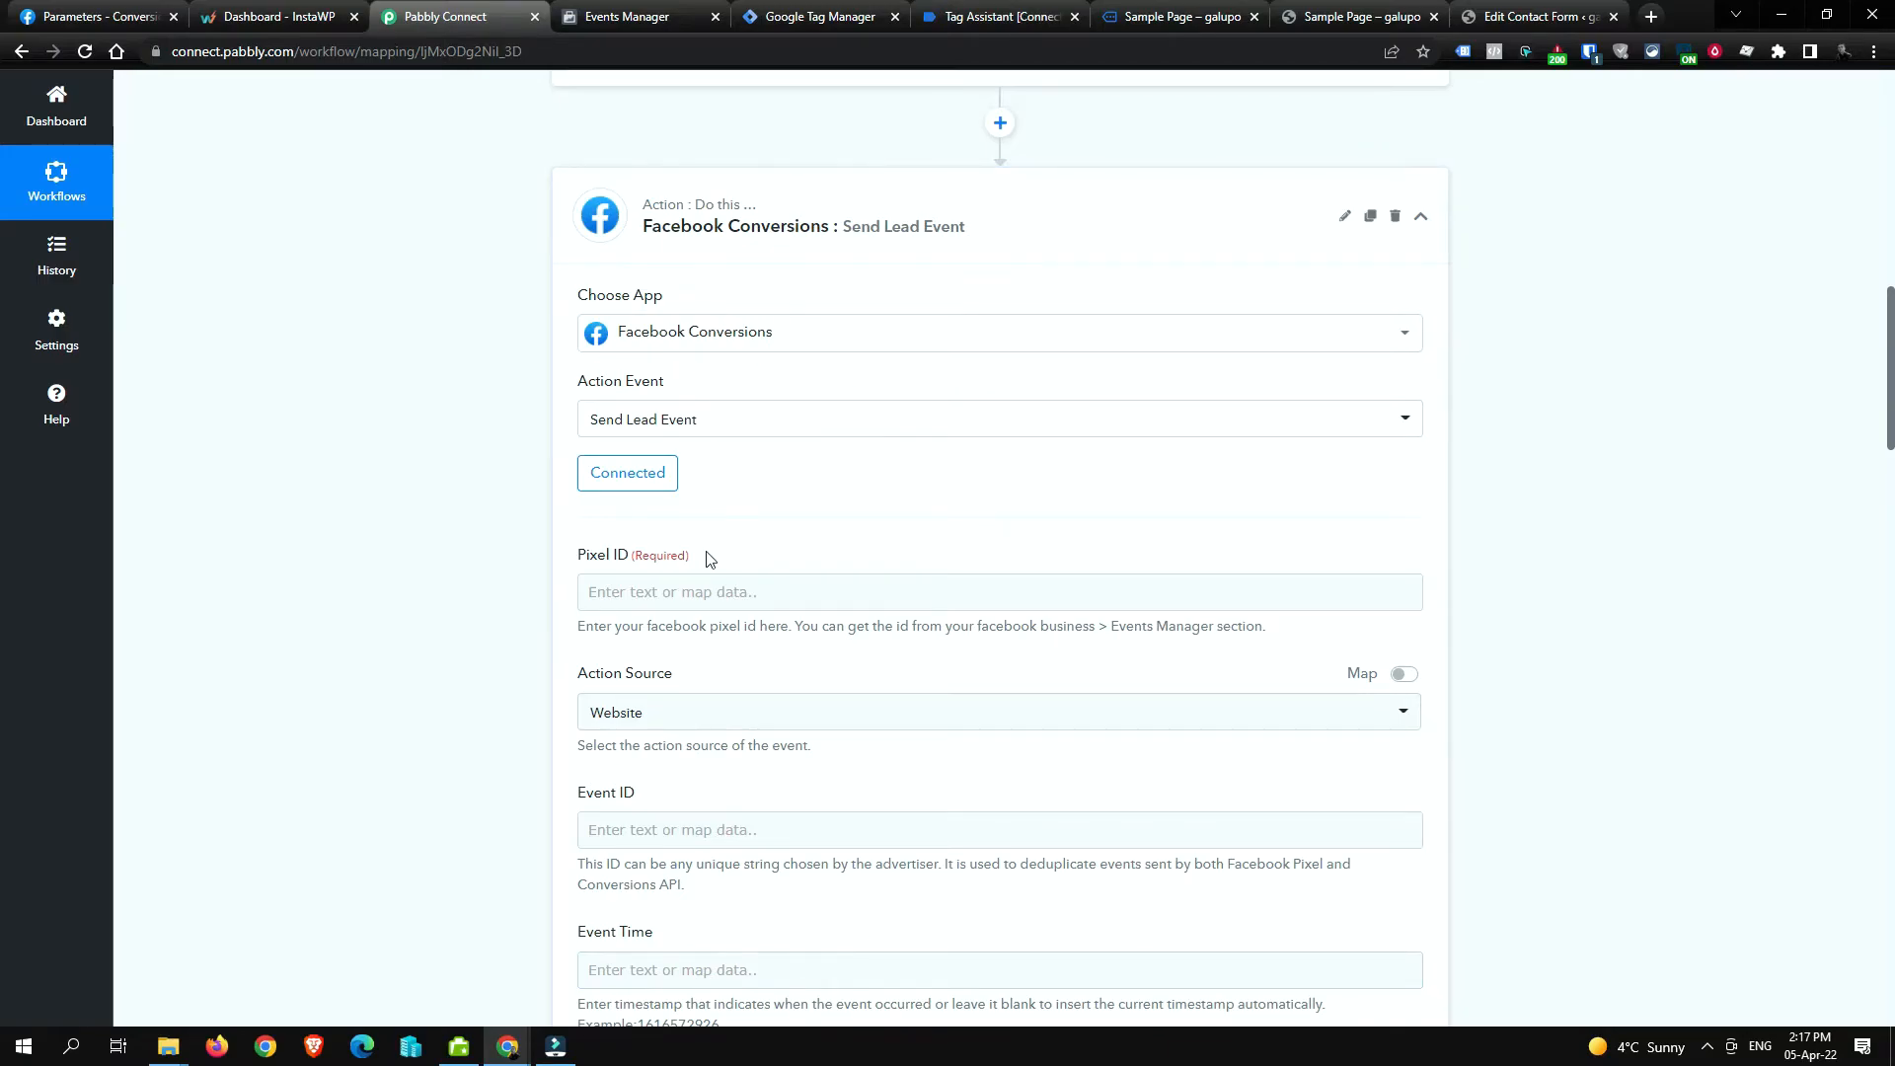
pyautogui.scroll(-2, 546, 647)
pyautogui.scroll(3, 546, 647)
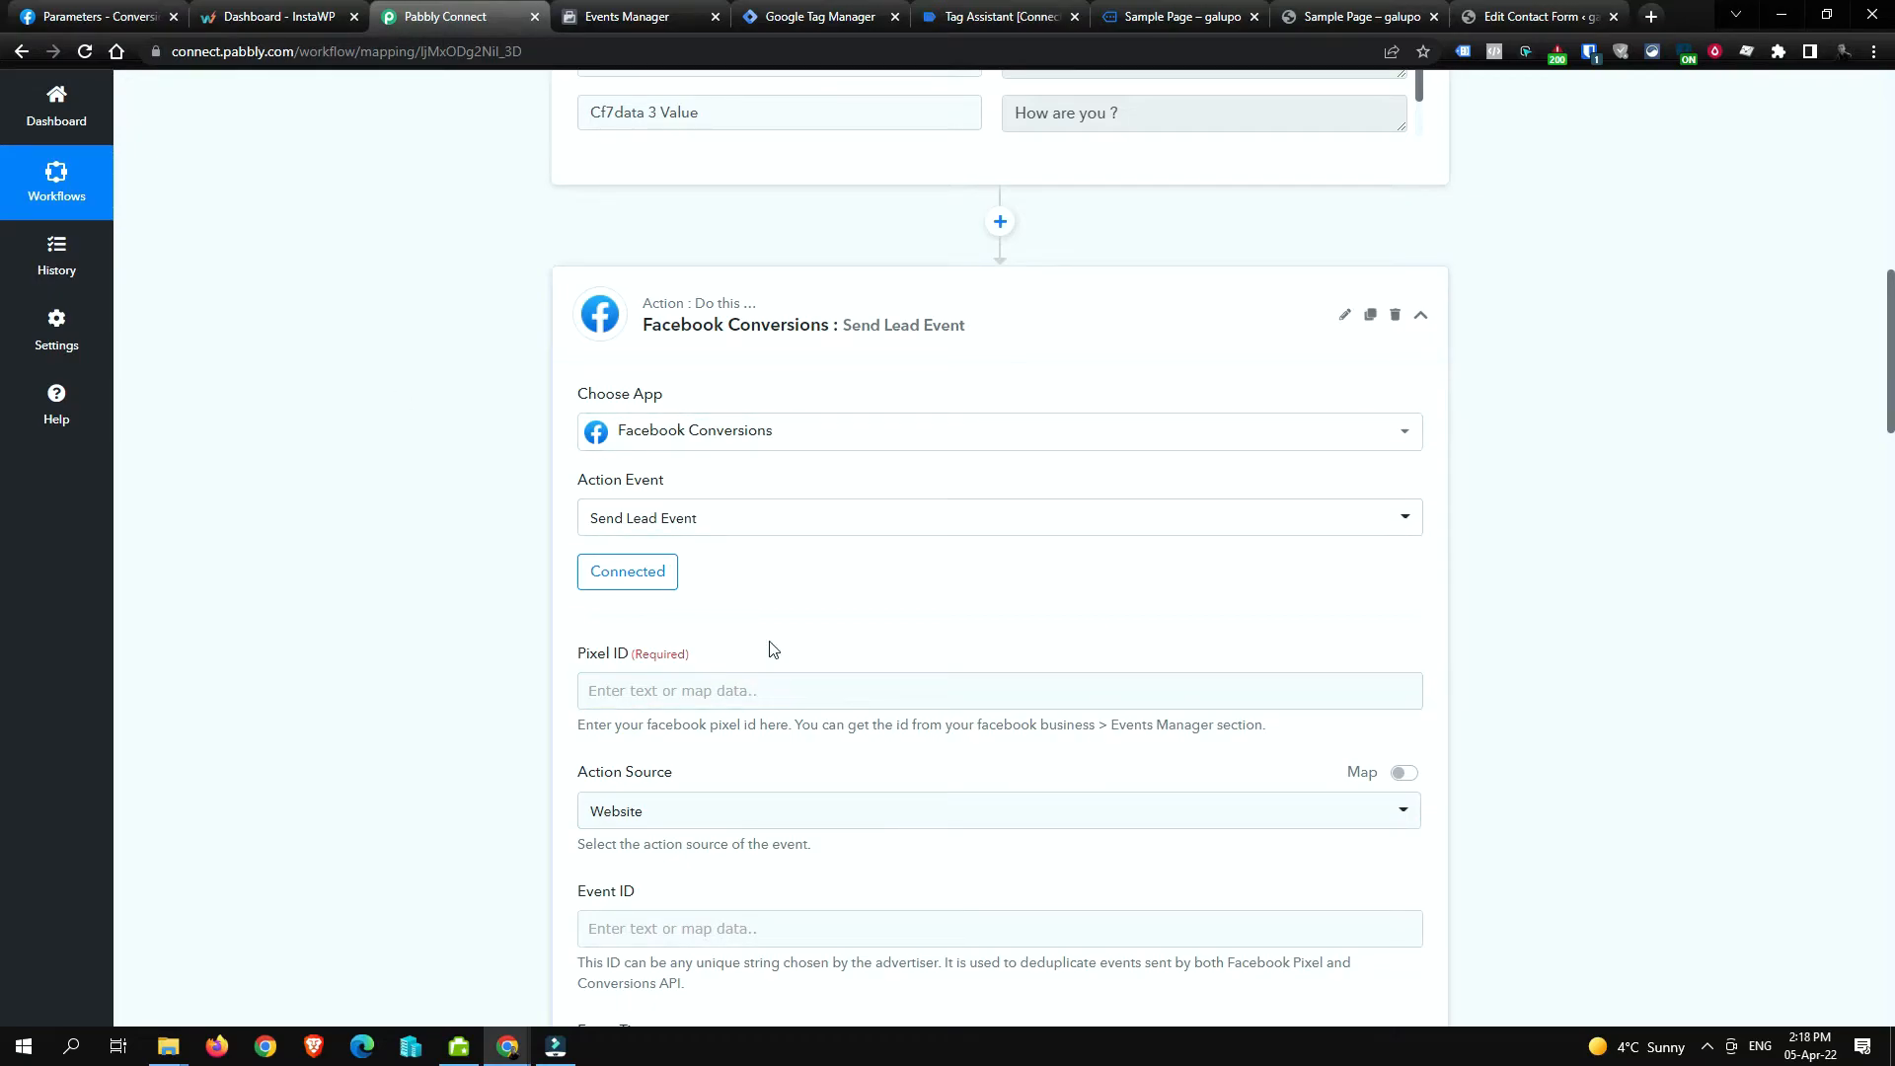
# Step: On the Conversions API Parameters page, highlight the required client_user_agent and event_source_url parameters
pyautogui.click(95, 8)
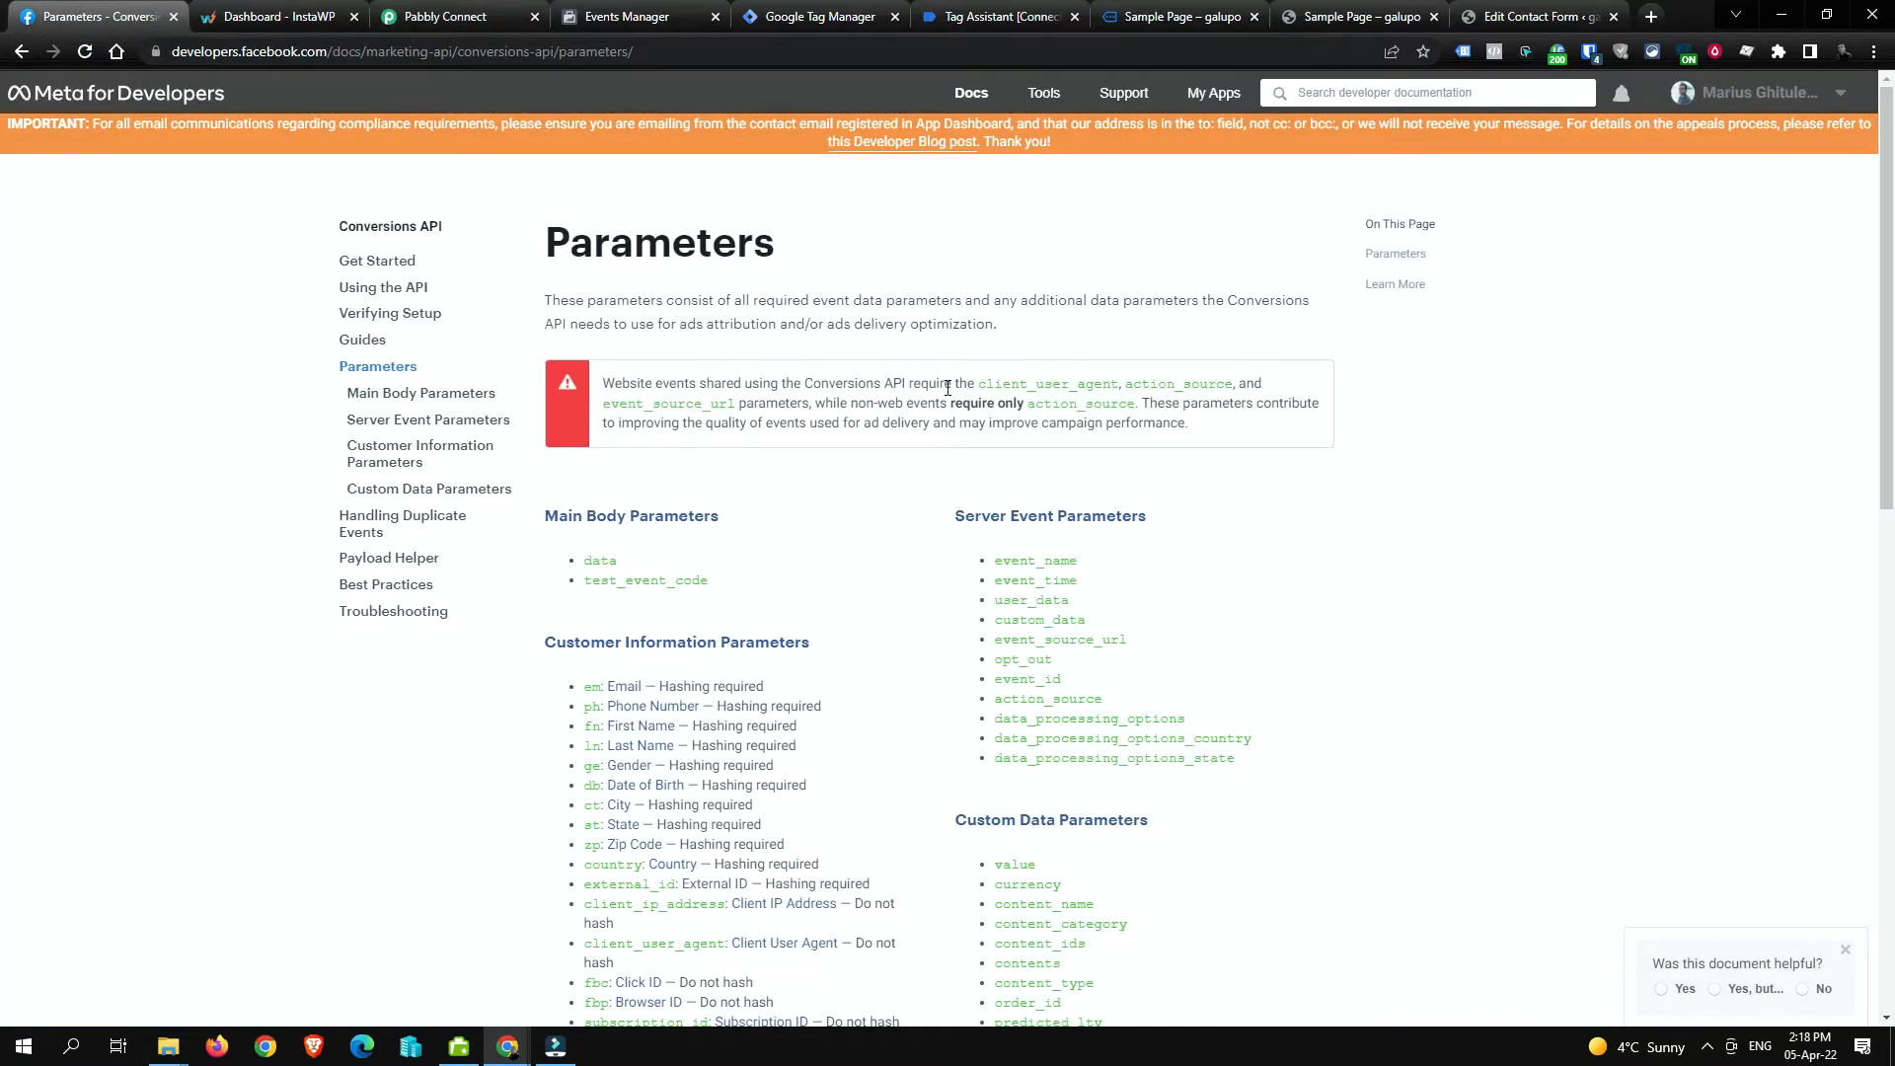
pyautogui.moveTo(977, 385); pyautogui.dragTo(1119, 384)
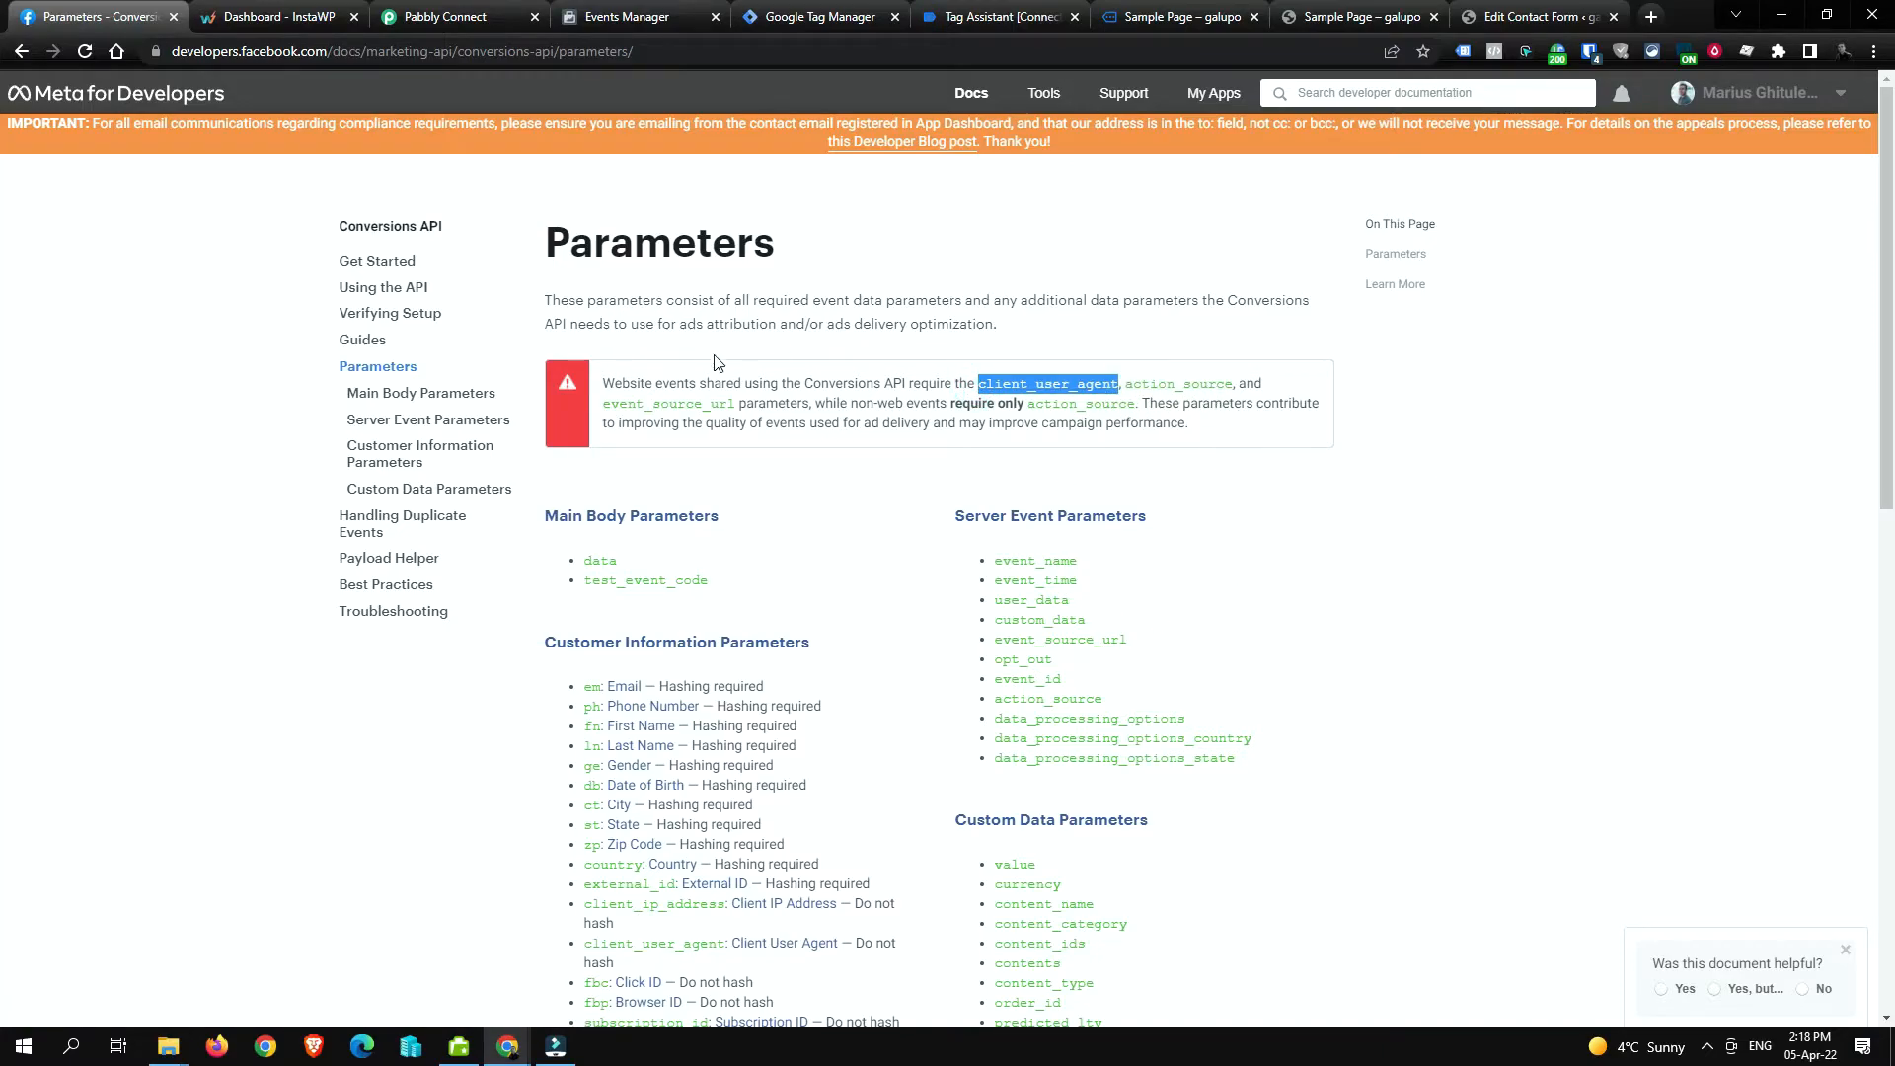
pyautogui.click(737, 407)
pyautogui.moveTo(737, 406); pyautogui.dragTo(598, 415)
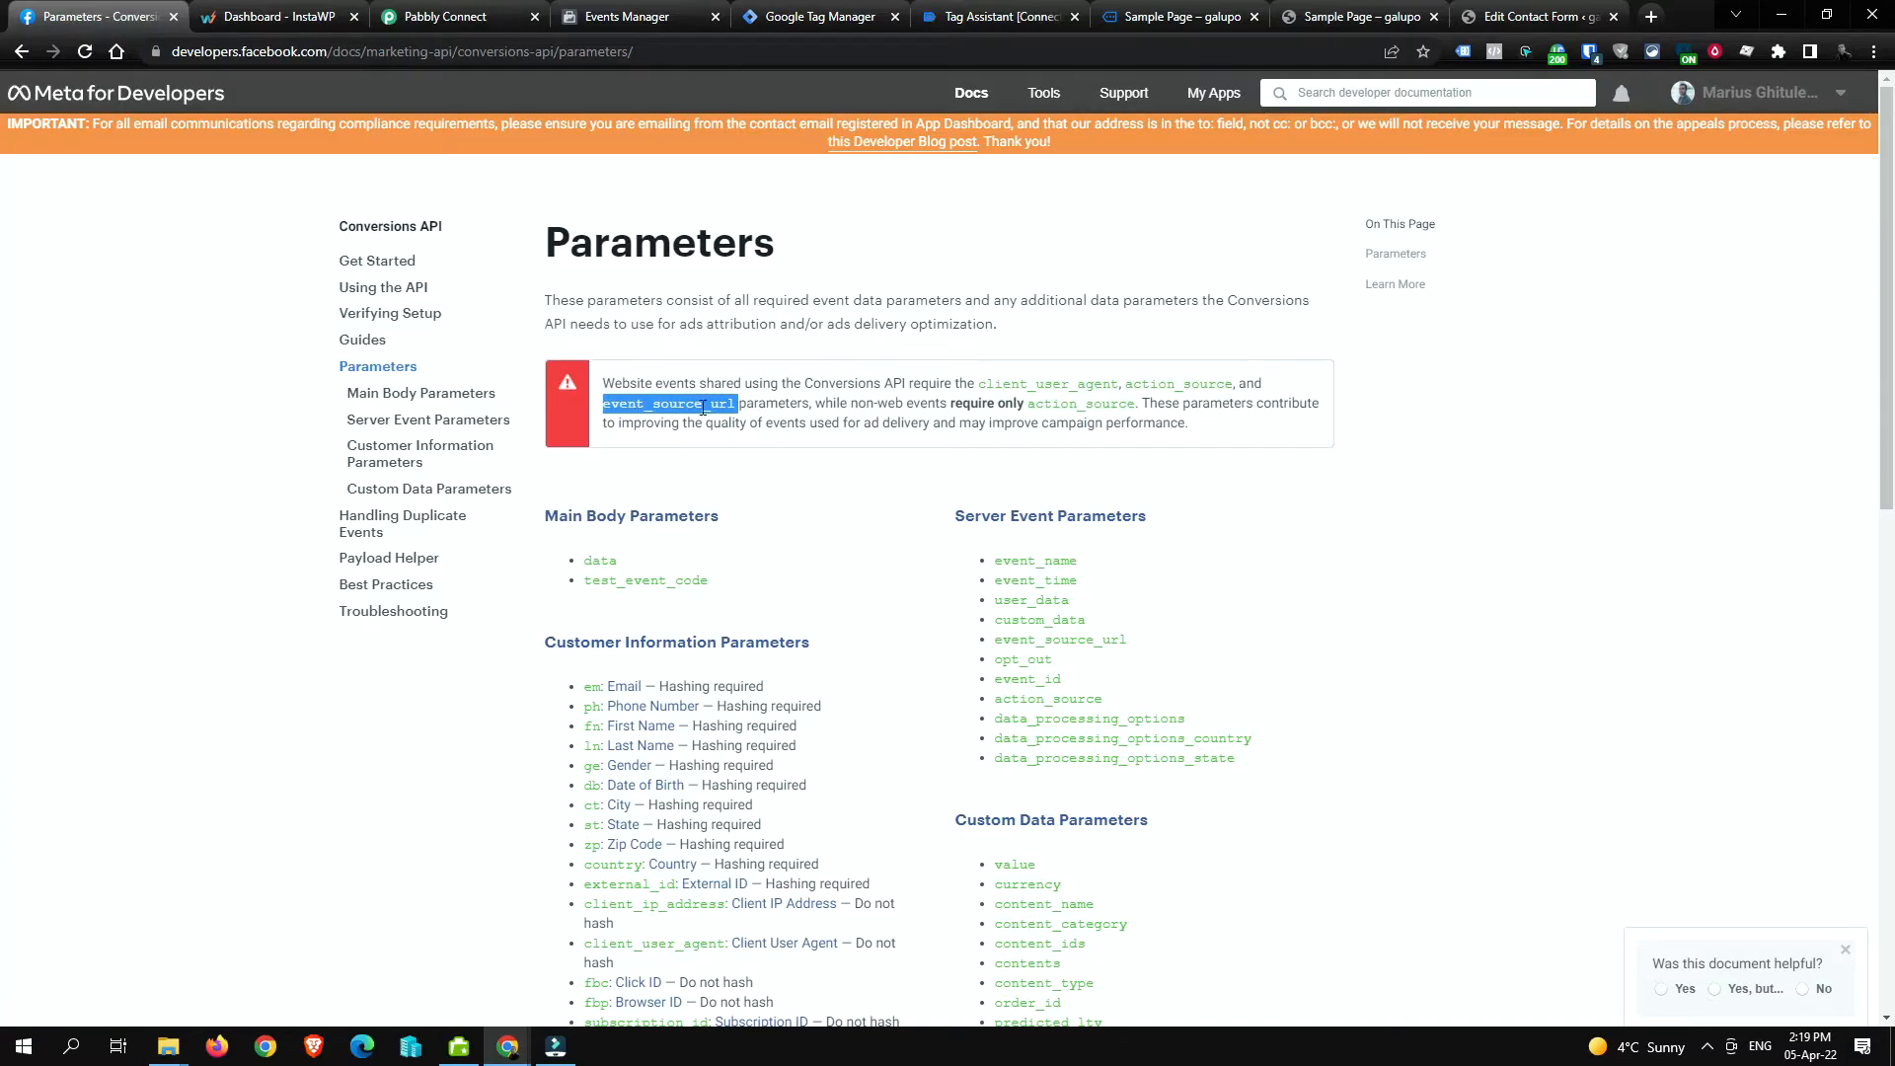
# Step: Glance at the Tag Manager and Tag Assistant tabs, then go back to the Pabbly Connect workflow
pyautogui.click(849, 12)
pyautogui.click(982, 9)
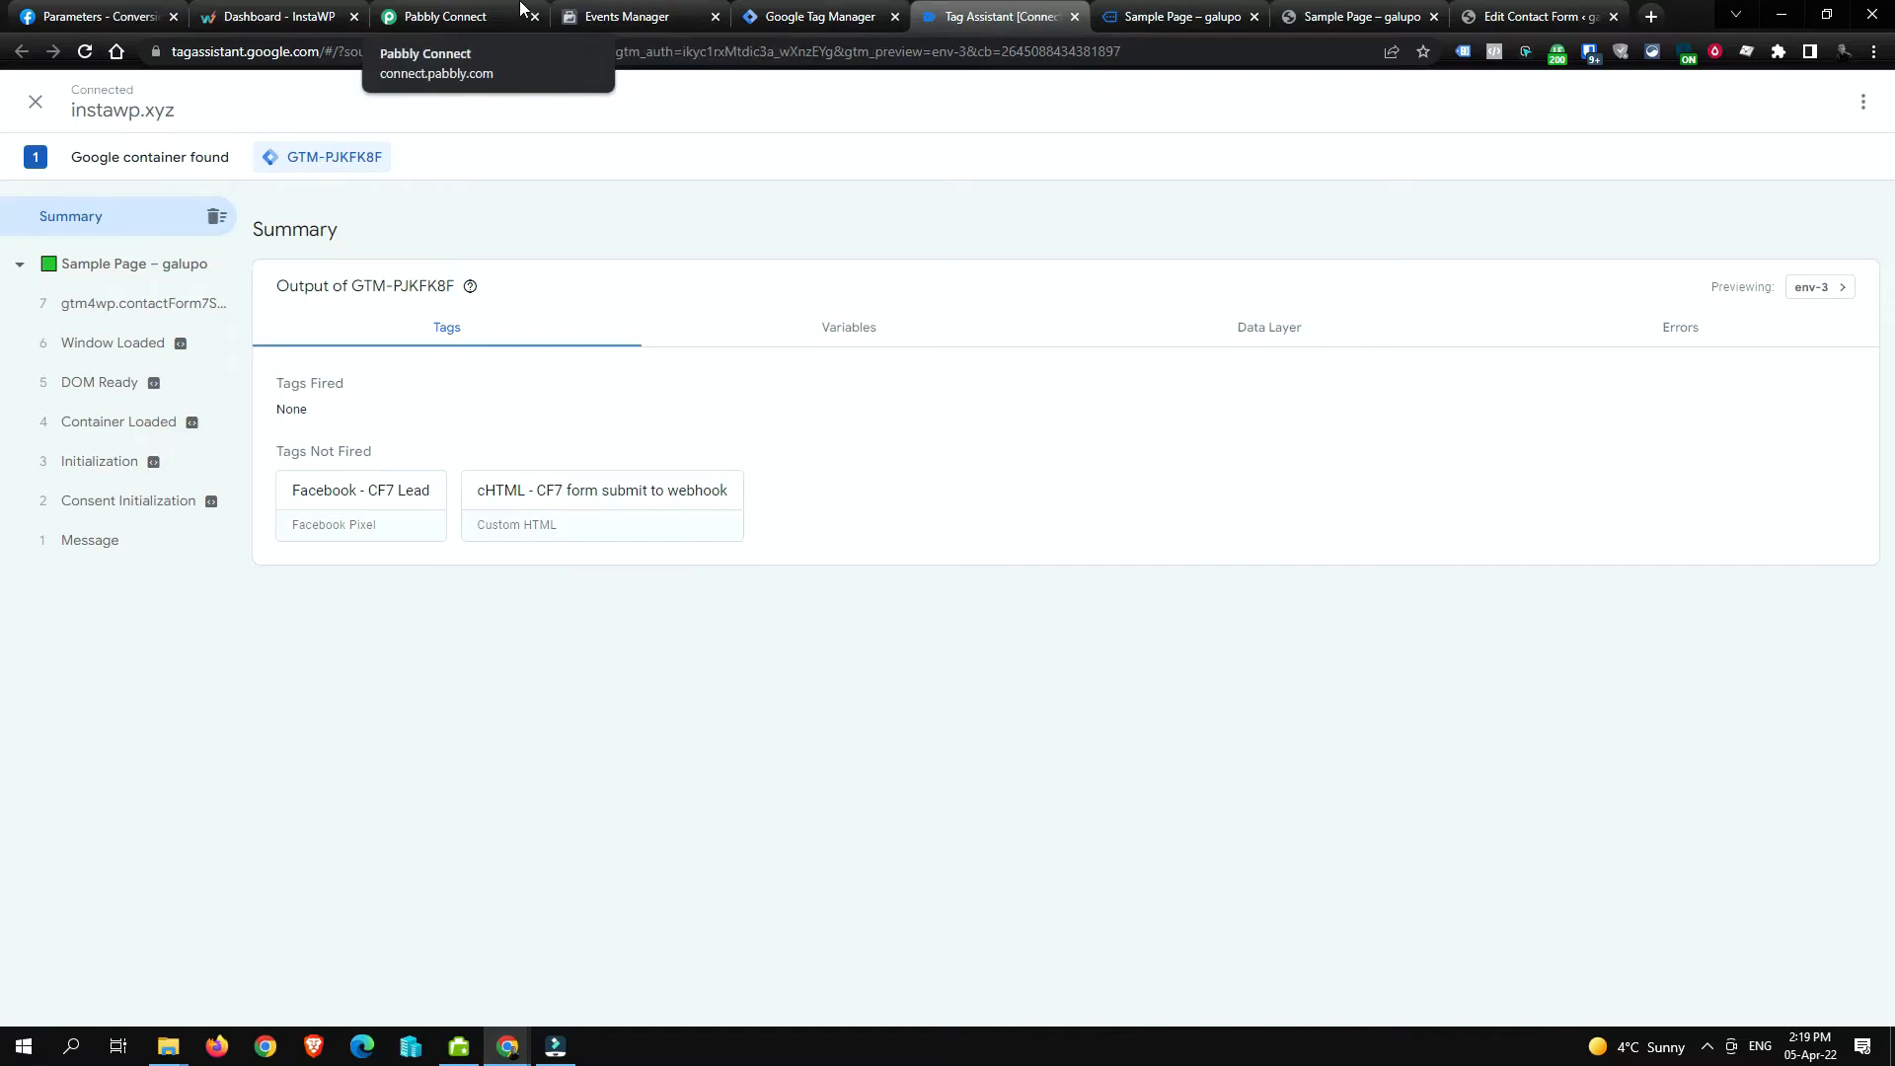
pyautogui.click(464, 13)
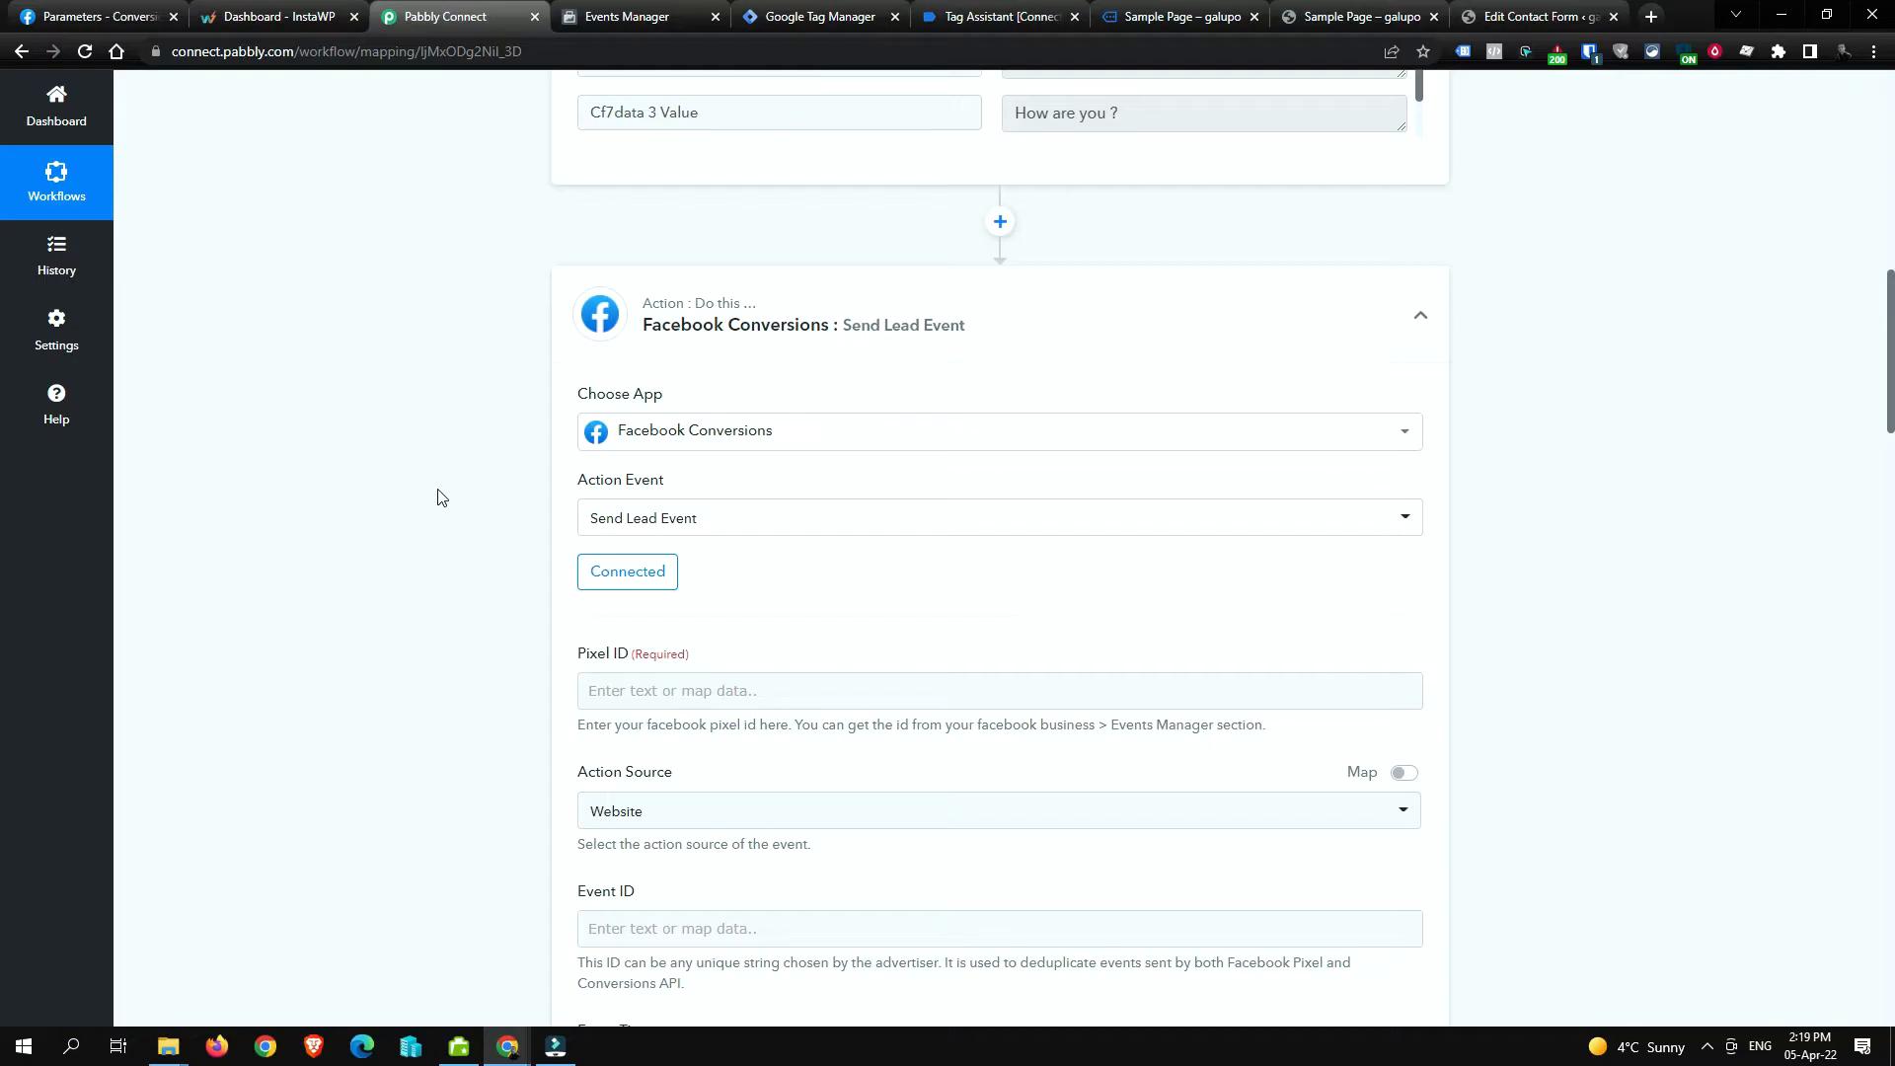
# Step: Map the captured webhook's PixelID into the Pixel ID field
pyautogui.scroll(-2, 441, 512)
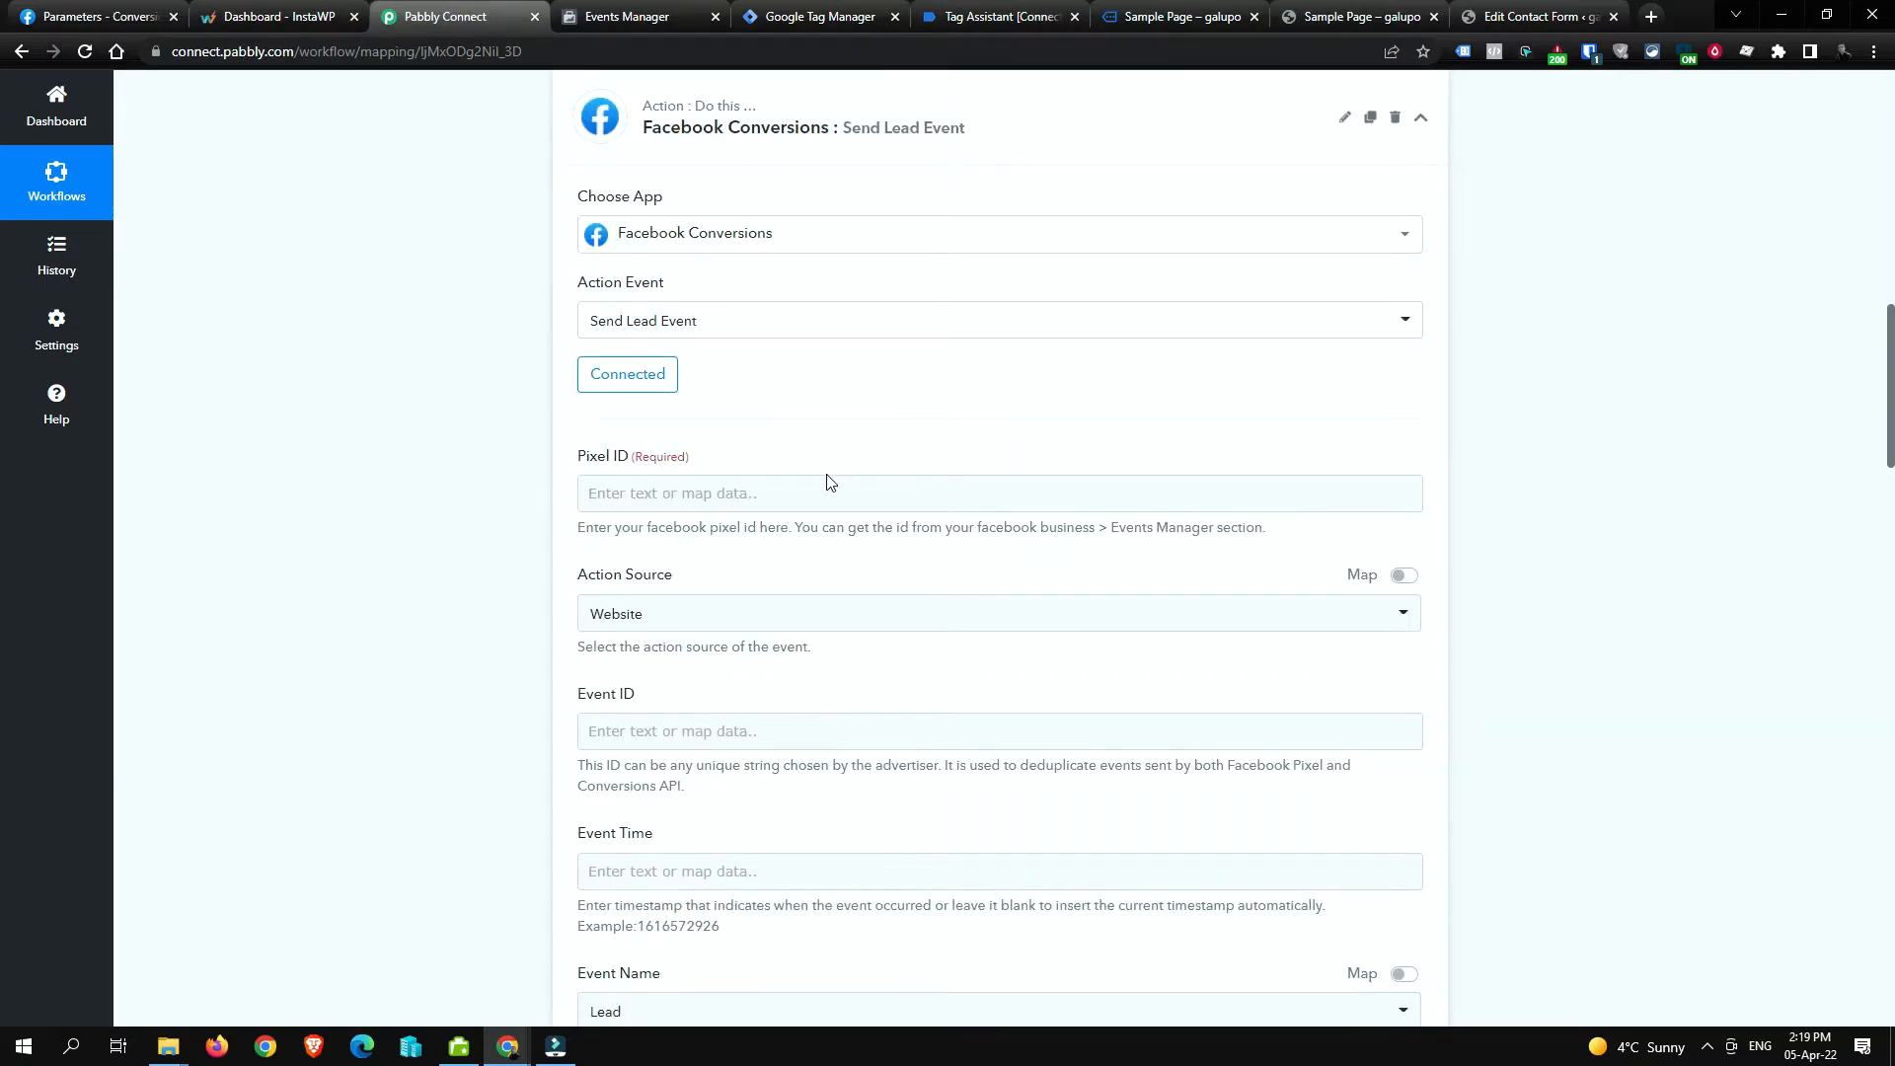
pyautogui.click(757, 486)
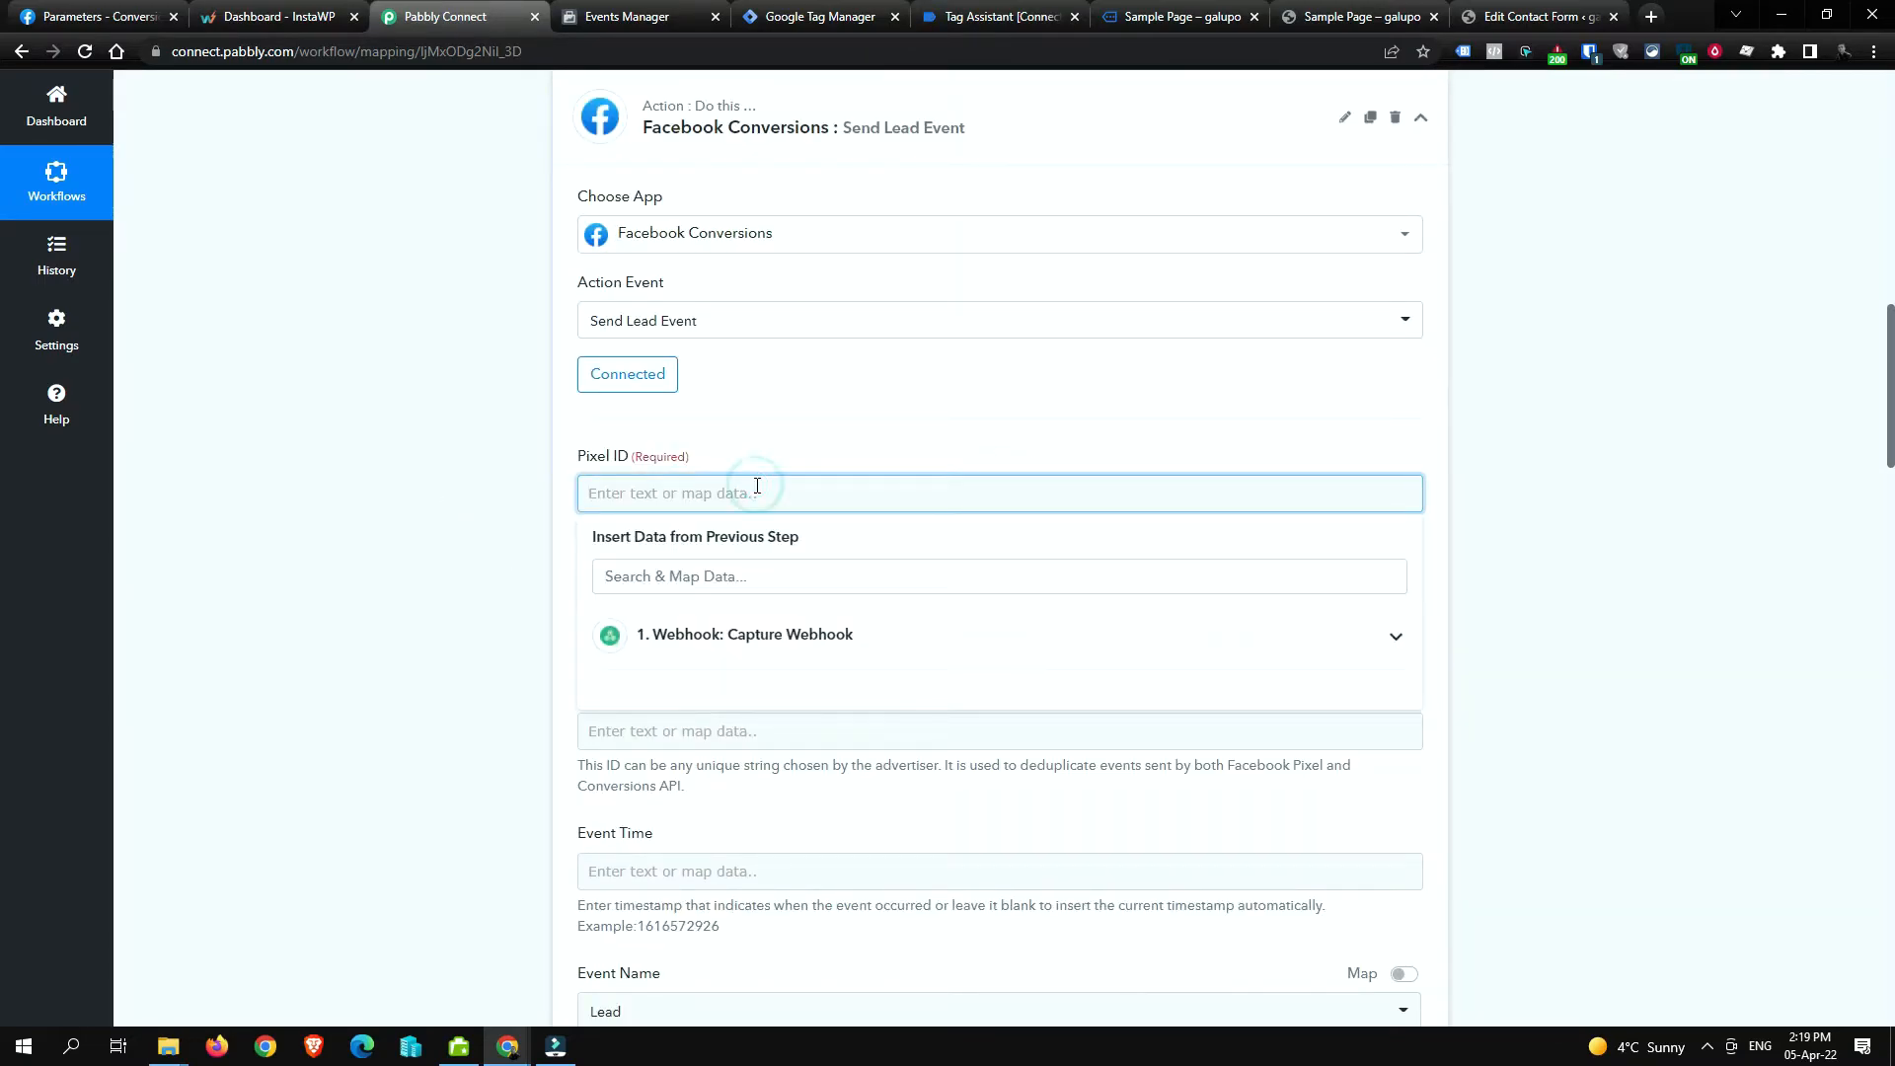
pyautogui.scroll(10, 1201, 448)
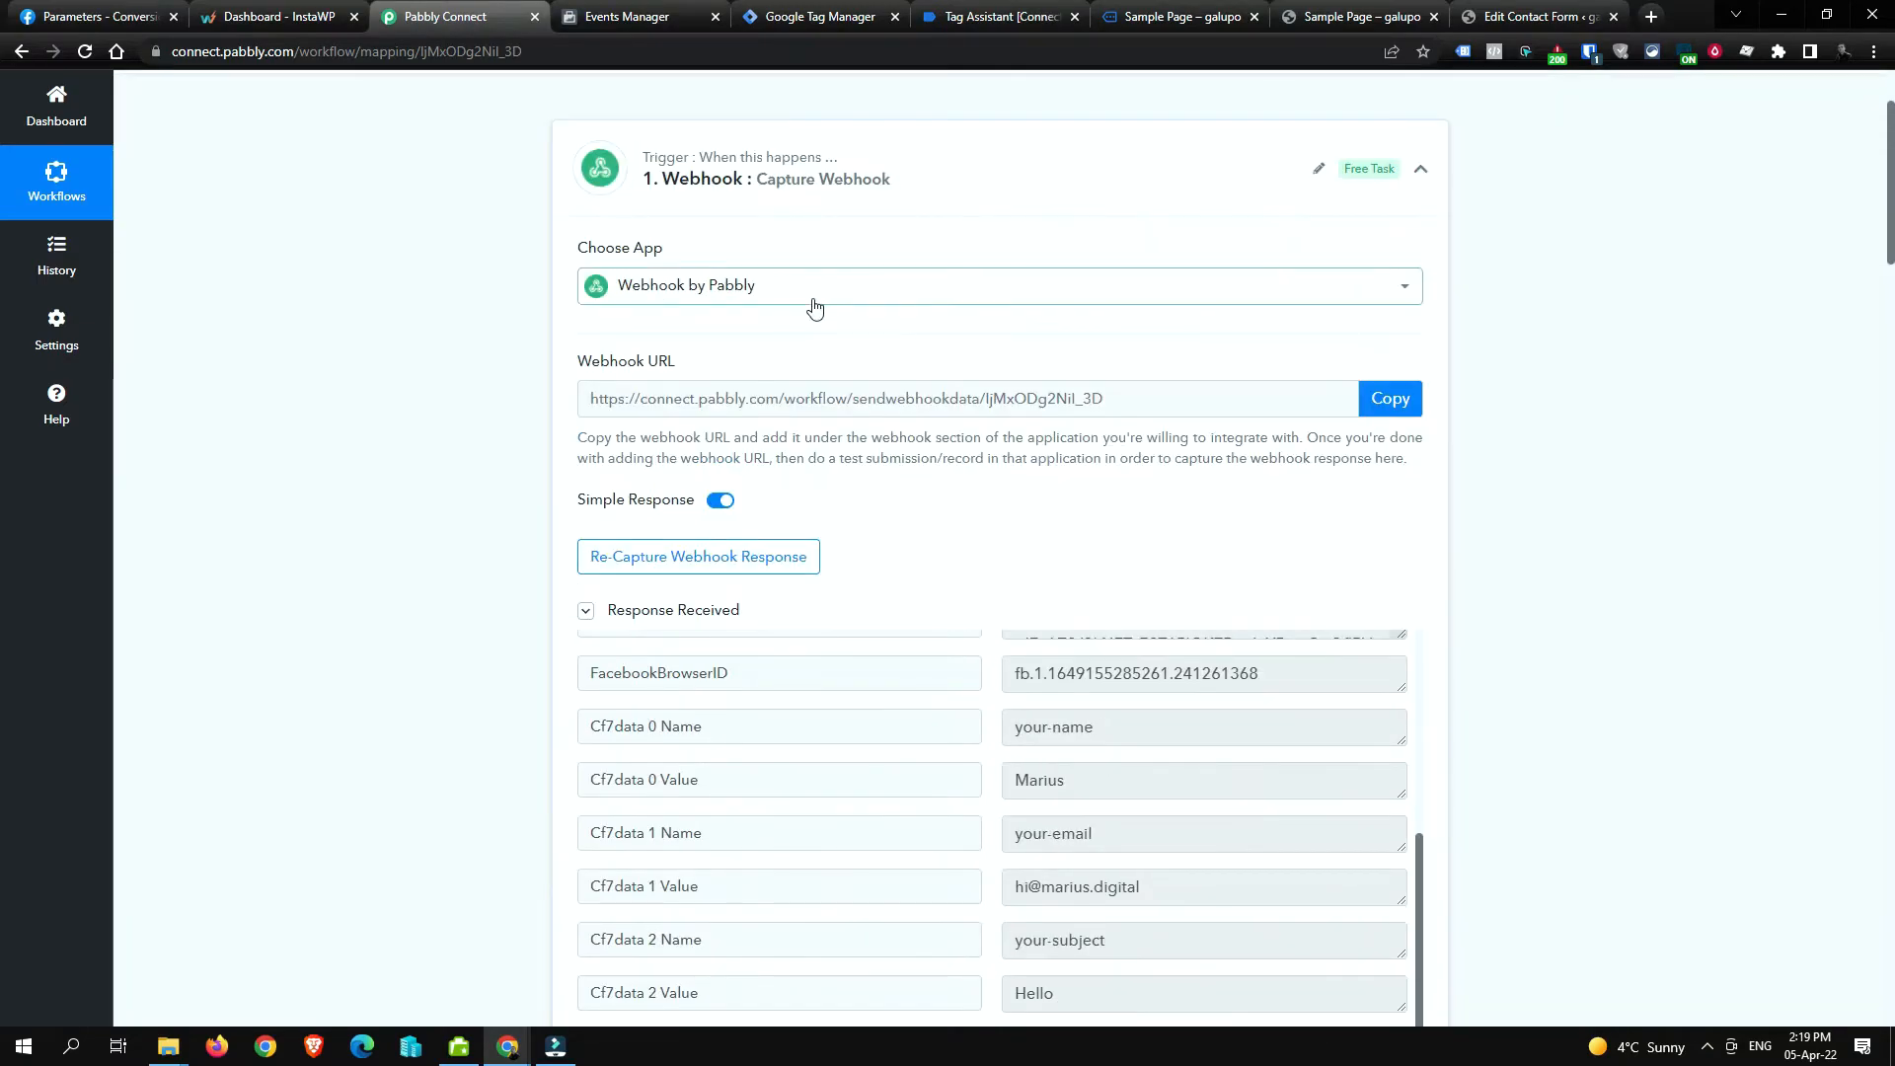
pyautogui.scroll(2, 1158, 715)
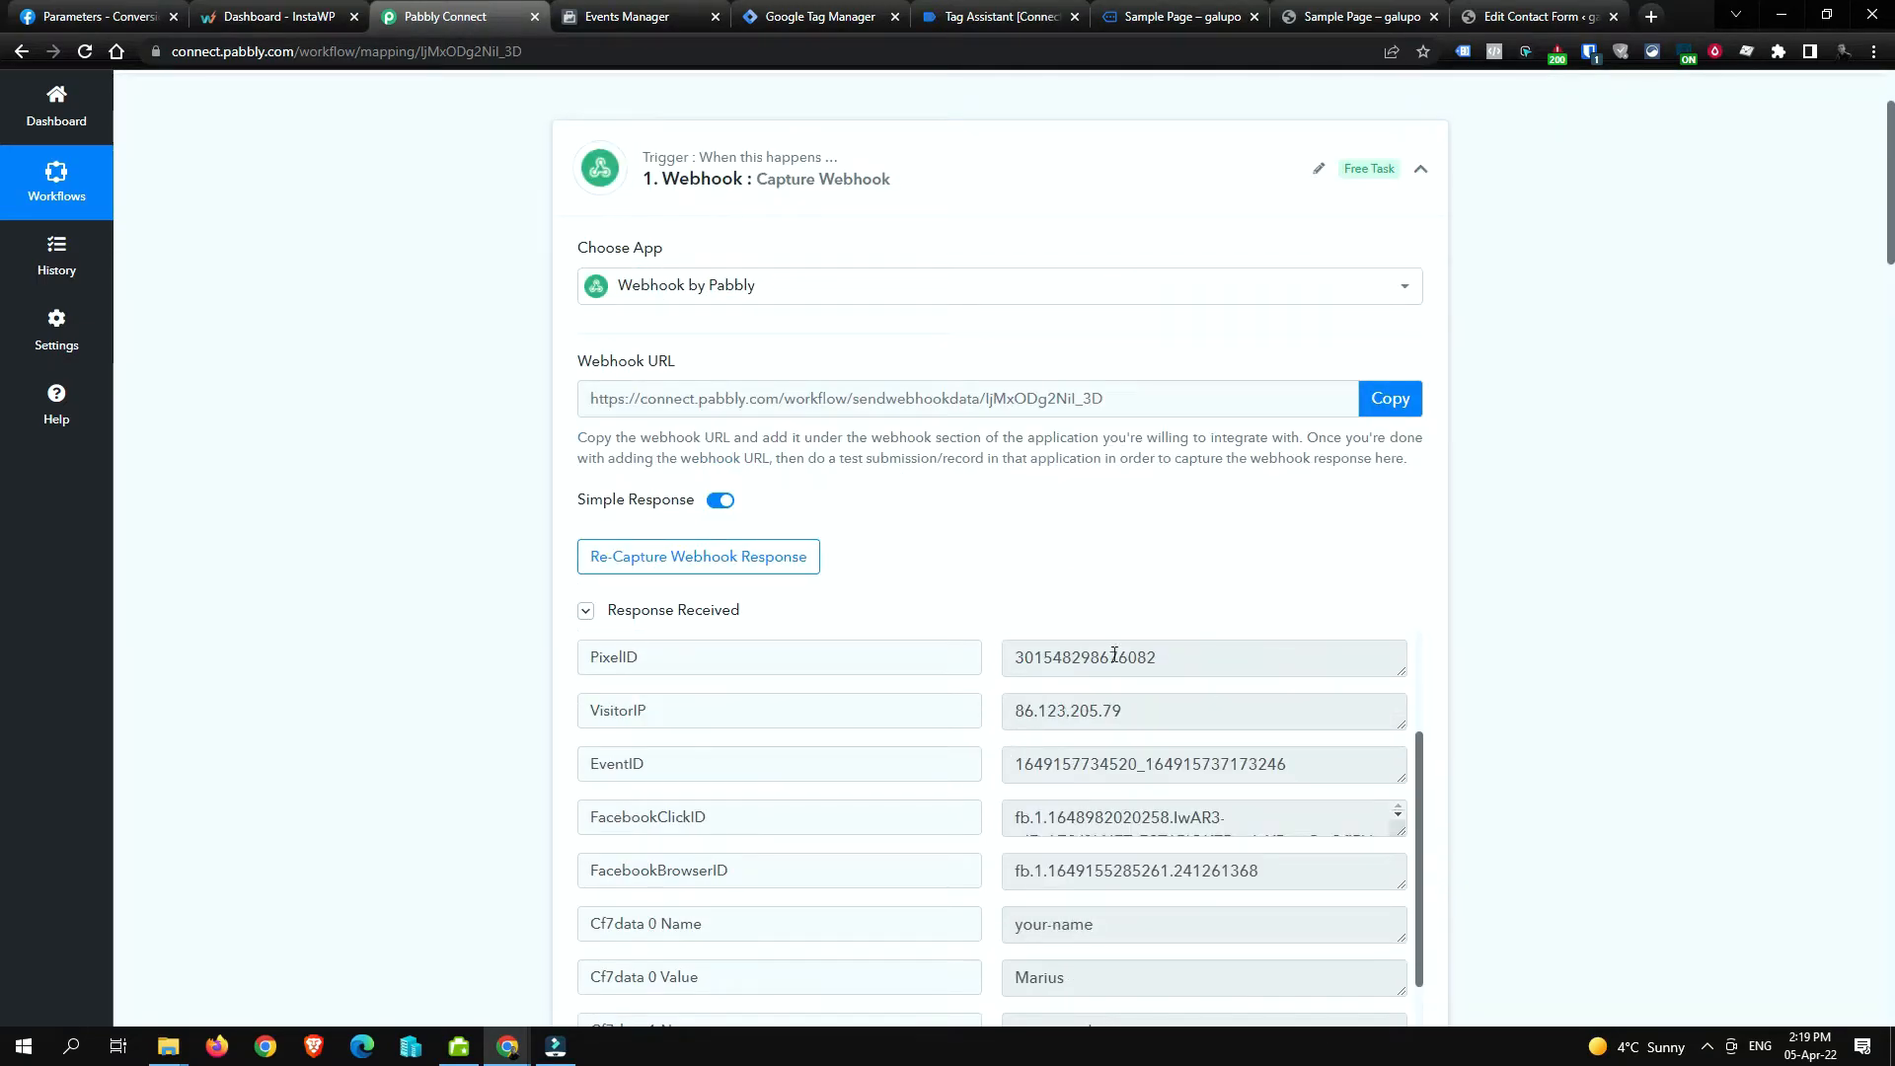
pyautogui.scroll(-10, 296, 632)
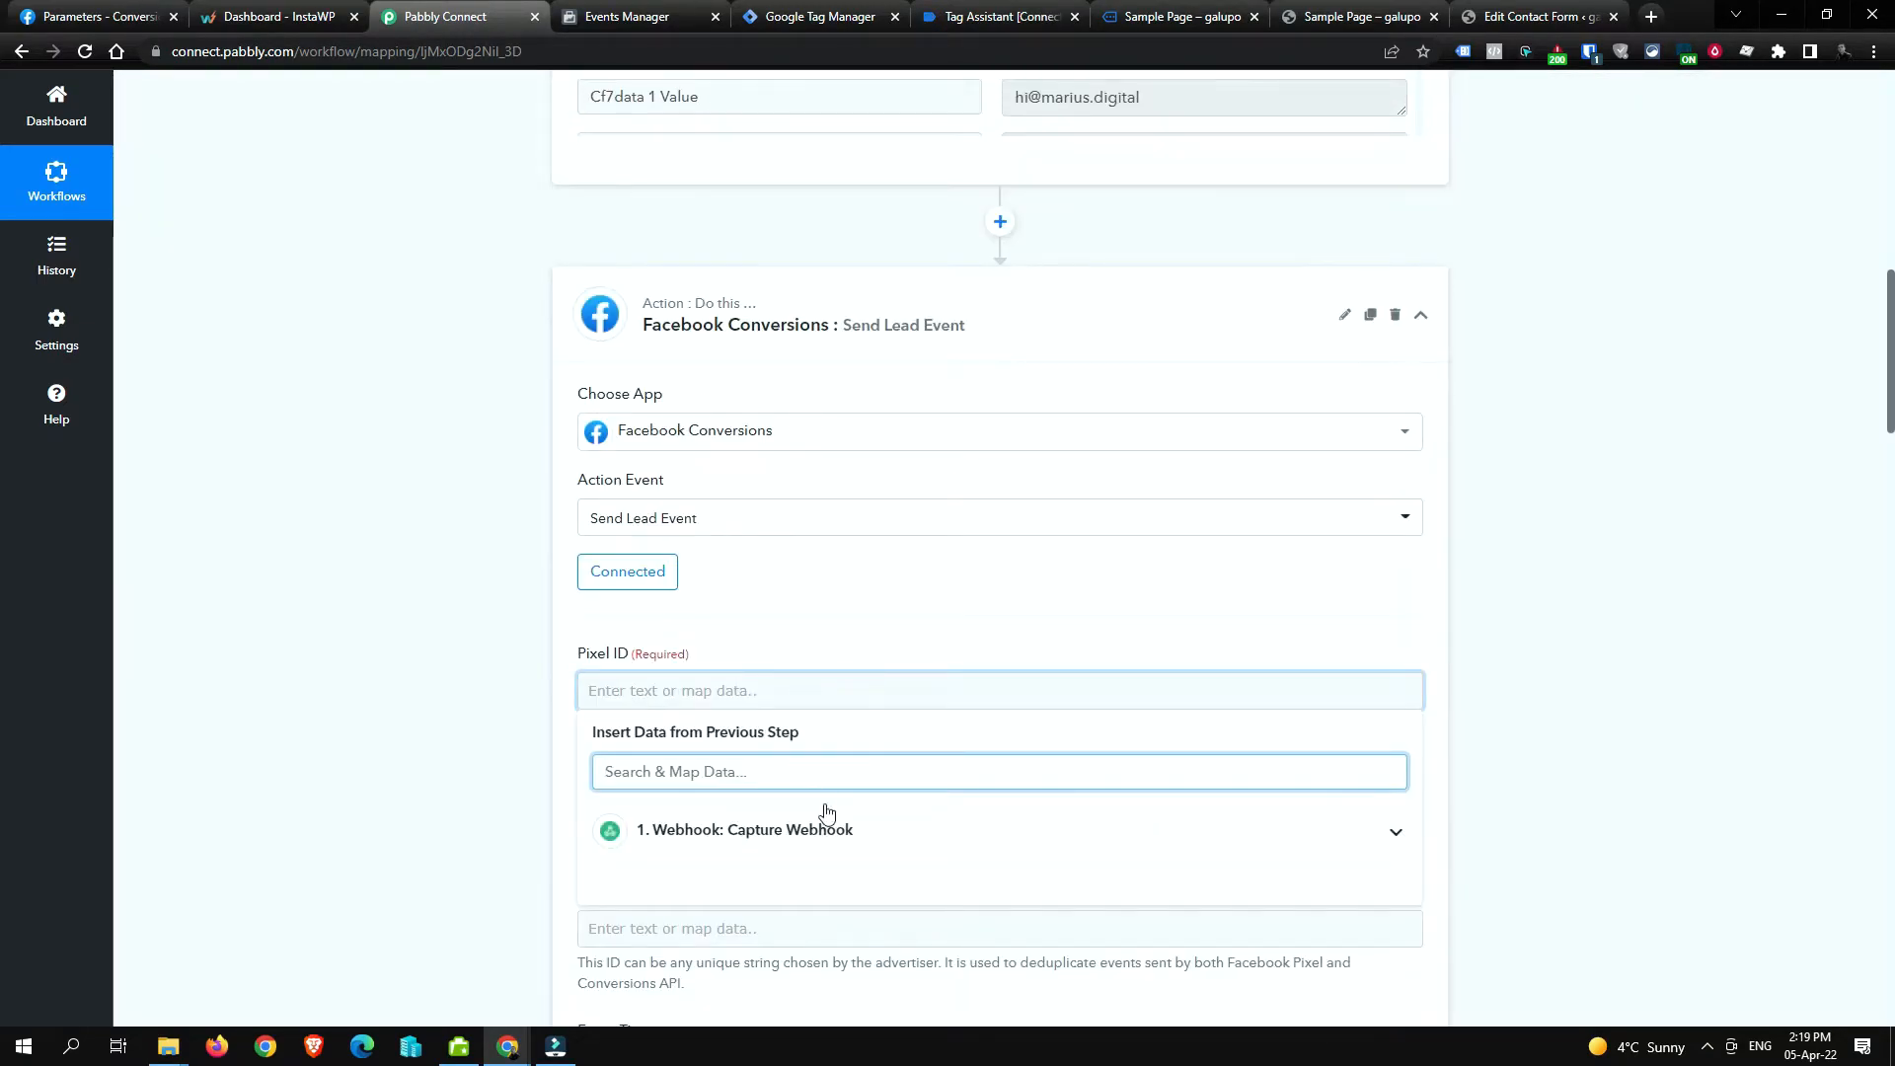
pyautogui.click(1278, 841)
pyautogui.scroll(-3, 415, 711)
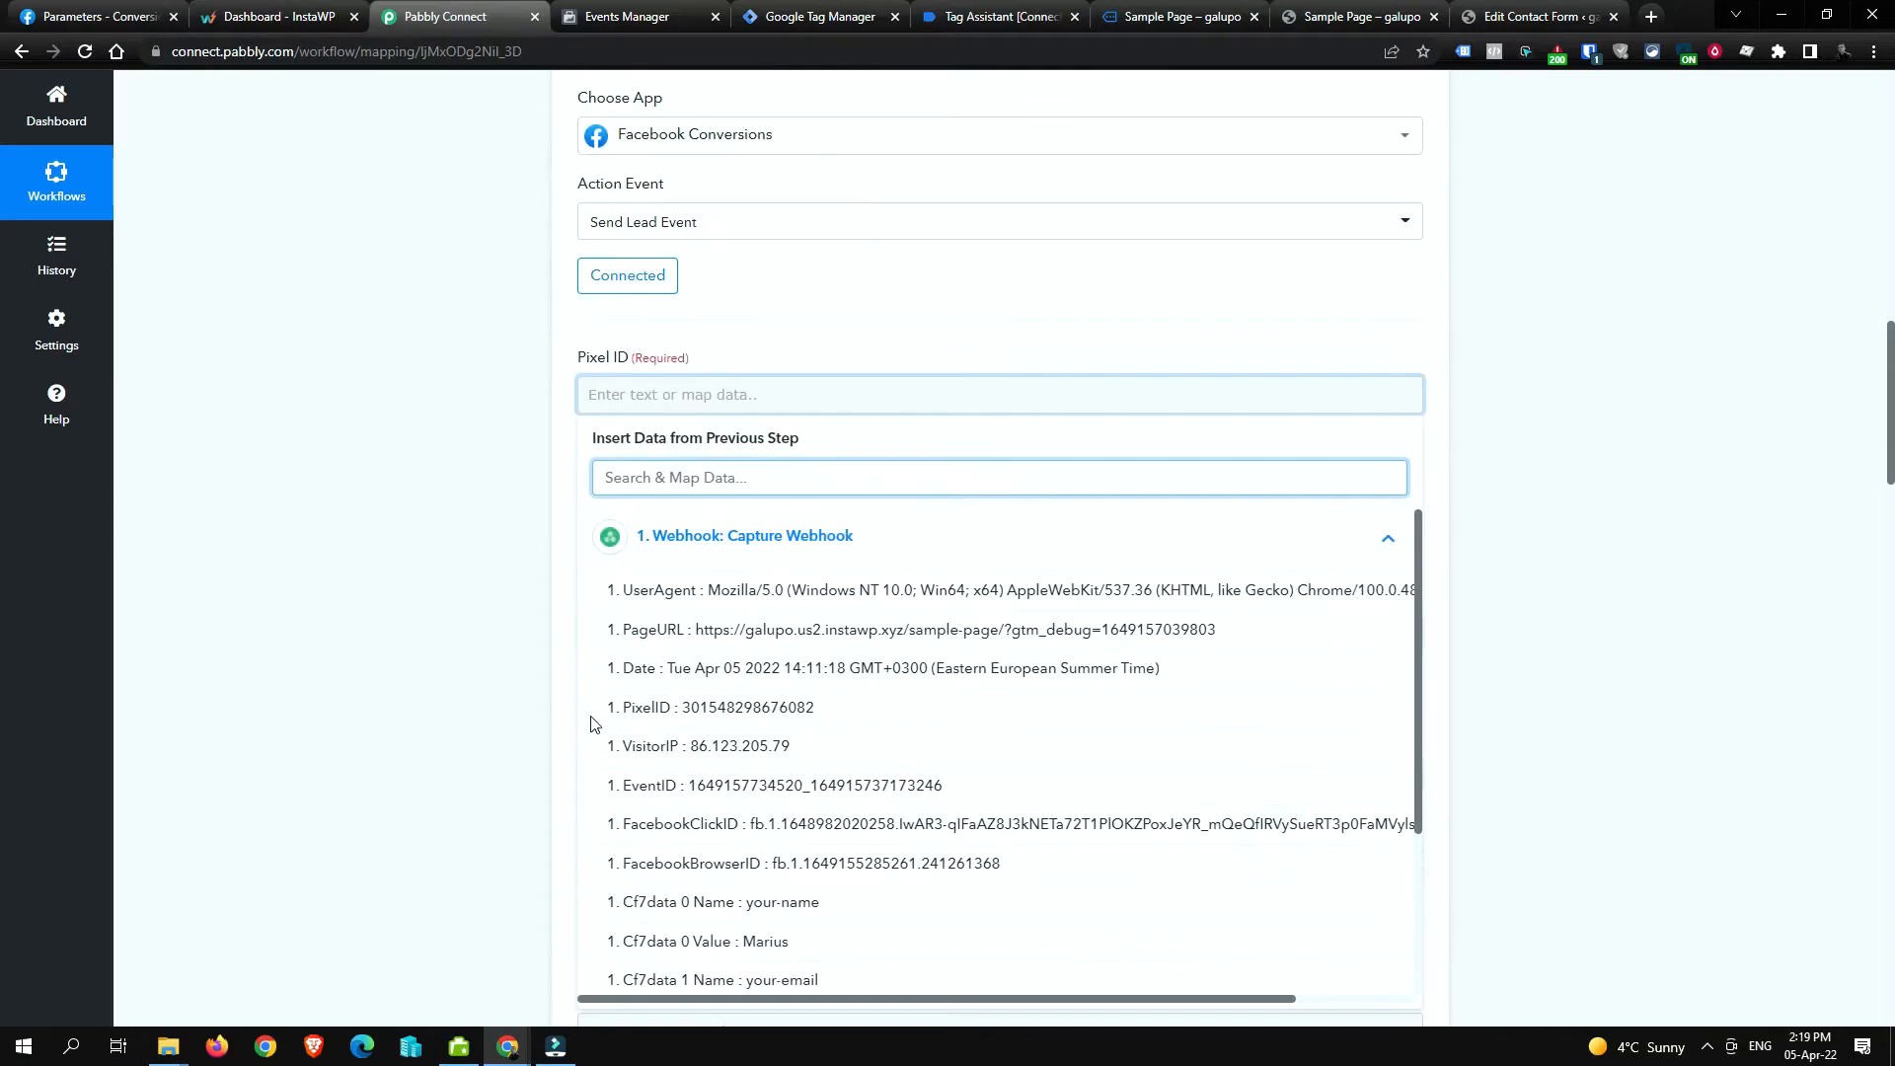
pyautogui.click(834, 718)
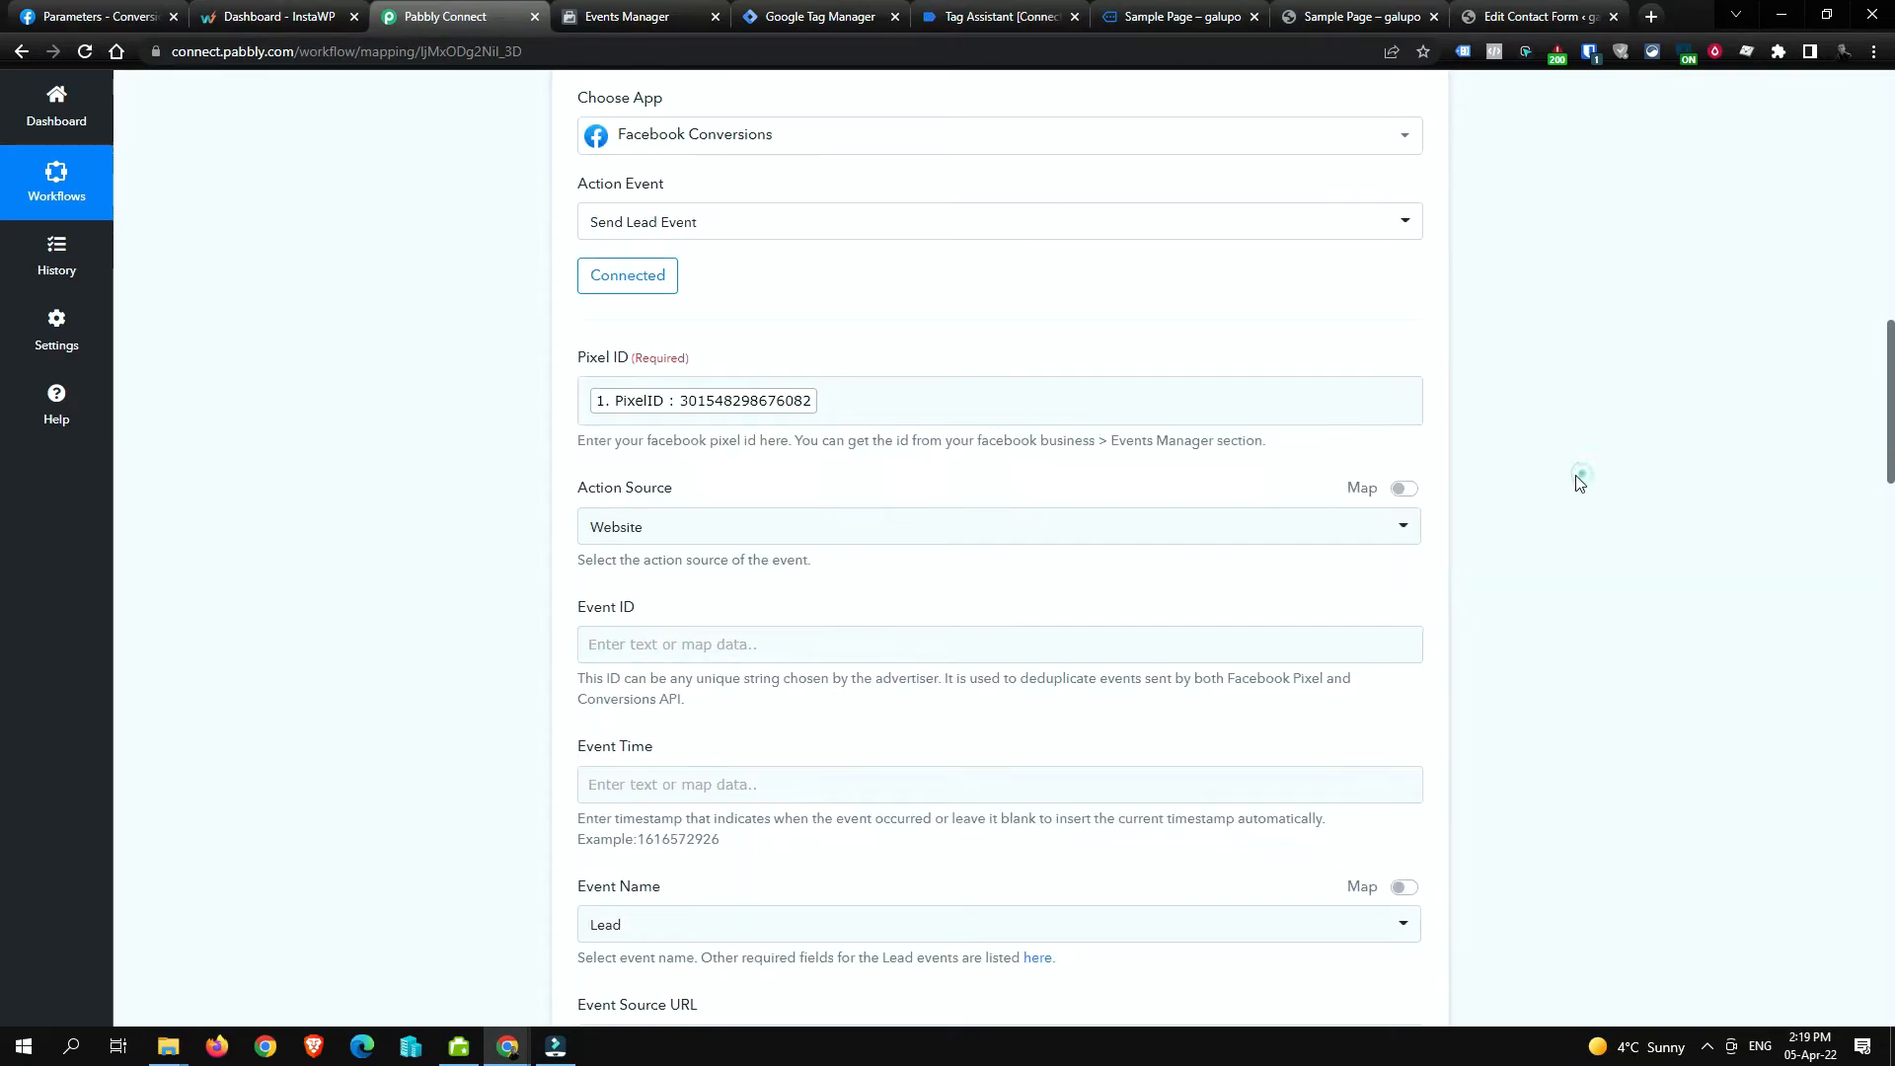
# Step: Map the captured webhook's EventID into the Event ID field
pyautogui.click(813, 637)
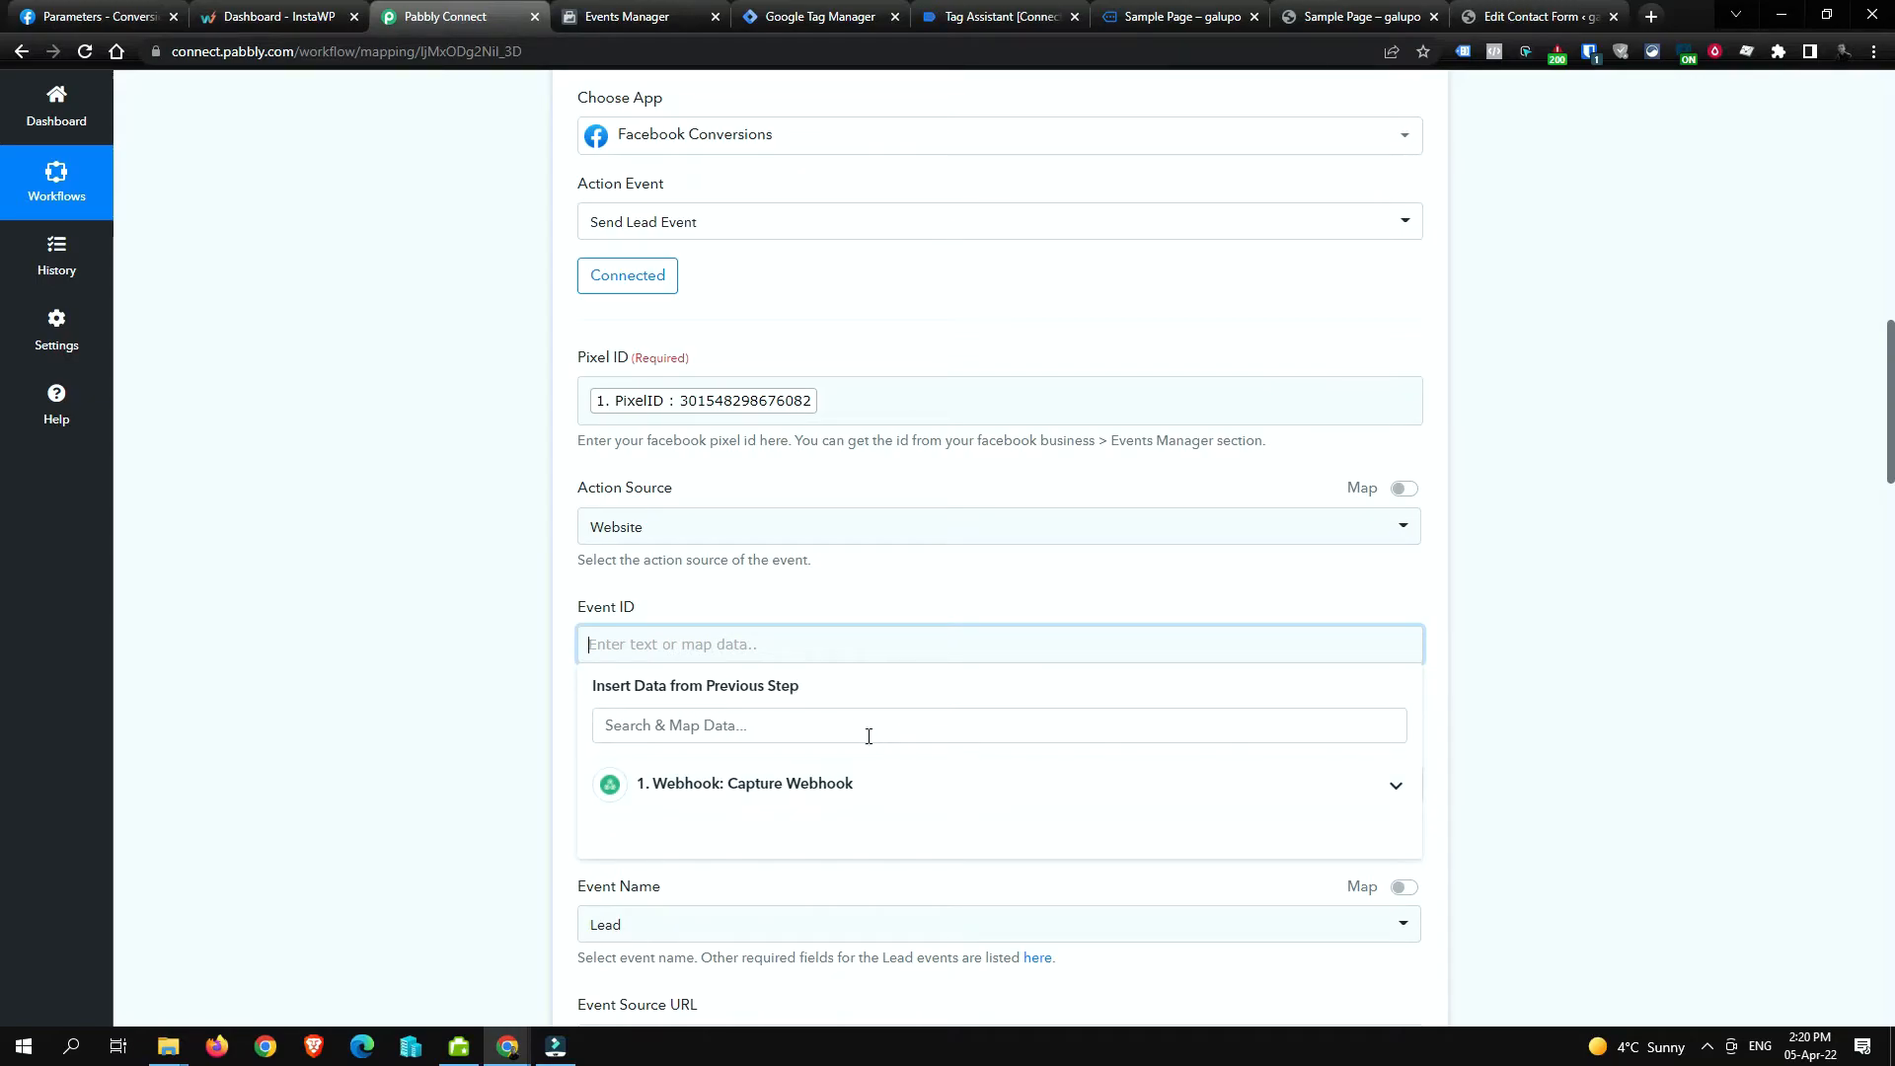
pyautogui.click(1351, 787)
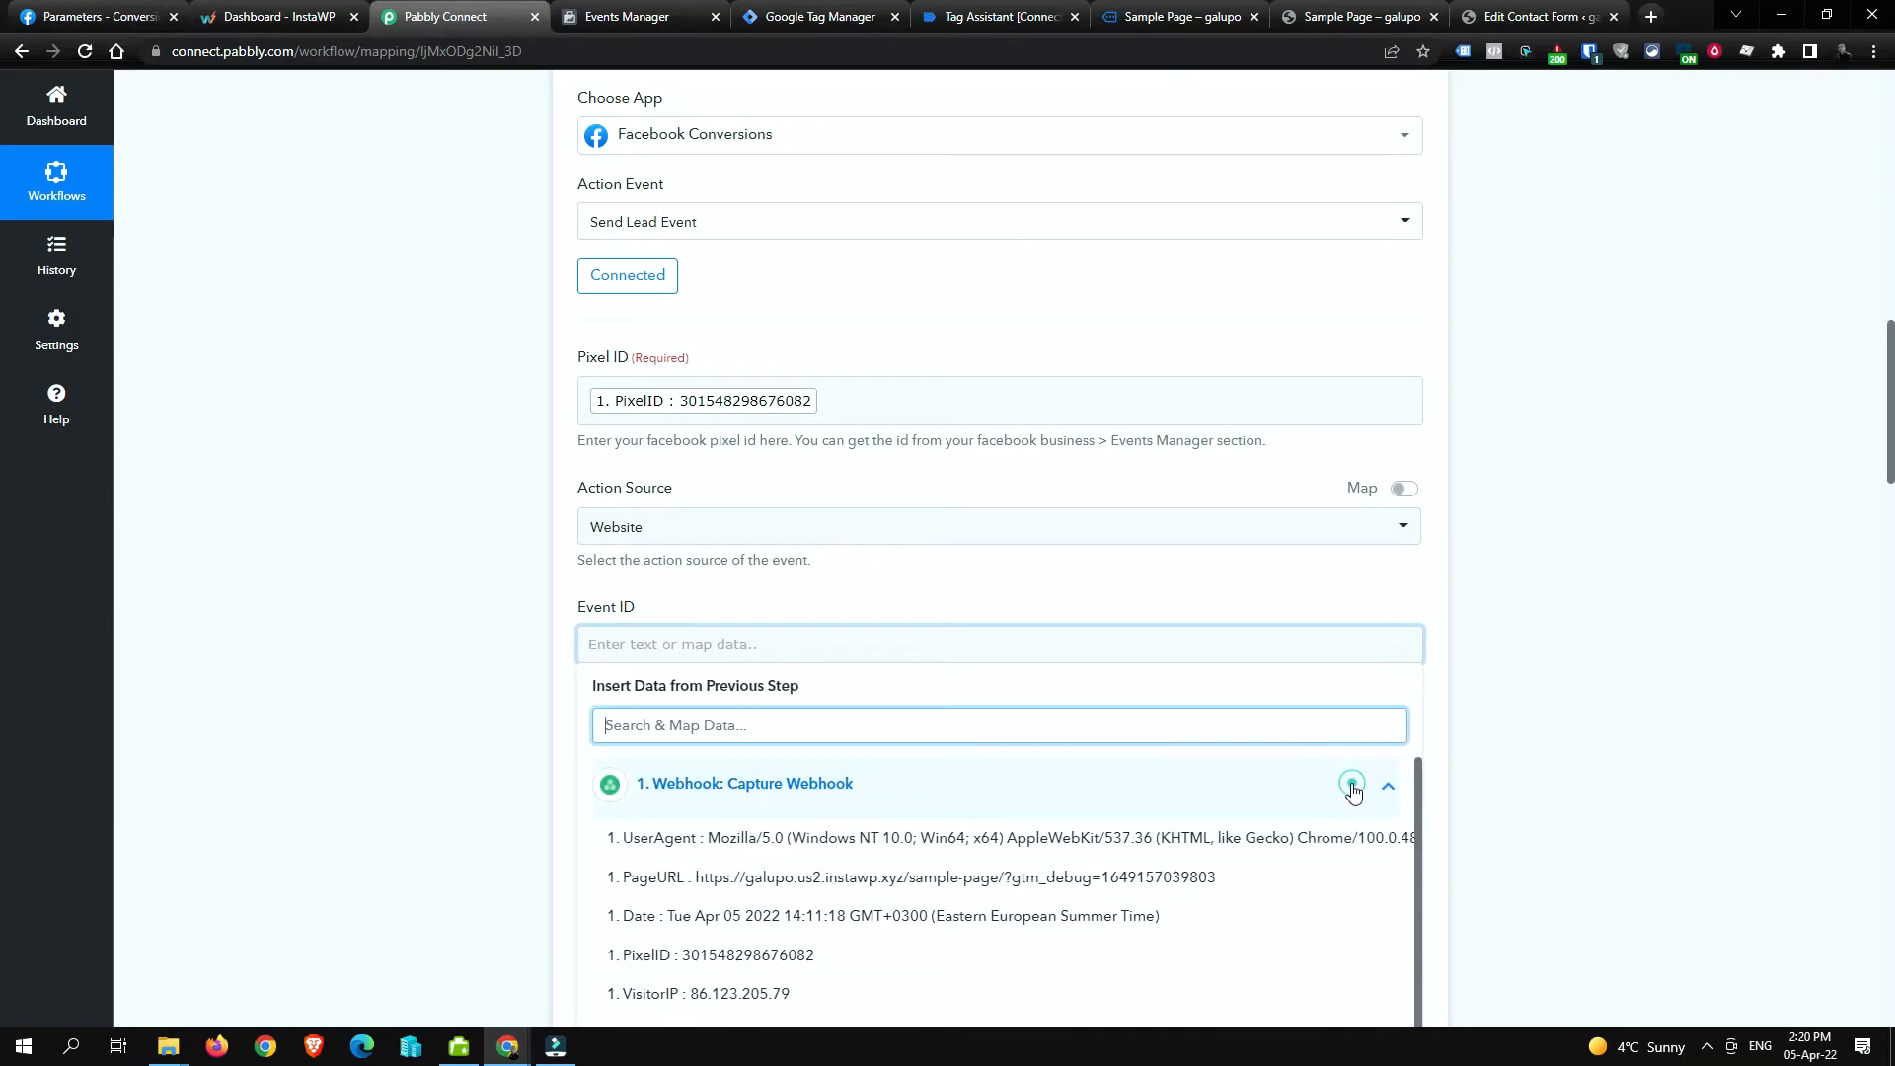
pyautogui.scroll(-1, 981, 879)
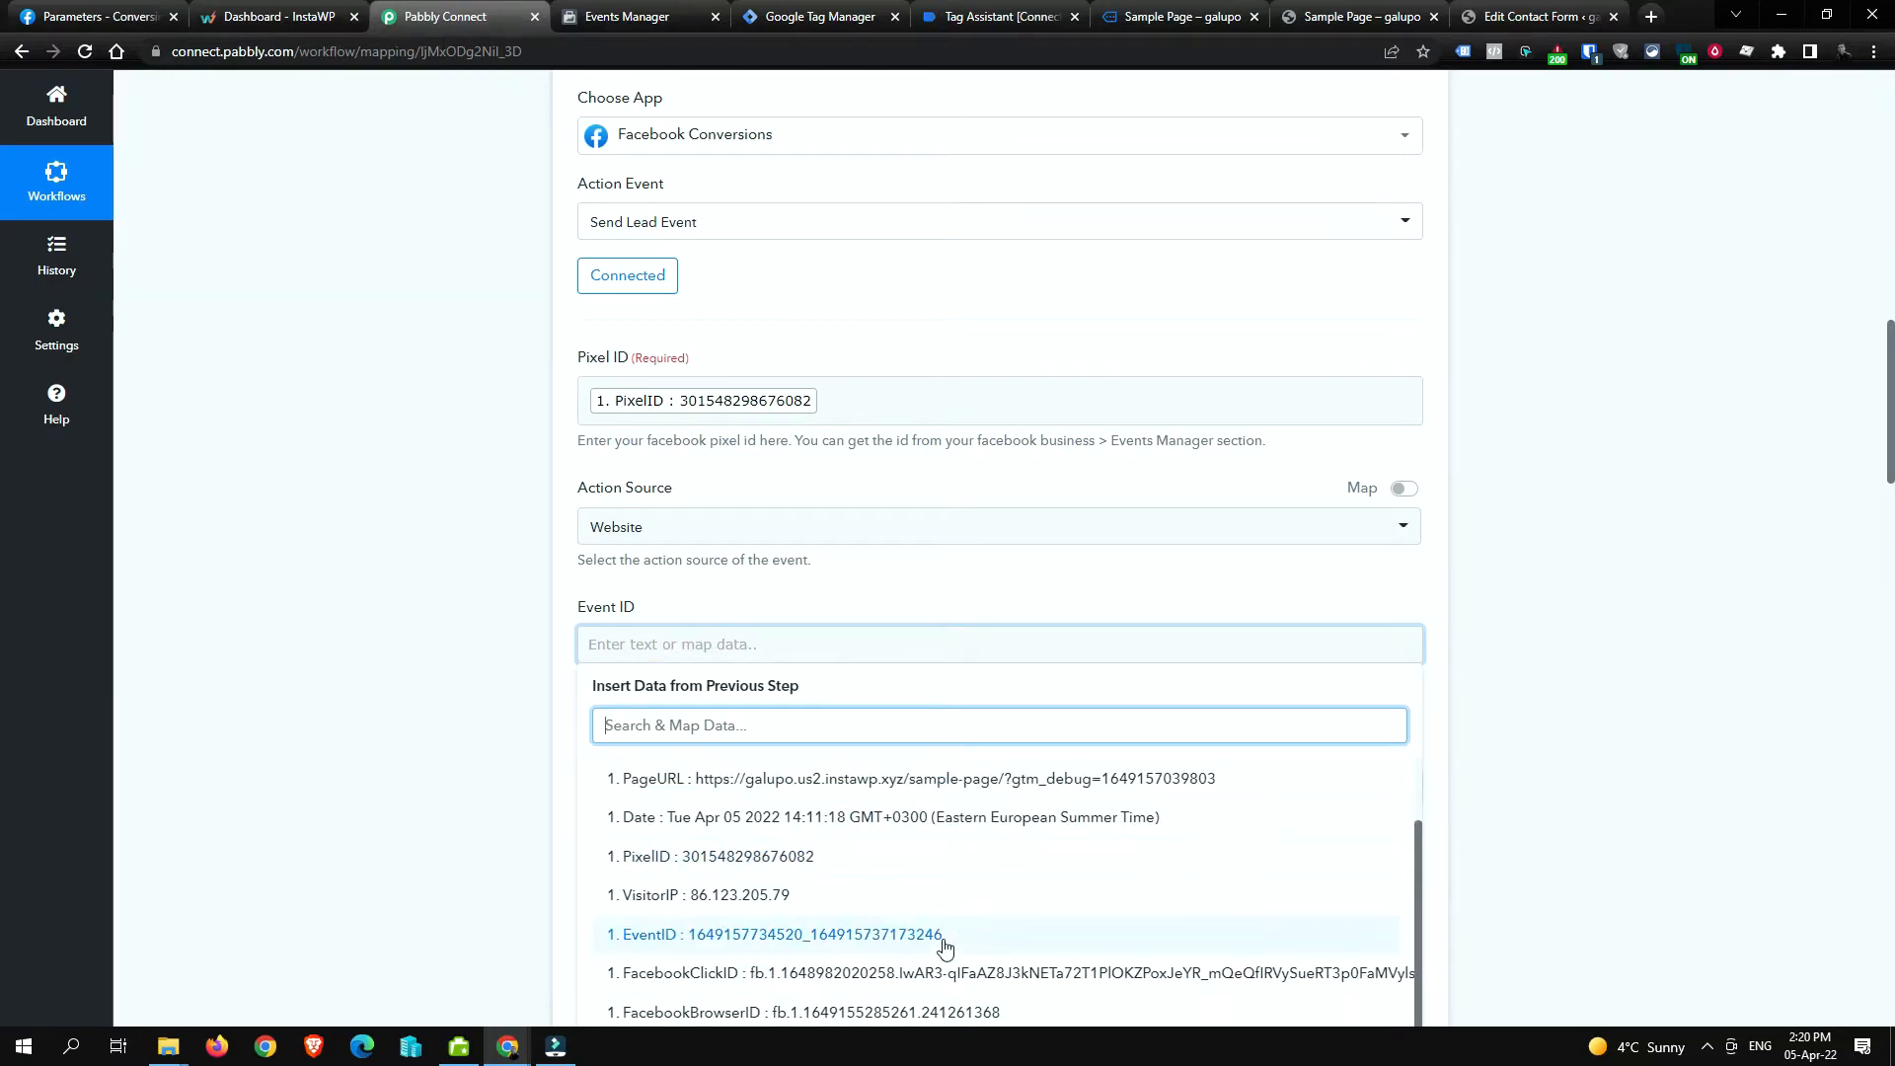
pyautogui.click(768, 935)
pyautogui.click(1584, 560)
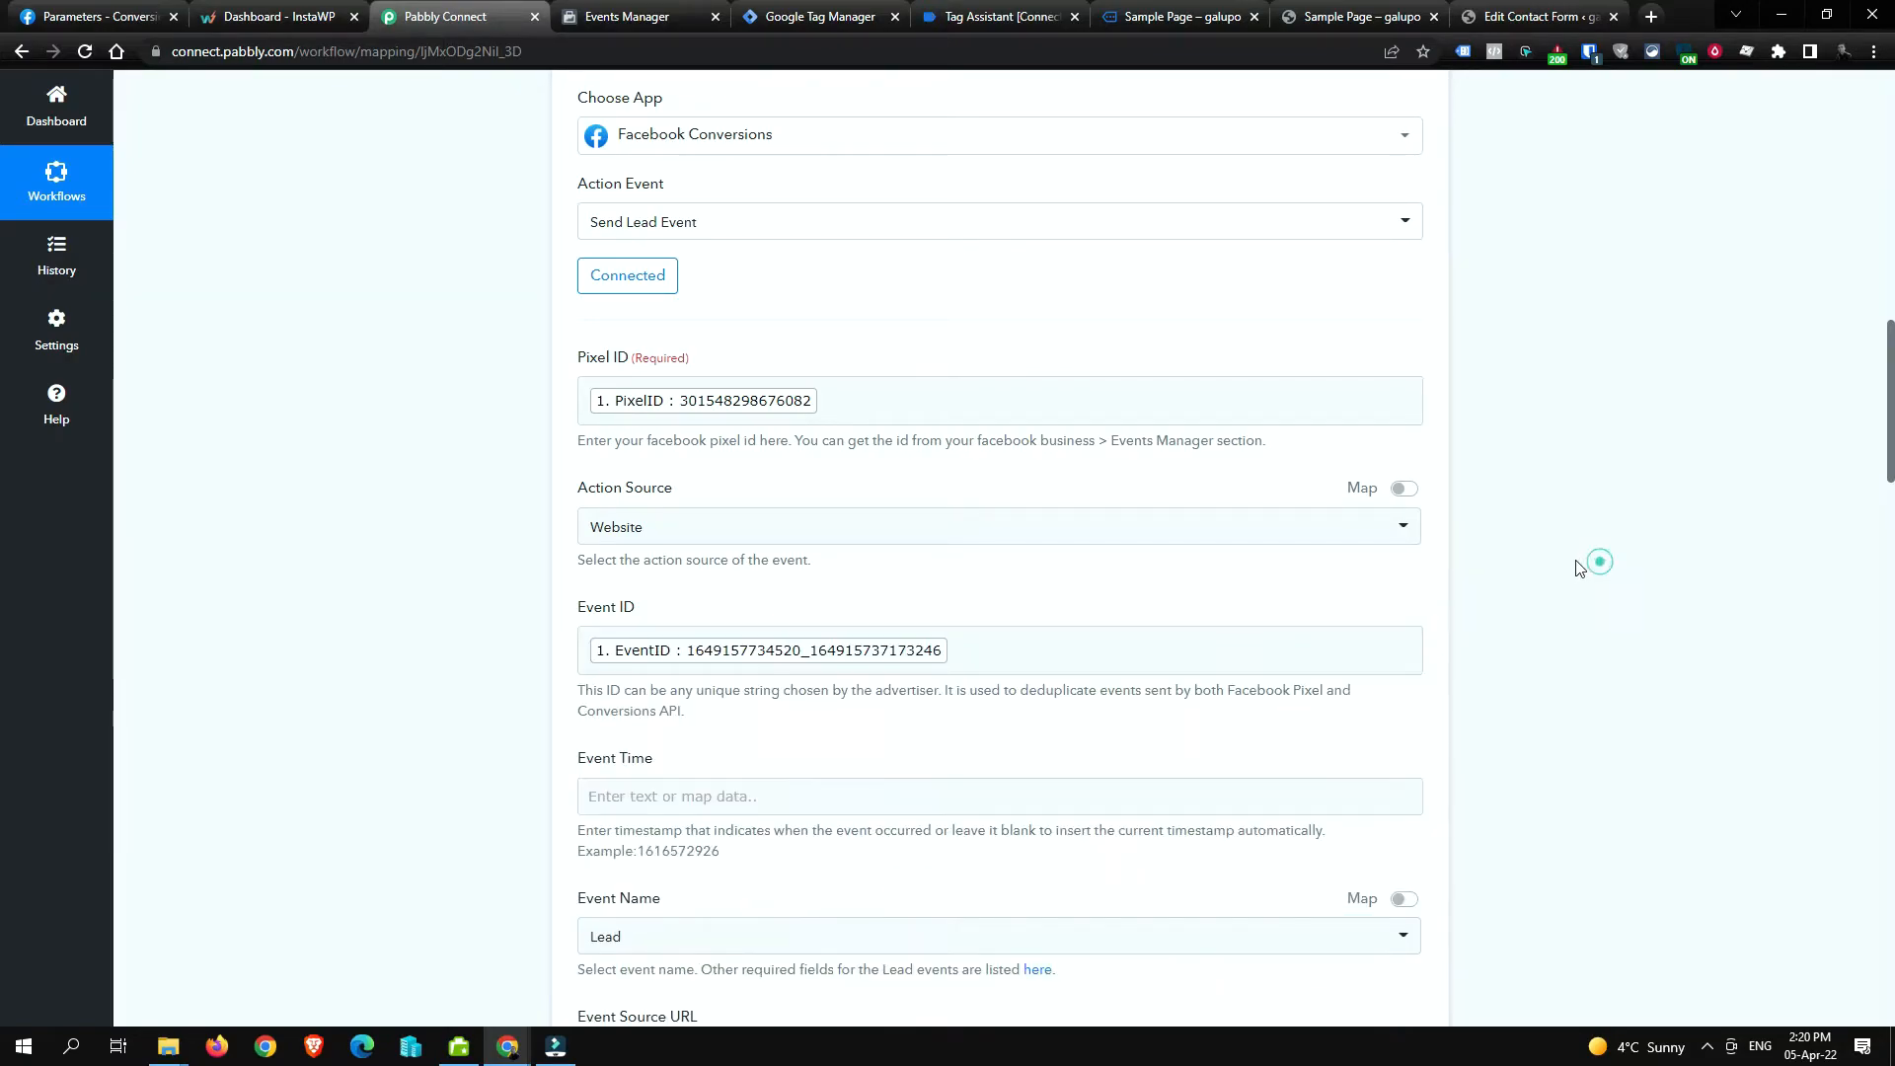
pyautogui.scroll(-2, 1498, 609)
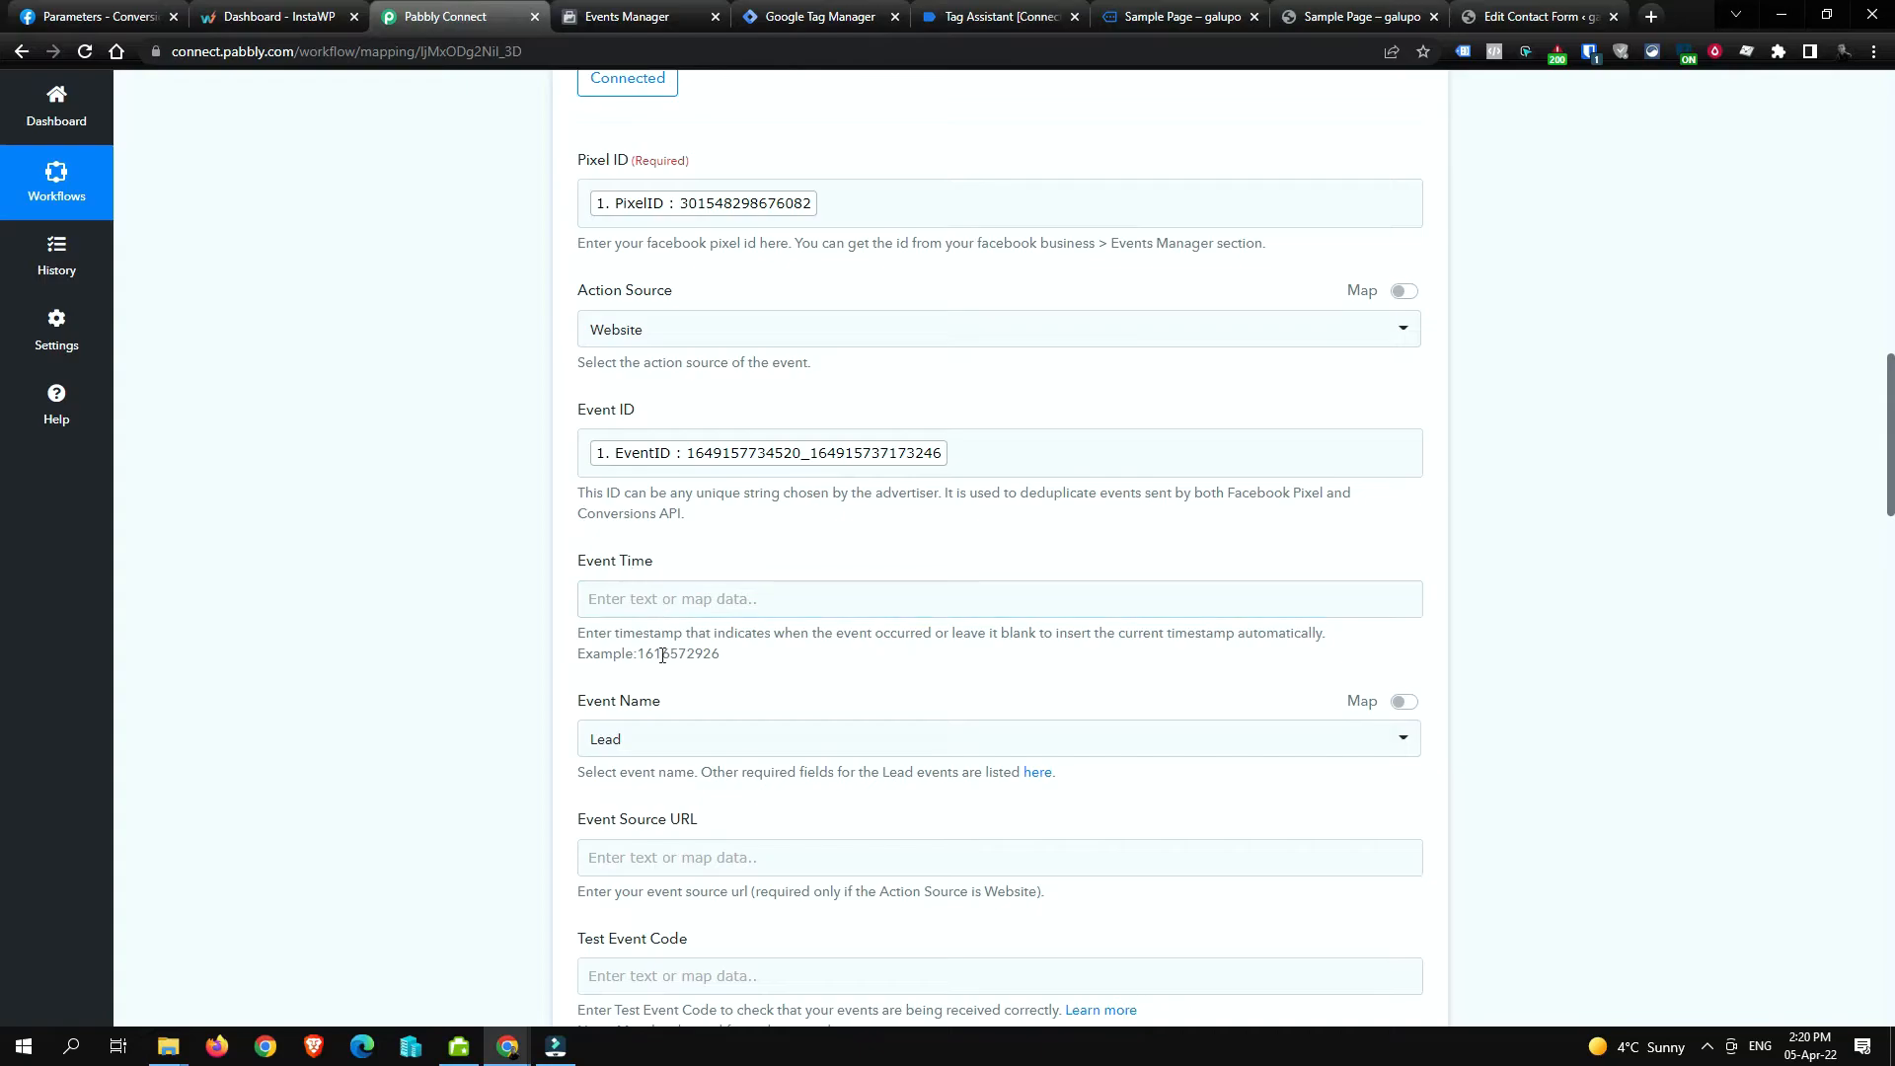
pyautogui.moveTo(654, 654); pyautogui.dragTo(1023, 655)
pyautogui.click(920, 673)
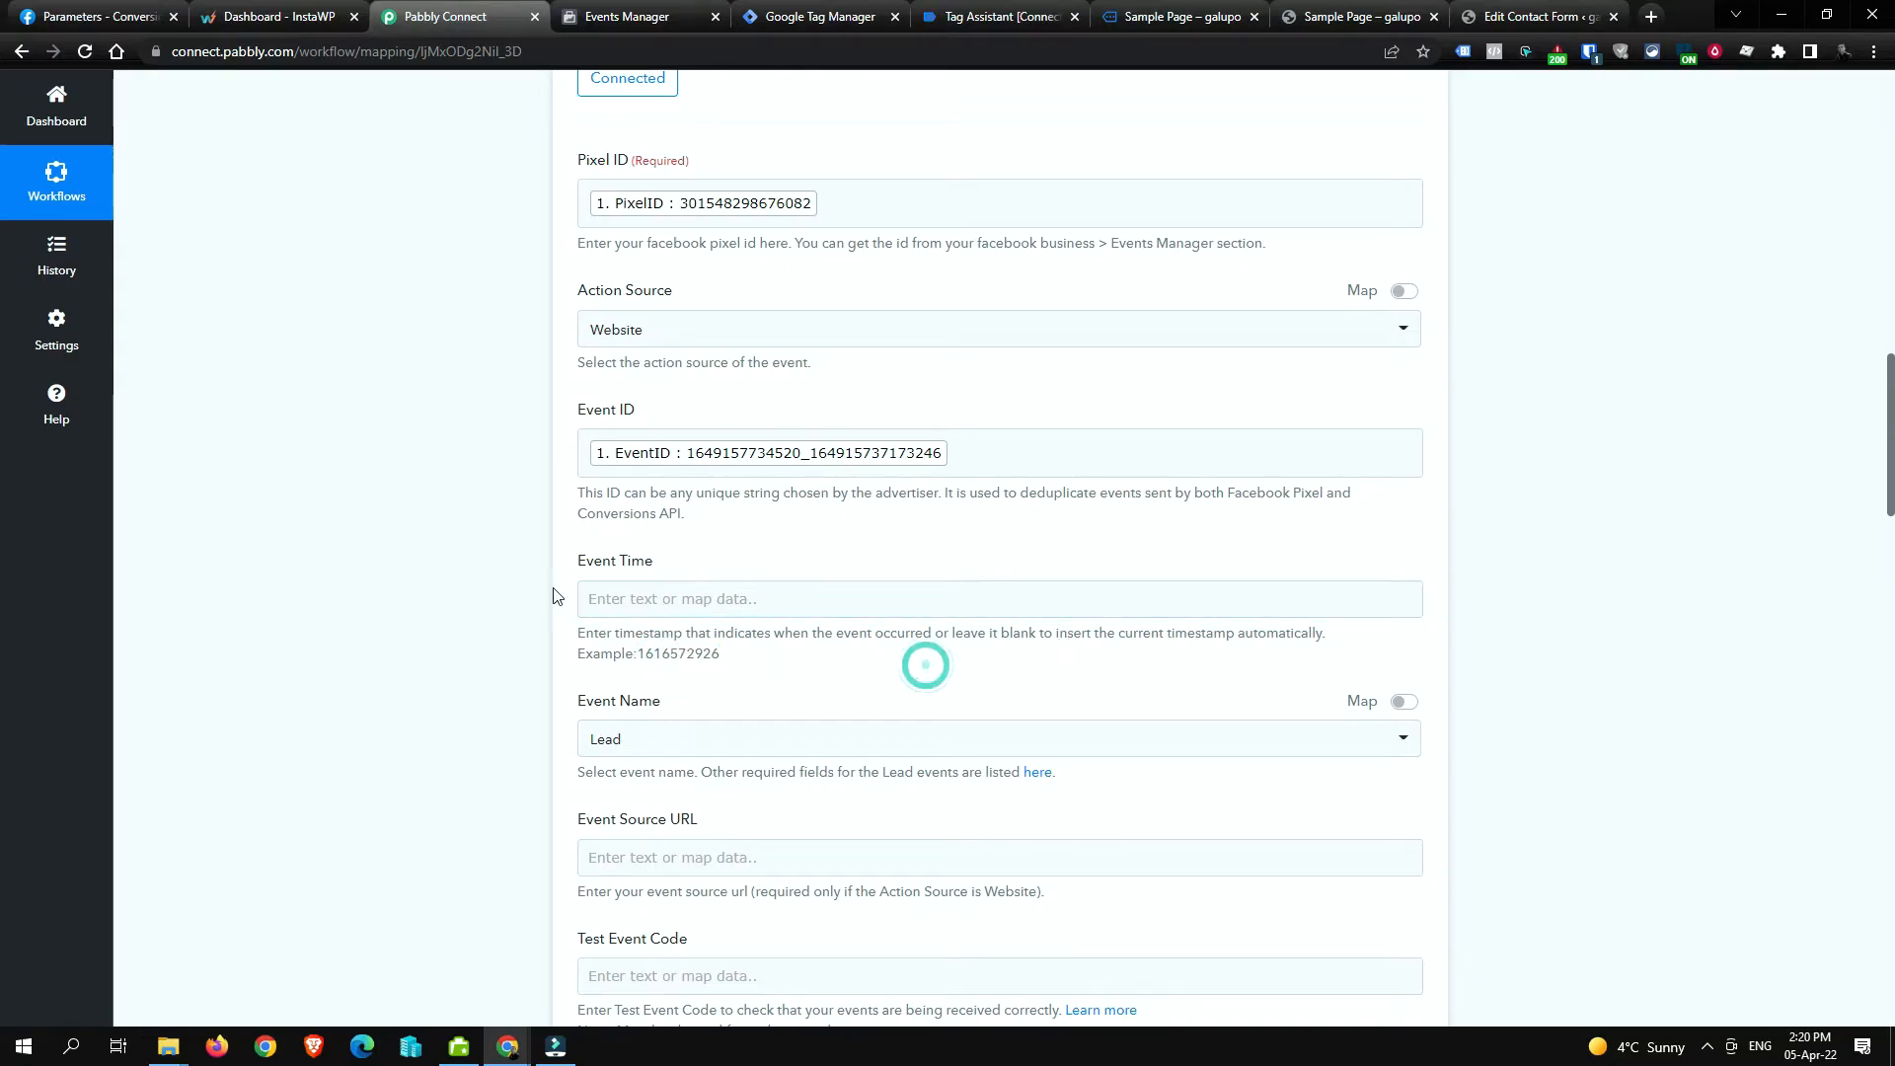
pyautogui.moveTo(614, 632); pyautogui.dragTo(1050, 634)
pyautogui.click(1049, 634)
pyautogui.click(953, 669)
pyautogui.scroll(-2, 955, 673)
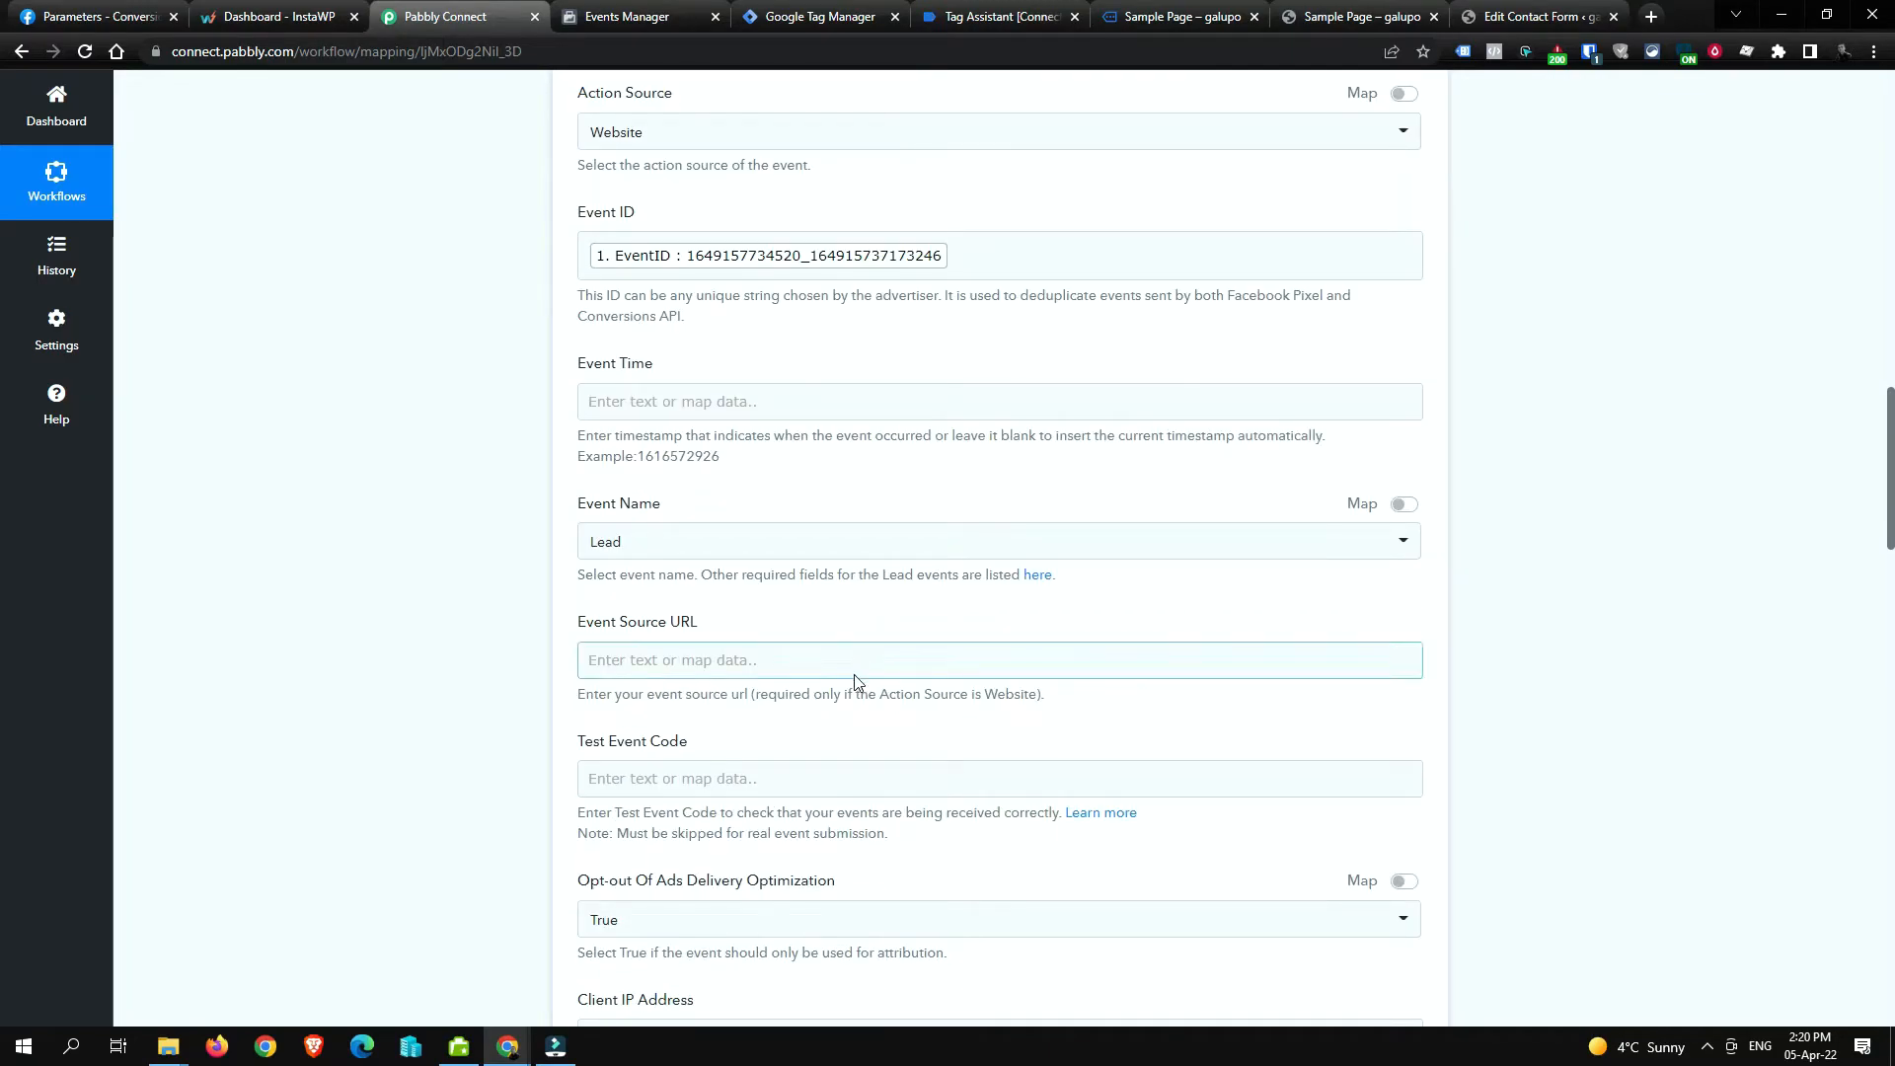
pyautogui.scroll(15, 846, 423)
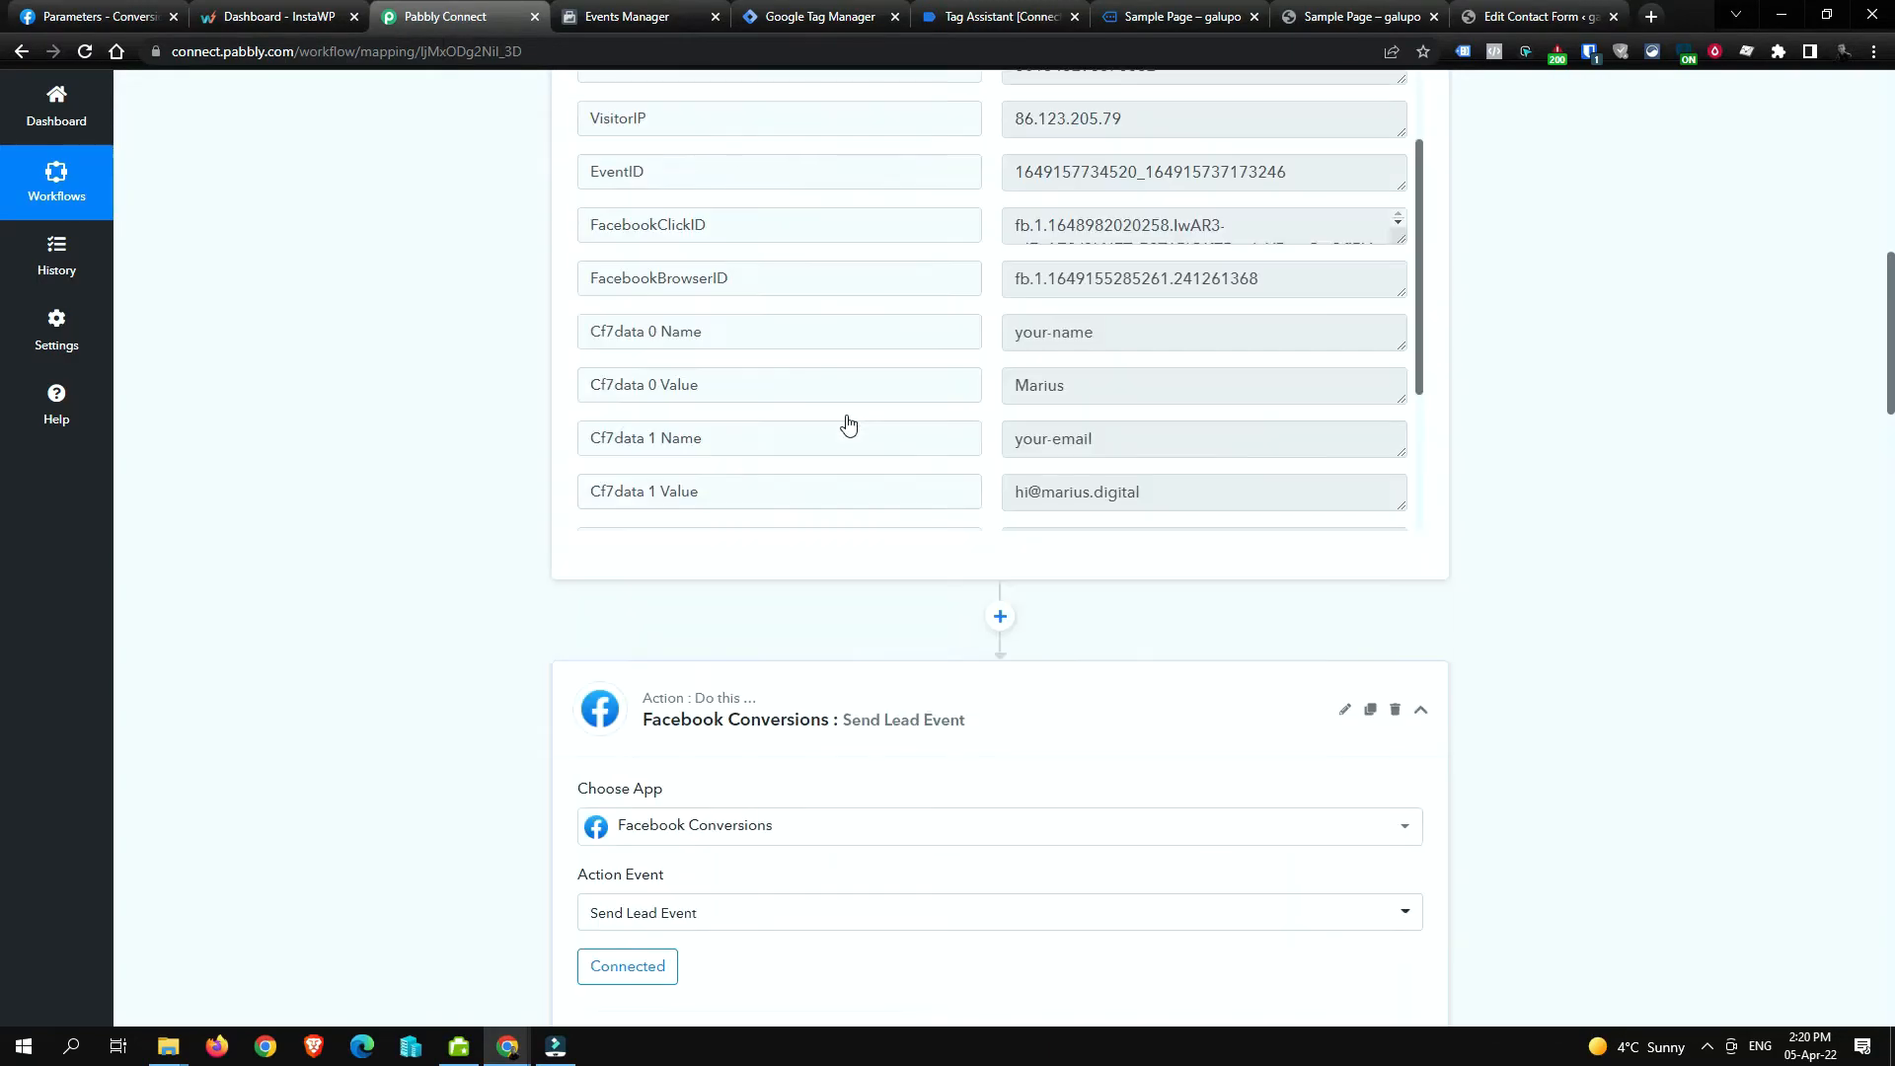
pyautogui.scroll(-1, 804, 740)
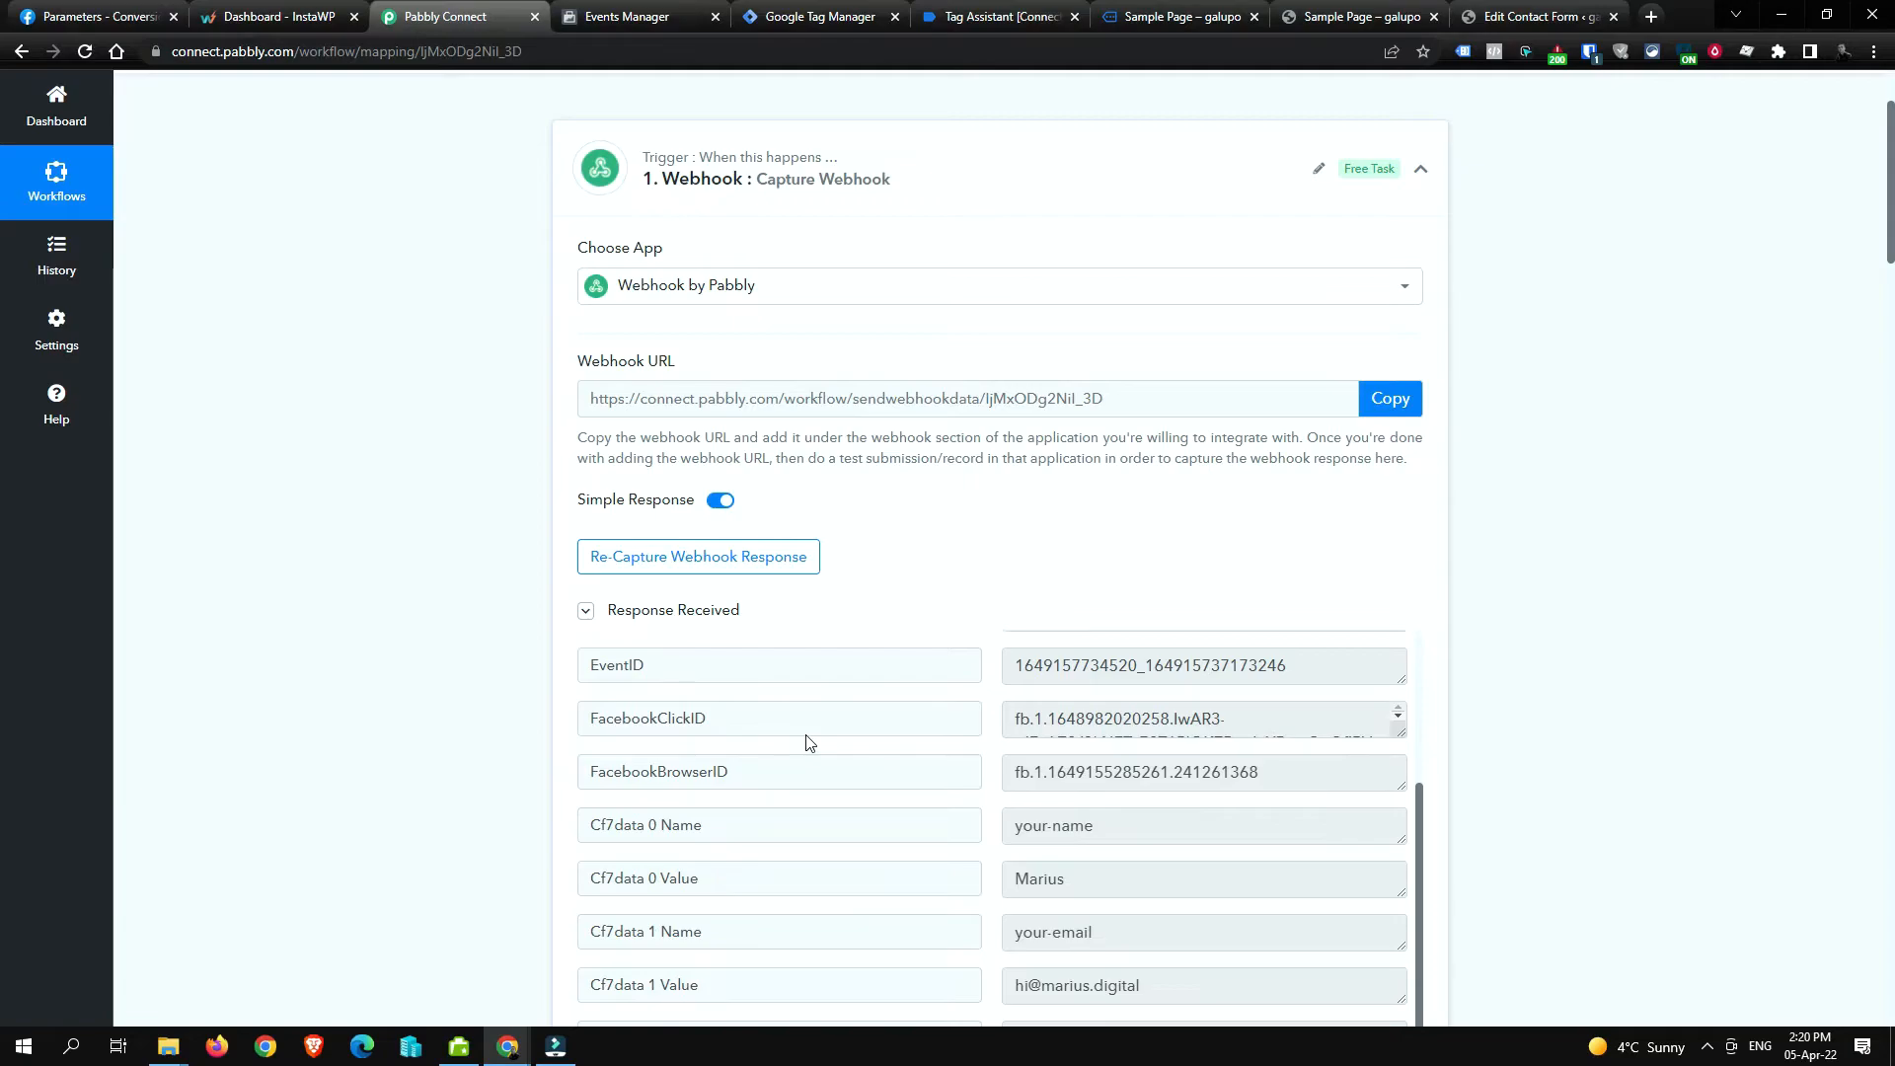
pyautogui.scroll(3, 952, 744)
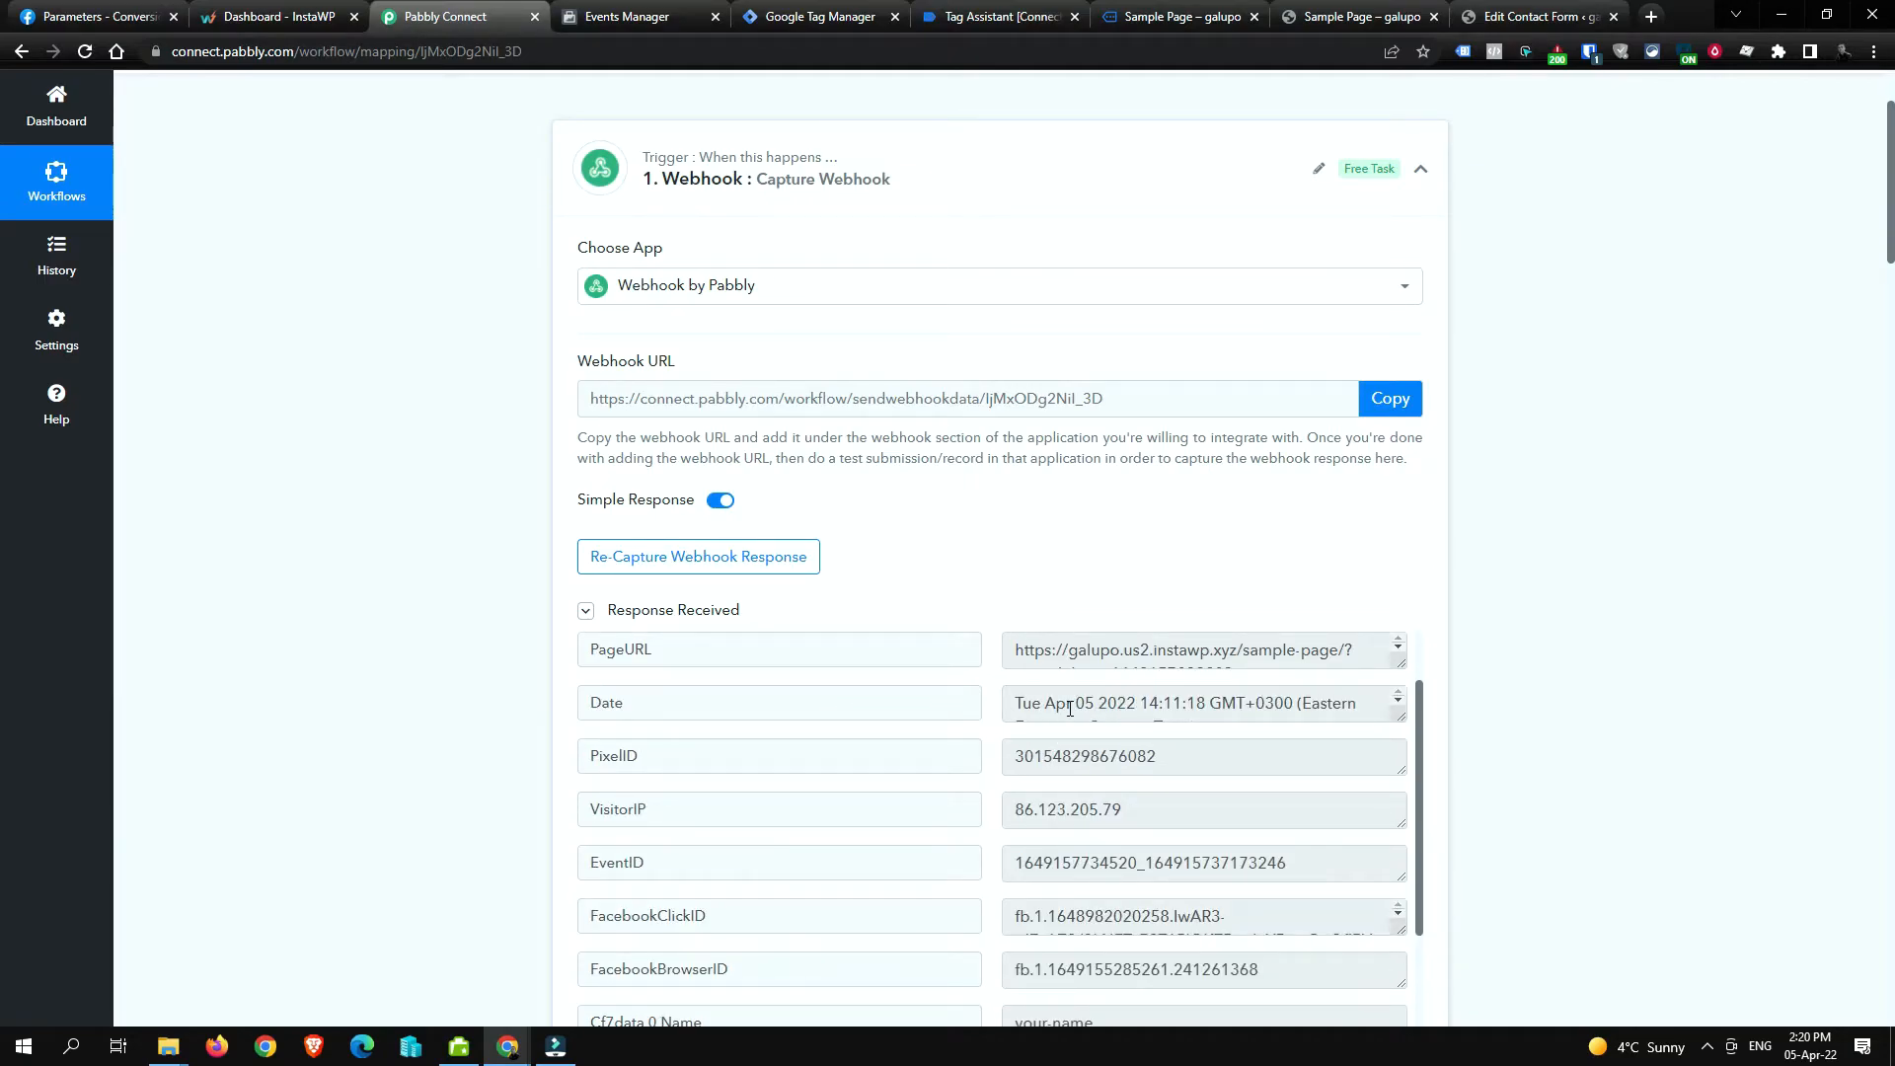
pyautogui.scroll(-1, 1036, 716)
pyautogui.scroll(1, 1044, 718)
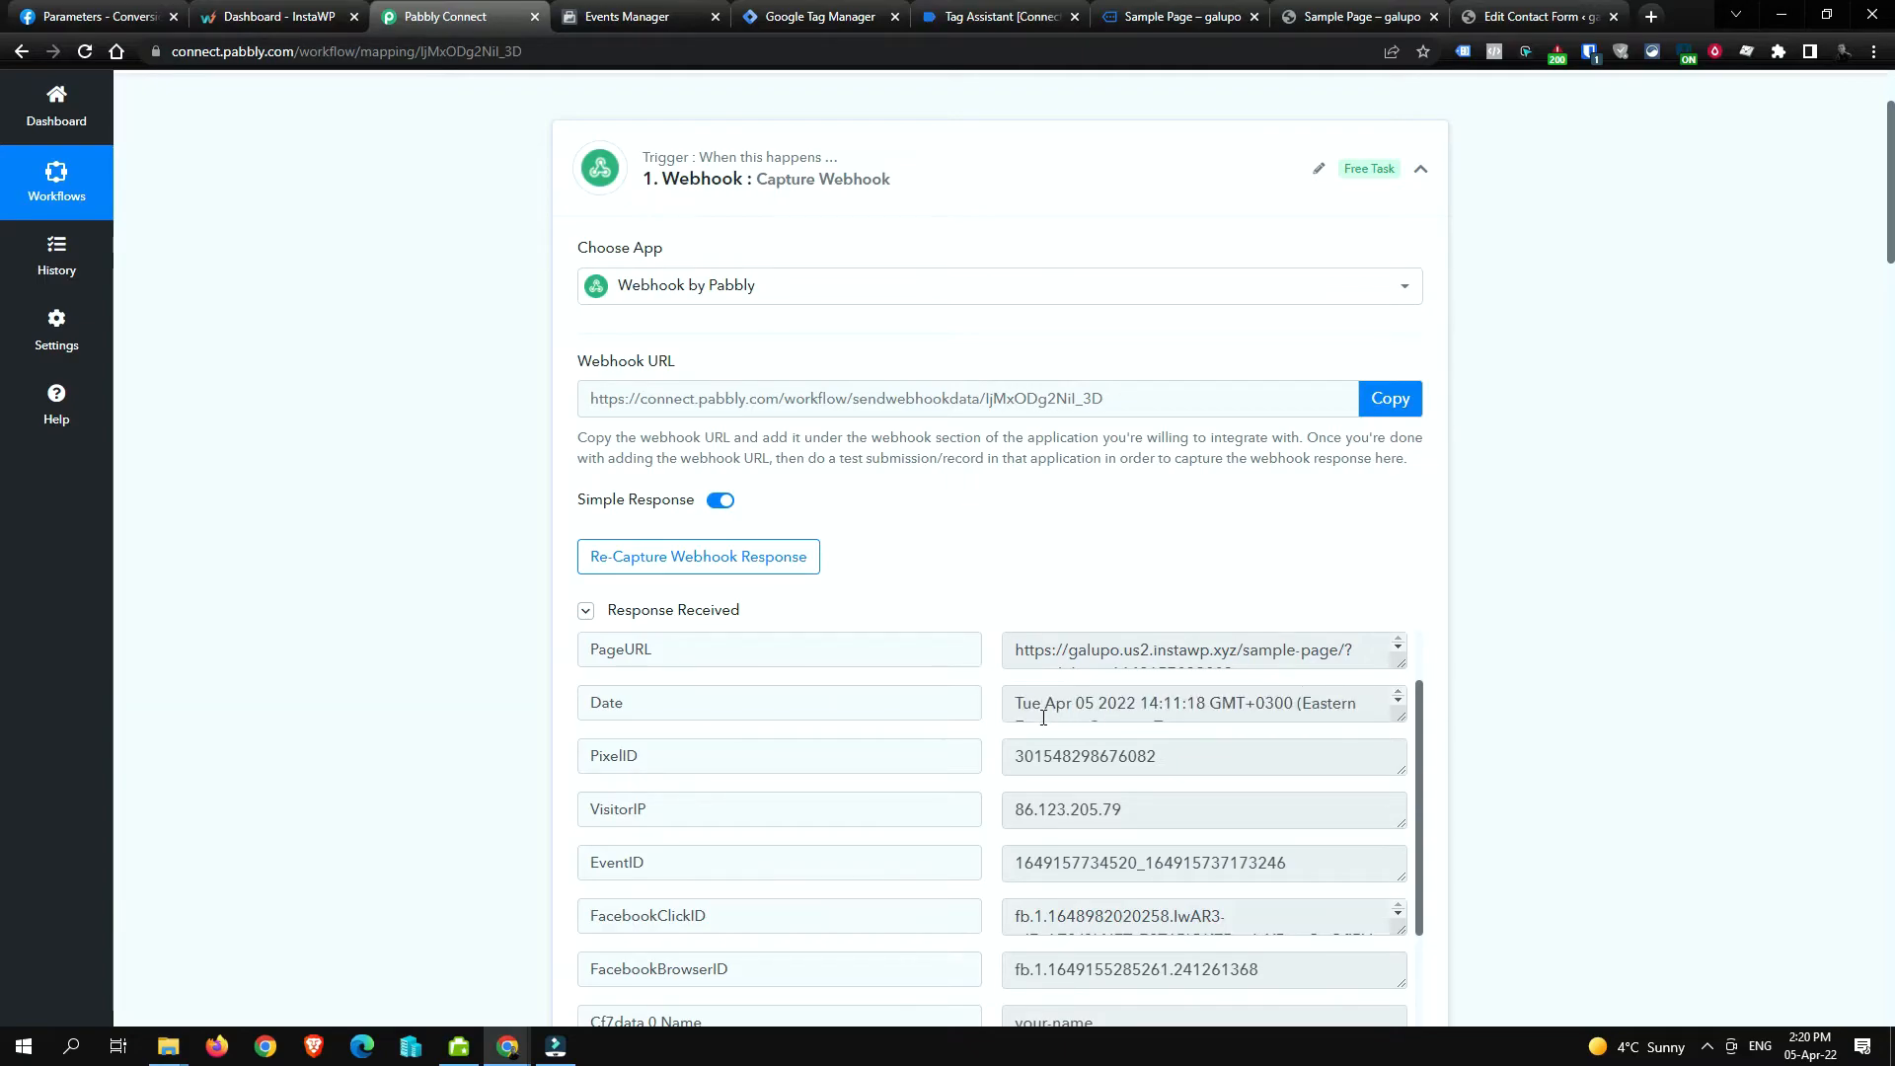
pyautogui.scroll(-5, 450, 704)
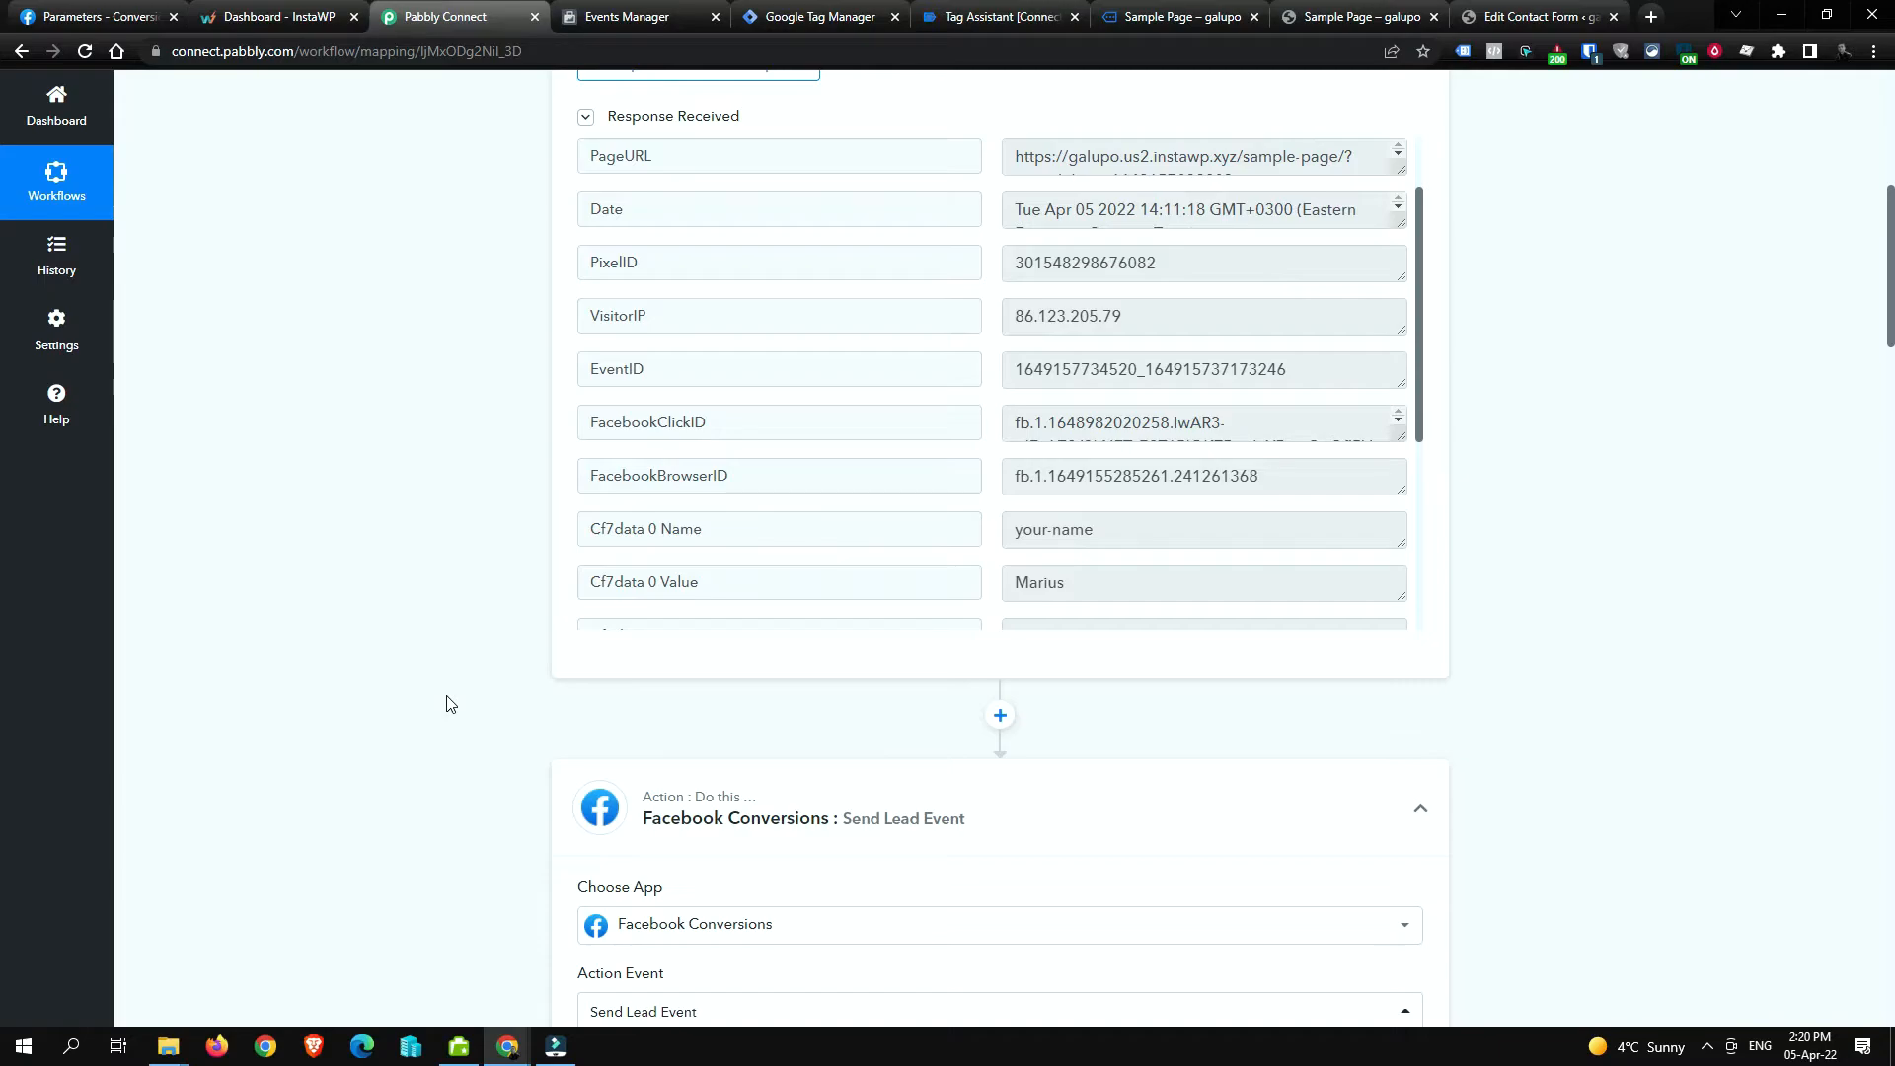
pyautogui.scroll(-6, 450, 704)
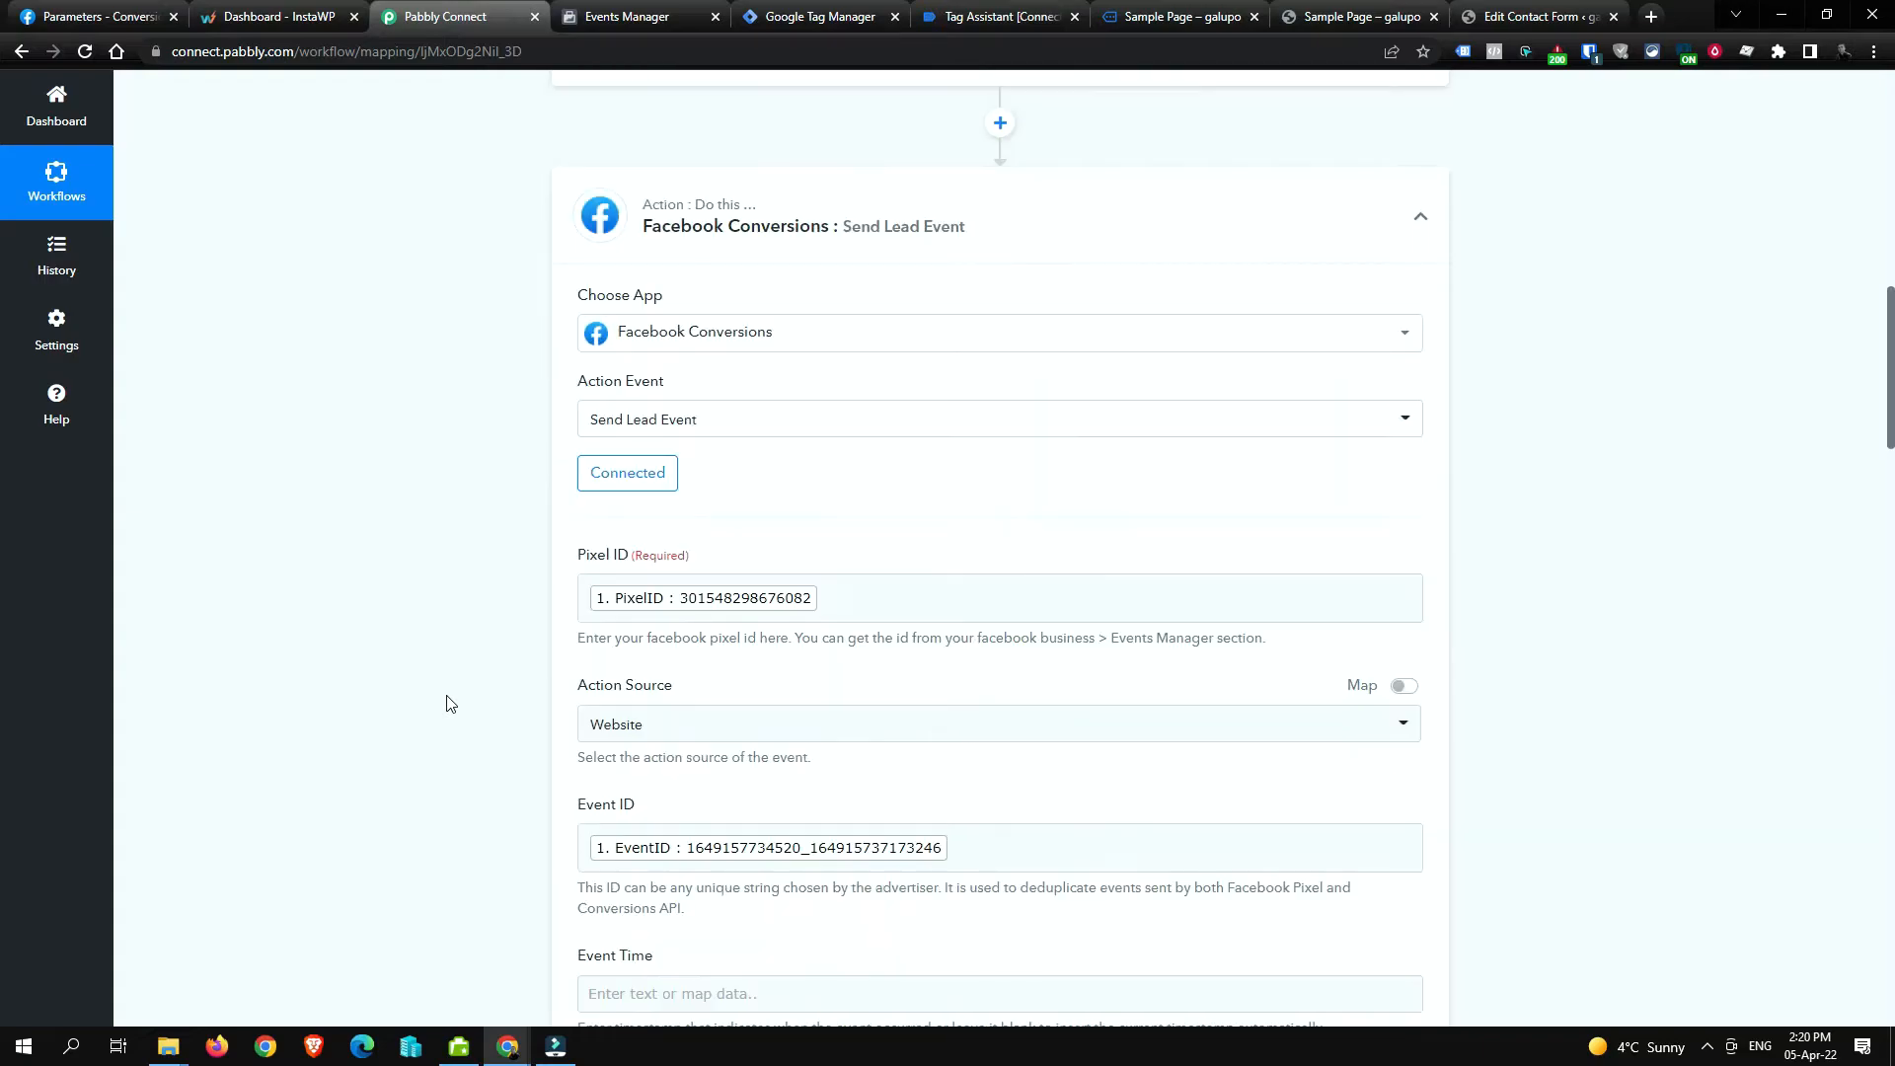
pyautogui.scroll(-3, 450, 704)
pyautogui.click(698, 701)
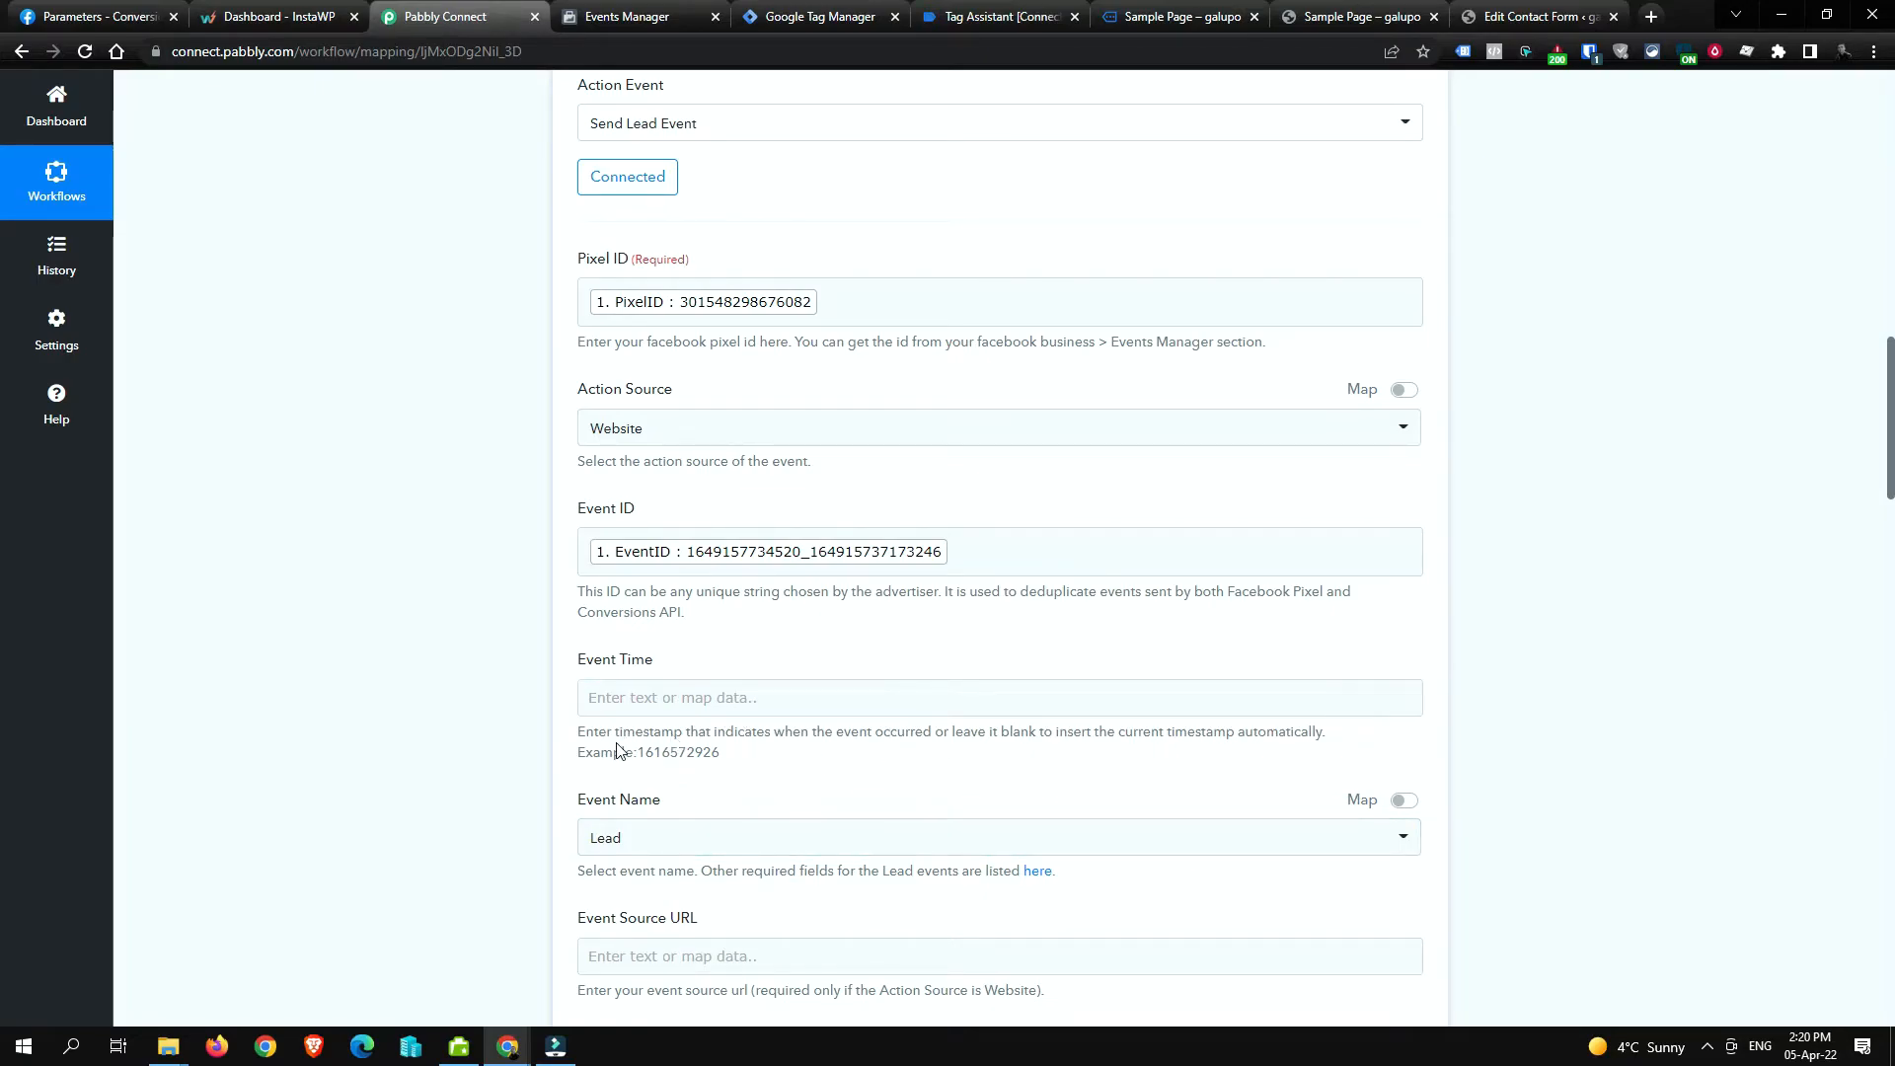
pyautogui.scroll(-2, 375, 707)
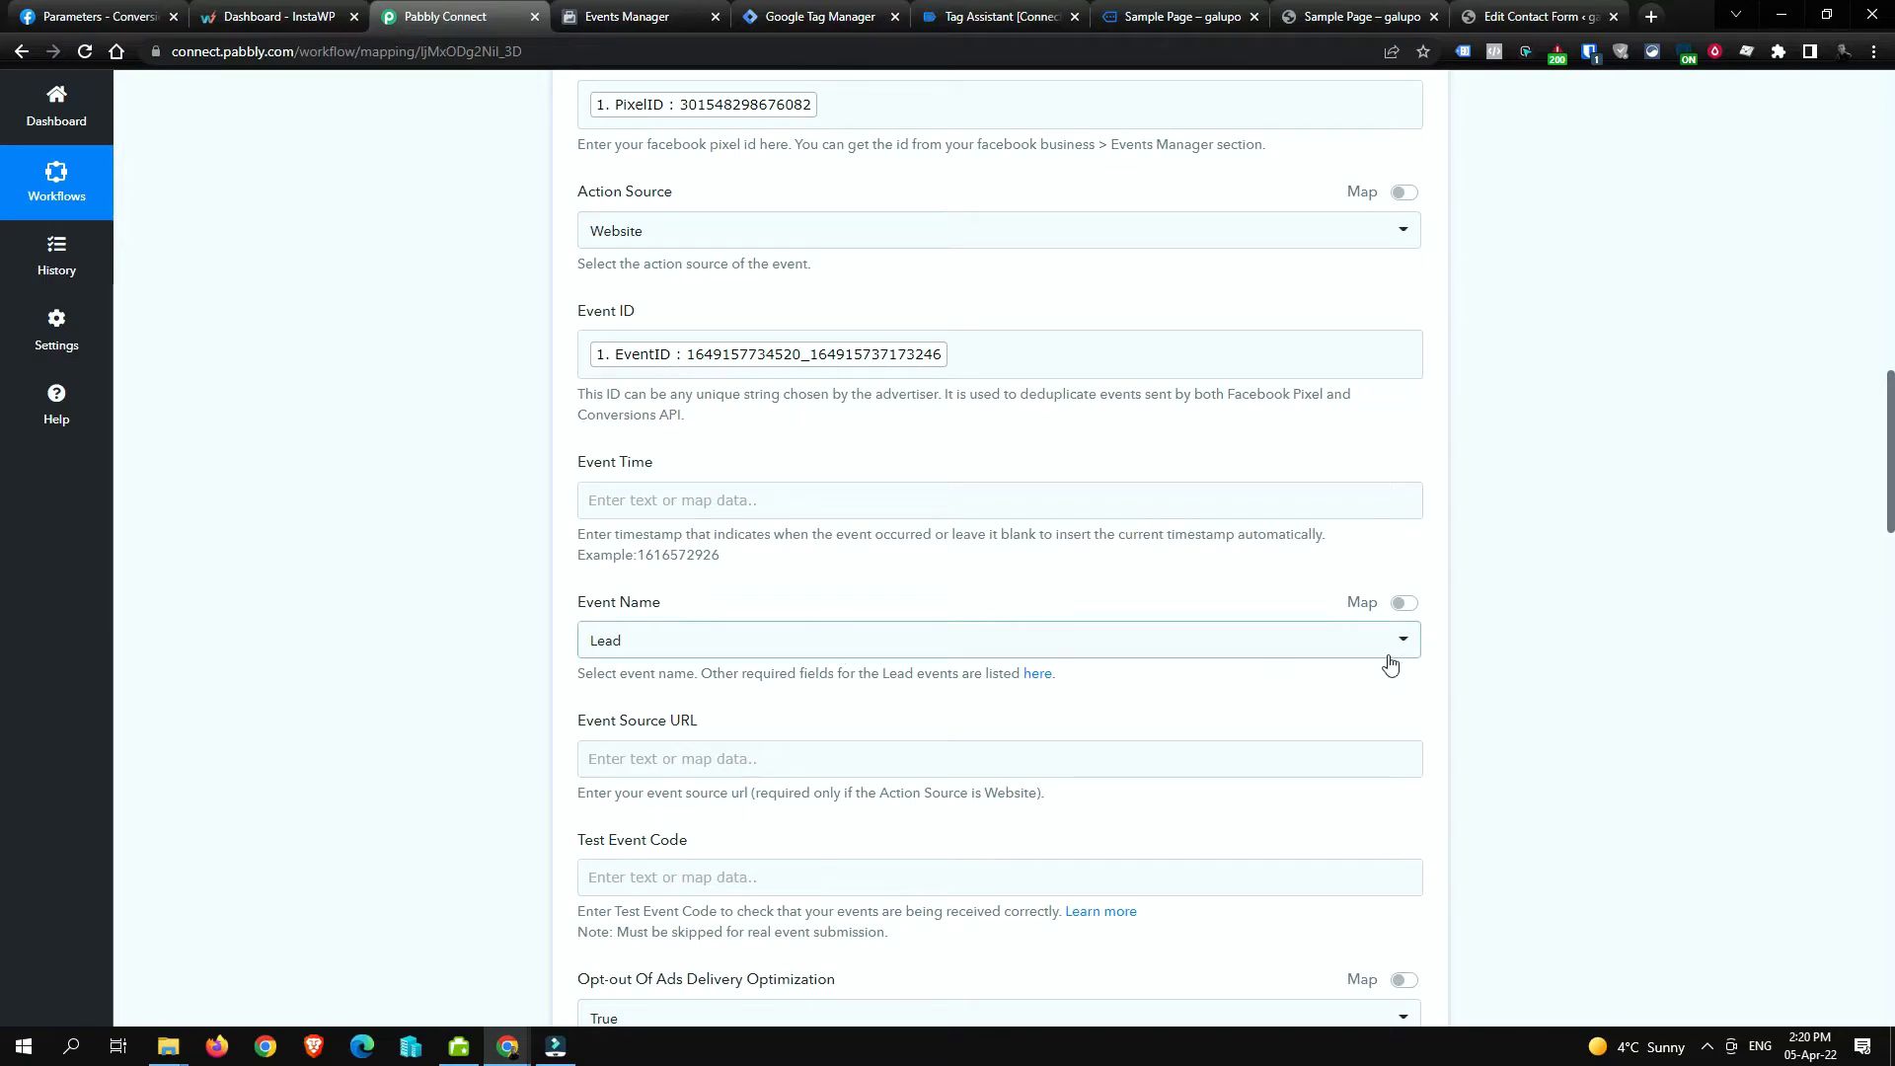
pyautogui.click(1329, 643)
pyautogui.click(1329, 643)
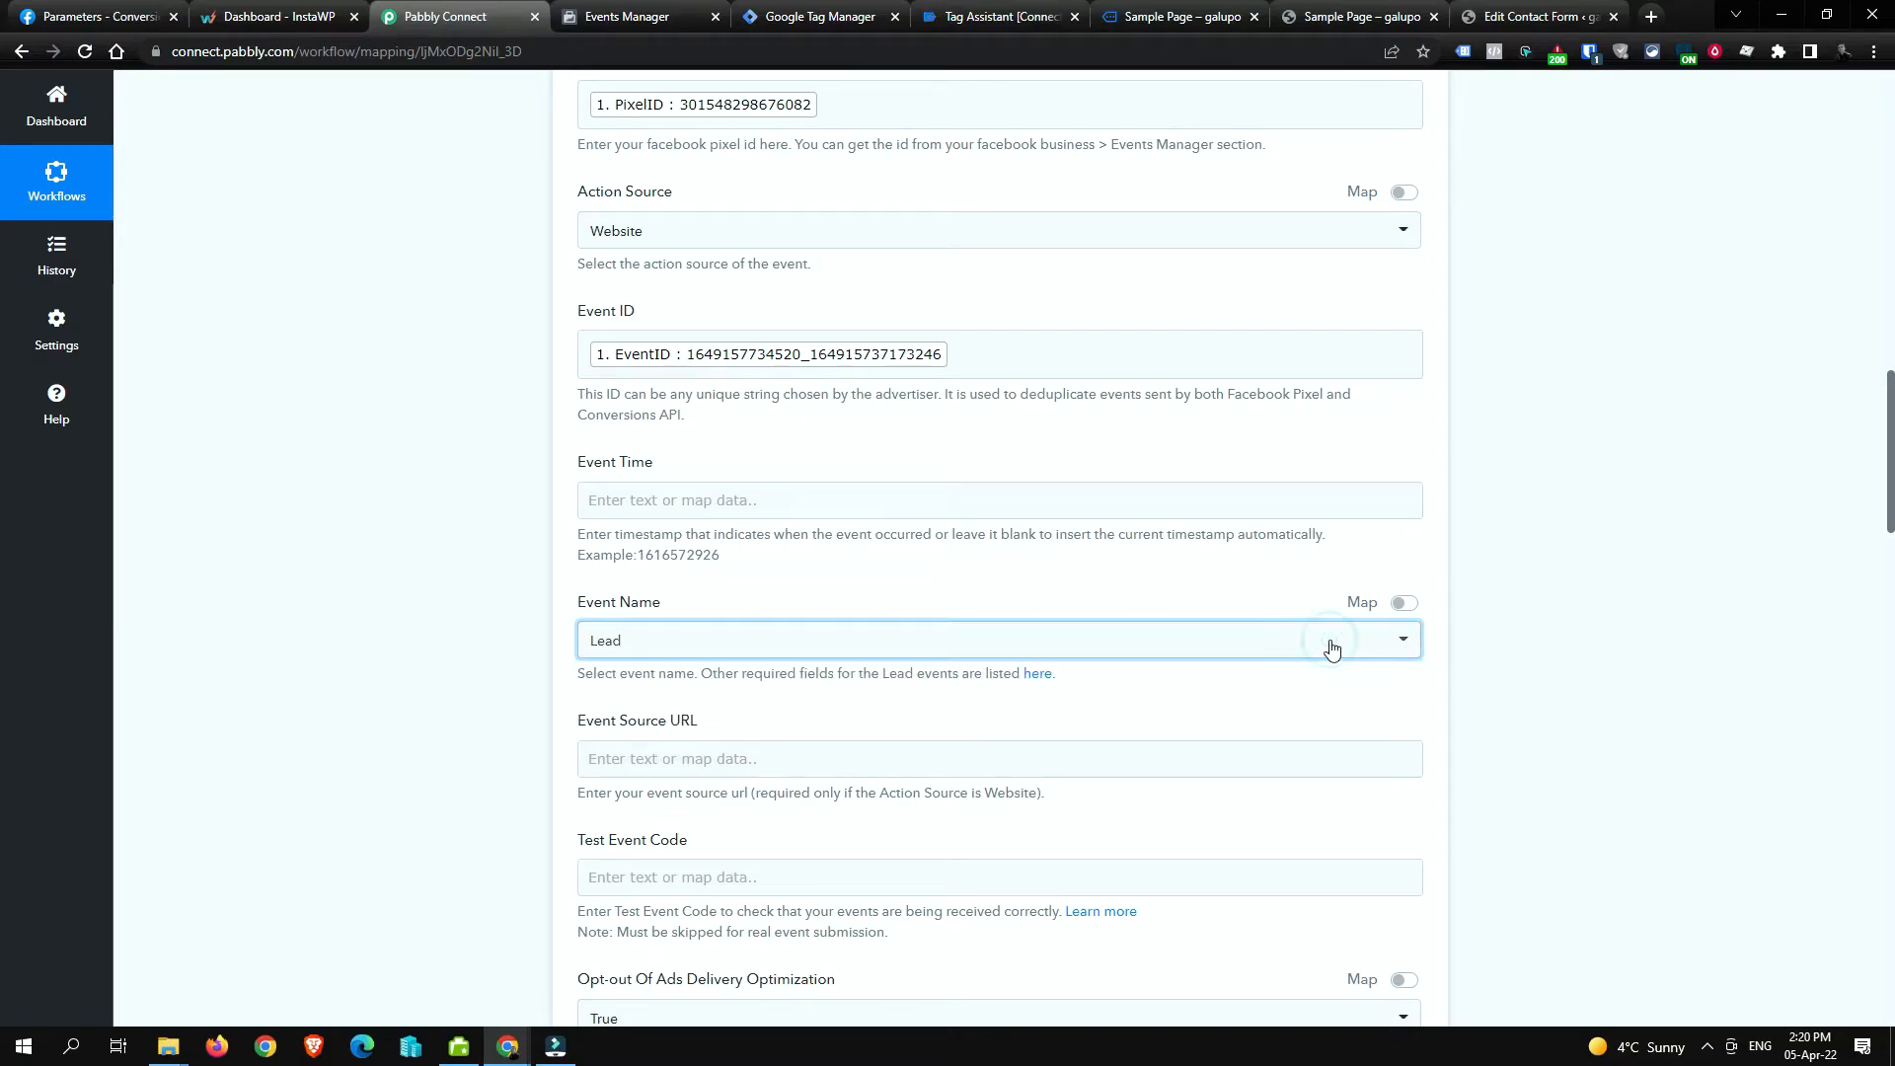
pyautogui.scroll(6, 837, 678)
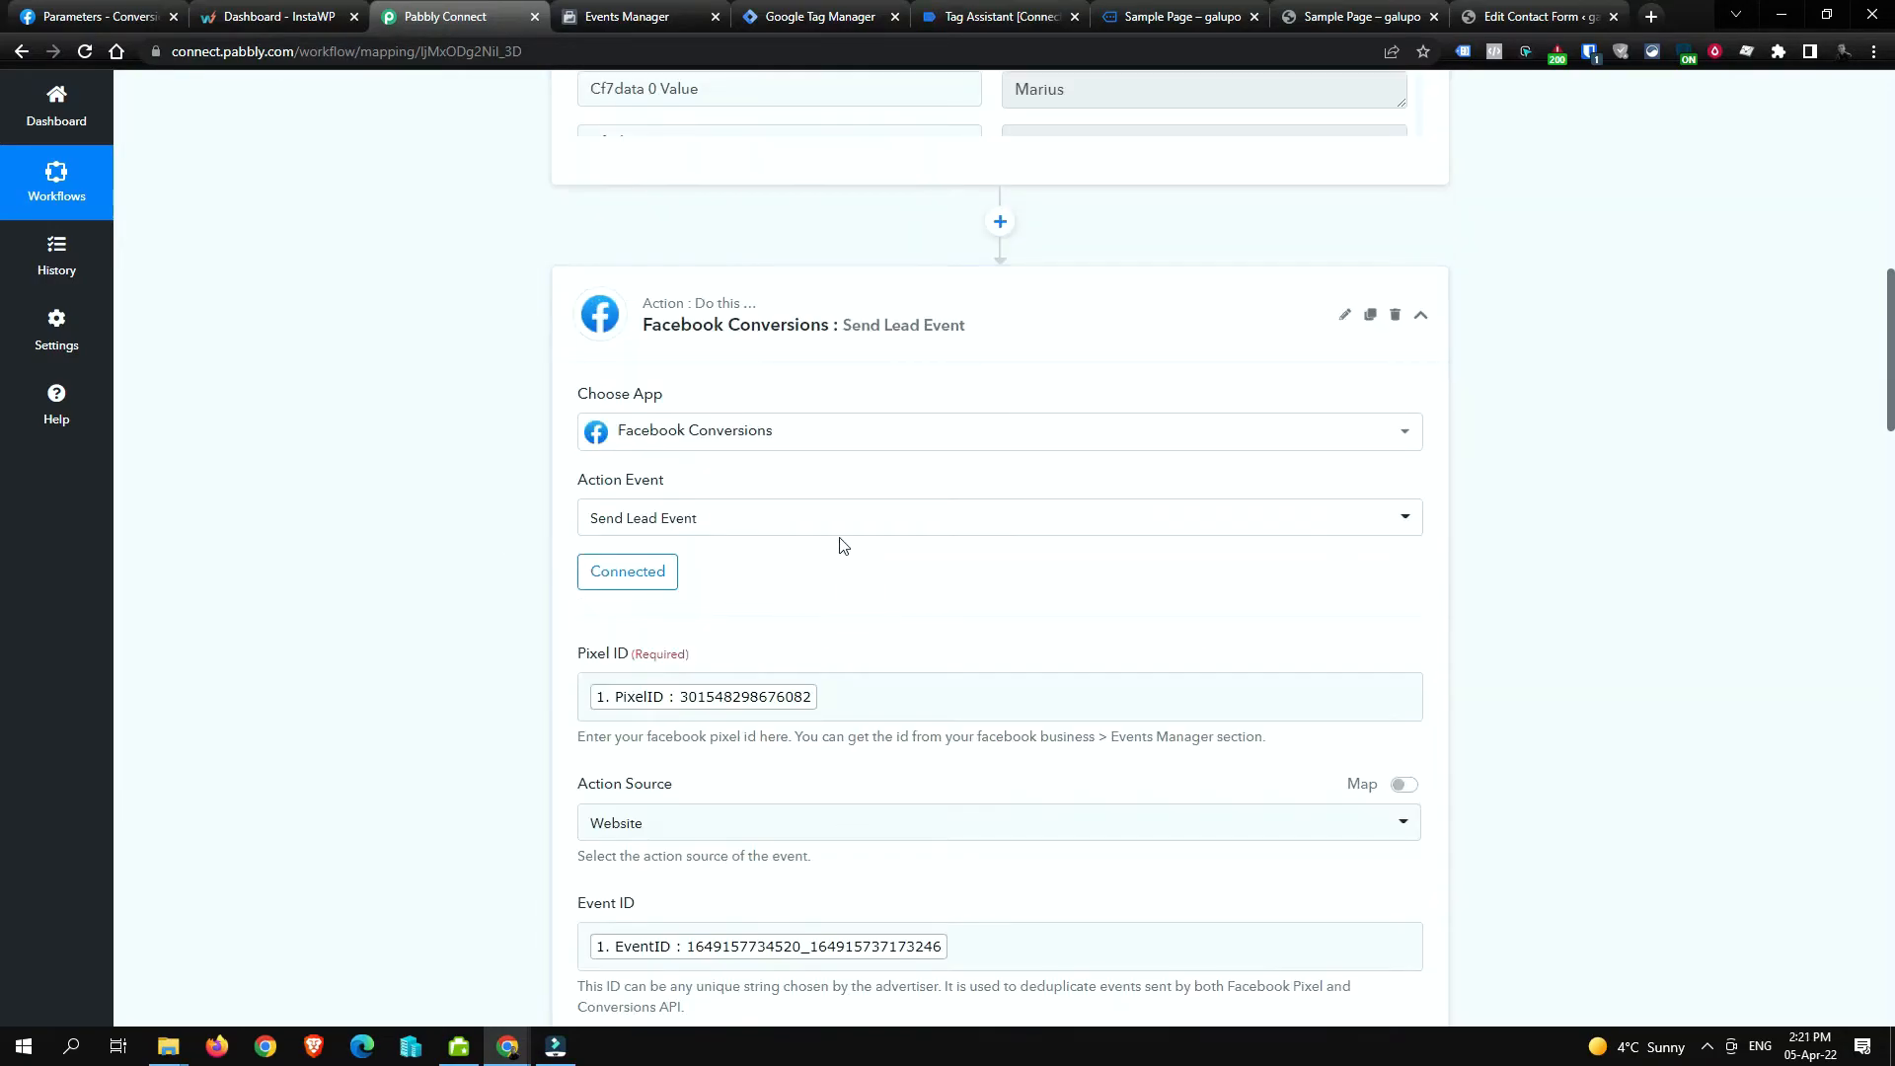
pyautogui.scroll(-4, 538, 526)
pyautogui.scroll(4, 817, 571)
pyautogui.click(800, 534)
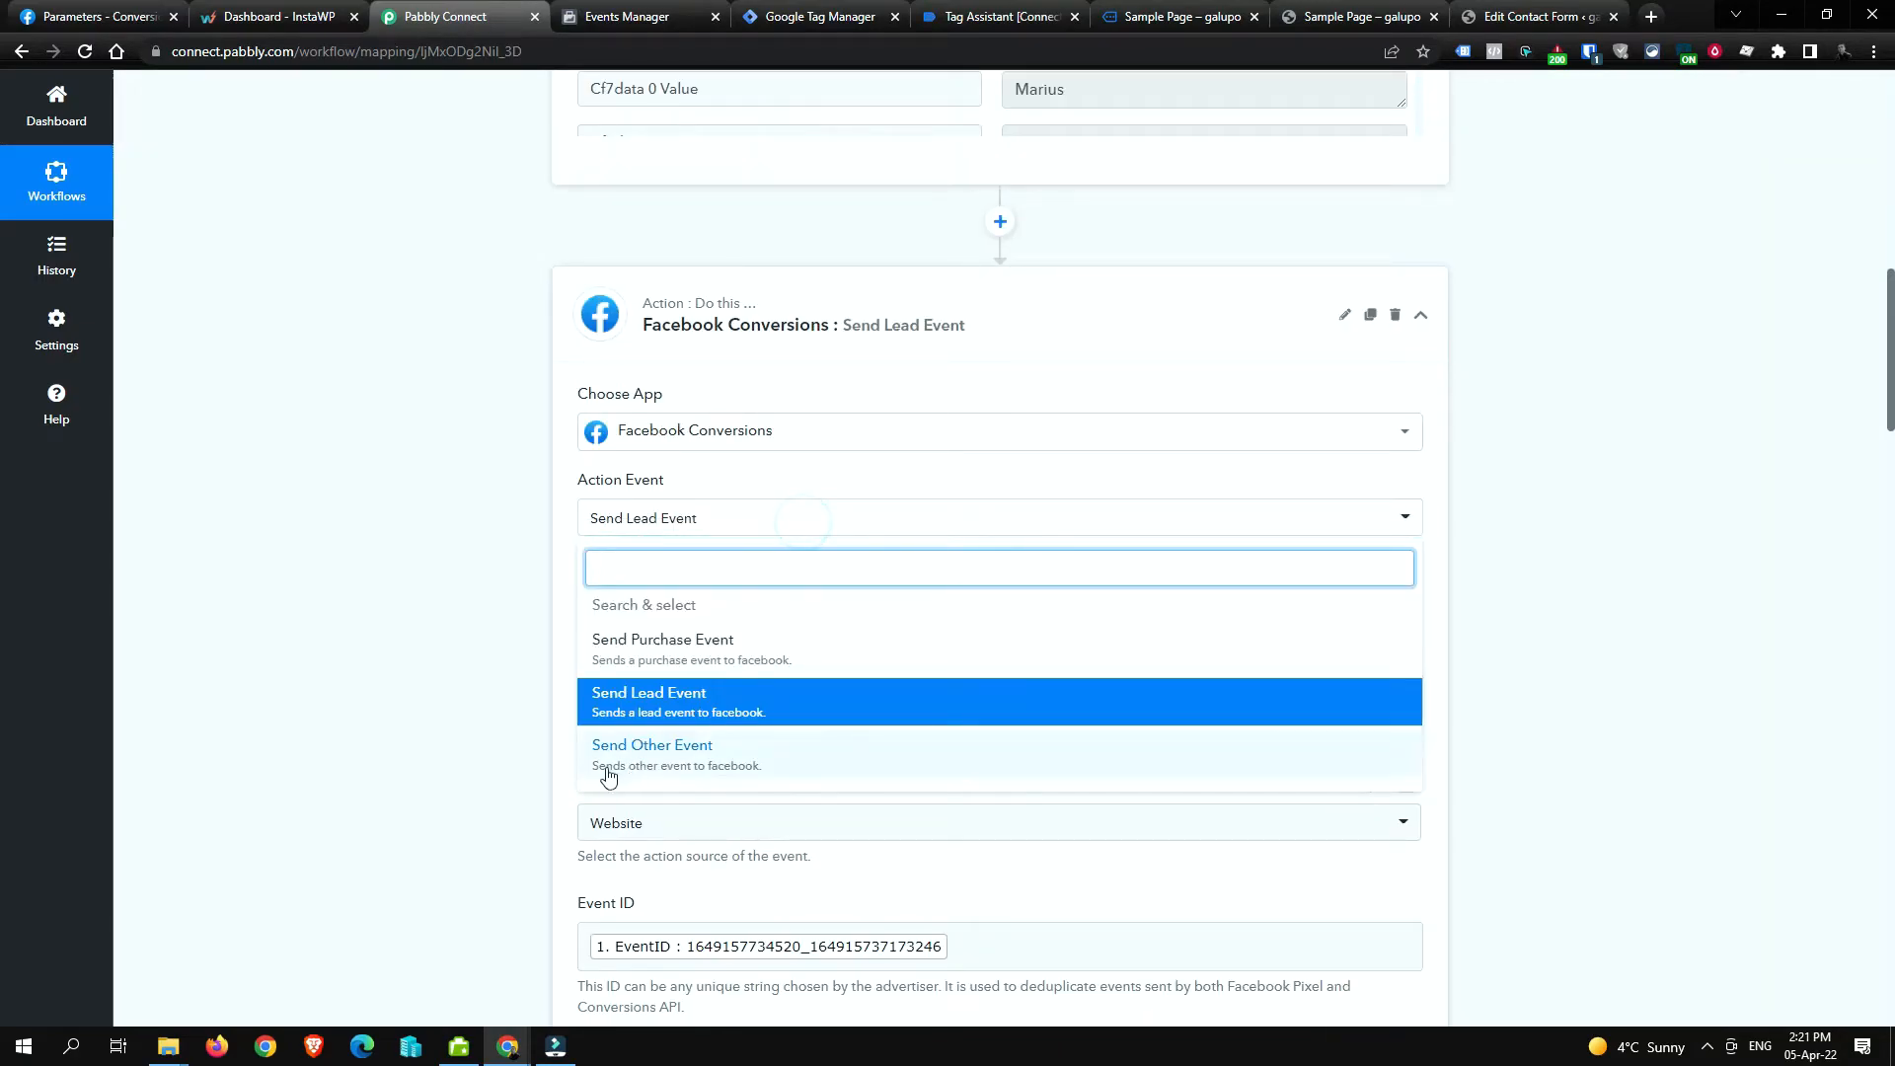
pyautogui.click(331, 574)
pyautogui.scroll(-6, 330, 574)
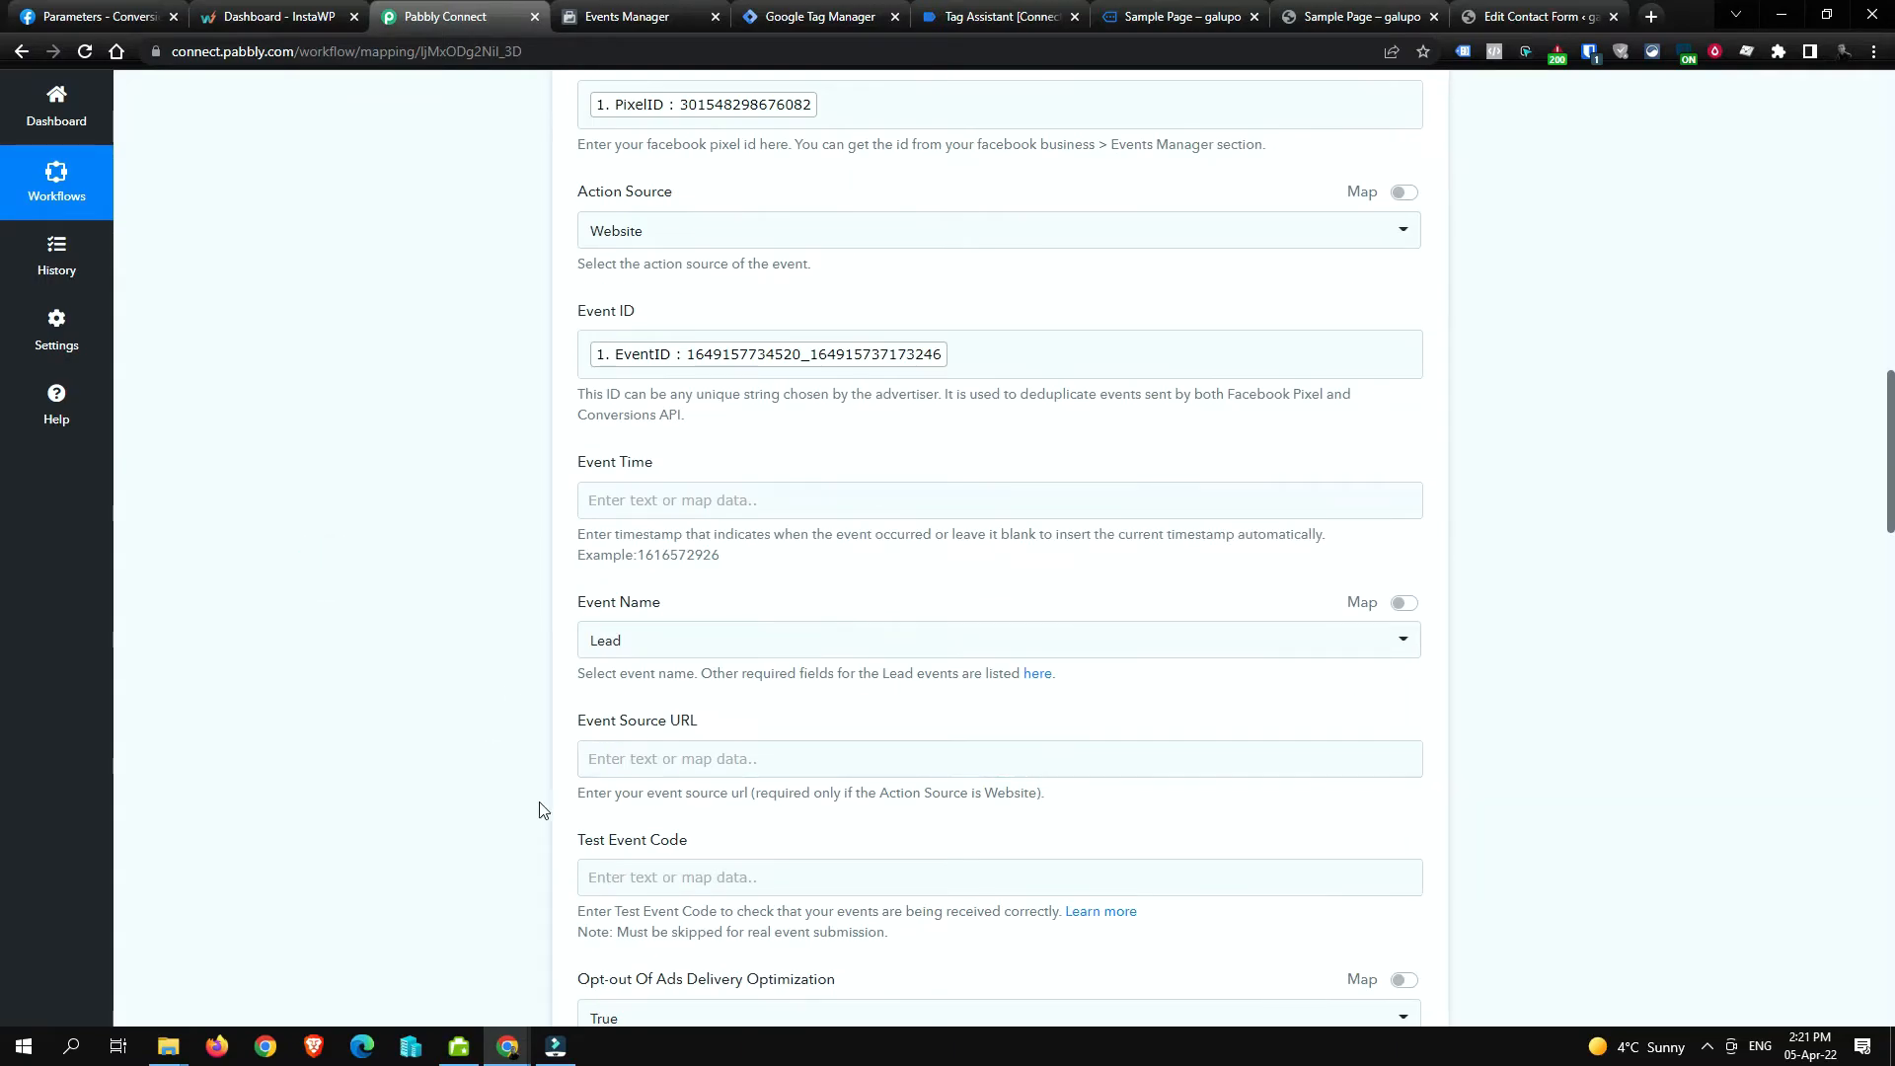
pyautogui.scroll(-2, 851, 726)
# Step: Fill Event Source URL with the PageURL item from the Capture Webhook data
pyautogui.click(863, 563)
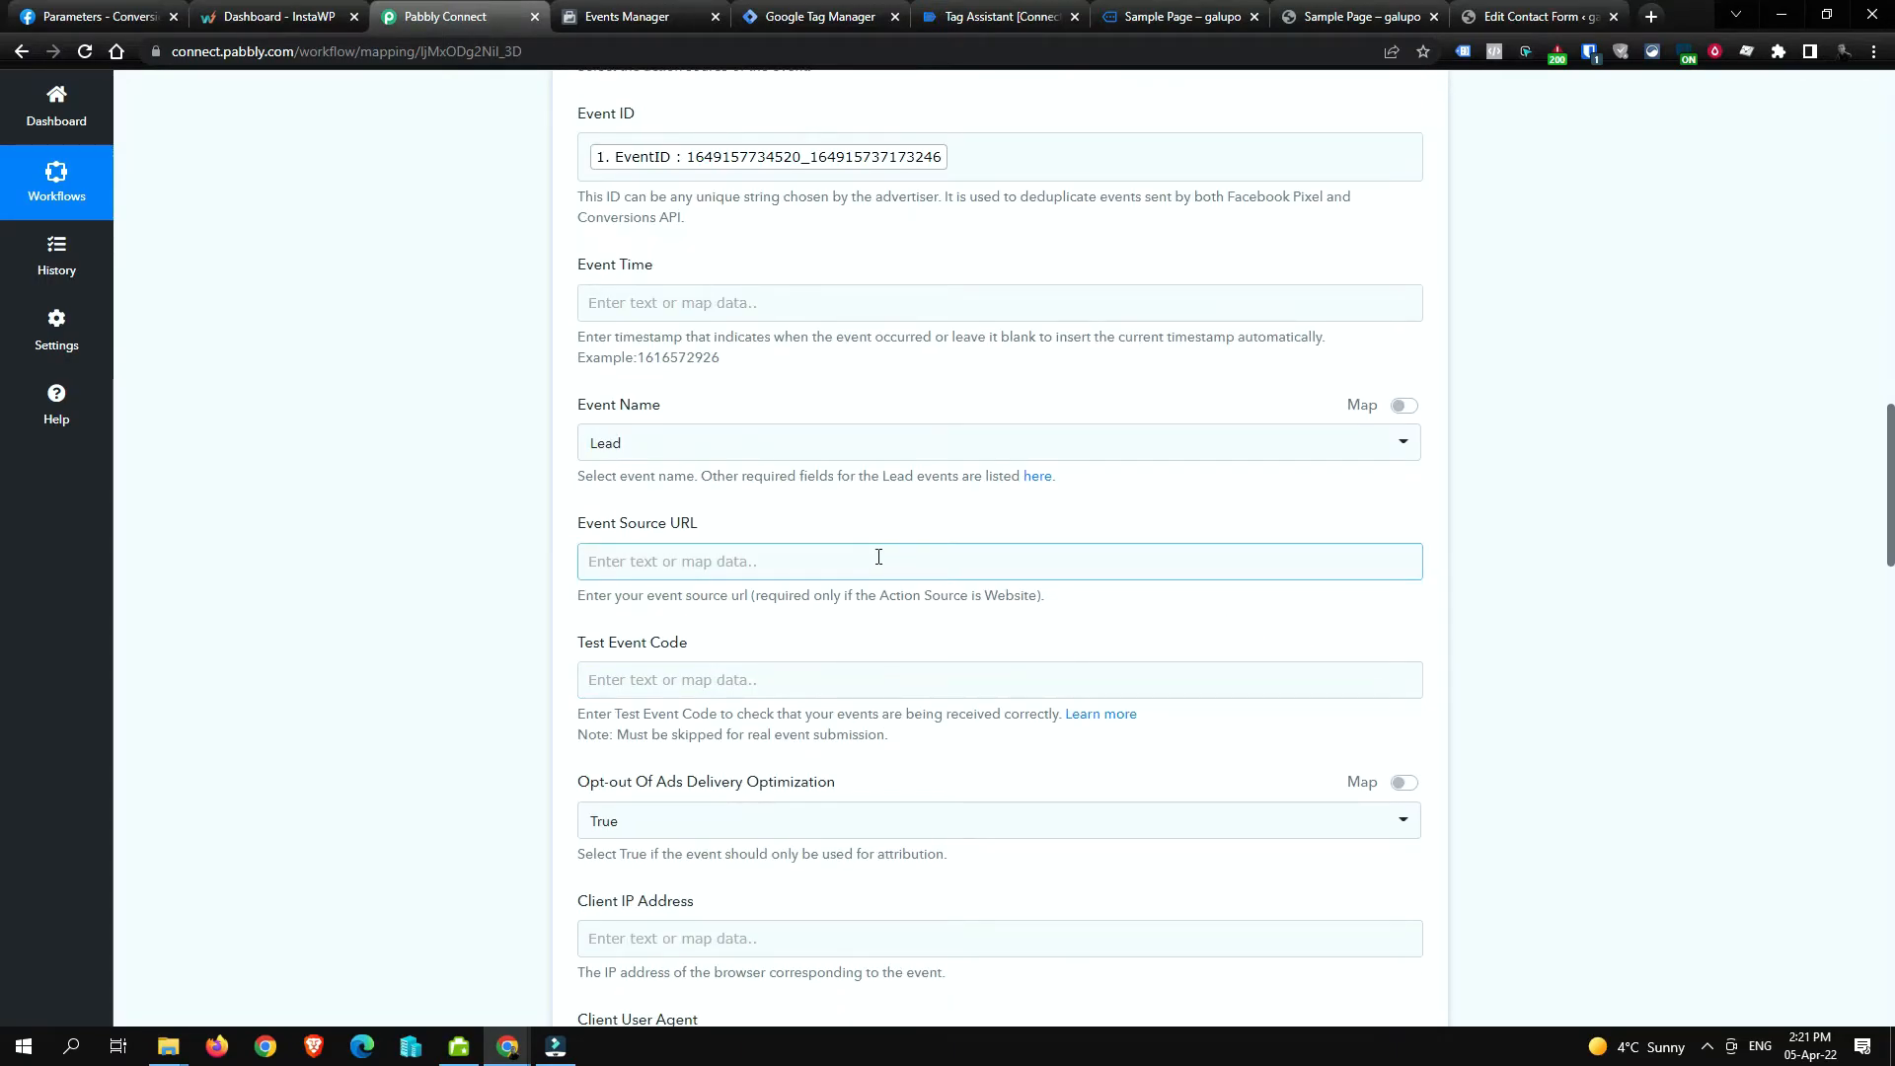
pyautogui.click(988, 571)
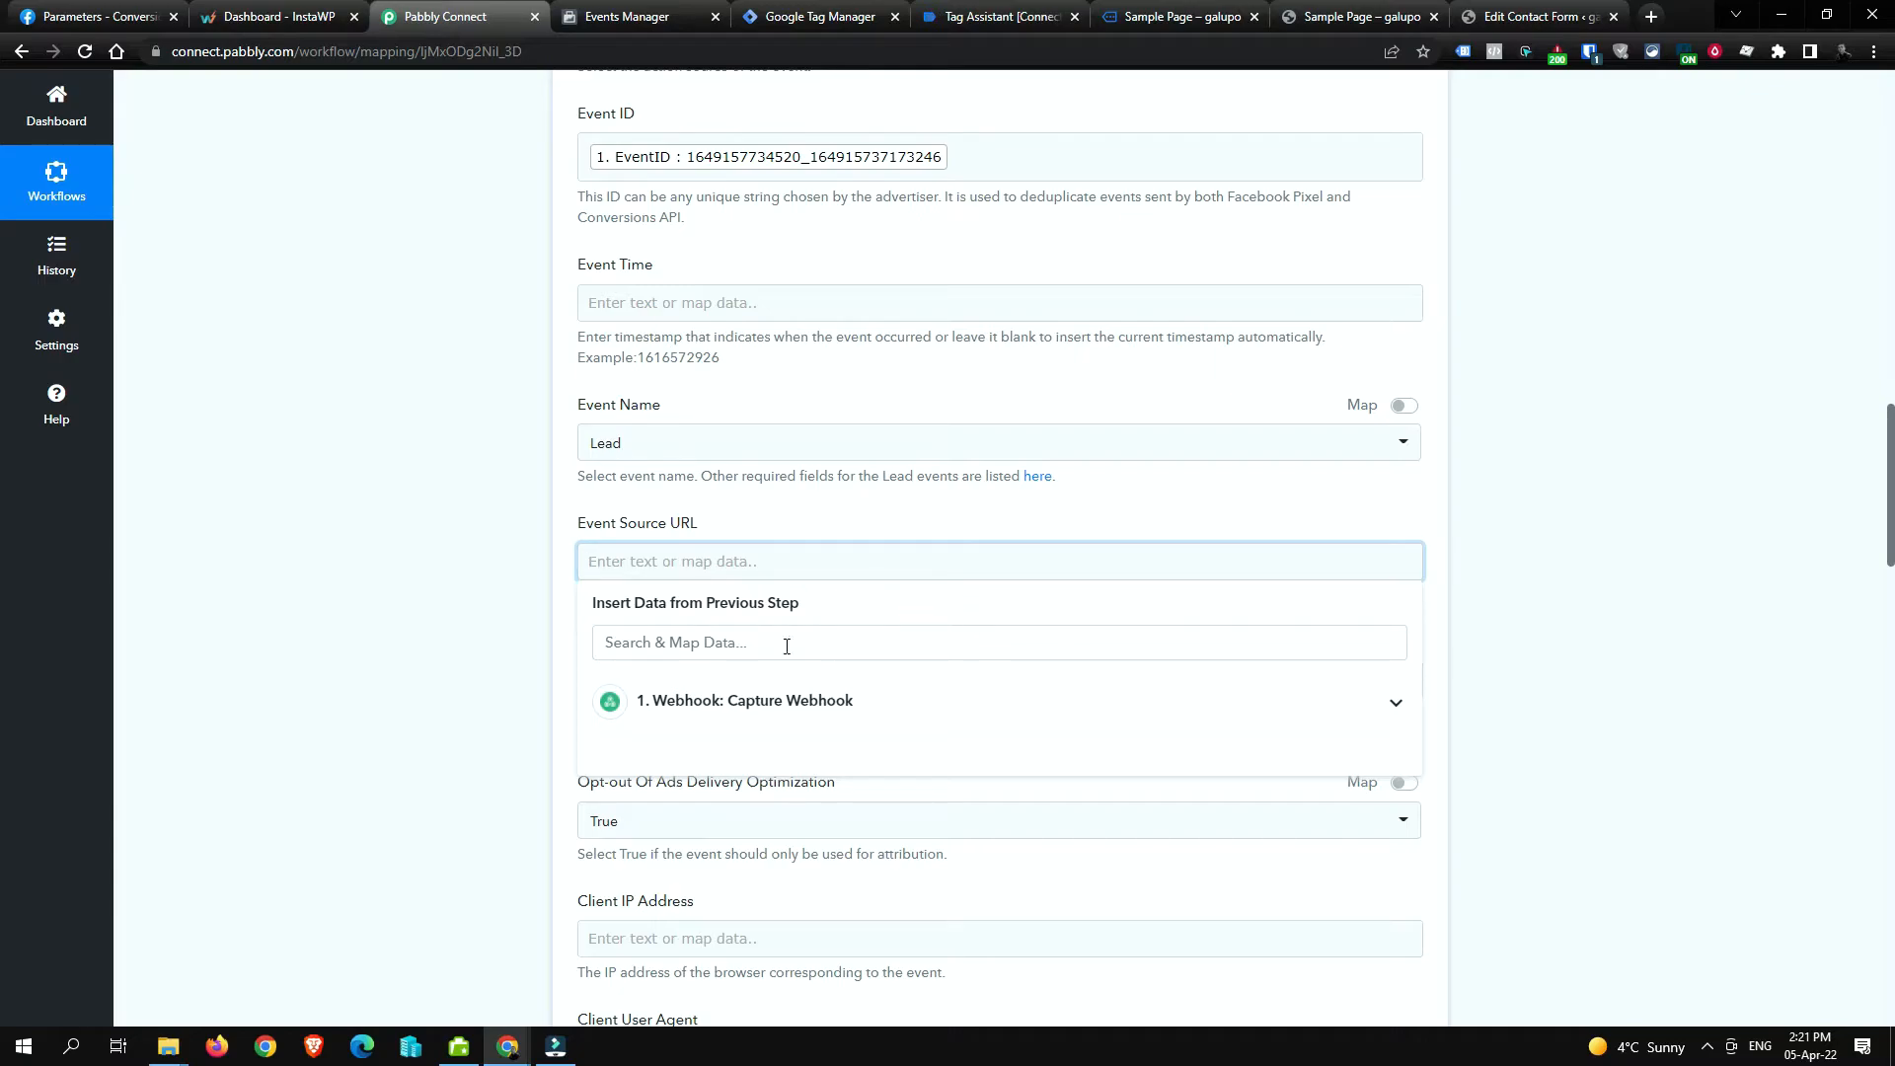
pyautogui.click(868, 701)
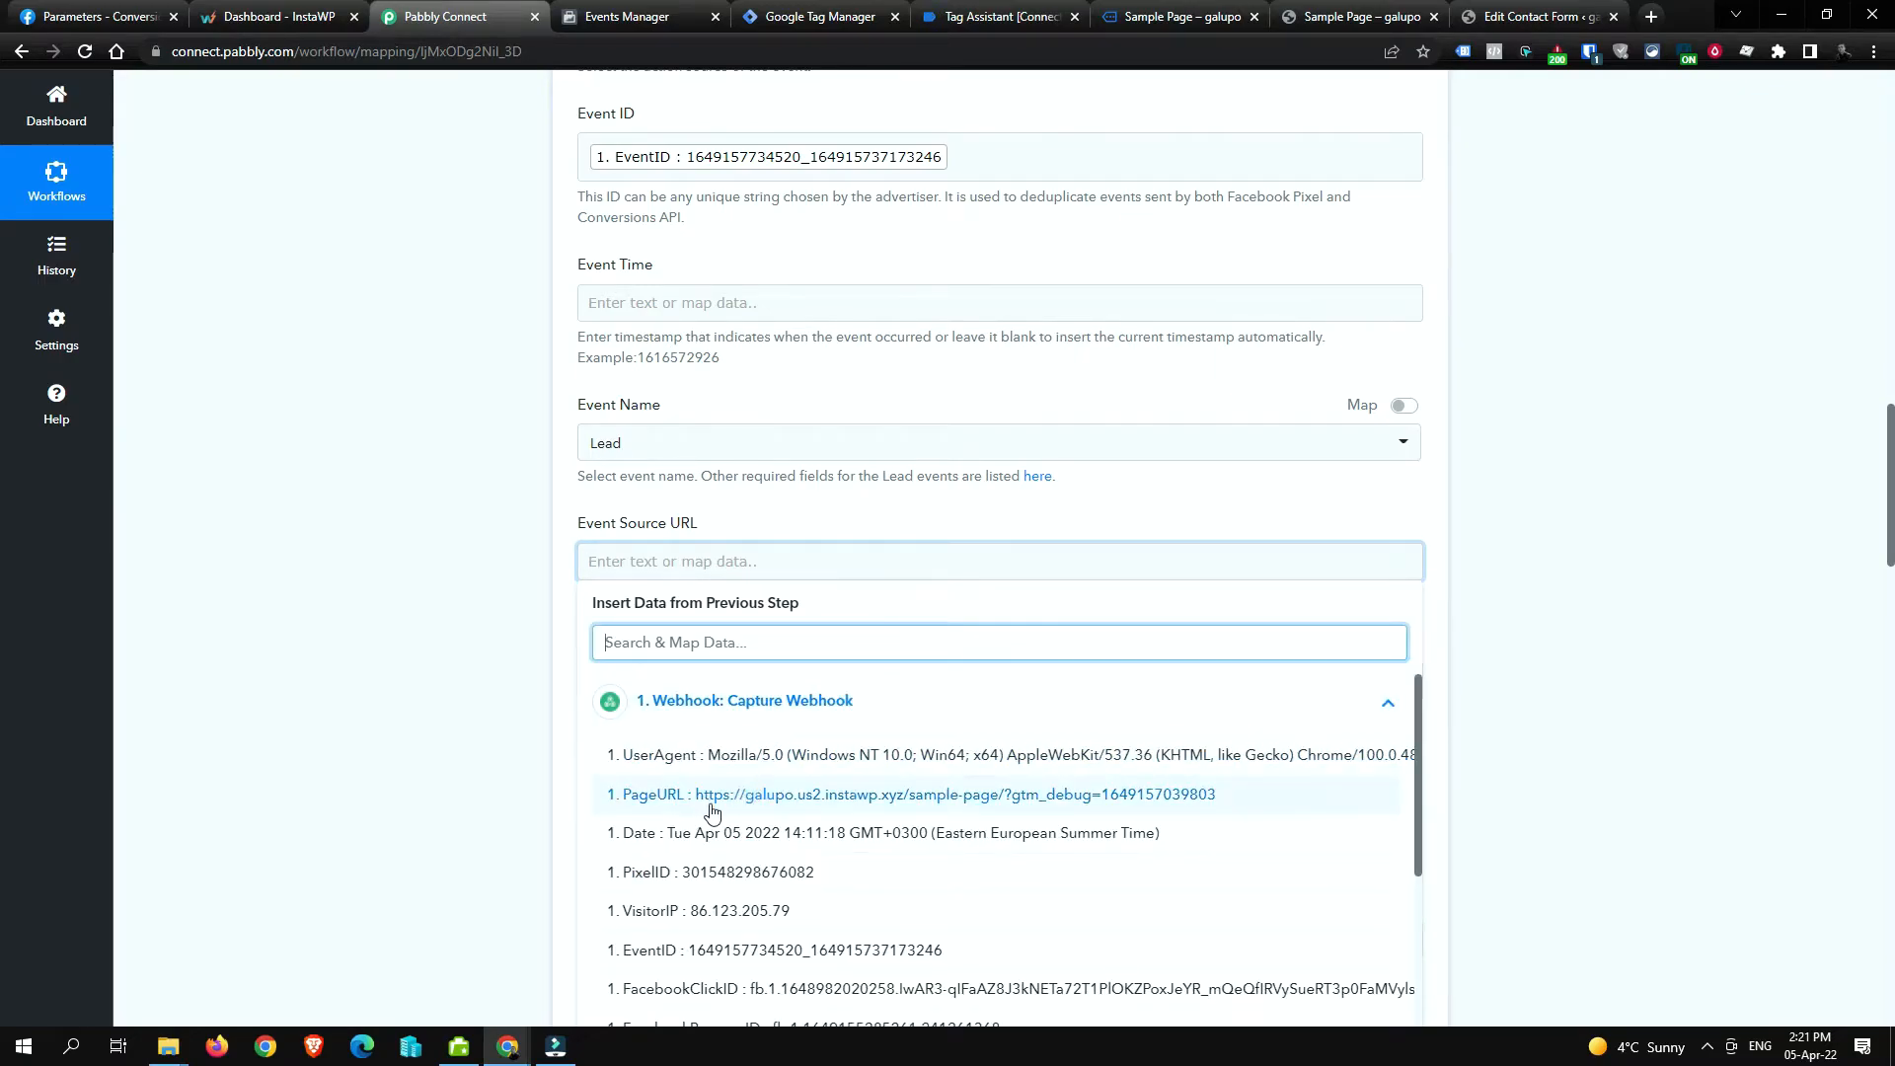
pyautogui.scroll(-1, 888, 819)
pyautogui.scroll(-3, 895, 832)
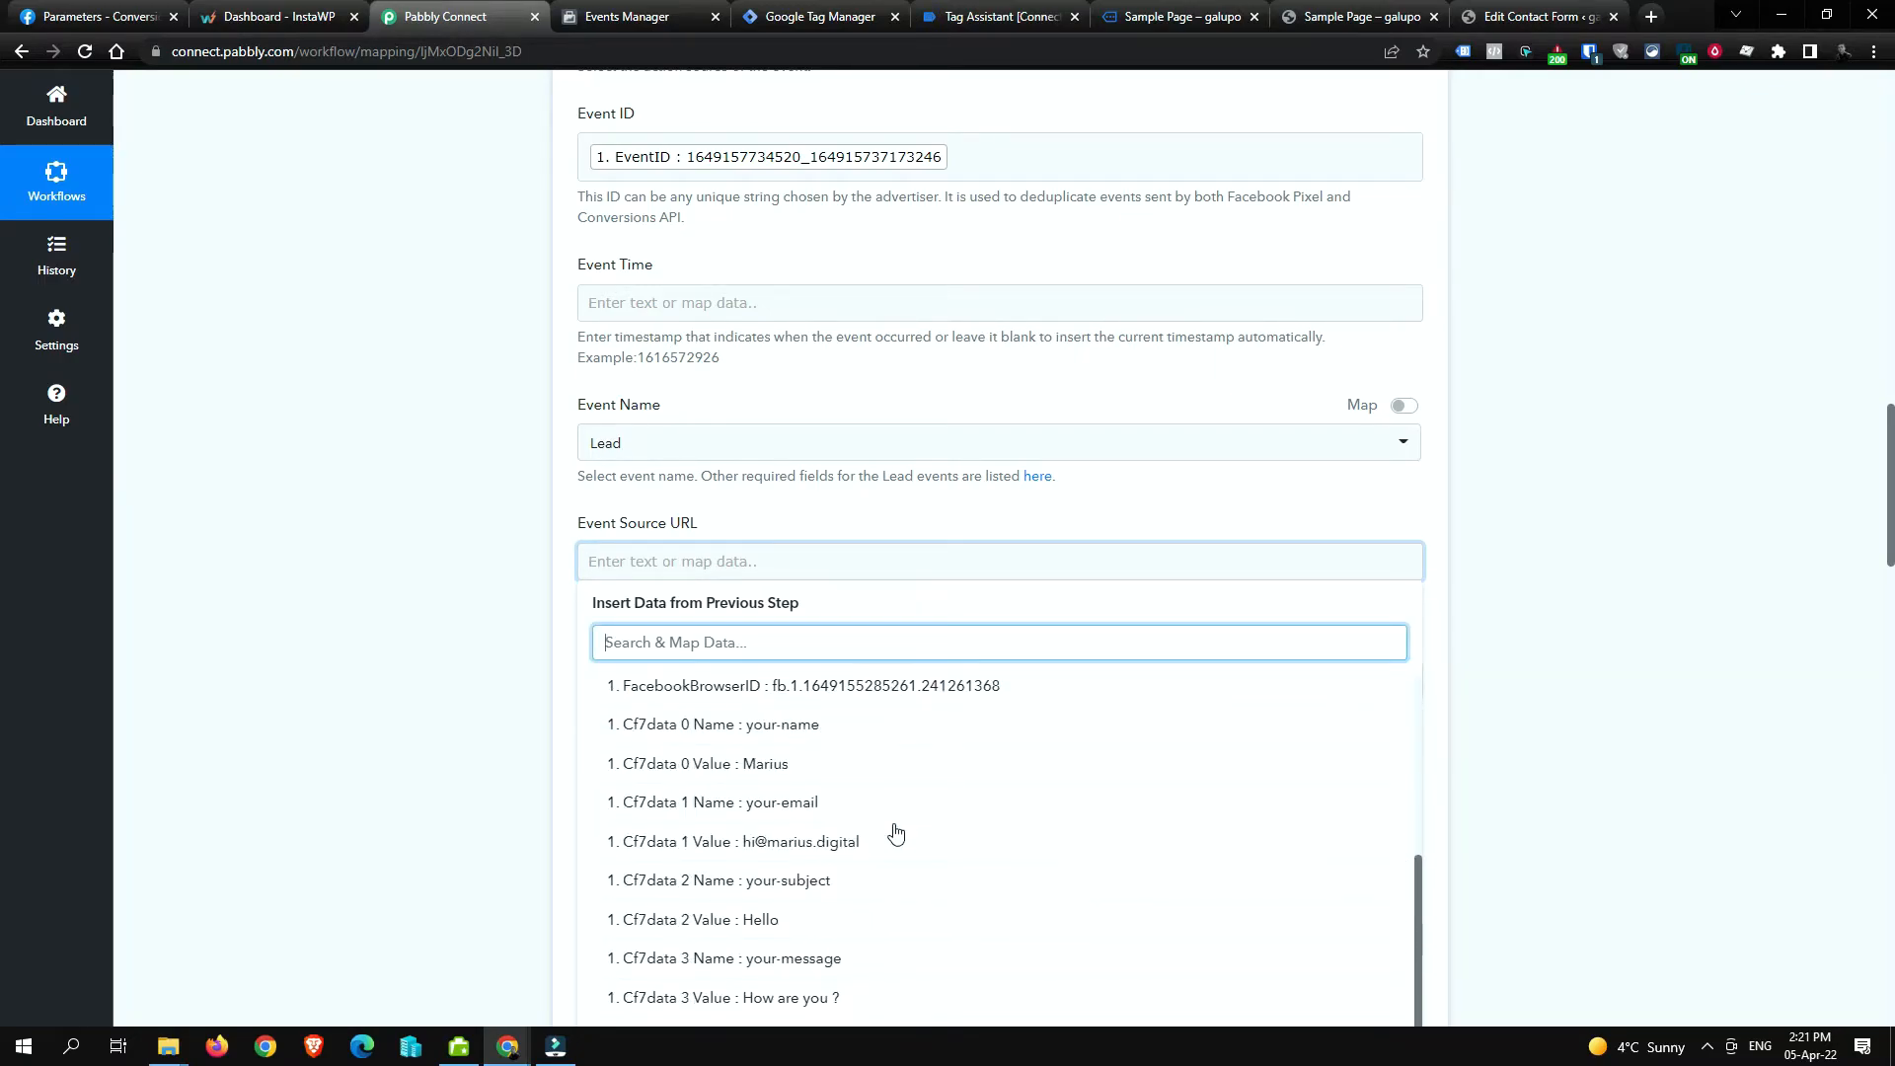
pyautogui.scroll(4, 893, 829)
pyautogui.scroll(-1, 928, 796)
pyautogui.scroll(2, 928, 796)
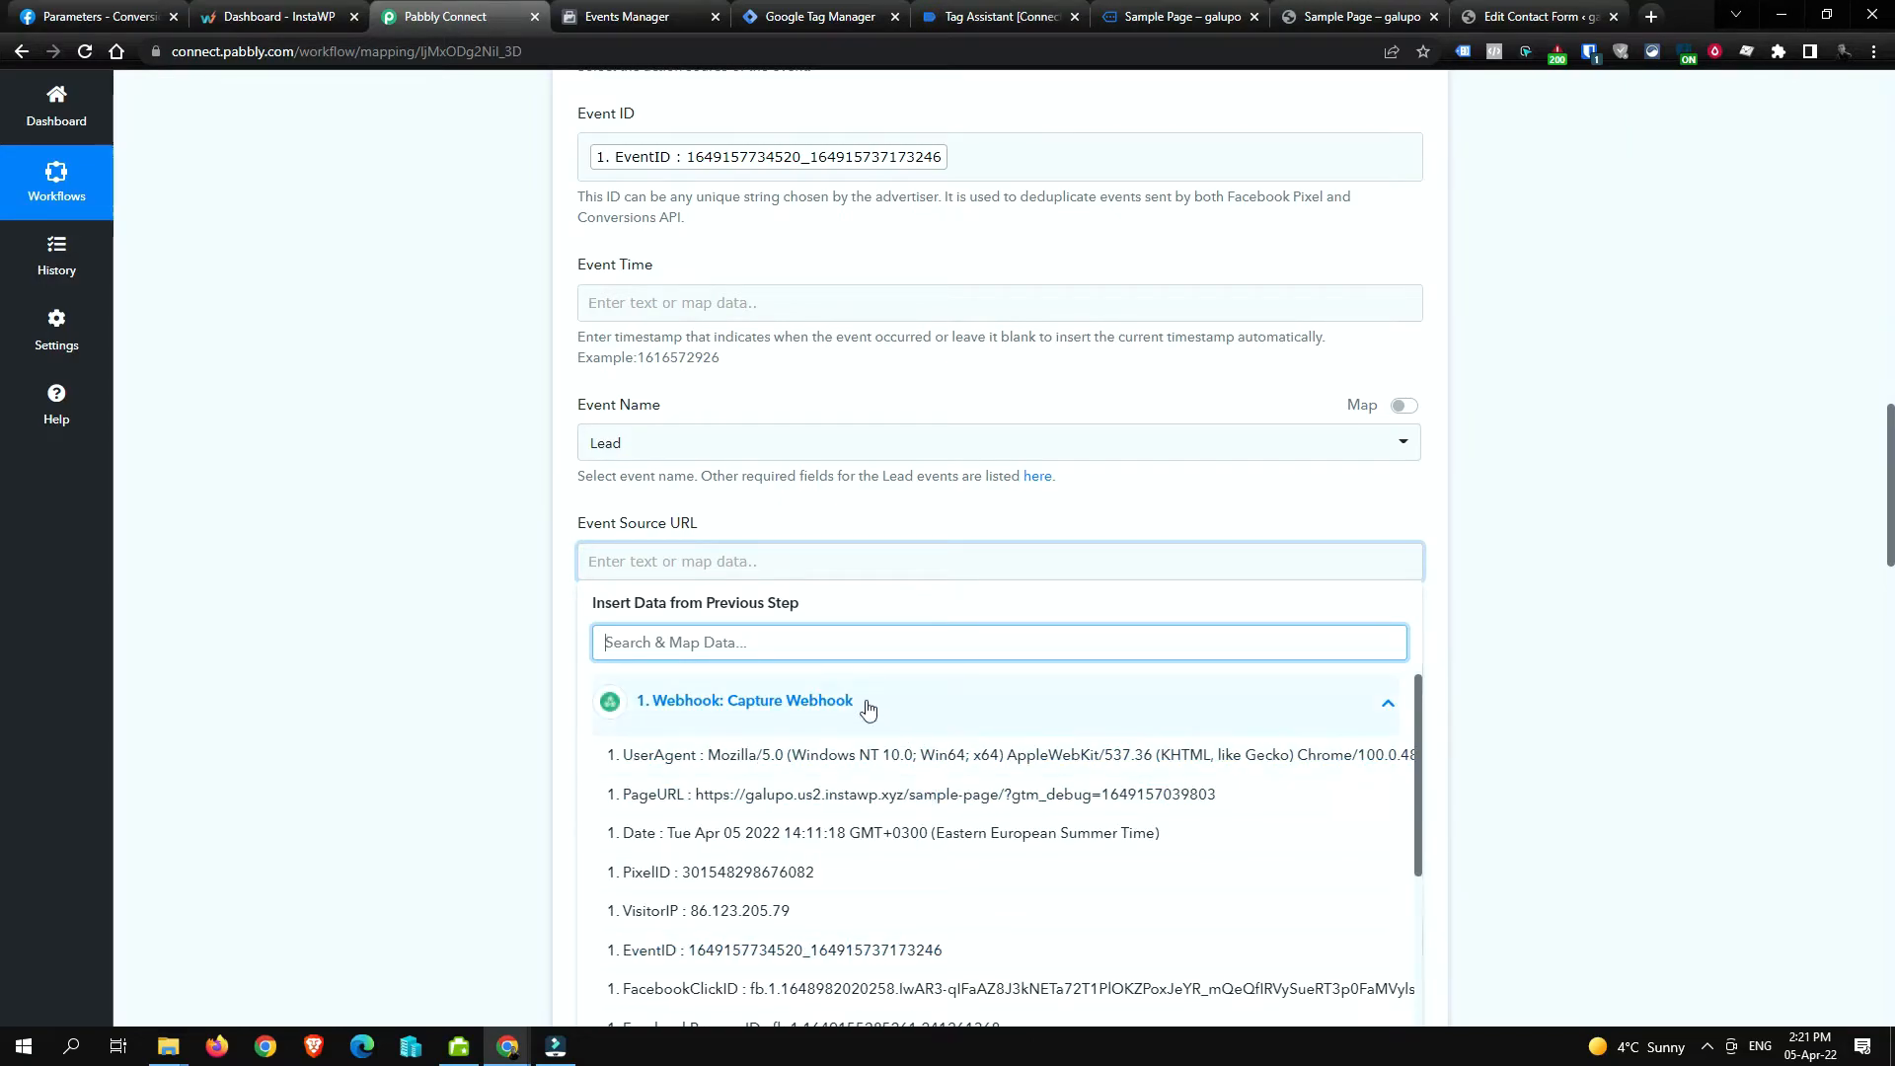
pyautogui.click(817, 795)
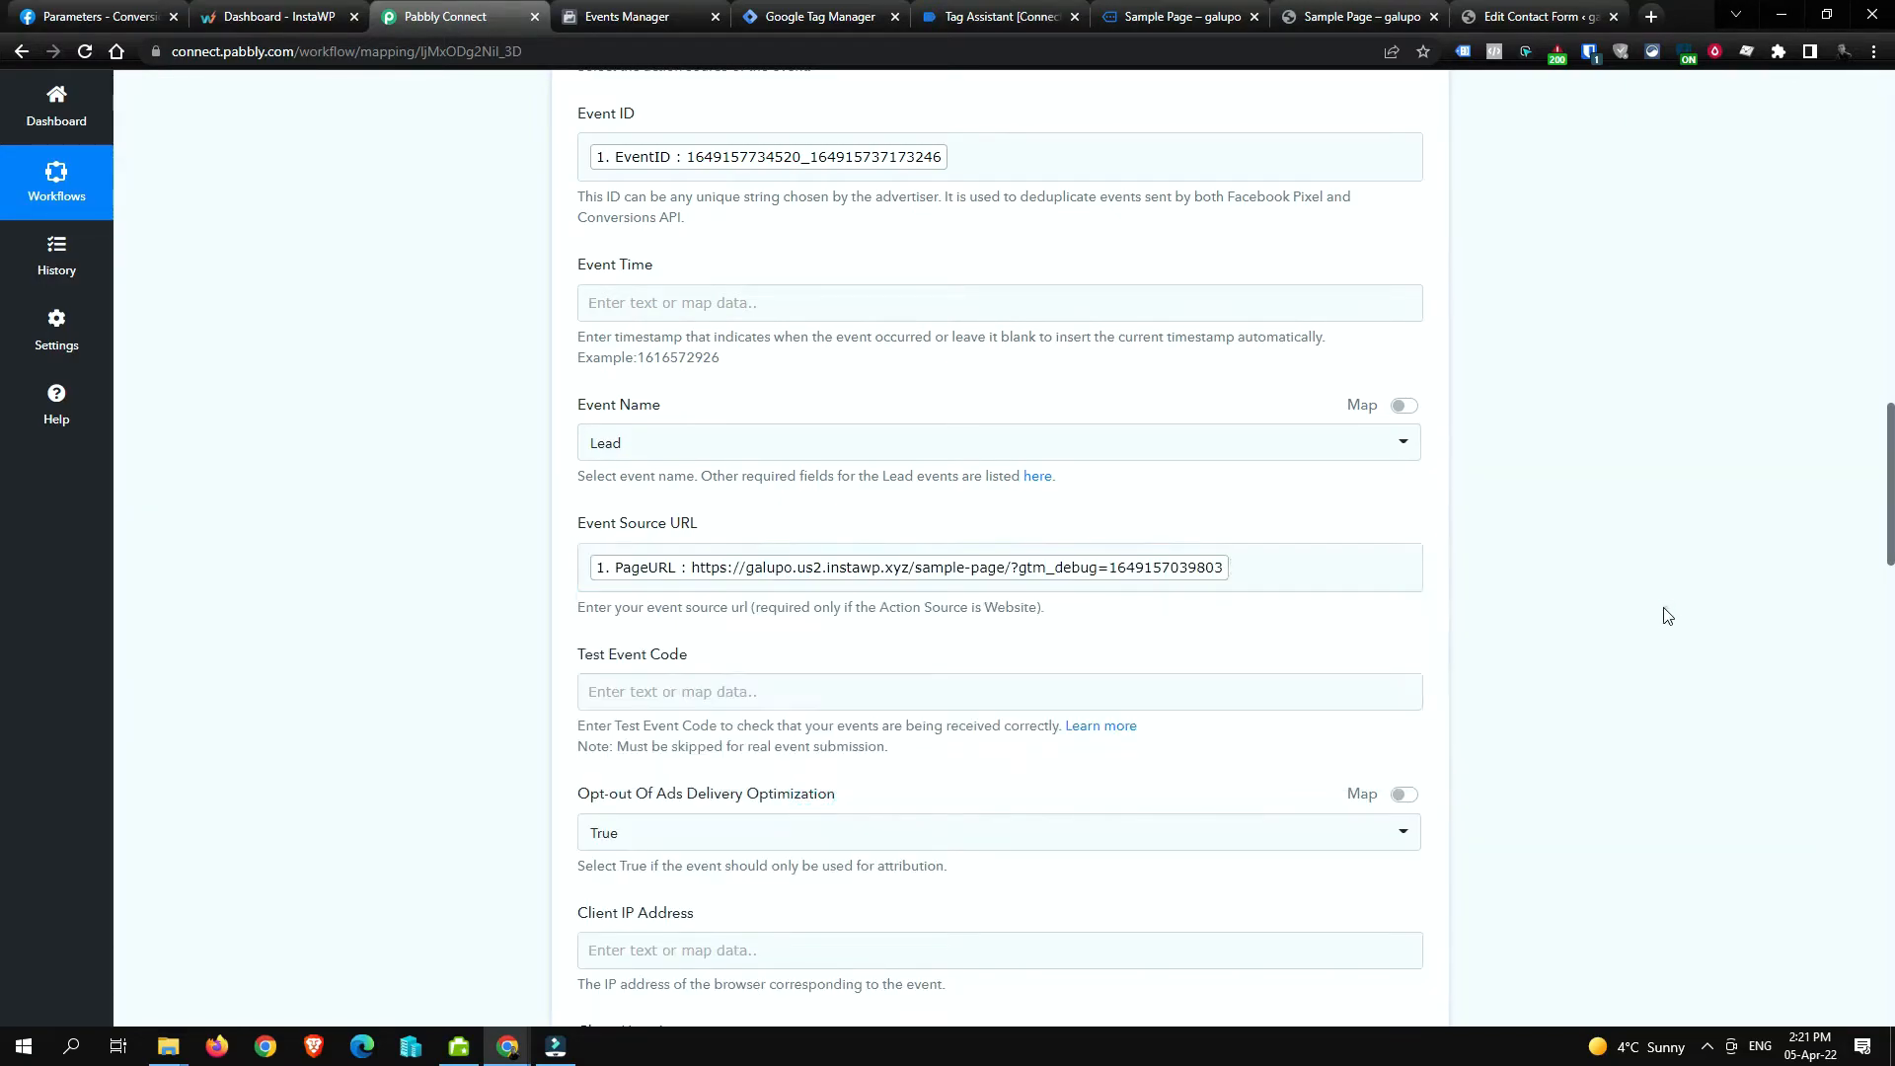
pyautogui.scroll(-2, 1262, 663)
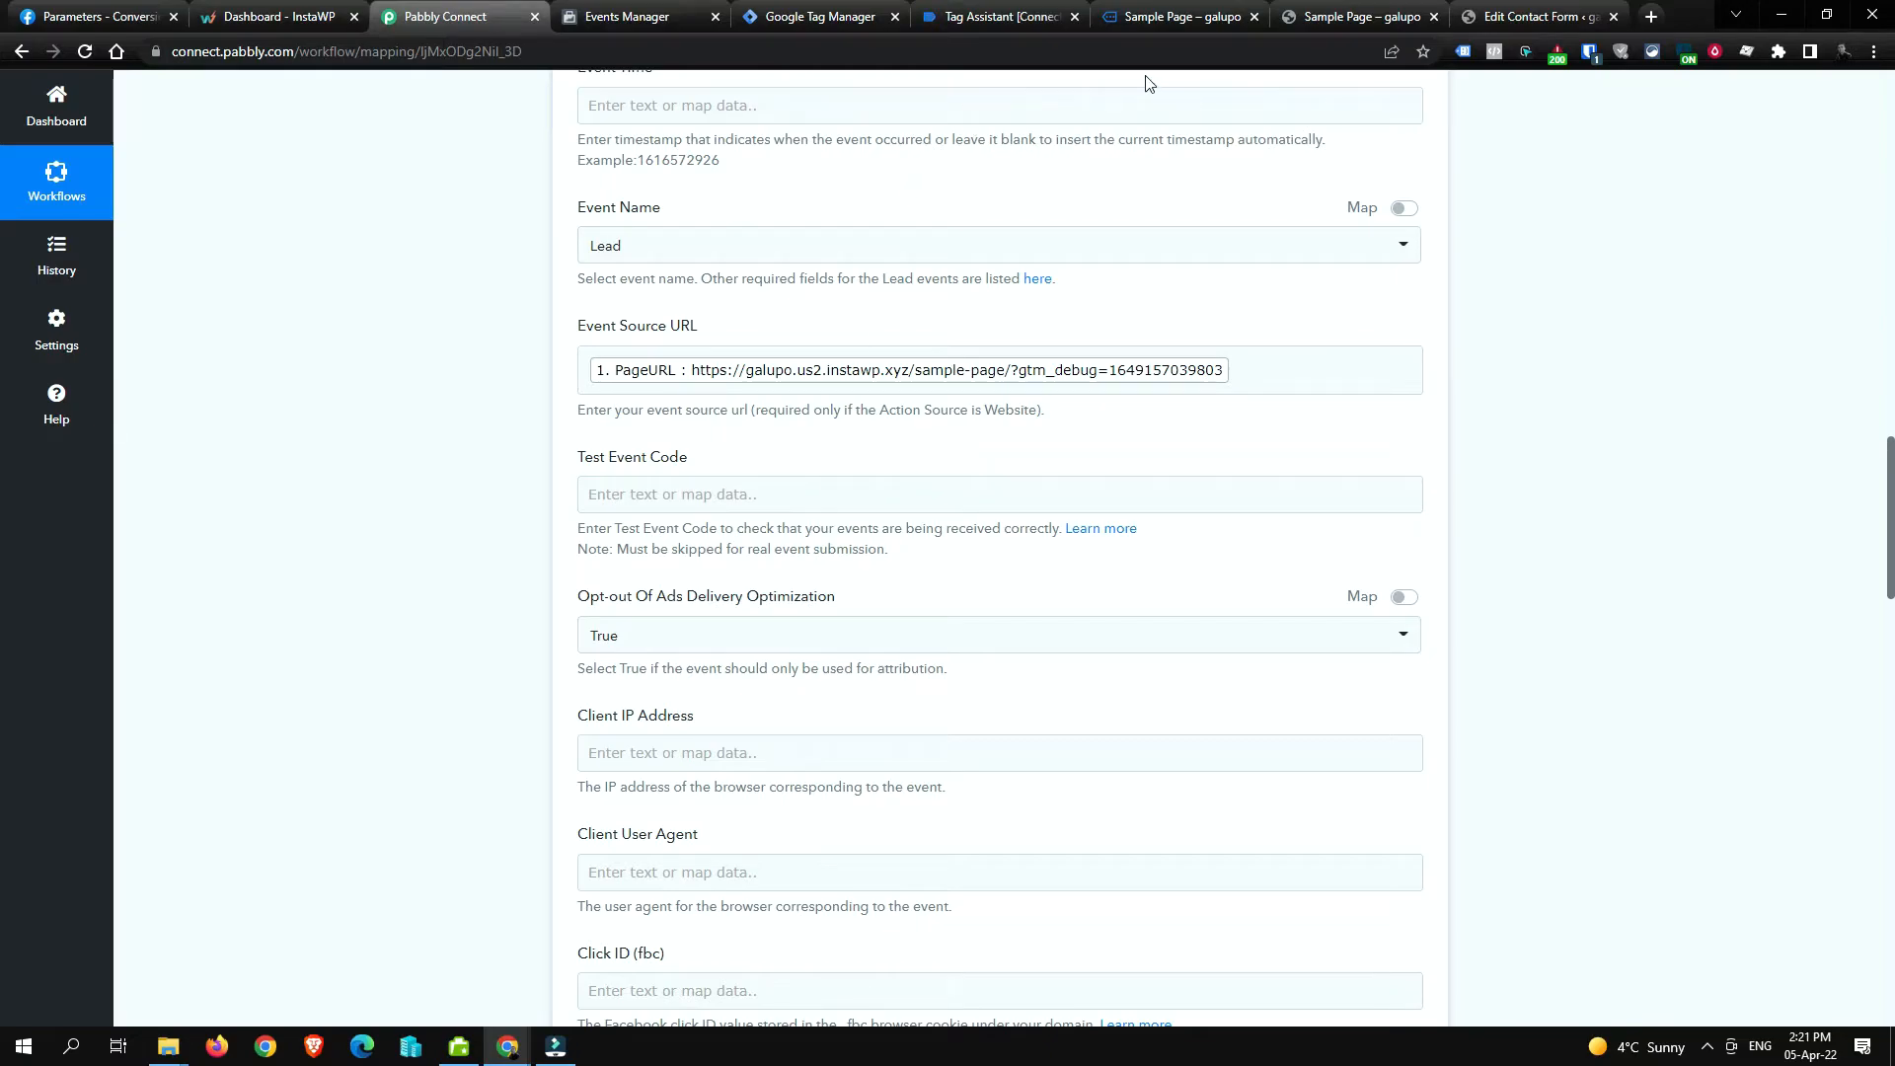
# Step: Inspect Pabbly's Test Event Code field and its mapping list, leaving it unchanged
pyautogui.click(655, 19)
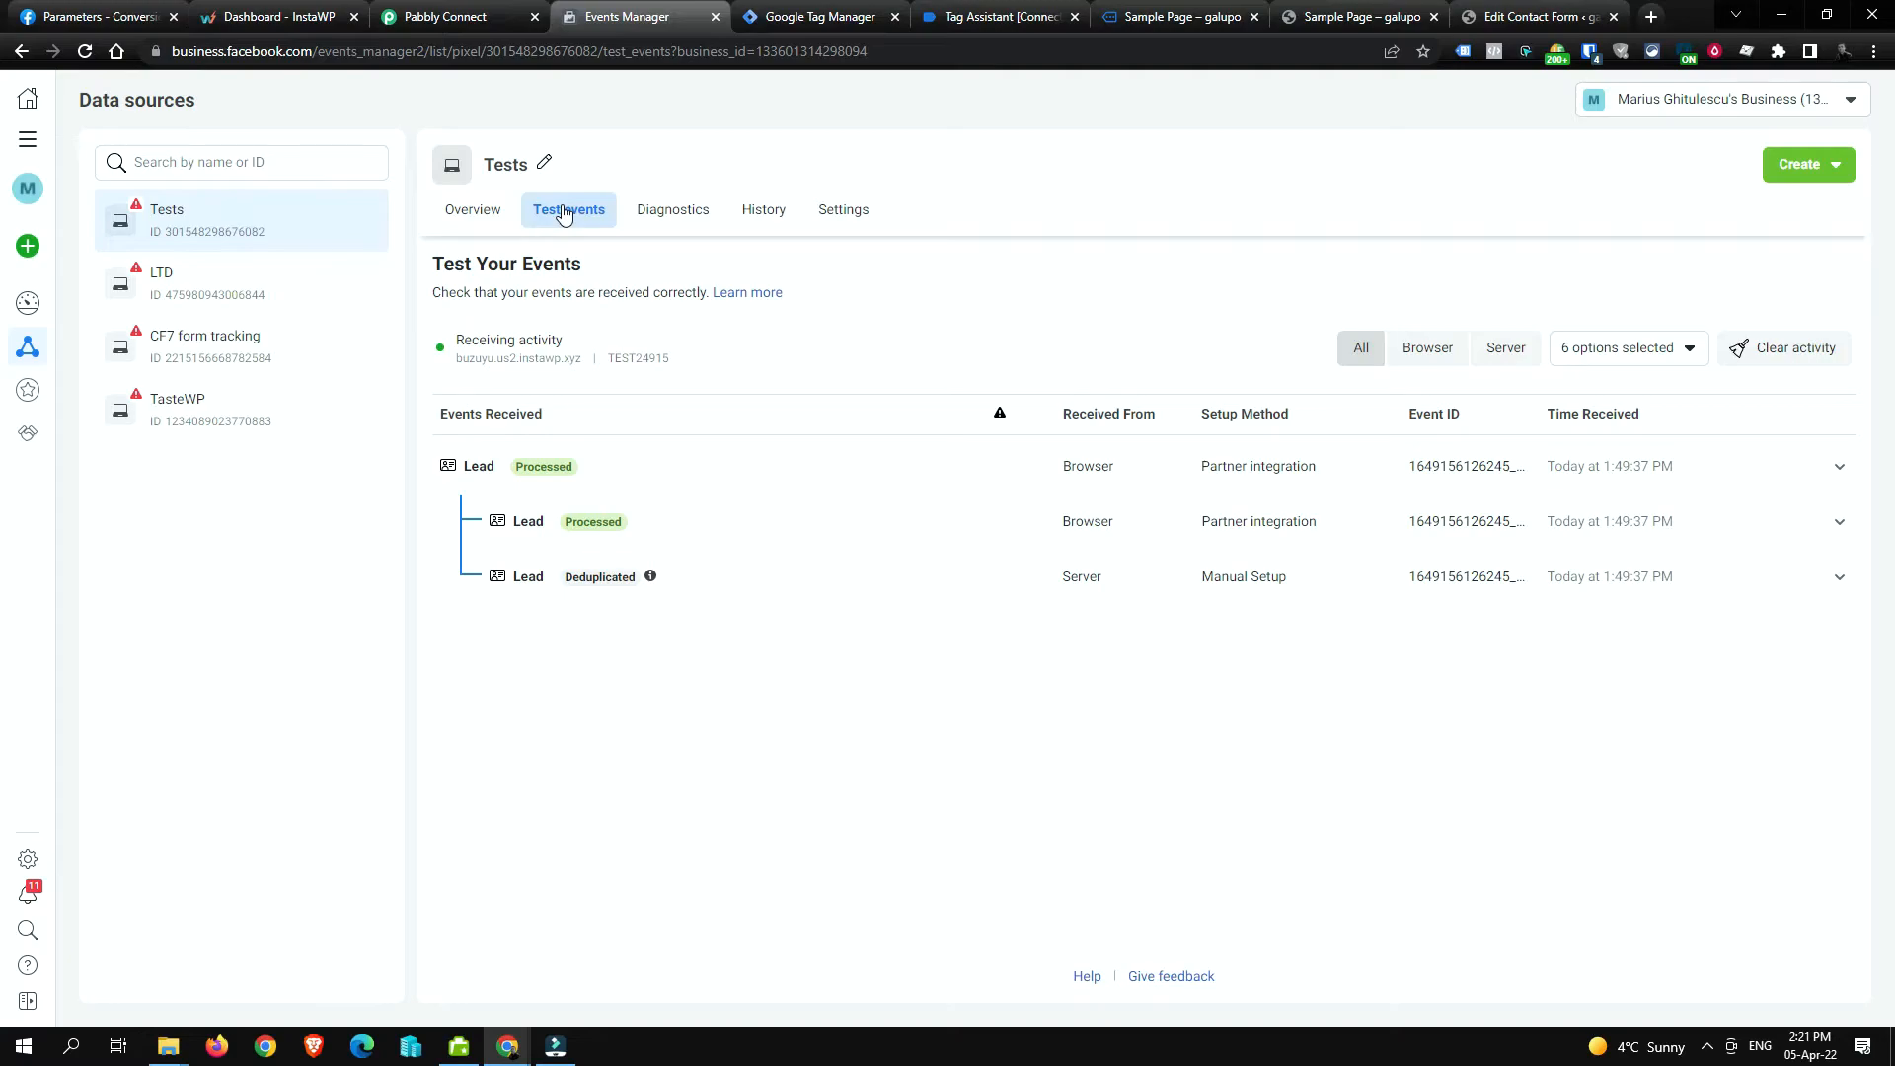
pyautogui.click(503, 28)
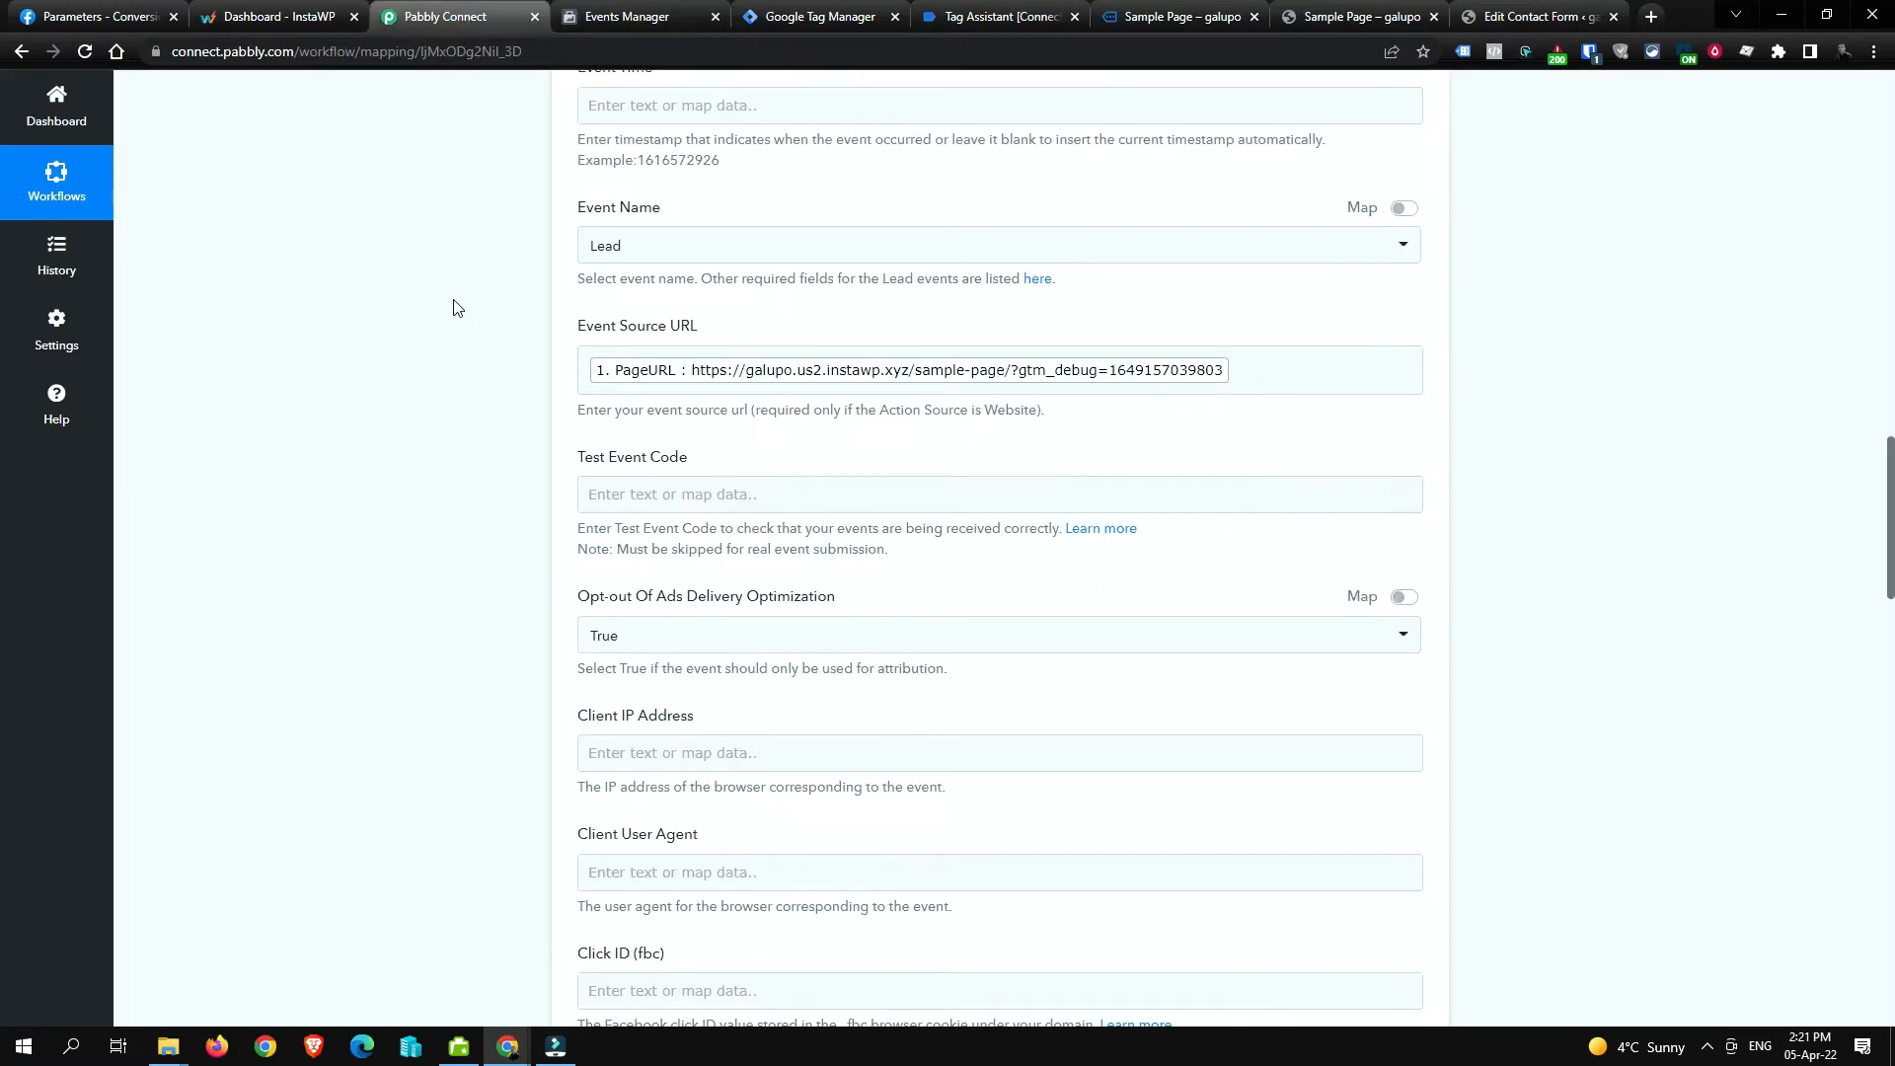
pyautogui.click(630, 502)
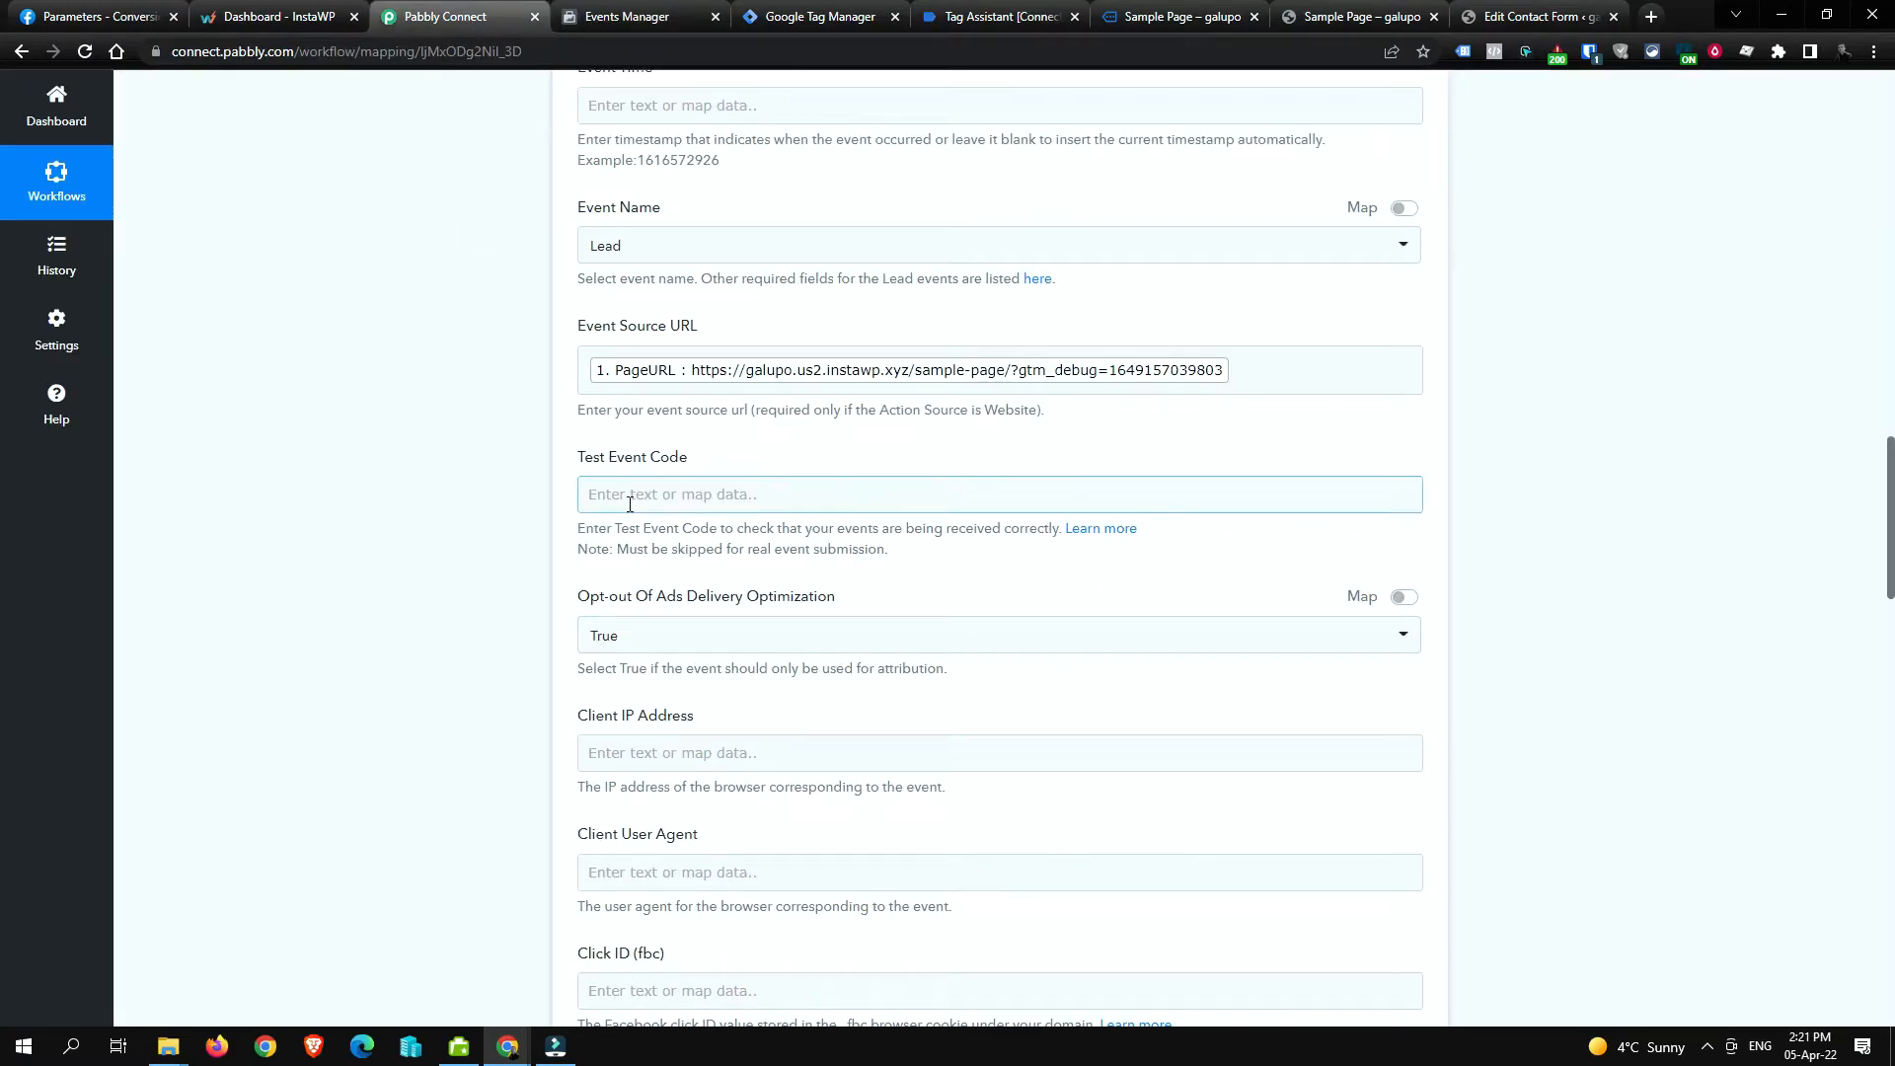
pyautogui.click(785, 488)
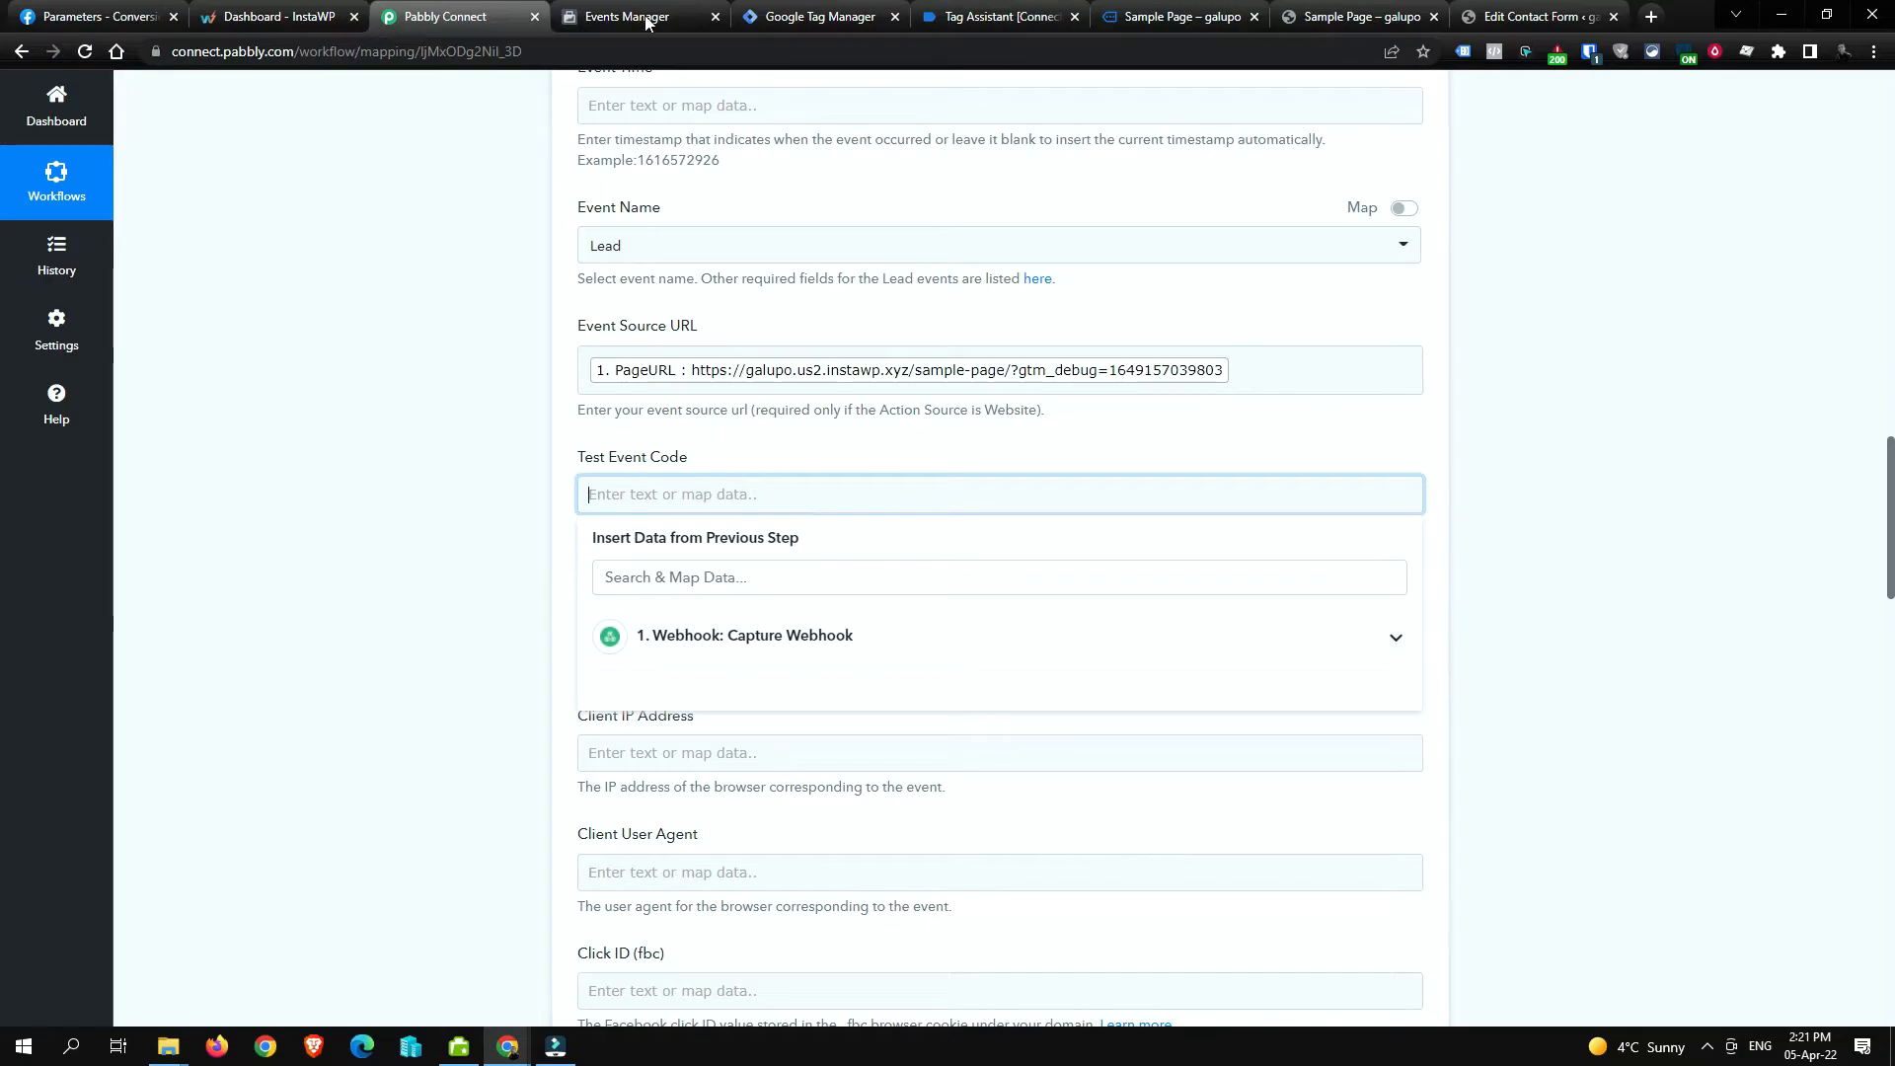
pyautogui.click(658, 492)
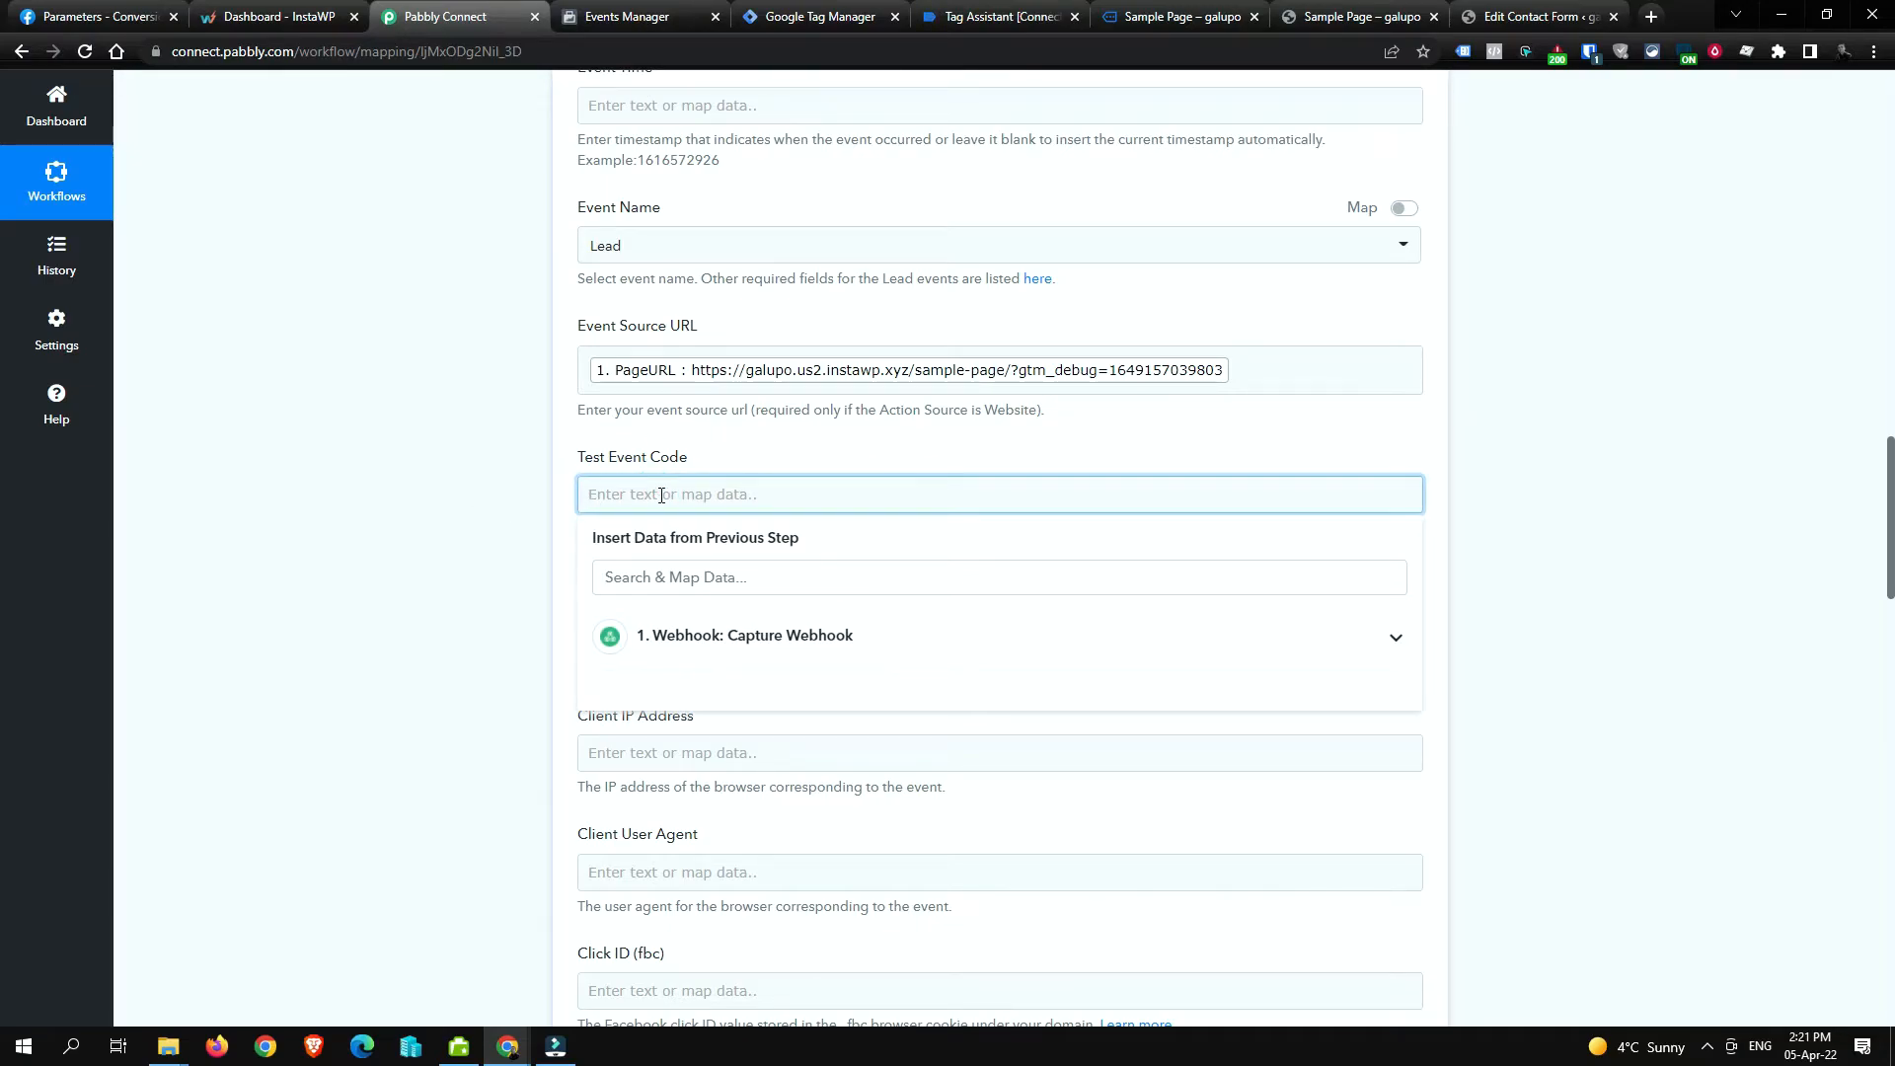
pyautogui.click(733, 460)
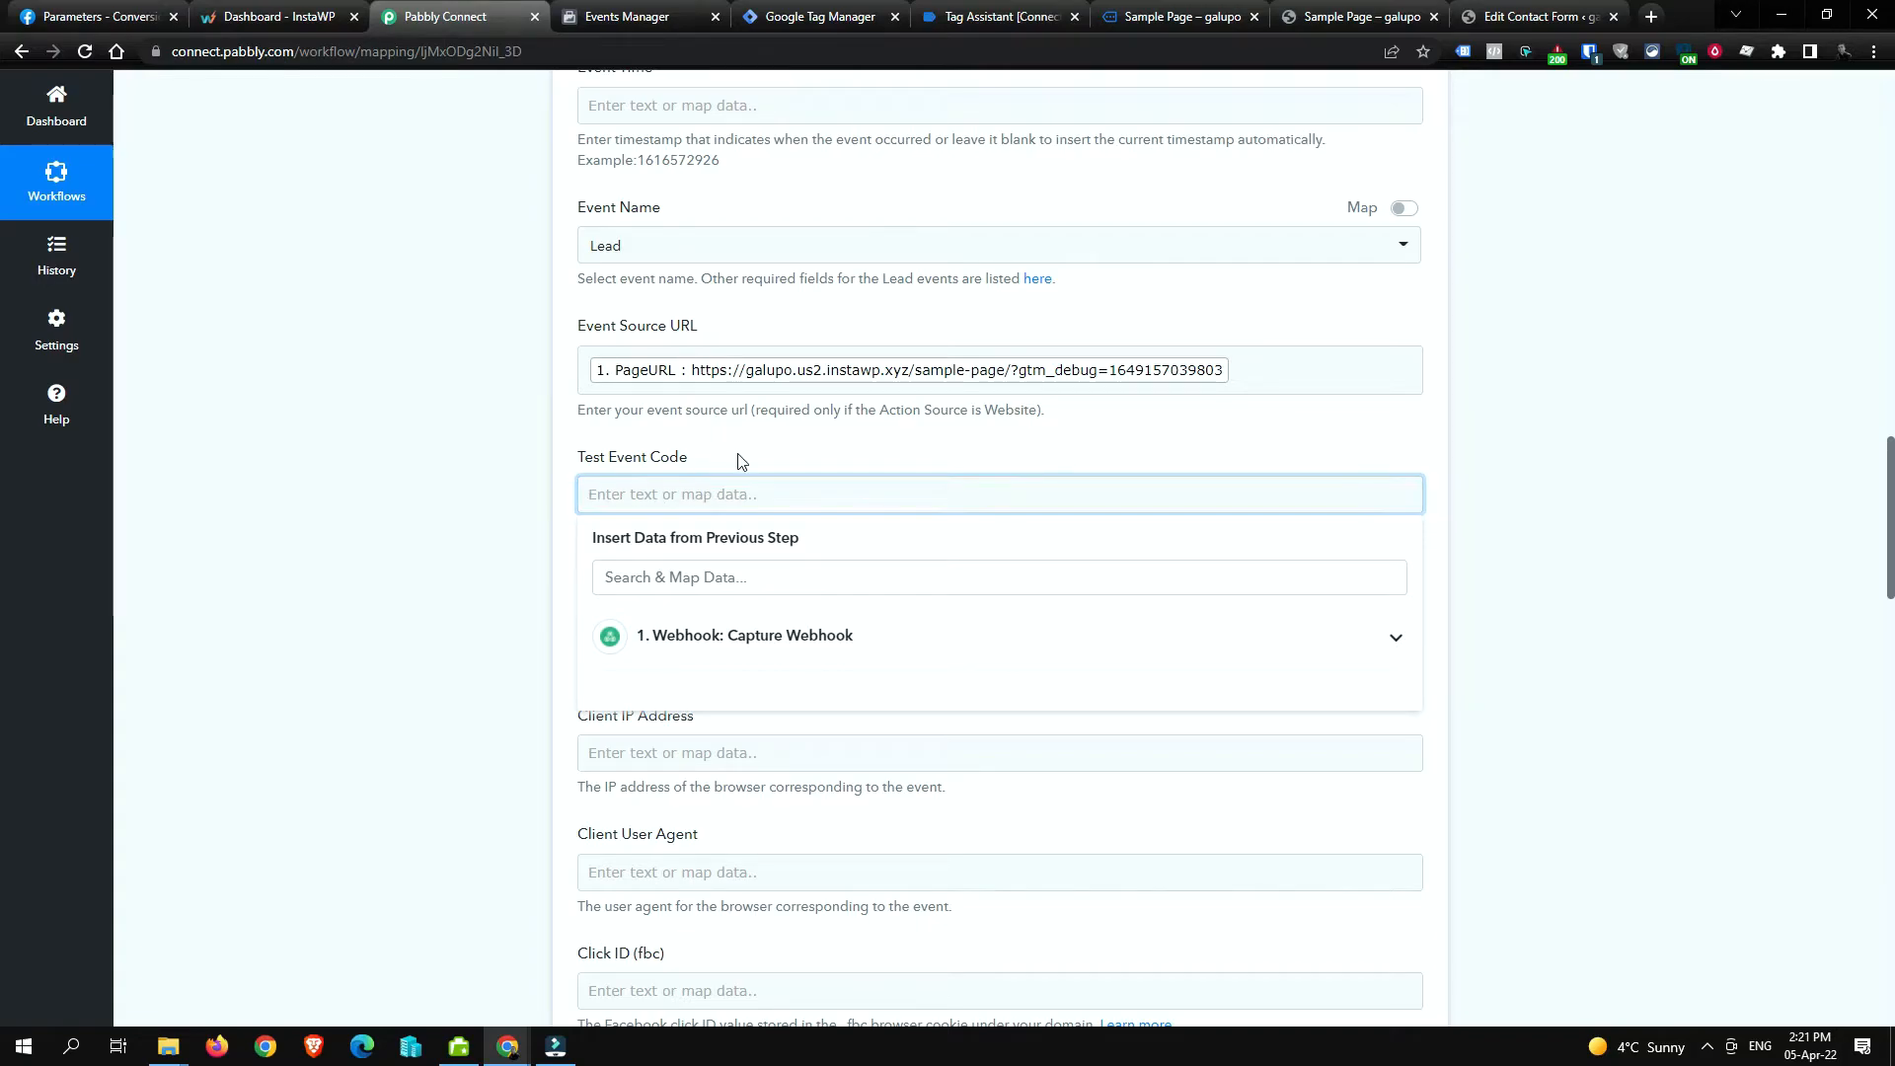
# Step: Clear Events Manager's recorded test activity and copy the TEST24915 test code
pyautogui.click(618, 19)
pyautogui.doubleClick(632, 359)
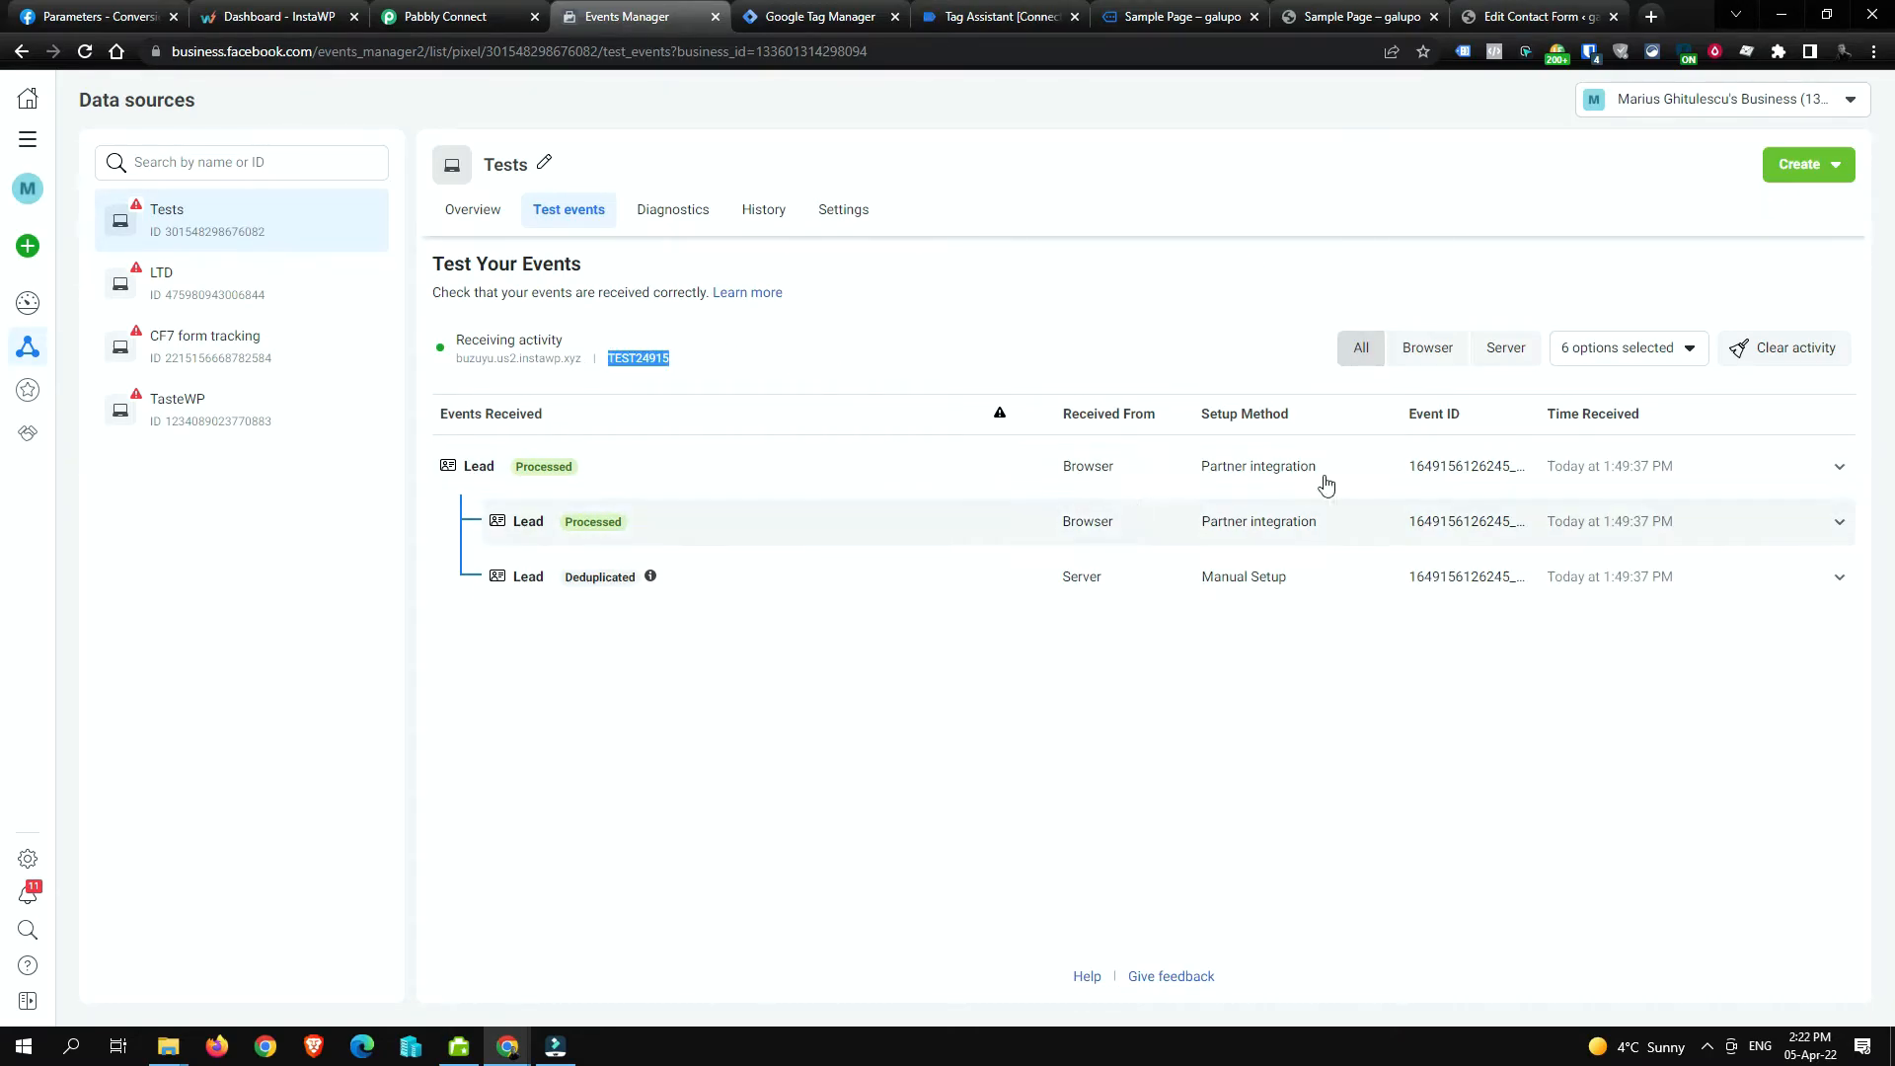
pyautogui.click(1767, 347)
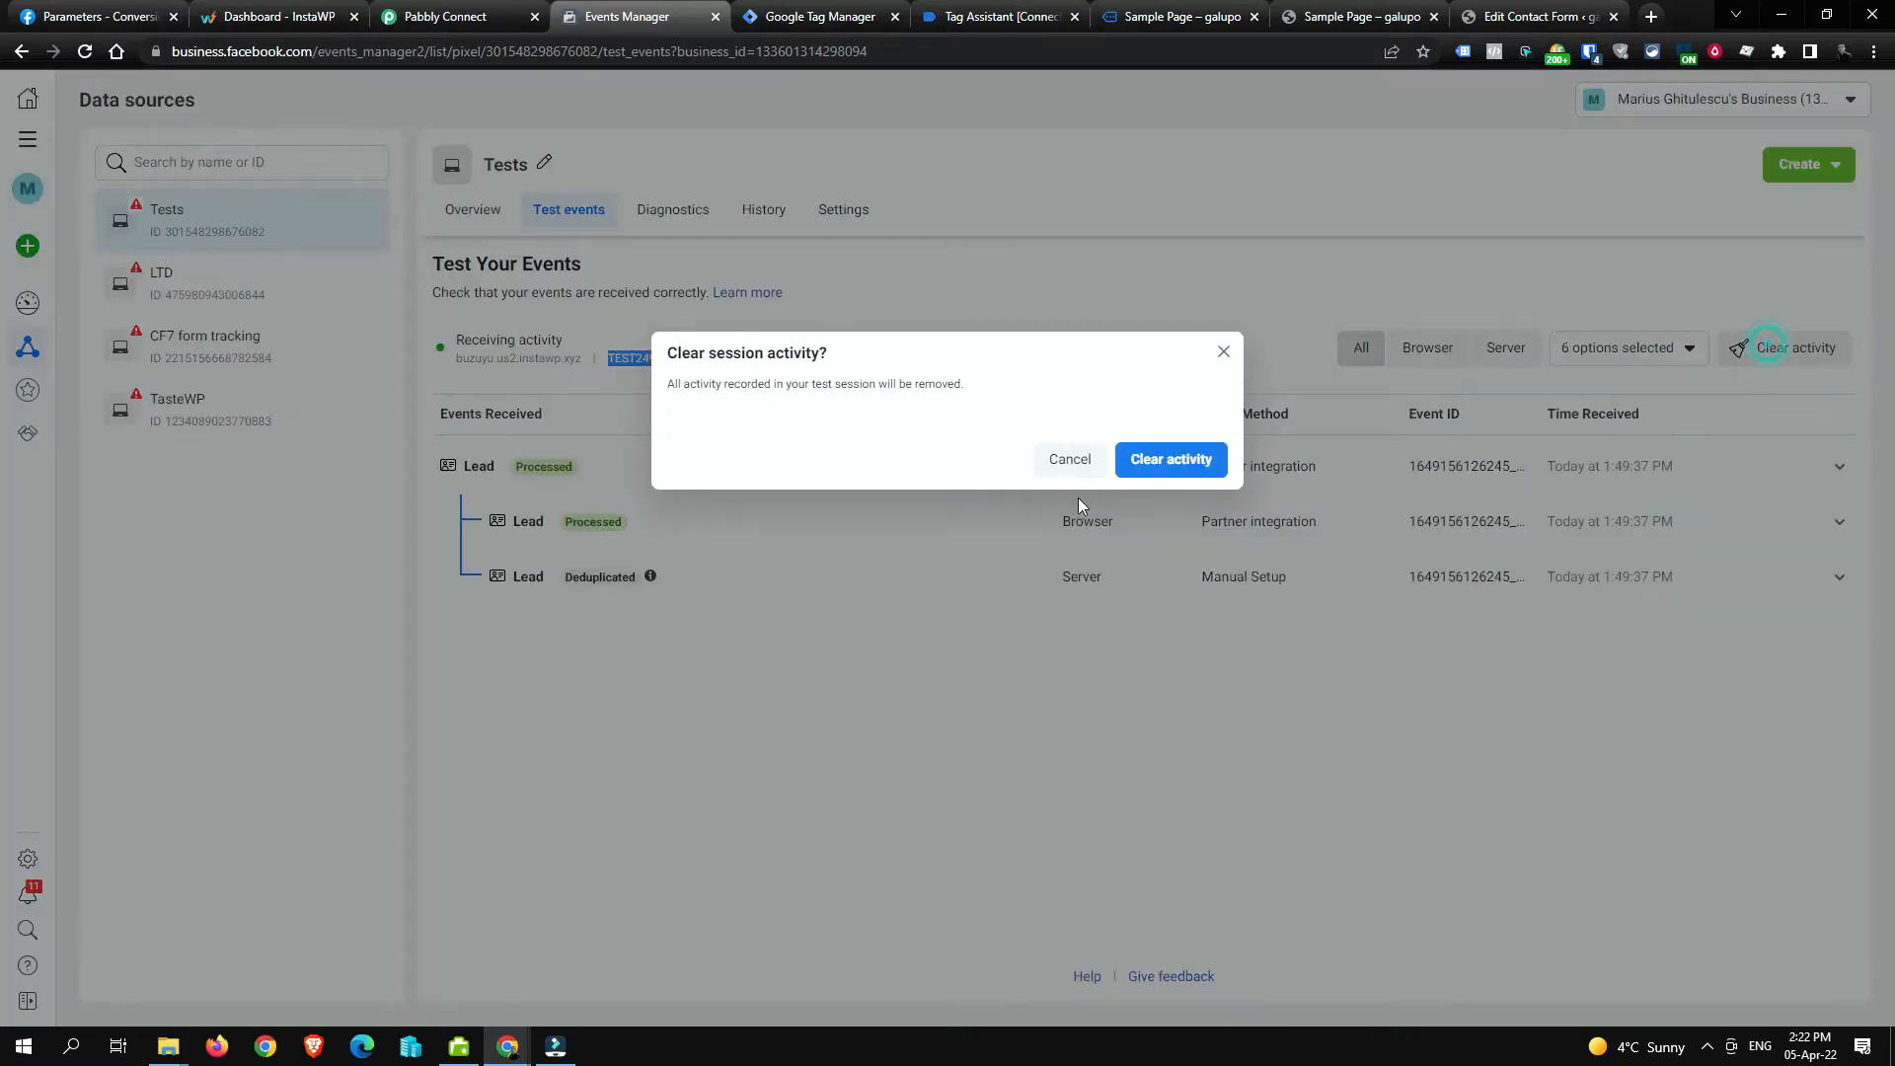
pyautogui.click(1183, 460)
pyautogui.click(1236, 707)
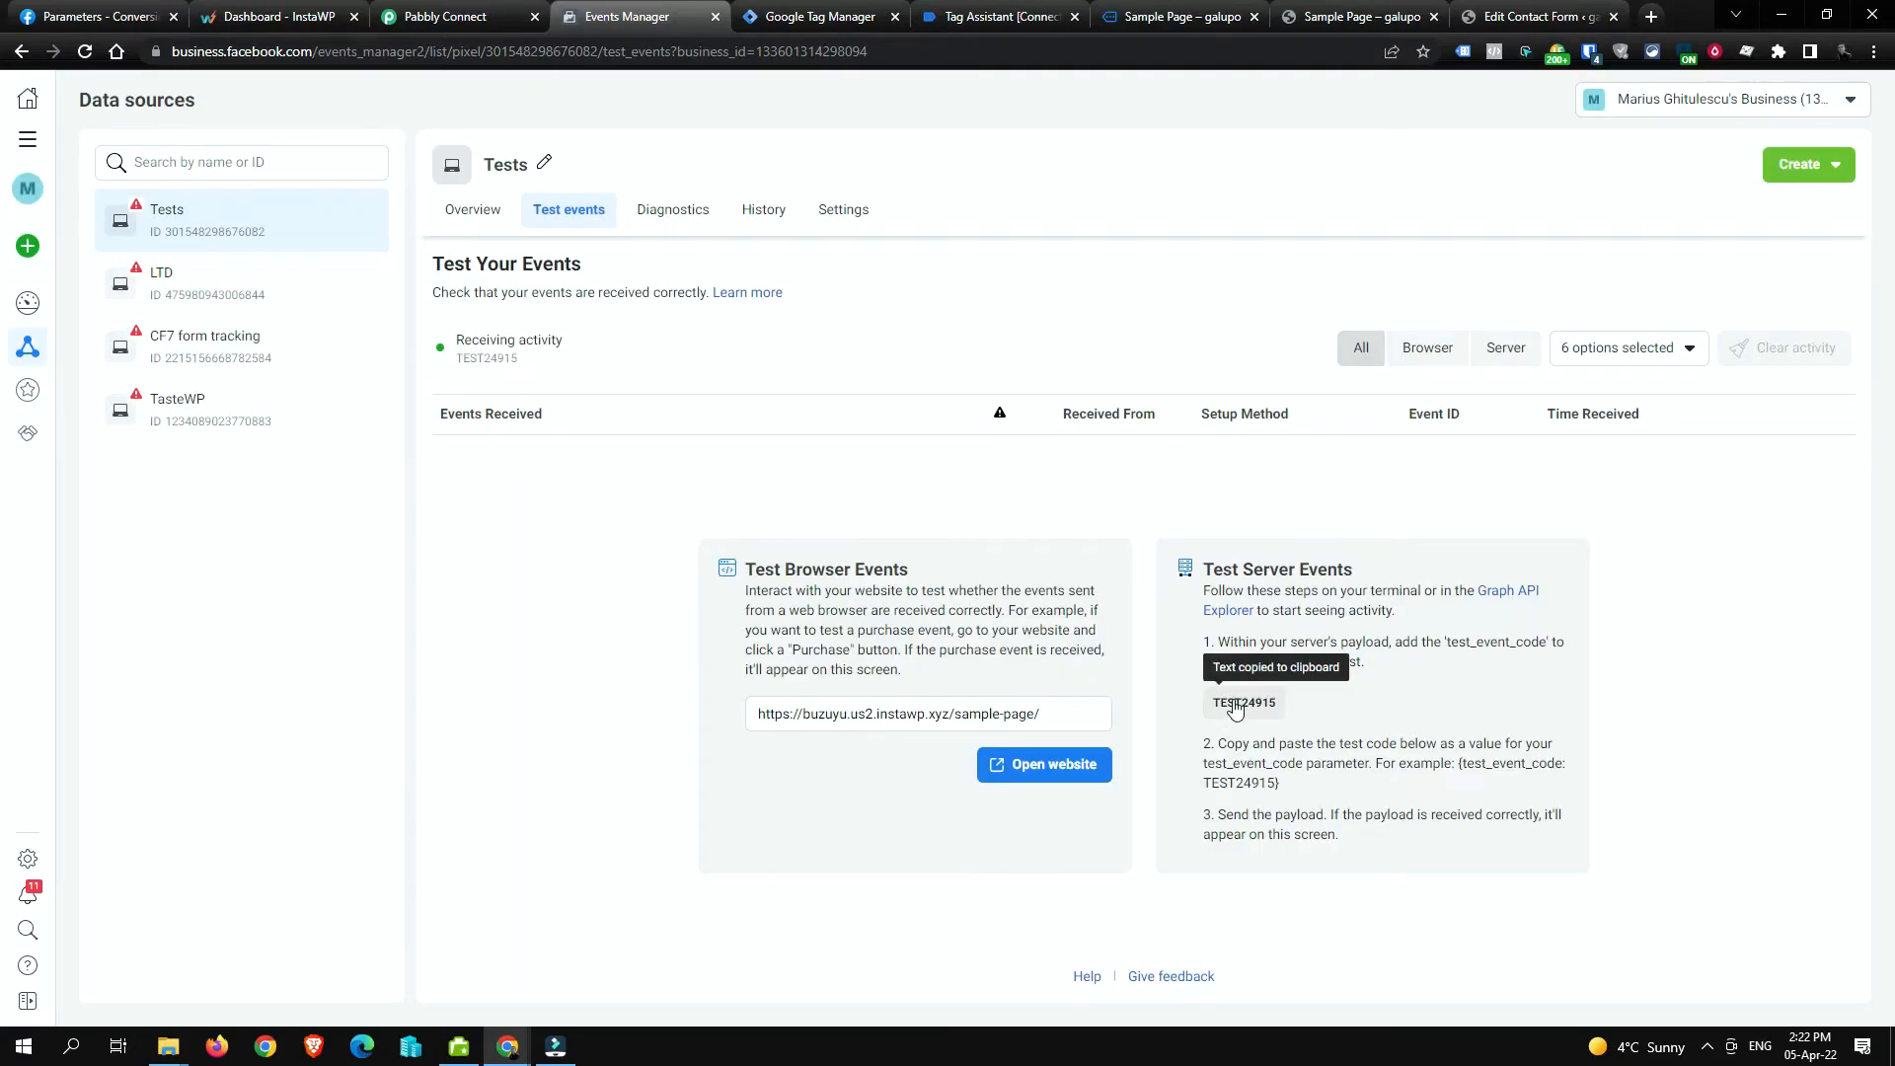
pyautogui.click(1249, 711)
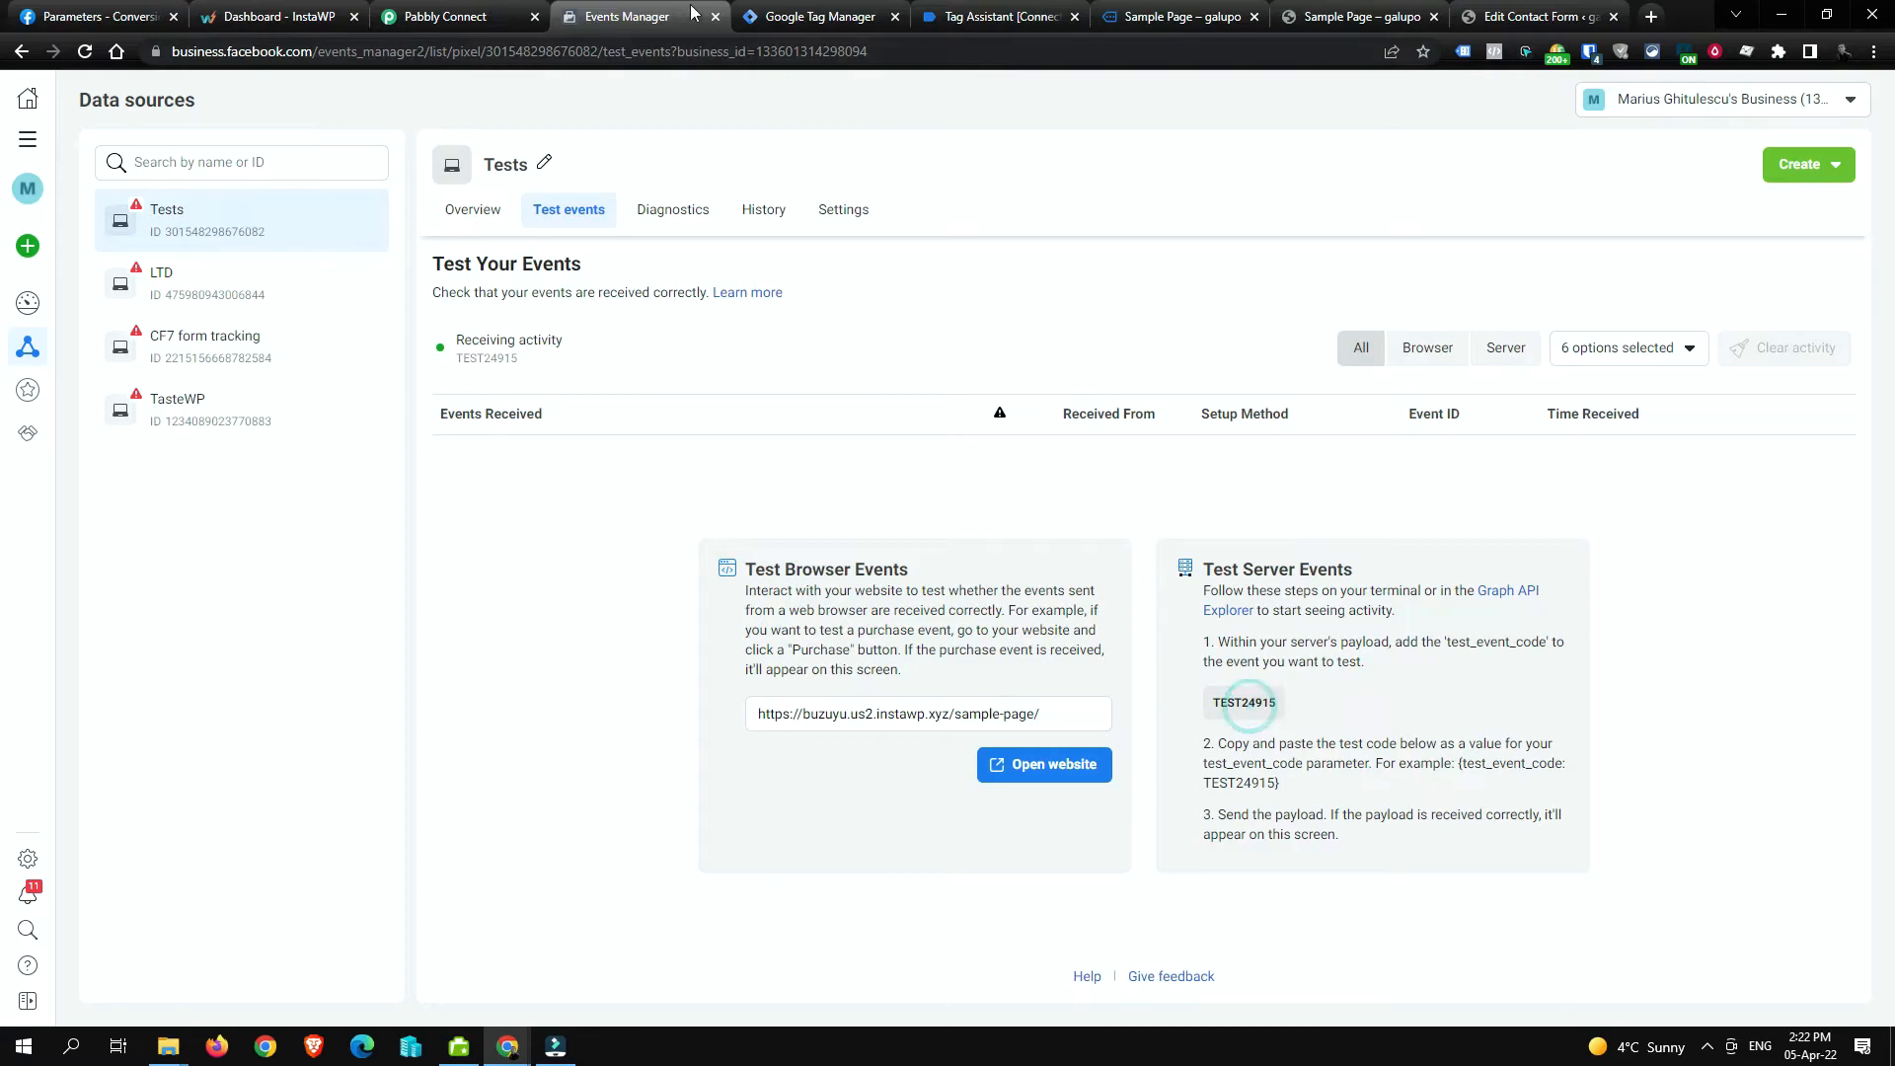
pyautogui.click(445, 17)
# Step: Paste the TEST24915 code into the Test Event Code field
pyautogui.click(713, 494)
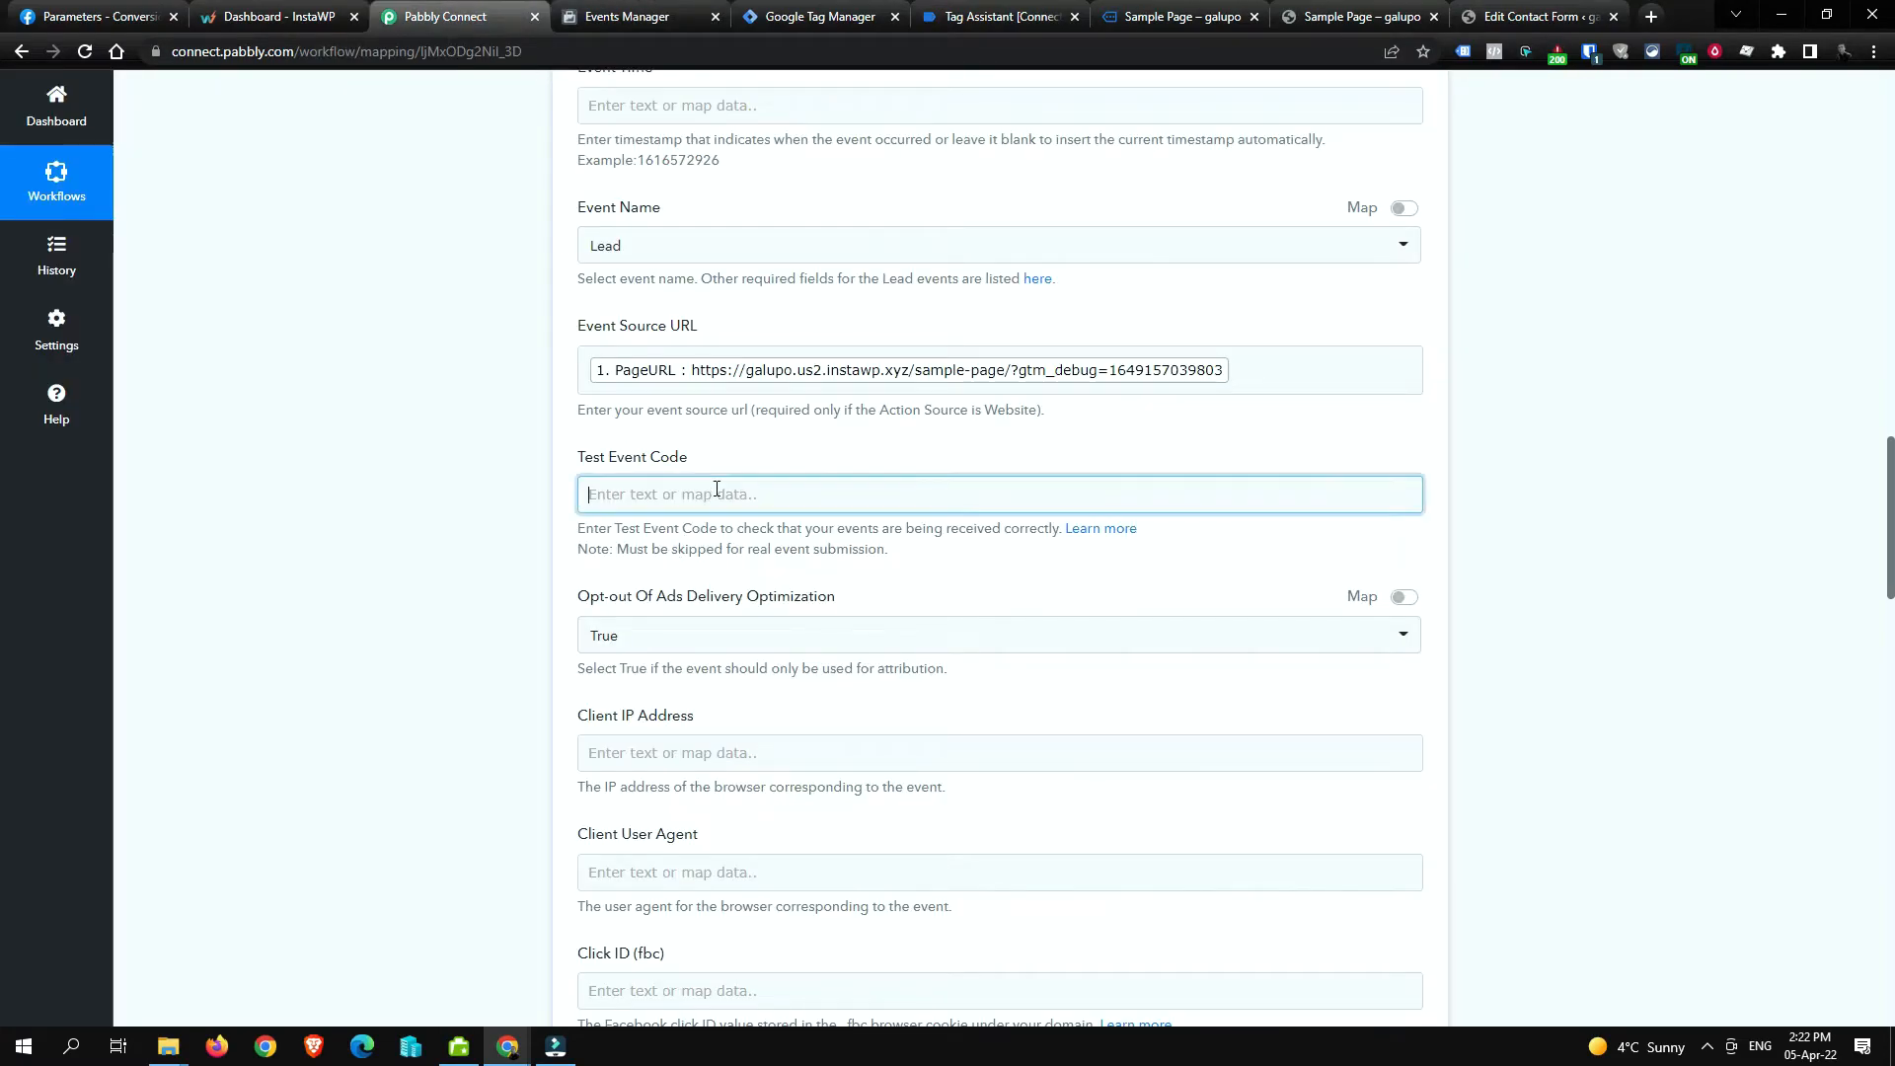
pyautogui.hotkey('ctrl', 'v')
pyautogui.click(522, 497)
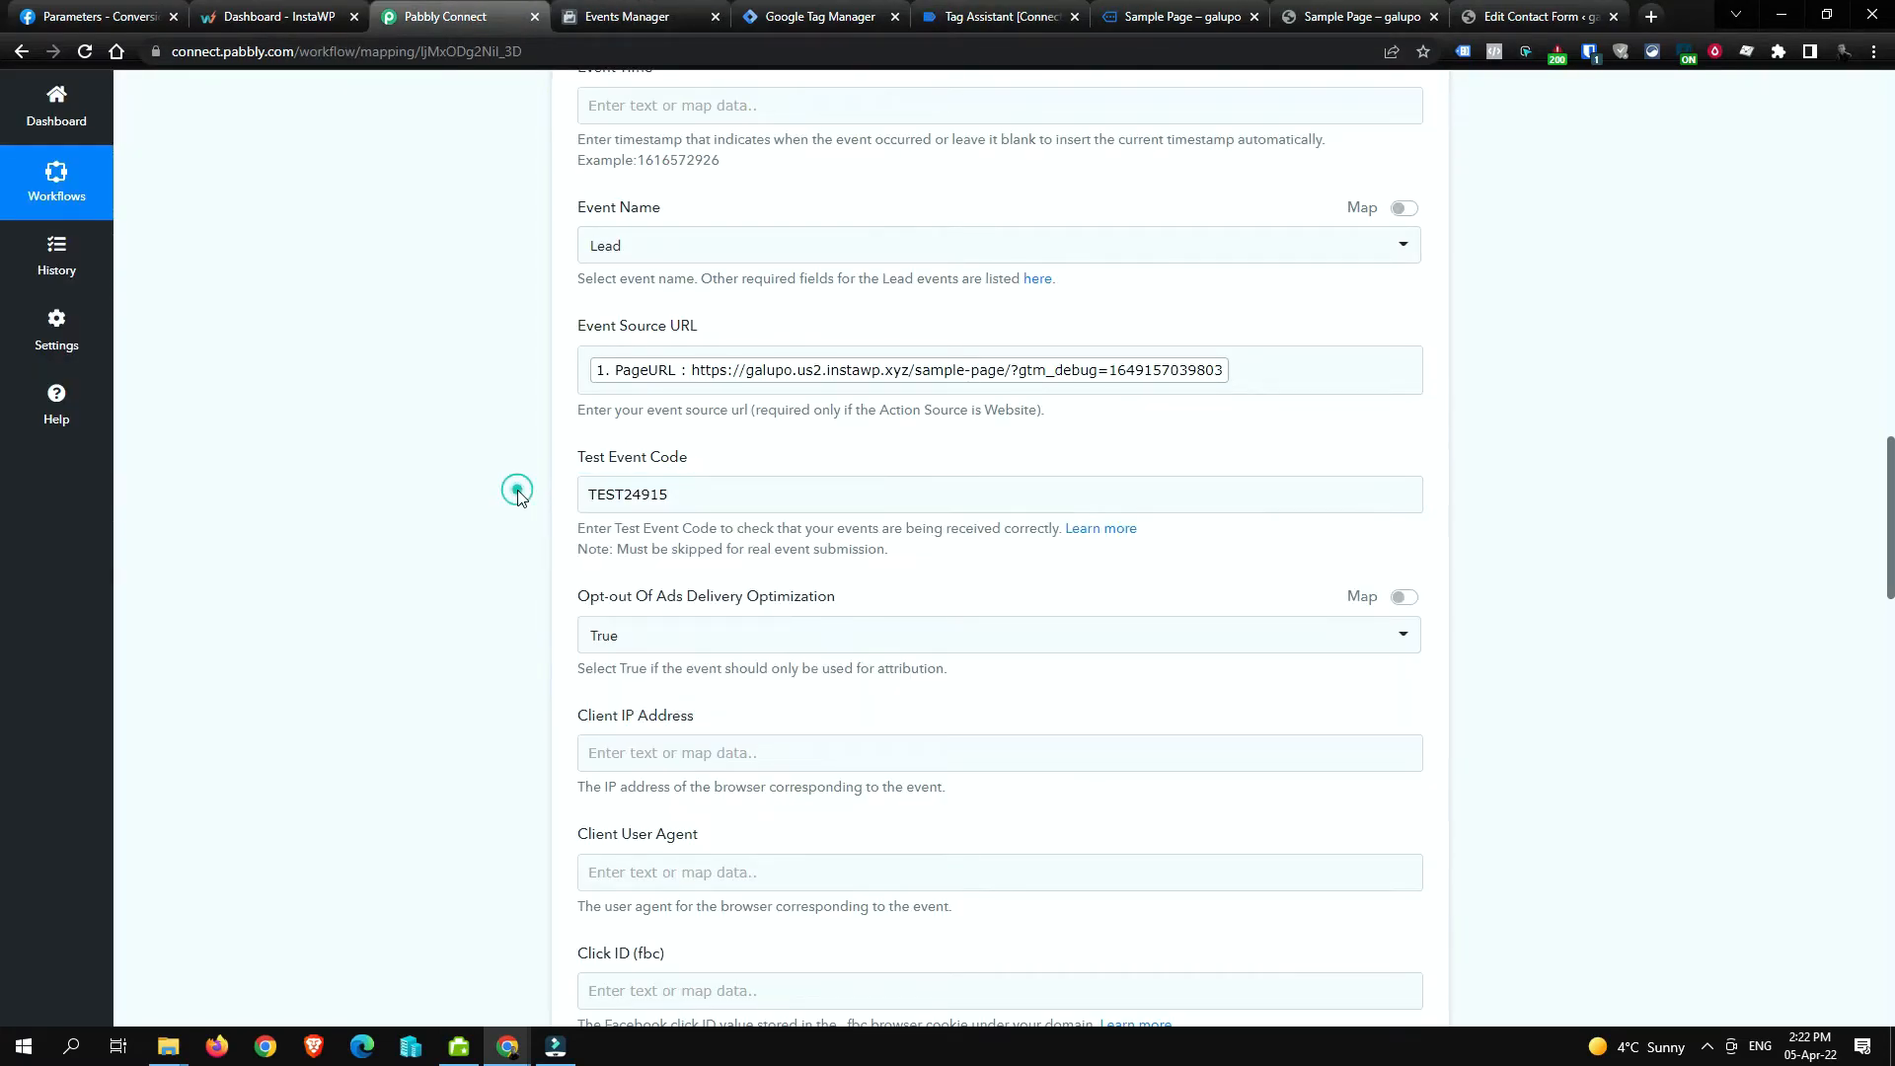
# Step: Map VisitorIP into Client IP Address and UserAgent into Client User Agent
pyautogui.scroll(-1, 765, 557)
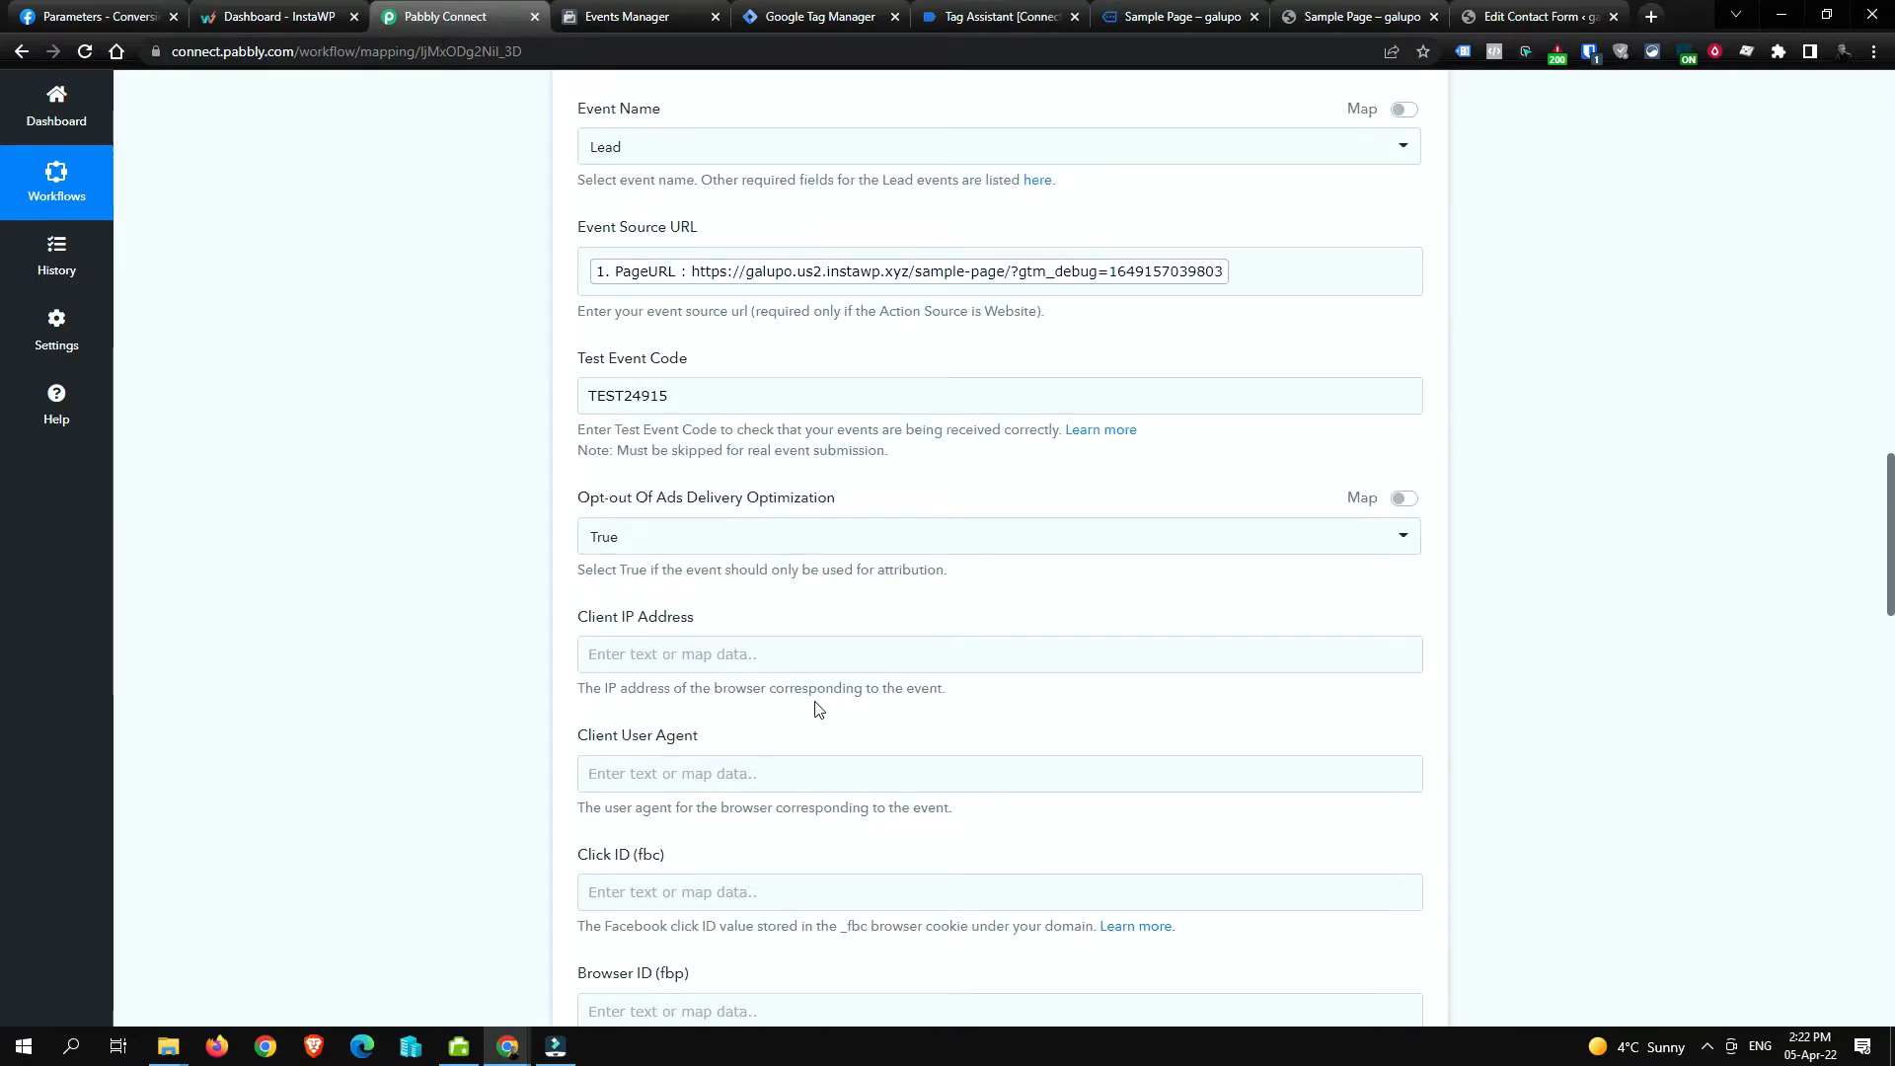
pyautogui.scroll(-1, 869, 583)
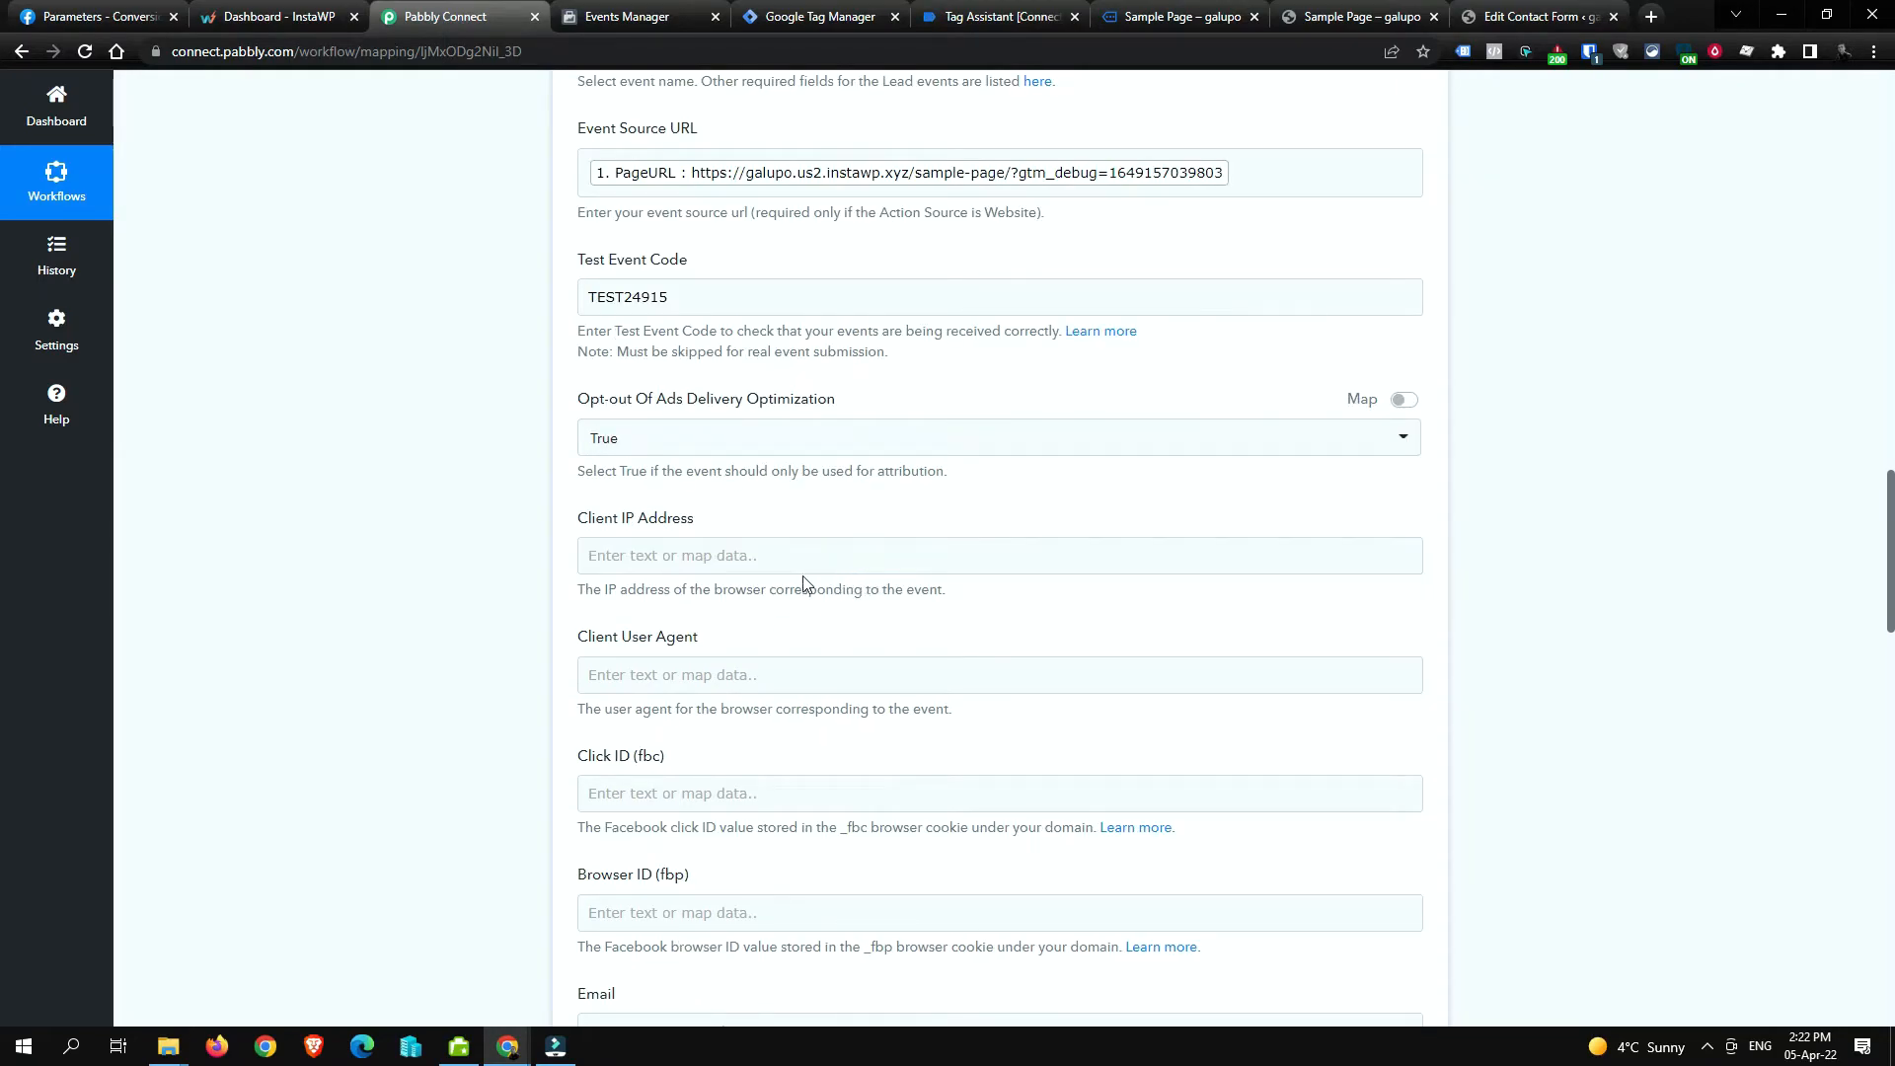
pyautogui.click(820, 555)
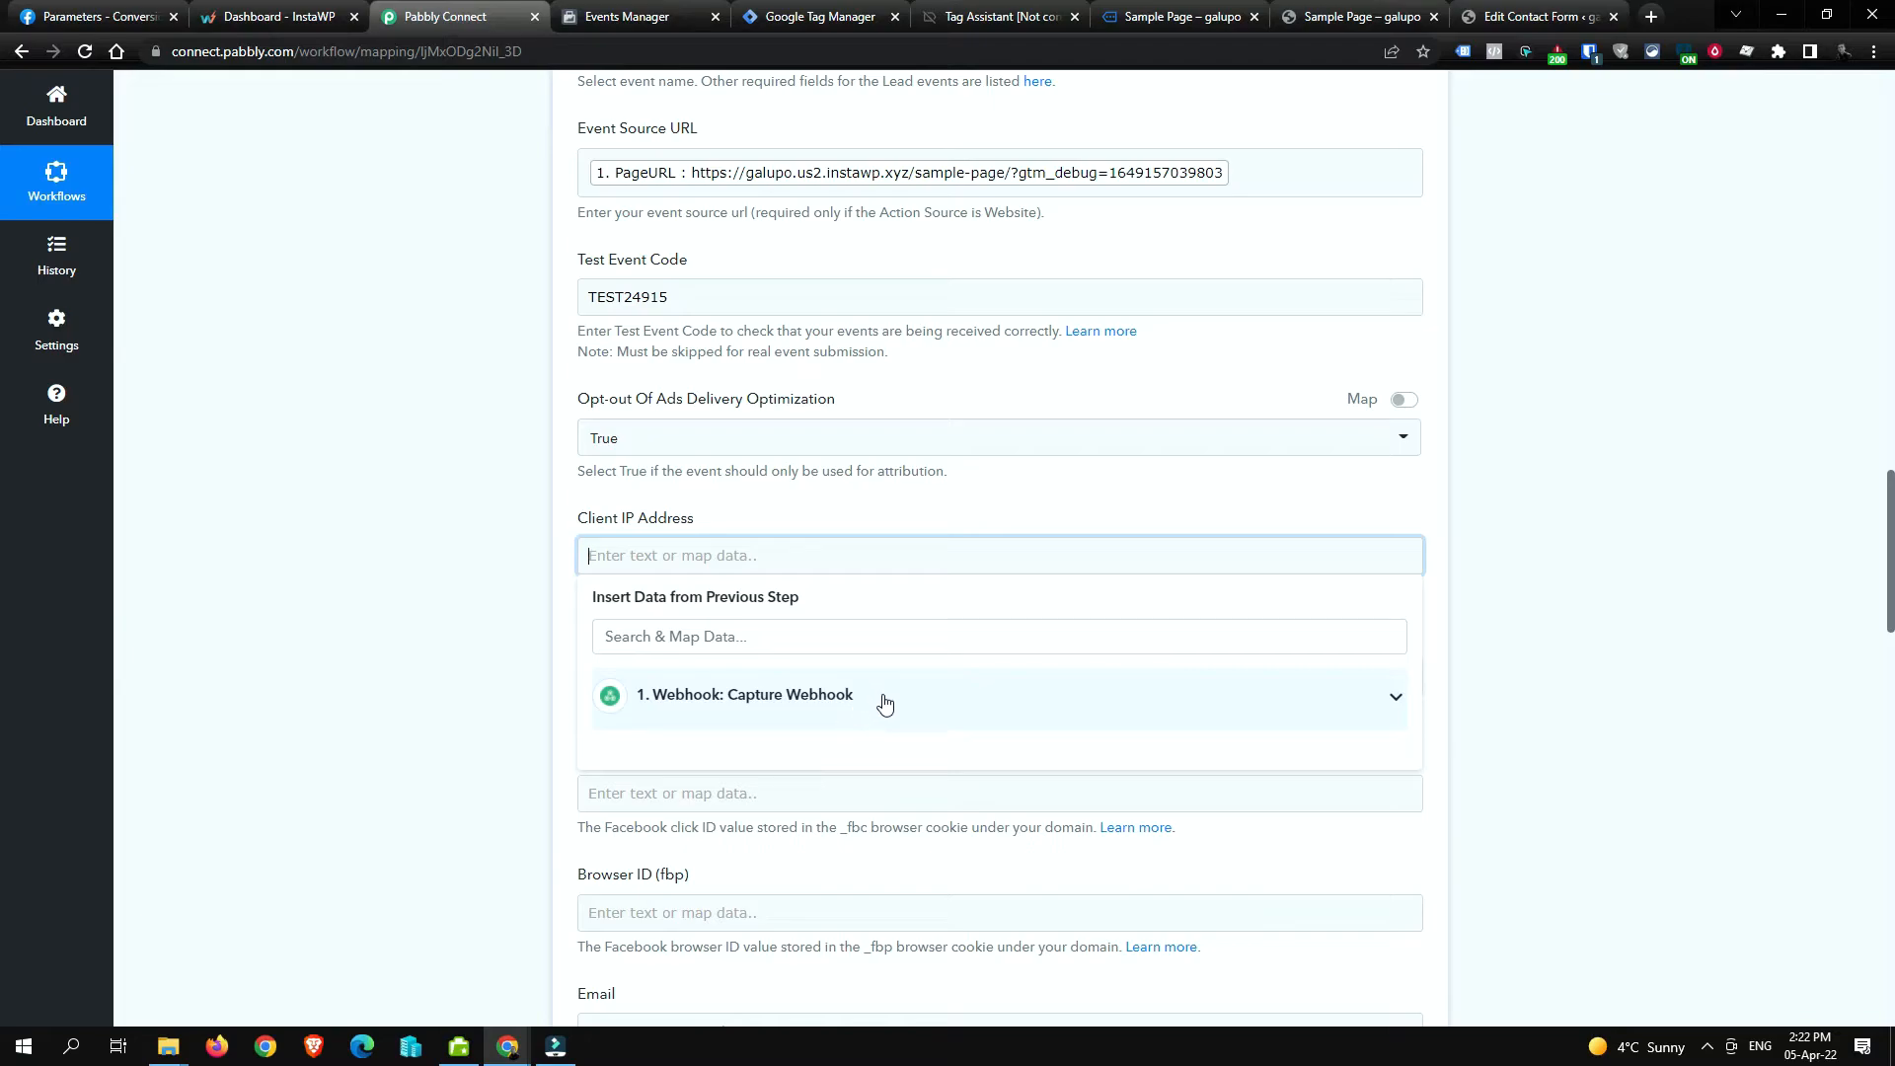
pyautogui.click(889, 694)
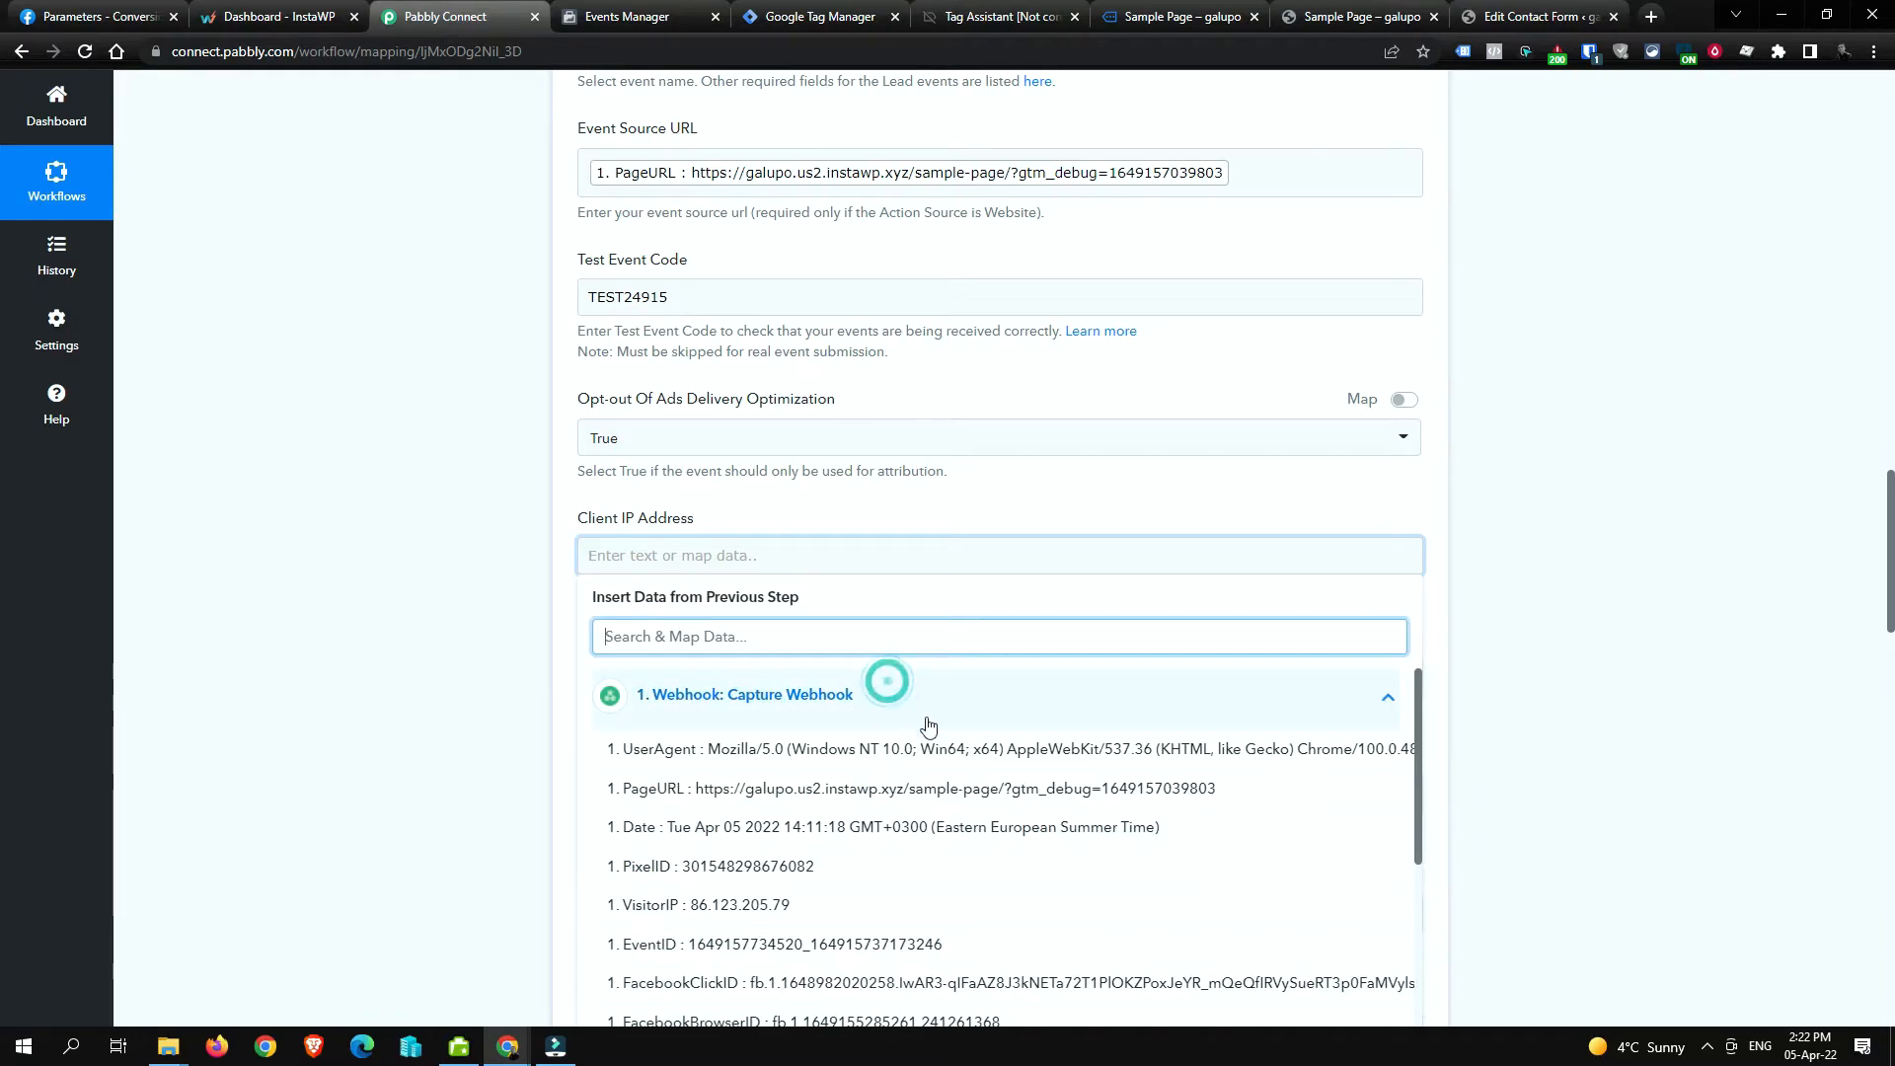
pyautogui.click(867, 904)
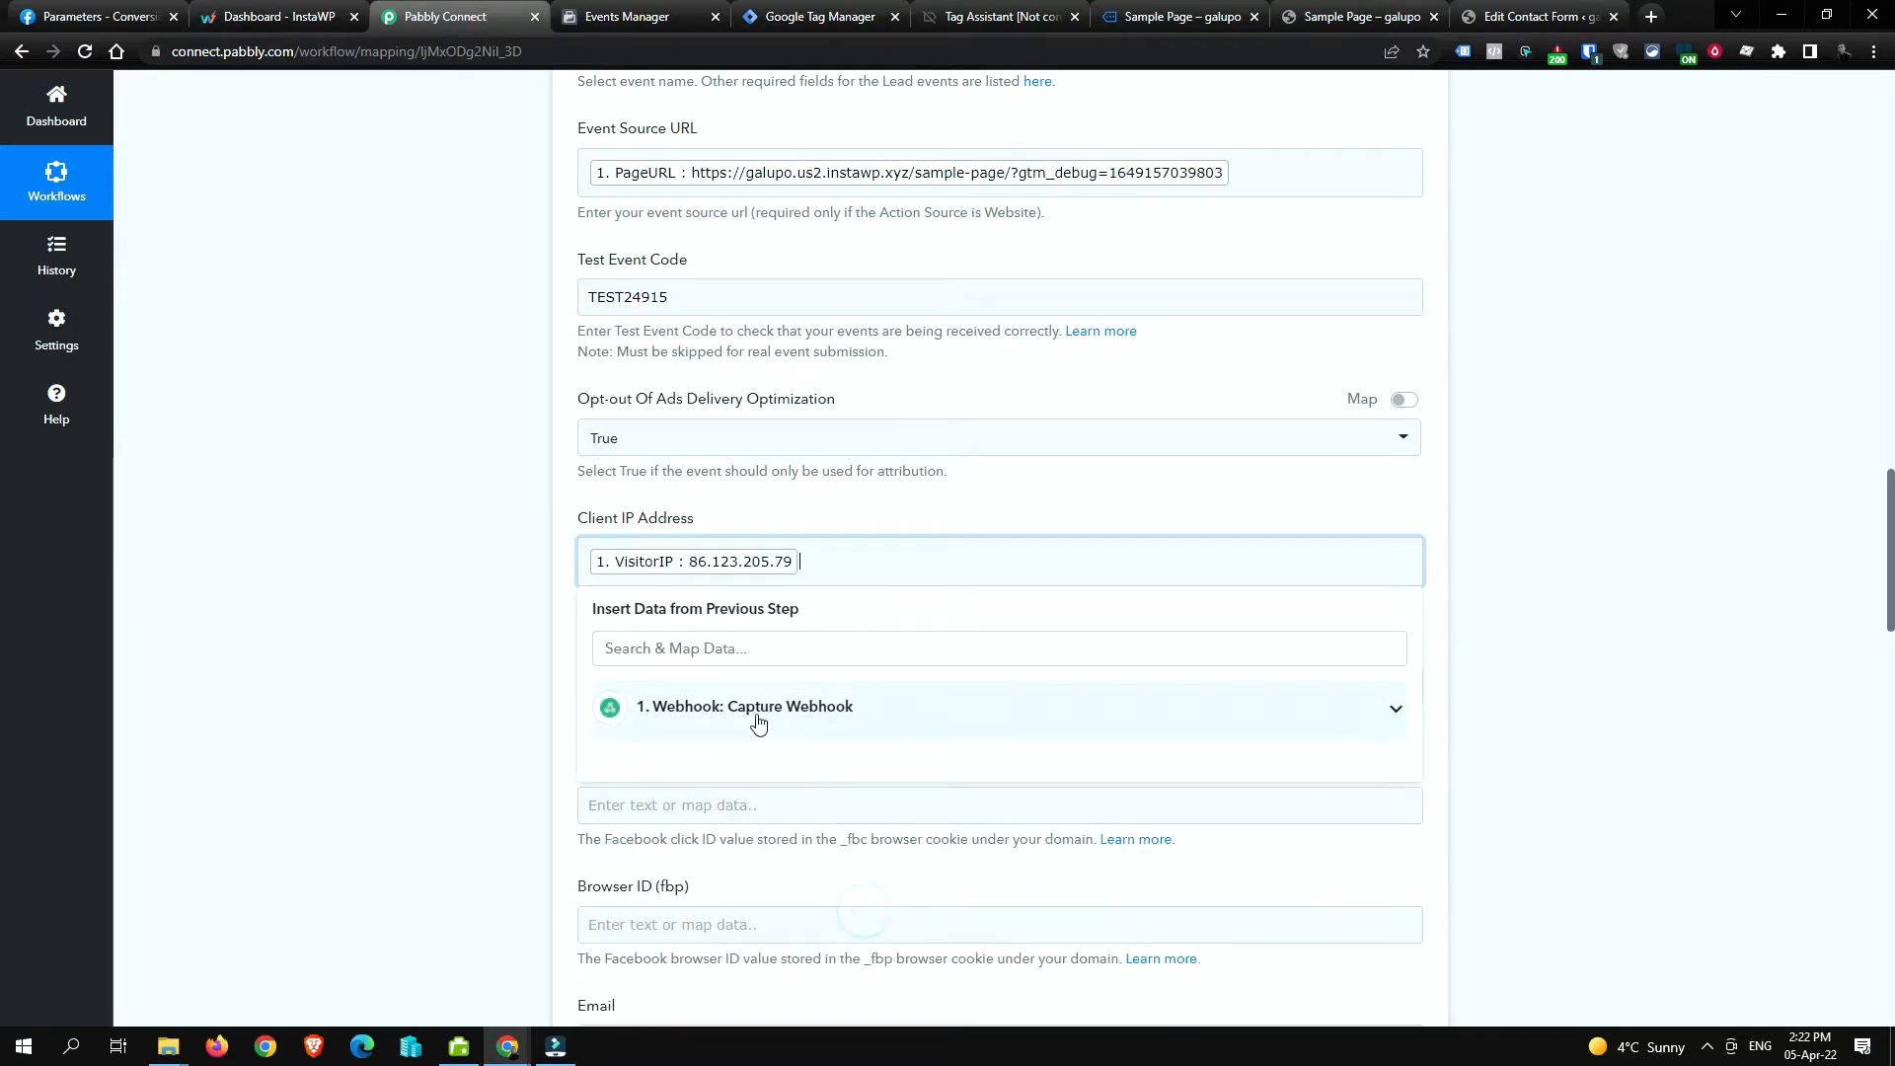
pyautogui.click(362, 593)
pyautogui.scroll(-2, 483, 626)
pyautogui.click(786, 487)
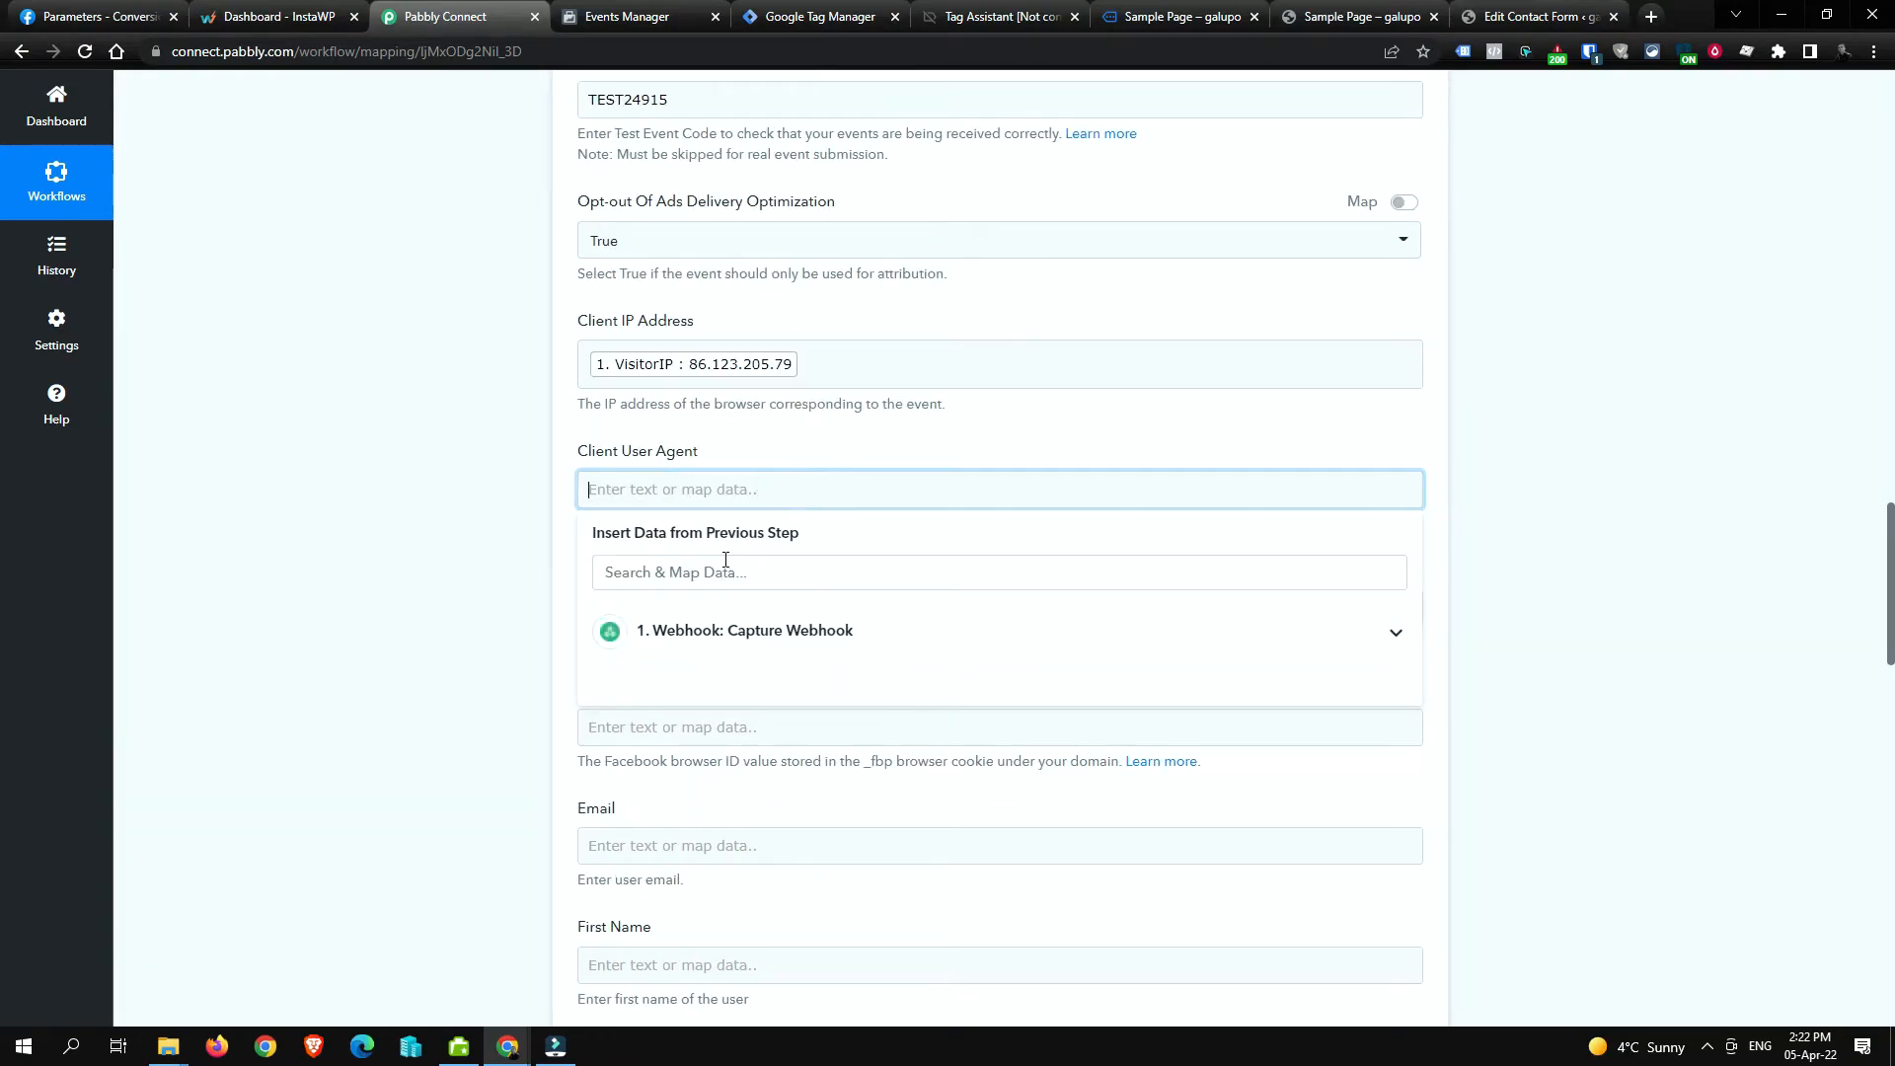
pyautogui.click(914, 647)
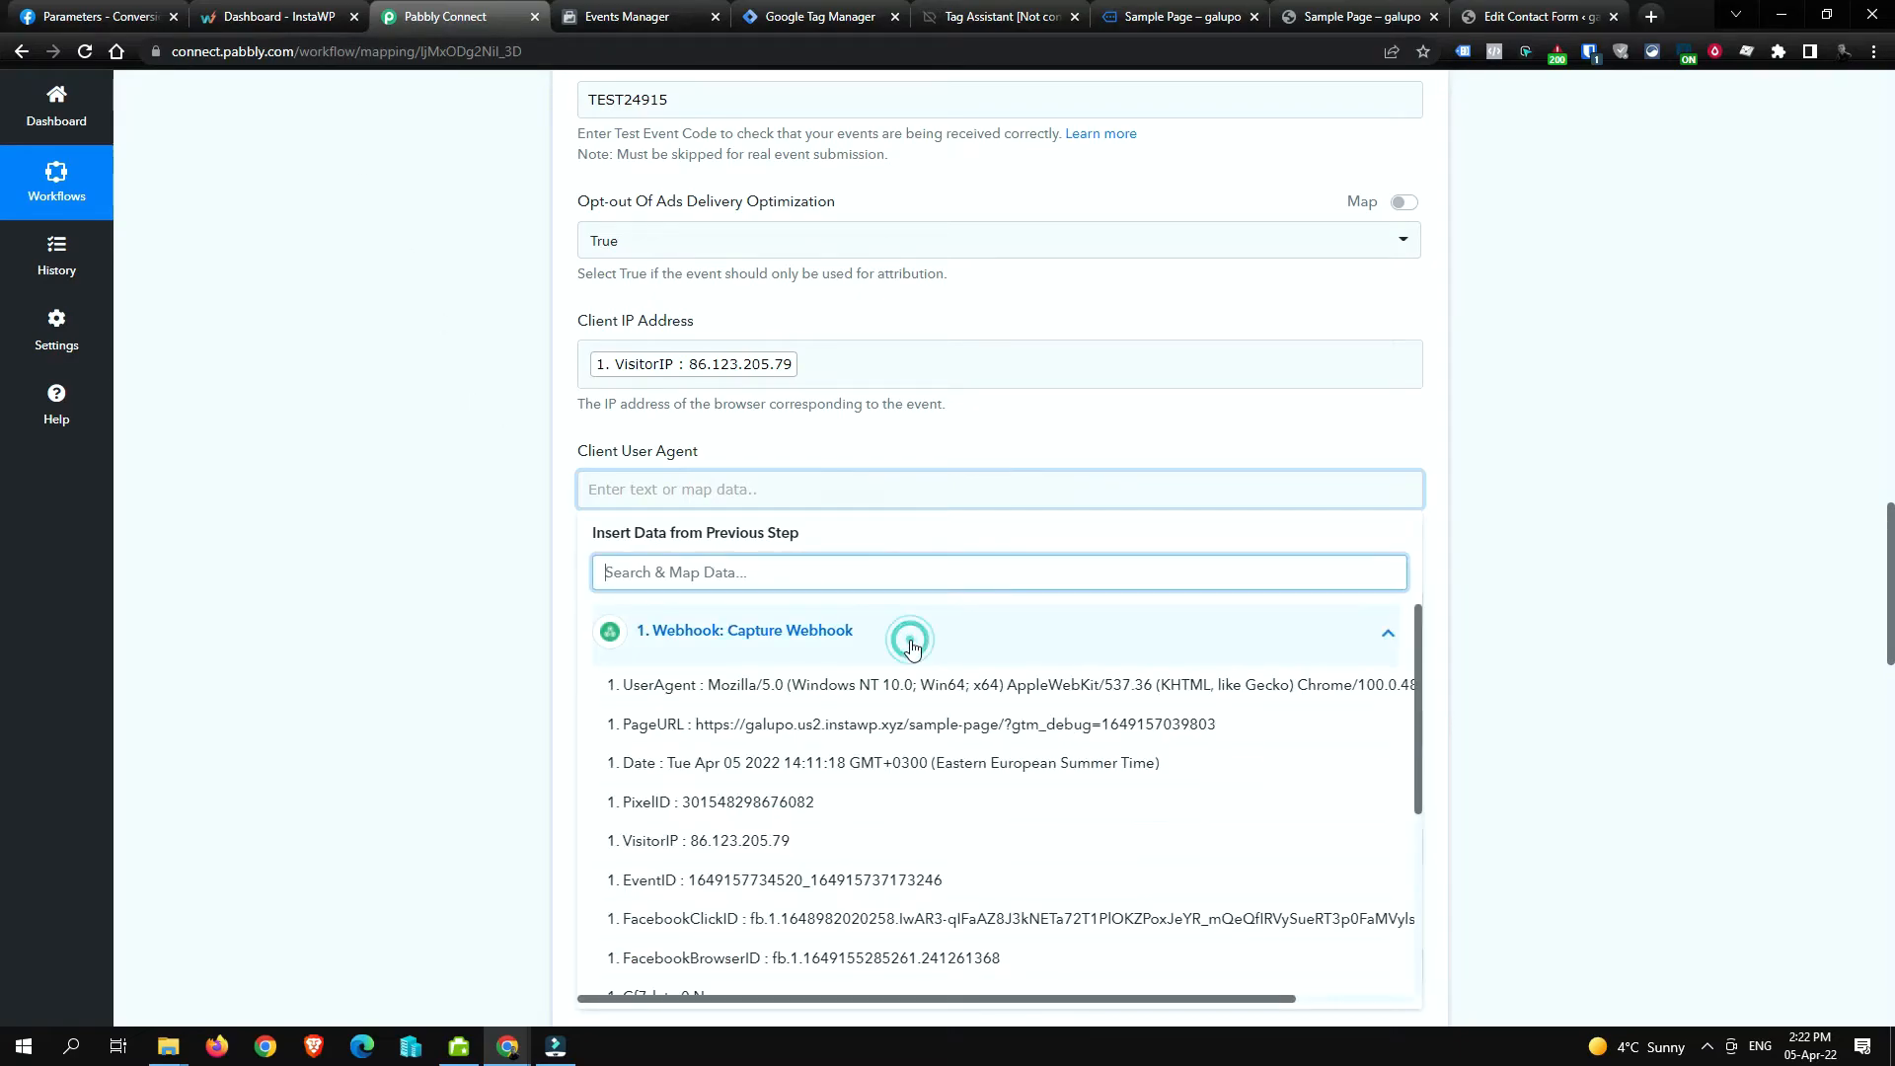
pyautogui.click(750, 688)
pyautogui.click(461, 528)
pyautogui.scroll(-1, 536, 600)
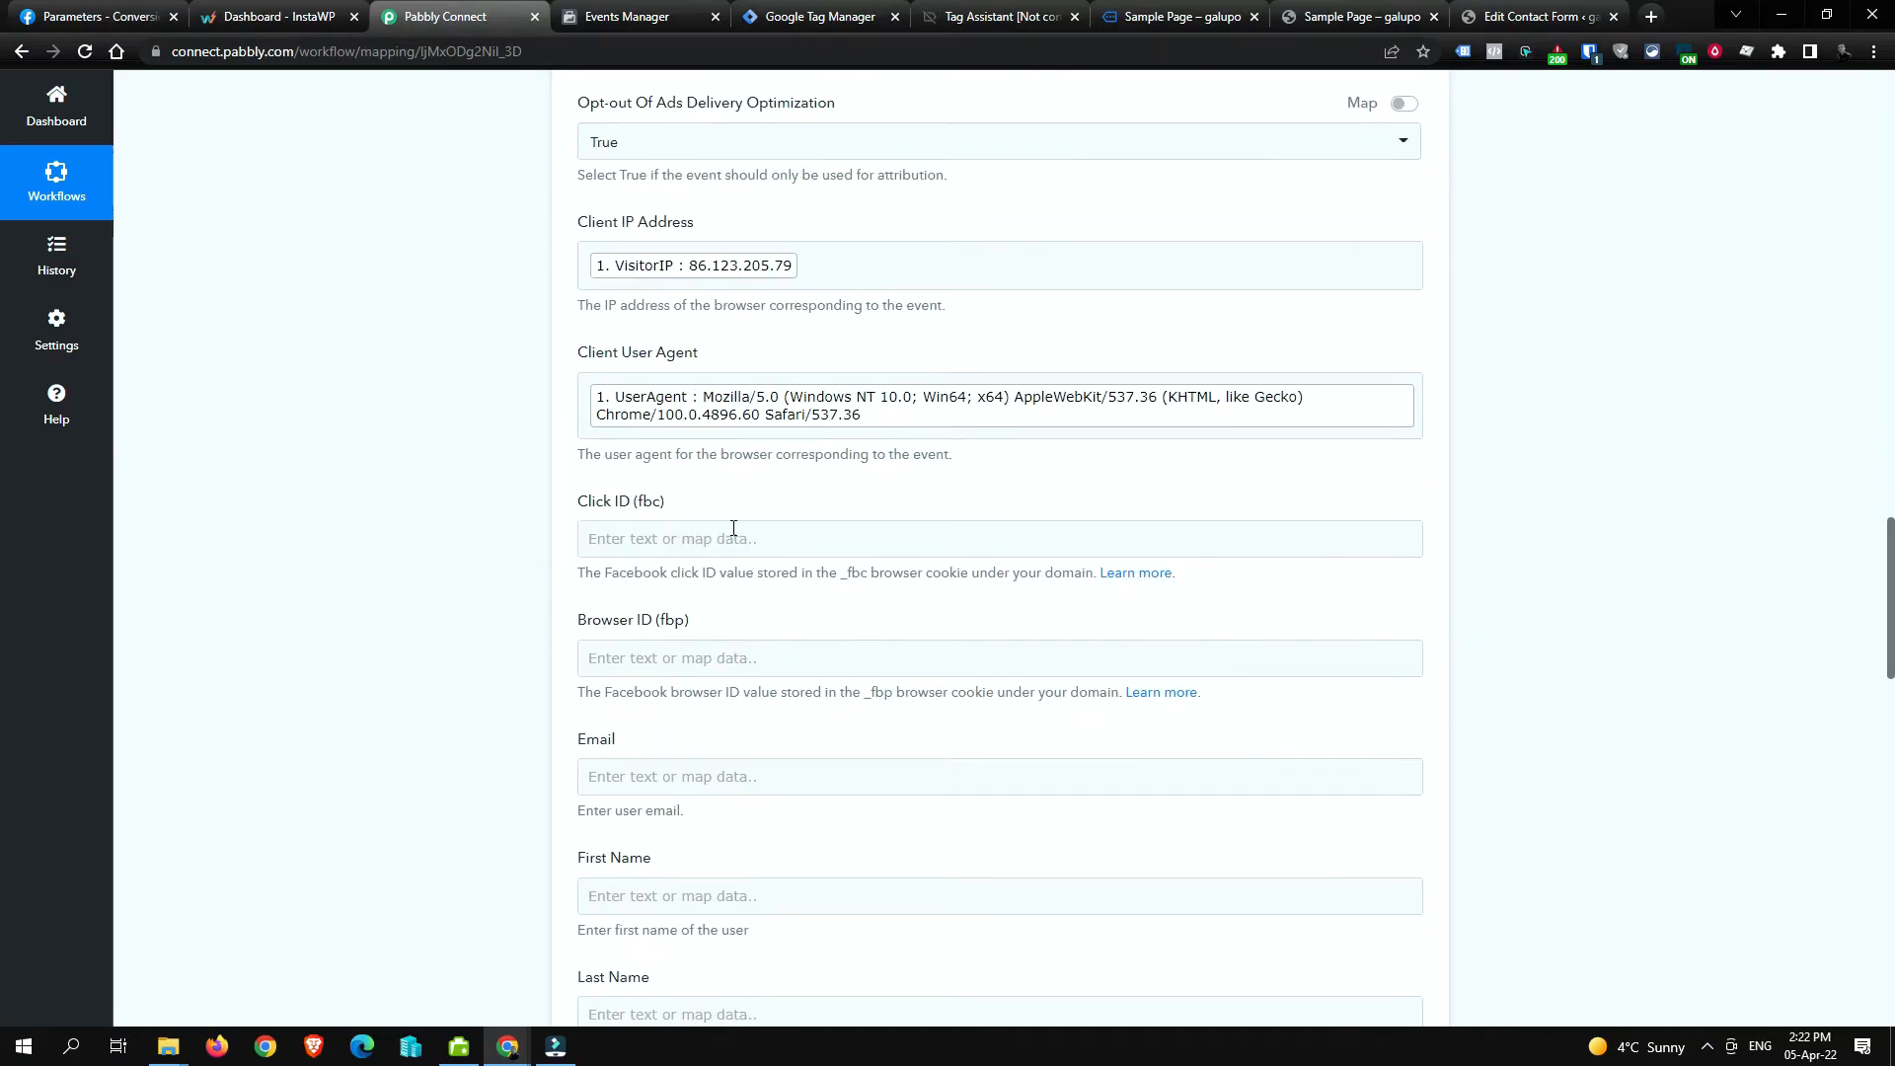
# Step: Map FacebookClickID into Click ID (fbc) and FacebookBrowserID into Browser ID (fbp)
pyautogui.click(722, 539)
pyautogui.click(721, 540)
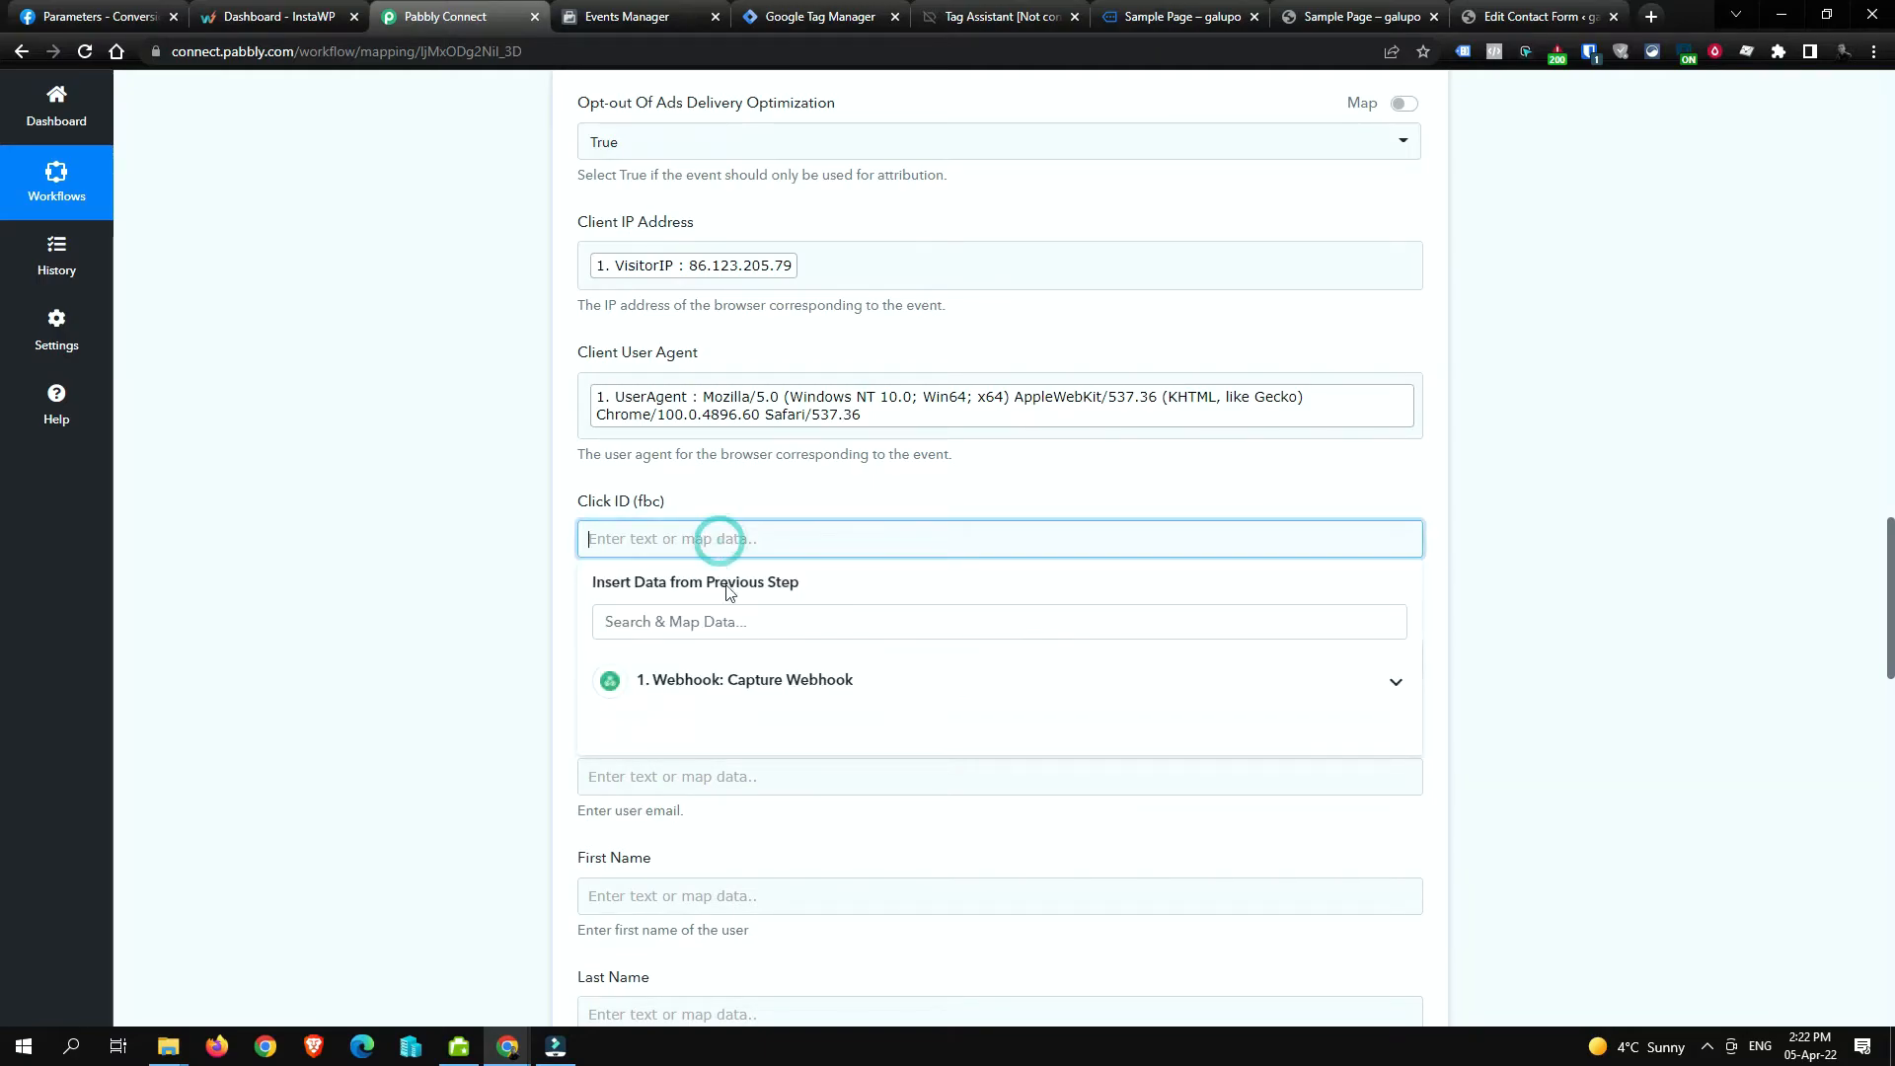
pyautogui.click(791, 688)
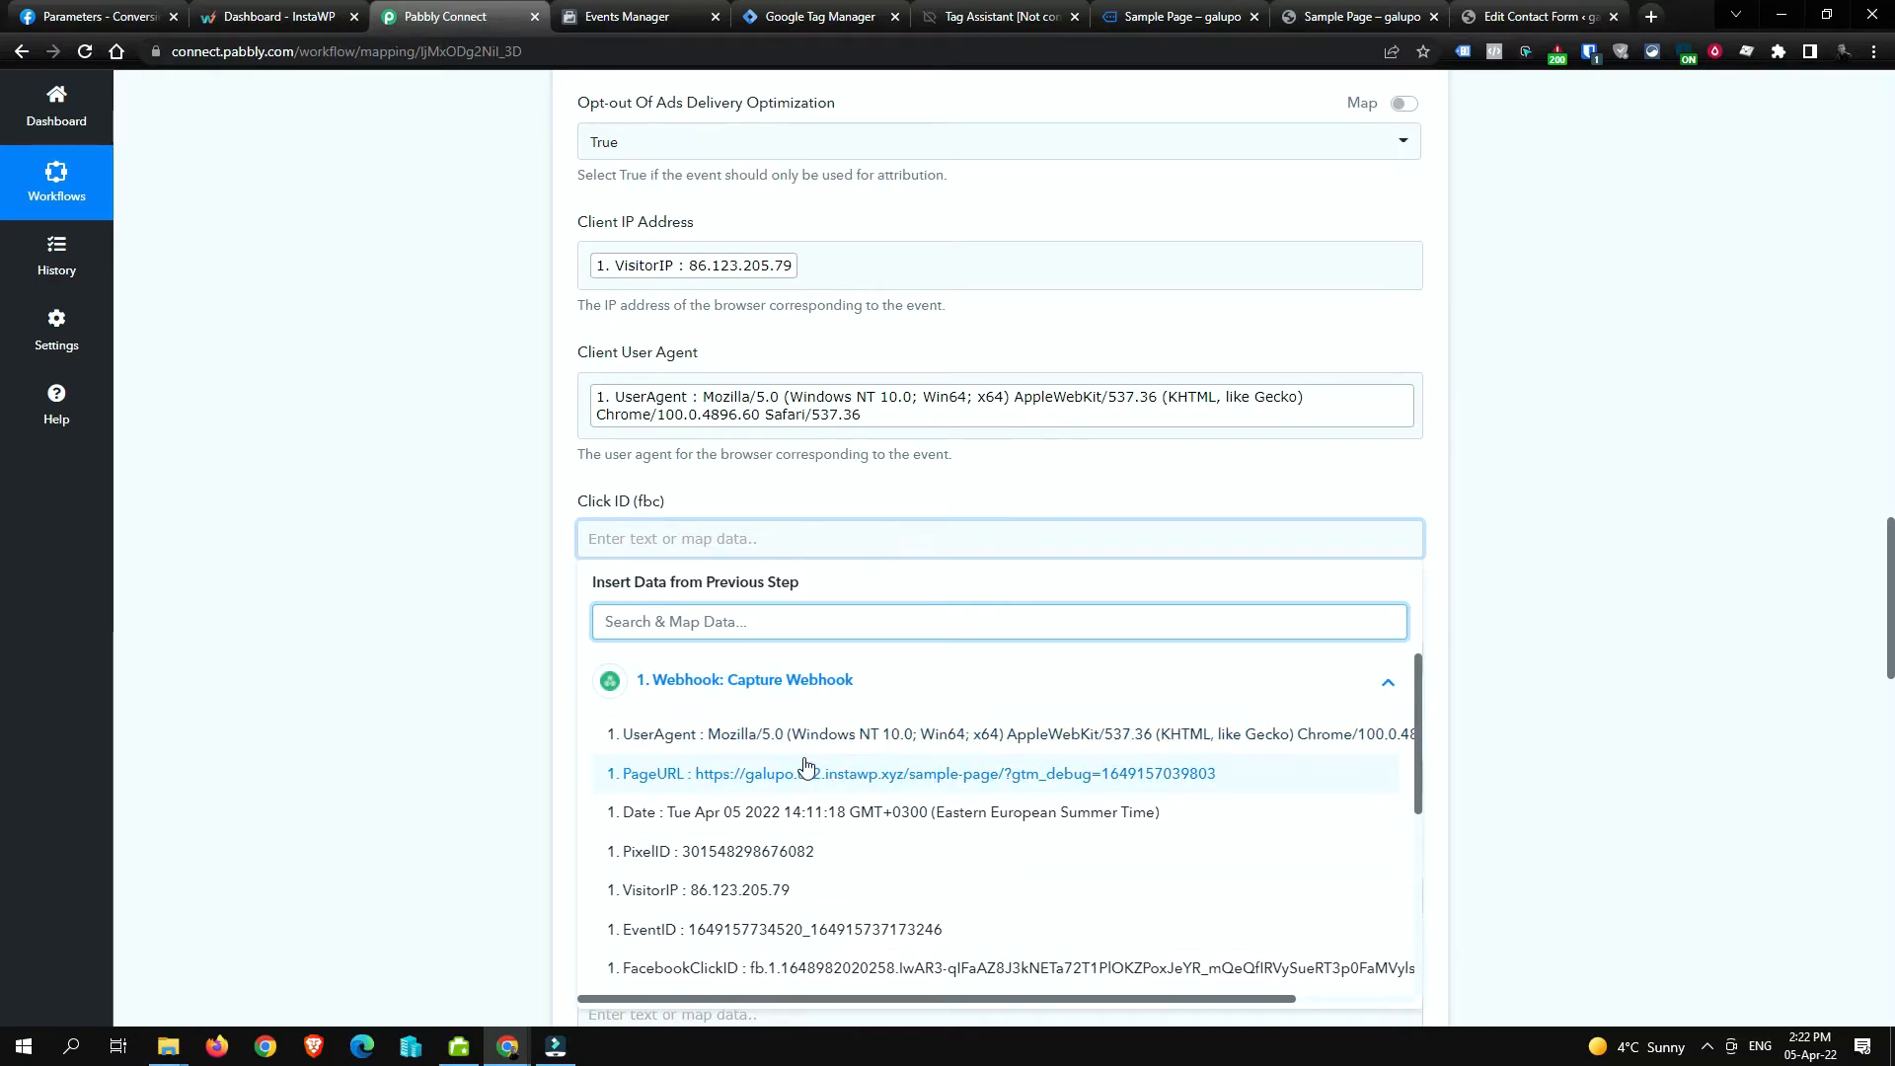
pyautogui.click(720, 970)
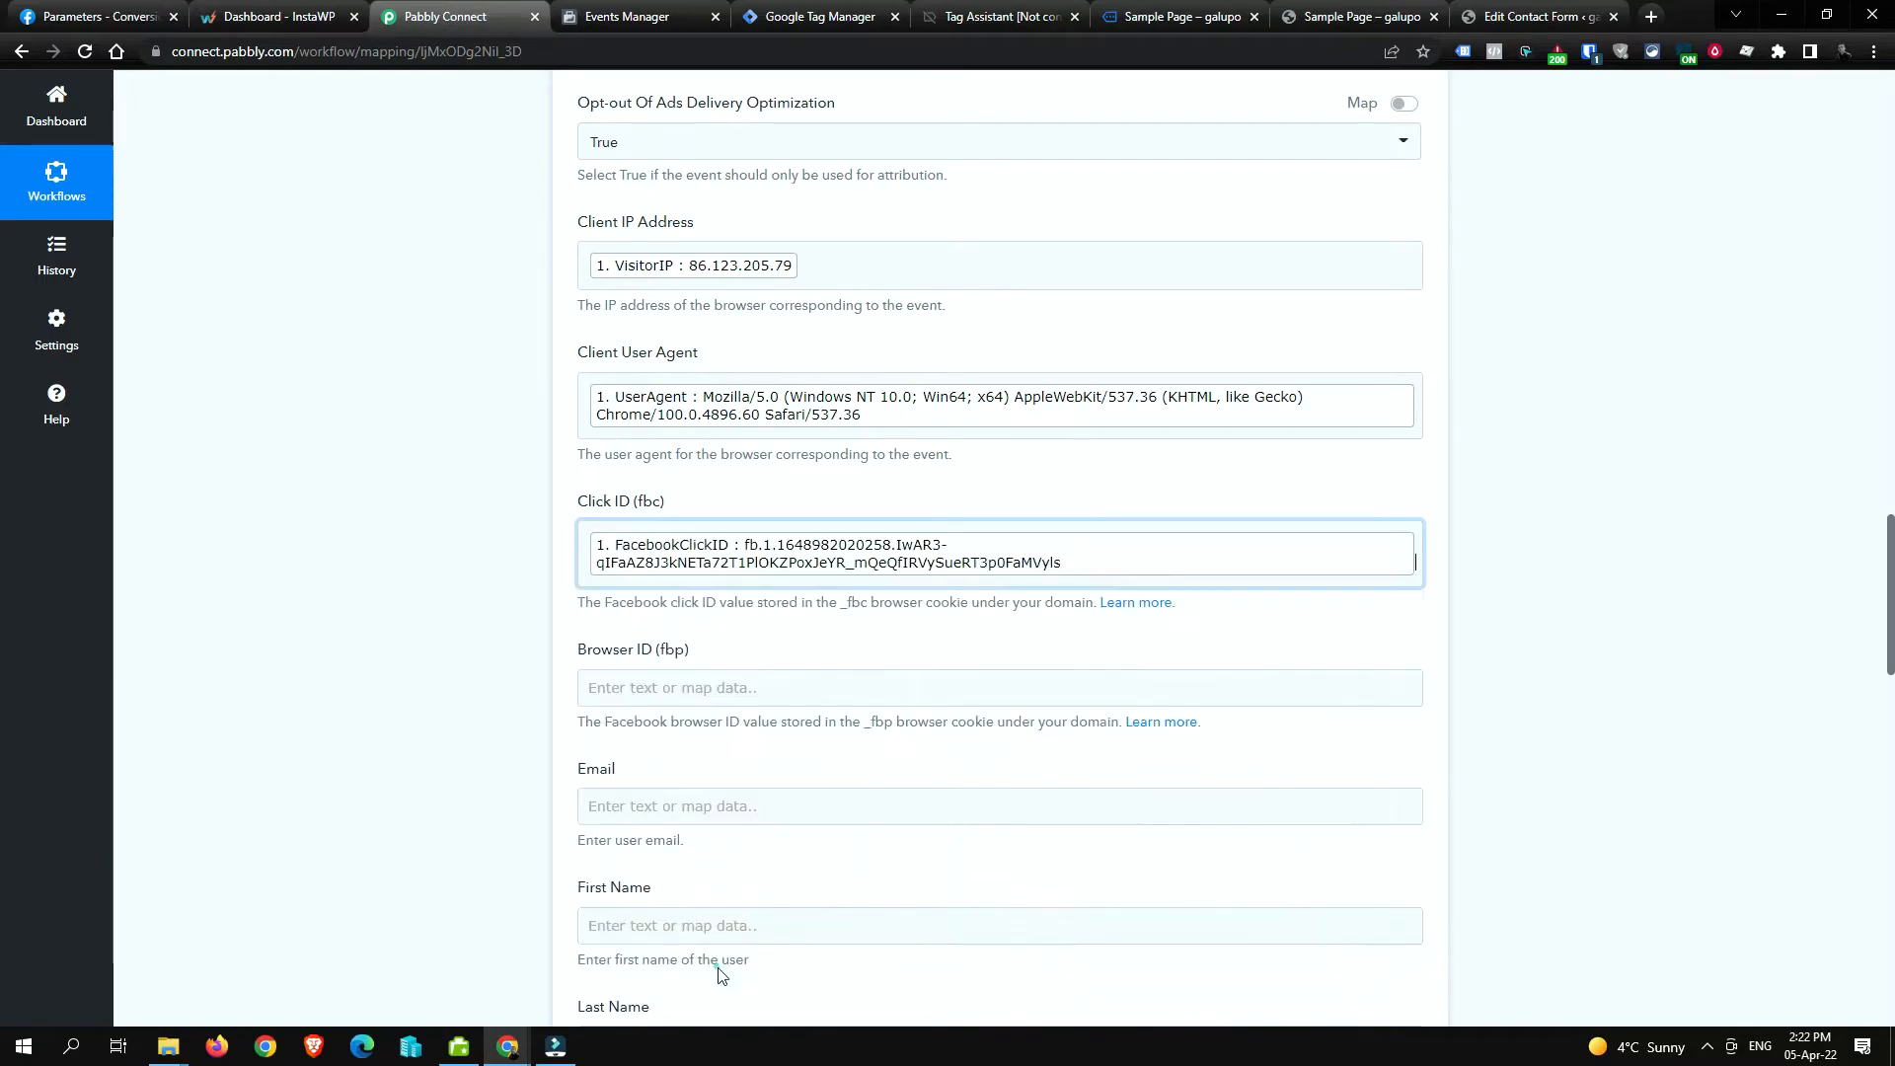
pyautogui.click(1597, 610)
pyautogui.click(874, 687)
pyautogui.click(785, 822)
pyautogui.scroll(-4, 810, 790)
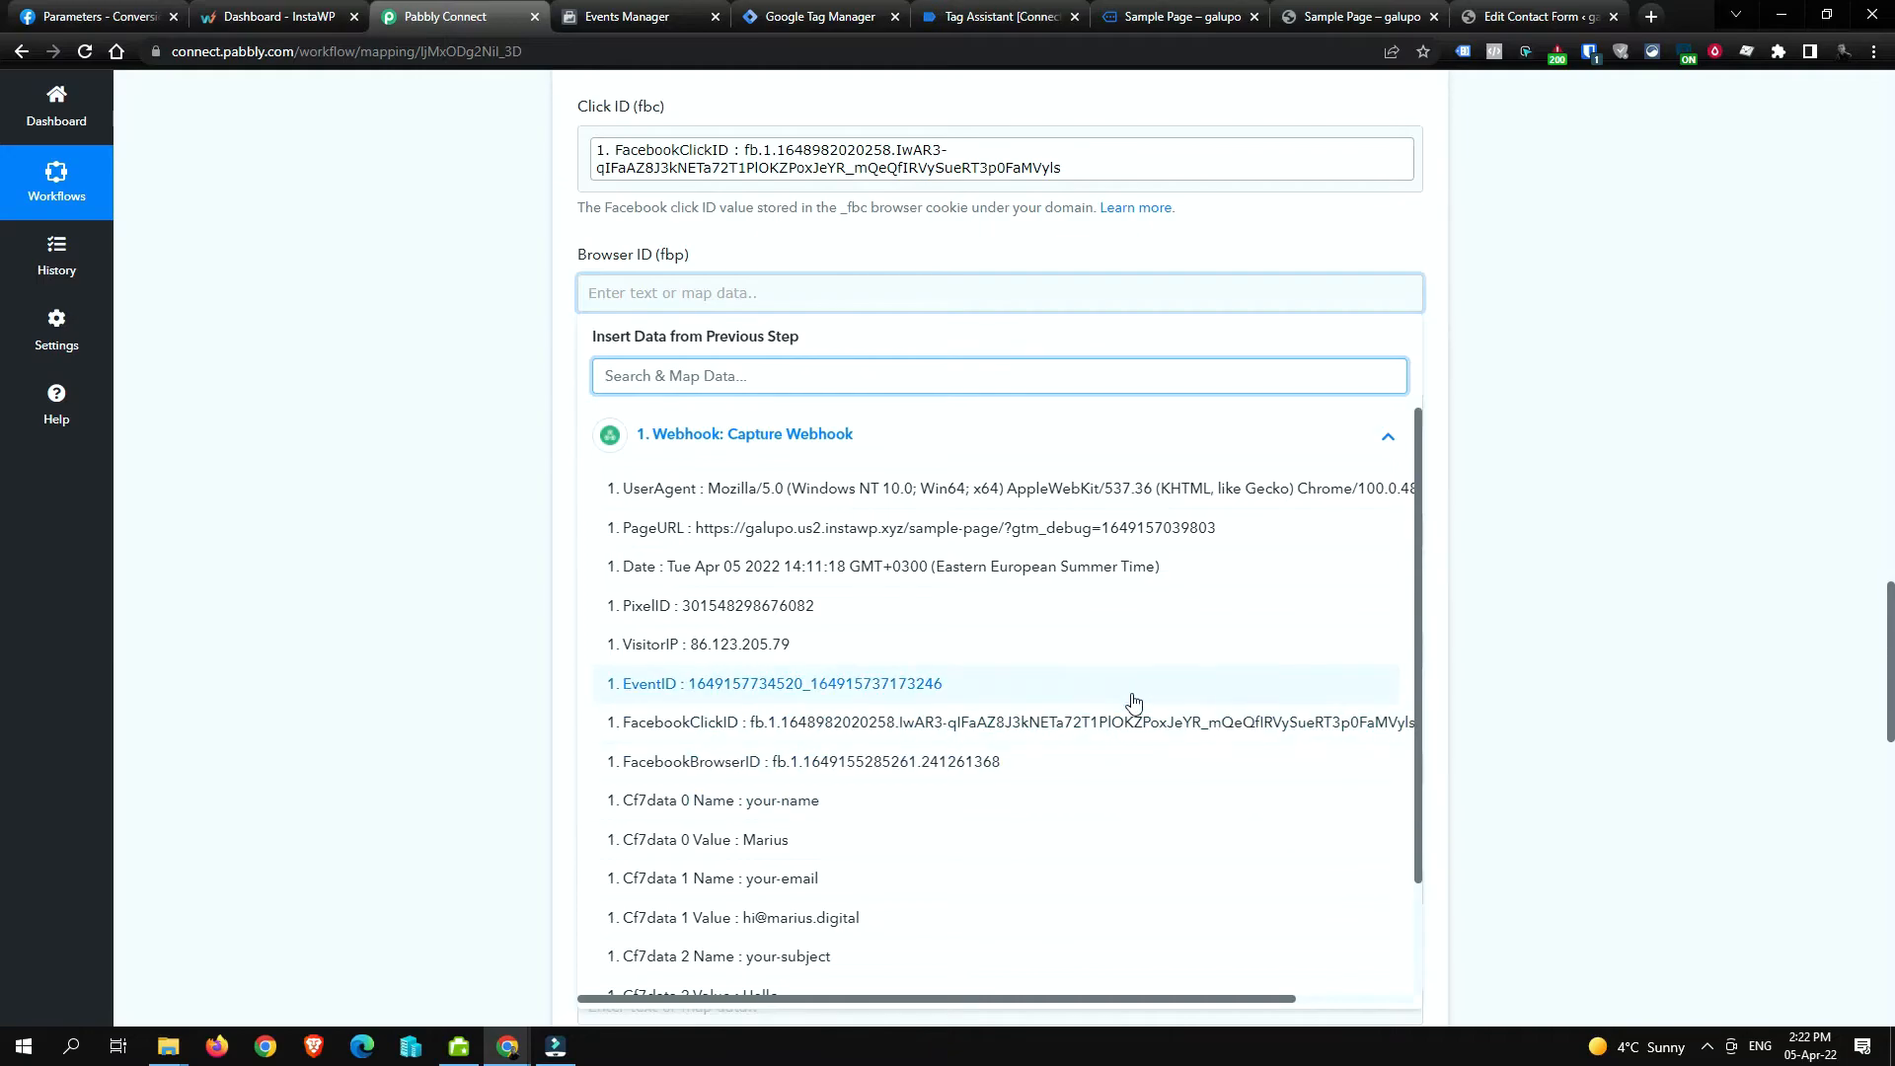
pyautogui.click(1092, 766)
pyautogui.click(1543, 405)
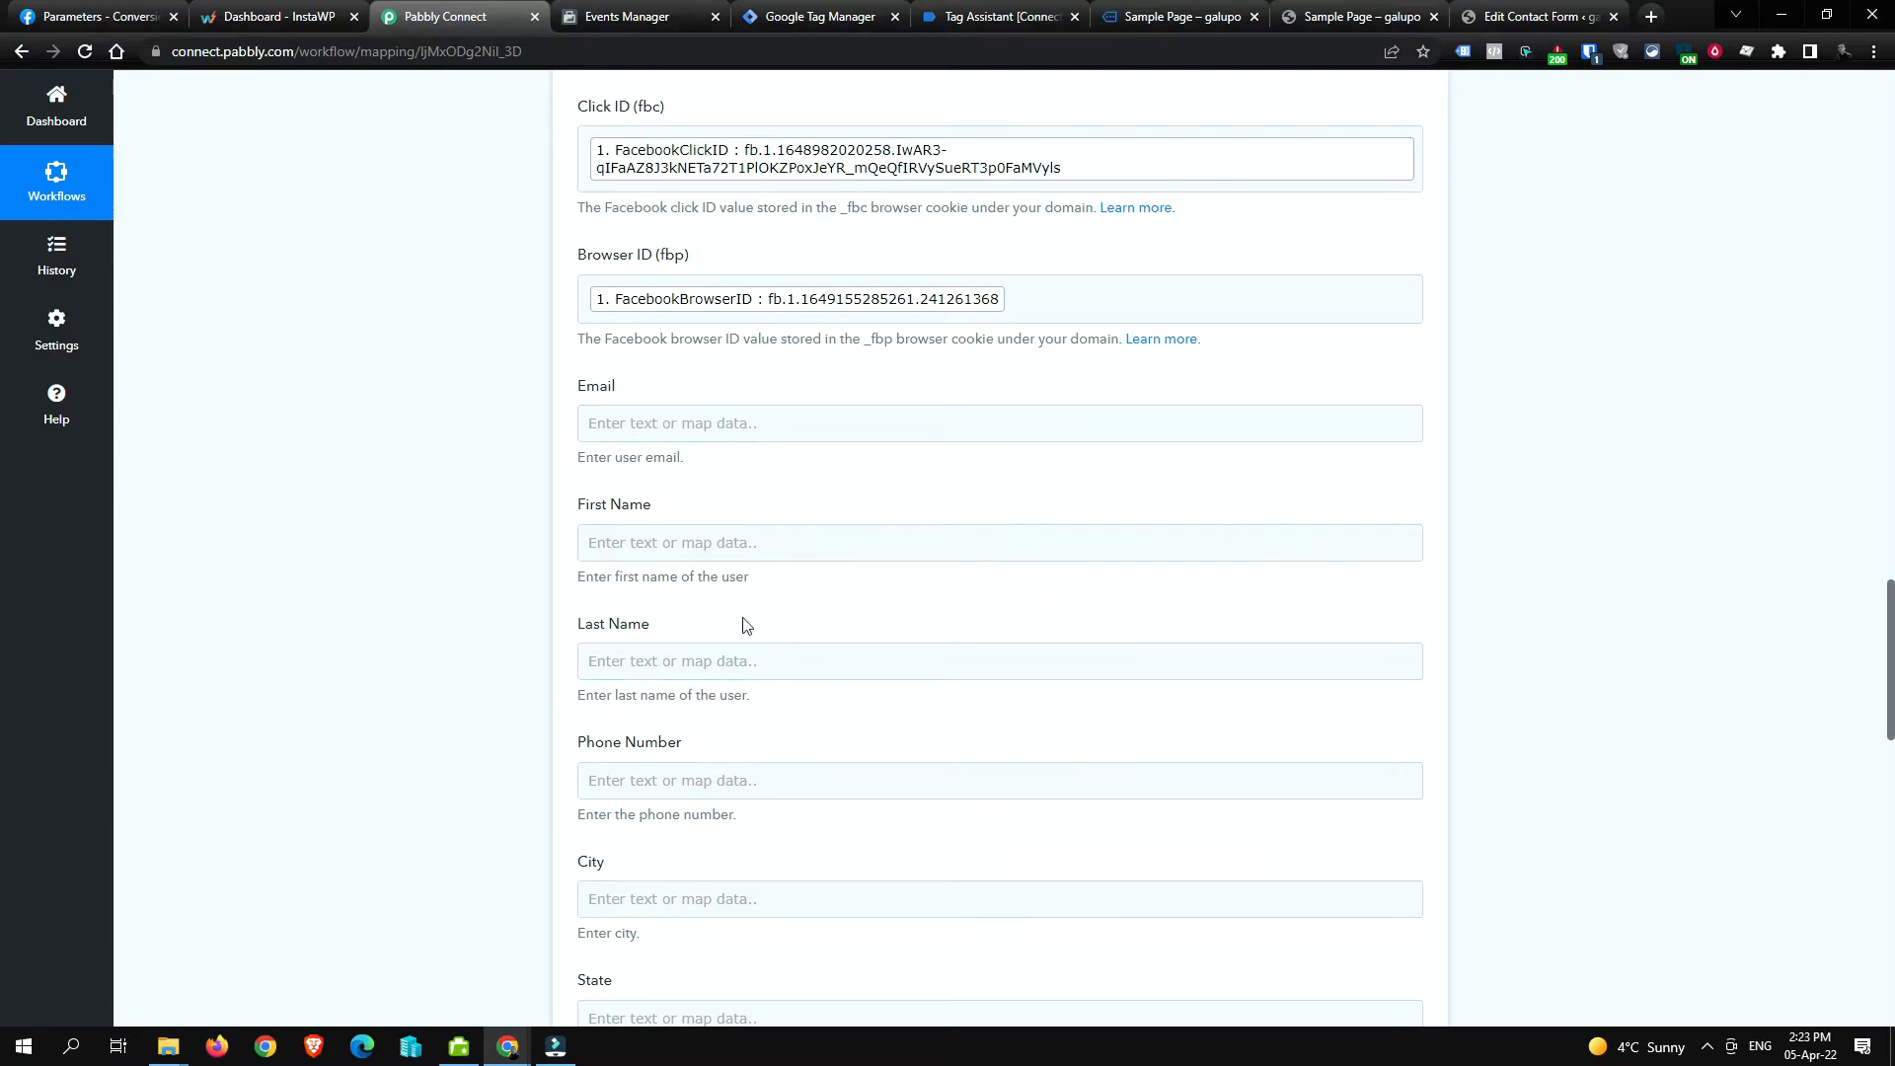
pyautogui.scroll(-3, 860, 618)
pyautogui.scroll(3, 821, 588)
# Step: Review the Lead event form fields, starting from First Name
pyautogui.click(934, 534)
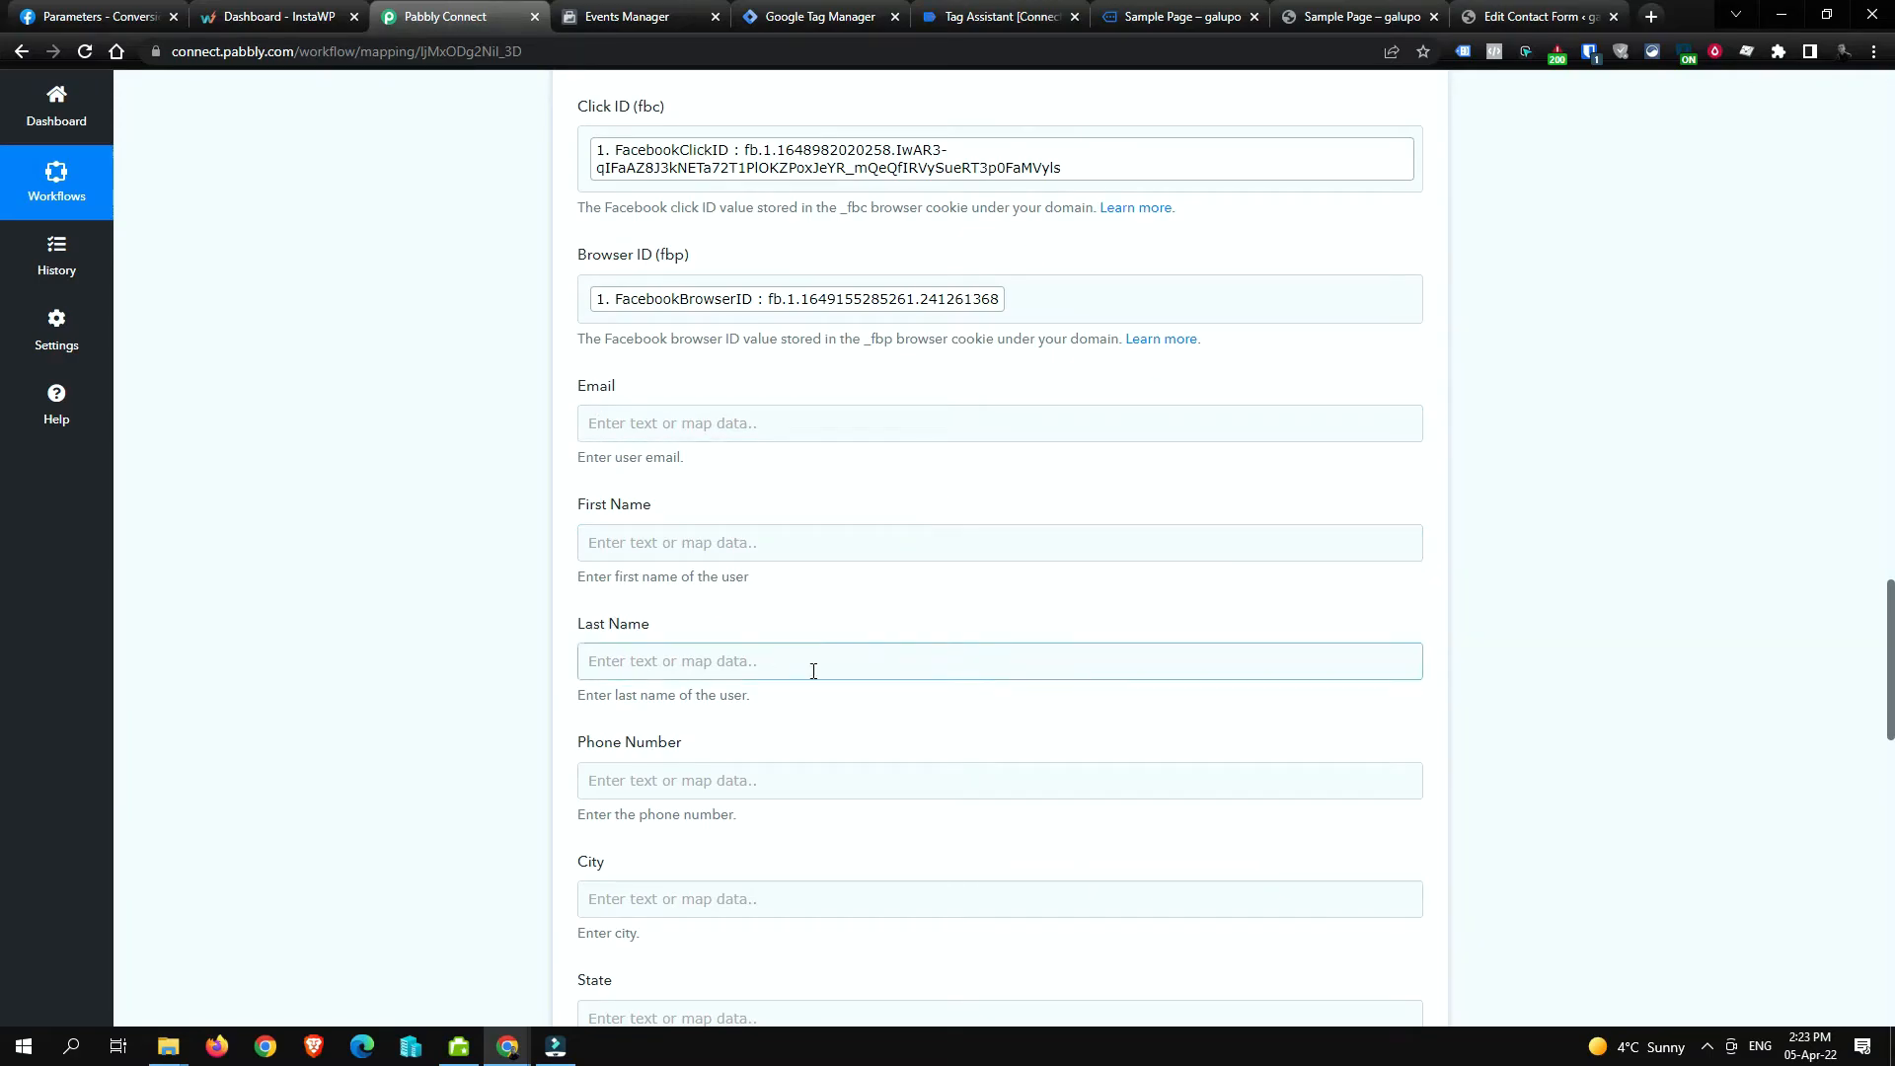
pyautogui.scroll(-5, 951, 584)
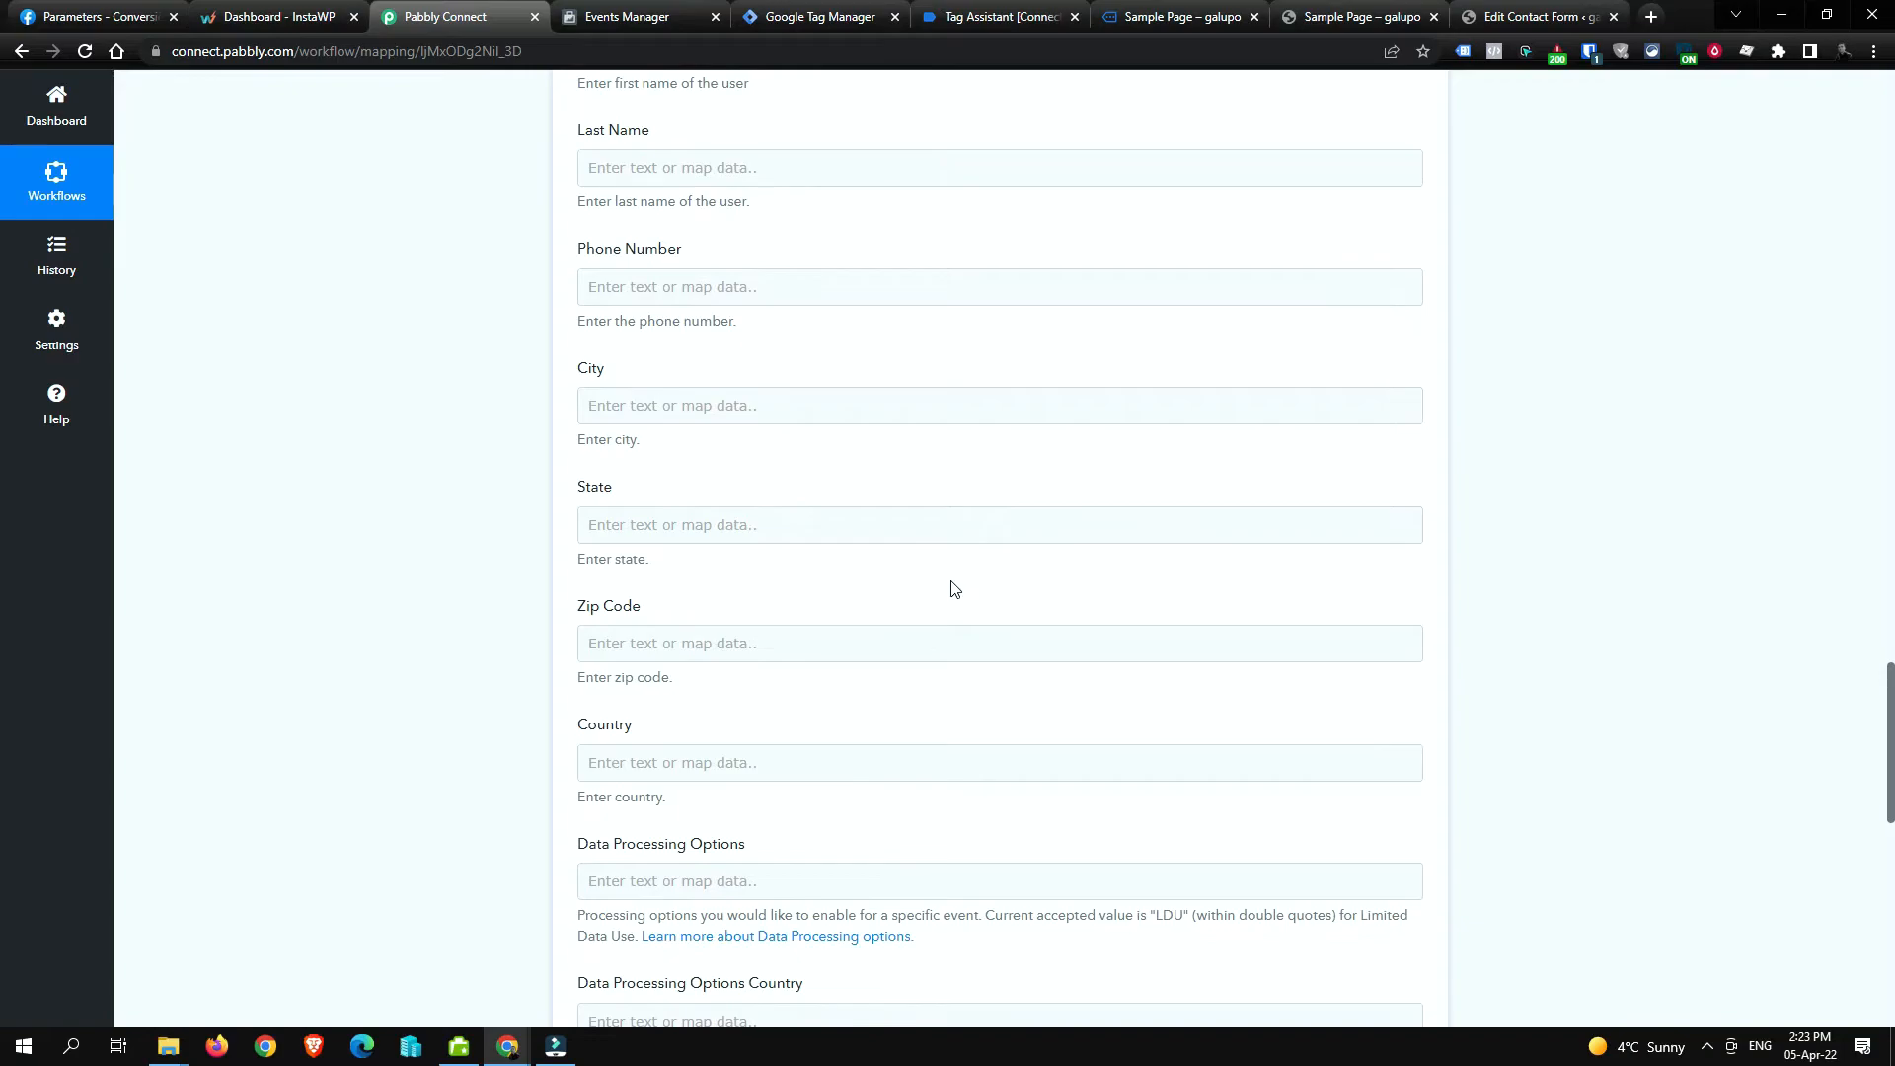
pyautogui.scroll(10, 955, 588)
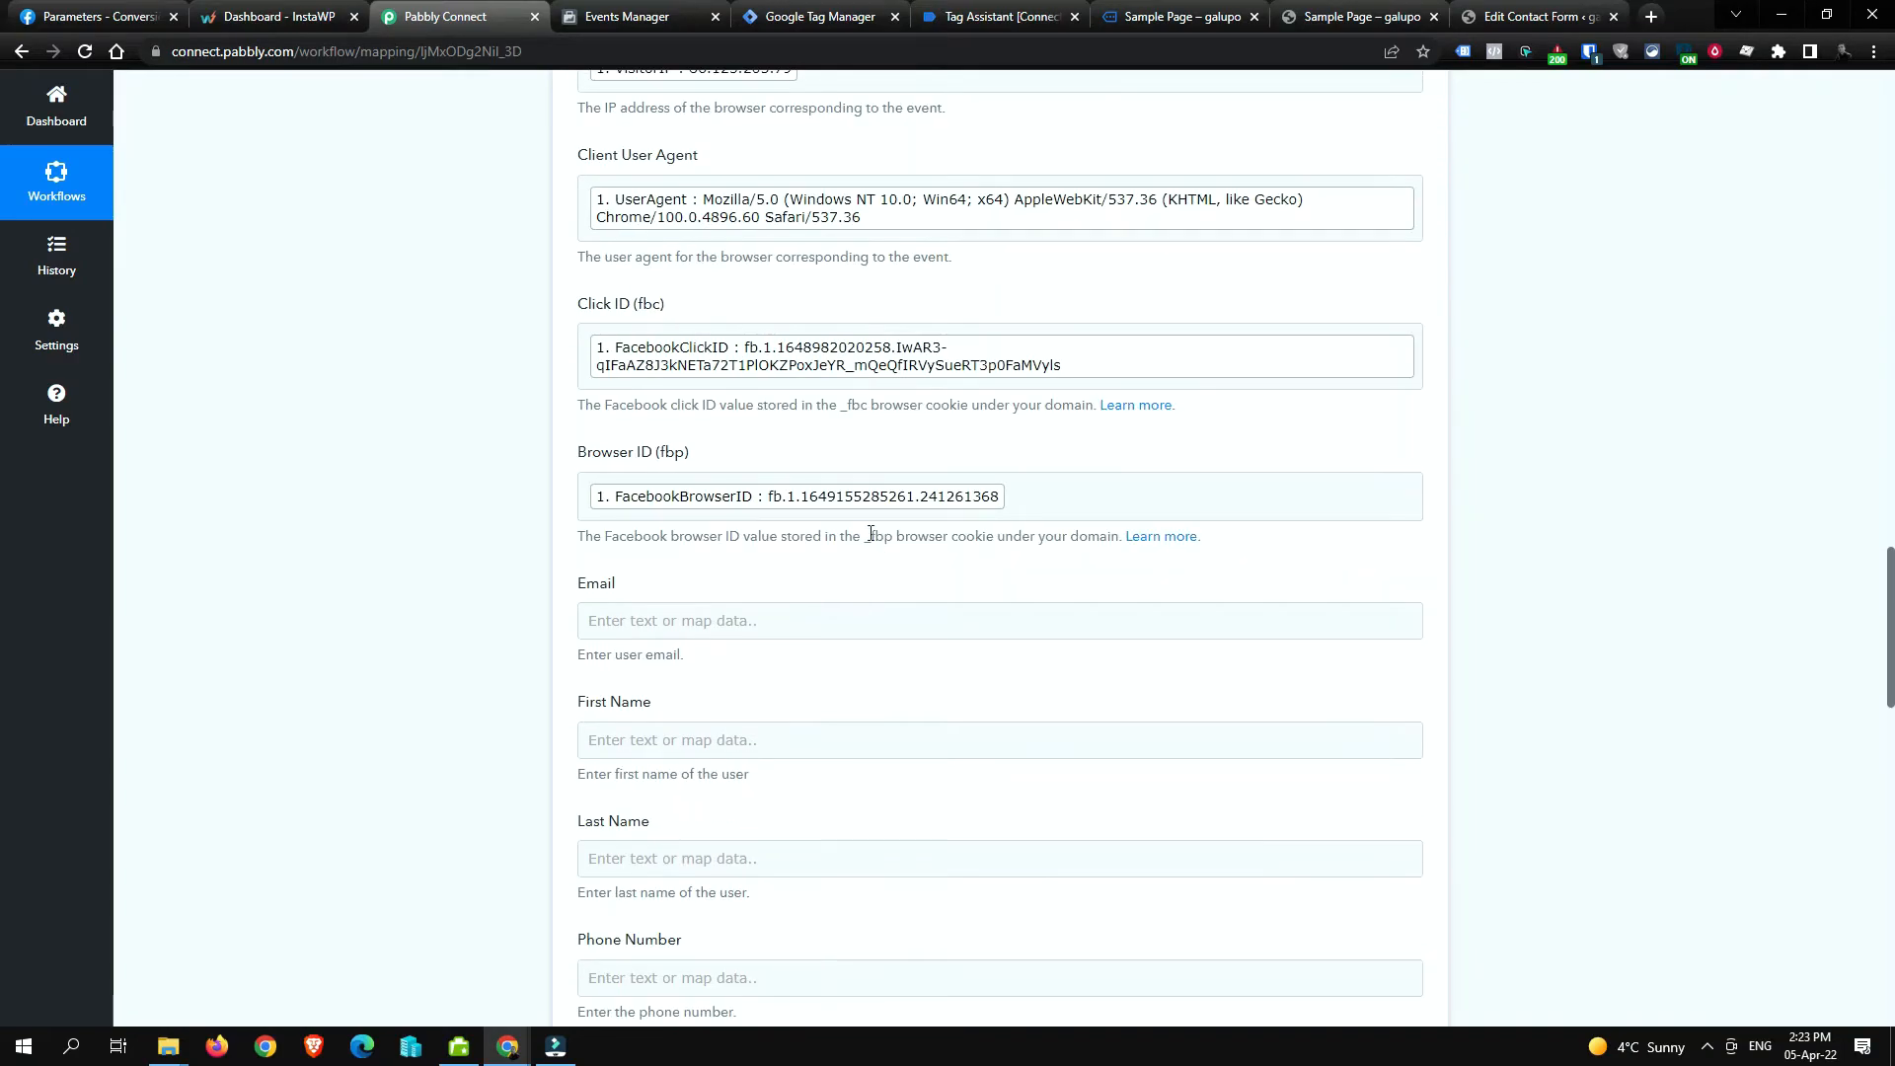
pyautogui.scroll(-3, 763, 399)
pyautogui.scroll(4, 829, 499)
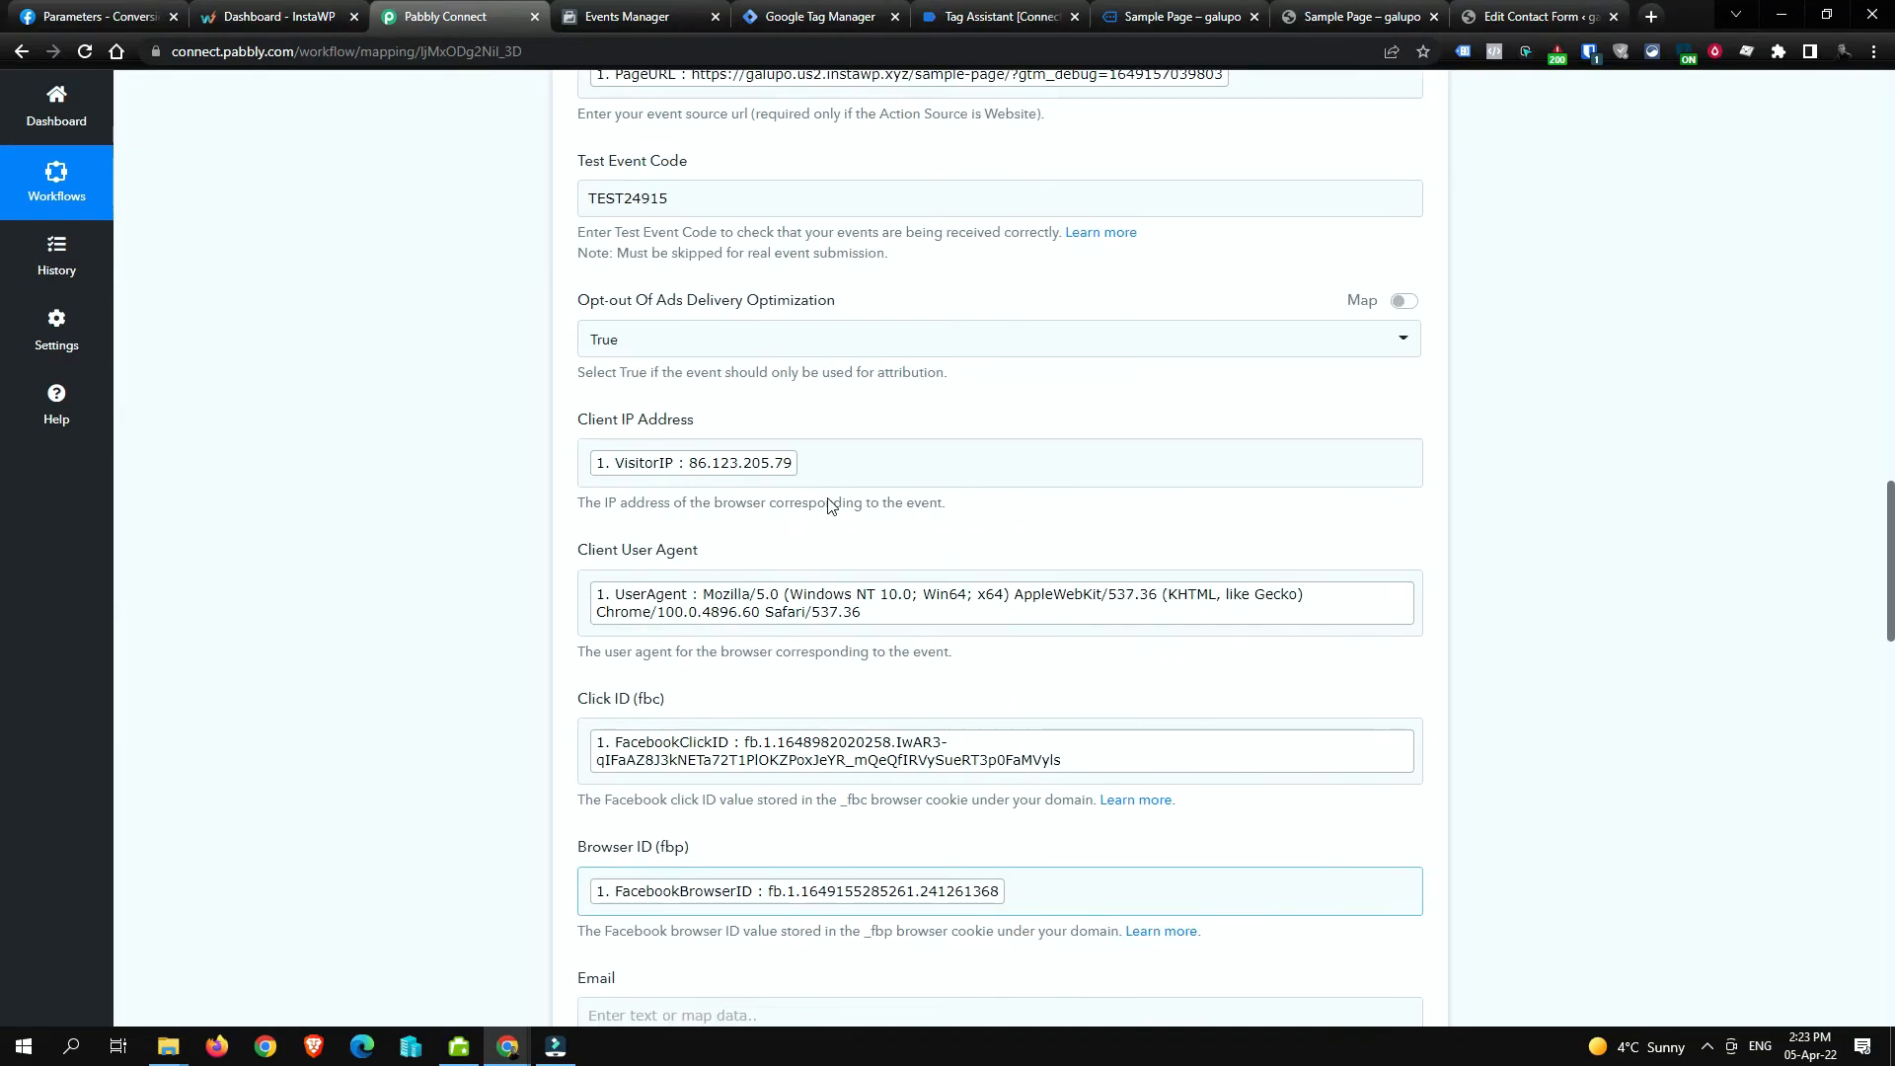
pyautogui.scroll(-14, 827, 504)
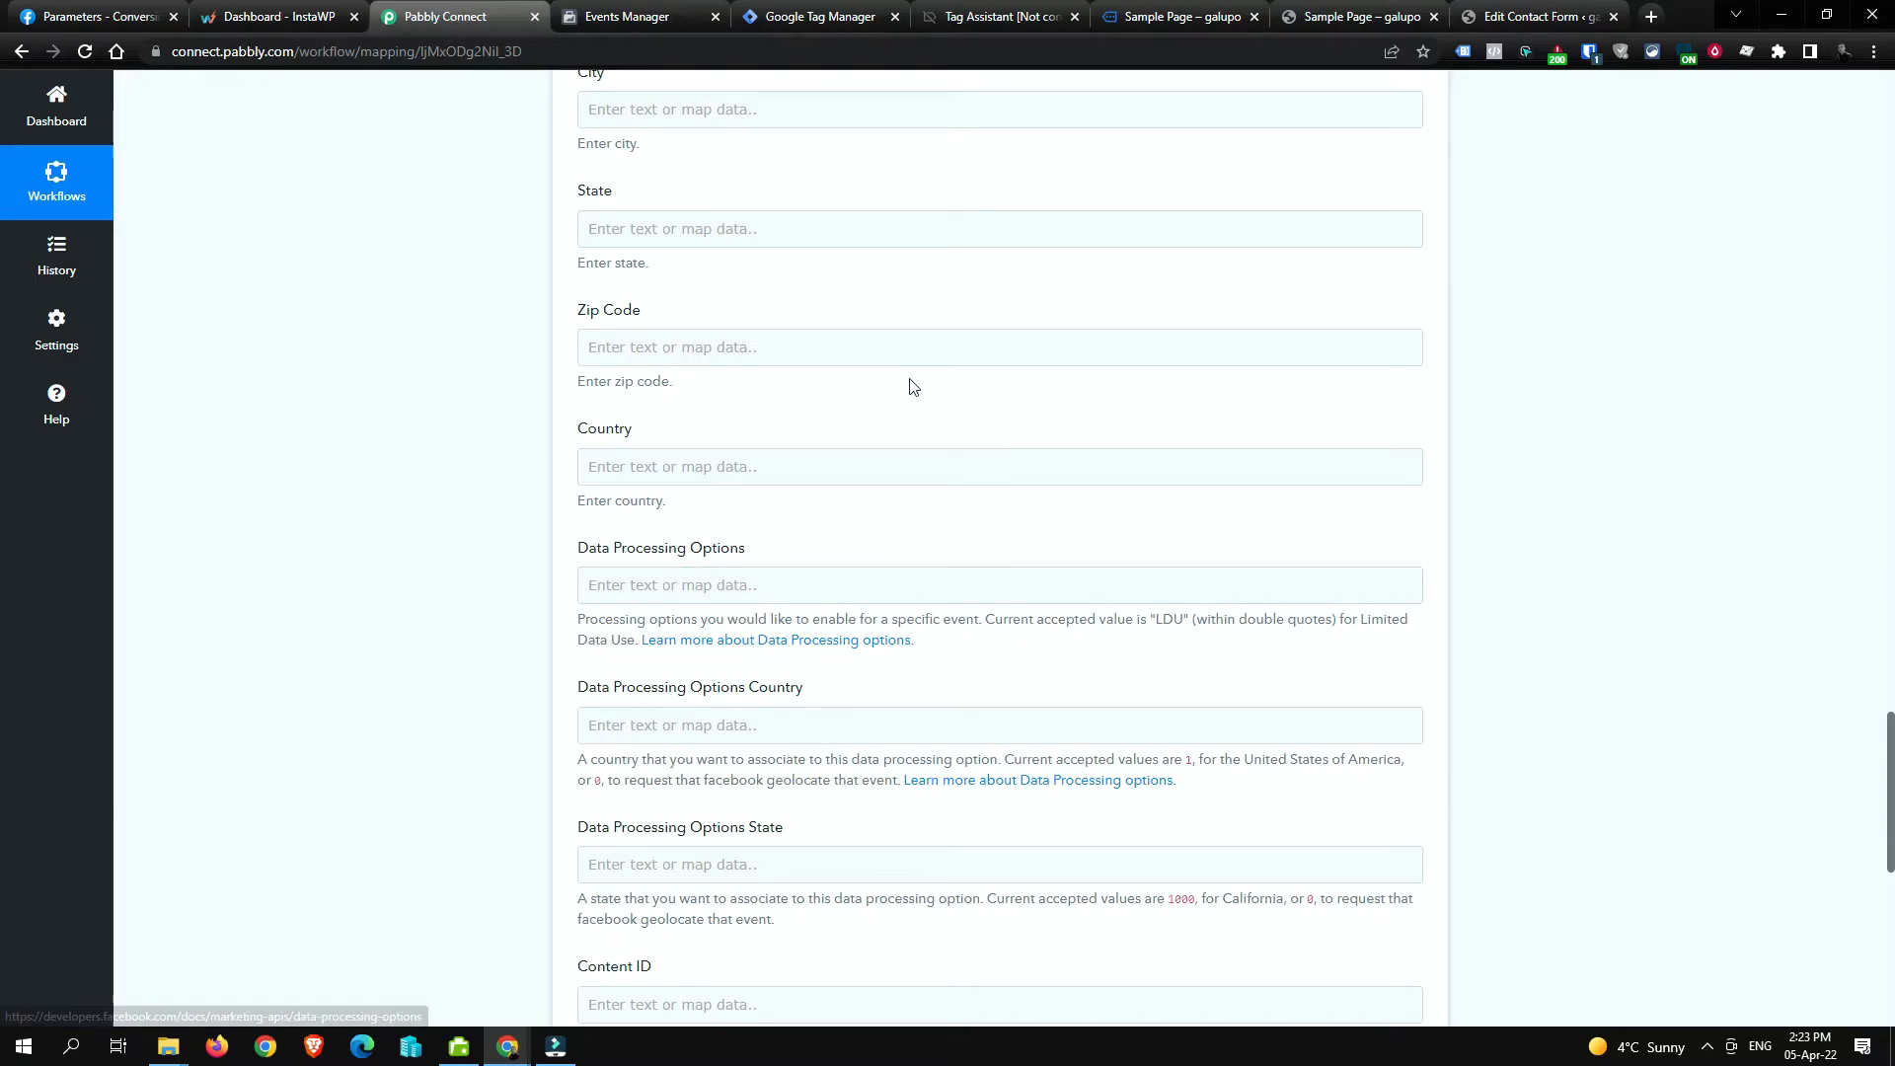
pyautogui.scroll(-4, 827, 356)
pyautogui.scroll(-2, 783, 609)
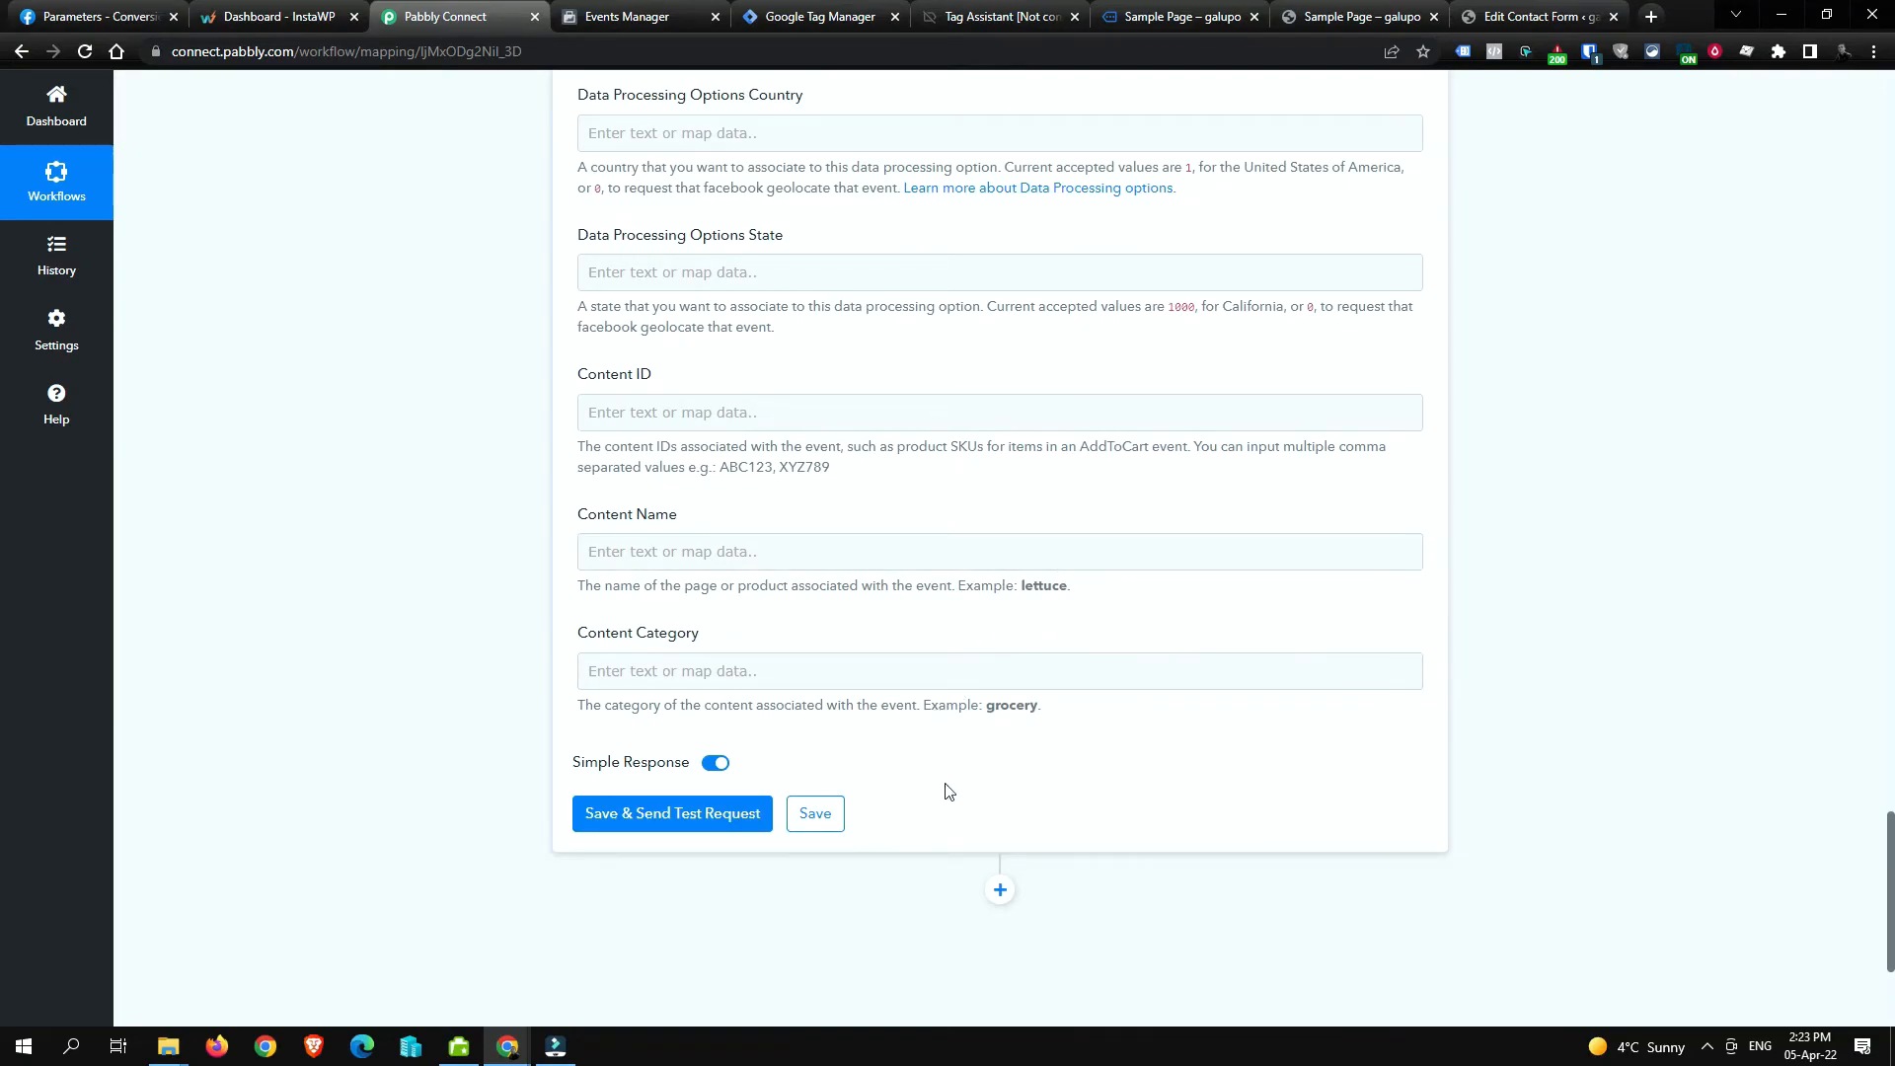
# Step: Save the Send Lead Event step with a test request and confirm the success response
pyautogui.click(671, 825)
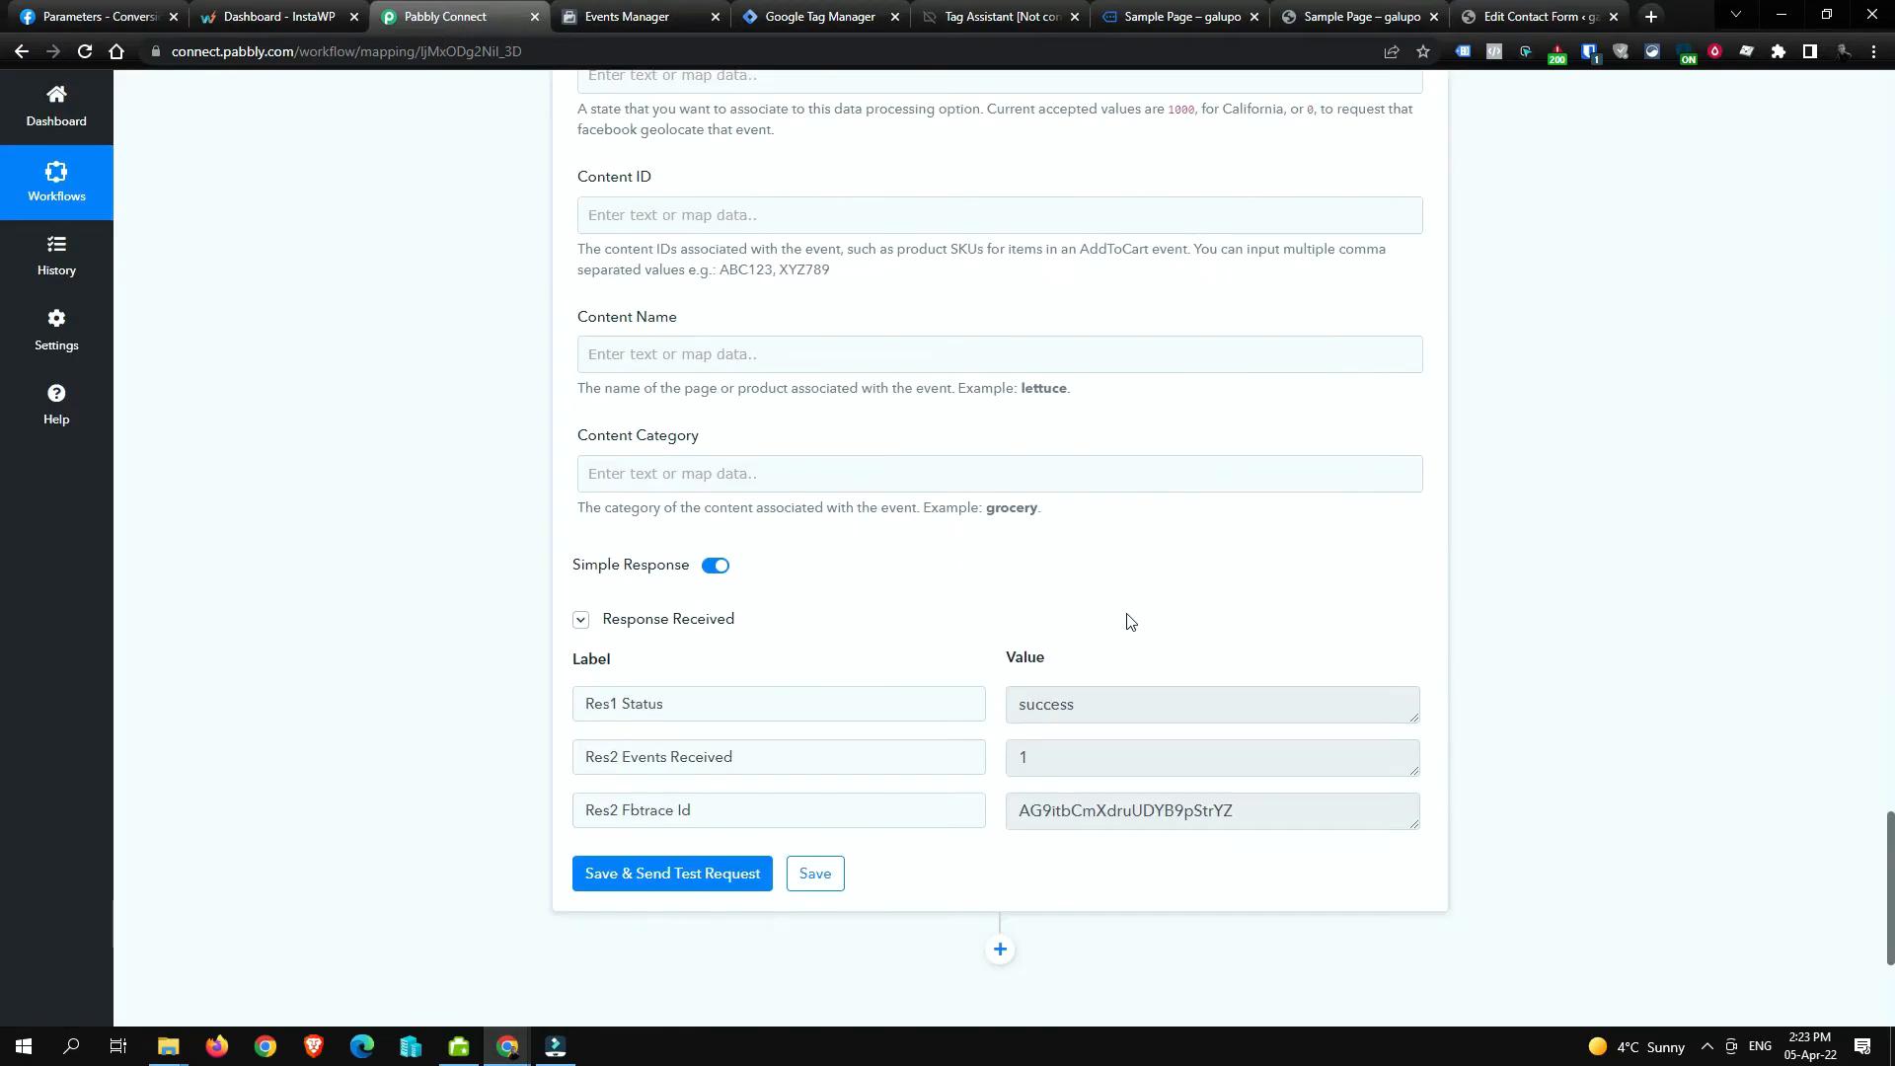
pyautogui.scroll(-1, 1106, 631)
pyautogui.doubleClick(1076, 617)
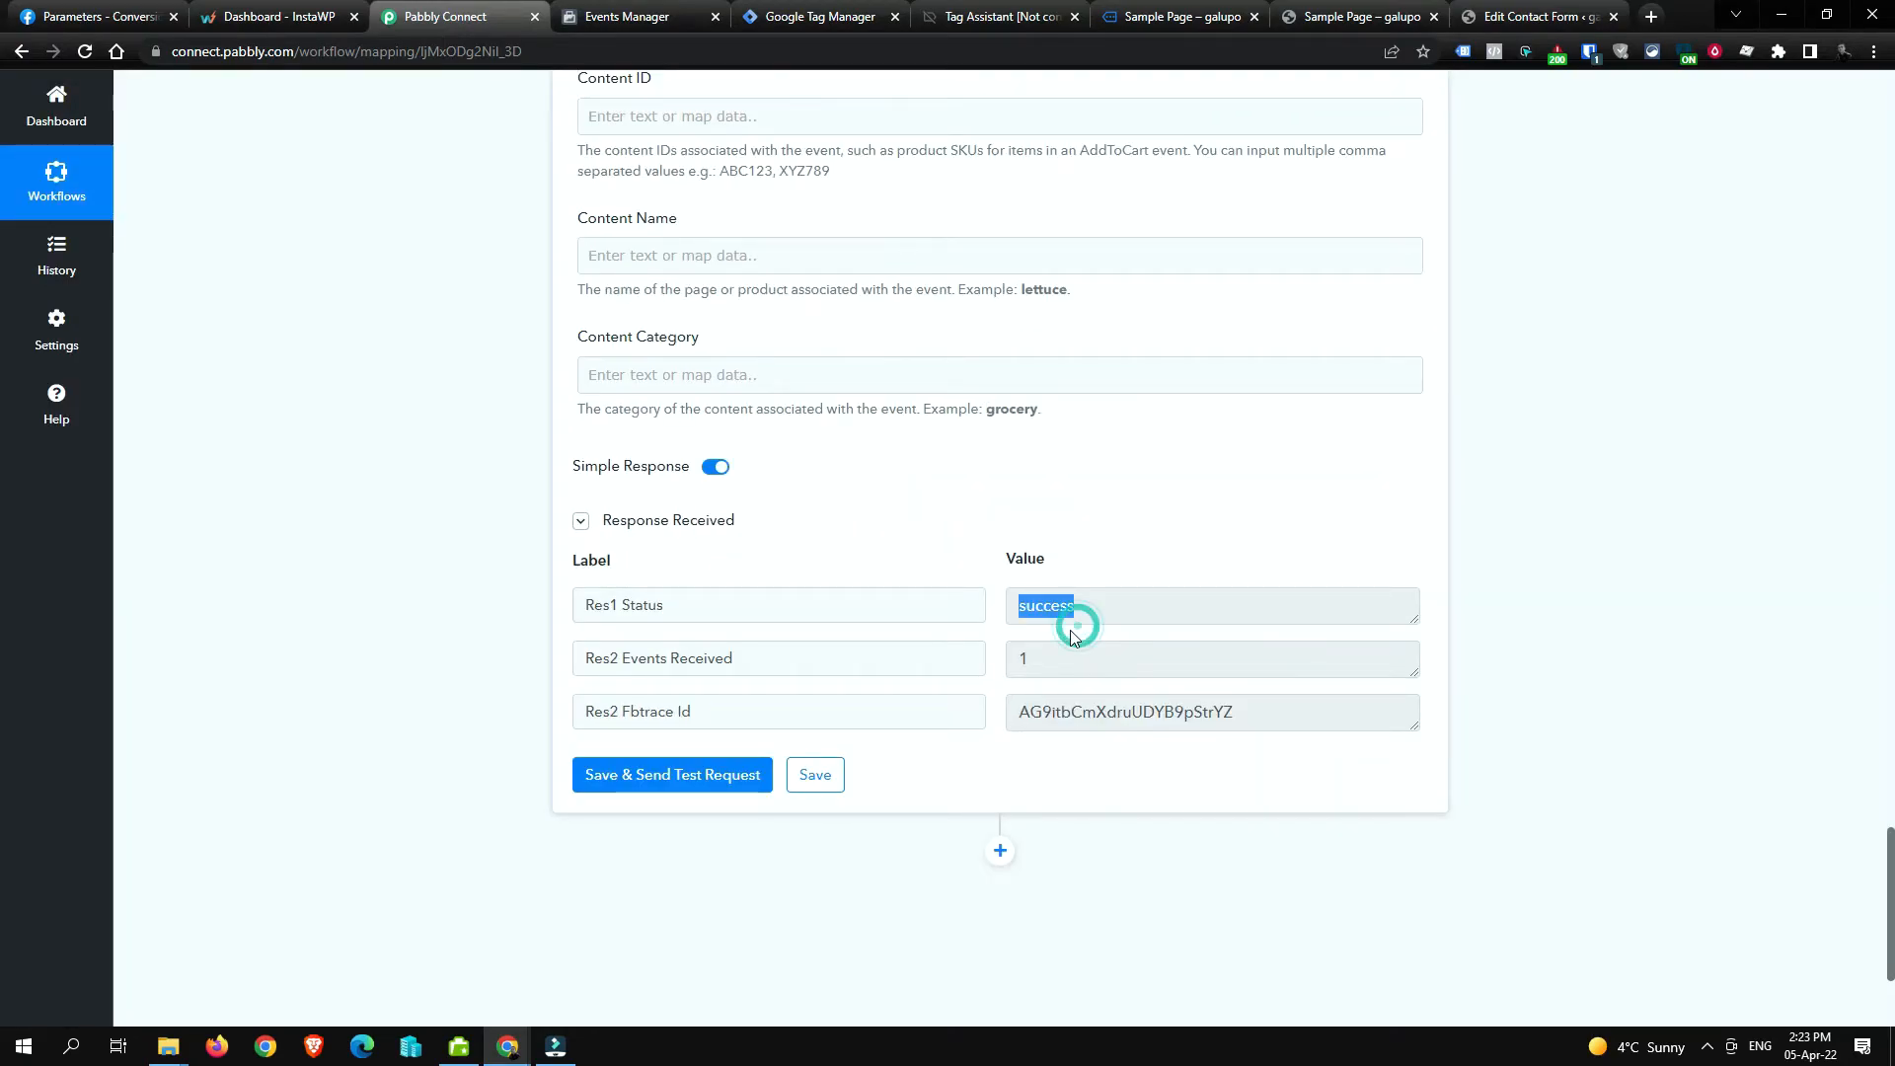
pyautogui.click(636, 22)
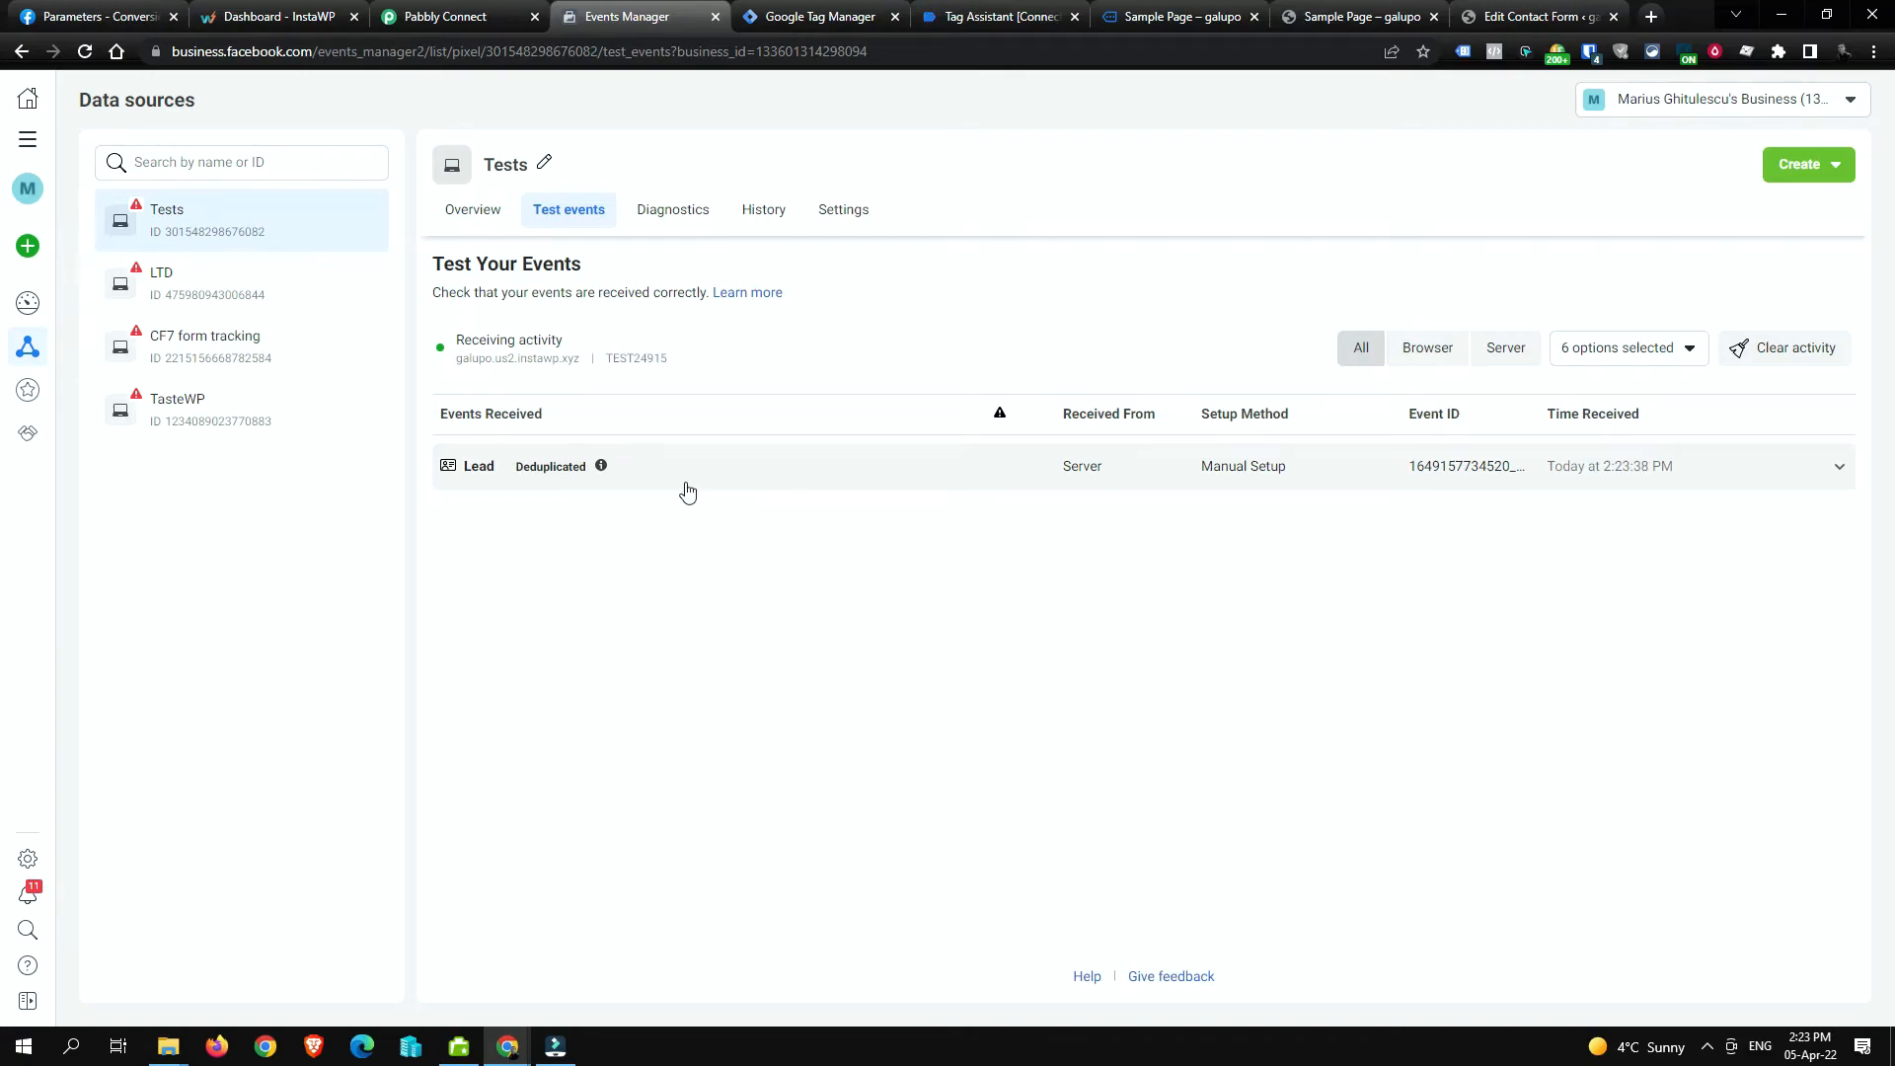
# Step: Expand the deduplicated server Lead event and select its event ID value
pyautogui.click(823, 481)
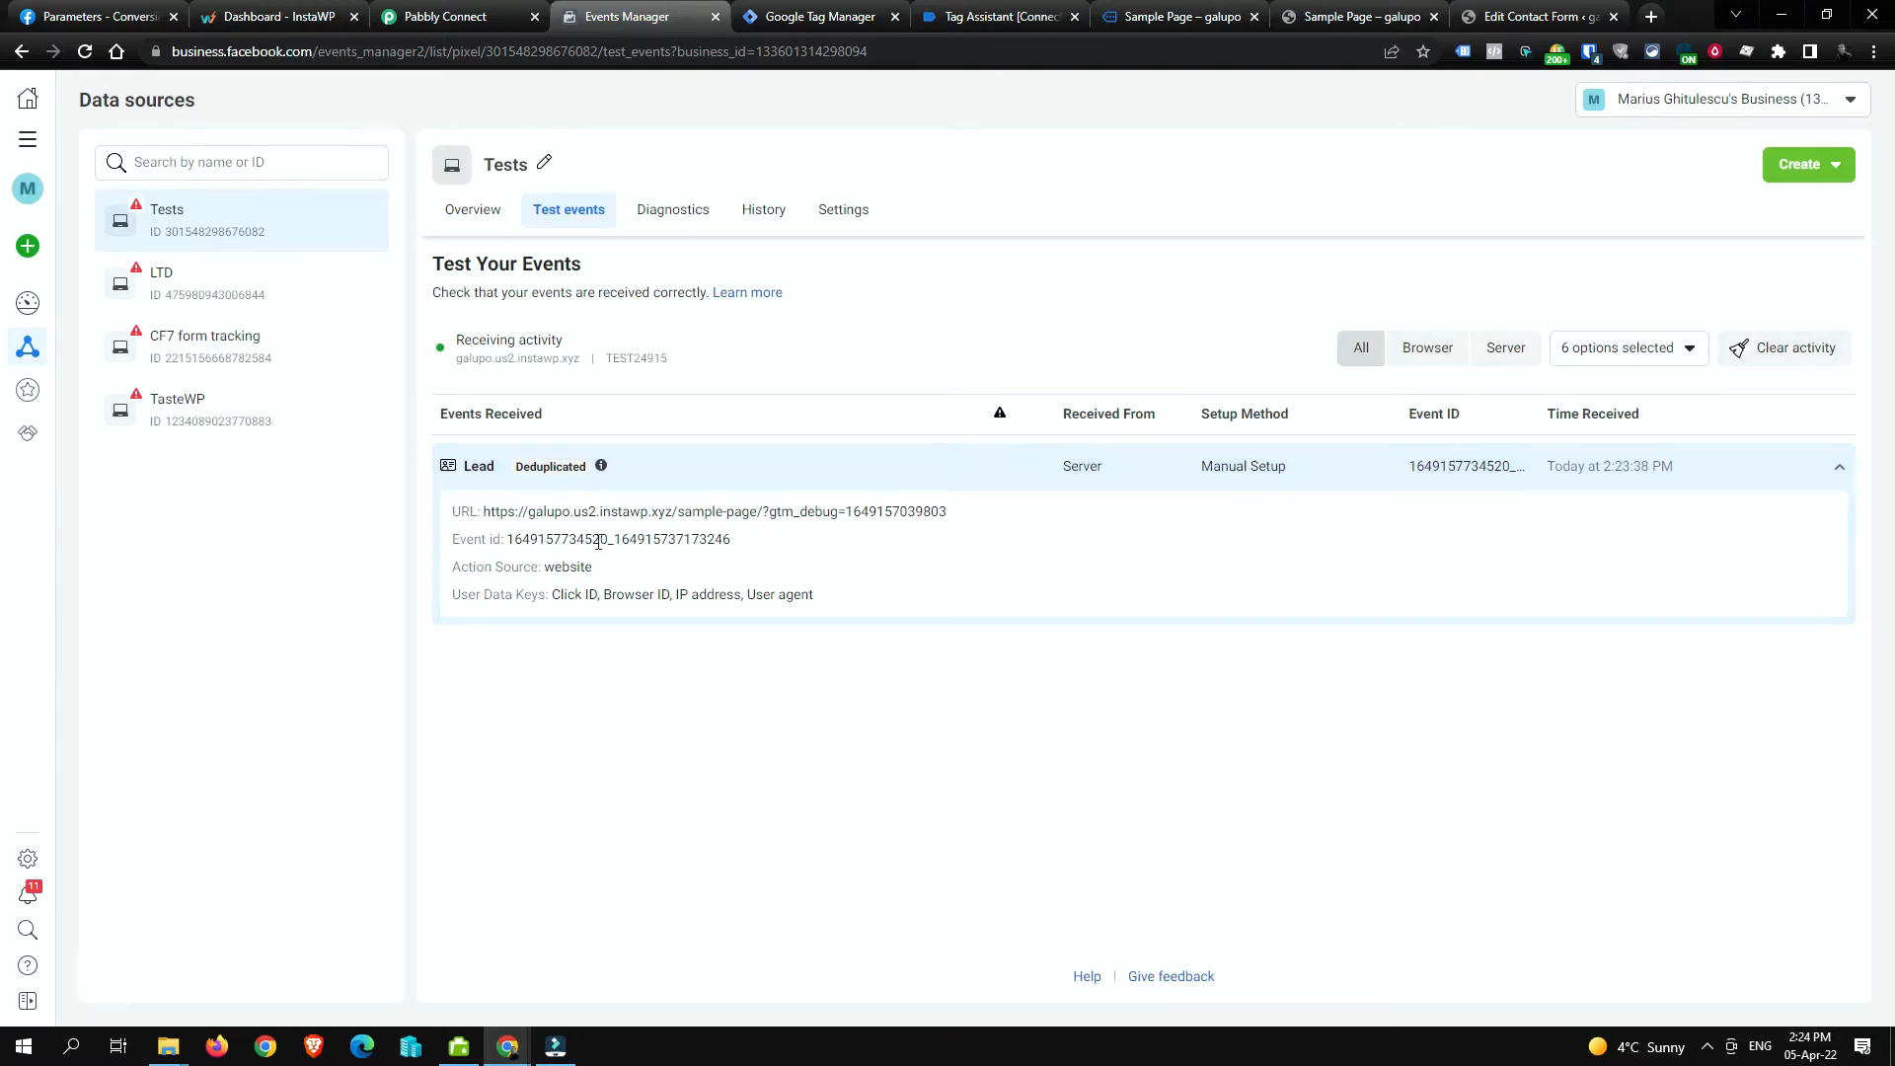
pyautogui.moveTo(507, 543); pyautogui.dragTo(812, 550)
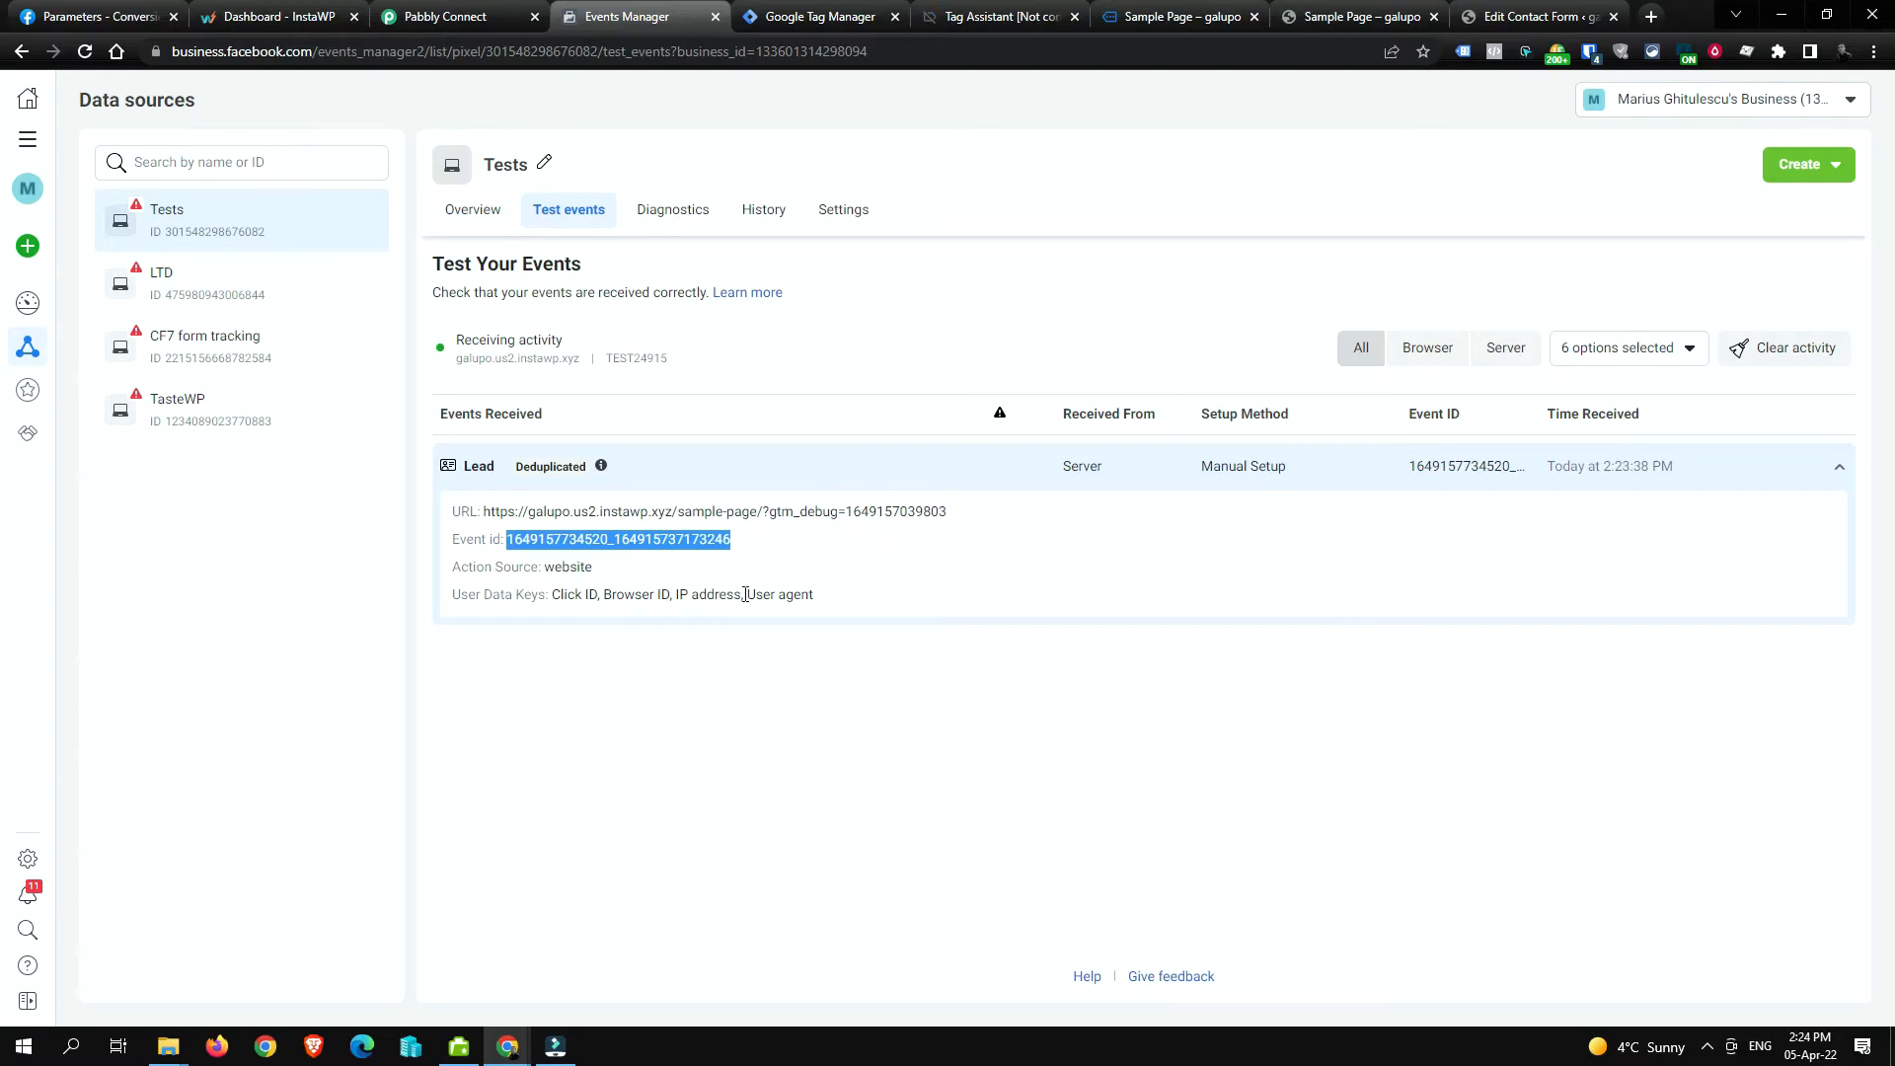
pyautogui.doubleClick(700, 546)
# Step: Compare Pabbly's Response Received with the Facebook test event, then glance at the GTM tags list
pyautogui.click(460, 13)
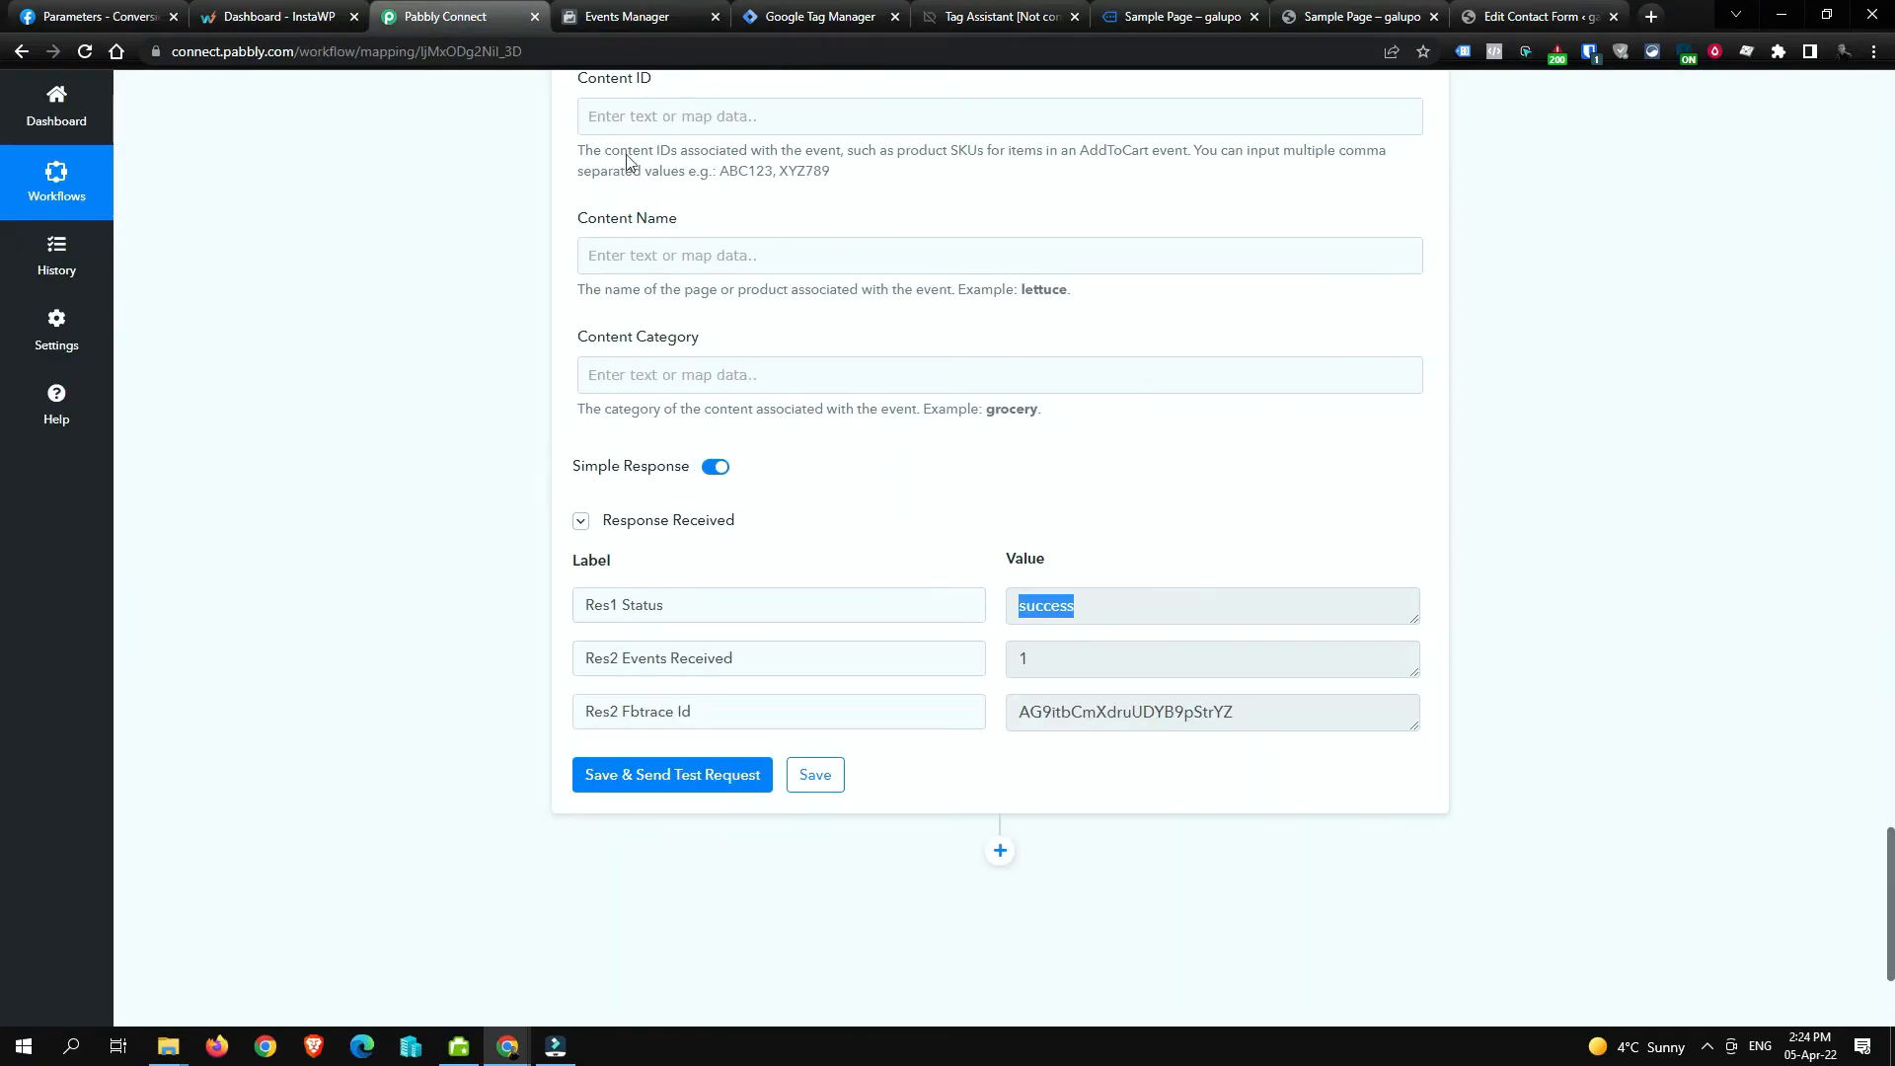
pyautogui.scroll(3, 701, 393)
pyautogui.scroll(9, 701, 393)
pyautogui.scroll(-4, 648, 336)
pyautogui.scroll(-9, 541, 403)
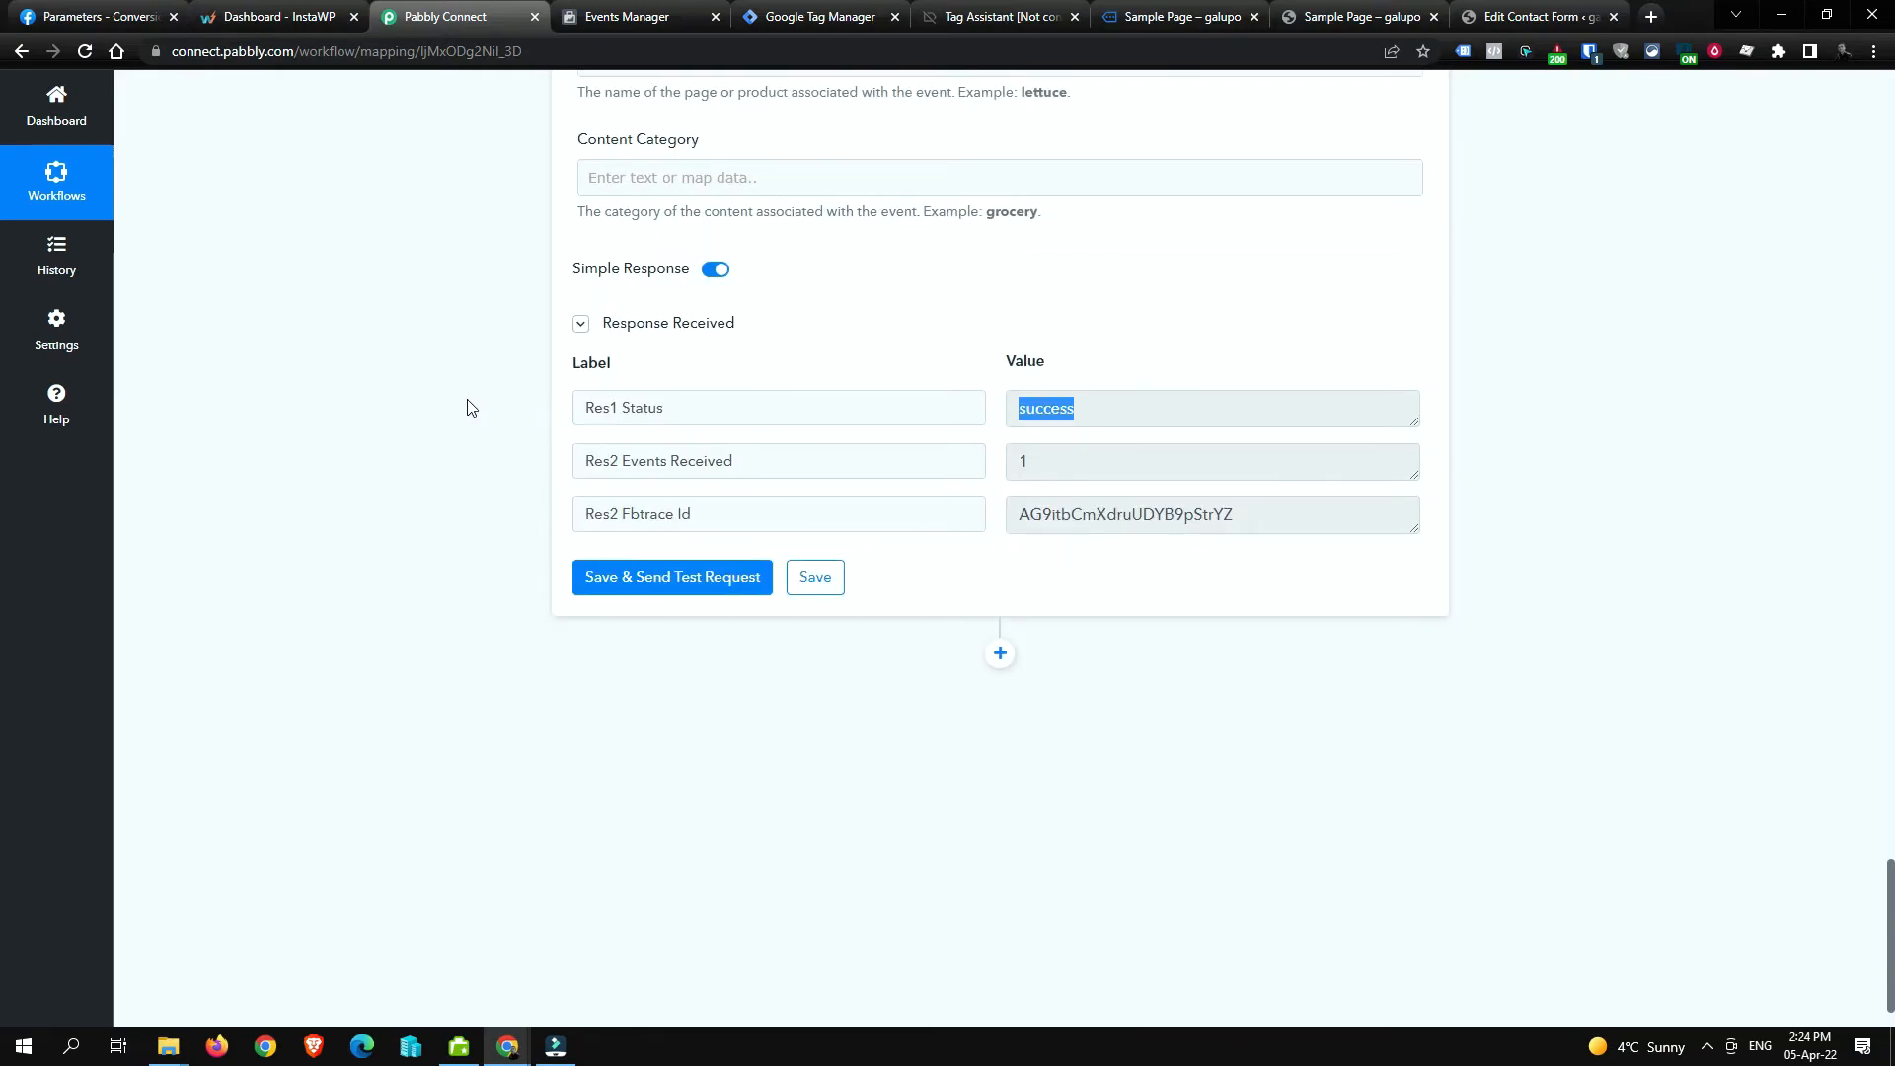
pyautogui.scroll(6, 471, 408)
pyautogui.click(670, 16)
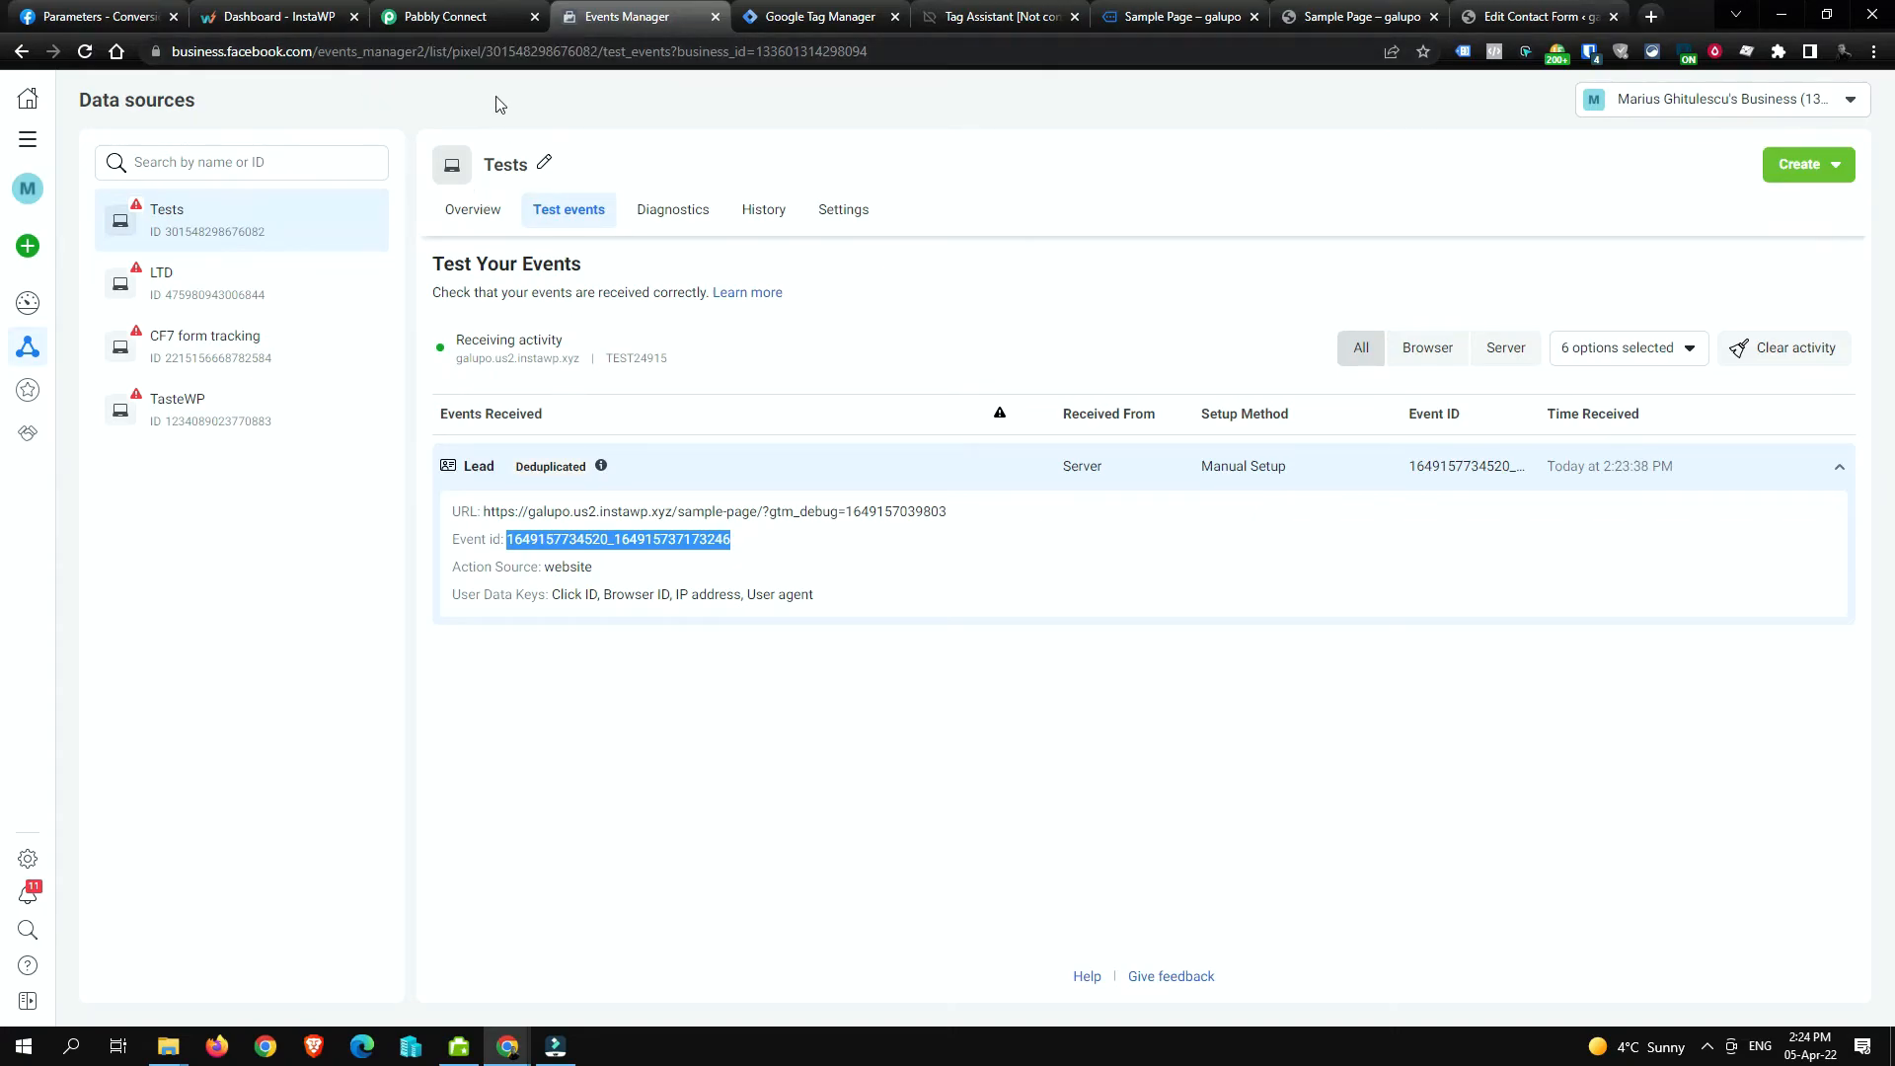
pyautogui.click(465, 22)
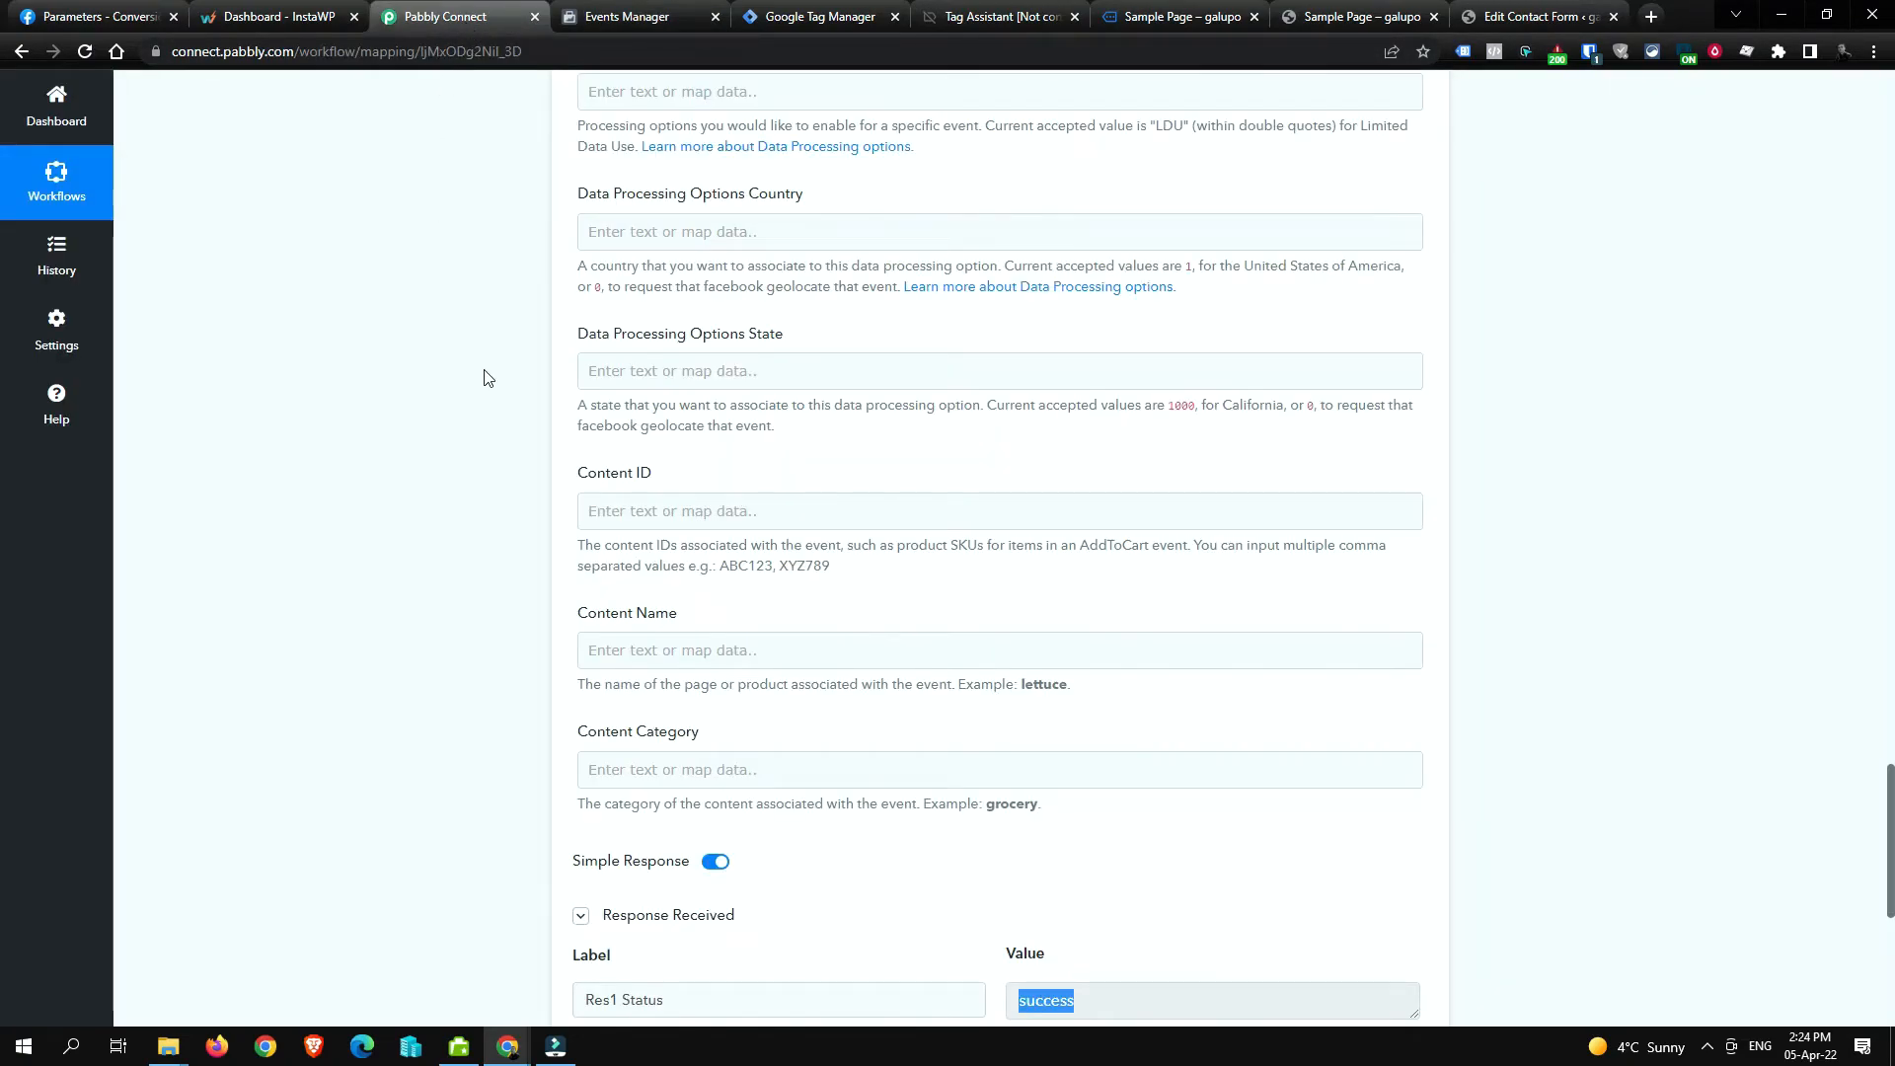
pyautogui.click(841, 18)
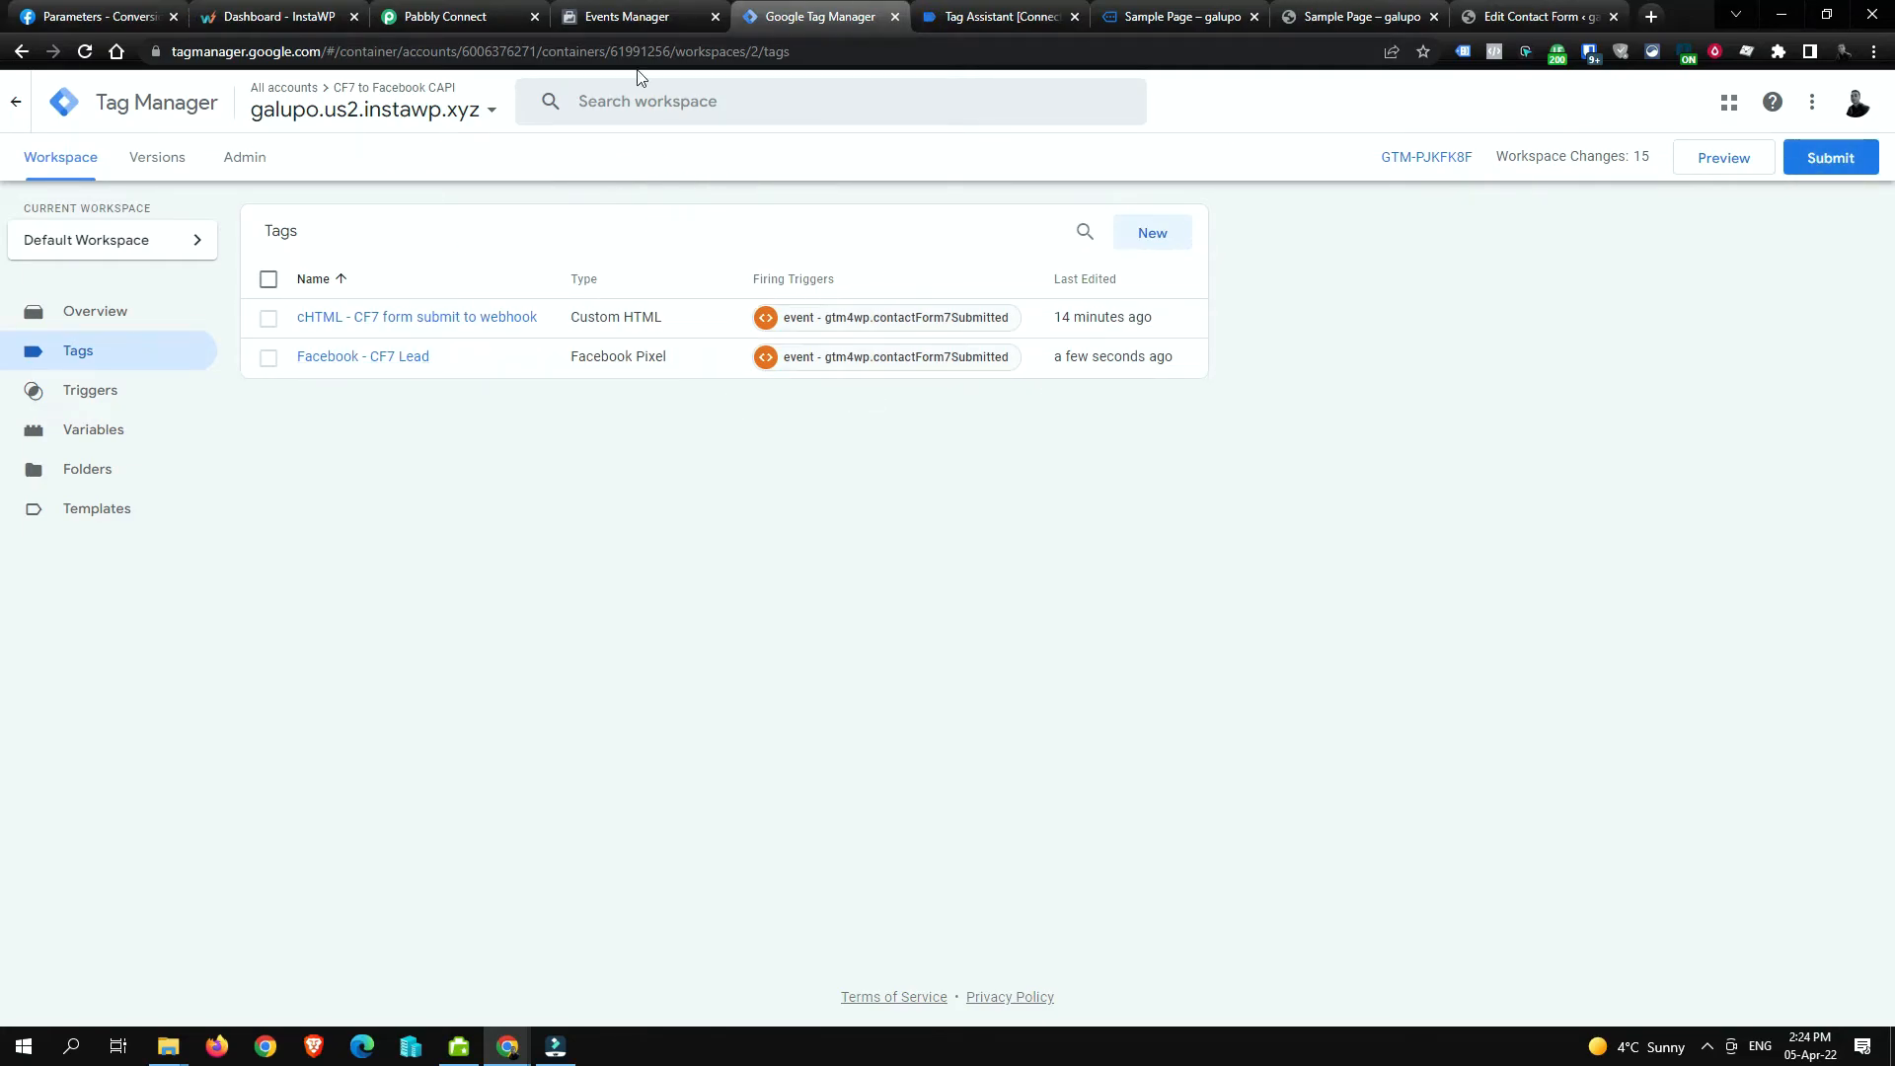
pyautogui.click(463, 21)
pyautogui.scroll(-8, 563, 274)
pyautogui.scroll(6, 563, 275)
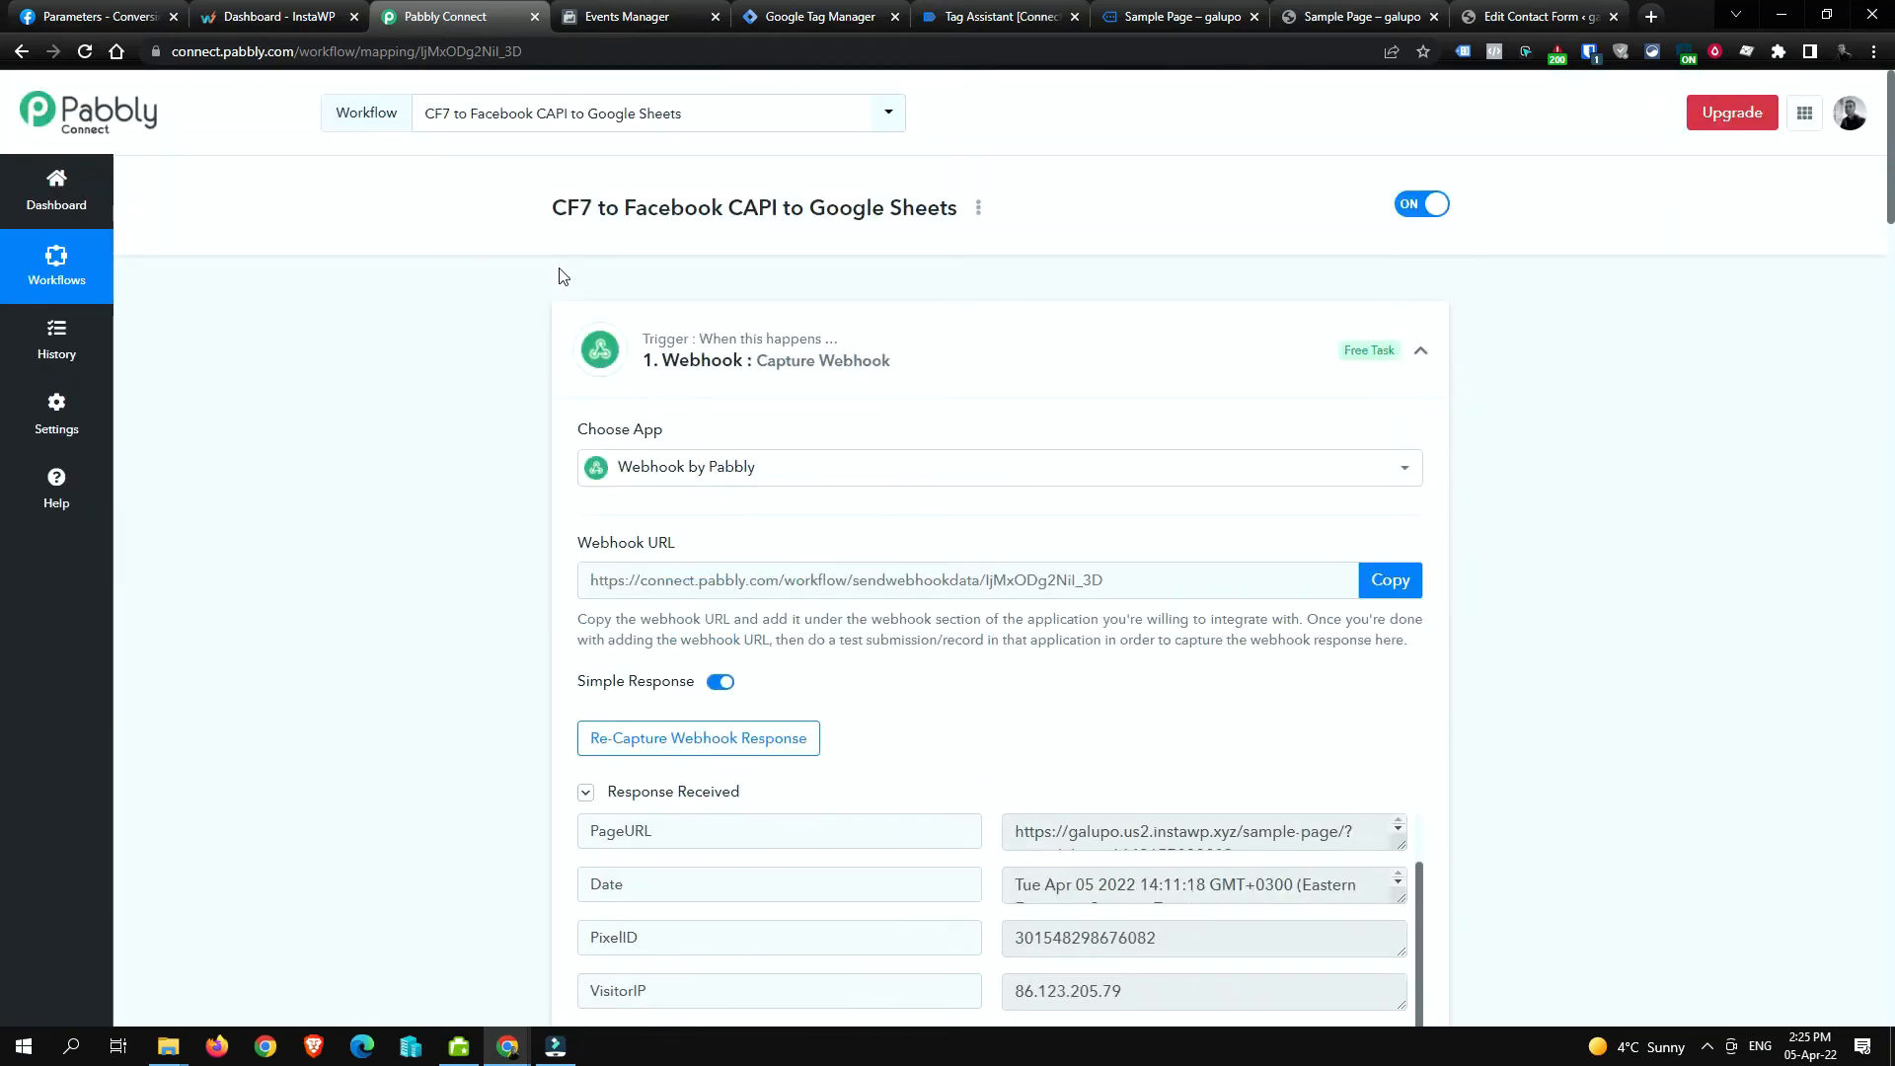
pyautogui.scroll(-5, 562, 274)
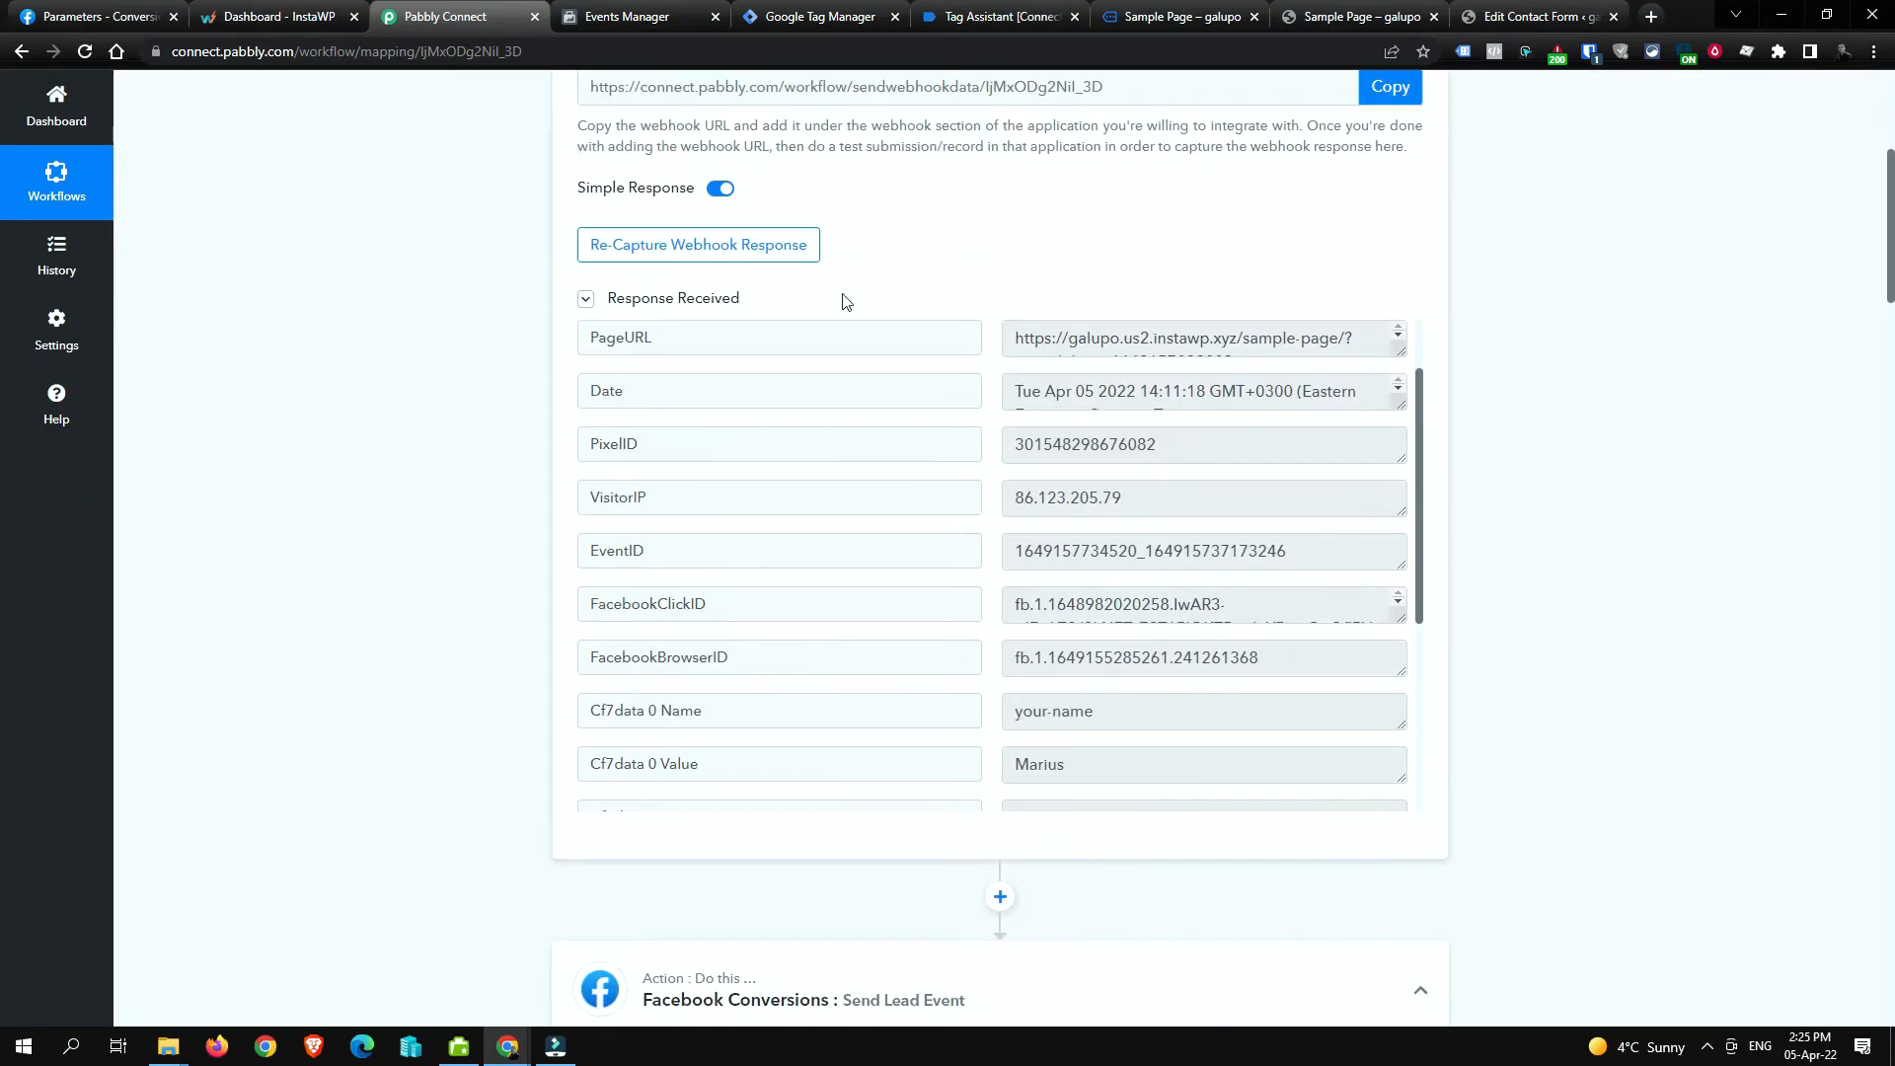
pyautogui.scroll(-3, 1303, 507)
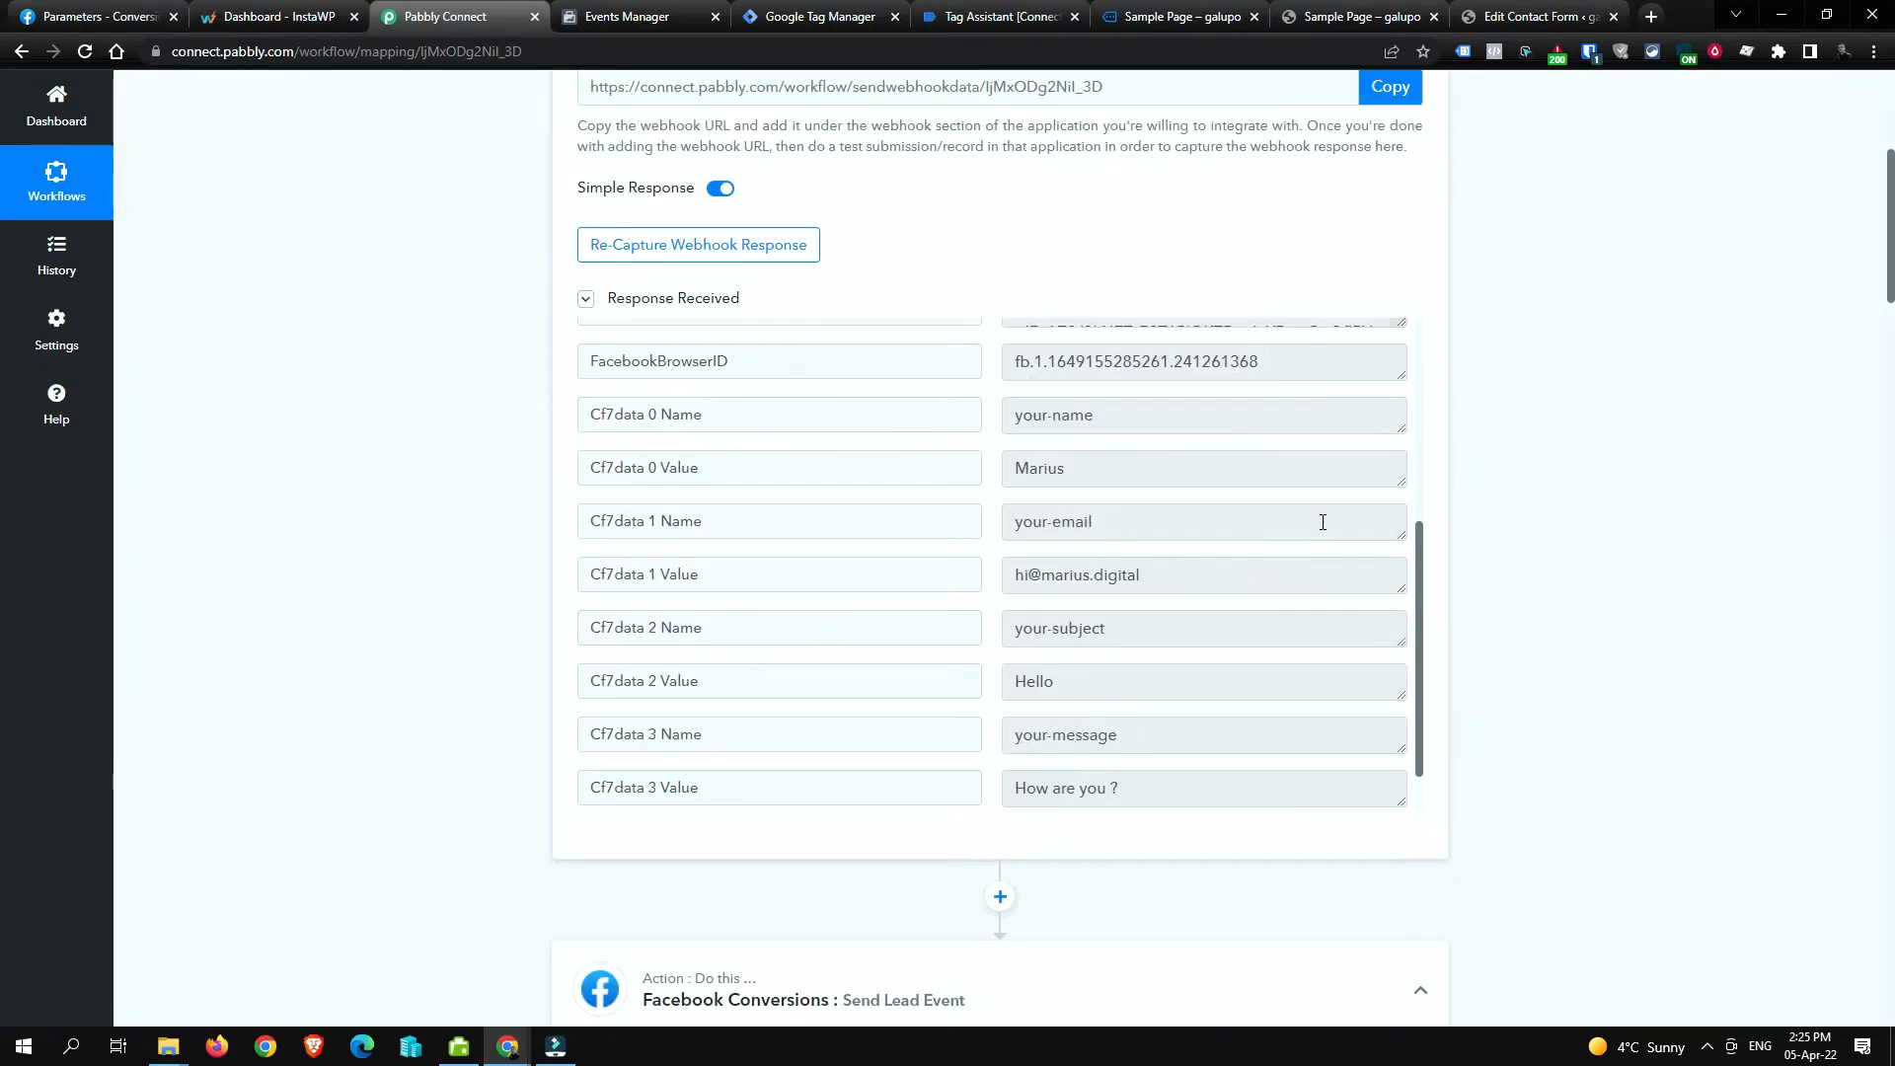
pyautogui.click(1107, 414)
pyautogui.click(1176, 466)
pyautogui.scroll(-1, 1133, 499)
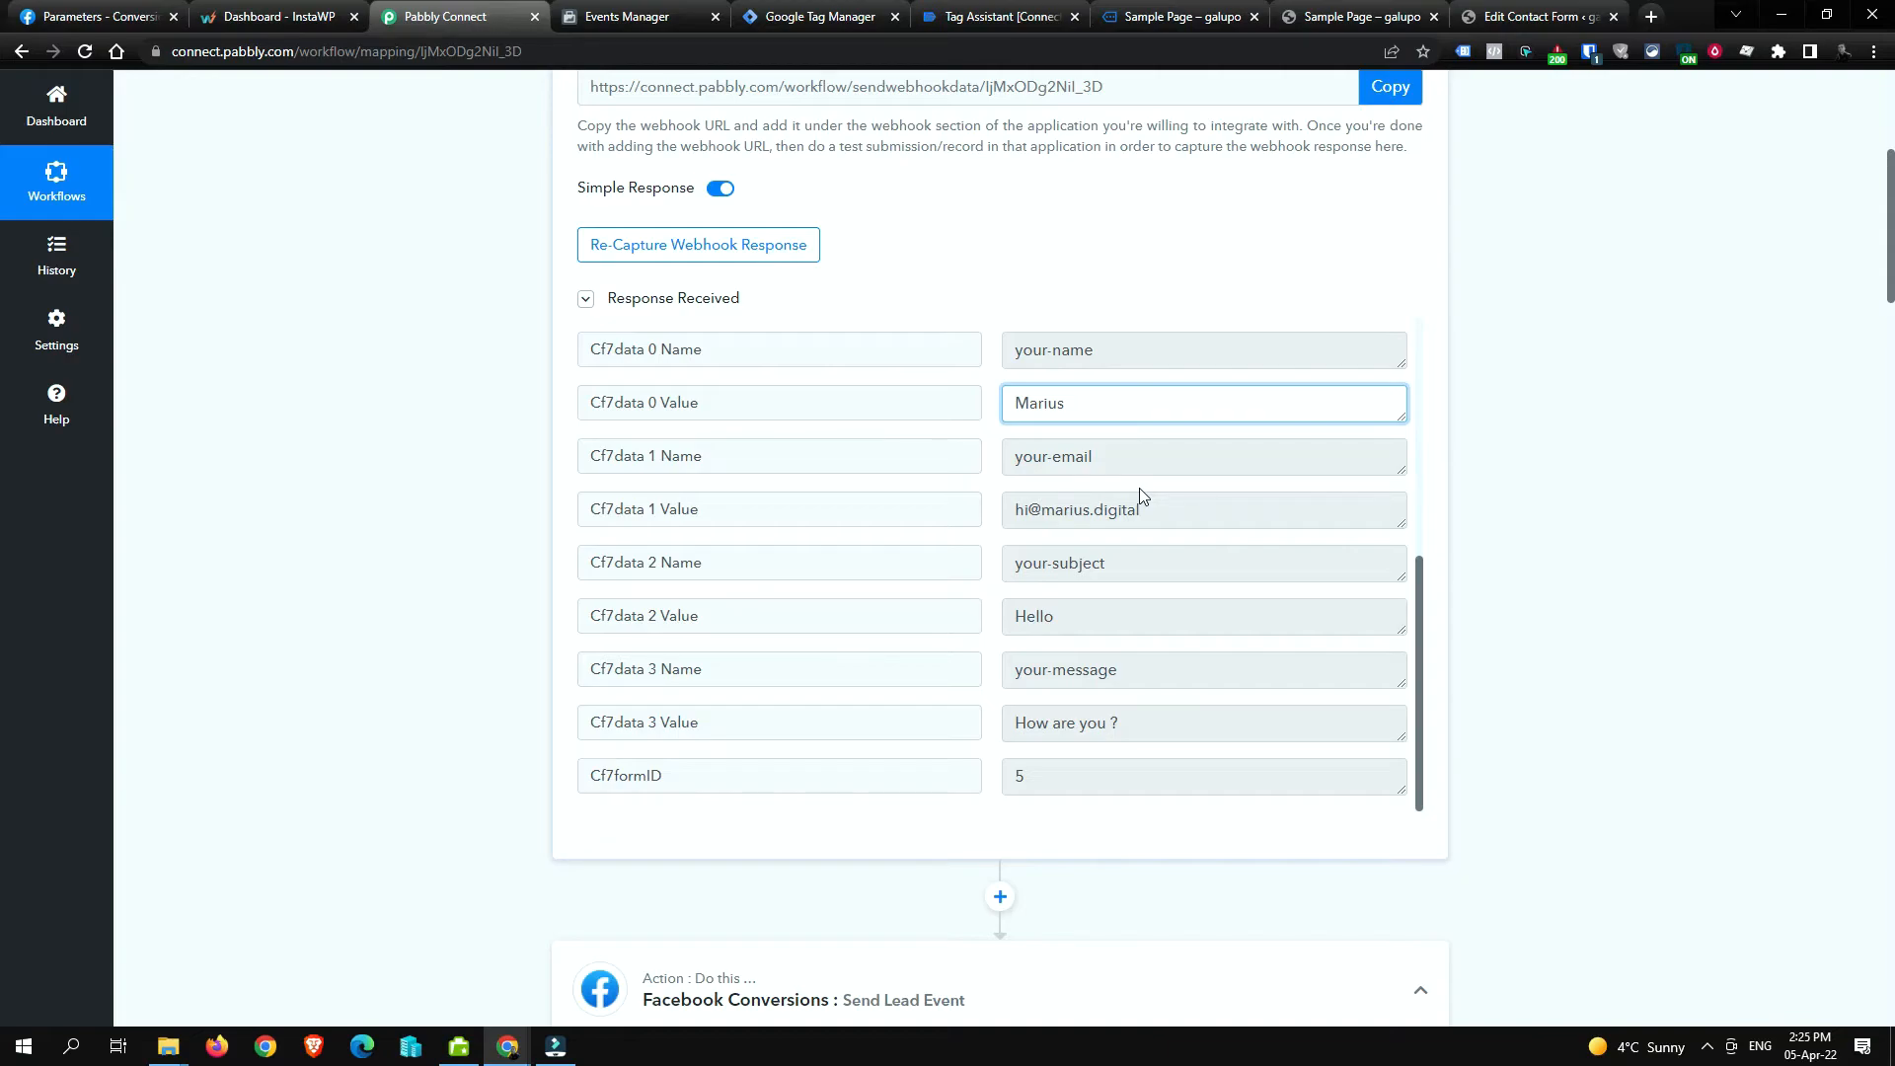
pyautogui.scroll(-3, 1139, 488)
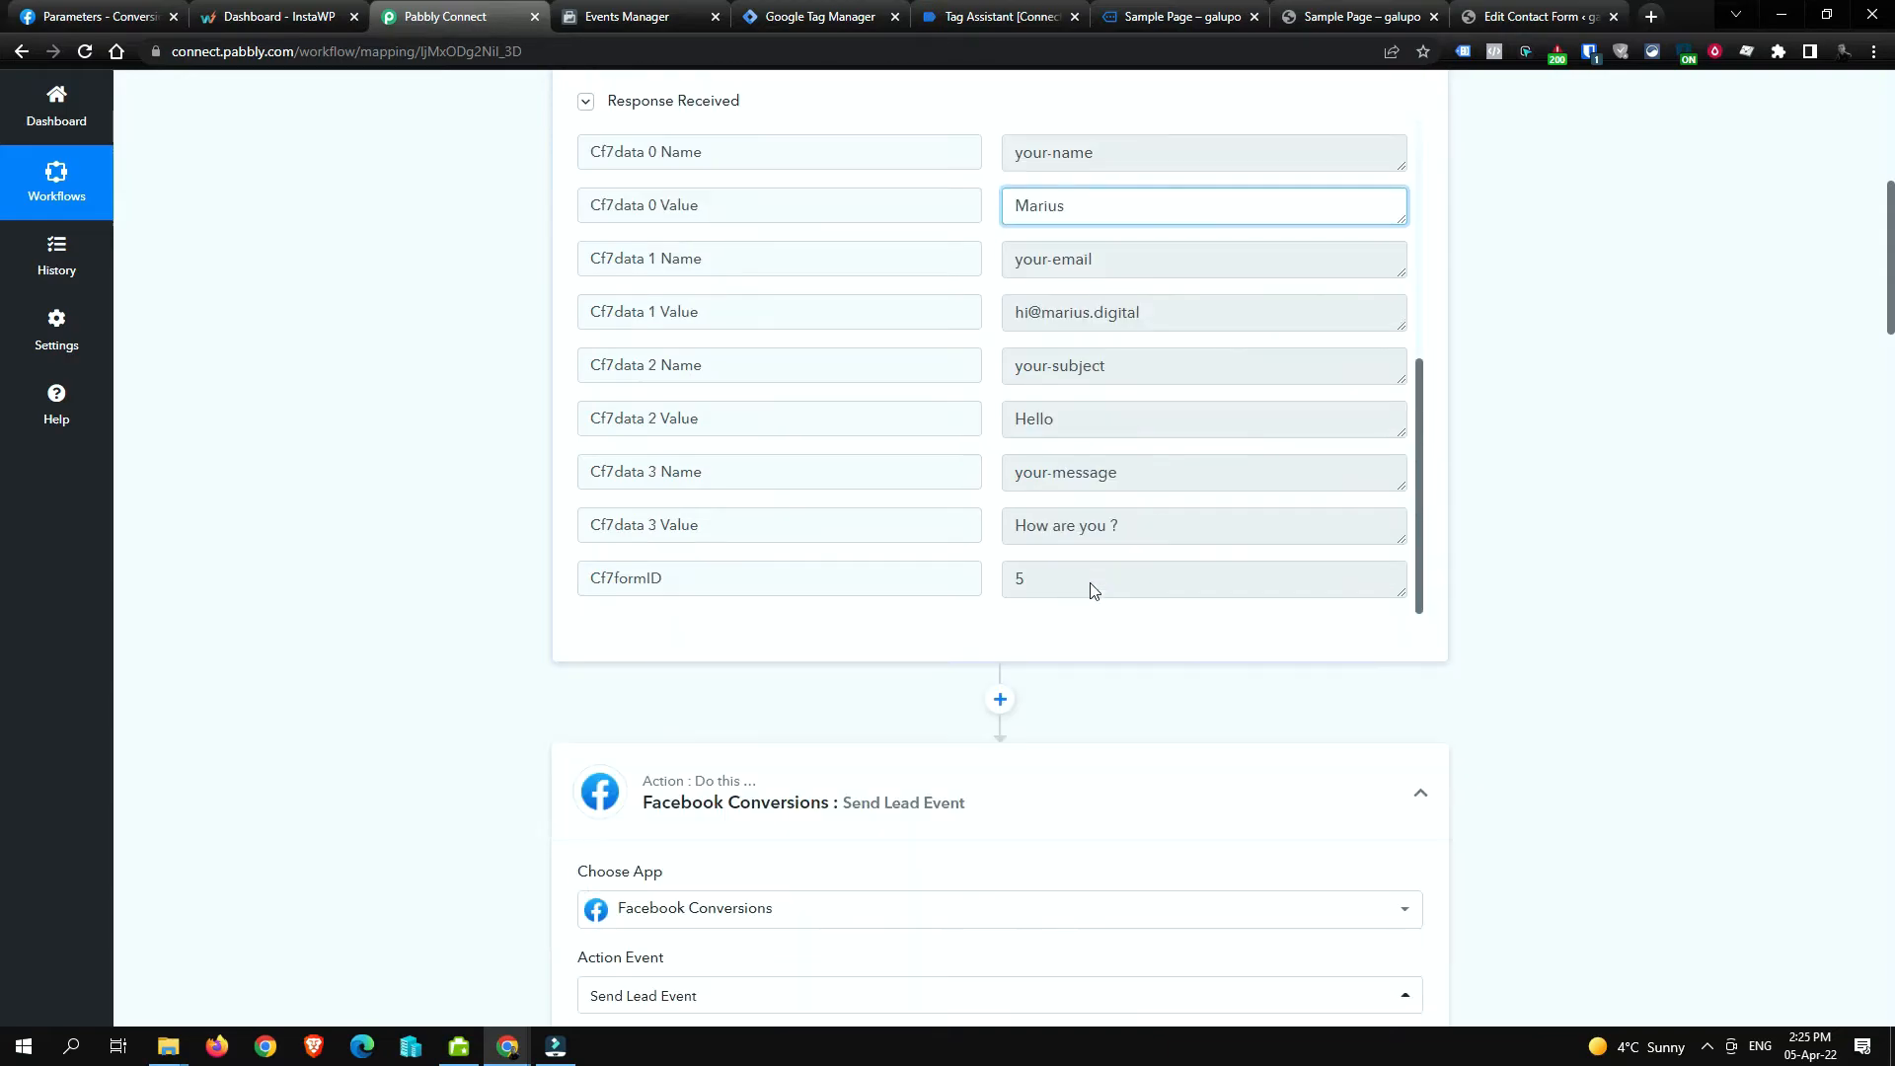
pyautogui.scroll(3, 1079, 423)
pyautogui.scroll(4, 1580, 521)
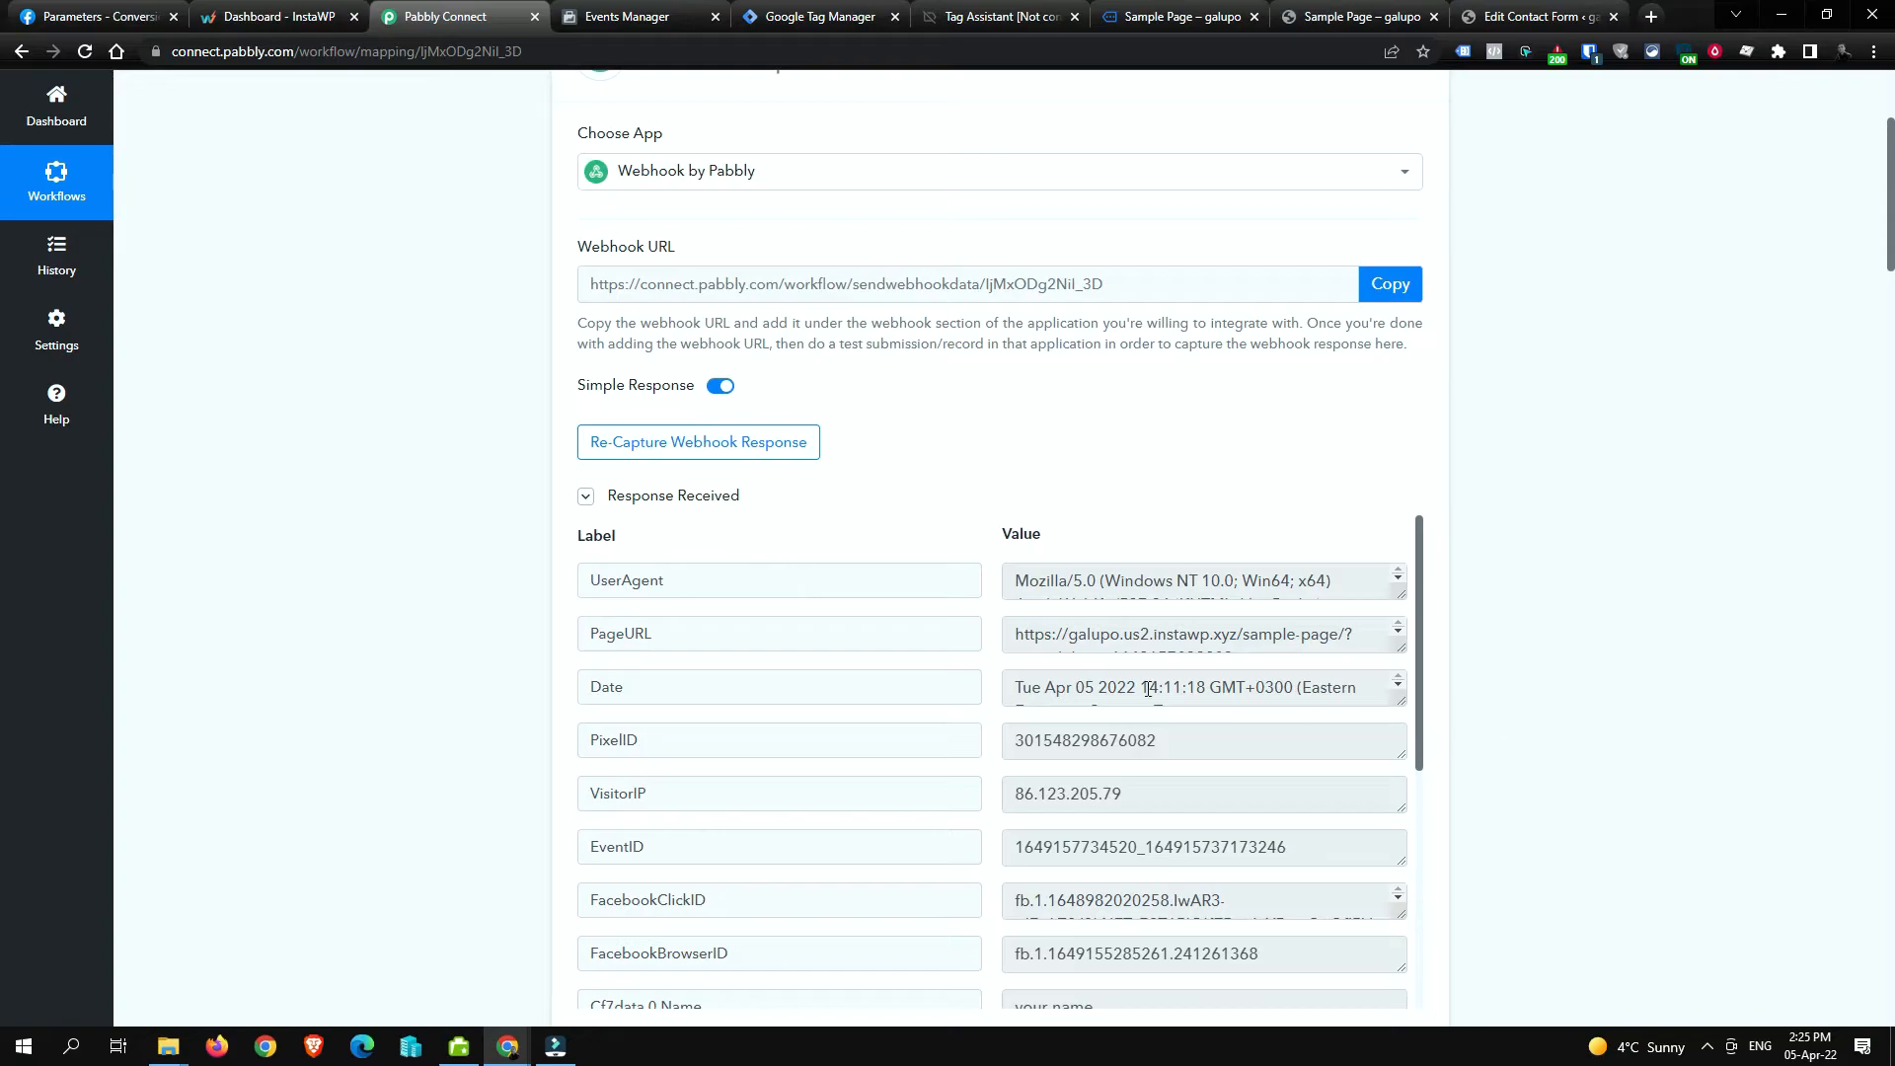
pyautogui.doubleClick(1262, 793)
pyautogui.scroll(-4, 1263, 790)
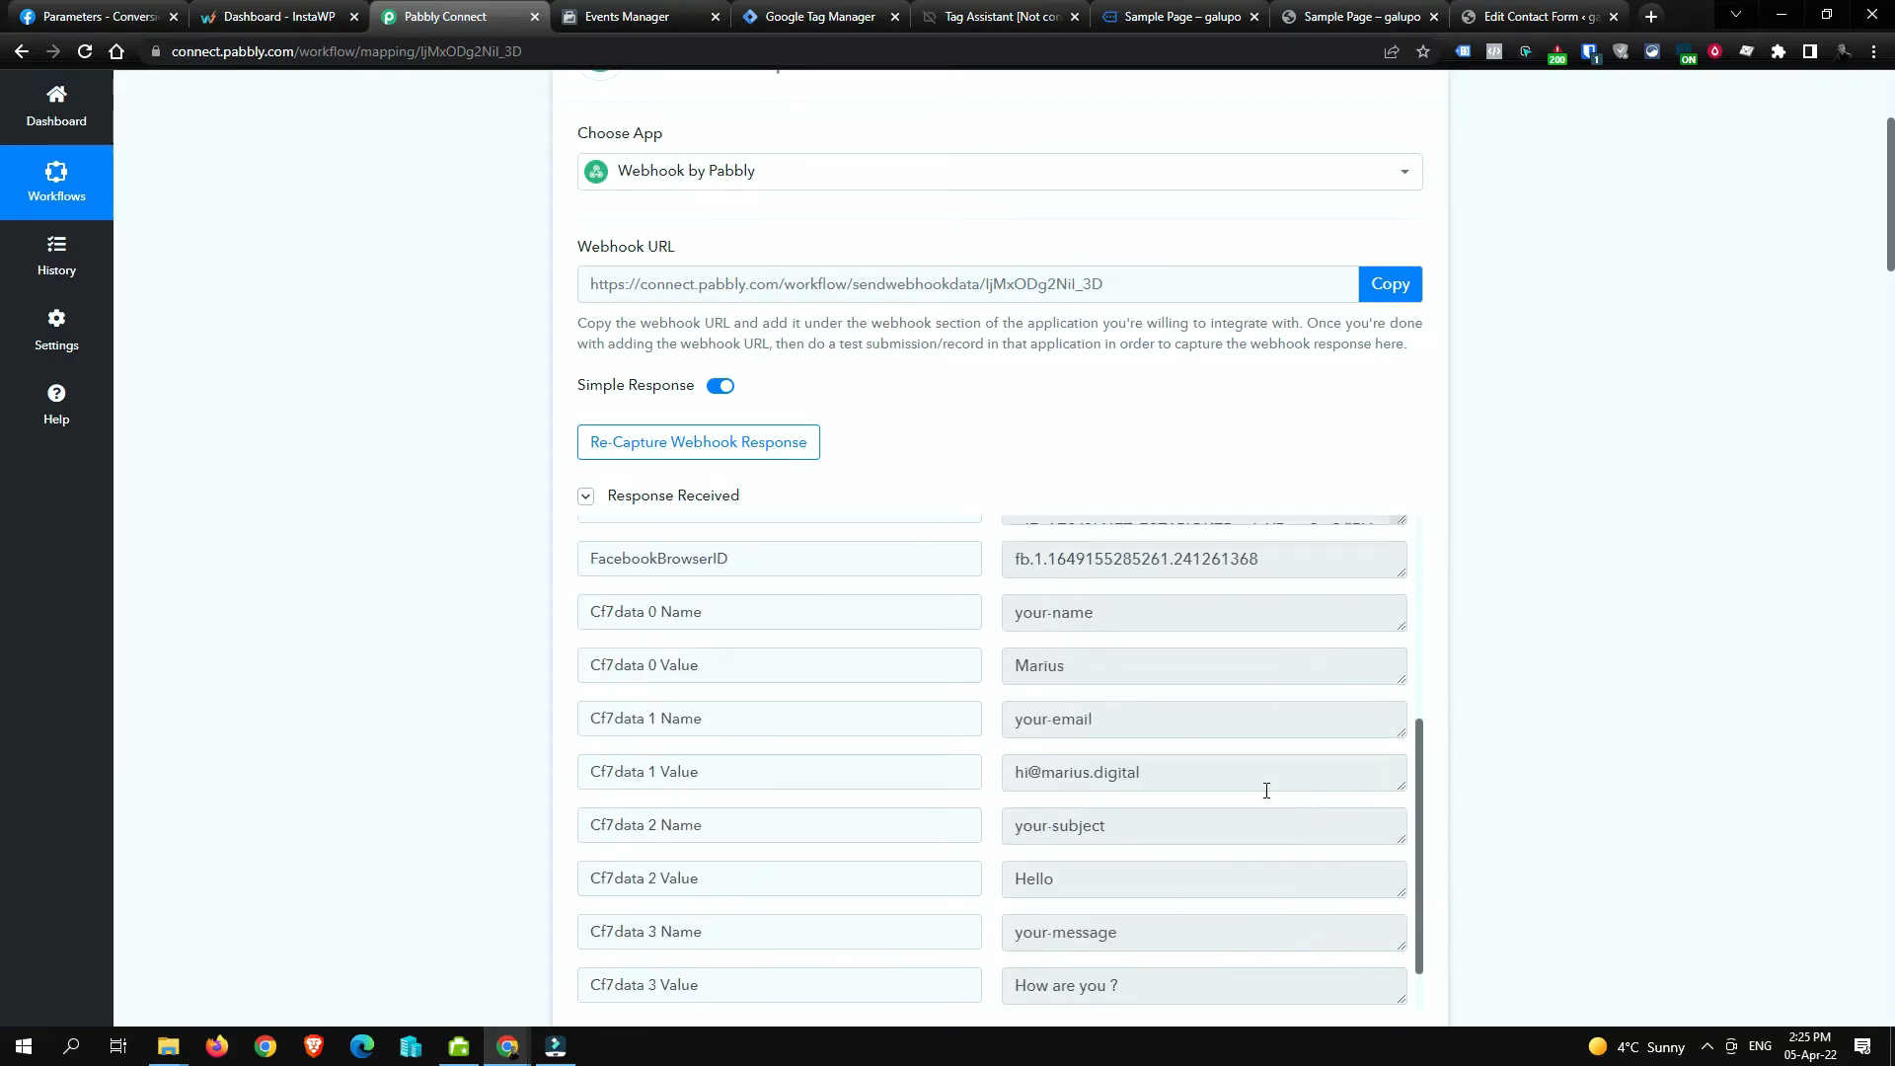
pyautogui.scroll(4, 1266, 790)
pyautogui.moveTo(1213, 634); pyautogui.dragTo(1243, 634)
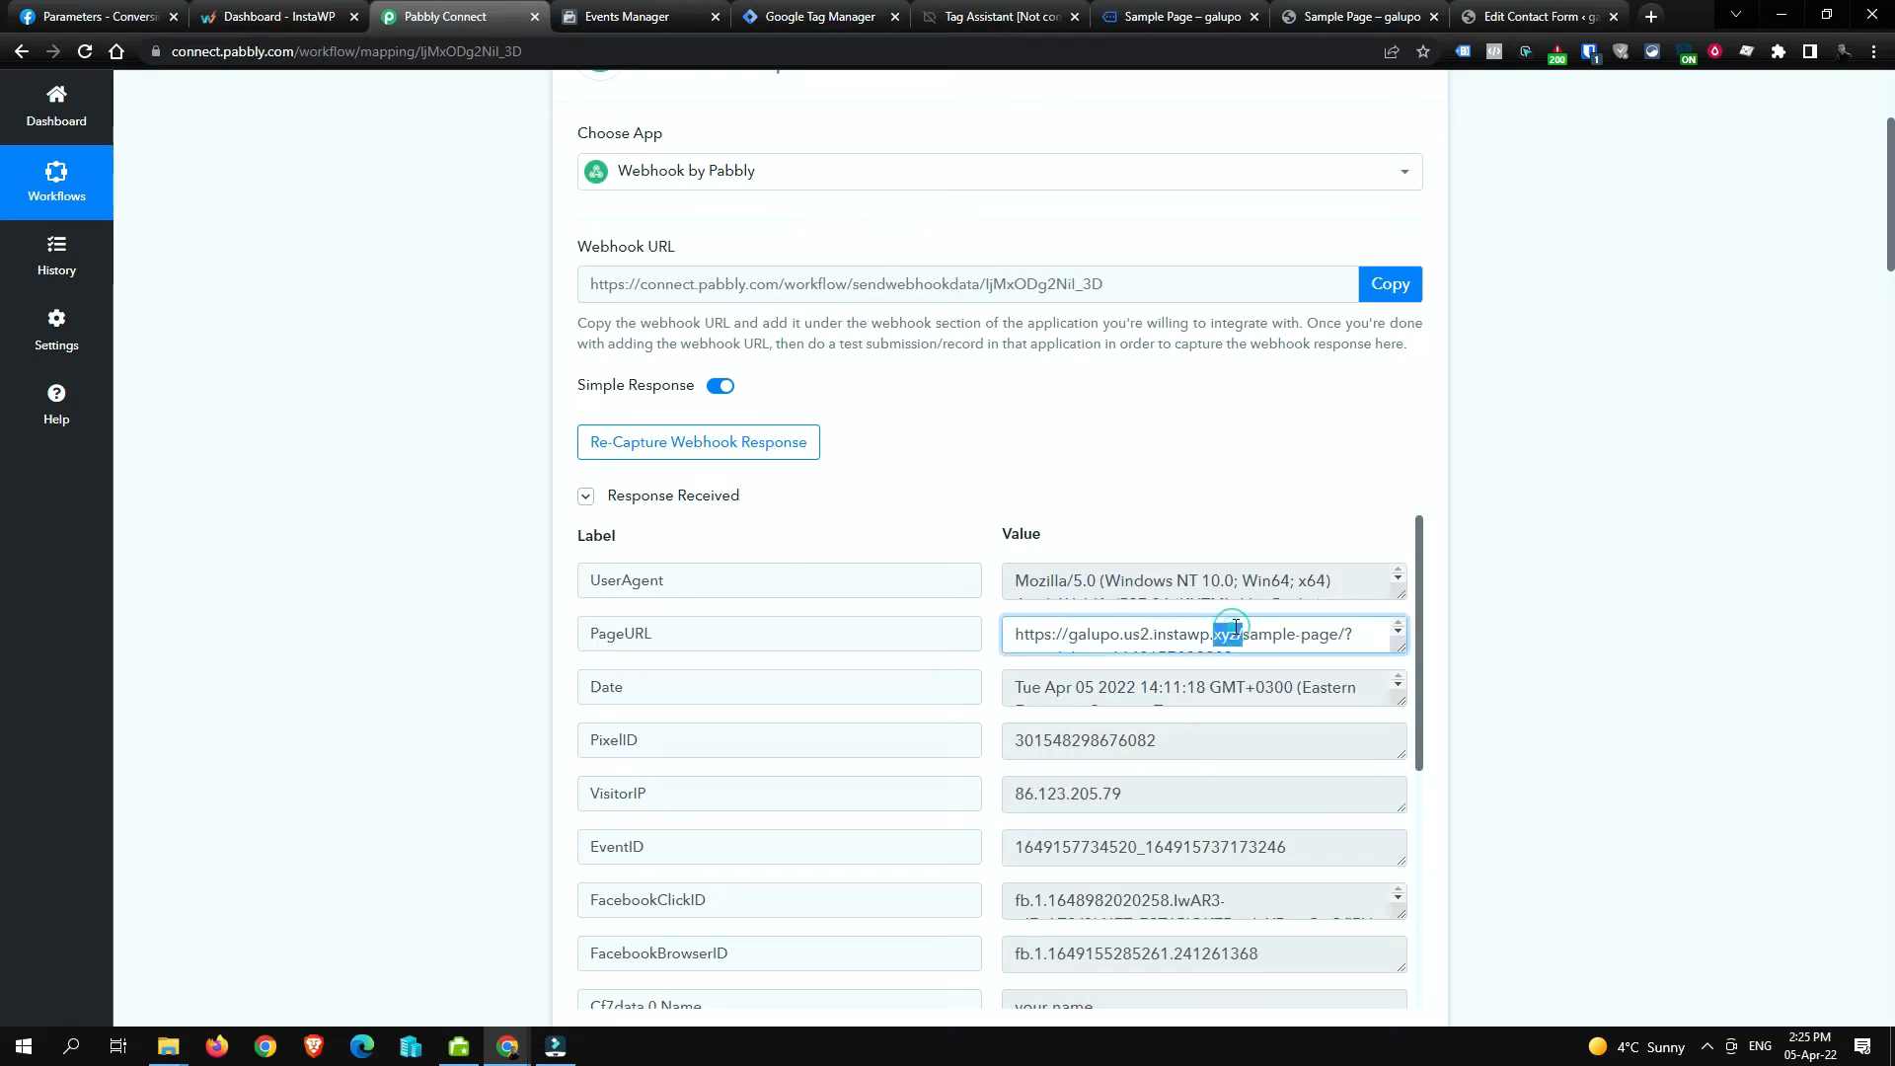
pyautogui.click(1140, 693)
pyautogui.click(1220, 578)
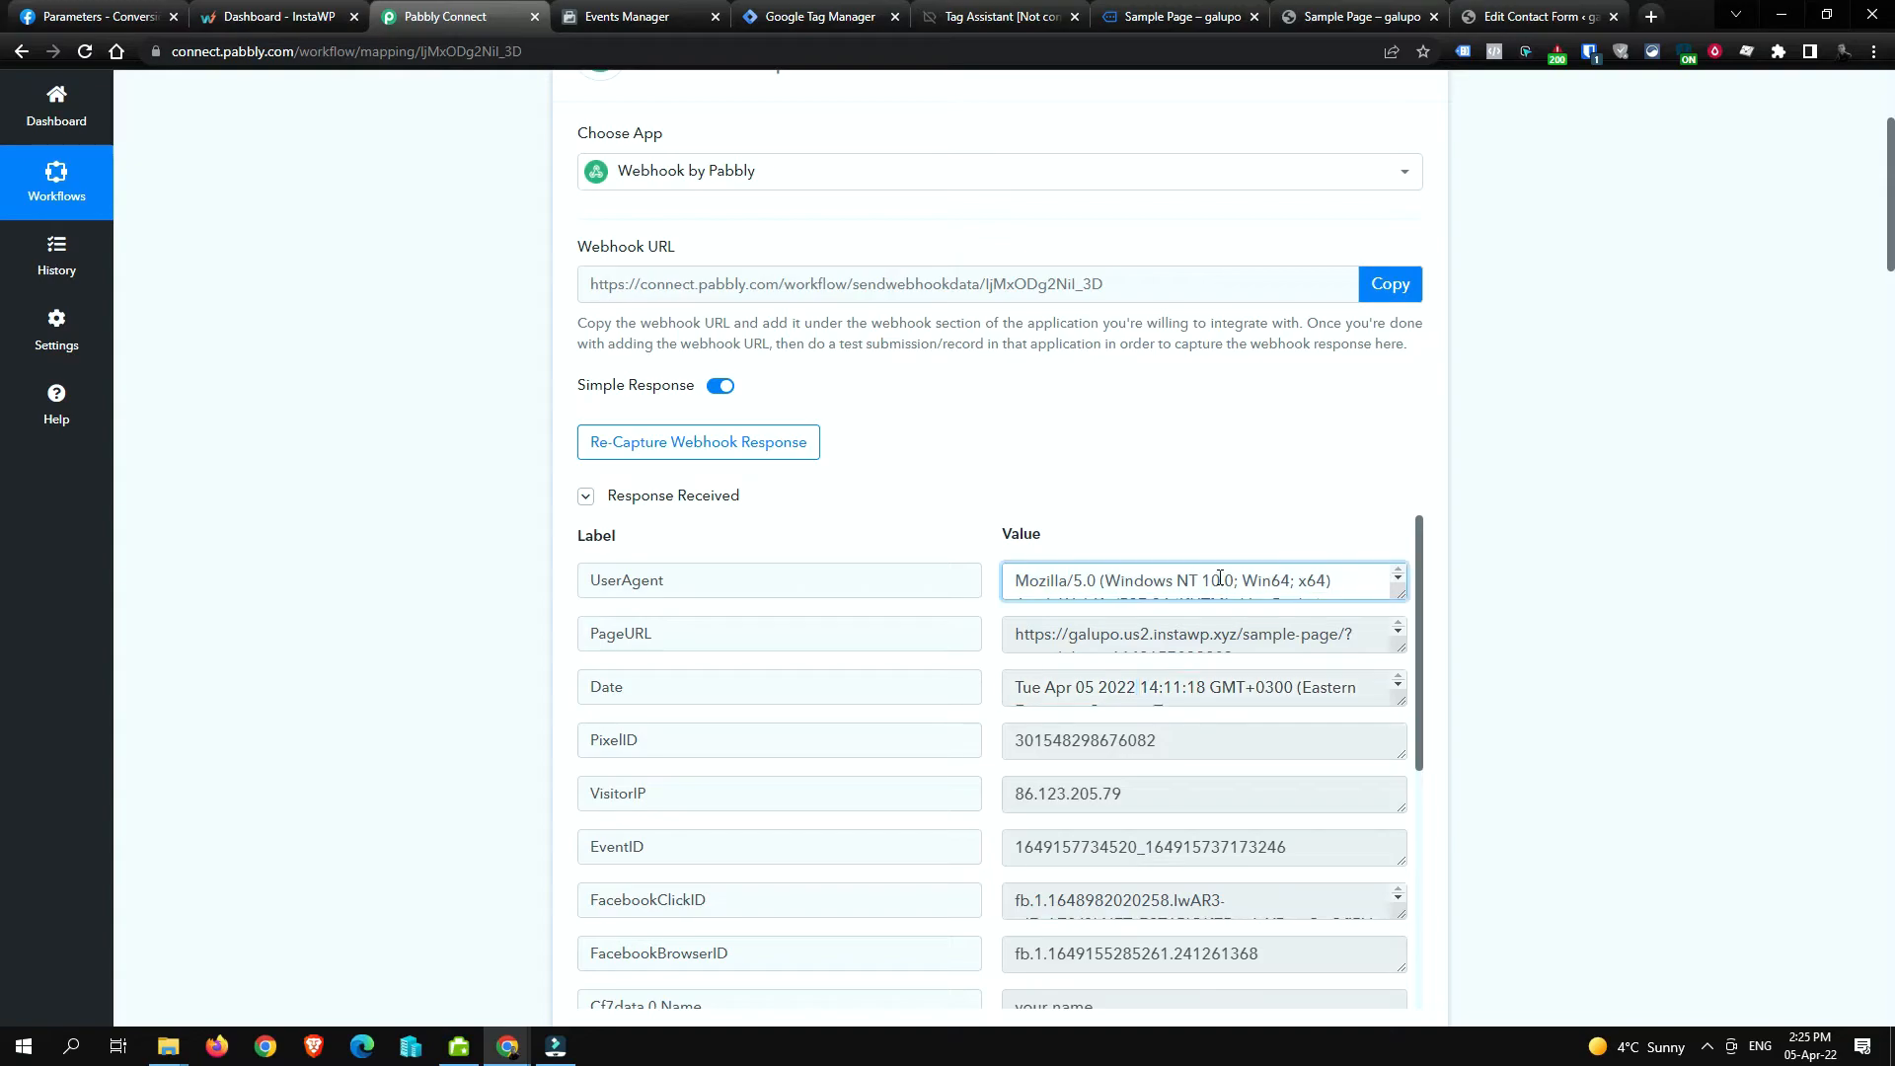
pyautogui.scroll(-1, 1220, 577)
pyautogui.moveTo(1401, 594); pyautogui.dragTo(1422, 688)
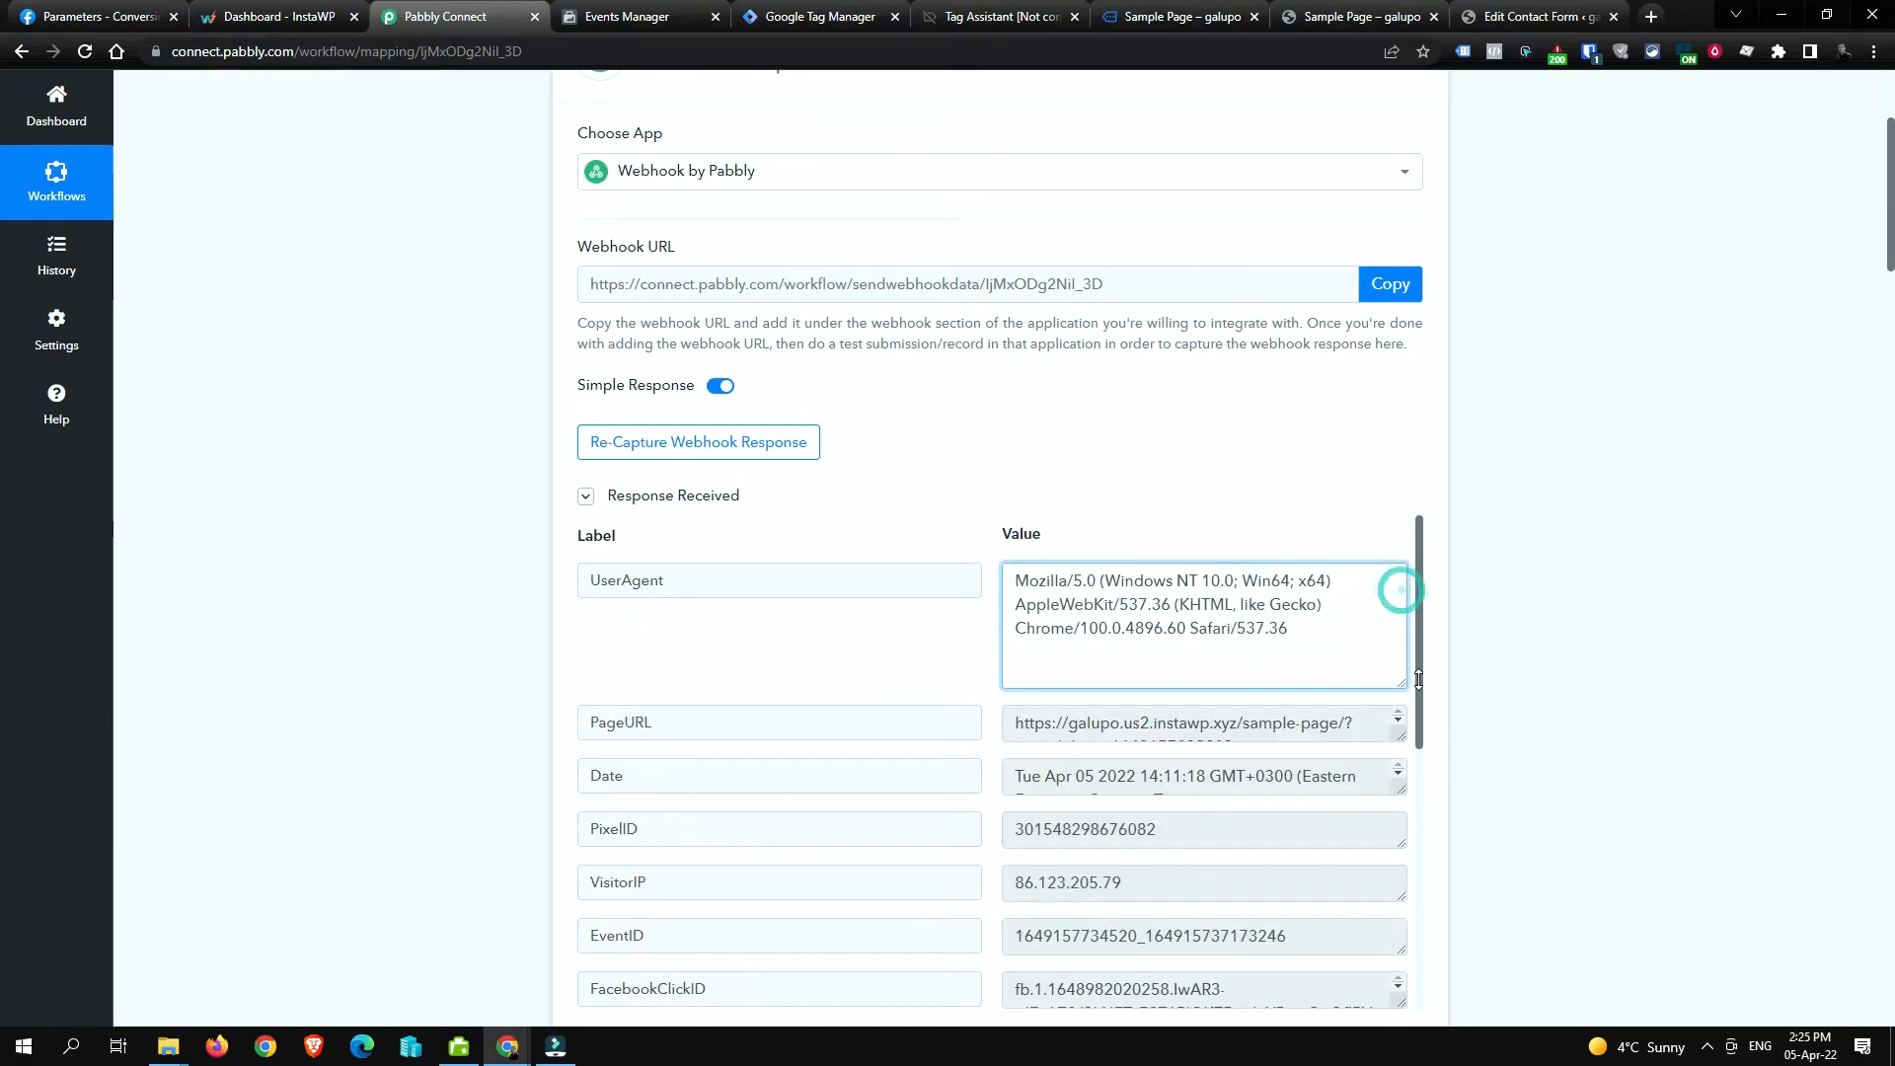
pyautogui.click(1595, 630)
pyautogui.scroll(-2, 1301, 752)
pyautogui.scroll(-4, 1306, 742)
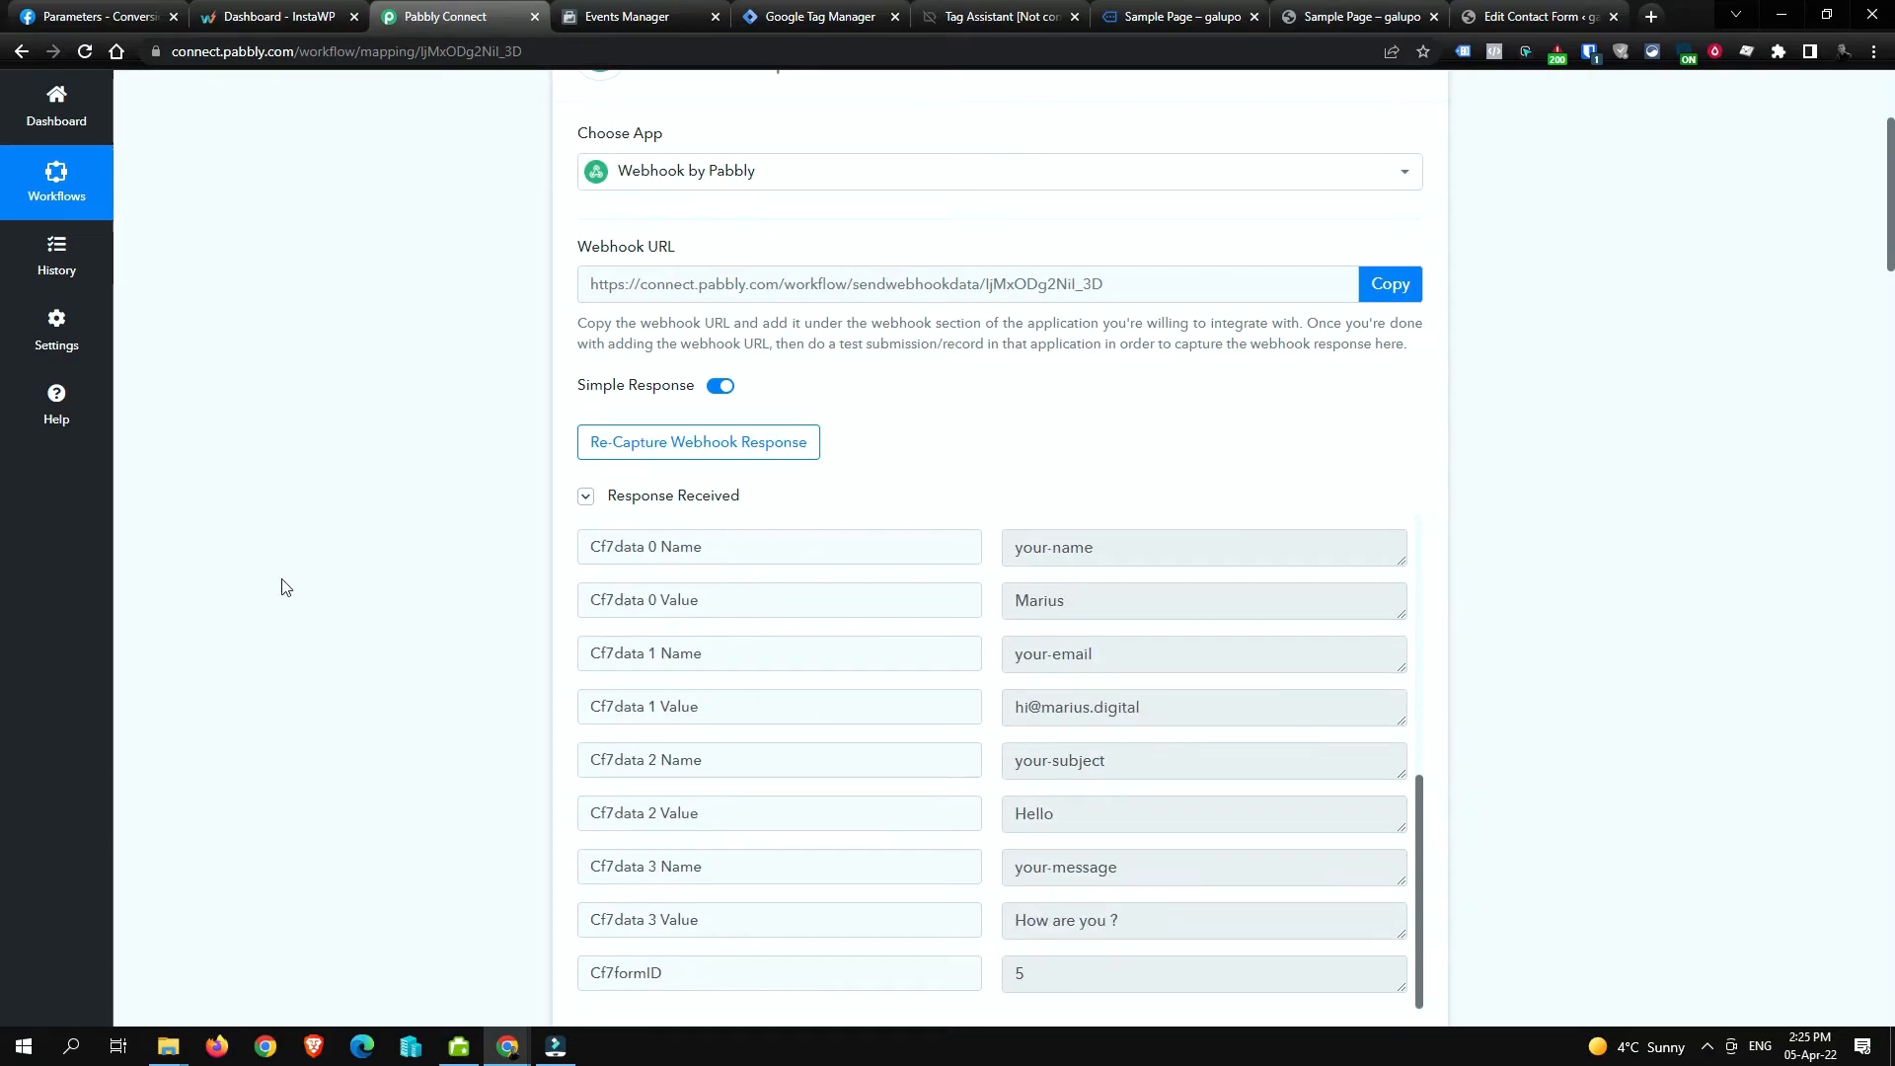
pyautogui.scroll(-2, 283, 586)
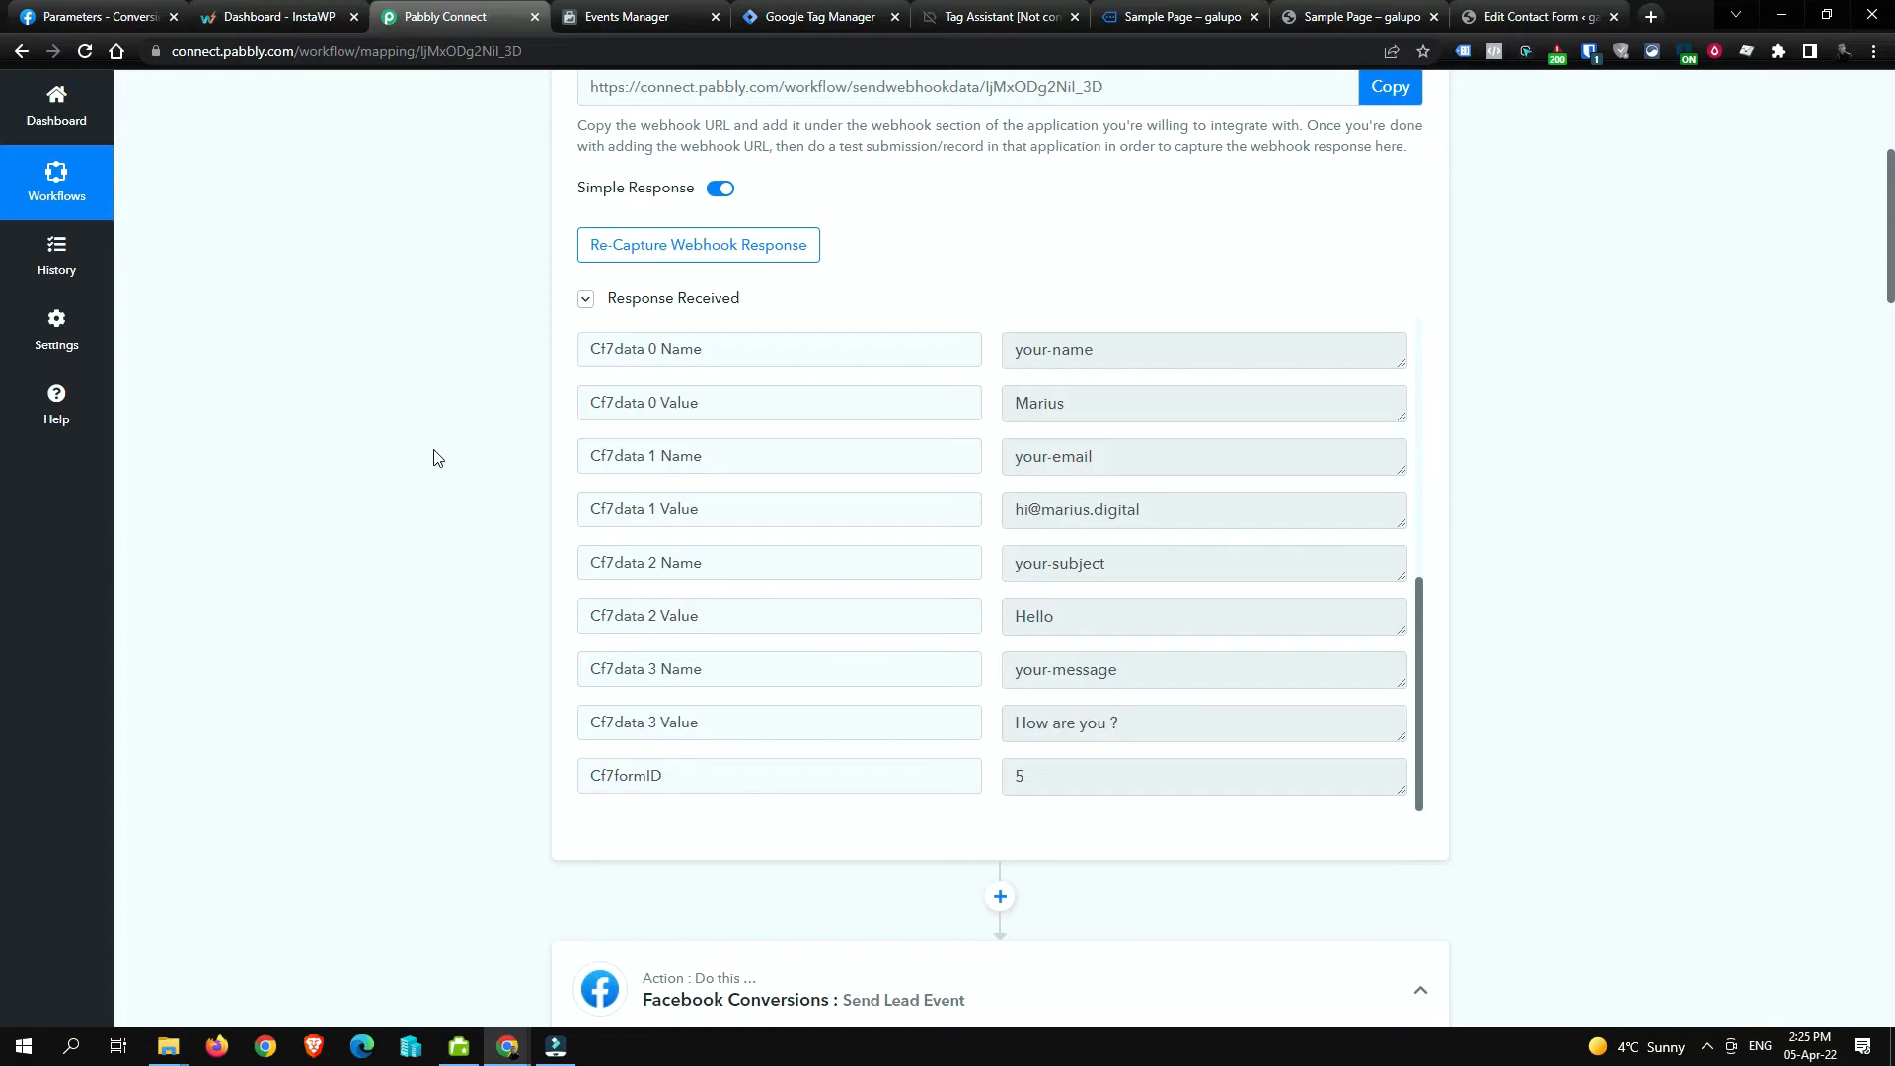
pyautogui.click(851, 10)
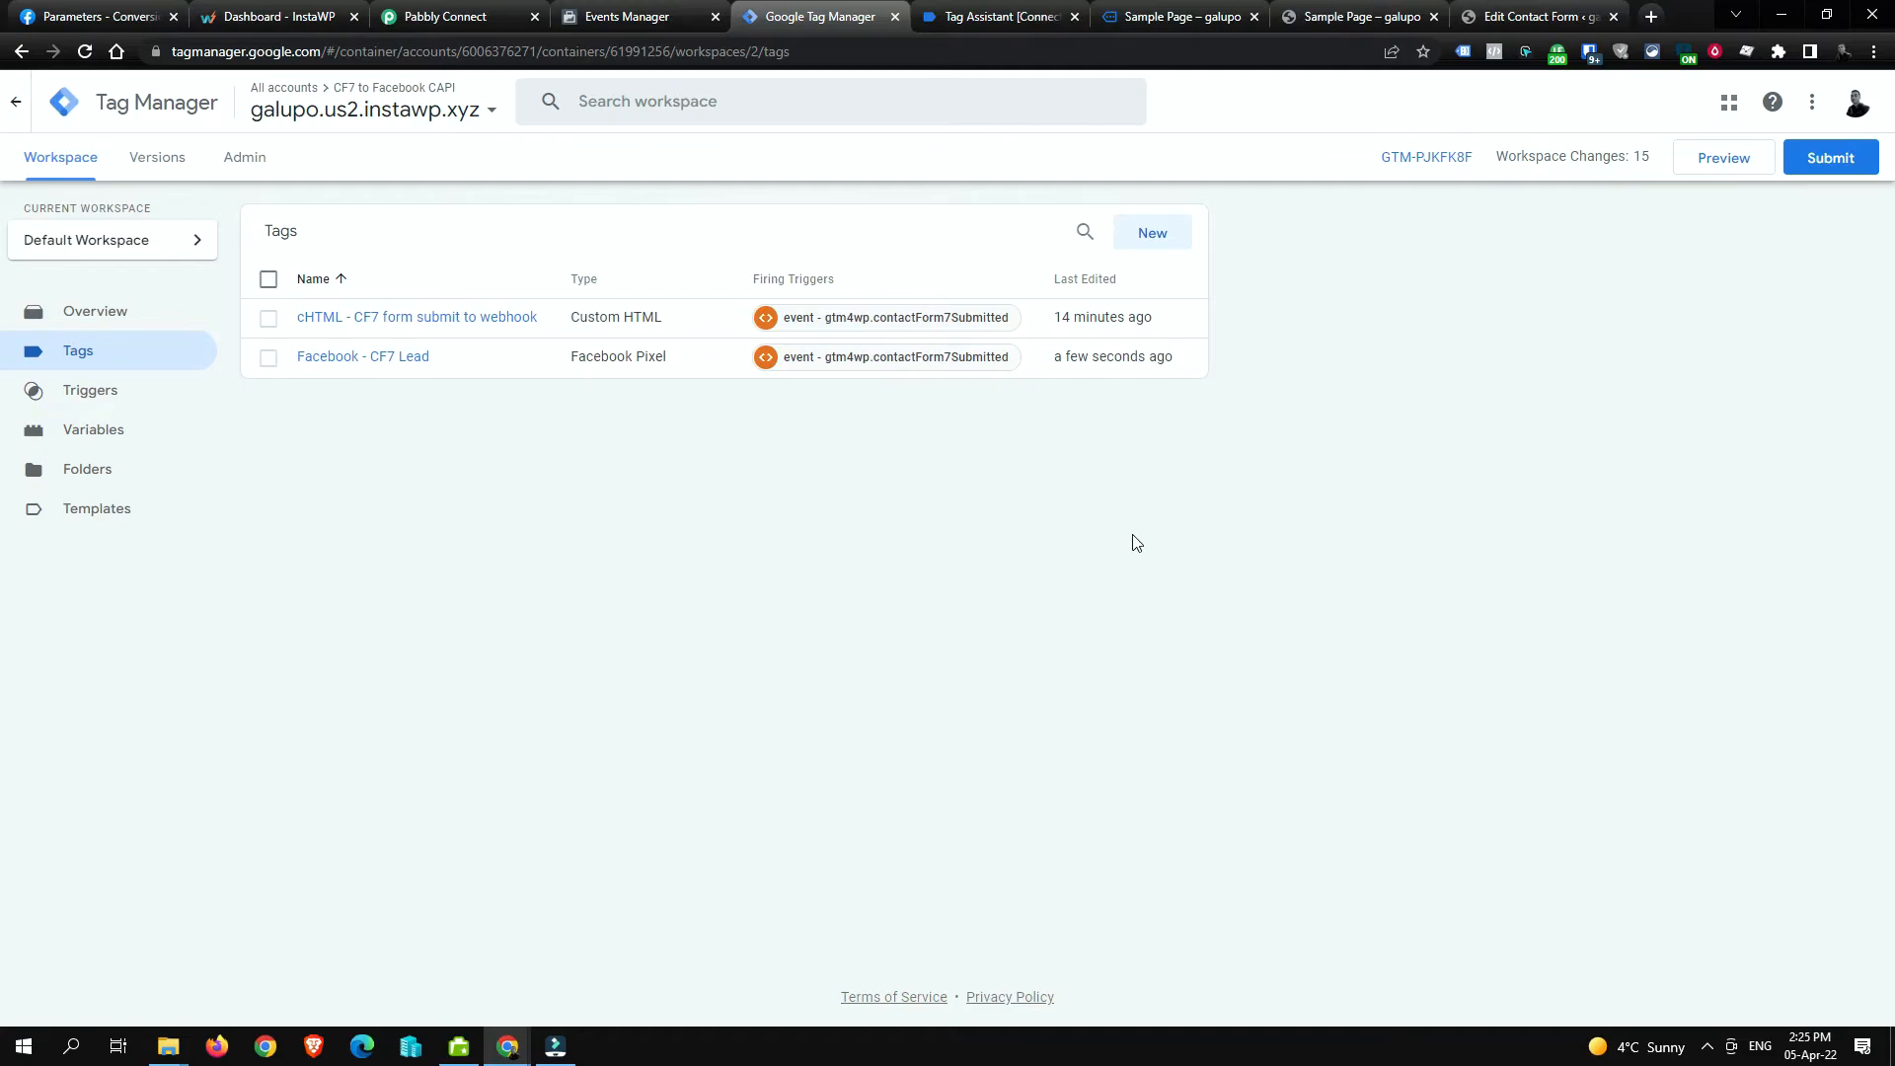
# Step: Publish Version 2 named 'Added Facebook tracking (web + CAPI) for CF7 form submissions'
pyautogui.click(1820, 173)
pyautogui.click(914, 321)
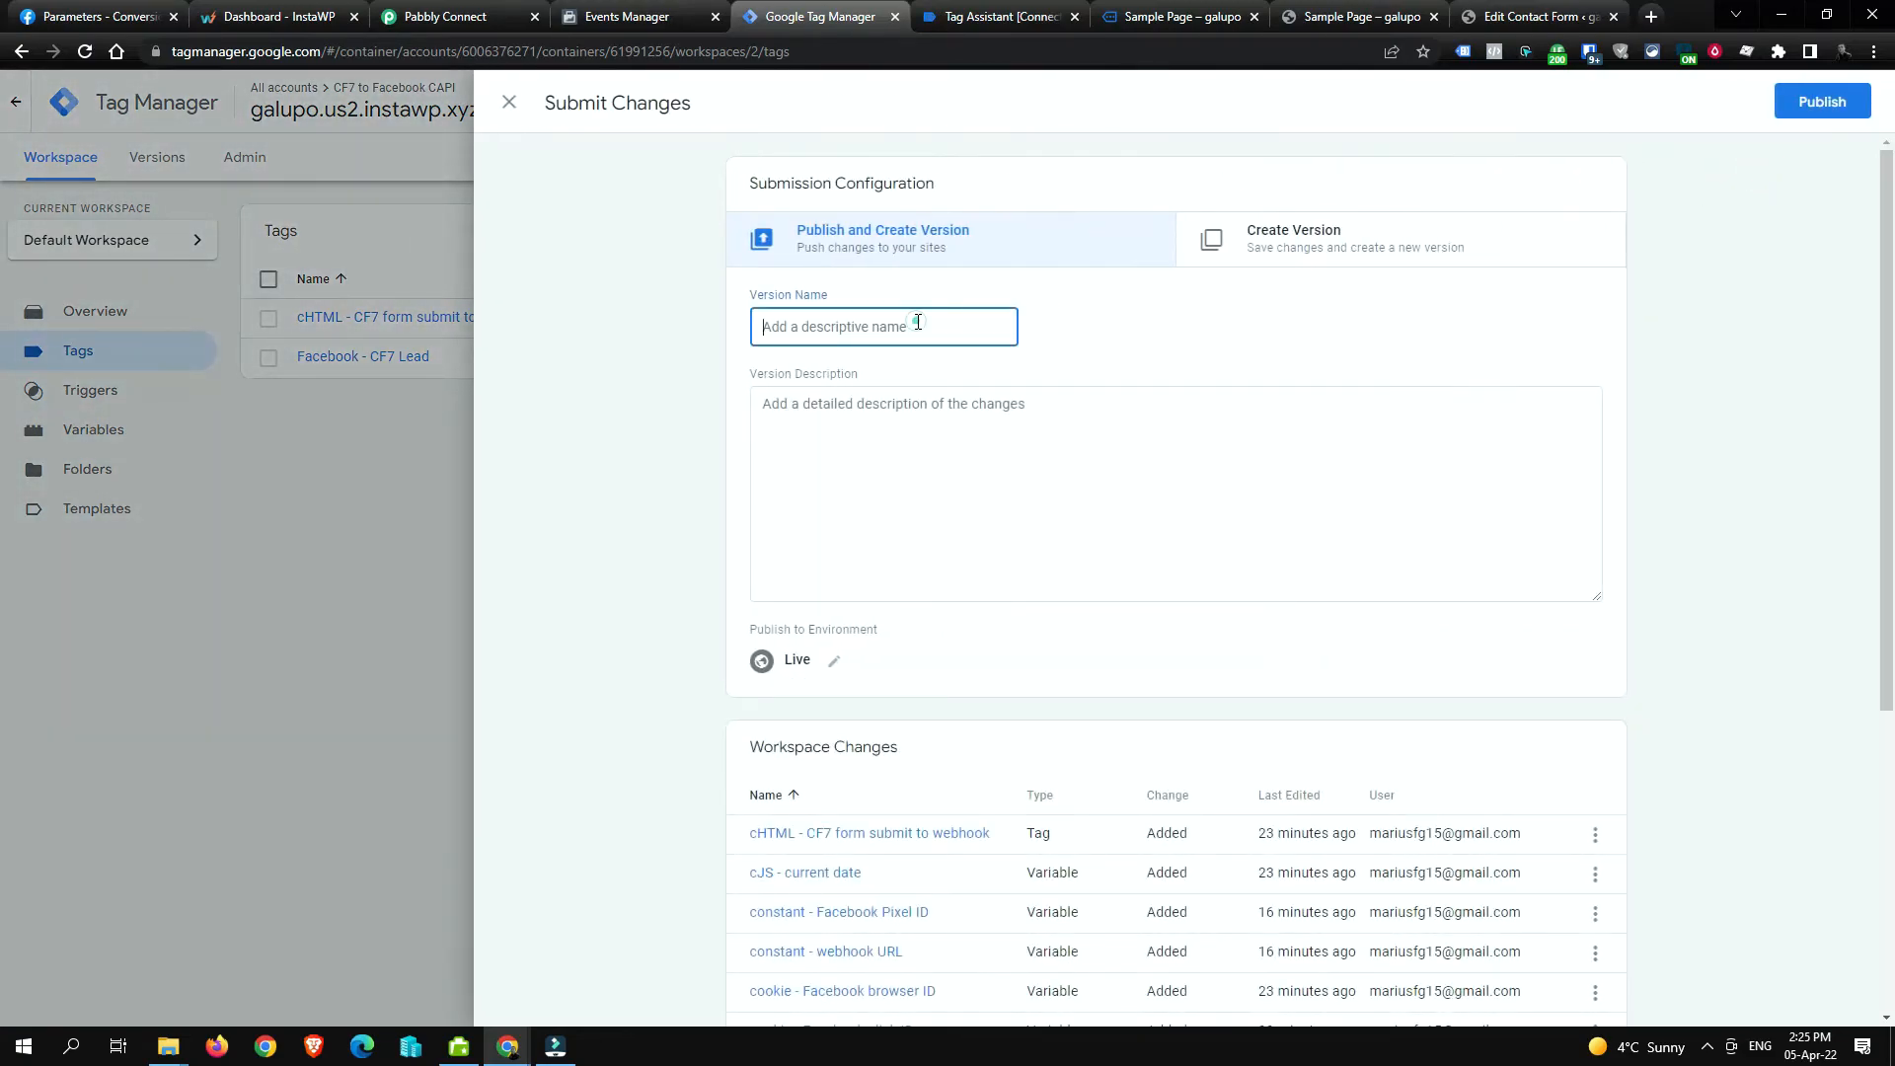
pyautogui.write('A')
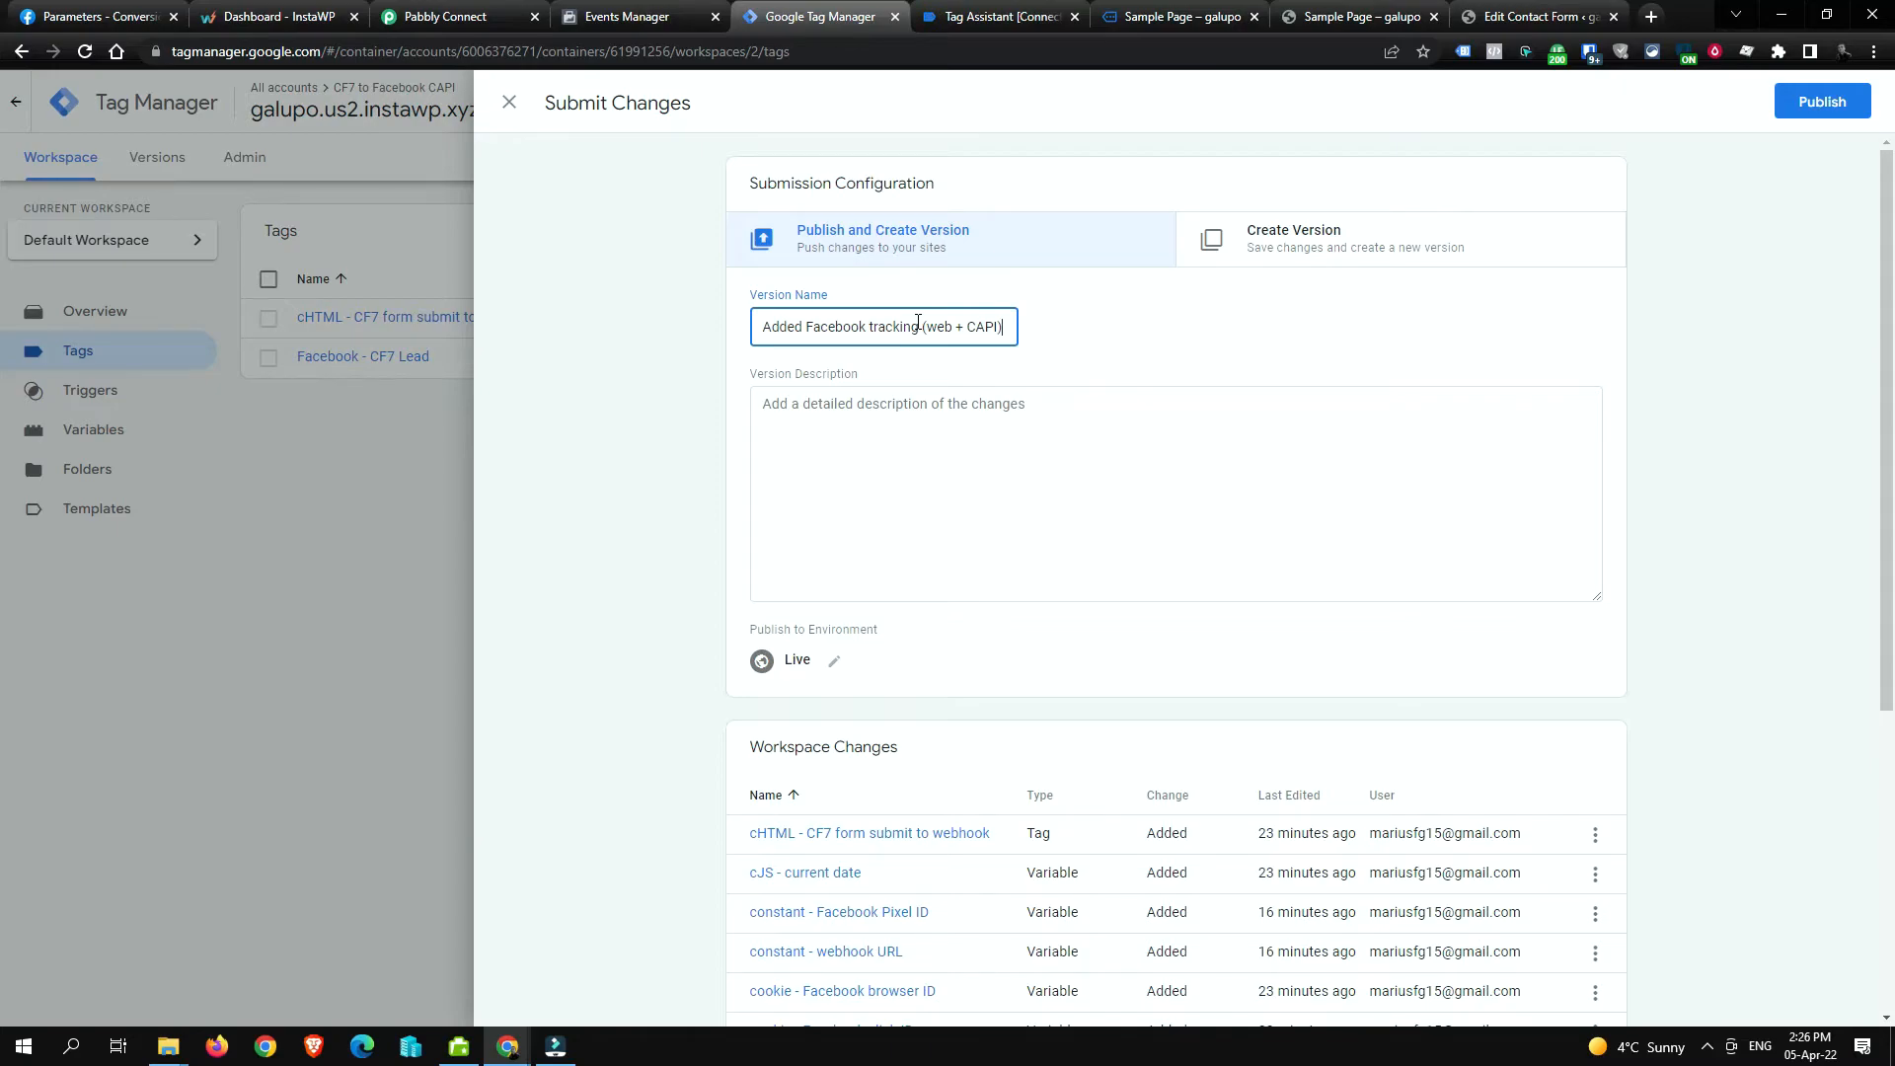
pyautogui.write('for ')
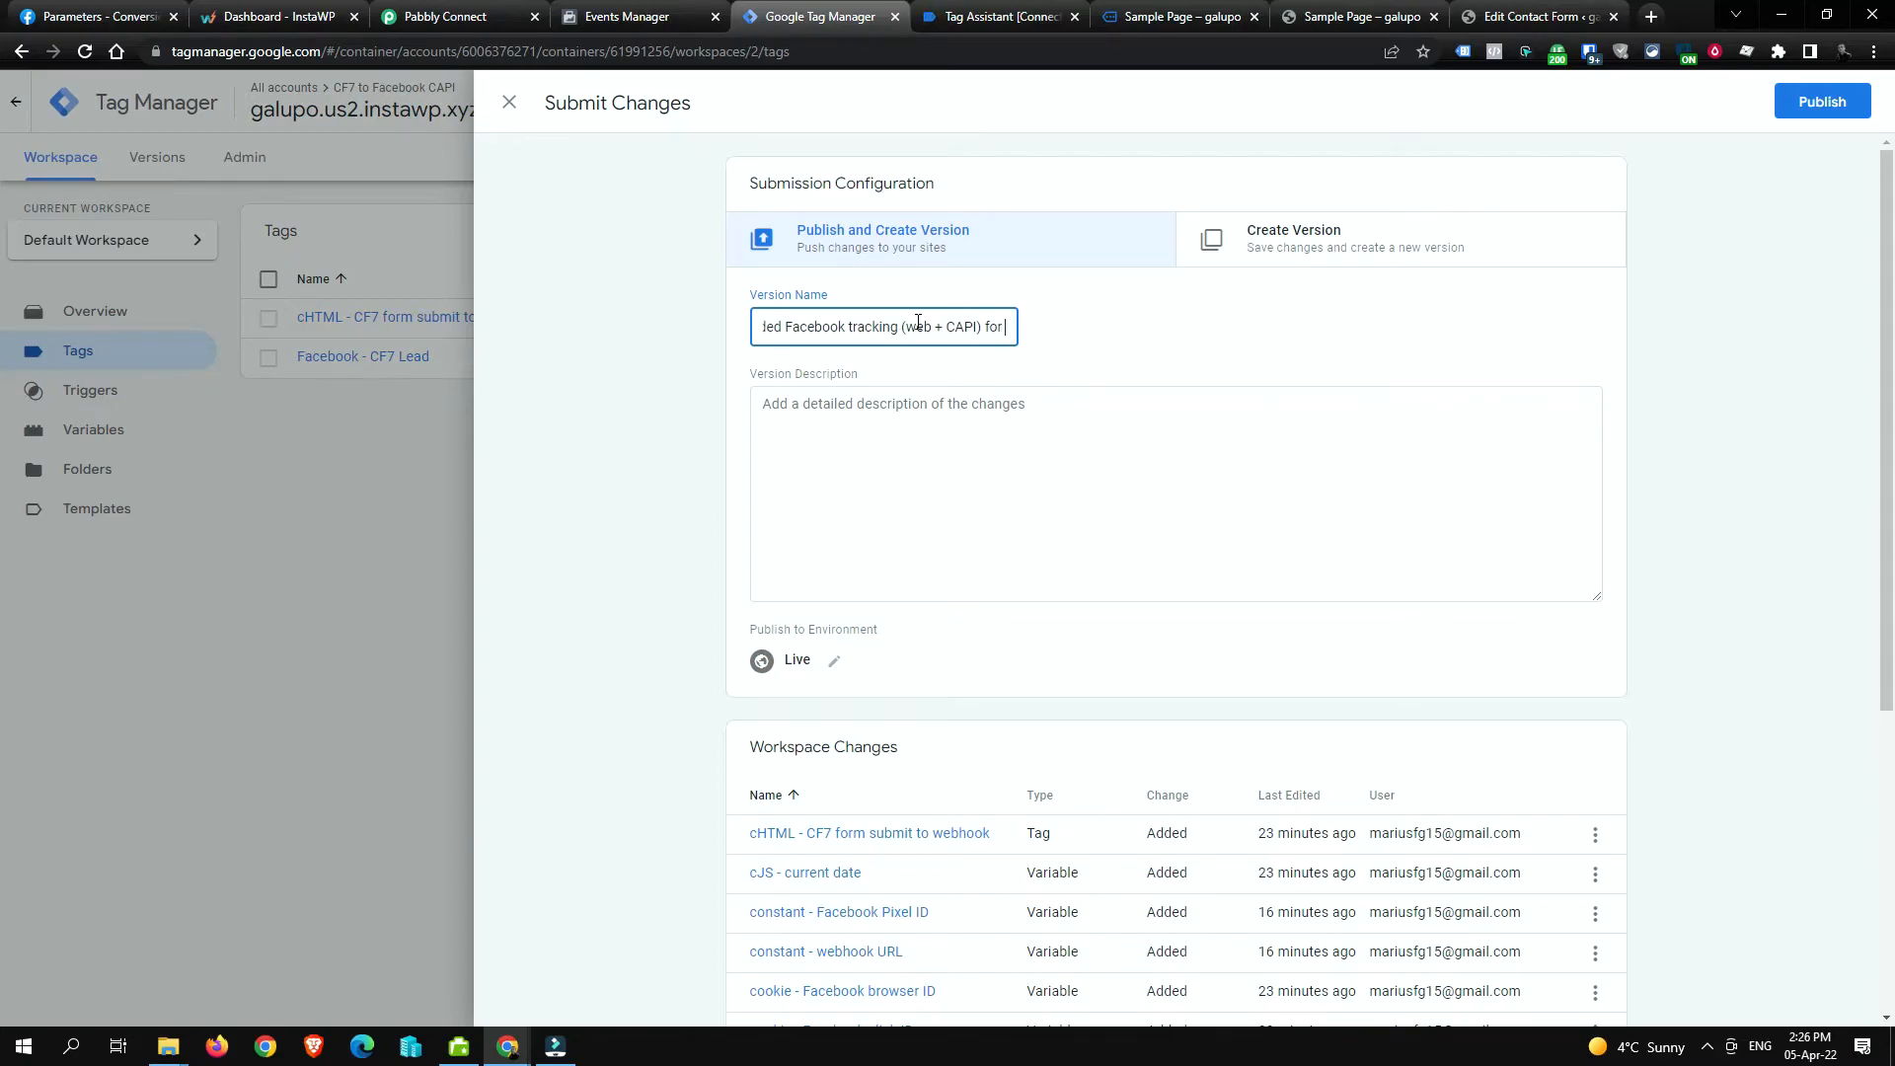
pyautogui.write('CF7 form su')
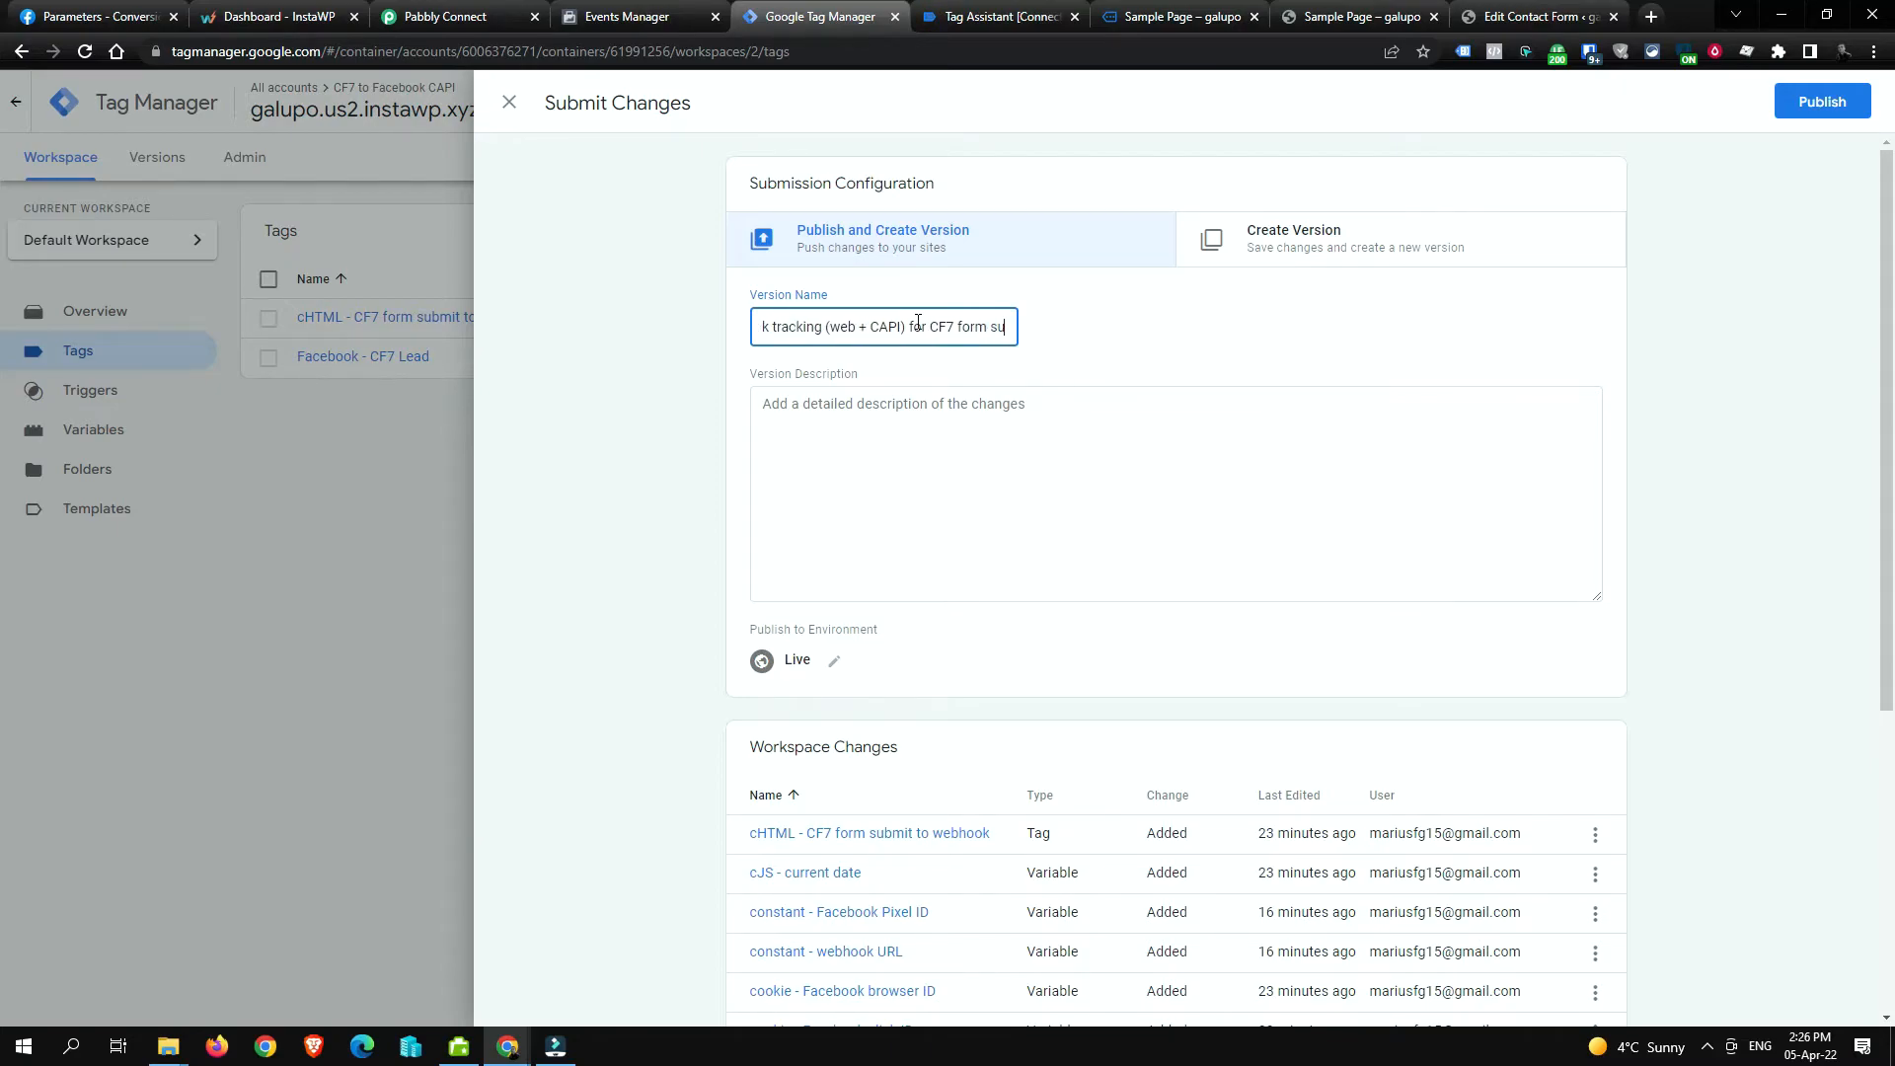
pyautogui.write('bmissions')
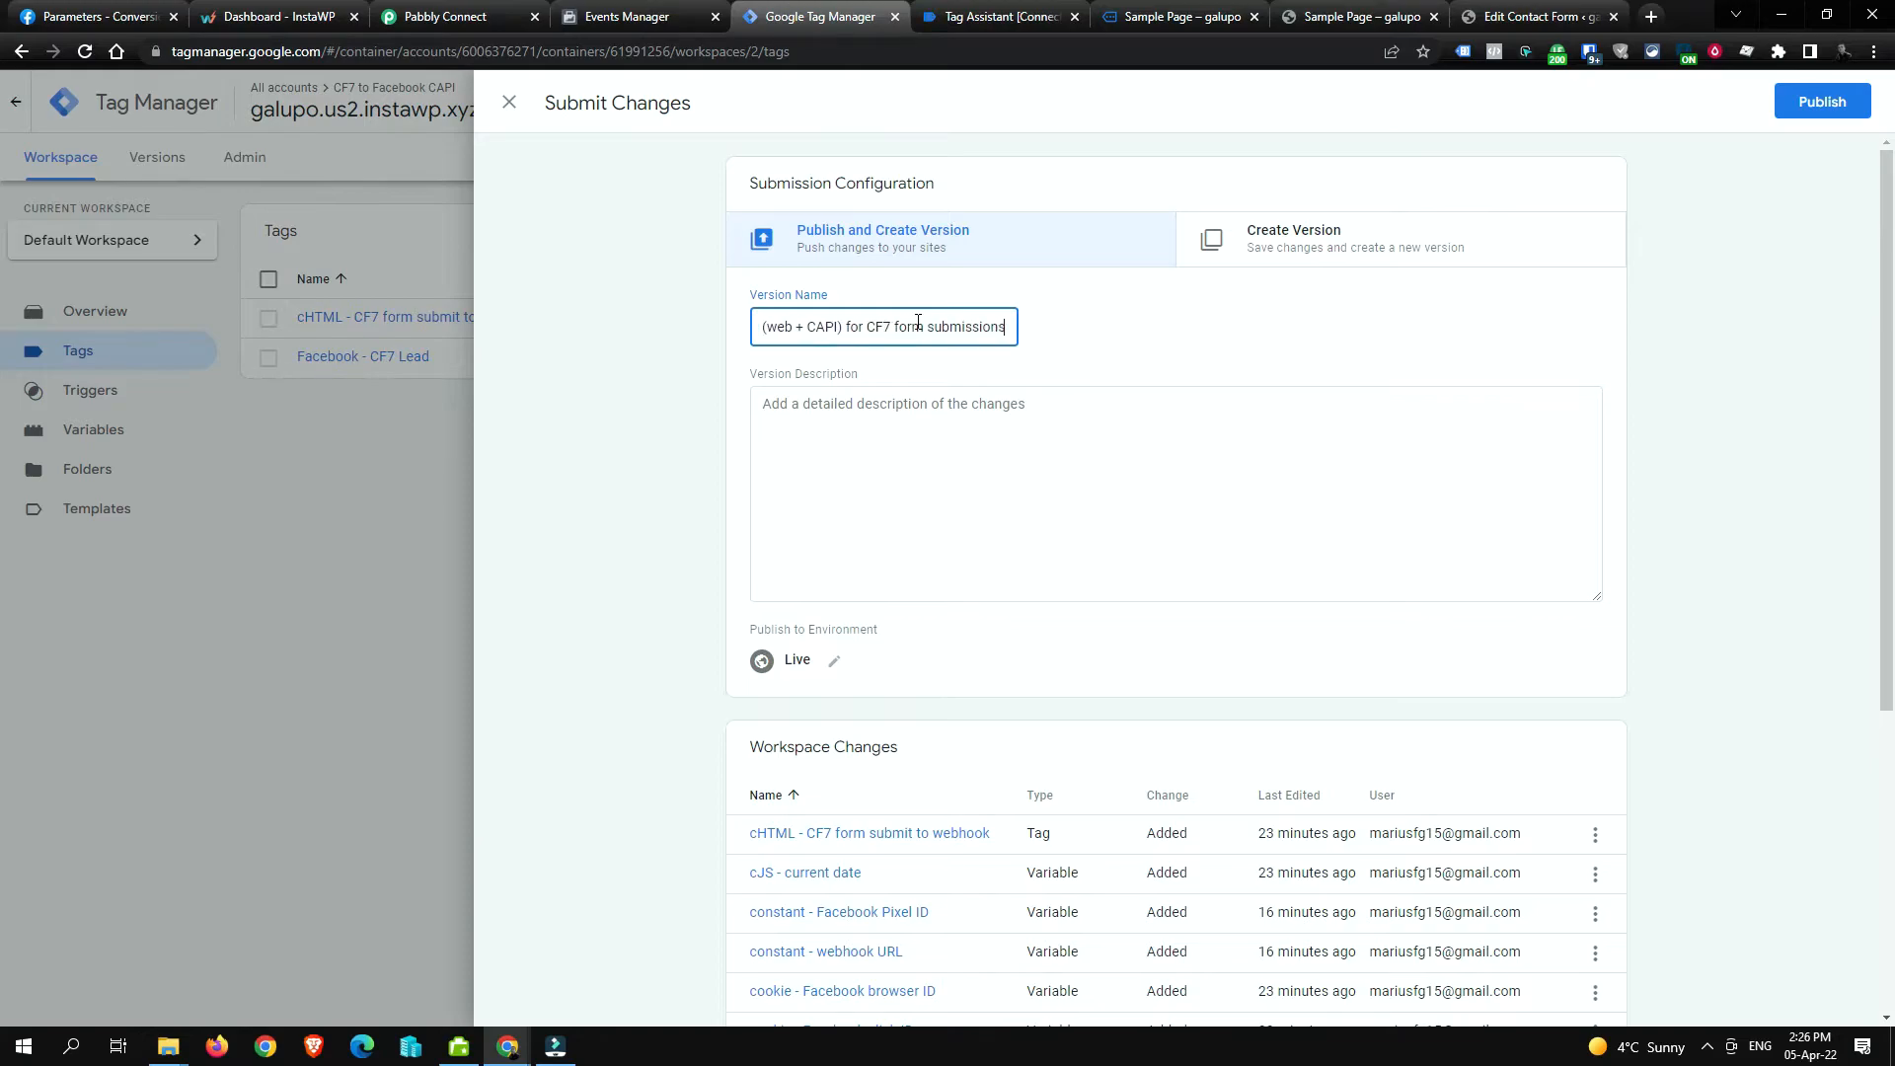
pyautogui.hotkey('ctrl', 'a')
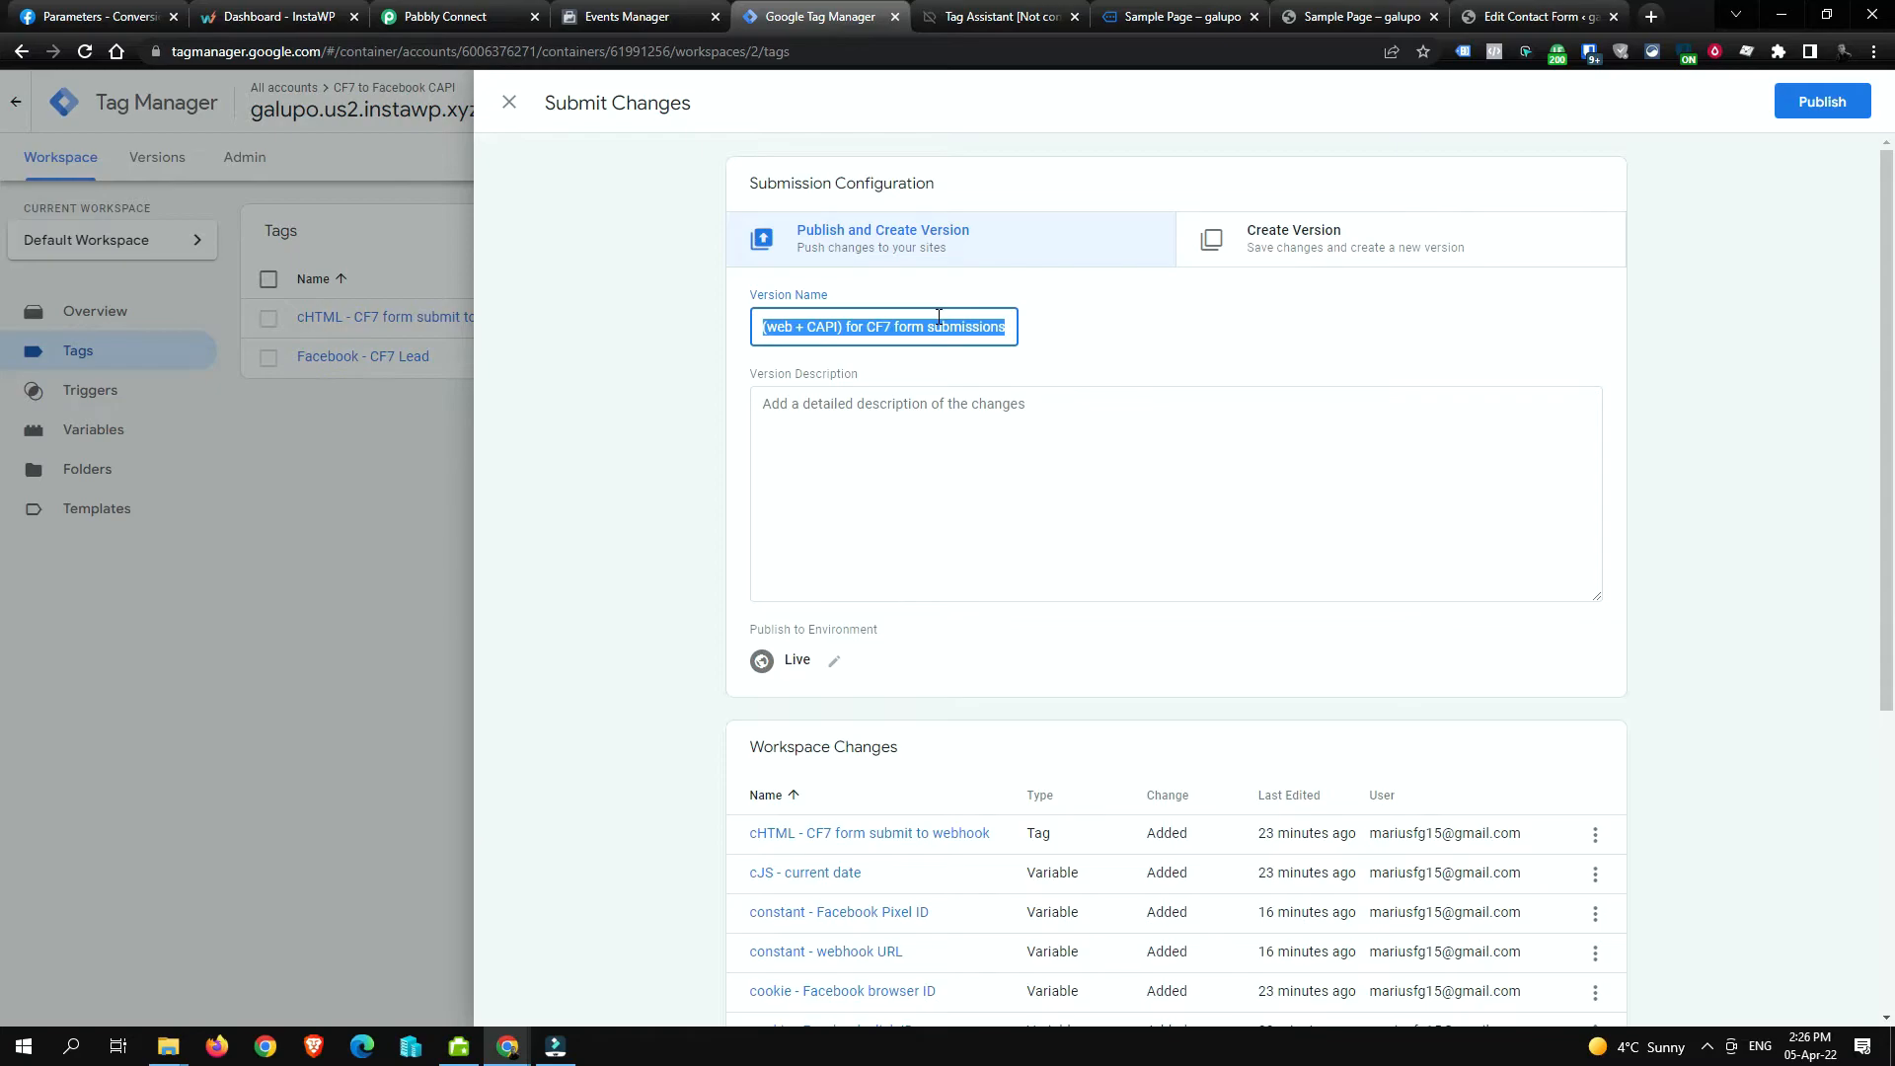
pyautogui.click(1805, 103)
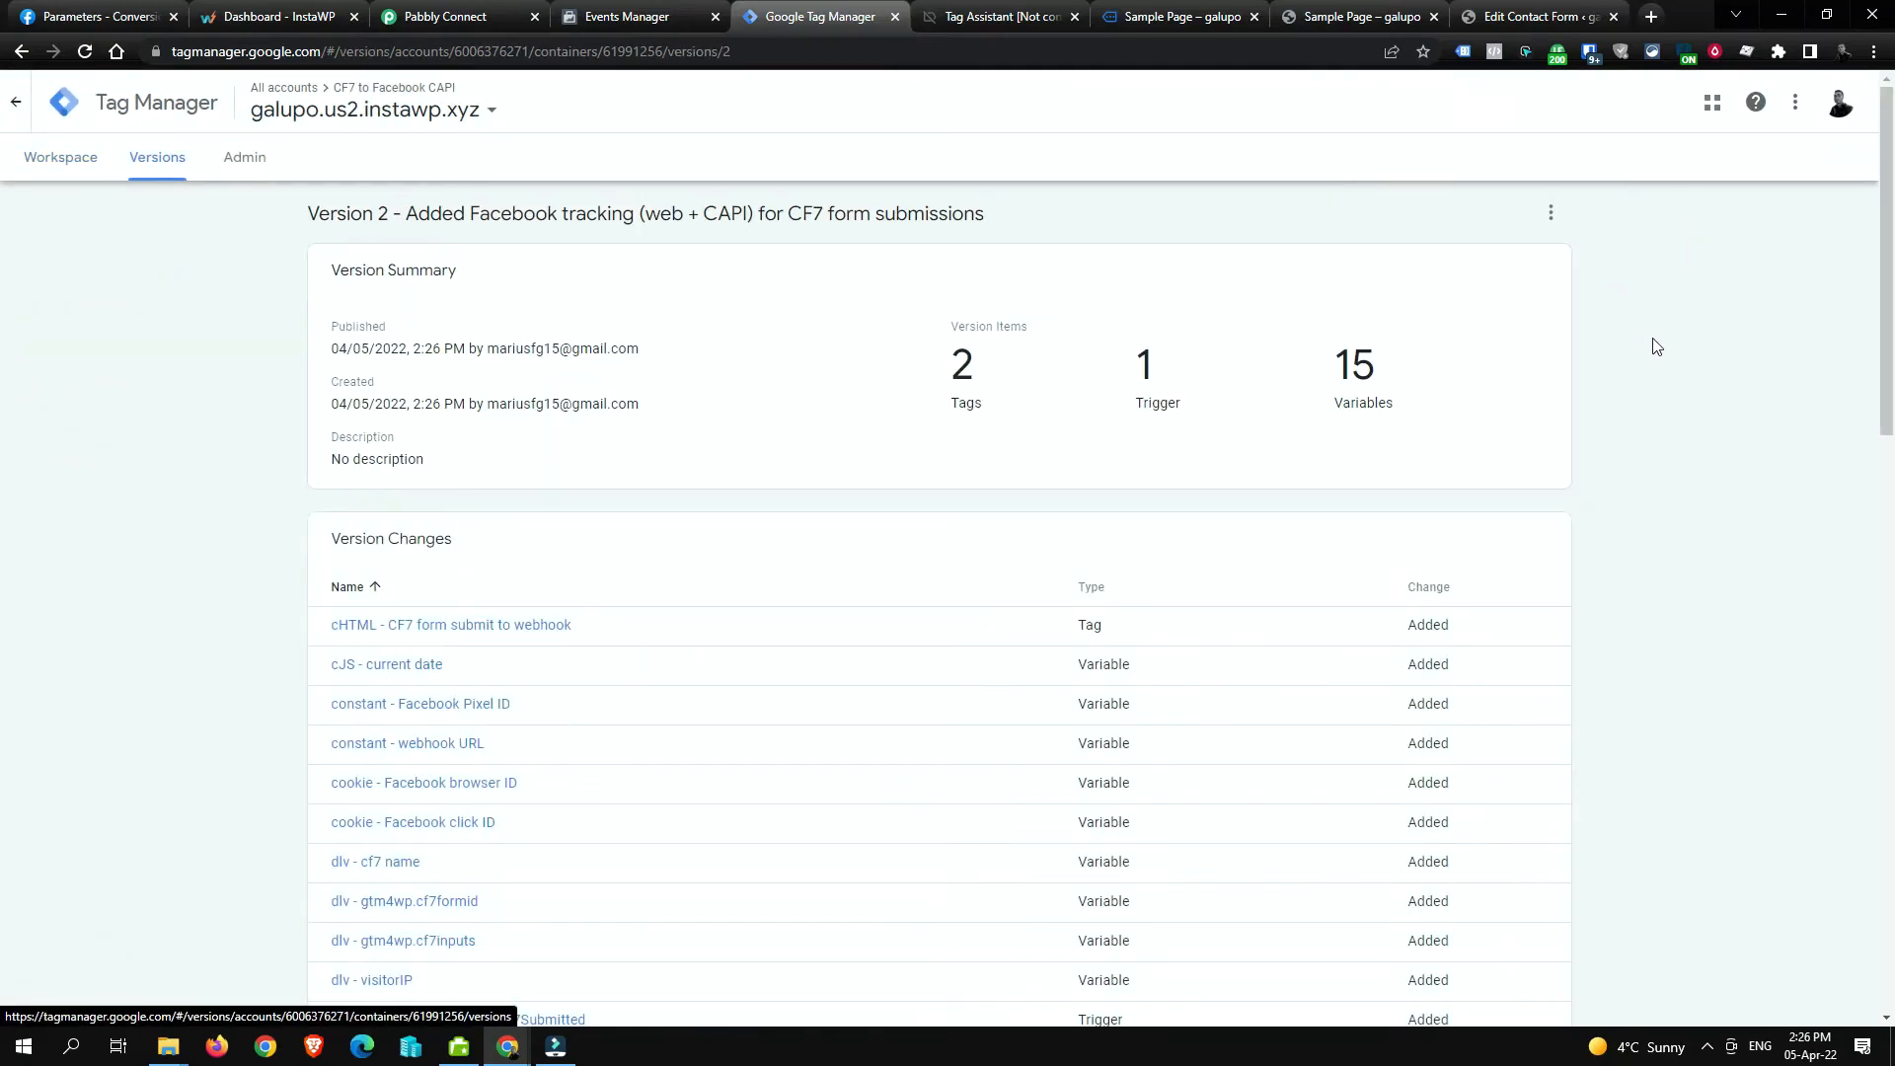
pyautogui.click(60, 160)
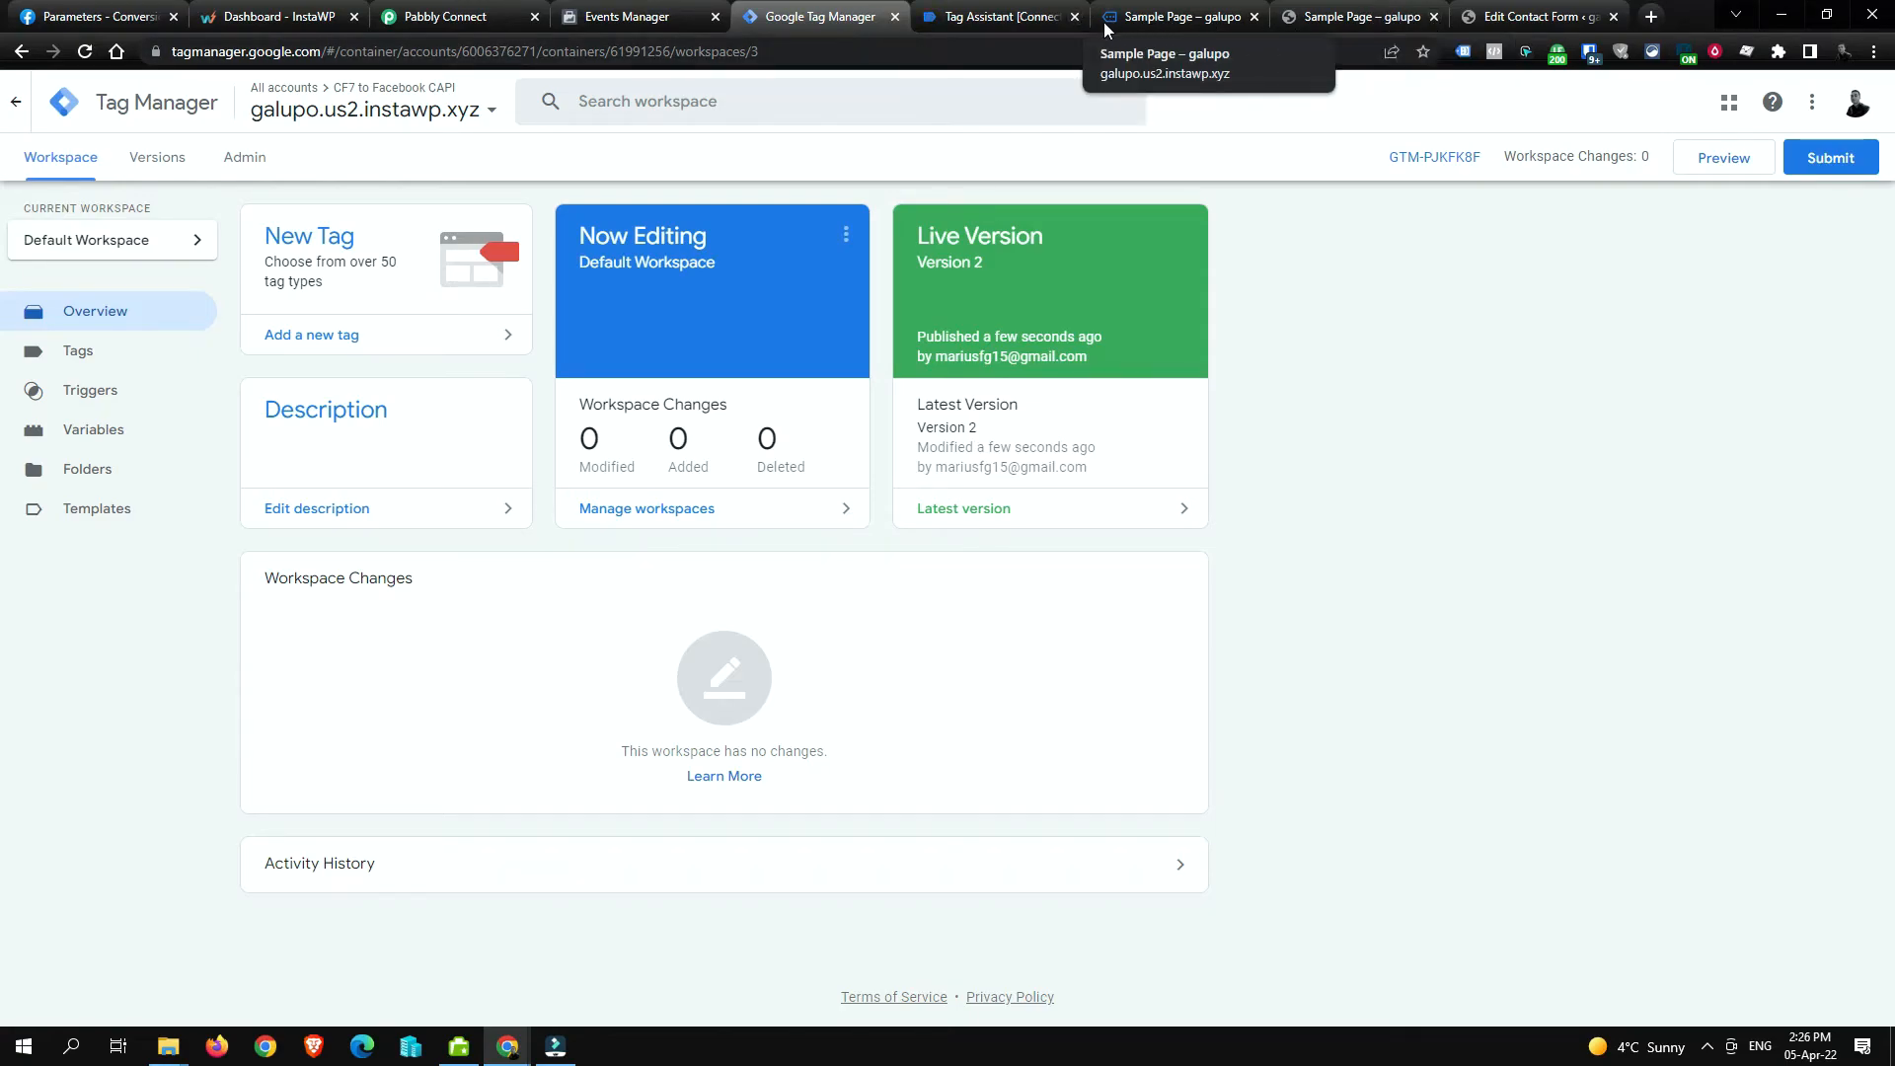
# Step: Clear all recorded test session activity in Events Manager
pyautogui.moveTo(632, 18); pyautogui.dragTo(819, 19)
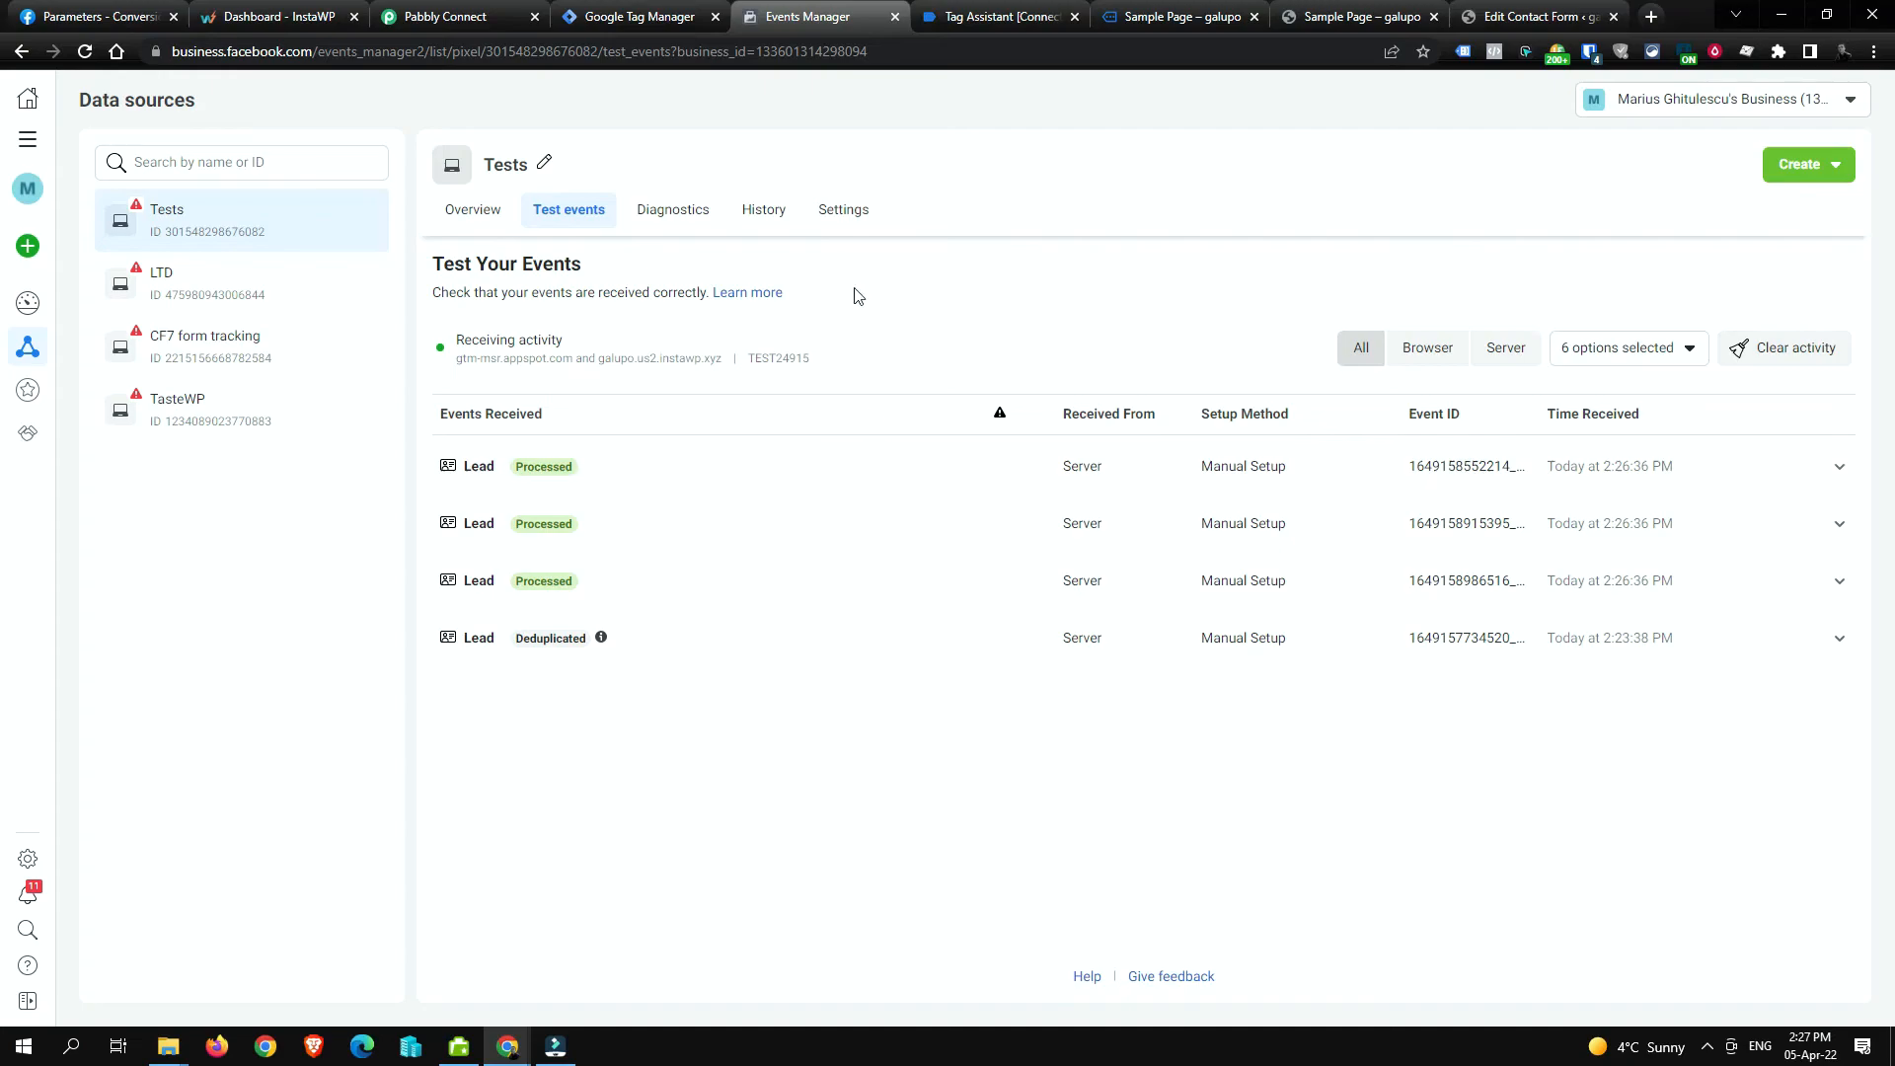
pyautogui.click(480, 9)
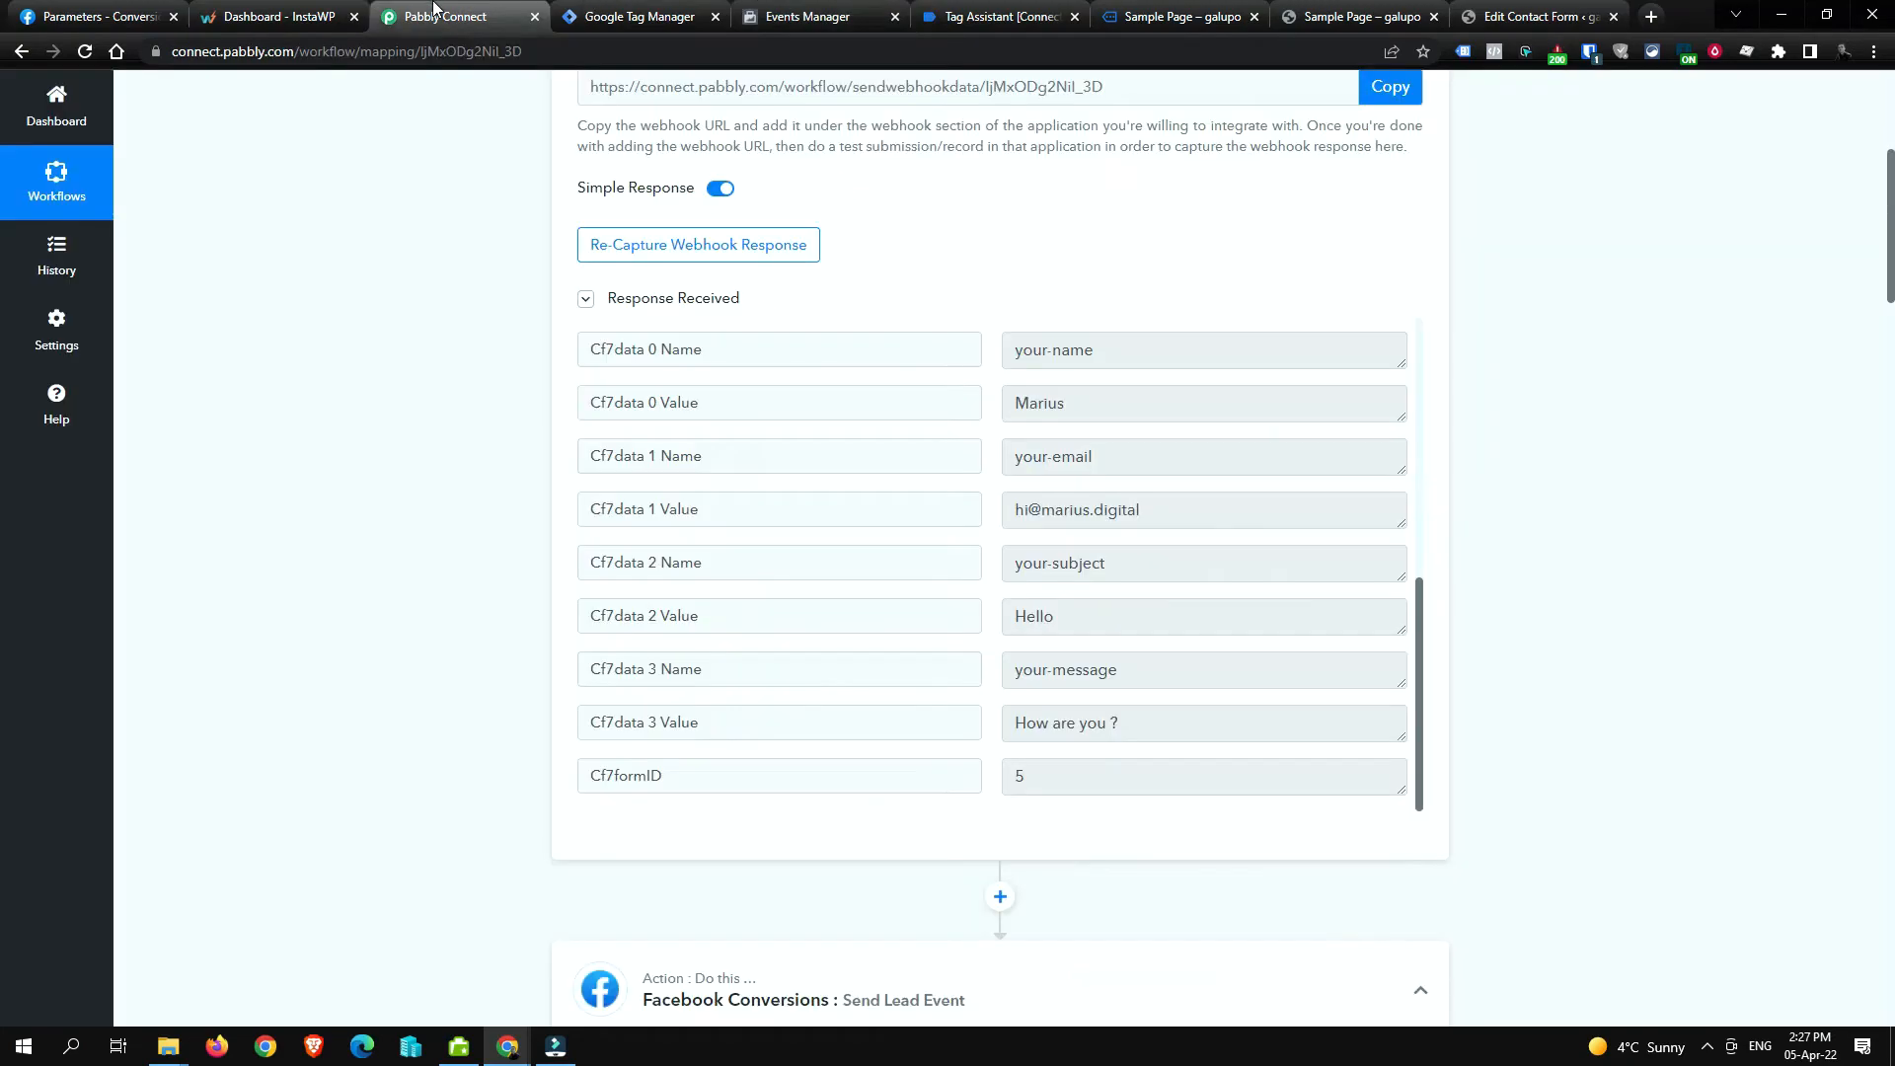
pyautogui.click(783, 11)
pyautogui.click(1785, 346)
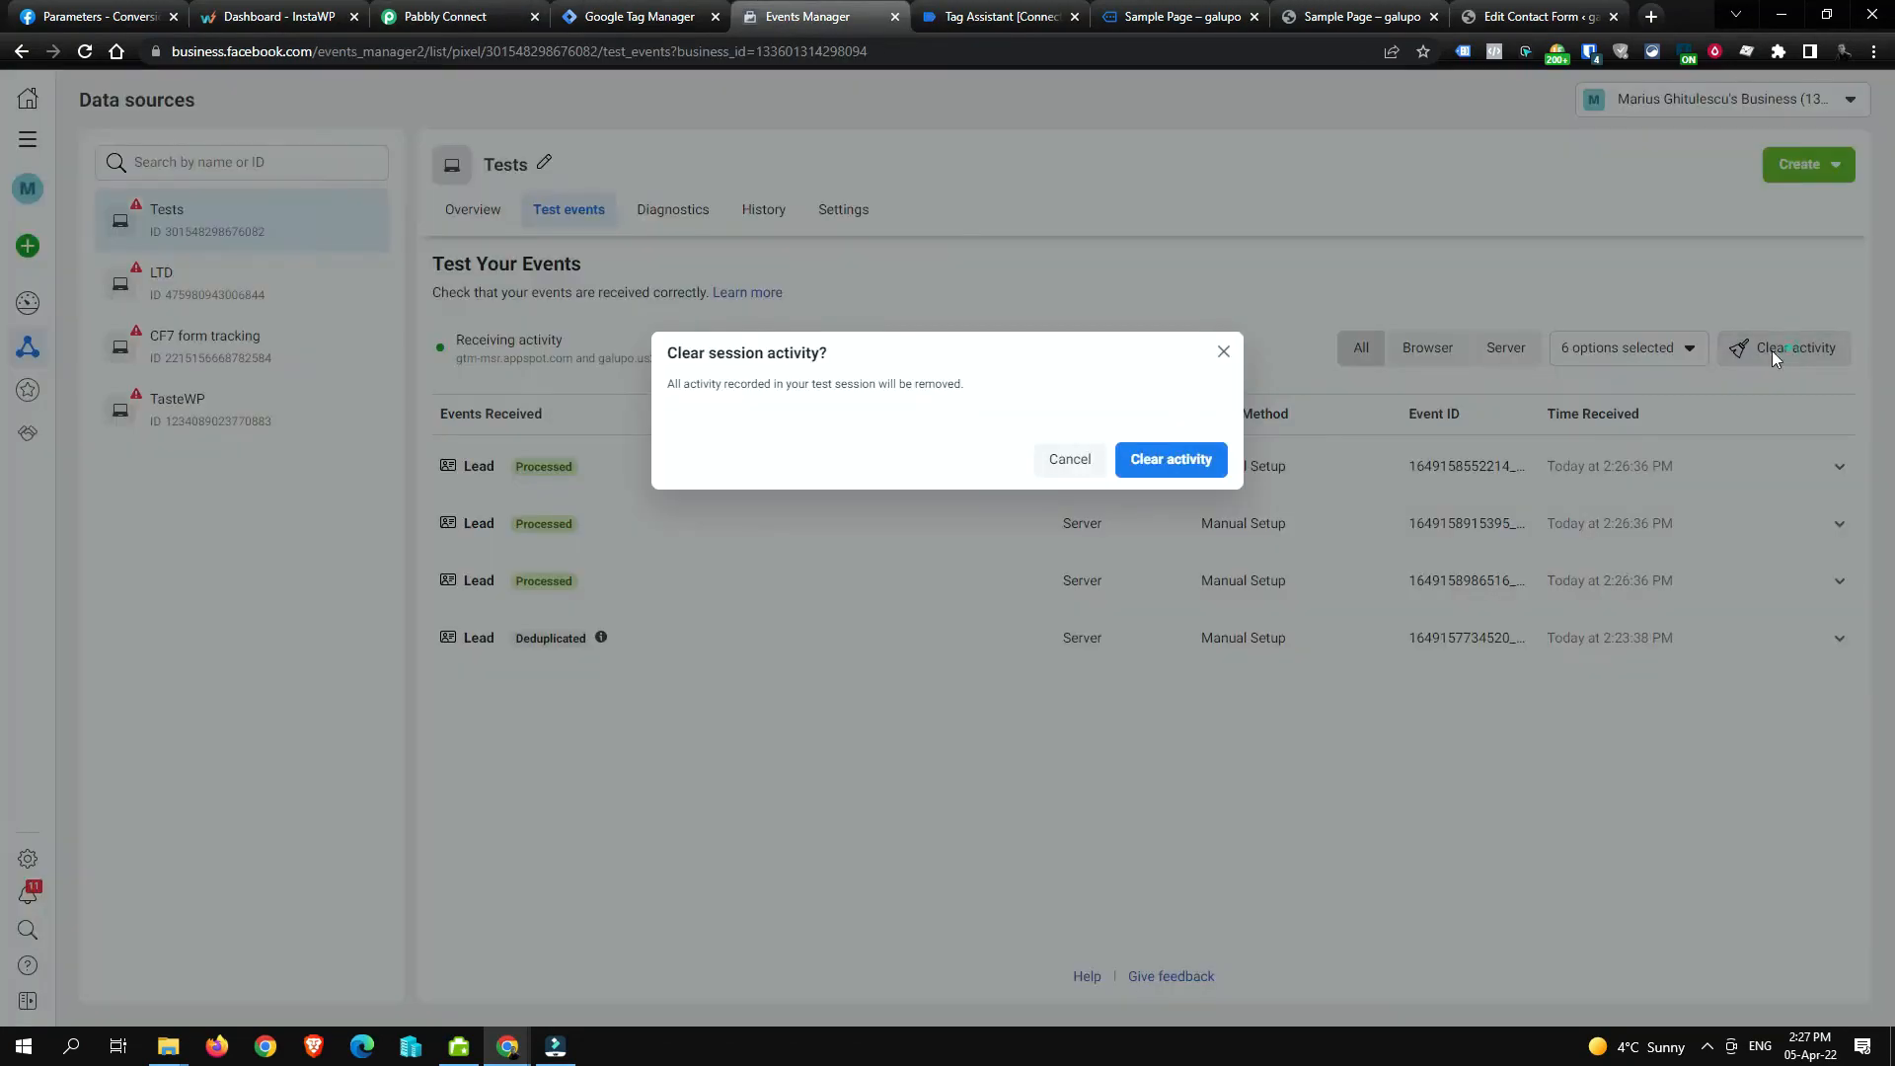
pyautogui.click(1194, 459)
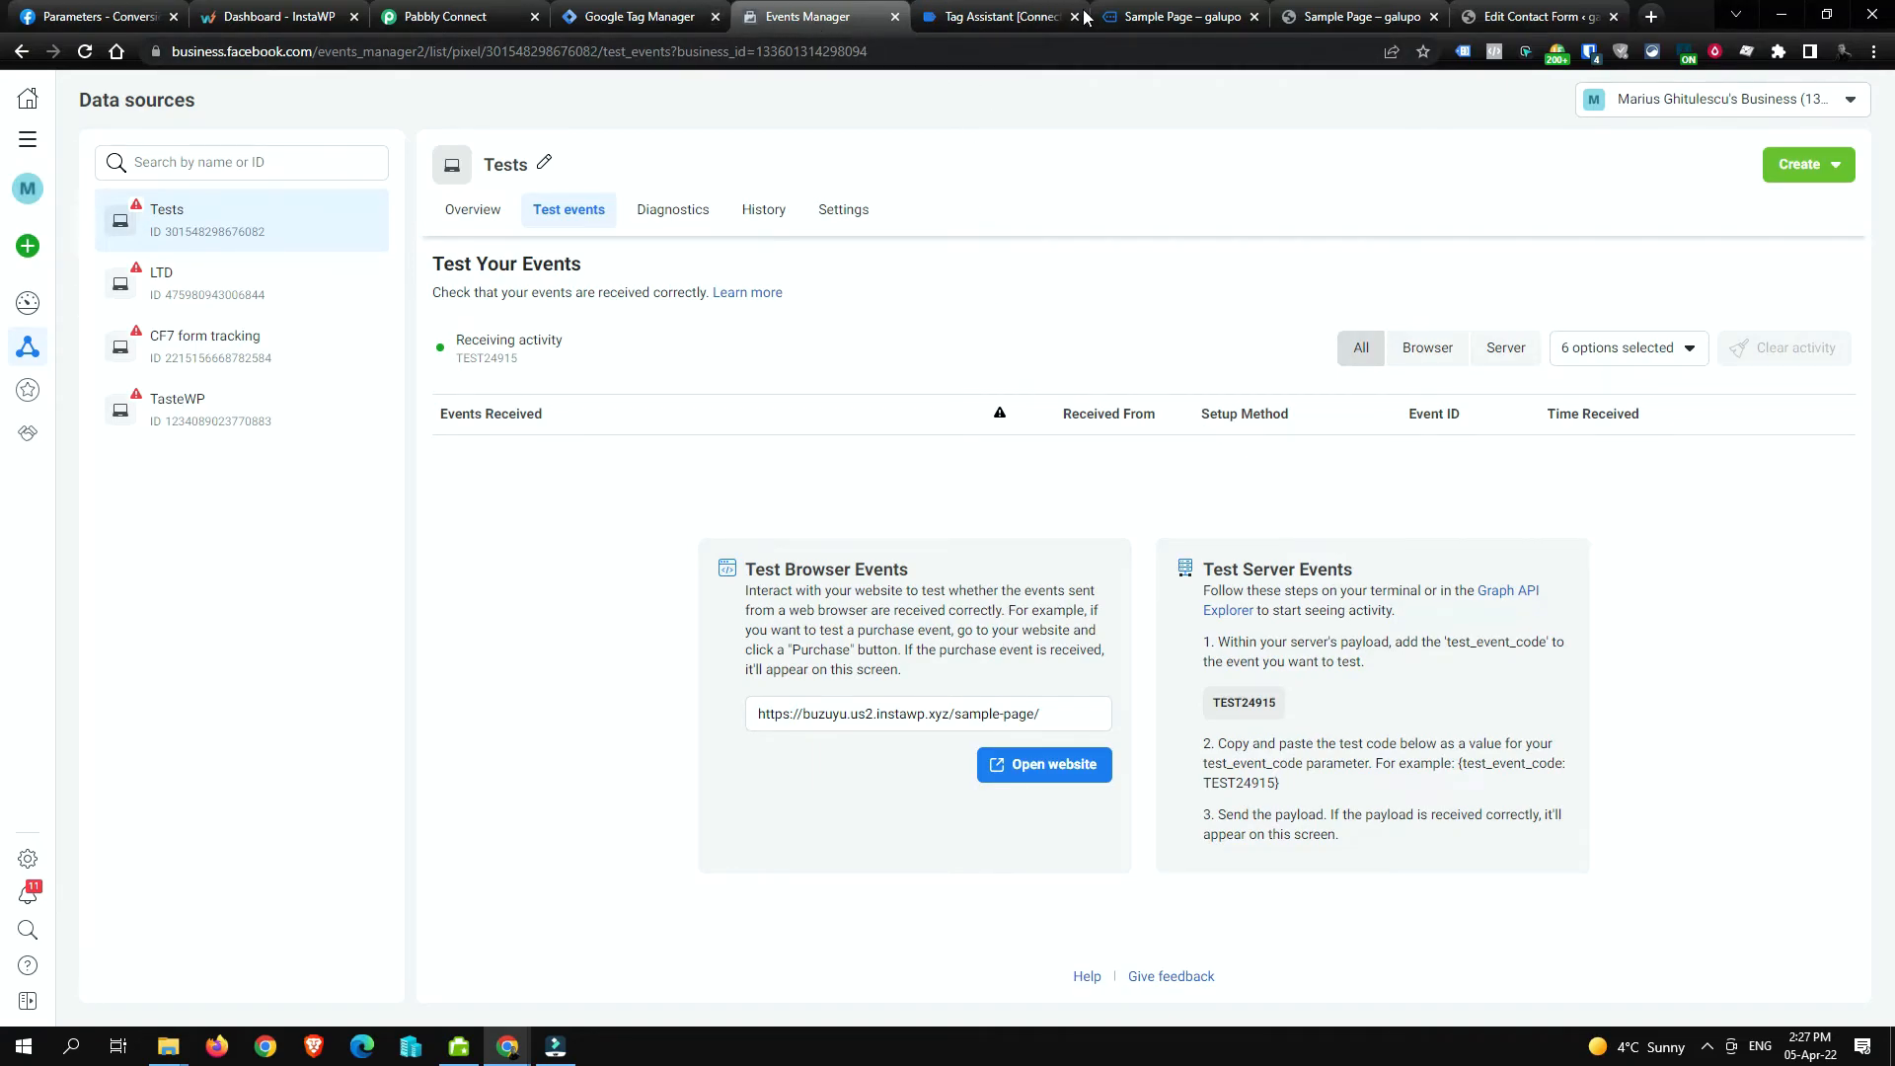
# Step: Close the Tag Assistant and debug-mode sample page tabs, returning to Events Manager
pyautogui.click(1190, 16)
pyautogui.moveTo(400, 51); pyautogui.dragTo(96, 41)
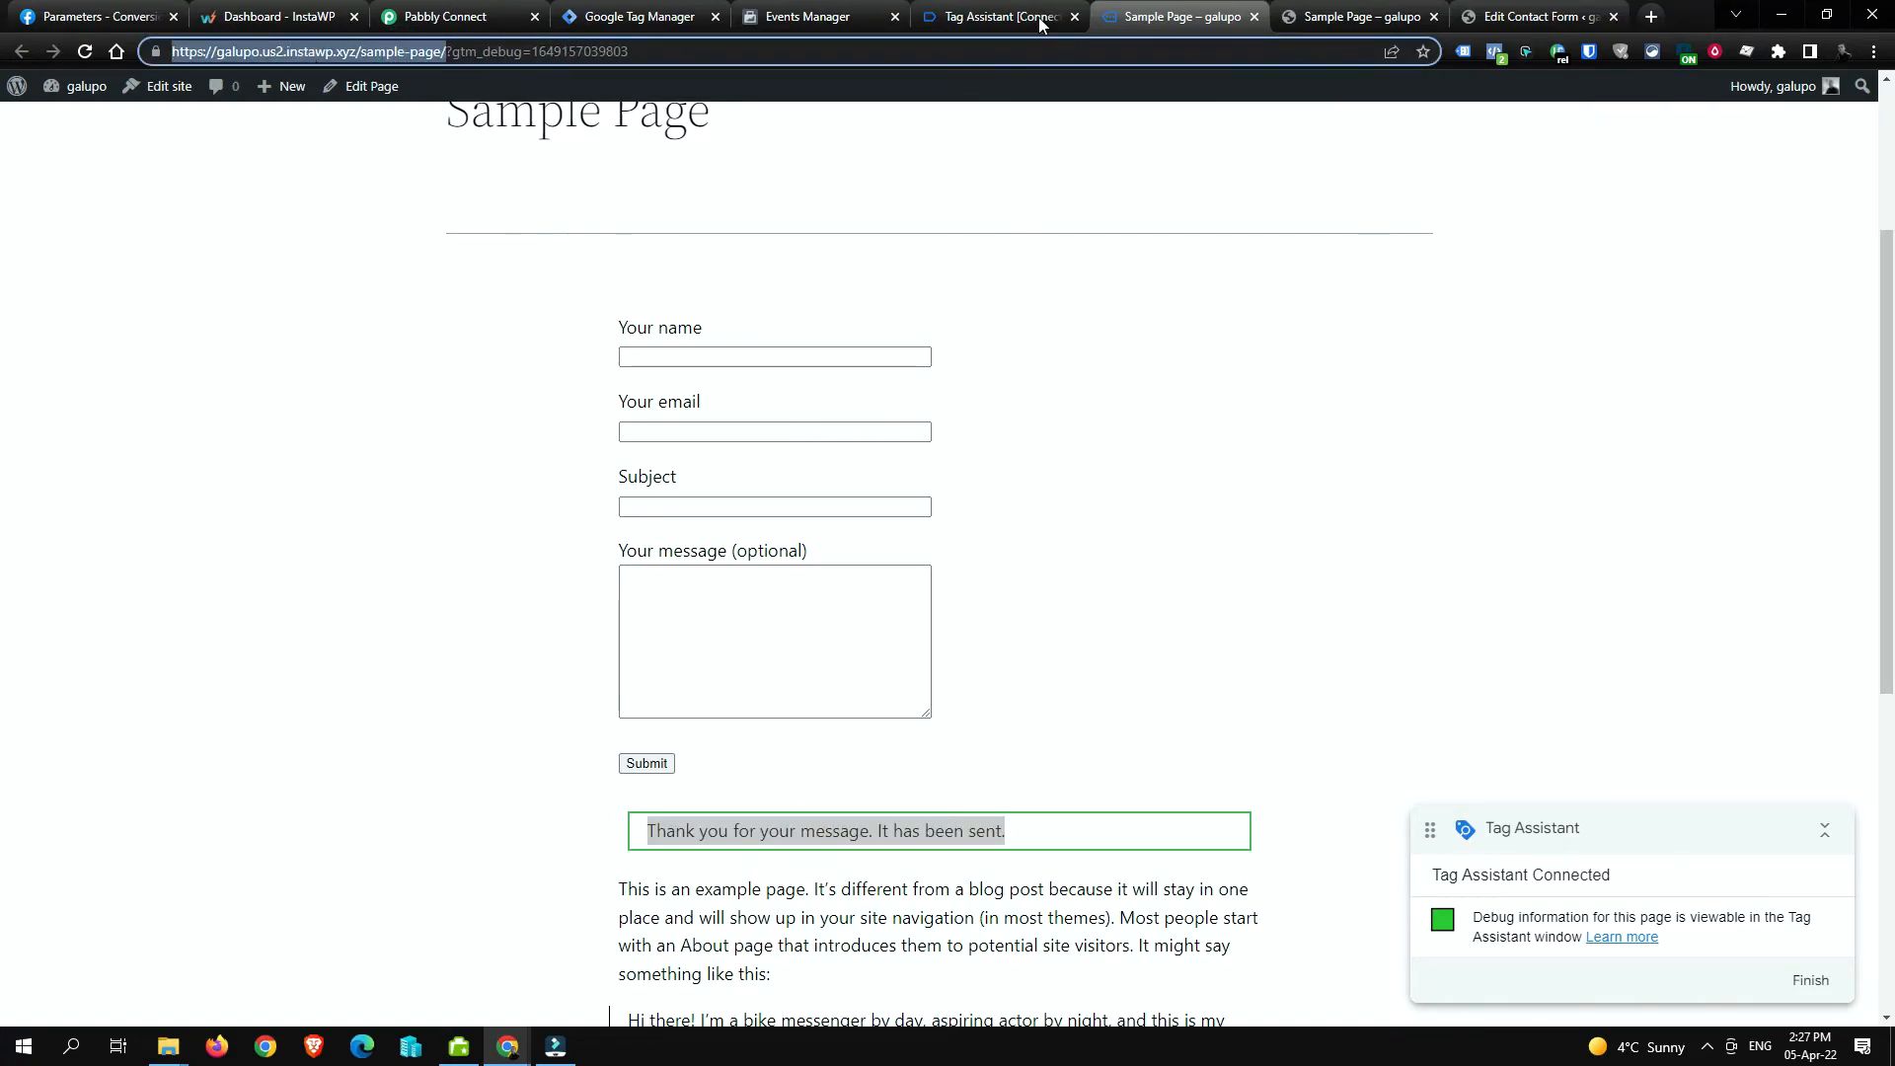
pyautogui.click(1005, 14)
pyautogui.middleClick(1003, 13)
pyautogui.middleClick(1003, 13)
pyautogui.click(584, 50)
pyautogui.hotkey('ctrl', 'c')
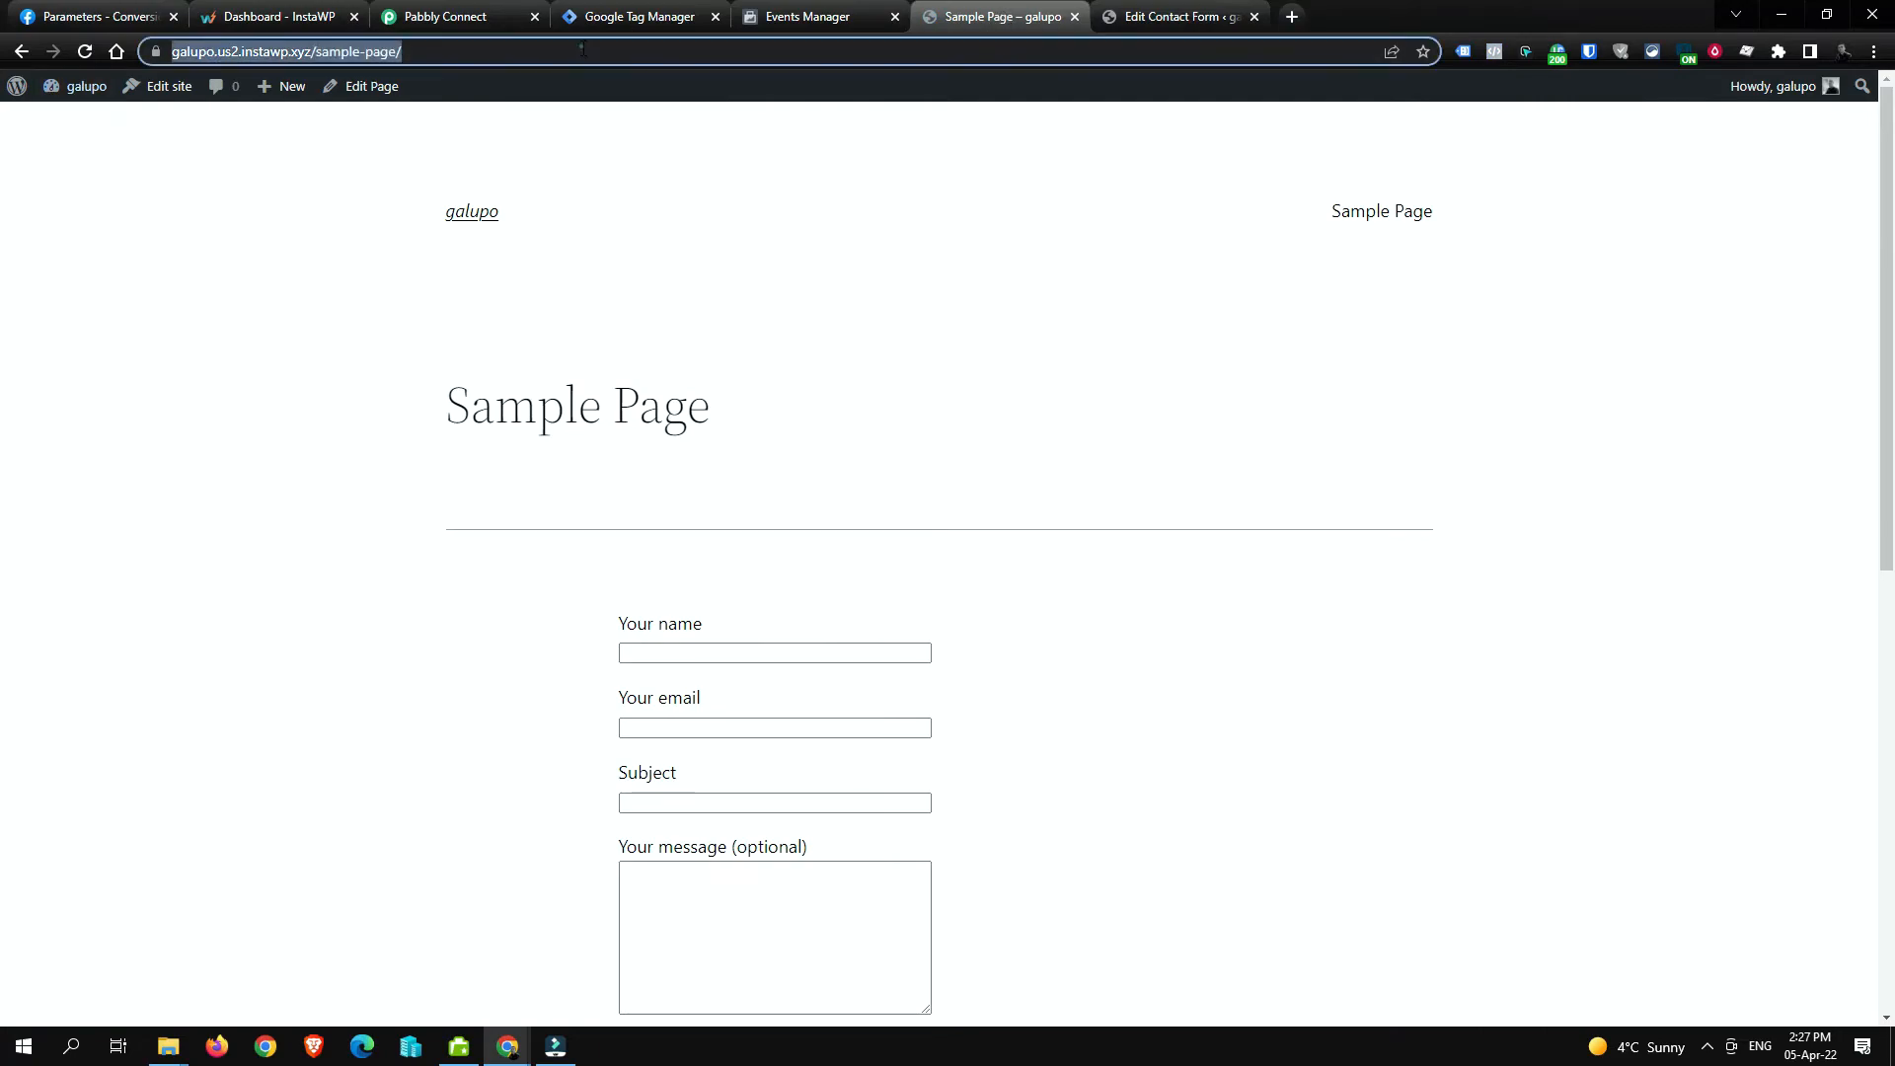
pyautogui.hotkey('ctrl', 'w')
pyautogui.click(843, 28)
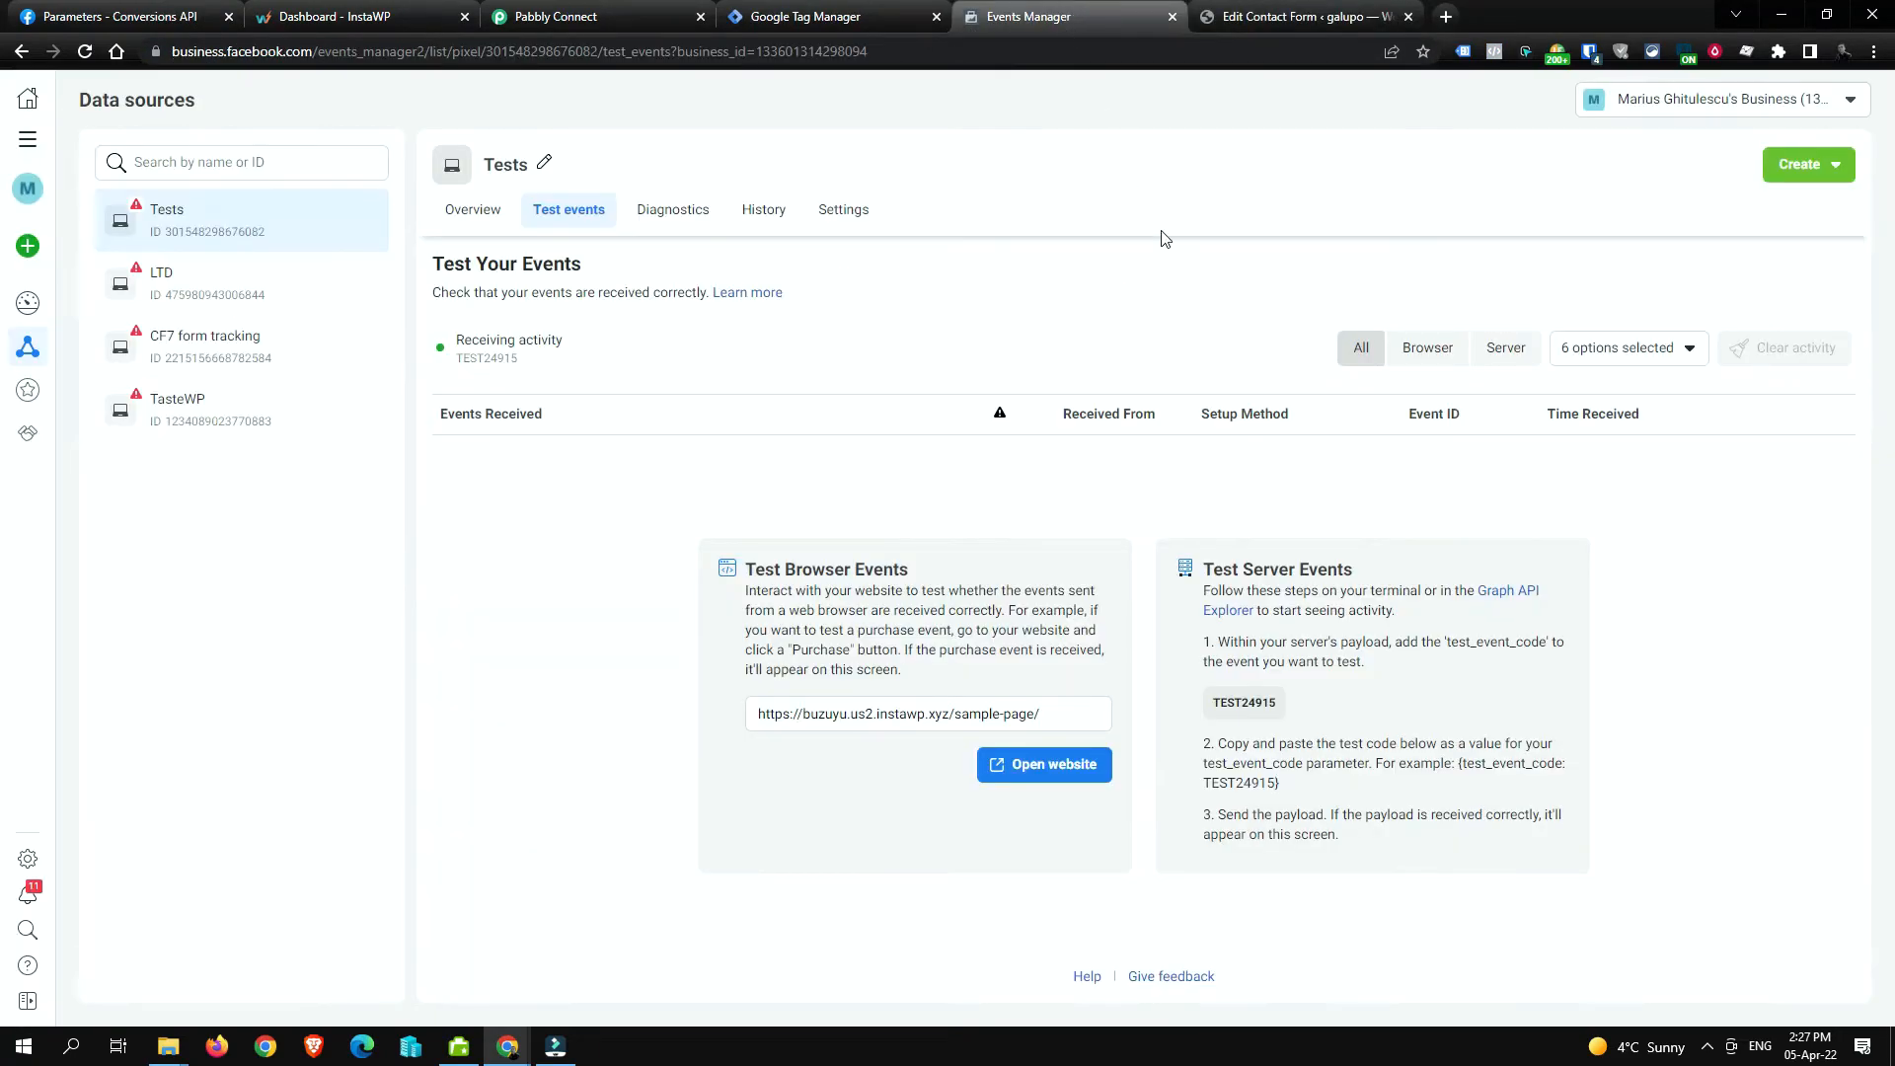
# Step: Set the Test Browser Events website to the galupo sample page URL and open it
pyautogui.click(963, 713)
pyautogui.hotkey('ctrl', 'a')
pyautogui.hotkey('ctrl', 'v')
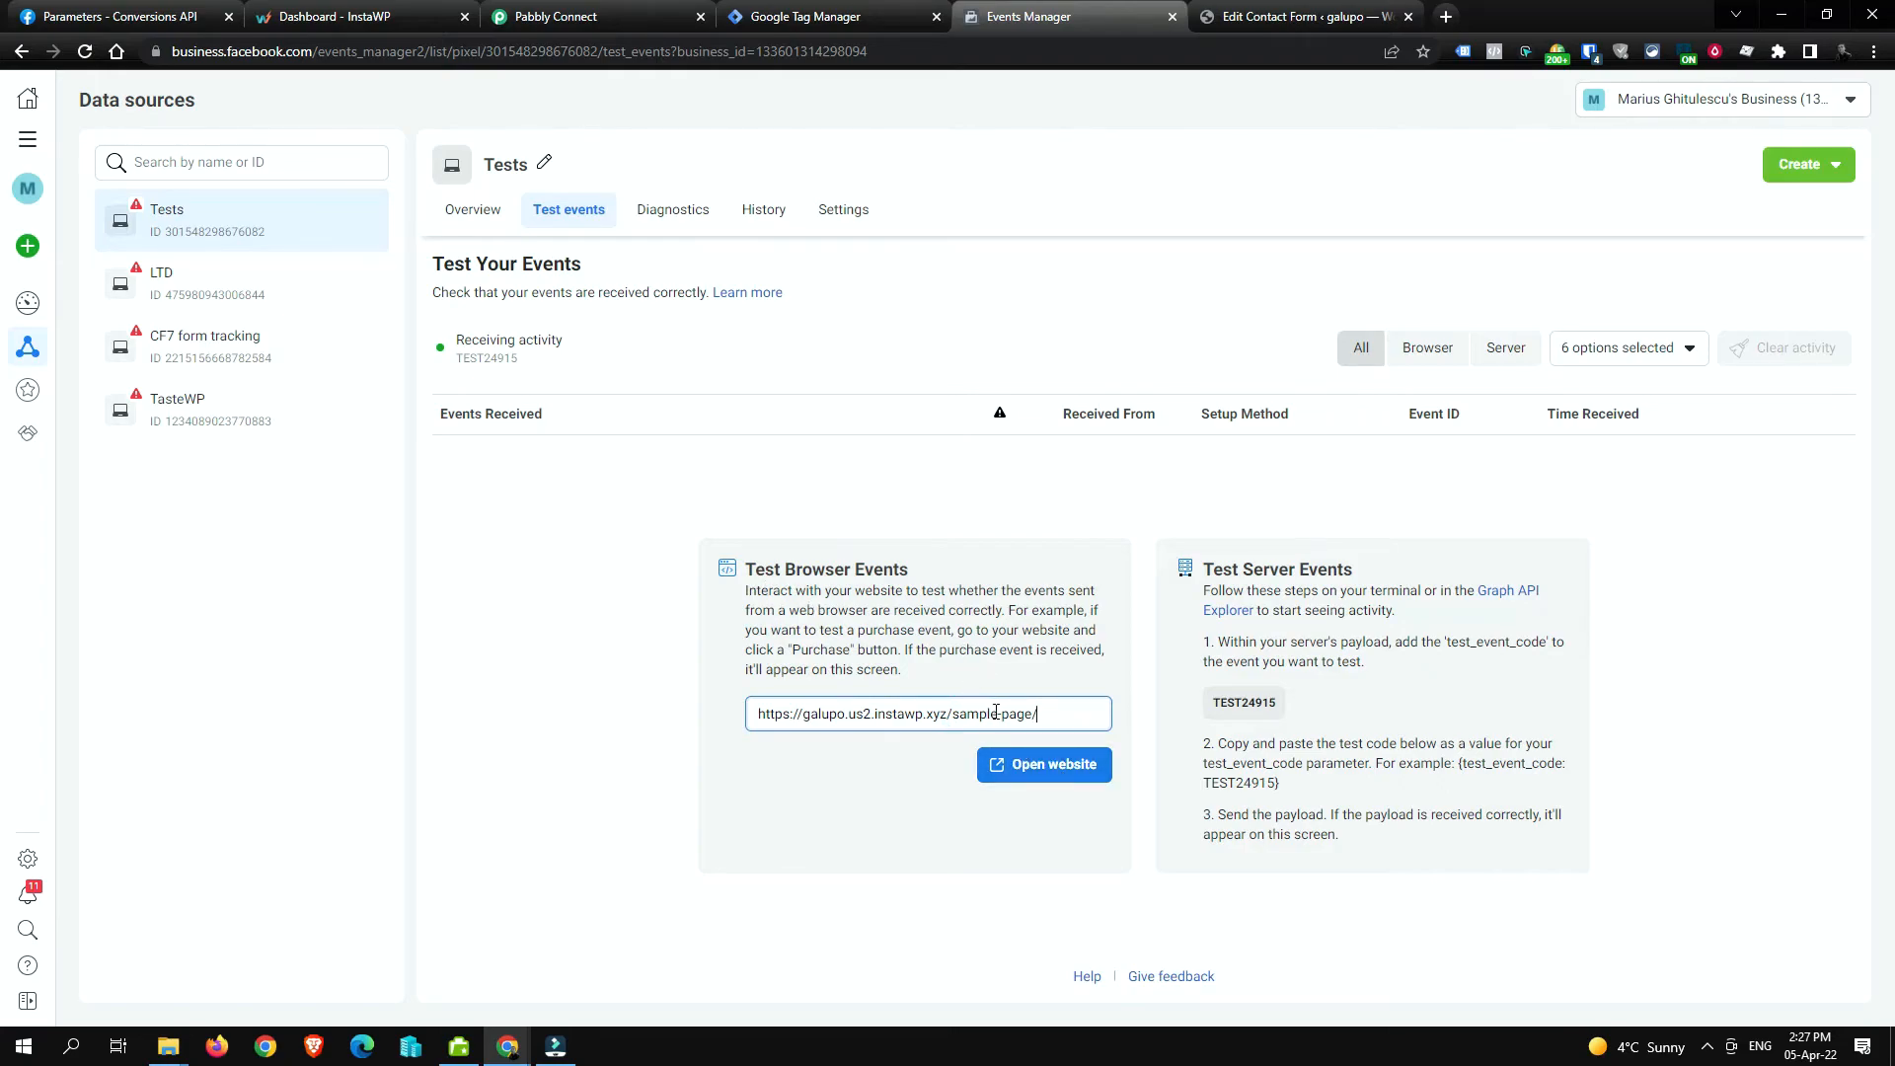
pyautogui.click(807, 571)
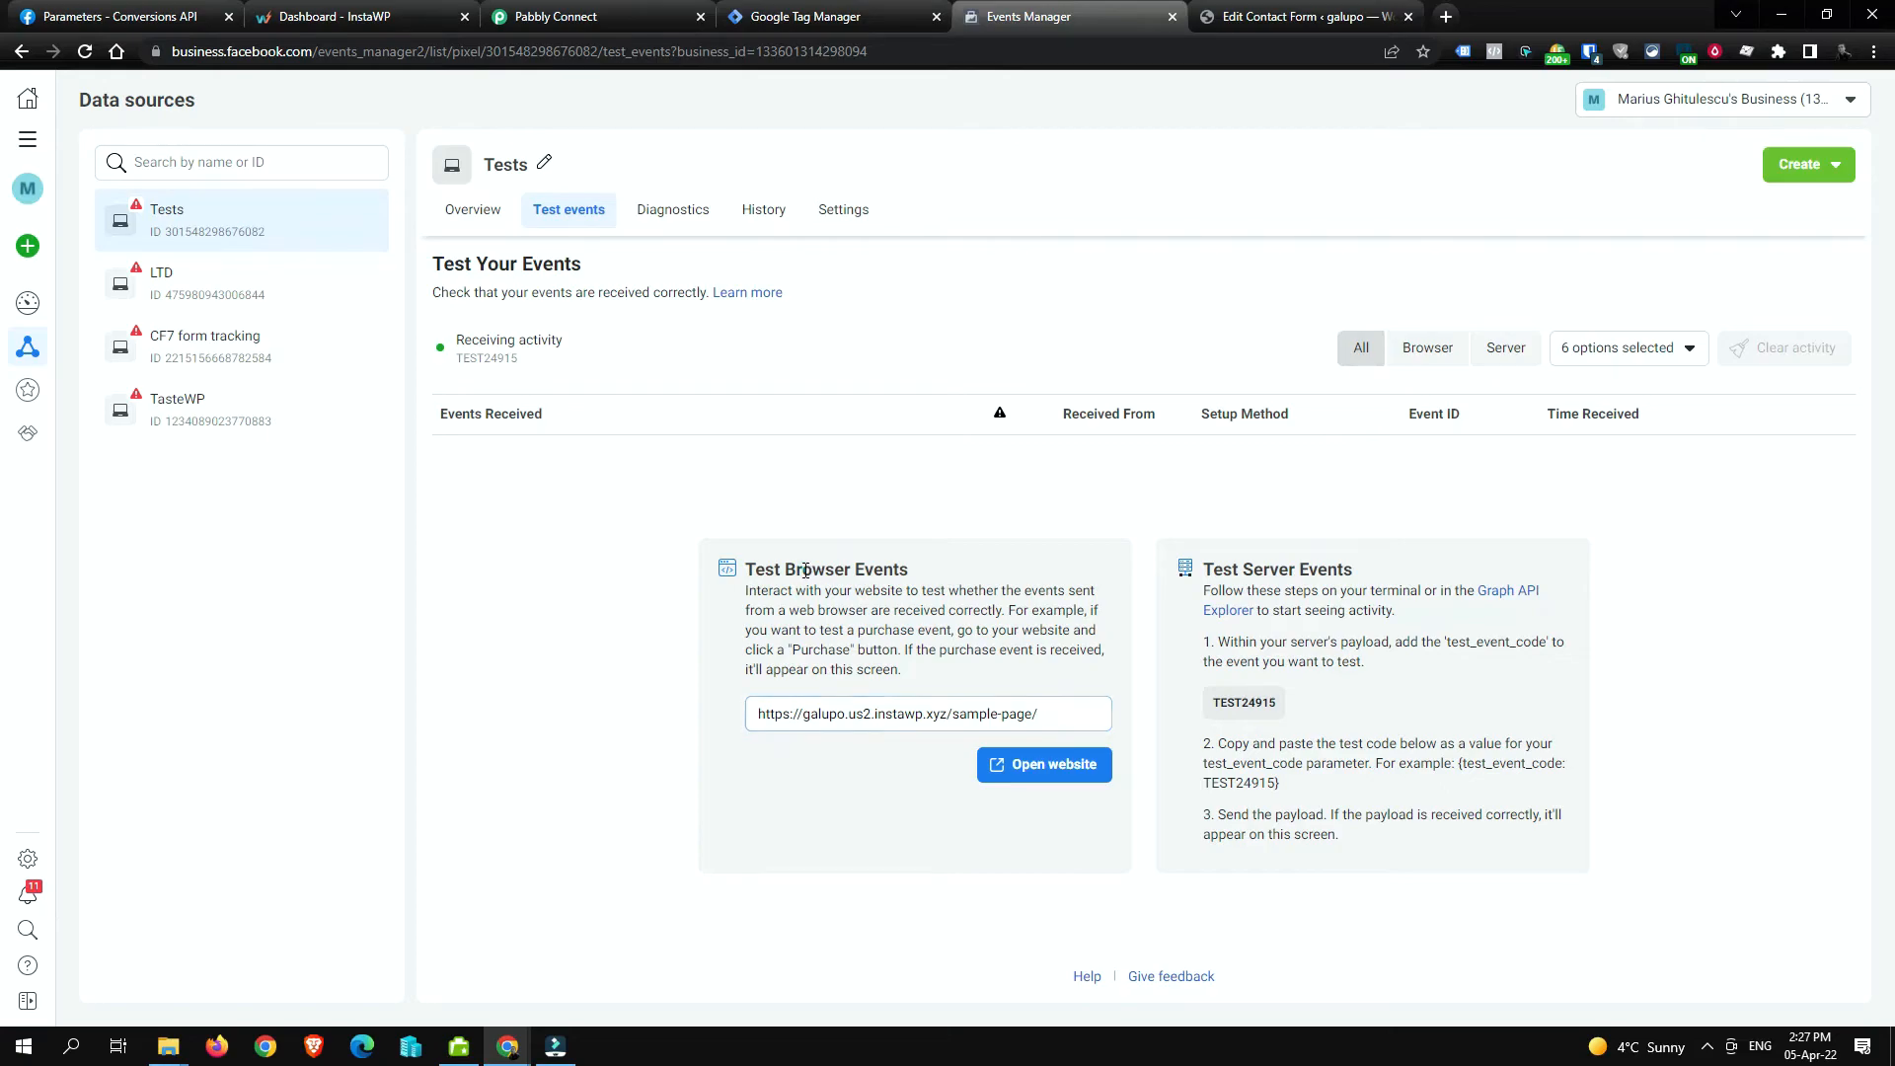
pyautogui.click(1027, 772)
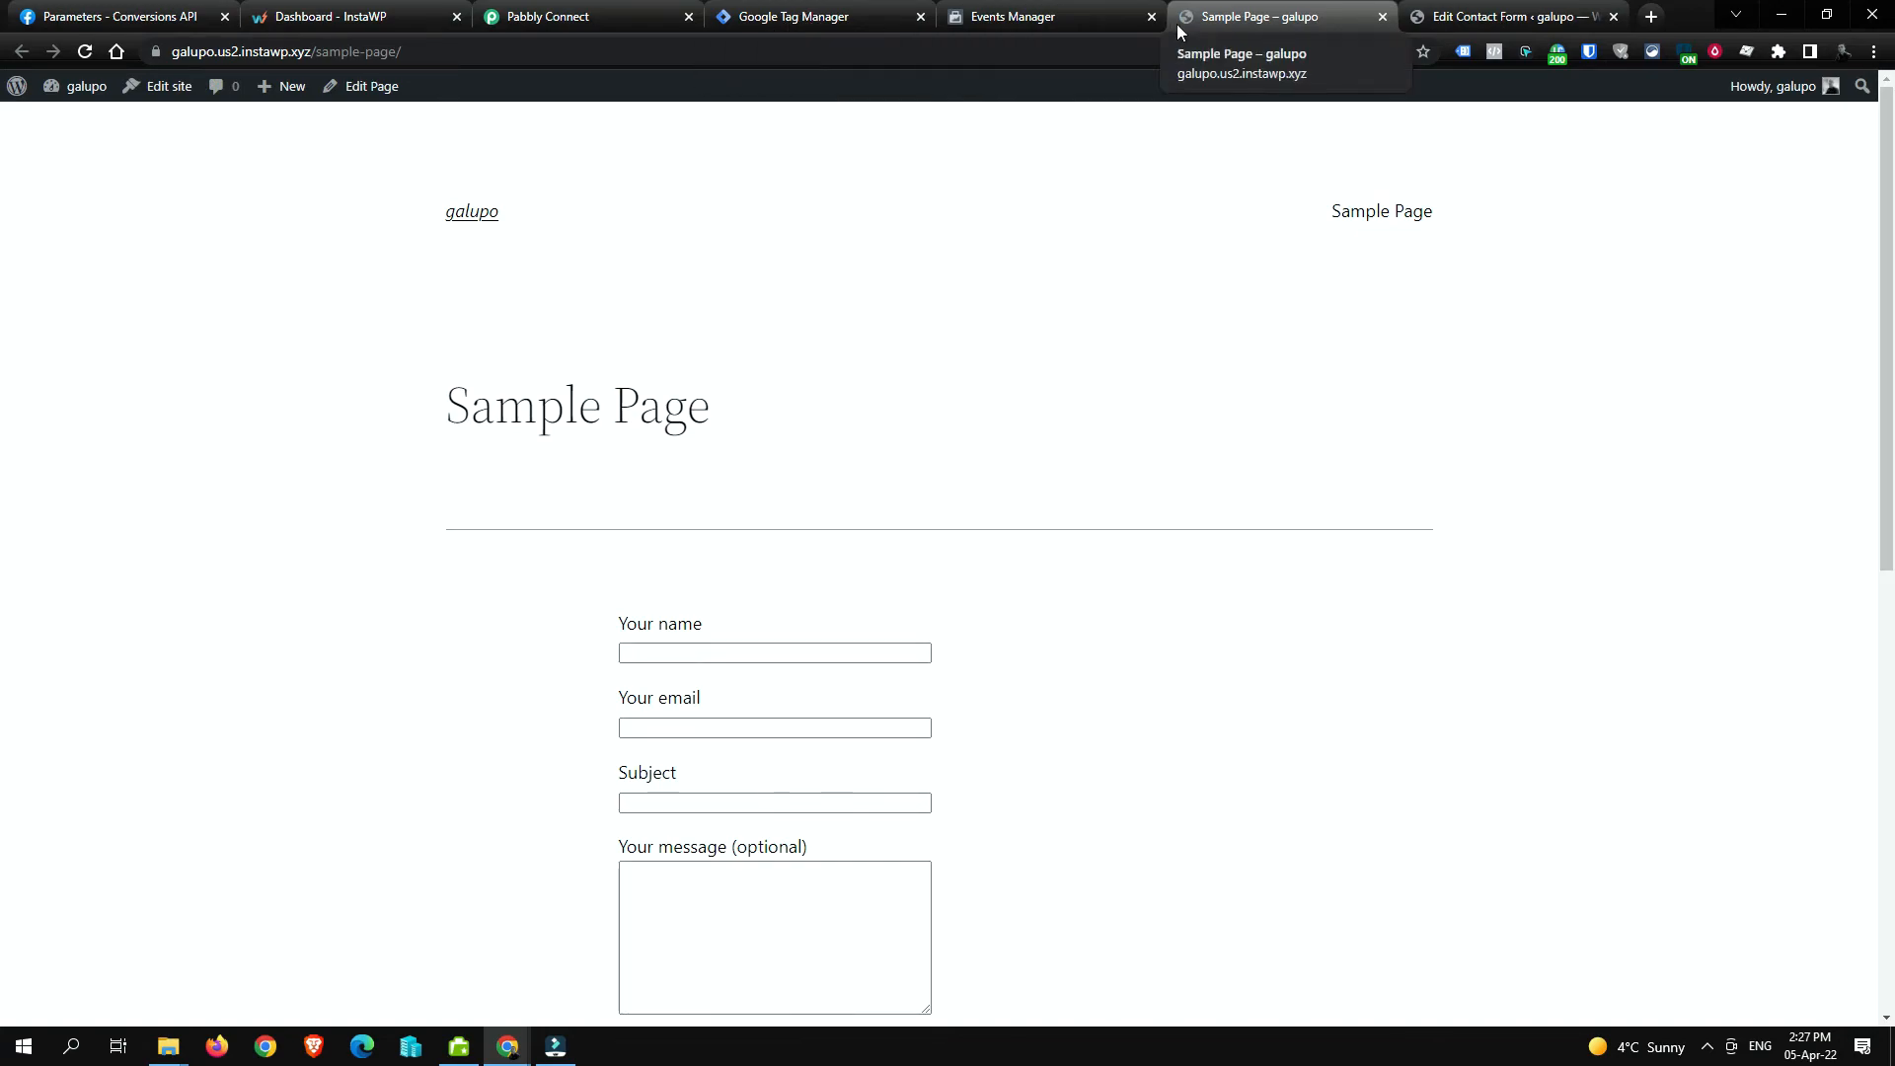
pyautogui.click(1086, 18)
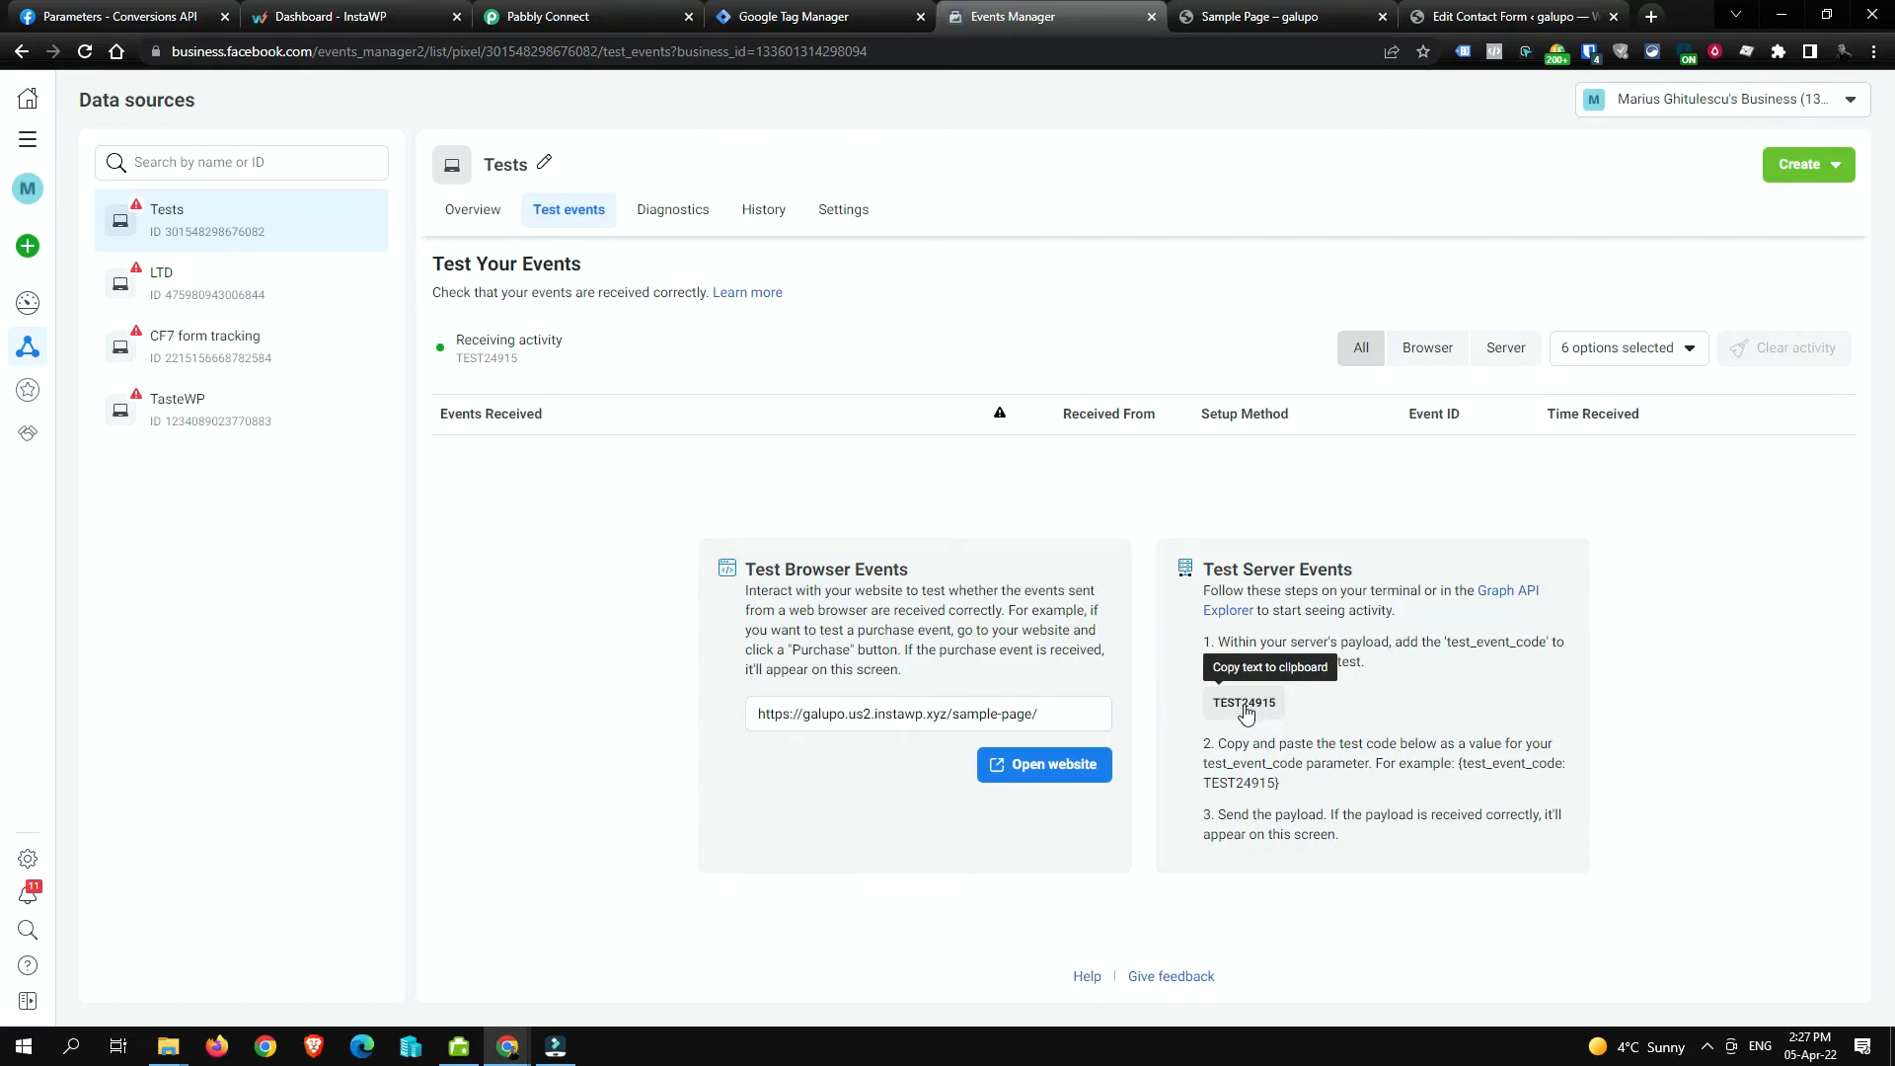
pyautogui.click(1260, 19)
# Step: Submit the contact form with a name, email, subject 'Hello' and message 'How are you?'
pyautogui.click(768, 652)
pyautogui.write('Marius')
pyautogui.press('Tab')
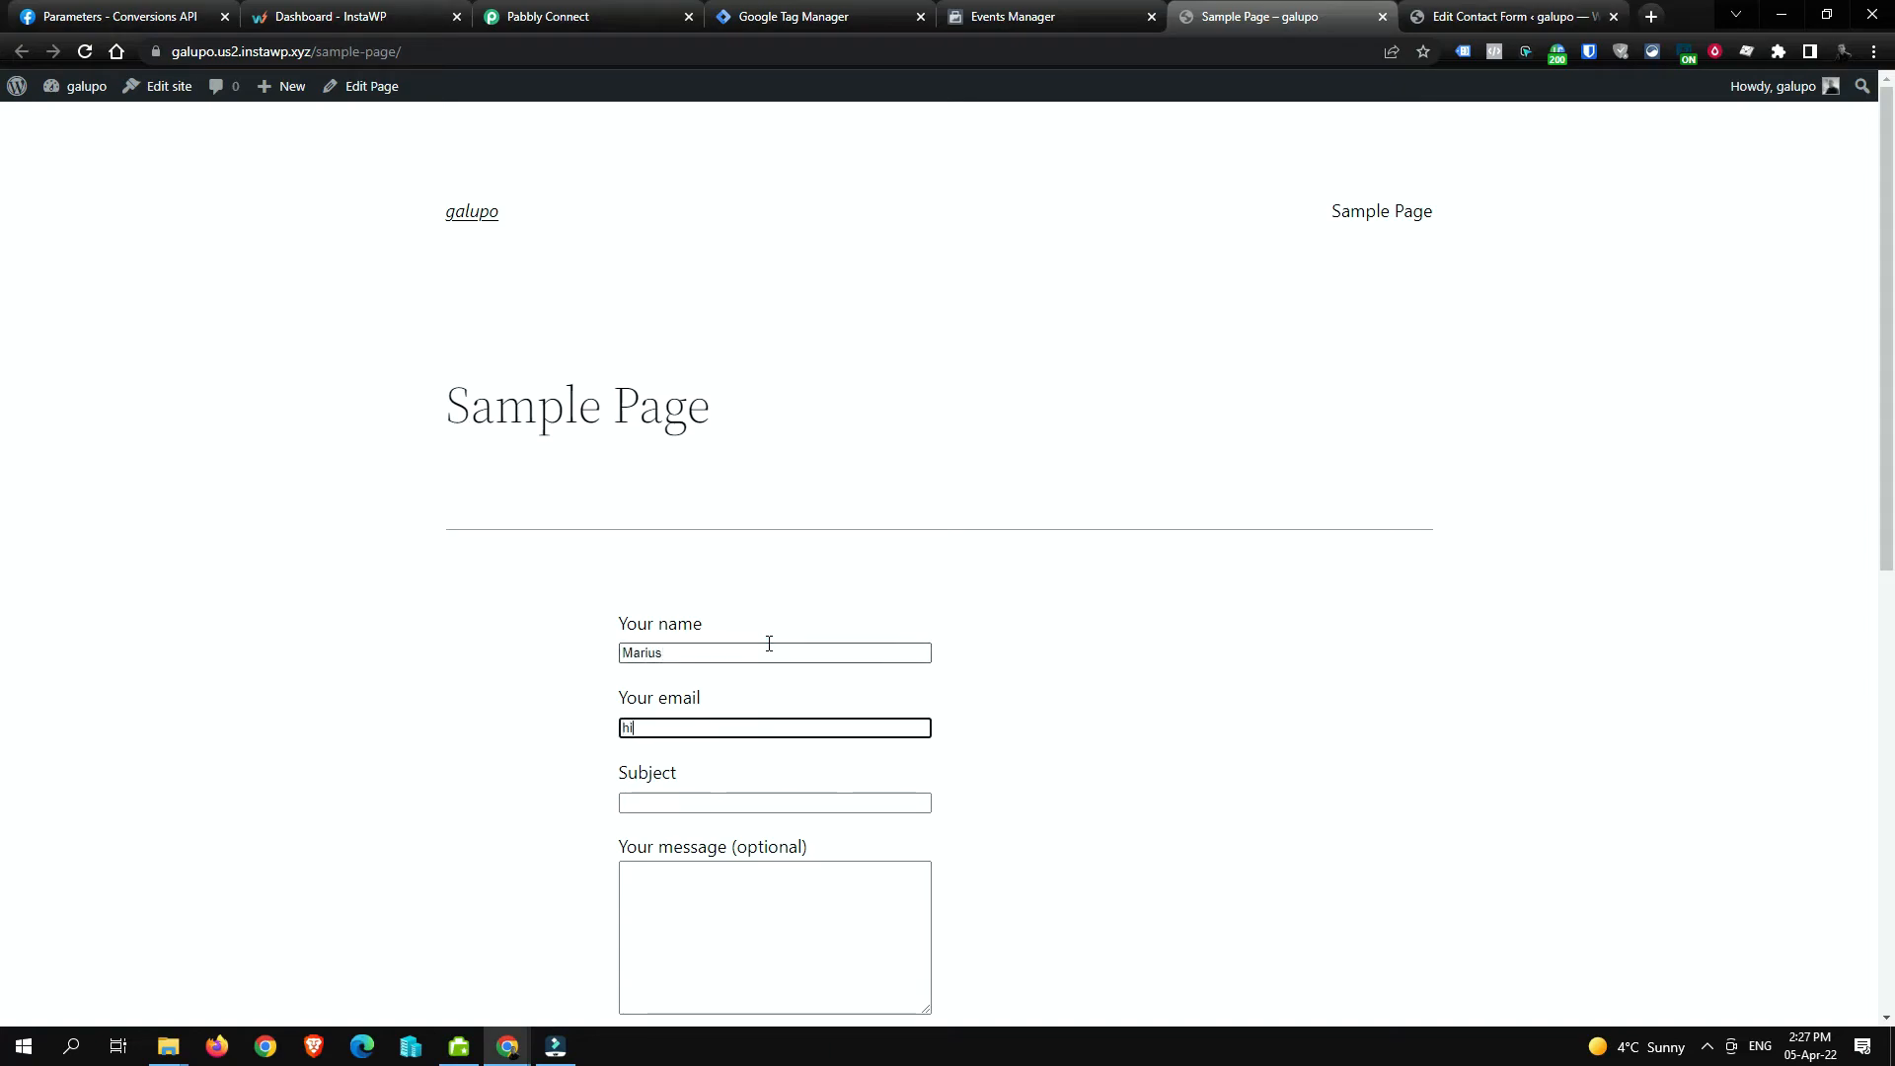
pyautogui.press('Tab')
pyautogui.write('Hello')
pyautogui.press('Tab')
pyautogui.write('How are you?')
pyautogui.scroll(-4, 766, 644)
pyautogui.click(656, 669)
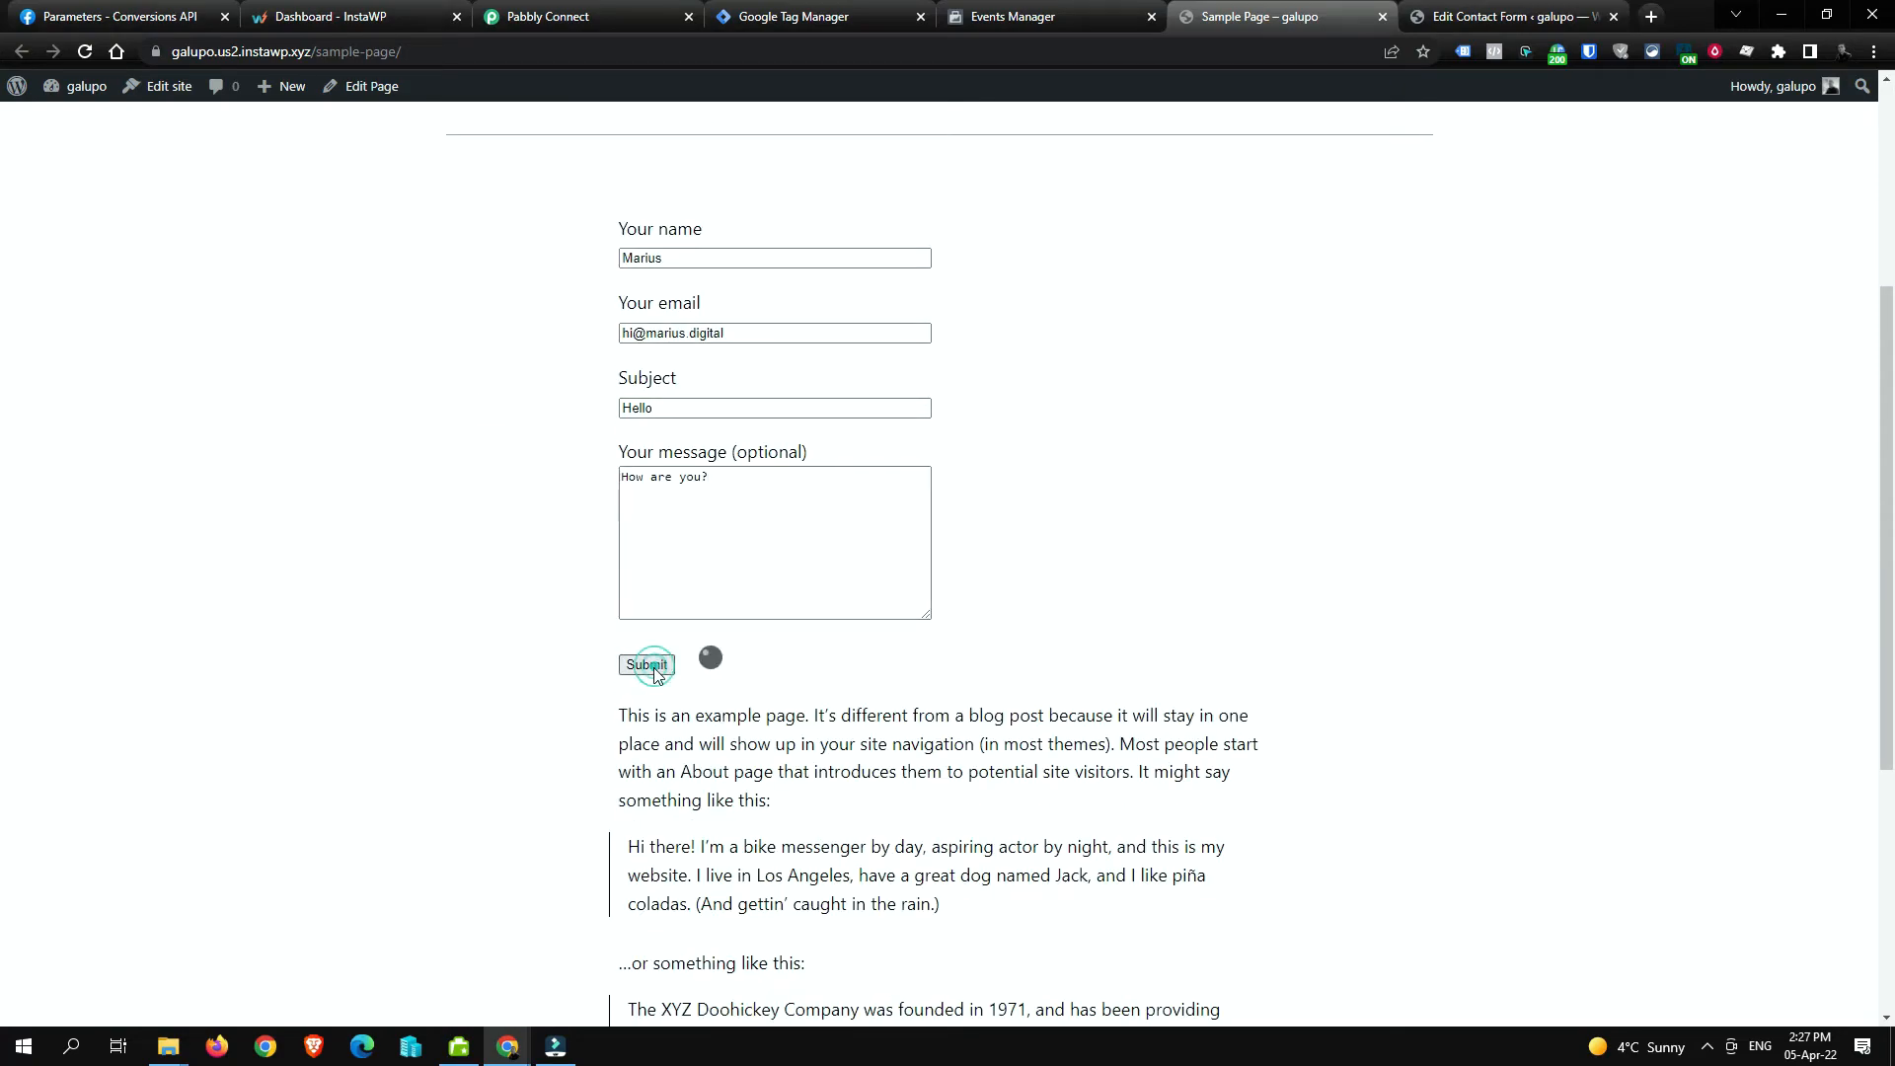
pyautogui.click(1010, 19)
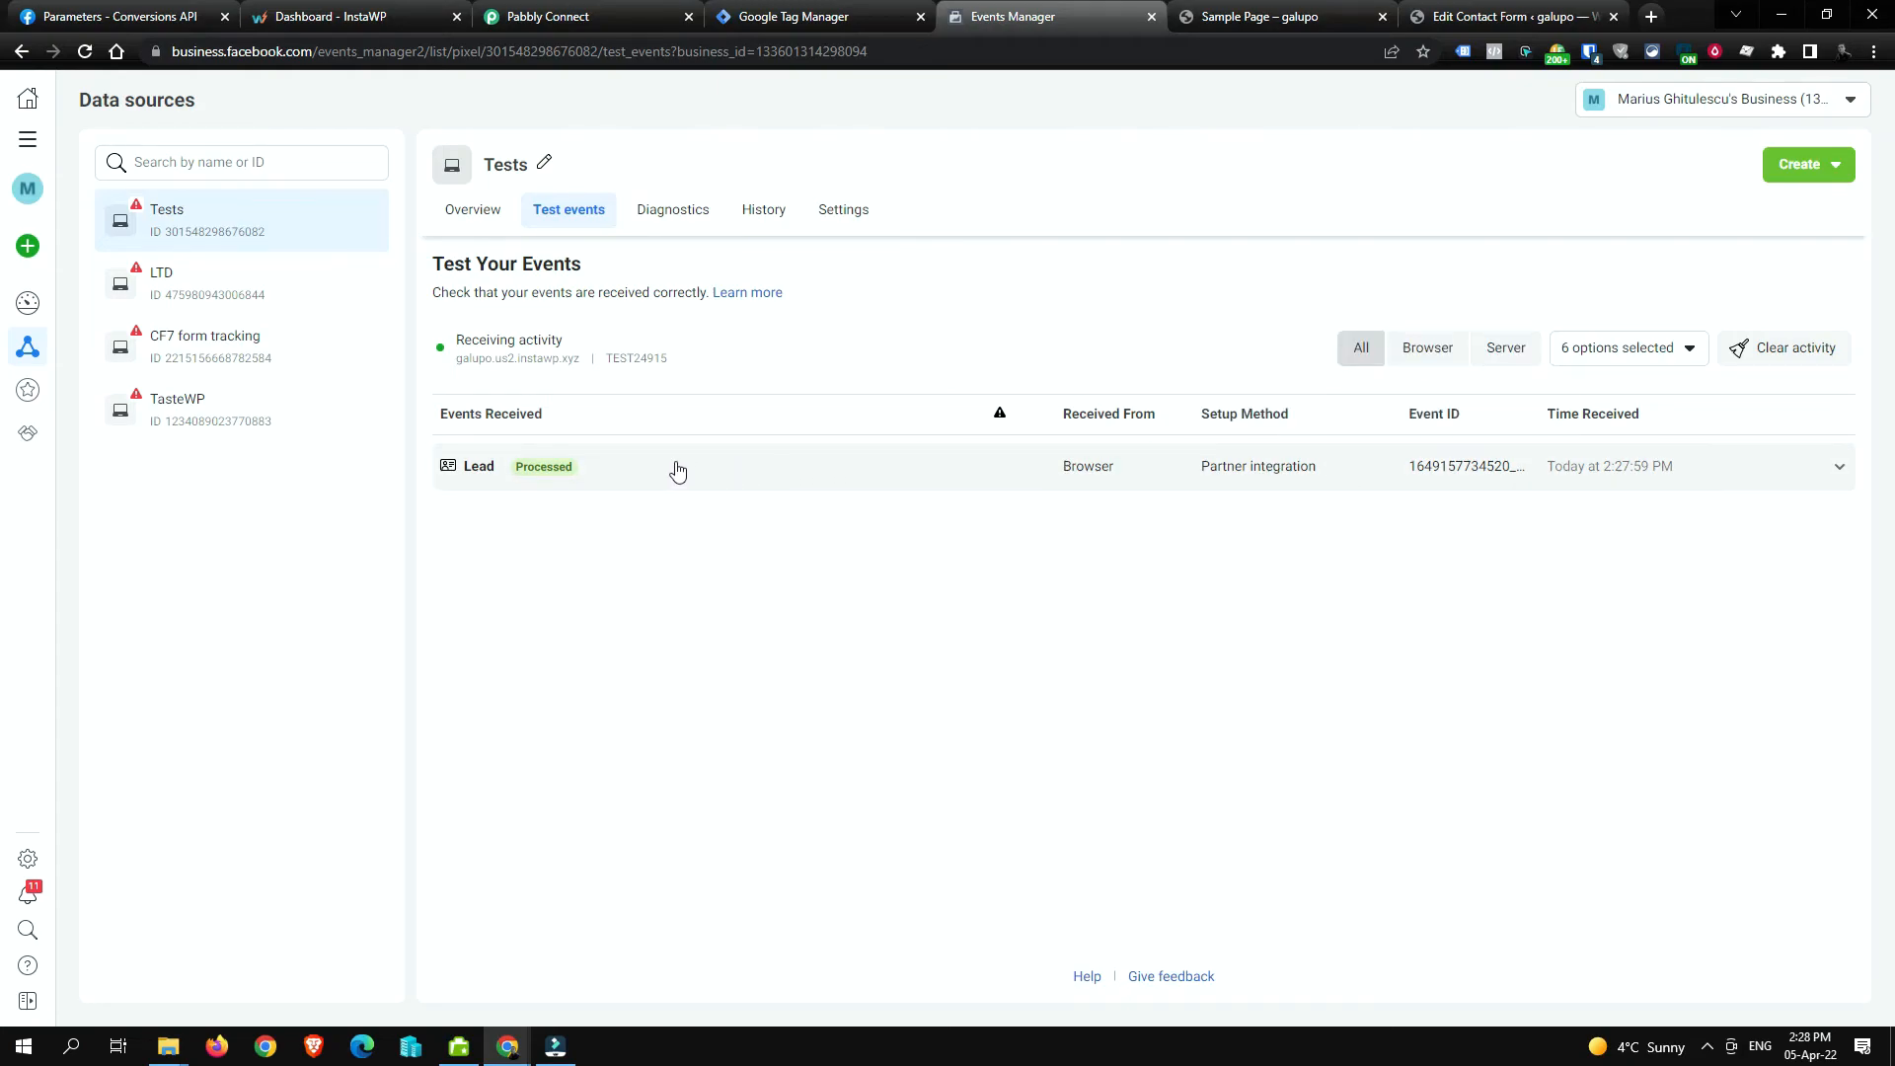
# Step: Expand the top Lead event plus its browser and deduplicated server entries, highlighting each event ID
pyautogui.click(919, 471)
pyautogui.click(919, 470)
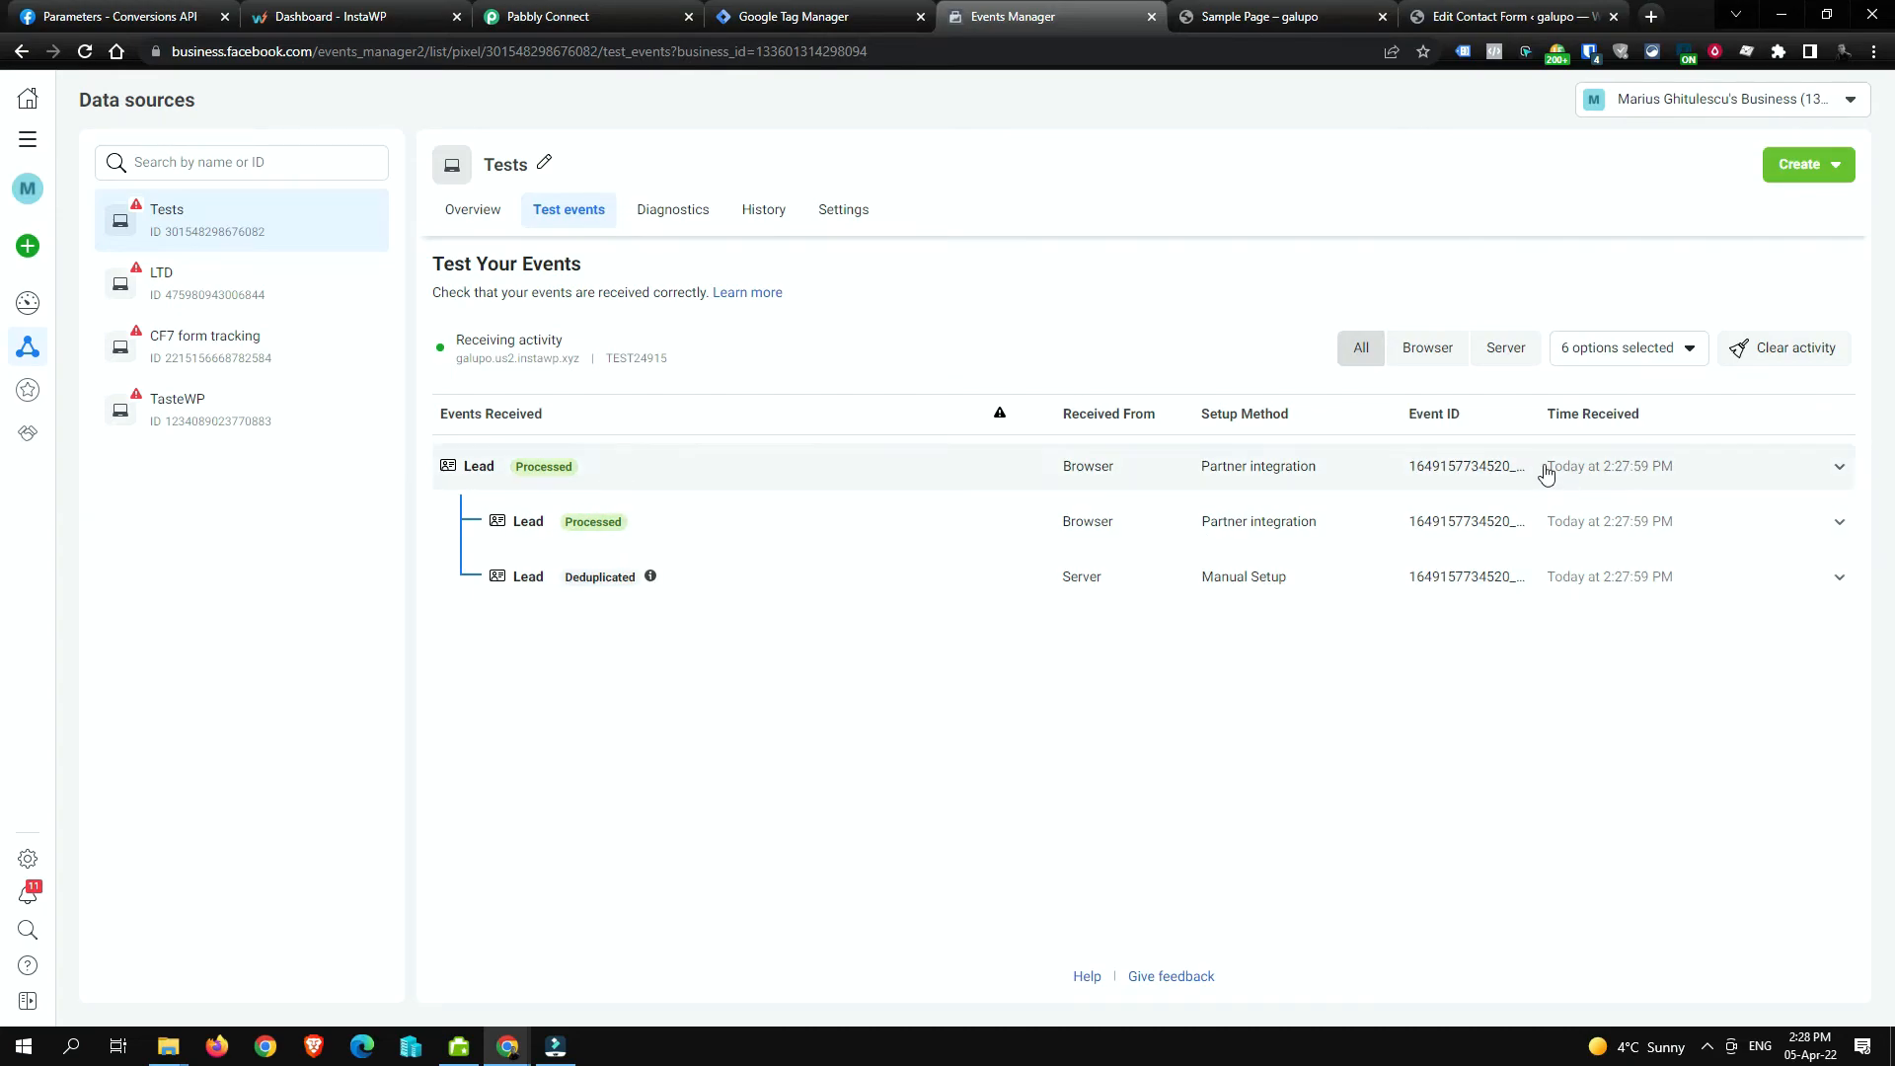
pyautogui.click(559, 470)
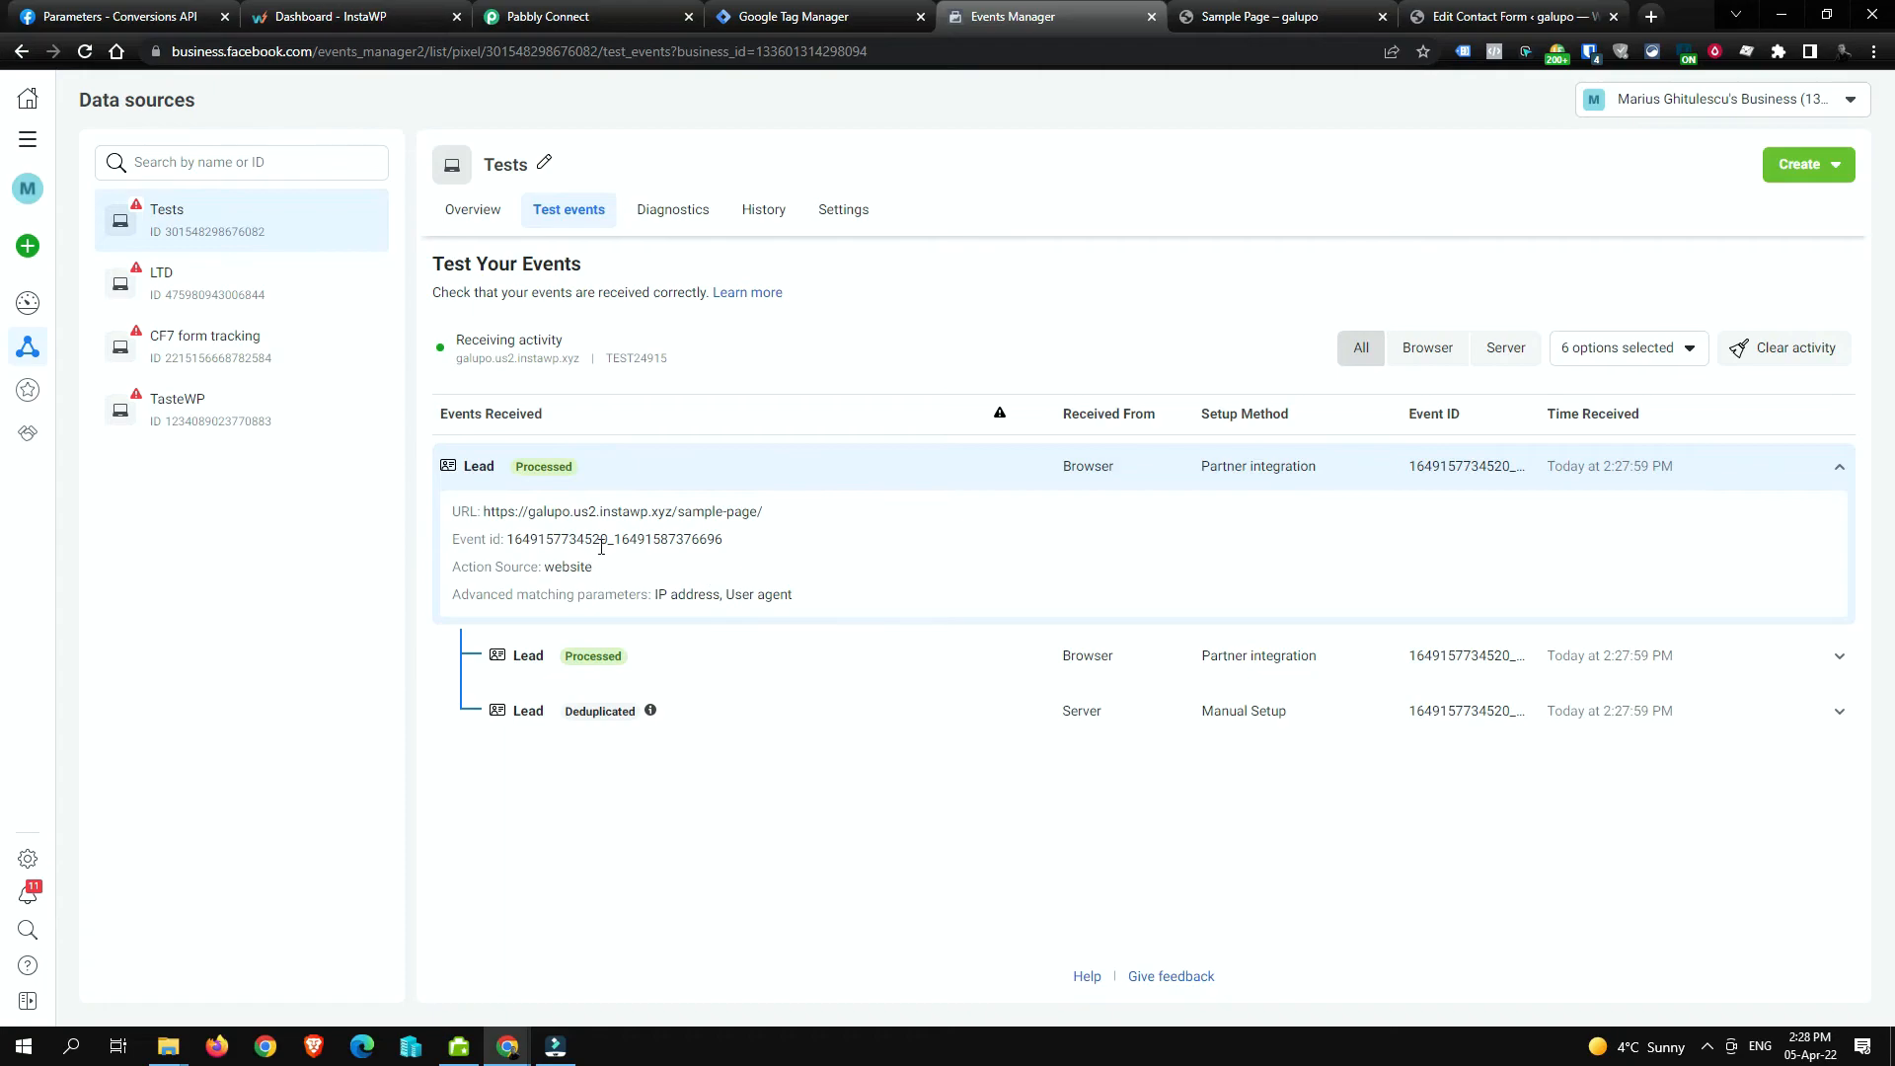
pyautogui.moveTo(620, 542); pyautogui.dragTo(730, 545)
pyautogui.click(690, 660)
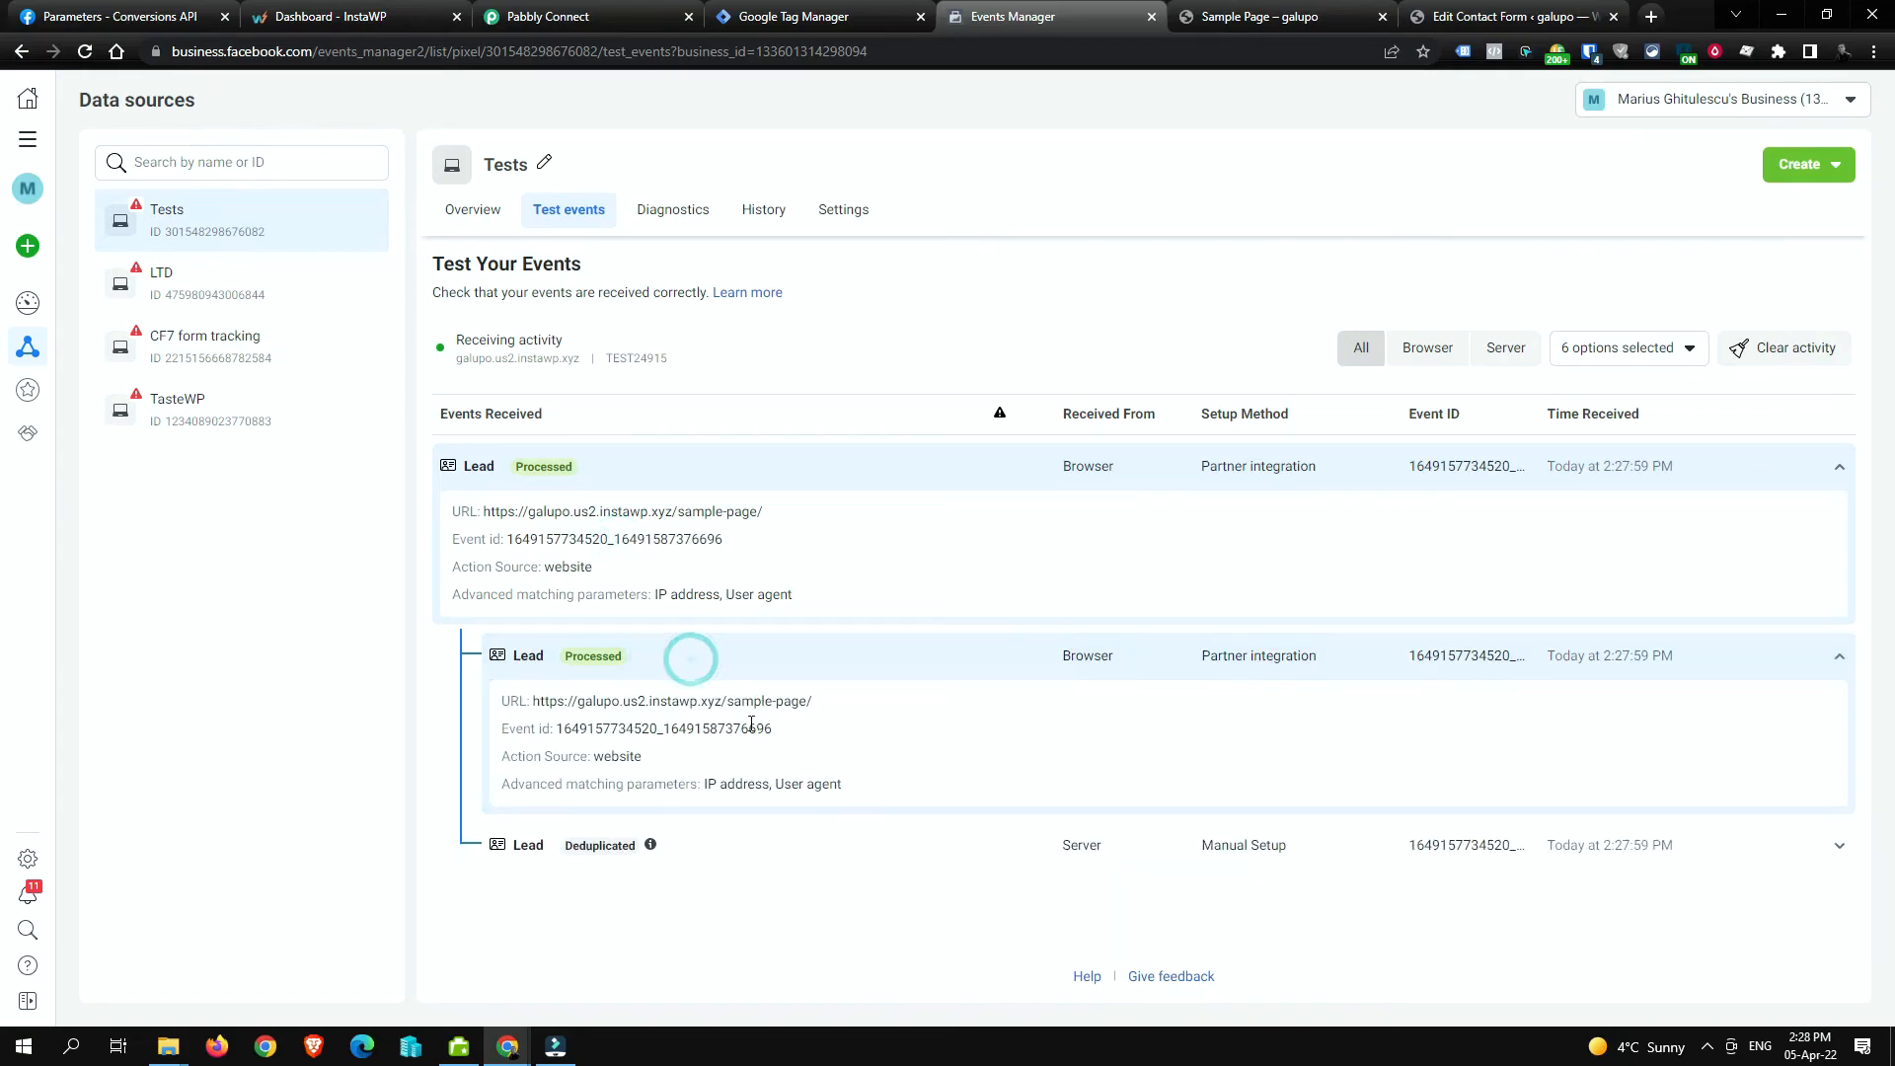
pyautogui.moveTo(705, 736); pyautogui.dragTo(808, 733)
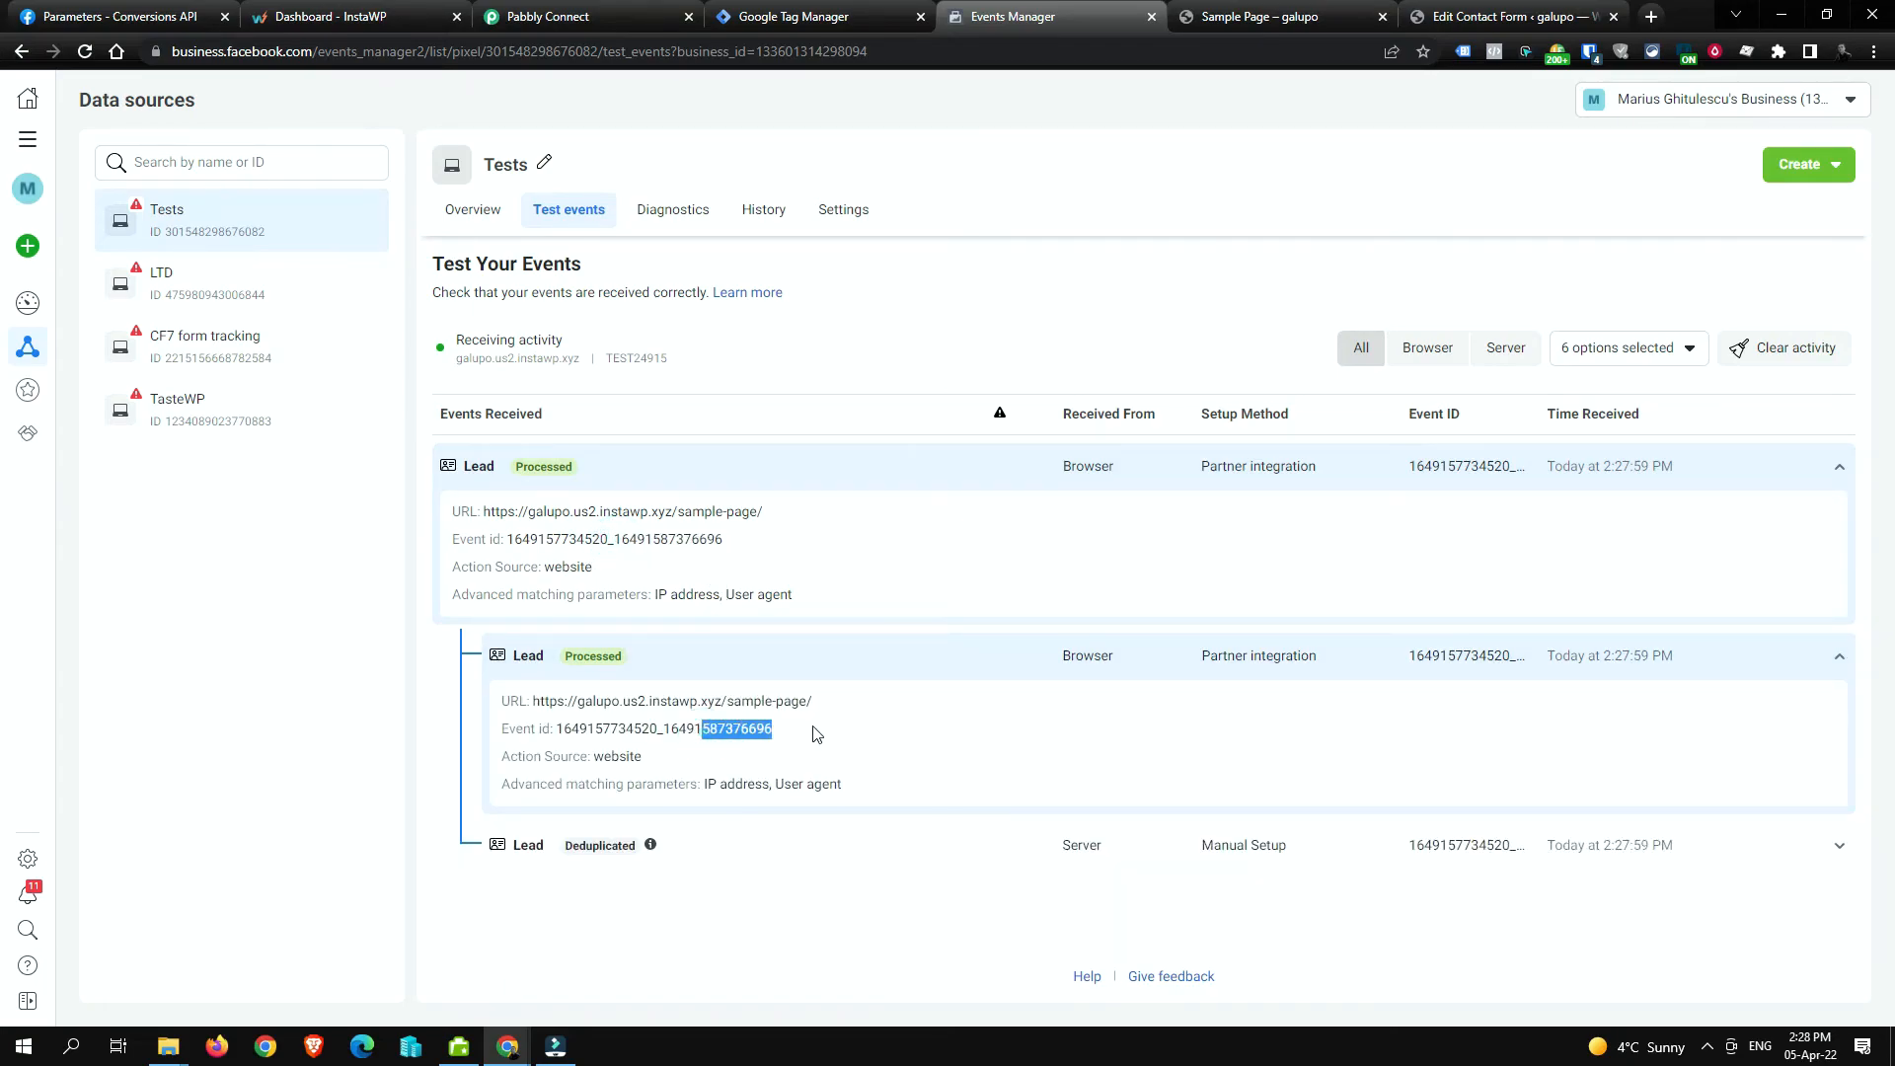
pyautogui.click(677, 851)
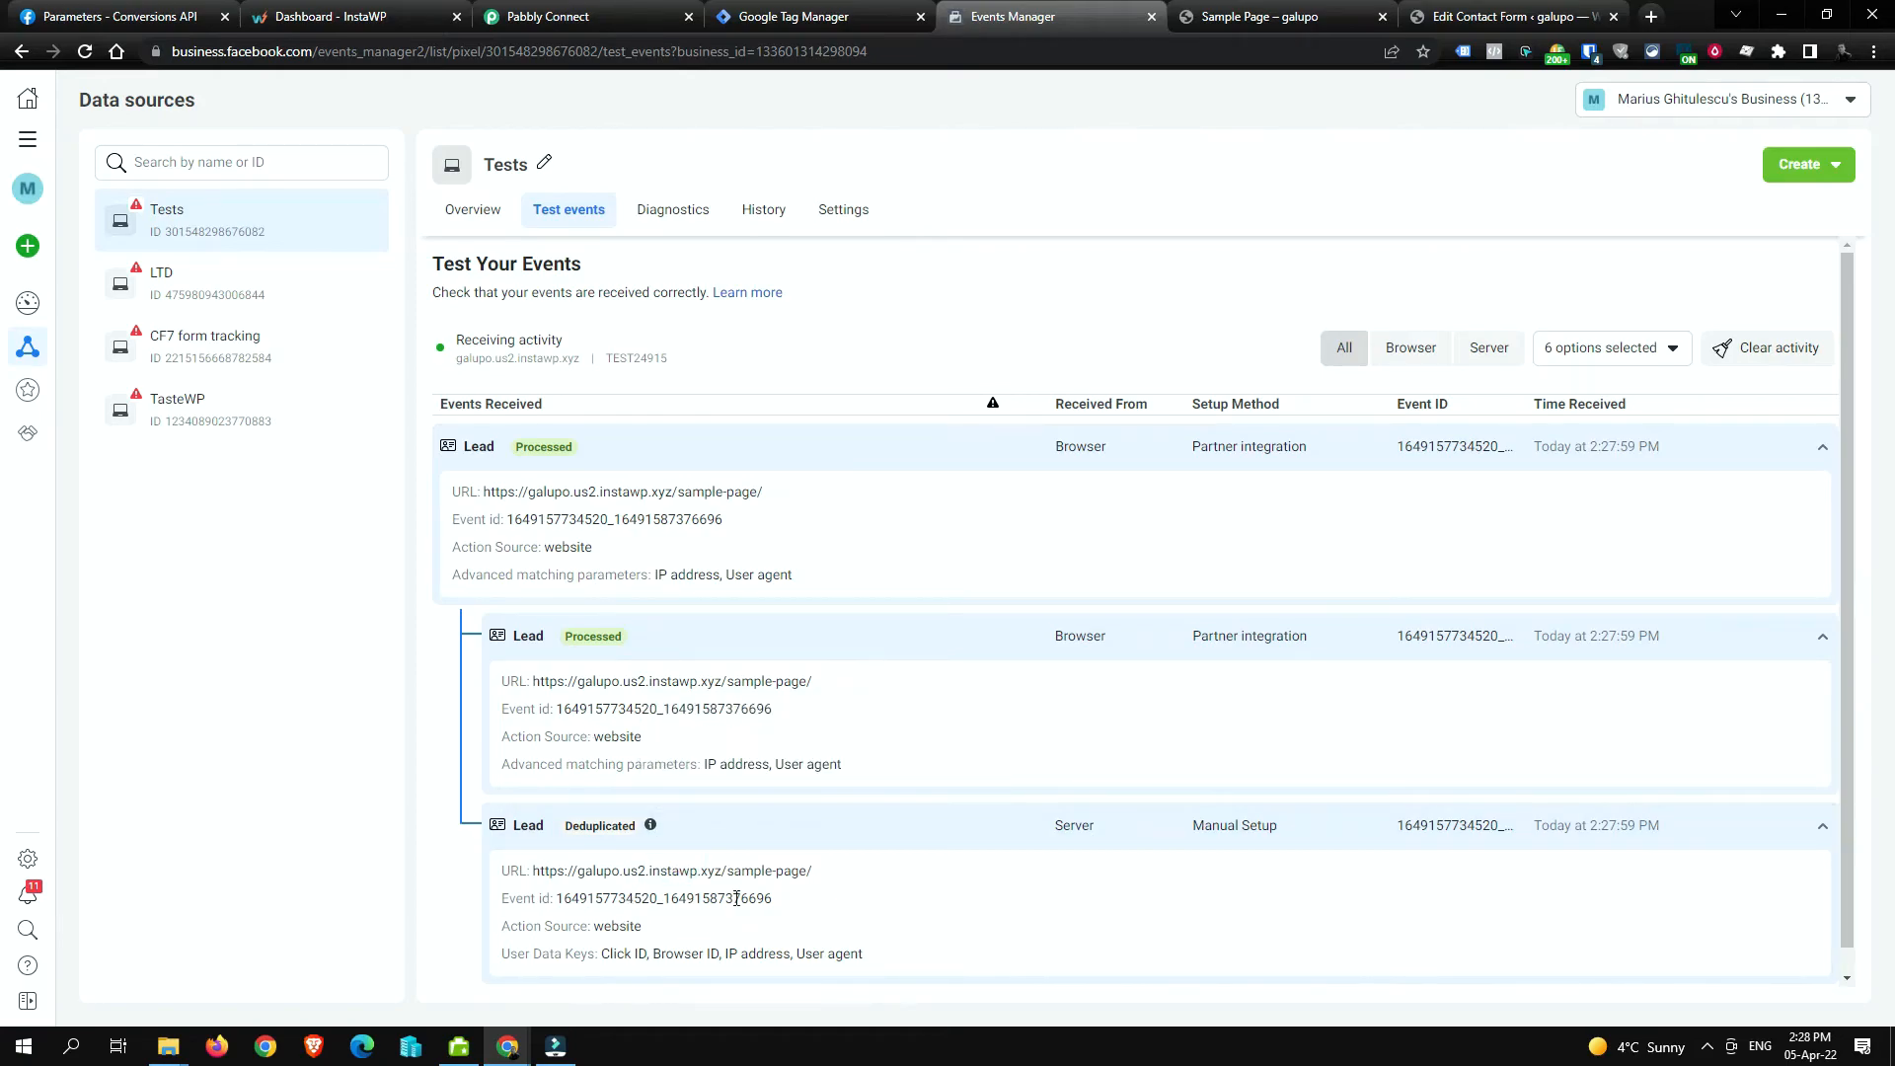
pyautogui.moveTo(732, 901); pyautogui.dragTo(772, 900)
# Step: In Google Tag Manager's tags list, select the Facebook - CF7 Lead tag
pyautogui.click(833, 24)
pyautogui.click(118, 363)
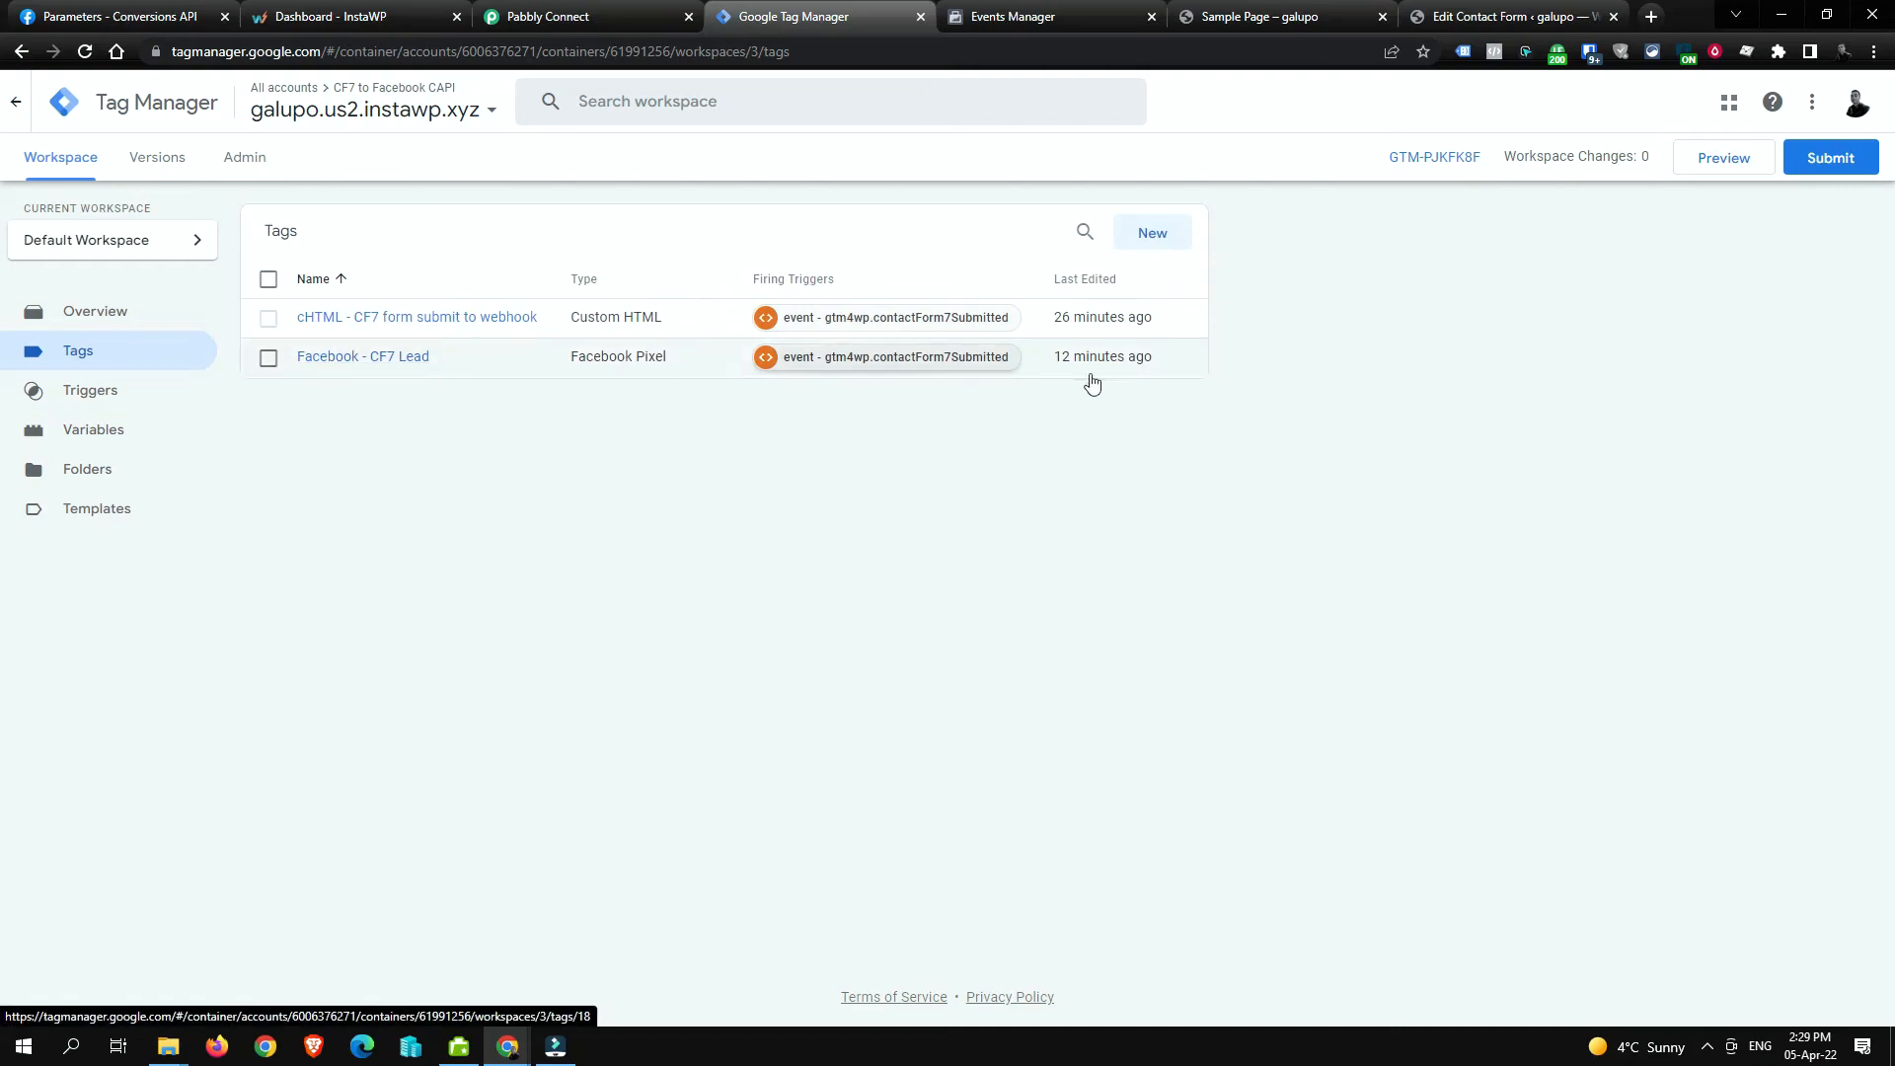
pyautogui.click(269, 357)
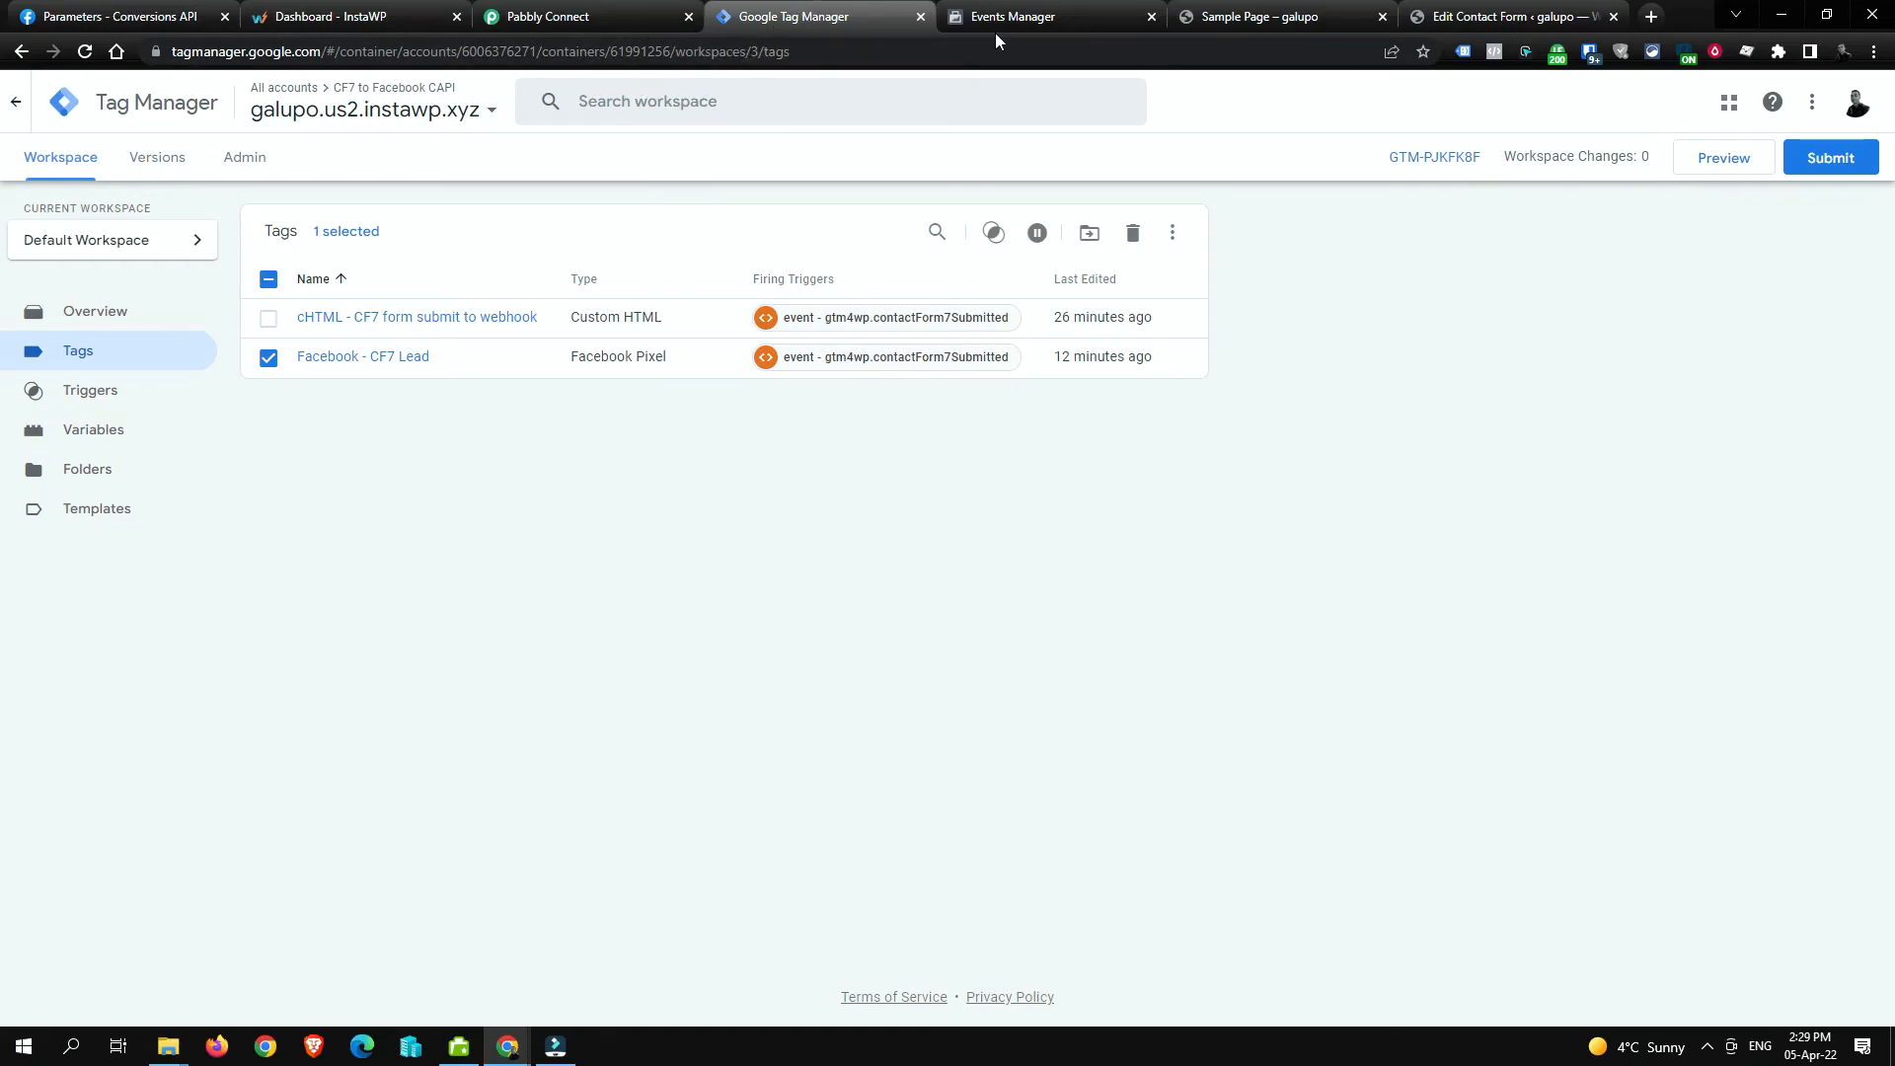
# Step: Review the sample page and Events Manager, then return to Pabbly Connect's webhook response
pyautogui.click(1264, 17)
pyautogui.scroll(-5, 1092, 286)
pyautogui.scroll(7, 1090, 285)
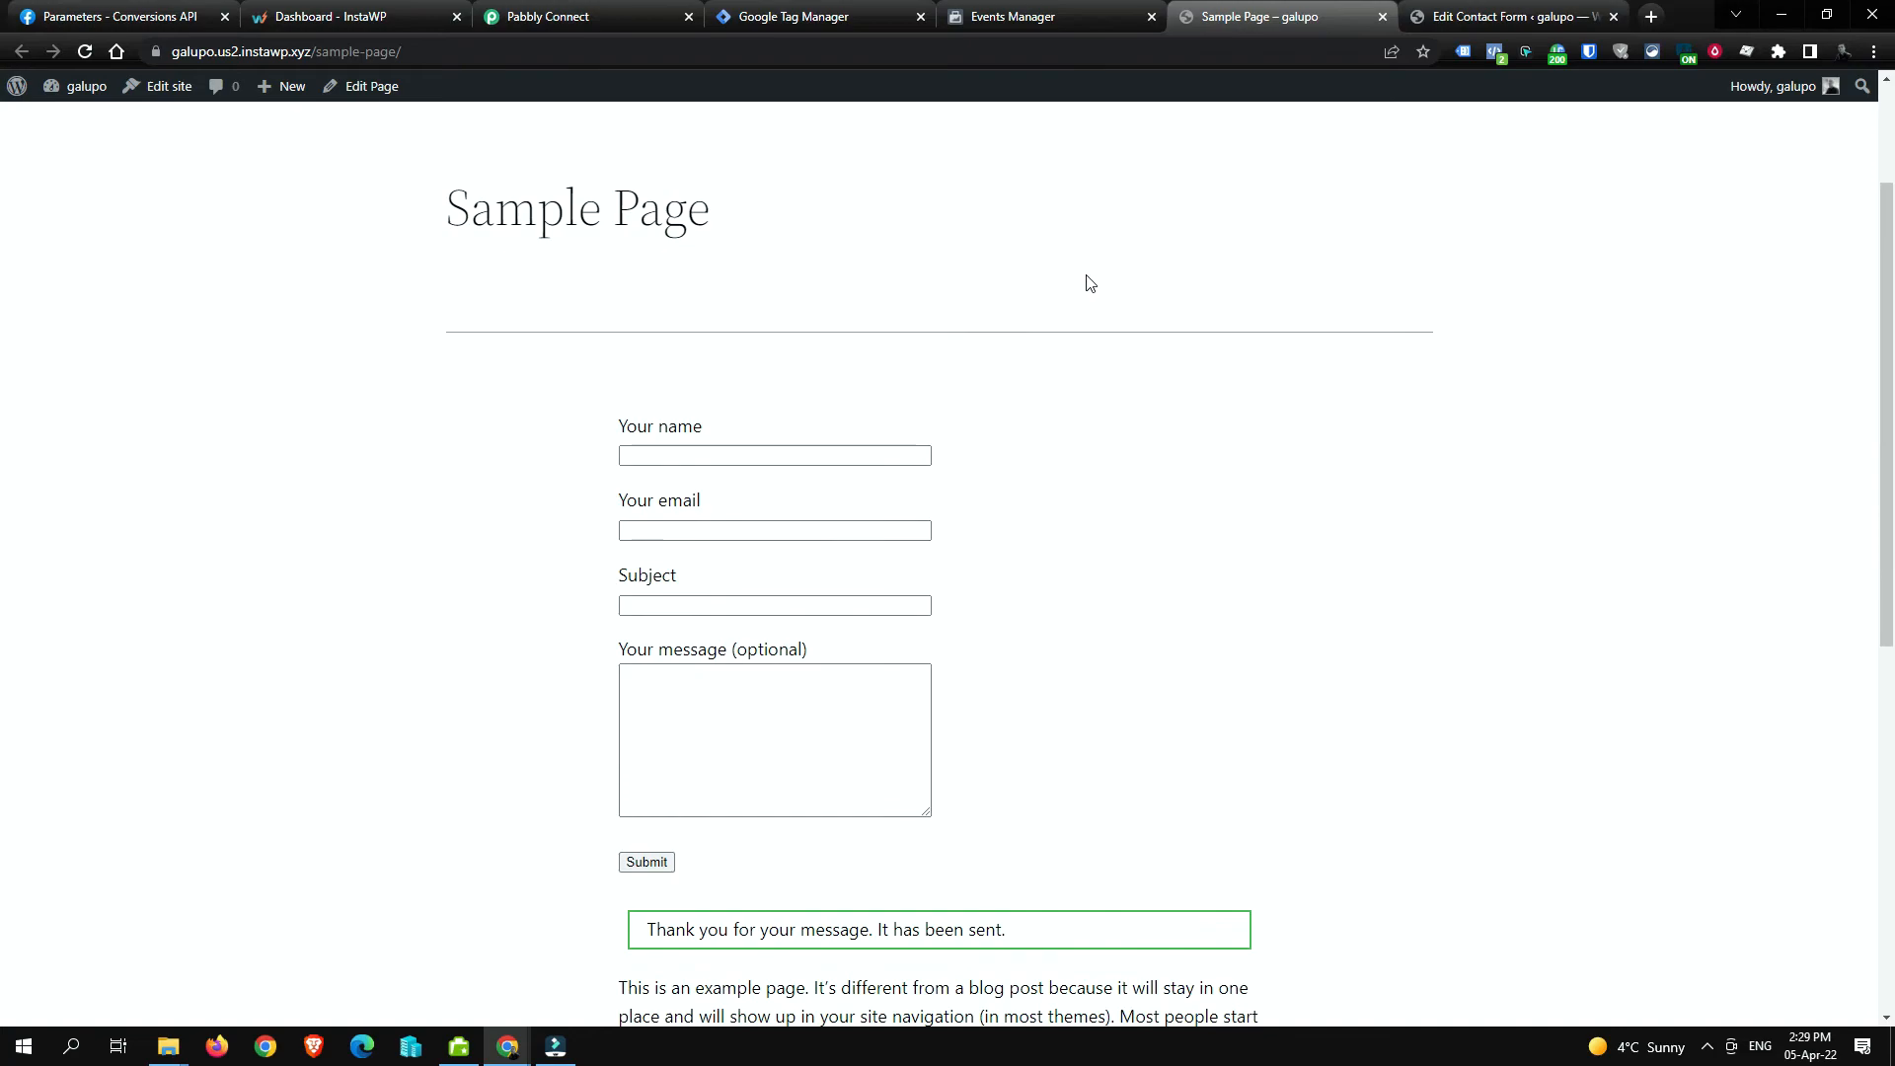
pyautogui.click(1032, 18)
pyautogui.scroll(-1, 622, 414)
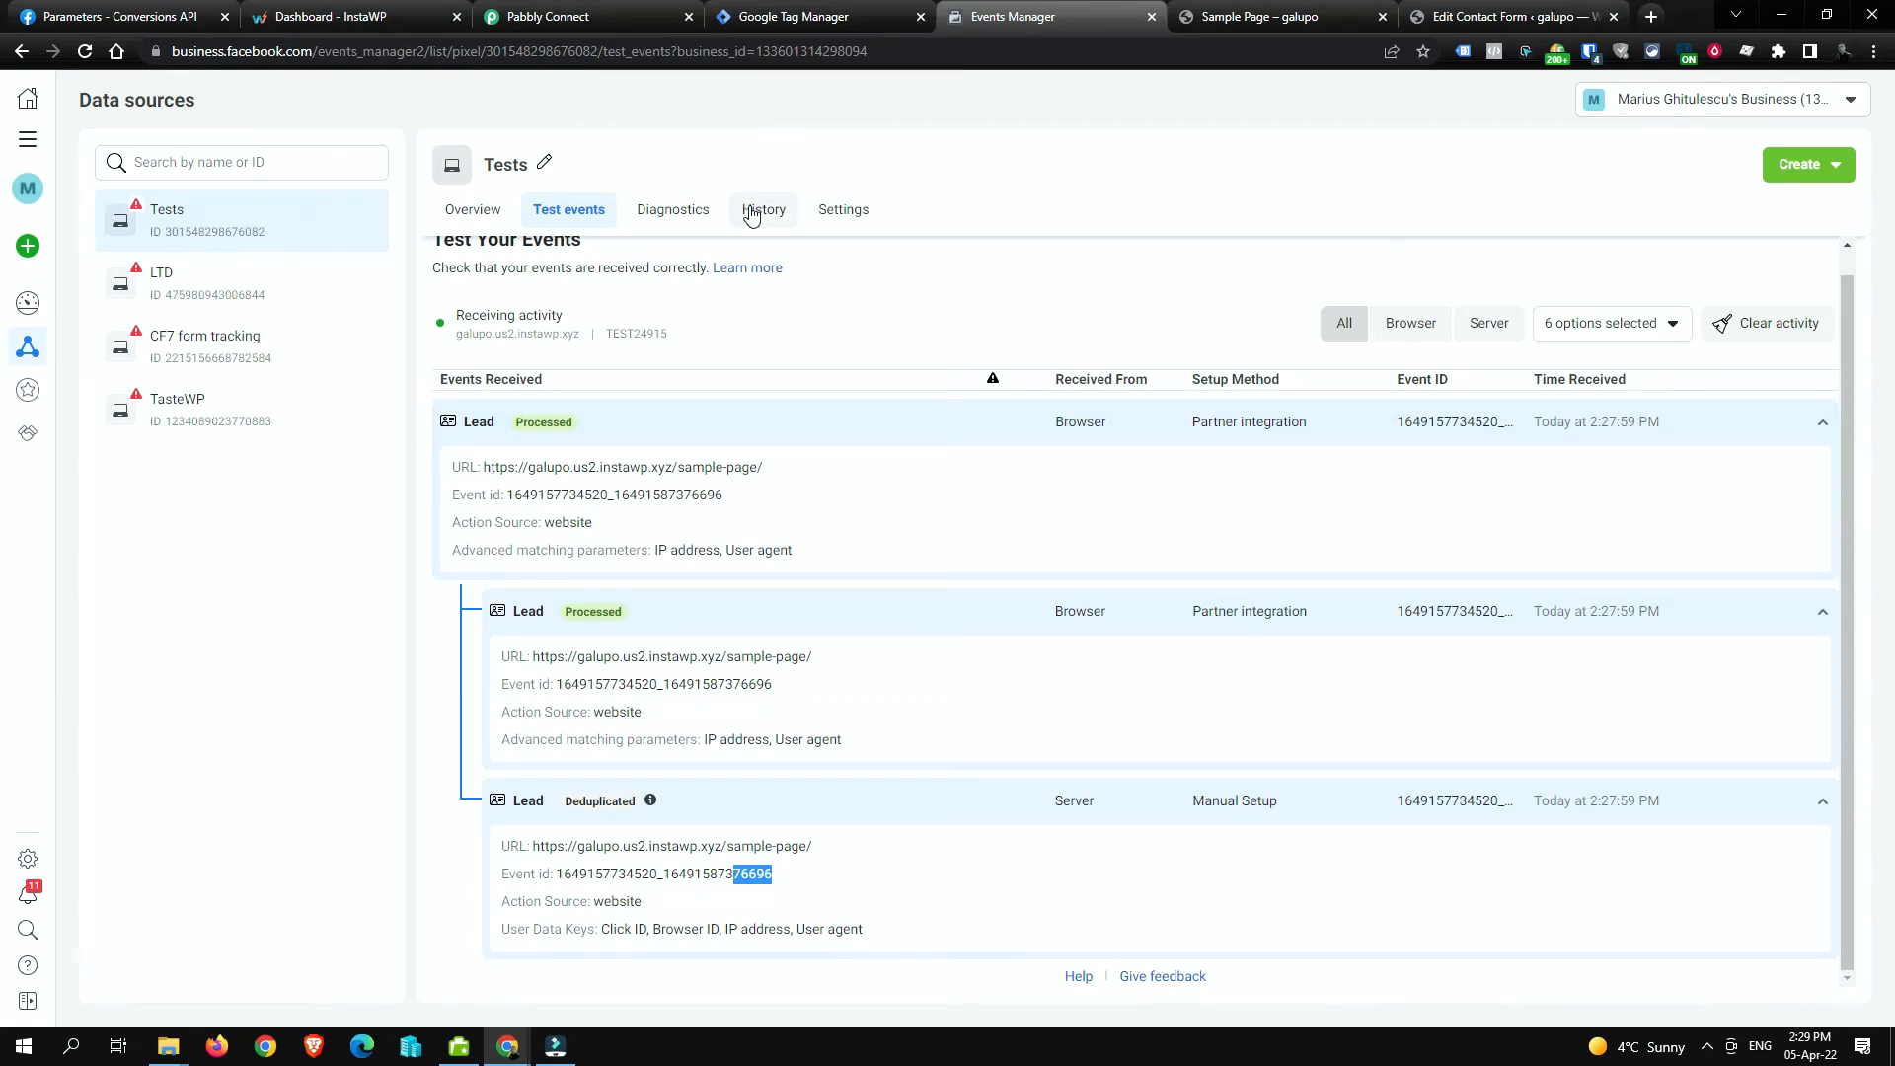
pyautogui.click(536, 22)
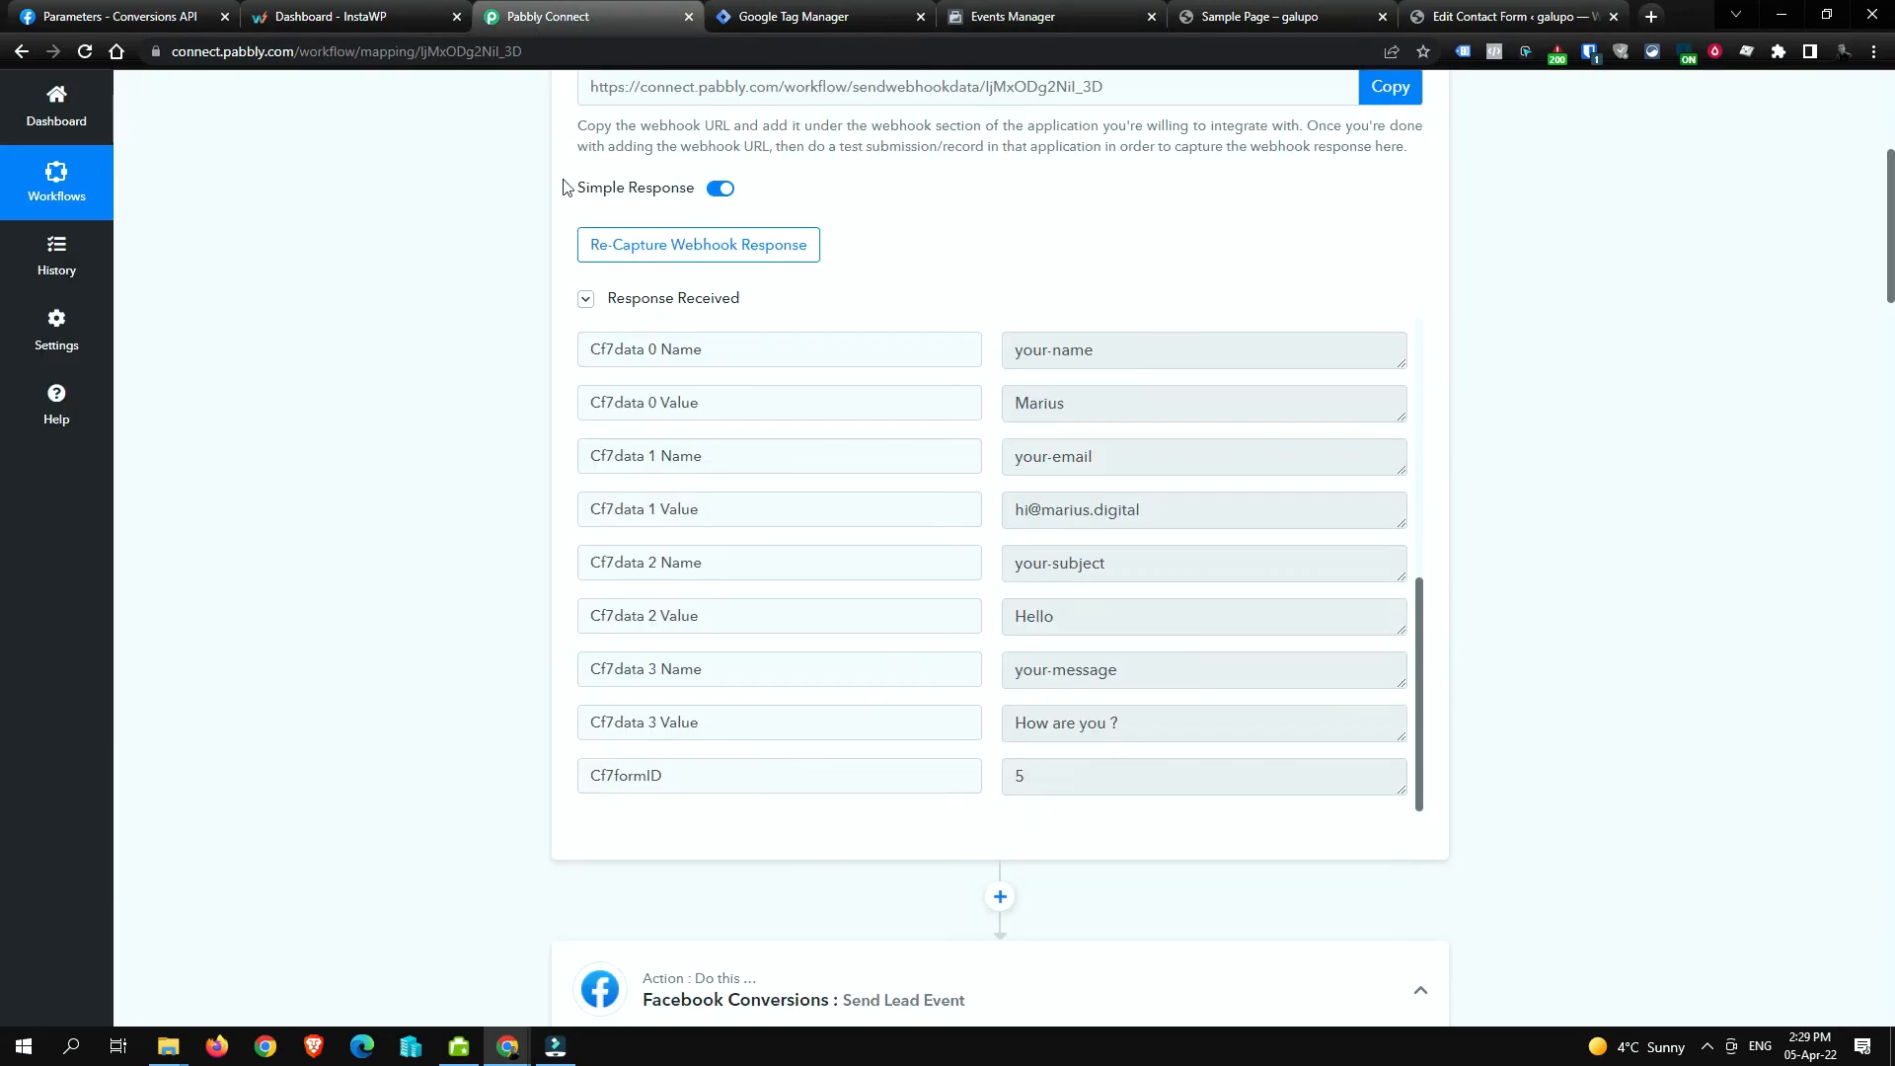
pyautogui.scroll(5, 707, 394)
pyautogui.scroll(-5, 708, 399)
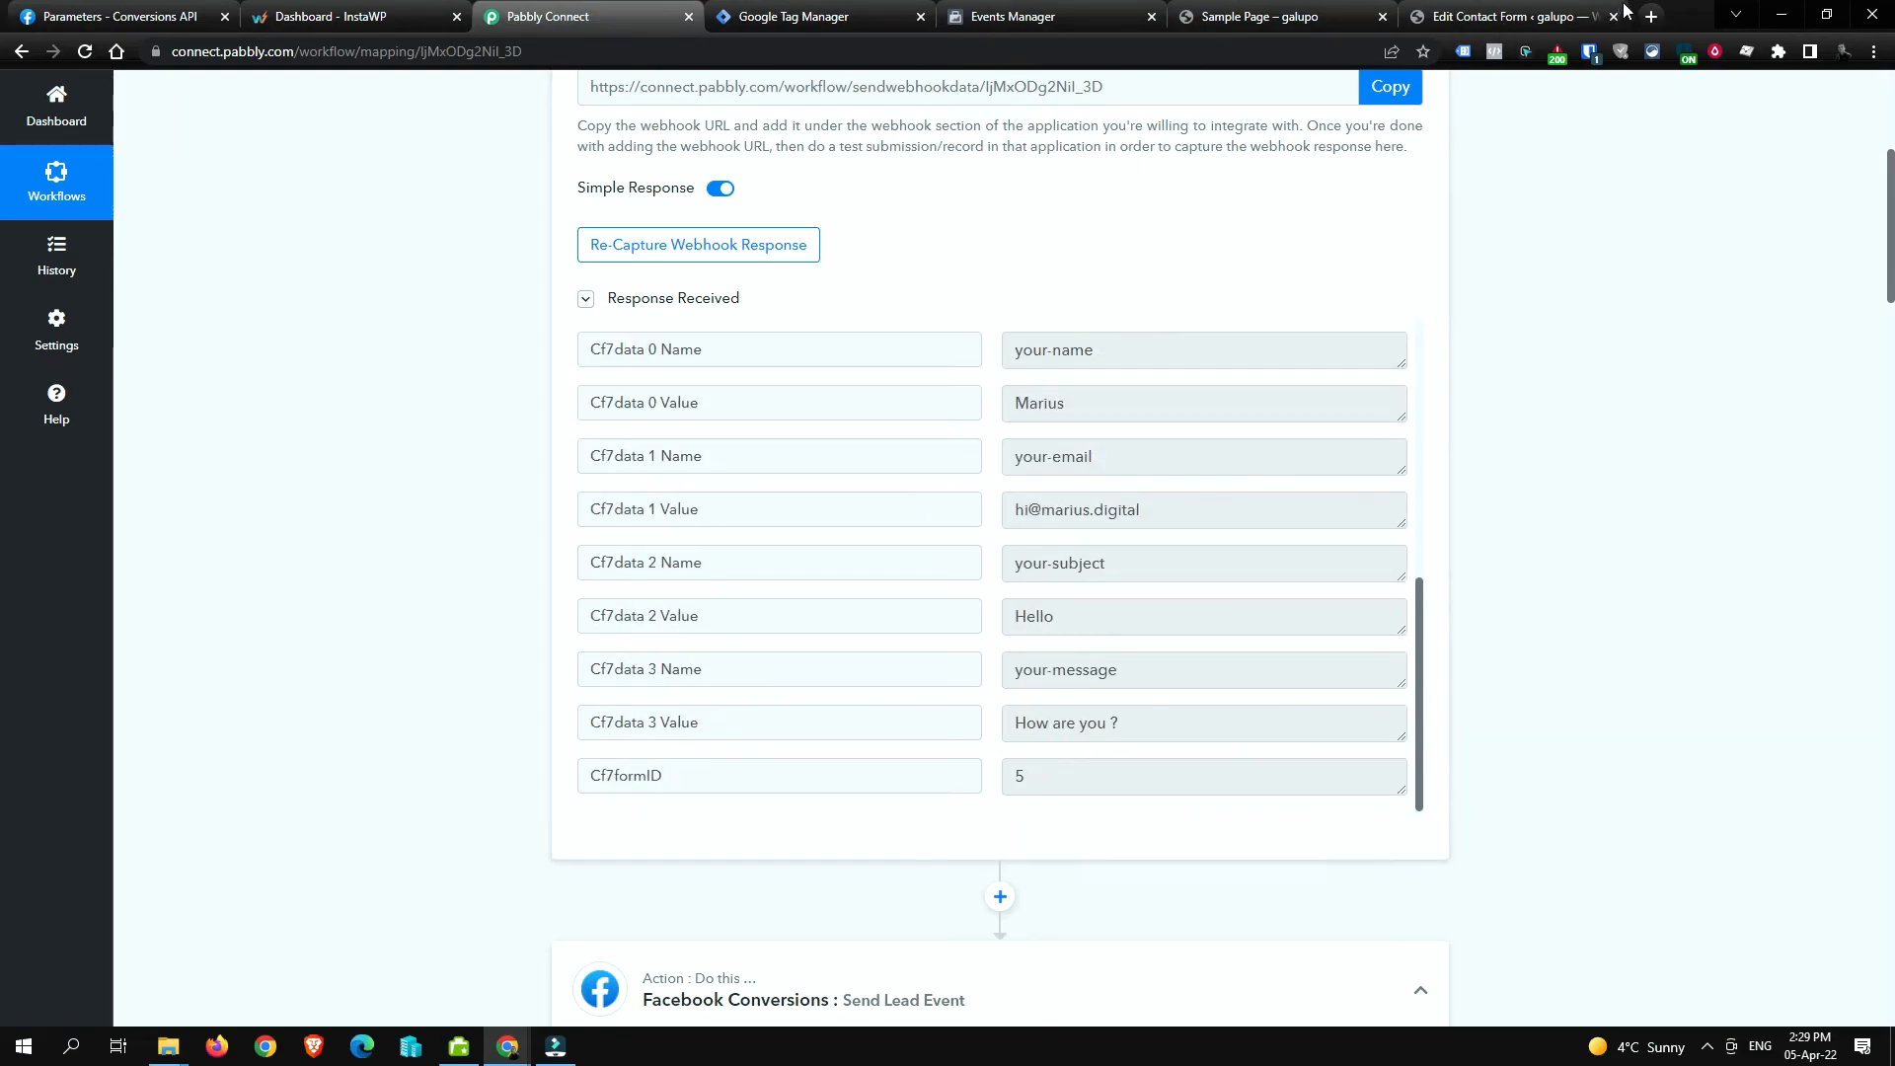
# Step: Create a blank spreadsheet via sheets.new and title it 'CF7 Form submissions'
pyautogui.click(1658, 13)
pyautogui.write('sheew.')
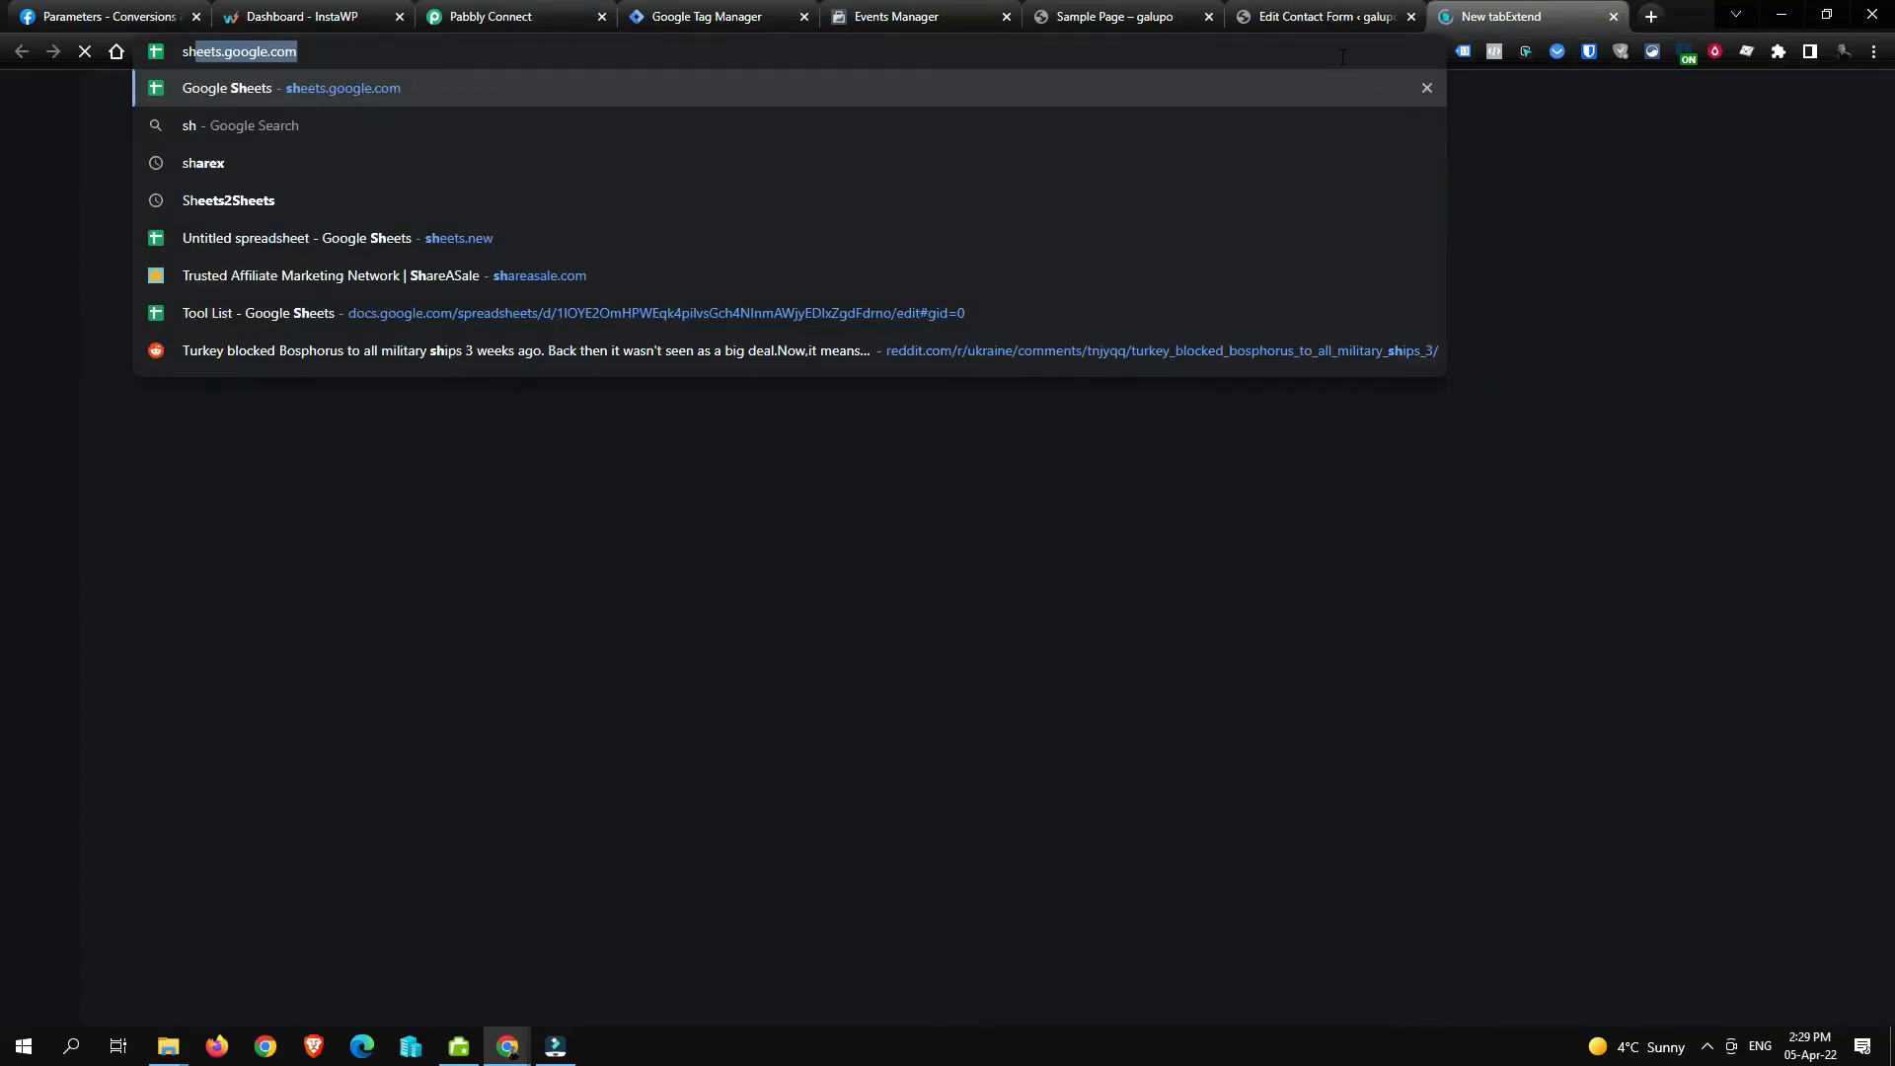
pyautogui.press('BackSpace')
pyautogui.press('BackSpace')
pyautogui.write('t')
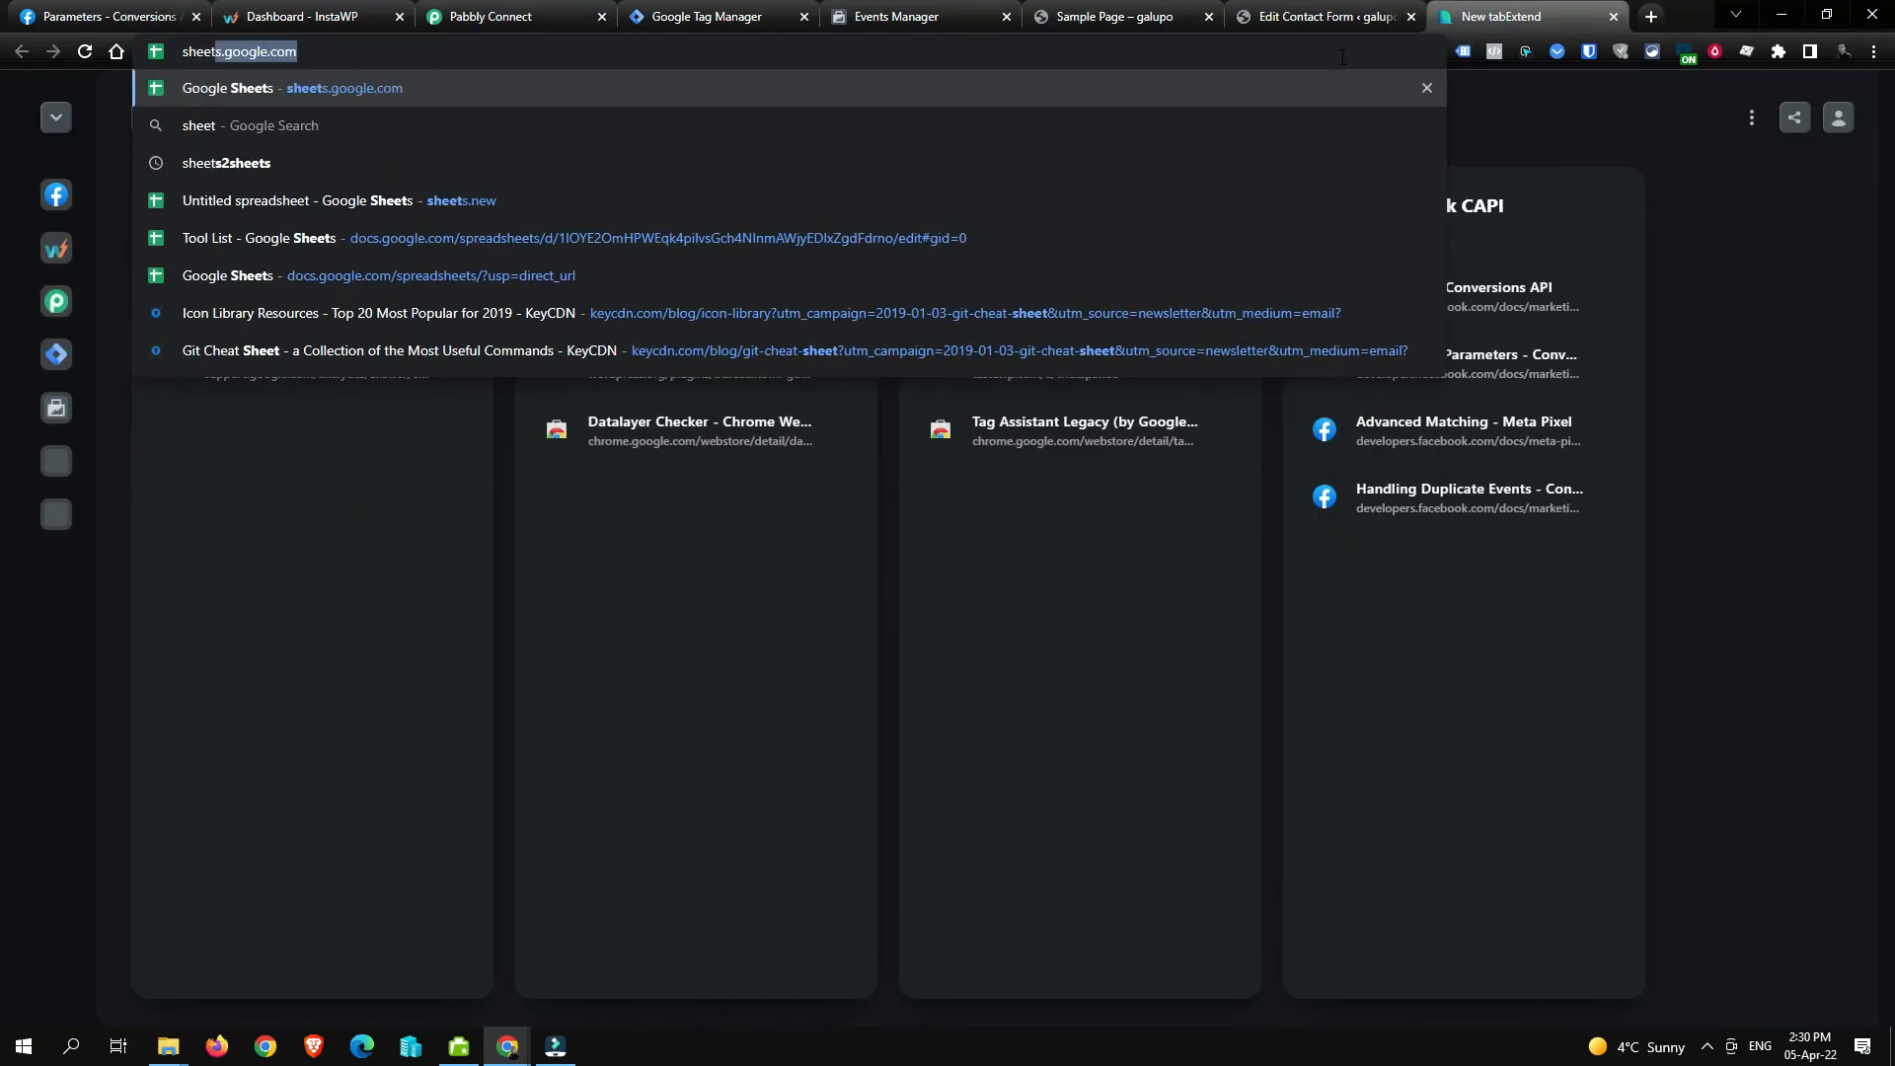
pyautogui.write('s.new')
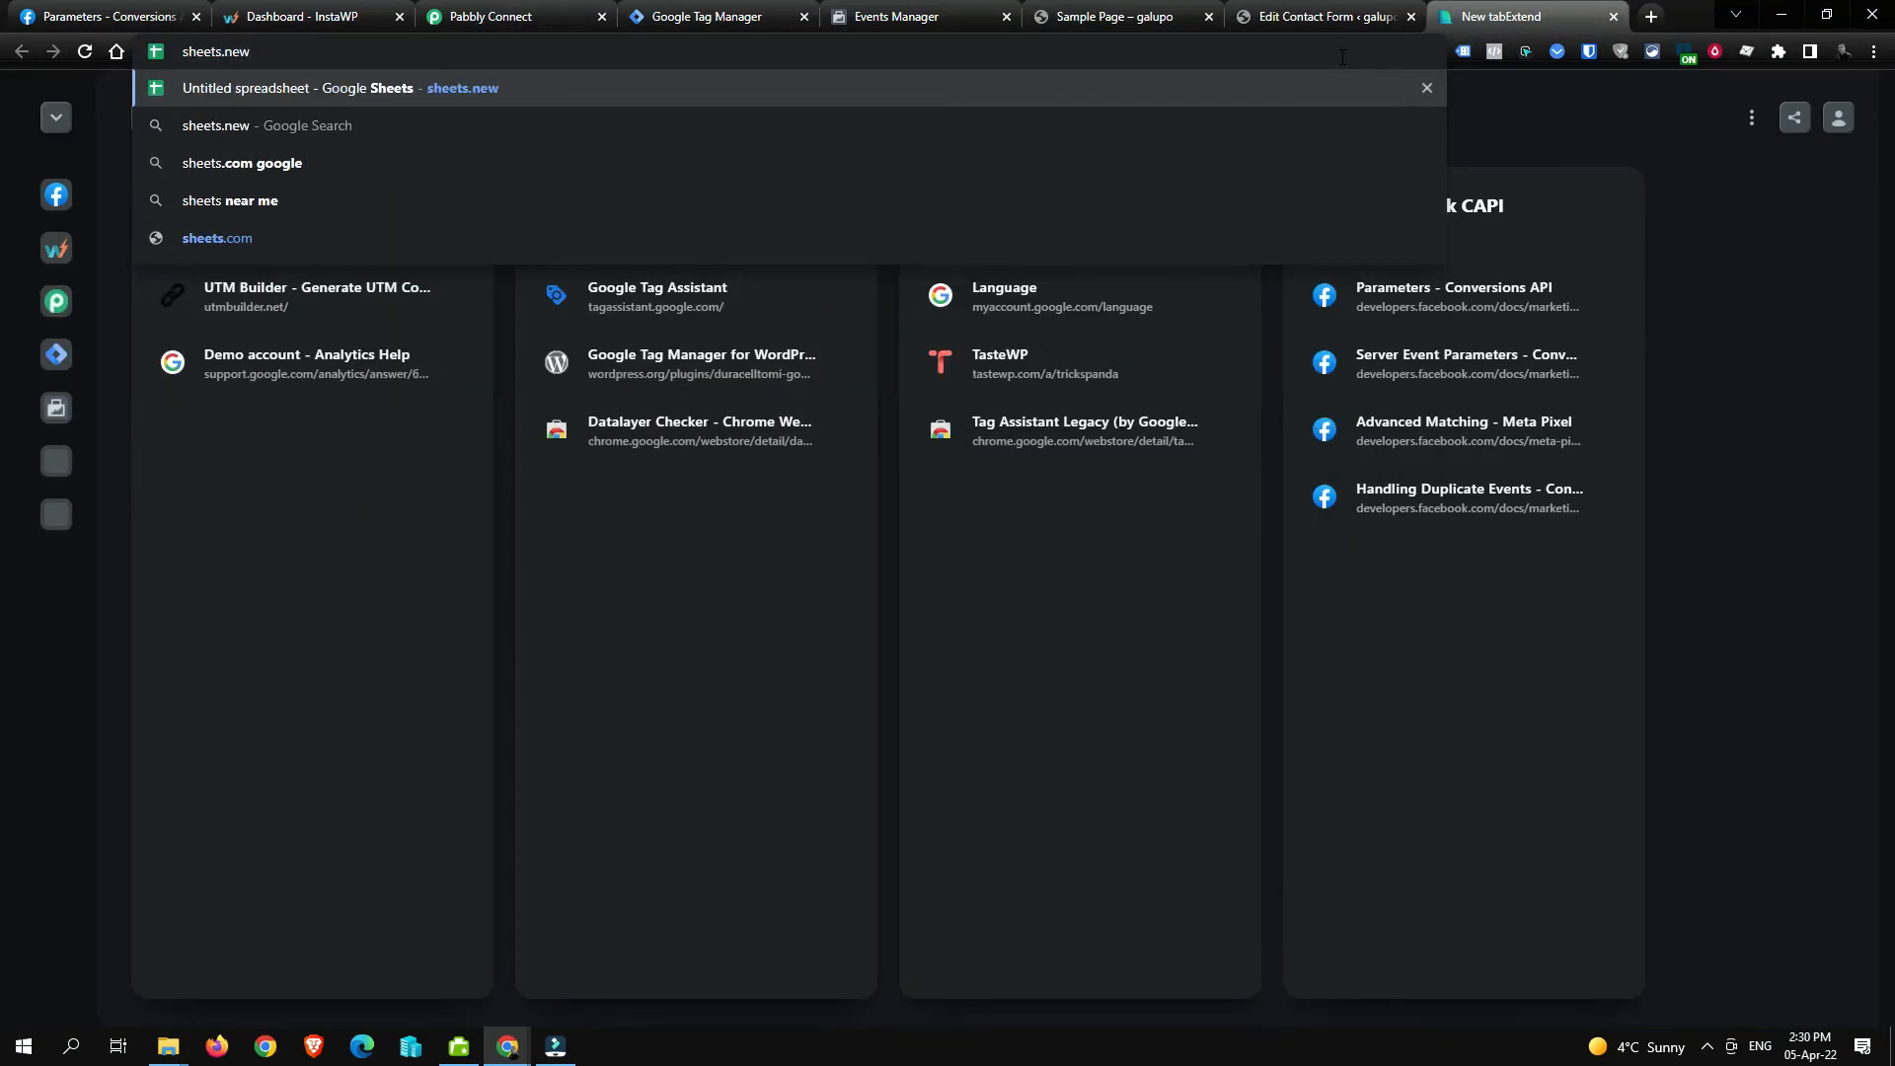
pyautogui.press('Return')
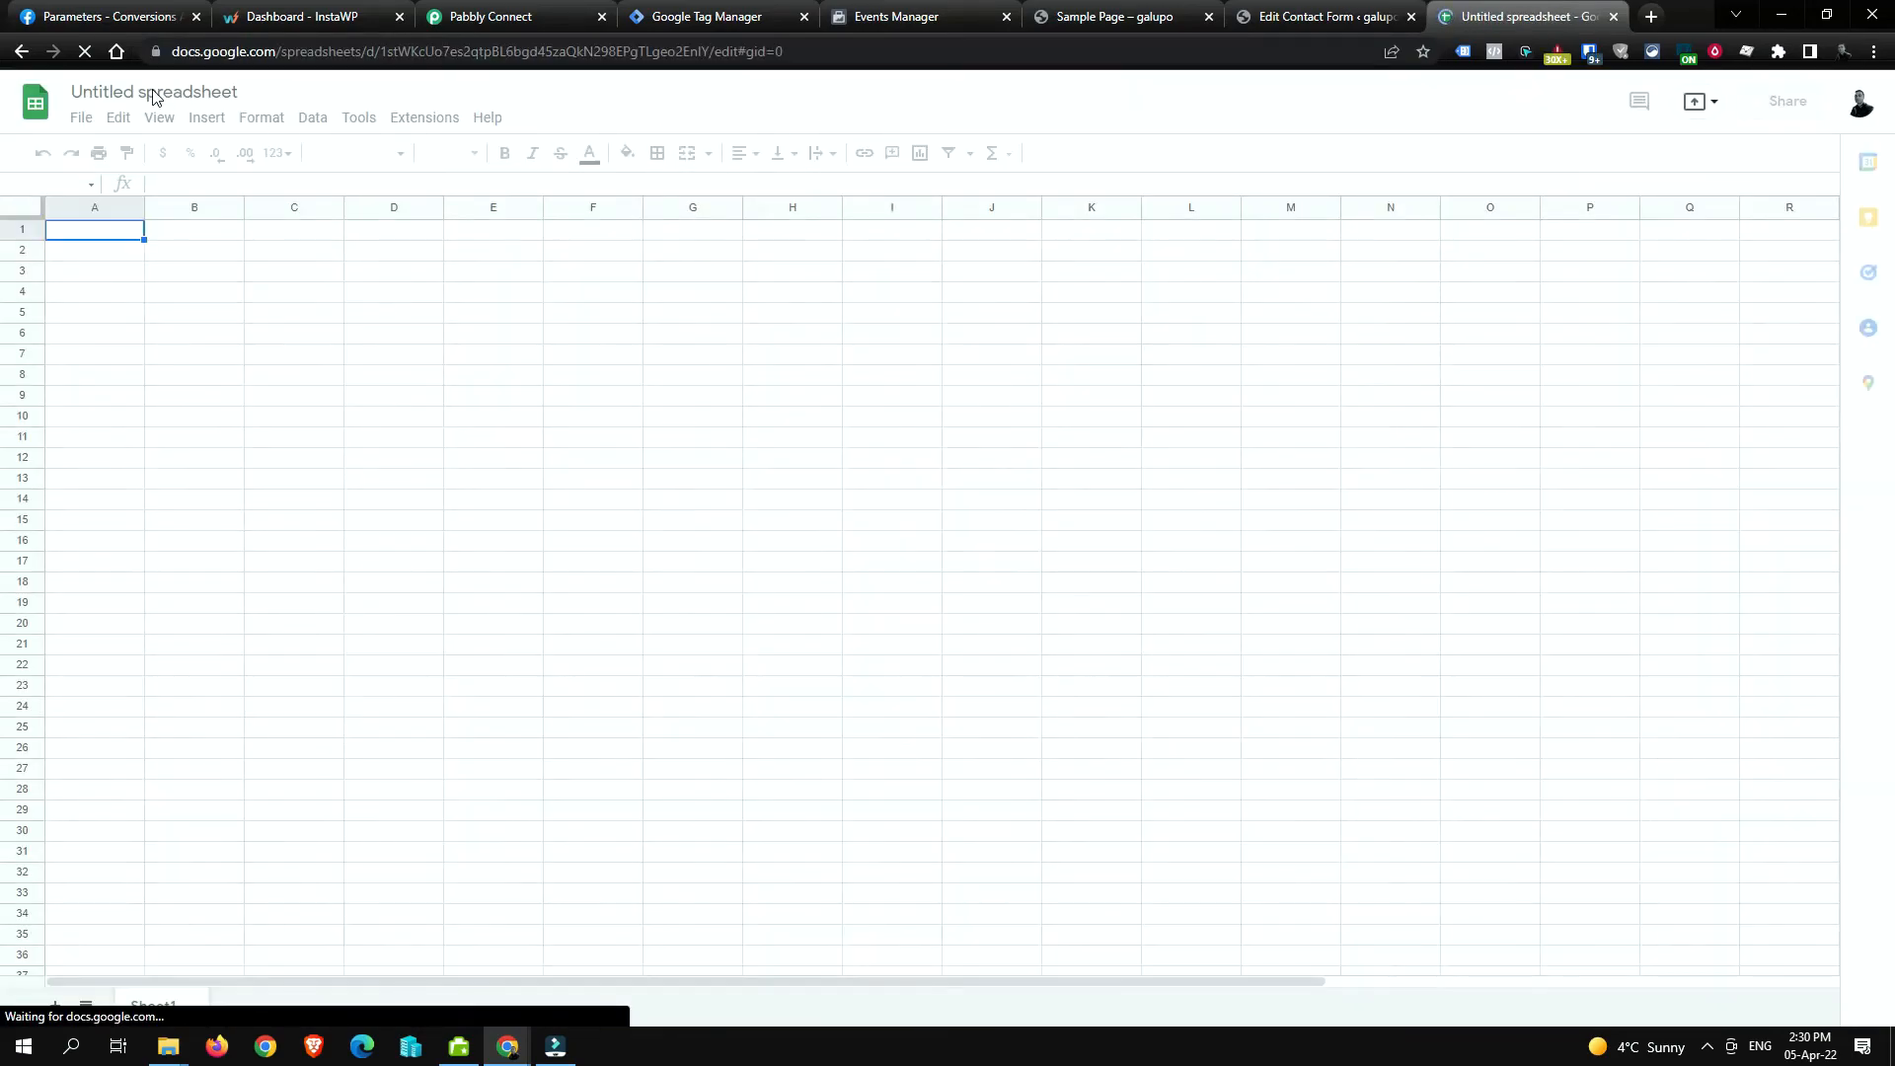
pyautogui.click(149, 94)
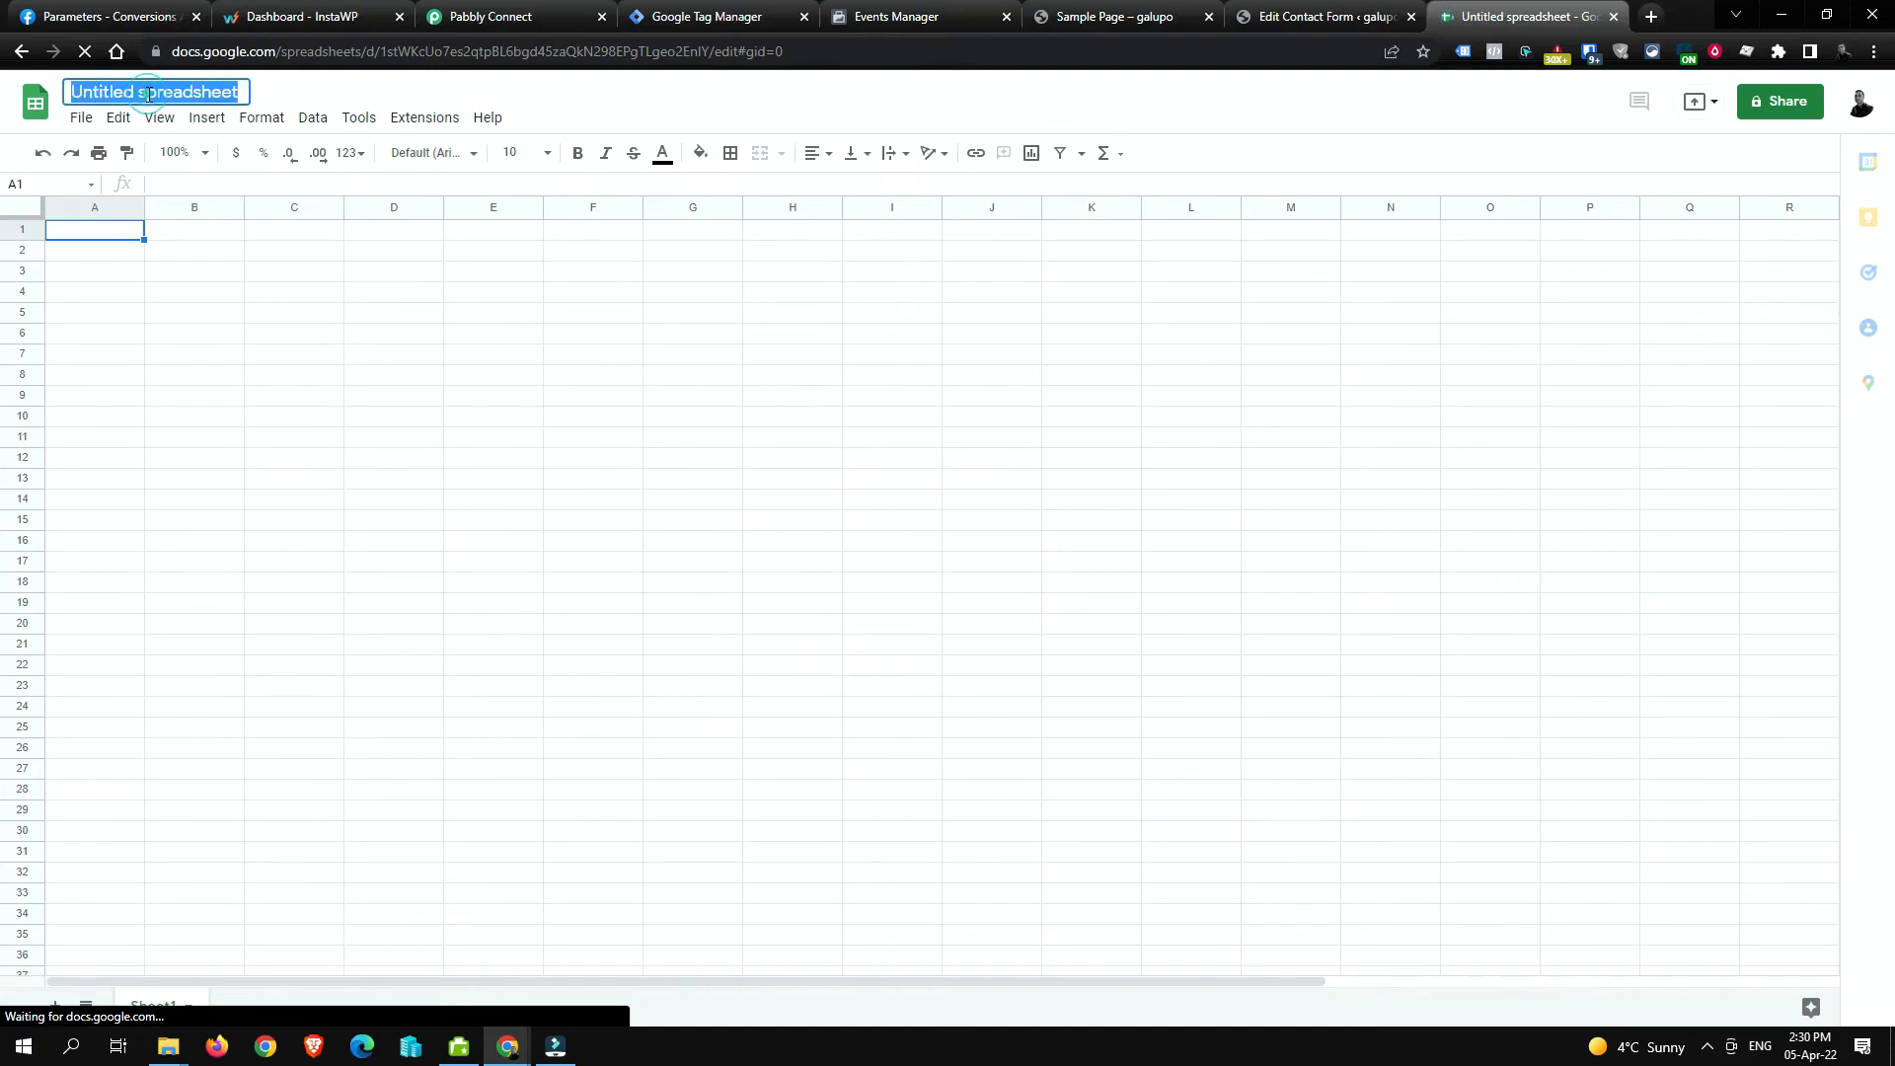
pyautogui.write('CF7 ')
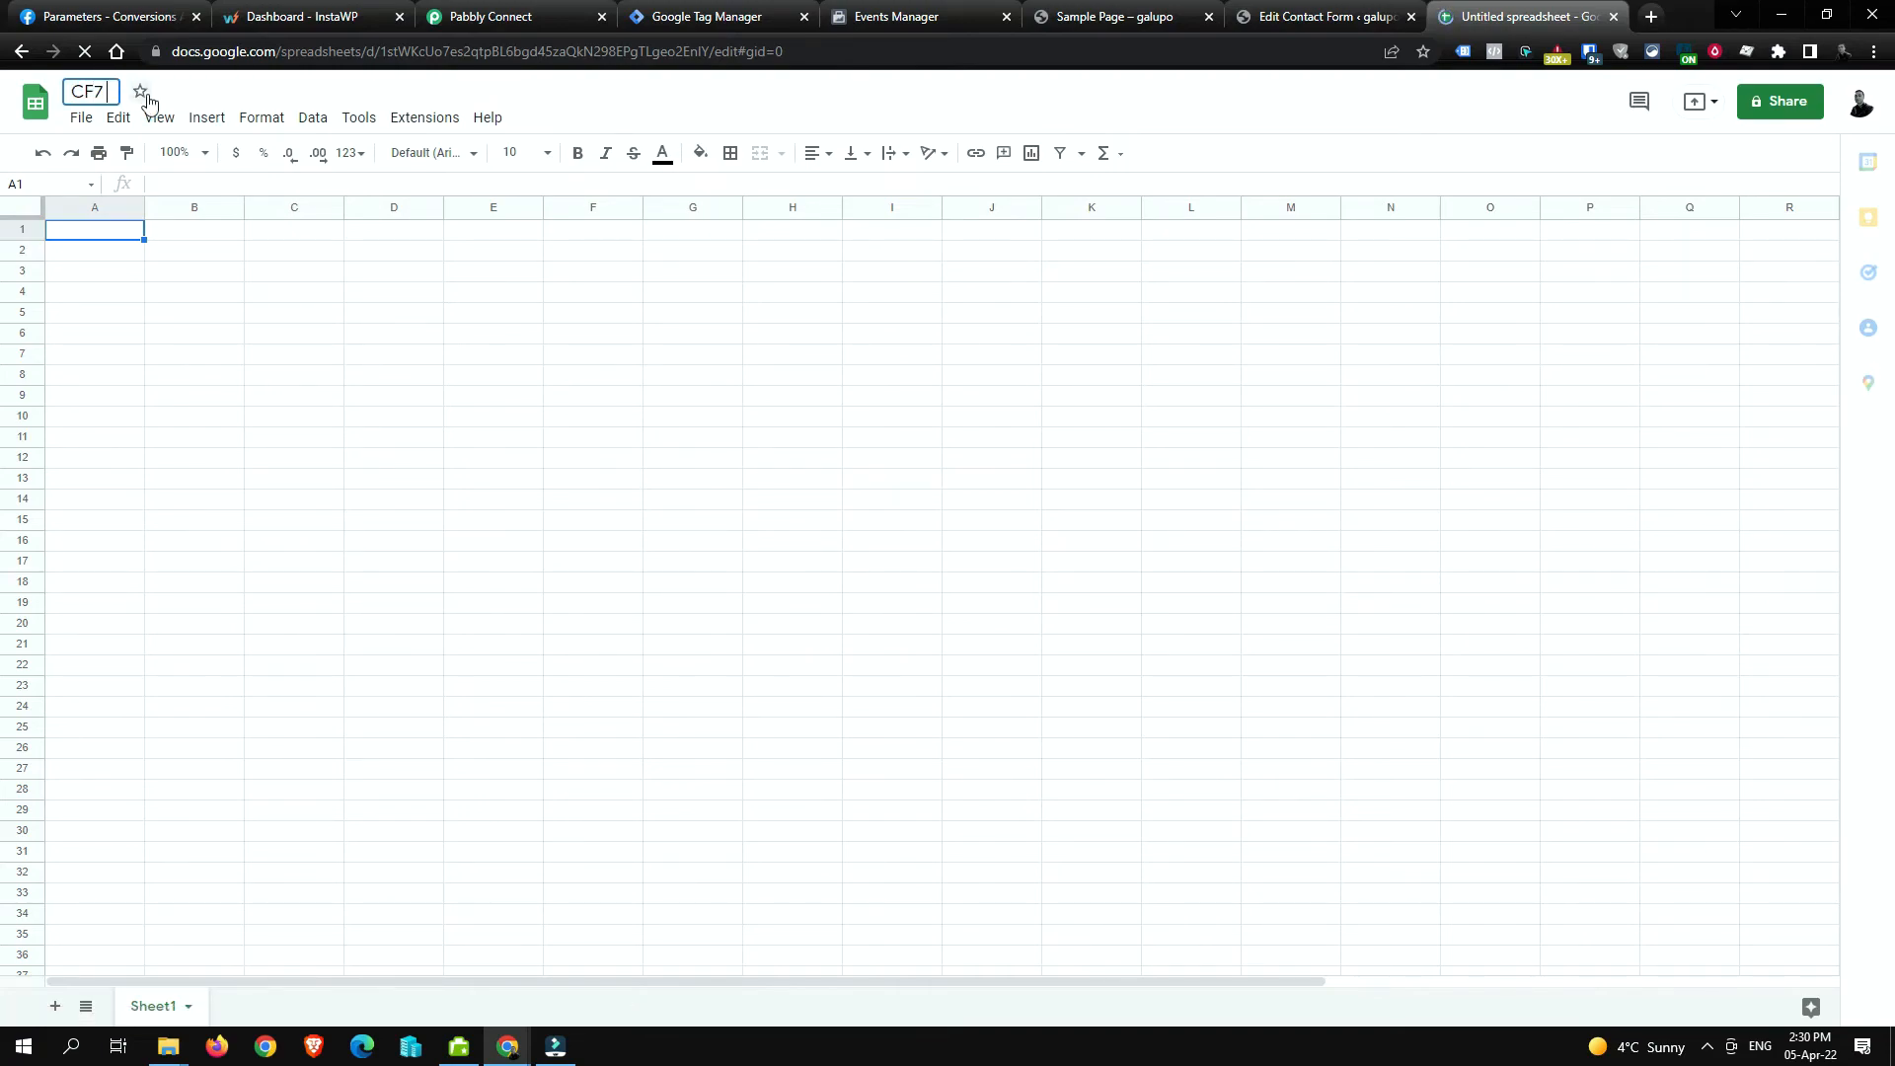
pyautogui.write('Form submsi')
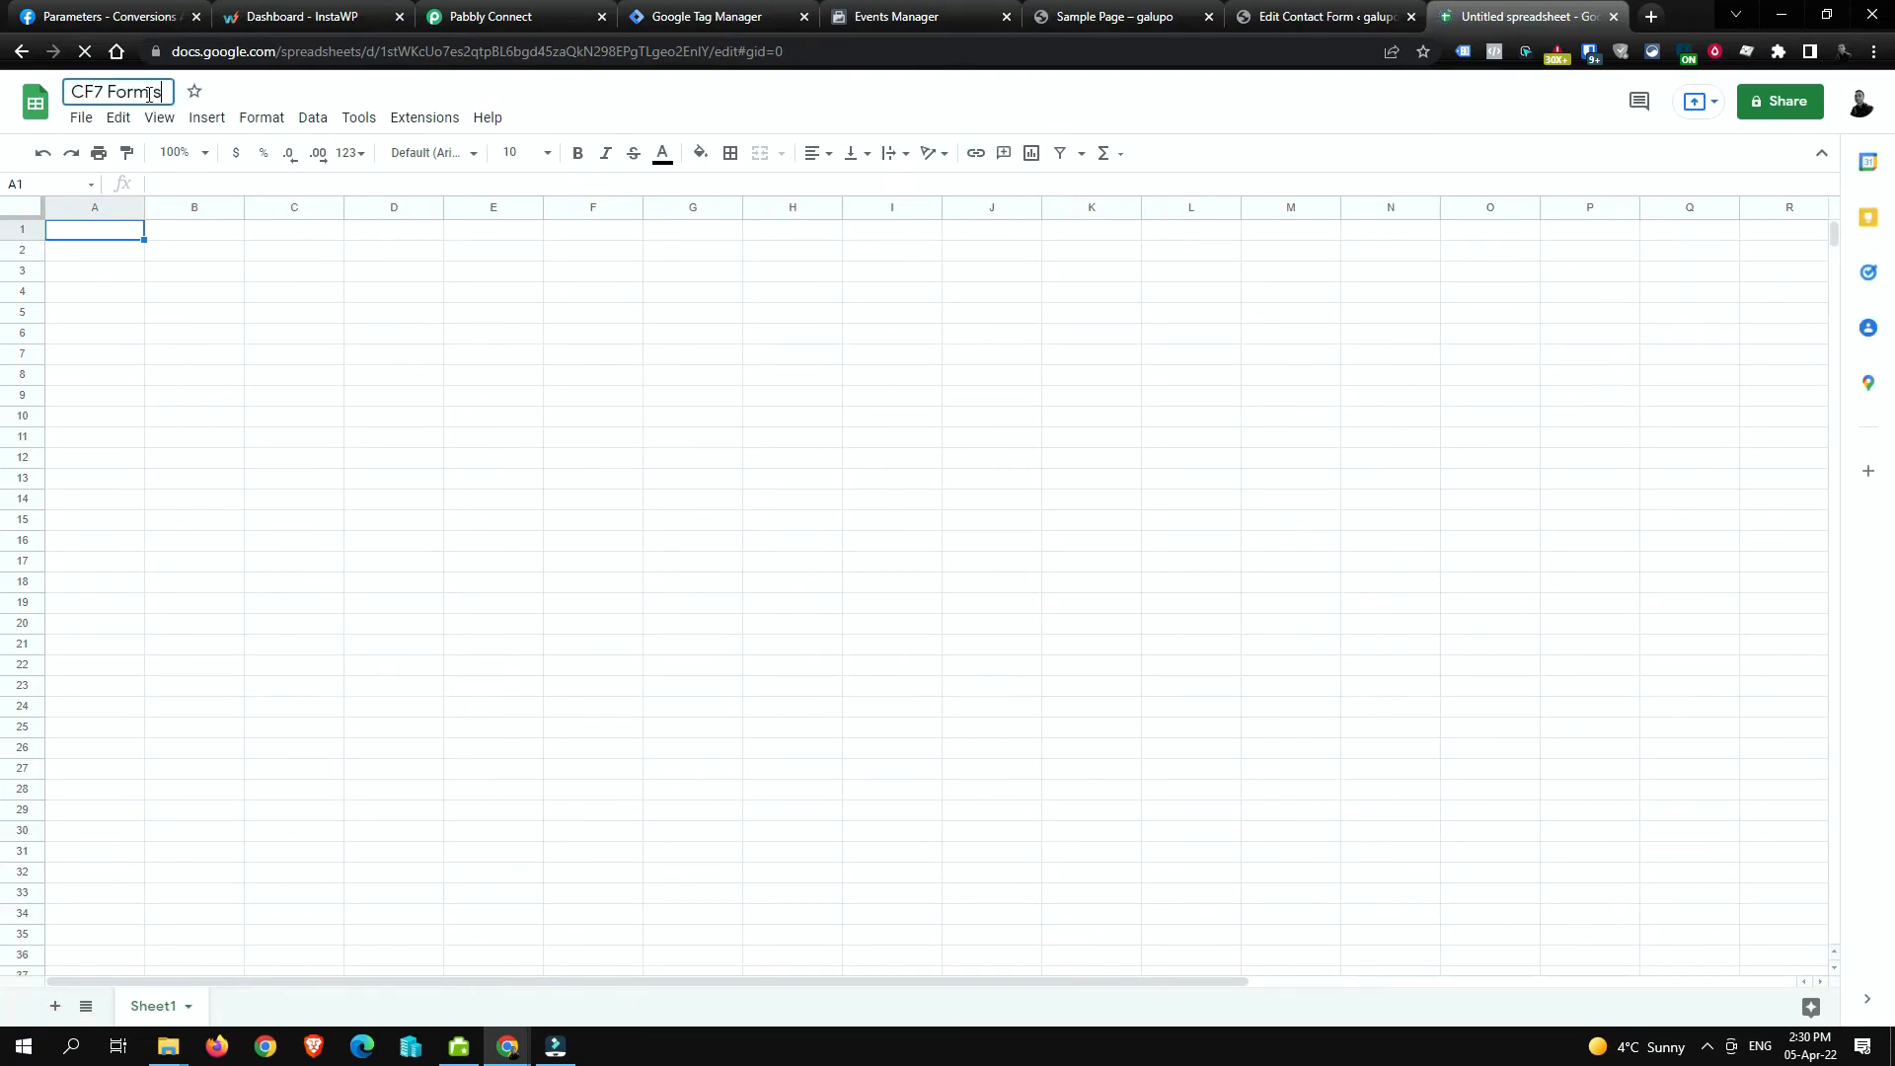
pyautogui.press('BackSpace')
pyautogui.press('BackSpace')
pyautogui.write('issions')
pyautogui.click(196, 256)
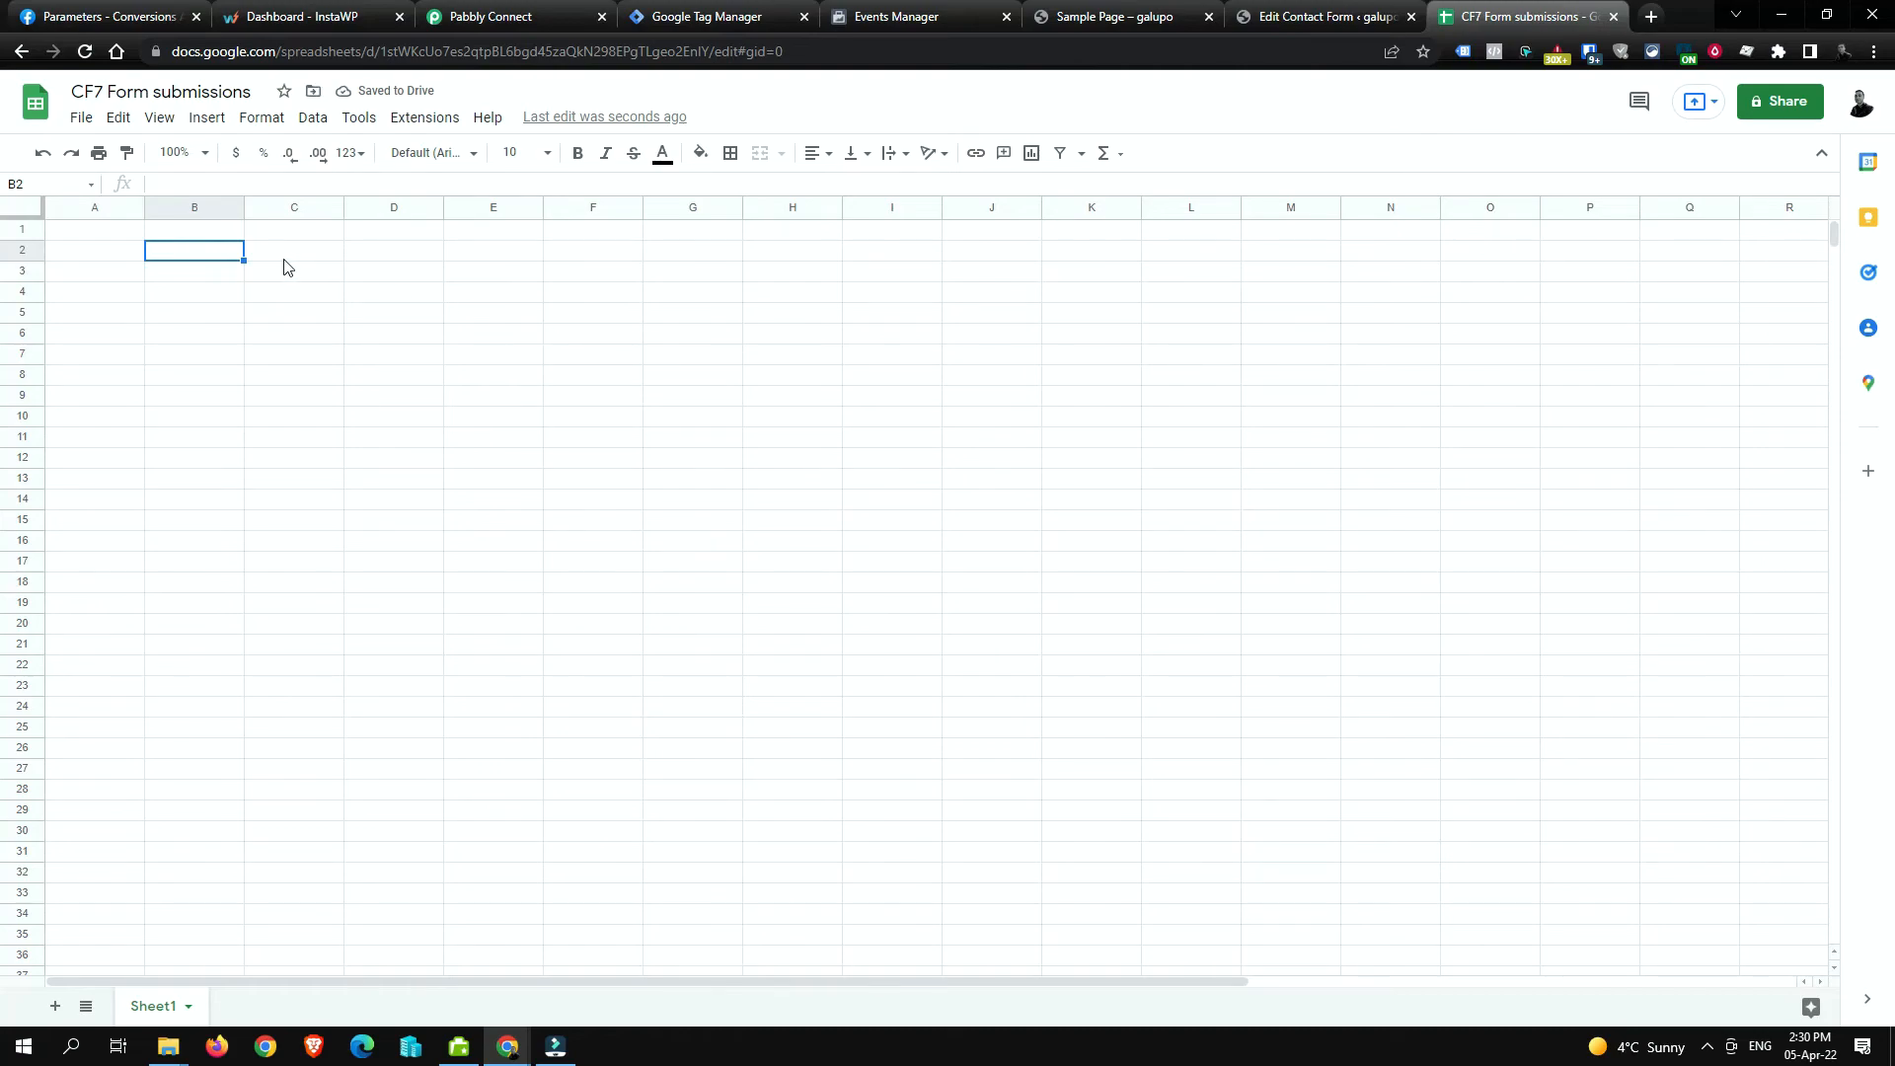
# Step: Check the sample page's sent-message confirmation, then return to the CF7 Form submissions spreadsheet
pyautogui.click(900, 17)
pyautogui.click(1083, 14)
pyautogui.scroll(-1, 735, 484)
pyautogui.scroll(-1, 732, 486)
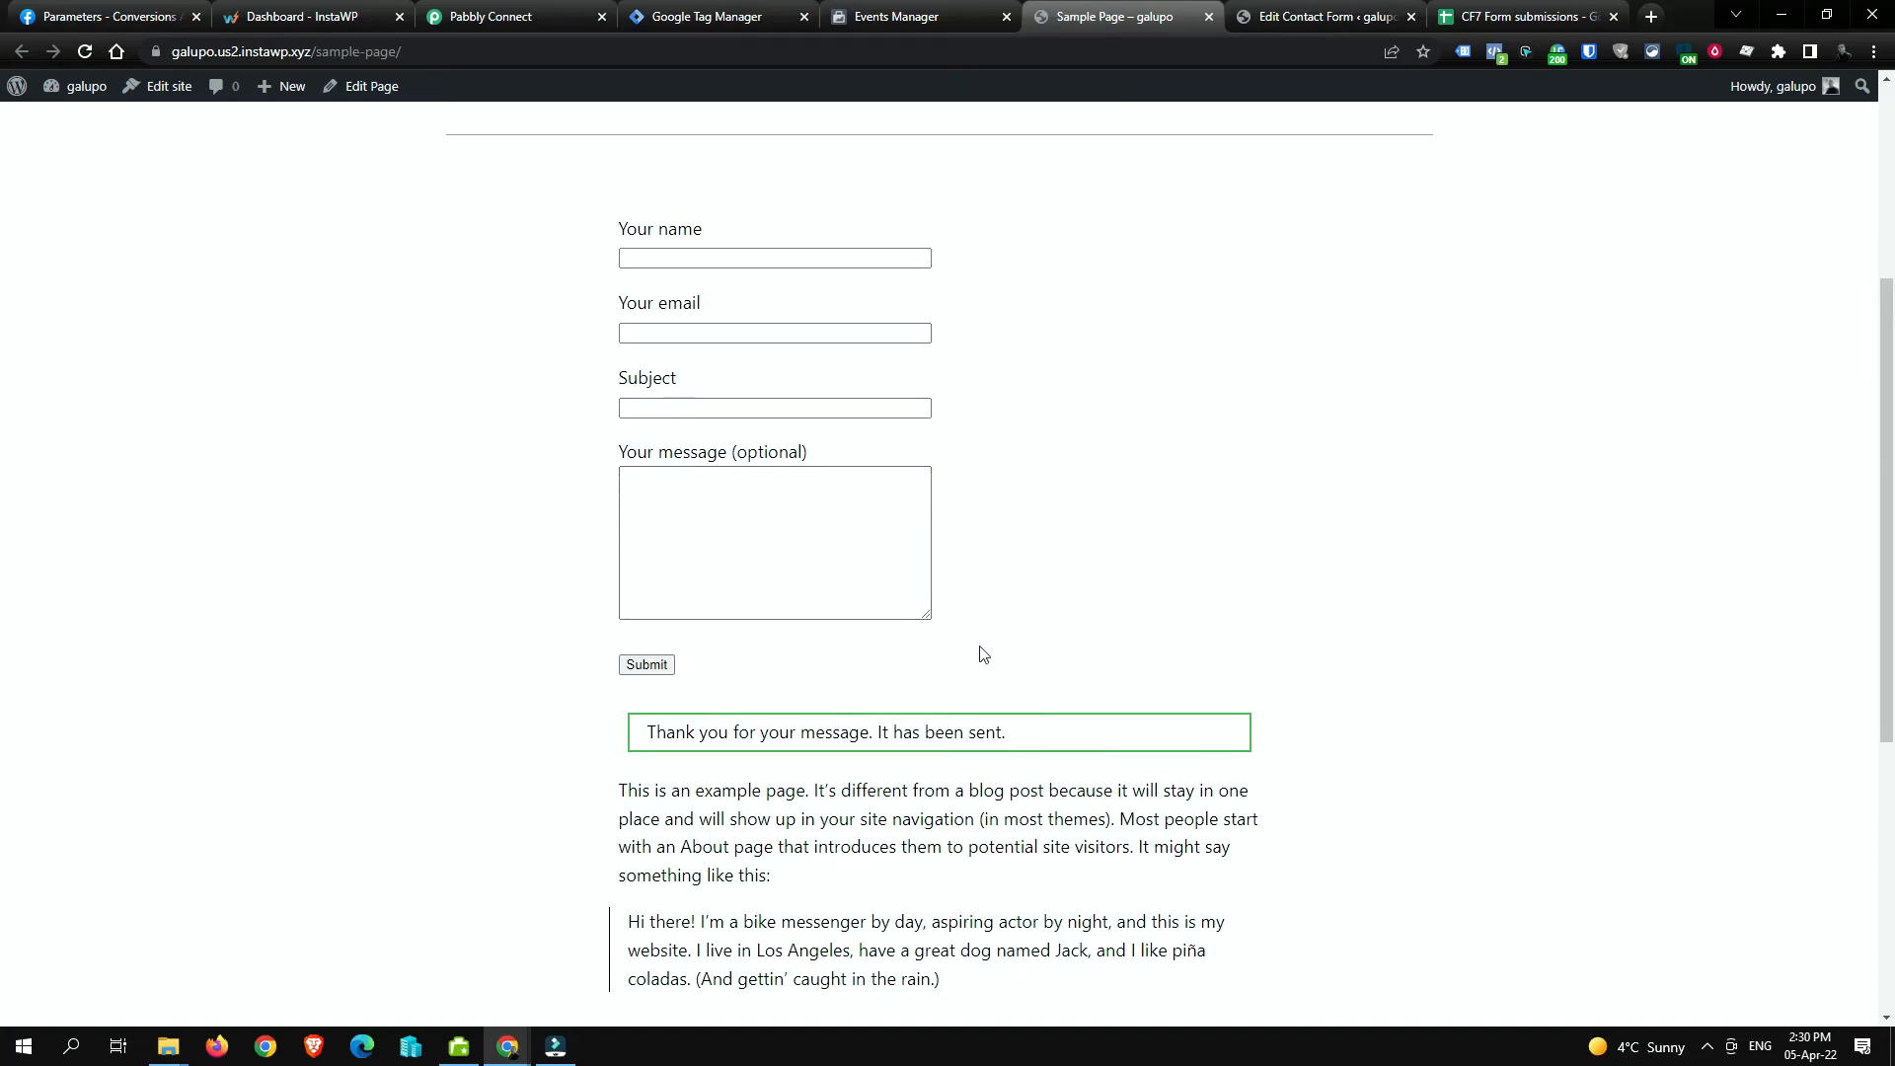
pyautogui.click(1439, 10)
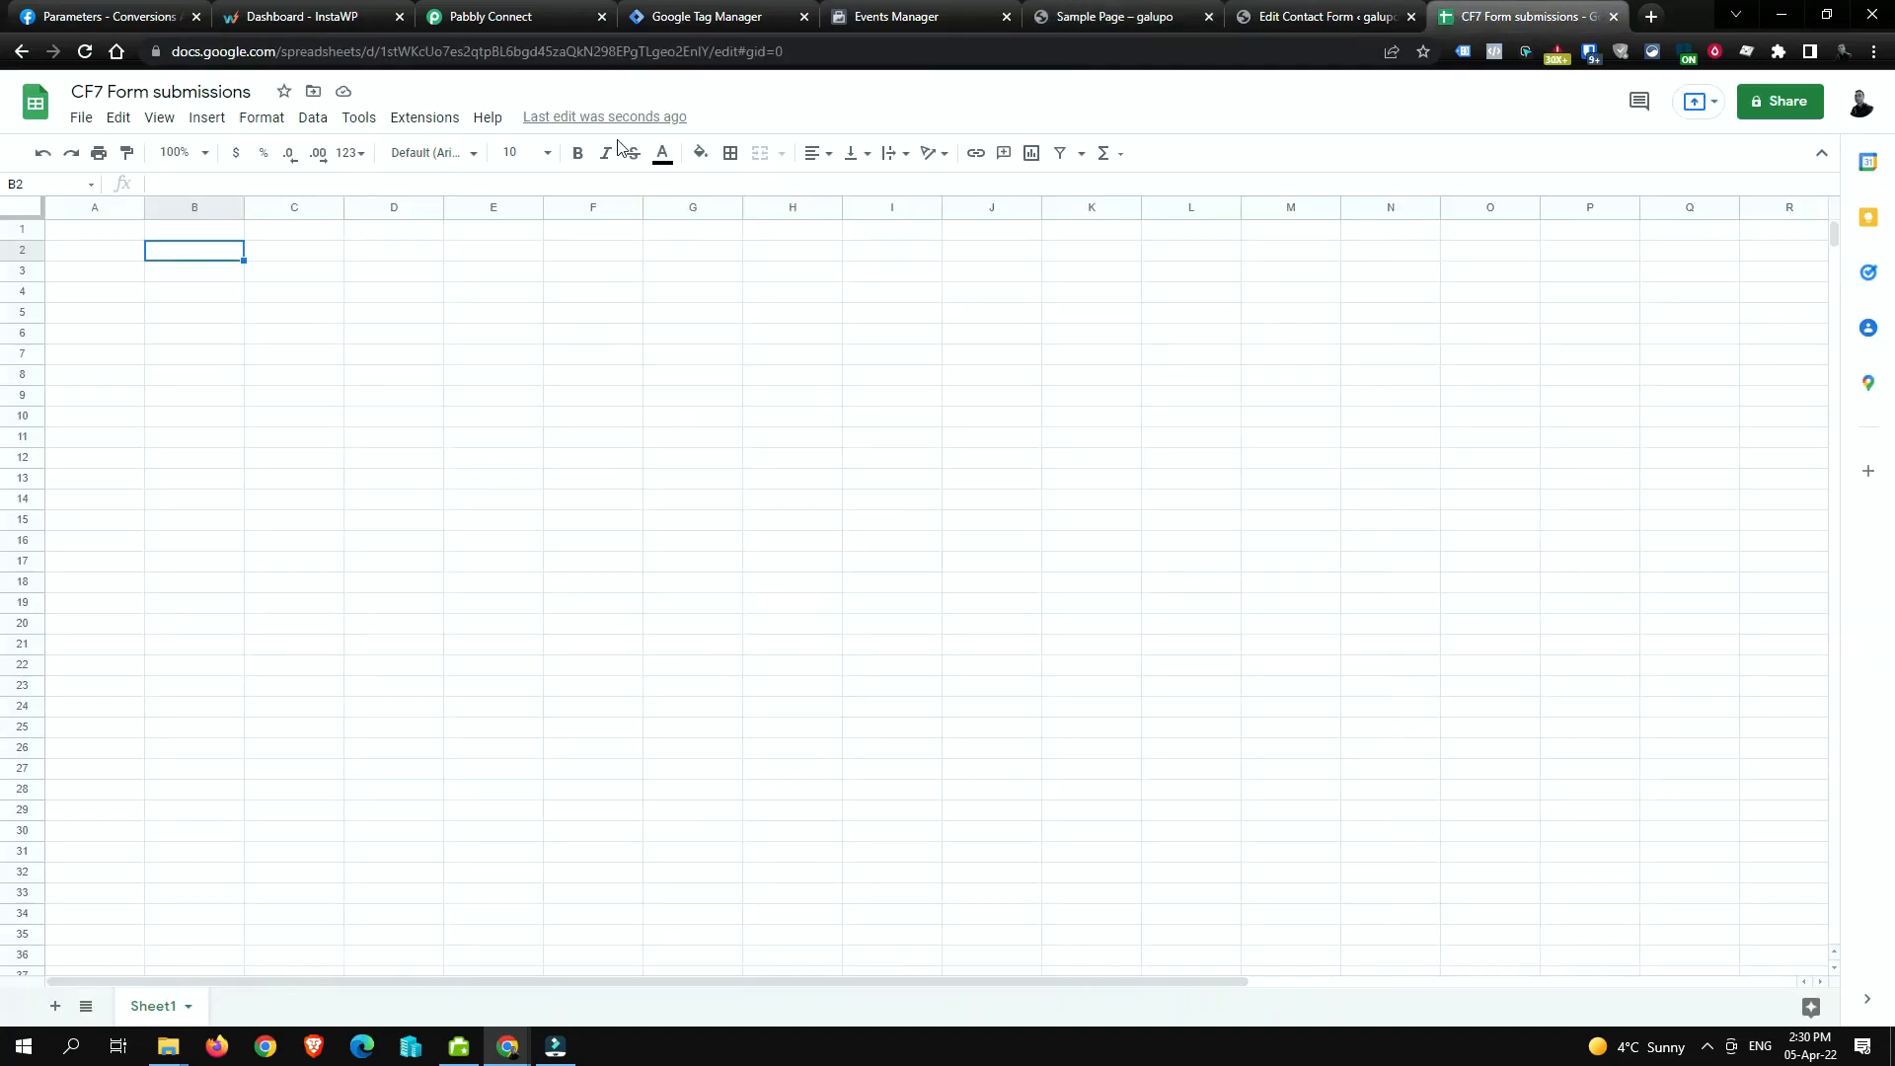
pyautogui.click(1119, 17)
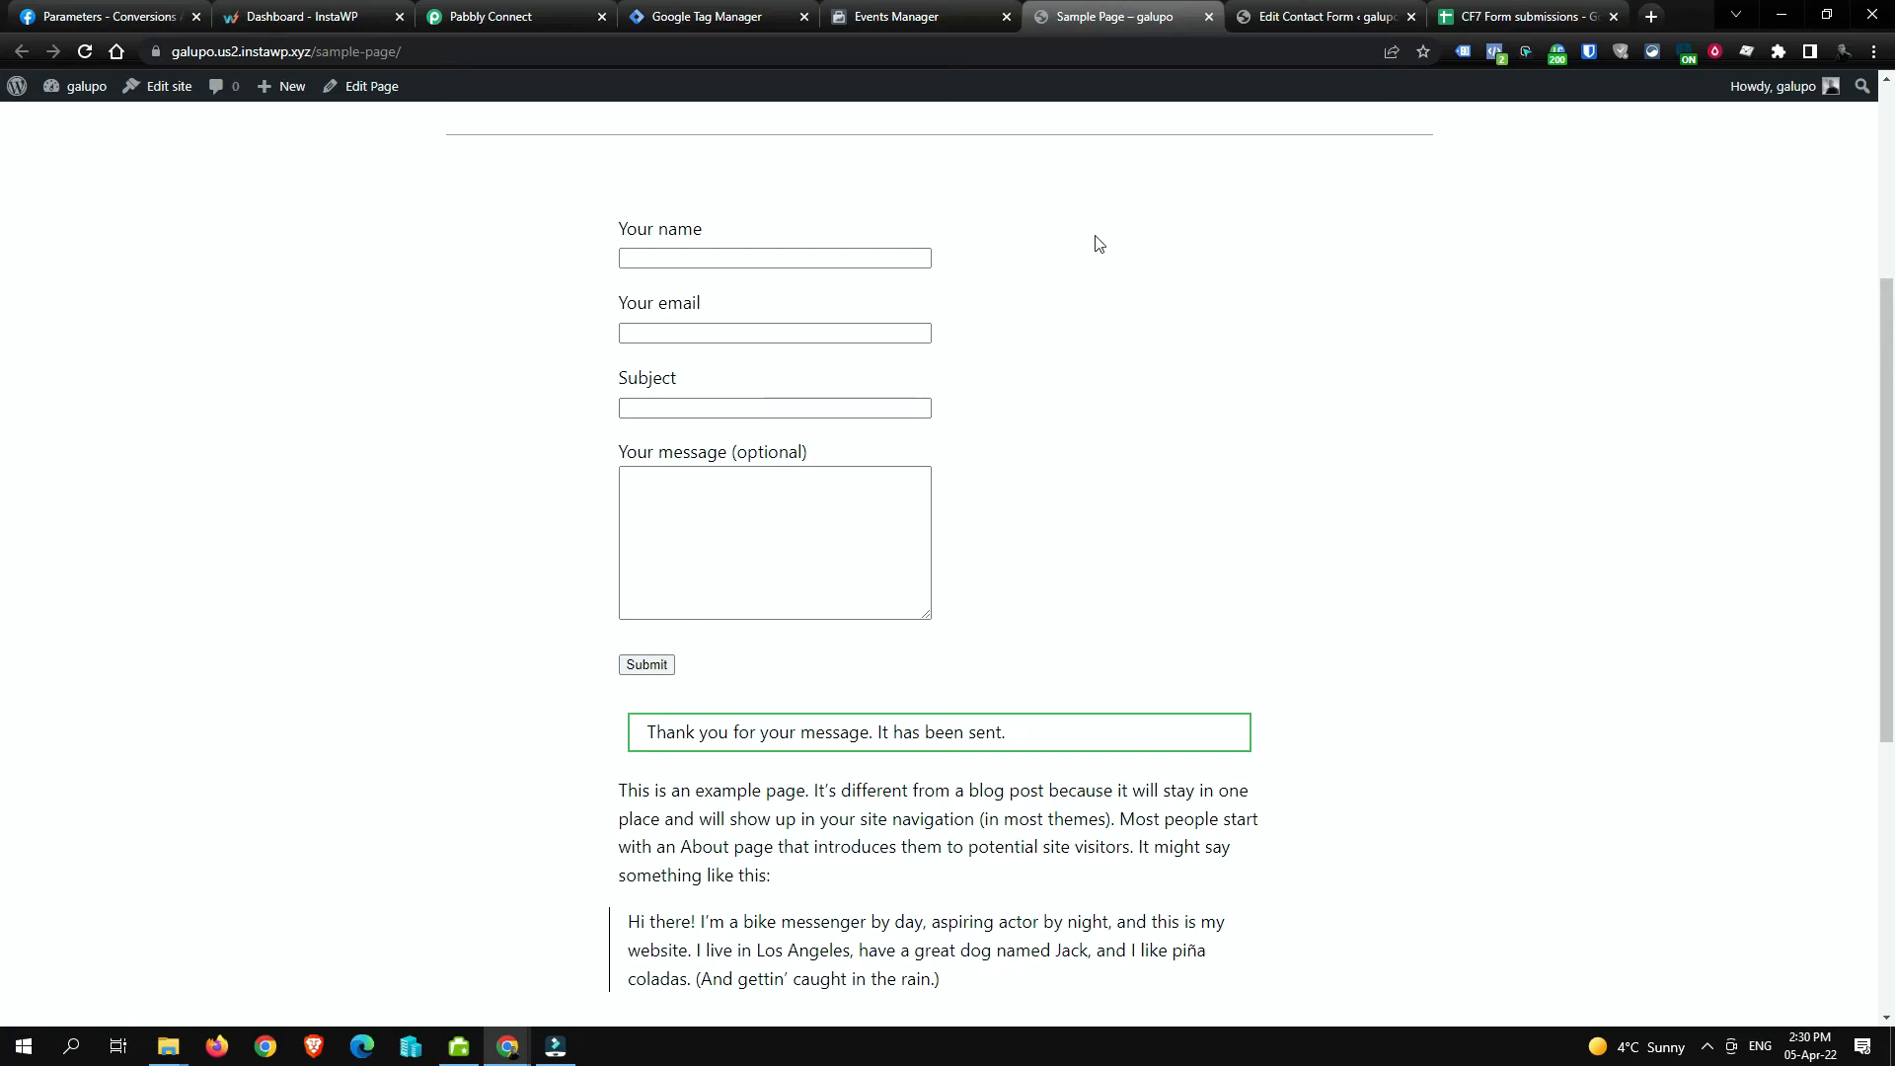
pyautogui.click(1446, 7)
# Step: Enter the headers Name, Email, Subject, Message, Visitor IP and Form ID across A1:F1
pyautogui.click(110, 237)
pyautogui.write('Name')
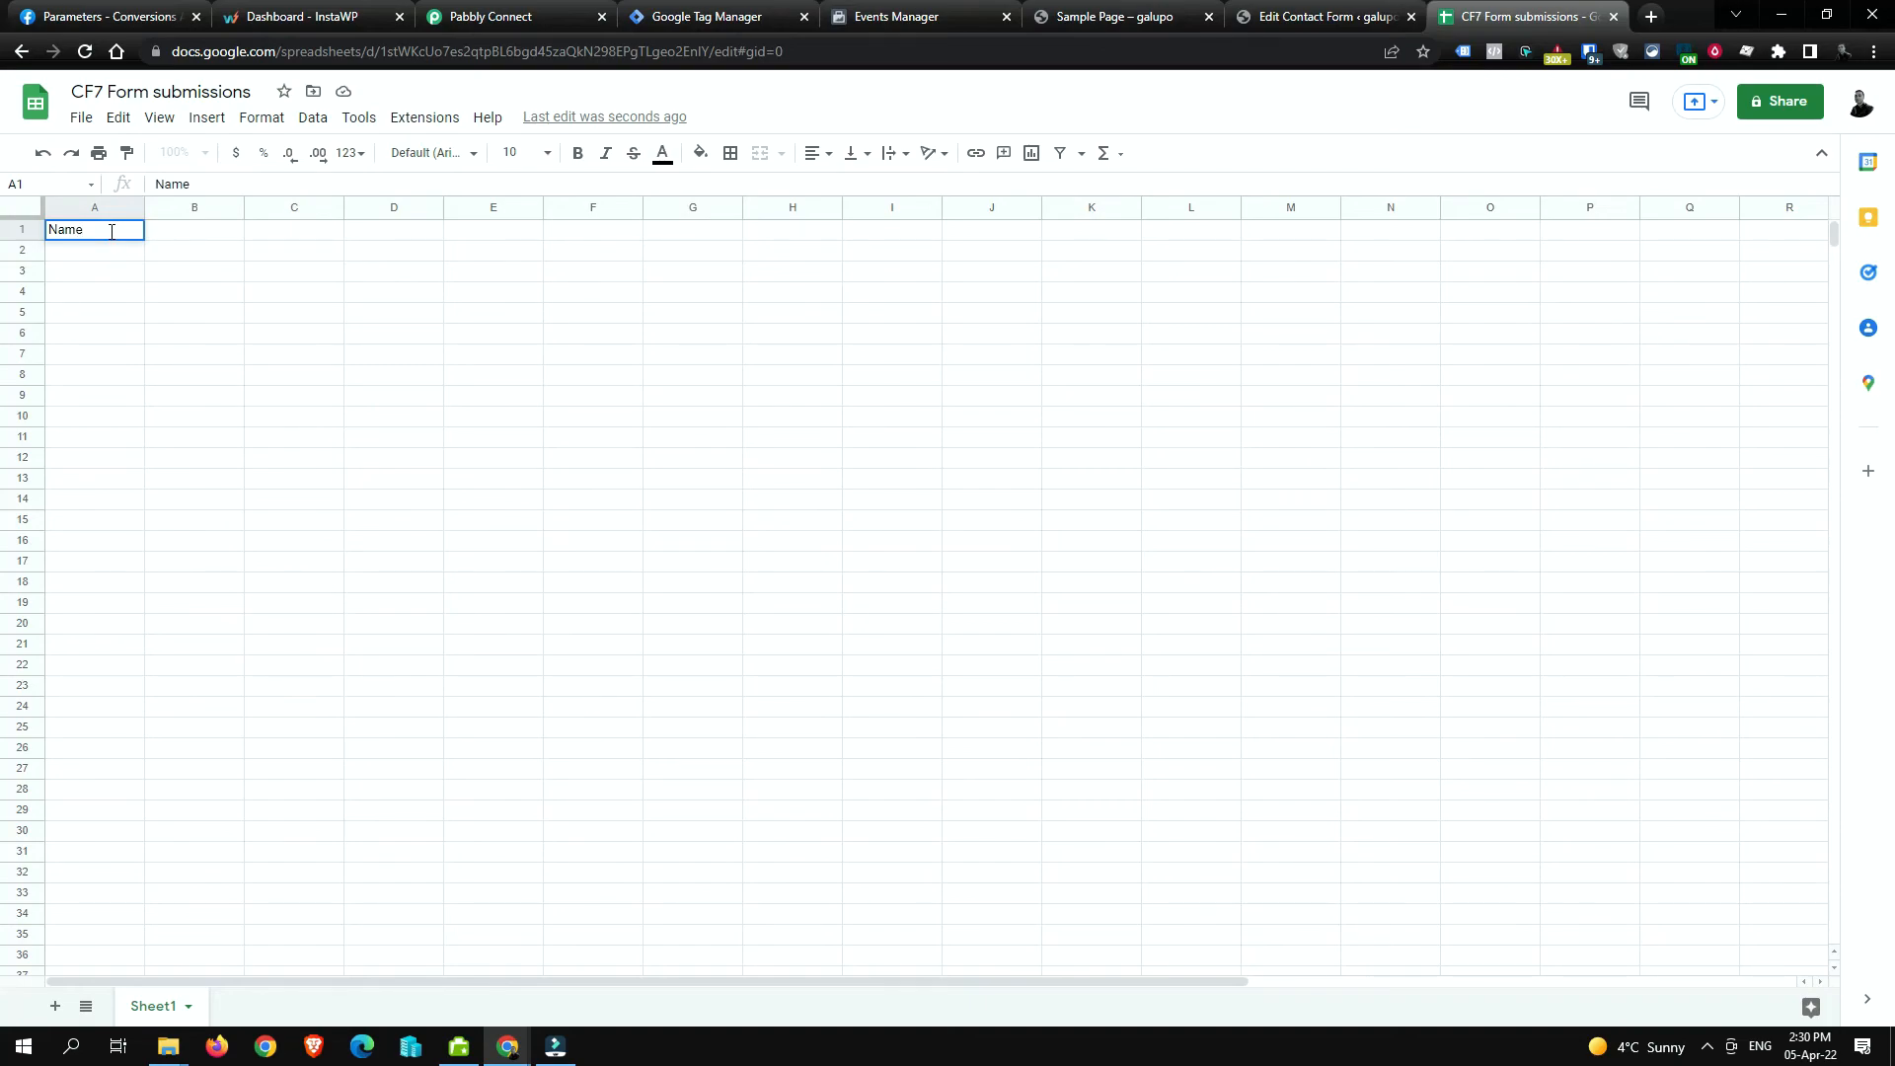
pyautogui.press('Tab')
pyautogui.write('Email')
pyautogui.press('Tab')
pyautogui.write('Subject')
pyautogui.press('Tab')
pyautogui.write('Message')
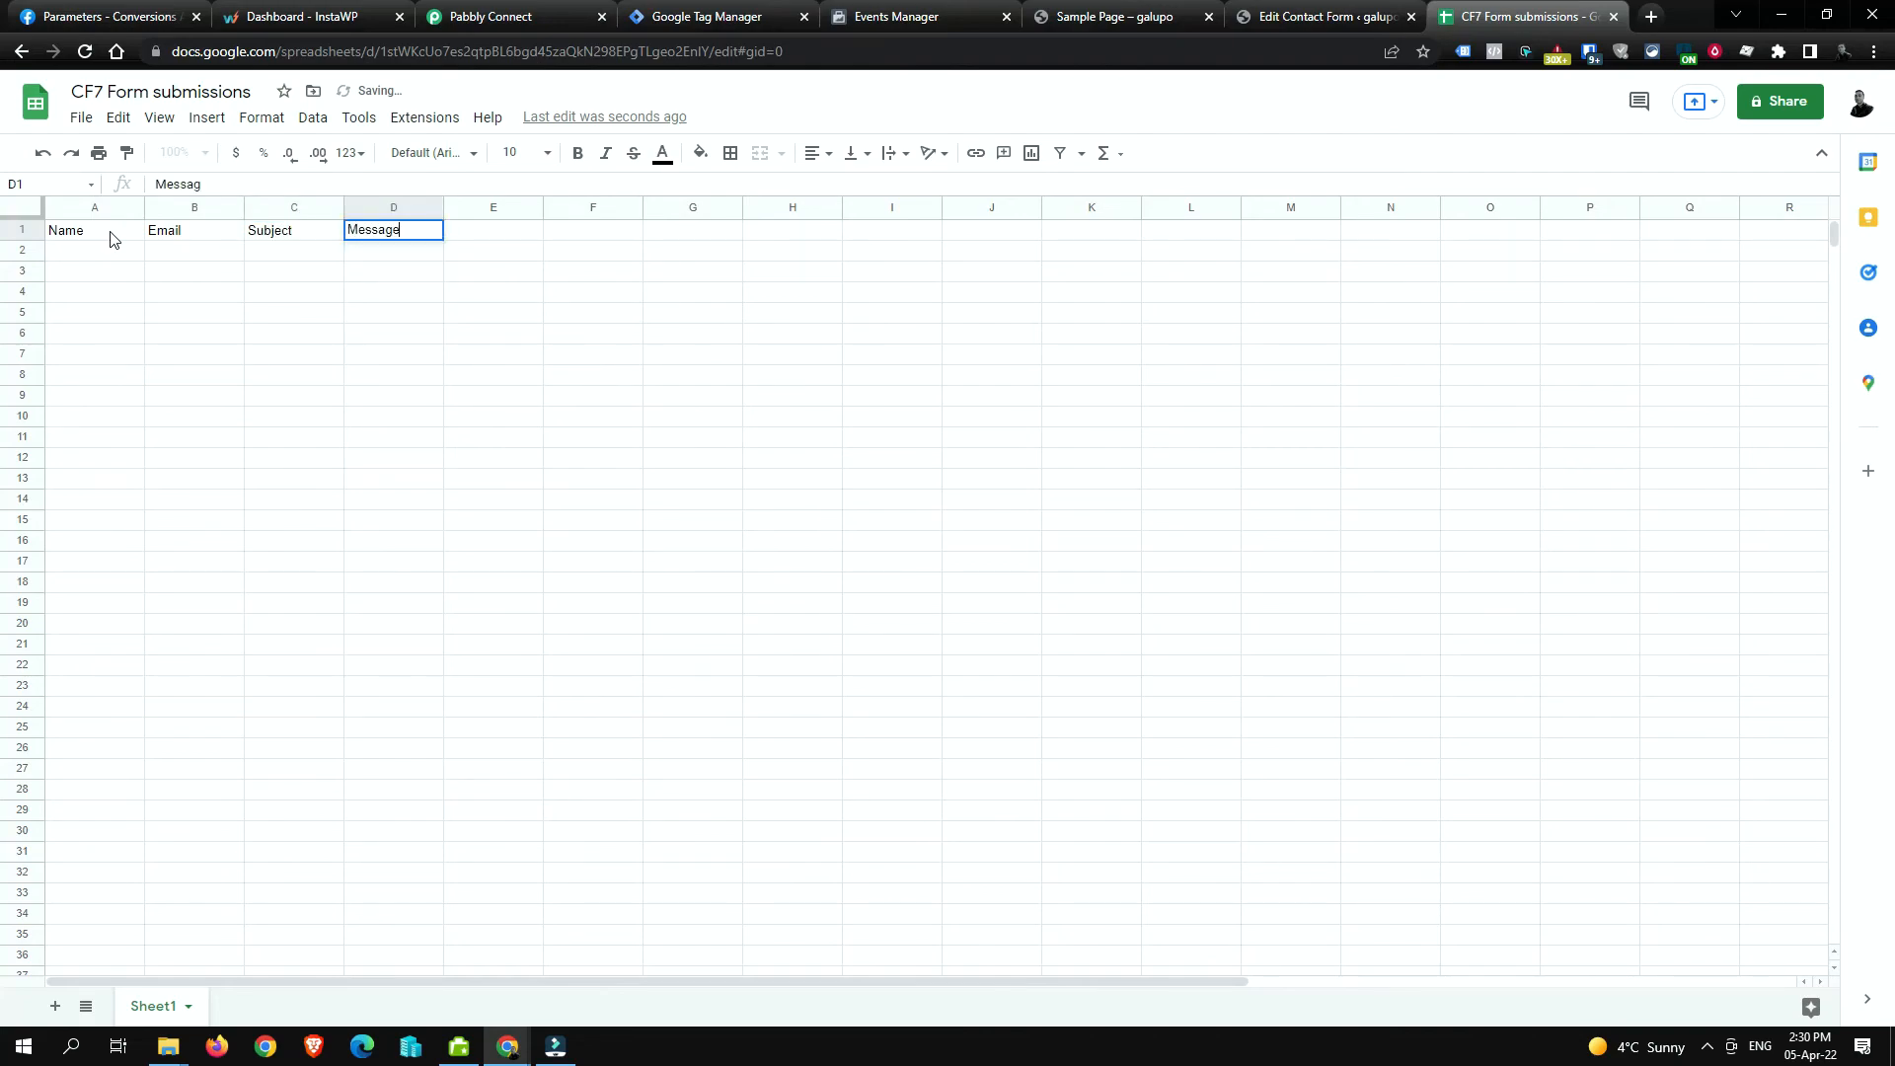
pyautogui.press('Tab')
pyautogui.write('Visitor IP')
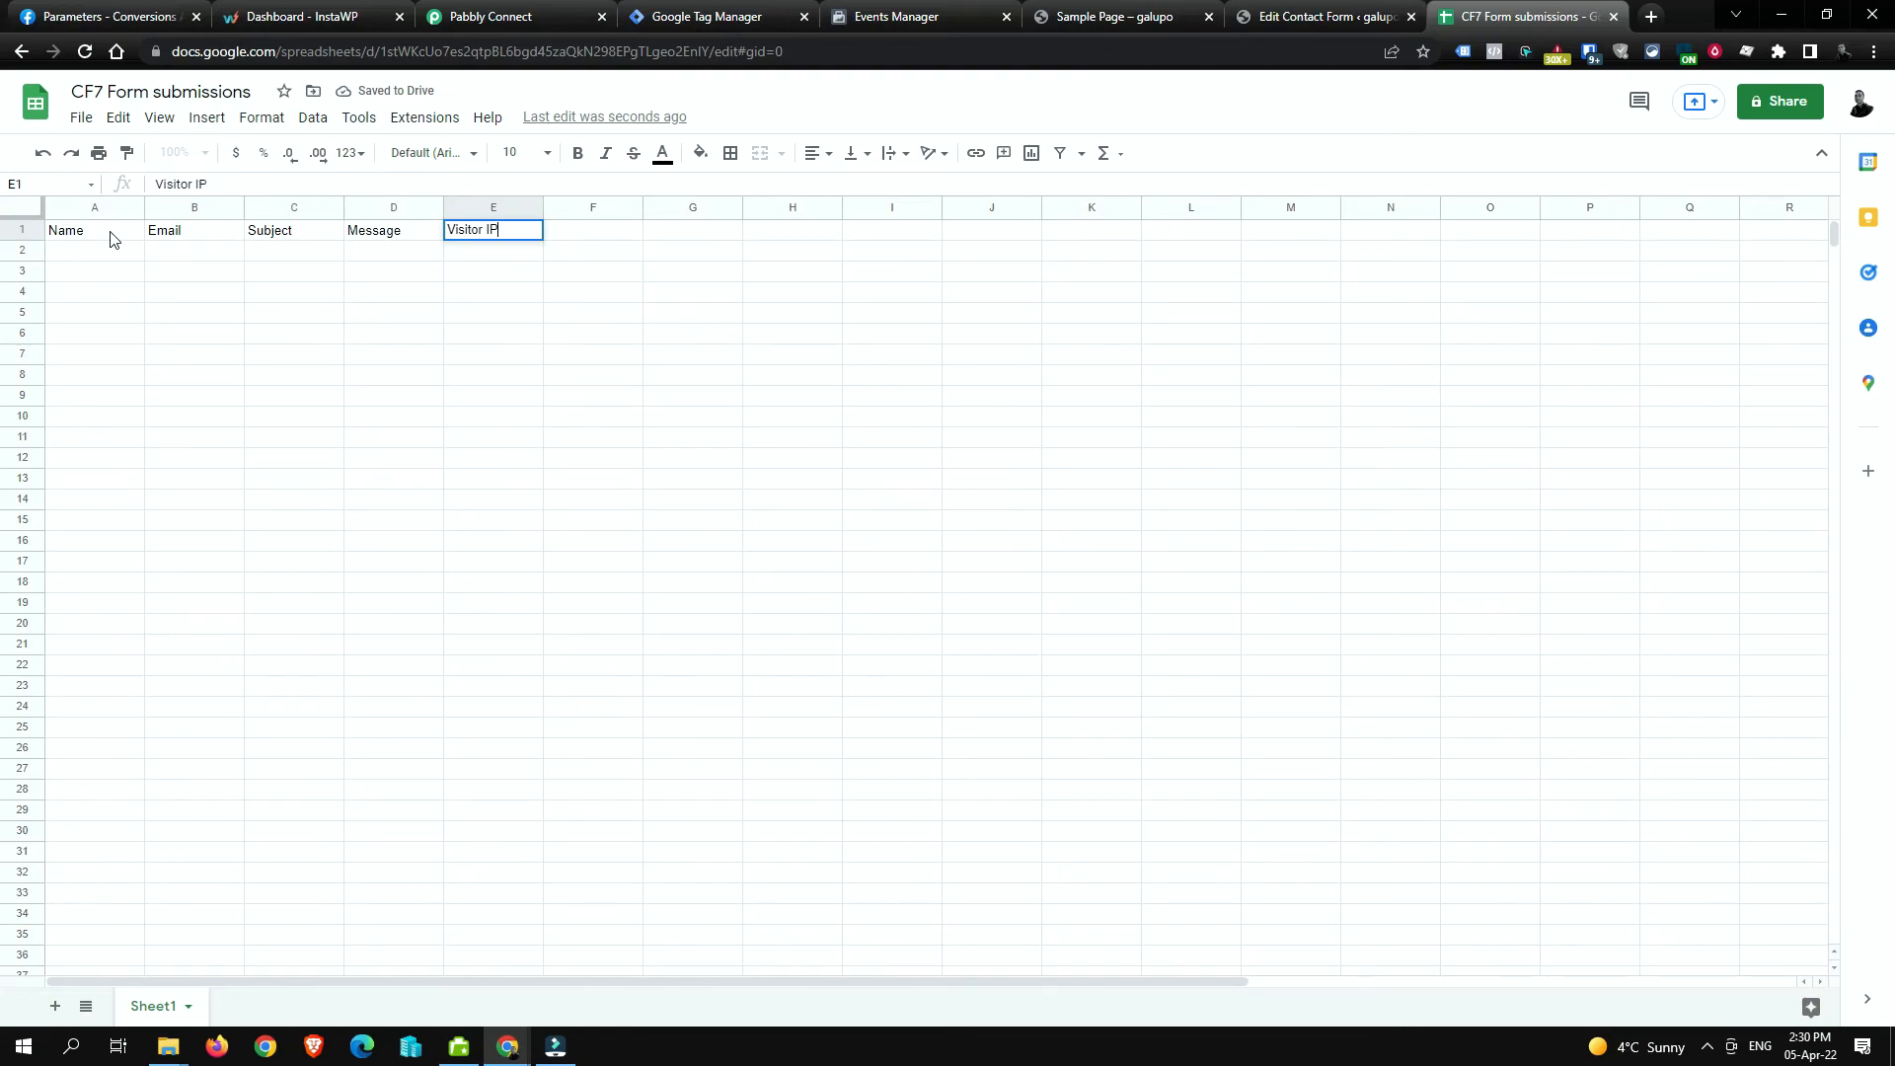
pyautogui.press('Tab')
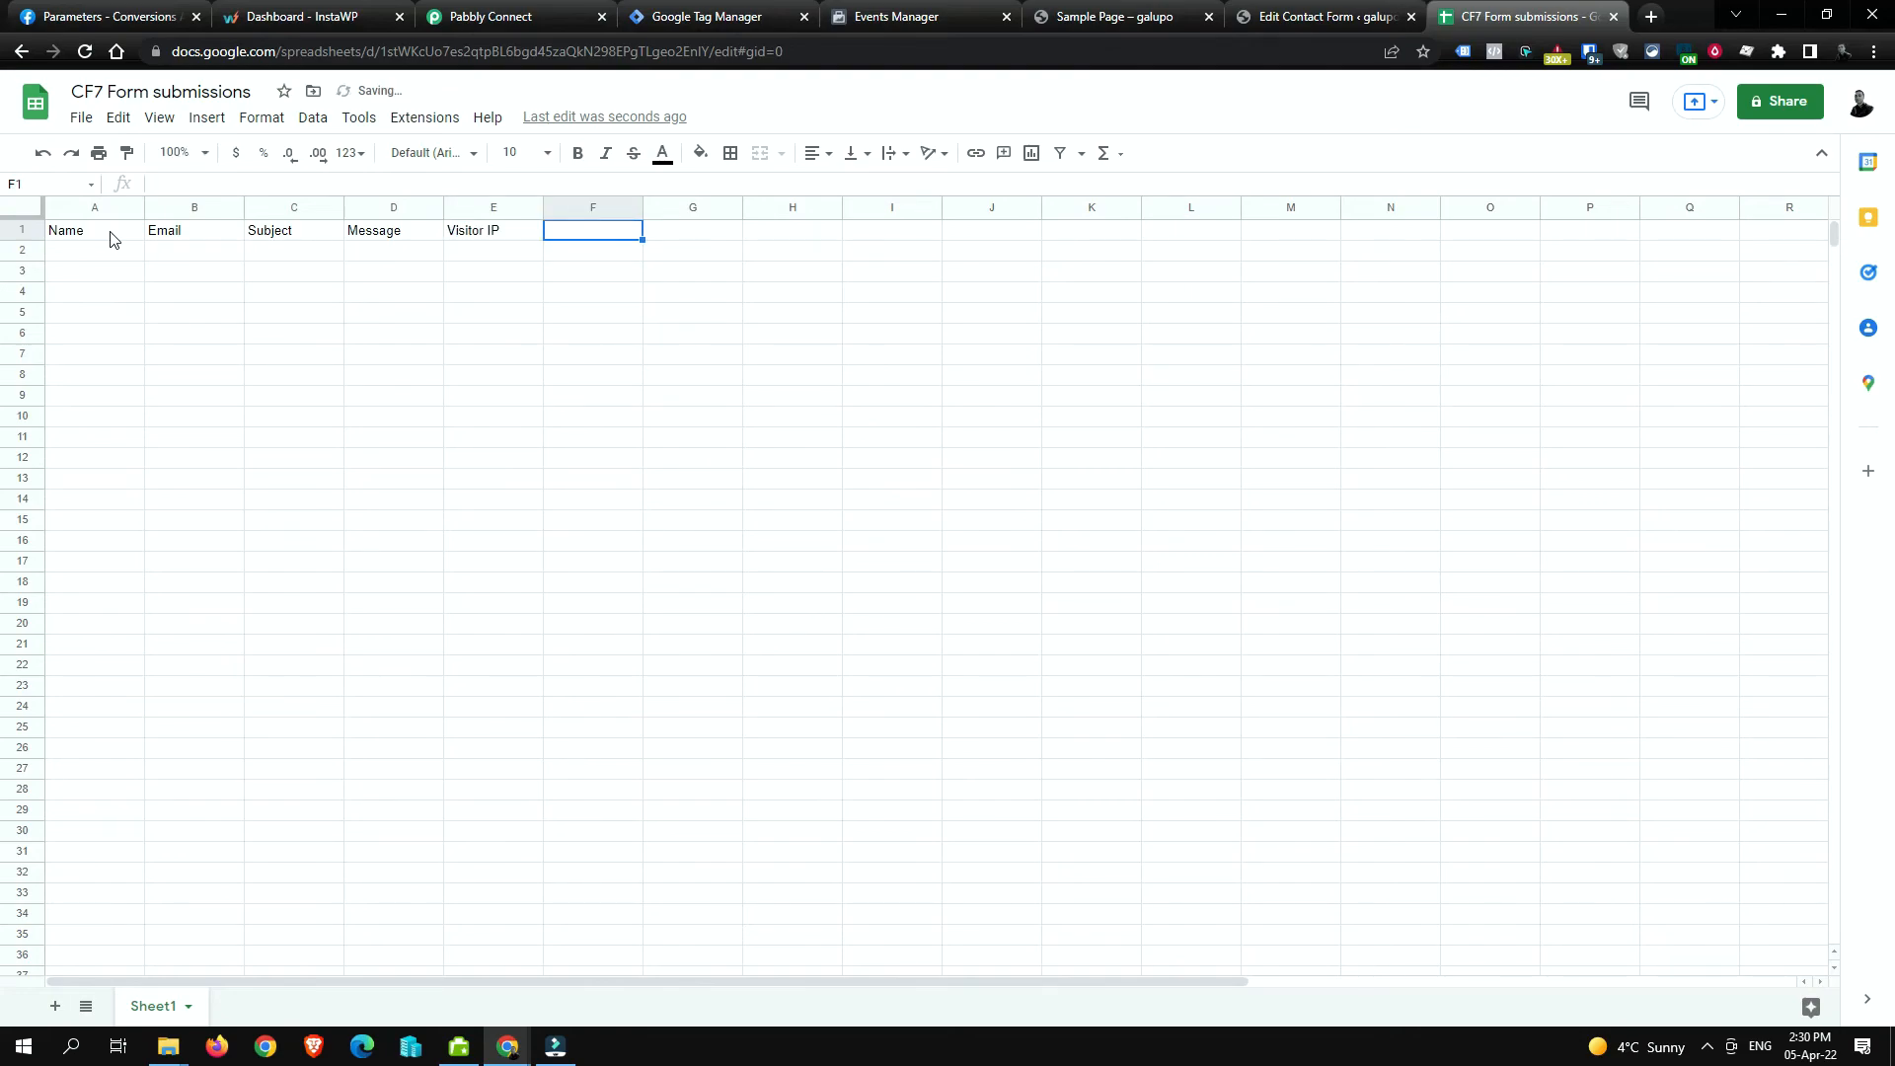
pyautogui.write('Form ID')
pyautogui.press('Tab')
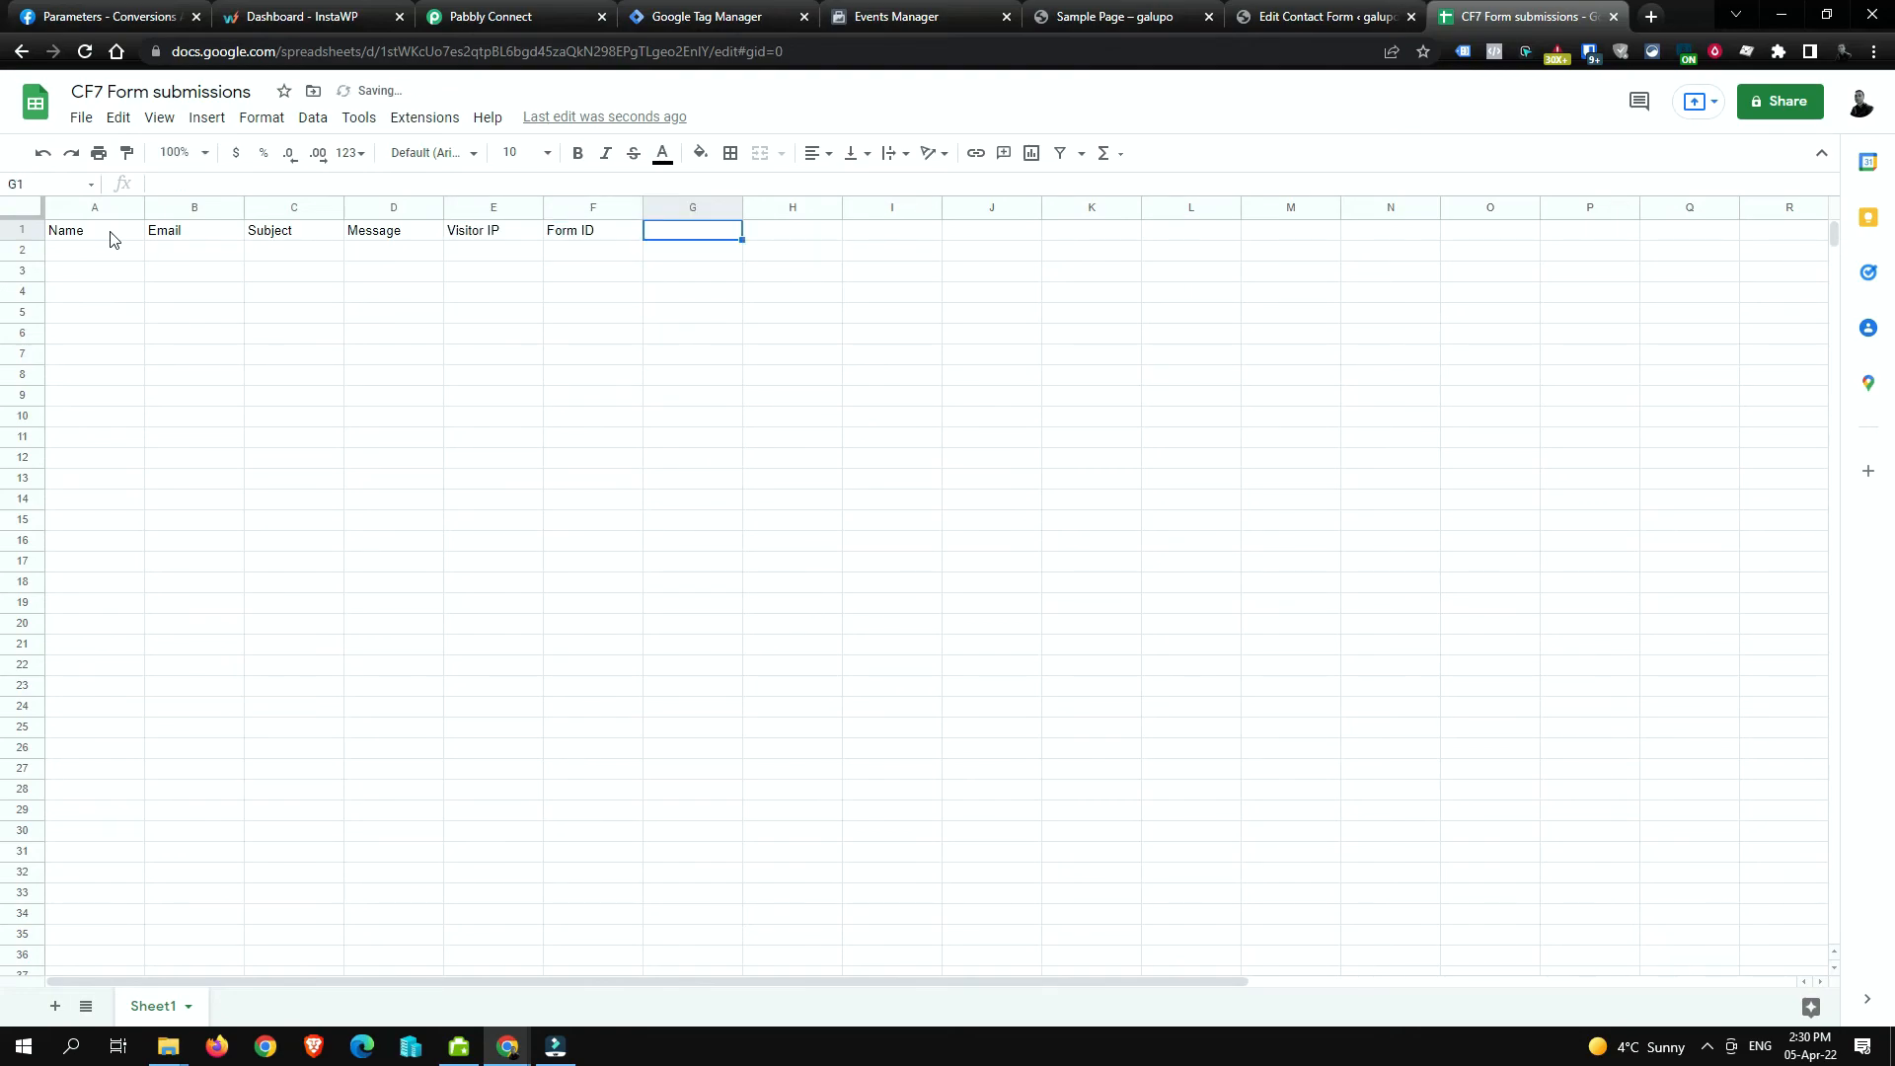
# Step: Make the A1:F1 header row bold
pyautogui.click(111, 239)
pyautogui.keyDown('shift'); pyautogui.click(568, 231); pyautogui.keyUp('shift')
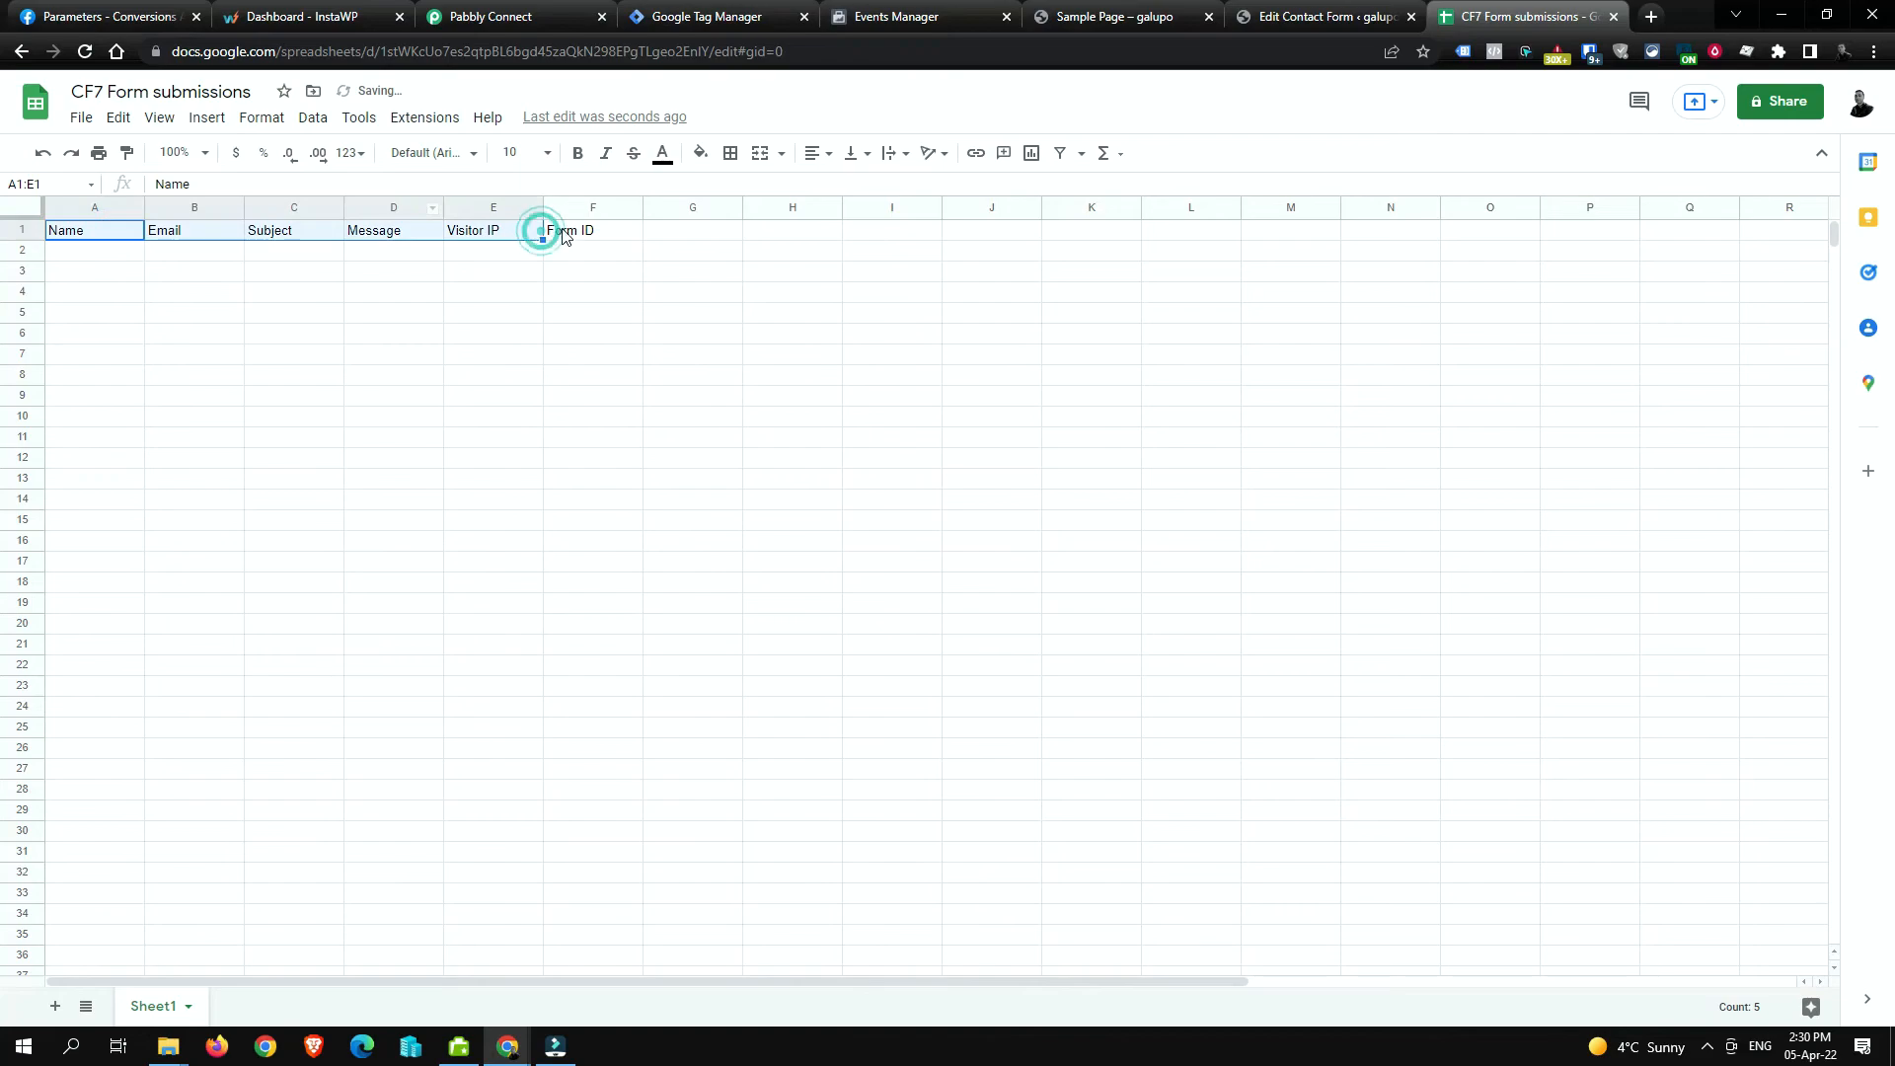
pyautogui.hotkey('ctrl', 'b')
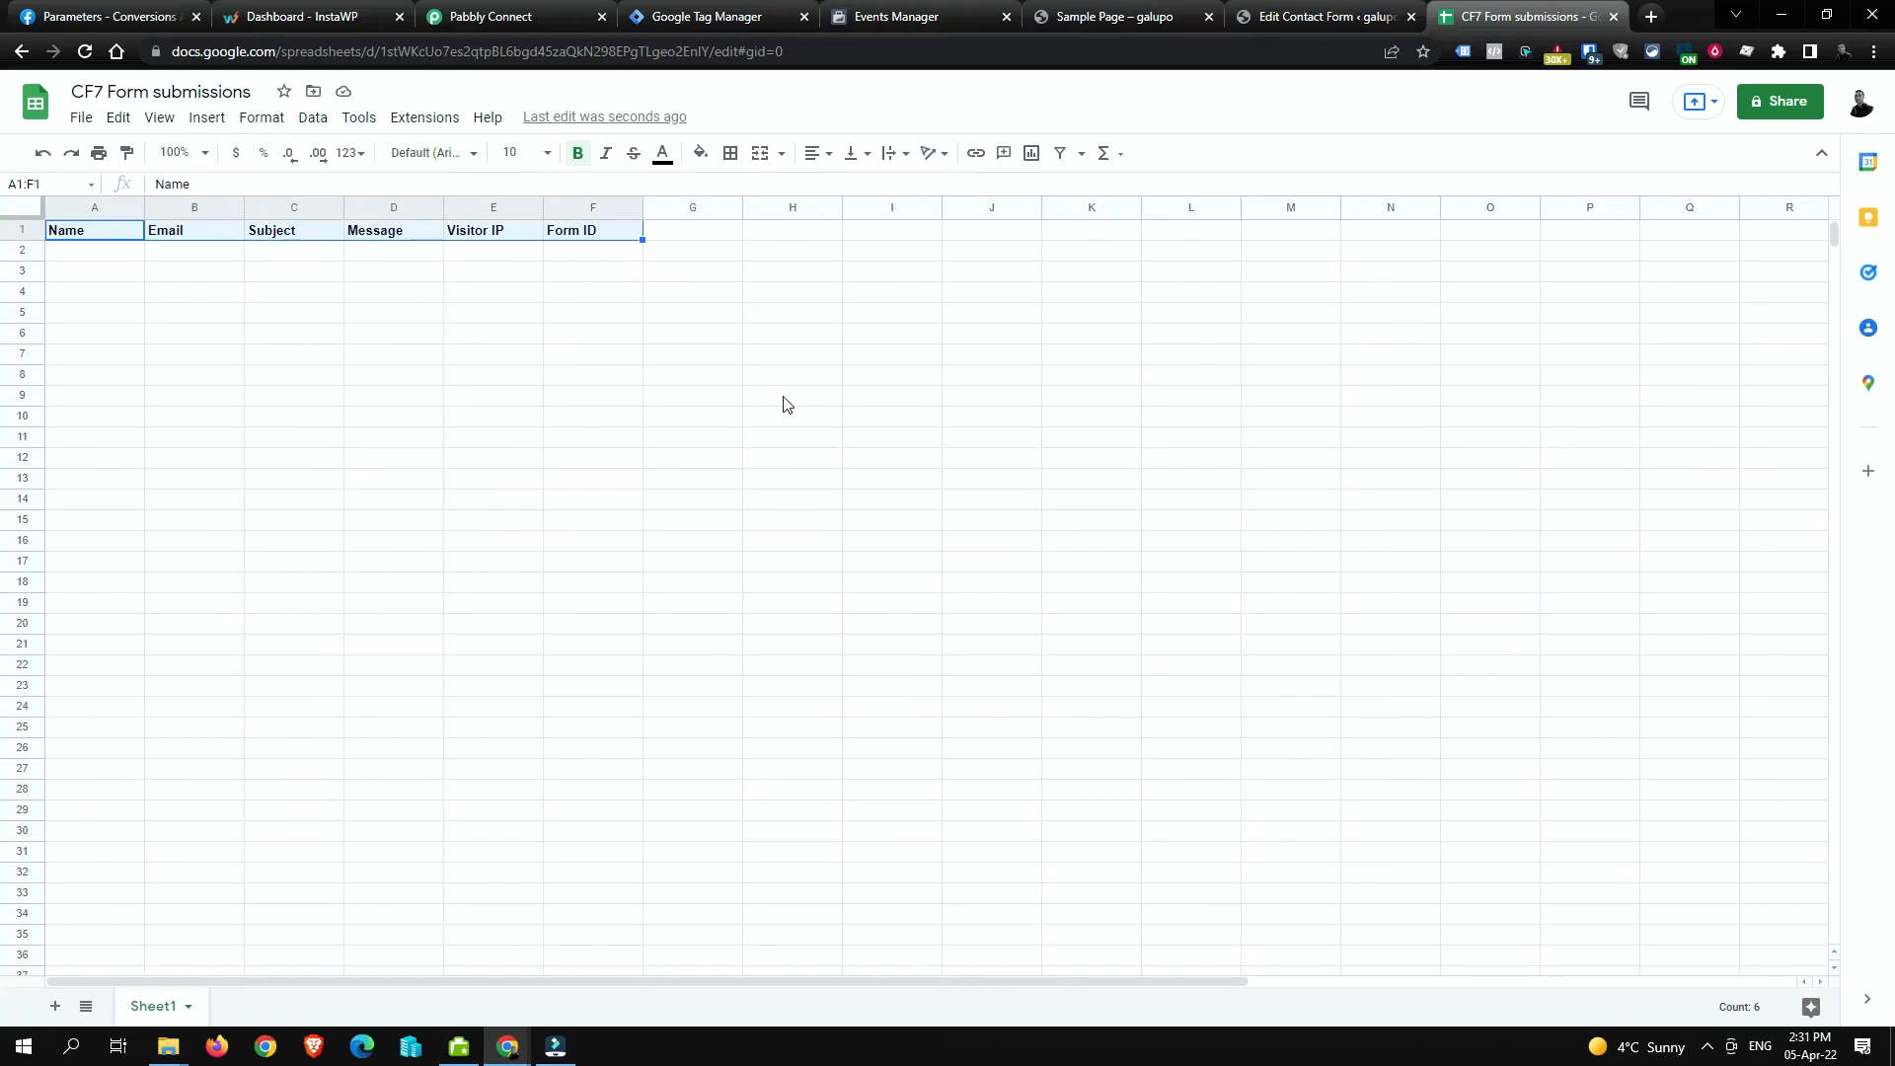
# Step: Glance over the GTM tags and the Pabbly workflow mapping, then return to the spreadsheet
pyautogui.click(754, 20)
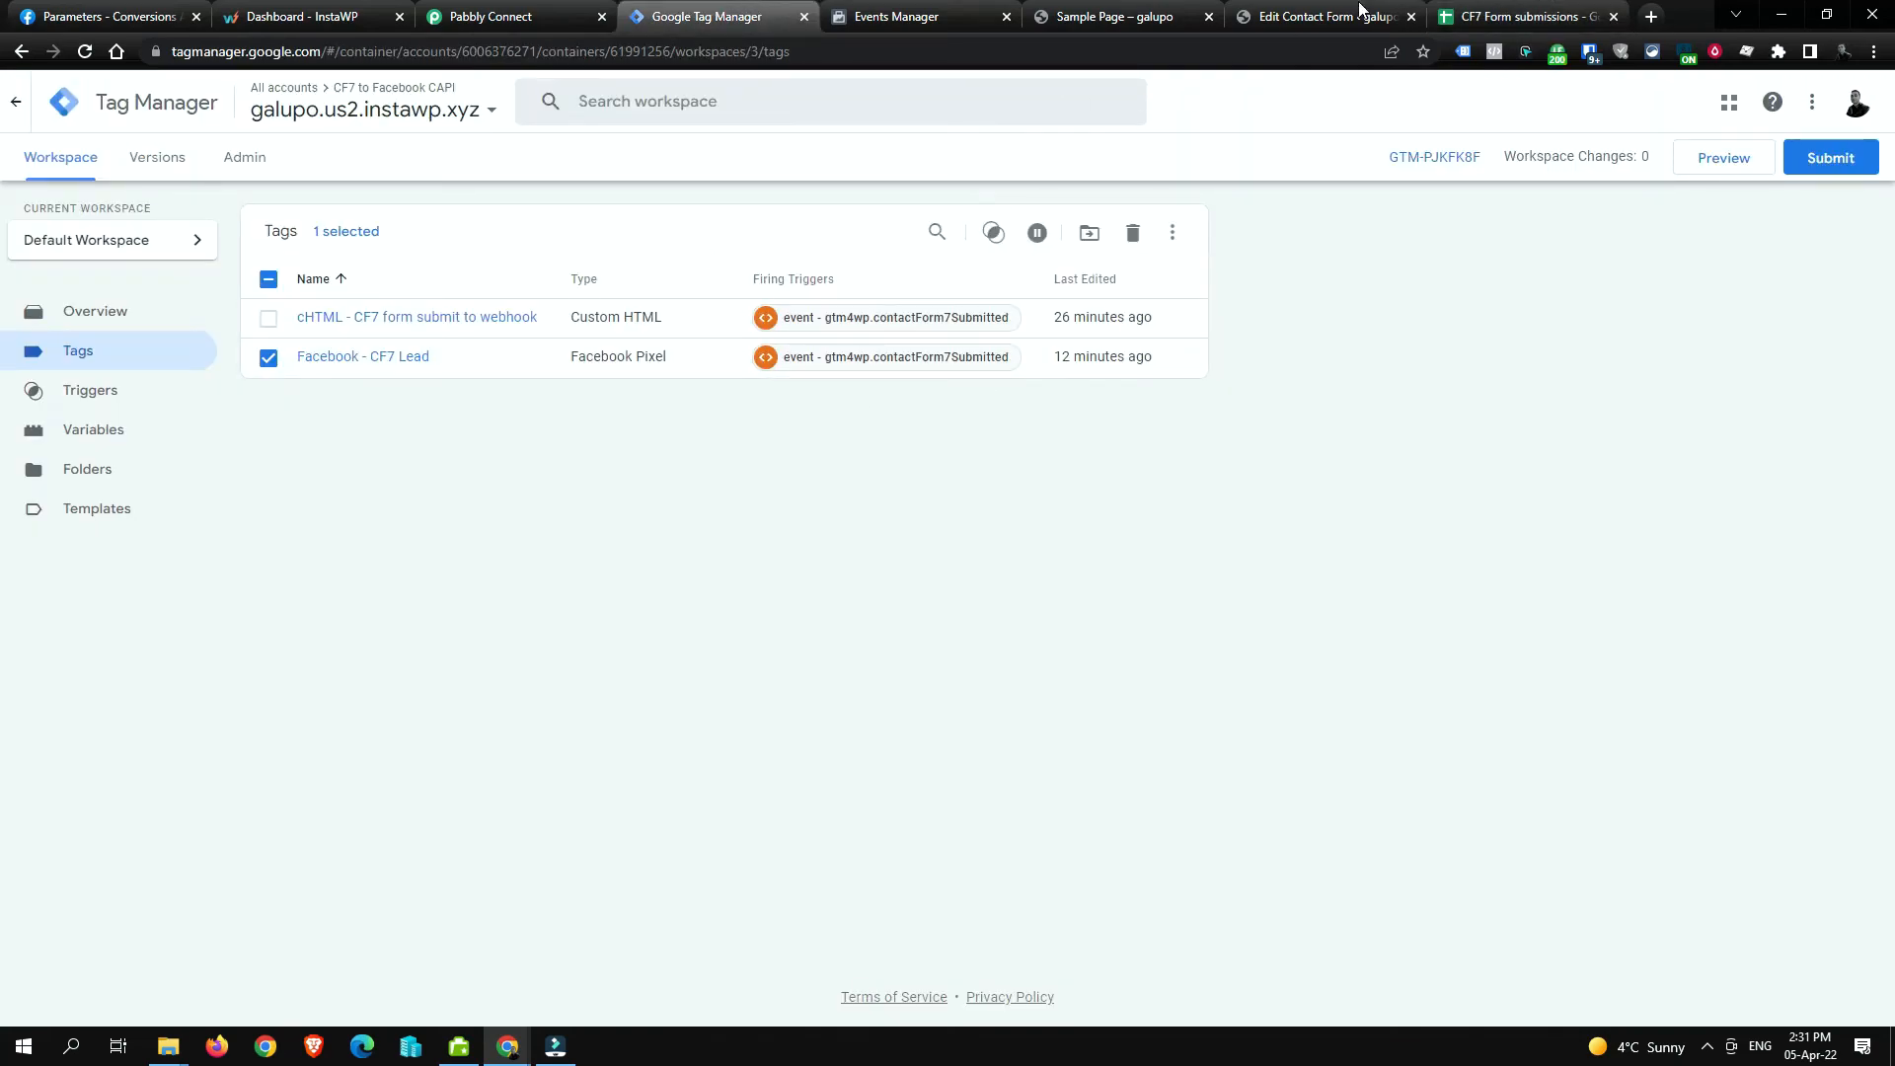
pyautogui.click(1485, 13)
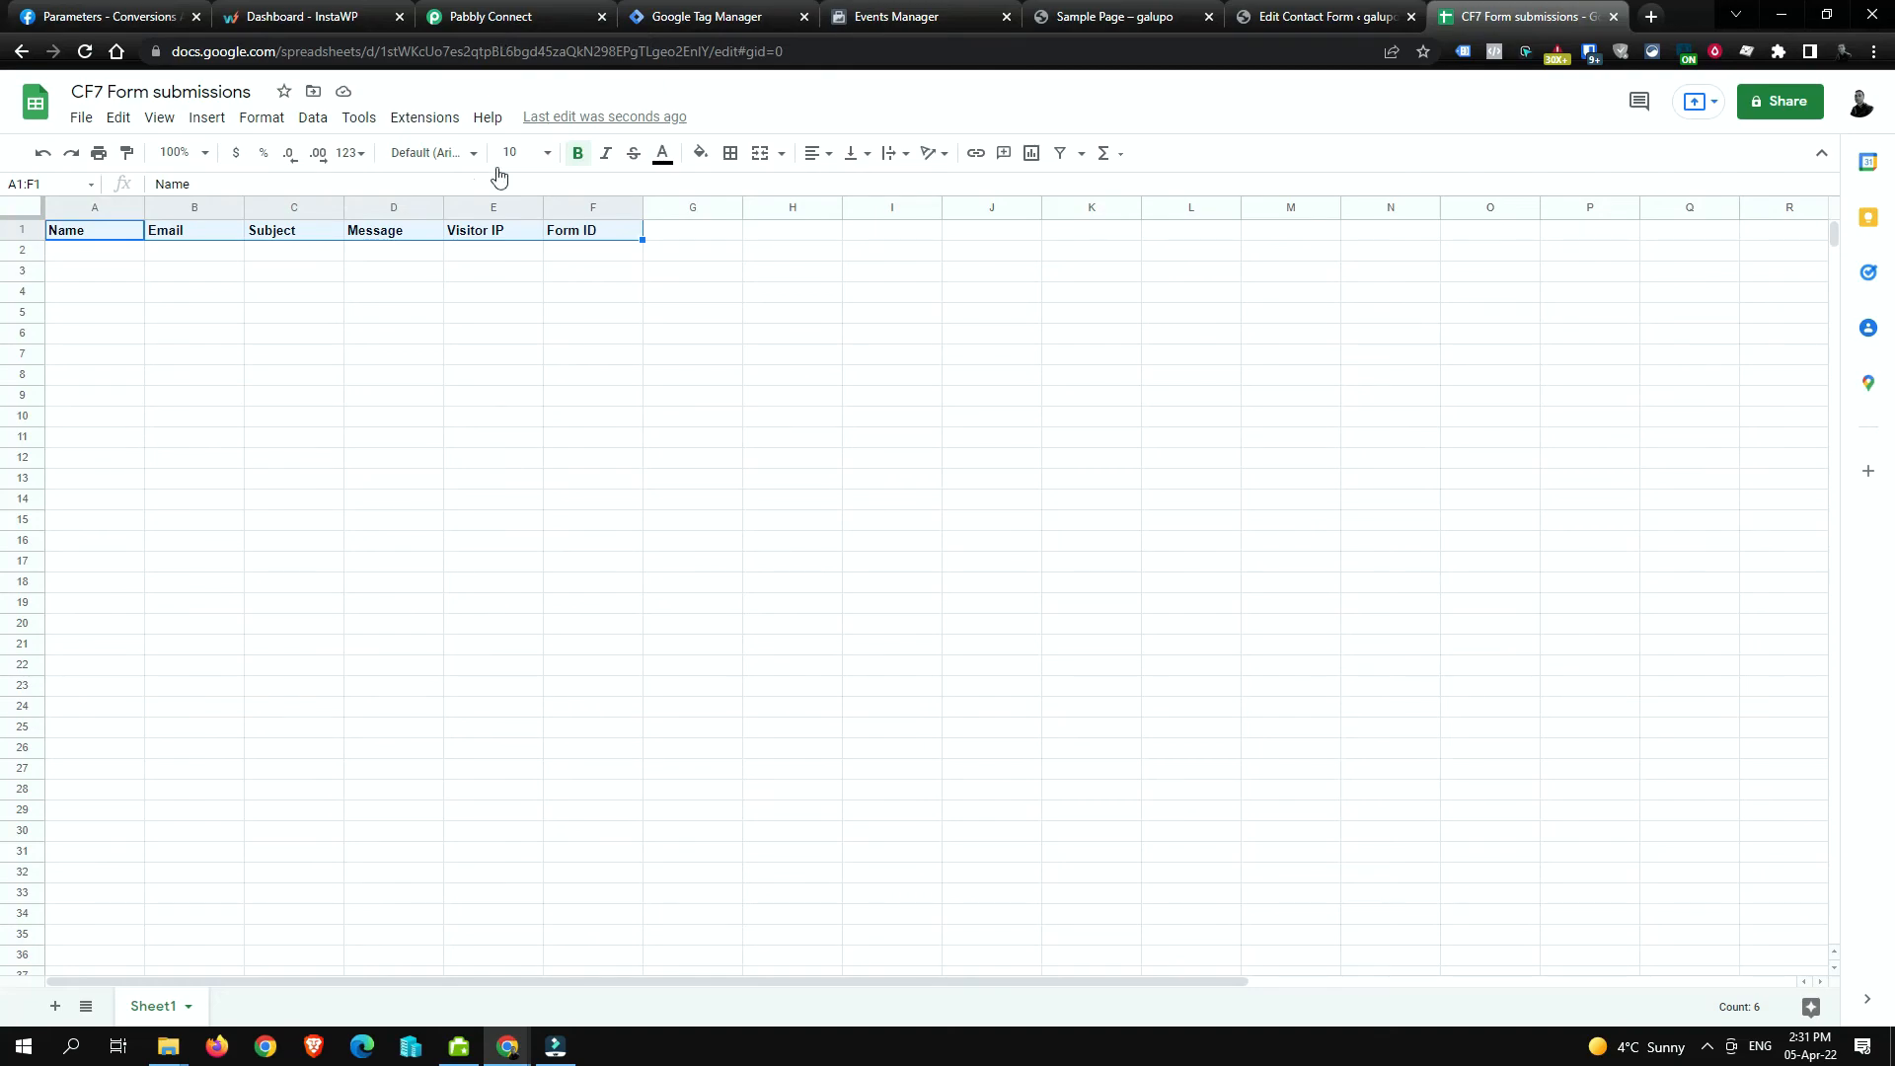
pyautogui.click(475, 313)
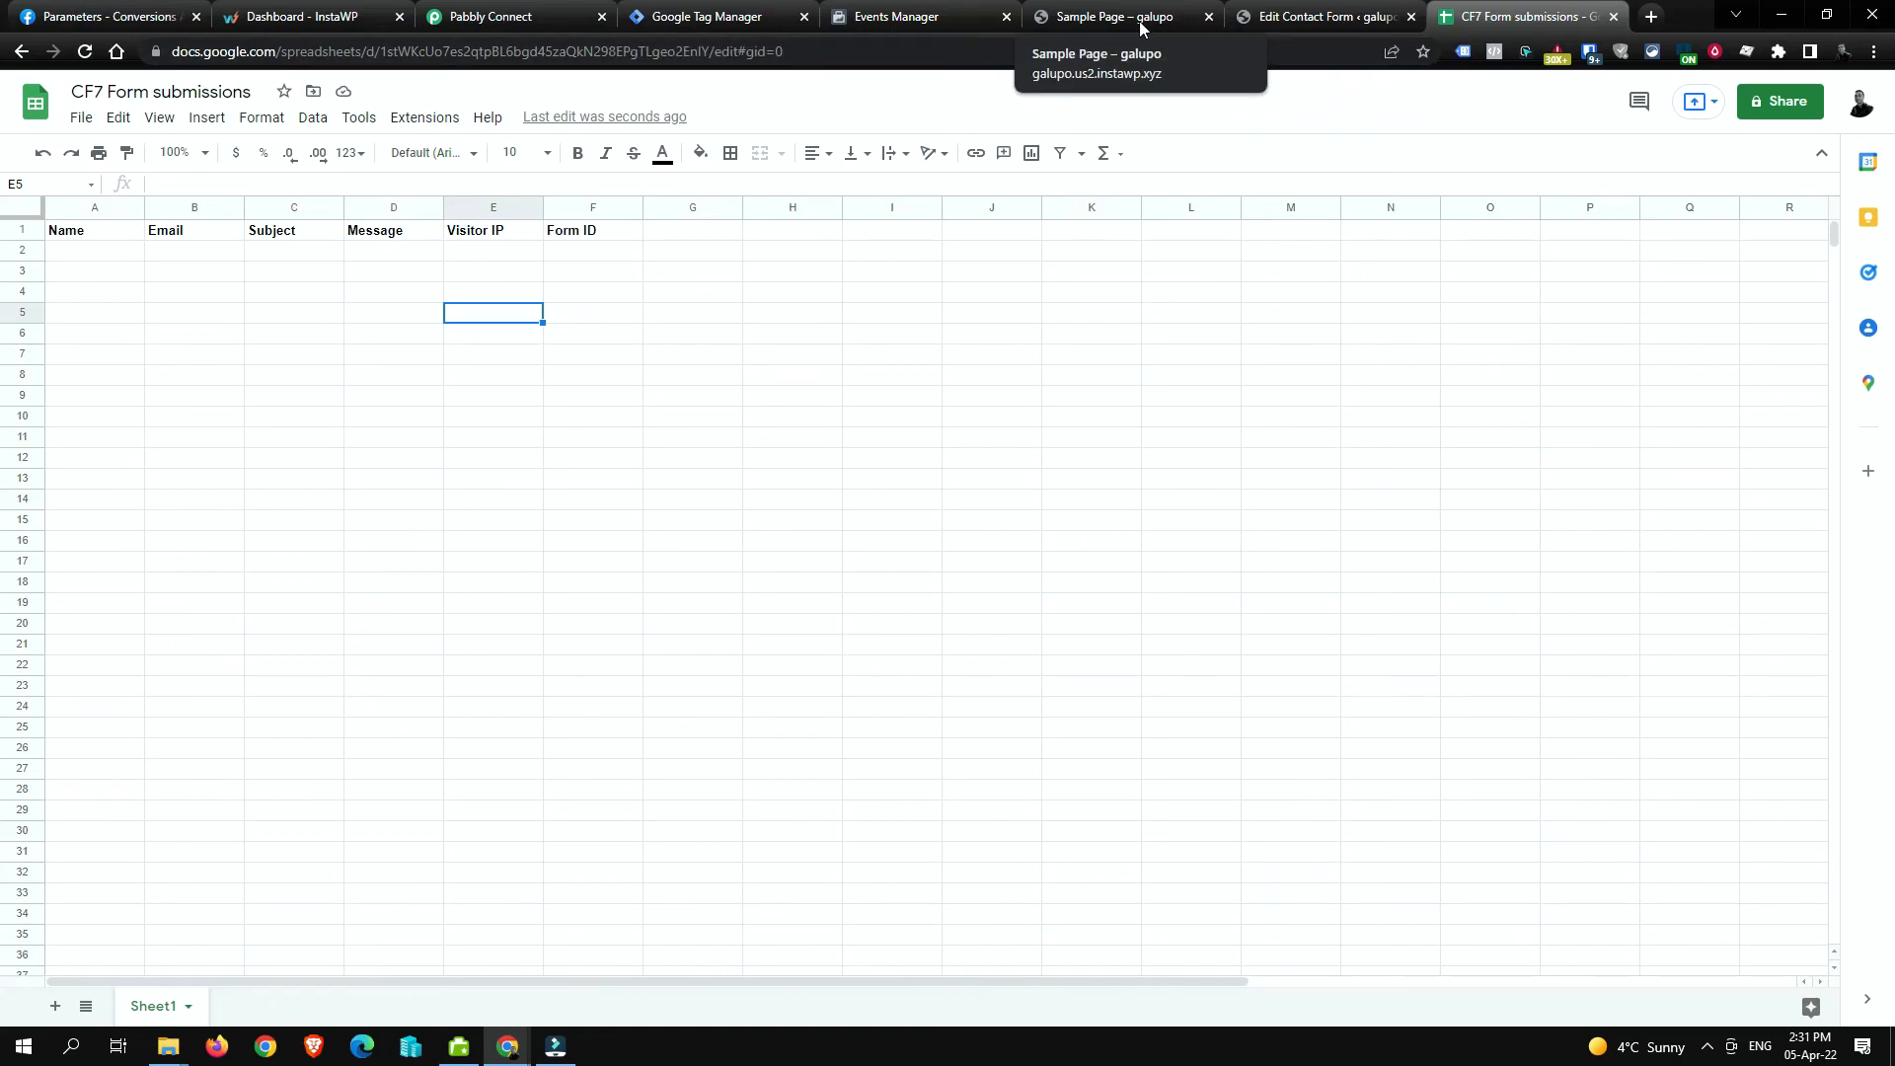
pyautogui.click(105, 257)
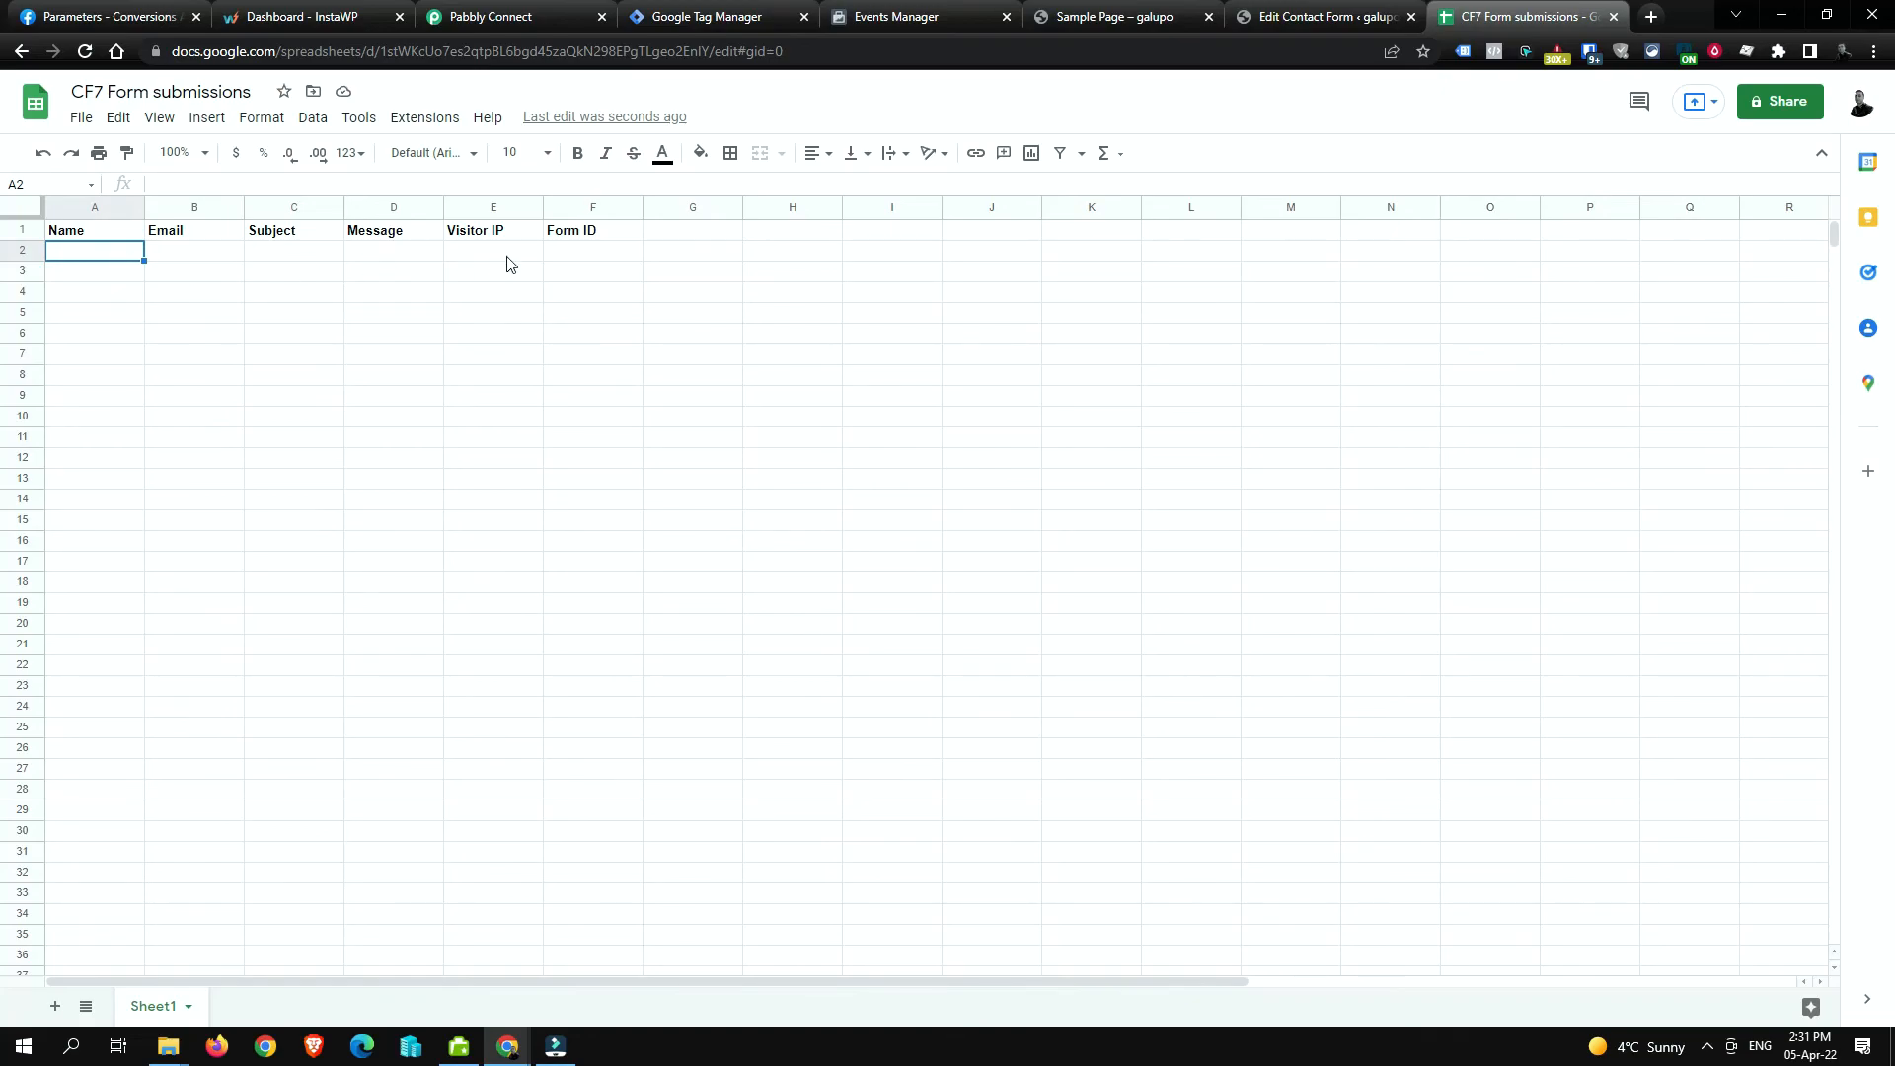
pyautogui.click(511, 17)
pyautogui.scroll(-5, 696, 434)
pyautogui.scroll(-20, 696, 434)
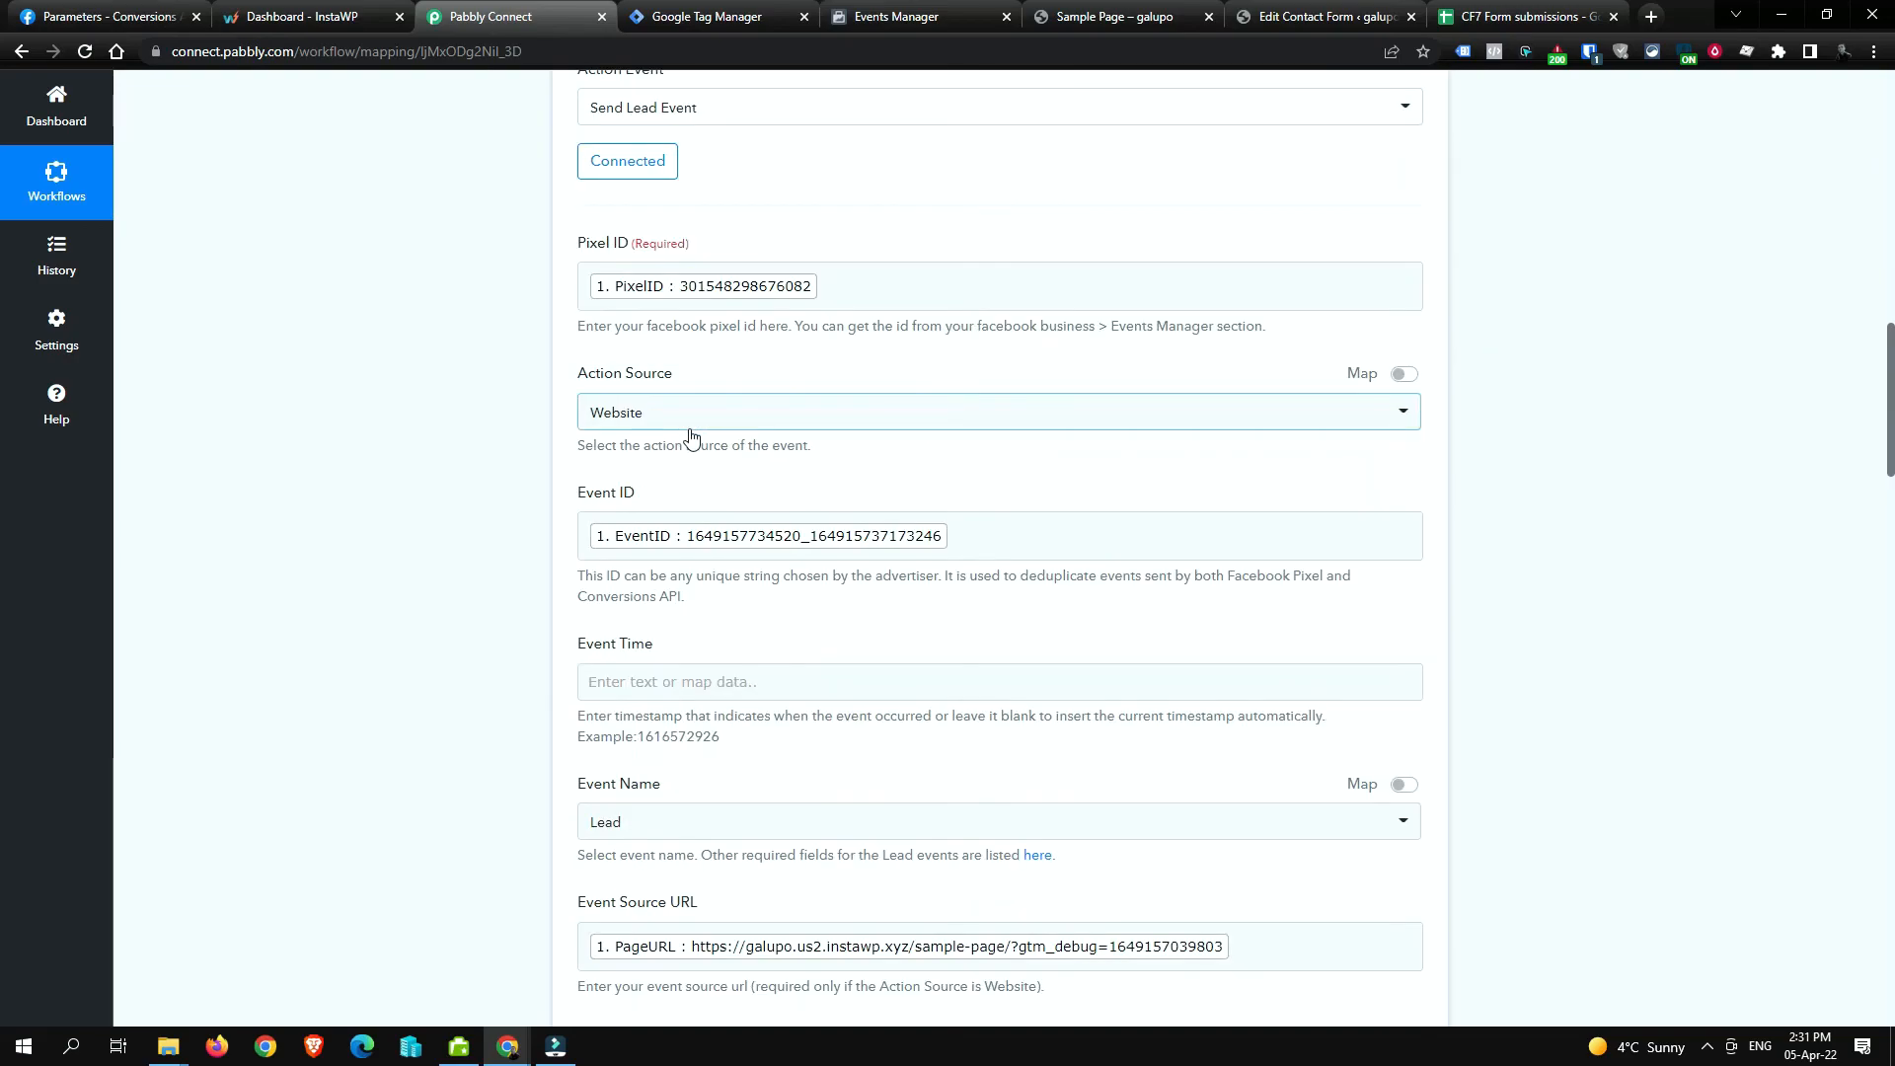
pyautogui.scroll(-5, 626, 304)
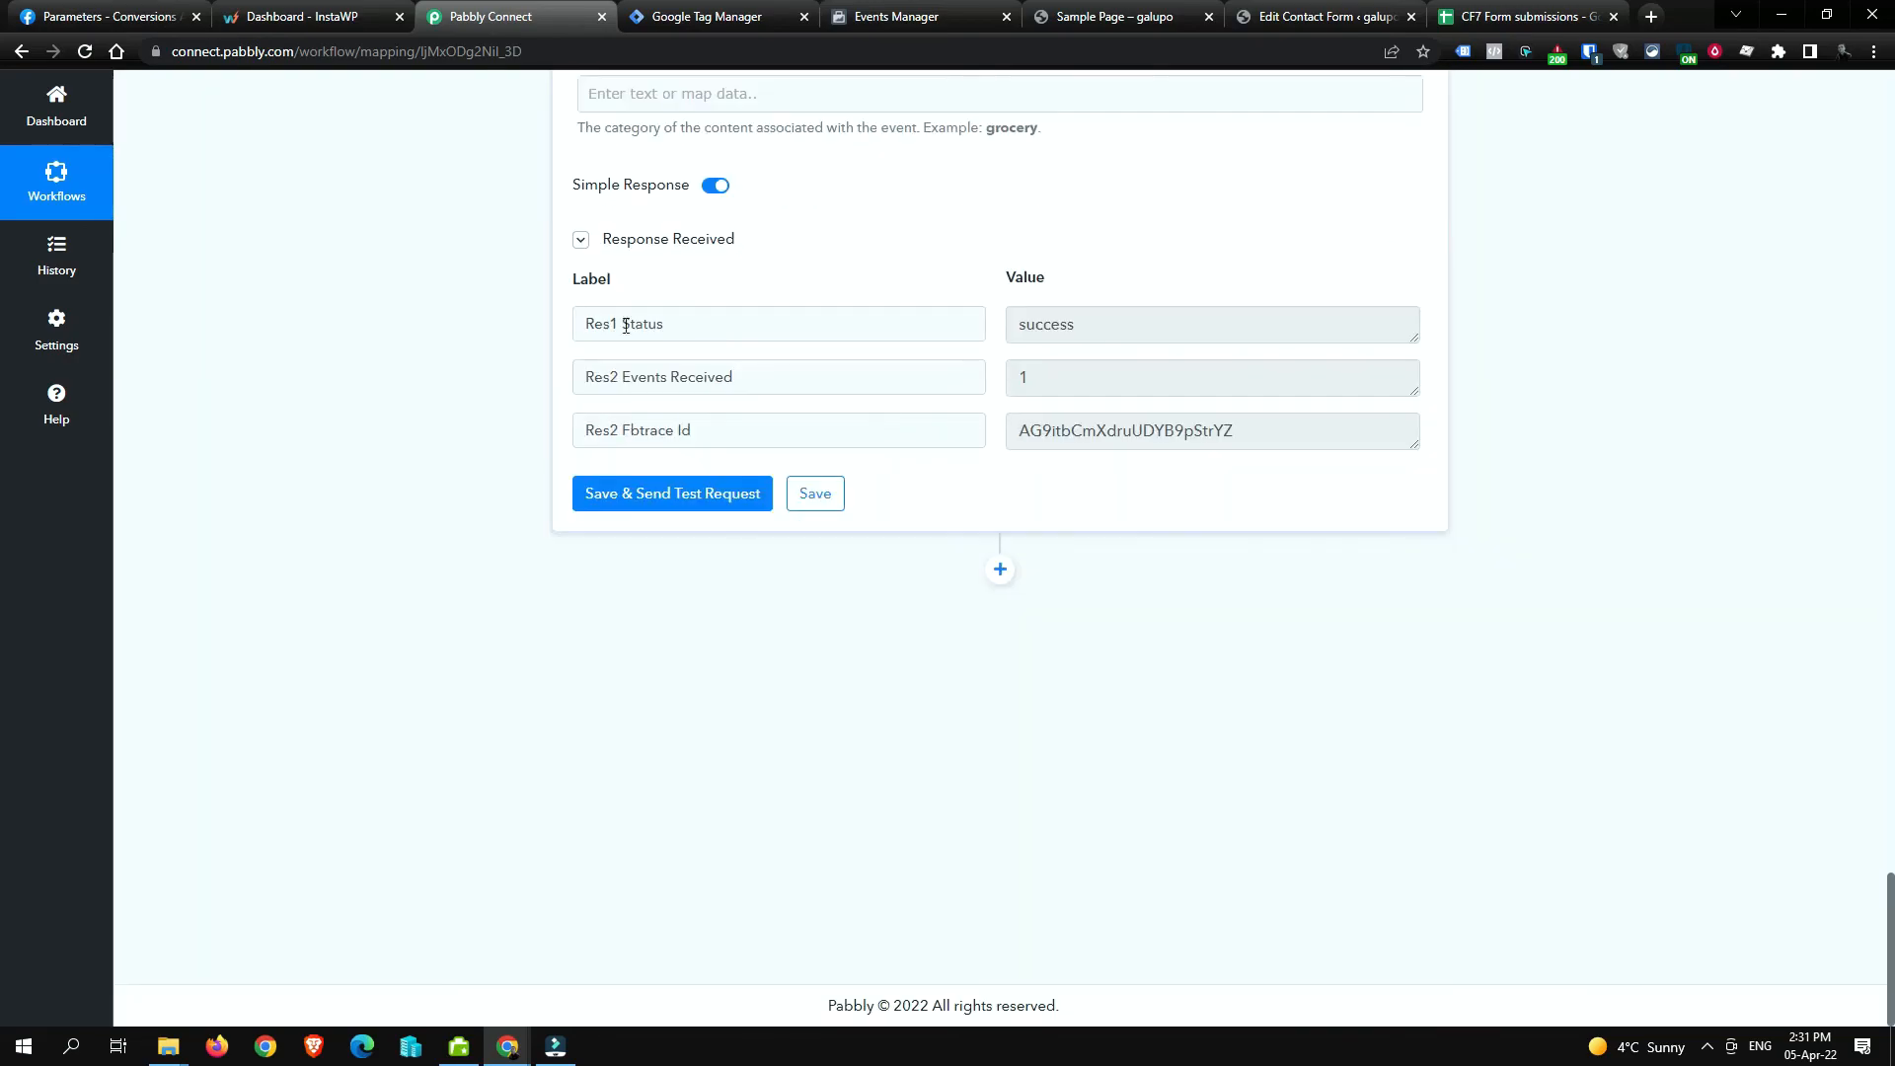
pyautogui.click(1510, 16)
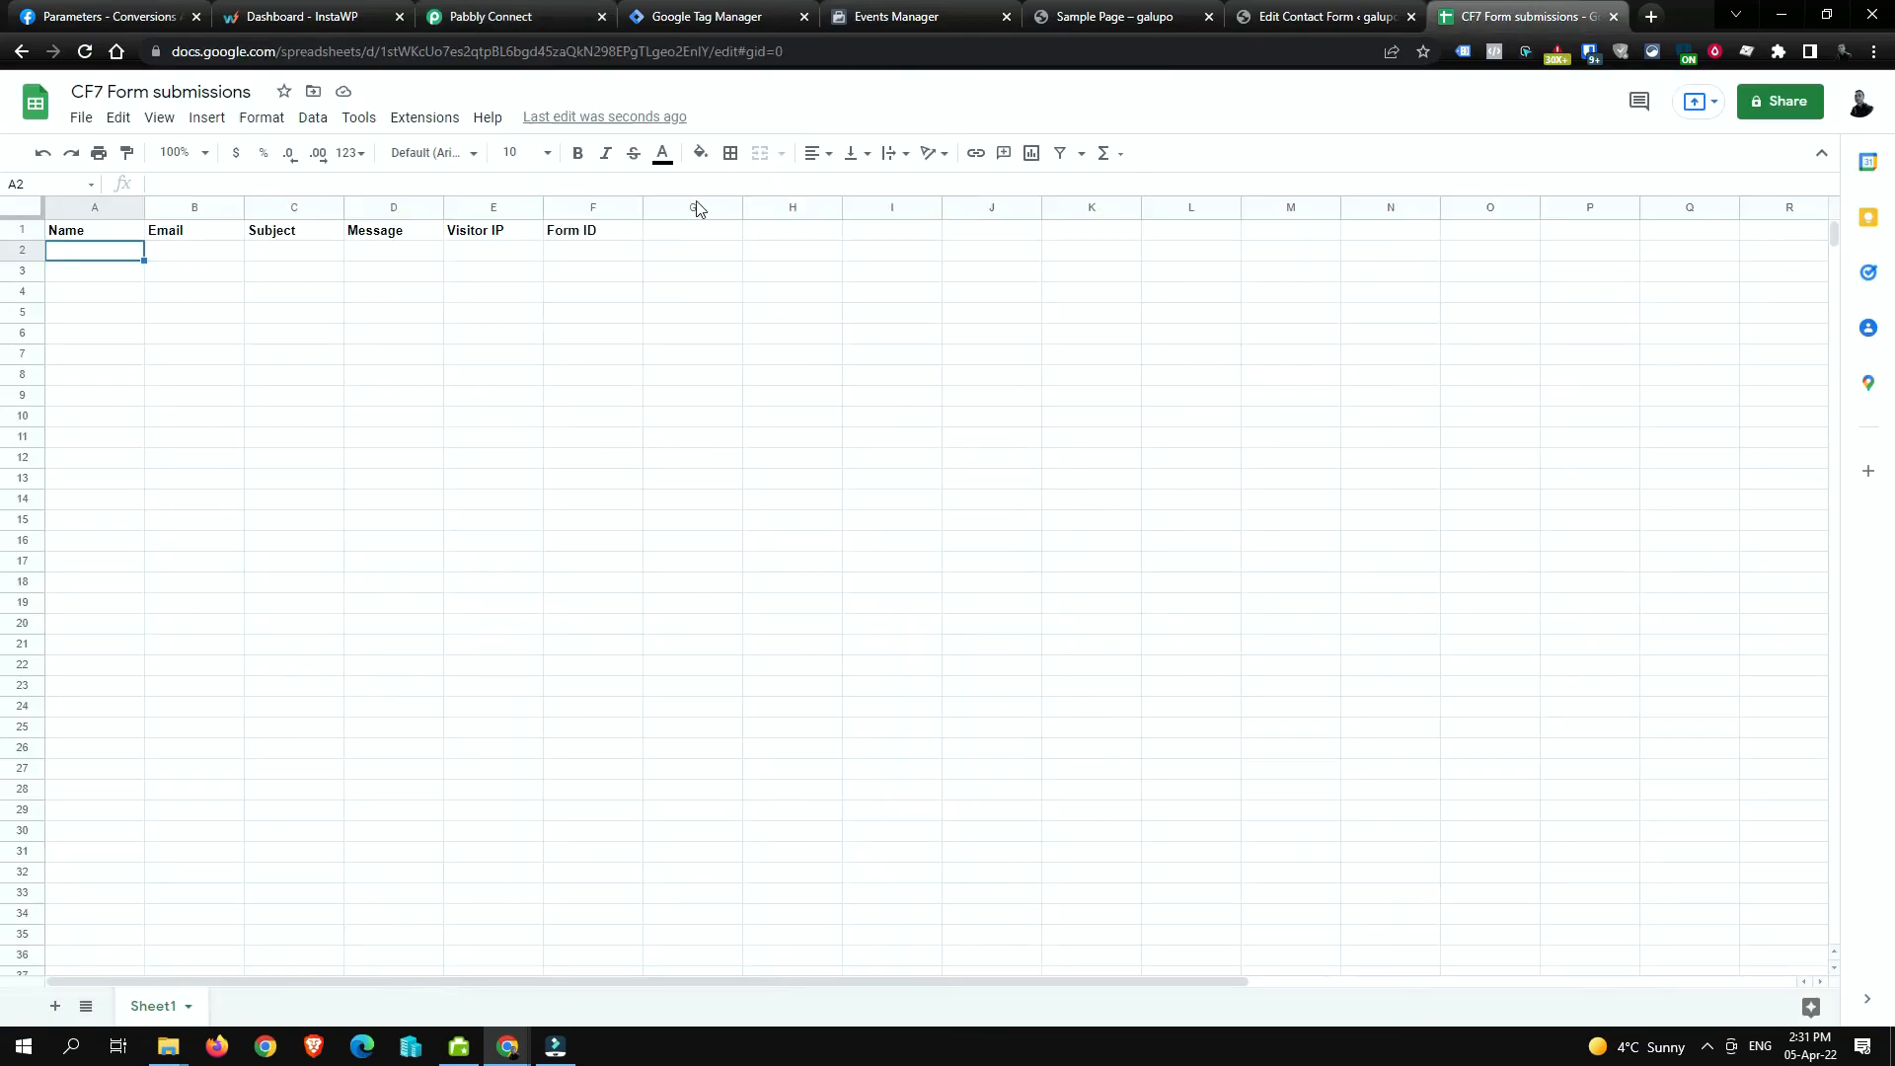
# Step: Insert a column right of Visitor IP and give it the header Date
pyautogui.click(513, 207)
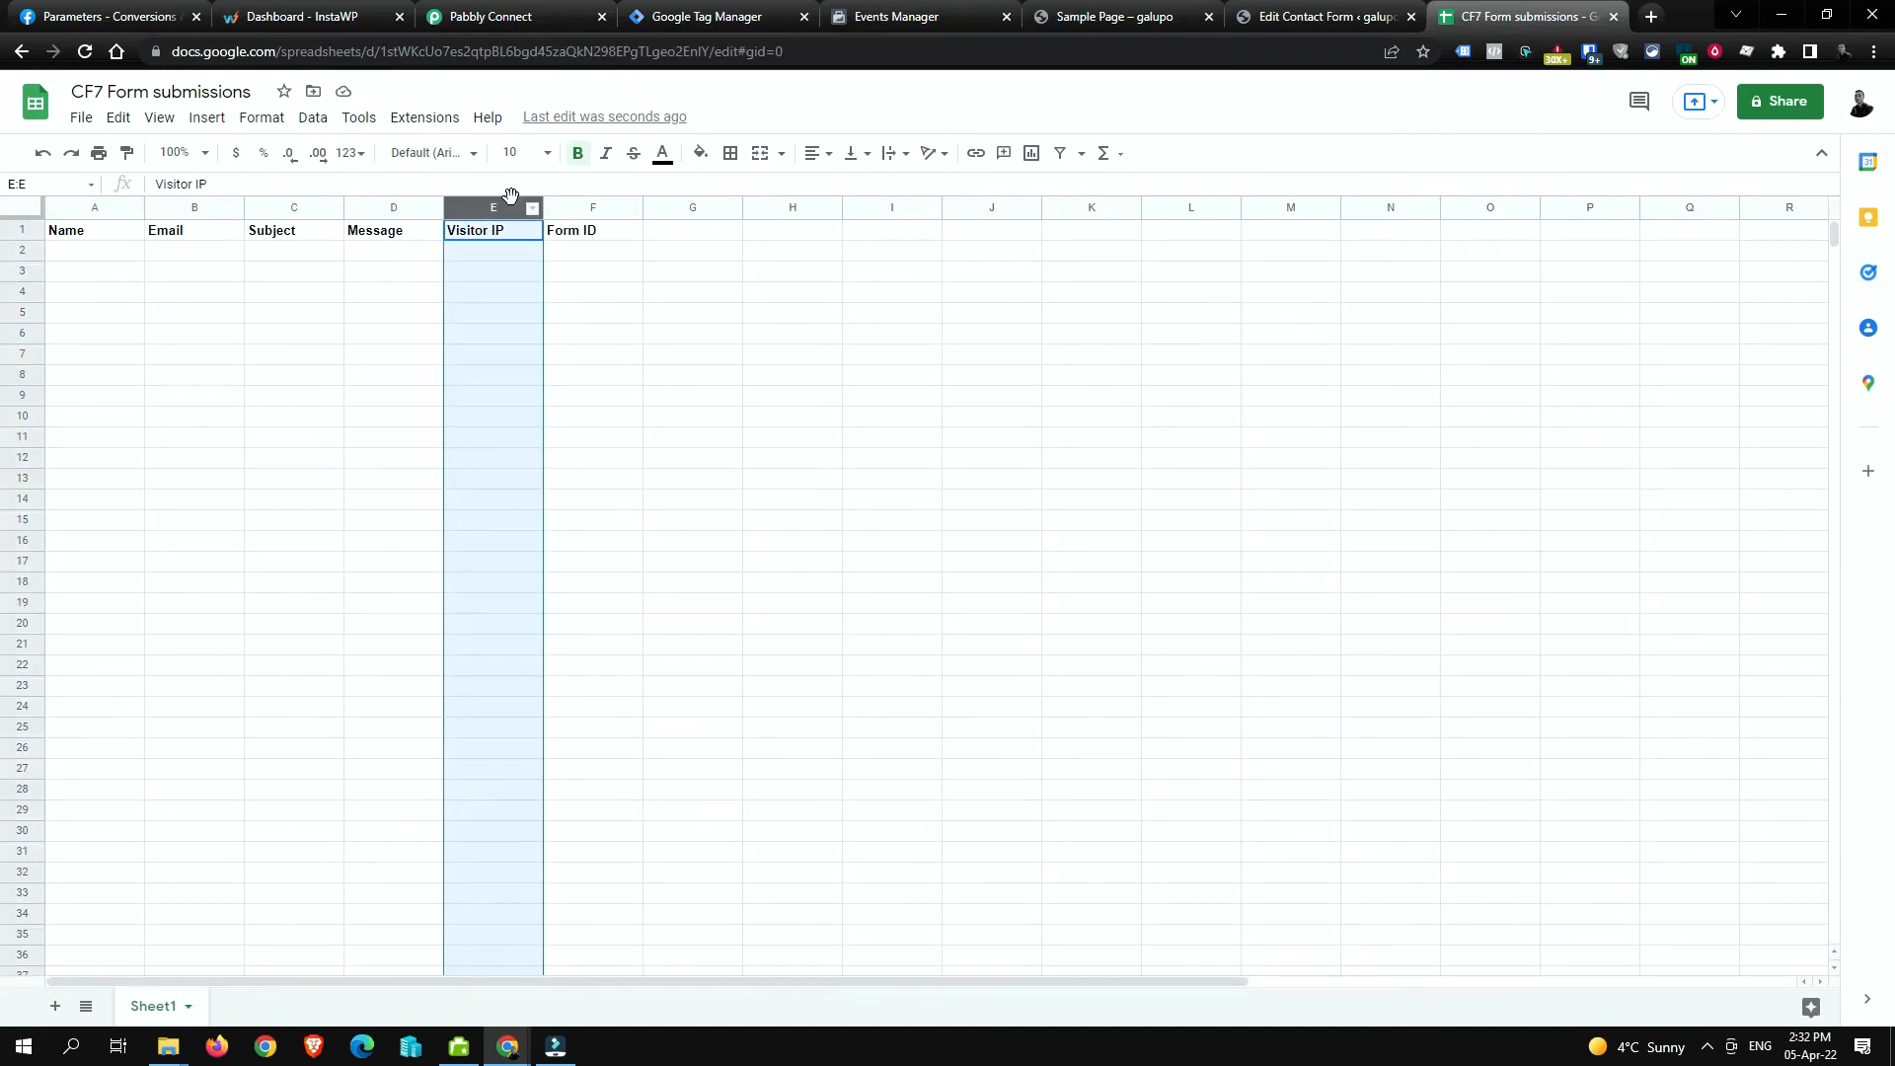
pyautogui.rightClick(514, 207)
pyautogui.click(661, 394)
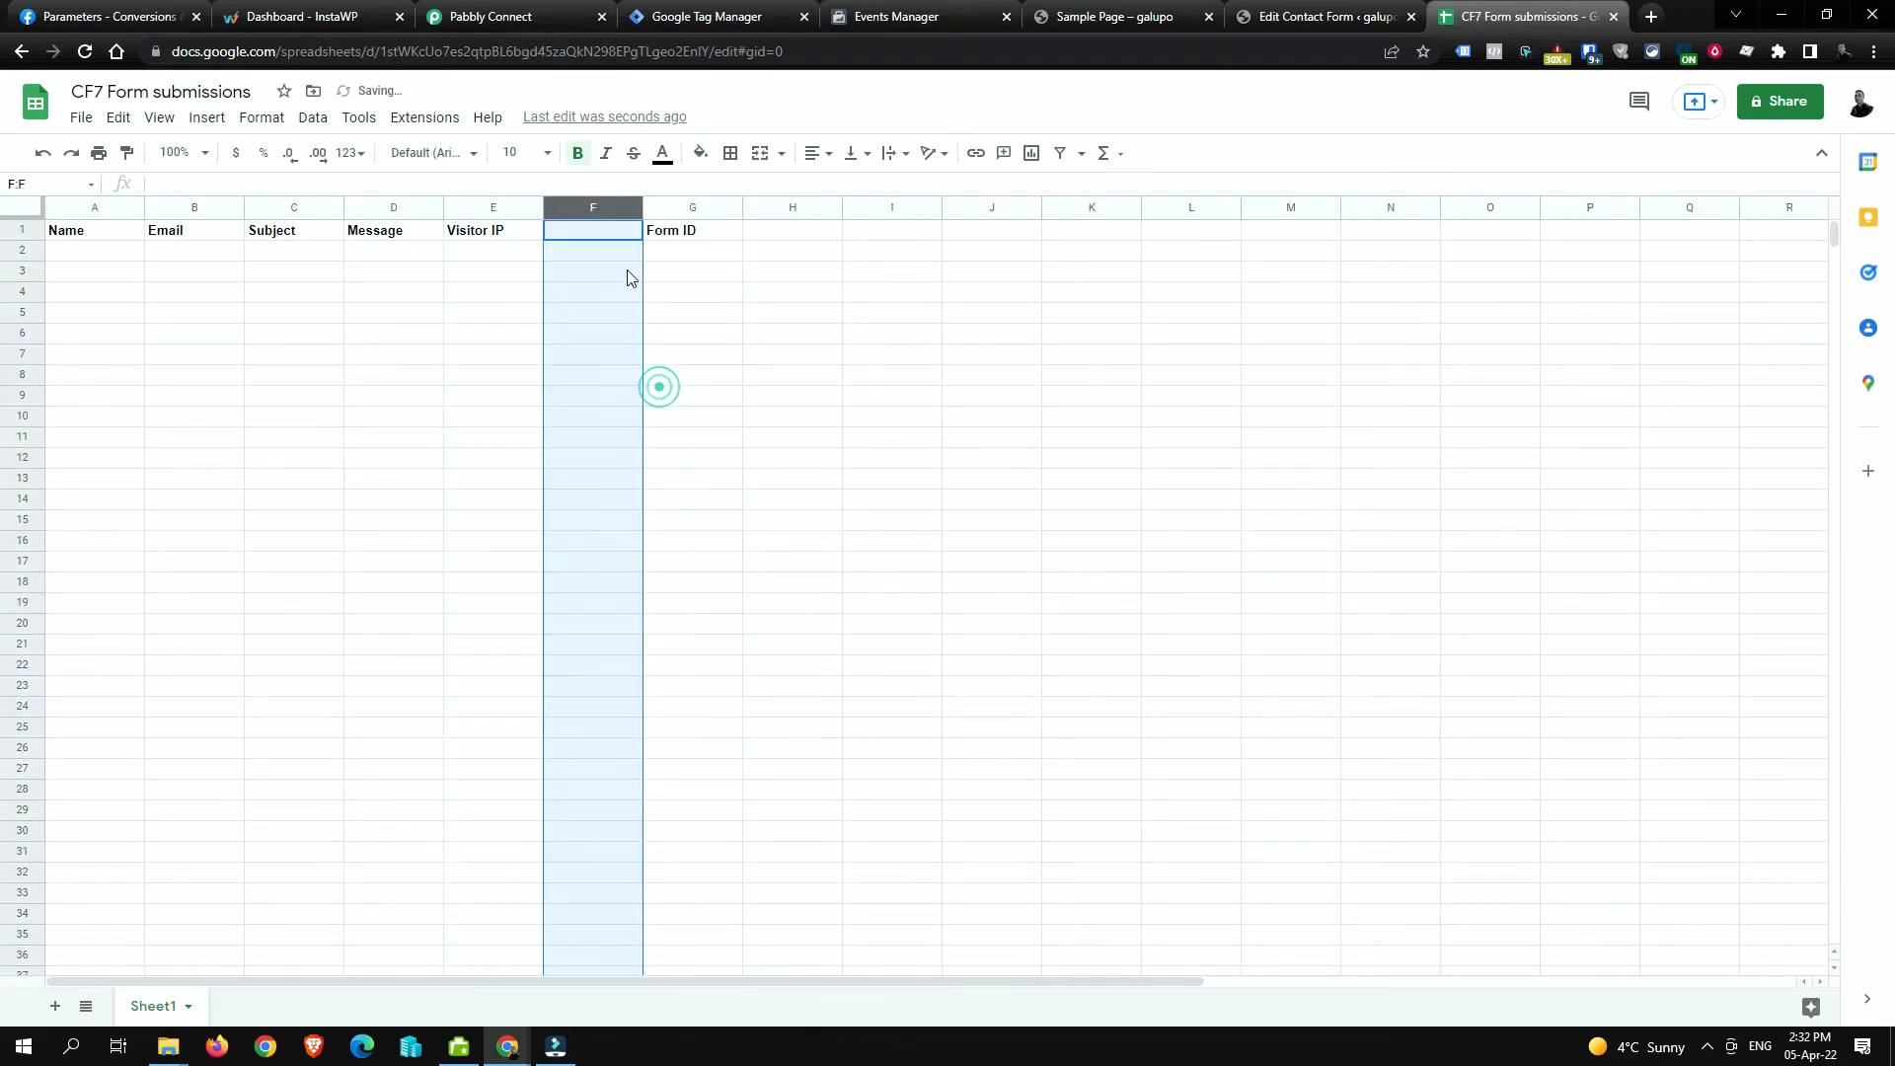
pyautogui.click(564, 232)
pyautogui.write('EDate')
pyautogui.press('Tab')
pyautogui.click(568, 230)
pyautogui.click(87, 230)
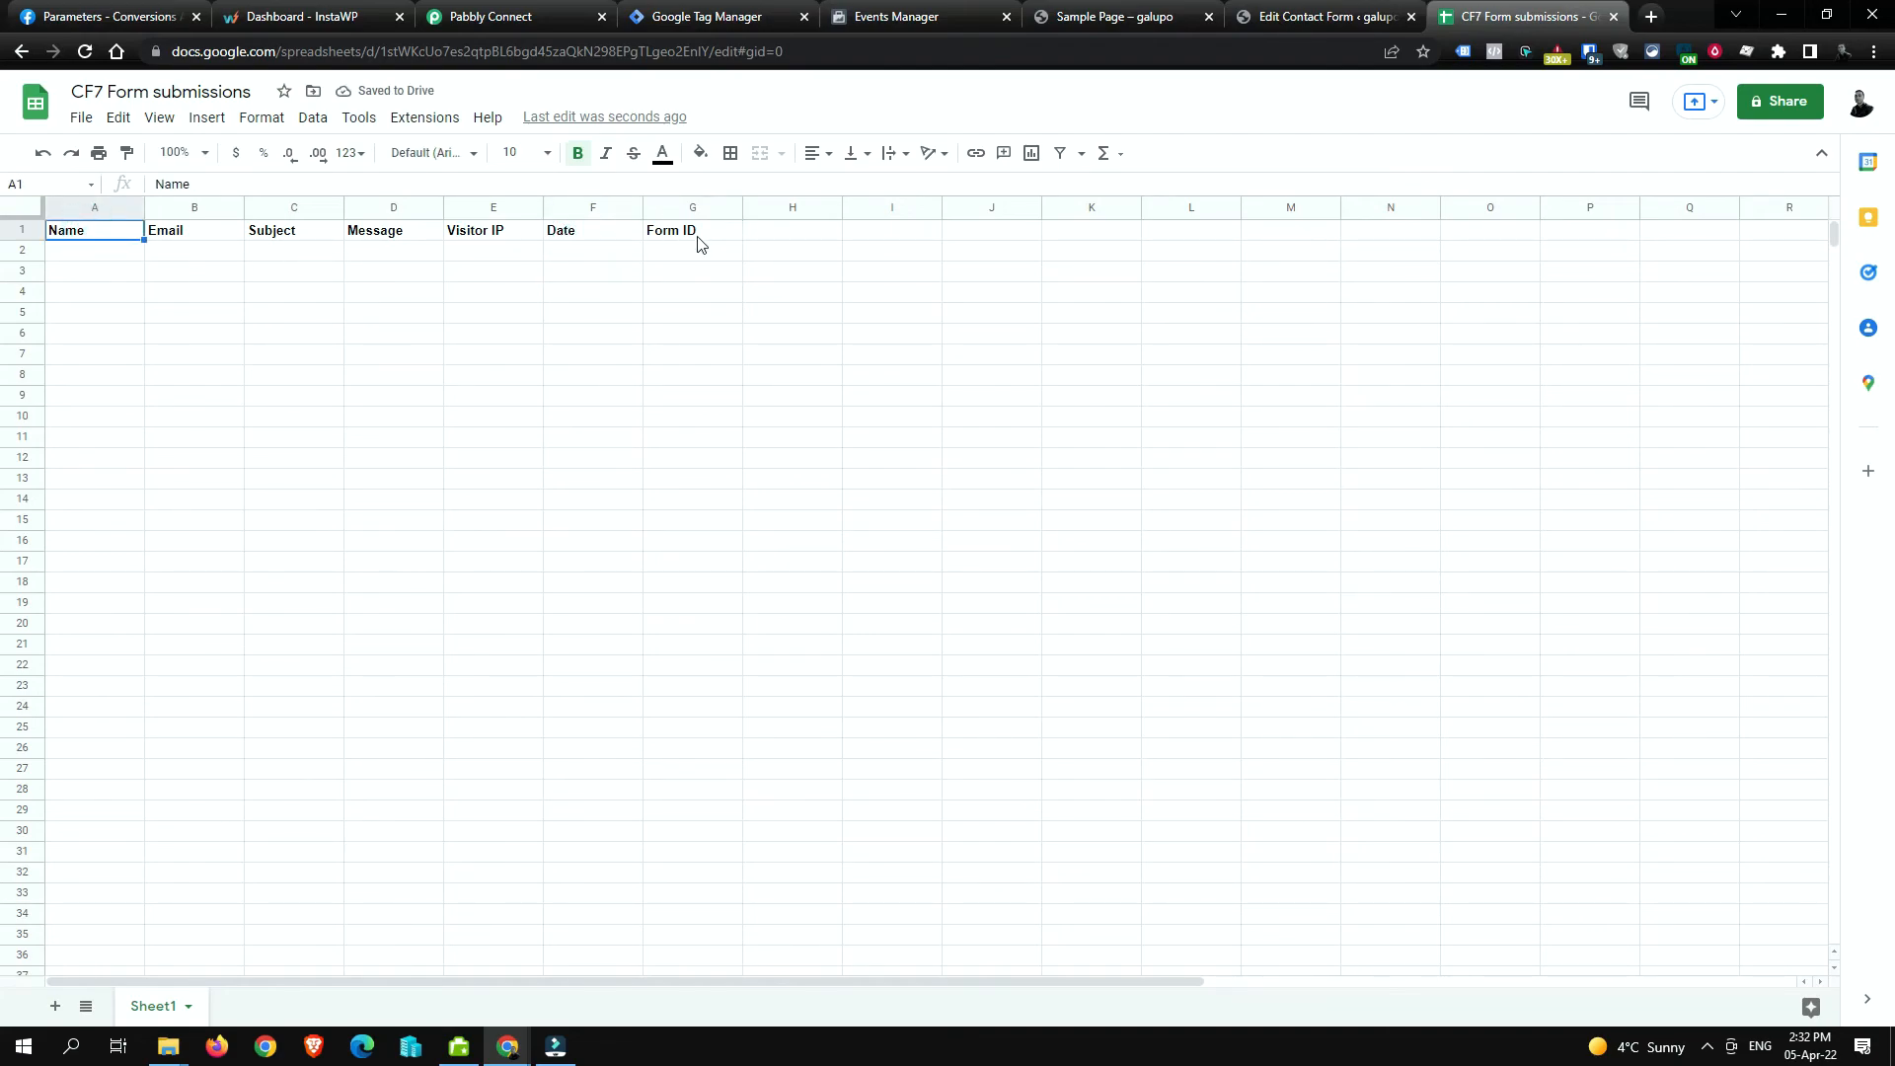
# Step: Add a new action step to the workflow and choose Google Sheets as its app
pyautogui.click(513, 17)
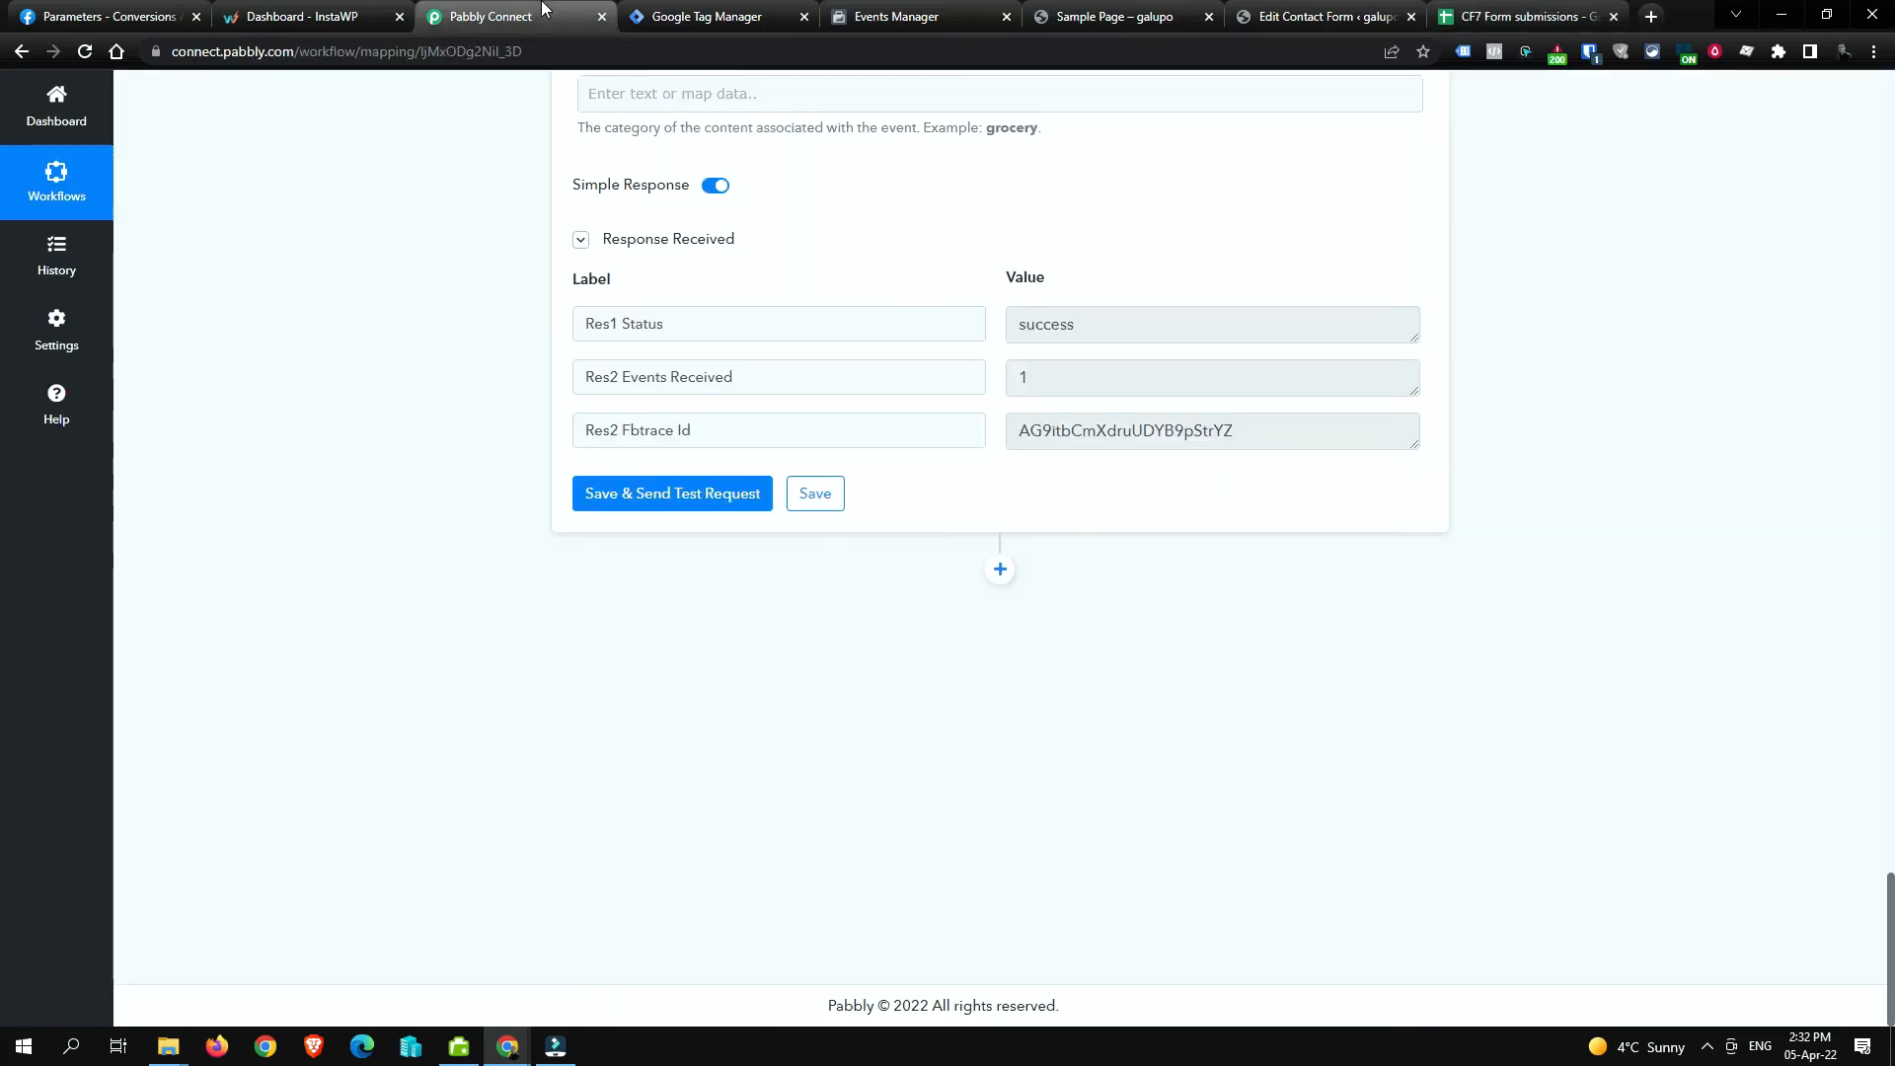
pyautogui.click(1000, 578)
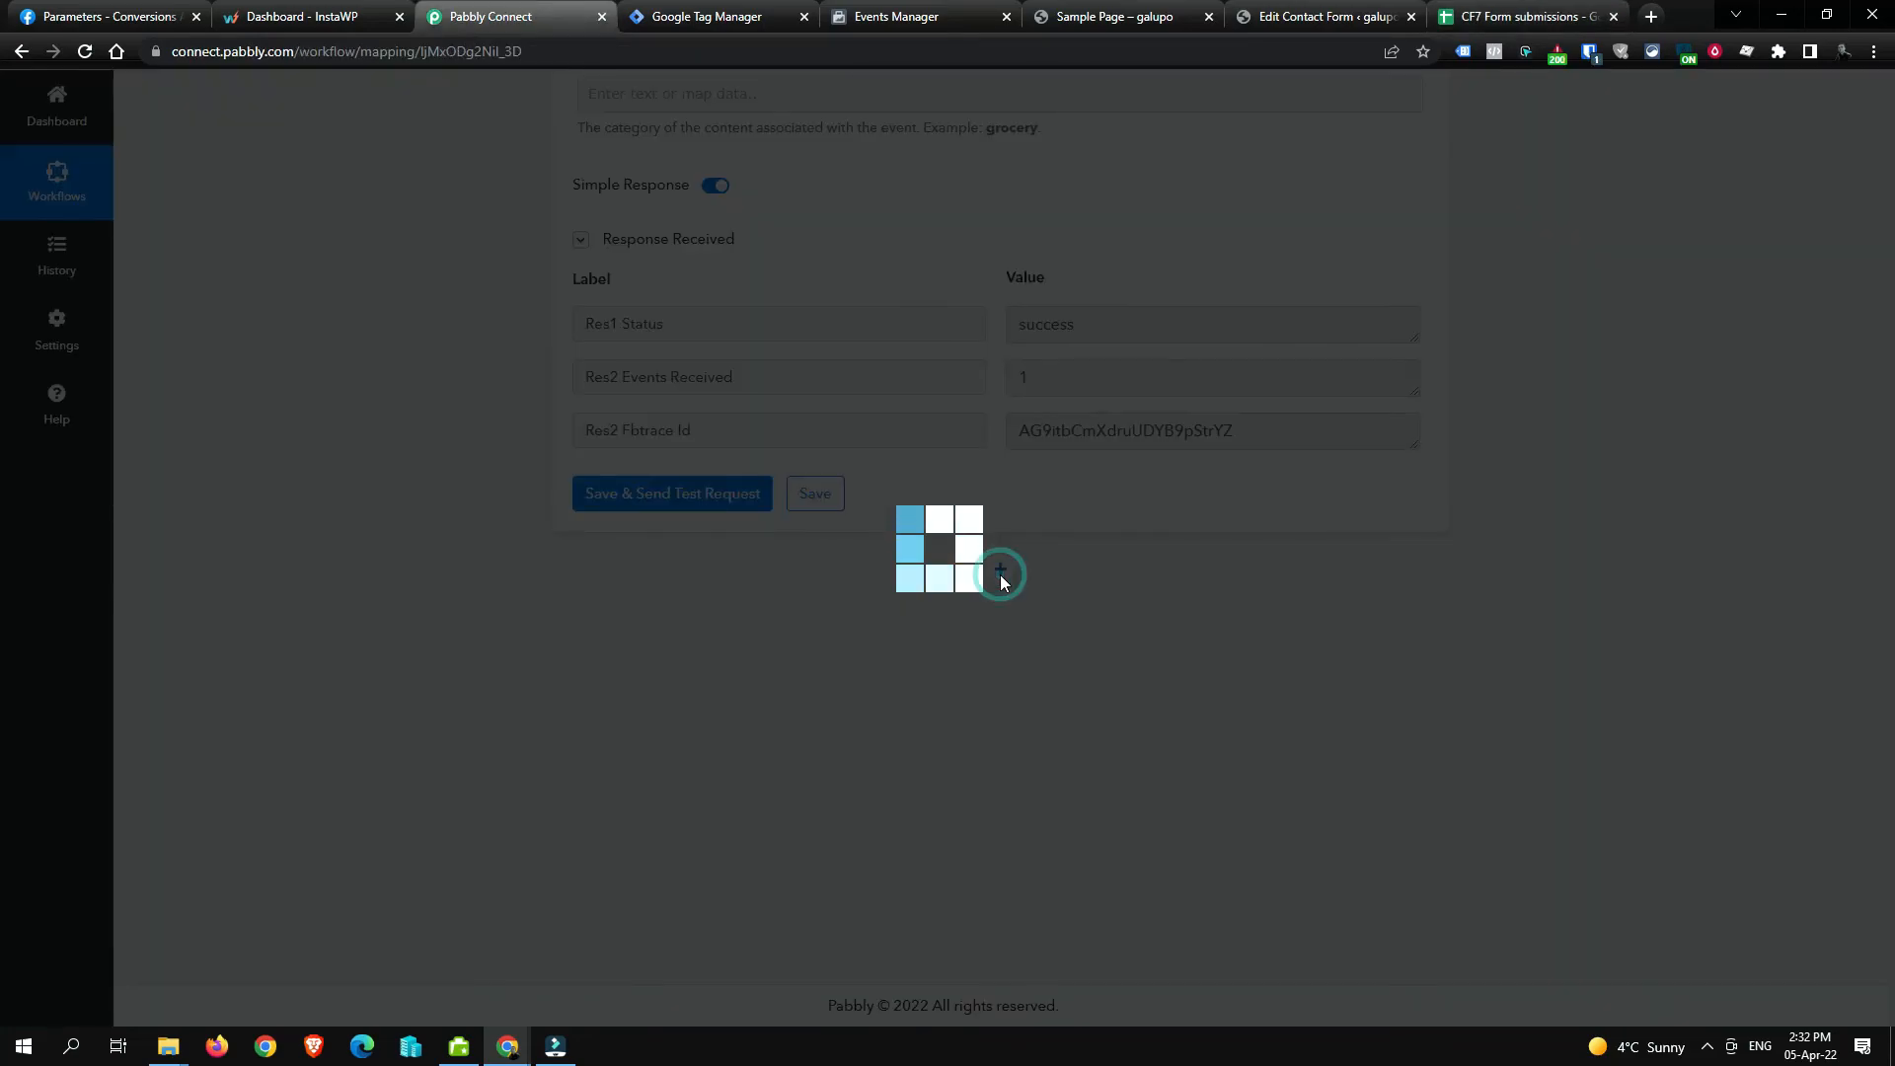
pyautogui.click(766, 779)
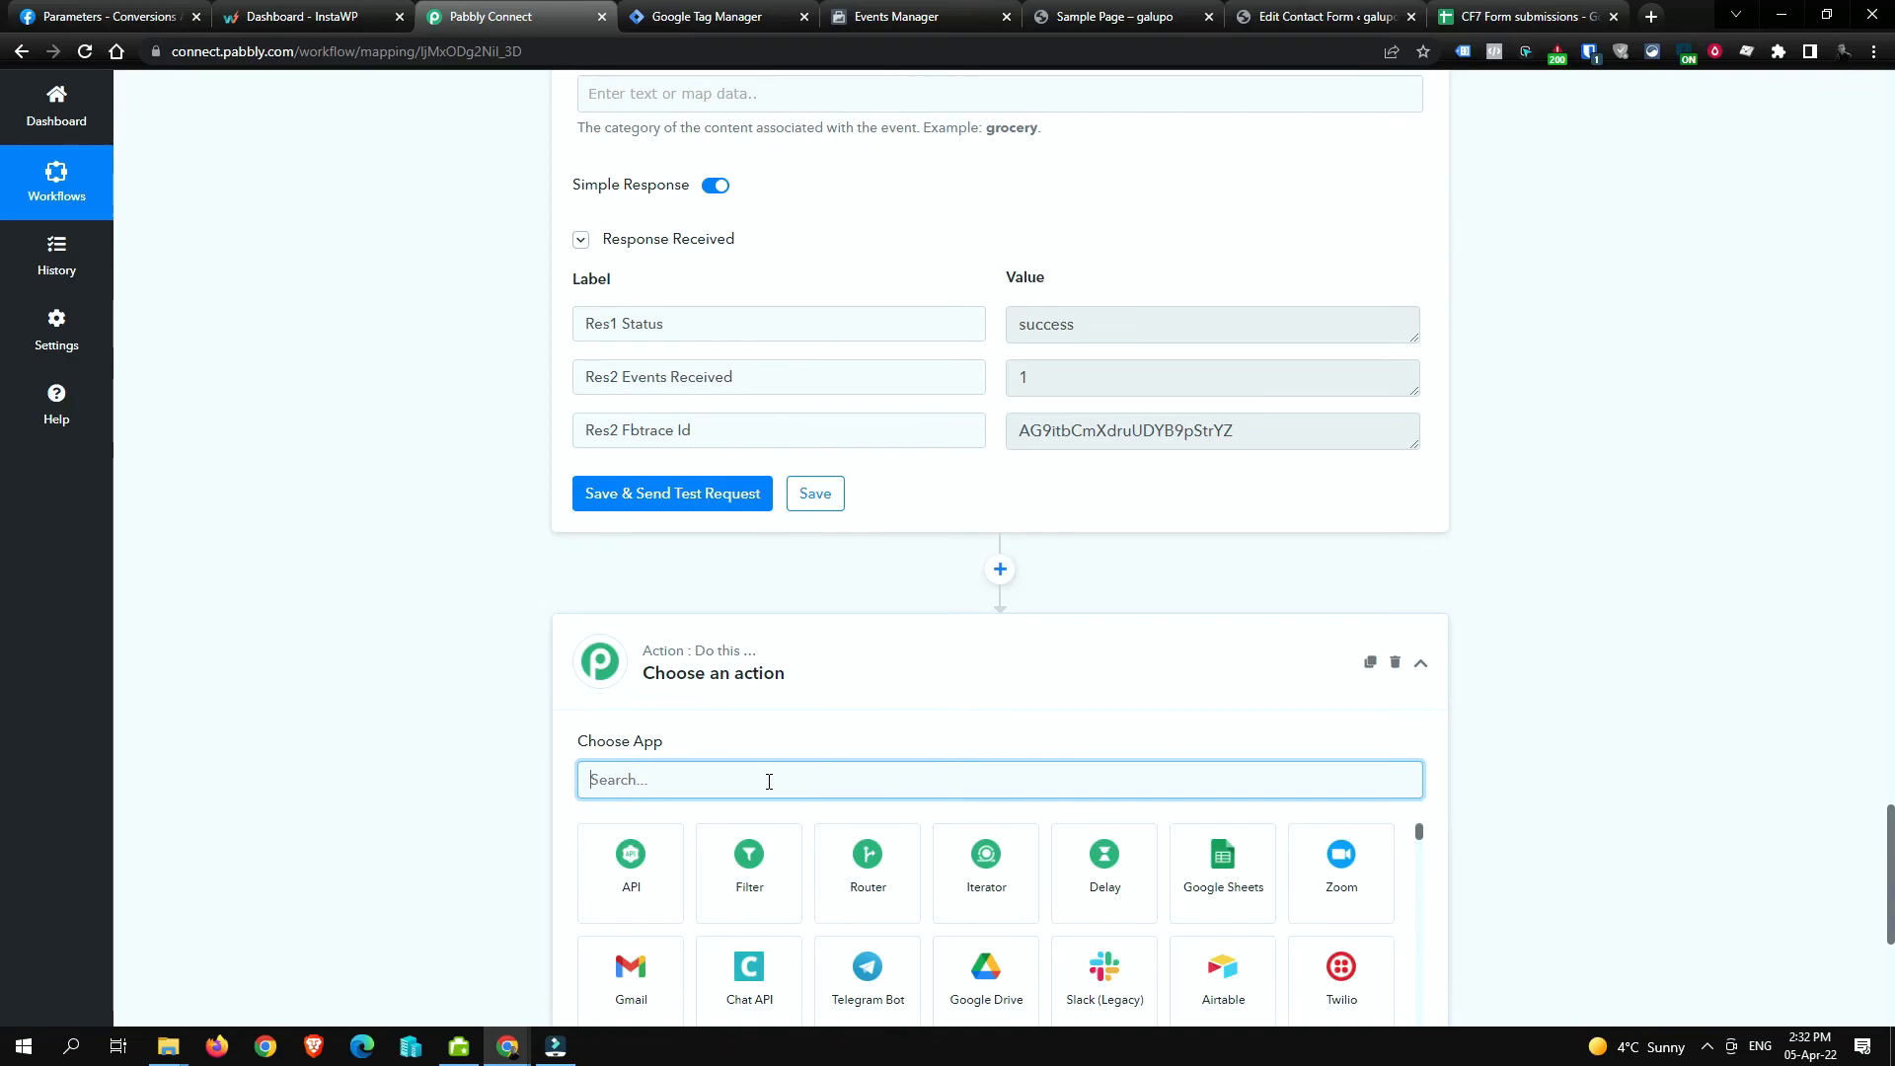
pyautogui.scroll(-3, 1048, 797)
pyautogui.write('date')
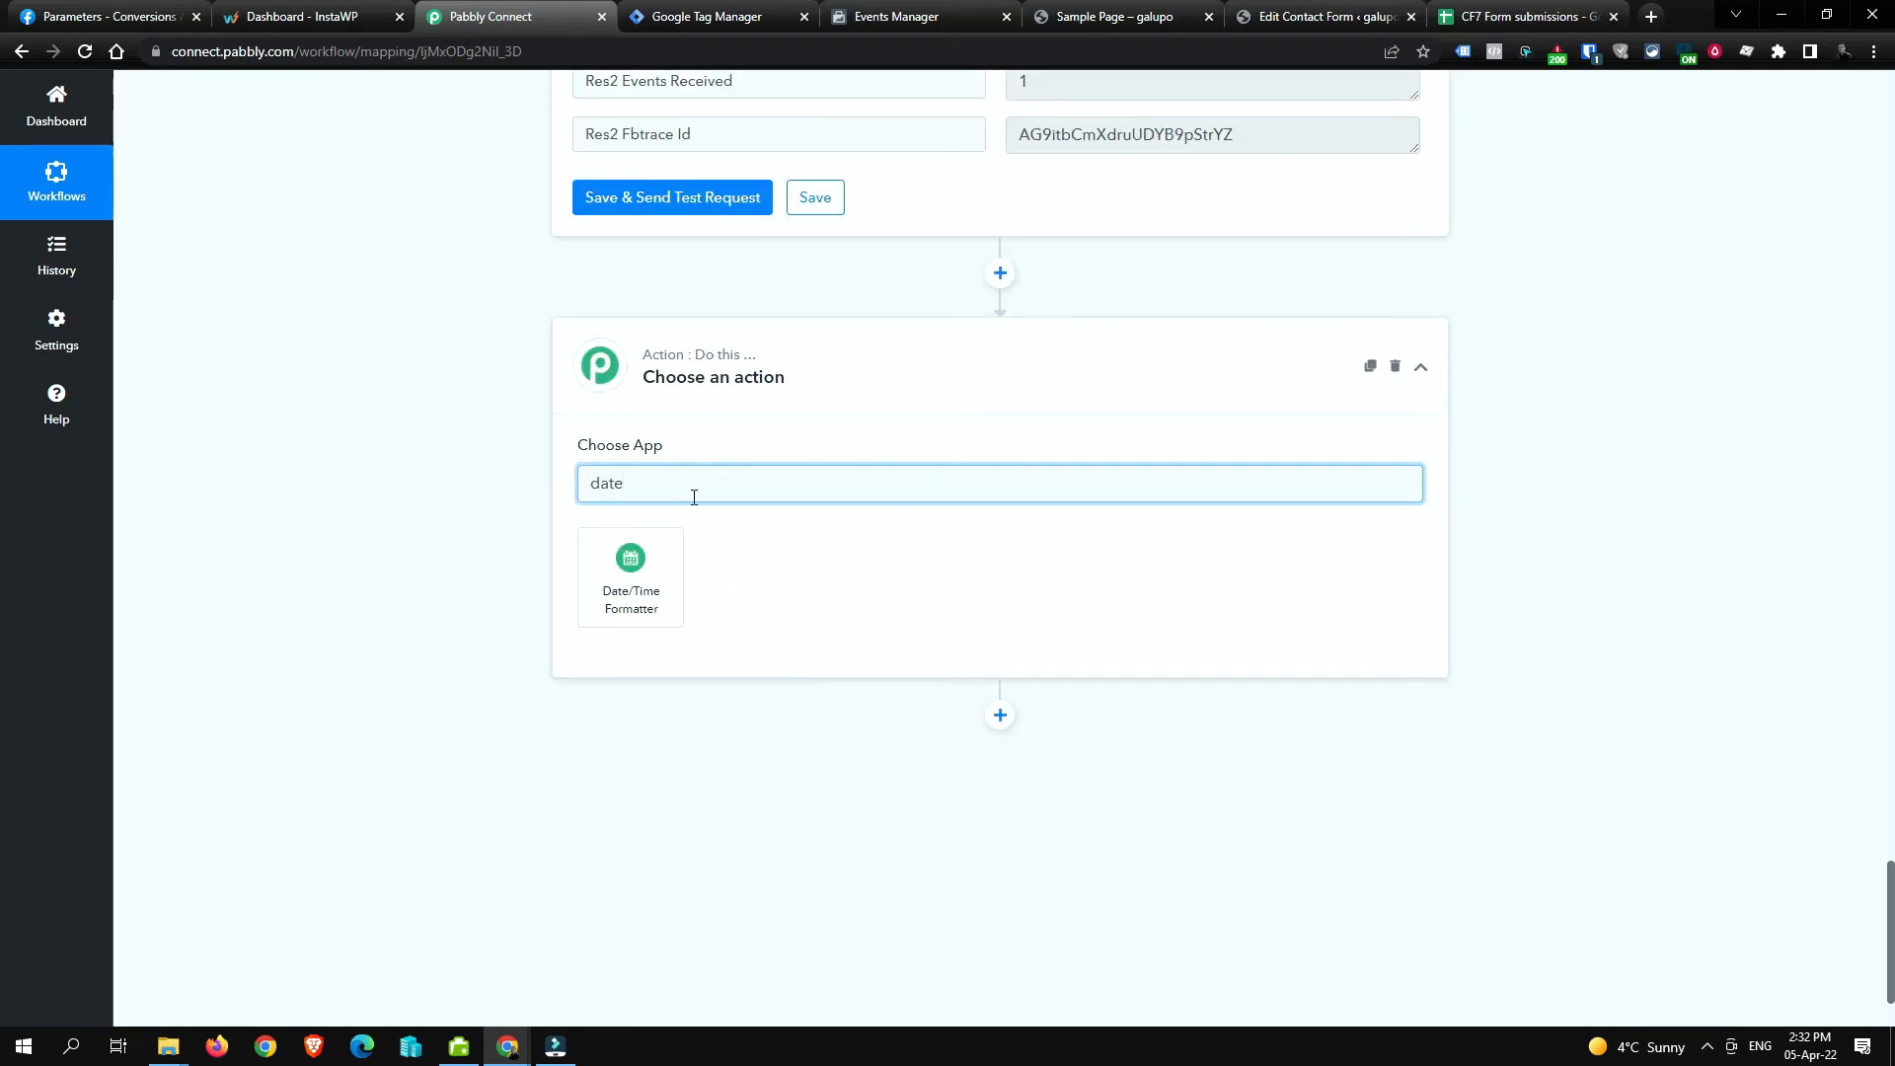
pyautogui.click(1395, 366)
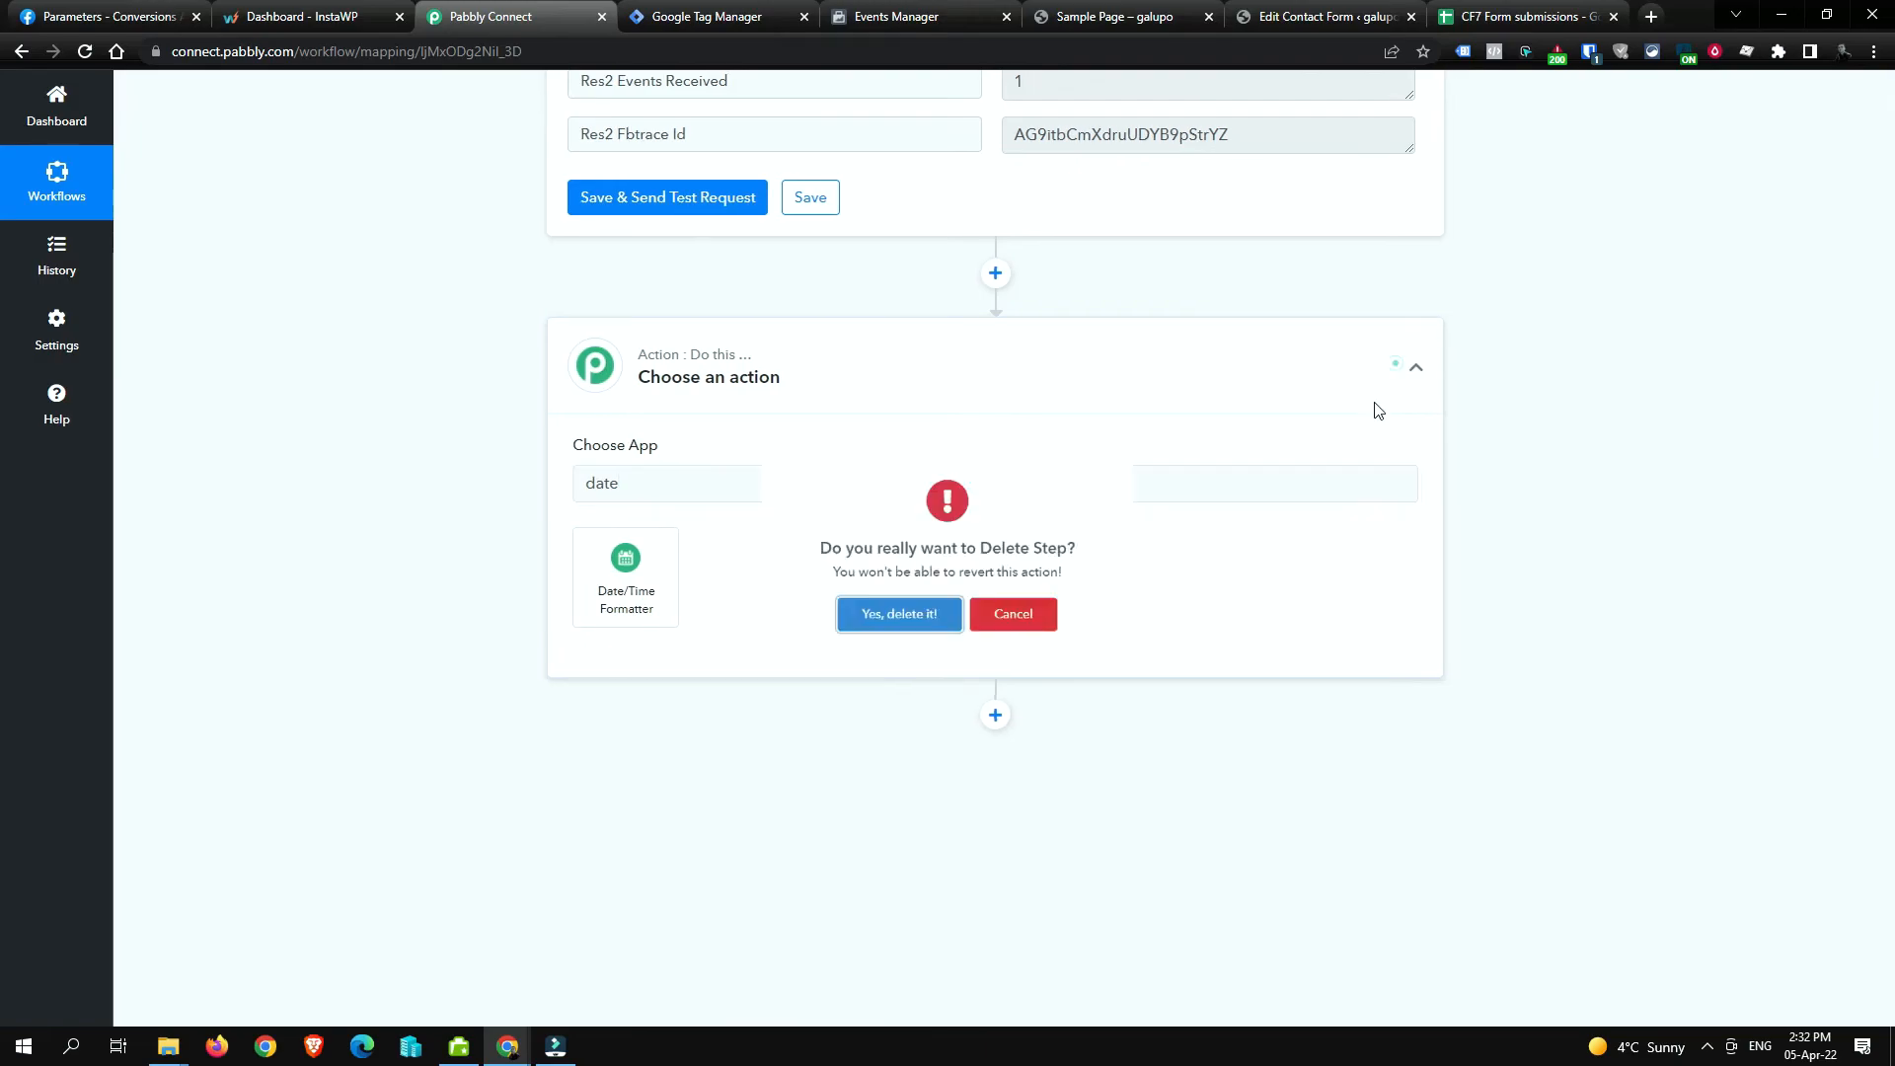
pyautogui.click(1049, 644)
pyautogui.doubleClick(756, 491)
pyautogui.write('shee')
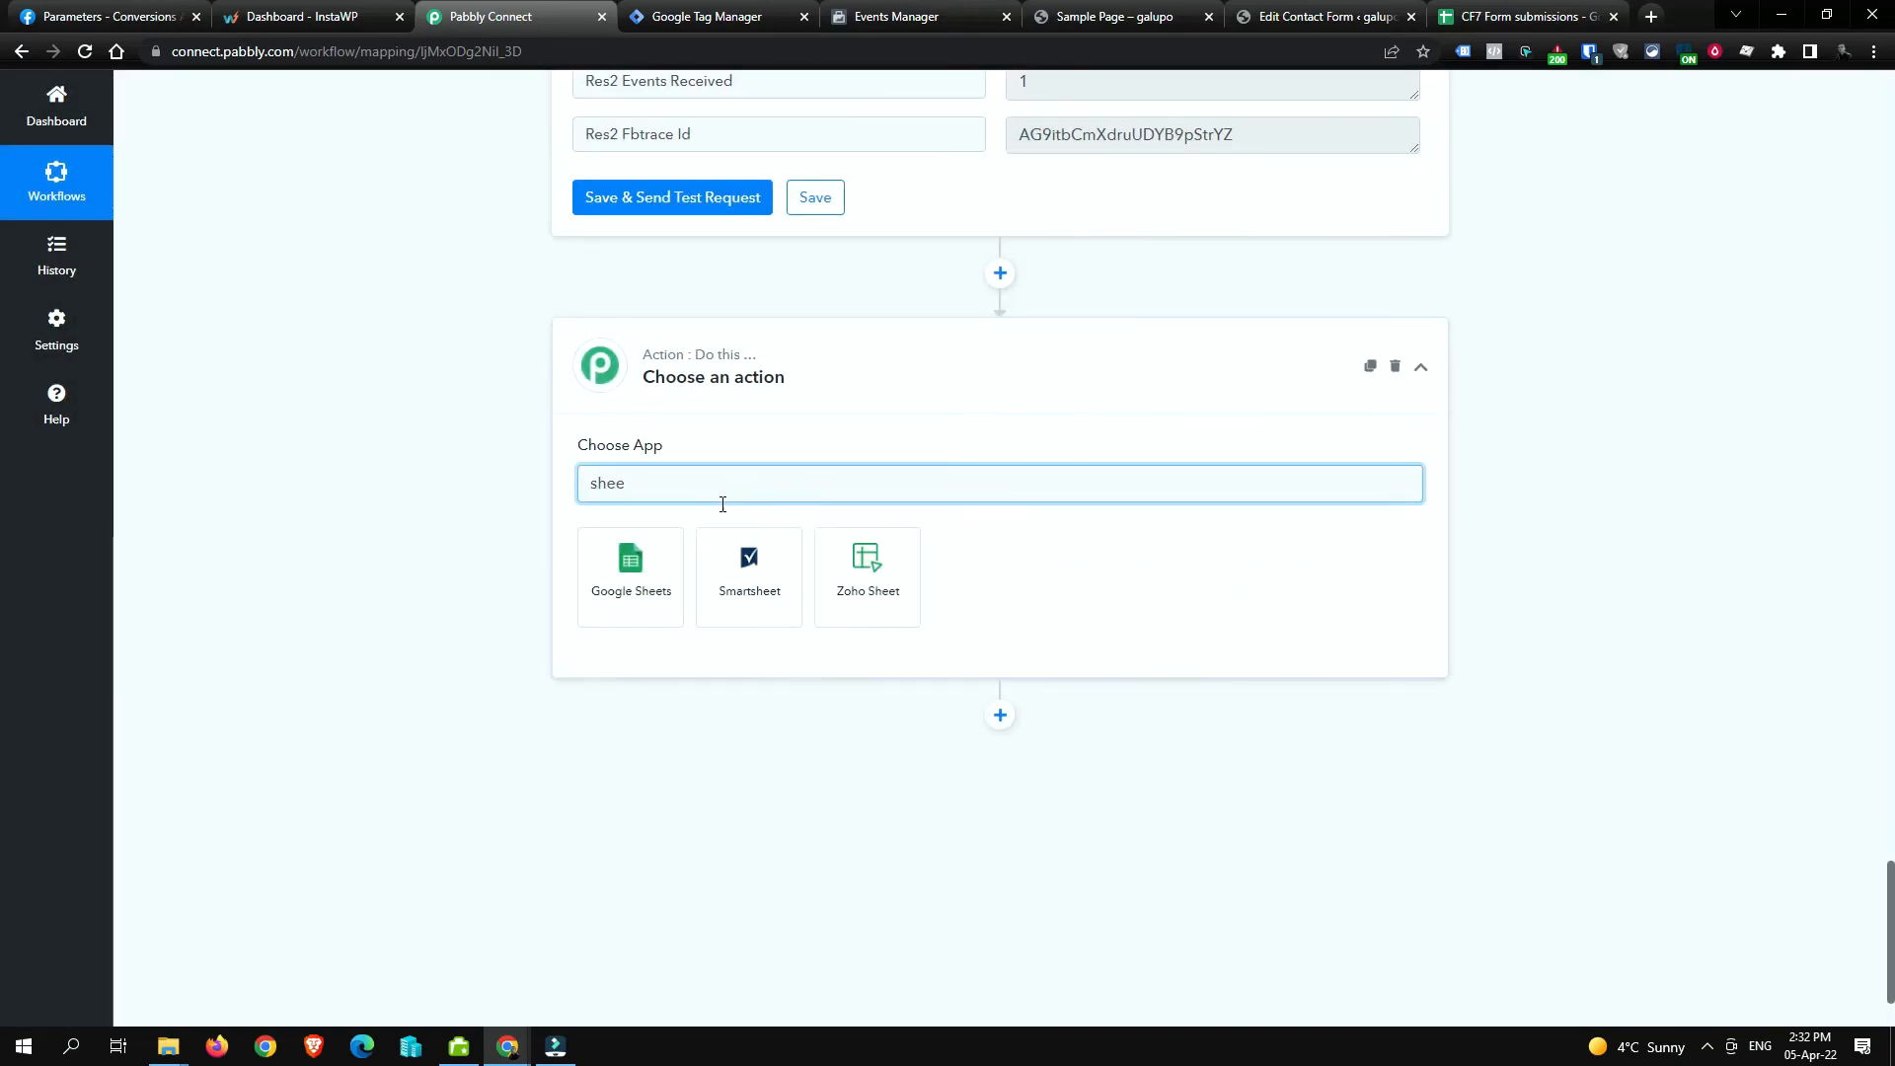
pyautogui.click(642, 588)
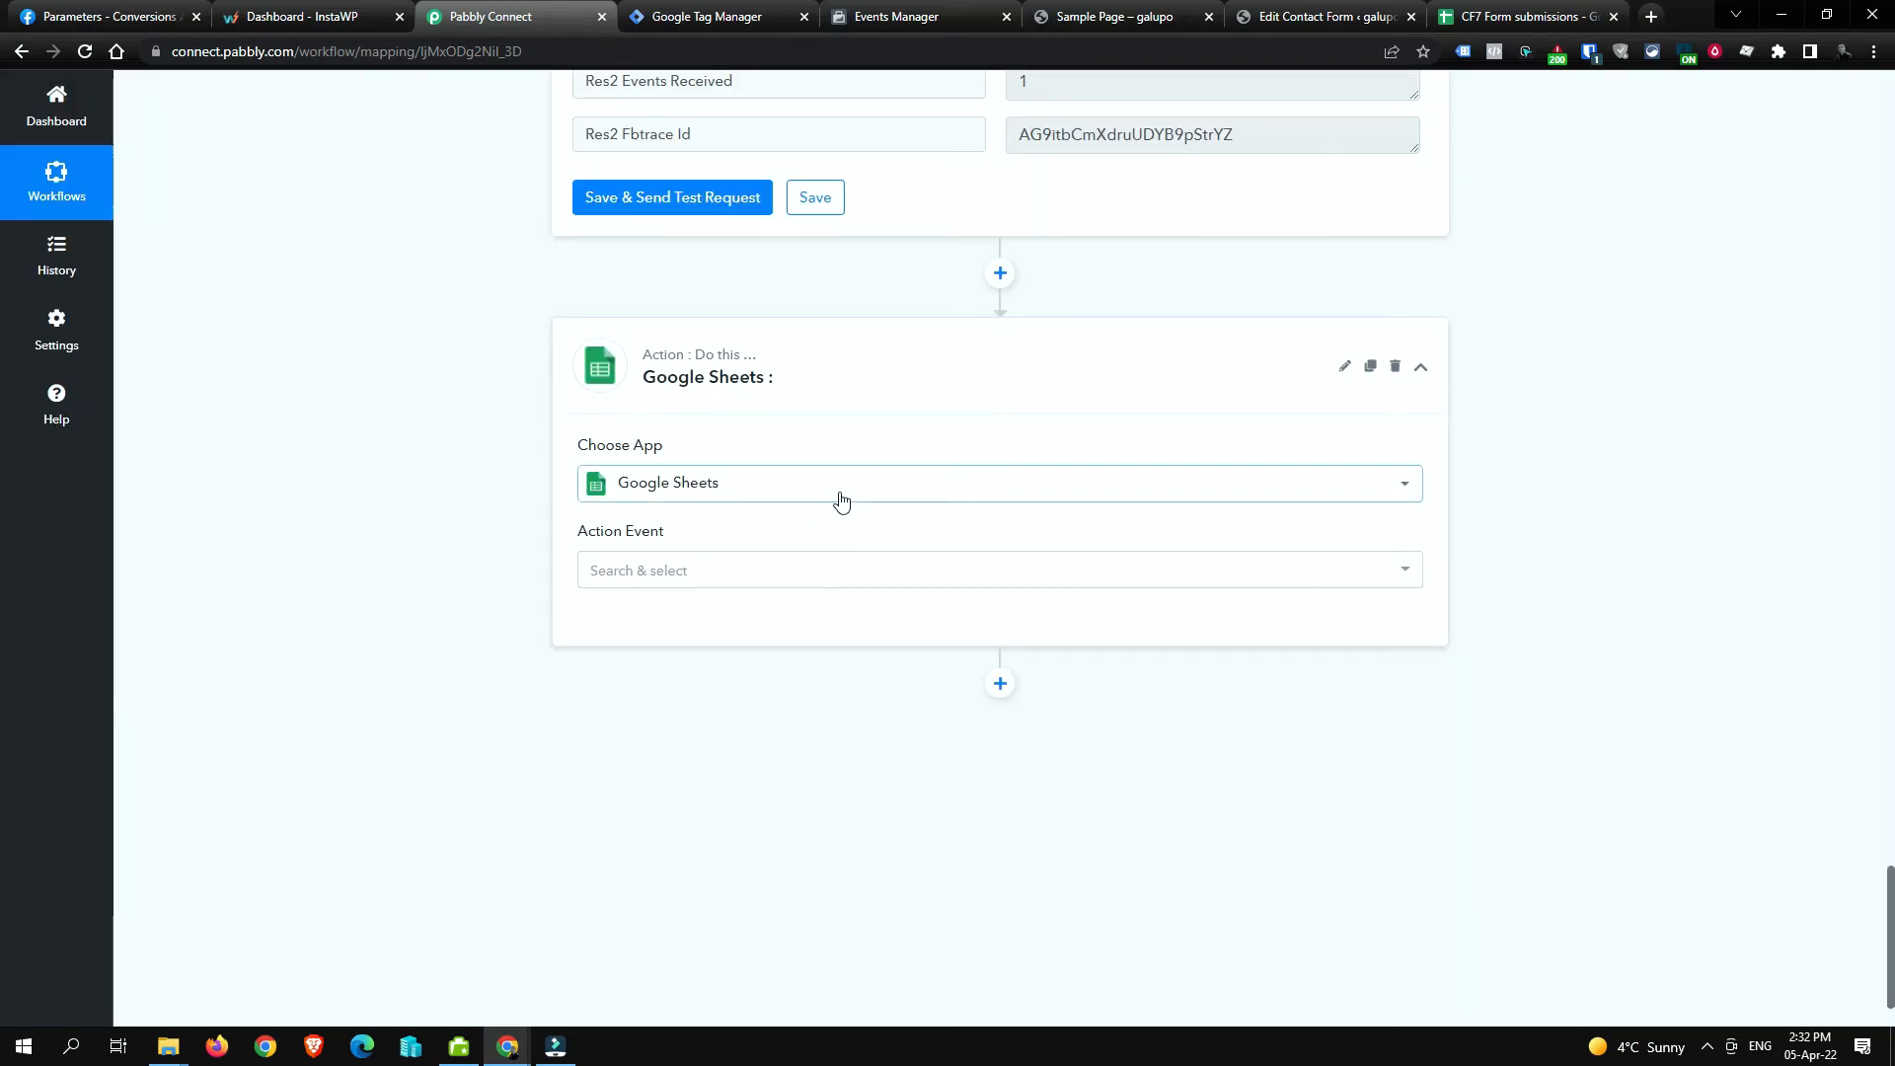
# Step: Set the action event to Add New Row and save it with an existing Google Sheets connection
pyautogui.click(782, 573)
pyautogui.click(800, 231)
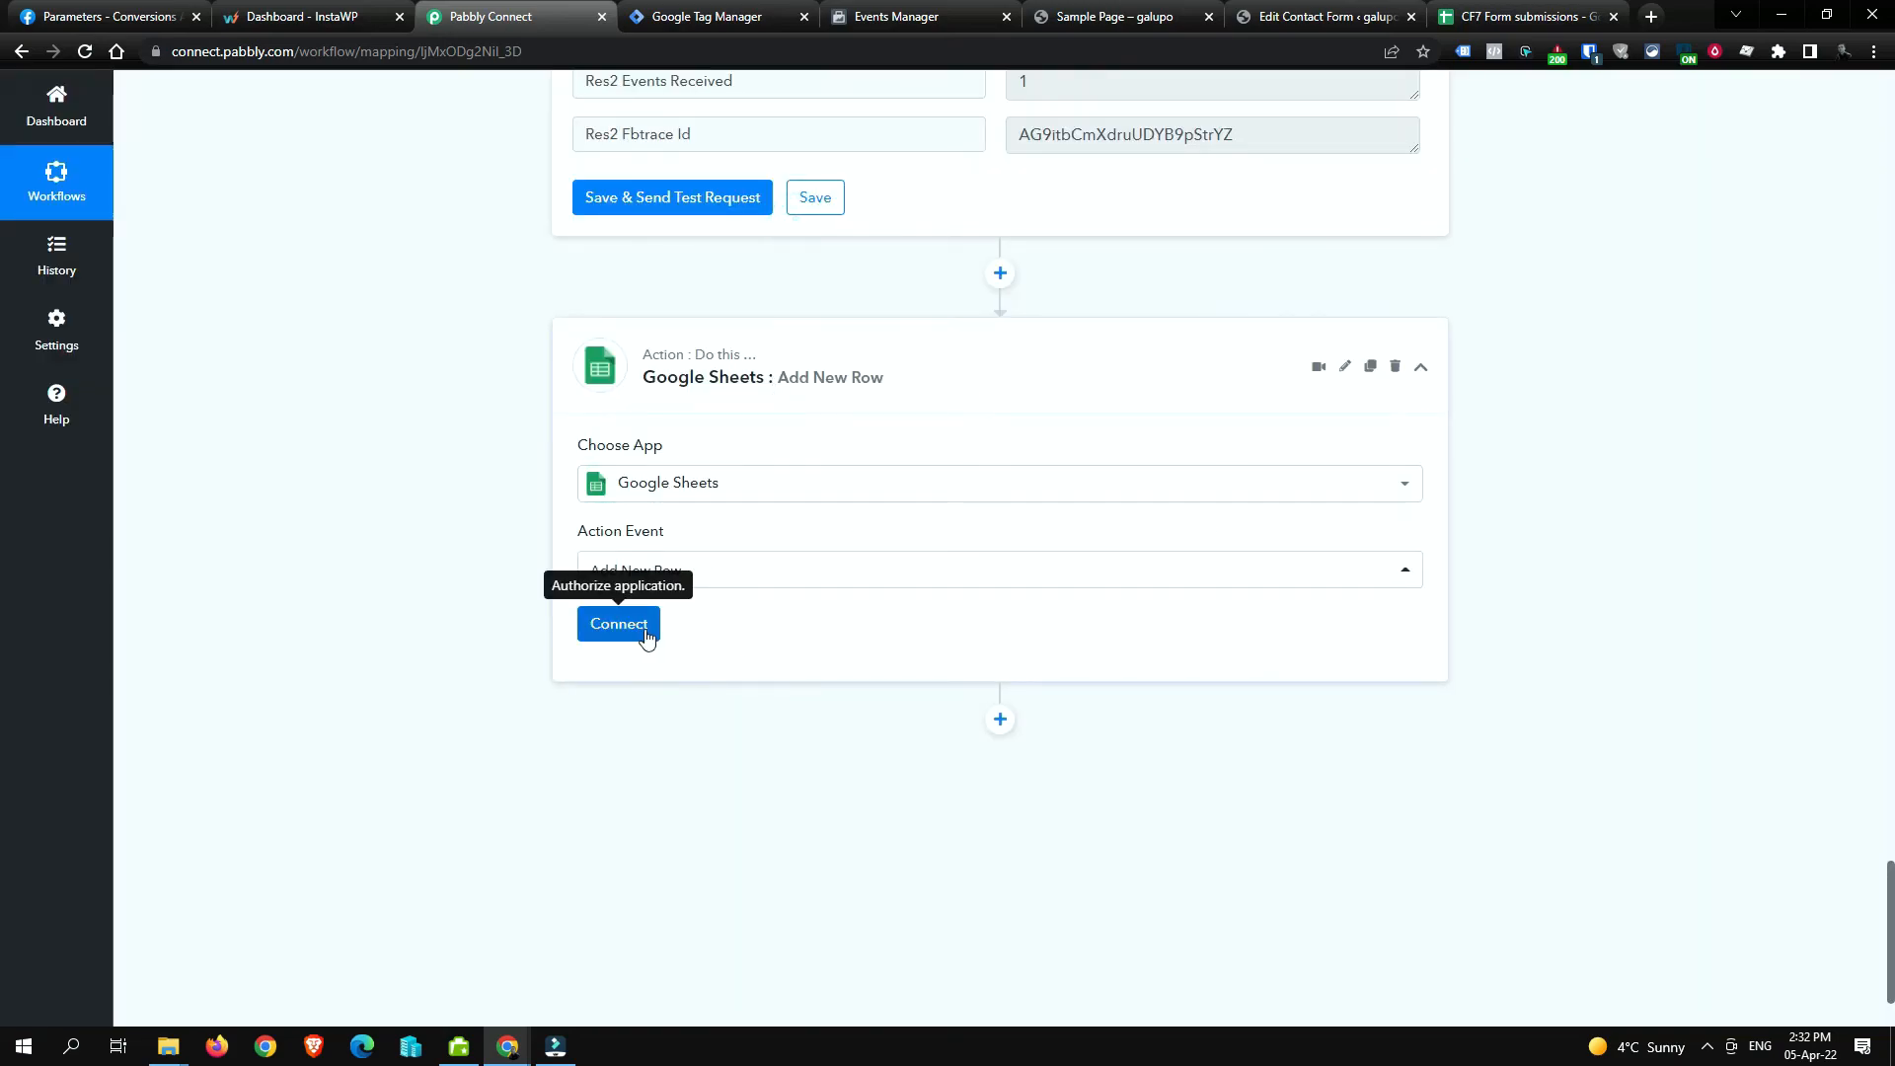
pyautogui.click(623, 625)
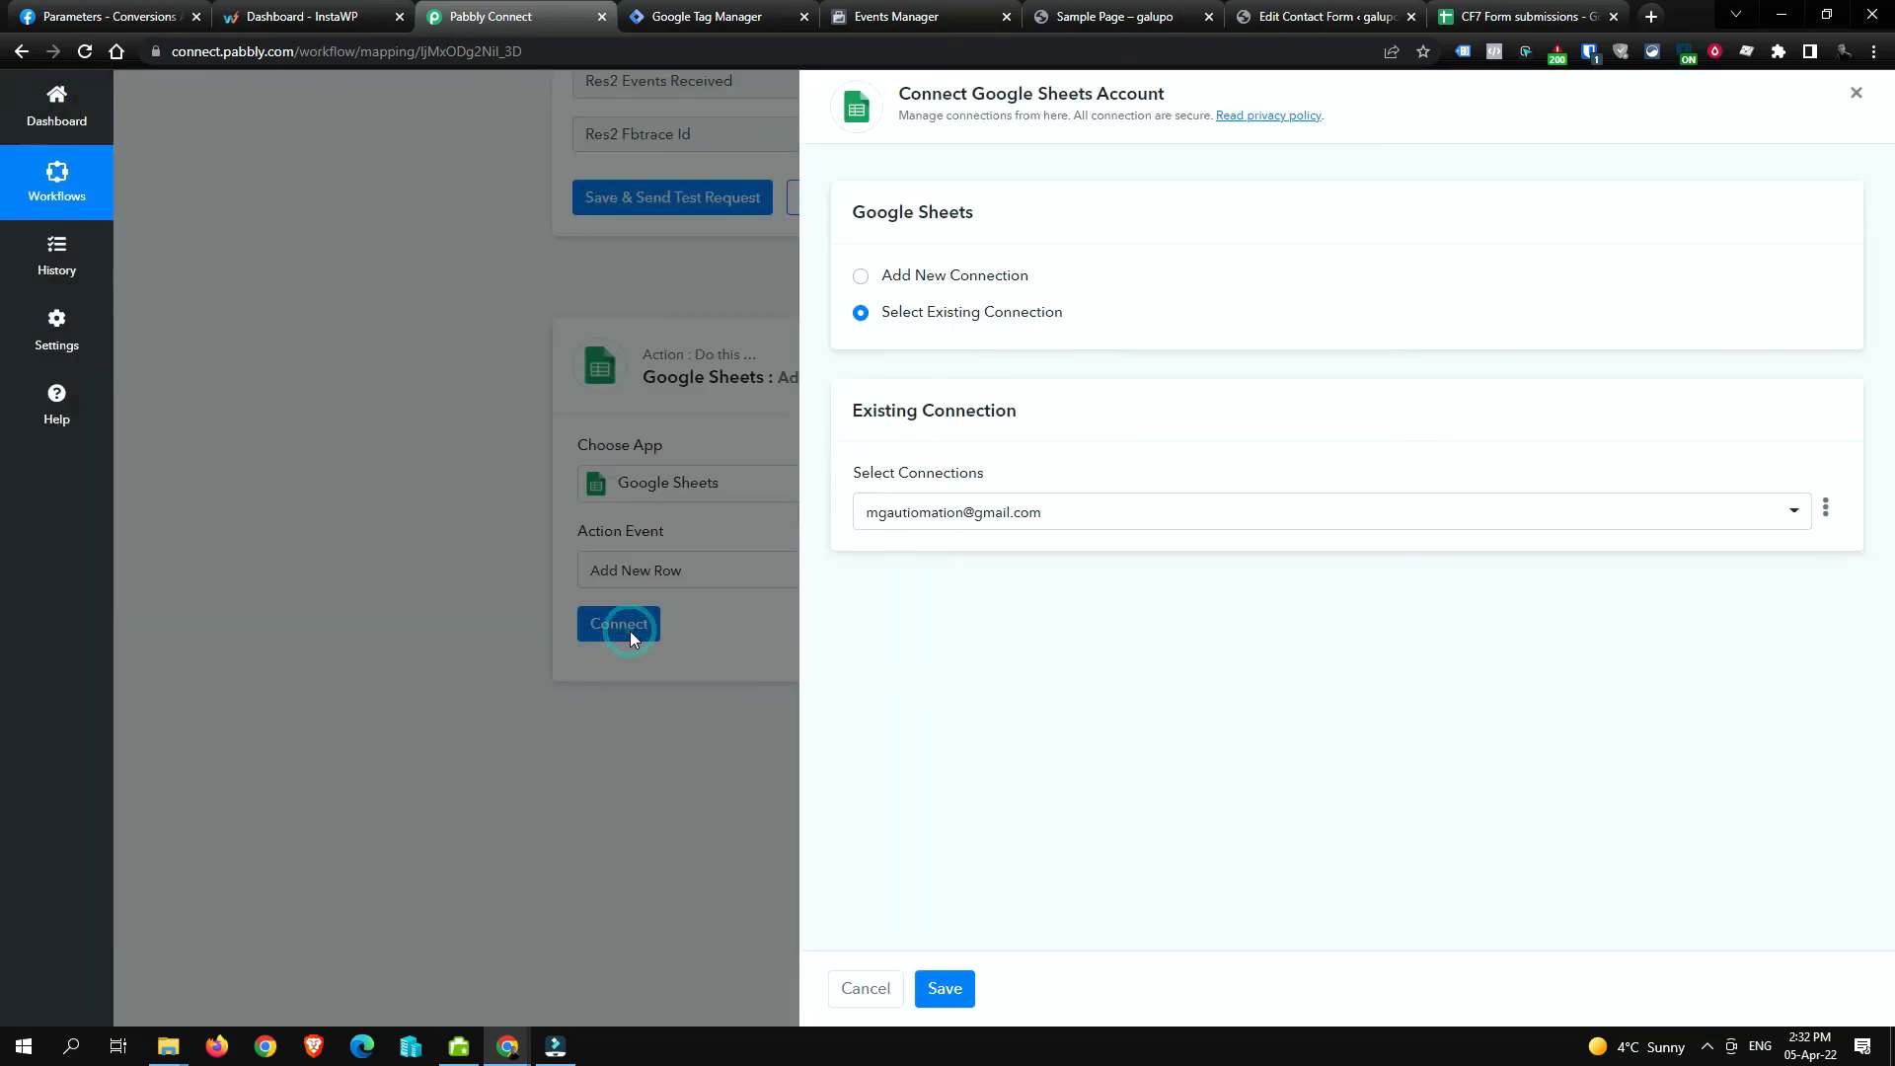
pyautogui.click(1057, 511)
pyautogui.click(1023, 662)
pyautogui.click(949, 991)
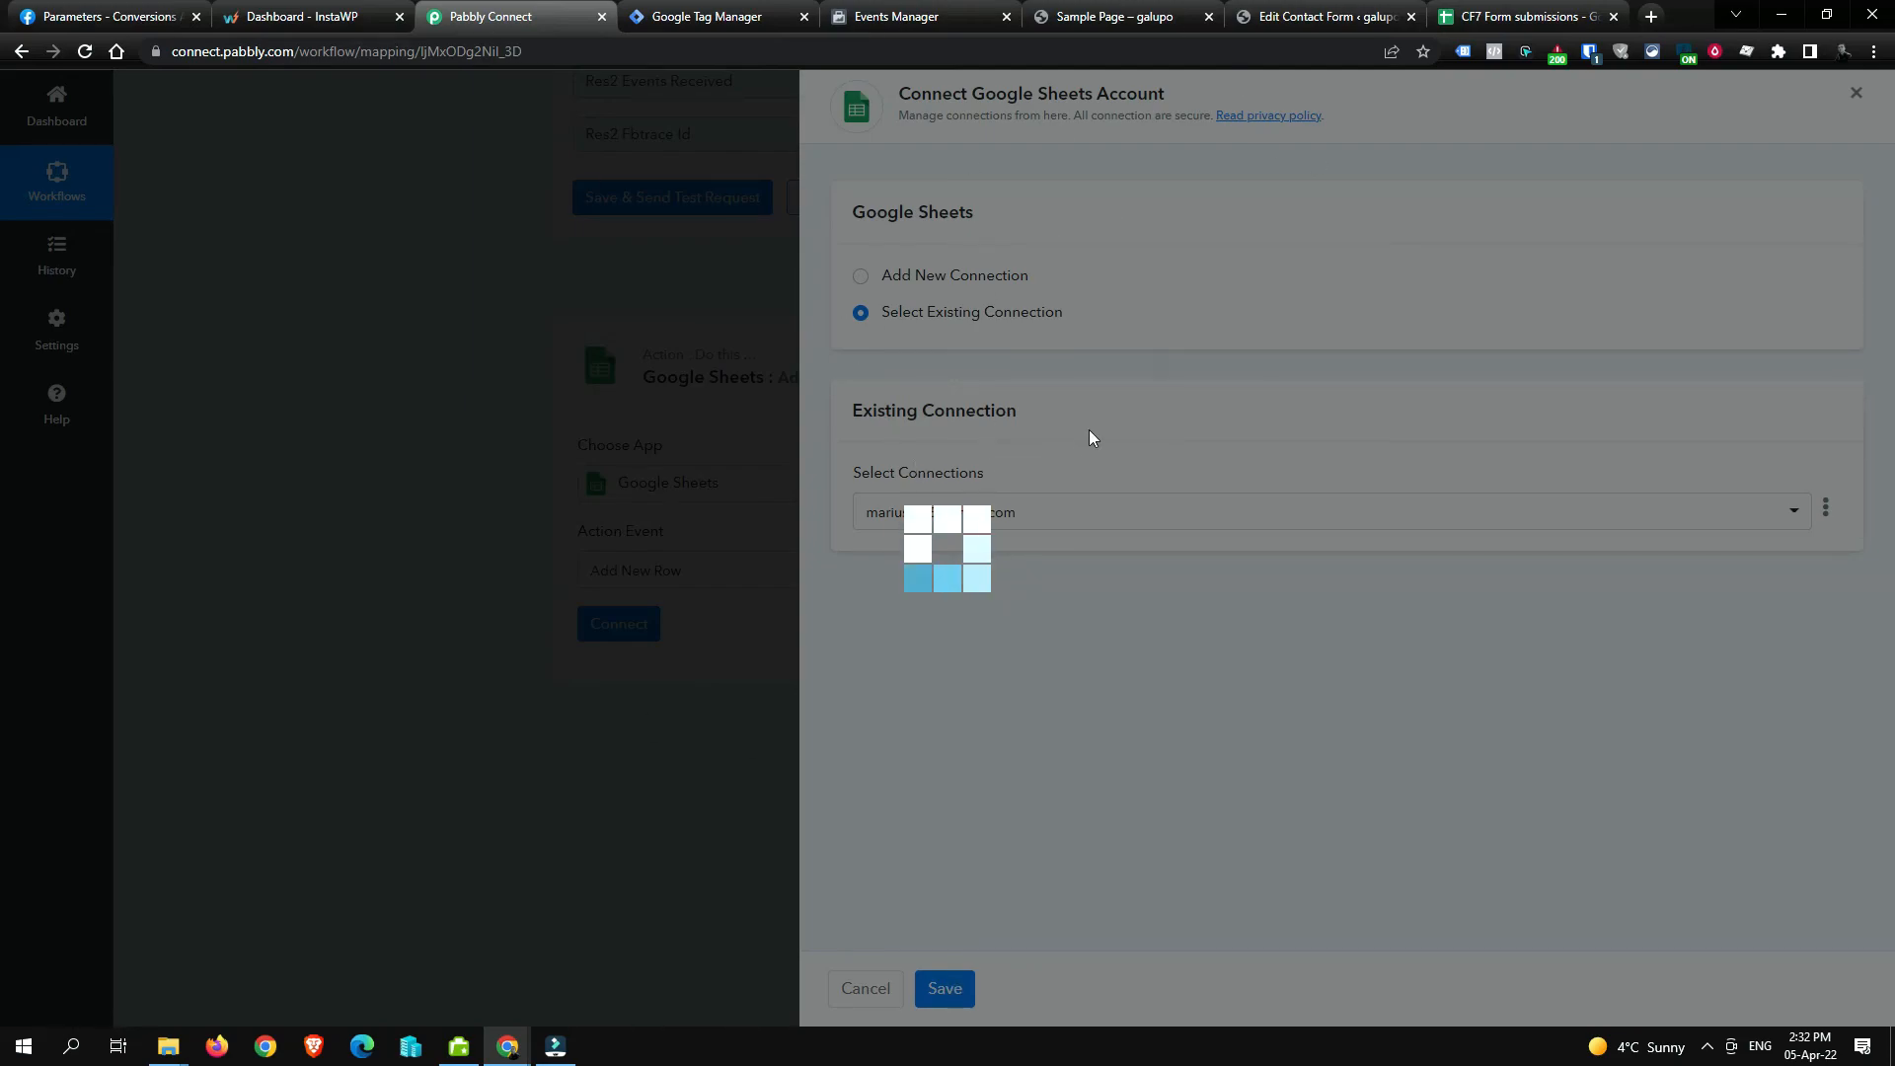
# Step: Keep 'CF7 Form submissions' as the spreadsheet for the new row
pyautogui.scroll(-13, 889, 533)
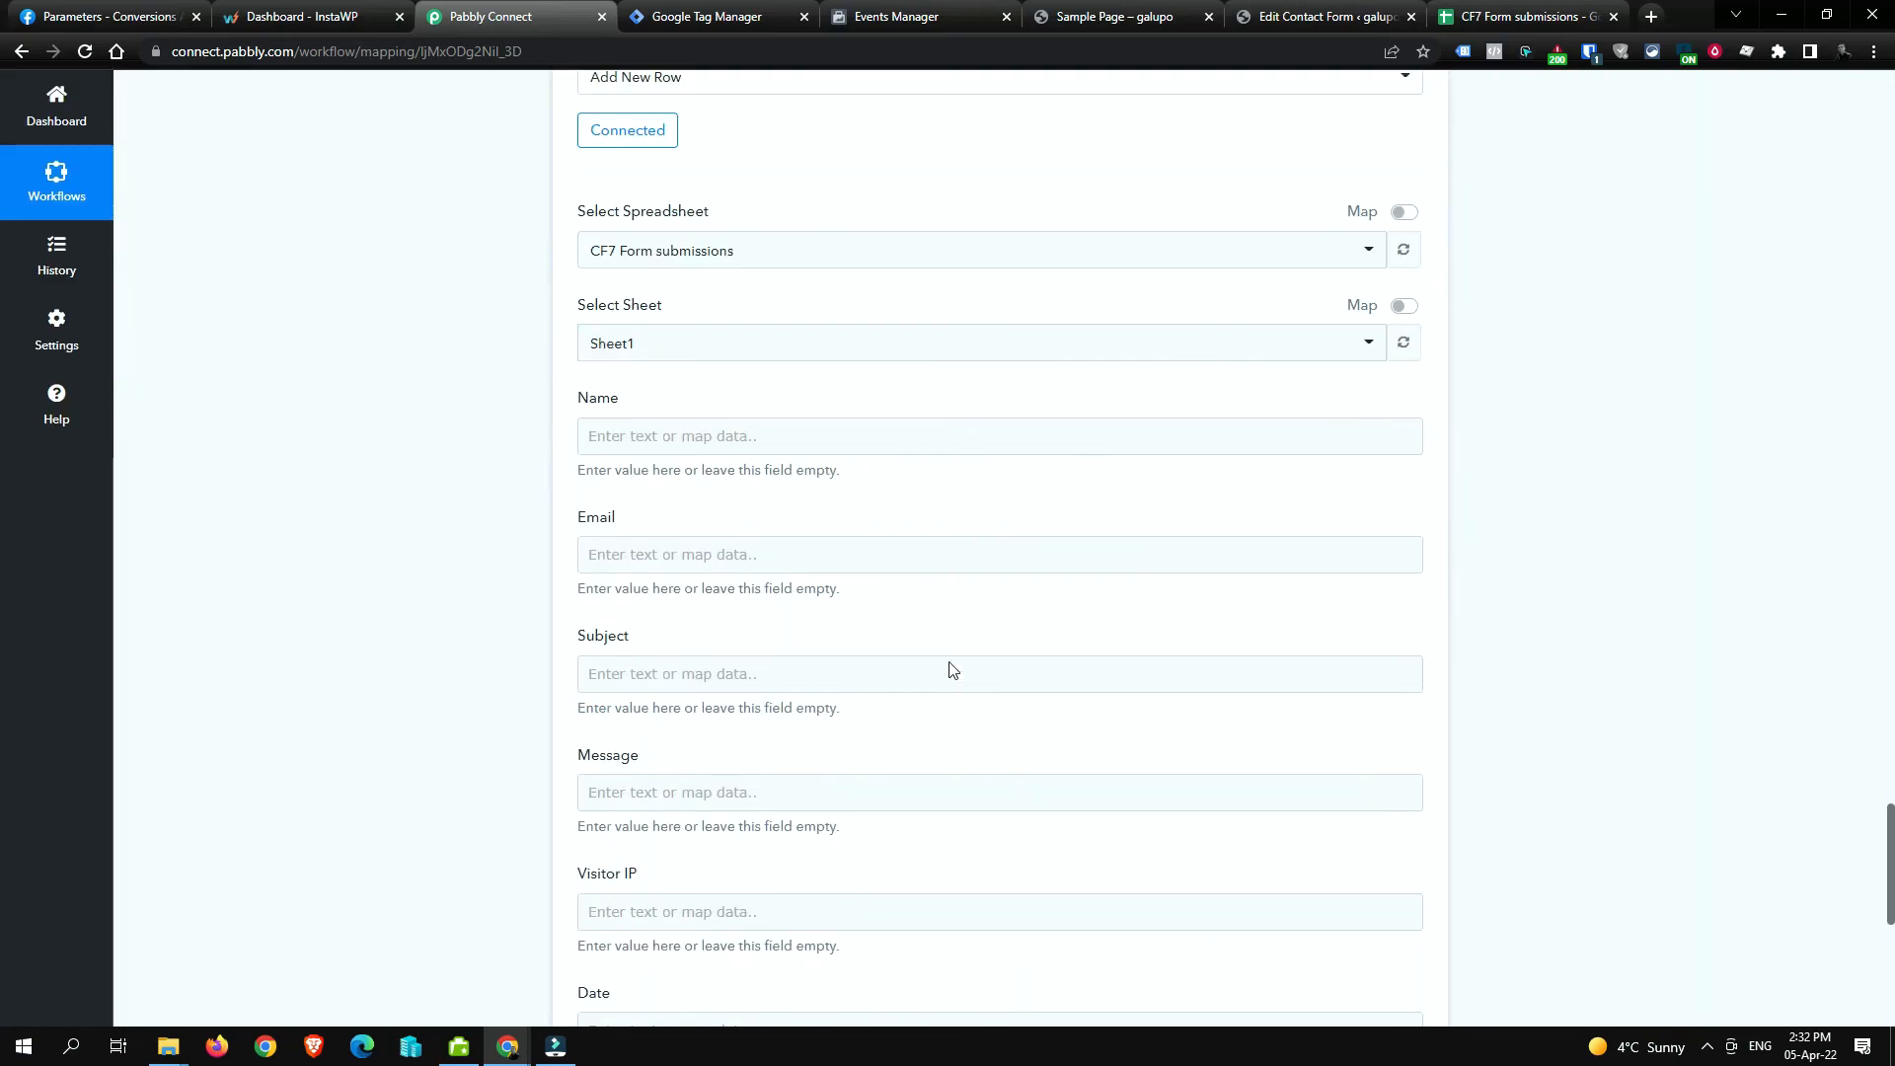
pyautogui.scroll(15, 1049, 484)
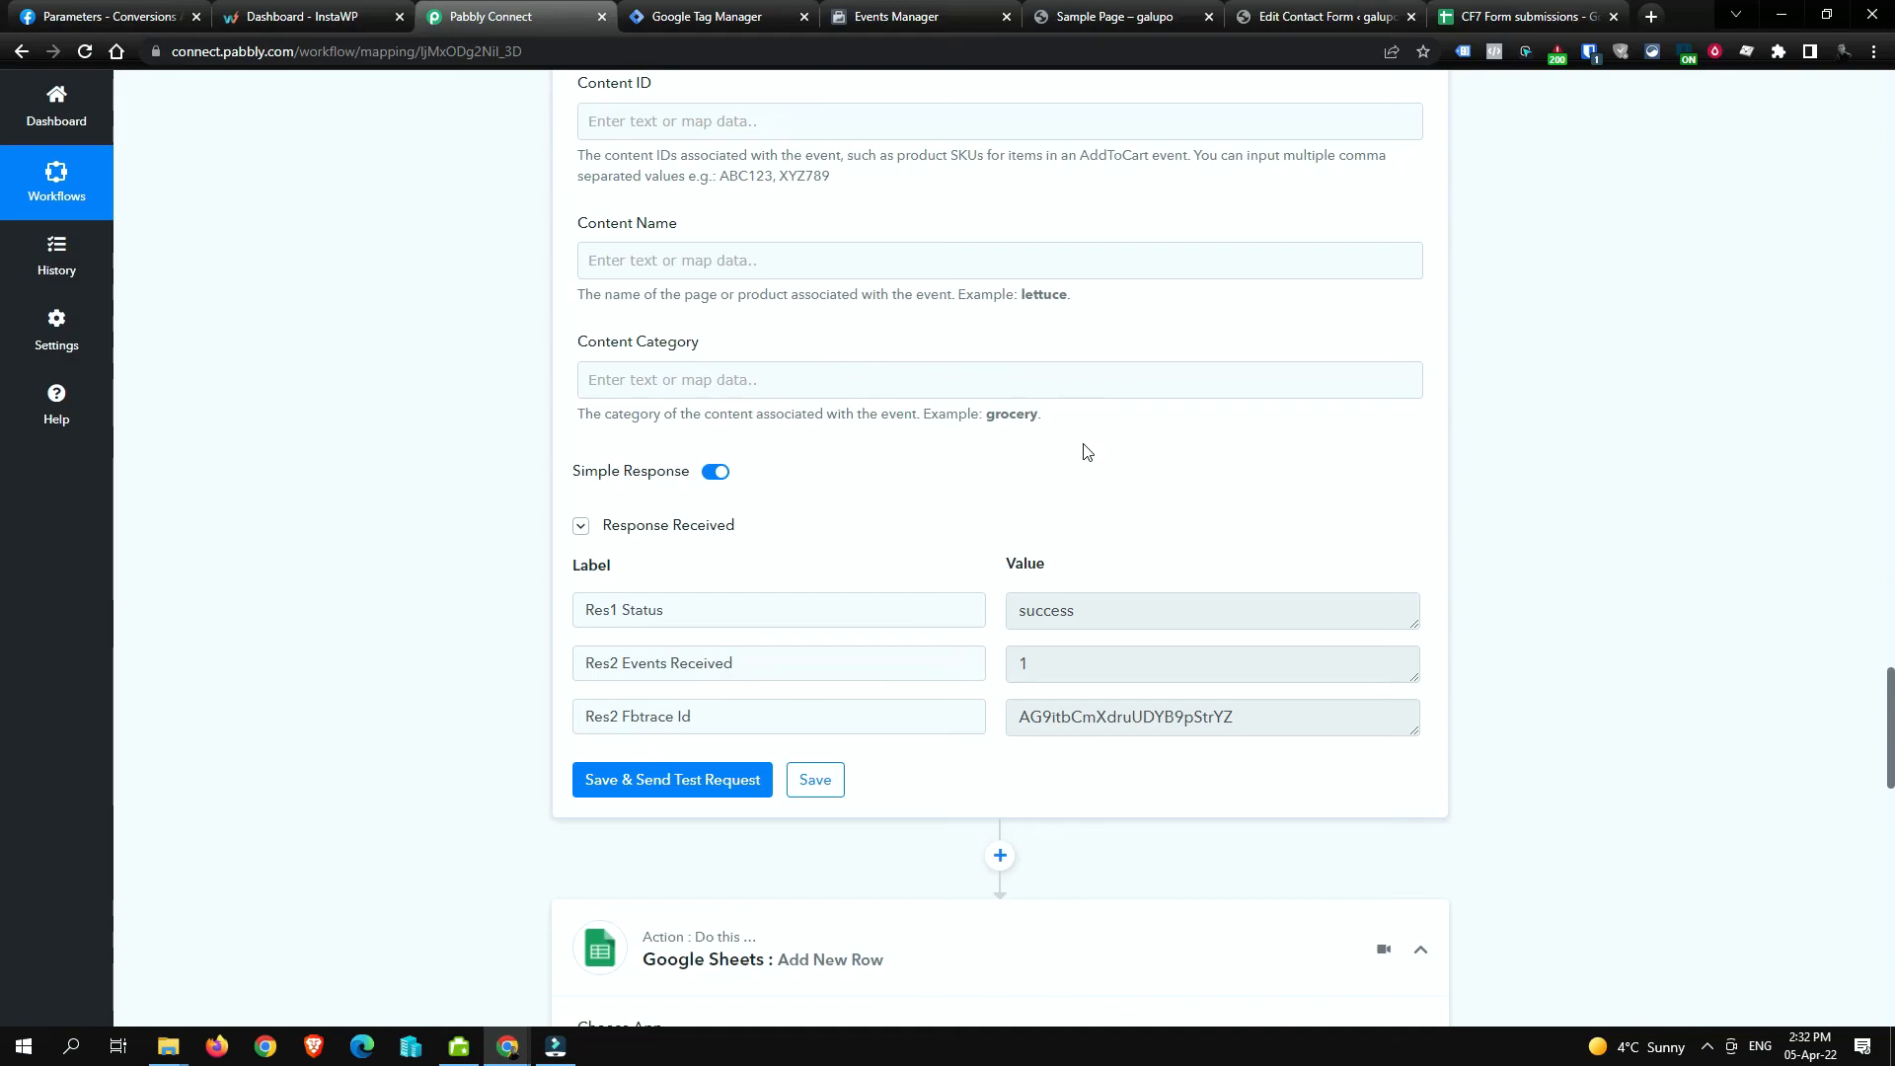
pyautogui.scroll(-4, 1086, 452)
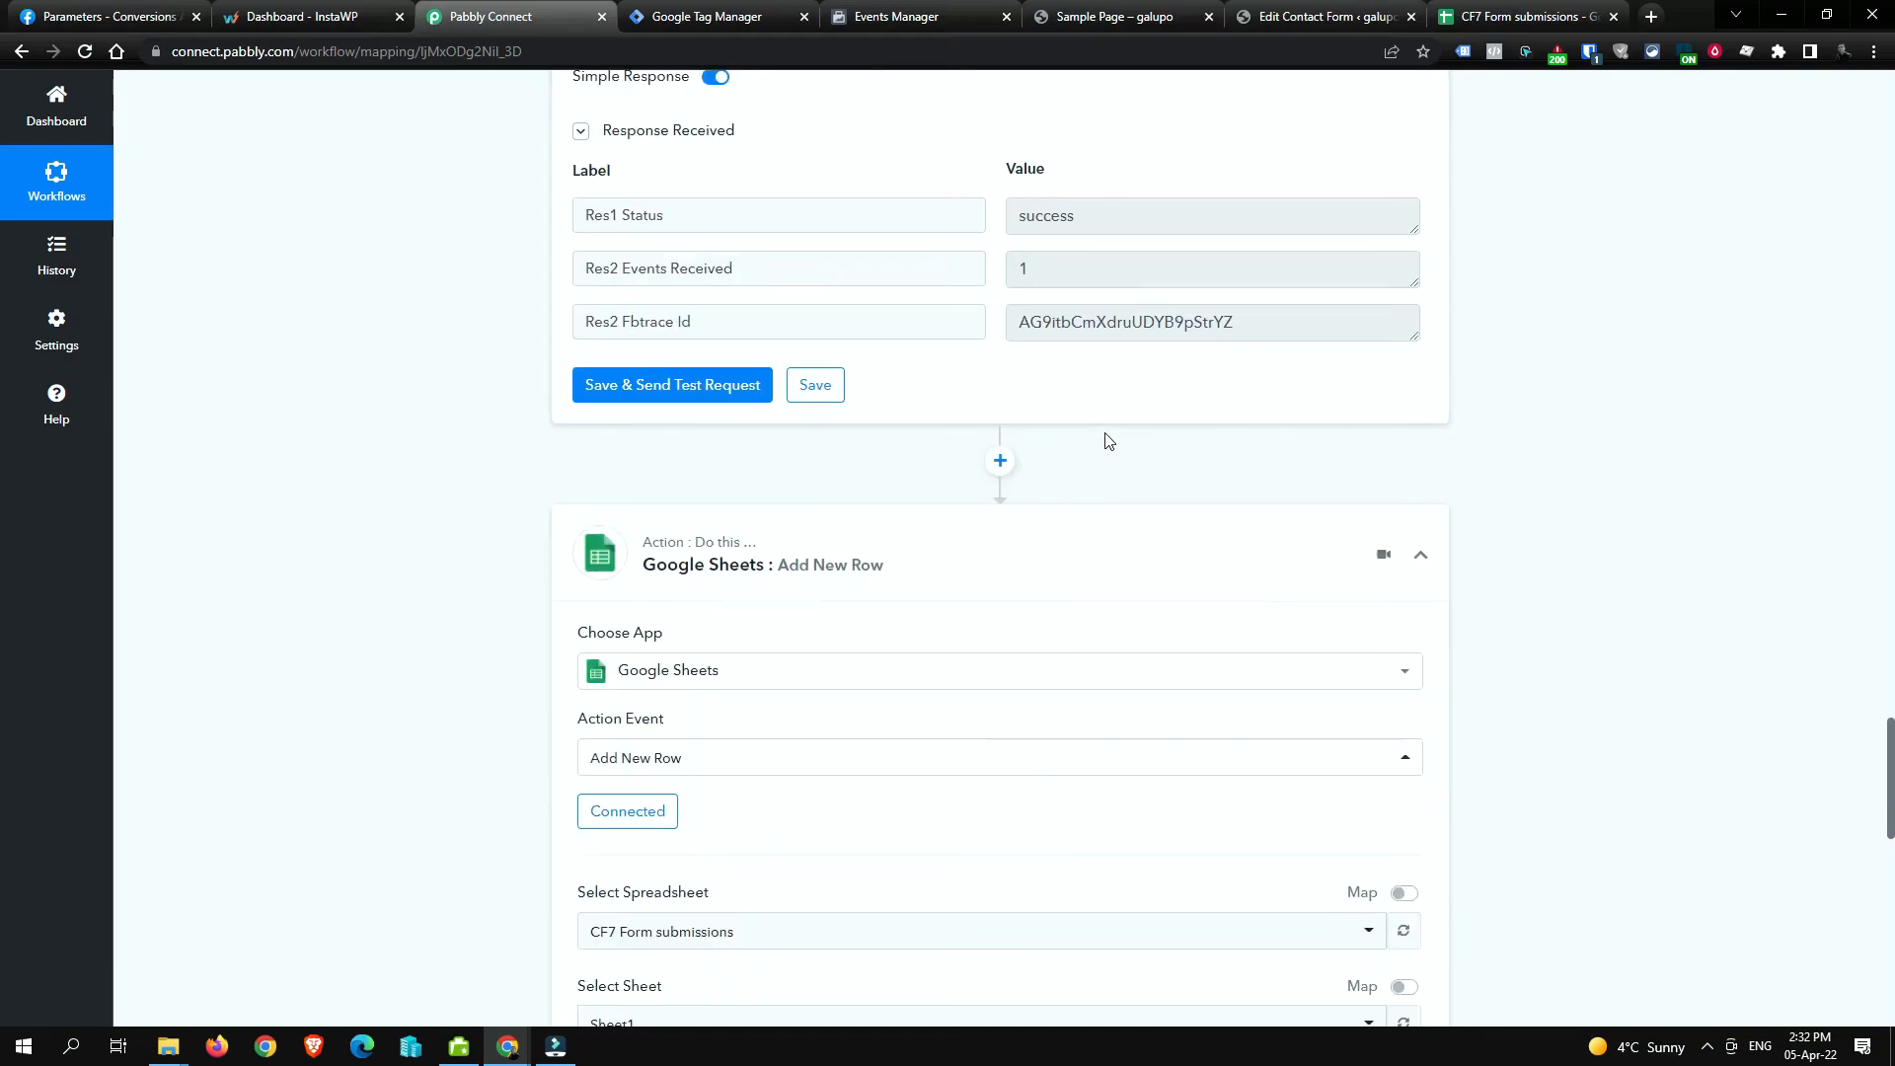
pyautogui.scroll(-3, 1096, 442)
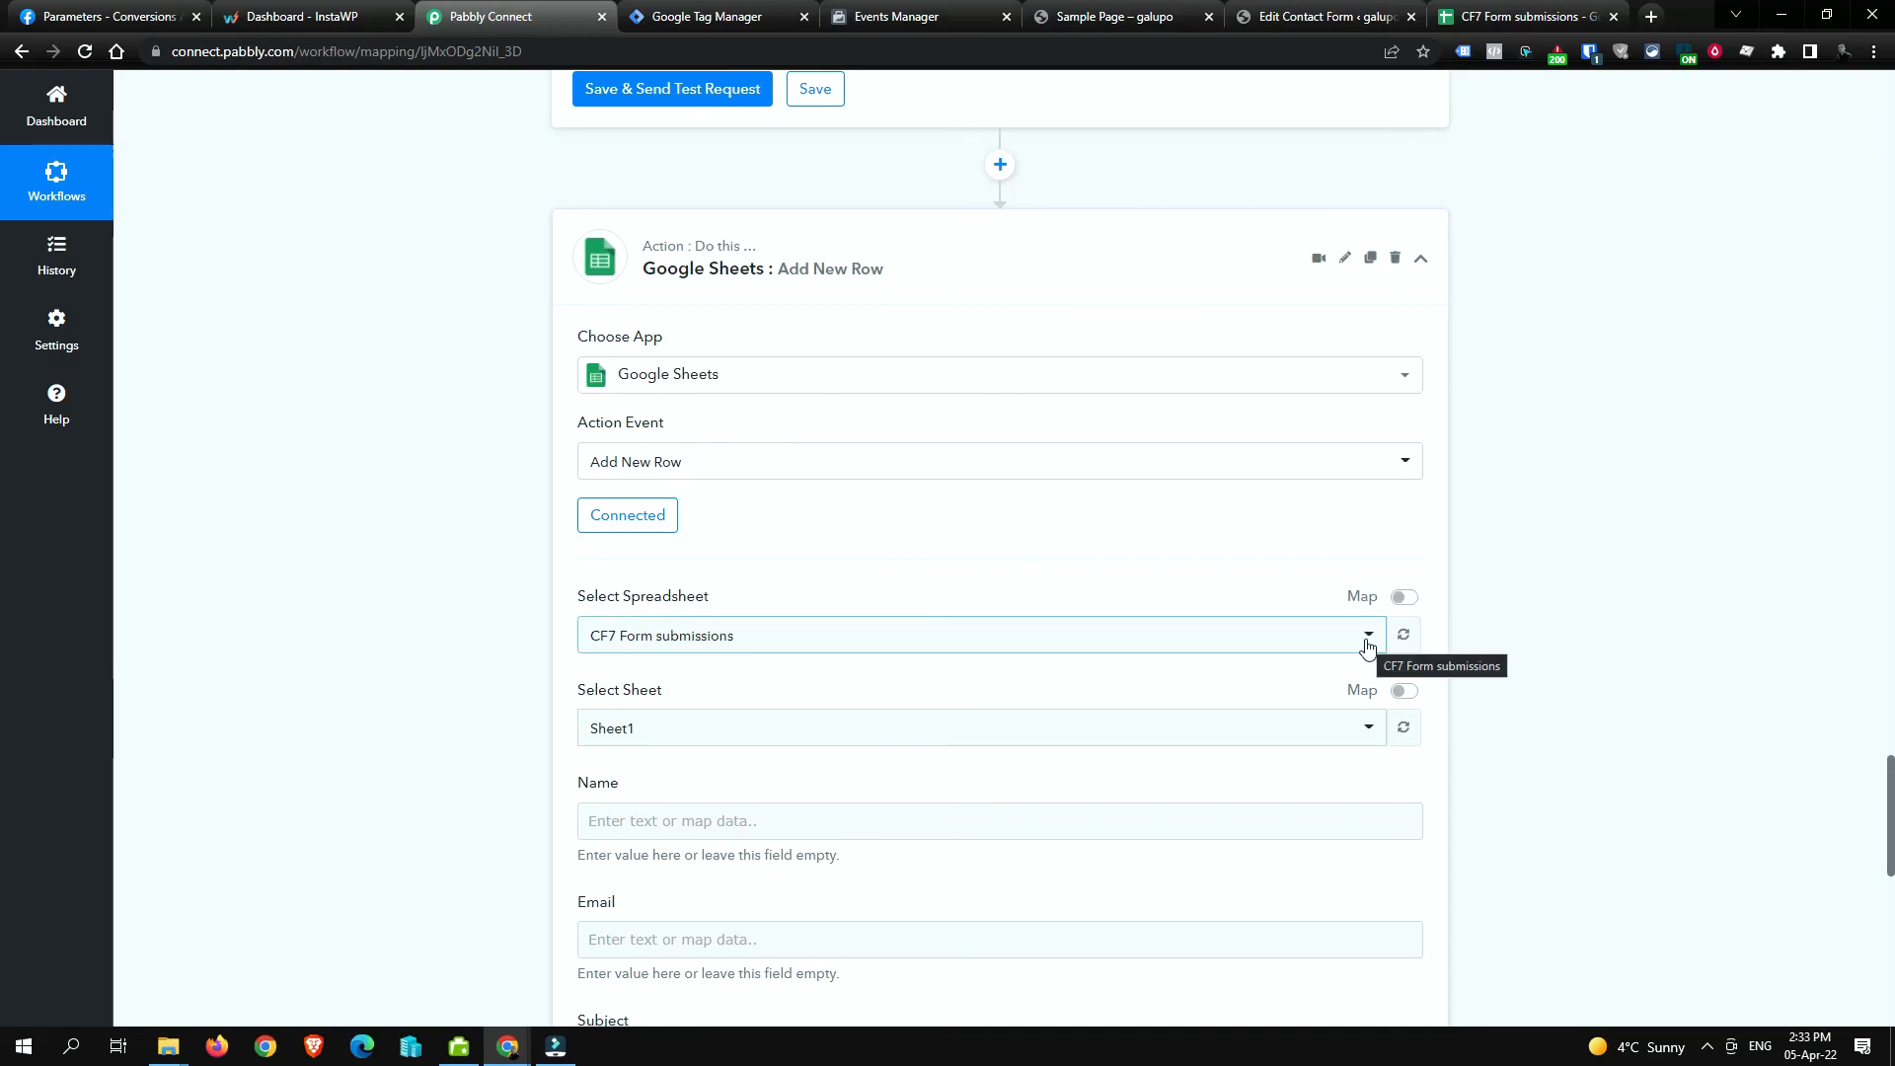
pyautogui.click(1089, 658)
pyautogui.click(1087, 650)
pyautogui.scroll(-3, 1712, 536)
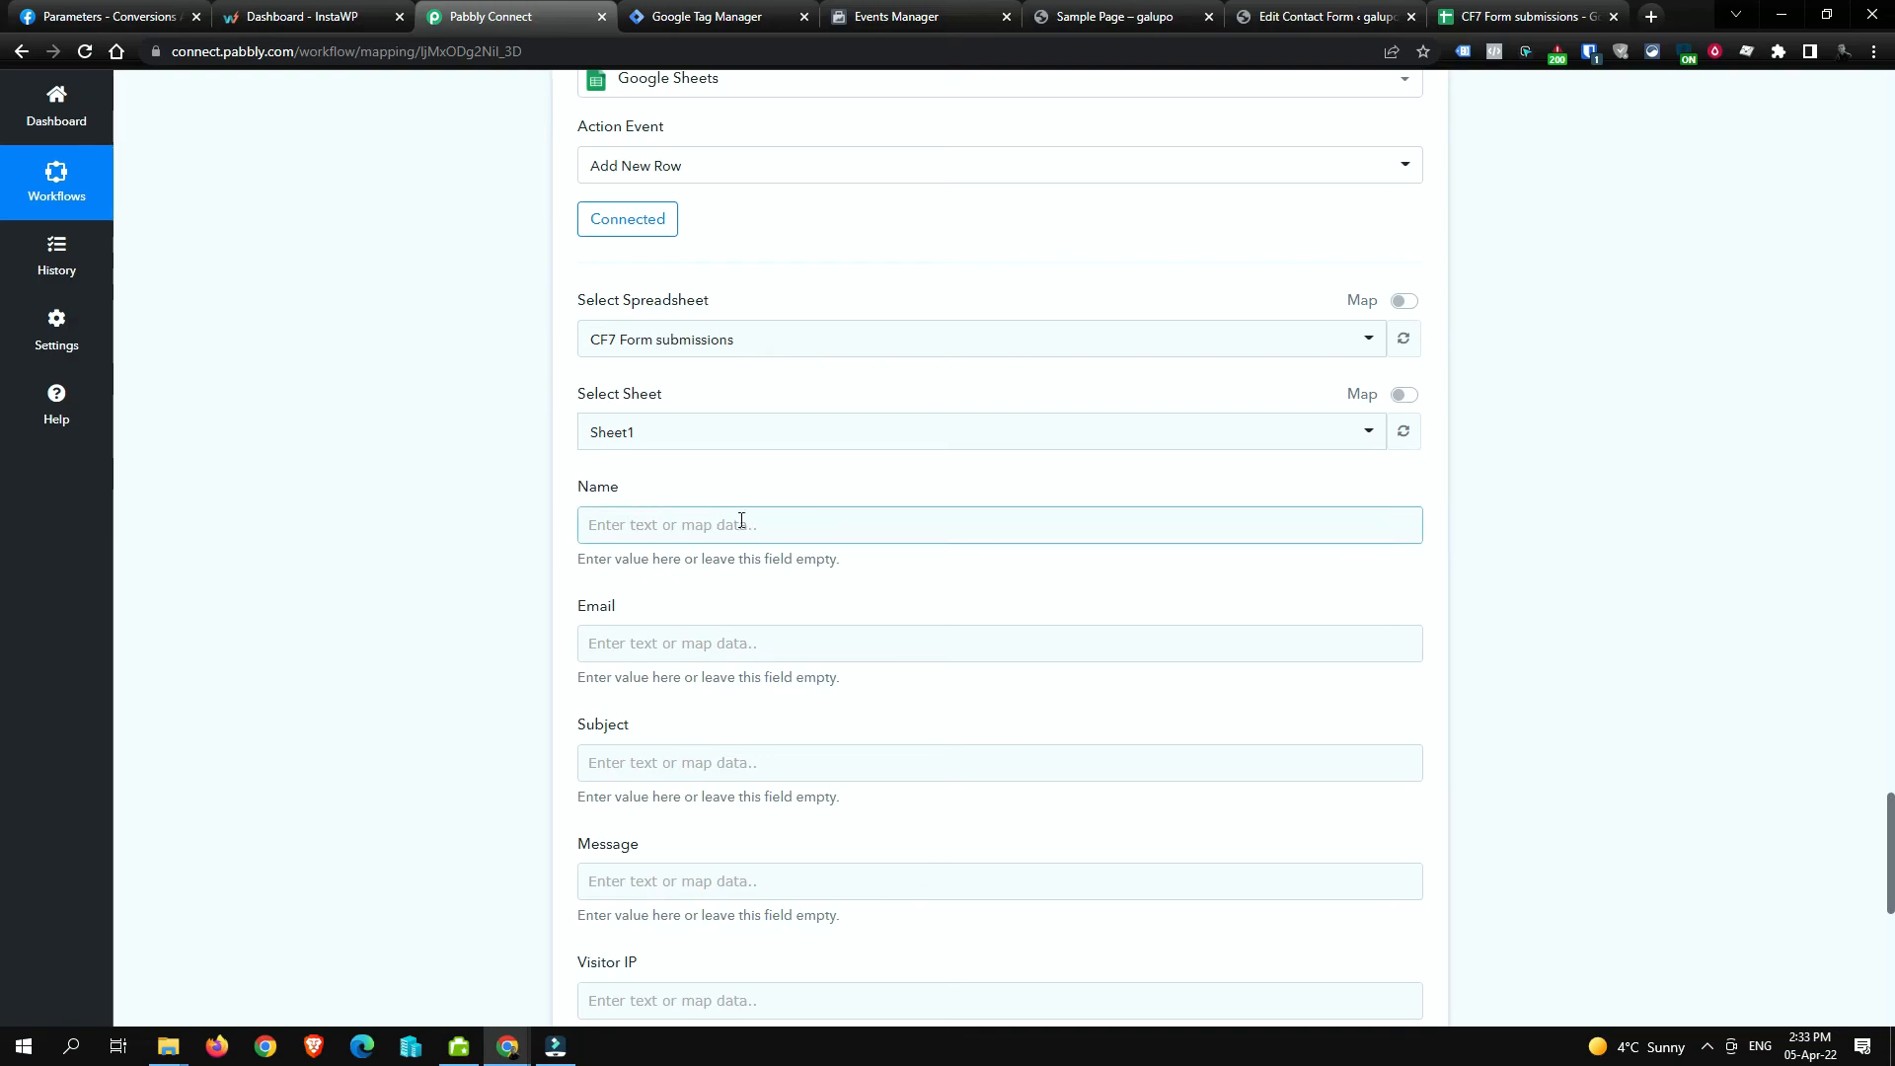
# Step: Map the webhook's submitted name value into the Name column
pyautogui.click(903, 514)
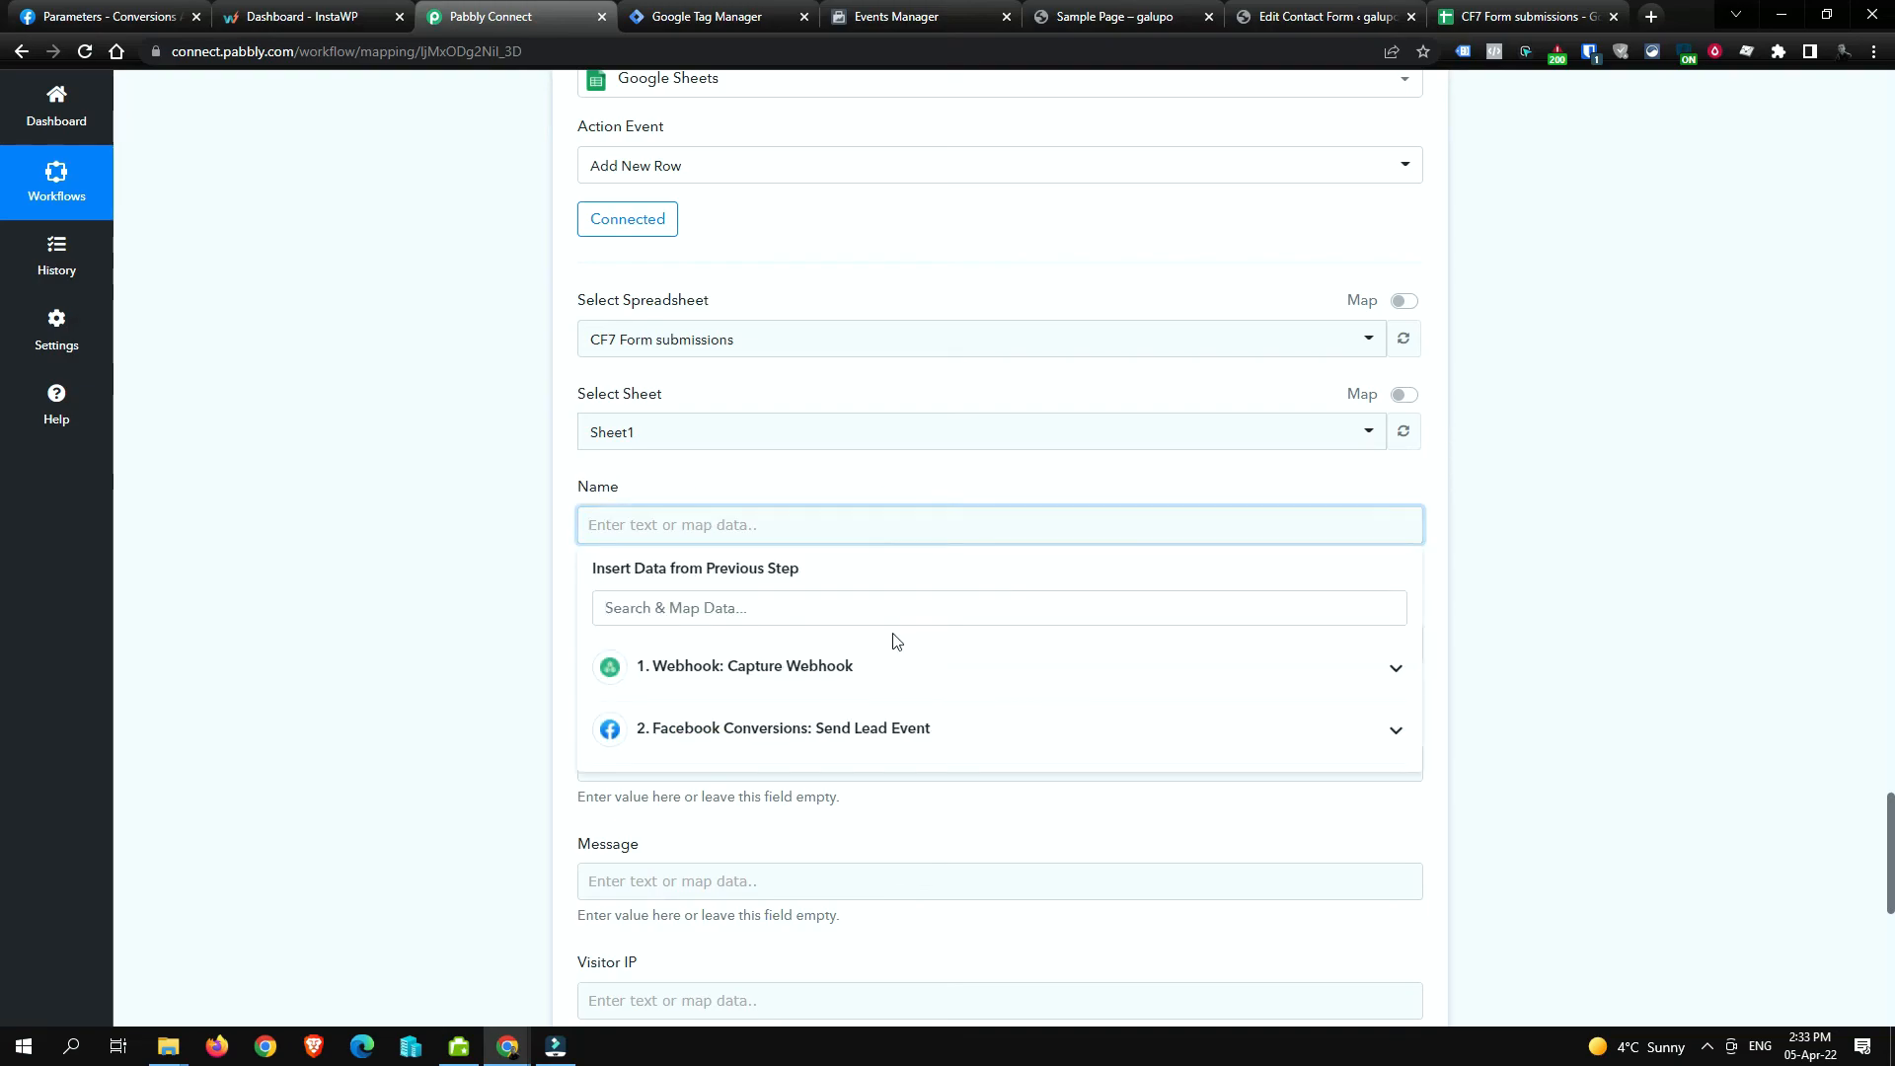
pyautogui.click(910, 609)
pyautogui.click(922, 683)
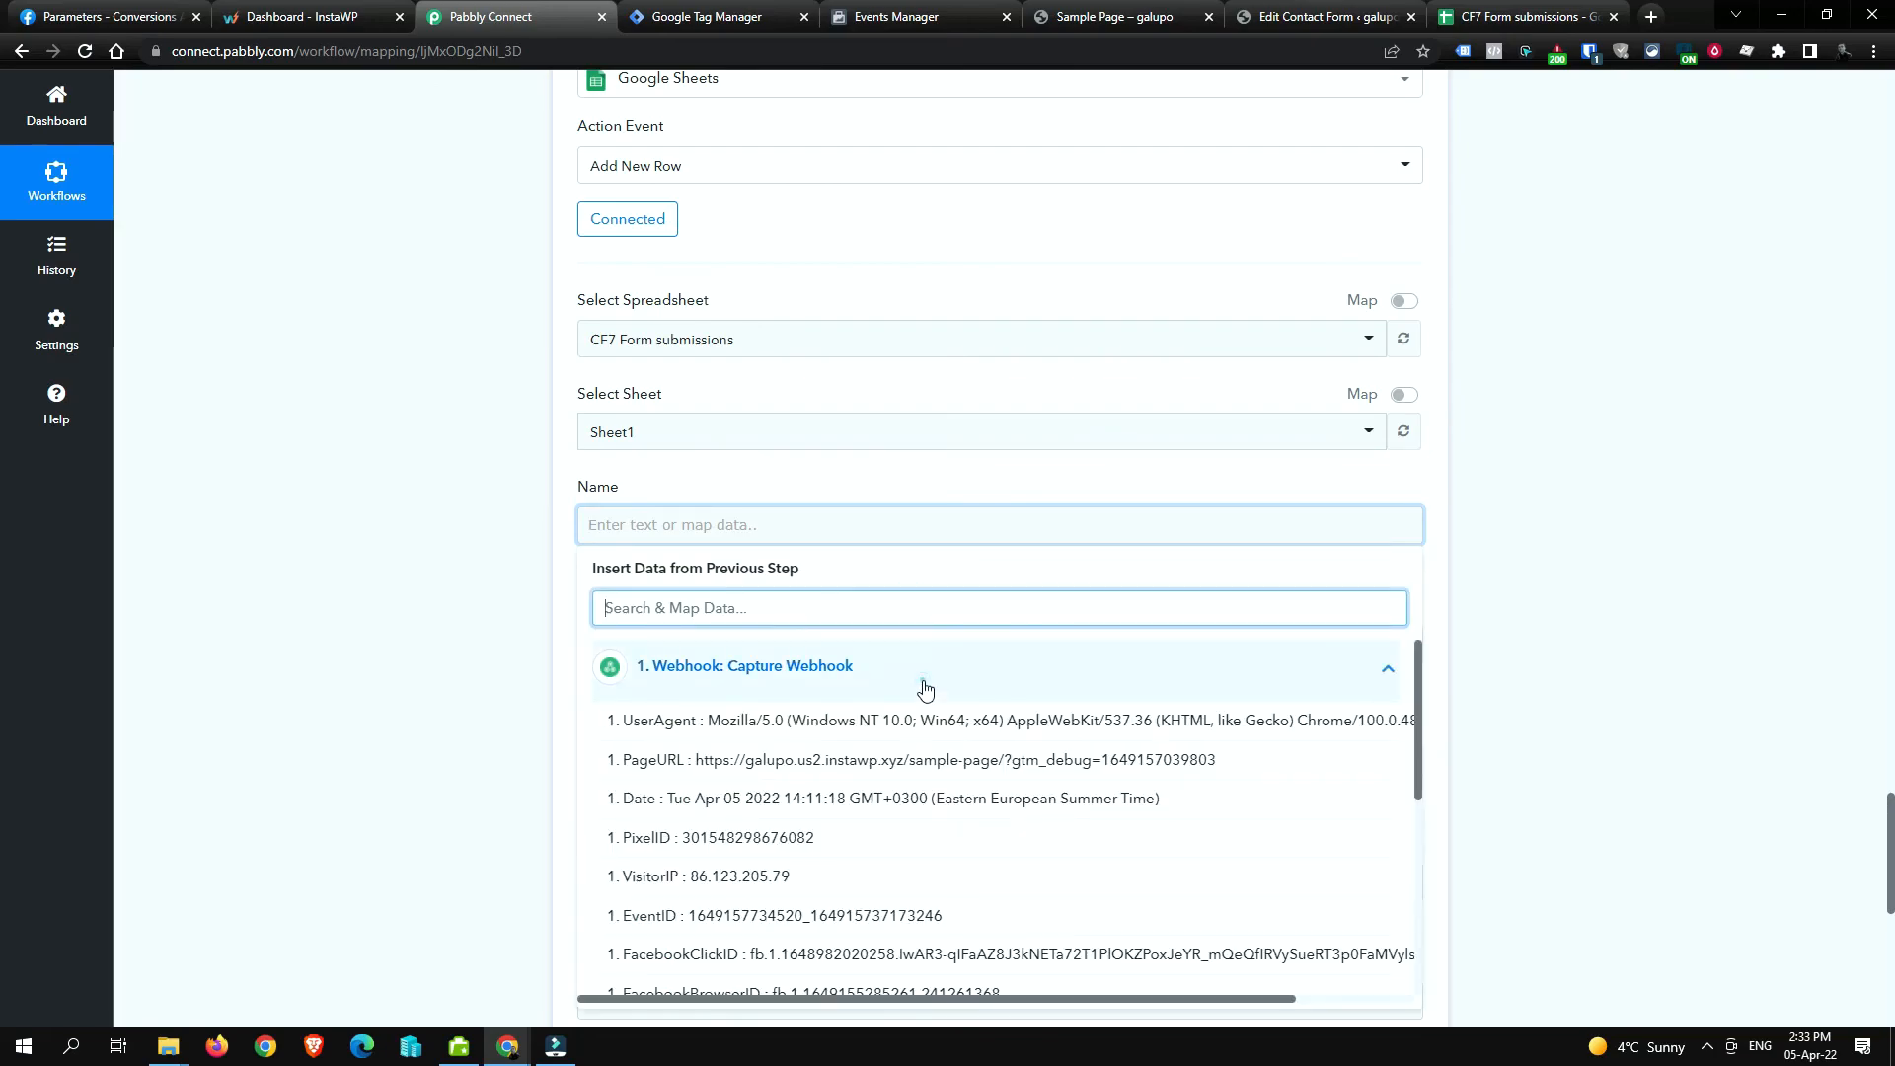
pyautogui.scroll(-5, 938, 785)
pyautogui.scroll(-1, 939, 785)
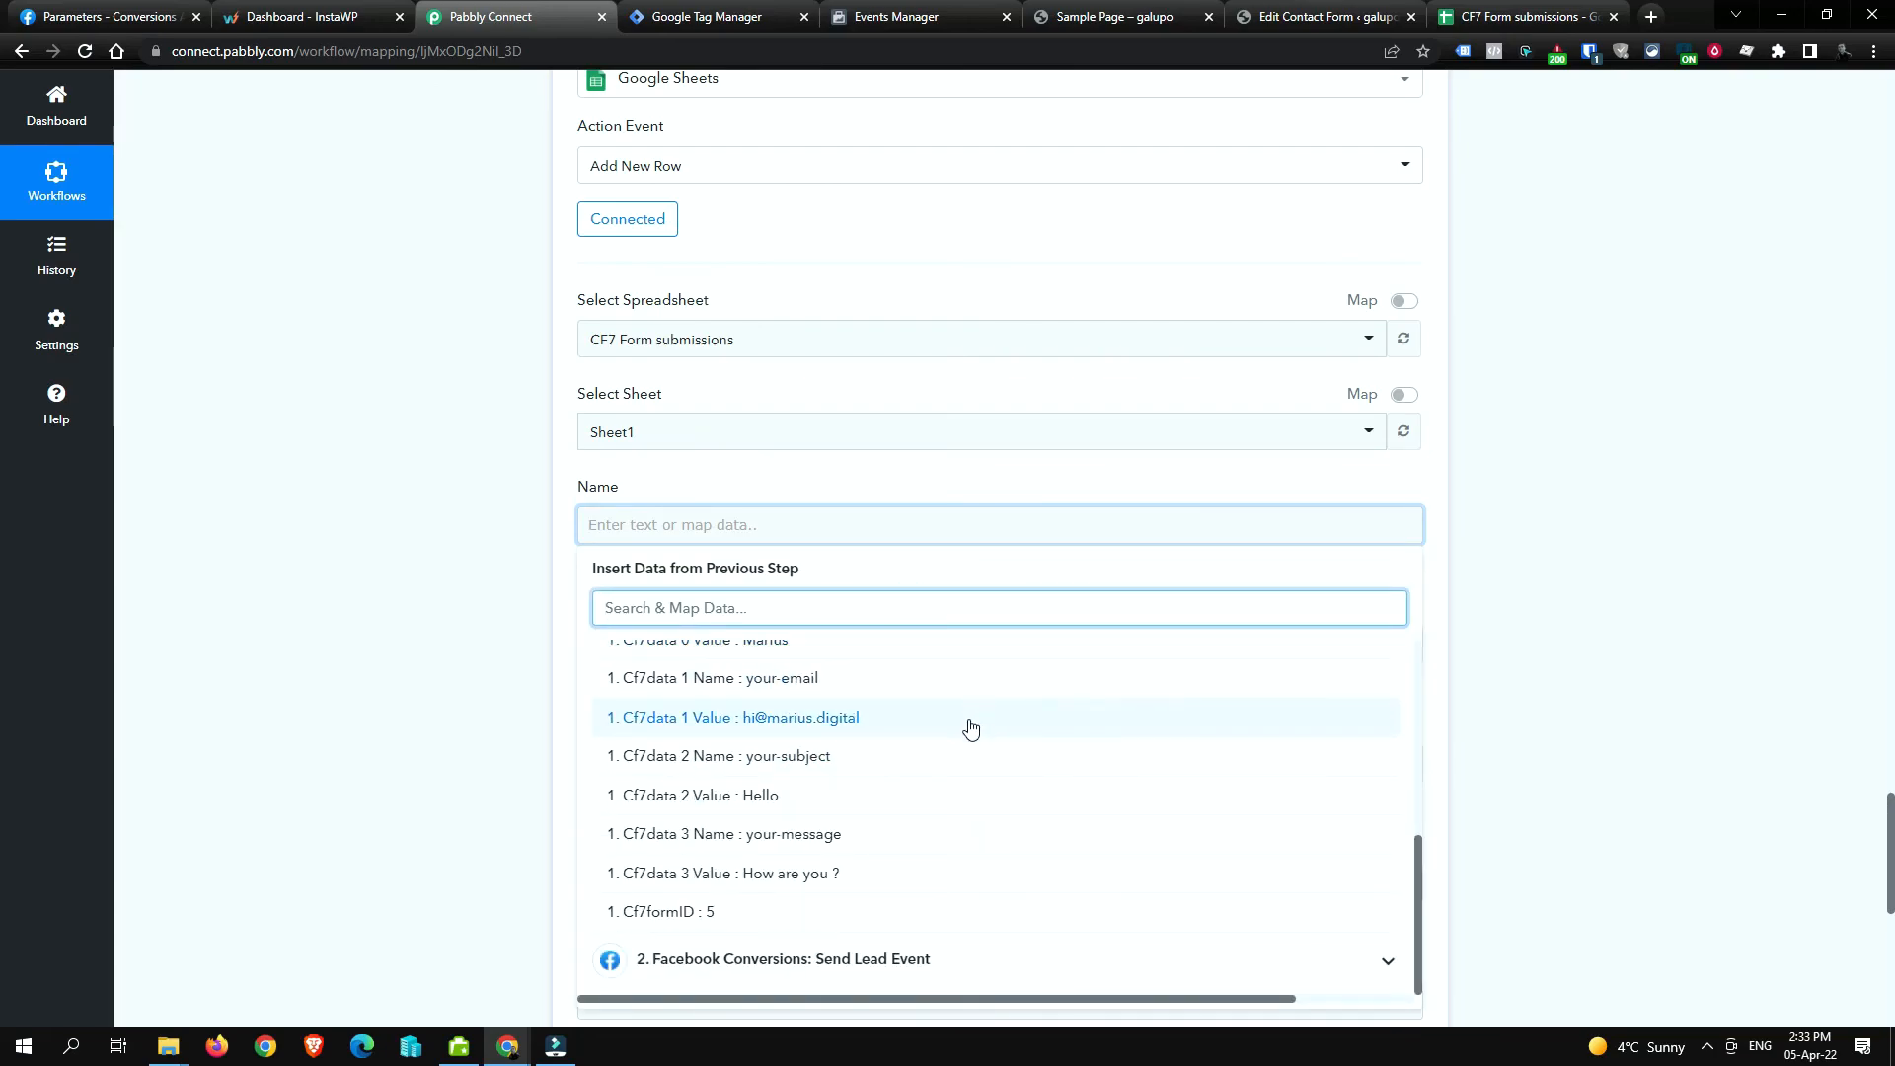
pyautogui.scroll(2, 927, 799)
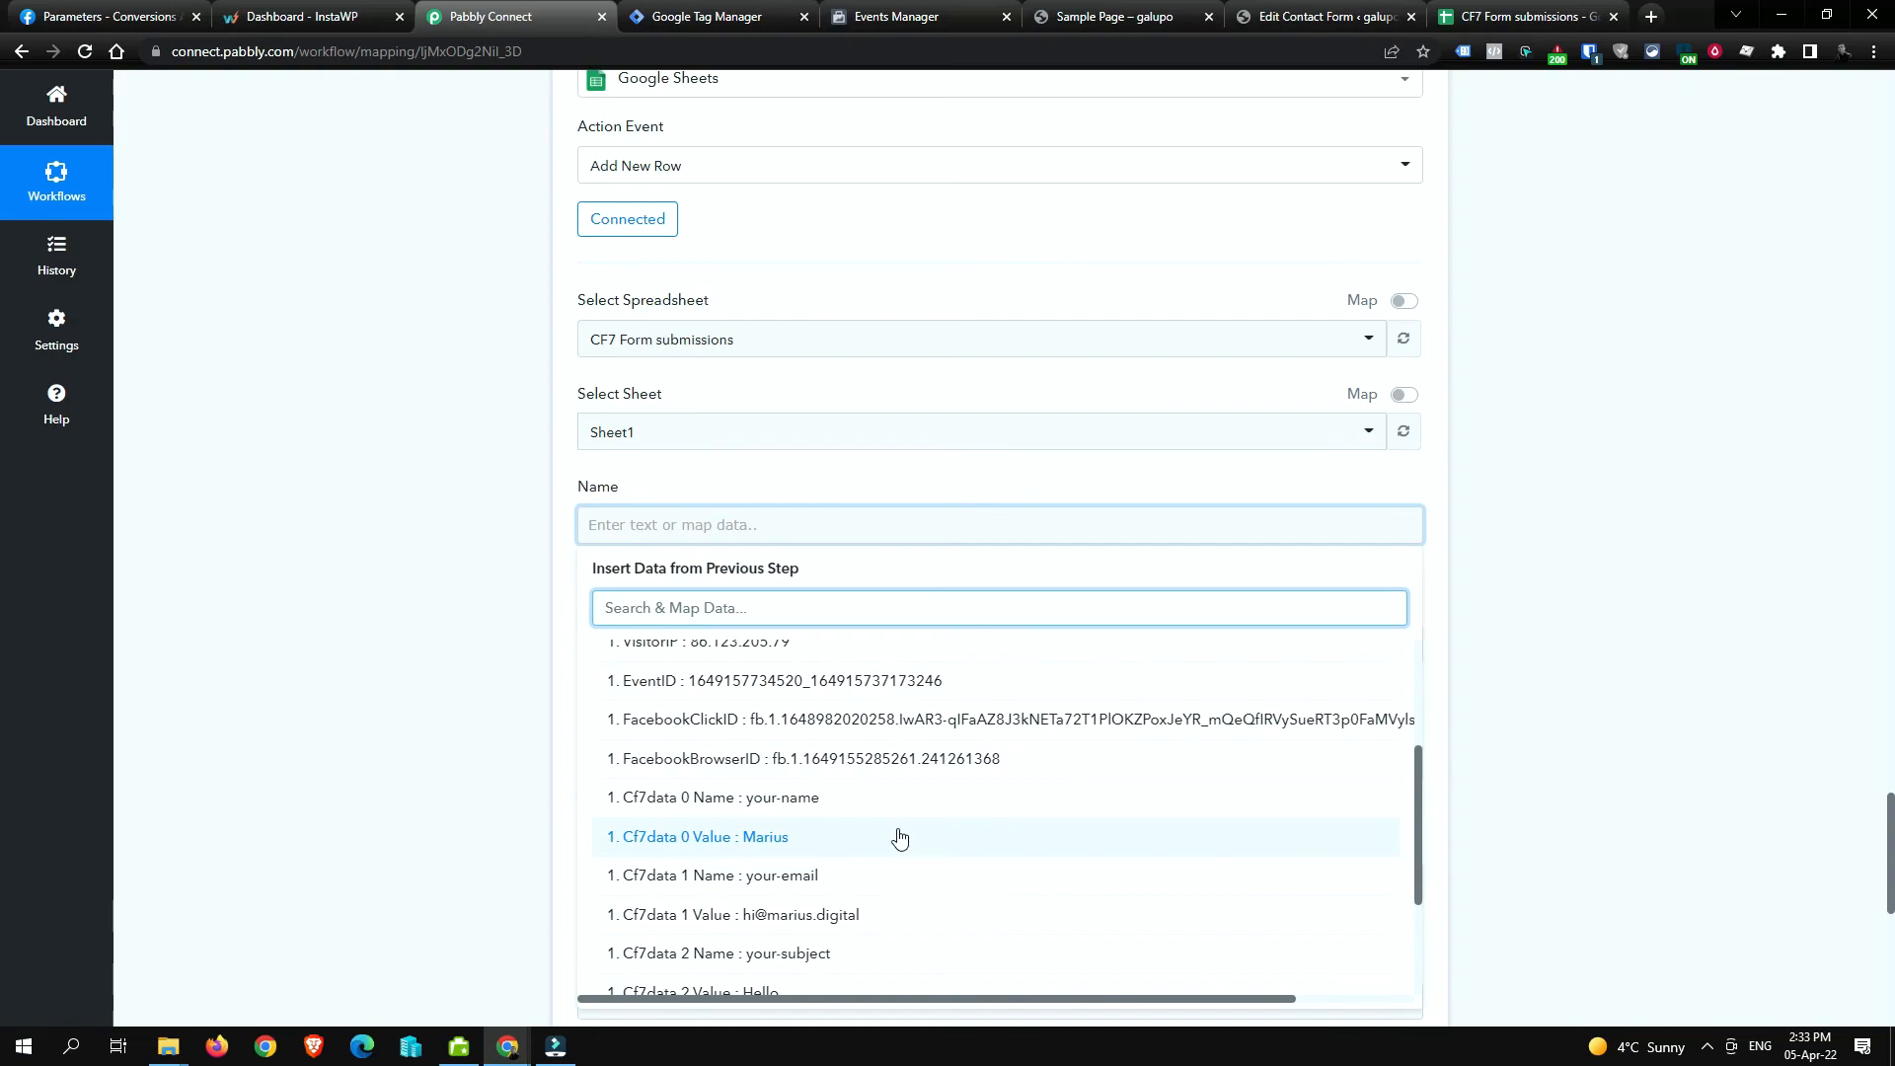
pyautogui.click(897, 835)
pyautogui.click(1443, 566)
# Step: Map the webhook's email address into Email and the Hello subject value into Subject
pyautogui.click(815, 646)
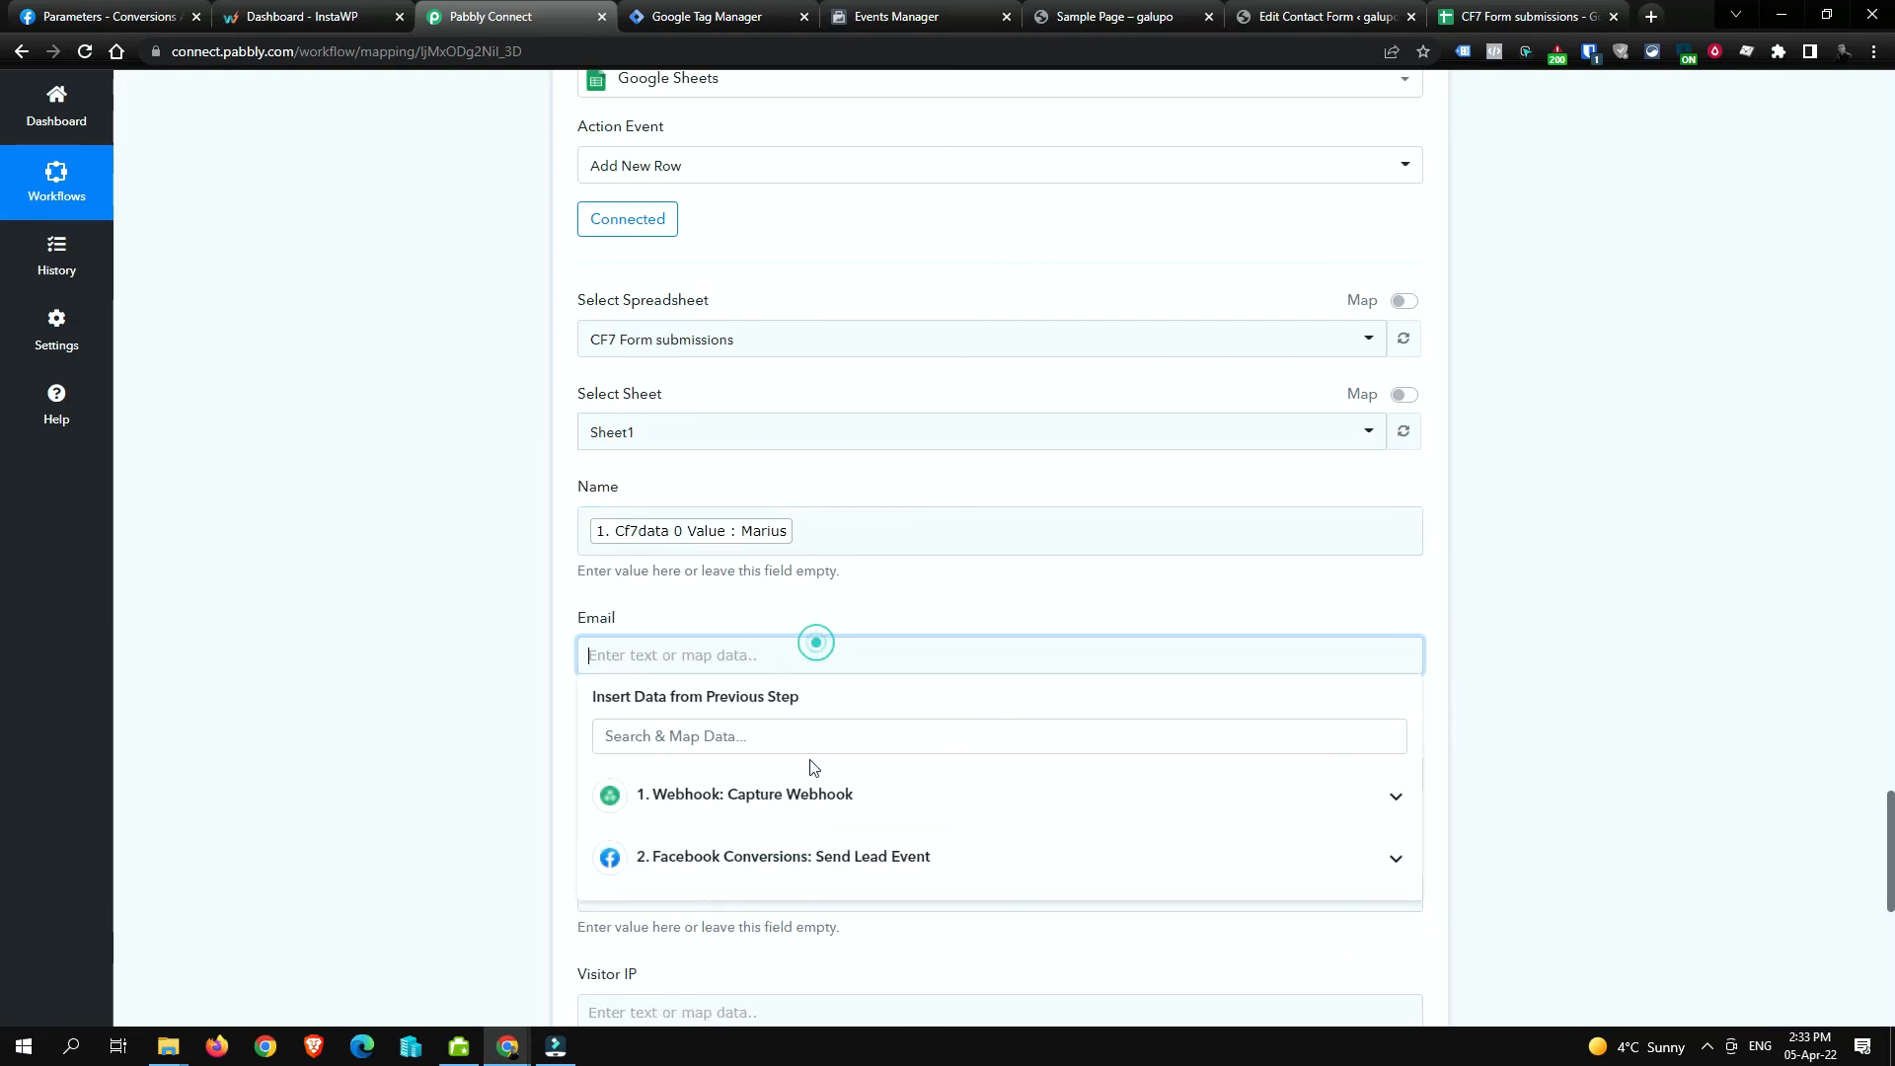
pyautogui.click(815, 787)
pyautogui.scroll(-3, 829, 795)
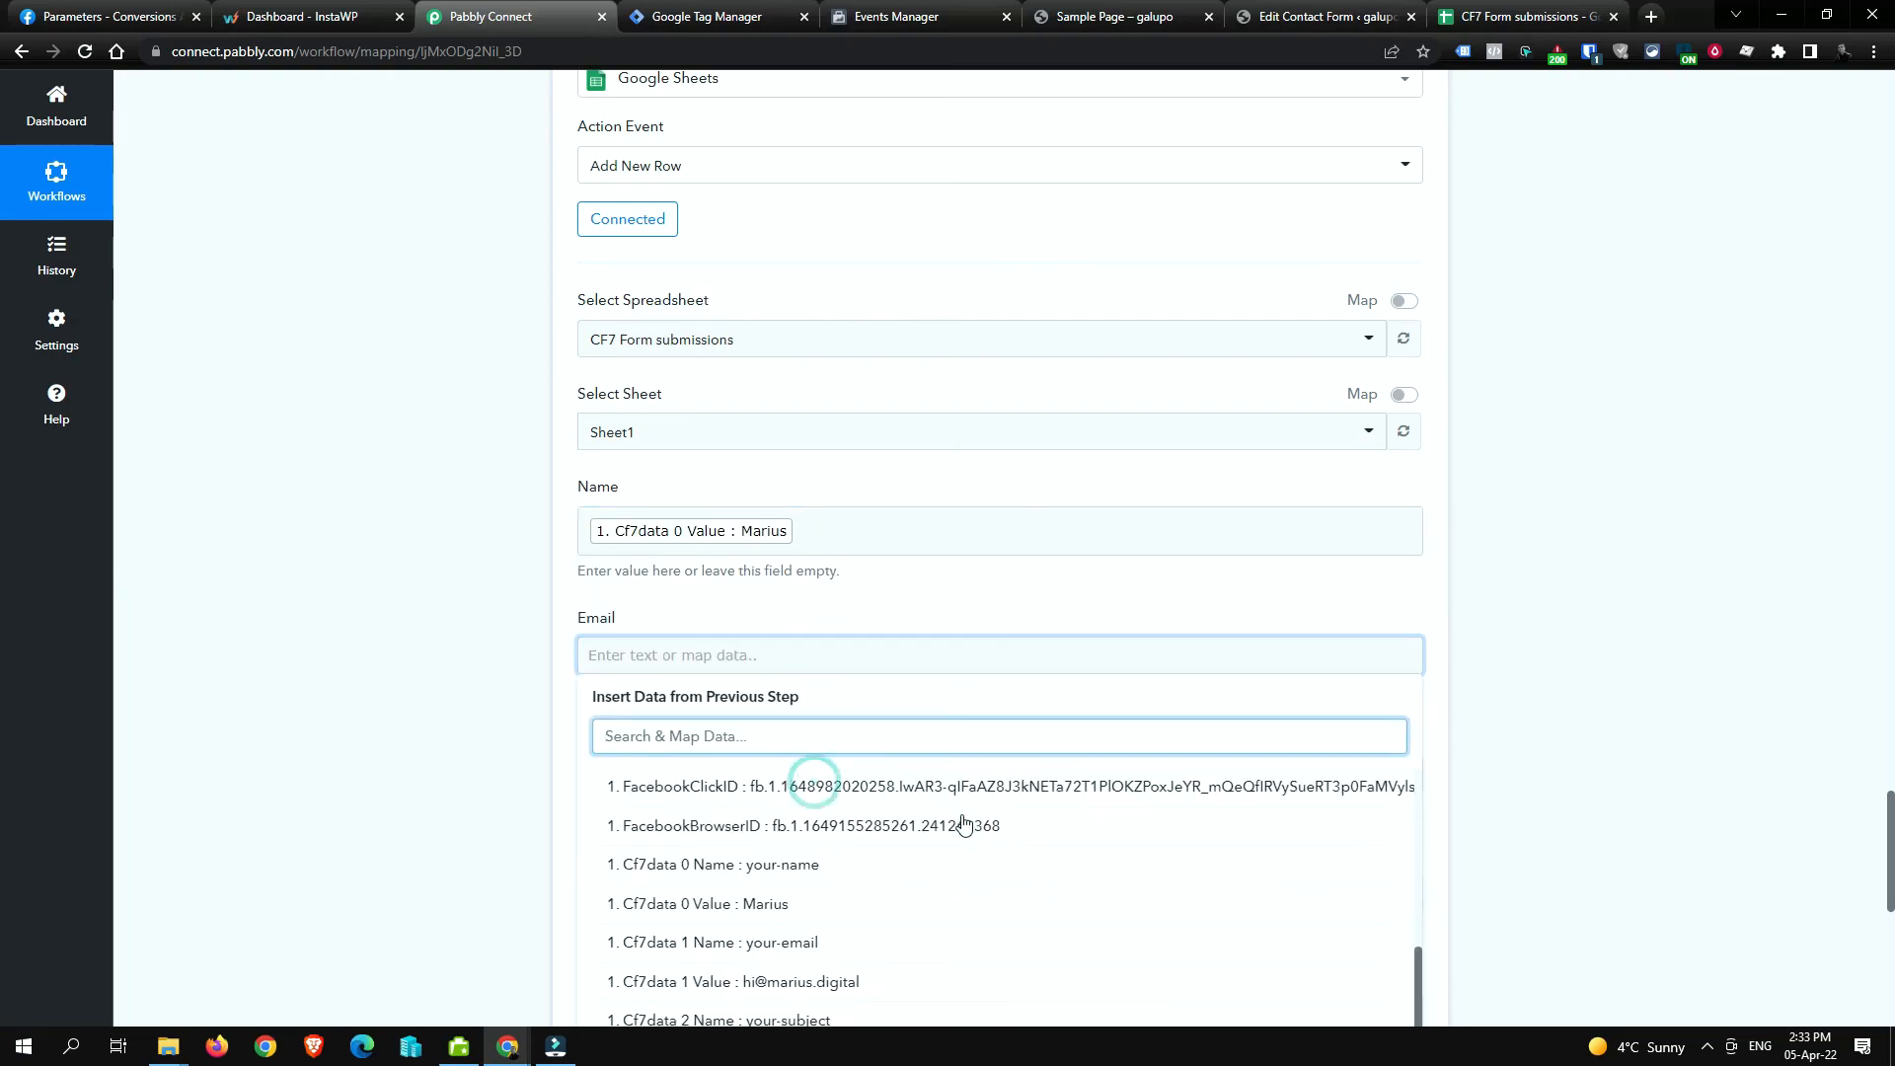
pyautogui.click(916, 969)
pyautogui.click(1595, 558)
pyautogui.click(769, 772)
pyautogui.click(897, 923)
pyautogui.scroll(-5, 1516, 797)
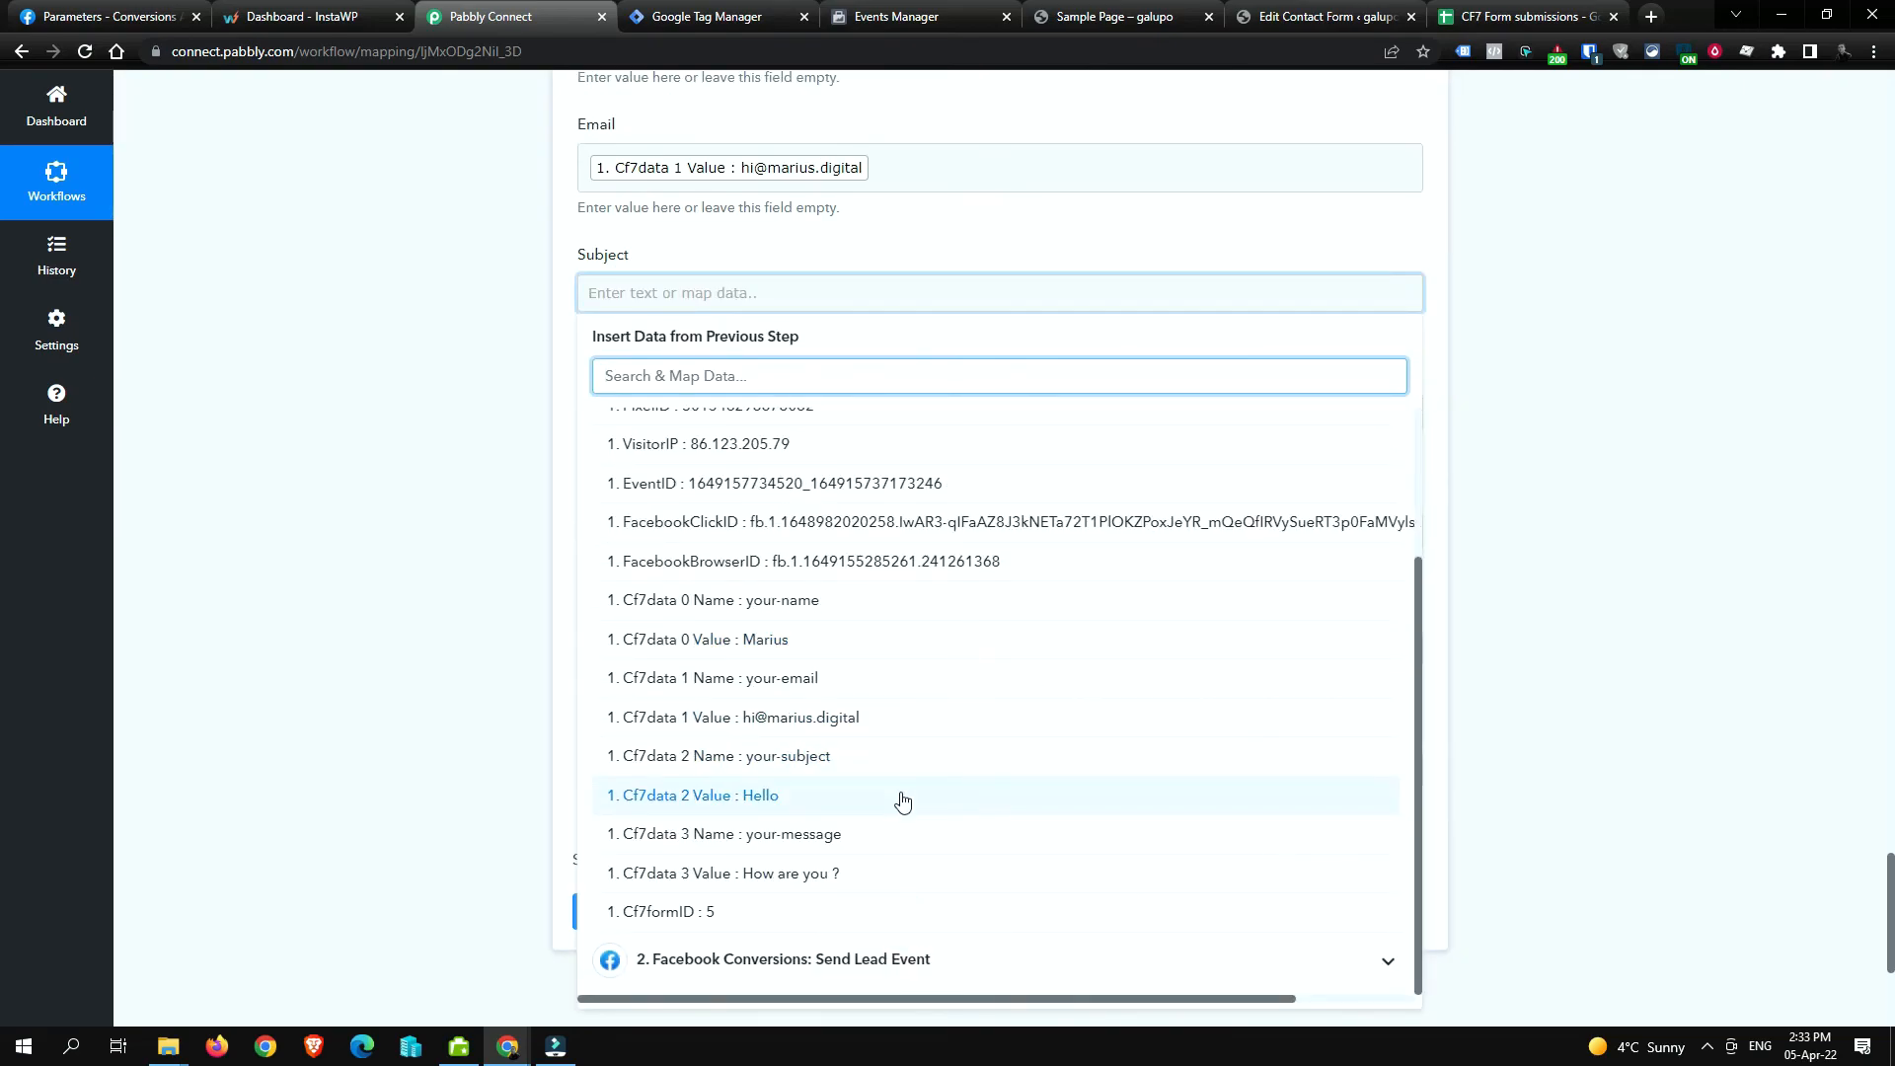
pyautogui.click(900, 798)
pyautogui.click(1514, 412)
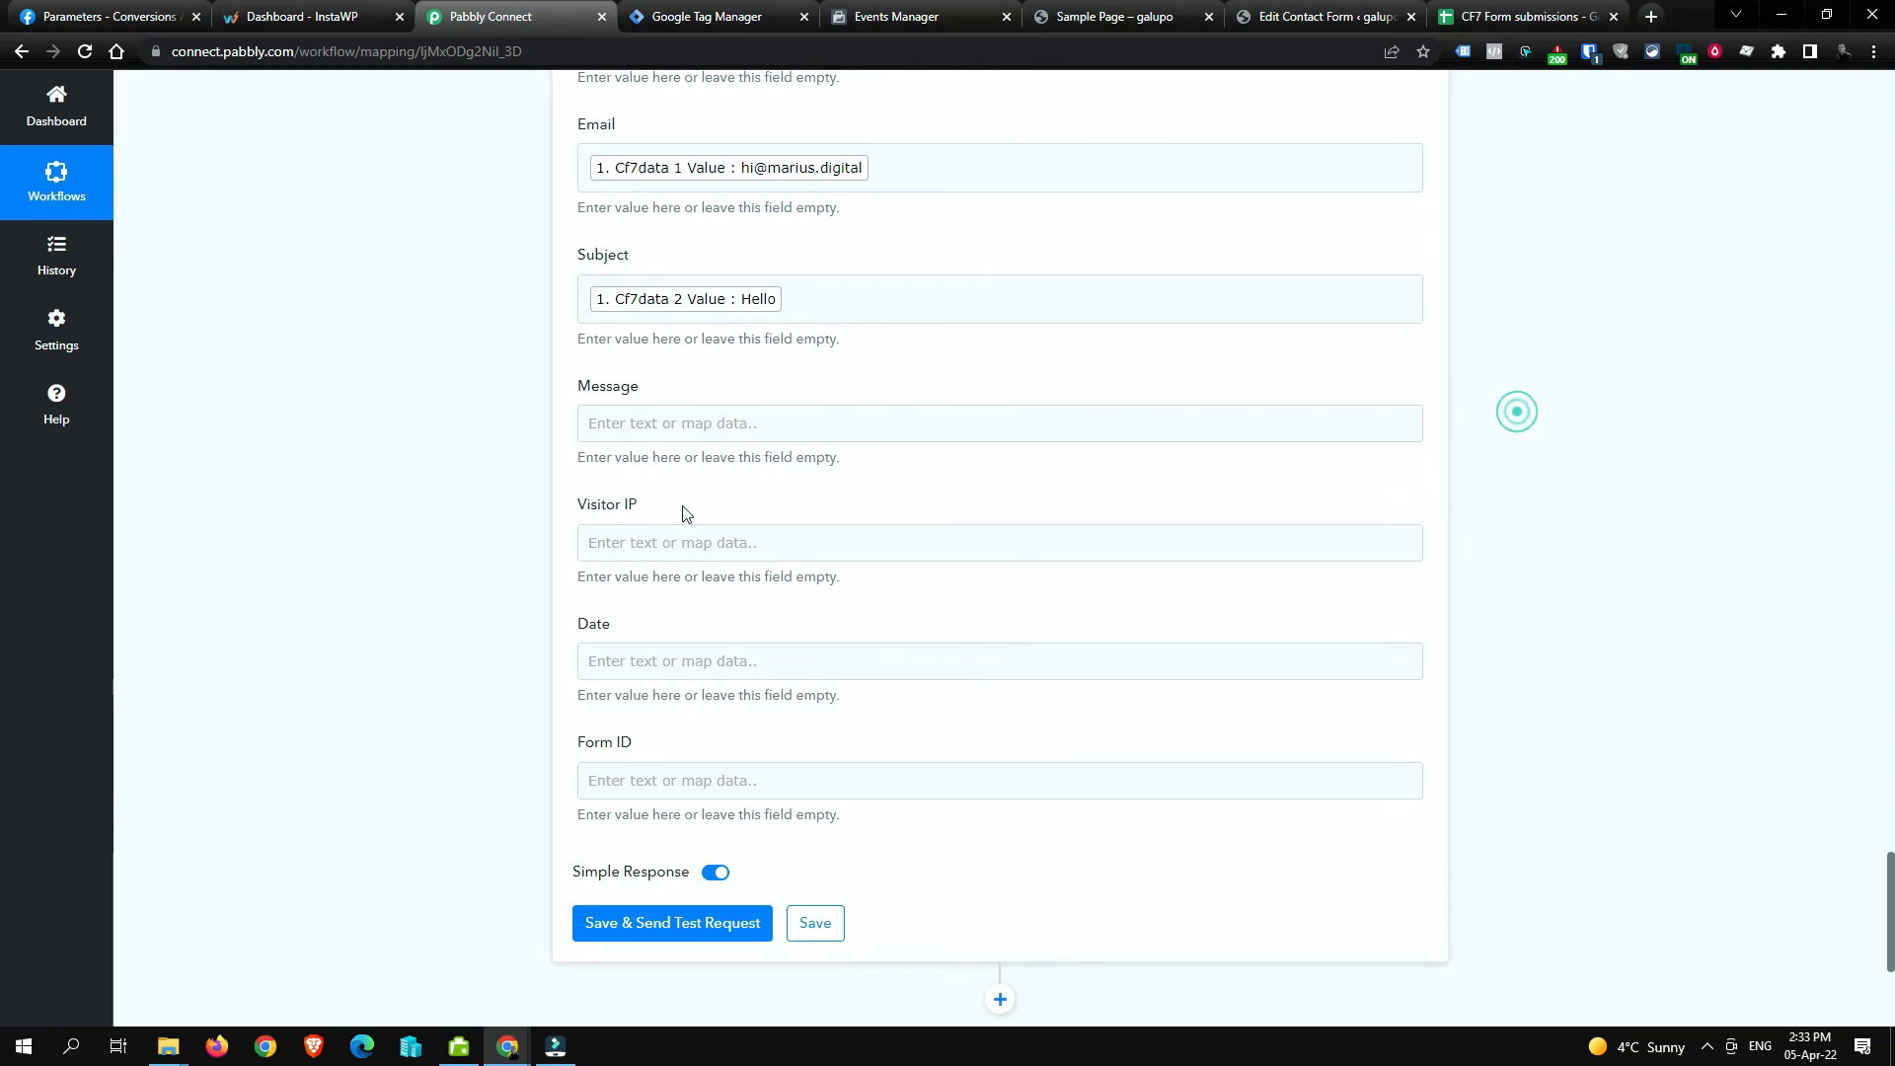
# Step: Map the 'How are you ?' message into Message and the VisitorIP value into Visitor IP
pyautogui.click(746, 414)
pyautogui.click(820, 560)
pyautogui.scroll(-3, 820, 757)
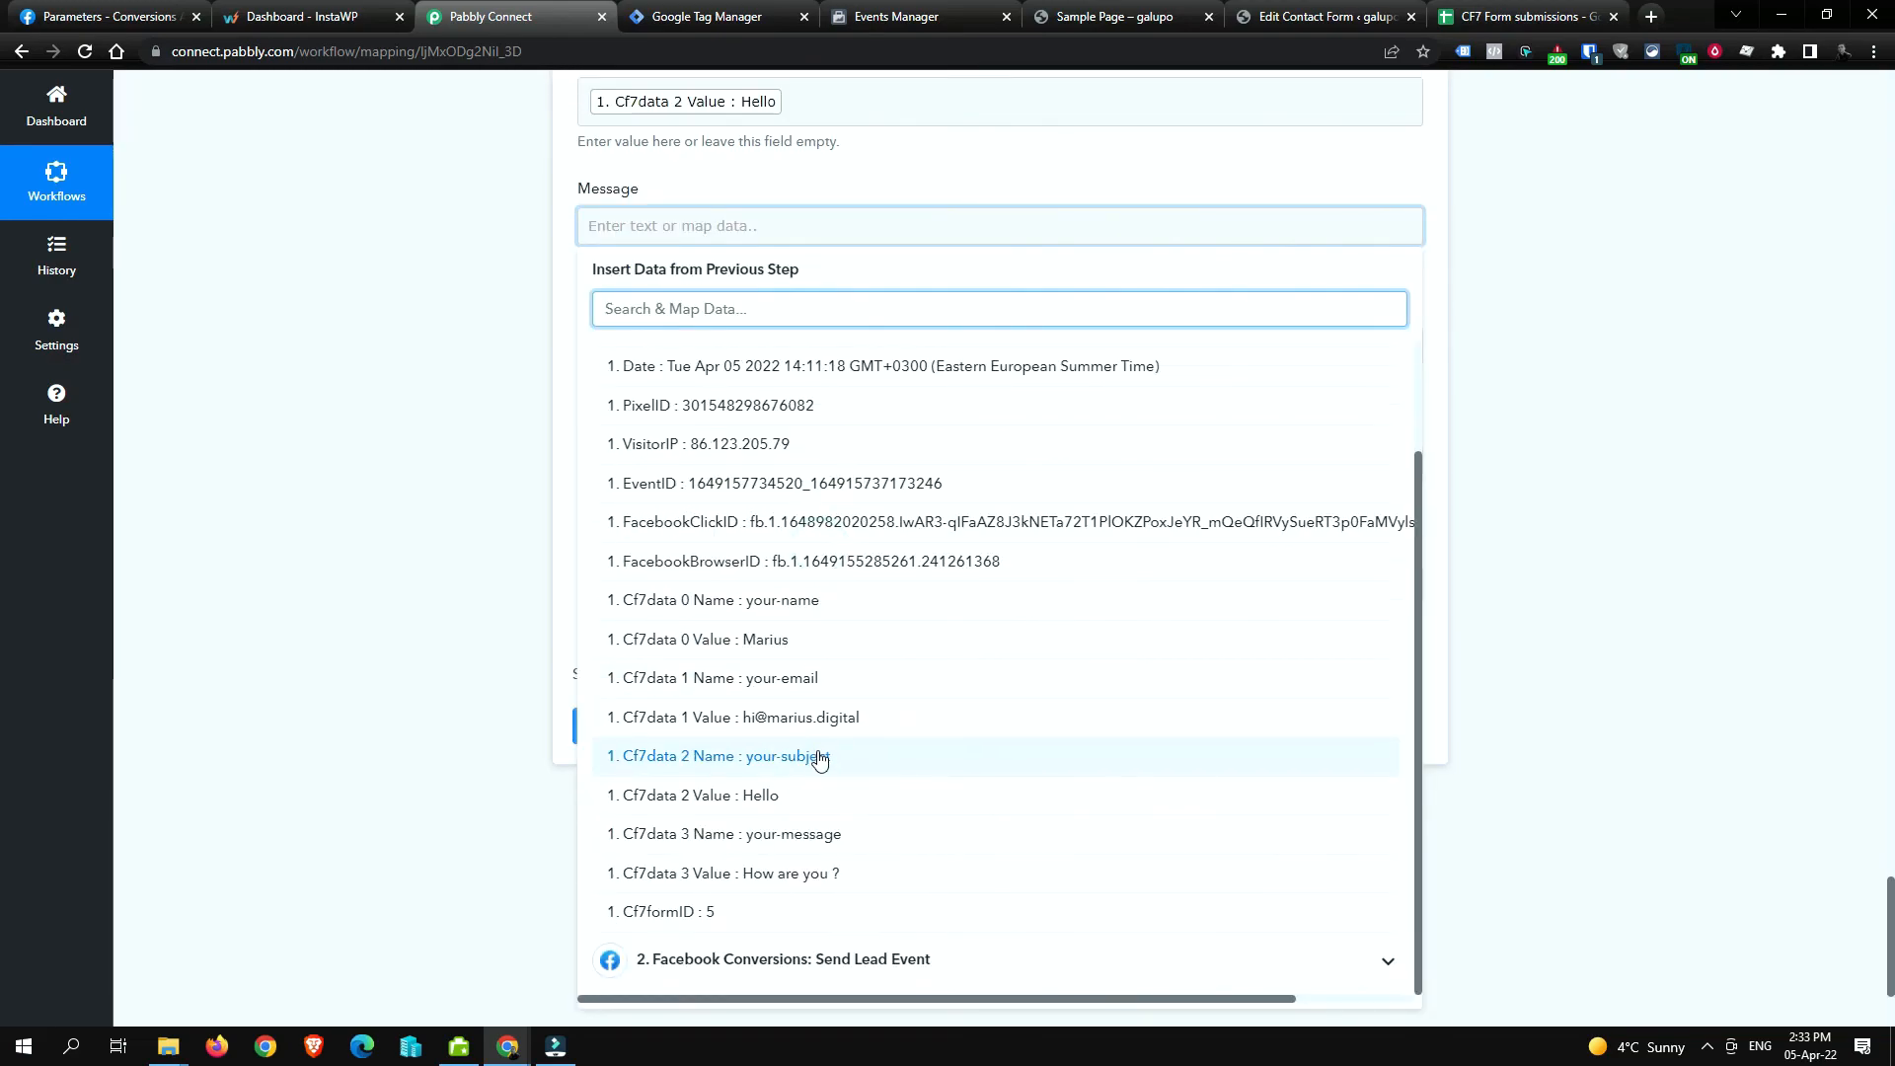
pyautogui.click(844, 869)
pyautogui.click(1498, 437)
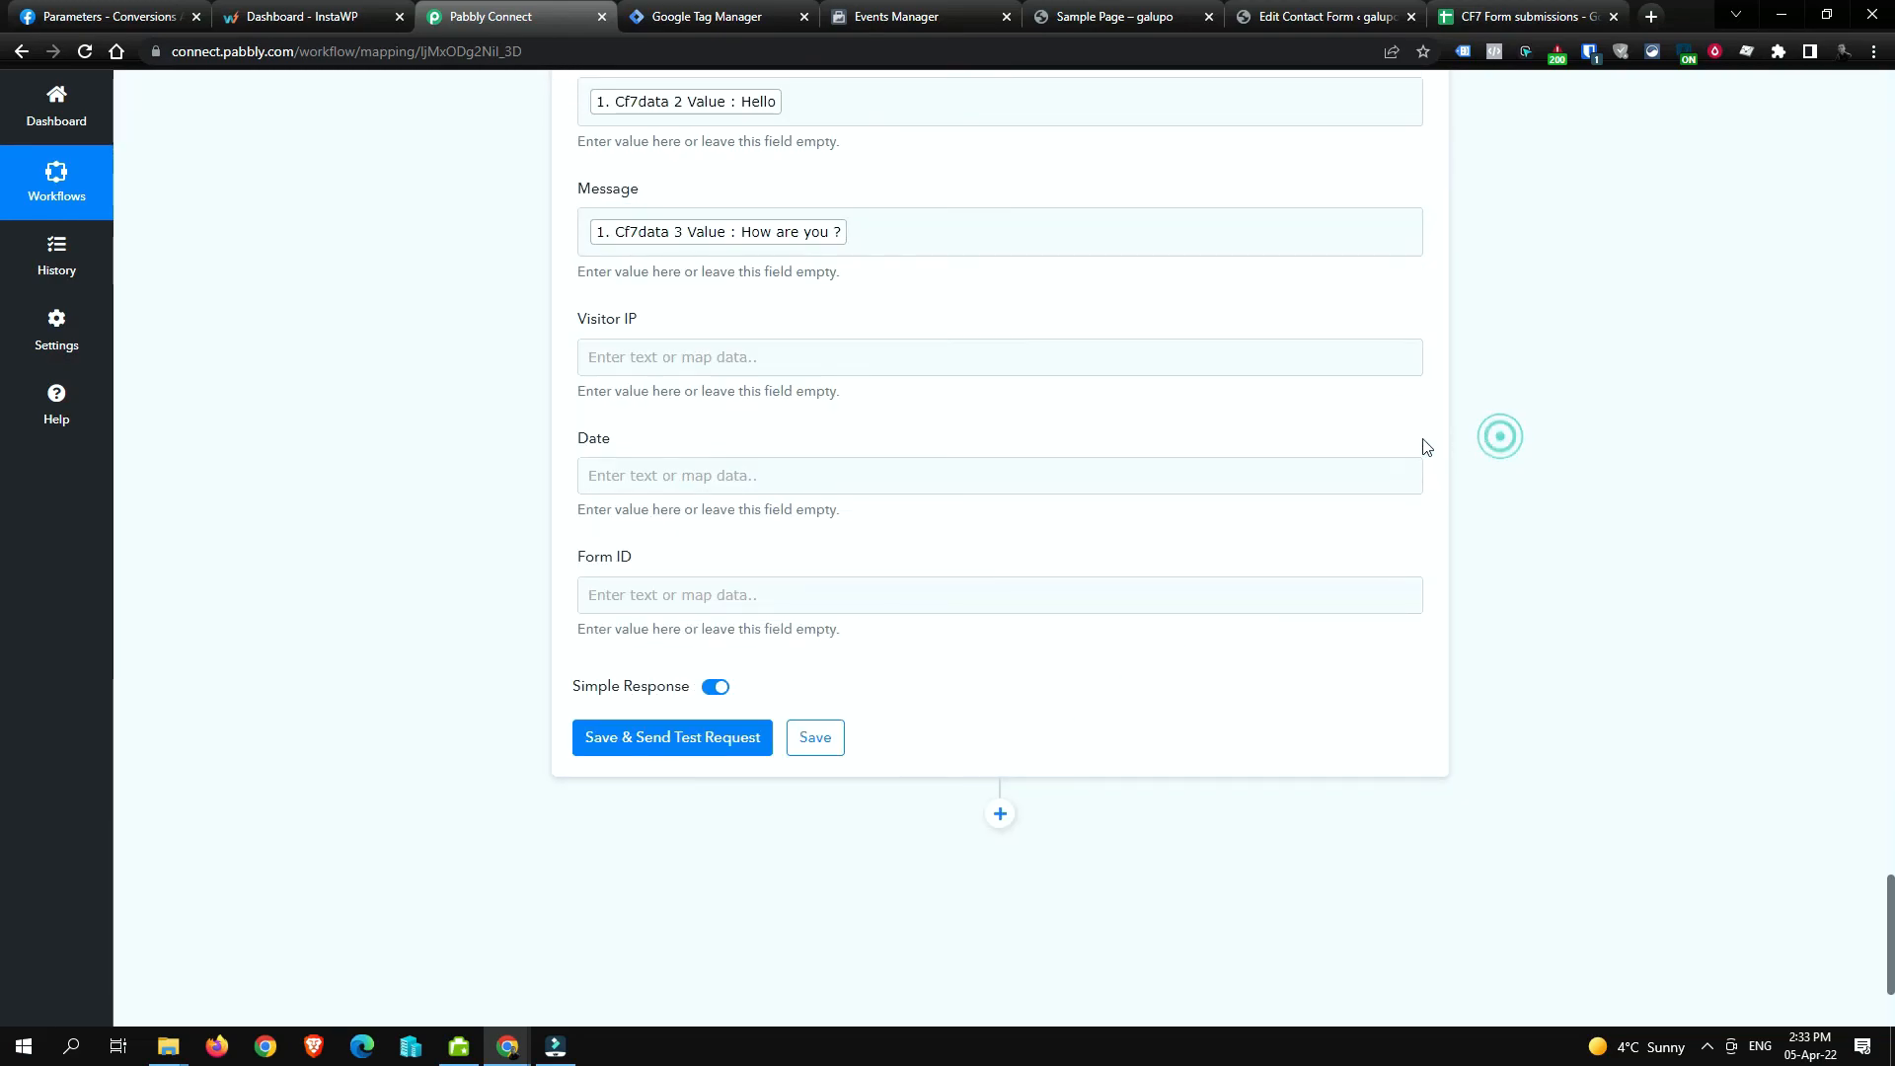
pyautogui.click(714, 359)
pyautogui.click(798, 497)
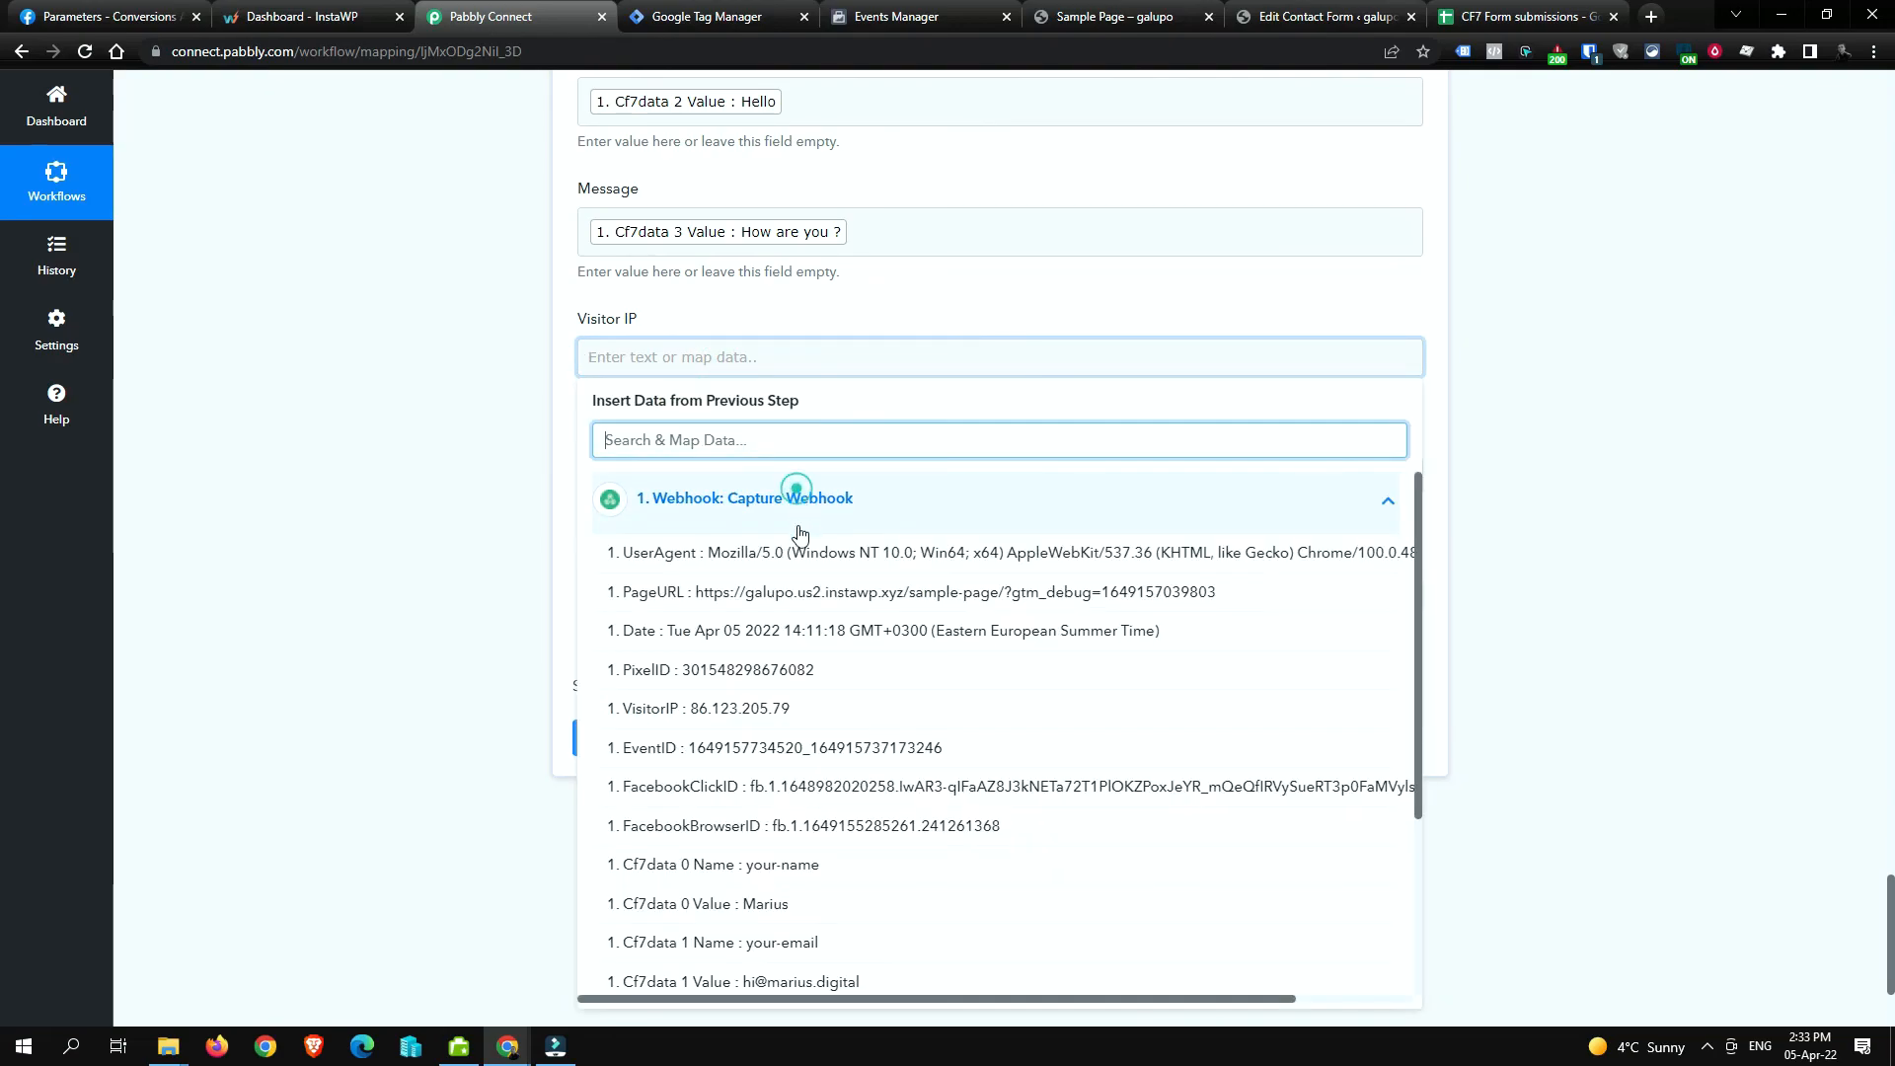
pyautogui.click(806, 709)
pyautogui.click(1487, 360)
# Step: Map the webhook's Date value into the Date column
pyautogui.click(782, 492)
pyautogui.click(803, 628)
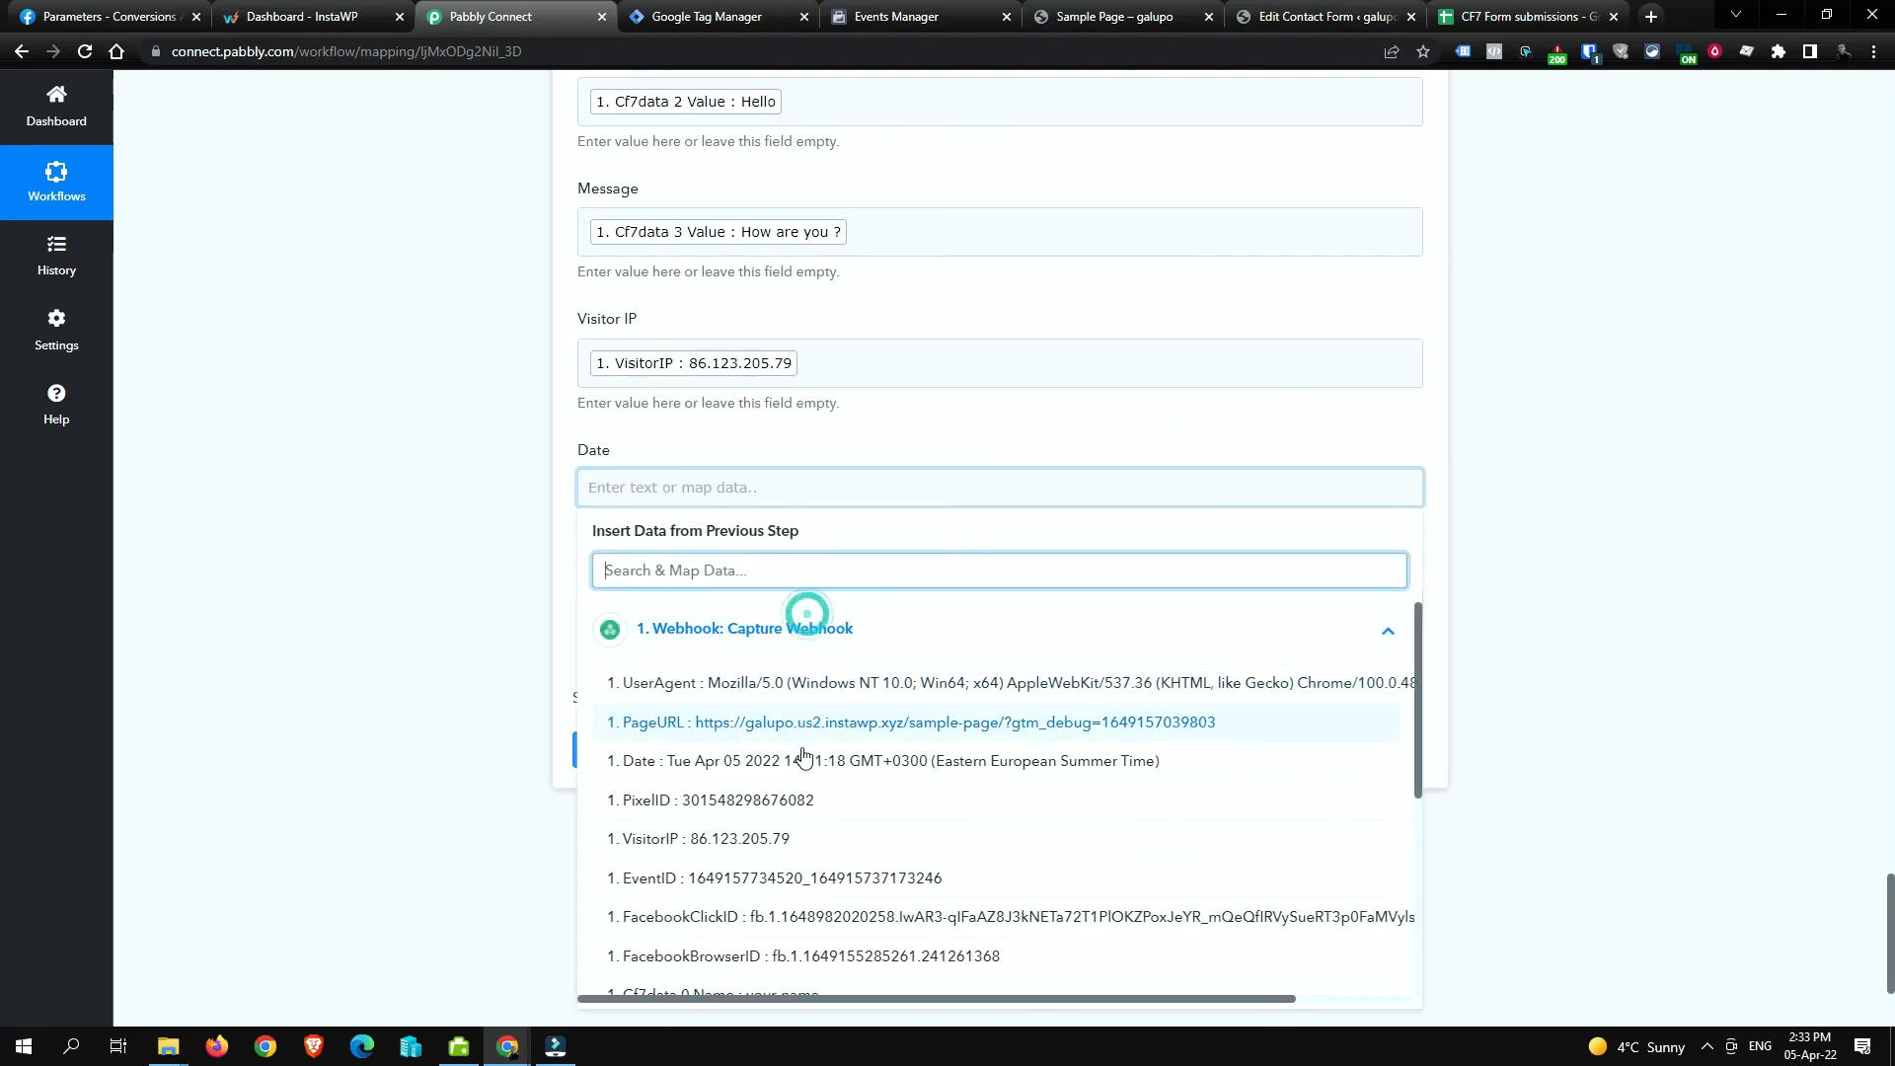
pyautogui.click(805, 763)
pyautogui.click(1490, 407)
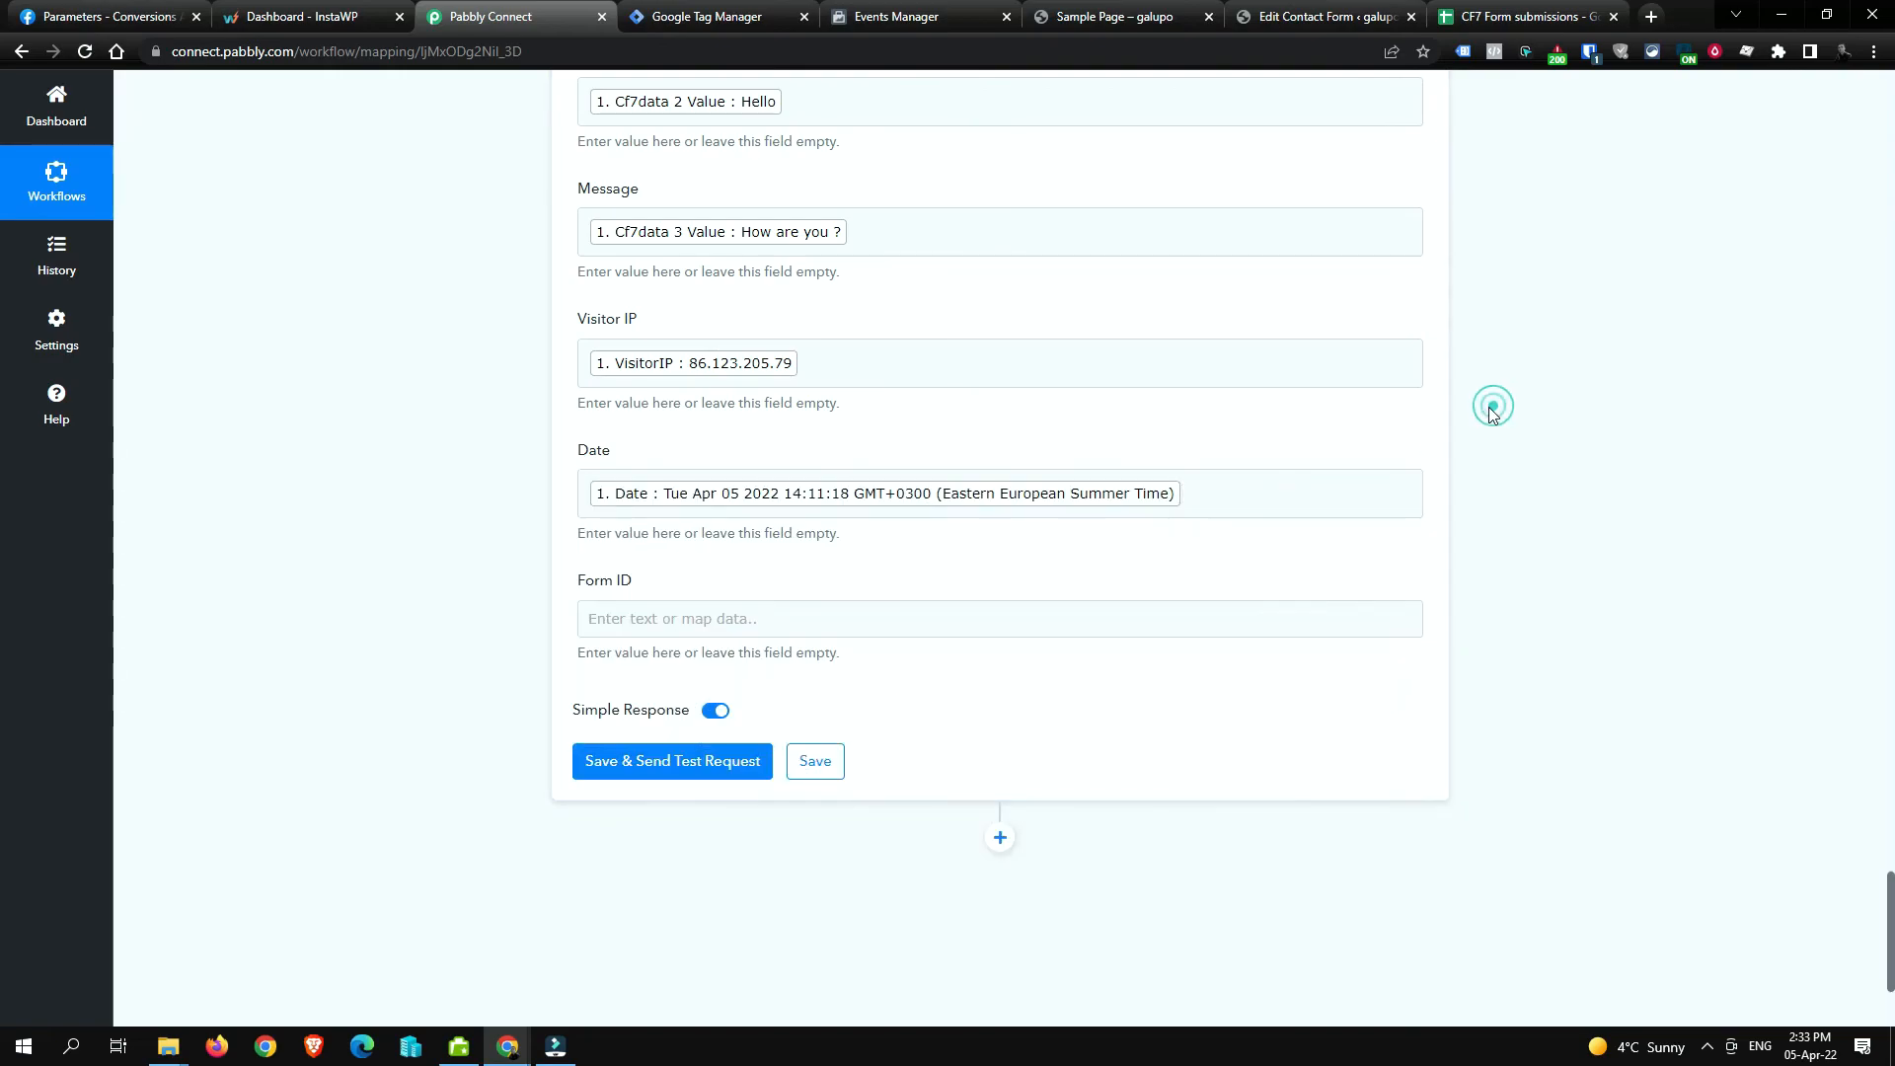
pyautogui.click(939, 509)
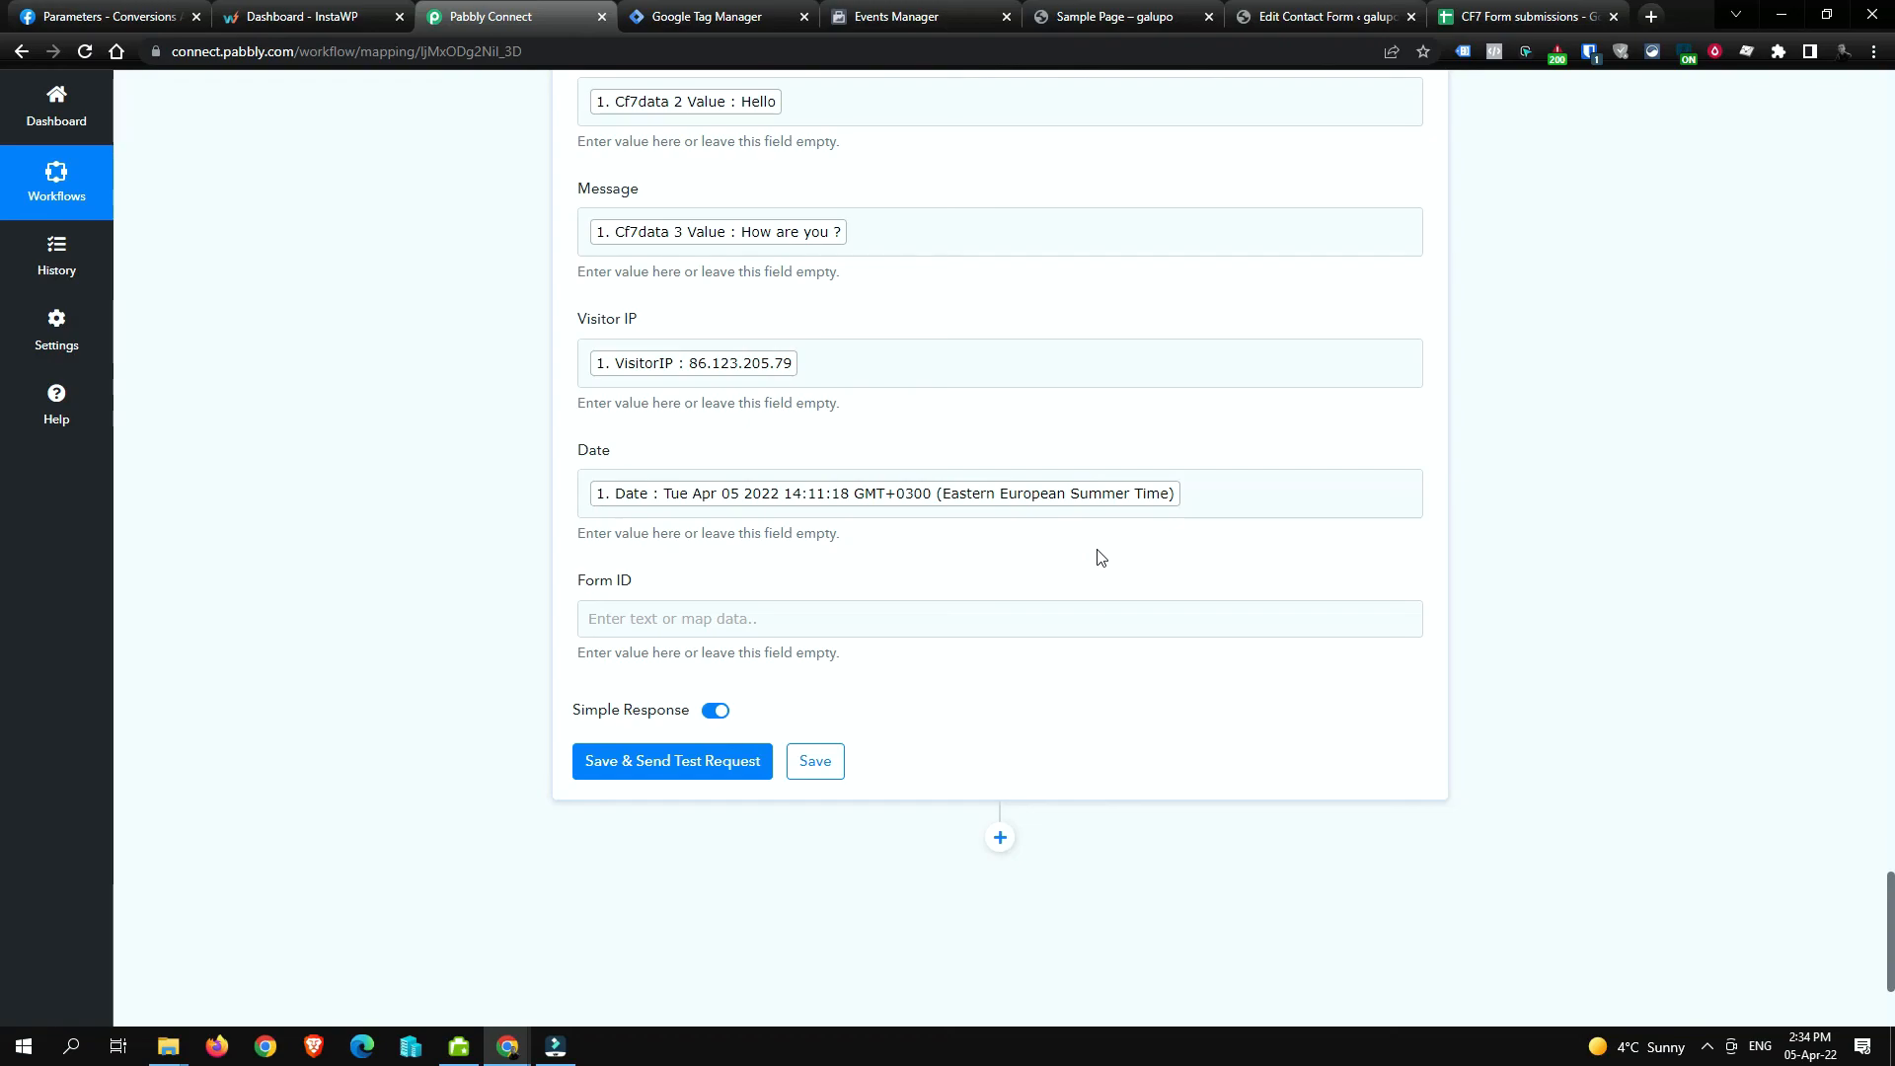
# Step: Map Cf7formID into Form ID, then save and send a test row
pyautogui.click(1053, 618)
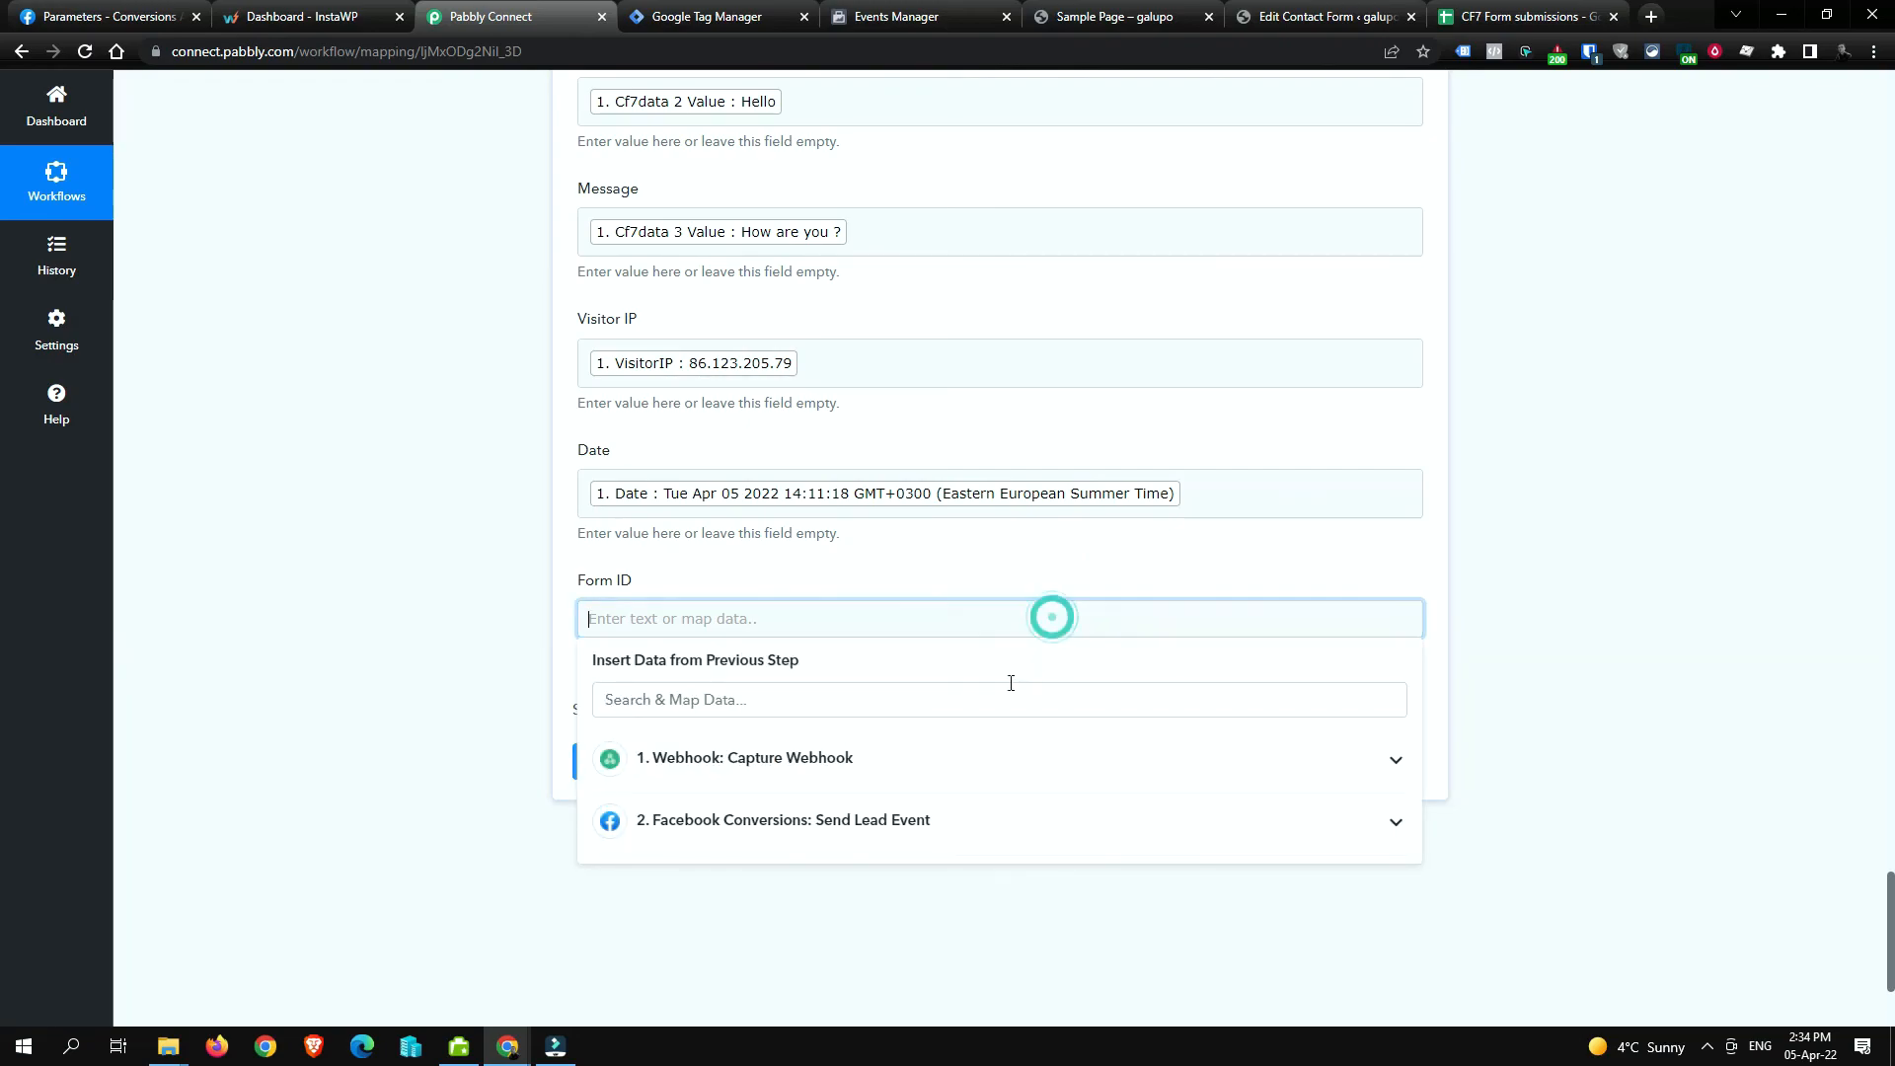
pyautogui.click(950, 758)
pyautogui.scroll(-4, 923, 898)
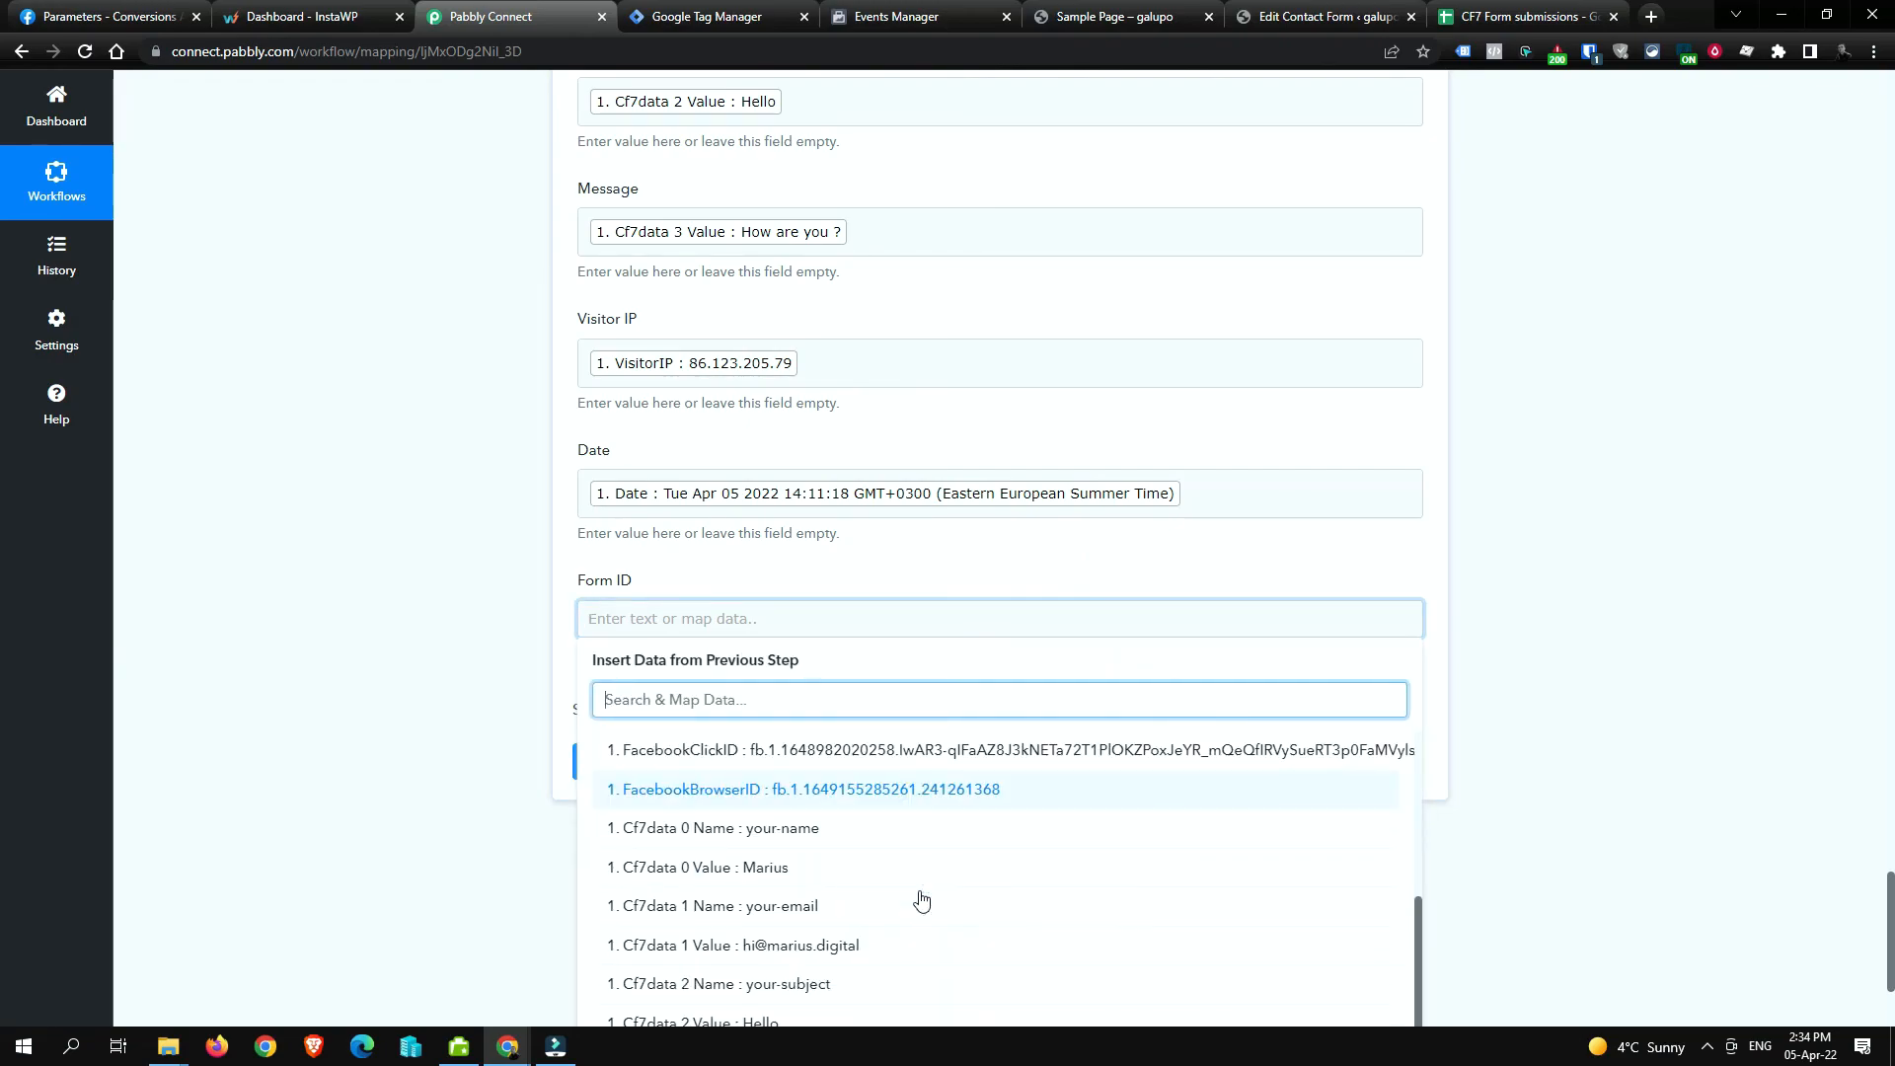
pyautogui.scroll(-1, 923, 923)
pyautogui.scroll(-3, 1730, 889)
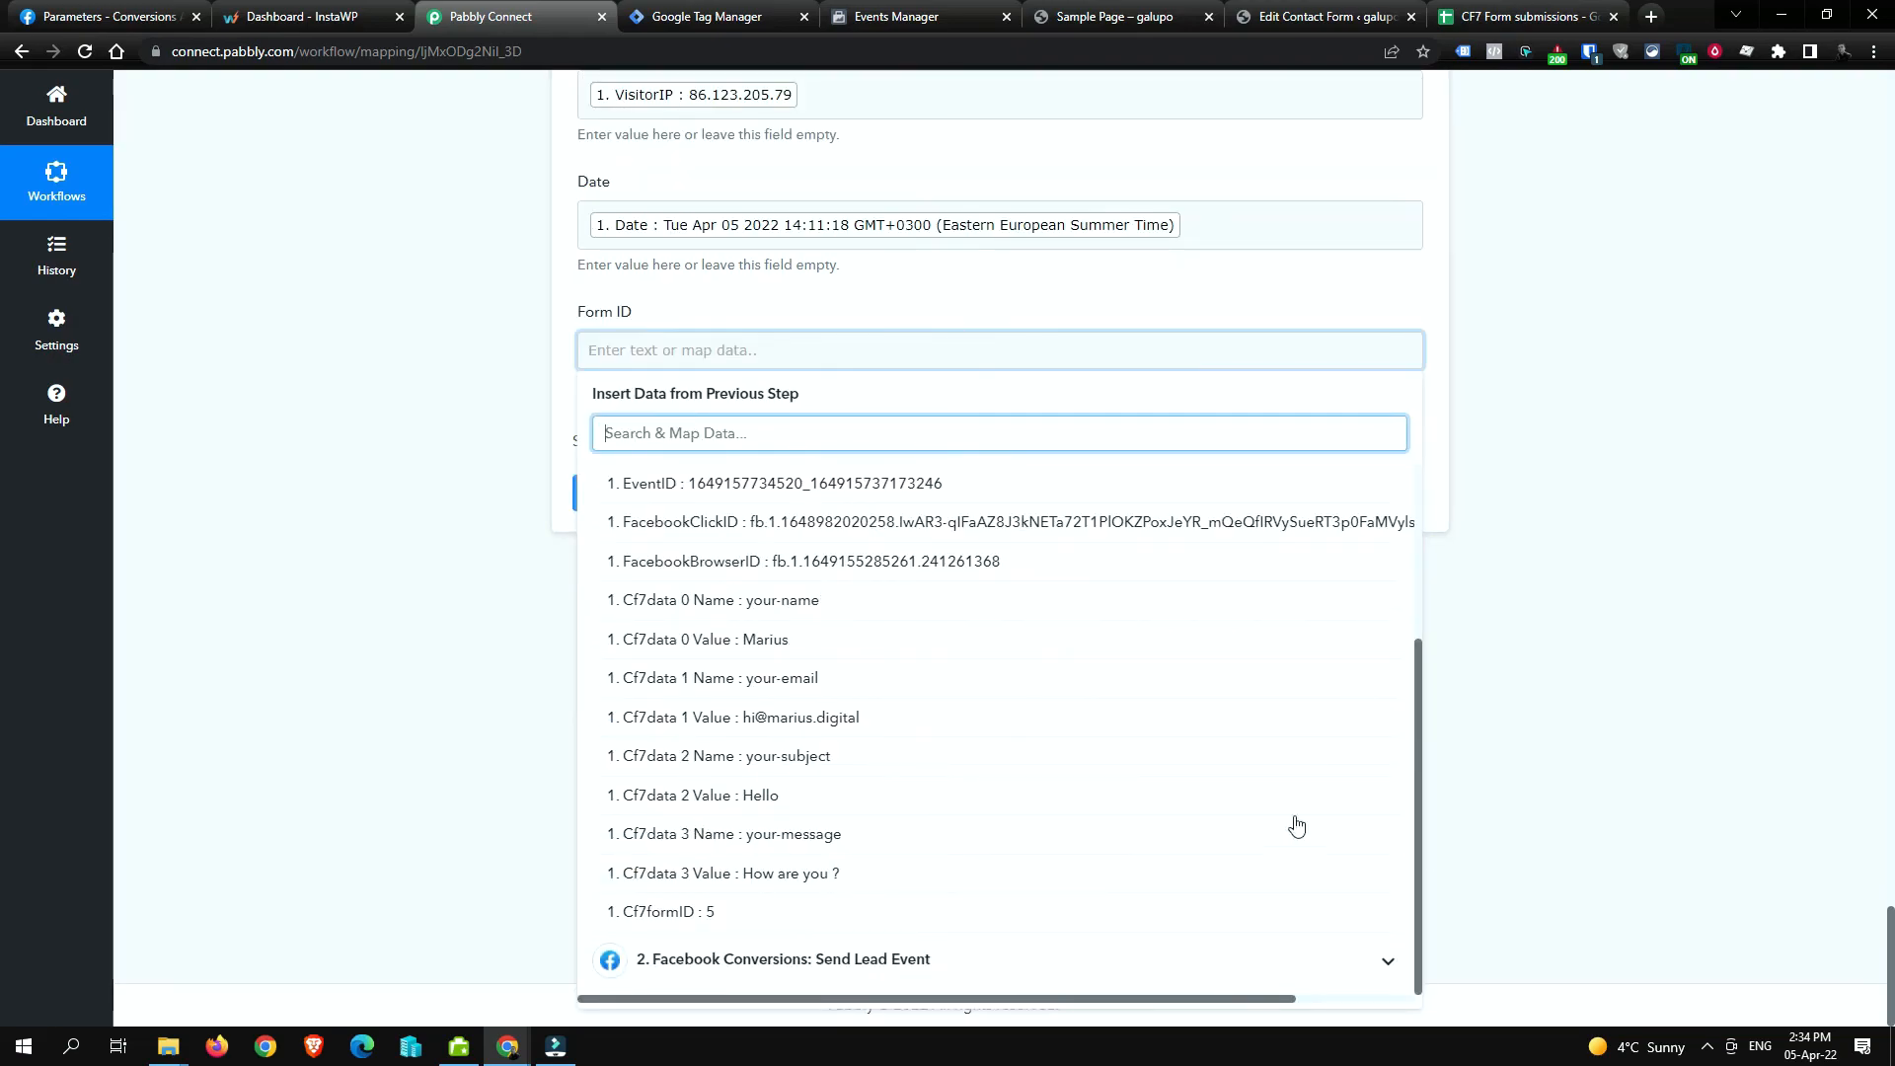
pyautogui.click(945, 928)
pyautogui.click(1511, 446)
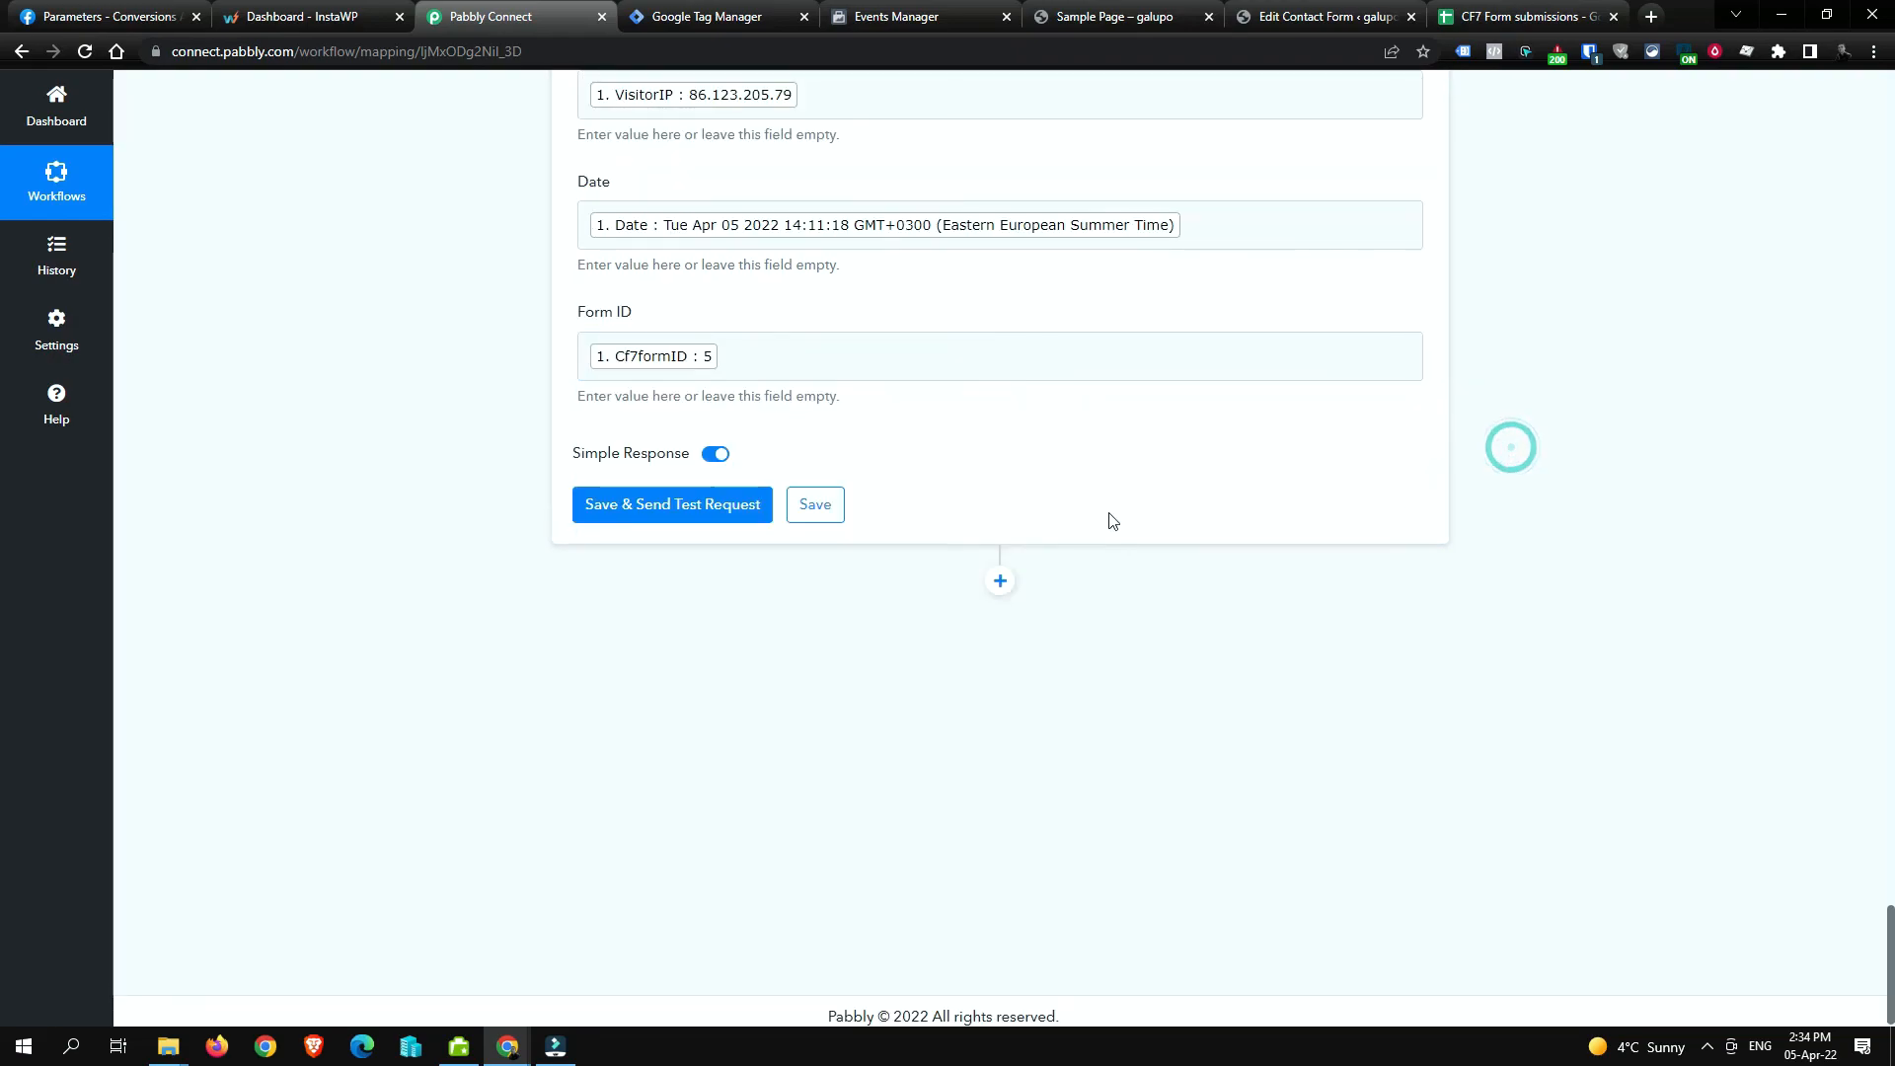
pyautogui.click(659, 520)
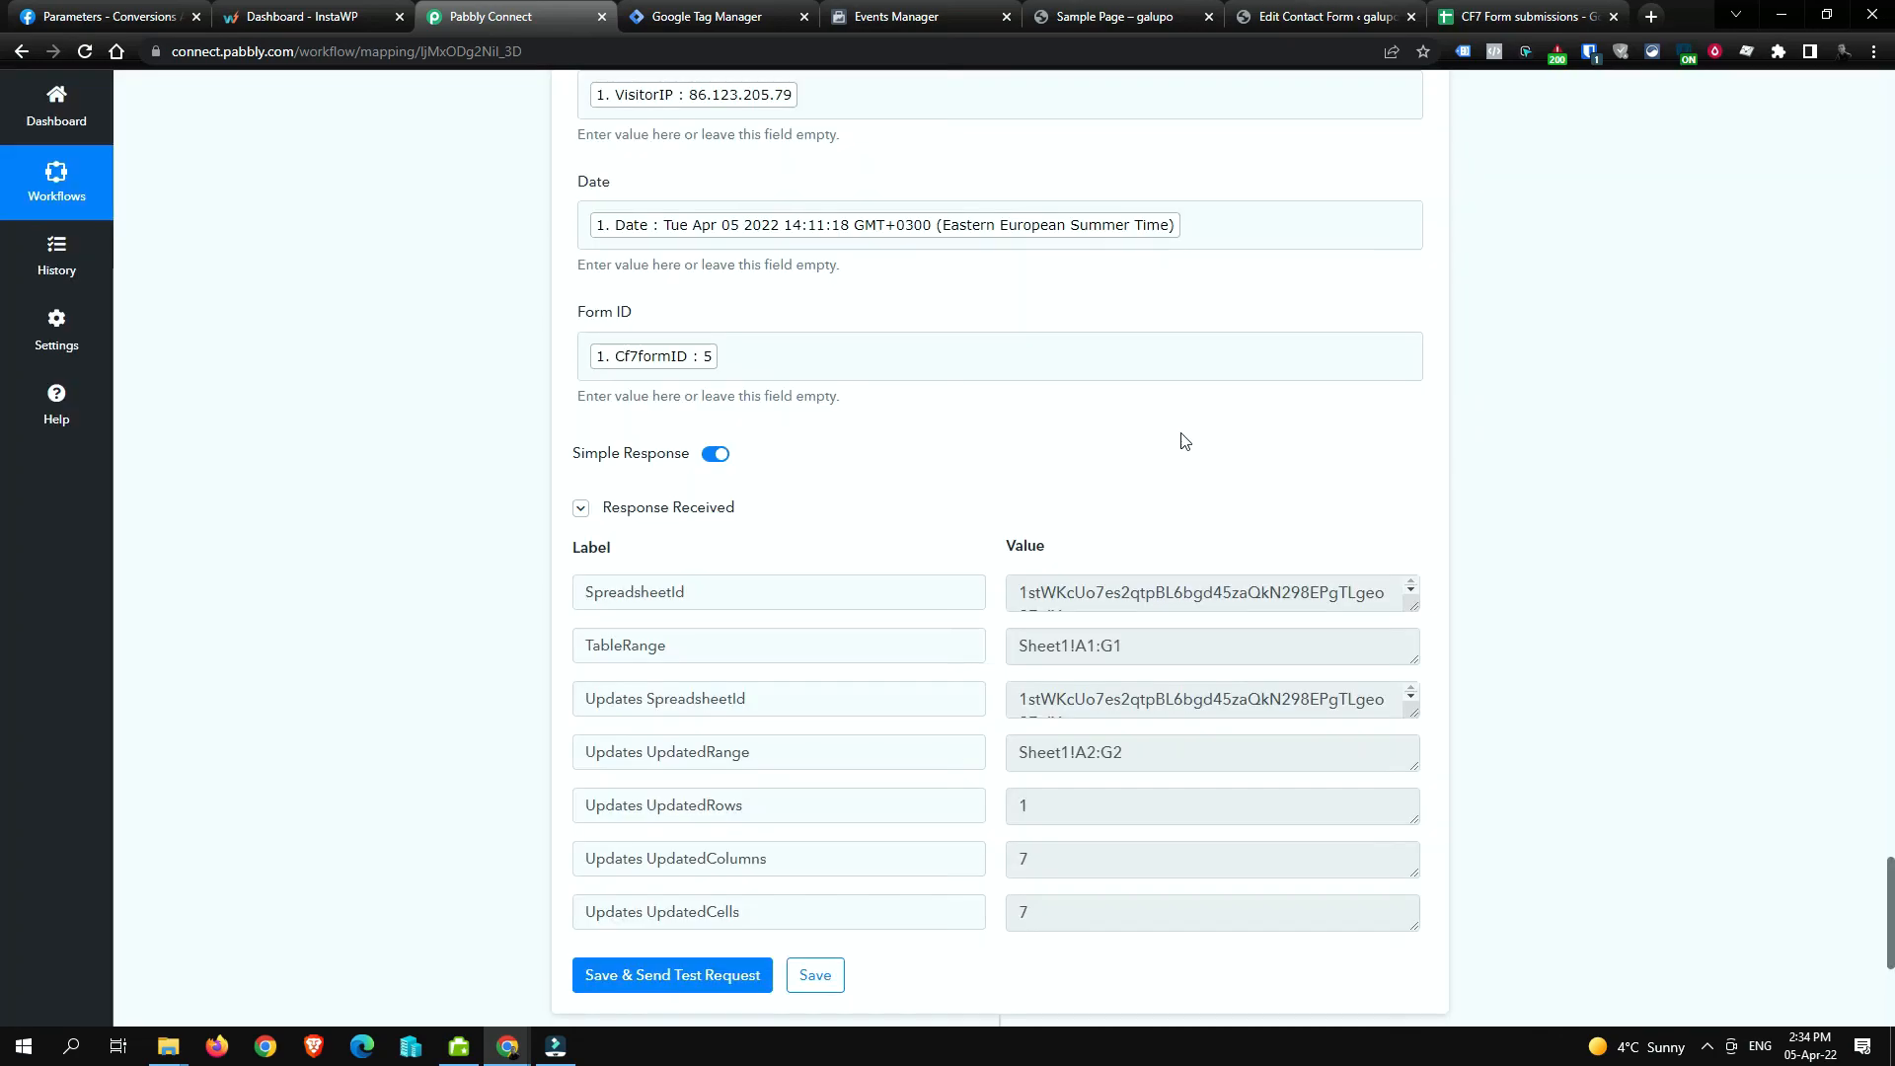
# Step: Remove bold formatting from the new row 2, cells A to G
pyautogui.click(1479, 20)
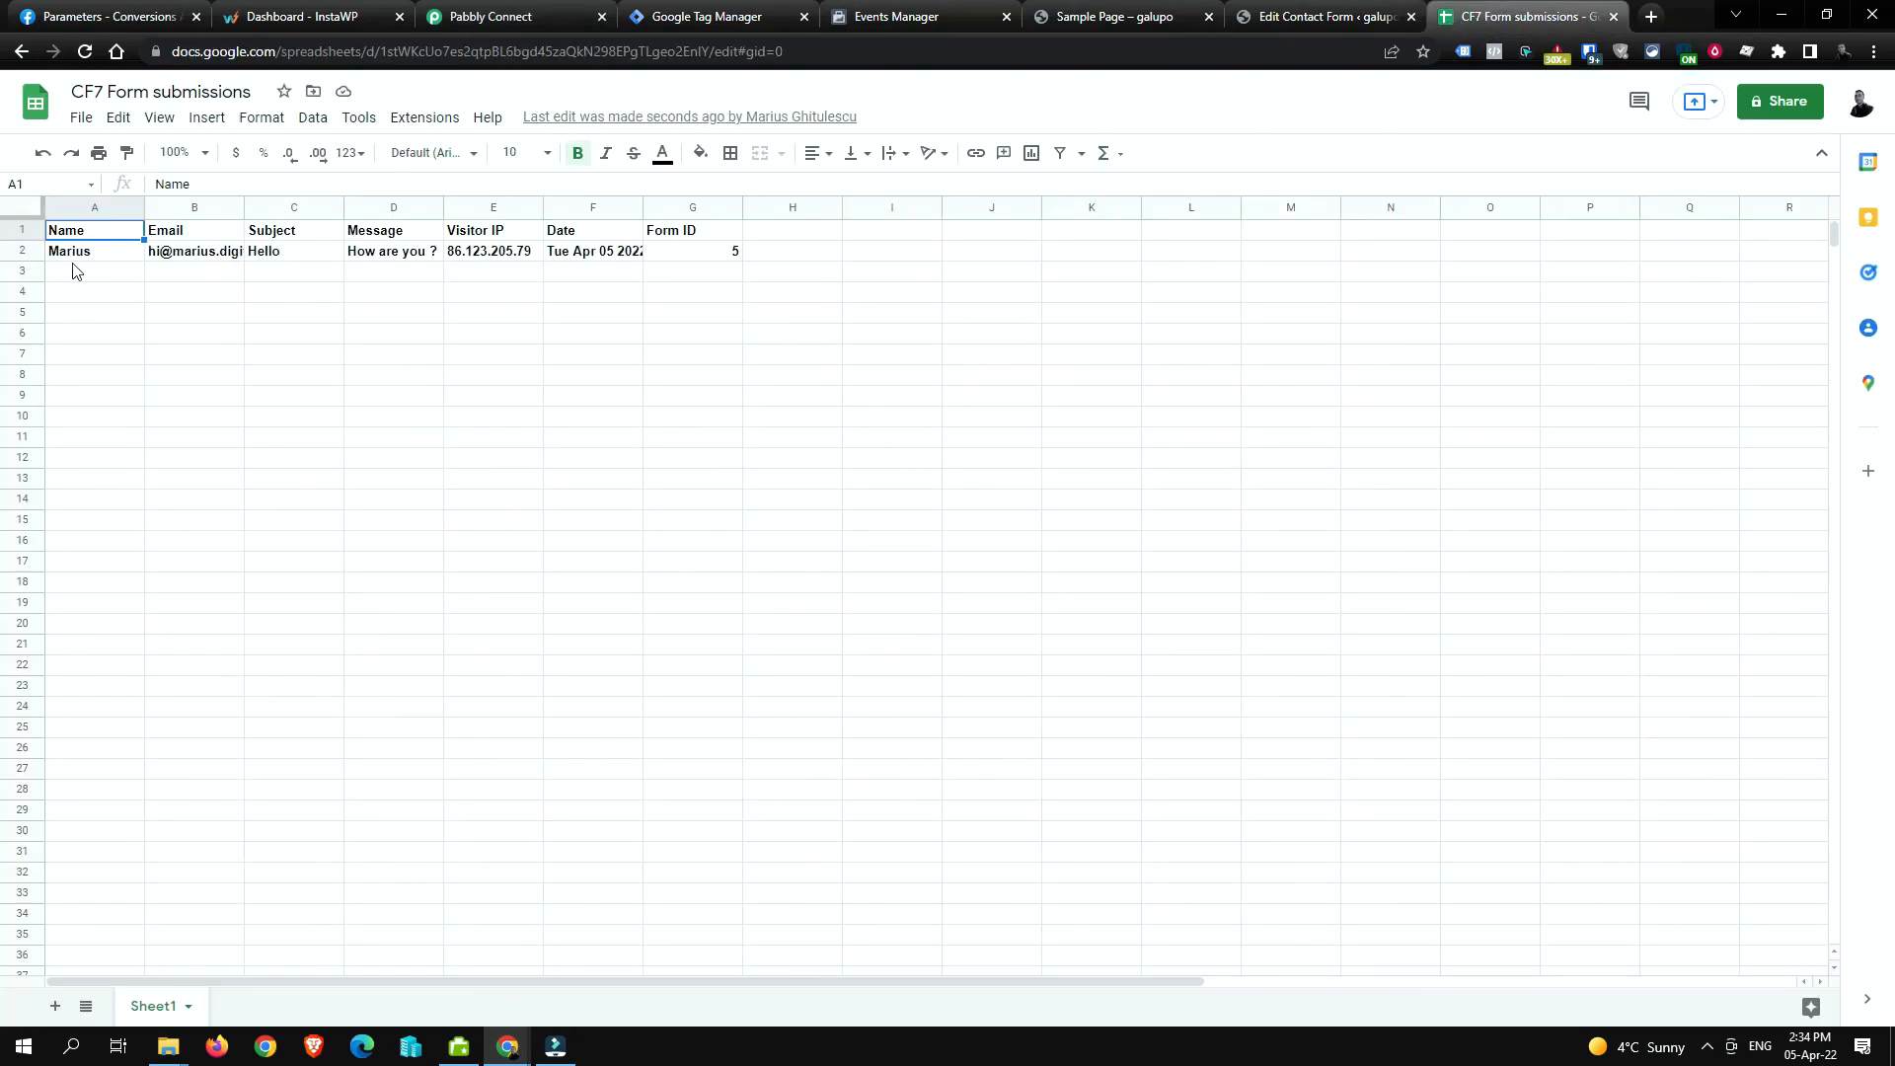
pyautogui.click(79, 255)
pyautogui.keyDown('shift'); pyautogui.click(671, 251); pyautogui.keyUp('shift')
pyautogui.hotkey('ctrl', 'b')
# Step: Auto-fit columns A through G to their contents so the full dates show
pyautogui.click(636, 355)
pyautogui.click(98, 208)
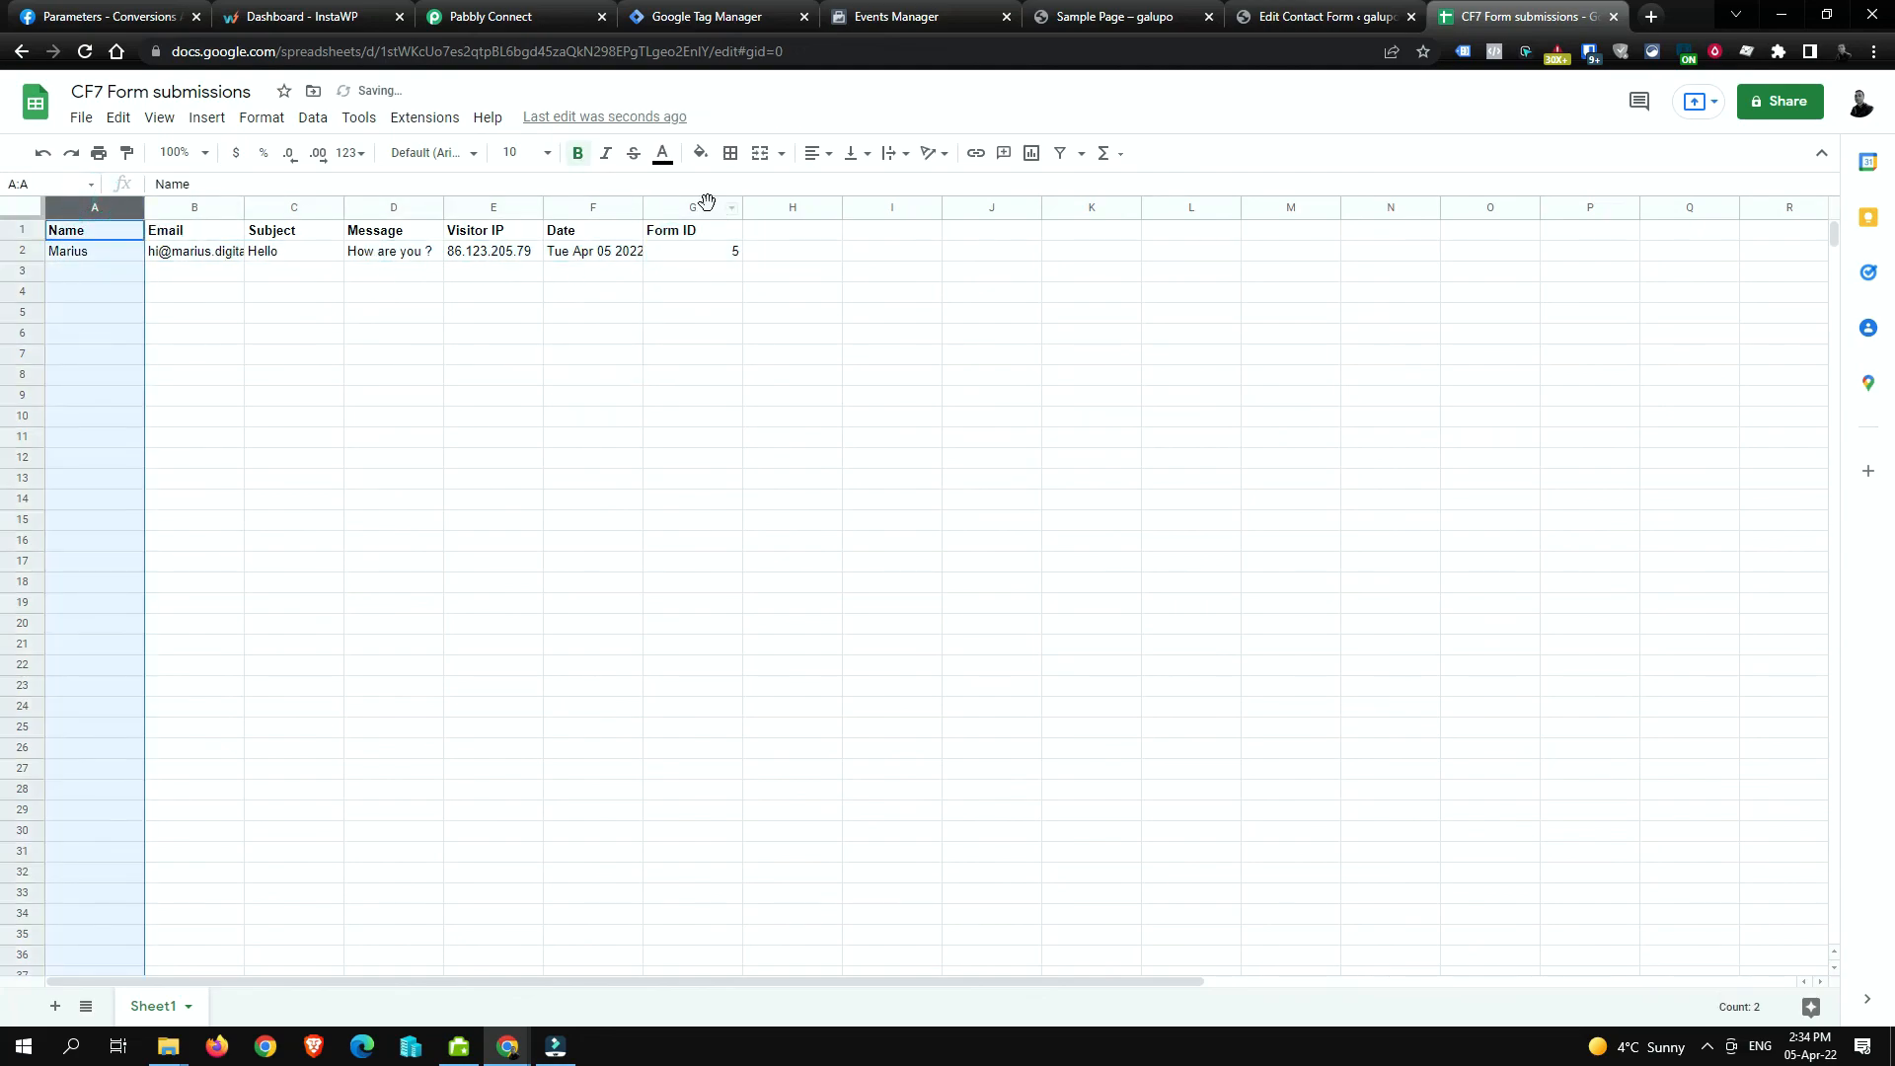
pyautogui.keyDown('shift'); pyautogui.click(709, 208); pyautogui.keyUp('shift')
pyautogui.doubleClick(742, 207)
pyautogui.click(1180, 375)
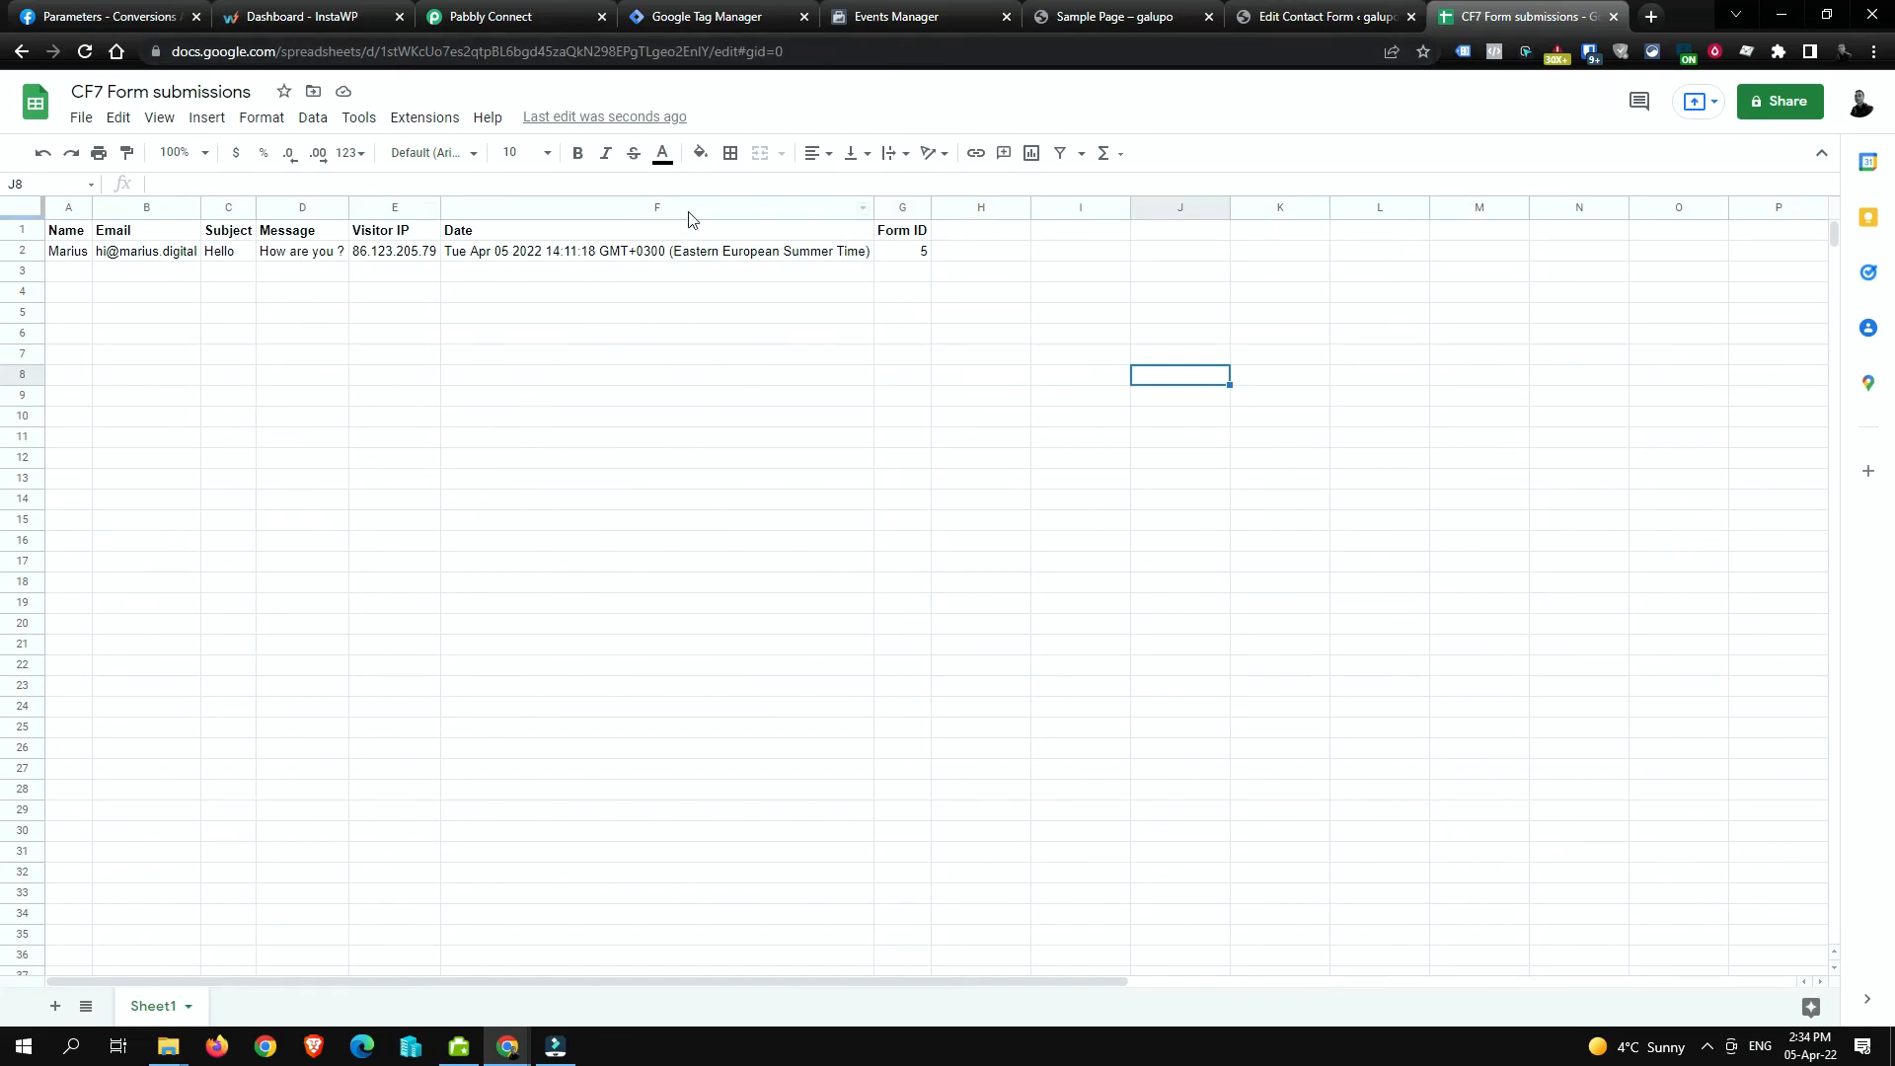
pyautogui.click(531, 8)
# Step: Clear all recorded activity from the Events Manager test events list
pyautogui.click(763, 8)
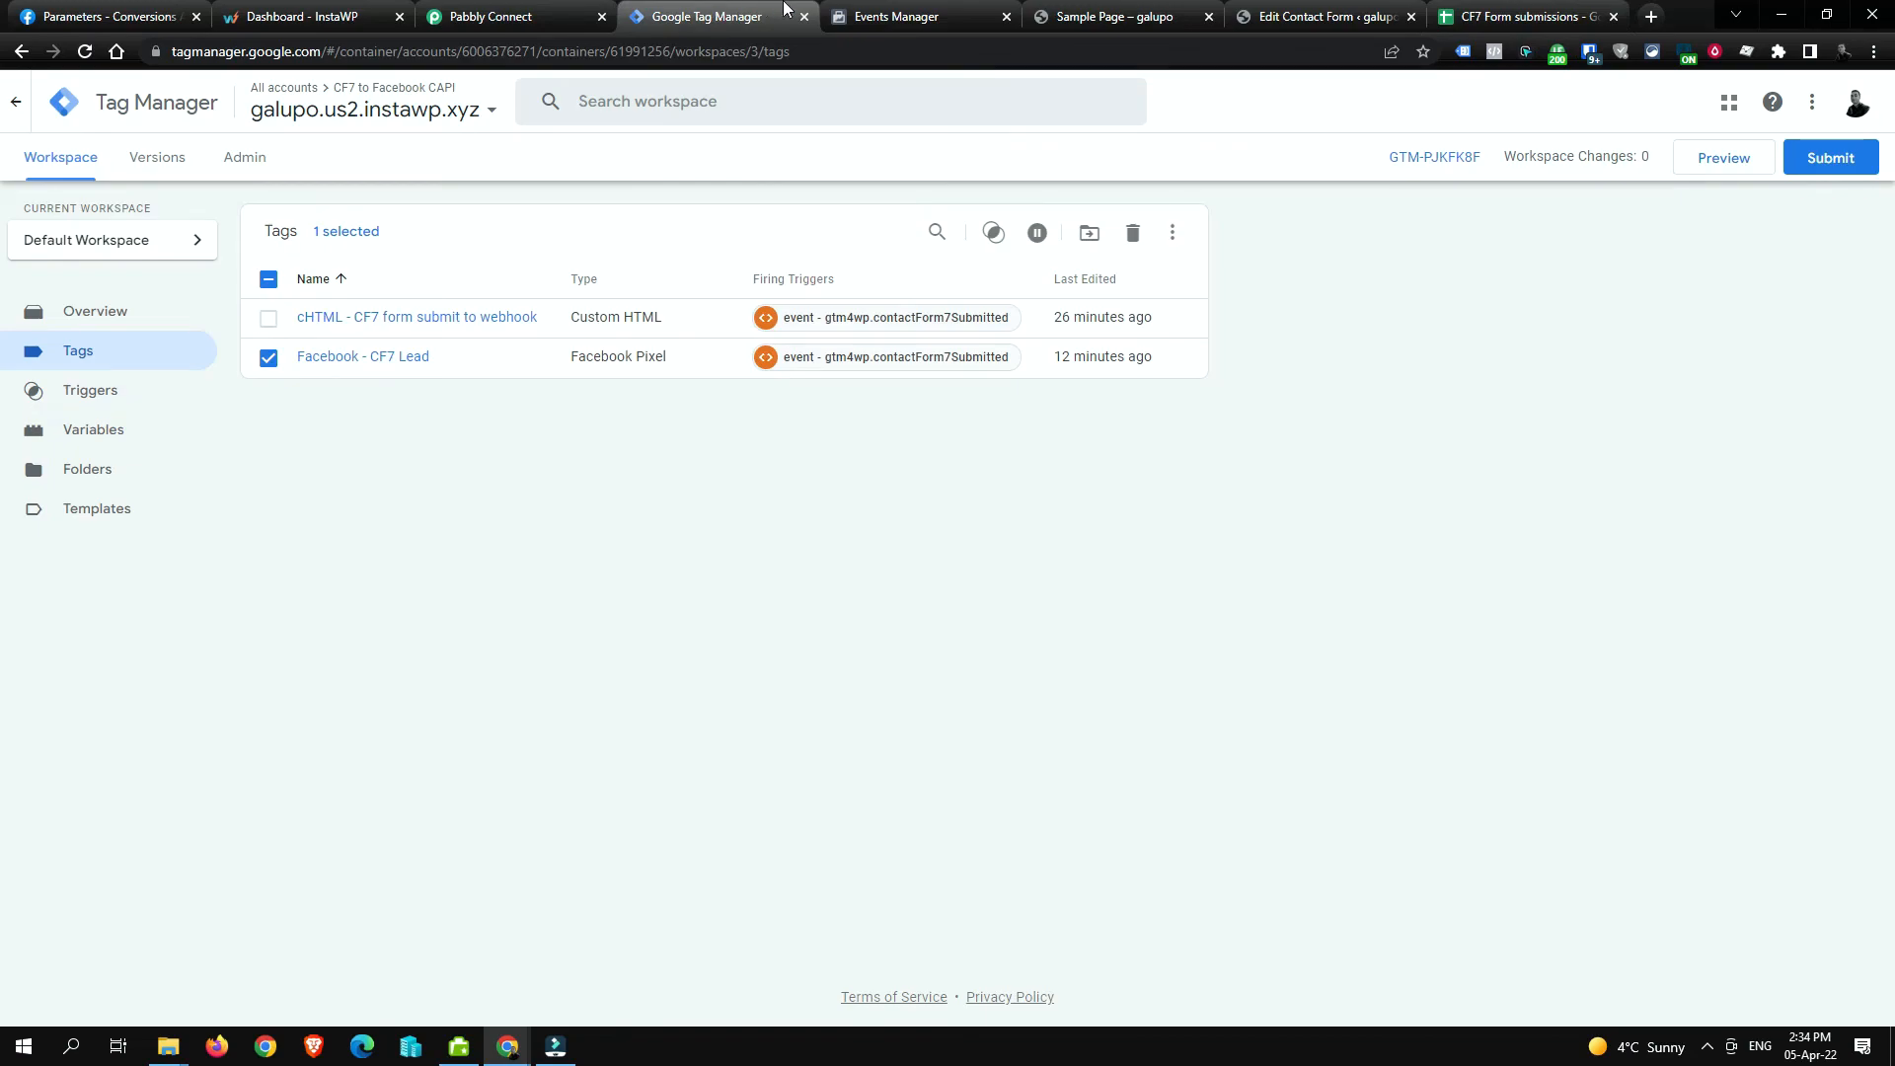
pyautogui.click(906, 8)
pyautogui.click(1057, 8)
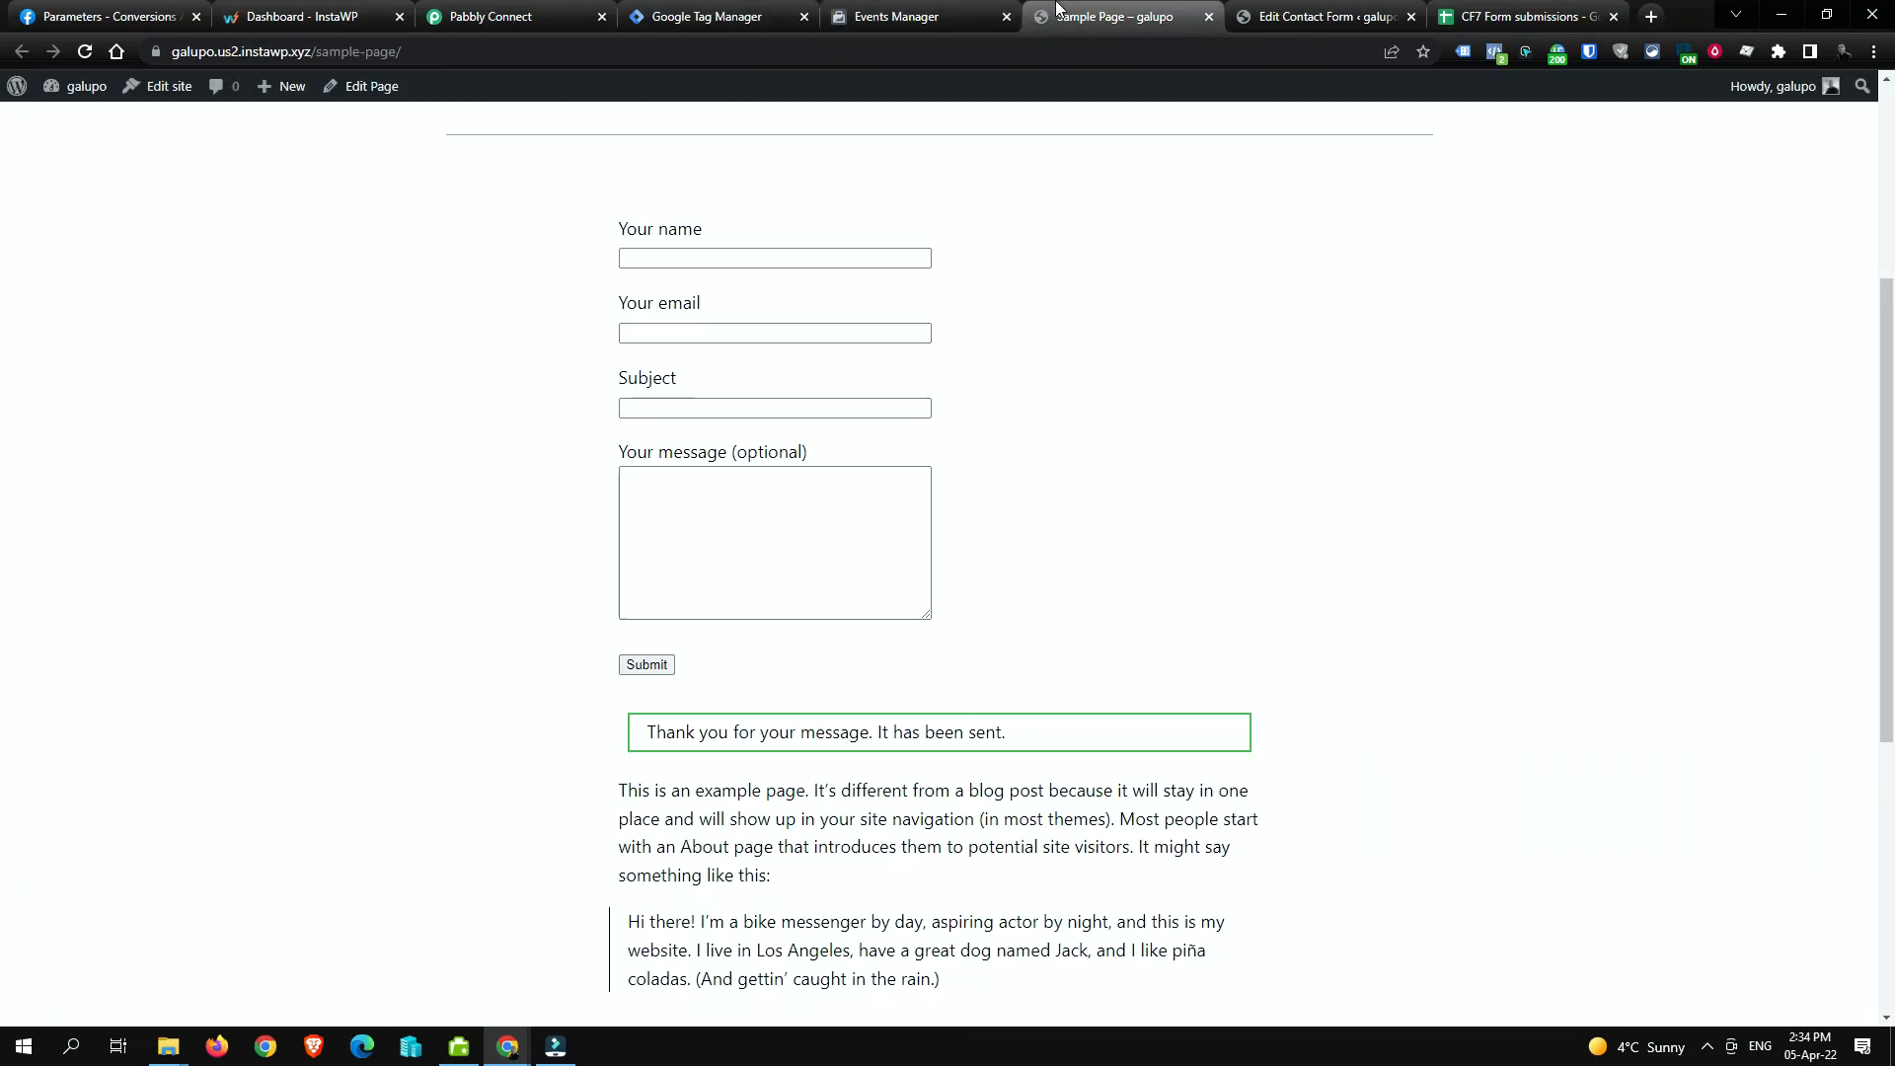
pyautogui.click(805, 261)
pyautogui.click(906, 13)
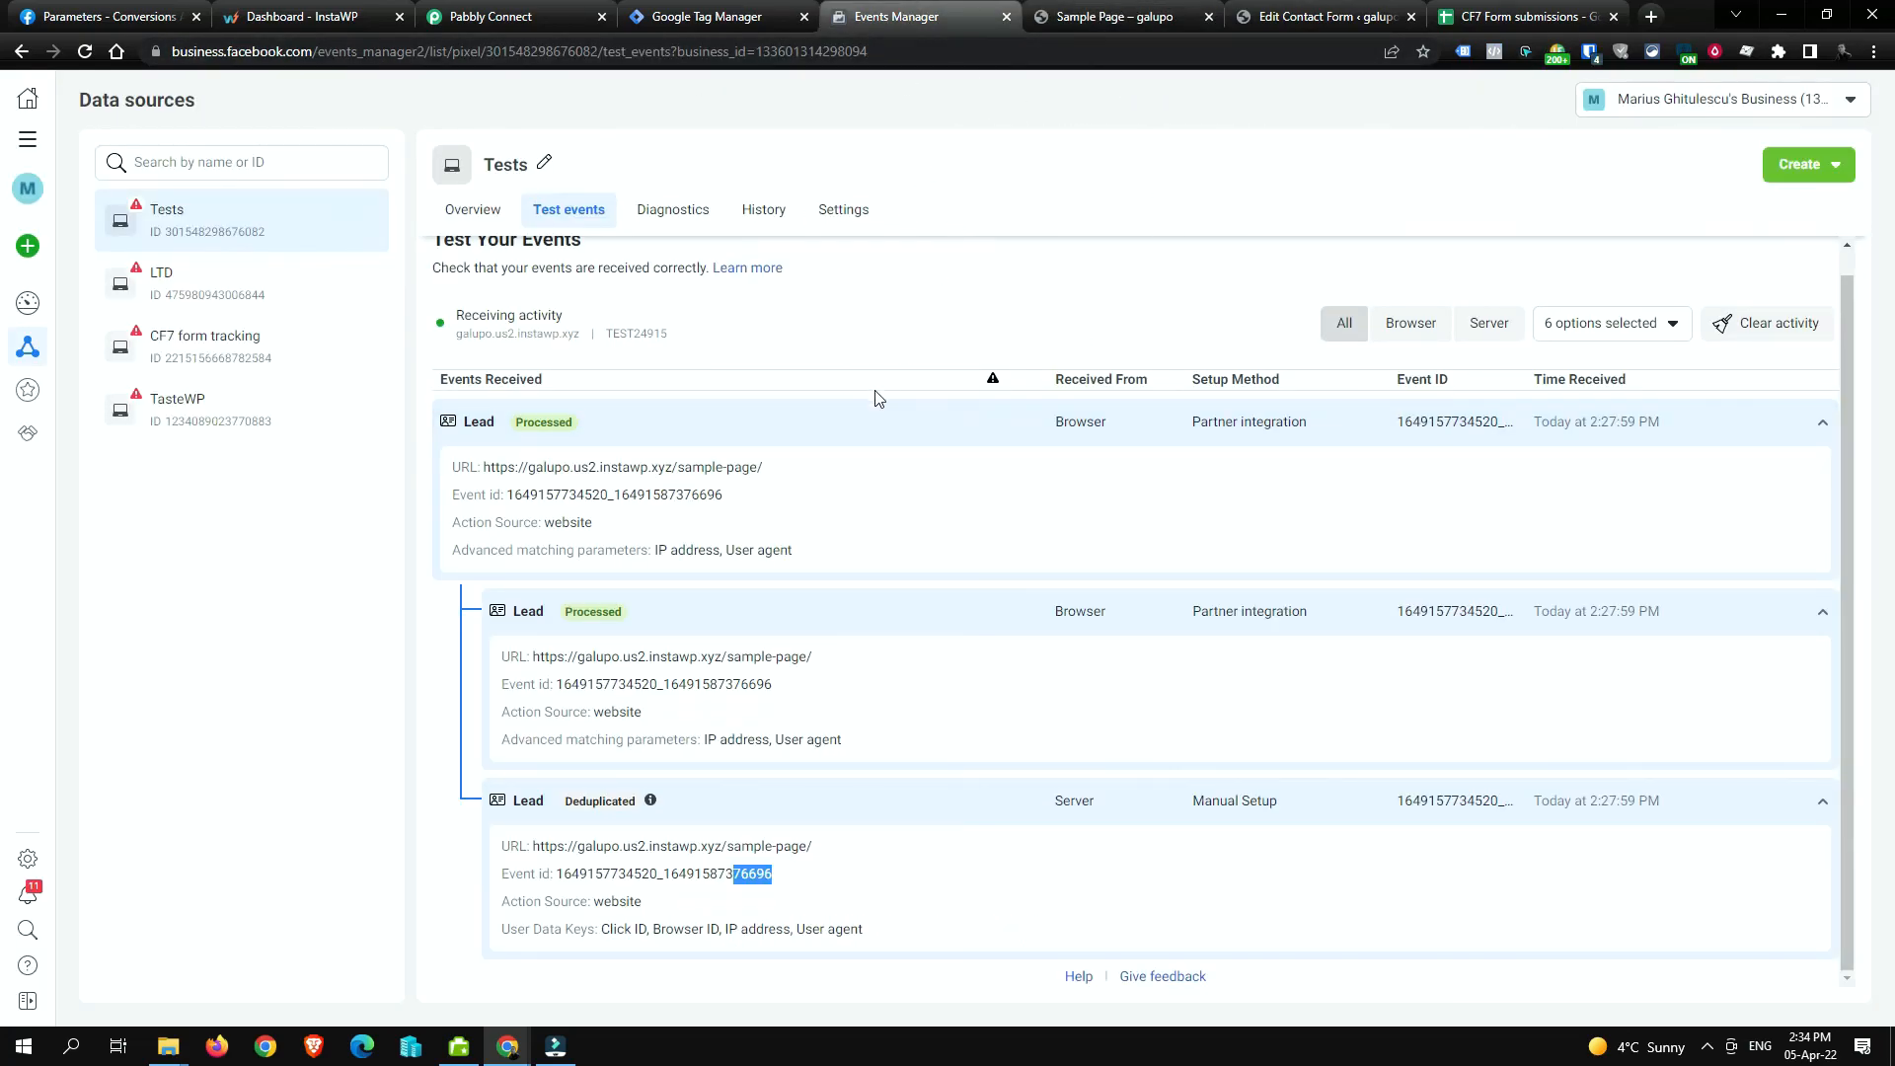
pyautogui.scroll(1, 938, 454)
pyautogui.click(1782, 355)
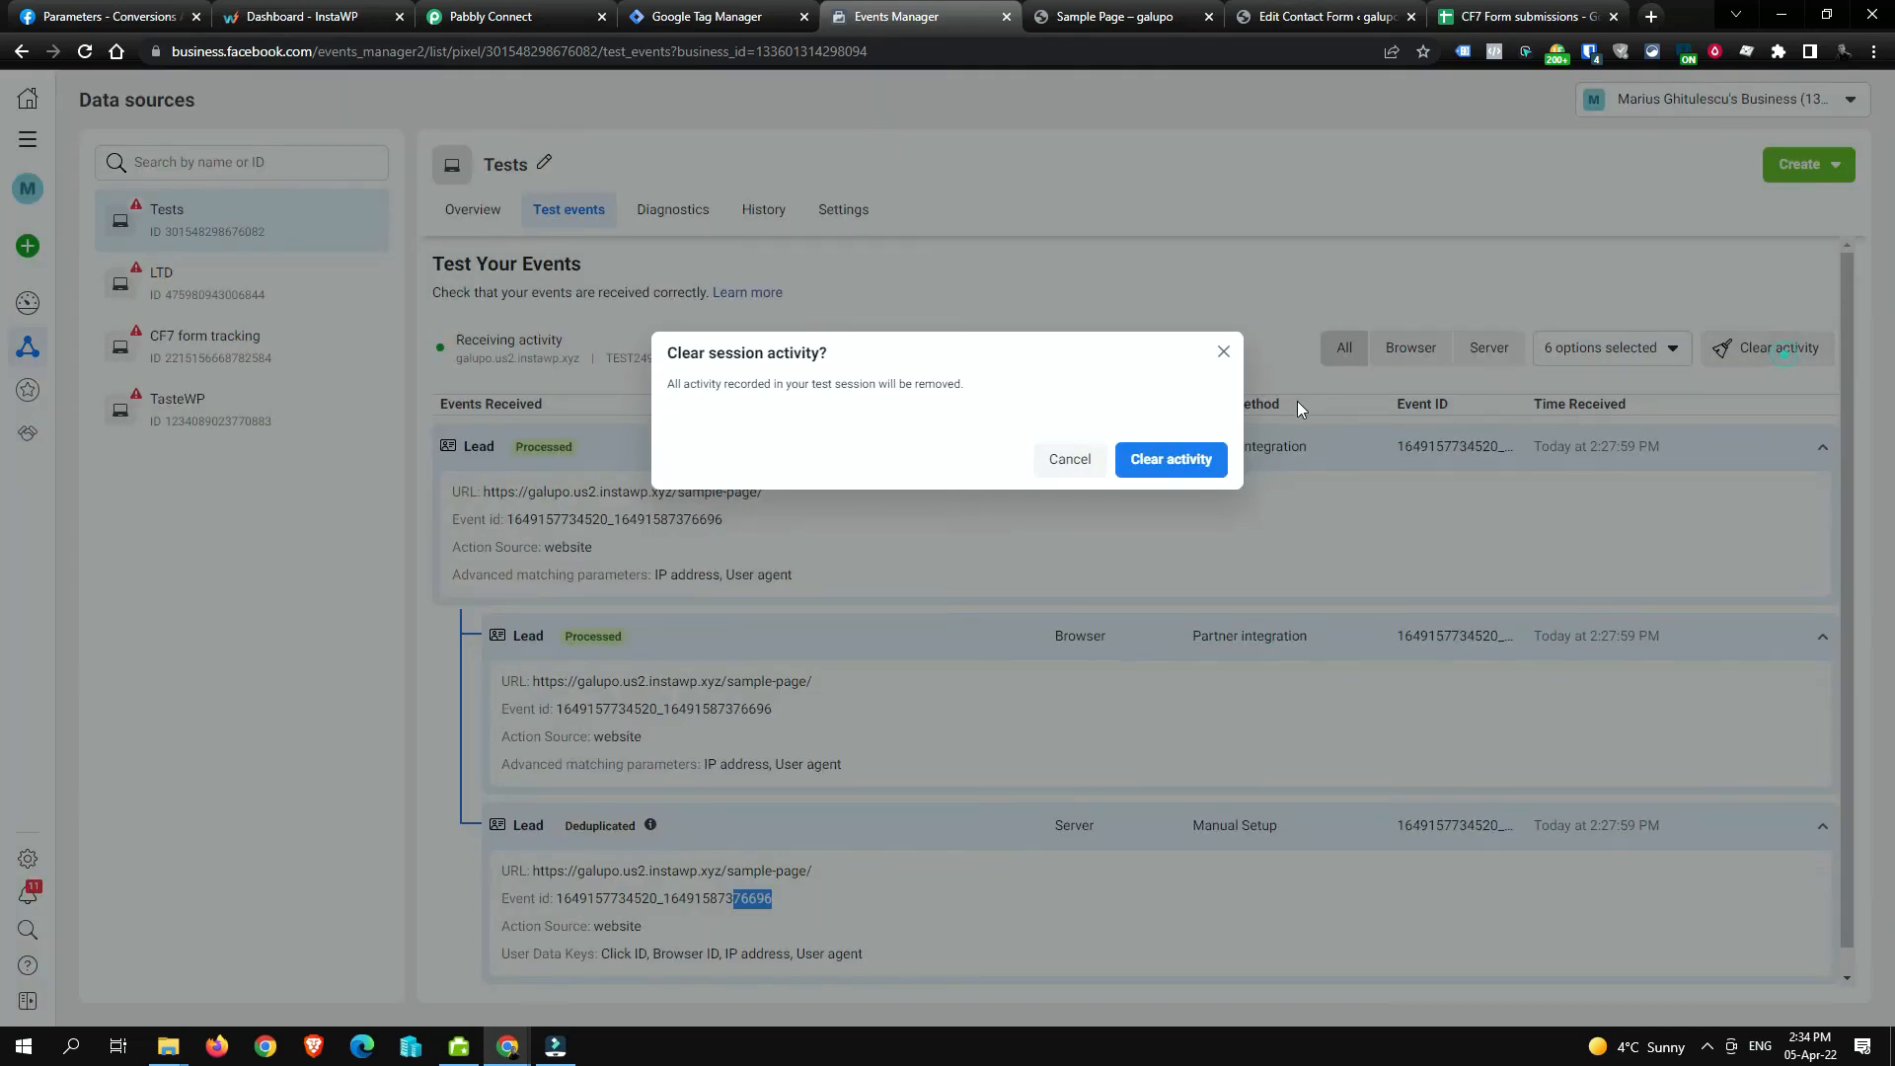
pyautogui.click(1171, 459)
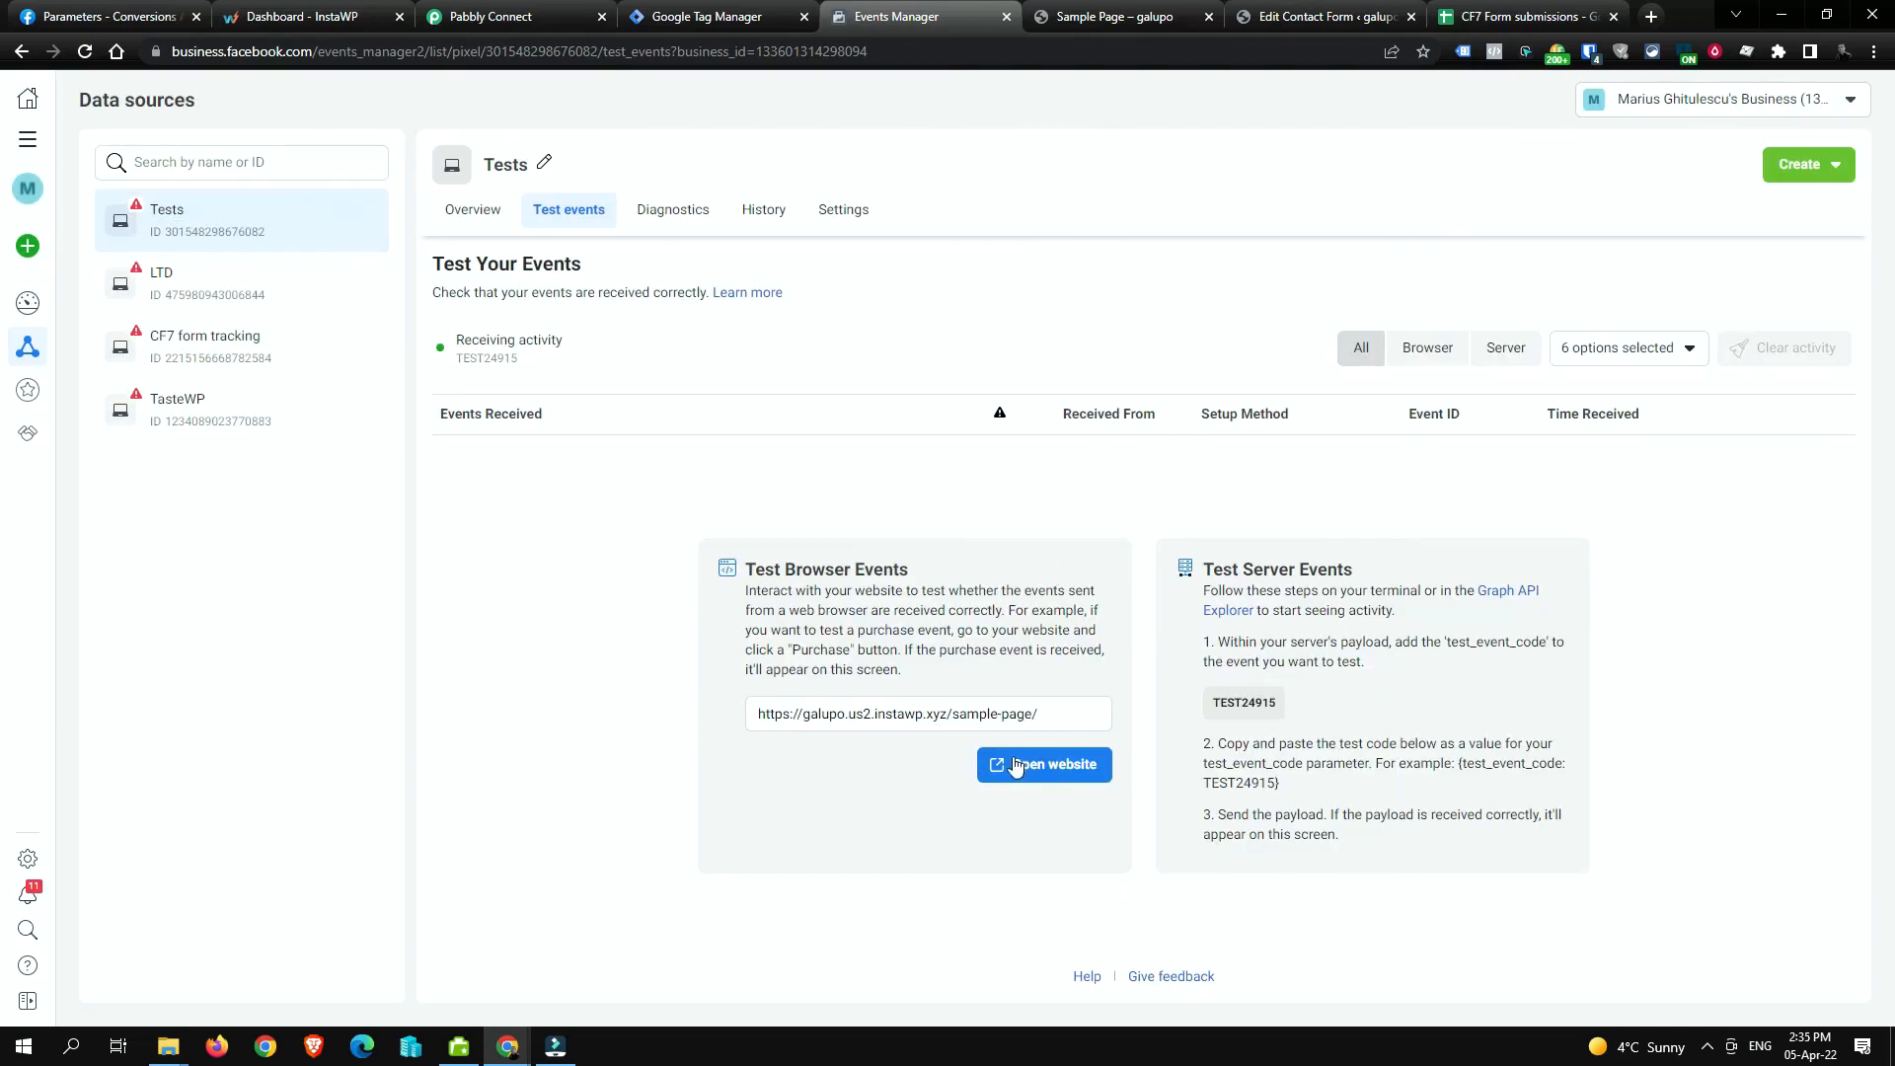
# Step: Close the old sample page and reopen the test website in a new tab
pyautogui.click(1080, 9)
pyautogui.click(1210, 16)
pyautogui.click(1045, 764)
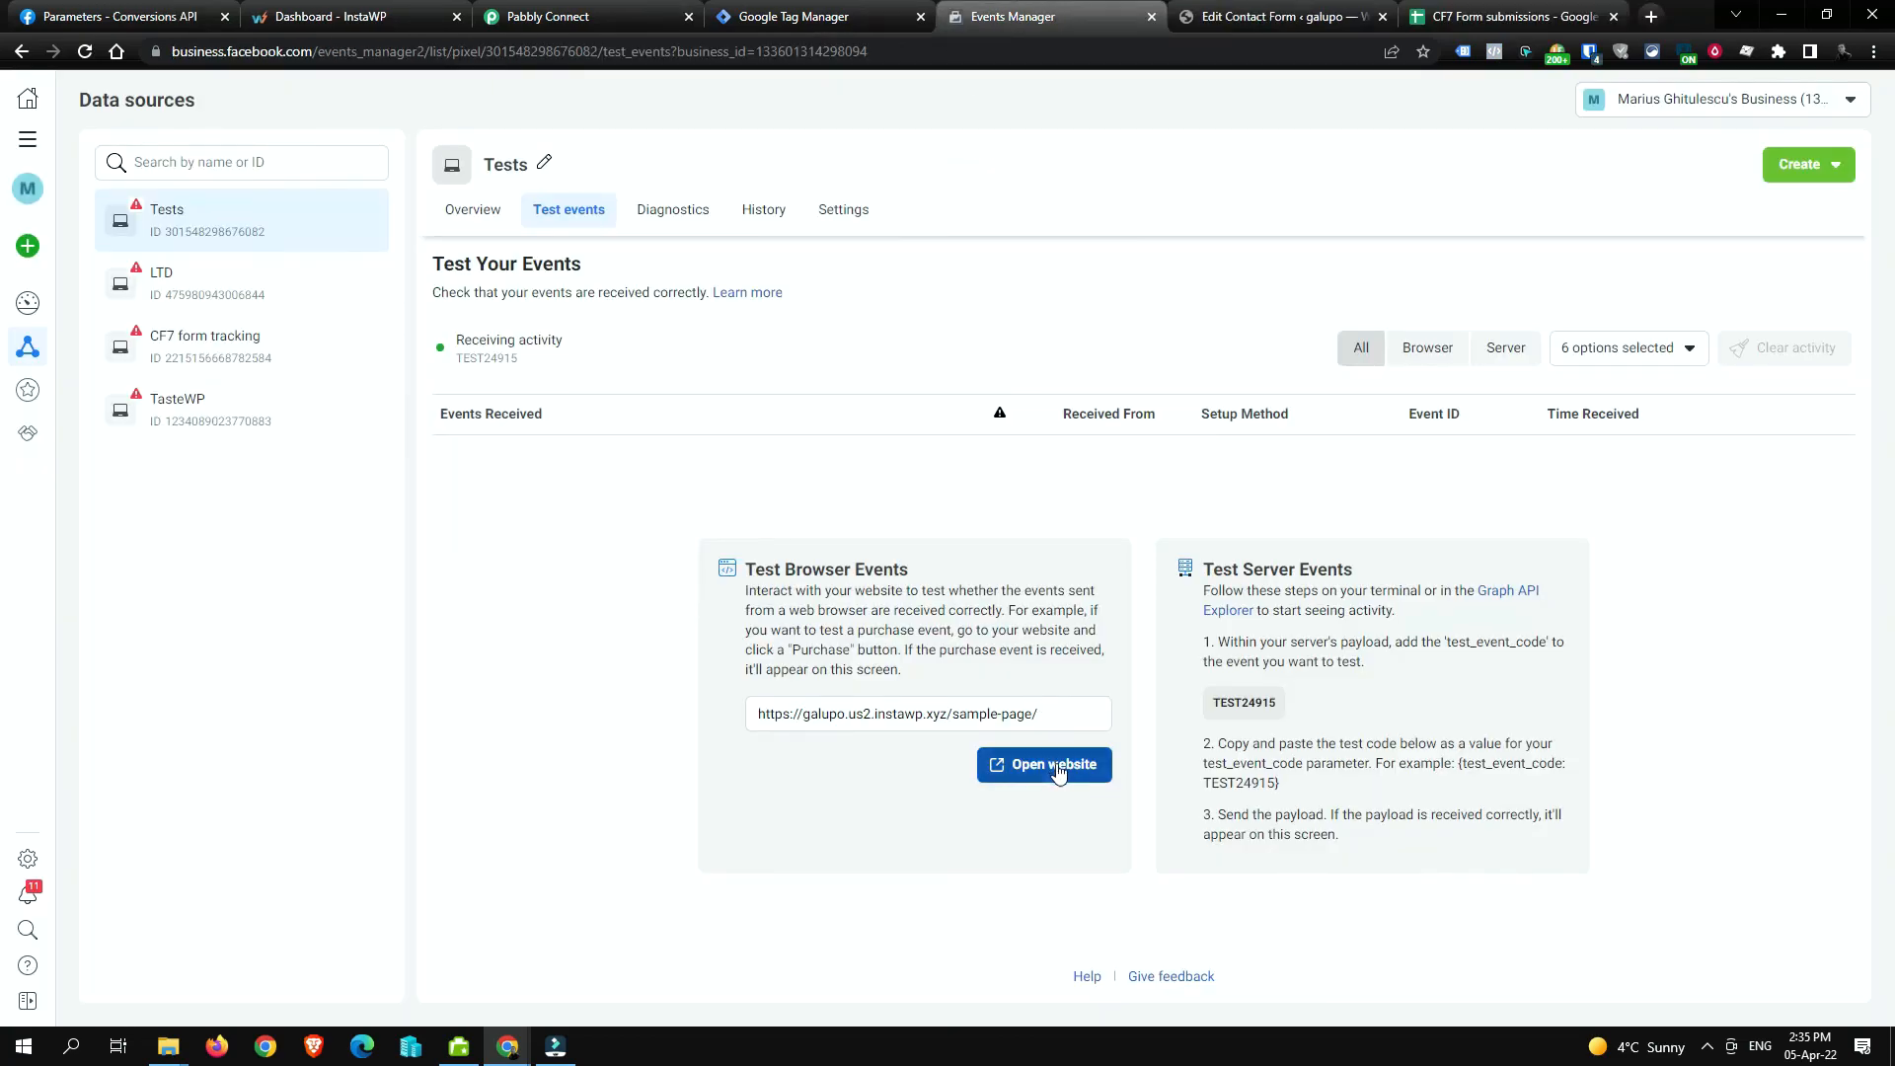
pyautogui.click(753, 726)
pyautogui.click(777, 652)
pyautogui.click(870, 10)
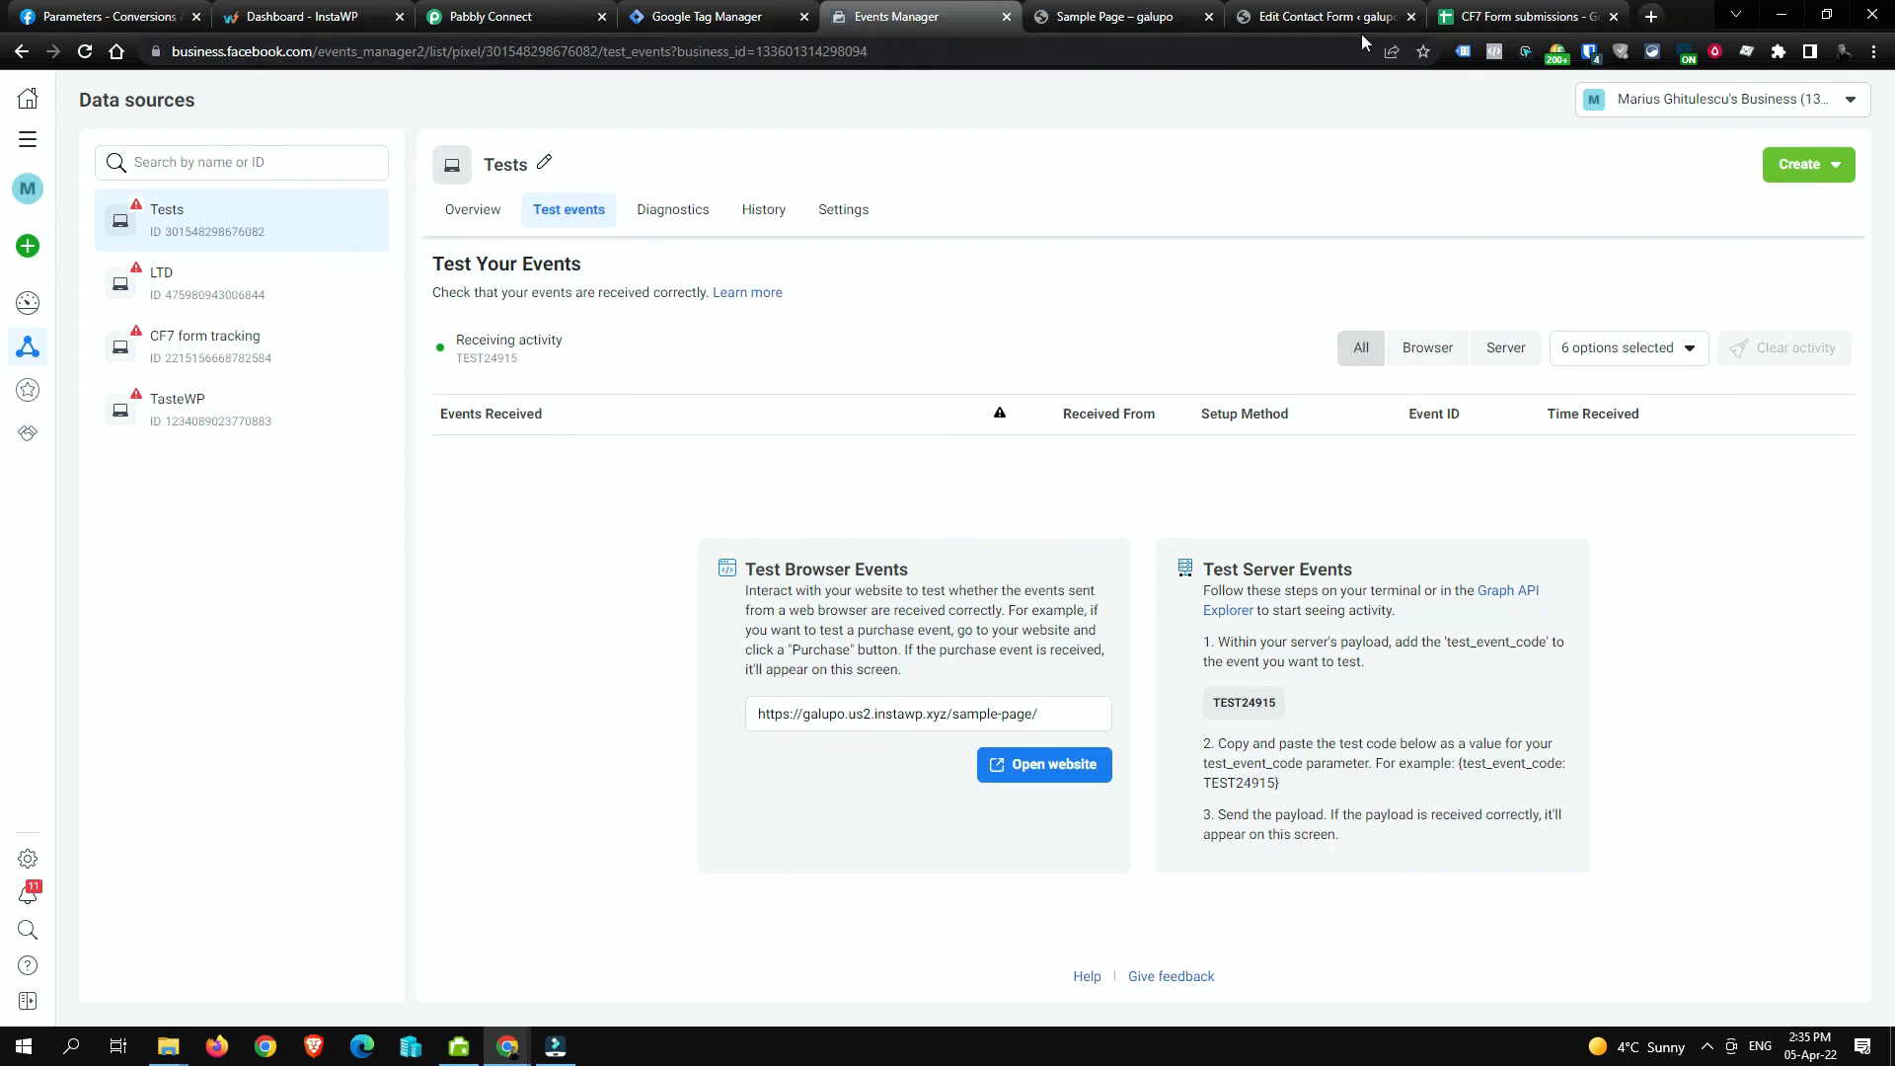
# Step: Fill in a name, email, subject Hello and message World, and submit the contact form
pyautogui.click(1068, 10)
pyautogui.write('Marius')
pyautogui.press('Tab')
pyautogui.write('hi')
pyautogui.press('Tab')
pyautogui.write('Hello')
pyautogui.press('Tab')
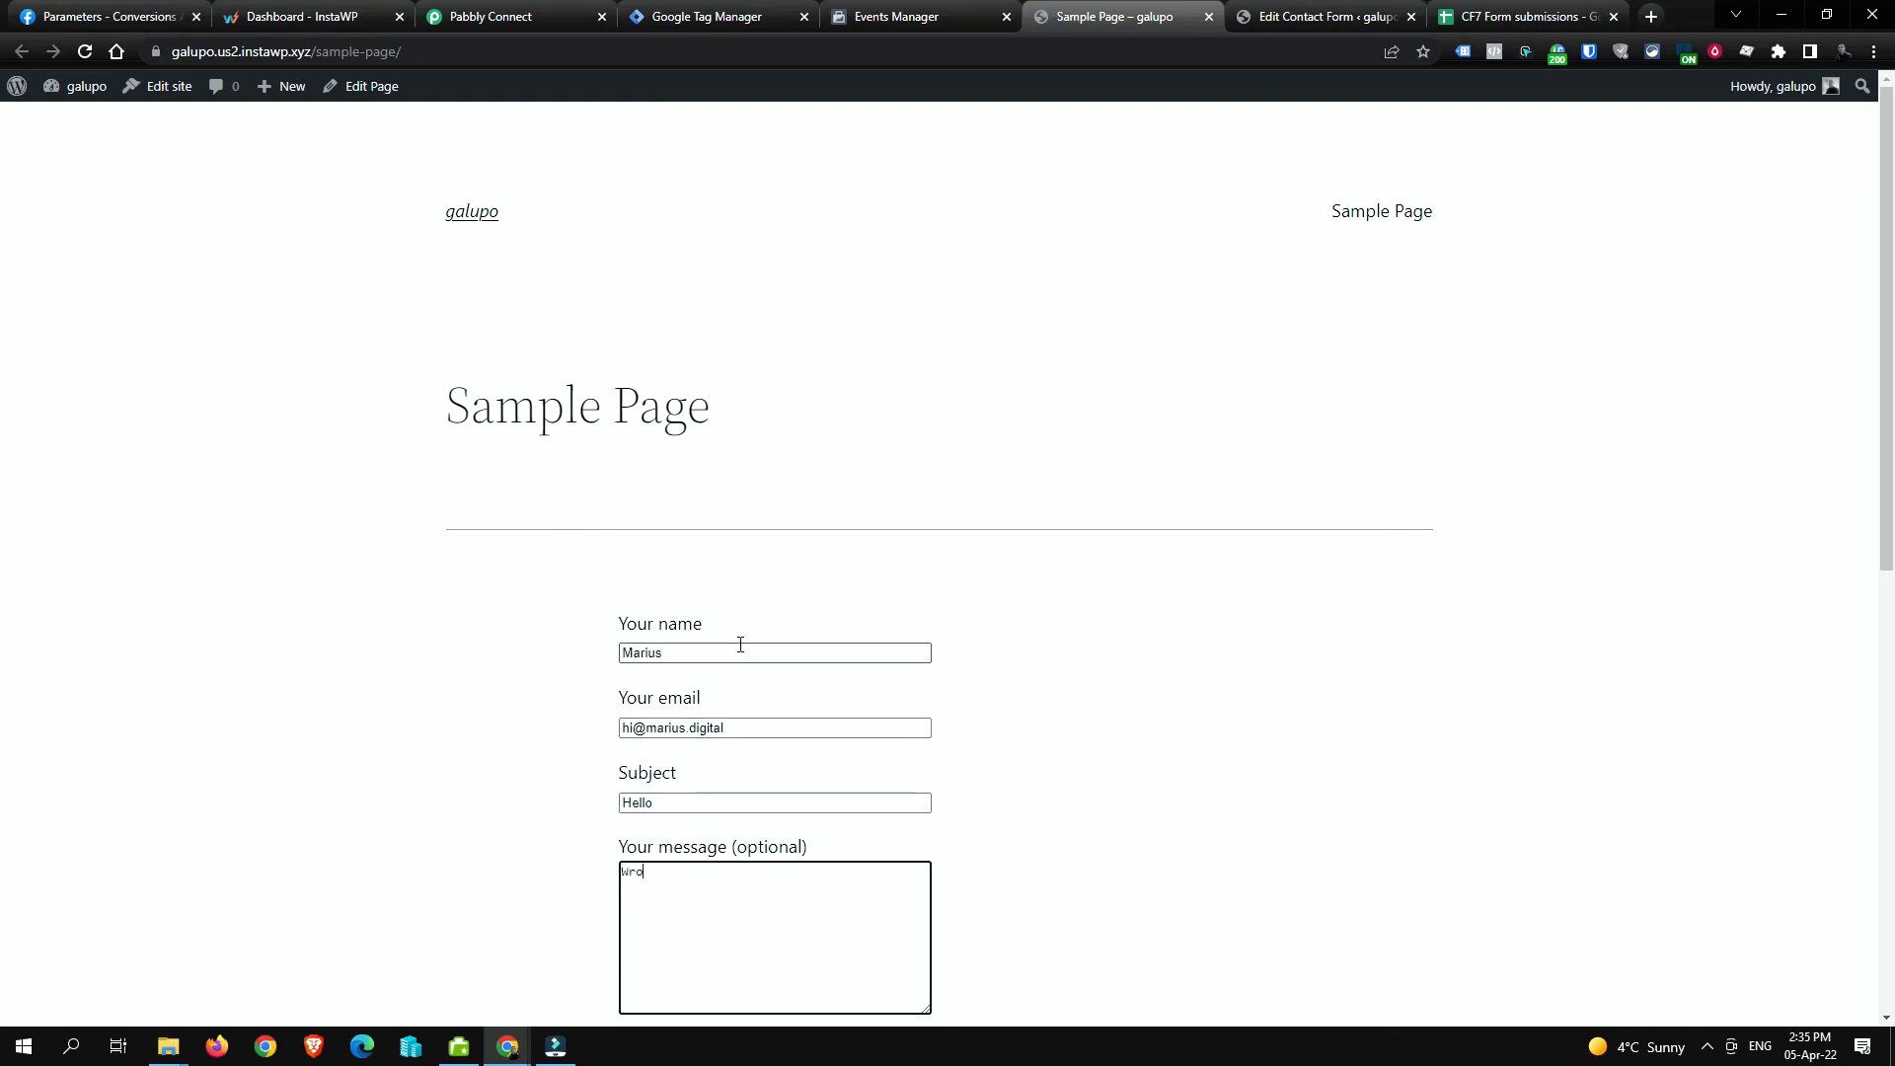
pyautogui.scroll(-5, 770, 646)
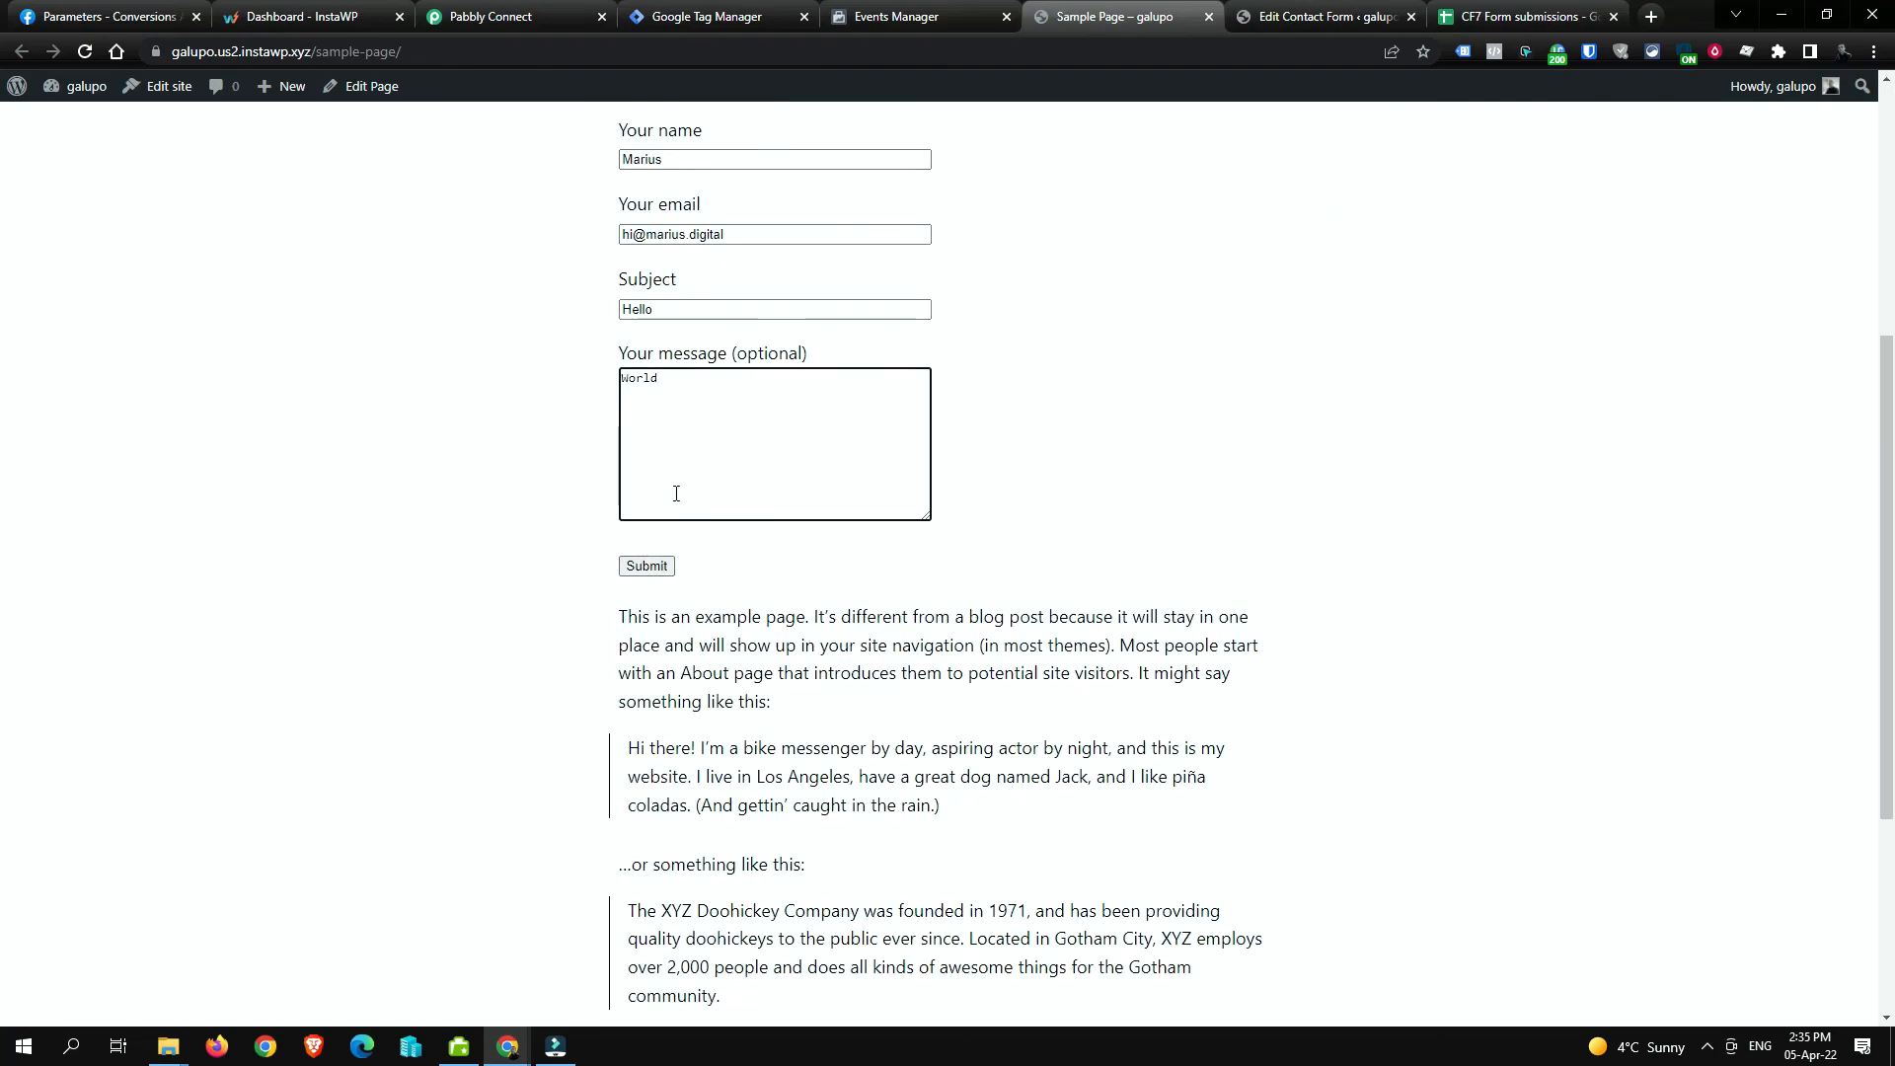
pyautogui.click(647, 568)
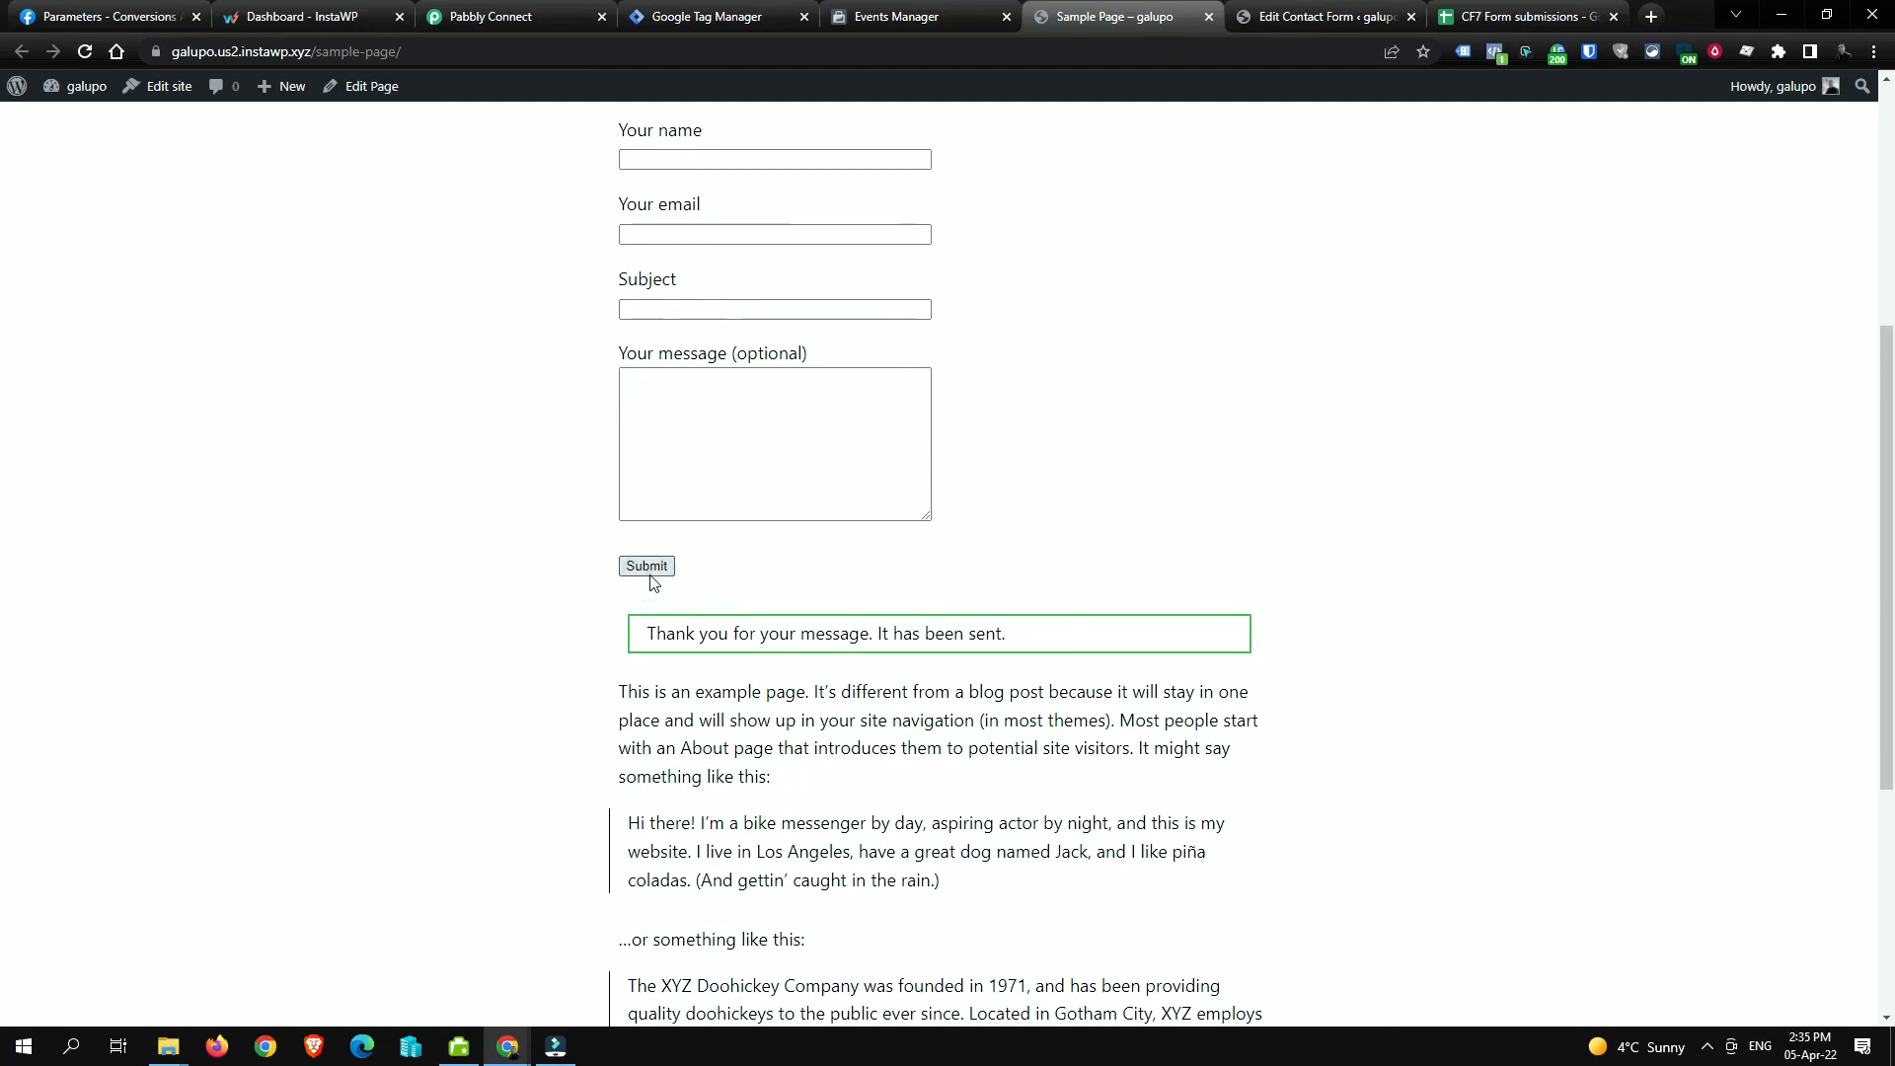
pyautogui.click(890, 13)
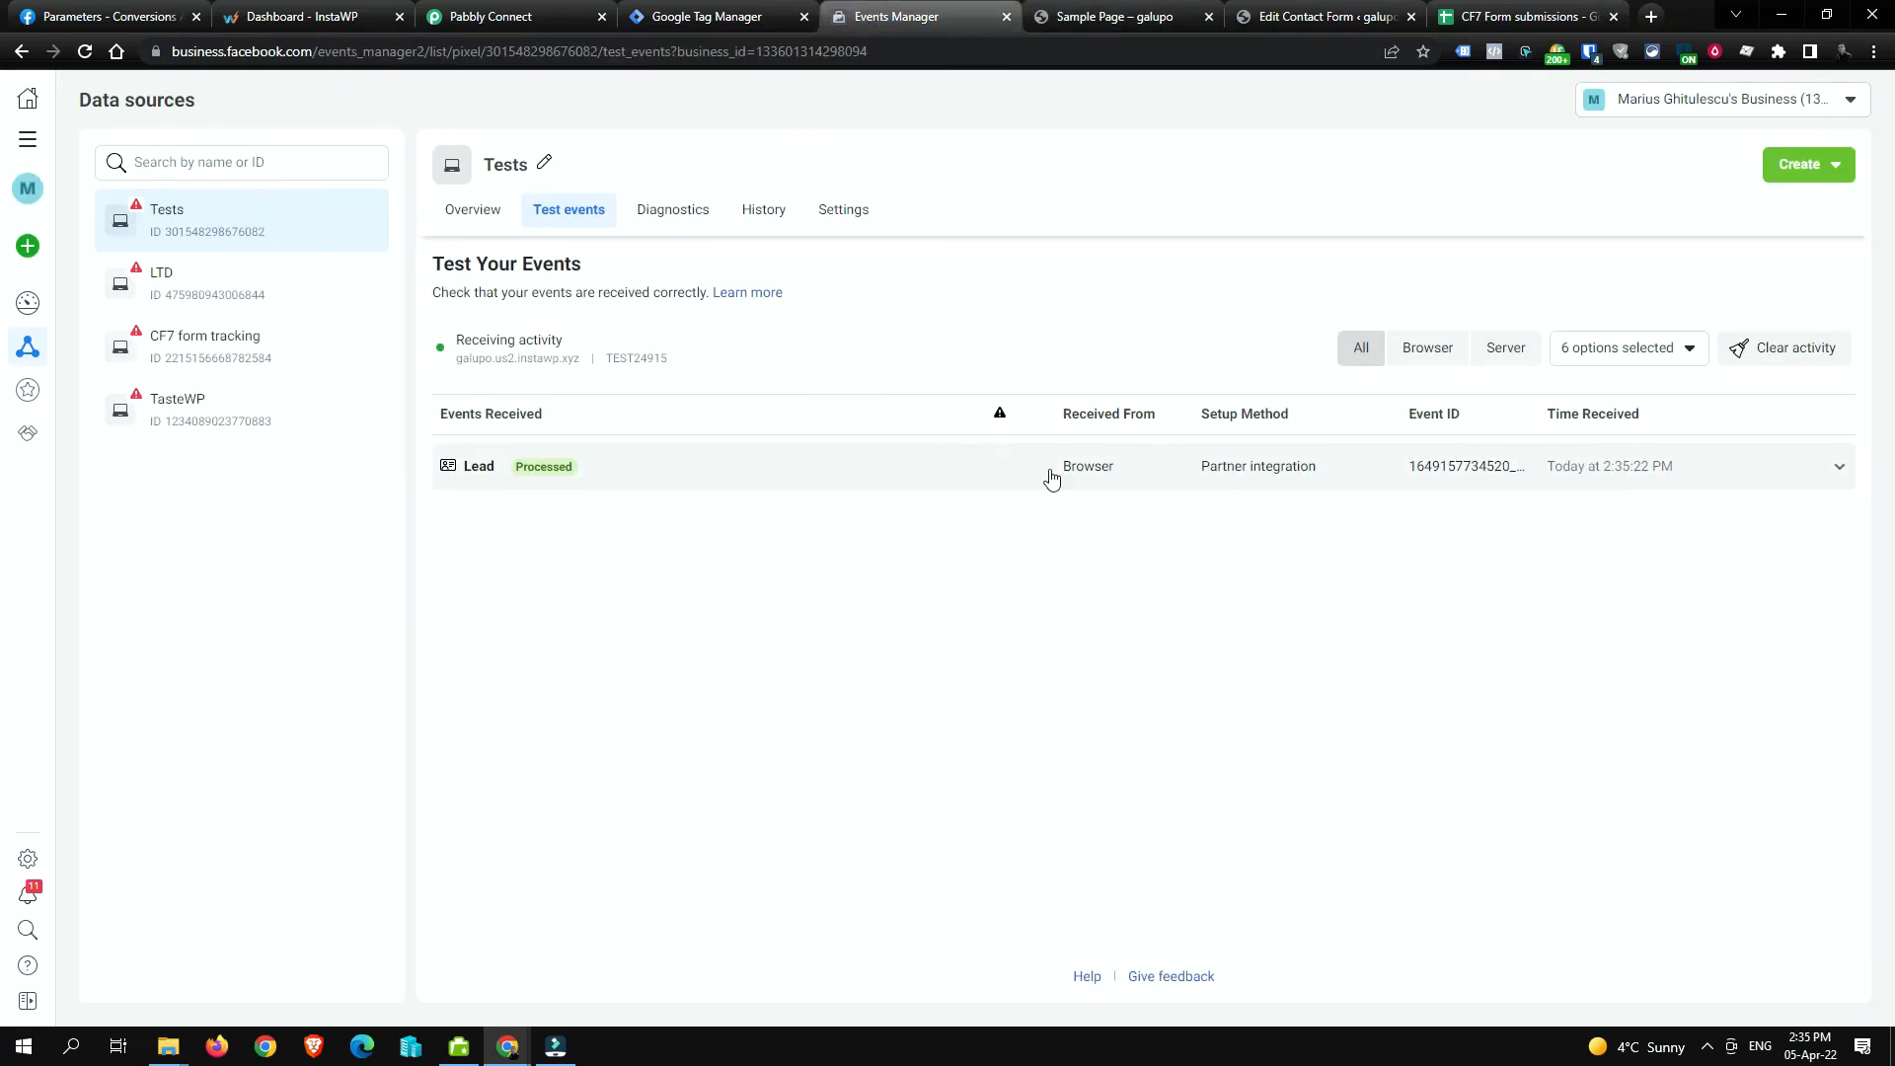
# Step: Expand the new Lead event's details in Events Manager, then go to the submissions sheet
pyautogui.click(973, 470)
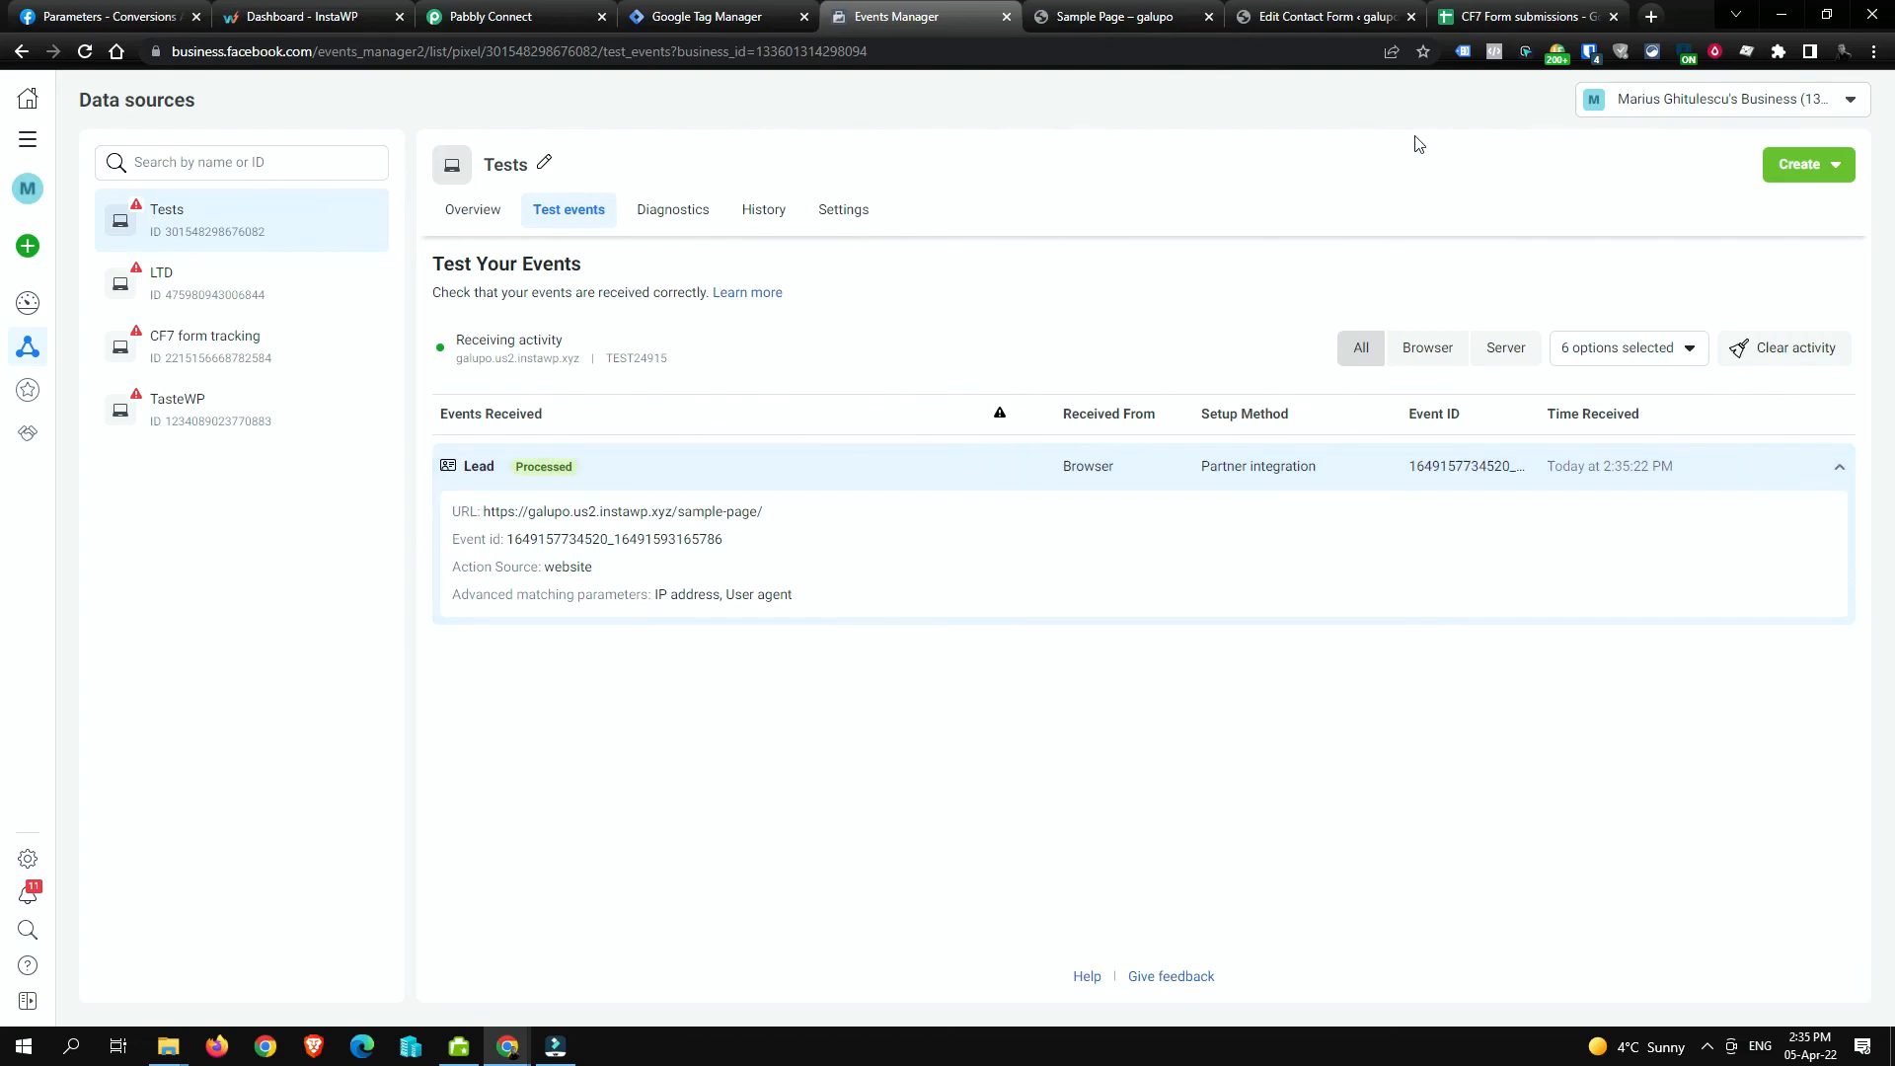
pyautogui.click(1499, 12)
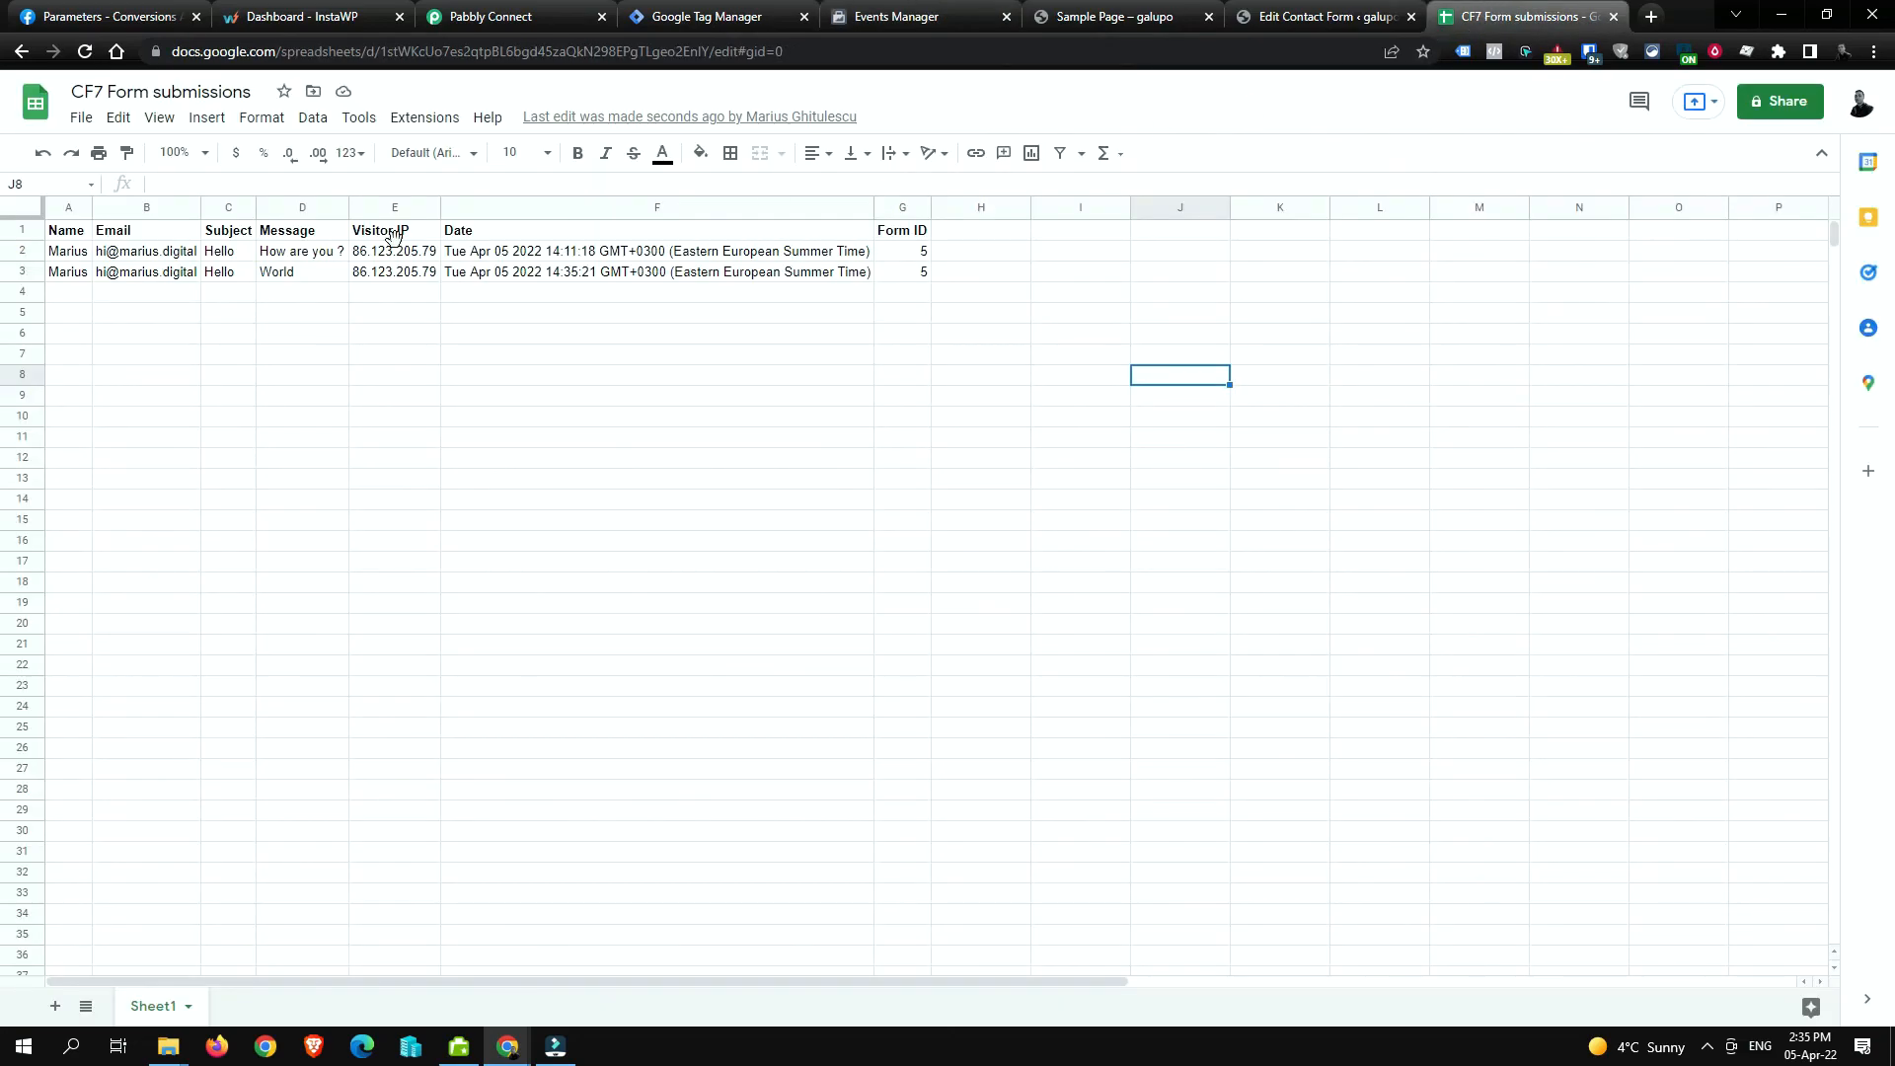
# Step: Inspect the email in new row 3 and check the sample page's address
pyautogui.click(177, 277)
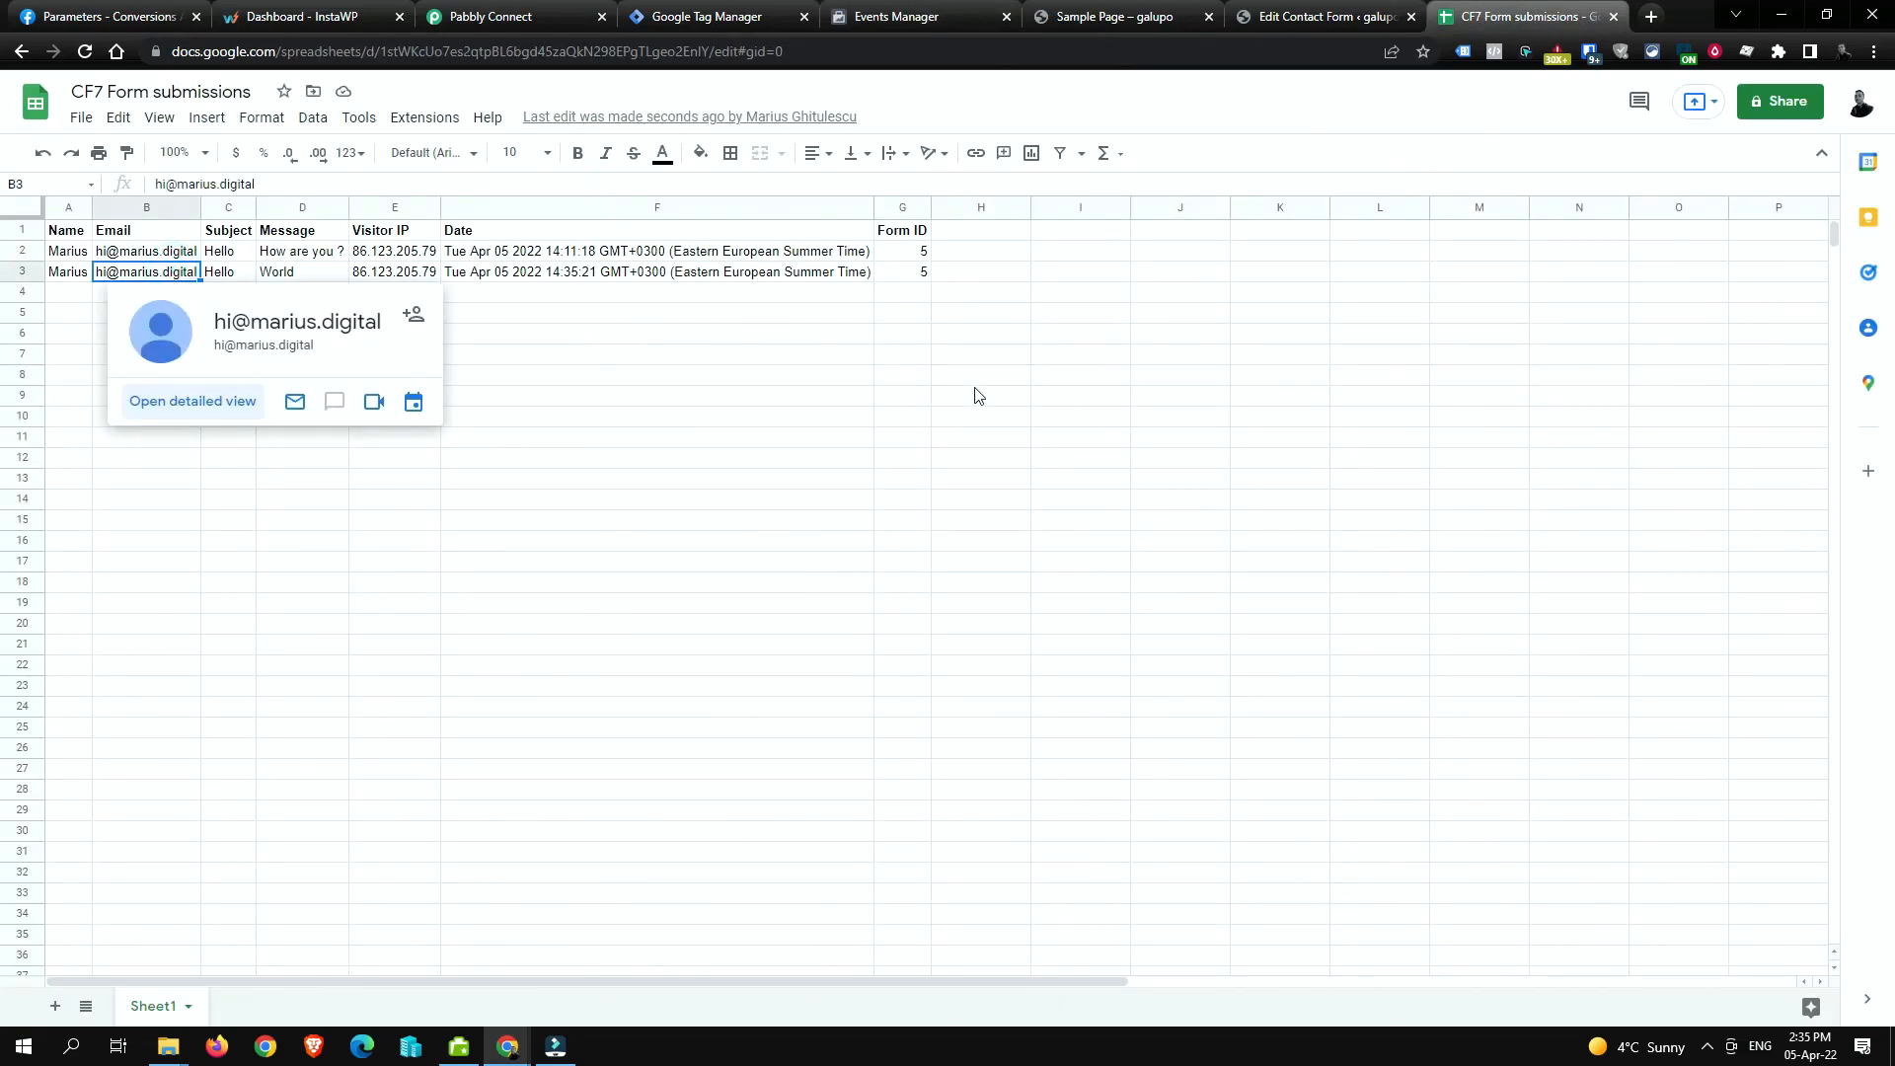
pyautogui.click(967, 415)
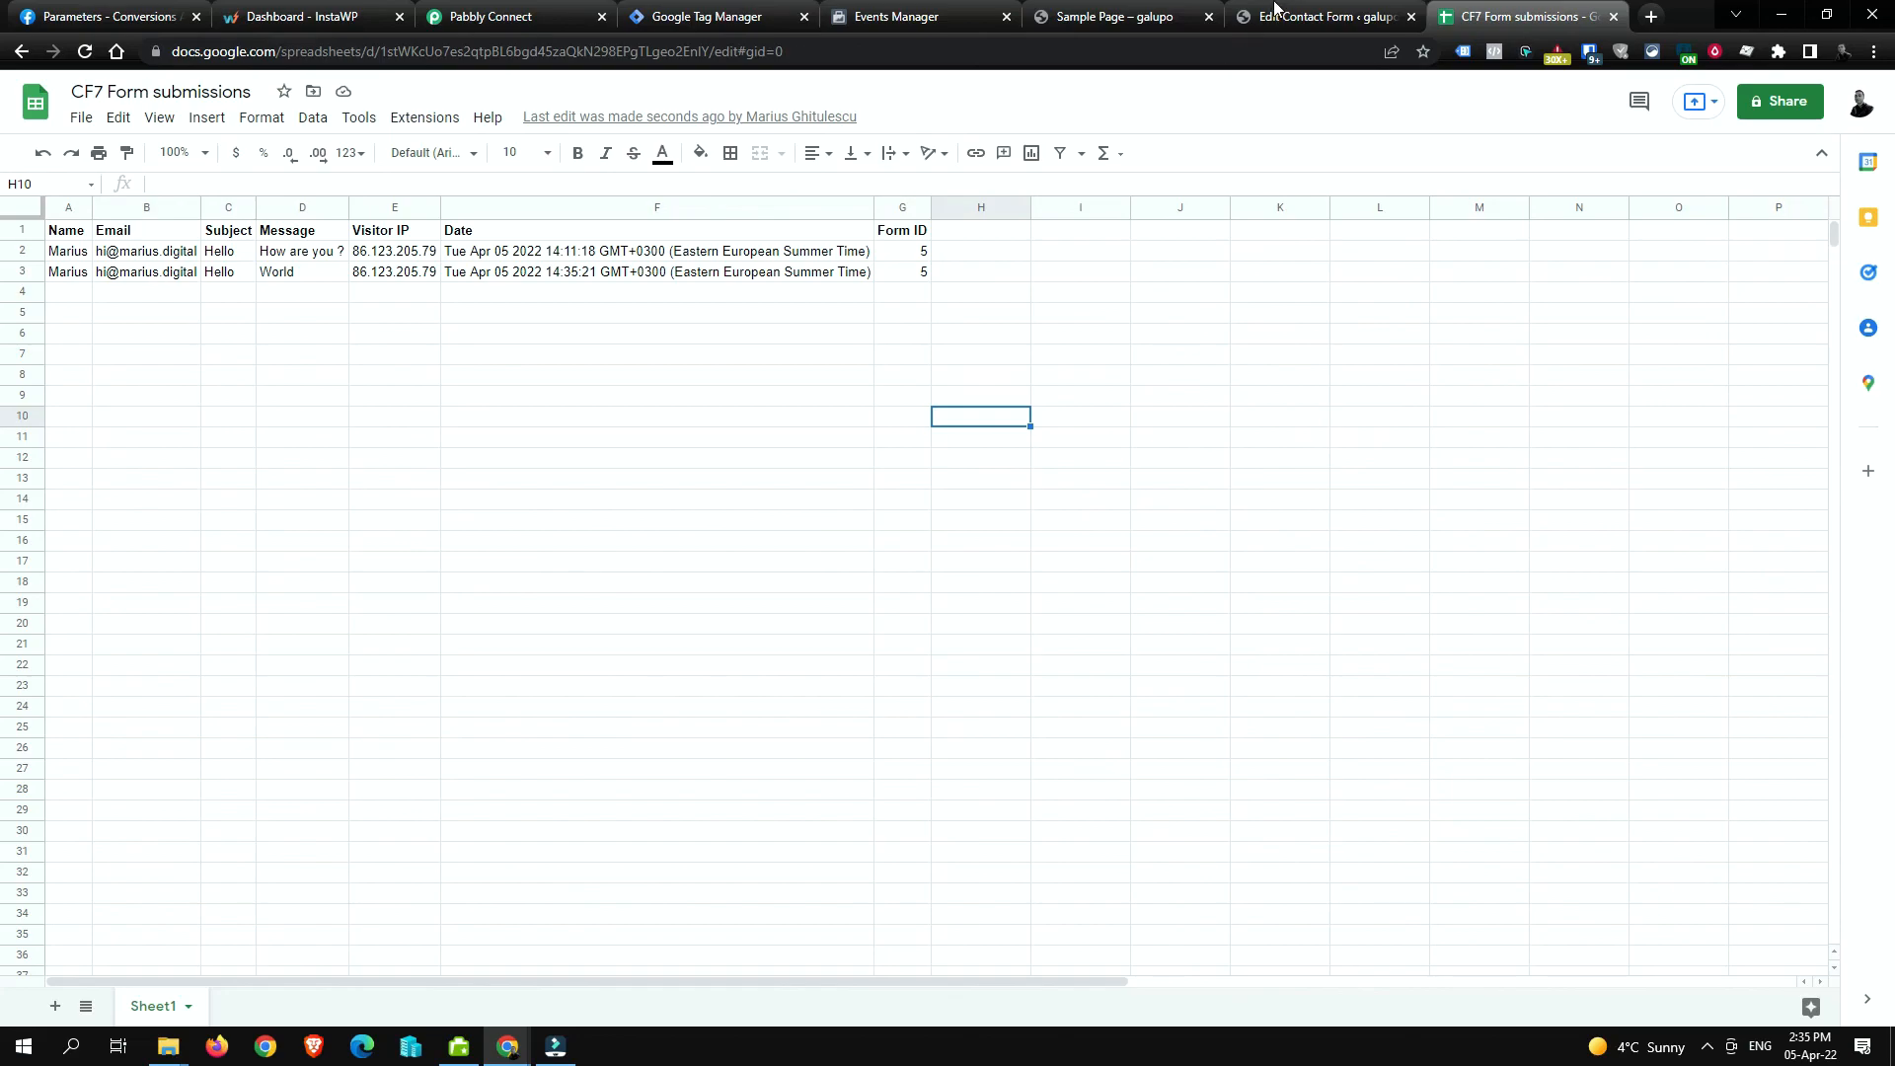
pyautogui.click(1274, 11)
pyautogui.click(1110, 16)
pyautogui.click(448, 52)
pyautogui.click(444, 51)
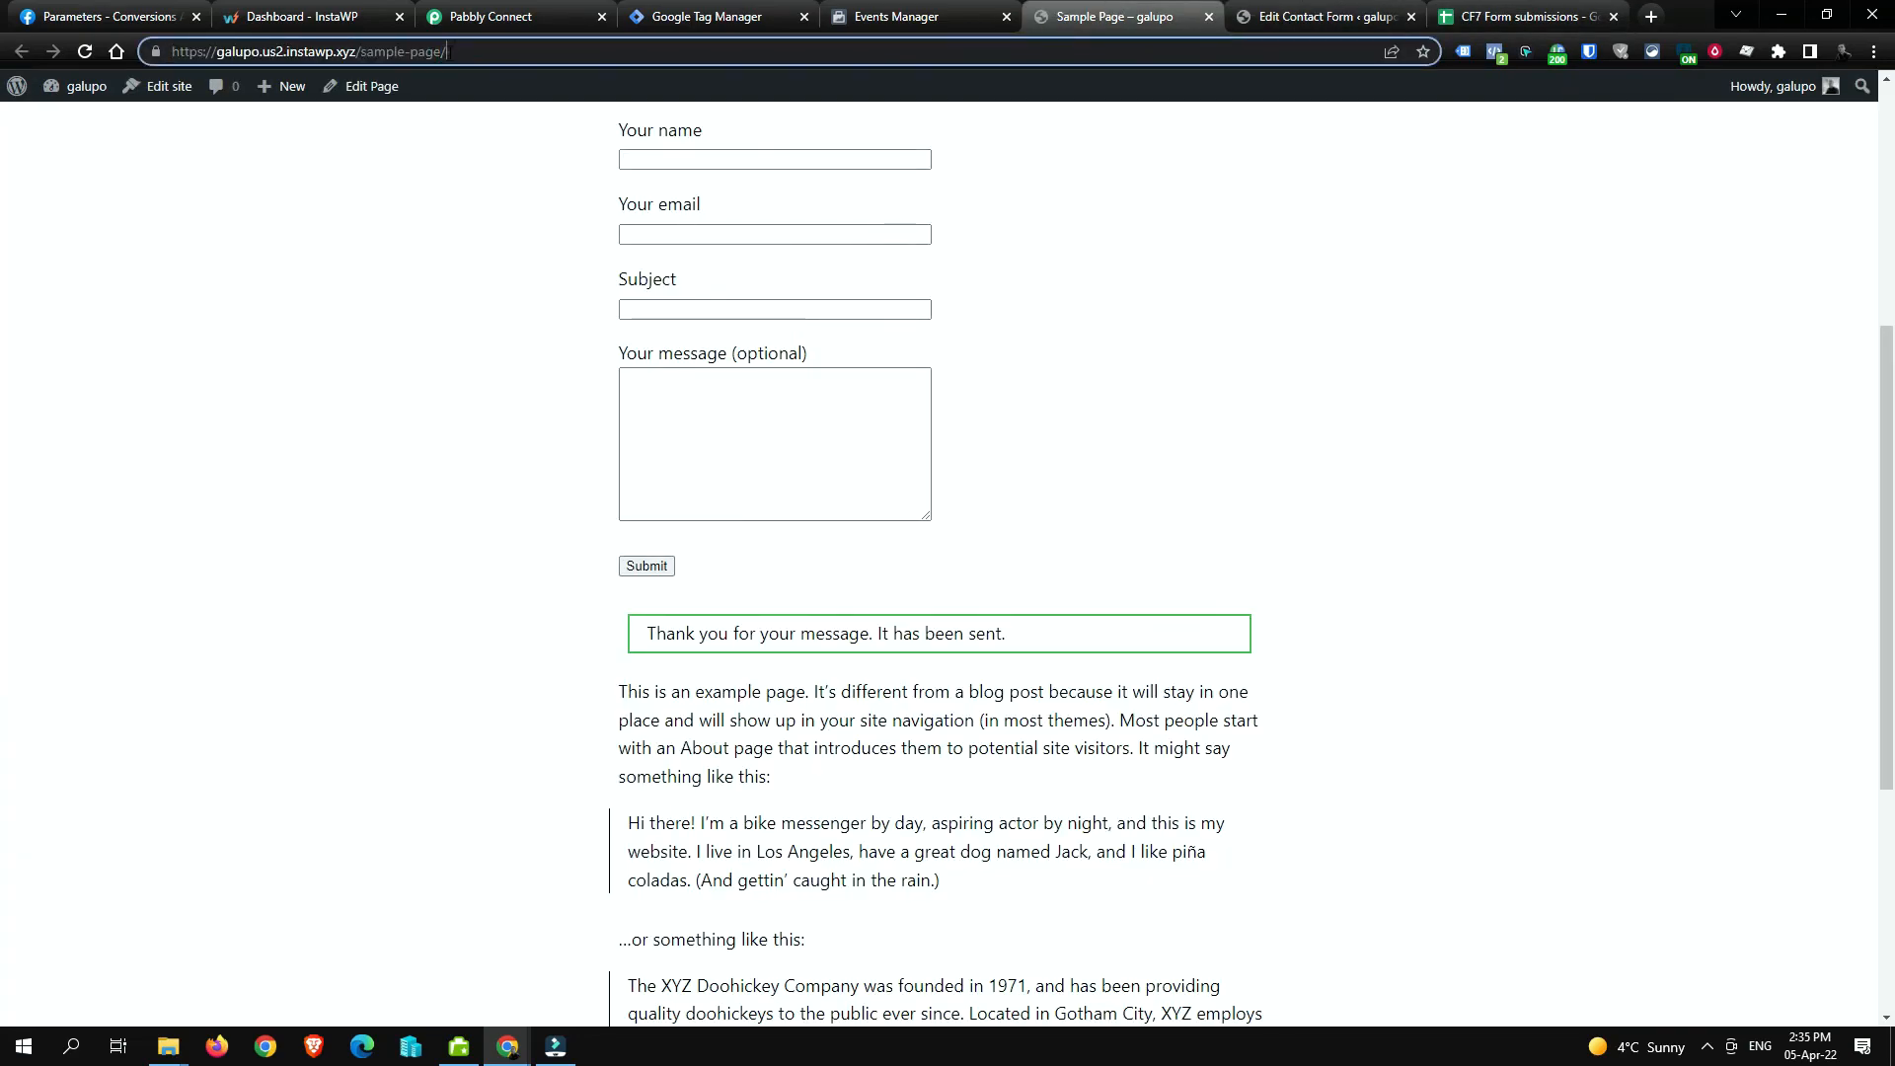
pyautogui.hotkey('ctrl', 'a')
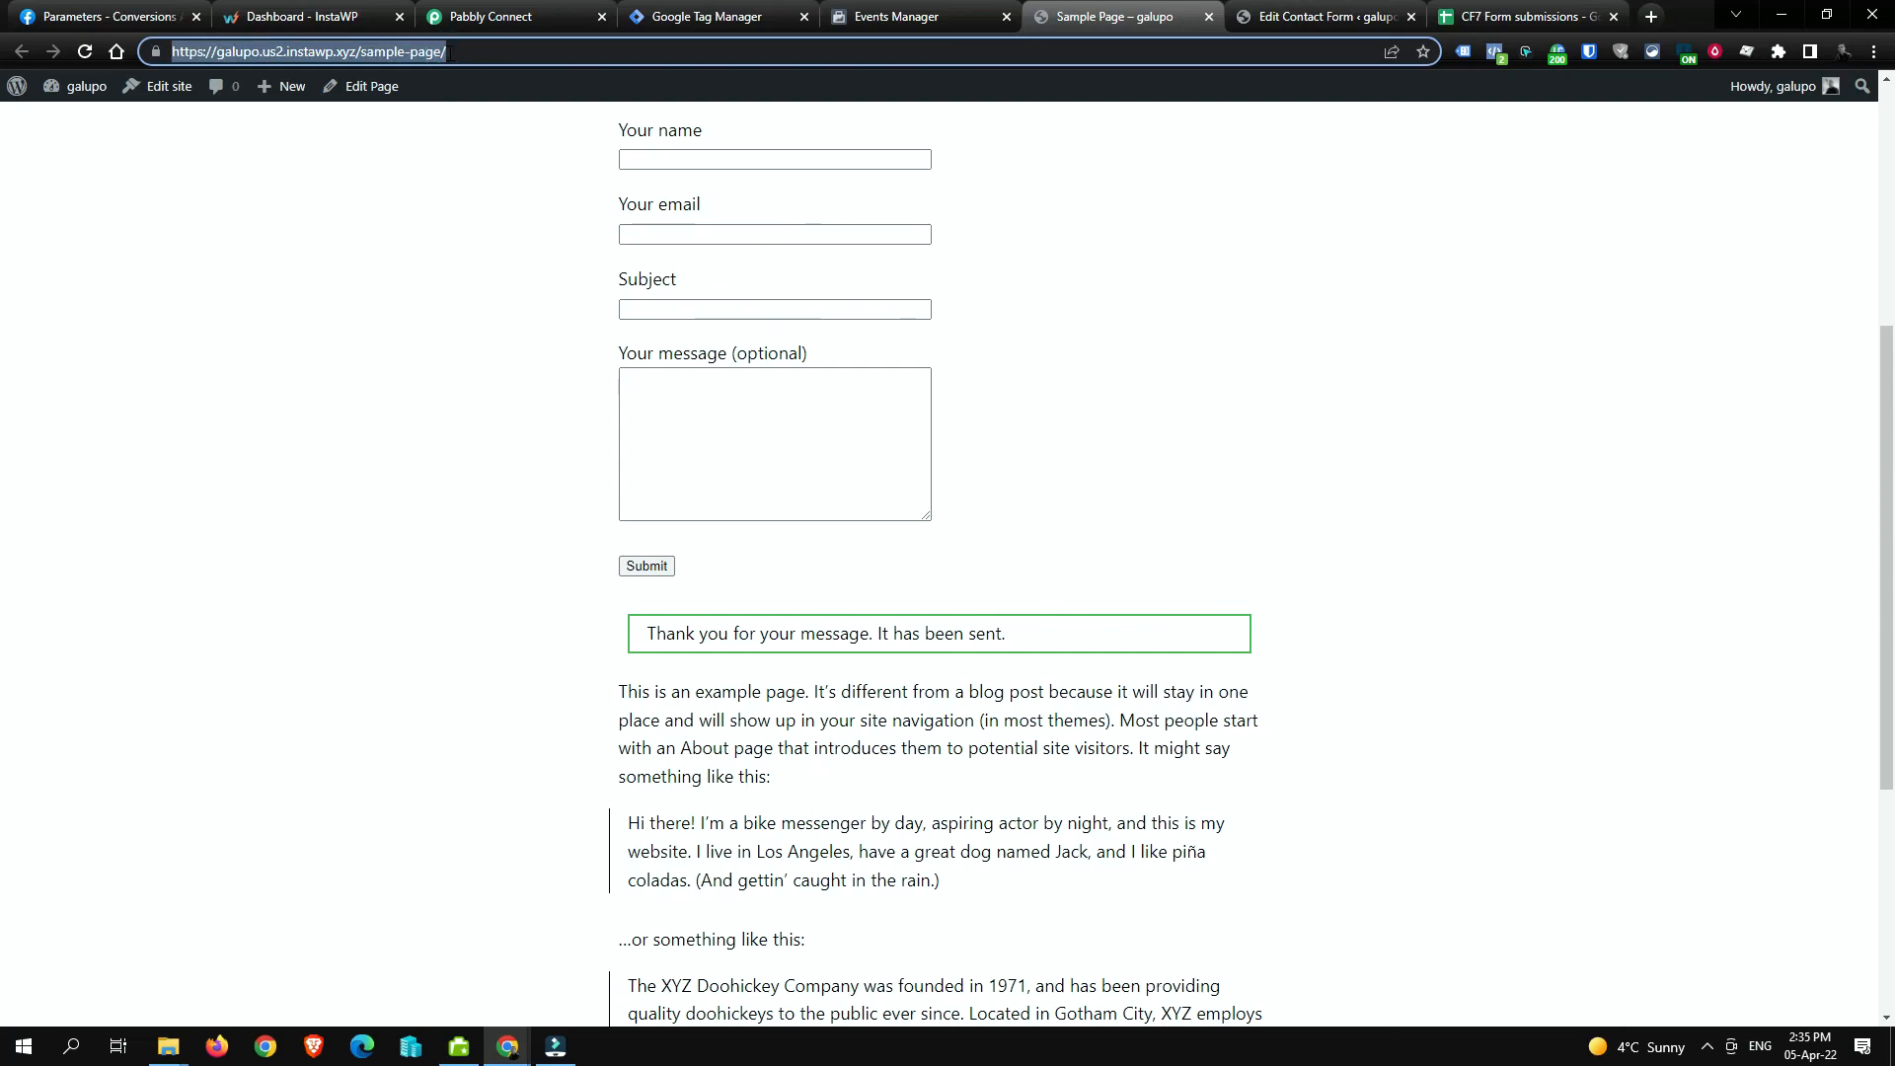
pyautogui.click(447, 51)
# Step: Cross-check the sheet against Events Manager's deduplicated Lead, then return to Pabbly's Add New Row step
pyautogui.click(1510, 13)
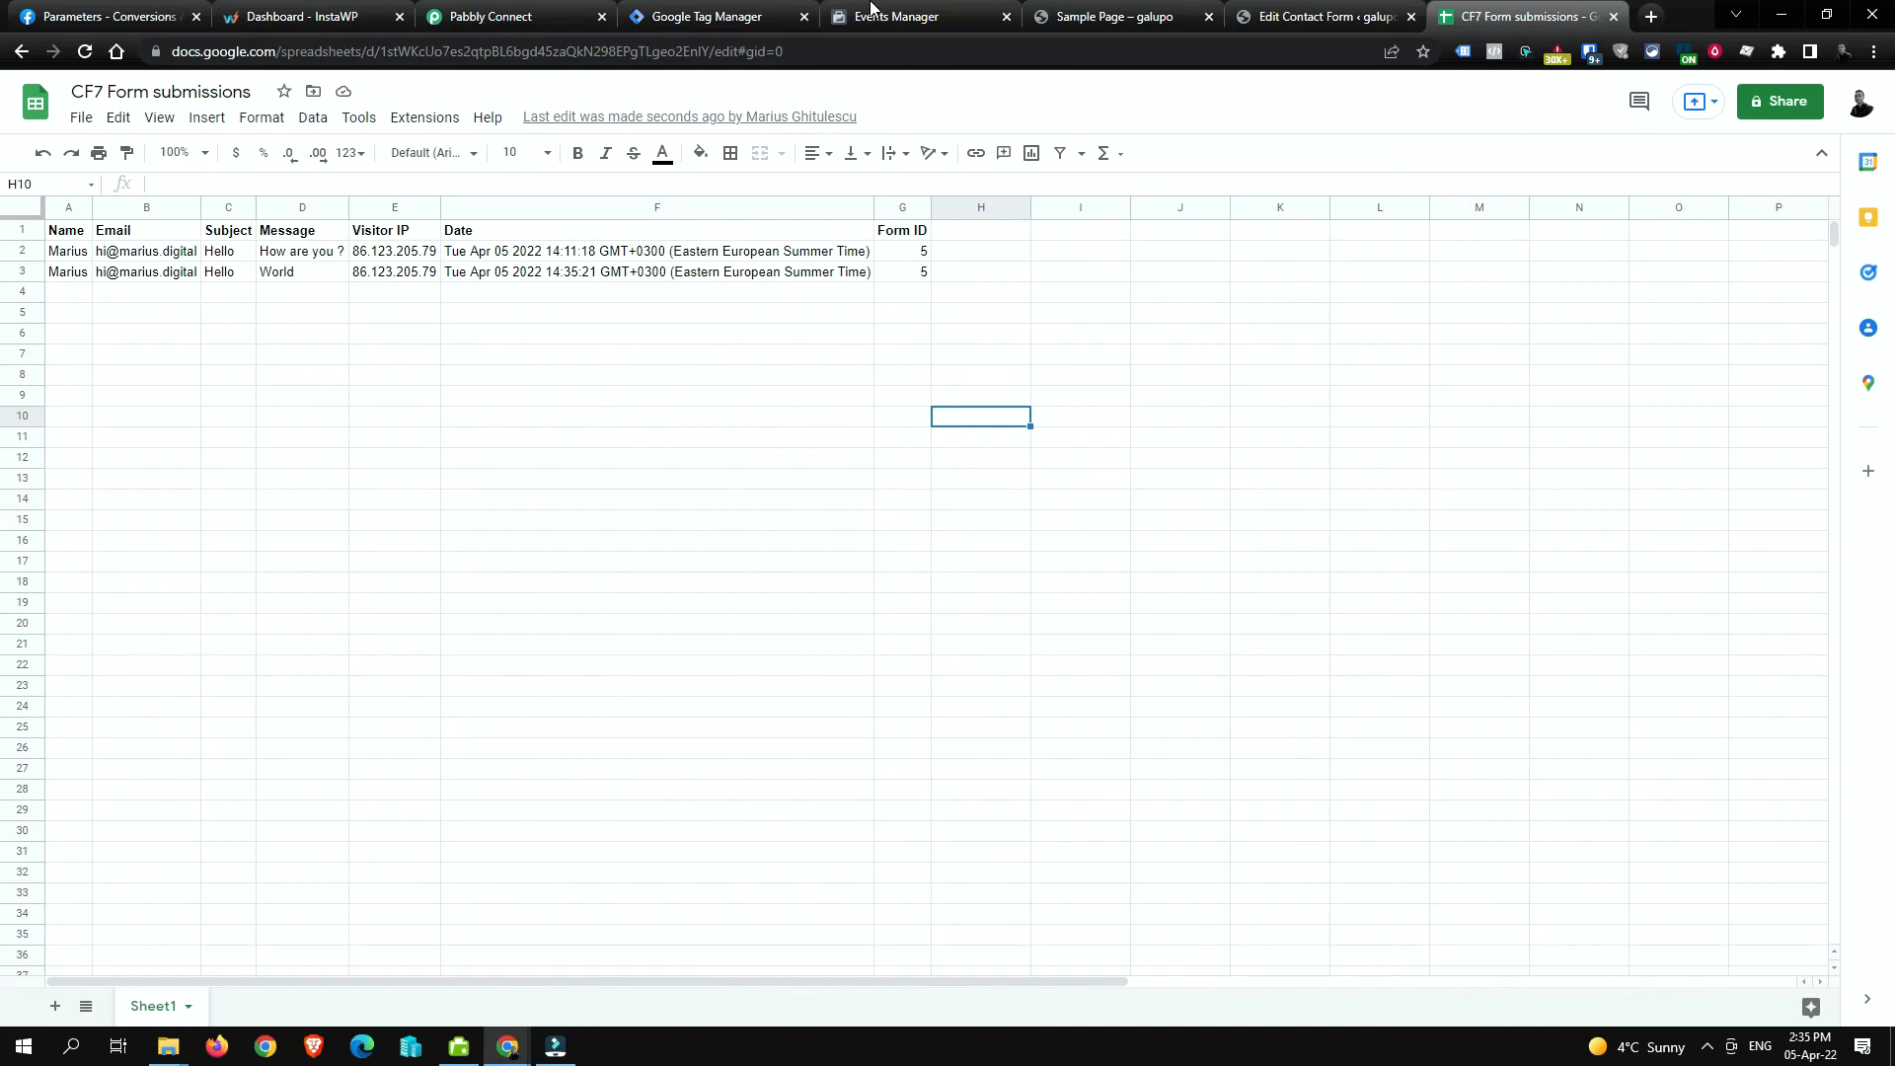
pyautogui.click(928, 14)
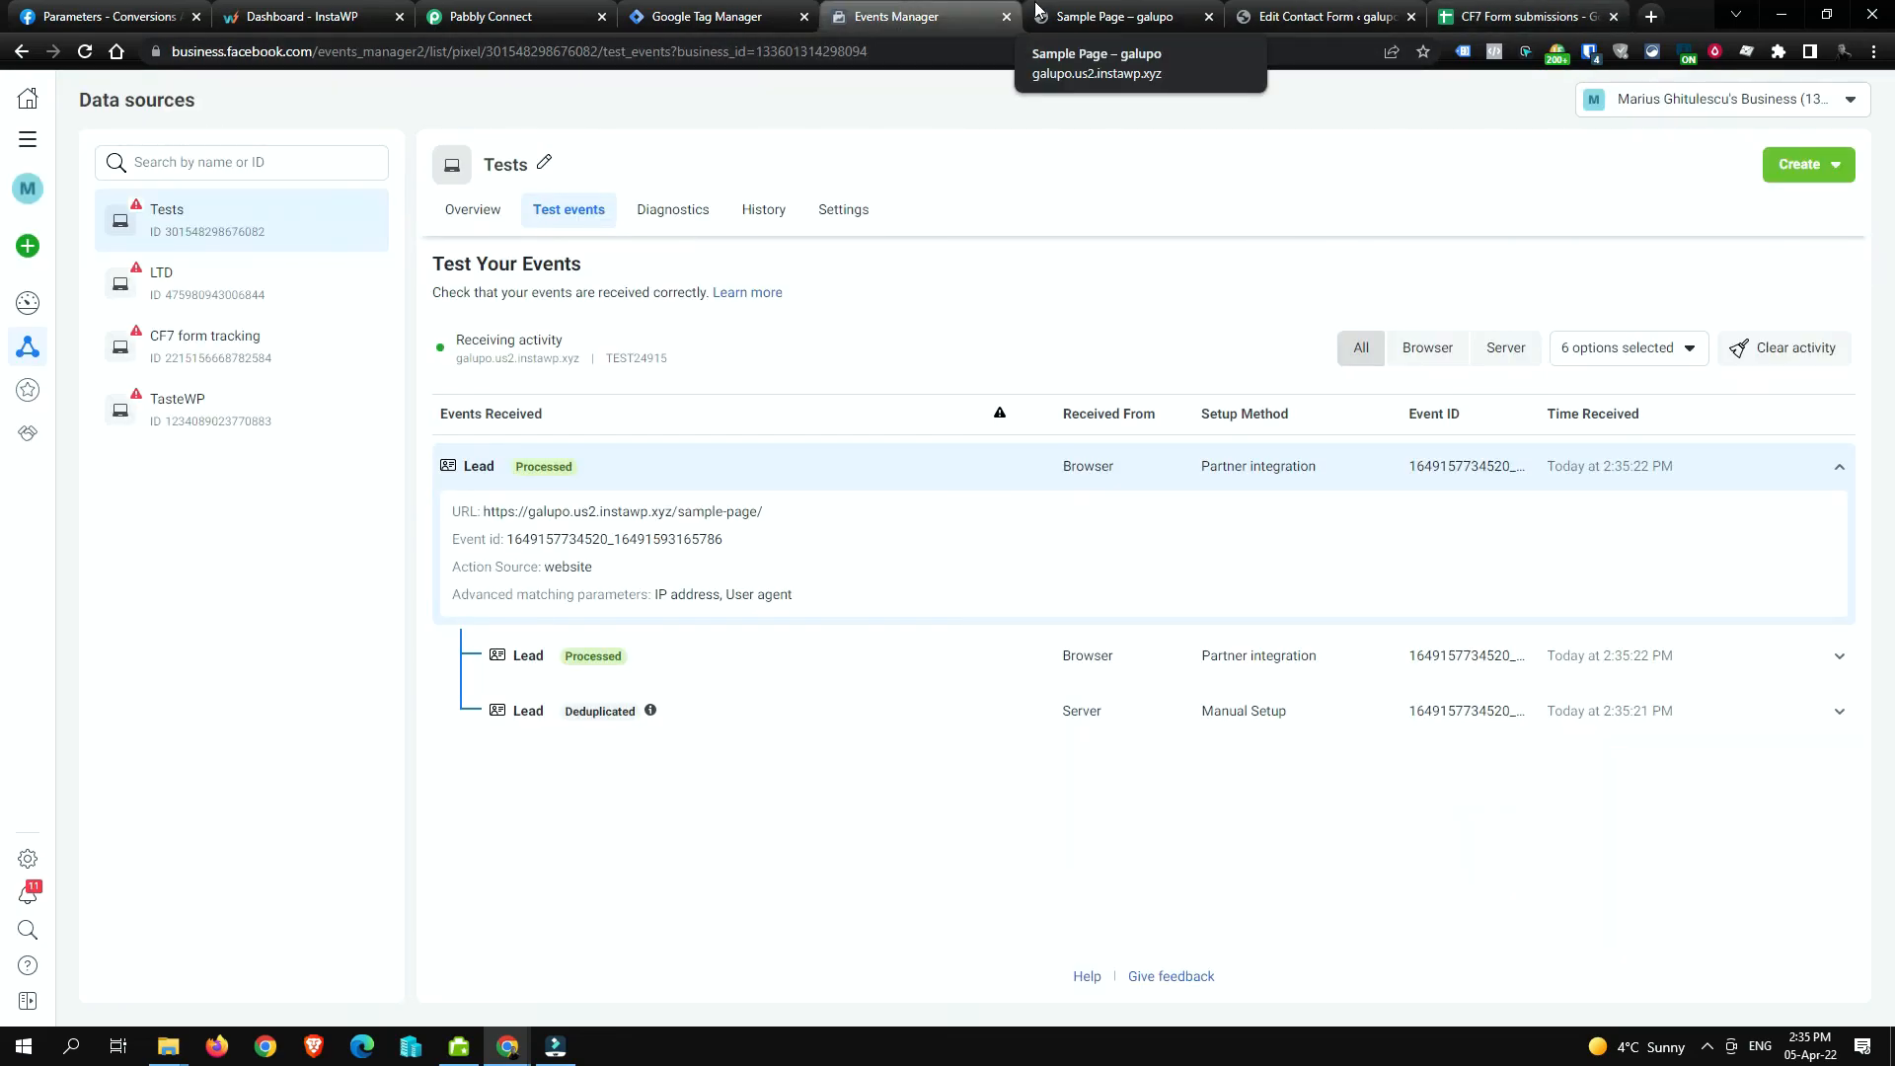
pyautogui.click(1516, 16)
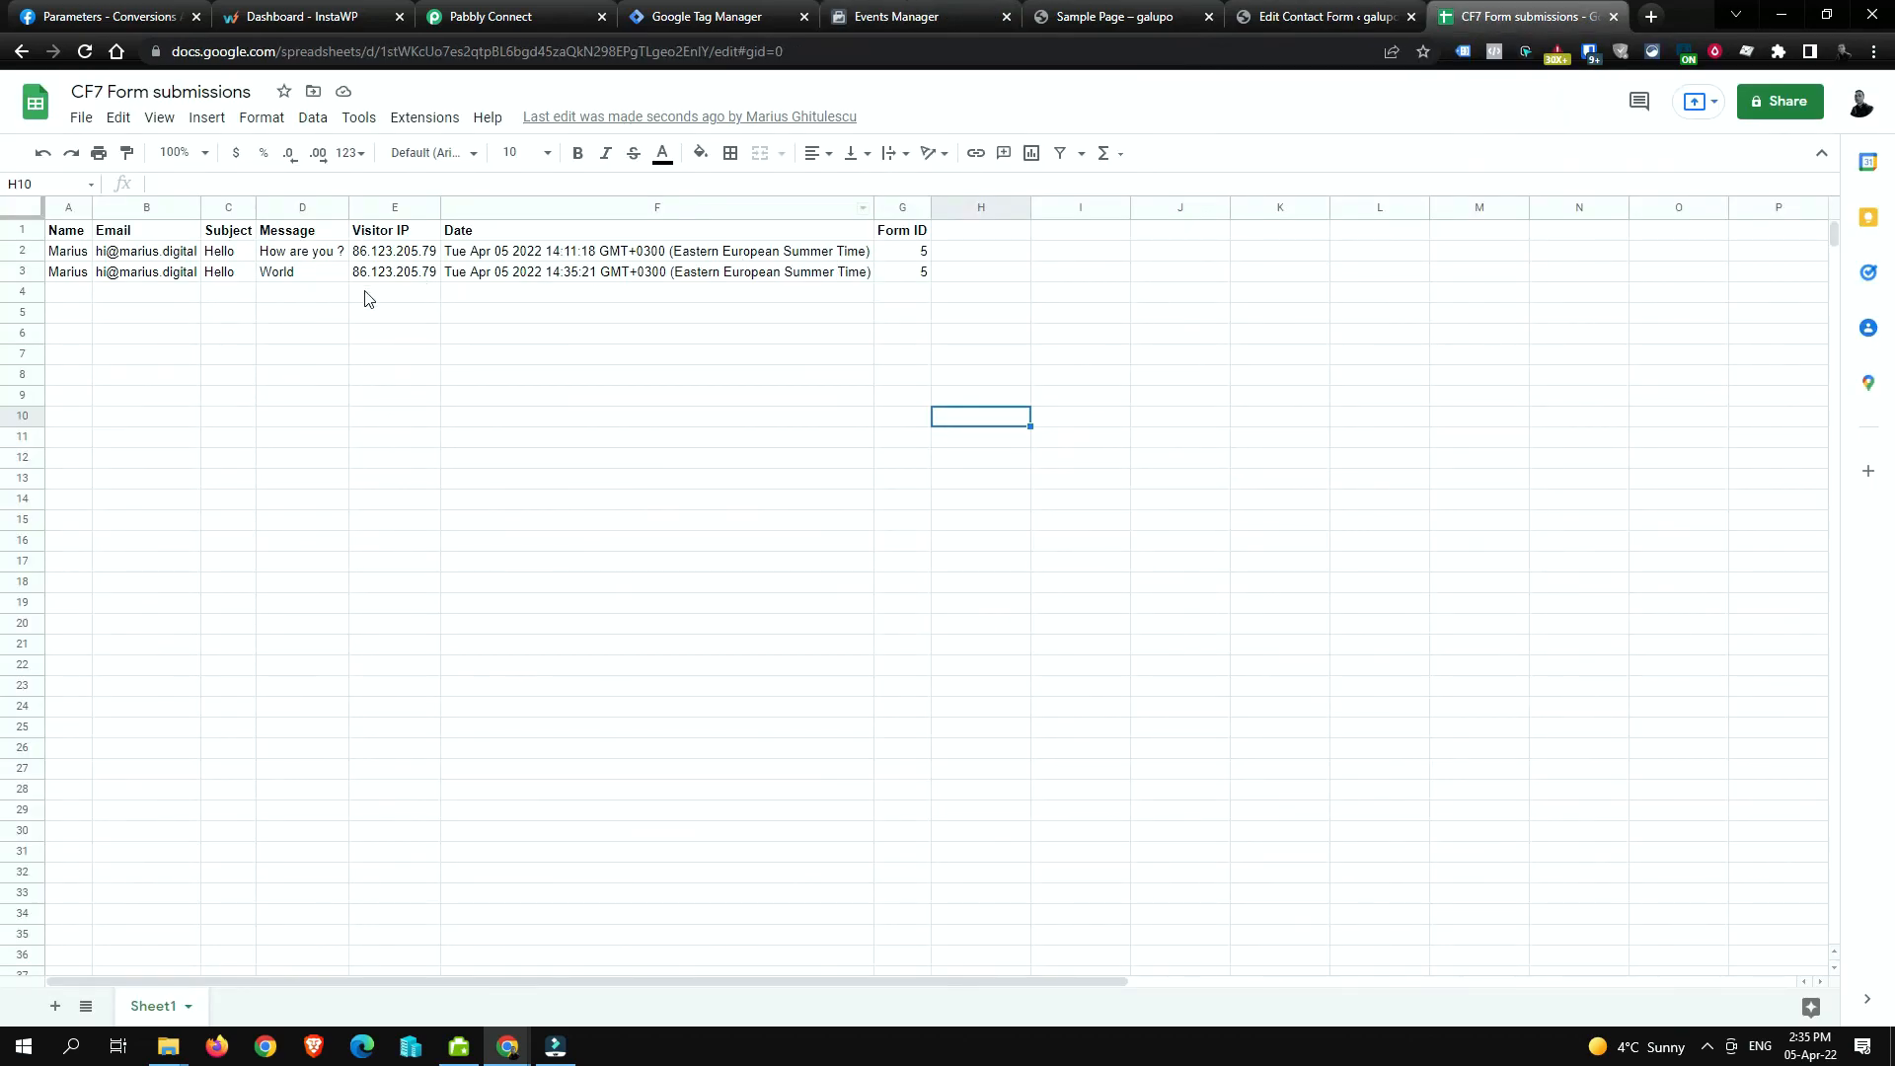
pyautogui.click(393, 294)
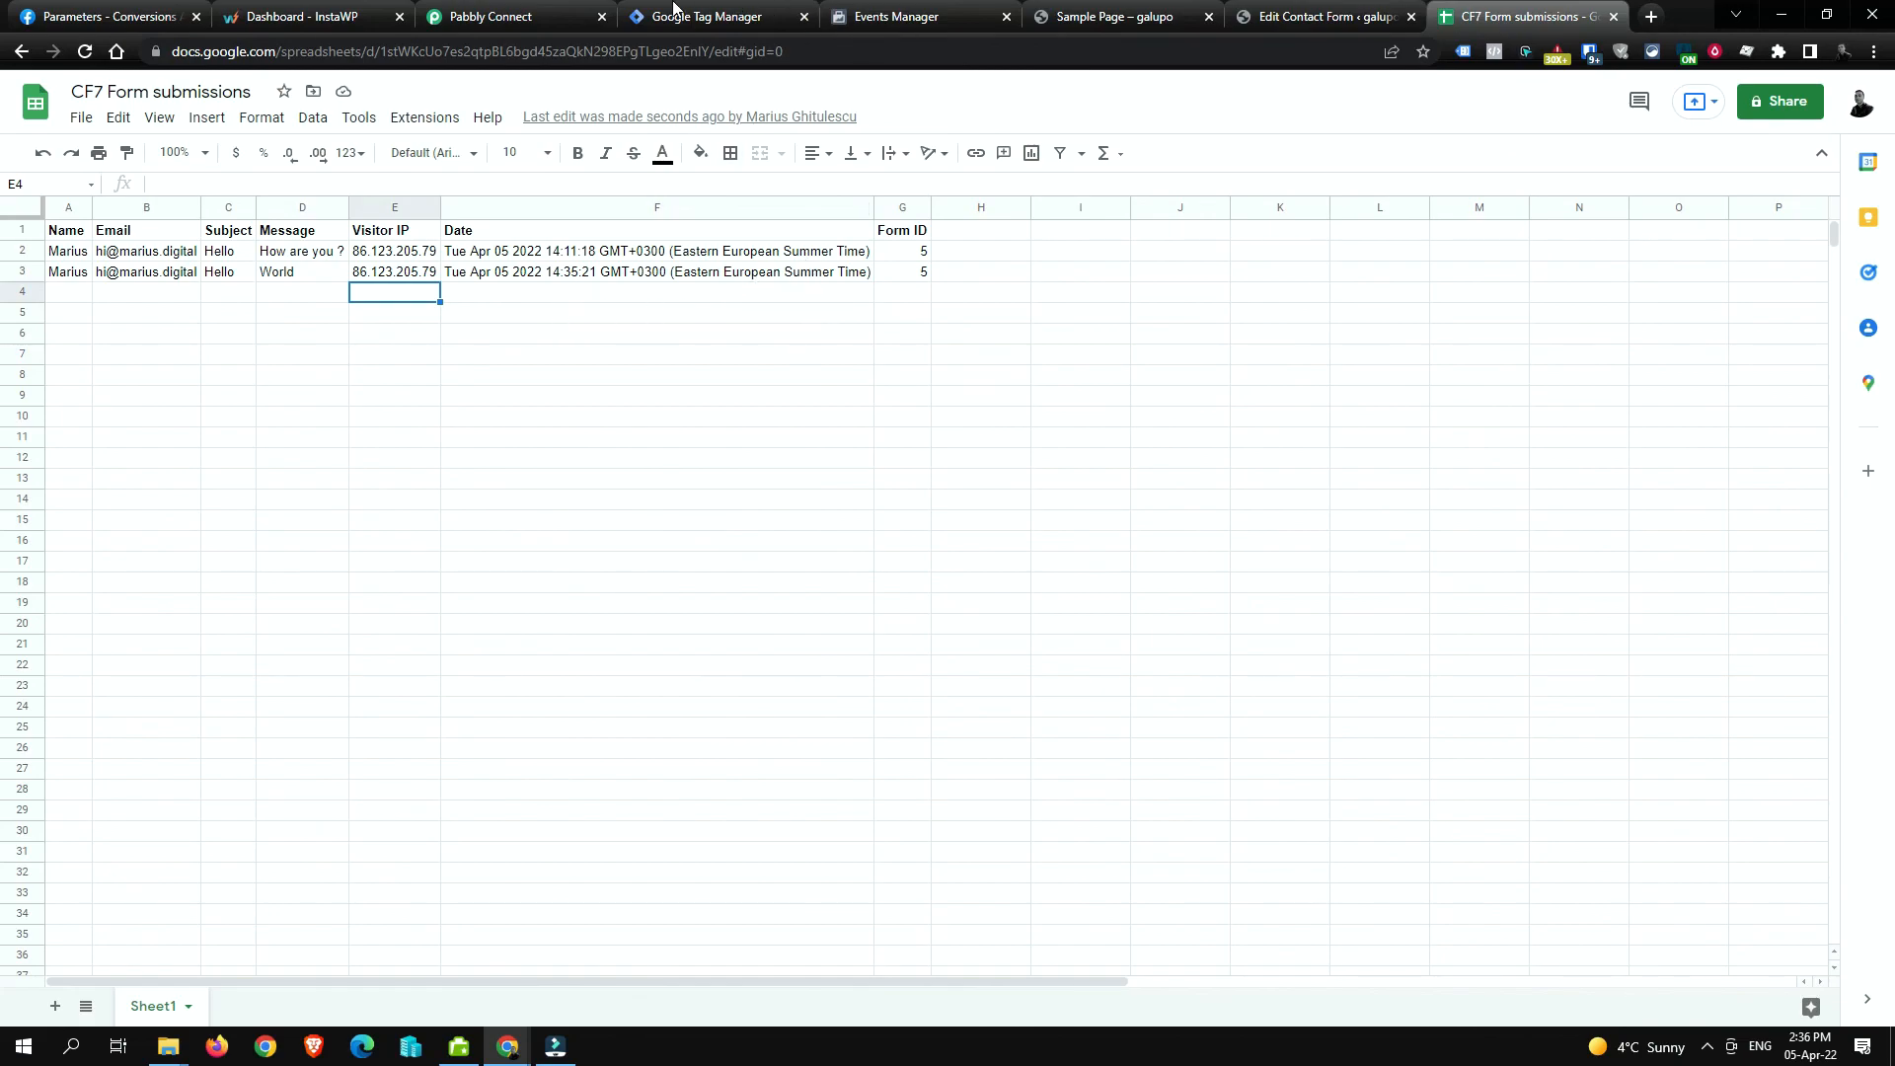
pyautogui.click(947, 7)
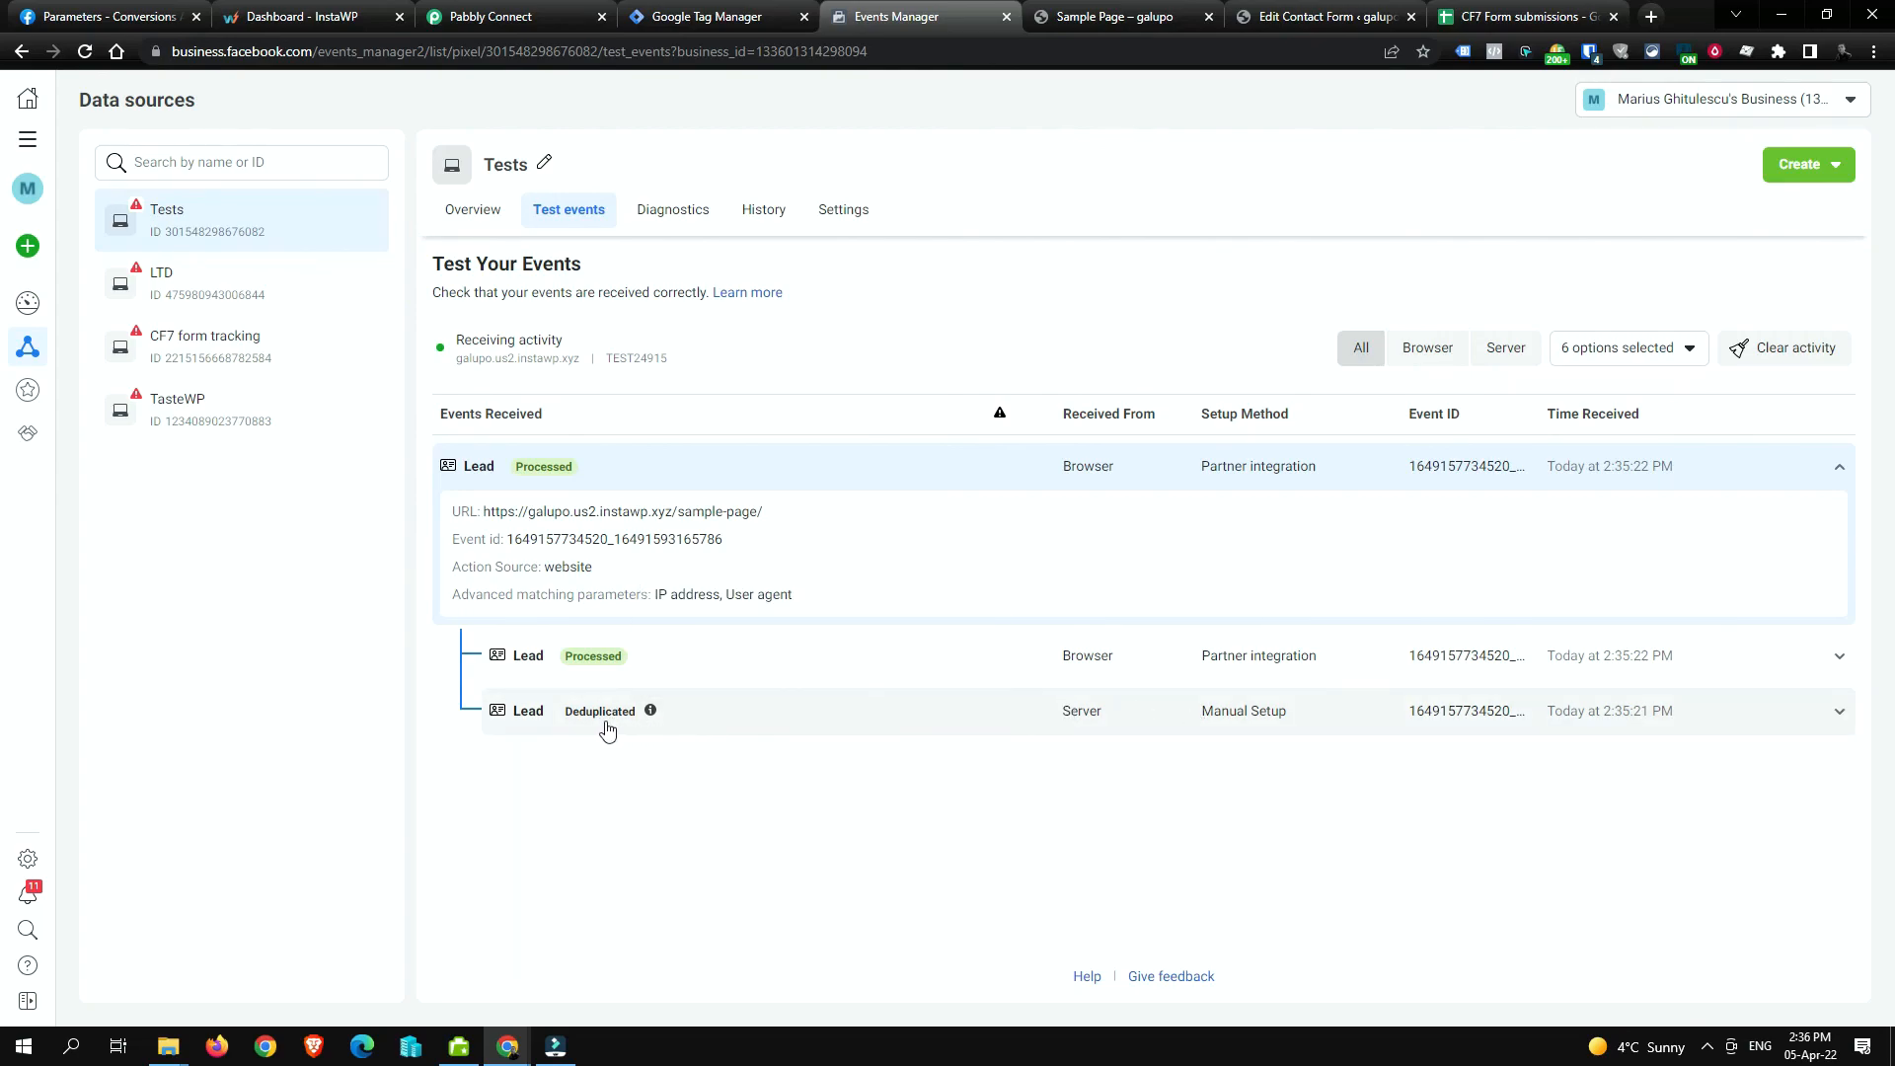
pyautogui.click(546, 14)
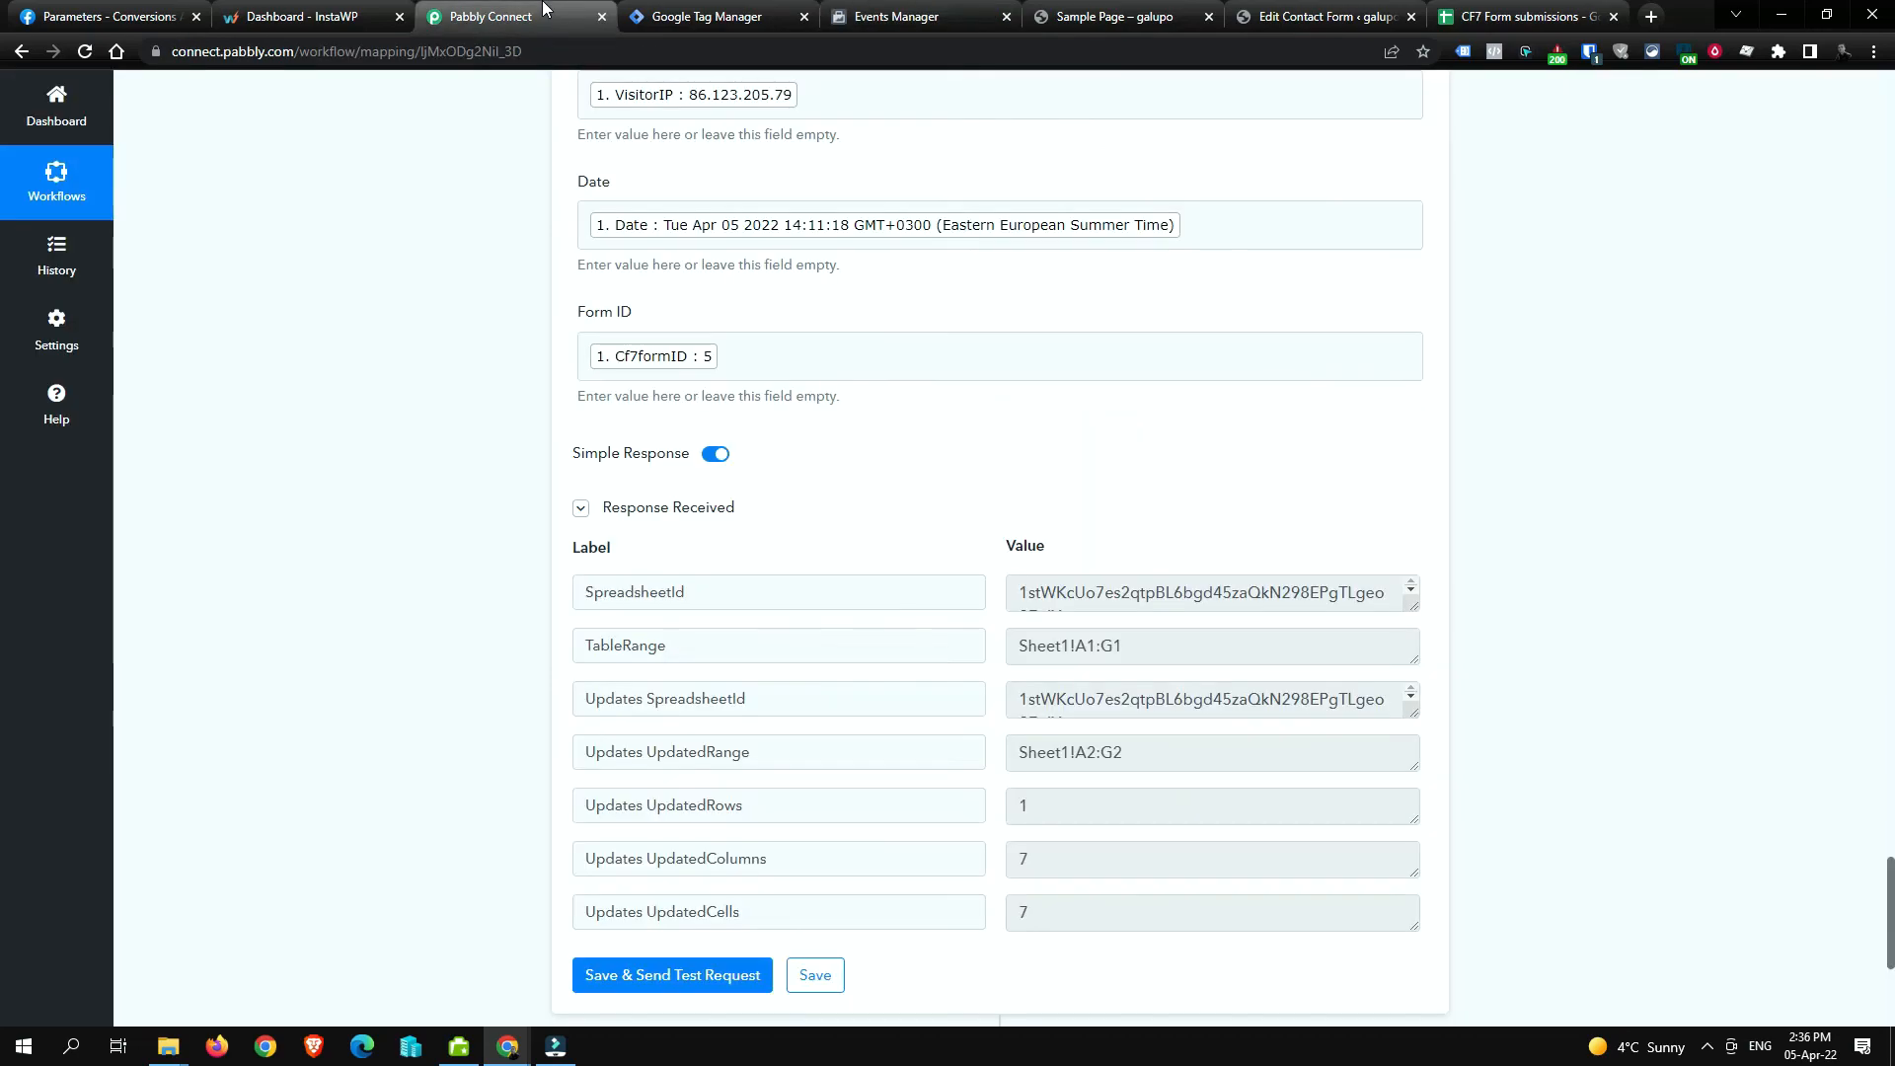
pyautogui.scroll(5, 515, 337)
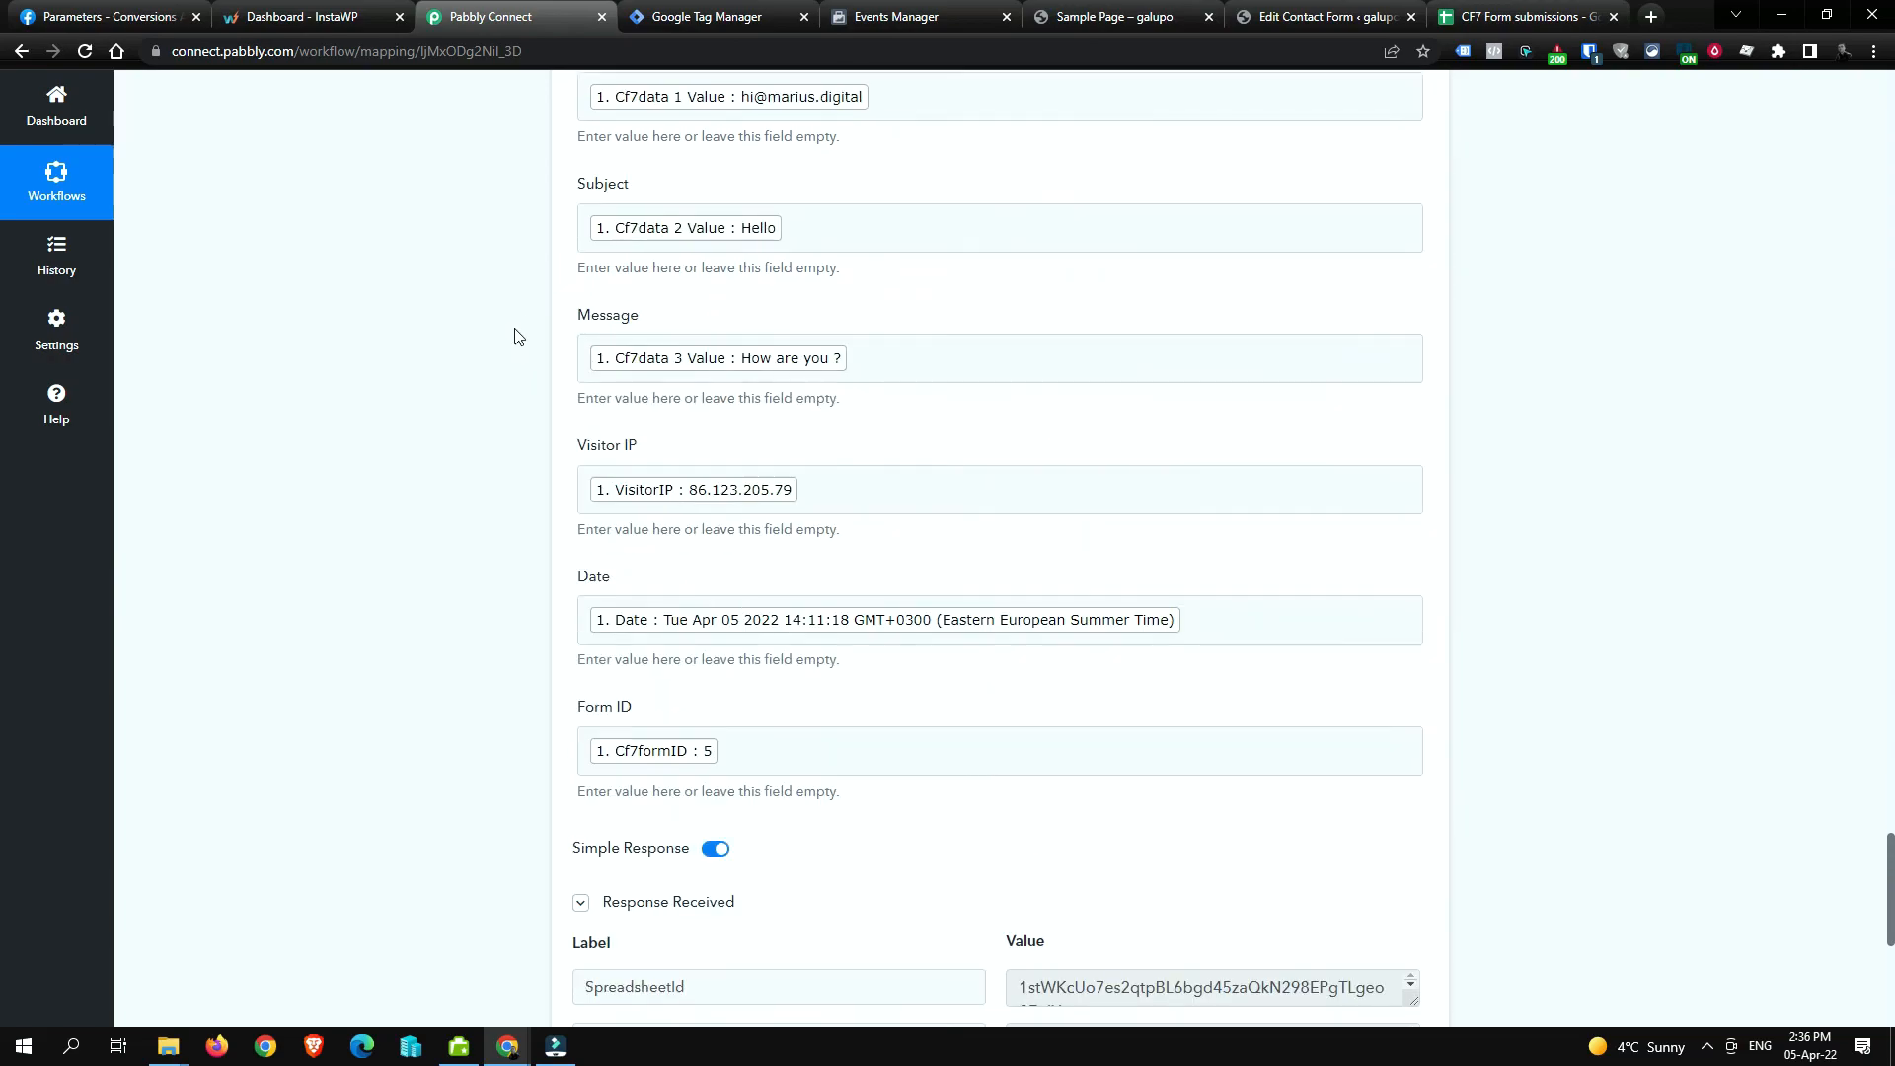
pyautogui.scroll(-8, 515, 336)
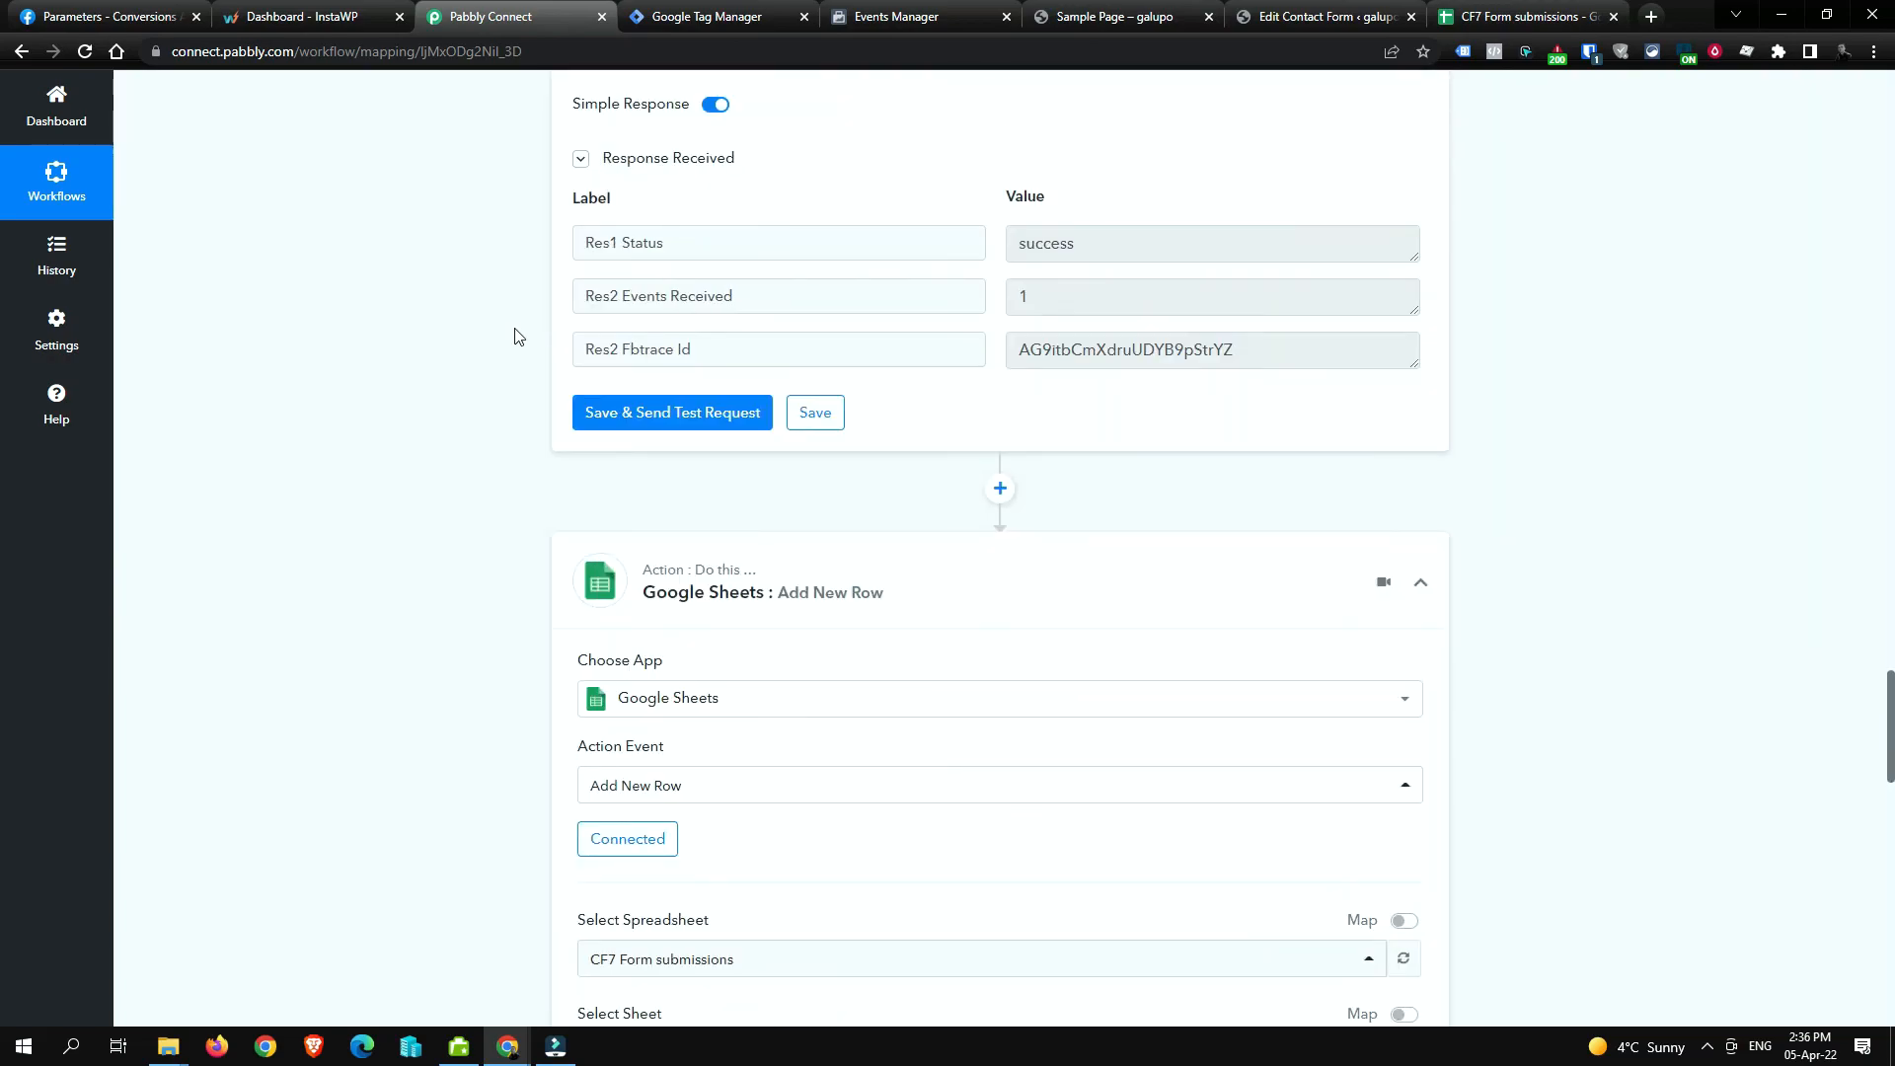